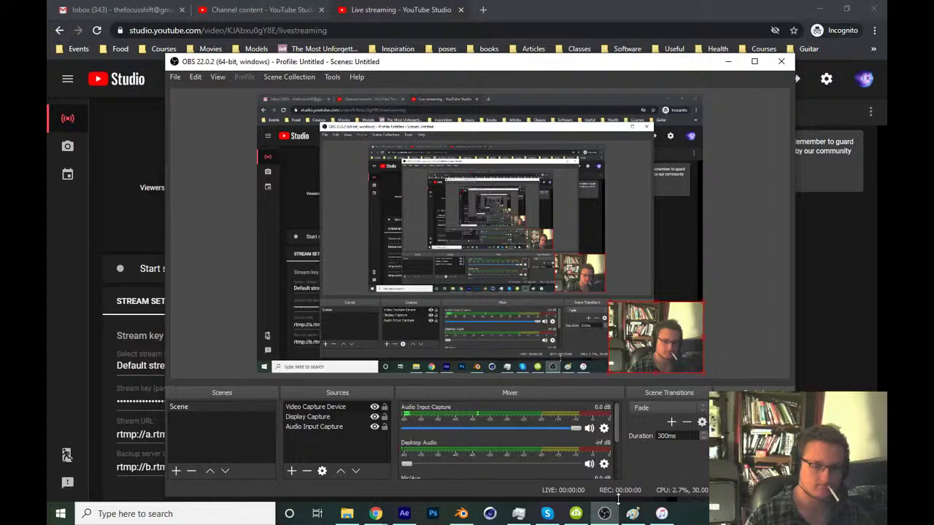
Confirm the YouTube Studio live stream is broadcasting, then bring the Blender session forward
{"action": "left_click", "coordinate": [606, 512]}
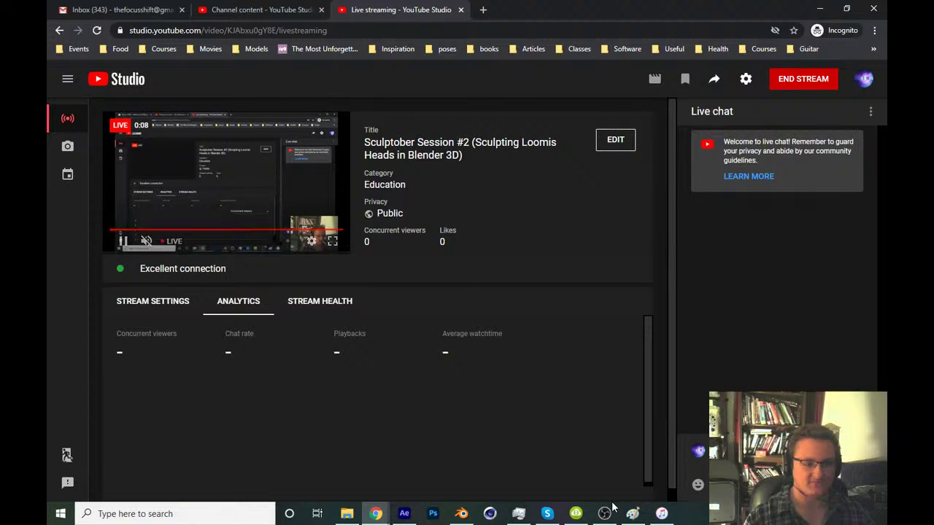
{"action": "left_click", "coordinate": [461, 513]}
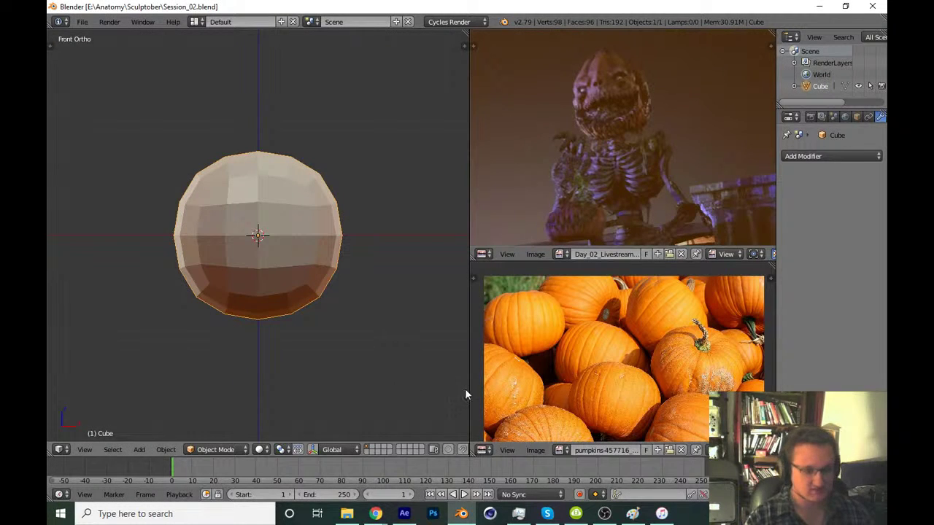
Check the streaming software, then save Session_02.blend over the existing file
{"action": "left_click", "coordinate": [605, 514]}
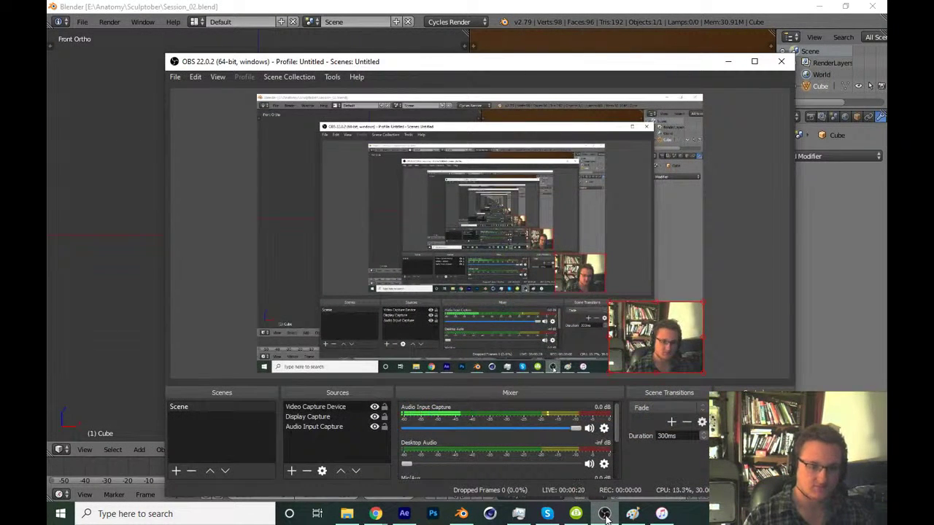
{"action": "left_click", "coordinate": [605, 514]}
{"action": "scroll", "coordinate": [403, 285], "scroll_direction": "up", "scroll_amount": 3}
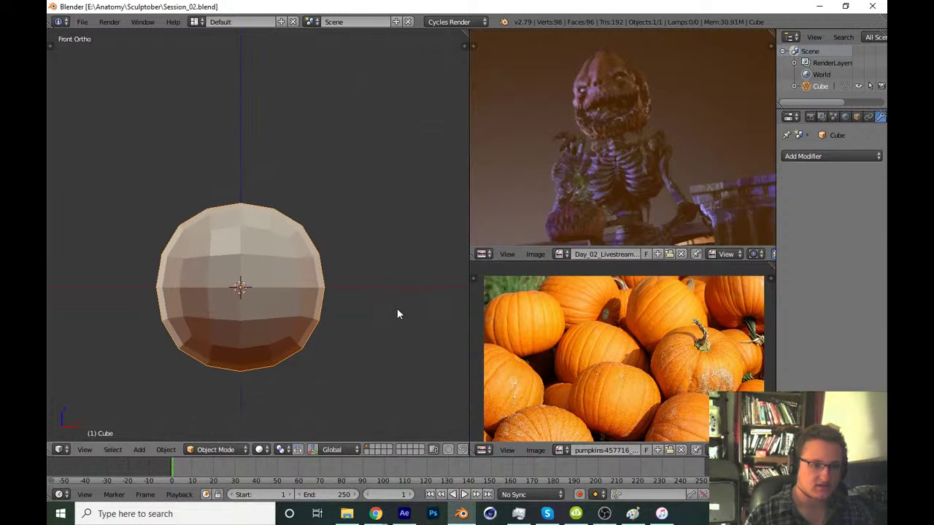
{"action": "scroll", "coordinate": [569, 214], "scroll_direction": "up", "scroll_amount": 2}
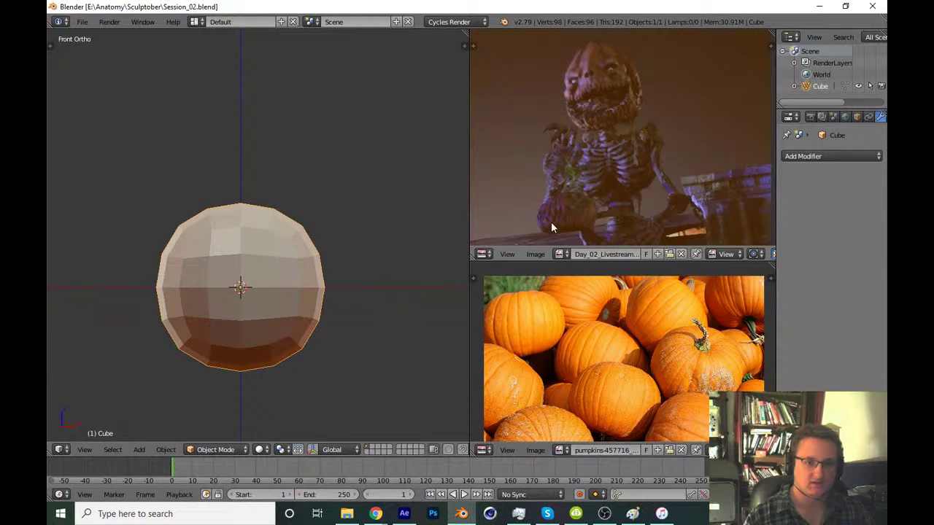
{"action": "key", "text": "ctrl+s"}
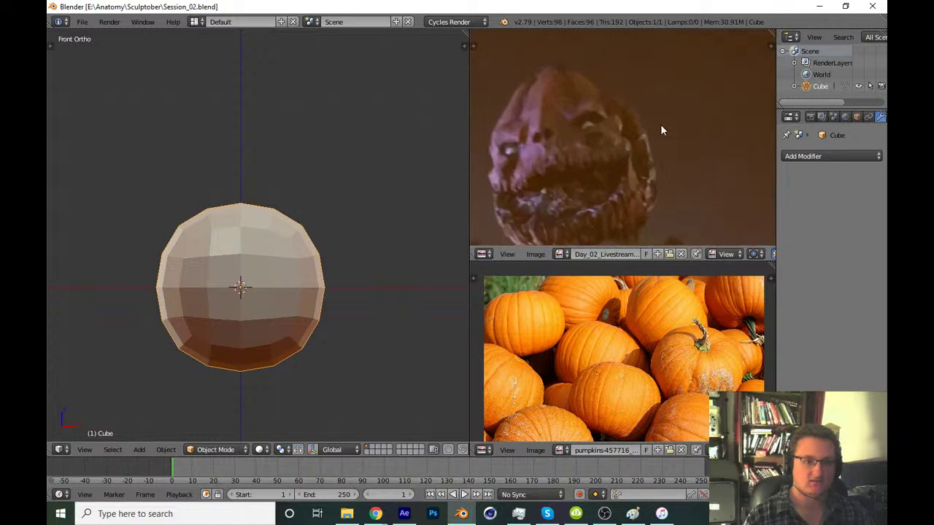
{"action": "key", "text": "ctrl+s"}
{"action": "left_click", "coordinate": [630, 165]}
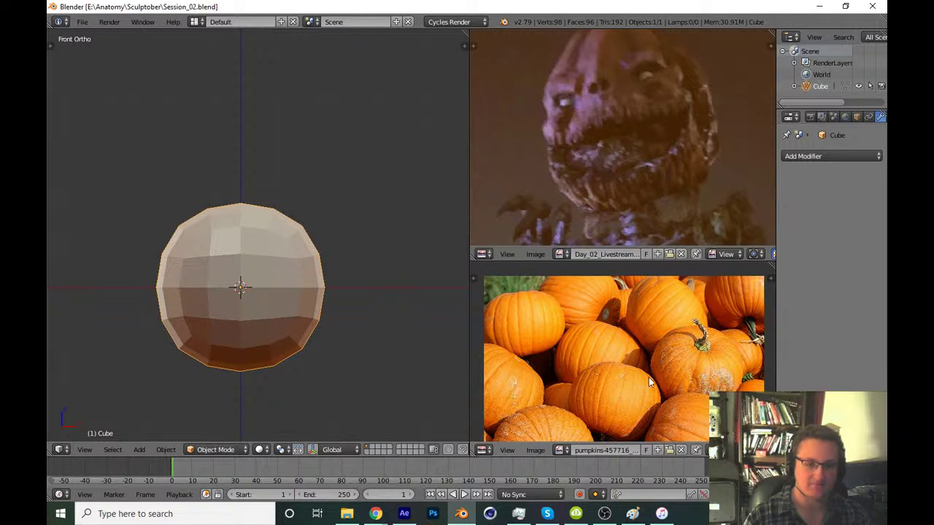
Zoom and pan the pumpkin-pile reference photo to show other pumpkins
{"action": "scroll", "coordinate": [649, 377], "scroll_direction": "up", "scroll_amount": 2}
{"action": "scroll", "coordinate": [646, 350], "scroll_direction": "up", "scroll_amount": 1}
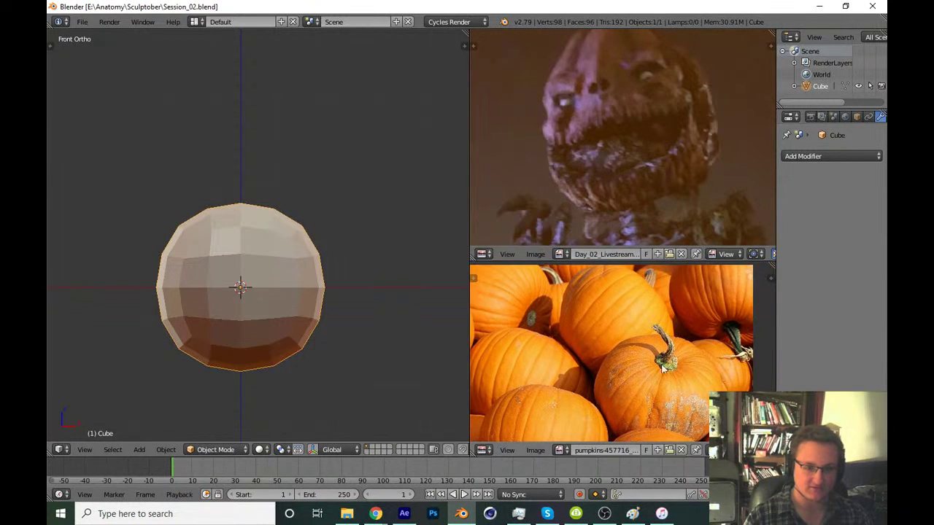
{"action": "scroll", "coordinate": [668, 363], "scroll_direction": "up", "scroll_amount": 1}
{"action": "scroll", "coordinate": [675, 354], "scroll_direction": "up", "scroll_amount": 1}
{"action": "scroll", "coordinate": [686, 340], "scroll_direction": "up", "scroll_amount": 1}
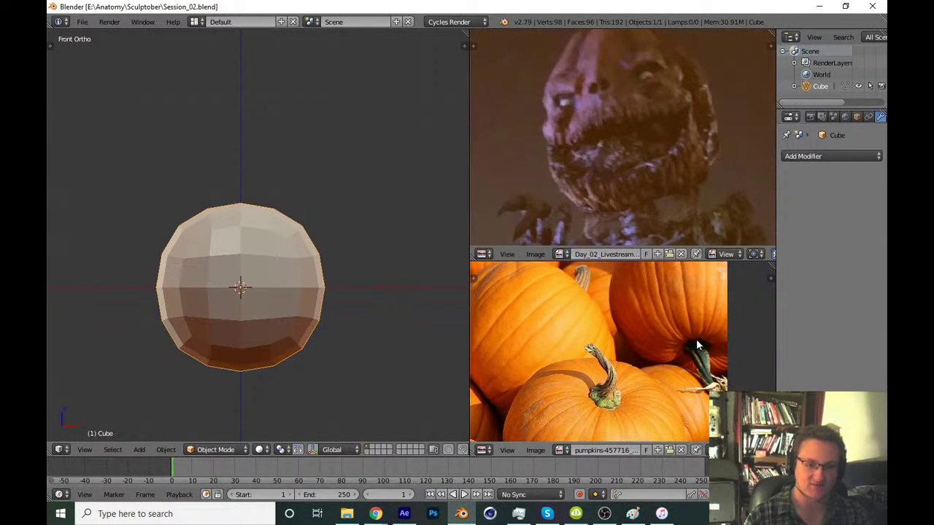
{"action": "scroll", "coordinate": [675, 329], "scroll_direction": "down", "scroll_amount": 1}
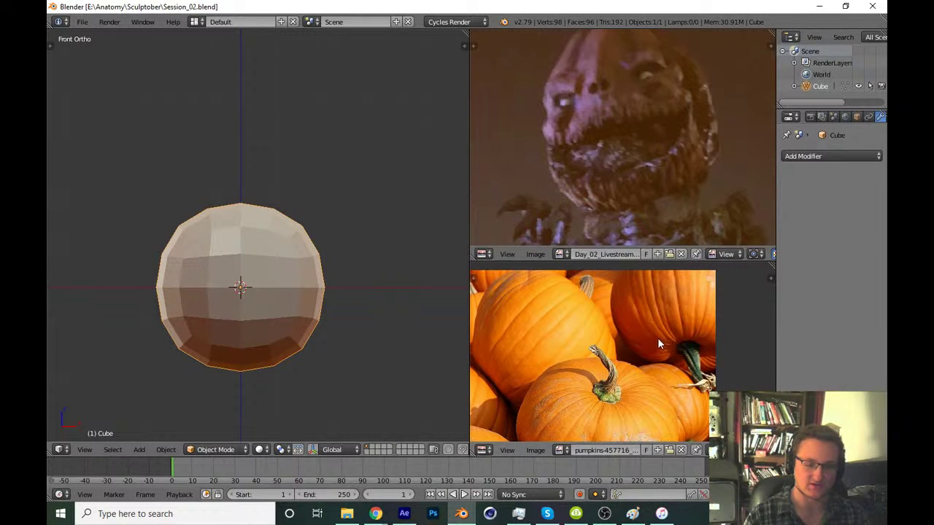
{"action": "scroll", "coordinate": [683, 333], "scroll_direction": "up", "scroll_amount": 1}
{"action": "scroll", "coordinate": [668, 337], "scroll_direction": "down", "scroll_amount": 1}
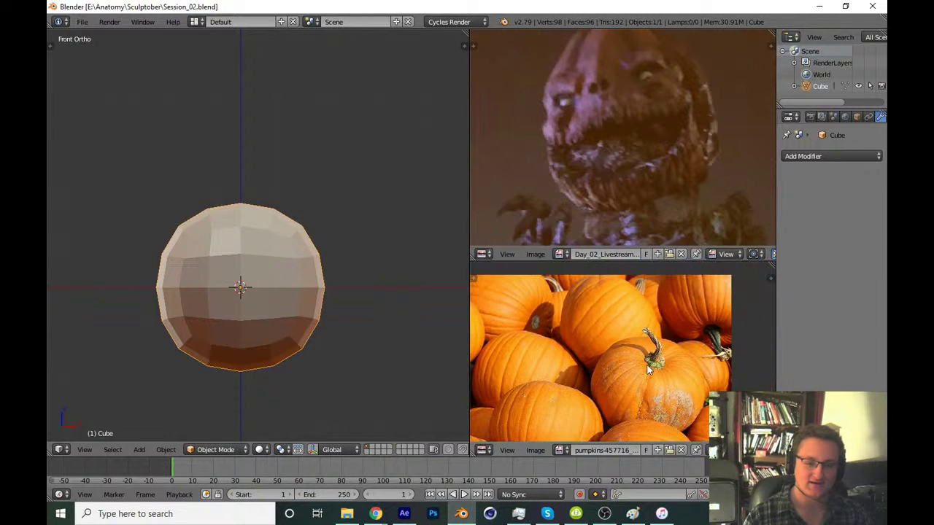
{"action": "scroll", "coordinate": [685, 337], "scroll_direction": "down", "scroll_amount": 1}
{"action": "scroll", "coordinate": [694, 321], "scroll_direction": "up", "scroll_amount": 1}
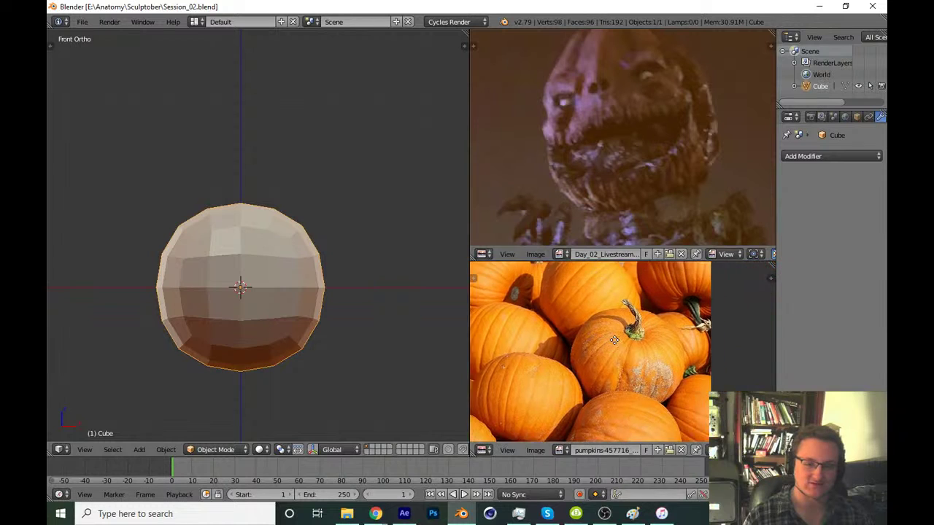
{"action": "scroll", "coordinate": [643, 328], "scroll_direction": "up", "scroll_amount": 1}
{"action": "scroll", "coordinate": [621, 351], "scroll_direction": "up", "scroll_amount": 1}
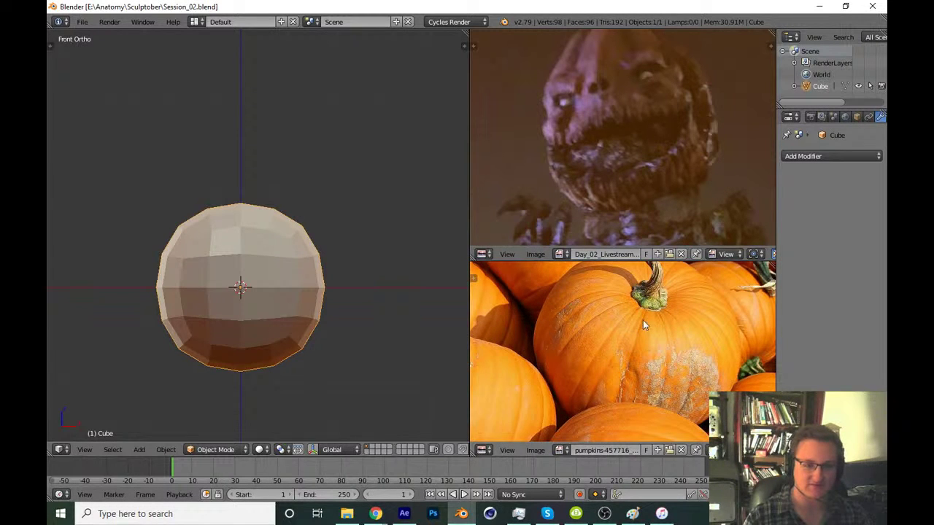
{"action": "middle_click_drag", "start_coordinate": [643, 324], "coordinate": [637, 367]}
{"action": "mouse_move", "coordinate": [598, 234]}
{"action": "middle_mouse_down", "text": "ctrl"}
{"action": "mouse_move", "coordinate": [632, 229]}
{"action": "mouse_move", "coordinate": [640, 140]}
{"action": "middle_mouse_up", "text": "ctrl"}
Shift the carved-pumpkin creature's head lower-left in its view and save the file again
{"action": "scroll", "coordinate": [632, 229], "scroll_direction": "down", "scroll_amount": 2}
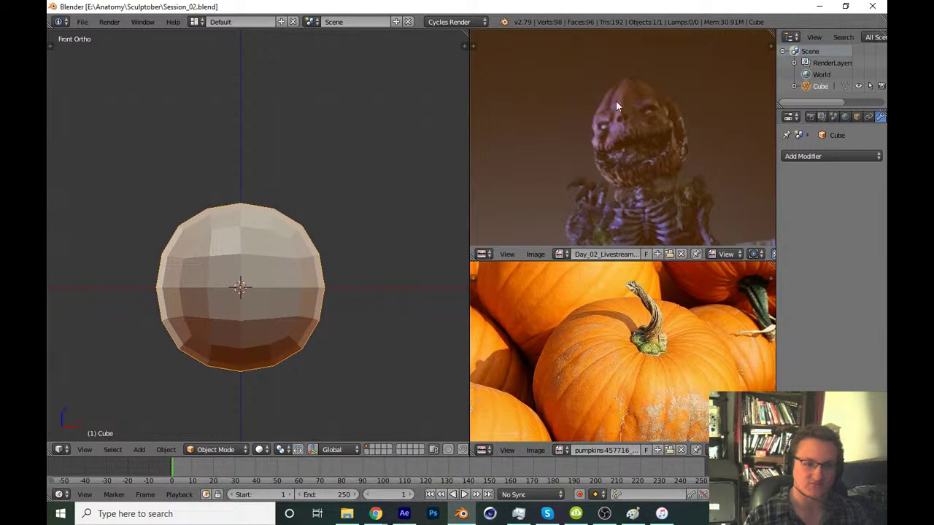
{"action": "scroll", "coordinate": [626, 111], "scroll_direction": "up", "scroll_amount": 1}
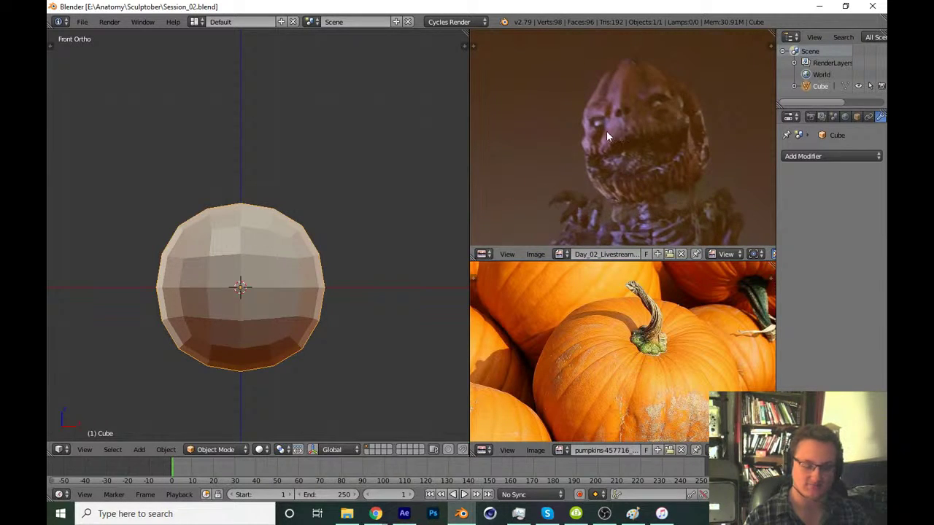
{"action": "scroll", "coordinate": [614, 121], "scroll_direction": "up", "scroll_amount": 1}
{"action": "mouse_move", "coordinate": [654, 117]}
{"action": "middle_mouse_down"}
{"action": "mouse_move", "coordinate": [627, 139]}
{"action": "mouse_move", "coordinate": [633, 153]}
{"action": "middle_mouse_up"}
{"action": "key", "text": "ctrl+s"}
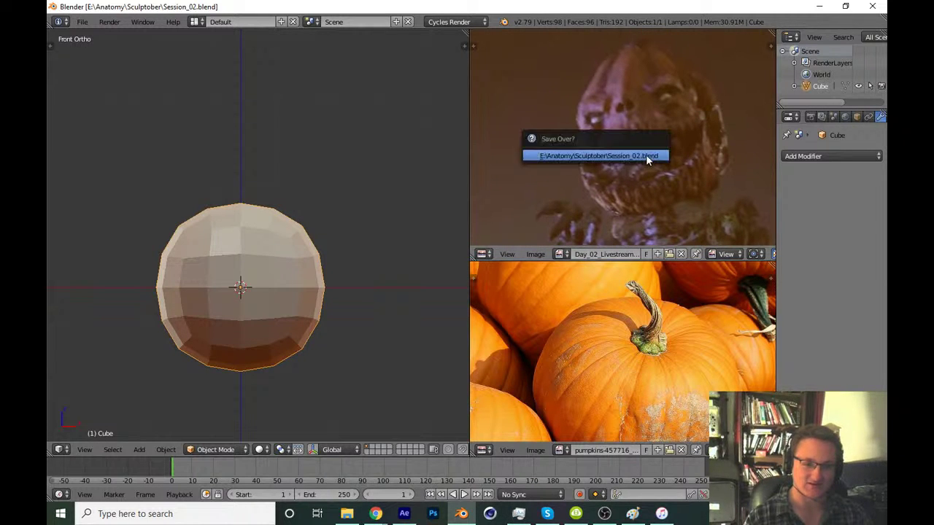
{"action": "left_click", "coordinate": [646, 155]}
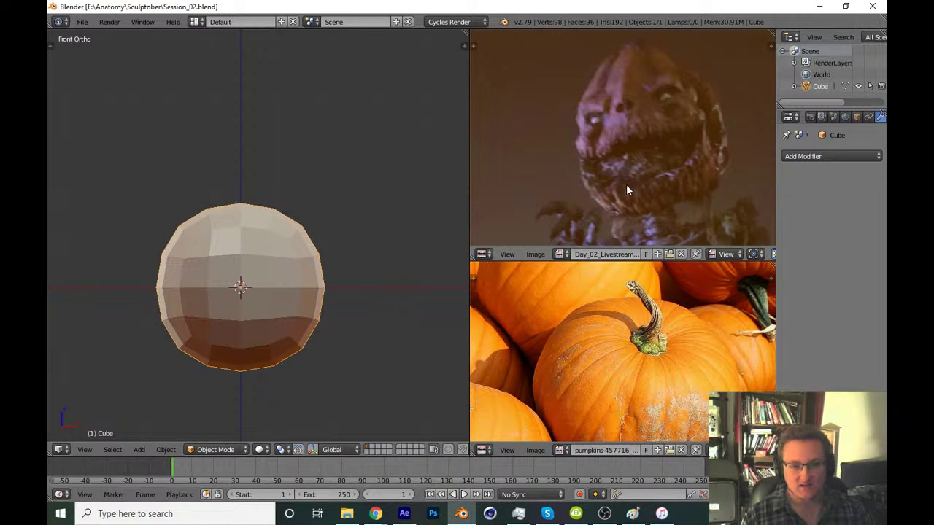
{"action": "scroll", "coordinate": [659, 346], "scroll_direction": "down", "scroll_amount": 2}
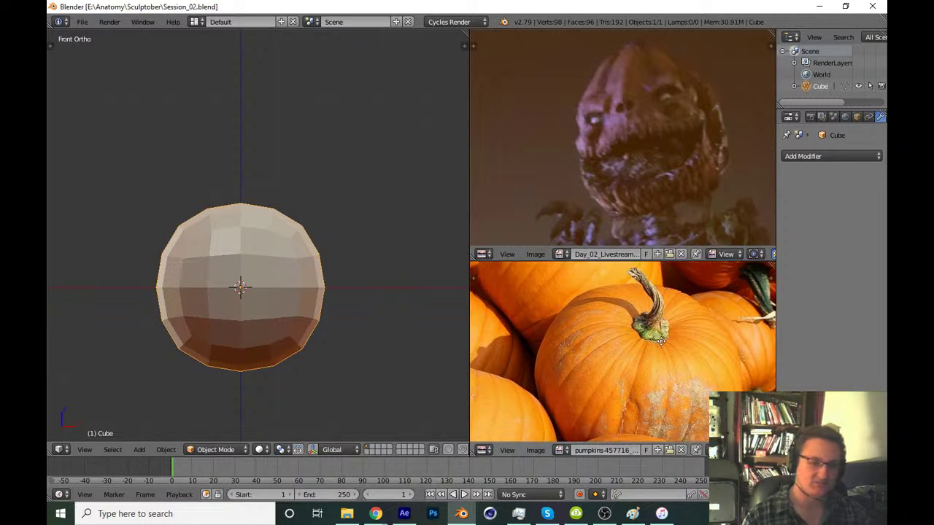
{"action": "scroll", "coordinate": [660, 346], "scroll_direction": "down", "scroll_amount": 2}
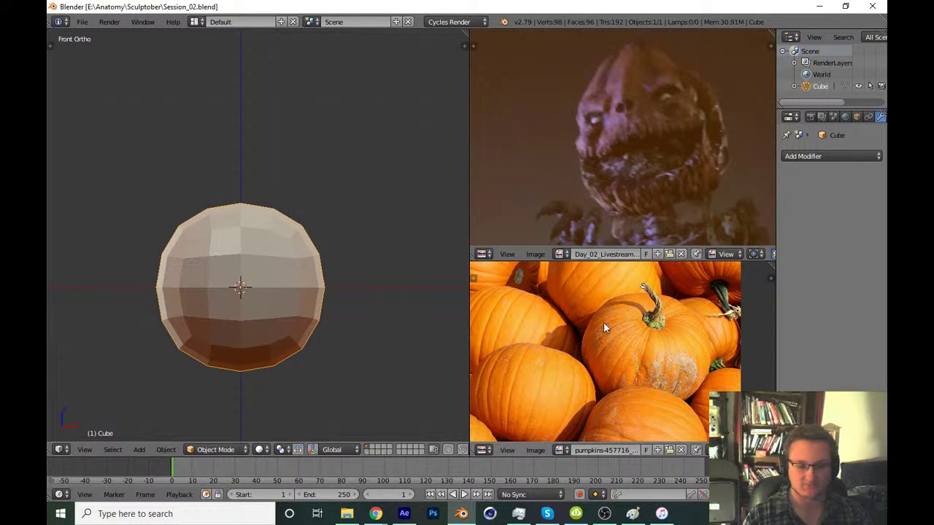
{"action": "scroll", "coordinate": [664, 324], "scroll_direction": "up", "scroll_amount": 2}
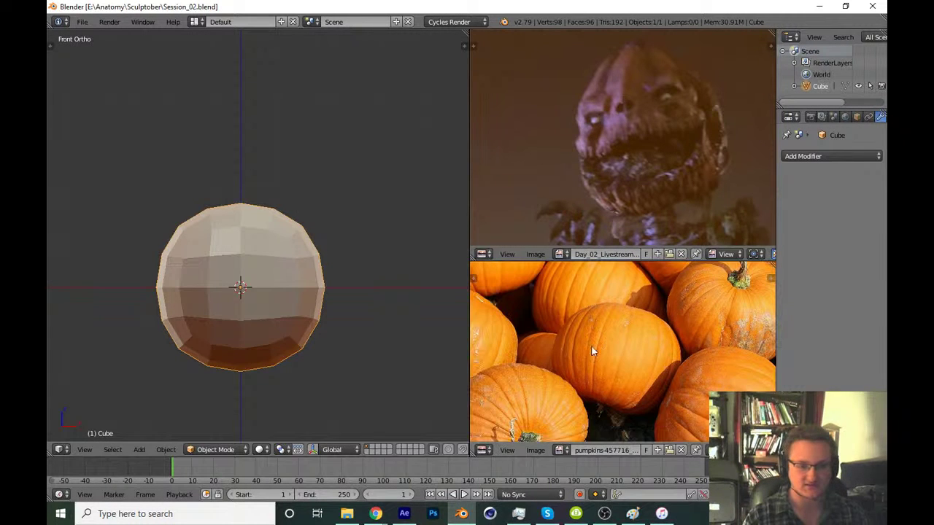
{"action": "scroll", "coordinate": [667, 328], "scroll_direction": "up", "scroll_amount": 1}
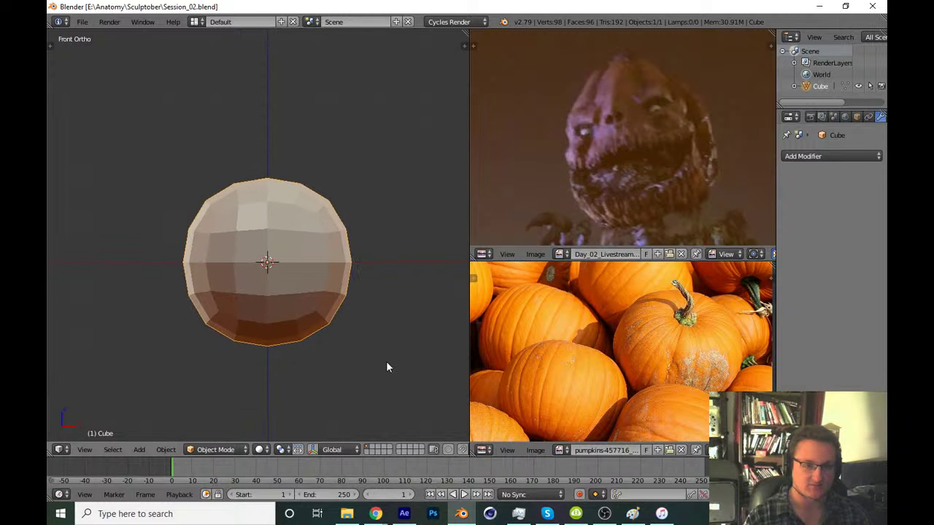
Switch the sphere into Sculpt Mode with the Clay brush selected
{"action": "key", "text": "t"}
{"action": "left_click", "coordinate": [215, 449]}
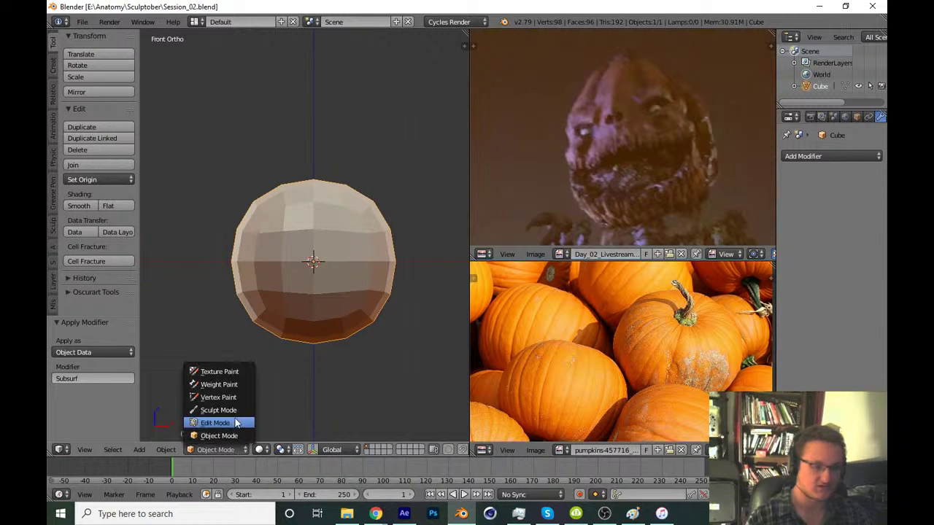
{"action": "left_click", "coordinate": [237, 410]}
{"action": "key", "text": "t"}
{"action": "key", "text": "t"}
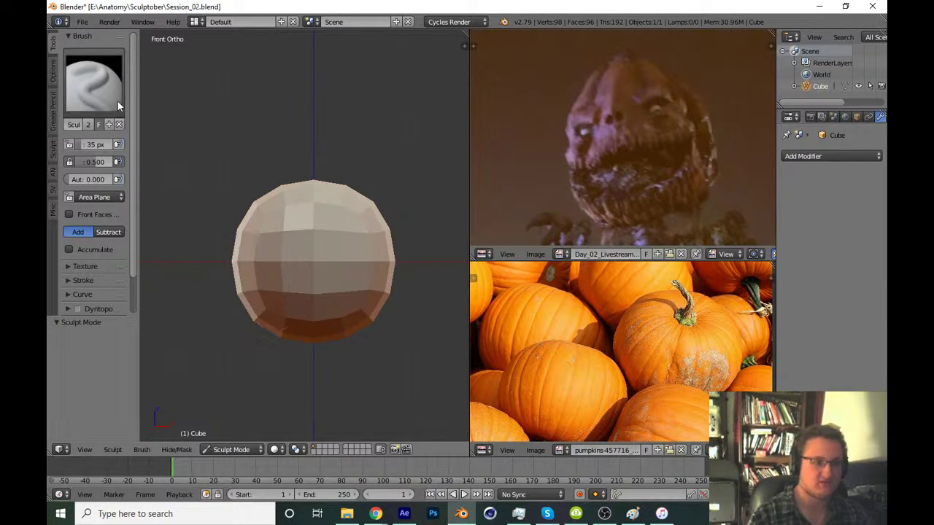
{"action": "left_click", "coordinate": [94, 80]}
{"action": "left_click", "coordinate": [133, 150]}
{"action": "left_click_drag", "start_coordinate": [137, 269], "coordinate": [136, 269]}
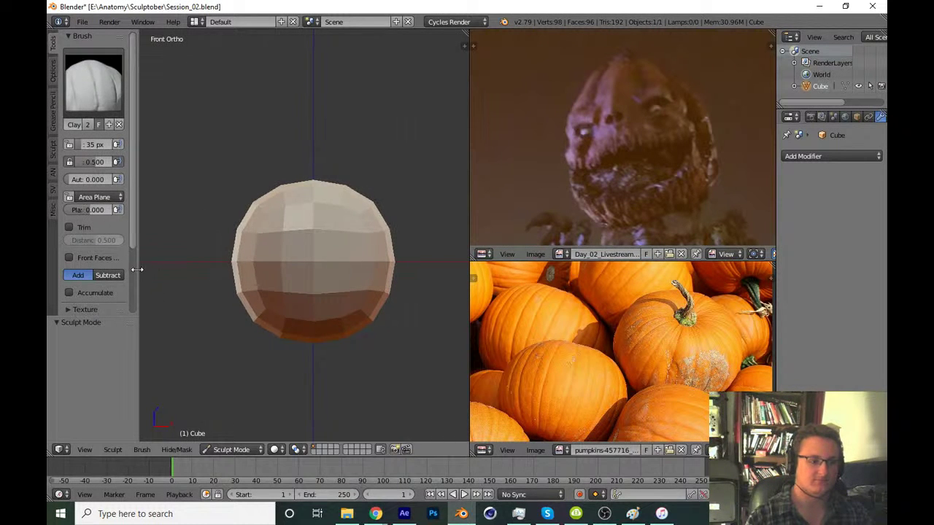
Hide the viewport floor grid from the display settings
{"action": "mouse_move", "coordinate": [378, 202]}
{"action": "middle_mouse_down"}
{"action": "mouse_move", "coordinate": [348, 213]}
{"action": "mouse_move", "coordinate": [353, 242]}
{"action": "middle_mouse_up"}
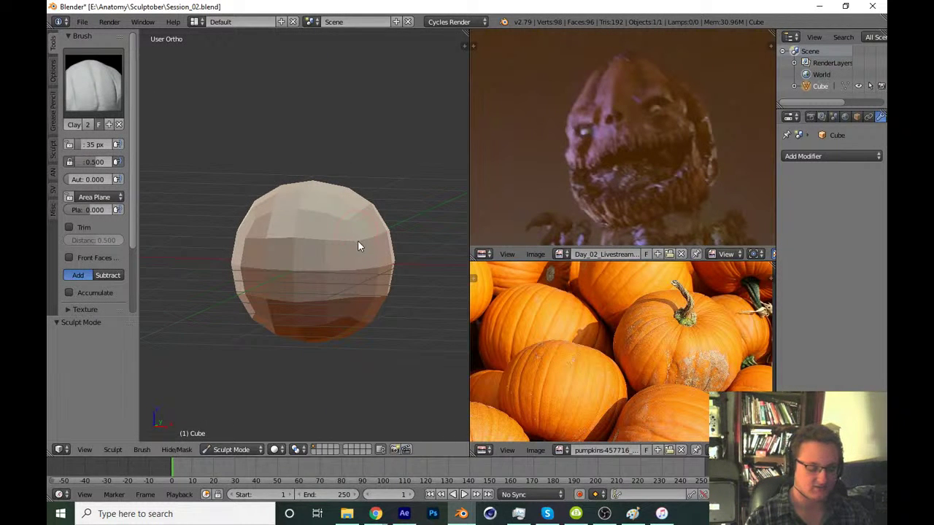
{"action": "key", "text": "n"}
{"action": "left_click", "coordinate": [408, 328]}
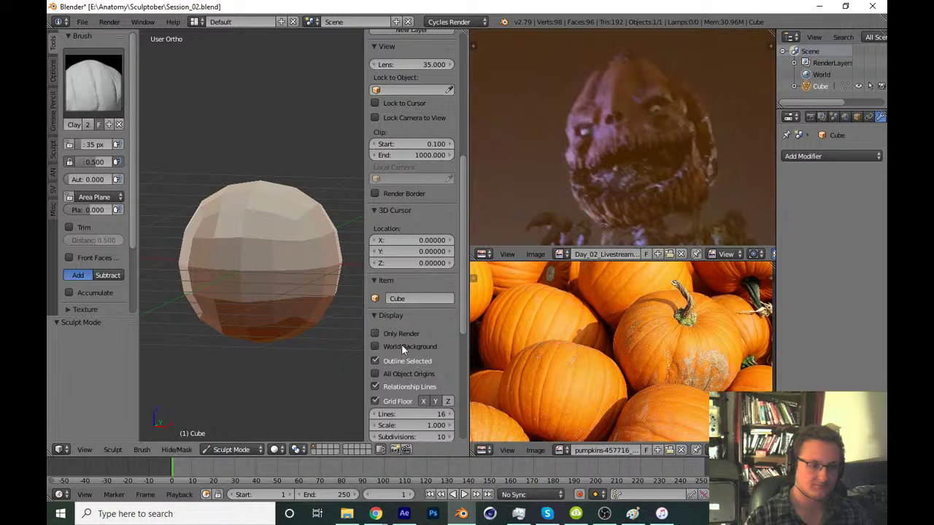
{"action": "left_click", "coordinate": [376, 402]}
{"action": "key", "text": "n"}
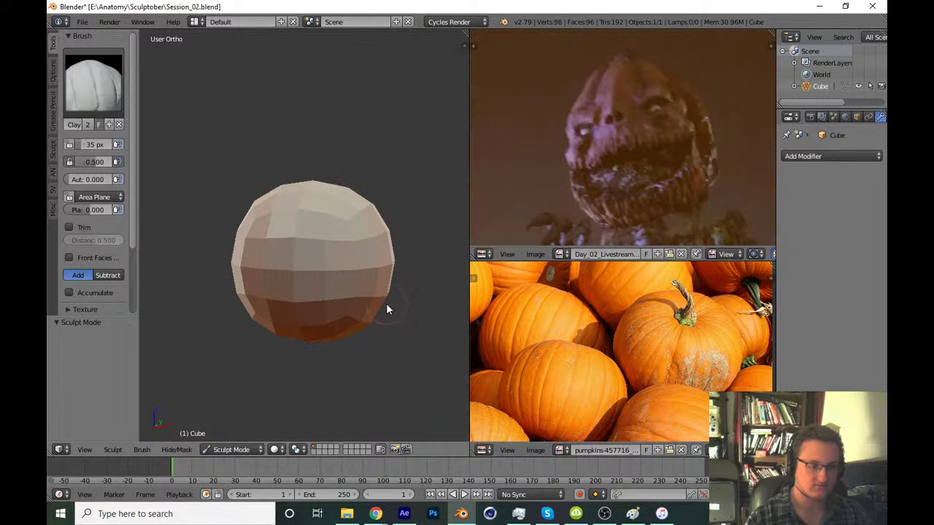
Return to front view and scroll the Tool Shelf to reveal the Stroke, Curve, Dyntopo and Symmetry panels
{"action": "mouse_move", "coordinate": [386, 303]}
{"action": "middle_mouse_down"}
{"action": "mouse_move", "coordinate": [391, 317]}
{"action": "mouse_move", "coordinate": [367, 318]}
{"action": "middle_mouse_up"}
{"action": "key", "text": "KP_1"}
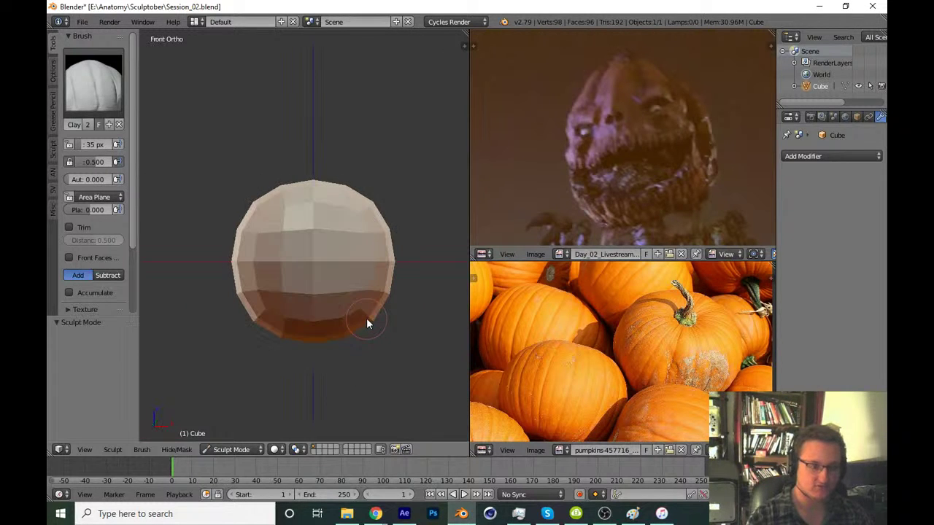
{"action": "scroll", "coordinate": [302, 286], "scroll_direction": "up", "scroll_amount": 1}
{"action": "scroll", "coordinate": [355, 289], "scroll_direction": "up", "scroll_amount": 1}
{"action": "scroll", "coordinate": [355, 288], "scroll_direction": "up", "scroll_amount": 1}
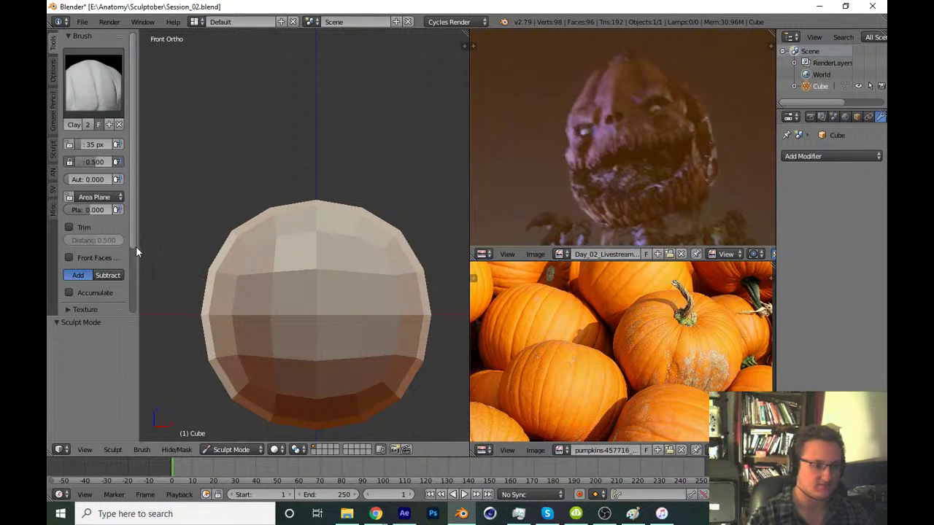
{"action": "scroll", "coordinate": [133, 249], "scroll_direction": "down", "scroll_amount": 1}
{"action": "scroll", "coordinate": [130, 275], "scroll_direction": "down", "scroll_amount": 2}
{"action": "scroll", "coordinate": [99, 301], "scroll_direction": "down", "scroll_amount": 1}
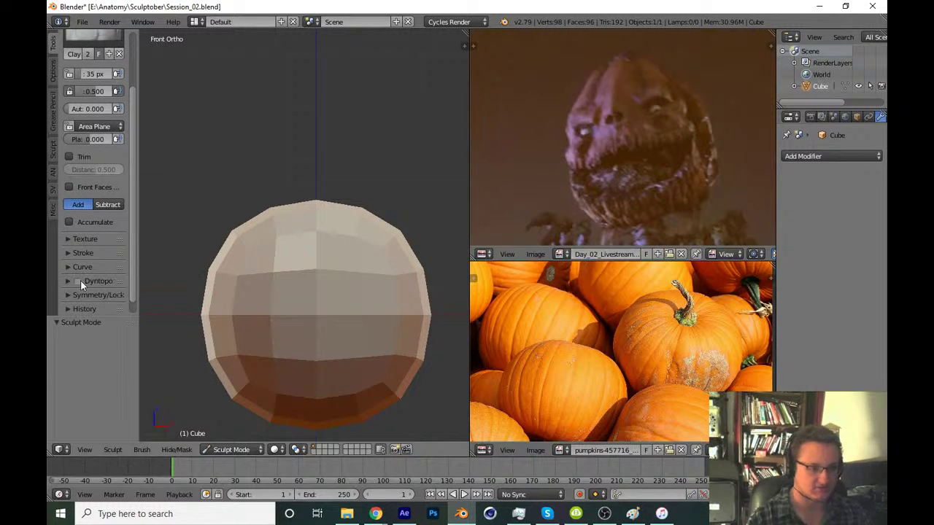
Enable dynamic topology on the sphere at 12 px Relative Detail
{"action": "left_click", "coordinate": [77, 281]}
{"action": "left_click", "coordinate": [67, 280]}
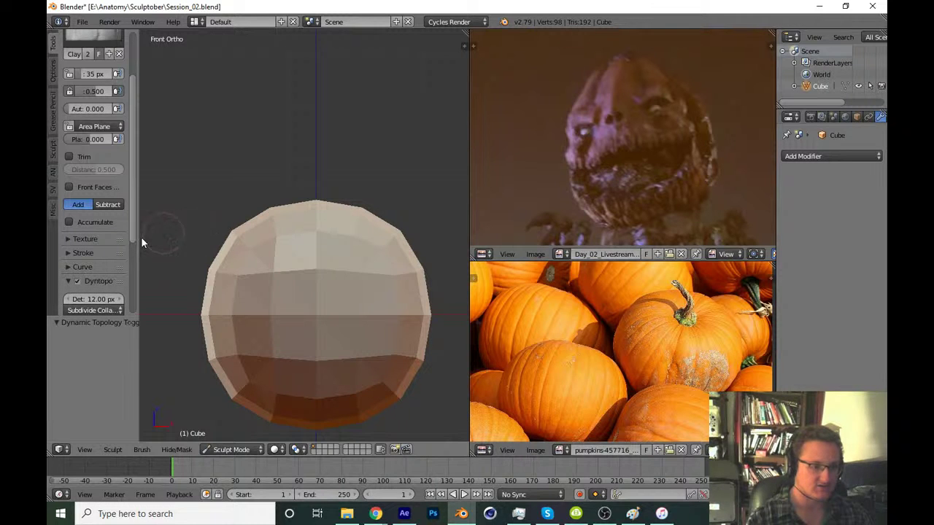
{"action": "left_click_drag", "start_coordinate": [133, 225], "coordinate": [129, 297]}
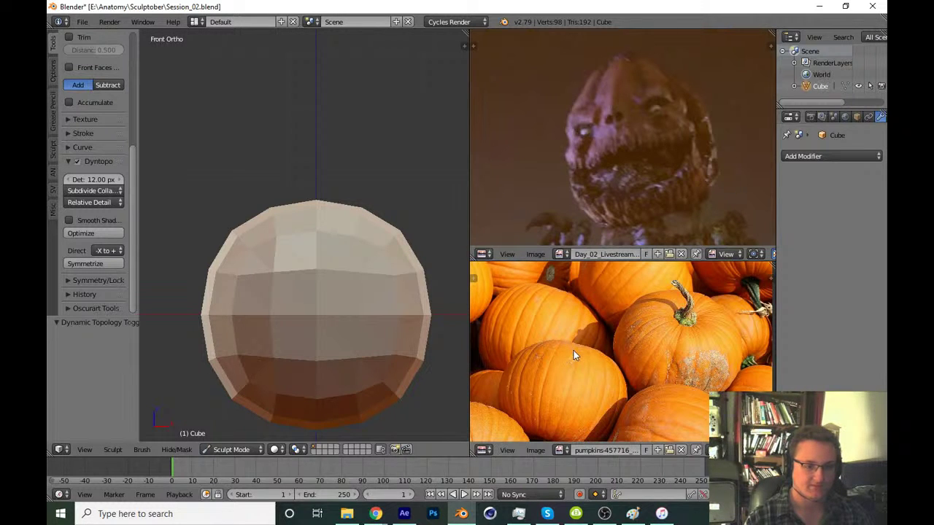
Recenter the sphere in the viewport and reposition the pumpkin reference photo
{"action": "middle_click_drag", "start_coordinate": [397, 311], "coordinate": [347, 303], "text": "shift"}
{"action": "scroll", "coordinate": [585, 334], "scroll_direction": "up", "scroll_amount": 2}
{"action": "scroll", "coordinate": [585, 334], "scroll_direction": "up", "scroll_amount": 2}
{"action": "scroll", "coordinate": [584, 334], "scroll_direction": "up", "scroll_amount": 2}
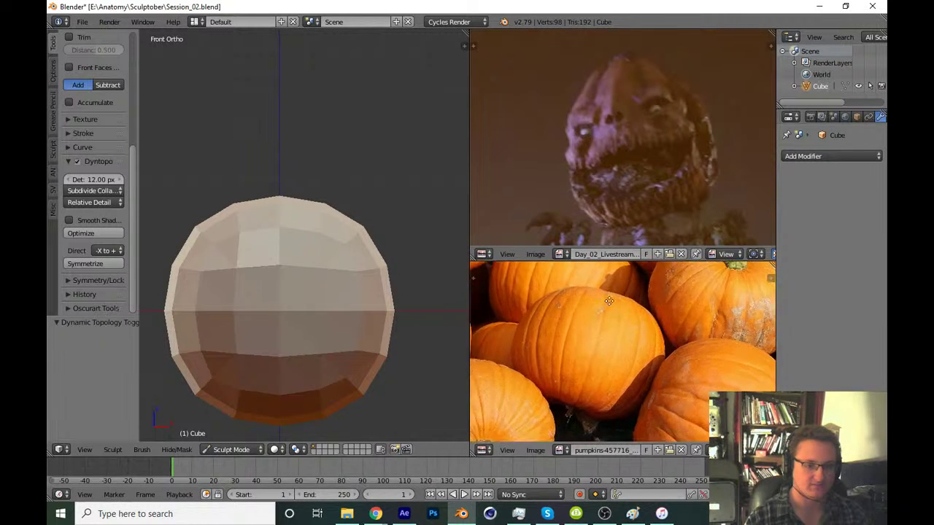
{"action": "scroll", "coordinate": [606, 306], "scroll_direction": "up", "scroll_amount": 2}
{"action": "mouse_move", "coordinate": [352, 266]}
{"action": "middle_mouse_down", "text": "shift"}
{"action": "mouse_move", "coordinate": [388, 290]}
{"action": "mouse_move", "coordinate": [357, 274]}
{"action": "middle_mouse_up", "text": "shift"}
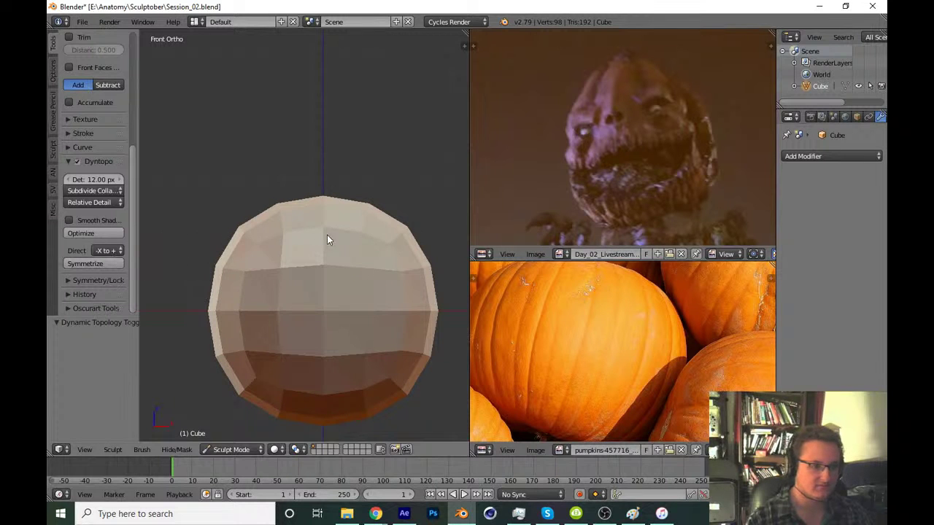
{"action": "middle_click_drag", "start_coordinate": [327, 235], "coordinate": [324, 250]}
{"action": "middle_click_drag", "start_coordinate": [523, 297], "coordinate": [530, 320]}
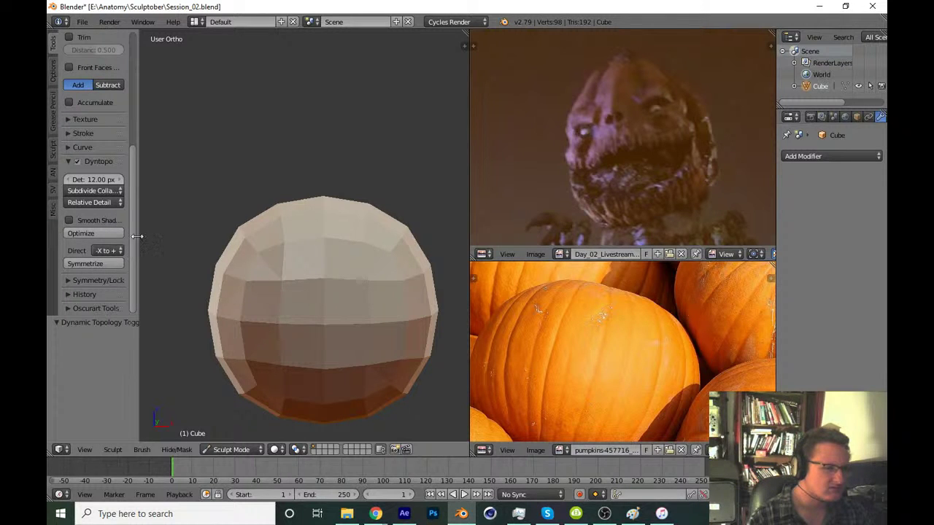
Expand the Symmetry/Lock settings and adjust the brush size
{"action": "left_click", "coordinate": [101, 281]}
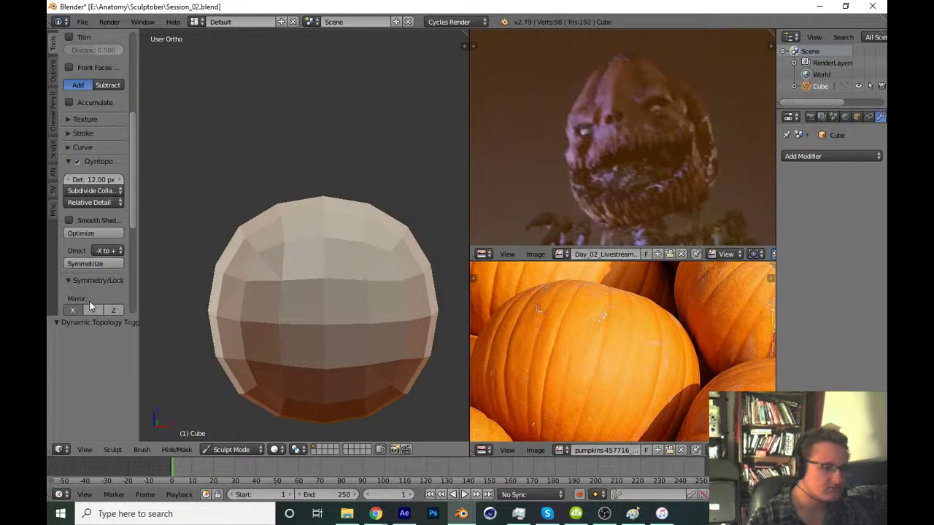
{"action": "key", "text": "f"}
{"action": "left_click", "coordinate": [340, 230]}
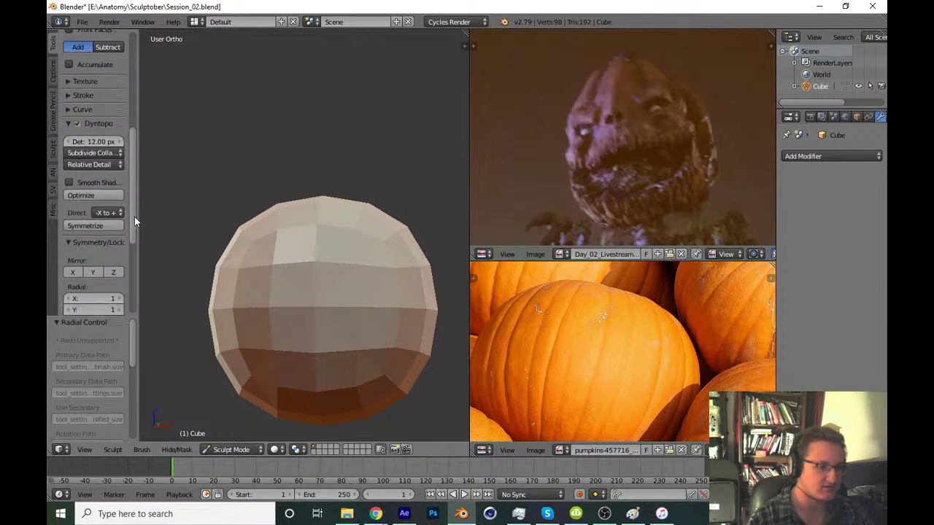
Sculpt strokes on the top and lower right side of the sphere, checking from several angles
{"action": "left_click_drag", "start_coordinate": [131, 197], "coordinate": [134, 235]}
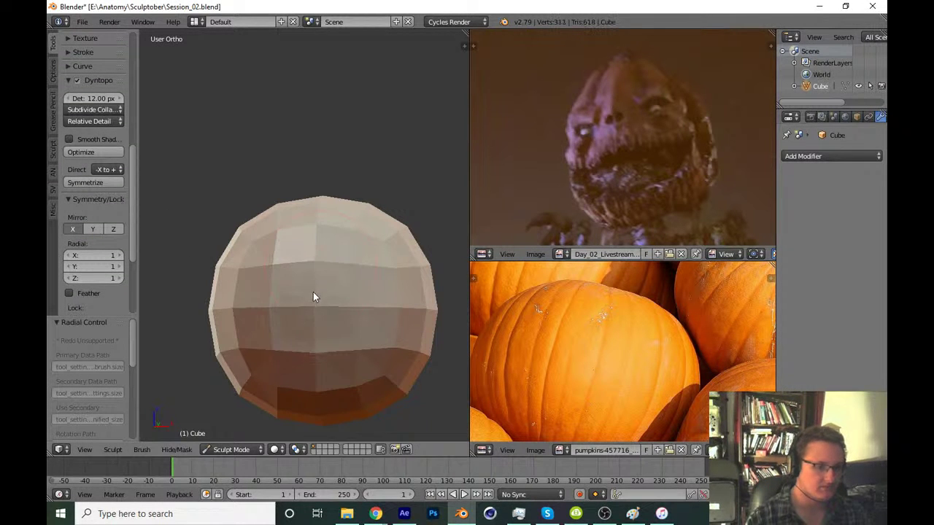
{"action": "mouse_move", "coordinate": [314, 296]}
{"action": "left_mouse_down"}
{"action": "mouse_move", "coordinate": [306, 311]}
{"action": "mouse_move", "coordinate": [360, 217]}
{"action": "mouse_move", "coordinate": [368, 356]}
{"action": "mouse_move", "coordinate": [369, 244]}
{"action": "mouse_move", "coordinate": [319, 306]}
{"action": "mouse_move", "coordinate": [391, 367]}
{"action": "mouse_move", "coordinate": [367, 241]}
{"action": "mouse_move", "coordinate": [346, 355]}
{"action": "mouse_move", "coordinate": [319, 223]}
{"action": "mouse_move", "coordinate": [346, 280]}
{"action": "mouse_move", "coordinate": [367, 243]}
{"action": "mouse_move", "coordinate": [374, 320]}
{"action": "mouse_move", "coordinate": [349, 210]}
{"action": "left_mouse_up"}
{"action": "middle_click_drag", "start_coordinate": [348, 210], "coordinate": [333, 340]}
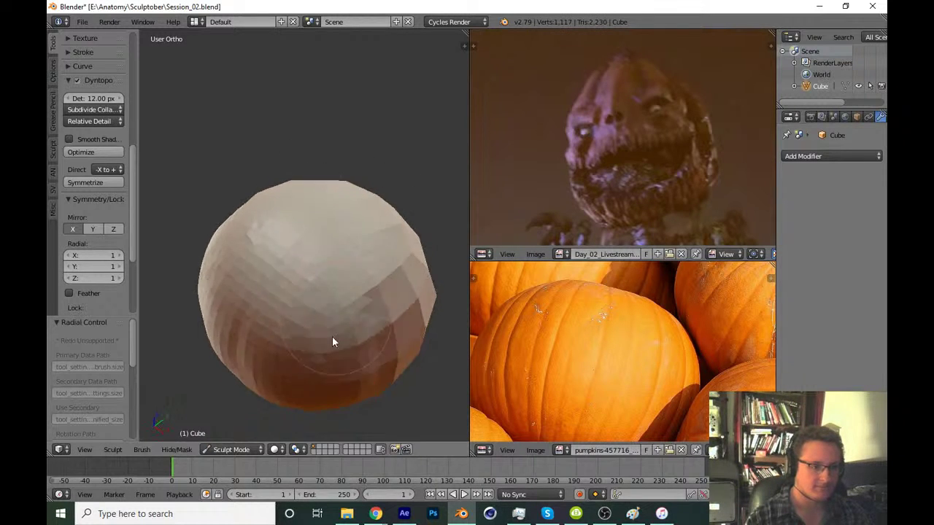
{"action": "left_click_drag", "start_coordinate": [344, 249], "coordinate": [345, 279]}
{"action": "middle_click_drag", "start_coordinate": [345, 279], "coordinate": [317, 264]}
{"action": "mouse_move", "coordinate": [317, 264]}
{"action": "left_mouse_down"}
{"action": "mouse_move", "coordinate": [338, 157]}
{"action": "mouse_move", "coordinate": [358, 309]}
{"action": "left_mouse_up"}
{"action": "mouse_move", "coordinate": [358, 309]}
{"action": "middle_mouse_down"}
{"action": "mouse_move", "coordinate": [317, 386]}
{"action": "mouse_move", "coordinate": [333, 232]}
{"action": "middle_mouse_up"}
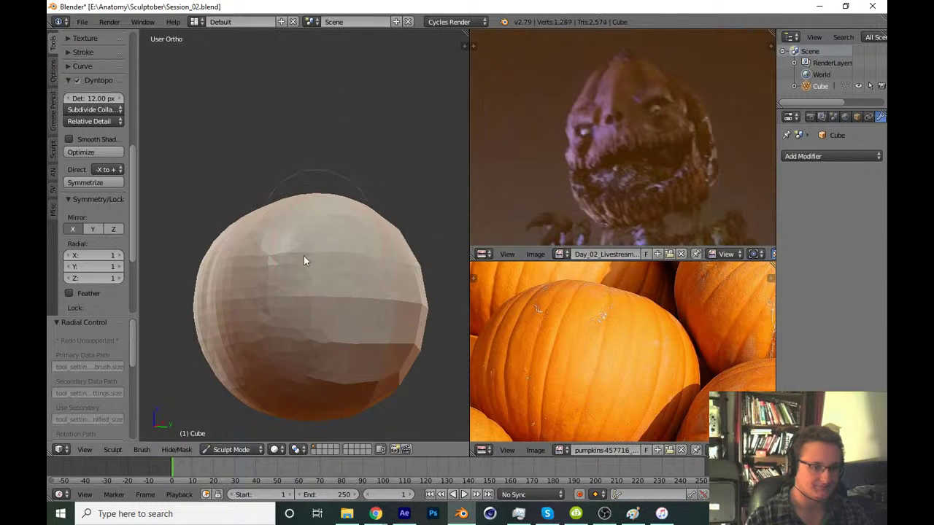
{"action": "mouse_move", "coordinate": [303, 255]}
{"action": "left_mouse_down"}
{"action": "mouse_move", "coordinate": [358, 288]}
{"action": "mouse_move", "coordinate": [365, 411]}
{"action": "mouse_move", "coordinate": [387, 386]}
{"action": "mouse_move", "coordinate": [307, 335]}
{"action": "left_mouse_up"}
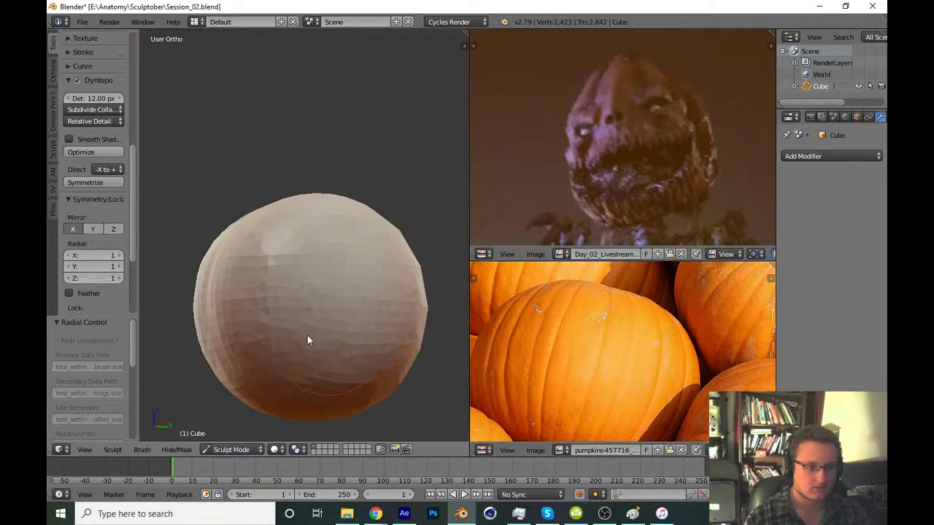
{"action": "middle_click_drag", "start_coordinate": [308, 335], "coordinate": [346, 239]}
{"action": "middle_click_drag", "start_coordinate": [372, 342], "coordinate": [174, 267]}
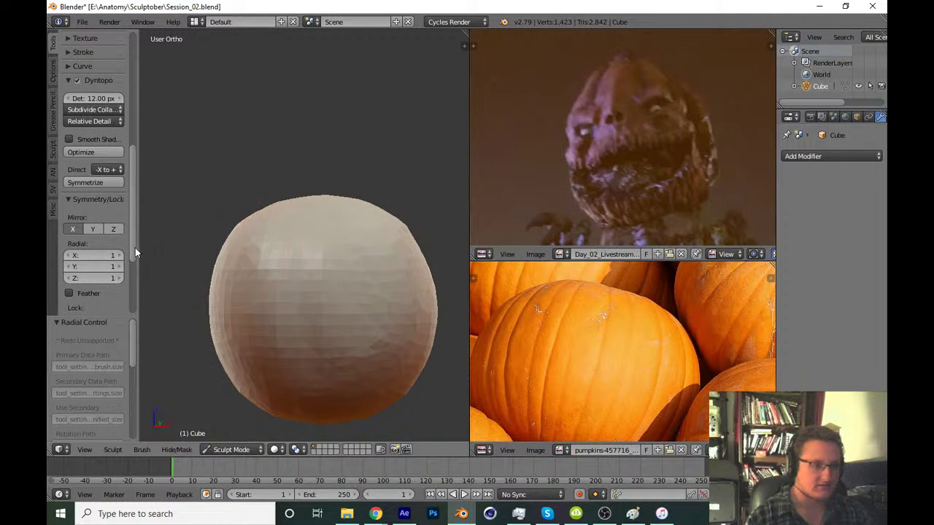
{"action": "scroll", "coordinate": [135, 247], "scroll_direction": "up", "scroll_amount": 10}
With the Clay brush, stroke across the top and side of the sphere, then save
{"action": "left_click", "coordinate": [94, 81]}
{"action": "left_click", "coordinate": [182, 150]}
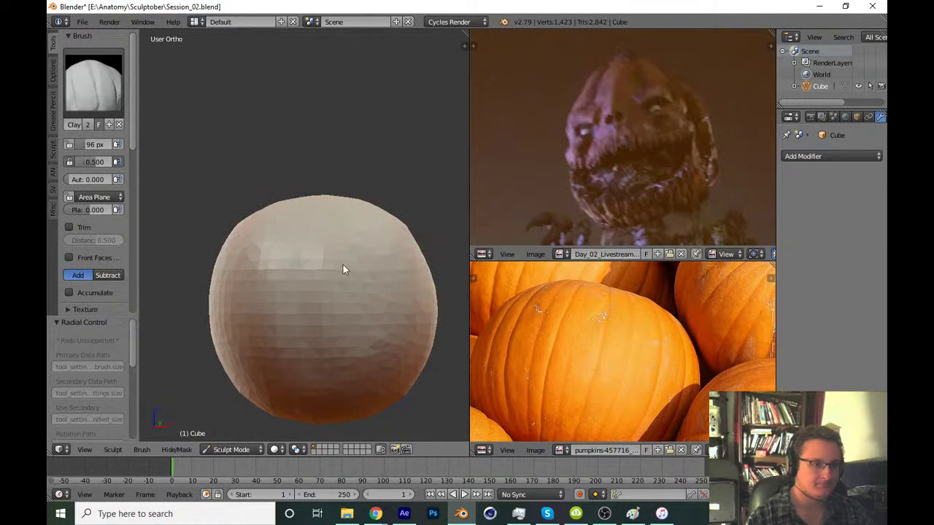
{"action": "middle_click_drag", "start_coordinate": [343, 269], "coordinate": [351, 326]}
{"action": "mouse_move", "coordinate": [336, 251]}
{"action": "middle_mouse_down"}
{"action": "mouse_move", "coordinate": [365, 204]}
{"action": "mouse_move", "coordinate": [255, 263]}
{"action": "mouse_move", "coordinate": [314, 246]}
{"action": "mouse_move", "coordinate": [319, 324]}
{"action": "mouse_move", "coordinate": [289, 266]}
{"action": "middle_mouse_up"}
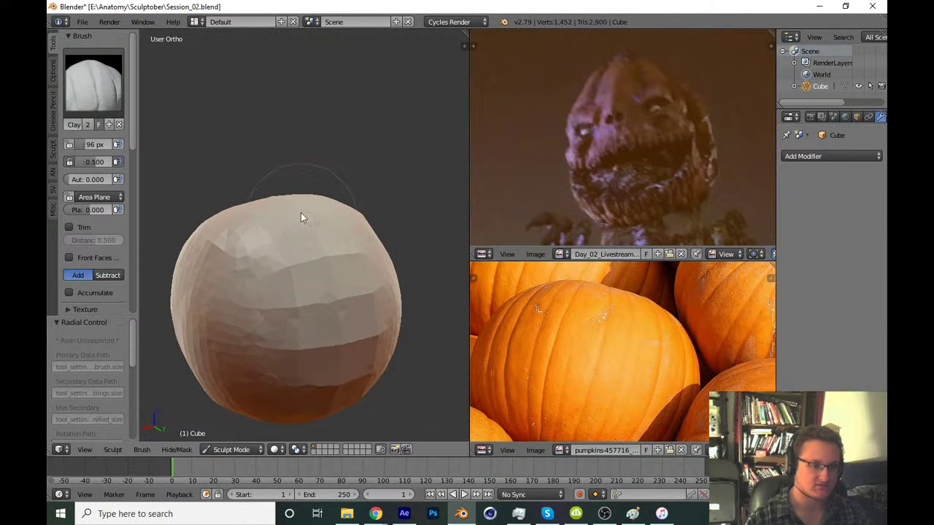
{"action": "left_click_drag", "start_coordinate": [300, 212], "coordinate": [349, 319]}
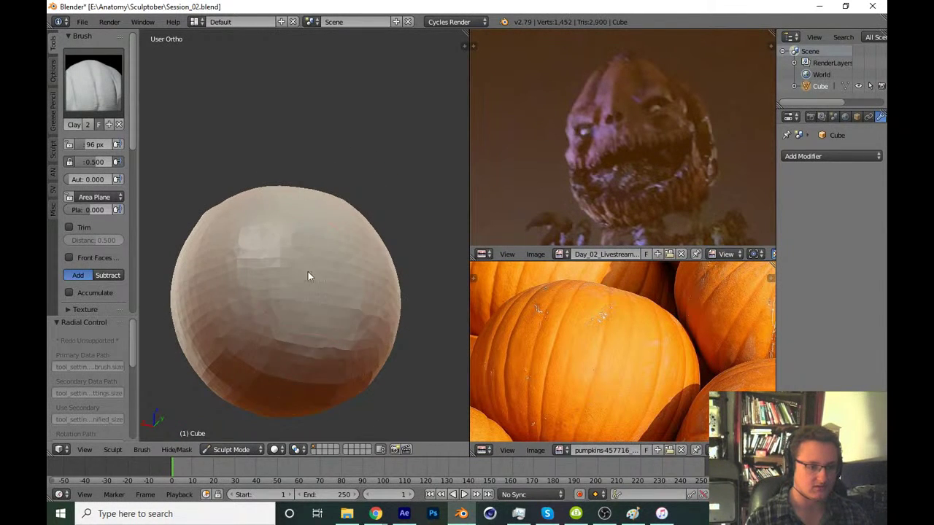
{"action": "mouse_move", "coordinate": [308, 272]}
{"action": "middle_mouse_down"}
{"action": "mouse_move", "coordinate": [314, 281]}
{"action": "mouse_move", "coordinate": [283, 248]}
{"action": "mouse_move", "coordinate": [274, 170]}
{"action": "middle_mouse_up"}
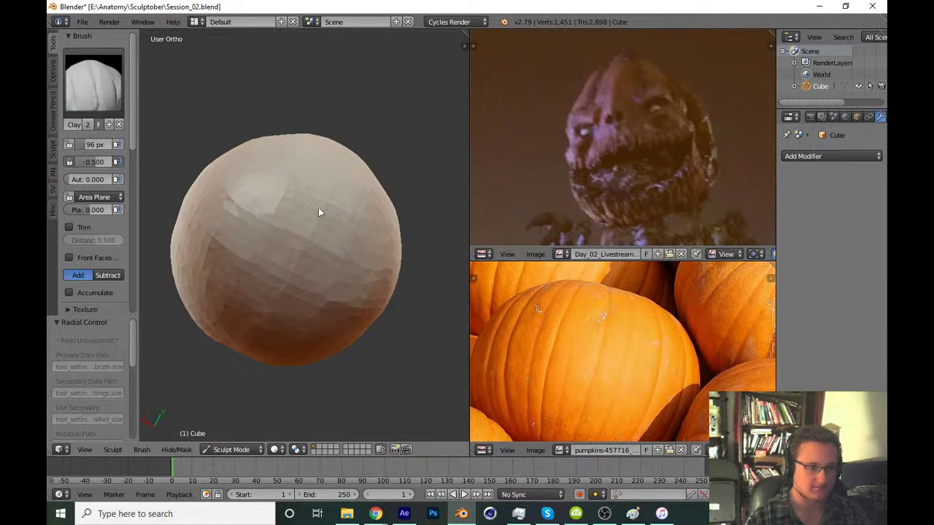
{"action": "middle_click_drag", "start_coordinate": [318, 211], "coordinate": [318, 335]}
{"action": "middle_click_drag", "start_coordinate": [282, 269], "coordinate": [286, 256]}
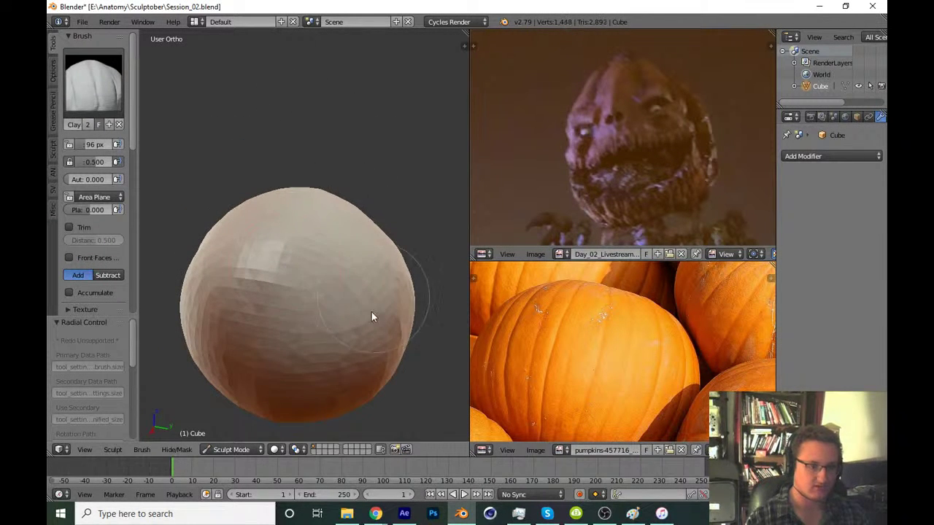
{"action": "mouse_move", "coordinate": [396, 377]}
{"action": "middle_mouse_down"}
{"action": "mouse_move", "coordinate": [386, 254]}
{"action": "mouse_move", "coordinate": [388, 277]}
{"action": "middle_mouse_up"}
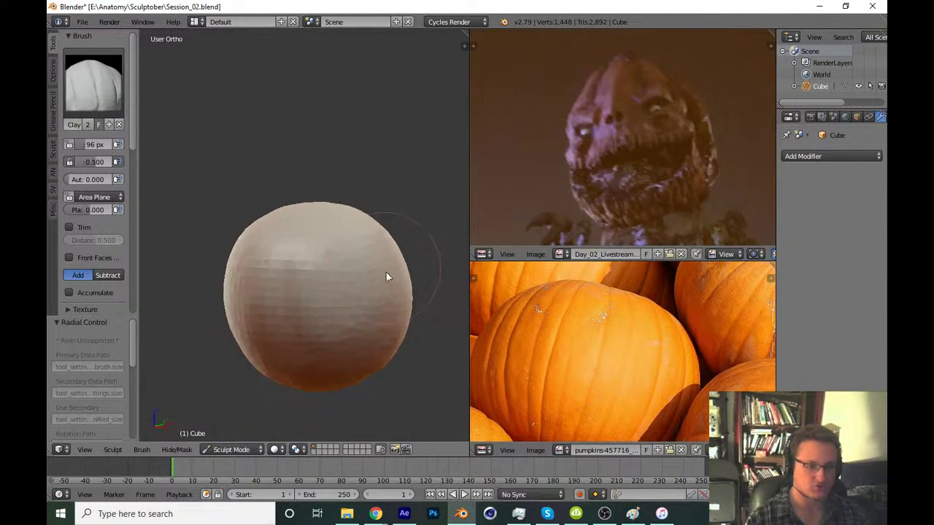
{"action": "key", "text": "ctrl+s"}
{"action": "left_click", "coordinate": [385, 277]}
Zoom in from the front view, add more sculpt strokes, and save the file again
{"action": "key", "text": "KP_1"}
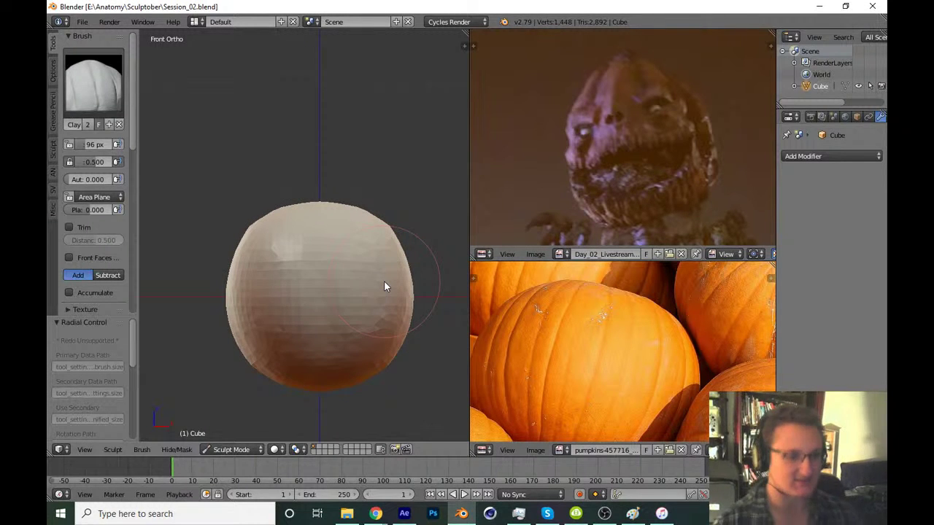
{"action": "mouse_move", "coordinate": [362, 264]}
{"action": "middle_mouse_down", "text": "ctrl"}
{"action": "mouse_move", "coordinate": [350, 266]}
{"action": "mouse_move", "coordinate": [330, 305]}
{"action": "mouse_move", "coordinate": [333, 279]}
{"action": "middle_mouse_up", "text": "ctrl"}
{"action": "left_click", "coordinate": [349, 269]}
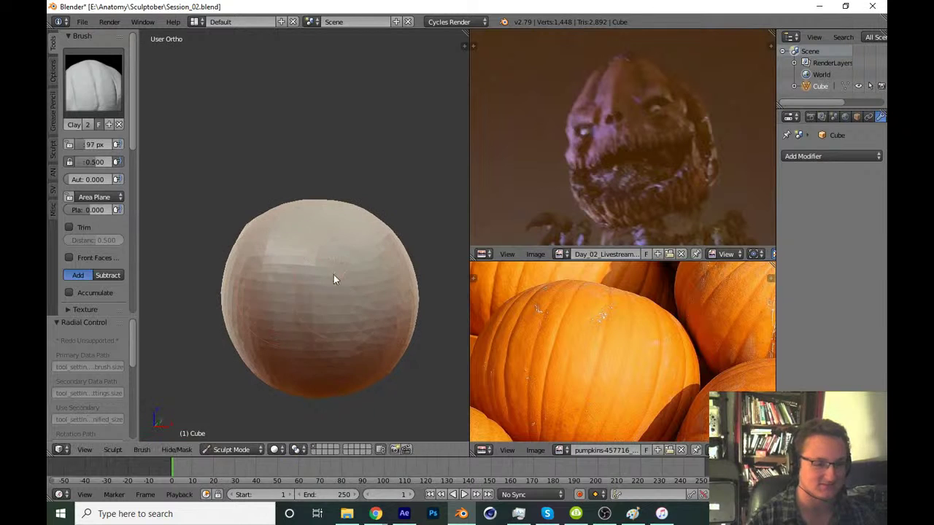
{"action": "middle_click_drag", "start_coordinate": [305, 235], "coordinate": [299, 270]}
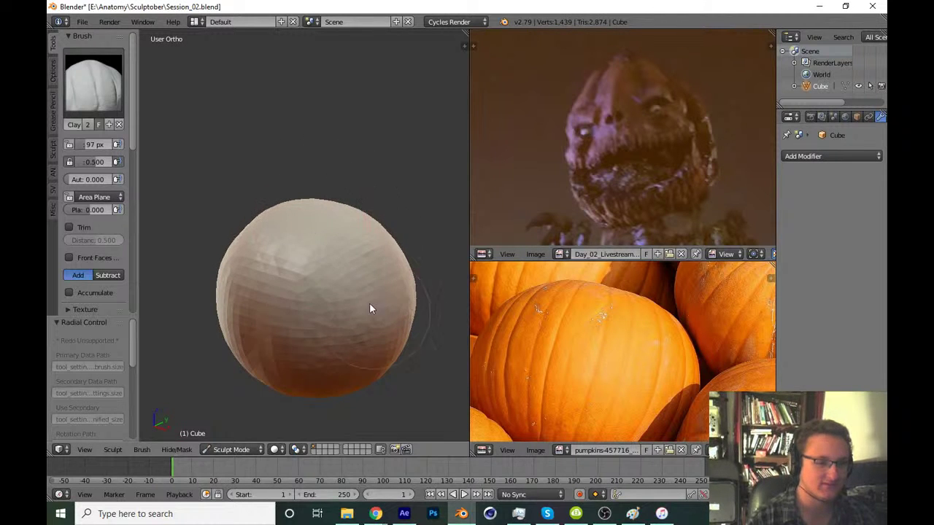
{"action": "middle_click_drag", "start_coordinate": [353, 340], "coordinate": [356, 313], "text": "shift"}
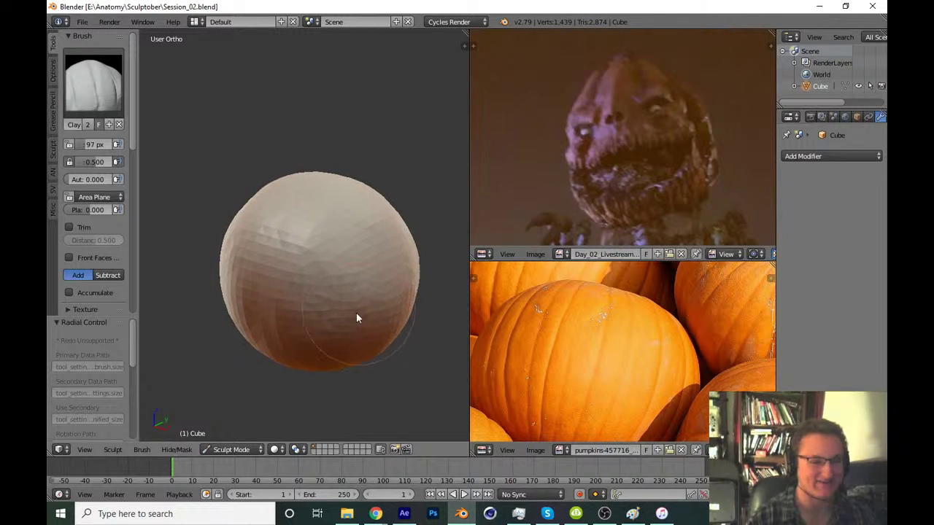
{"action": "left_click_drag", "start_coordinate": [357, 312], "coordinate": [374, 255]}
{"action": "scroll", "coordinate": [373, 255], "scroll_direction": "up", "scroll_amount": 2}
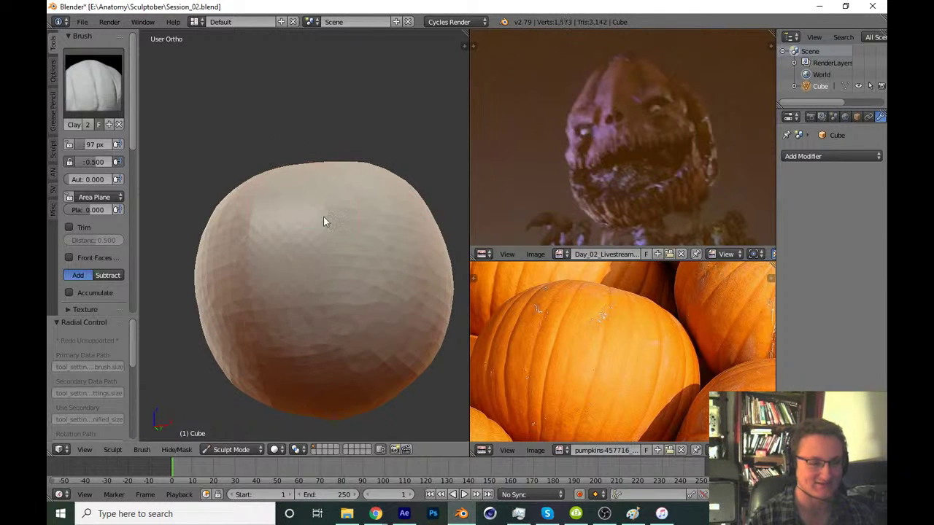
{"action": "mouse_move", "coordinate": [334, 272]}
{"action": "middle_mouse_down"}
{"action": "mouse_move", "coordinate": [308, 294]}
{"action": "mouse_move", "coordinate": [349, 324]}
{"action": "mouse_move", "coordinate": [346, 259]}
{"action": "middle_mouse_up"}
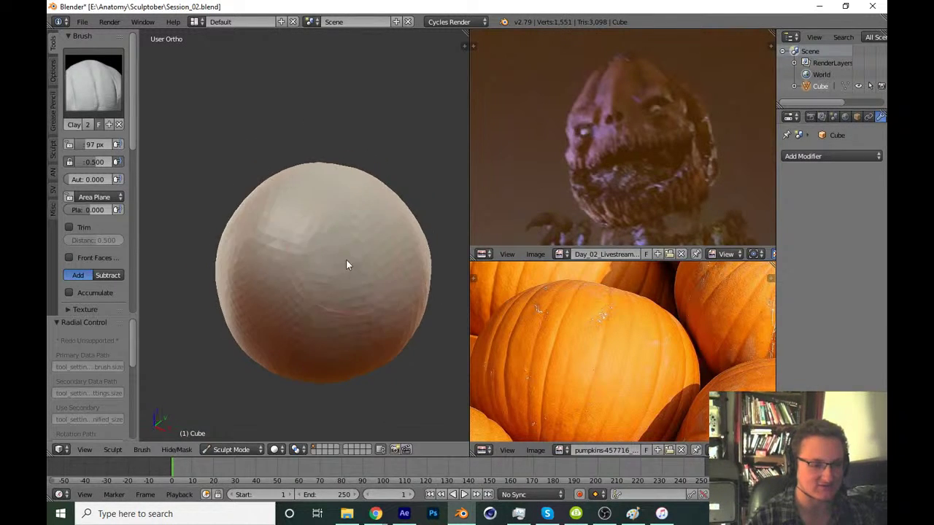
{"action": "key", "text": "ctrl+s"}
{"action": "left_click", "coordinate": [364, 266]}
Frame the sphere from the front, then switch to the top view
{"action": "key", "text": "KP_1"}
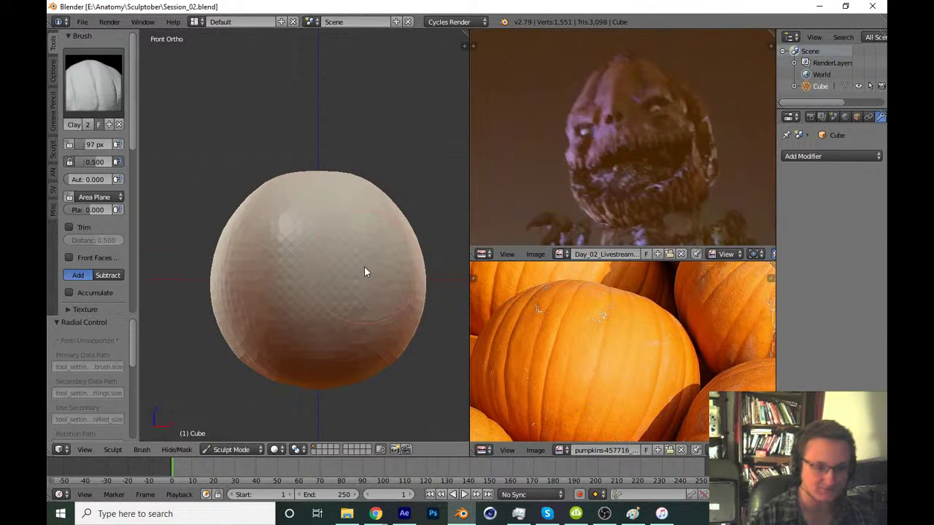
{"action": "scroll", "coordinate": [608, 300], "scroll_direction": "up", "scroll_amount": 1}
{"action": "scroll", "coordinate": [636, 305], "scroll_direction": "up", "scroll_amount": 1}
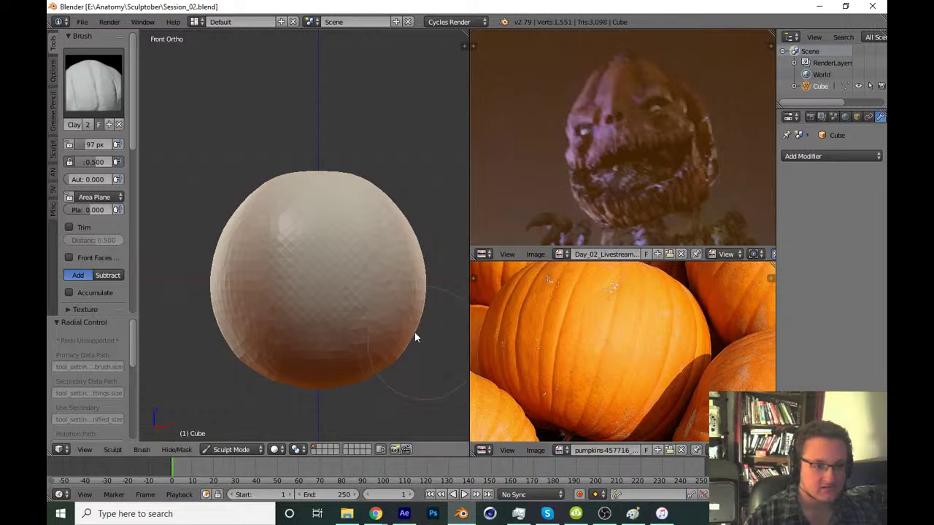
{"action": "scroll", "coordinate": [603, 313], "scroll_direction": "down", "scroll_amount": 1}
{"action": "middle_click_drag", "start_coordinate": [364, 314], "coordinate": [389, 335]}
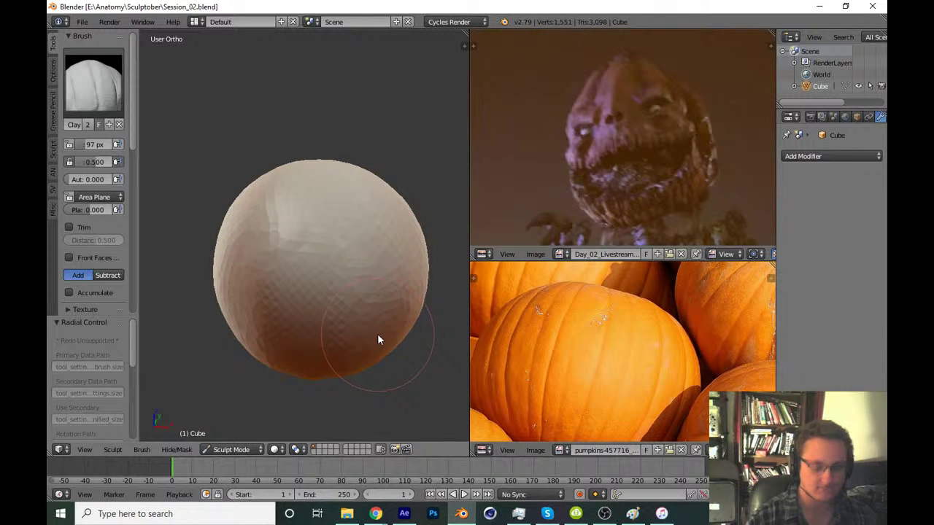
{"action": "key", "text": "KP_7"}
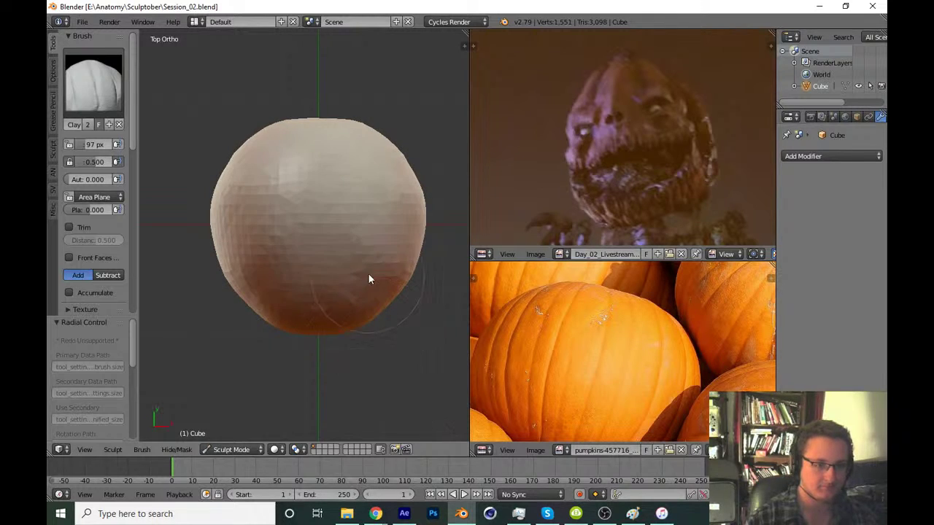
Switch to the Grab brush with a 238 px radius
{"action": "key", "text": "g"}
{"action": "key", "text": "f"}
{"action": "key", "text": "f"}
{"action": "left_click", "coordinate": [381, 309]}
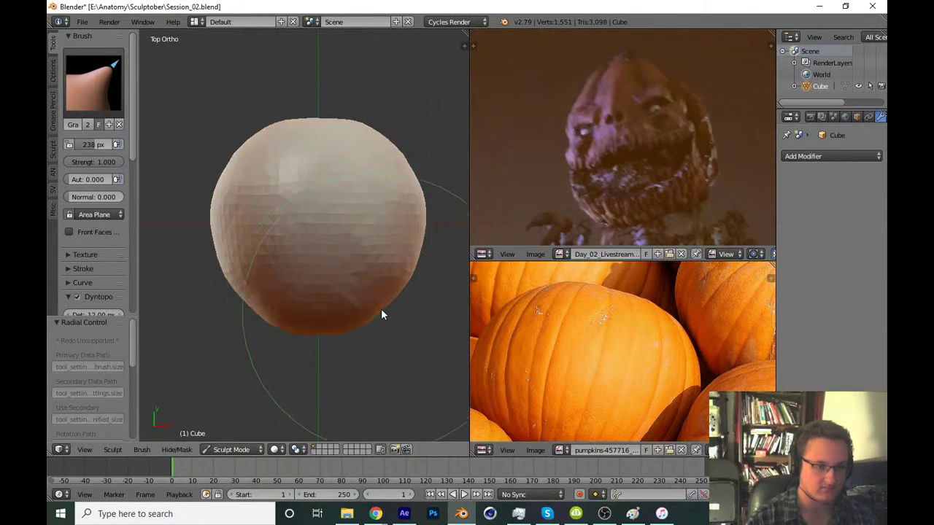
{"action": "key", "text": "z"}
{"action": "key", "text": "z"}
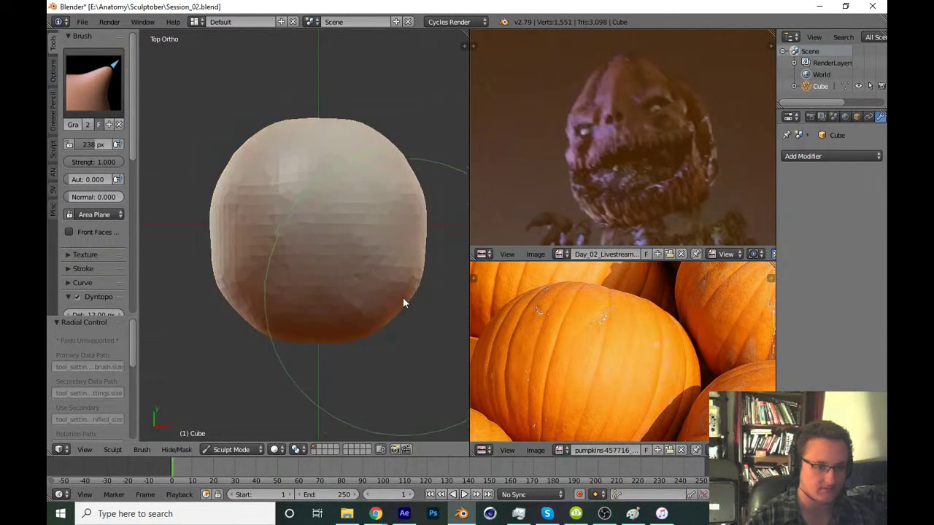
Inflate the sphere into a fuller, rounder body and return to front view
{"action": "mouse_move", "coordinate": [419, 276]}
{"action": "middle_mouse_down"}
{"action": "mouse_move", "coordinate": [386, 285]}
{"action": "mouse_move", "coordinate": [399, 303]}
{"action": "mouse_move", "coordinate": [329, 273]}
{"action": "mouse_move", "coordinate": [363, 175]}
{"action": "mouse_move", "coordinate": [346, 258]}
{"action": "mouse_move", "coordinate": [295, 311]}
{"action": "mouse_move", "coordinate": [245, 395]}
{"action": "mouse_move", "coordinate": [222, 273]}
{"action": "mouse_move", "coordinate": [224, 281]}
{"action": "middle_mouse_up"}
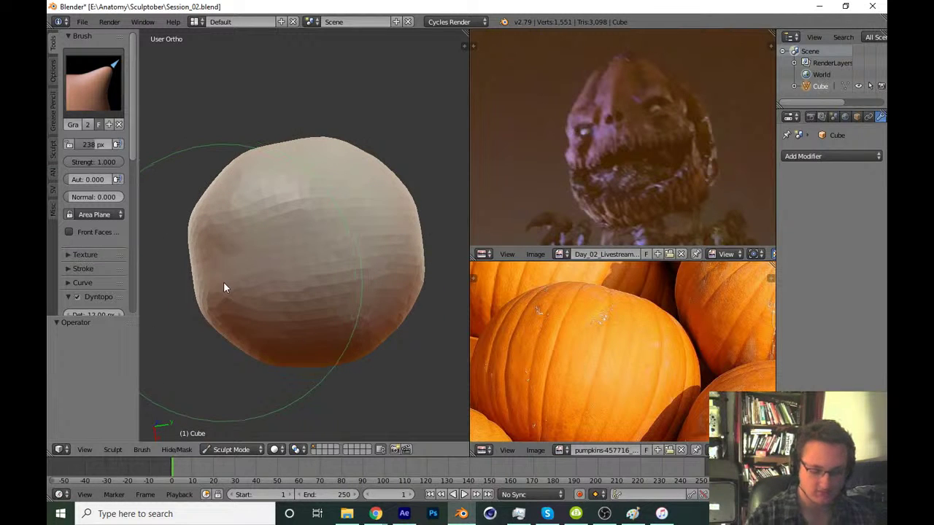
{"action": "key", "text": "KP_1"}
{"action": "left_click", "coordinate": [99, 107]}
{"action": "left_click", "coordinate": [202, 164]}
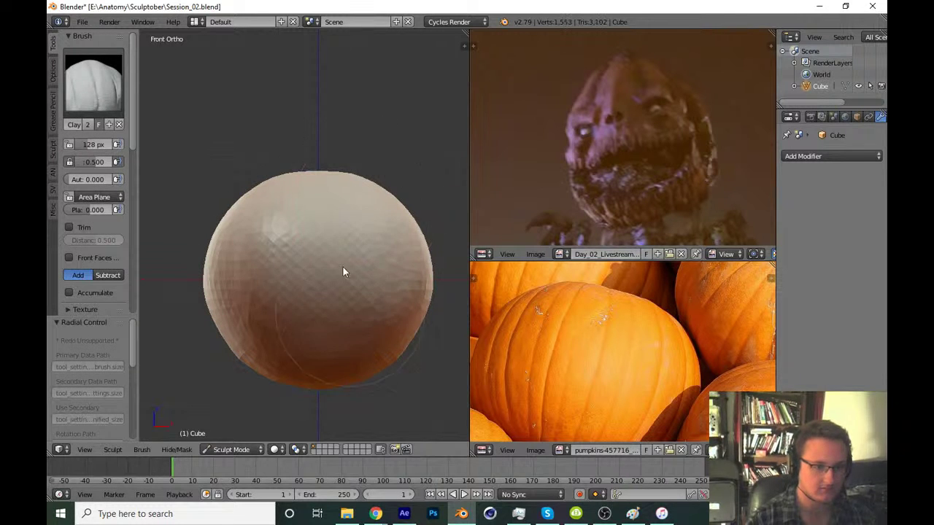
{"action": "key", "text": "i"}
{"action": "middle_click_drag", "start_coordinate": [359, 276], "coordinate": [323, 281]}
{"action": "mouse_move", "coordinate": [337, 332]}
{"action": "left_mouse_down"}
{"action": "mouse_move", "coordinate": [363, 360]}
{"action": "mouse_move", "coordinate": [328, 229]}
{"action": "mouse_move", "coordinate": [314, 321]}
{"action": "mouse_move", "coordinate": [277, 230]}
{"action": "mouse_move", "coordinate": [377, 337]}
{"action": "mouse_move", "coordinate": [343, 365]}
{"action": "mouse_move", "coordinate": [338, 288]}
{"action": "mouse_move", "coordinate": [405, 336]}
{"action": "left_mouse_up"}
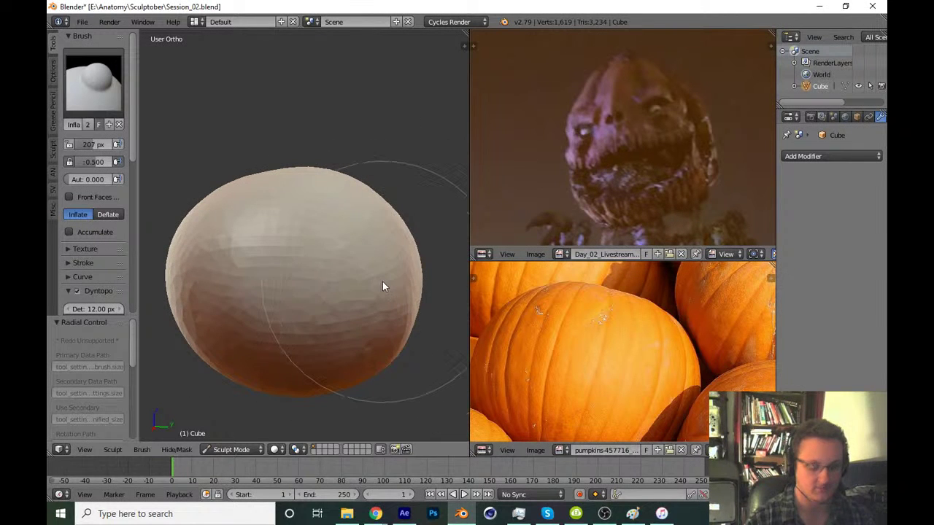
{"action": "key", "text": "KP_1"}
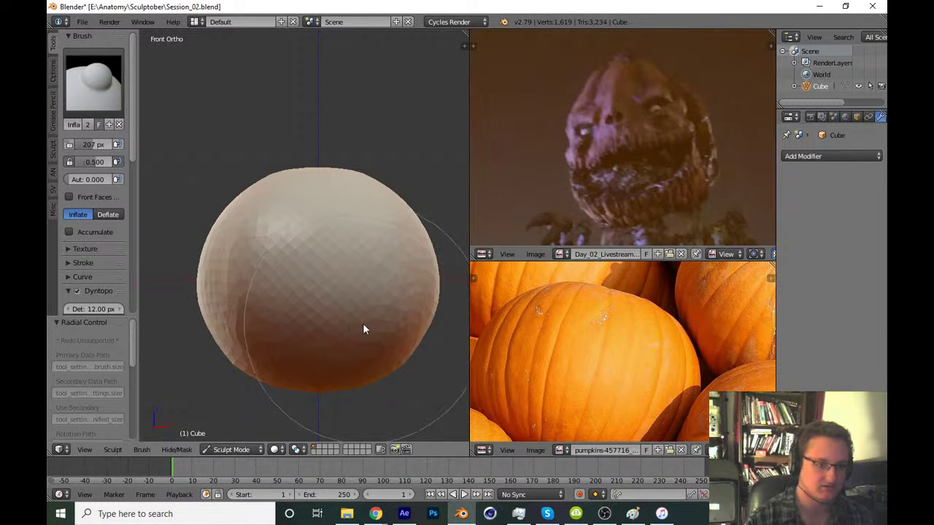
Save over the file and switch to the Crease brush (207 px, 0.250 strength, Subtract)
{"action": "key", "text": "ctrl+s"}
{"action": "left_click", "coordinate": [369, 328]}
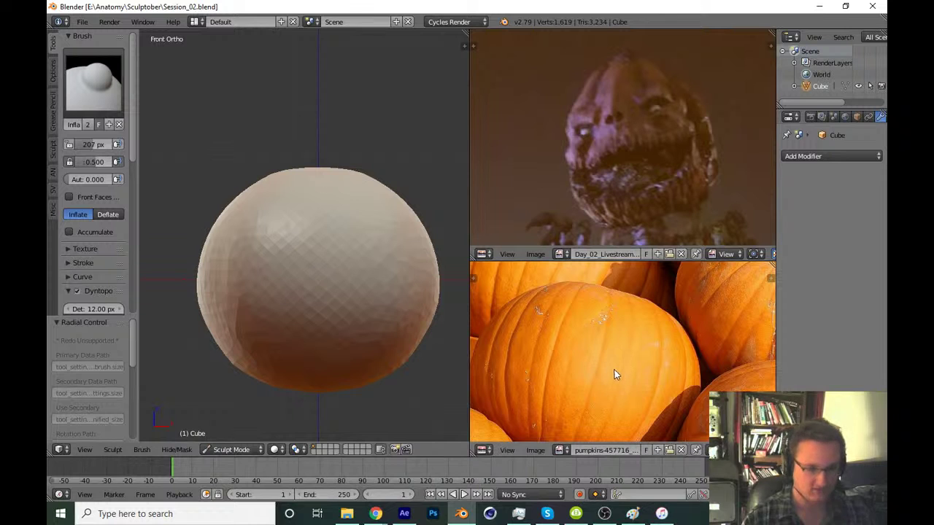
{"action": "scroll", "coordinate": [616, 347], "scroll_direction": "up", "scroll_amount": 2}
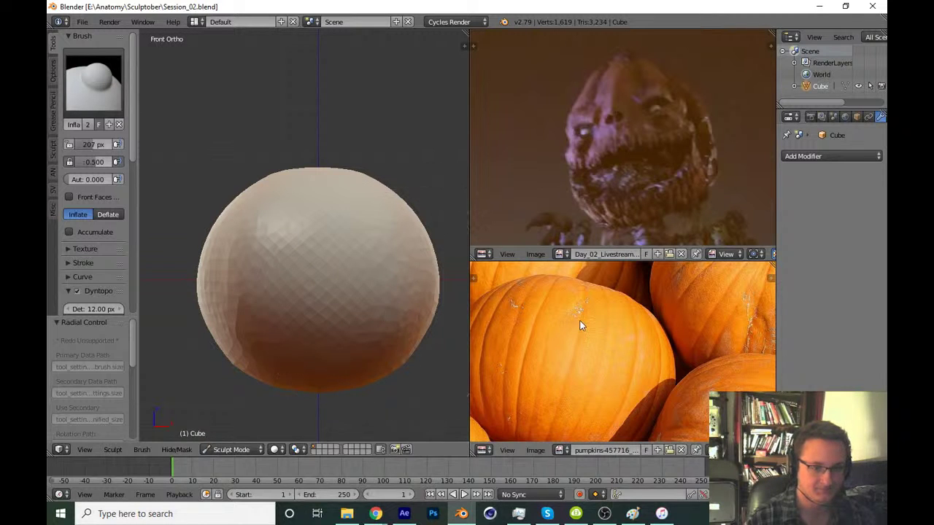
{"action": "key", "text": "shift+c"}
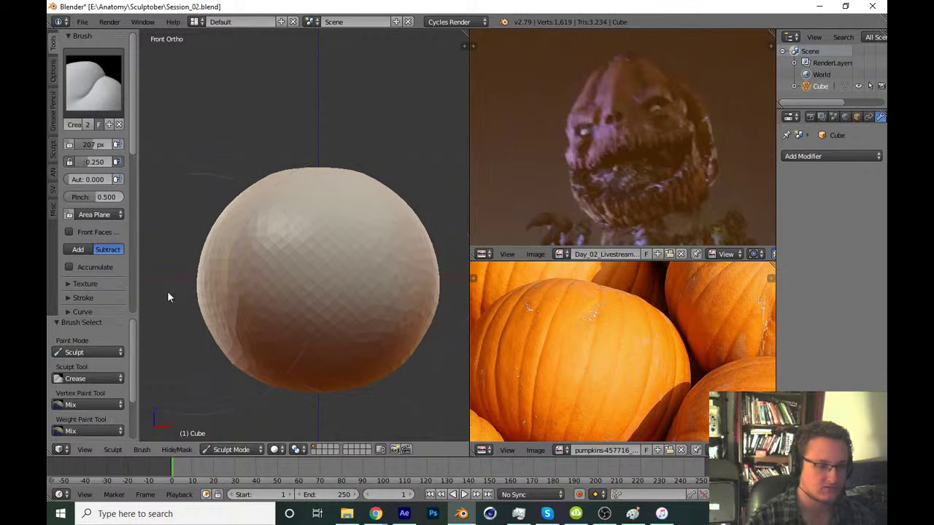
Set the Crease brush radius to 70 px and carve the first crease strokes near the sphere's top
{"action": "scroll", "coordinate": [133, 139], "scroll_direction": "down", "scroll_amount": 3}
{"action": "scroll", "coordinate": [132, 175], "scroll_direction": "down", "scroll_amount": 2}
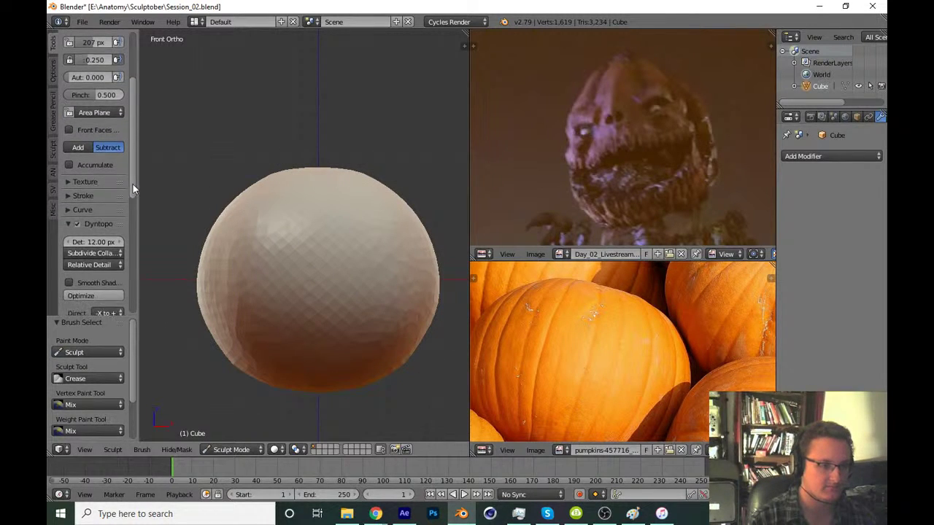
{"action": "scroll", "coordinate": [321, 215], "scroll_direction": "up", "scroll_amount": 2}
{"action": "key", "text": "f"}
{"action": "left_click", "coordinate": [258, 211]}
{"action": "middle_click_drag", "start_coordinate": [355, 256], "coordinate": [337, 254], "text": "shift"}
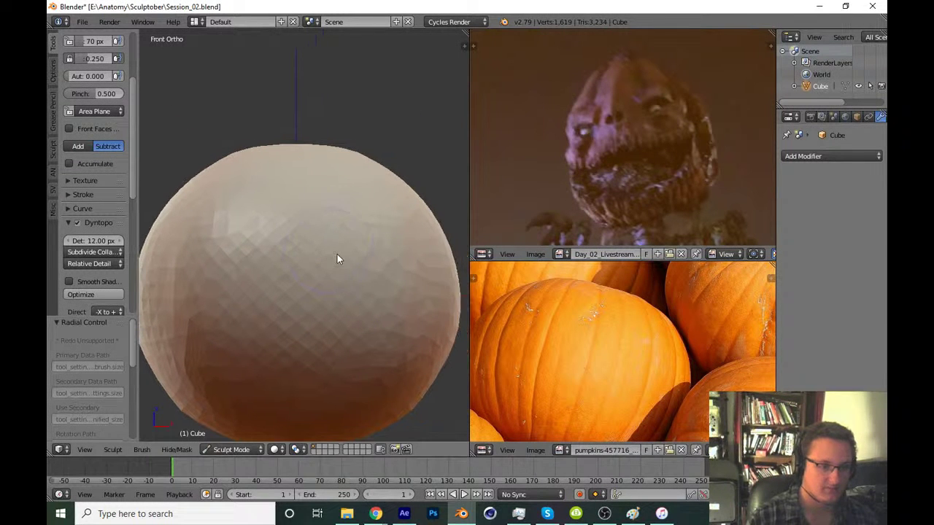
{"action": "scroll", "coordinate": [284, 234], "scroll_direction": "up", "scroll_amount": 1}
{"action": "left_click_drag", "start_coordinate": [292, 202], "coordinate": [302, 229]}
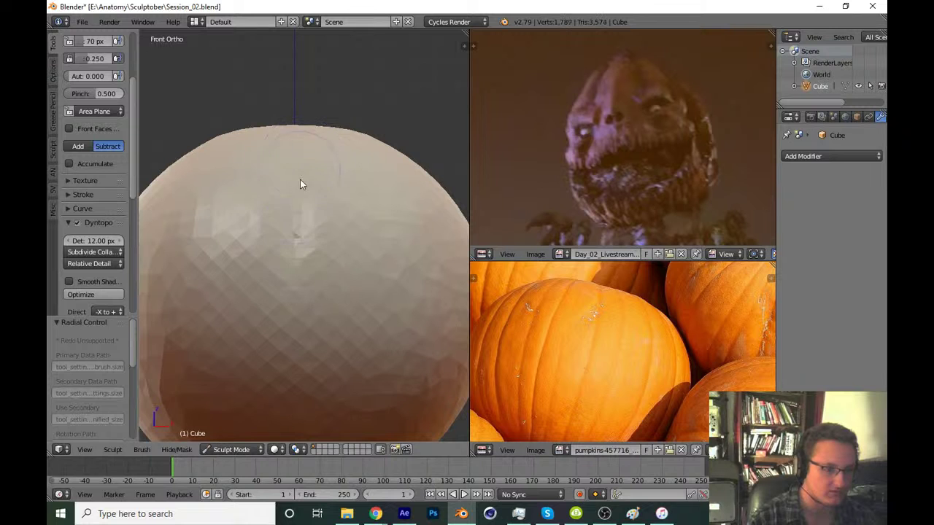
{"action": "left_click", "coordinate": [295, 234]}
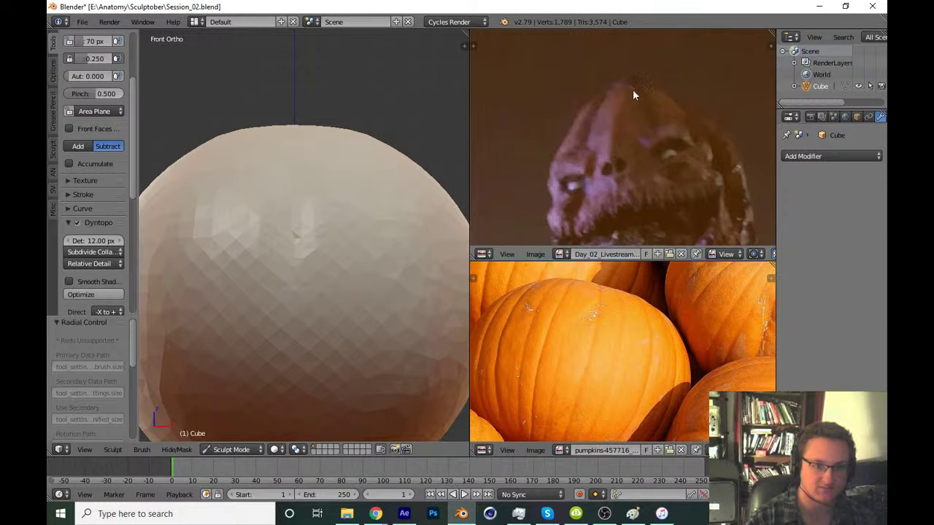
{"action": "mouse_move", "coordinate": [293, 241]}
{"action": "middle_mouse_down"}
{"action": "mouse_move", "coordinate": [280, 267]}
{"action": "mouse_move", "coordinate": [291, 298]}
{"action": "mouse_move", "coordinate": [275, 270]}
{"action": "mouse_move", "coordinate": [254, 299]}
{"action": "middle_mouse_up"}
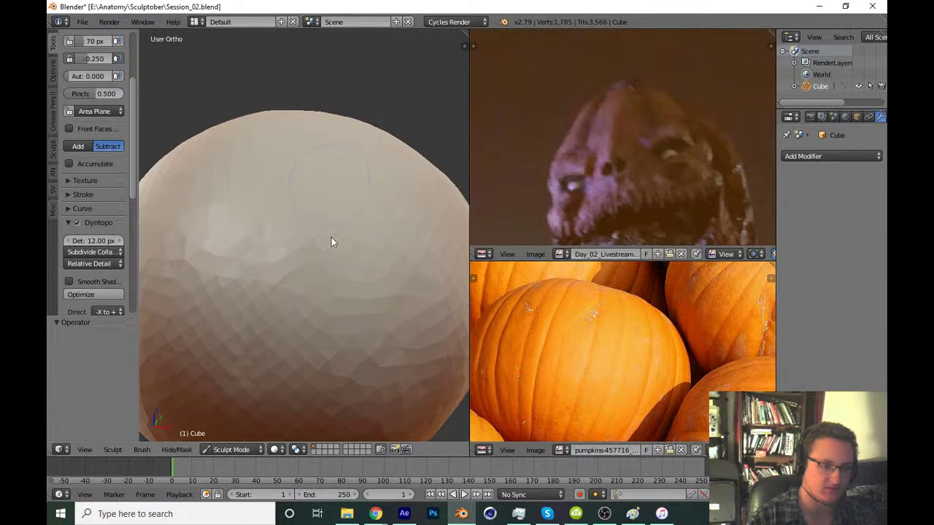
{"action": "mouse_move", "coordinate": [331, 242]}
{"action": "left_mouse_down"}
{"action": "mouse_move", "coordinate": [332, 306]}
{"action": "mouse_move", "coordinate": [331, 191]}
{"action": "mouse_move", "coordinate": [325, 298]}
{"action": "mouse_move", "coordinate": [339, 317]}
{"action": "mouse_move", "coordinate": [333, 246]}
{"action": "mouse_move", "coordinate": [337, 281]}
{"action": "mouse_move", "coordinate": [356, 286]}
{"action": "mouse_move", "coordinate": [360, 239]}
{"action": "mouse_move", "coordinate": [350, 319]}
{"action": "left_mouse_up"}
From the front view, enlarge the brush to 77 px and carve a mirrored right-hand vertical groove
{"action": "key", "text": "KP_1"}
{"action": "key", "text": "f"}
{"action": "left_click", "coordinate": [352, 262]}
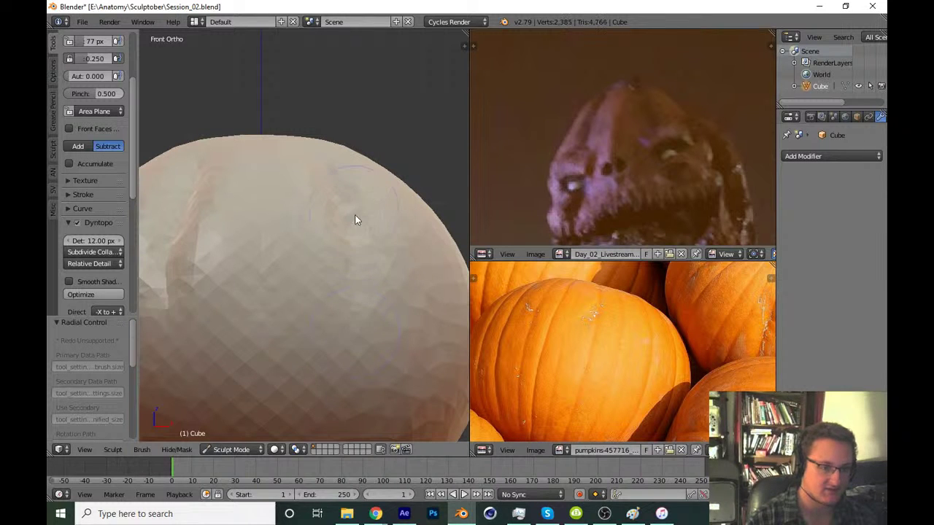
{"action": "mouse_move", "coordinate": [355, 218]}
{"action": "left_mouse_down"}
{"action": "mouse_move", "coordinate": [359, 385]}
{"action": "mouse_move", "coordinate": [367, 267]}
{"action": "mouse_move", "coordinate": [335, 194]}
{"action": "mouse_move", "coordinate": [369, 272]}
{"action": "mouse_move", "coordinate": [368, 340]}
{"action": "mouse_move", "coordinate": [371, 284]}
{"action": "mouse_move", "coordinate": [355, 222]}
{"action": "left_mouse_up"}
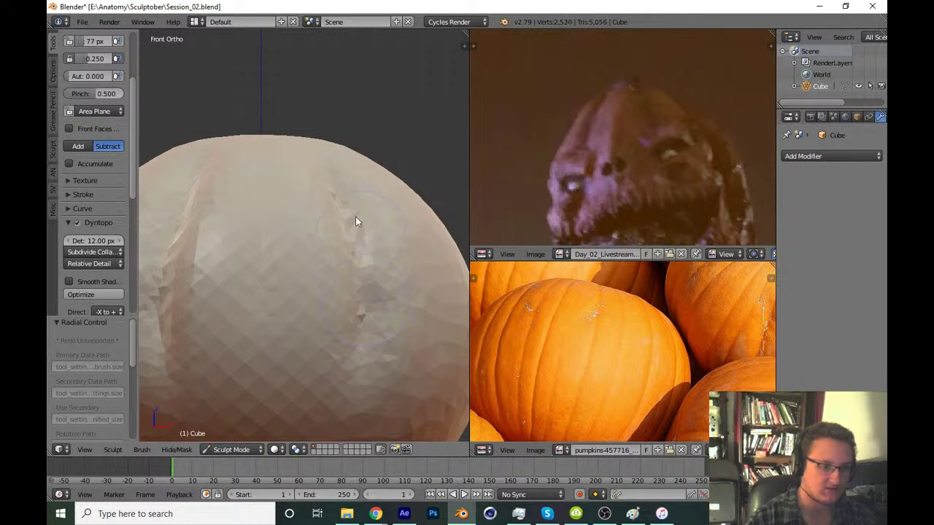
{"action": "mouse_move", "coordinate": [343, 176]}
{"action": "left_mouse_down"}
{"action": "mouse_move", "coordinate": [356, 361]}
{"action": "mouse_move", "coordinate": [366, 330]}
{"action": "left_mouse_up"}
{"action": "middle_click_drag", "start_coordinate": [366, 330], "coordinate": [377, 280], "text": "shift"}
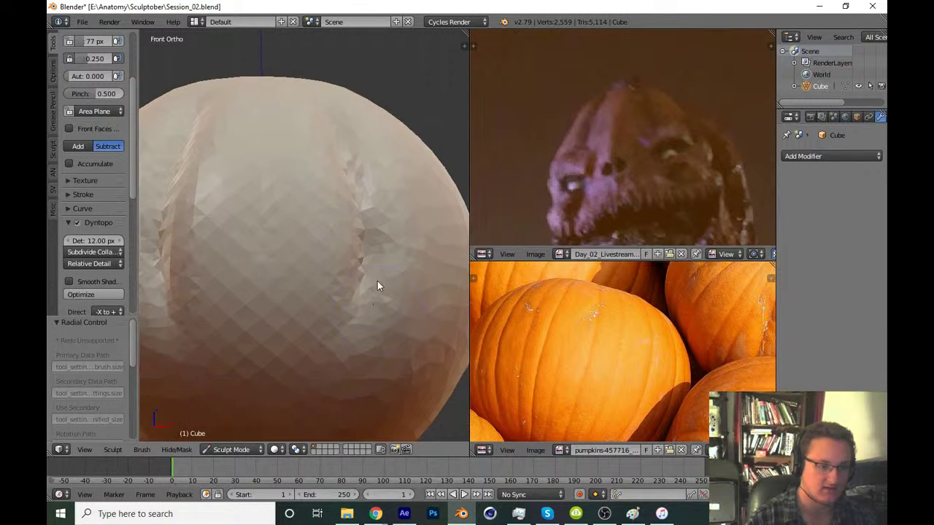
{"action": "left_click_drag", "start_coordinate": [377, 285], "coordinate": [368, 322]}
{"action": "middle_click_drag", "start_coordinate": [369, 322], "coordinate": [380, 205], "text": "shift"}
{"action": "mouse_move", "coordinate": [356, 376]}
{"action": "left_mouse_down"}
{"action": "mouse_move", "coordinate": [329, 389]}
{"action": "mouse_move", "coordinate": [381, 220]}
{"action": "mouse_move", "coordinate": [378, 250]}
{"action": "mouse_move", "coordinate": [376, 185]}
{"action": "mouse_move", "coordinate": [374, 261]}
{"action": "mouse_move", "coordinate": [337, 399]}
{"action": "mouse_move", "coordinate": [352, 379]}
{"action": "left_mouse_up"}
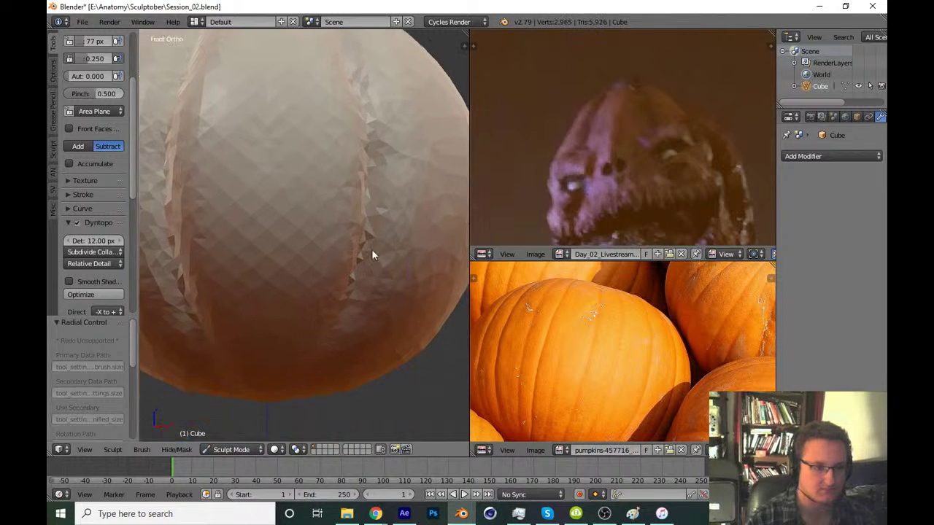
Zoom in closer and re-carve the right-hand groove
{"action": "scroll", "coordinate": [370, 292], "scroll_direction": "down", "scroll_amount": 5}
{"action": "scroll", "coordinate": [372, 254], "scroll_direction": "up", "scroll_amount": 1}
{"action": "scroll", "coordinate": [367, 275], "scroll_direction": "up", "scroll_amount": 2}
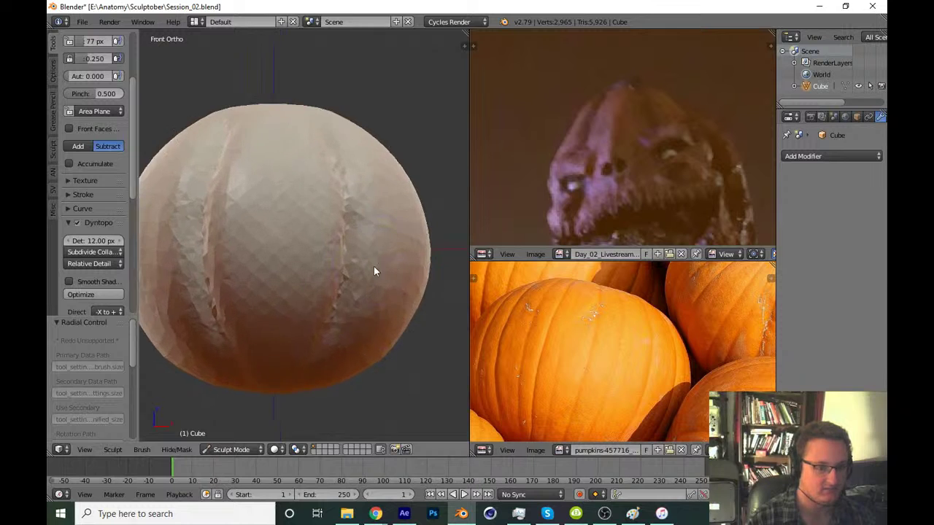
{"action": "scroll", "coordinate": [373, 266], "scroll_direction": "up", "scroll_amount": 2}
{"action": "scroll", "coordinate": [371, 304], "scroll_direction": "up", "scroll_amount": 1}
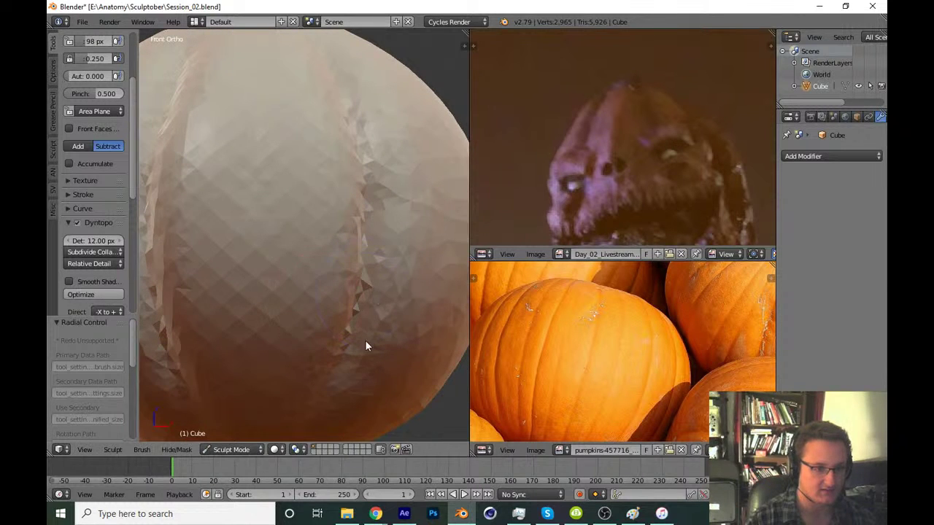
{"action": "scroll", "coordinate": [359, 325], "scroll_direction": "up", "scroll_amount": 1}
{"action": "scroll", "coordinate": [360, 328], "scroll_direction": "up", "scroll_amount": 1}
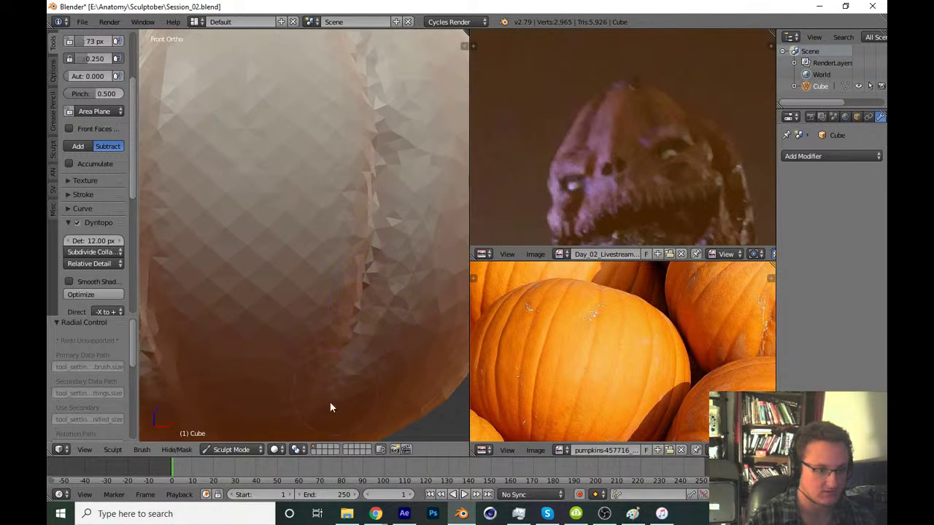
{"action": "left_click_drag", "start_coordinate": [341, 358], "coordinate": [359, 316]}
{"action": "middle_click_drag", "start_coordinate": [359, 317], "coordinate": [336, 347], "text": "shift"}
Deepen the groove from an angled view, extending it toward the bottom and up again
{"action": "middle_click_drag", "start_coordinate": [368, 203], "coordinate": [349, 273]}
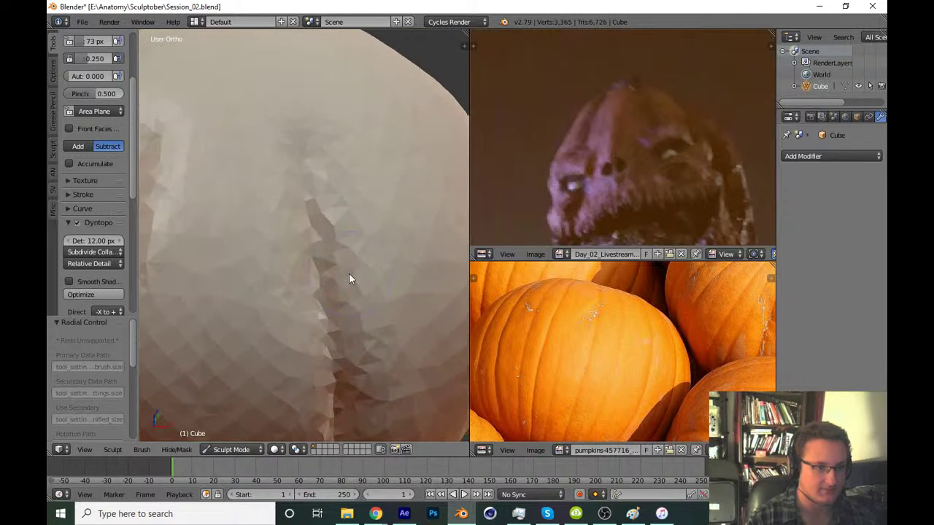
{"action": "left_click_drag", "start_coordinate": [349, 273], "coordinate": [299, 180]}
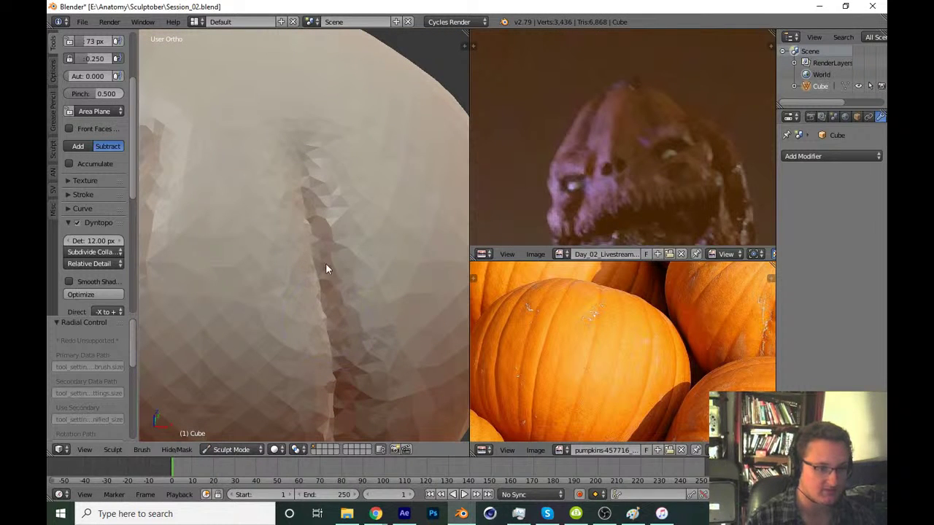
{"action": "left_click_drag", "start_coordinate": [324, 272], "coordinate": [317, 253]}
{"action": "middle_click_drag", "start_coordinate": [344, 303], "coordinate": [329, 290]}
{"action": "scroll", "coordinate": [329, 290], "scroll_direction": "up", "scroll_amount": 1}
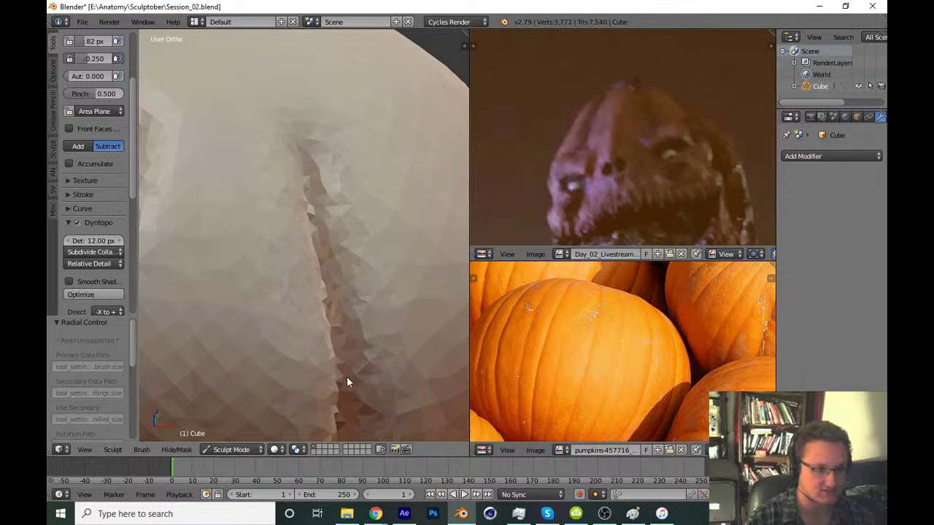
{"action": "middle_click_drag", "start_coordinate": [347, 377], "coordinate": [331, 294]}
{"action": "left_click_drag", "start_coordinate": [331, 294], "coordinate": [324, 162]}
{"action": "left_click_drag", "start_coordinate": [319, 322], "coordinate": [332, 251]}
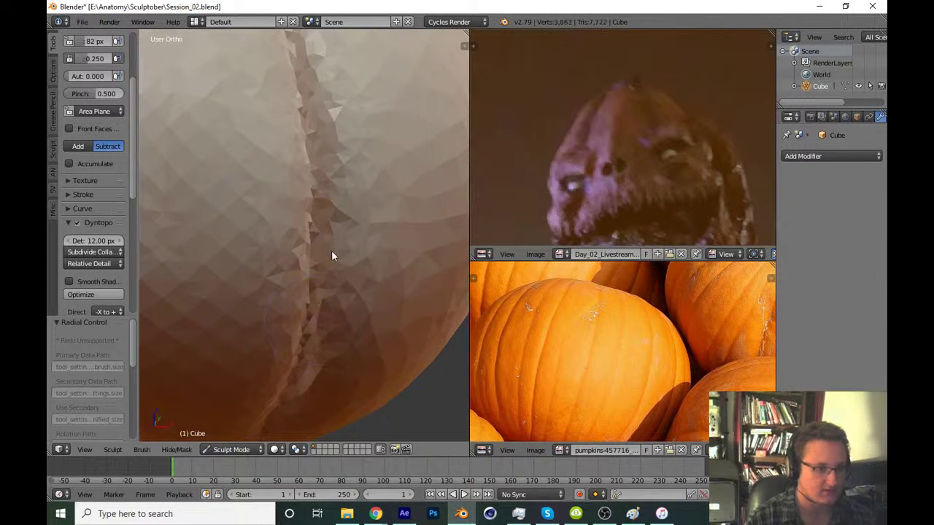
{"action": "scroll", "coordinate": [309, 302], "scroll_direction": "down", "scroll_amount": 6}
Save over Session_02.blend and return to the front view
{"action": "key", "text": "ctrl+s"}
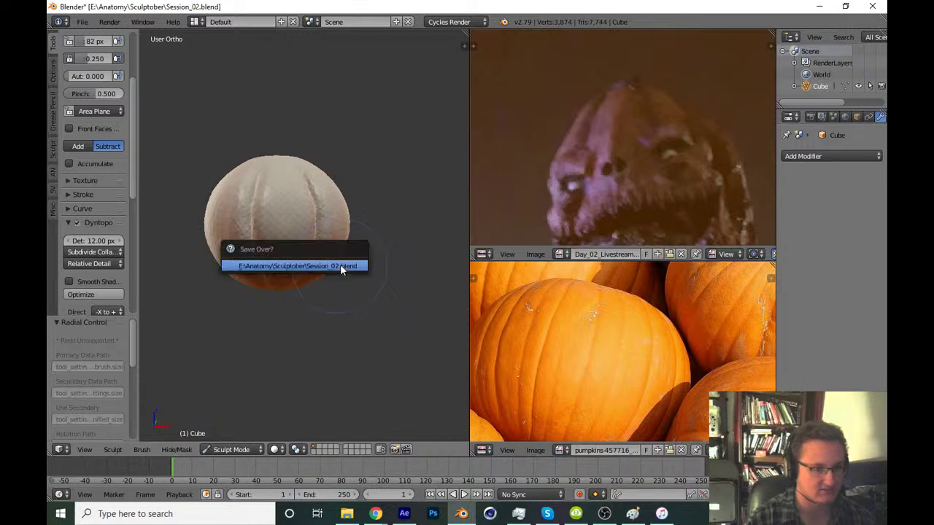
{"action": "left_click", "coordinate": [340, 264]}
{"action": "key", "text": "KP_1"}
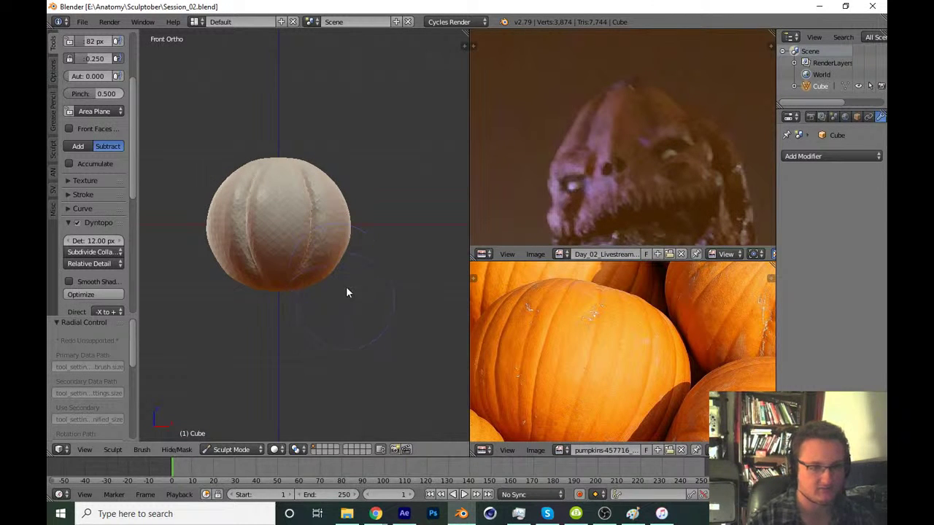
Pan the reference photo to a pumpkin stem, then carve a deeper central groove
{"action": "mouse_move", "coordinate": [625, 292]}
{"action": "middle_mouse_down"}
{"action": "mouse_move", "coordinate": [592, 297]}
{"action": "mouse_move", "coordinate": [617, 332]}
{"action": "middle_mouse_up"}
{"action": "scroll", "coordinate": [385, 292], "scroll_direction": "up", "scroll_amount": 3}
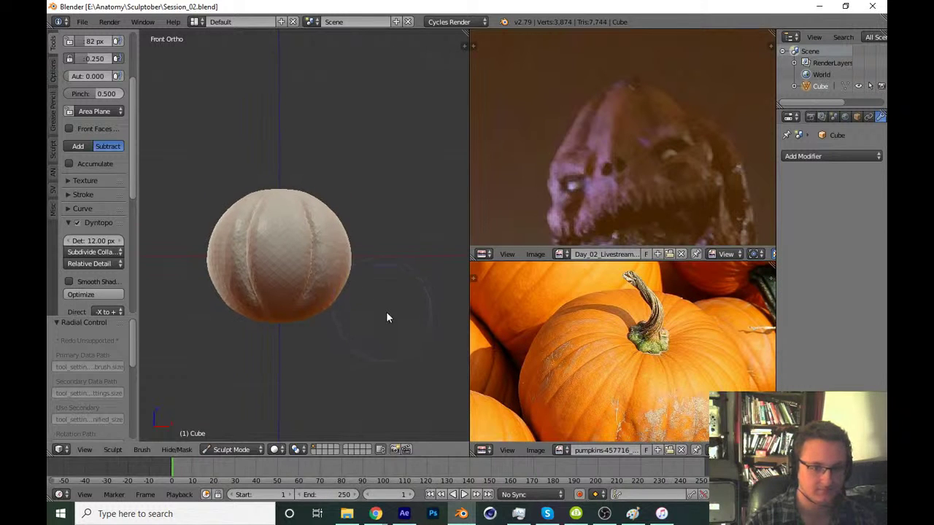
{"action": "mouse_move", "coordinate": [398, 245]}
{"action": "middle_mouse_down"}
{"action": "mouse_move", "coordinate": [365, 292]}
{"action": "mouse_move", "coordinate": [361, 261]}
{"action": "mouse_move", "coordinate": [366, 315]}
{"action": "middle_mouse_up"}
{"action": "scroll", "coordinate": [365, 292], "scroll_direction": "up", "scroll_amount": 3}
{"action": "scroll", "coordinate": [366, 313], "scroll_direction": "up", "scroll_amount": 4}
{"action": "scroll", "coordinate": [341, 280], "scroll_direction": "up", "scroll_amount": 2}
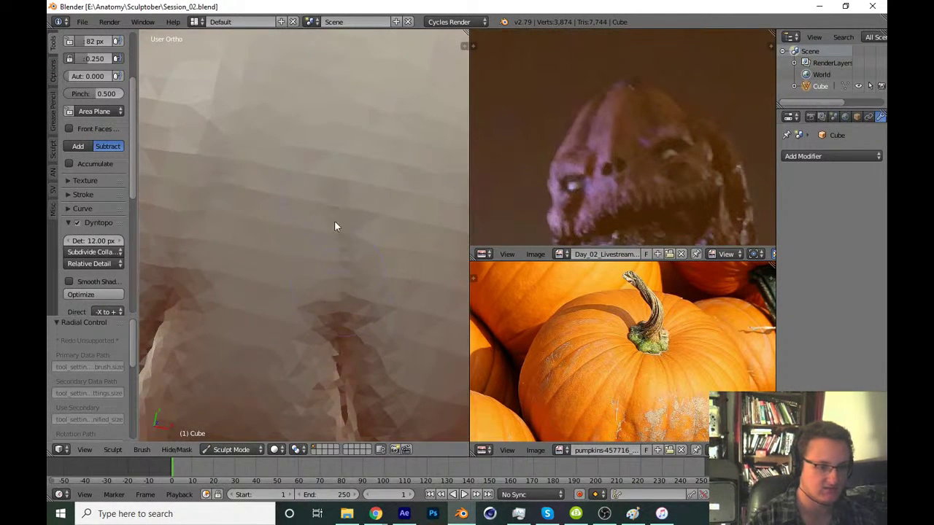
{"action": "mouse_move", "coordinate": [334, 220]}
{"action": "left_mouse_down"}
{"action": "mouse_move", "coordinate": [336, 258]}
{"action": "mouse_move", "coordinate": [322, 263]}
{"action": "mouse_move", "coordinate": [344, 365]}
{"action": "mouse_move", "coordinate": [310, 215]}
{"action": "mouse_move", "coordinate": [325, 265]}
{"action": "mouse_move", "coordinate": [313, 226]}
{"action": "mouse_move", "coordinate": [332, 249]}
{"action": "left_mouse_up"}
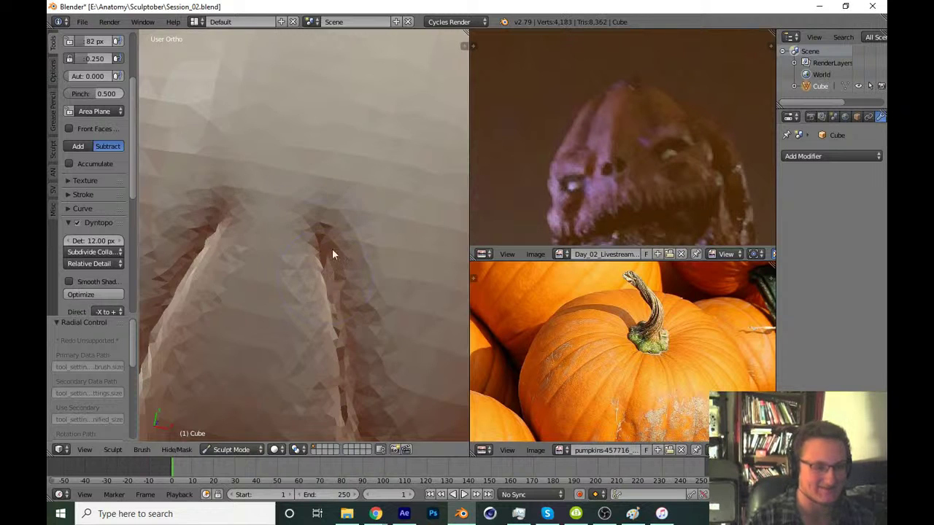
Save the sculpt and switch to the top view
{"action": "scroll", "coordinate": [335, 270], "scroll_direction": "down", "scroll_amount": 5}
{"action": "scroll", "coordinate": [339, 280], "scroll_direction": "down", "scroll_amount": 3}
{"action": "key", "text": "ctrl+s"}
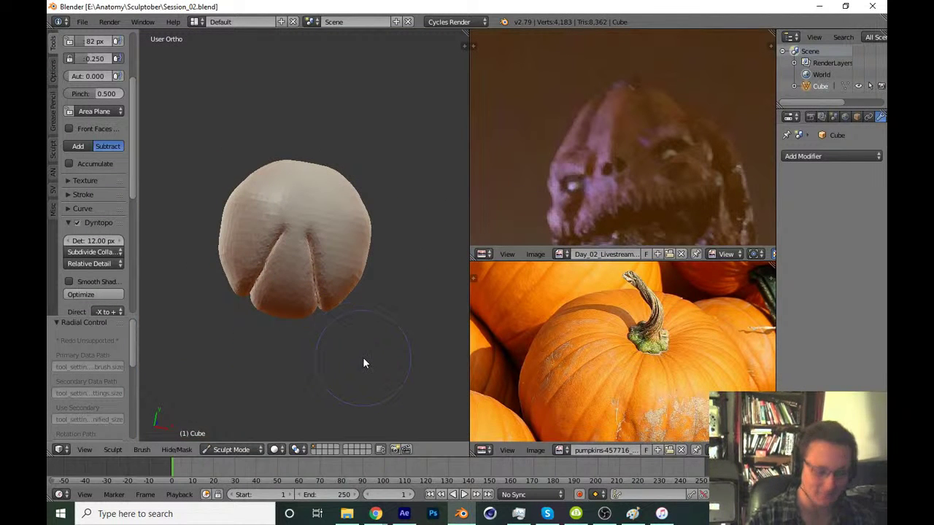
{"action": "key", "text": "KP_7"}
Pull the central grooves into a new shape with the Grab brush
{"action": "scroll", "coordinate": [354, 321], "scroll_direction": "up", "scroll_amount": 4}
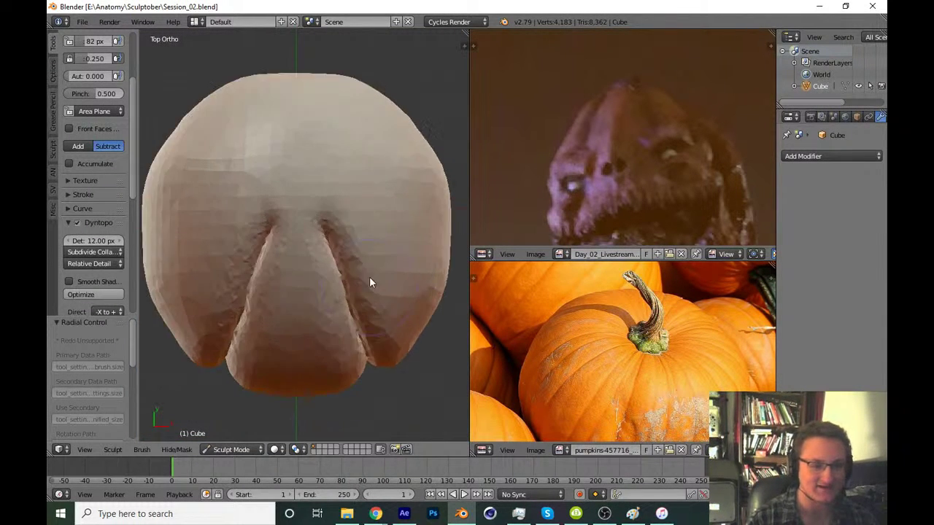
{"action": "scroll", "coordinate": [343, 256], "scroll_direction": "up", "scroll_amount": 2}
{"action": "key", "text": "s"}
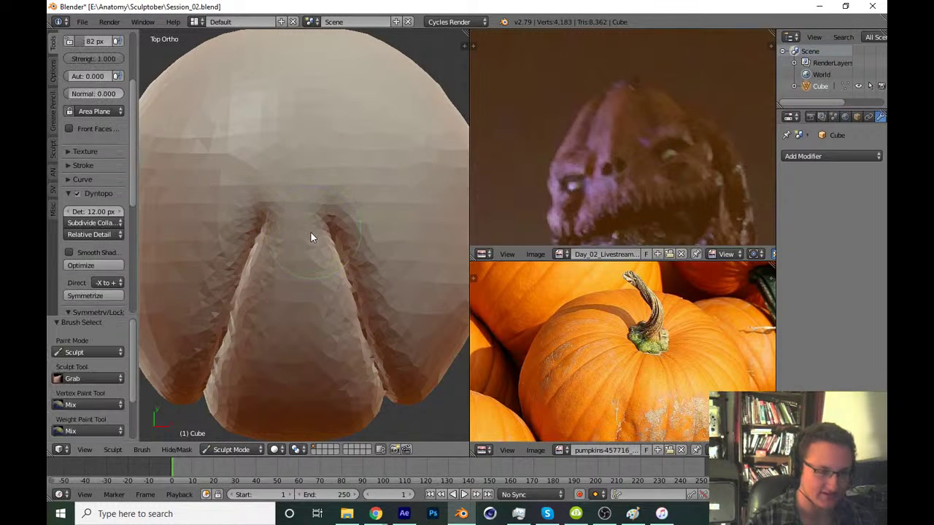
{"action": "mouse_move", "coordinate": [310, 232]}
{"action": "left_mouse_down"}
{"action": "mouse_move", "coordinate": [367, 202]}
{"action": "mouse_move", "coordinate": [333, 223]}
{"action": "mouse_move", "coordinate": [339, 328]}
{"action": "left_mouse_up"}
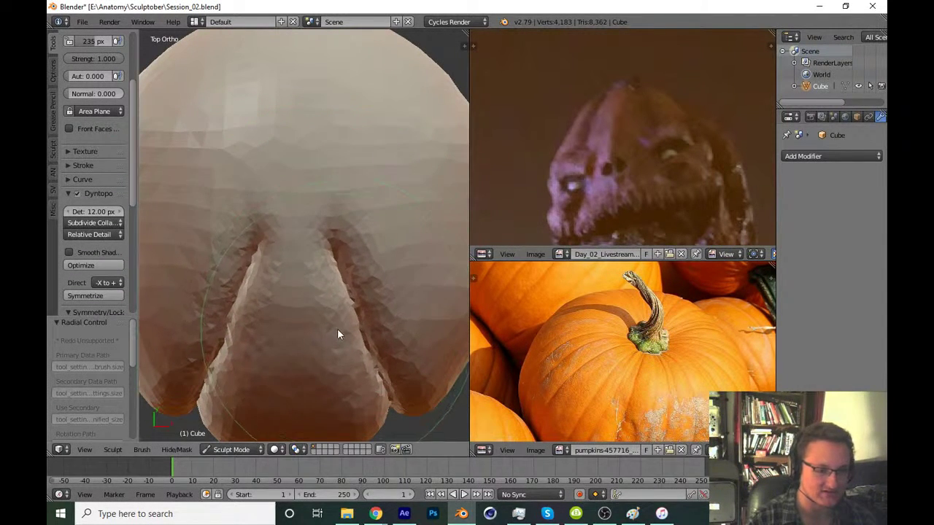
Reshape the grooves again, mirrored on both sides, and orbit to check them
{"action": "left_click_drag", "start_coordinate": [363, 356], "coordinate": [362, 311]}
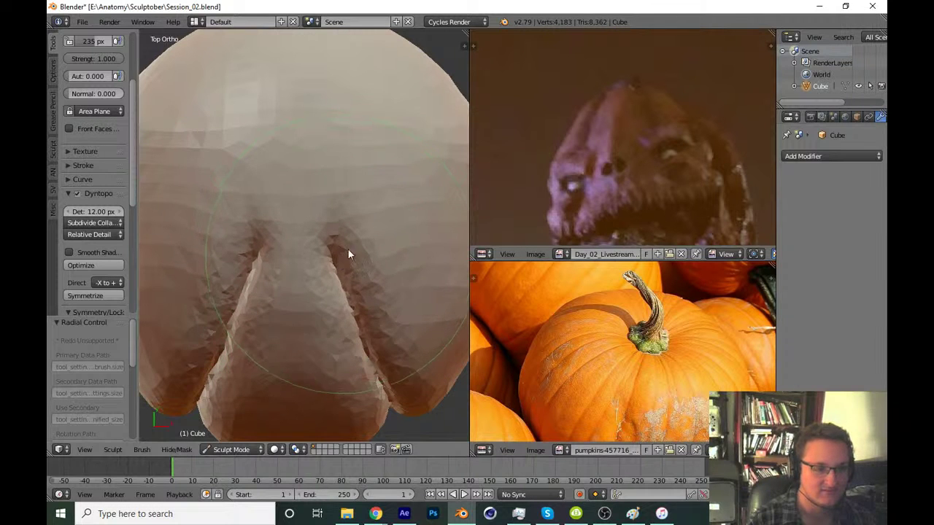
{"action": "scroll", "coordinate": [348, 250], "scroll_direction": "down", "scroll_amount": 3}
{"action": "scroll", "coordinate": [367, 315], "scroll_direction": "down", "scroll_amount": 1}
{"action": "mouse_move", "coordinate": [346, 323]}
{"action": "middle_mouse_down"}
{"action": "mouse_move", "coordinate": [343, 303]}
{"action": "mouse_move", "coordinate": [310, 282]}
{"action": "mouse_move", "coordinate": [324, 227]}
{"action": "mouse_move", "coordinate": [338, 321]}
{"action": "middle_mouse_up"}
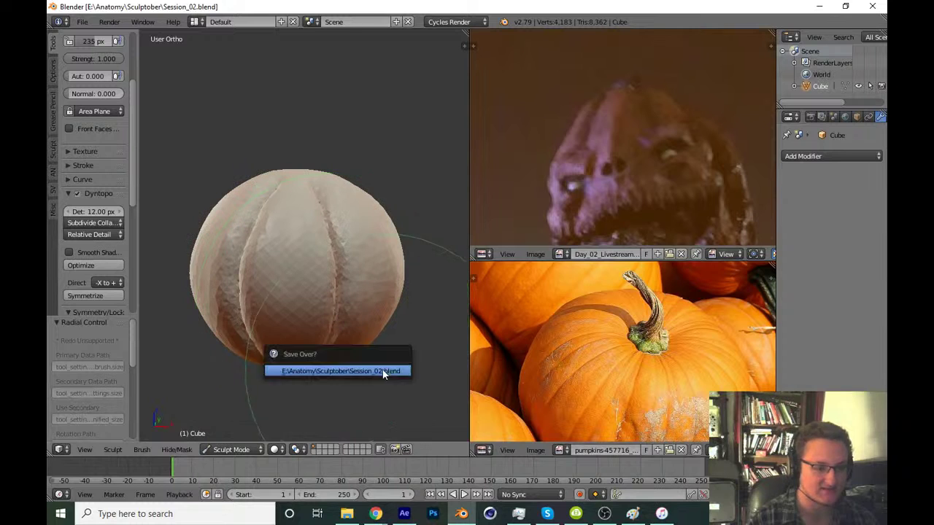
Look at the ribbed sphere straight from the front, adjusting the zoom
{"action": "key", "text": "KP_1"}
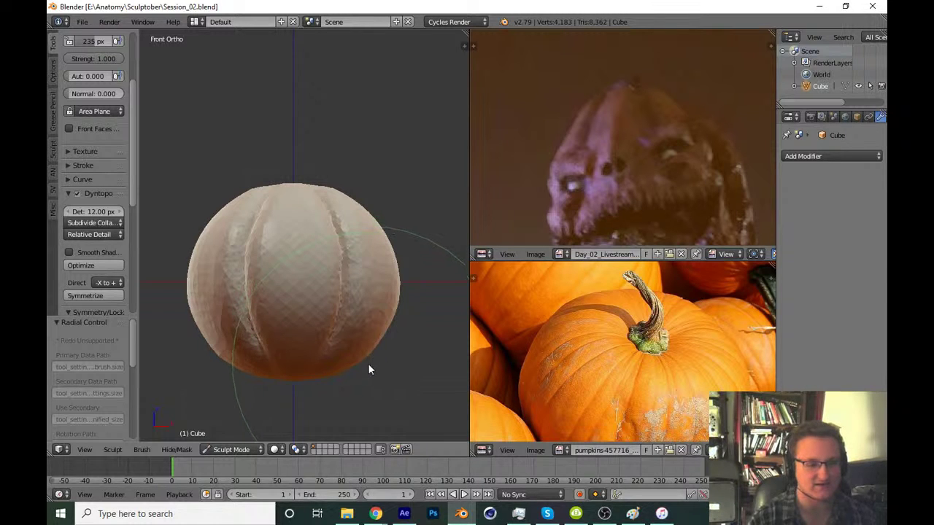
{"action": "scroll", "coordinate": [372, 335], "scroll_direction": "up", "scroll_amount": 1}
{"action": "scroll", "coordinate": [367, 307], "scroll_direction": "up", "scroll_amount": 1}
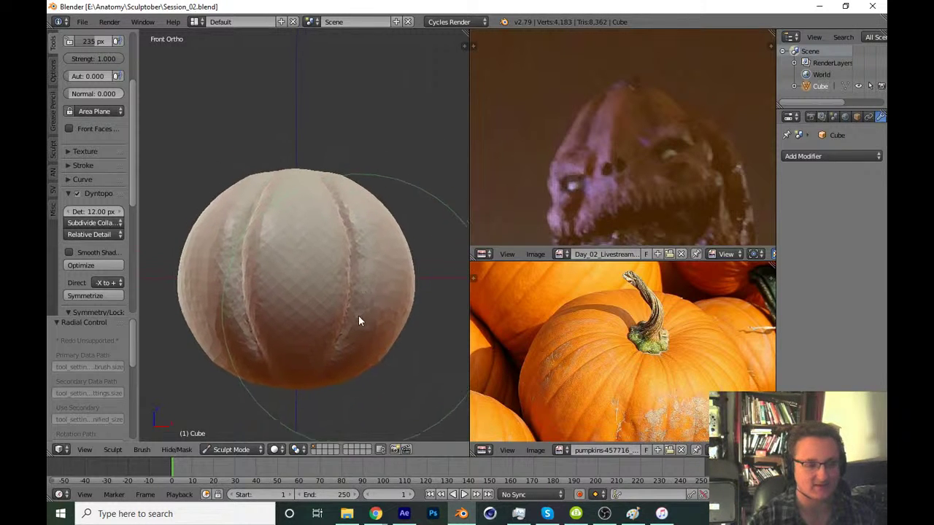
{"action": "scroll", "coordinate": [364, 291], "scroll_direction": "up", "scroll_amount": 2}
{"action": "scroll", "coordinate": [372, 277], "scroll_direction": "up", "scroll_amount": 1}
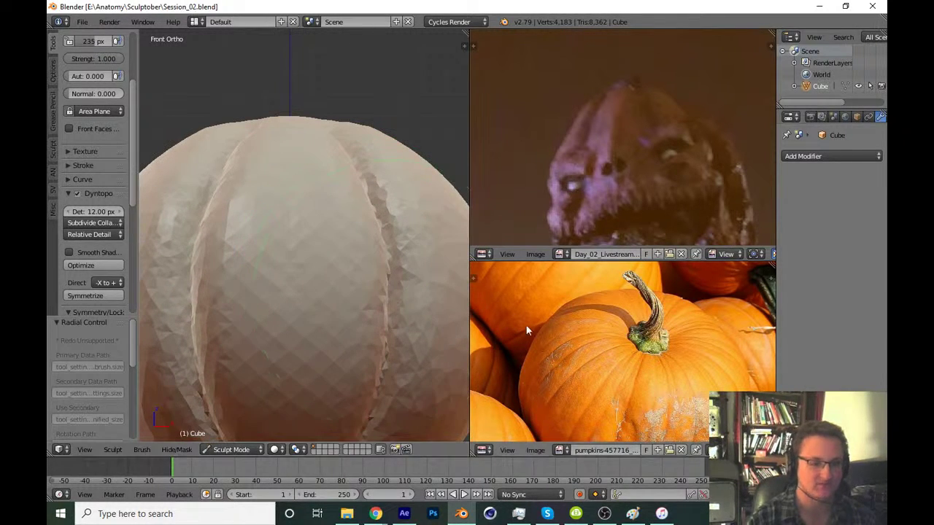
{"action": "scroll", "coordinate": [345, 314], "scroll_direction": "down", "scroll_amount": 2}
{"action": "scroll", "coordinate": [347, 334], "scroll_direction": "down", "scroll_amount": 1}
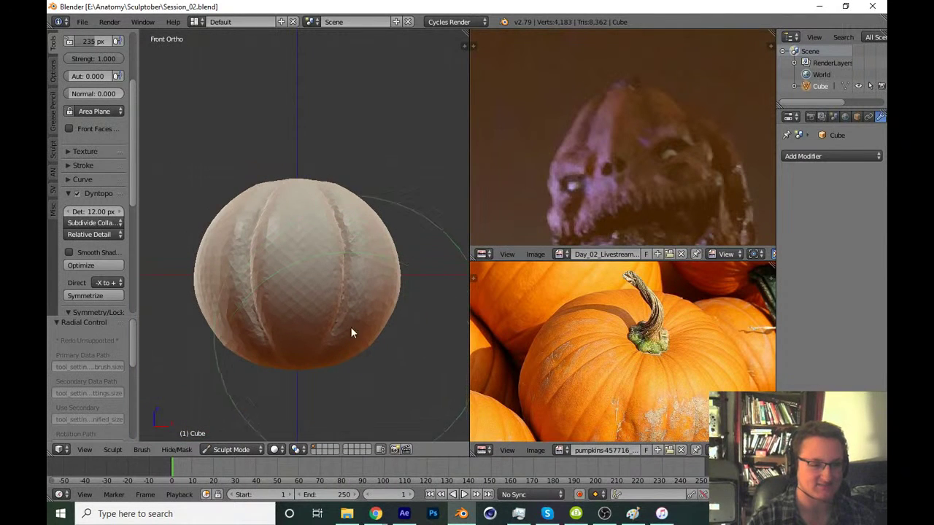
{"action": "scroll", "coordinate": [362, 245], "scroll_direction": "up", "scroll_amount": 2}
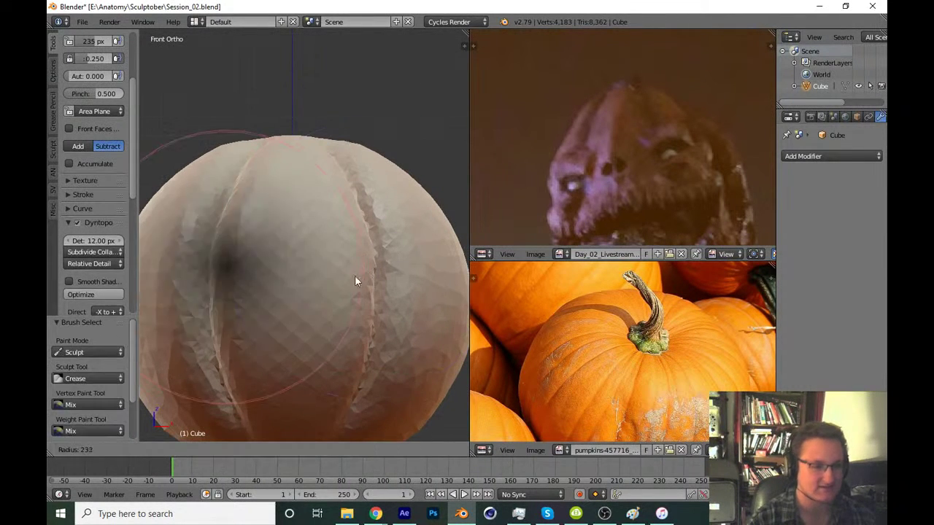
Switch to the Crease brush and sharpen the right groove into a crisp crease
{"action": "key", "text": "shift+c"}
{"action": "mouse_move", "coordinate": [383, 328]}
{"action": "left_mouse_down"}
{"action": "mouse_move", "coordinate": [408, 309]}
{"action": "mouse_move", "coordinate": [421, 251]}
{"action": "mouse_move", "coordinate": [424, 267]}
{"action": "mouse_move", "coordinate": [399, 278]}
{"action": "mouse_move", "coordinate": [399, 332]}
{"action": "left_mouse_up"}
{"action": "scroll", "coordinate": [398, 332], "scroll_direction": "down", "scroll_amount": 1}
{"action": "scroll", "coordinate": [381, 258], "scroll_direction": "down", "scroll_amount": 1}
Undo two strokes and redo them to compare jagged versus smoothed grooves
{"action": "key", "text": "ctrl+z"}
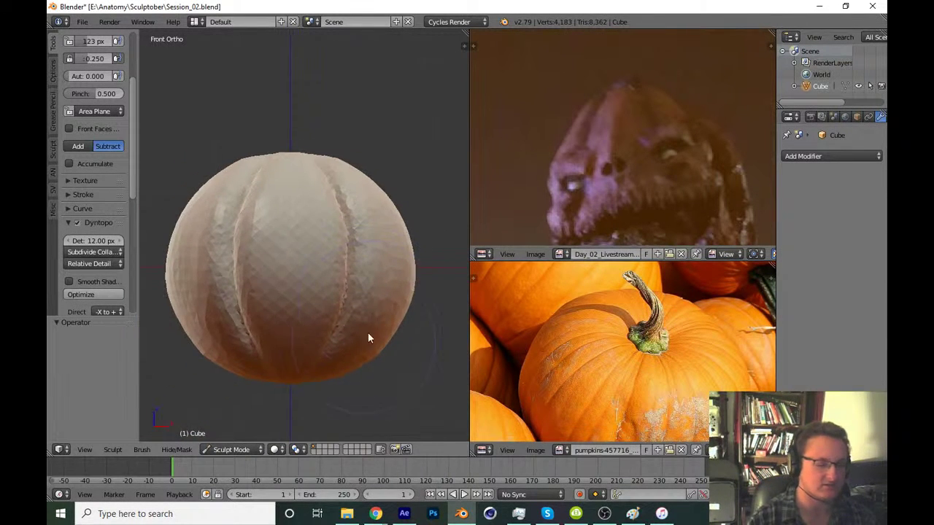
{"action": "scroll", "coordinate": [368, 333], "scroll_direction": "up", "scroll_amount": 2}
{"action": "key", "text": "ctrl+z"}
{"action": "key", "text": "ctrl+z"}
{"action": "key", "text": "ctrl+shift+z"}
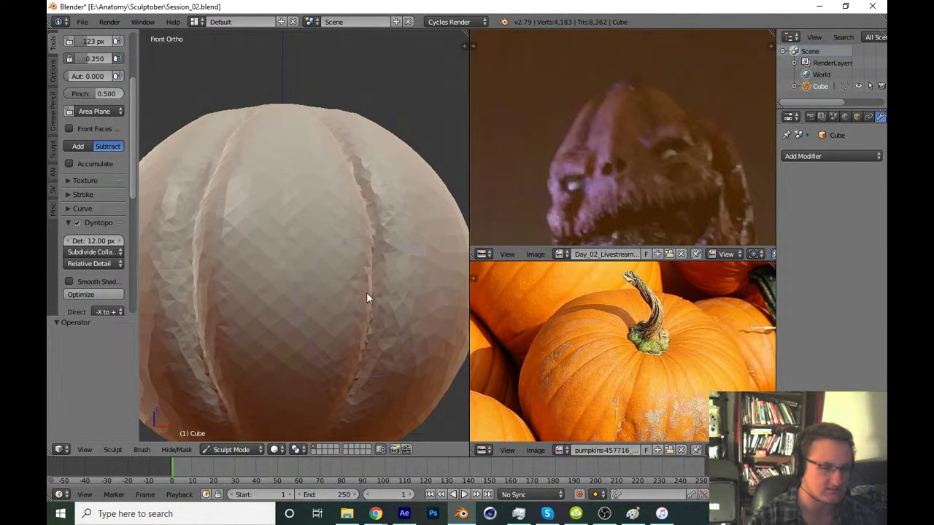
{"action": "key", "text": "ctrl+shift+z"}
{"action": "scroll", "coordinate": [368, 307], "scroll_direction": "down", "scroll_amount": 2}
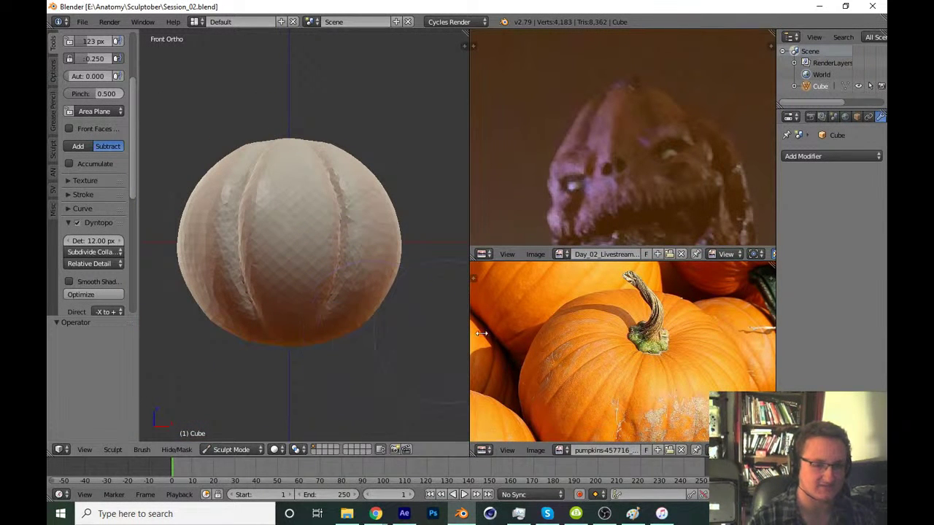
{"action": "scroll", "coordinate": [620, 343], "scroll_direction": "up", "scroll_amount": 2}
{"action": "scroll", "coordinate": [620, 343], "scroll_direction": "up", "scroll_amount": 2}
Pan and zoom the pumpkin reference photo to frame its ribs
{"action": "mouse_move", "coordinate": [577, 342]}
{"action": "middle_mouse_down"}
{"action": "mouse_move", "coordinate": [637, 309]}
{"action": "mouse_move", "coordinate": [567, 329]}
{"action": "middle_mouse_up"}
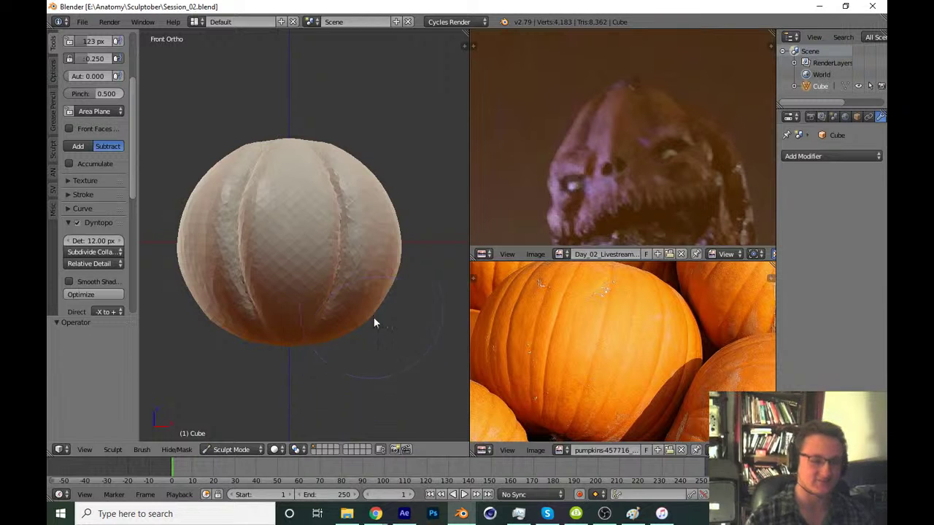
{"action": "scroll", "coordinate": [374, 316], "scroll_direction": "up", "scroll_amount": 1}
{"action": "scroll", "coordinate": [380, 386], "scroll_direction": "up", "scroll_amount": 3}
{"action": "scroll", "coordinate": [365, 289], "scroll_direction": "up", "scroll_amount": 2}
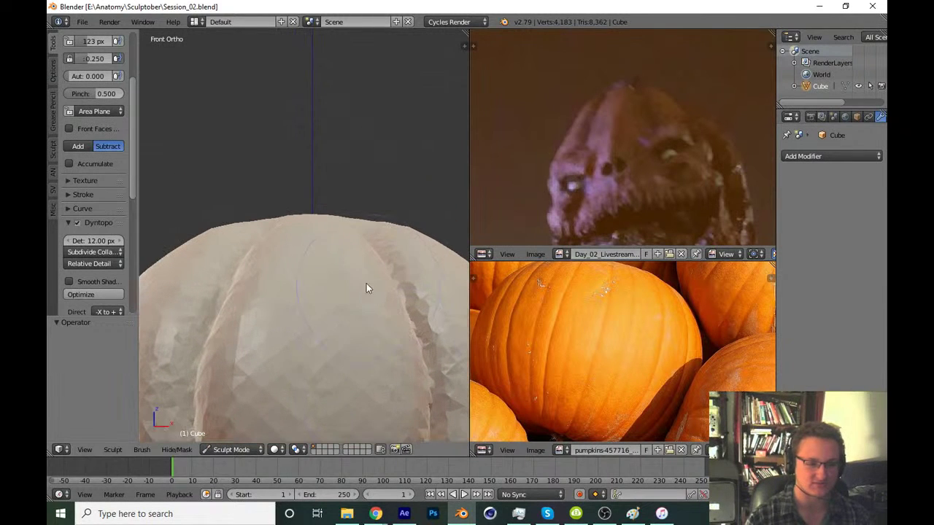
Set the brush radius to 74 px and orbit around the sculpt
{"action": "key", "text": "f"}
{"action": "left_click", "coordinate": [326, 275]}
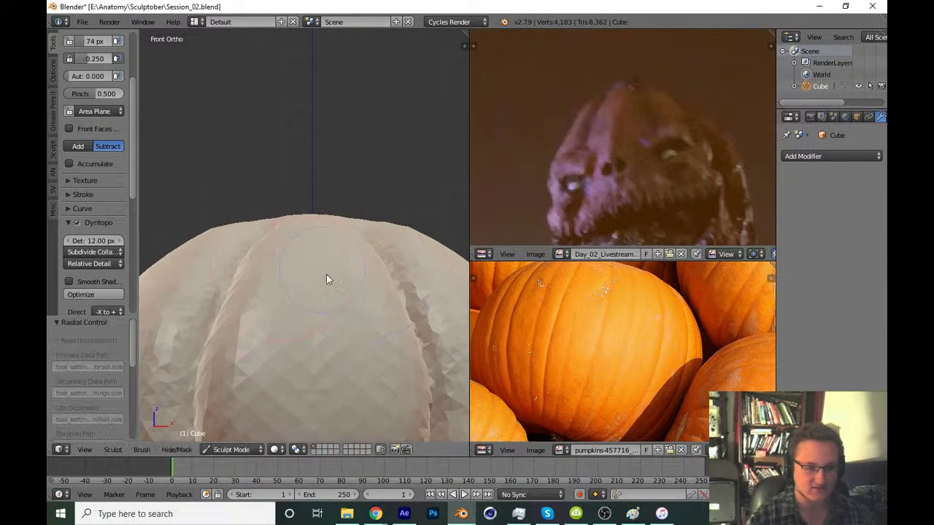
{"action": "scroll", "coordinate": [343, 270], "scroll_direction": "up", "scroll_amount": 2}
{"action": "middle_click_drag", "start_coordinate": [348, 260], "coordinate": [341, 331]}
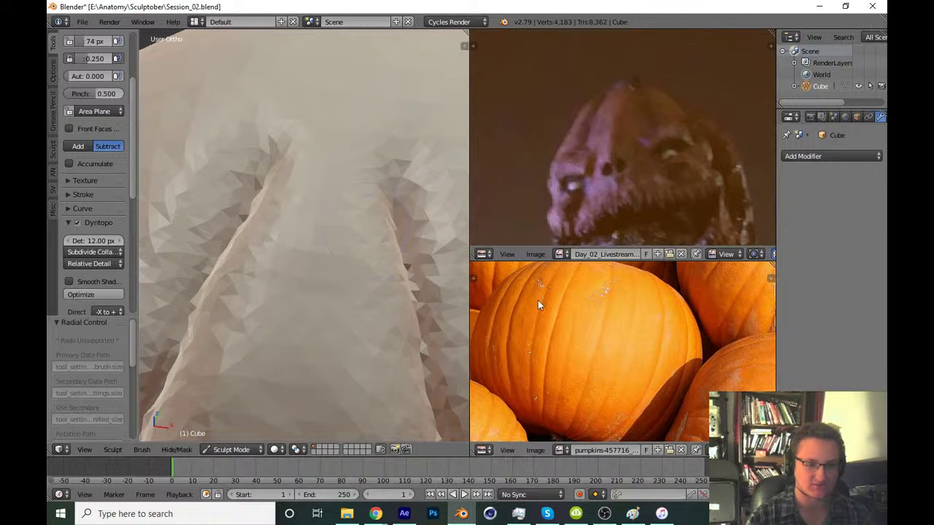
{"action": "scroll", "coordinate": [538, 300], "scroll_direction": "up", "scroll_amount": 2}
{"action": "scroll", "coordinate": [538, 299], "scroll_direction": "up", "scroll_amount": 1}
{"action": "scroll", "coordinate": [503, 343], "scroll_direction": "up", "scroll_amount": 2}
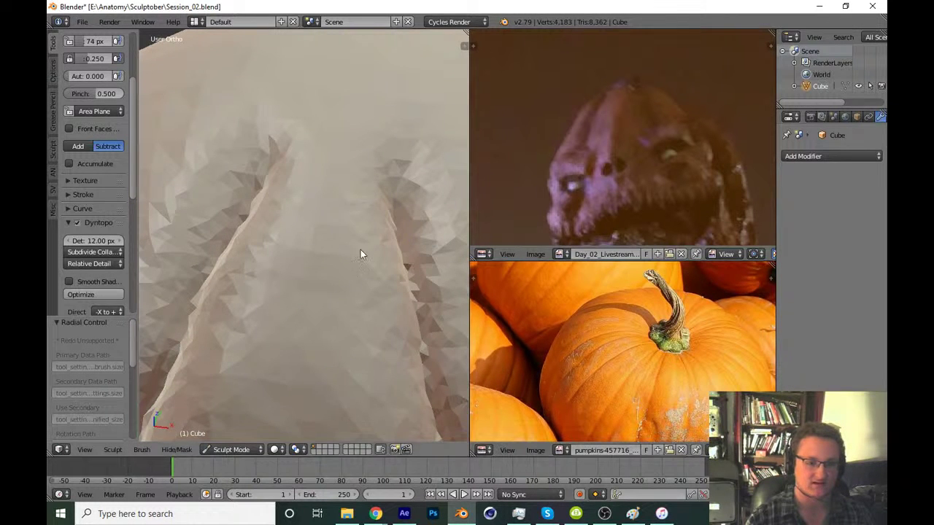
{"action": "scroll", "coordinate": [357, 304], "scroll_direction": "down", "scroll_amount": 6}
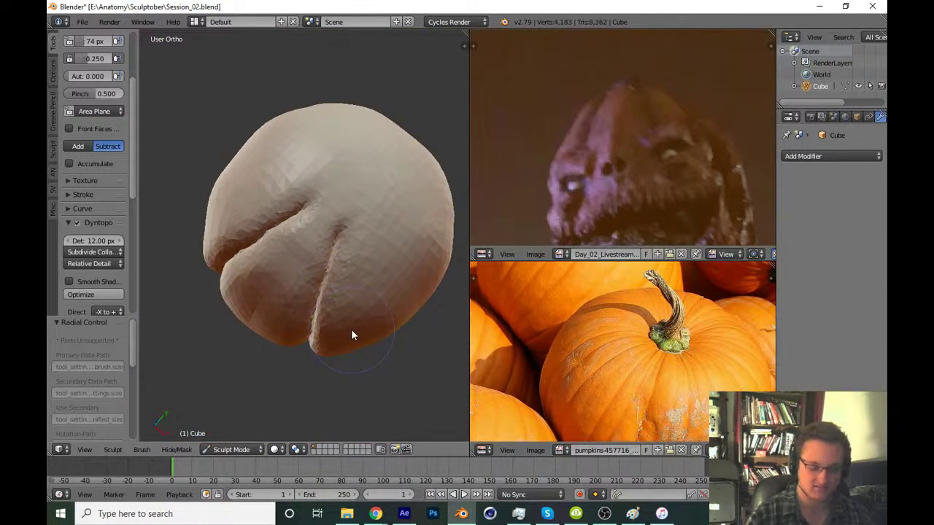
From the top view, use a ~315 px Grab brush to smooth the central fold
{"action": "key", "text": "KP_7"}
{"action": "middle_click_drag", "start_coordinate": [364, 332], "coordinate": [326, 321], "text": "shift"}
{"action": "scroll", "coordinate": [326, 321], "scroll_direction": "up", "scroll_amount": 5}
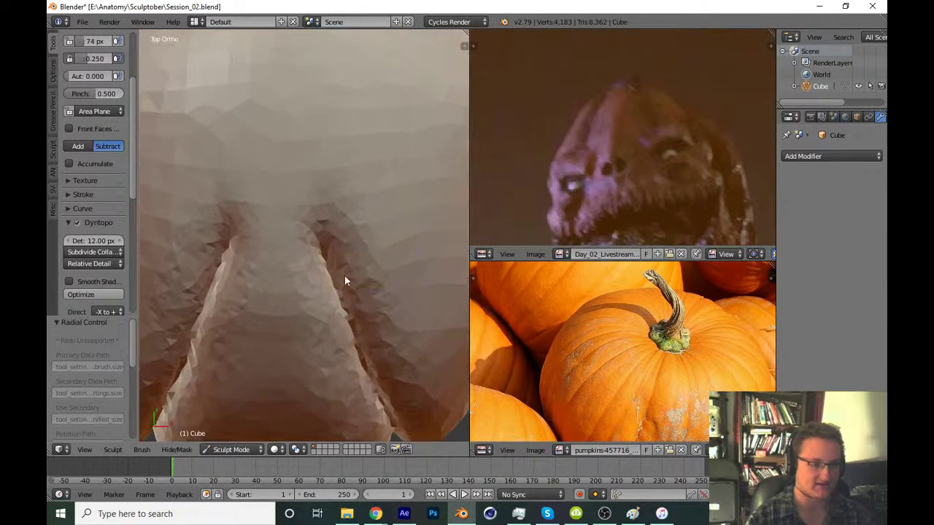
{"action": "key", "text": "g"}
{"action": "key", "text": "f"}
{"action": "left_click", "coordinate": [343, 259]}
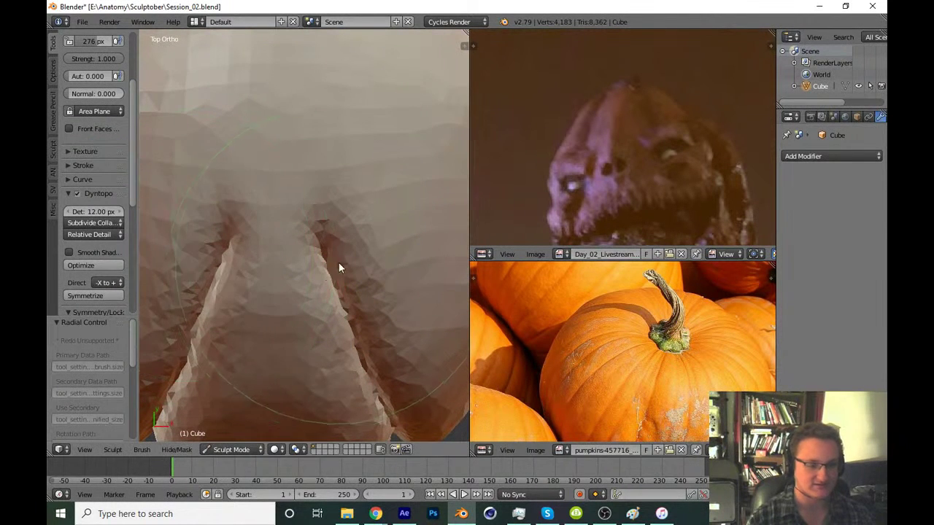
{"action": "left_click_drag", "start_coordinate": [322, 279], "coordinate": [336, 315]}
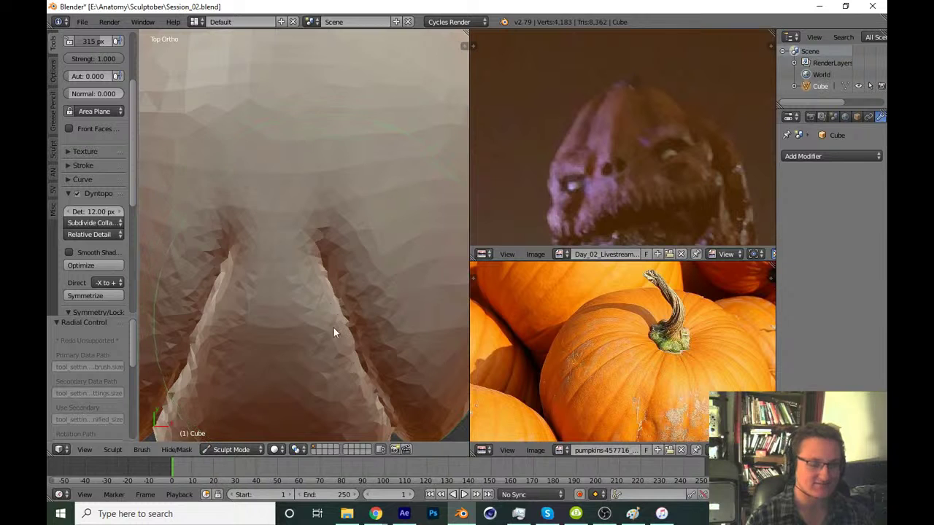
{"action": "middle_click_drag", "start_coordinate": [334, 328], "coordinate": [336, 294], "text": "shift"}
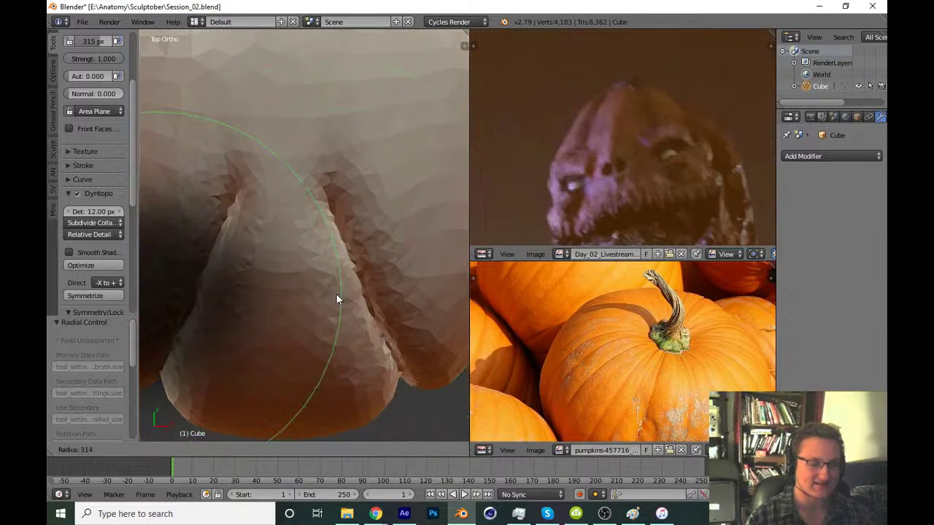
Save over Session_02.blend twice
{"action": "key", "text": "ctrl+s"}
{"action": "left_click", "coordinate": [348, 334]}
{"action": "scroll", "coordinate": [365, 306], "scroll_direction": "down", "scroll_amount": 5}
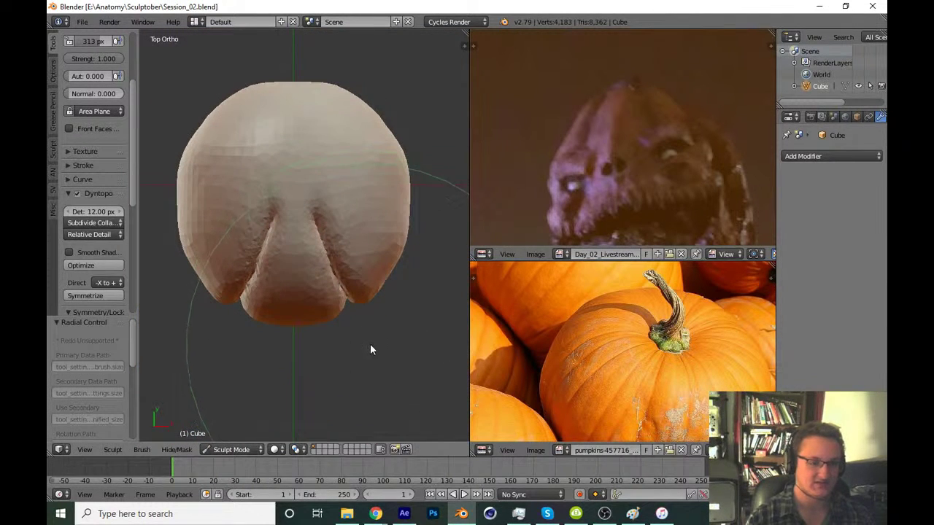
{"action": "key", "text": "ctrl+s"}
{"action": "left_click", "coordinate": [372, 347]}
Check the sculpt from the front view and save over the file again
{"action": "mouse_move", "coordinate": [359, 355]}
{"action": "middle_mouse_down"}
{"action": "mouse_move", "coordinate": [275, 285]}
{"action": "mouse_move", "coordinate": [370, 321]}
{"action": "middle_mouse_up"}
{"action": "key", "text": "KP_1"}
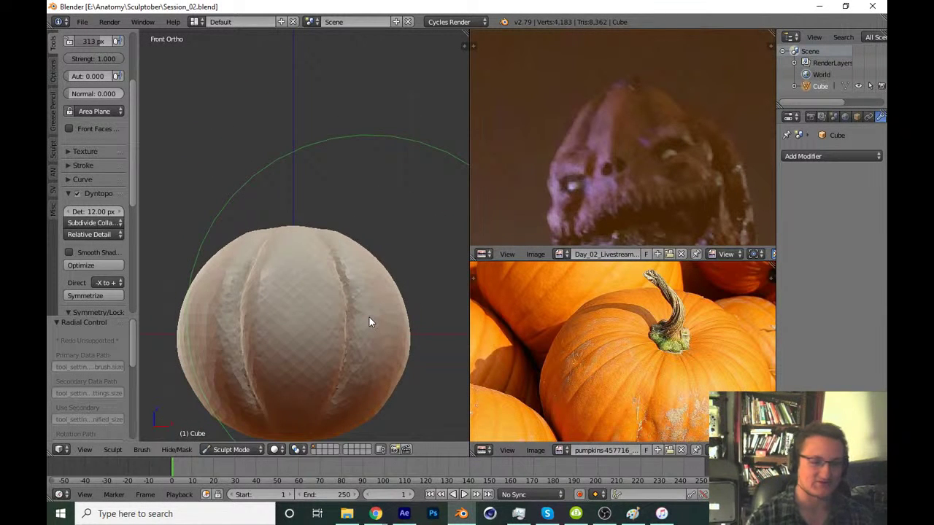
{"action": "scroll", "coordinate": [357, 352], "scroll_direction": "up", "scroll_amount": 2}
{"action": "scroll", "coordinate": [612, 344], "scroll_direction": "up", "scroll_amount": 3}
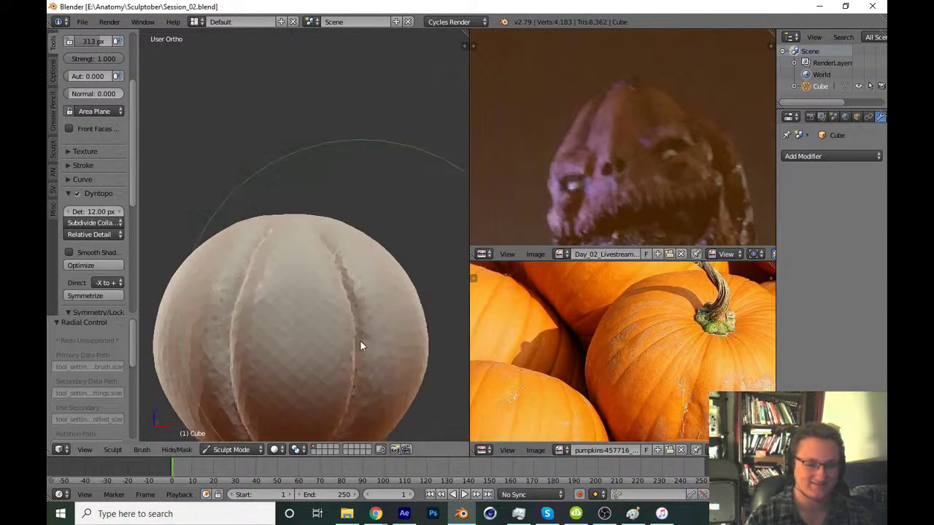
{"action": "middle_click_drag", "start_coordinate": [359, 340], "coordinate": [365, 352]}
{"action": "scroll", "coordinate": [372, 379], "scroll_direction": "down", "scroll_amount": 2}
{"action": "key", "text": "ctrl+s"}
{"action": "left_click", "coordinate": [380, 388]}
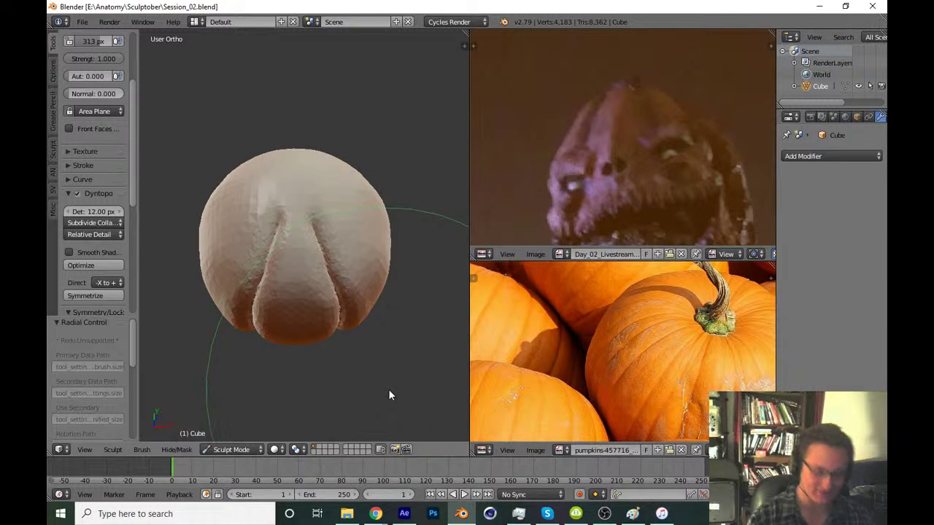
View the sculpt straight from the top, recentred and zoomed in
{"action": "key", "text": "KP_7"}
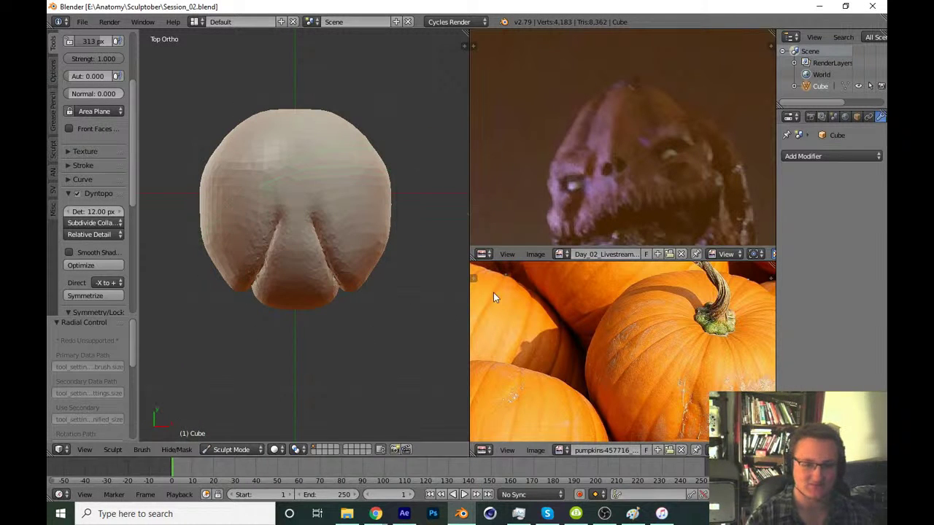
{"action": "middle_click_drag", "start_coordinate": [356, 285], "coordinate": [333, 313], "text": "shift"}
{"action": "scroll", "coordinate": [333, 313], "scroll_direction": "up", "scroll_amount": 2}
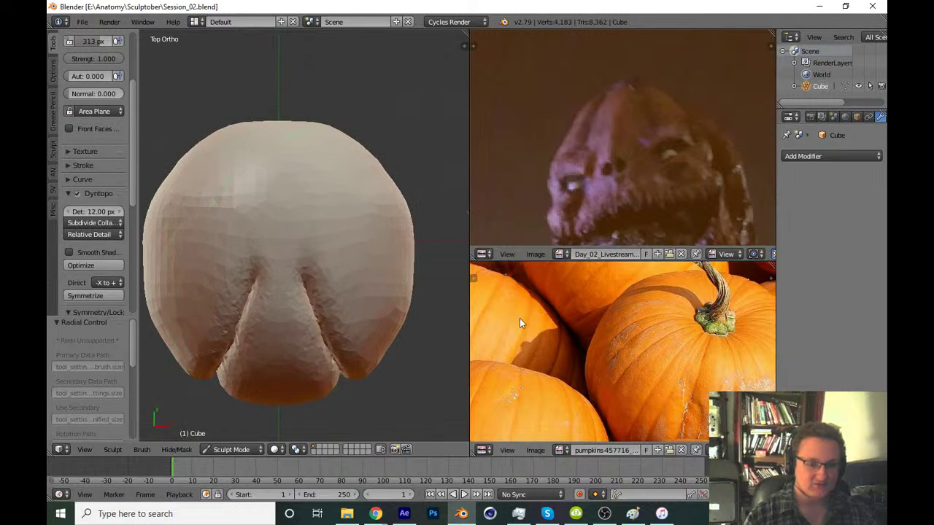
{"action": "scroll", "coordinate": [545, 339], "scroll_direction": "up", "scroll_amount": 1}
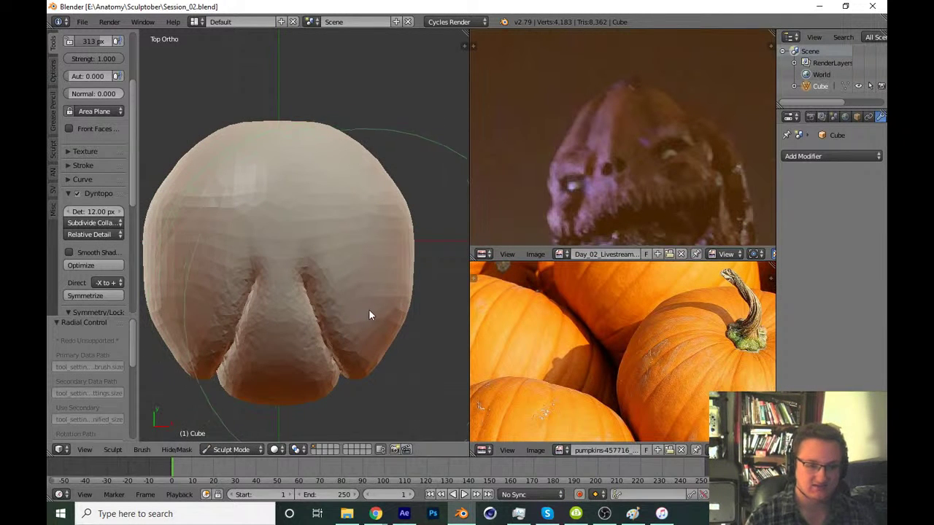
{"action": "scroll", "coordinate": [342, 298], "scroll_direction": "up", "scroll_amount": 3}
Inflate the surface around the grooves with the Inflate brush
{"action": "key", "text": "i"}
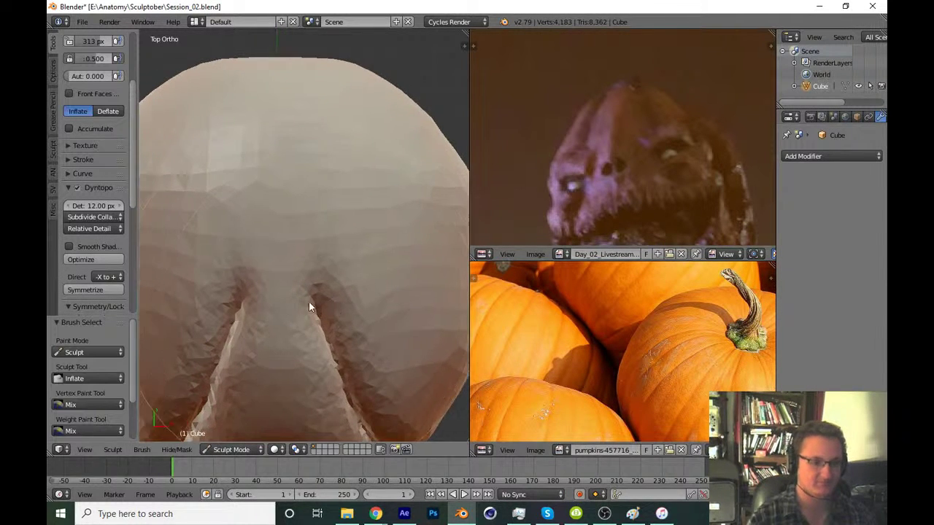
{"action": "scroll", "coordinate": [308, 302], "scroll_direction": "up", "scroll_amount": 3}
{"action": "mouse_move", "coordinate": [311, 272]}
{"action": "left_mouse_down"}
{"action": "mouse_move", "coordinate": [346, 266]}
{"action": "mouse_move", "coordinate": [319, 281]}
{"action": "mouse_move", "coordinate": [331, 257]}
{"action": "mouse_move", "coordinate": [312, 348]}
{"action": "mouse_move", "coordinate": [344, 306]}
{"action": "mouse_move", "coordinate": [315, 310]}
{"action": "left_mouse_up"}
{"action": "scroll", "coordinate": [334, 319], "scroll_direction": "down", "scroll_amount": 2}
{"action": "scroll", "coordinate": [328, 323], "scroll_direction": "down", "scroll_amount": 2}
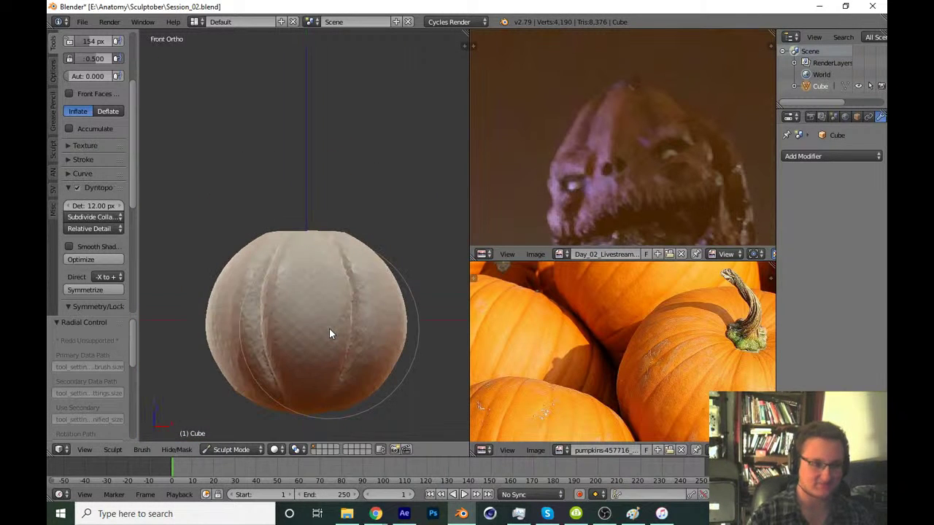
Check the ridged sphere from the front view and save over the file
{"action": "middle_click_drag", "start_coordinate": [329, 328], "coordinate": [329, 328]}
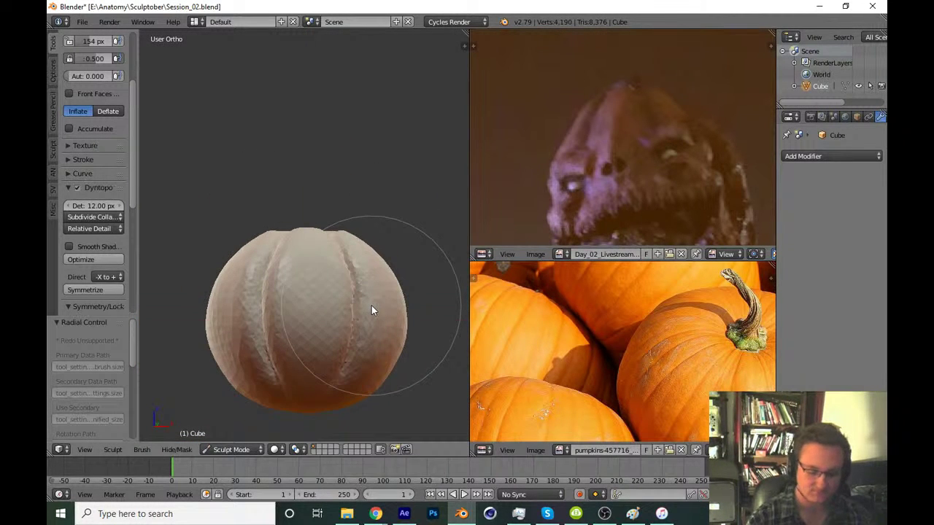
{"action": "key", "text": "KP_1"}
{"action": "key", "text": "ctrl+s"}
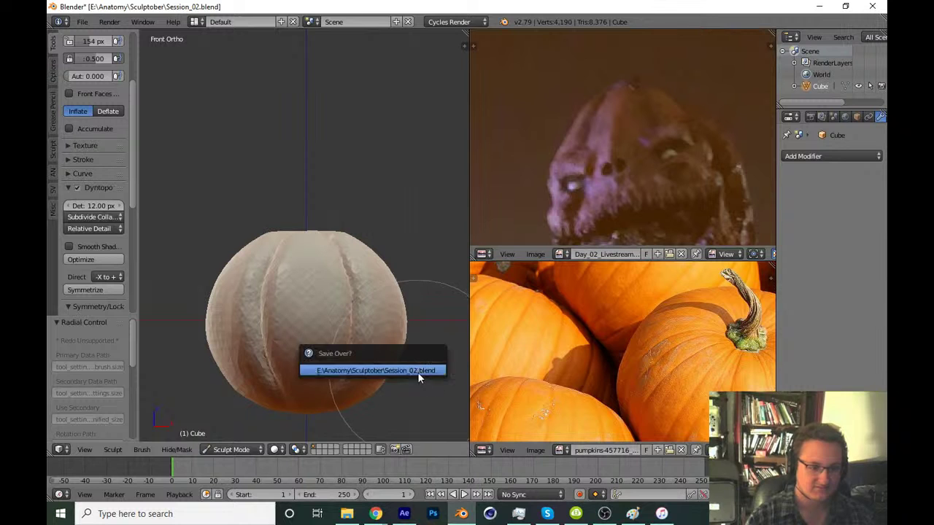
{"action": "left_click", "coordinate": [418, 371]}
Pan and zoom the reference photo to show the full pile of pumpkins, then select the Crease brush
{"action": "middle_click_drag", "start_coordinate": [411, 369], "coordinate": [406, 351], "text": "shift"}
{"action": "scroll", "coordinate": [696, 285], "scroll_direction": "up", "scroll_amount": 2}
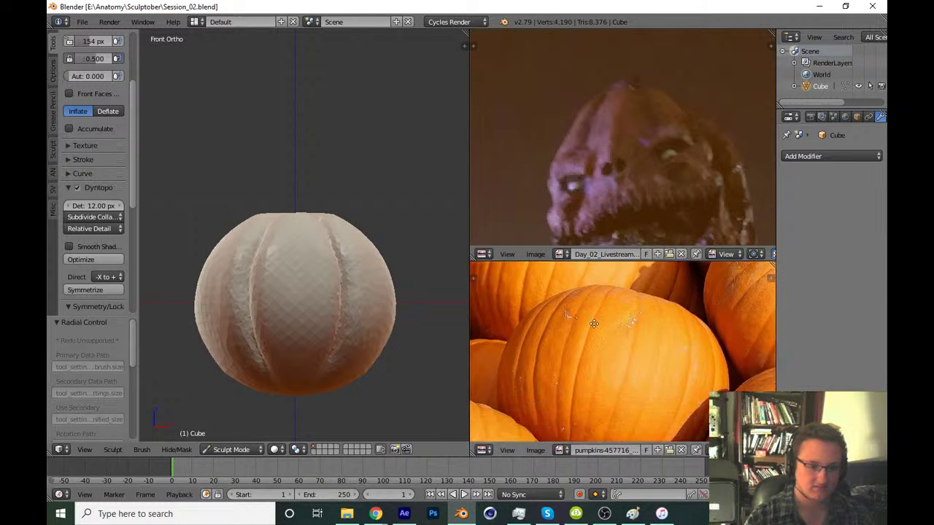
{"action": "middle_click_drag", "start_coordinate": [696, 285], "coordinate": [598, 350]}
{"action": "scroll", "coordinate": [598, 351], "scroll_direction": "down", "scroll_amount": 2}
{"action": "scroll", "coordinate": [579, 357], "scroll_direction": "down", "scroll_amount": 1}
{"action": "scroll", "coordinate": [362, 335], "scroll_direction": "up", "scroll_amount": 2}
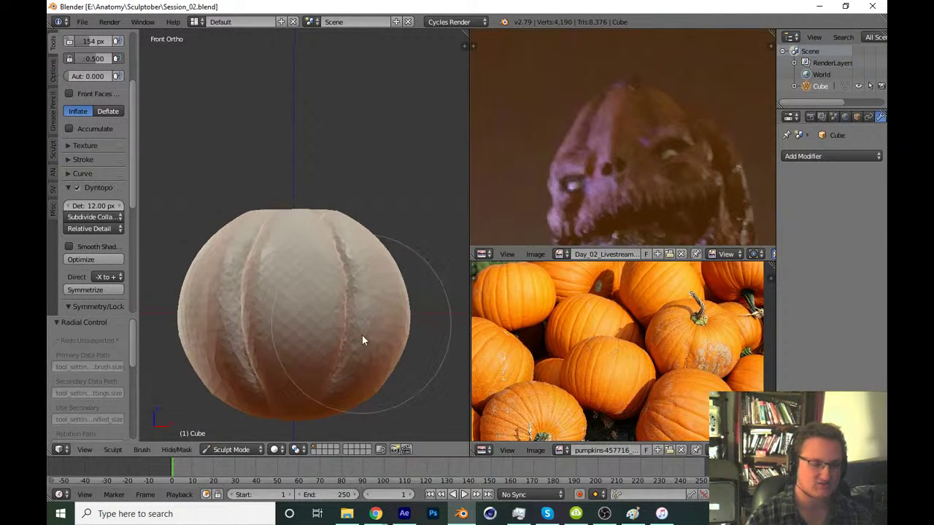
{"action": "key", "text": "shift+c"}
{"action": "scroll", "coordinate": [336, 342], "scroll_direction": "up", "scroll_amount": 4}
Set the Crease brush radius to 83 px and carve mirrored creases down the sphere's sides
{"action": "middle_click_drag", "start_coordinate": [359, 264], "coordinate": [374, 344], "text": "shift"}
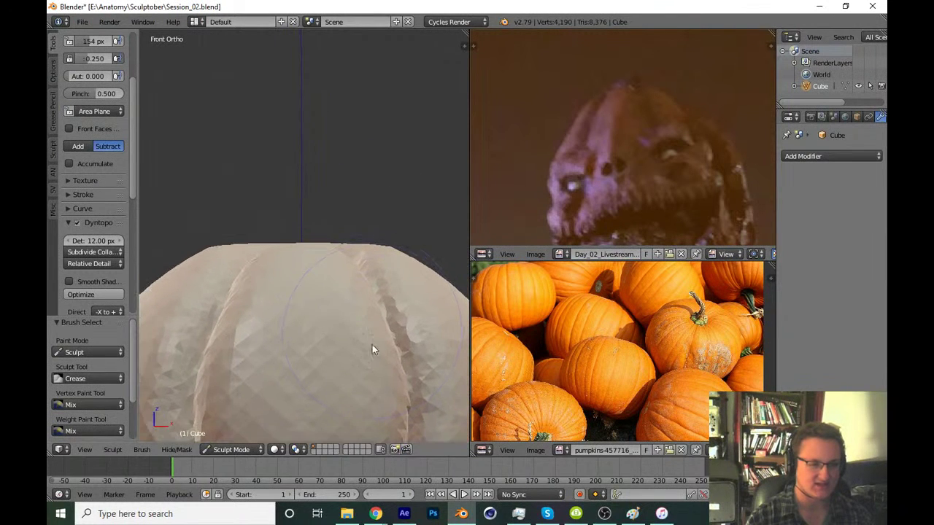
{"action": "scroll", "coordinate": [373, 314], "scroll_direction": "up", "scroll_amount": 2}
{"action": "key", "text": "f"}
{"action": "left_click", "coordinate": [342, 276]}
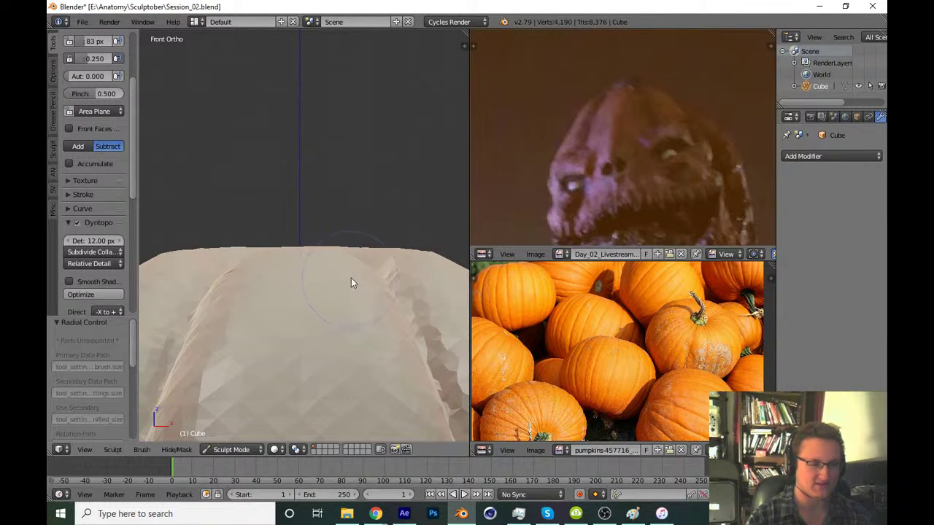
{"action": "left_click_drag", "start_coordinate": [338, 284], "coordinate": [336, 259]}
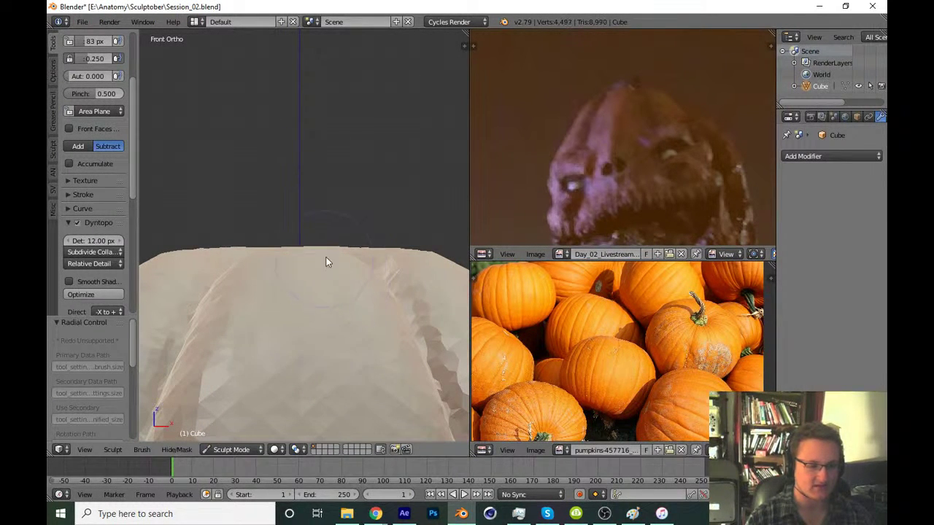
{"action": "mouse_move", "coordinate": [328, 267]}
{"action": "middle_mouse_down"}
{"action": "mouse_move", "coordinate": [329, 385]}
{"action": "mouse_move", "coordinate": [340, 309]}
{"action": "middle_mouse_up"}
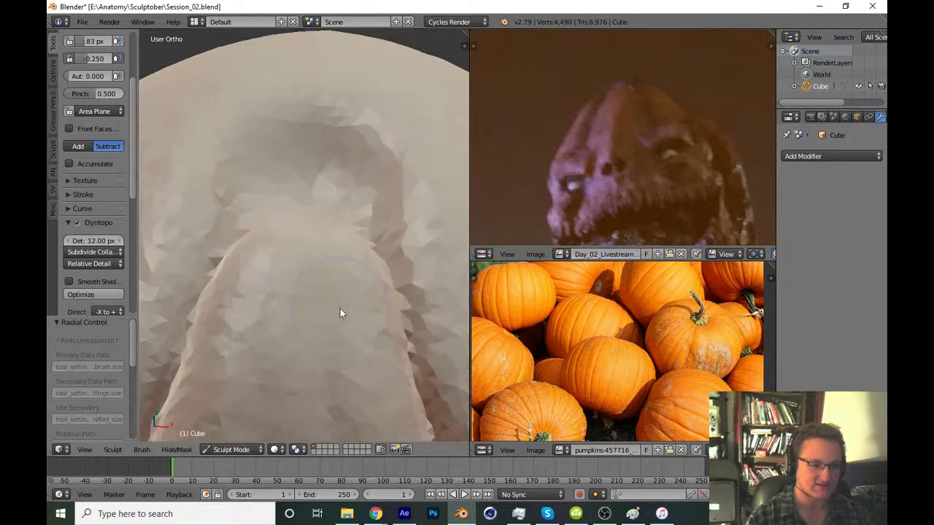
{"action": "mouse_move", "coordinate": [343, 276]}
{"action": "left_mouse_down"}
{"action": "mouse_move", "coordinate": [346, 283]}
{"action": "mouse_move", "coordinate": [343, 256]}
{"action": "mouse_move", "coordinate": [351, 421]}
{"action": "left_mouse_up"}
{"action": "mouse_move", "coordinate": [351, 416]}
{"action": "middle_mouse_down"}
{"action": "mouse_move", "coordinate": [333, 293]}
{"action": "mouse_move", "coordinate": [352, 289]}
{"action": "mouse_move", "coordinate": [348, 309]}
{"action": "mouse_move", "coordinate": [347, 230]}
{"action": "middle_mouse_up"}
{"action": "mouse_move", "coordinate": [332, 157]}
{"action": "left_mouse_down"}
{"action": "mouse_move", "coordinate": [338, 295]}
{"action": "mouse_move", "coordinate": [360, 433]}
{"action": "mouse_move", "coordinate": [349, 354]}
{"action": "left_mouse_up"}
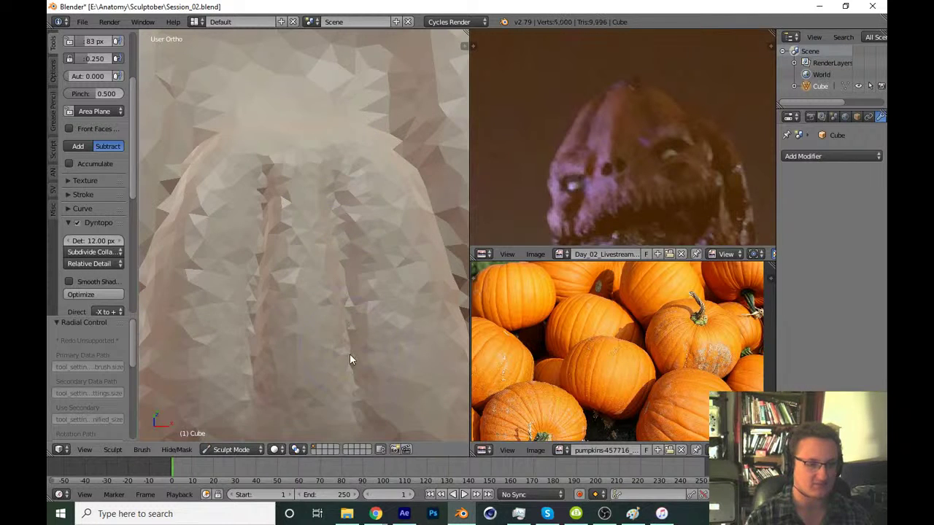
{"action": "scroll", "coordinate": [349, 353], "scroll_direction": "up", "scroll_amount": 2}
{"action": "mouse_move", "coordinate": [337, 275]}
{"action": "left_mouse_down"}
{"action": "mouse_move", "coordinate": [325, 200]}
{"action": "mouse_move", "coordinate": [330, 254]}
{"action": "mouse_move", "coordinate": [330, 221]}
{"action": "left_mouse_up"}
From the front view, carve new mirrored creases along the upper grooves
{"action": "key", "text": "KP_1"}
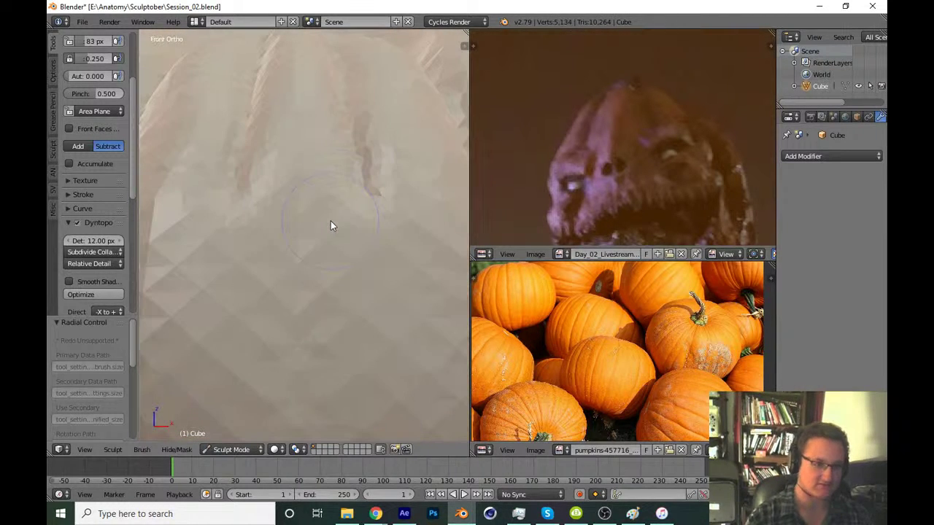
{"action": "scroll", "coordinate": [327, 279], "scroll_direction": "down", "scroll_amount": 2}
{"action": "scroll", "coordinate": [326, 265], "scroll_direction": "down", "scroll_amount": 1}
{"action": "scroll", "coordinate": [342, 243], "scroll_direction": "up", "scroll_amount": 1}
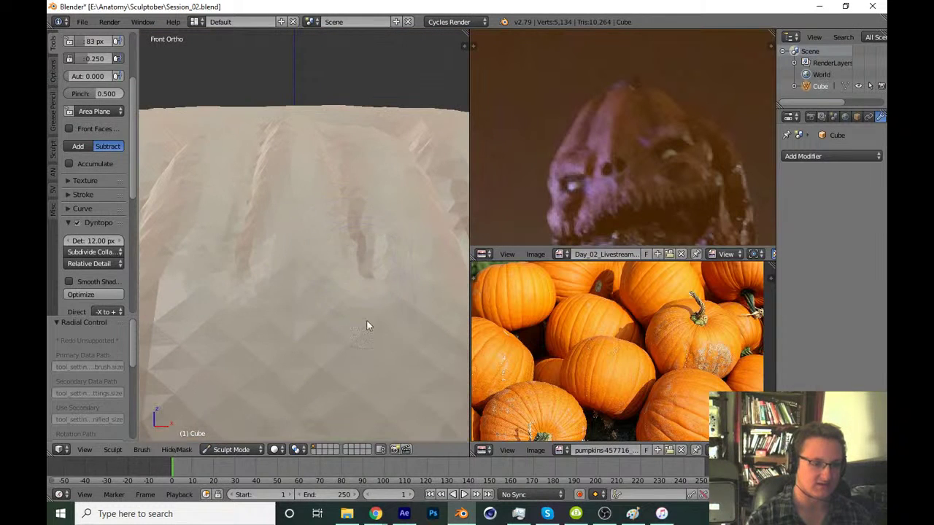
{"action": "mouse_move", "coordinate": [366, 320]}
{"action": "left_mouse_down"}
{"action": "mouse_move", "coordinate": [369, 332]}
{"action": "mouse_move", "coordinate": [369, 287]}
{"action": "mouse_move", "coordinate": [357, 273]}
{"action": "mouse_move", "coordinate": [355, 319]}
{"action": "left_mouse_up"}
{"action": "scroll", "coordinate": [354, 318], "scroll_direction": "up", "scroll_amount": 2}
{"action": "left_click_drag", "start_coordinate": [361, 241], "coordinate": [371, 313]}
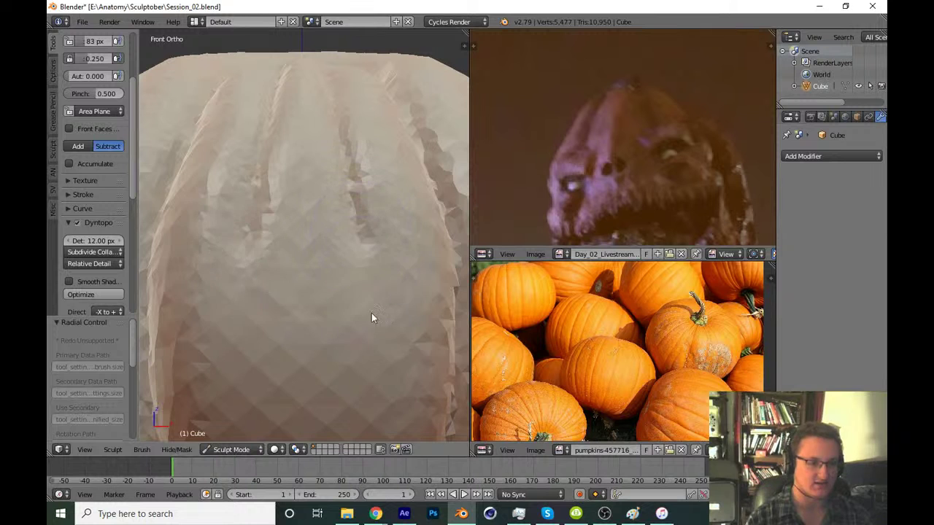
{"action": "scroll", "coordinate": [371, 313], "scroll_direction": "up", "scroll_amount": 2}
{"action": "mouse_move", "coordinate": [396, 231]}
{"action": "left_mouse_down"}
{"action": "mouse_move", "coordinate": [406, 320]}
{"action": "mouse_move", "coordinate": [399, 330]}
{"action": "mouse_move", "coordinate": [377, 125]}
{"action": "left_mouse_up"}
Rework and deepen the central crease and the surface beside it
{"action": "scroll", "coordinate": [389, 176], "scroll_direction": "down", "scroll_amount": 5}
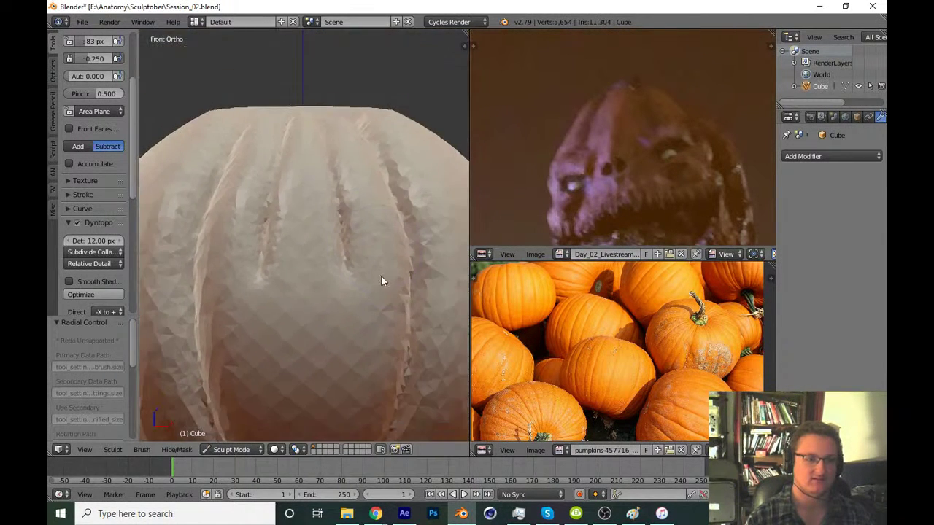
{"action": "scroll", "coordinate": [381, 275], "scroll_direction": "down", "scroll_amount": 2}
{"action": "scroll", "coordinate": [360, 277], "scroll_direction": "down", "scroll_amount": 1, "text": "shift"}
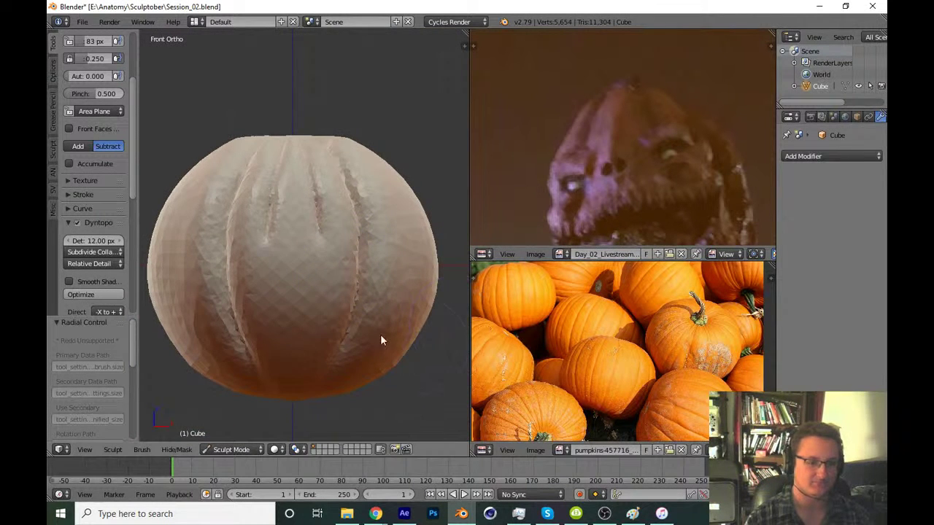
{"action": "scroll", "coordinate": [345, 250], "scroll_direction": "up", "scroll_amount": 3}
{"action": "scroll", "coordinate": [344, 210], "scroll_direction": "up", "scroll_amount": 2}
{"action": "scroll", "coordinate": [344, 181], "scroll_direction": "up", "scroll_amount": 2}
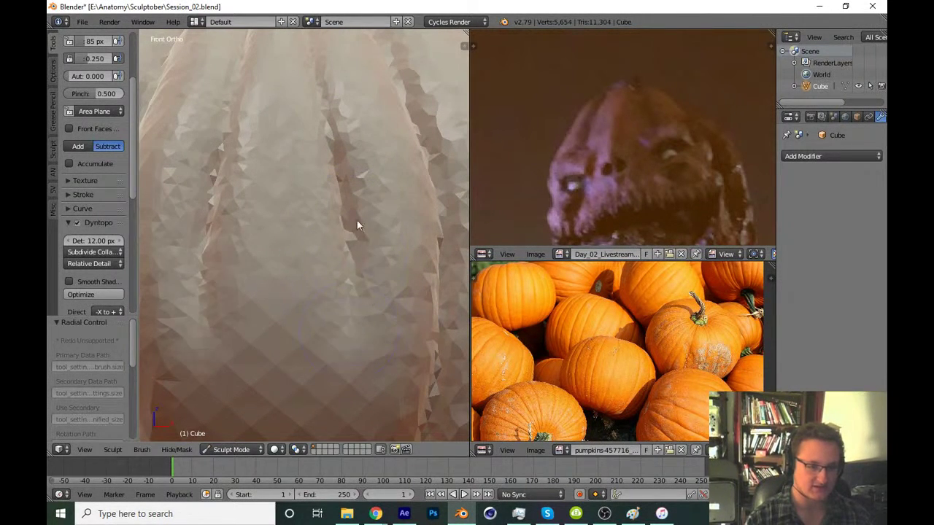
{"action": "left_click_drag", "start_coordinate": [356, 220], "coordinate": [345, 371]}
{"action": "middle_click_drag", "start_coordinate": [345, 376], "coordinate": [351, 202], "text": "shift"}
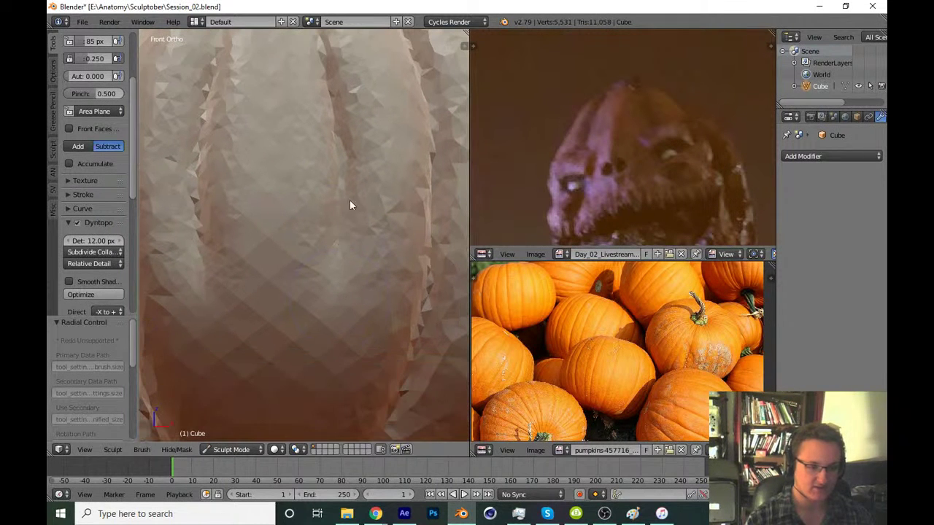
{"action": "left_click_drag", "start_coordinate": [331, 350], "coordinate": [345, 397]}
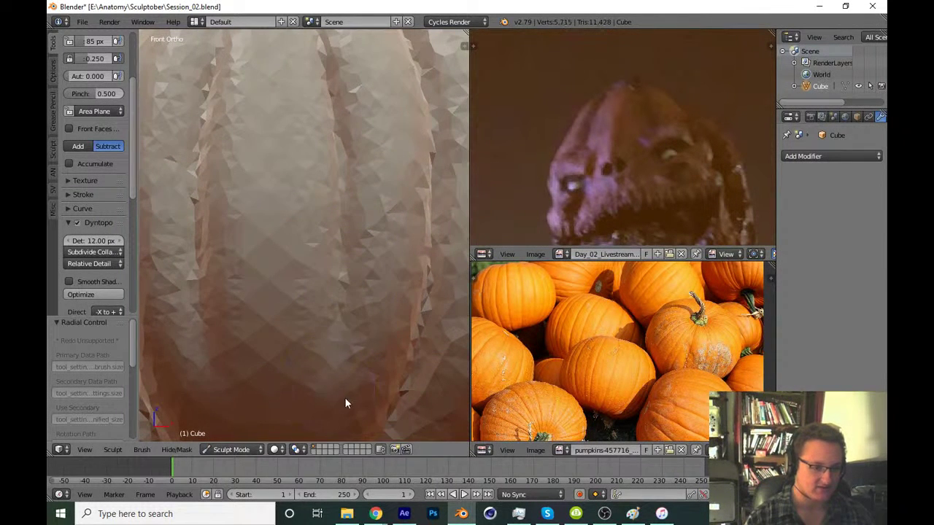
{"action": "mouse_move", "coordinate": [344, 397]}
{"action": "middle_mouse_down"}
{"action": "mouse_move", "coordinate": [324, 177]}
{"action": "mouse_move", "coordinate": [339, 267]}
{"action": "middle_mouse_up"}
{"action": "mouse_move", "coordinate": [338, 270]}
{"action": "left_mouse_down"}
{"action": "mouse_move", "coordinate": [326, 287]}
{"action": "mouse_move", "coordinate": [316, 382]}
{"action": "left_mouse_up"}
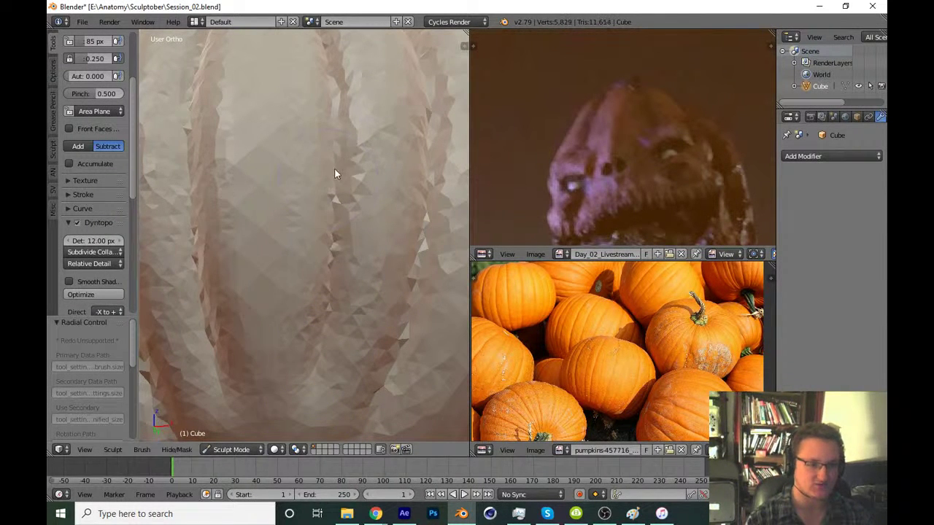
{"action": "mouse_move", "coordinate": [334, 168]}
{"action": "left_mouse_down"}
{"action": "mouse_move", "coordinate": [340, 103]}
{"action": "mouse_move", "coordinate": [327, 370]}
{"action": "mouse_move", "coordinate": [356, 183]}
{"action": "mouse_move", "coordinate": [338, 263]}
{"action": "mouse_move", "coordinate": [332, 230]}
{"action": "mouse_move", "coordinate": [343, 308]}
{"action": "mouse_move", "coordinate": [317, 387]}
{"action": "mouse_move", "coordinate": [348, 225]}
{"action": "left_mouse_up"}
Refine the creases near the pumpkin's bottom
{"action": "scroll", "coordinate": [348, 225], "scroll_direction": "down", "scroll_amount": 3}
{"action": "scroll", "coordinate": [350, 251], "scroll_direction": "down", "scroll_amount": 2}
{"action": "scroll", "coordinate": [342, 308], "scroll_direction": "down", "scroll_amount": 2}
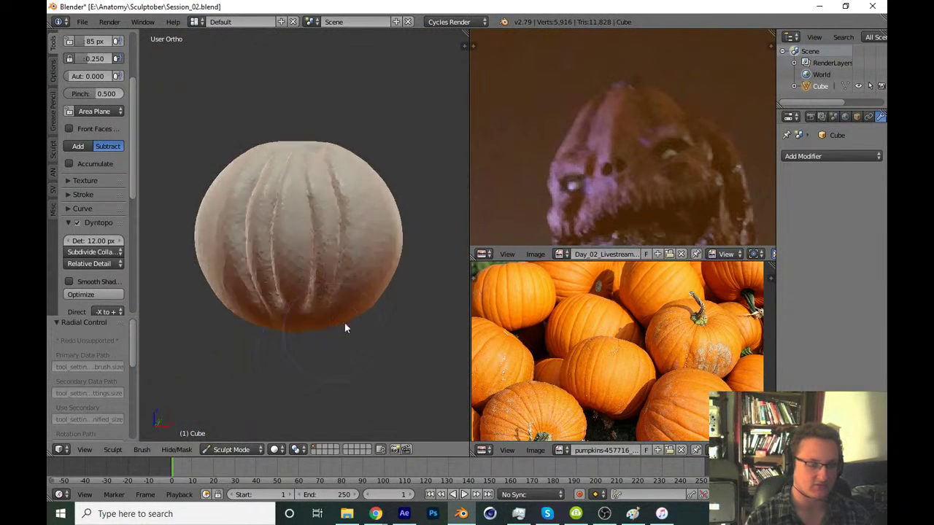
{"action": "scroll", "coordinate": [350, 368], "scroll_direction": "up", "scroll_amount": 1}
{"action": "scroll", "coordinate": [343, 319], "scroll_direction": "up", "scroll_amount": 3}
{"action": "scroll", "coordinate": [333, 326], "scroll_direction": "up", "scroll_amount": 2}
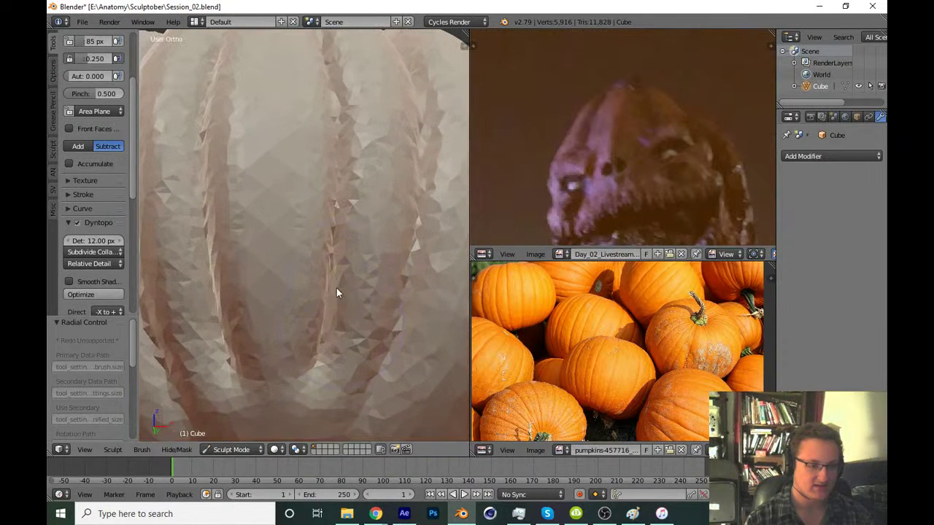
{"action": "scroll", "coordinate": [338, 289], "scroll_direction": "up", "scroll_amount": 2}
{"action": "mouse_move", "coordinate": [324, 332]}
{"action": "left_mouse_down"}
{"action": "mouse_move", "coordinate": [312, 416]}
{"action": "mouse_move", "coordinate": [334, 341]}
{"action": "left_mouse_up"}
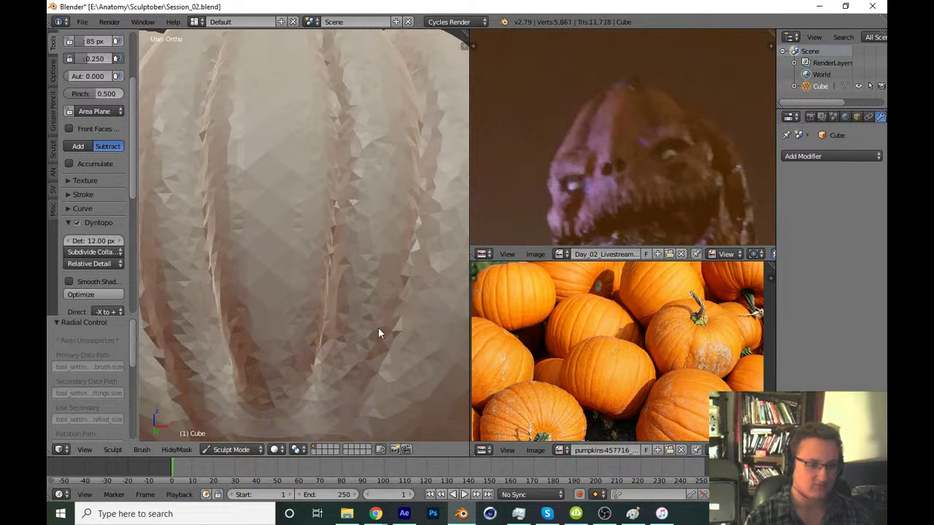
{"action": "scroll", "coordinate": [339, 343], "scroll_direction": "down", "scroll_amount": 4}
{"action": "scroll", "coordinate": [335, 335], "scroll_direction": "down", "scroll_amount": 2}
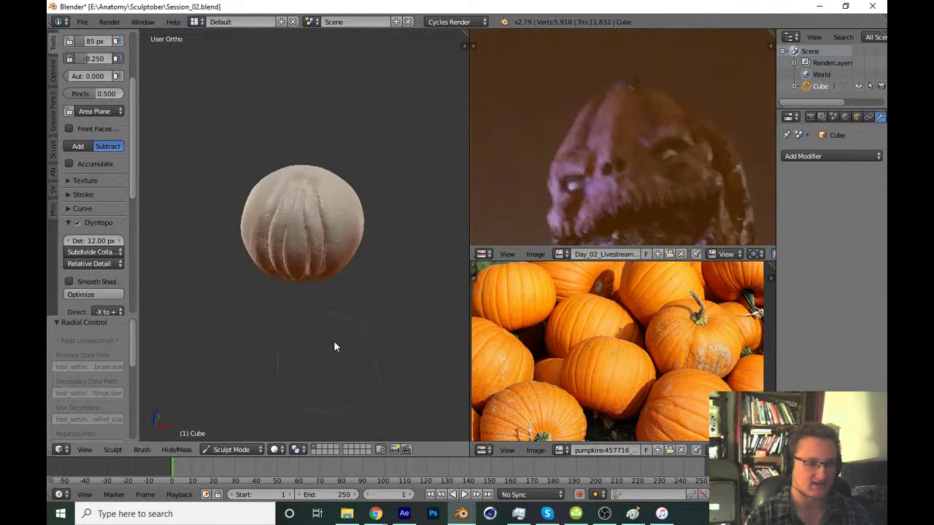
{"action": "mouse_move", "coordinate": [334, 341]}
{"action": "middle_mouse_down"}
{"action": "mouse_move", "coordinate": [297, 348]}
{"action": "mouse_move", "coordinate": [304, 317]}
{"action": "mouse_move", "coordinate": [352, 352]}
{"action": "mouse_move", "coordinate": [324, 373]}
{"action": "middle_mouse_up"}
Check the creased sphere from the Right and Front orthographic views
{"action": "key", "text": "KP_3"}
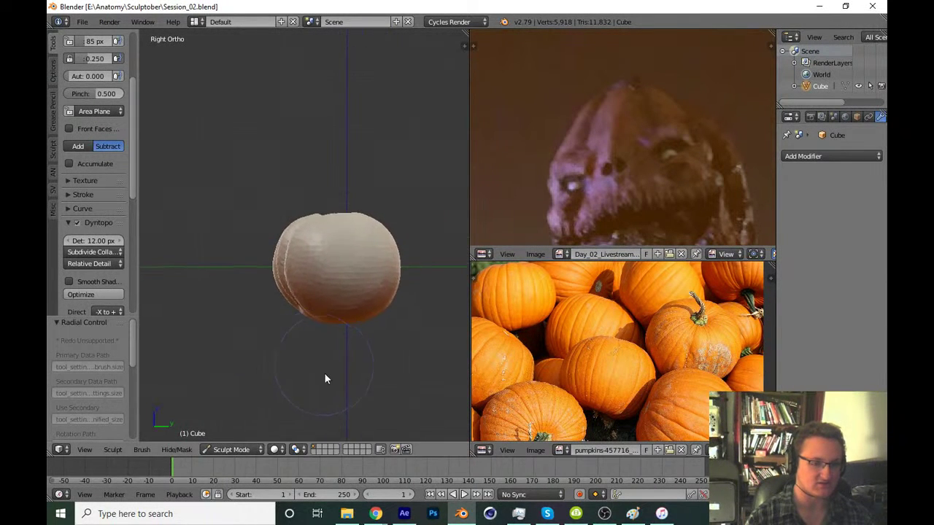
{"action": "scroll", "coordinate": [292, 321], "scroll_direction": "up", "scroll_amount": 4}
{"action": "scroll", "coordinate": [275, 303], "scroll_direction": "down", "scroll_amount": 3}
{"action": "mouse_move", "coordinate": [275, 302]}
{"action": "middle_mouse_down"}
{"action": "mouse_move", "coordinate": [369, 328]}
{"action": "mouse_move", "coordinate": [347, 329]}
{"action": "mouse_move", "coordinate": [361, 343]}
{"action": "mouse_move", "coordinate": [321, 297]}
{"action": "middle_mouse_up"}
{"action": "key", "text": "KP_1"}
{"action": "scroll", "coordinate": [301, 344], "scroll_direction": "down", "scroll_amount": 1}
{"action": "scroll", "coordinate": [325, 328], "scroll_direction": "up", "scroll_amount": 3}
Deepen the rib creases again, then check the grooves in Right Ortho view
{"action": "middle_click_drag", "start_coordinate": [393, 340], "coordinate": [329, 315], "text": "shift"}
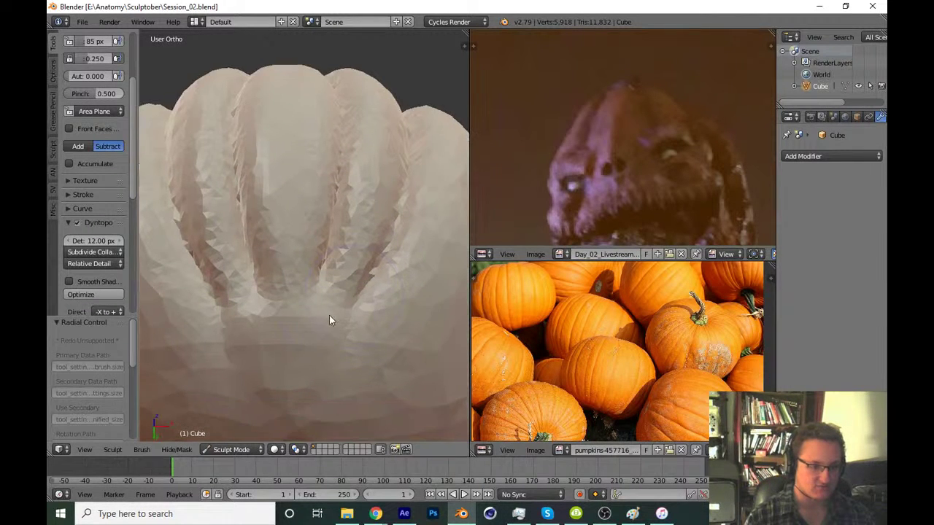
{"action": "left_click_drag", "start_coordinate": [381, 273], "coordinate": [353, 329]}
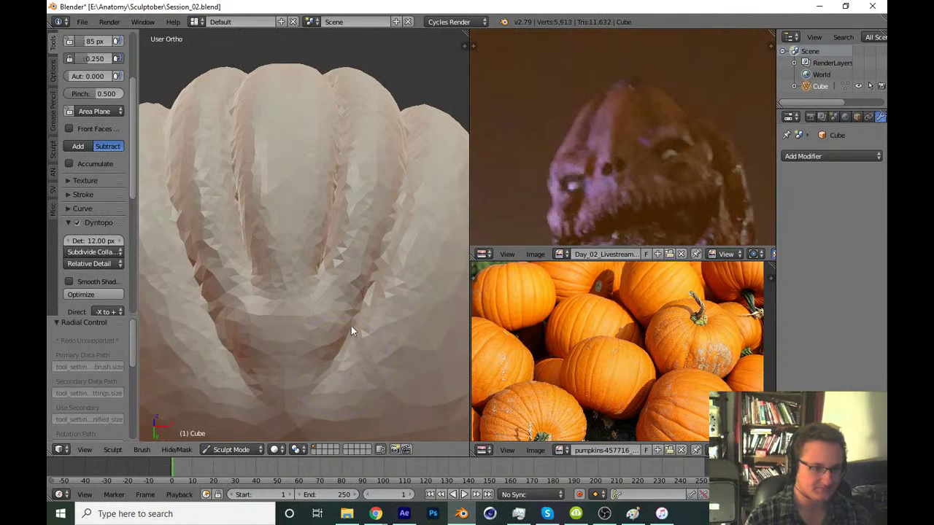
{"action": "left_click_drag", "start_coordinate": [326, 234], "coordinate": [318, 196]}
{"action": "scroll", "coordinate": [318, 196], "scroll_direction": "down", "scroll_amount": 4}
{"action": "scroll", "coordinate": [307, 366], "scroll_direction": "down", "scroll_amount": 2}
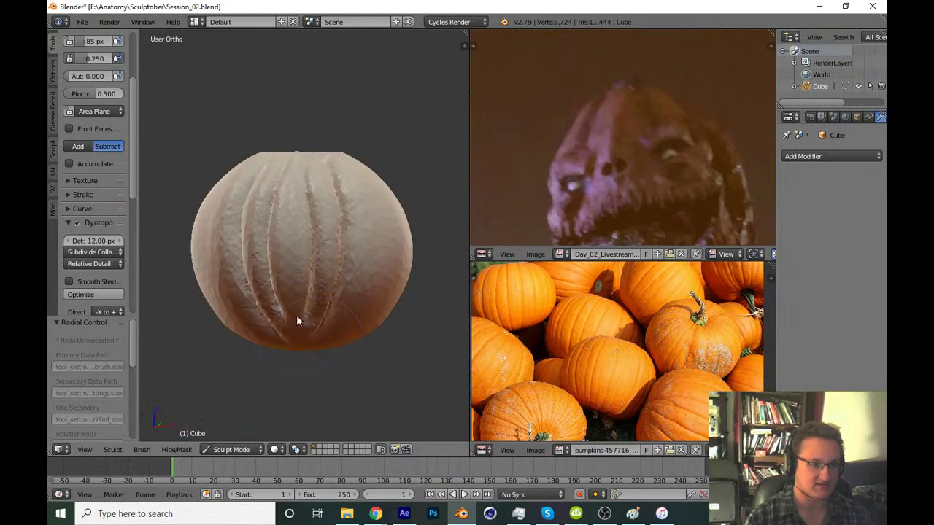
{"action": "mouse_move", "coordinate": [296, 315]}
{"action": "middle_mouse_down"}
{"action": "mouse_move", "coordinate": [312, 359]}
{"action": "mouse_move", "coordinate": [297, 325]}
{"action": "mouse_move", "coordinate": [406, 283]}
{"action": "mouse_move", "coordinate": [375, 328]}
{"action": "middle_mouse_up"}
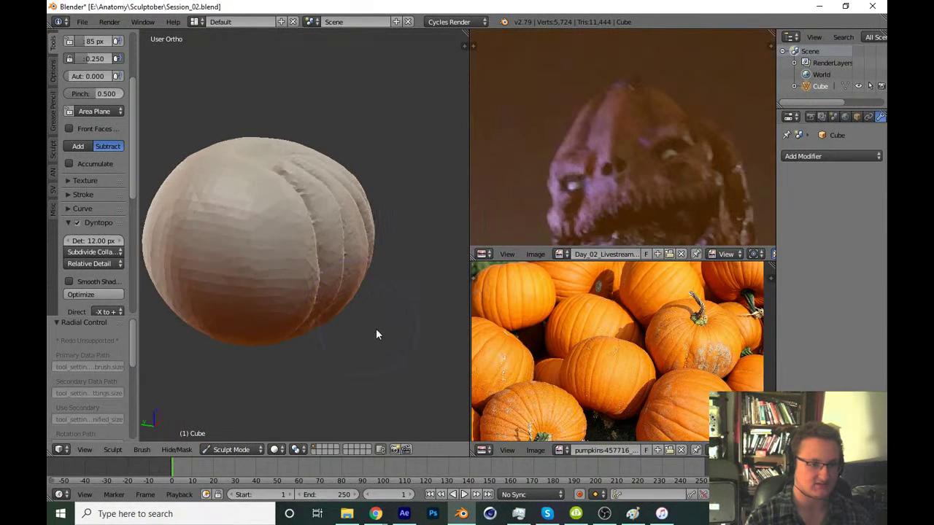
{"action": "scroll", "coordinate": [378, 292], "scroll_direction": "up", "scroll_amount": 3}
{"action": "key", "text": "KP_3"}
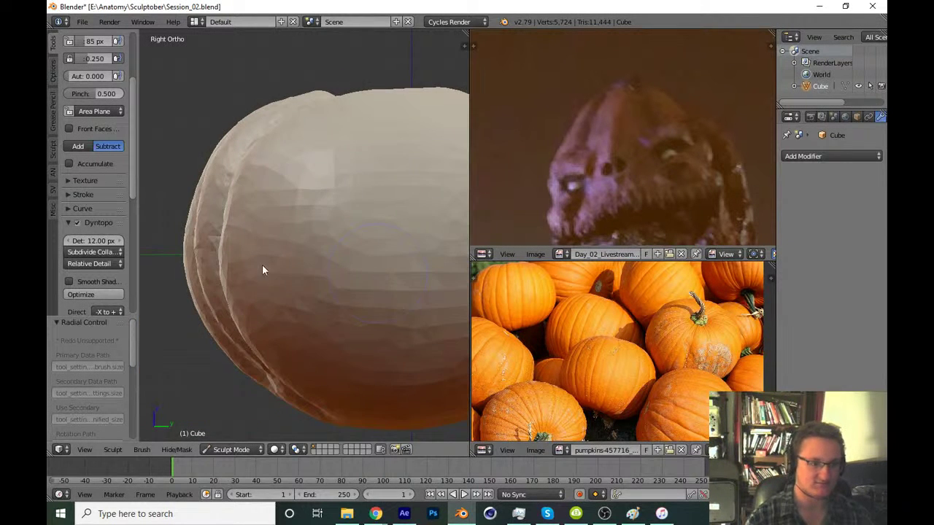
{"action": "scroll", "coordinate": [277, 259], "scroll_direction": "up", "scroll_amount": 3}
Switch to a broad 1.000-strength brush of about 296 px and save over the pumpkin file
{"action": "key", "text": "g"}
{"action": "key", "text": "f"}
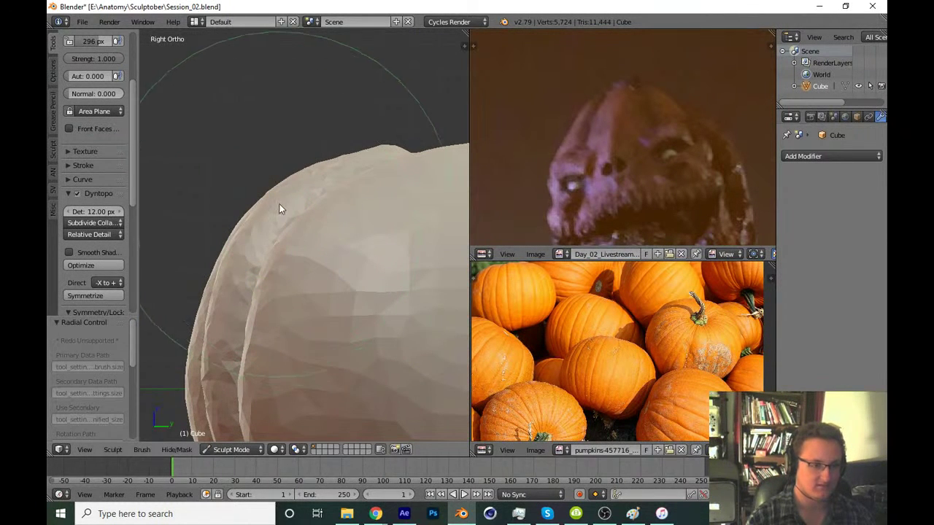
{"action": "scroll", "coordinate": [327, 256], "scroll_direction": "down", "scroll_amount": 4}
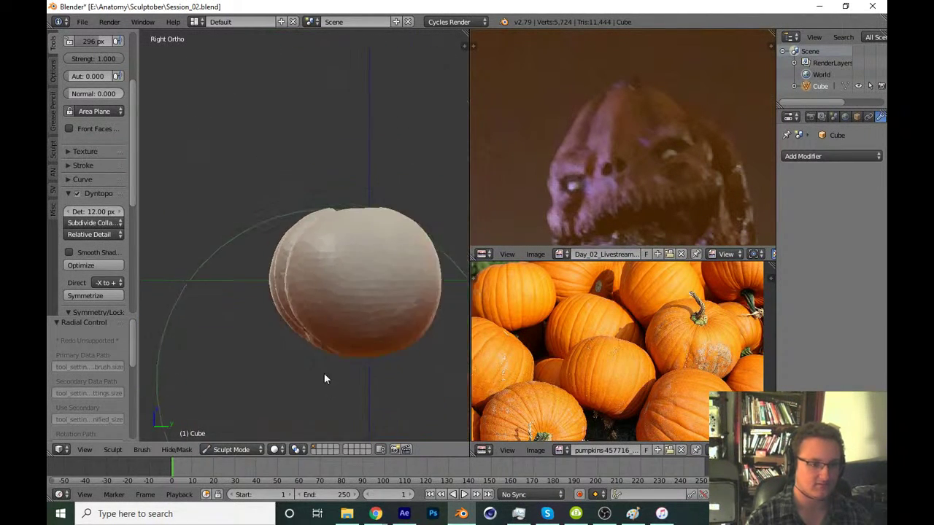
{"action": "key", "text": "ctrl+s"}
{"action": "left_click", "coordinate": [337, 373]}
{"action": "mouse_move", "coordinate": [337, 374]}
{"action": "middle_mouse_down"}
{"action": "mouse_move", "coordinate": [307, 359]}
{"action": "mouse_move", "coordinate": [300, 333]}
{"action": "mouse_move", "coordinate": [381, 316]}
{"action": "mouse_move", "coordinate": [344, 343]}
{"action": "mouse_move", "coordinate": [371, 348]}
{"action": "mouse_move", "coordinate": [340, 388]}
{"action": "mouse_move", "coordinate": [333, 365]}
{"action": "middle_mouse_up"}
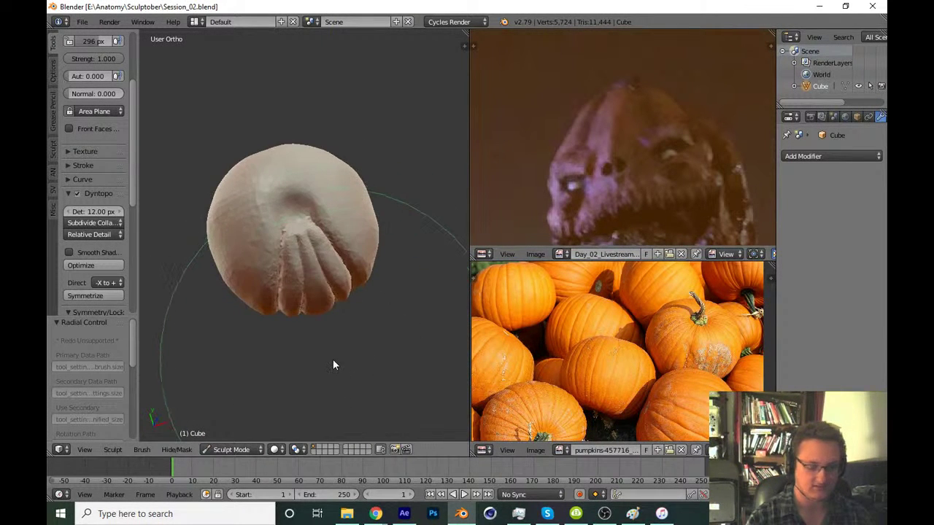
From Top view, reduce the brush radius to 267 px and save again
{"action": "key", "text": "KP_7"}
{"action": "scroll", "coordinate": [343, 307], "scroll_direction": "up", "scroll_amount": 4}
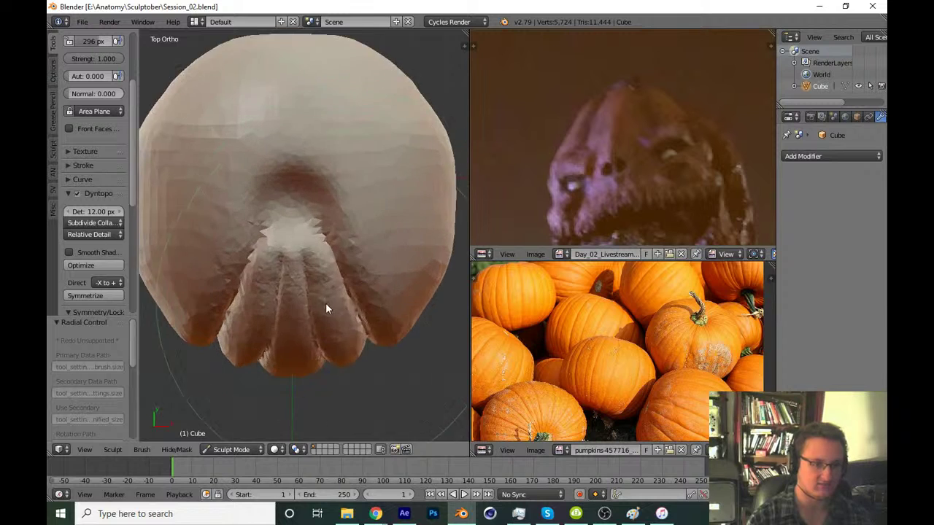
{"action": "scroll", "coordinate": [335, 328], "scroll_direction": "up", "scroll_amount": 2}
{"action": "scroll", "coordinate": [344, 351], "scroll_direction": "up", "scroll_amount": 2}
{"action": "scroll", "coordinate": [336, 352], "scroll_direction": "up", "scroll_amount": 2}
{"action": "key", "text": "f"}
{"action": "left_click", "coordinate": [358, 306]}
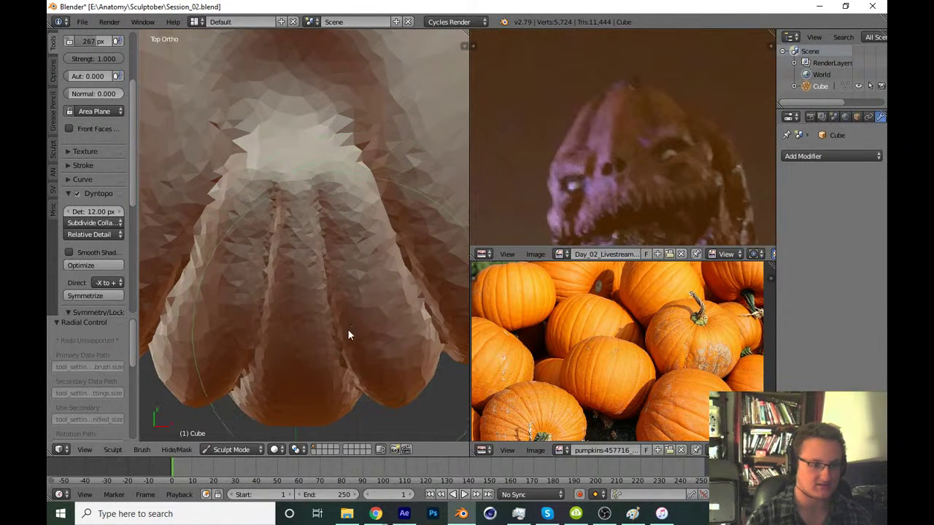
{"action": "key", "text": "ctrl+s"}
Sculpt over the lower part of the pumpkin from an angled view
{"action": "scroll", "coordinate": [351, 322], "scroll_direction": "up", "scroll_amount": 2}
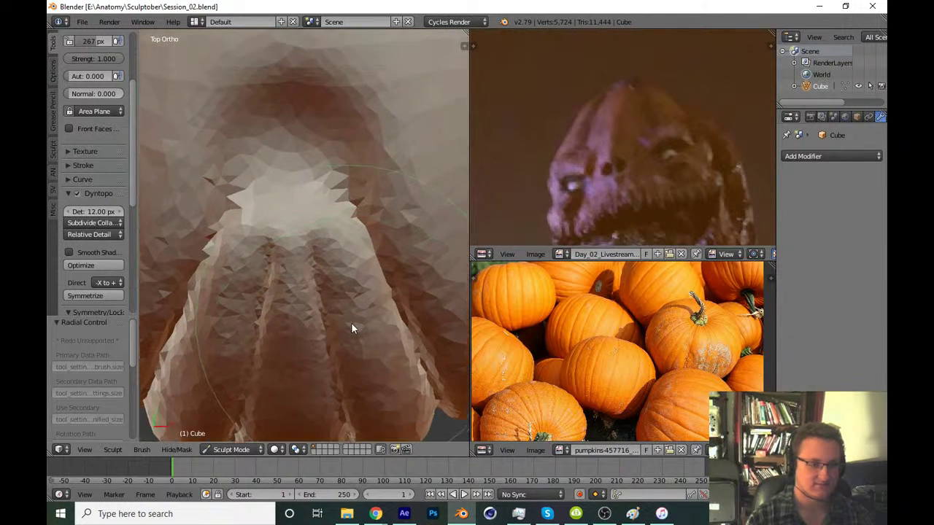
{"action": "scroll", "coordinate": [351, 311], "scroll_direction": "down", "scroll_amount": 5}
{"action": "mouse_move", "coordinate": [340, 281]}
{"action": "middle_mouse_down"}
{"action": "mouse_move", "coordinate": [359, 308]}
{"action": "mouse_move", "coordinate": [289, 301]}
{"action": "mouse_move", "coordinate": [318, 289]}
{"action": "middle_mouse_up"}
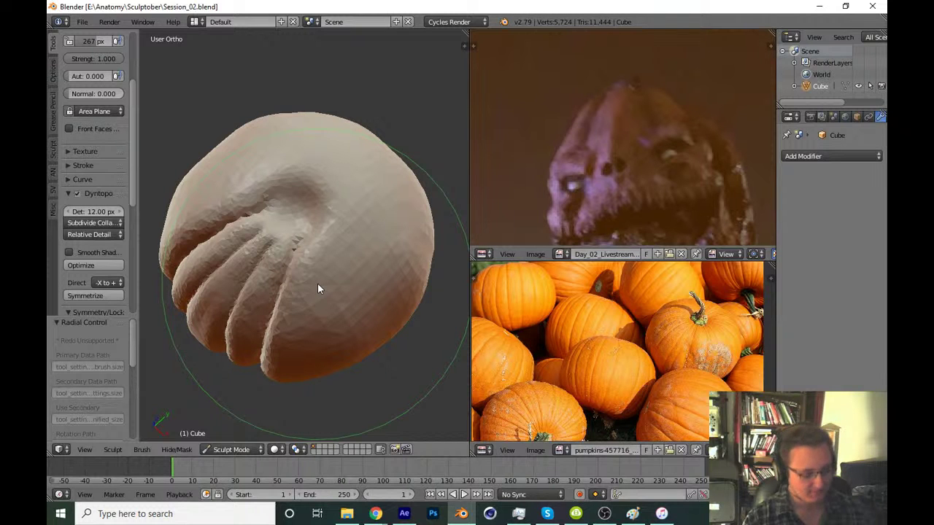
{"action": "left_click_drag", "start_coordinate": [318, 283], "coordinate": [334, 322]}
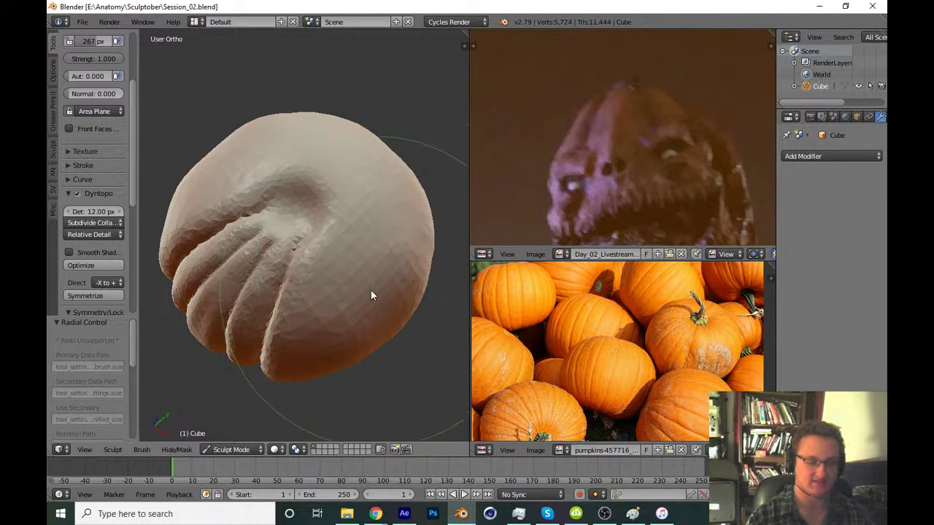
Switch to the Crease brush and carve creases near the top edge
{"action": "scroll", "coordinate": [343, 307], "scroll_direction": "up", "scroll_amount": 2}
{"action": "key", "text": "shift+c"}
{"action": "scroll", "coordinate": [361, 285], "scroll_direction": "up", "scroll_amount": 4}
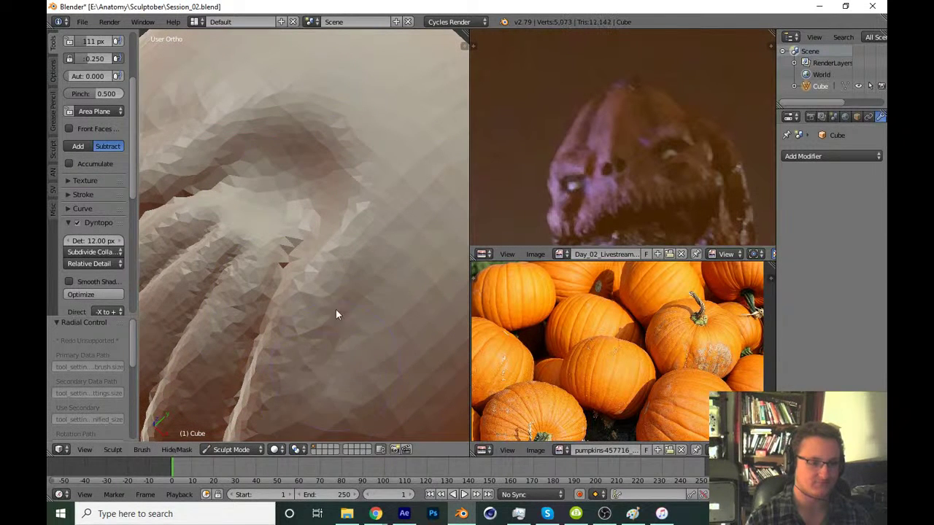
{"action": "scroll", "coordinate": [335, 309], "scroll_direction": "down", "scroll_amount": 2}
{"action": "middle_click_drag", "start_coordinate": [322, 325], "coordinate": [273, 221]}
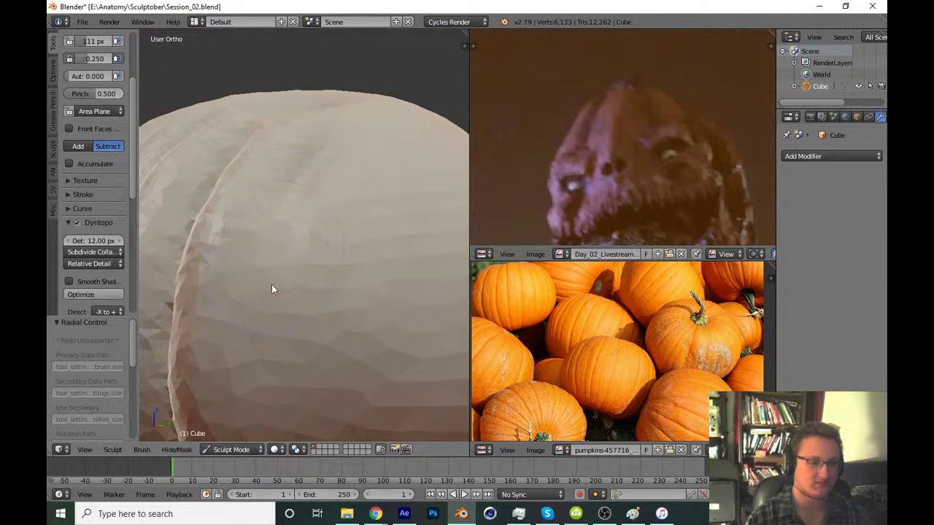
{"action": "left_click_drag", "start_coordinate": [266, 342], "coordinate": [273, 252]}
{"action": "scroll", "coordinate": [286, 246], "scroll_direction": "up", "scroll_amount": 2}
{"action": "scroll", "coordinate": [300, 319], "scroll_direction": "up", "scroll_amount": 3}
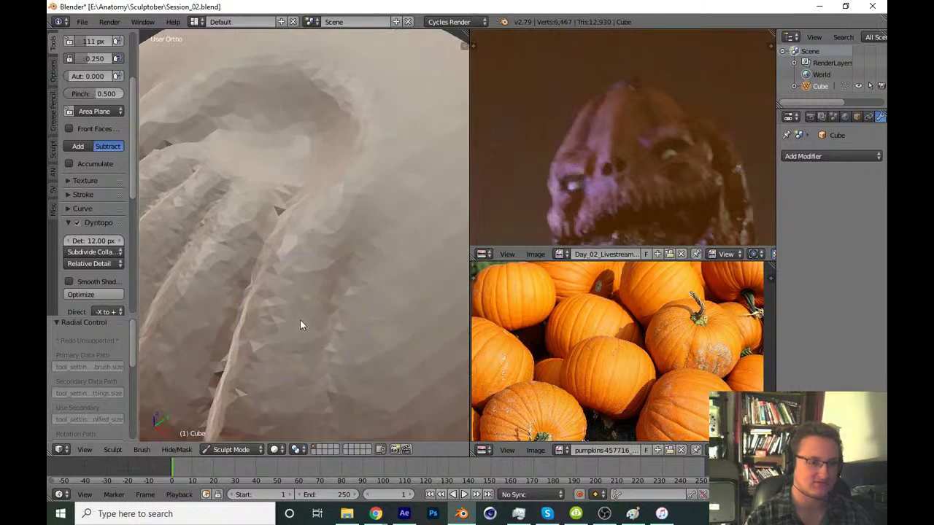
Shrink the Crease brush to 85 px and sharpen grooves between the ribs
{"action": "key", "text": "f"}
{"action": "left_click", "coordinate": [326, 367]}
{"action": "left_click_drag", "start_coordinate": [327, 367], "coordinate": [315, 323]}
{"action": "mouse_move", "coordinate": [315, 323]}
{"action": "middle_mouse_down"}
{"action": "mouse_move", "coordinate": [311, 261]}
{"action": "mouse_move", "coordinate": [302, 377]}
{"action": "mouse_move", "coordinate": [335, 216]}
{"action": "middle_mouse_up"}
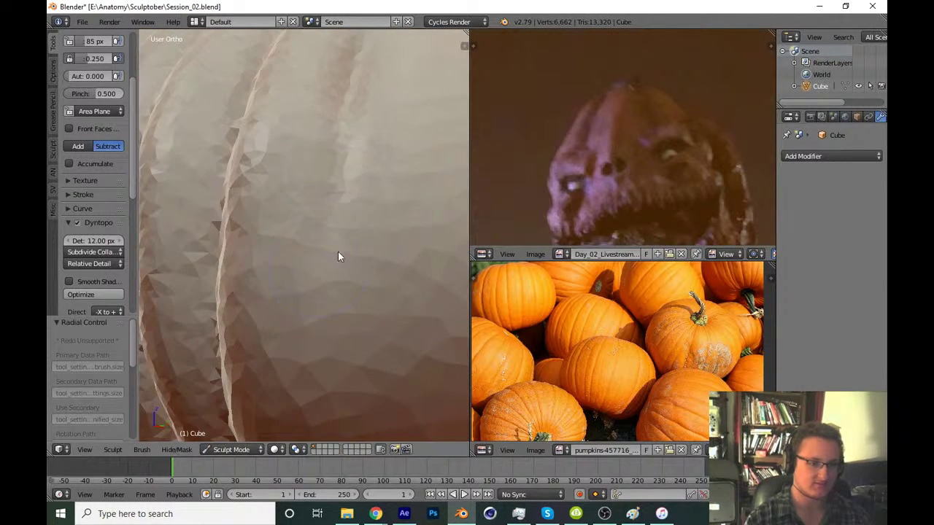
{"action": "left_click_drag", "start_coordinate": [338, 252], "coordinate": [325, 247]}
{"action": "left_click_drag", "start_coordinate": [330, 210], "coordinate": [335, 263]}
From a side view, deepen the groove along one ridge
{"action": "scroll", "coordinate": [343, 292], "scroll_direction": "down", "scroll_amount": 4}
{"action": "middle_click_drag", "start_coordinate": [354, 307], "coordinate": [316, 319]}
{"action": "scroll", "coordinate": [328, 270], "scroll_direction": "up", "scroll_amount": 4}
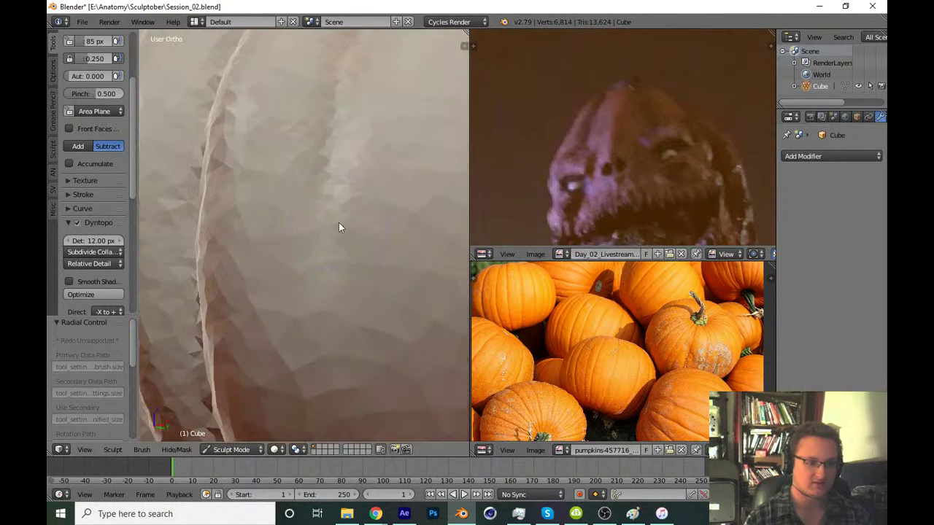
{"action": "scroll", "coordinate": [338, 212], "scroll_direction": "down", "scroll_amount": 1}
{"action": "scroll", "coordinate": [346, 227], "scroll_direction": "up", "scroll_amount": 2}
{"action": "left_click_drag", "start_coordinate": [340, 229], "coordinate": [338, 212]}
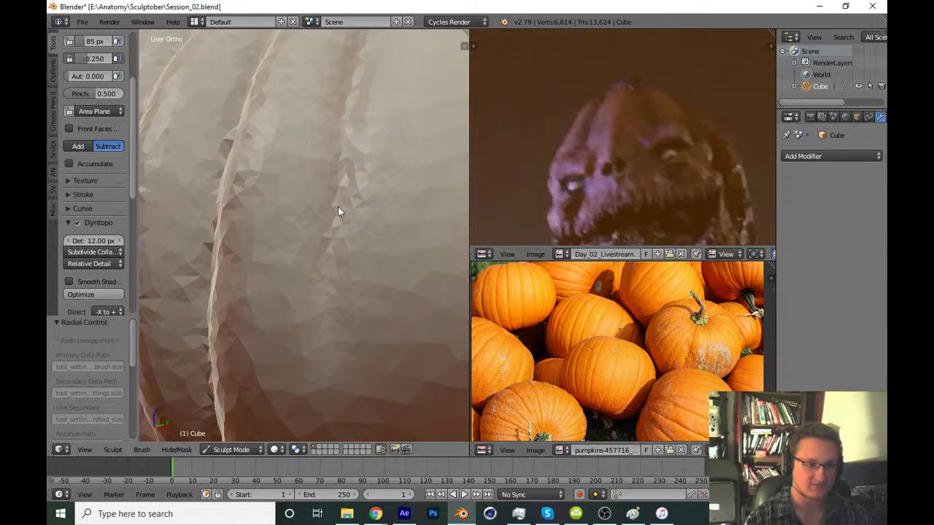
{"action": "left_click_drag", "start_coordinate": [342, 312], "coordinate": [340, 216]}
{"action": "mouse_move", "coordinate": [346, 163]}
{"action": "middle_mouse_down"}
{"action": "mouse_move", "coordinate": [330, 258]}
{"action": "mouse_move", "coordinate": [360, 248]}
{"action": "mouse_move", "coordinate": [342, 288]}
{"action": "middle_mouse_up"}
{"action": "scroll", "coordinate": [342, 288], "scroll_direction": "down", "scroll_amount": 4}
{"action": "scroll", "coordinate": [363, 263], "scroll_direction": "down", "scroll_amount": 3}
{"action": "scroll", "coordinate": [348, 307], "scroll_direction": "down", "scroll_amount": 2}
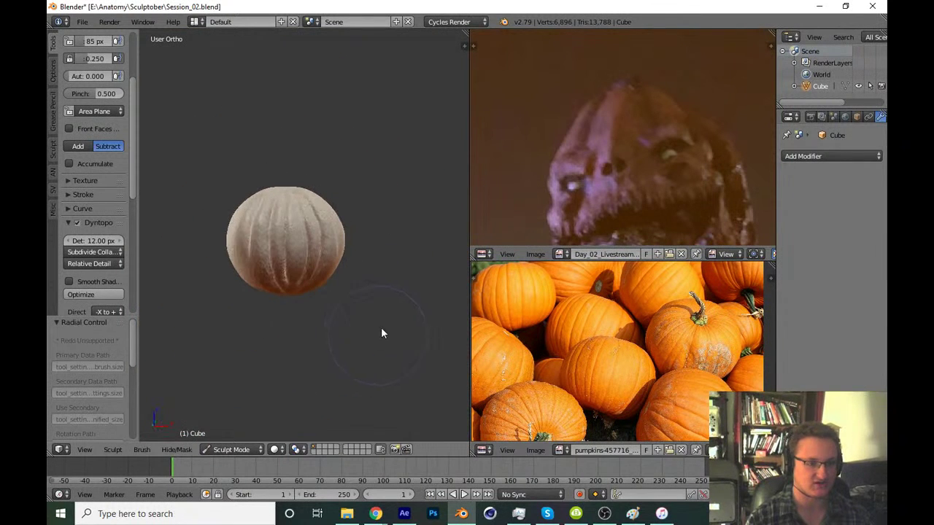
Save the pumpkin file, overwriting the existing version
{"action": "key", "text": "ctrl+s"}
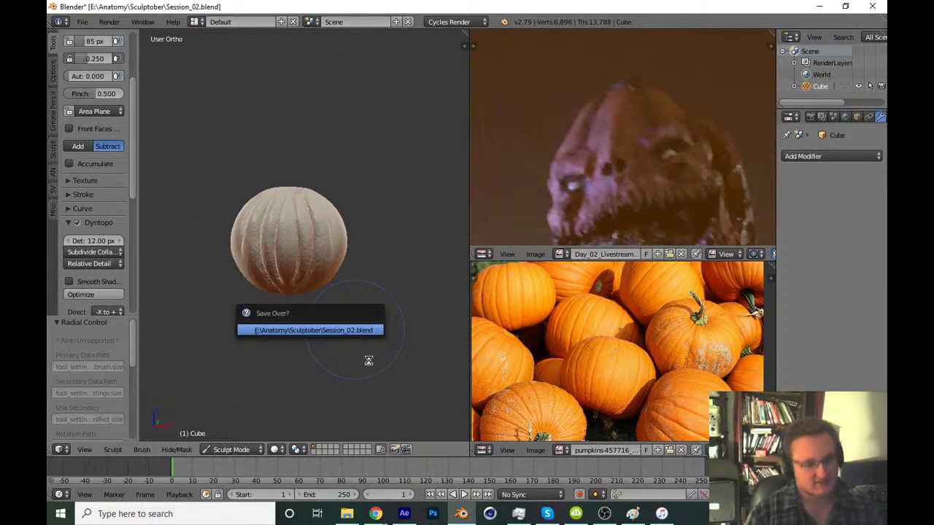
{"action": "key", "text": "Return"}
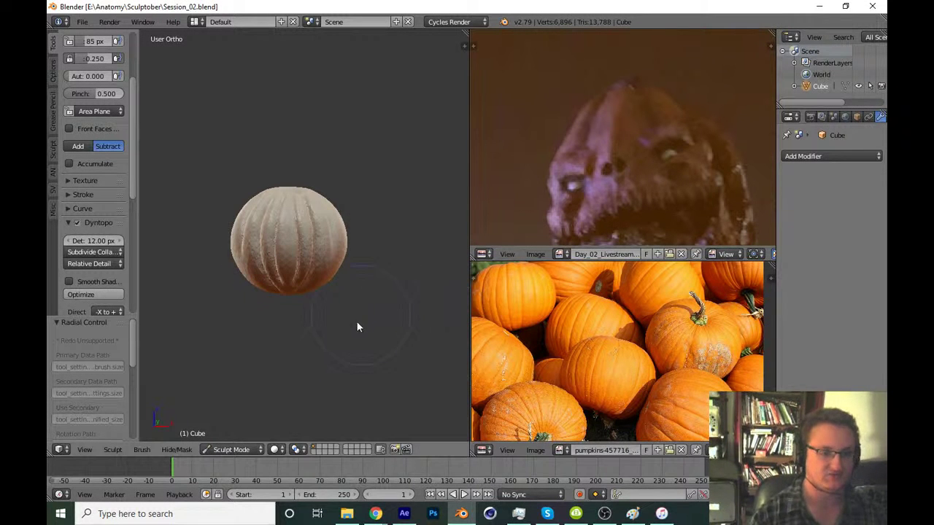
{"action": "scroll", "coordinate": [356, 322], "scroll_direction": "up", "scroll_amount": 1}
{"action": "scroll", "coordinate": [362, 337], "scroll_direction": "up", "scroll_amount": 2}
{"action": "scroll", "coordinate": [362, 291], "scroll_direction": "up", "scroll_amount": 1}
{"action": "scroll", "coordinate": [372, 290], "scroll_direction": "up", "scroll_amount": 2}
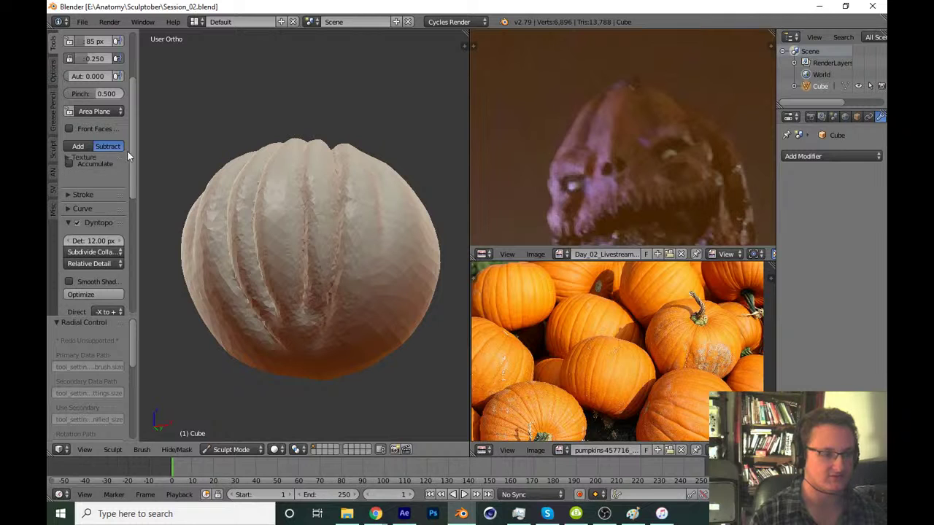
{"action": "scroll", "coordinate": [133, 159], "scroll_direction": "up", "scroll_amount": 1}
{"action": "scroll", "coordinate": [628, 350], "scroll_direction": "up", "scroll_amount": 4}
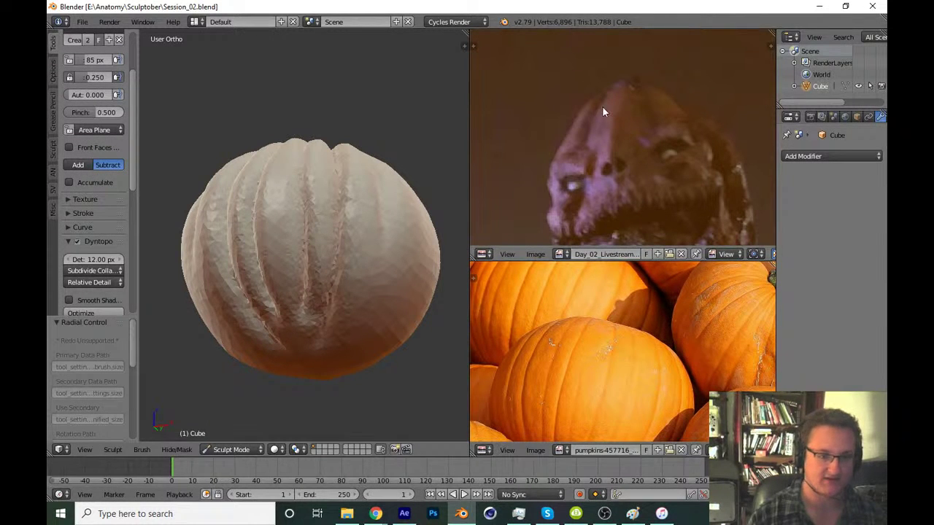
{"action": "scroll", "coordinate": [386, 275], "scroll_direction": "up", "scroll_amount": 2}
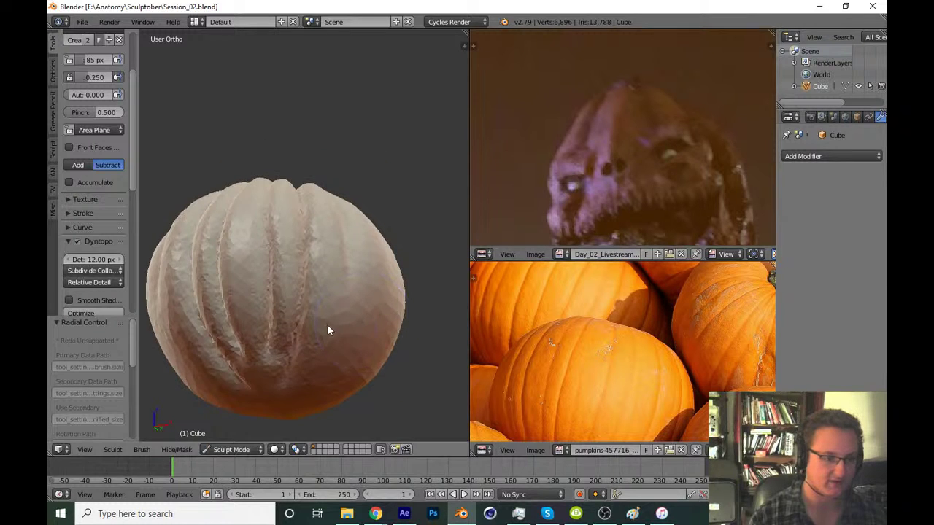
{"action": "scroll", "coordinate": [328, 325], "scroll_direction": "up", "scroll_amount": 2}
{"action": "scroll", "coordinate": [357, 278], "scroll_direction": "up", "scroll_amount": 2}
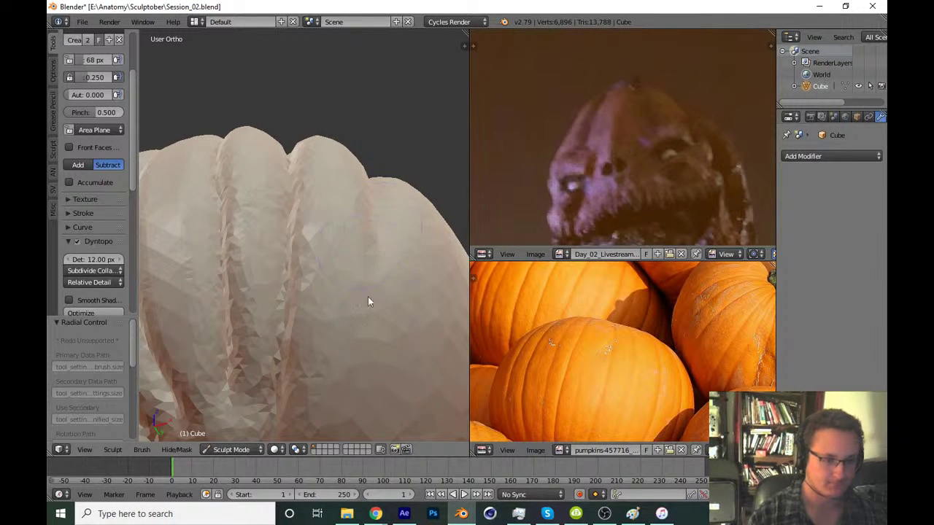
Rework the ridges across the ribbed top with a wider brush
{"action": "middle_click_drag", "start_coordinate": [360, 368], "coordinate": [378, 233]}
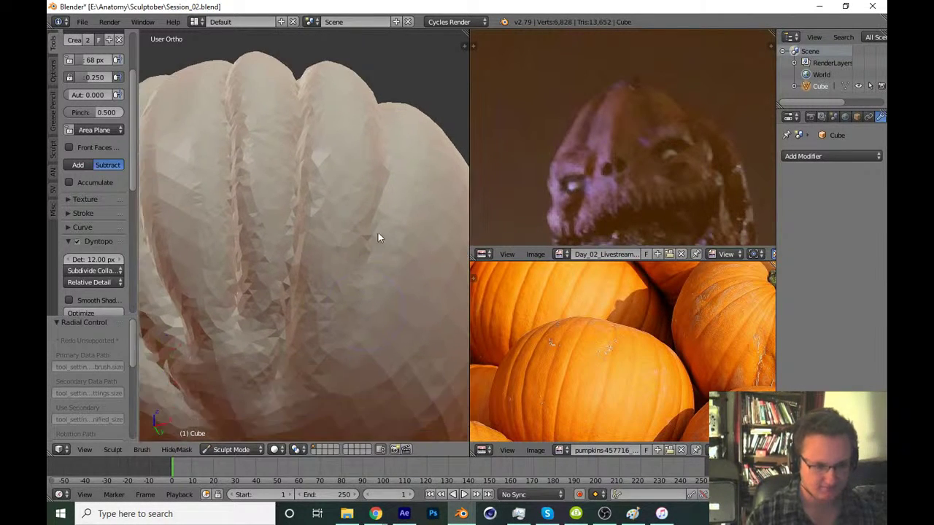
{"action": "left_click_drag", "start_coordinate": [351, 302], "coordinate": [388, 219]}
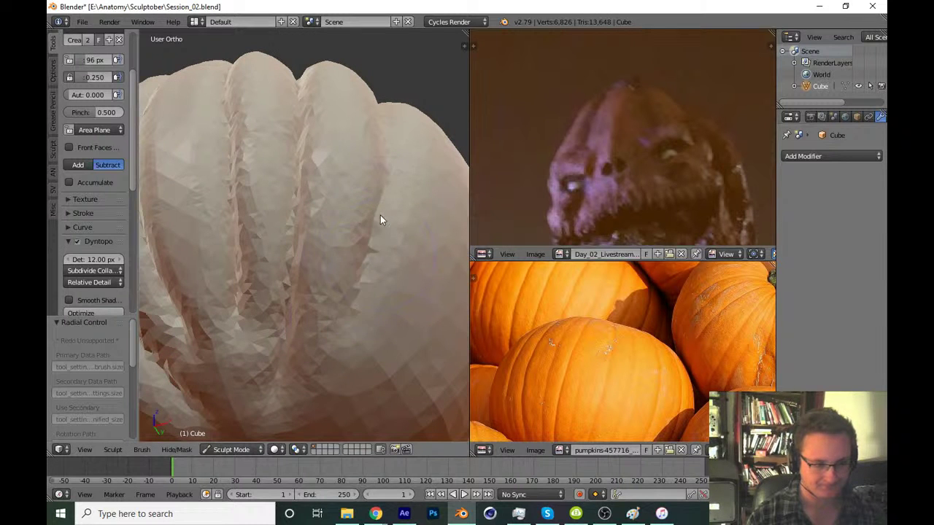
{"action": "middle_click_drag", "start_coordinate": [383, 227], "coordinate": [352, 286]}
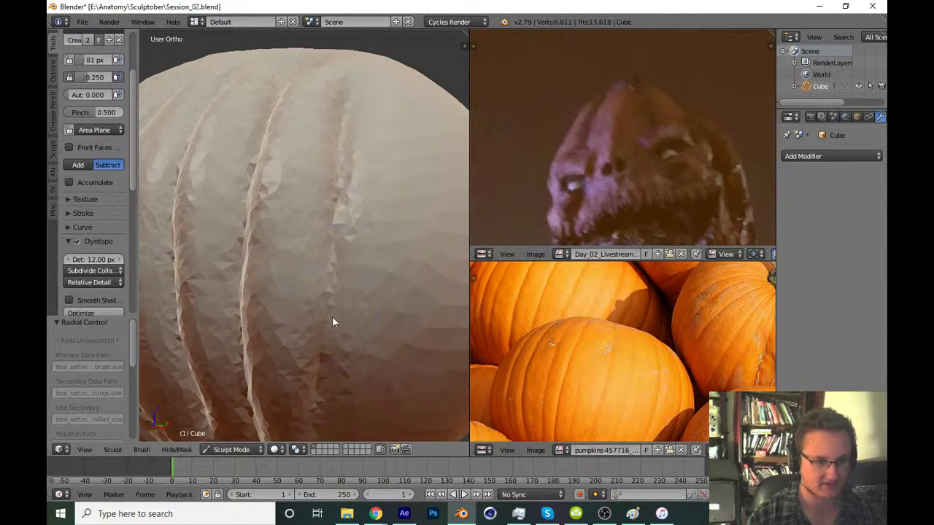
{"action": "middle_click_drag", "start_coordinate": [361, 141], "coordinate": [313, 308]}
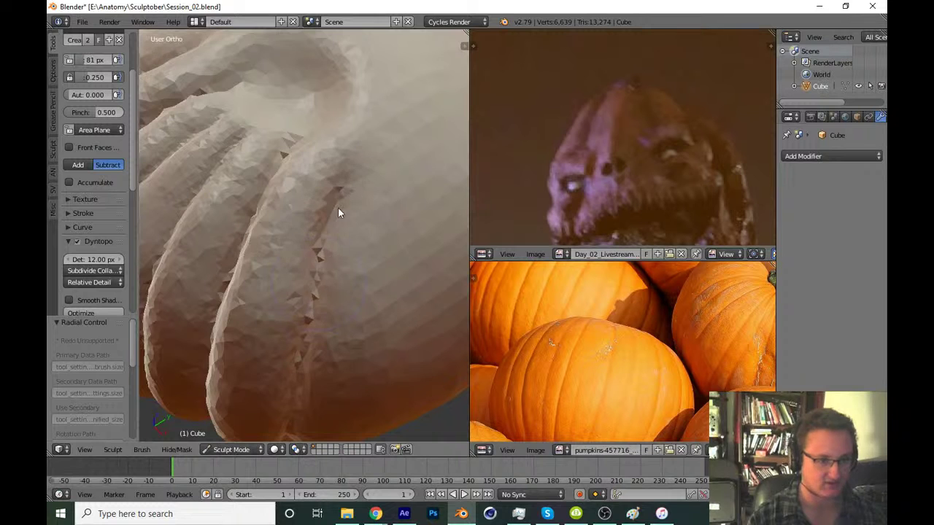
{"action": "mouse_move", "coordinate": [338, 208]}
{"action": "middle_mouse_down"}
{"action": "mouse_move", "coordinate": [346, 354]}
{"action": "mouse_move", "coordinate": [387, 314]}
{"action": "middle_mouse_up"}
{"action": "scroll", "coordinate": [386, 314], "scroll_direction": "down", "scroll_amount": 4}
{"action": "scroll", "coordinate": [360, 308], "scroll_direction": "down", "scroll_amount": 3}
{"action": "scroll", "coordinate": [363, 333], "scroll_direction": "down", "scroll_amount": 2}
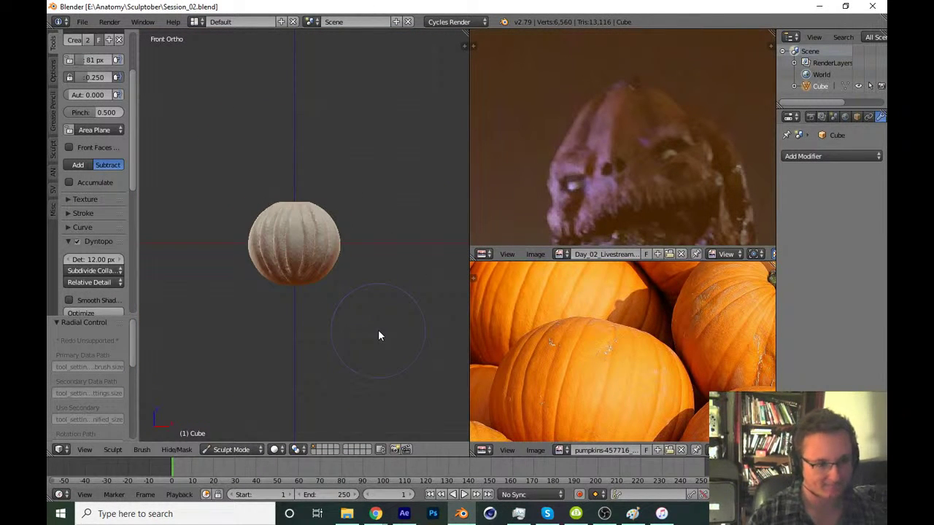
In Front view, reposition the reference photo and shrink the Crease brush to 64 px
{"action": "key", "text": "KP_1"}
{"action": "middle_click_drag", "start_coordinate": [592, 342], "coordinate": [576, 328]}
{"action": "scroll", "coordinate": [343, 257], "scroll_direction": "up", "scroll_amount": 1}
{"action": "scroll", "coordinate": [367, 182], "scroll_direction": "up", "scroll_amount": 3}
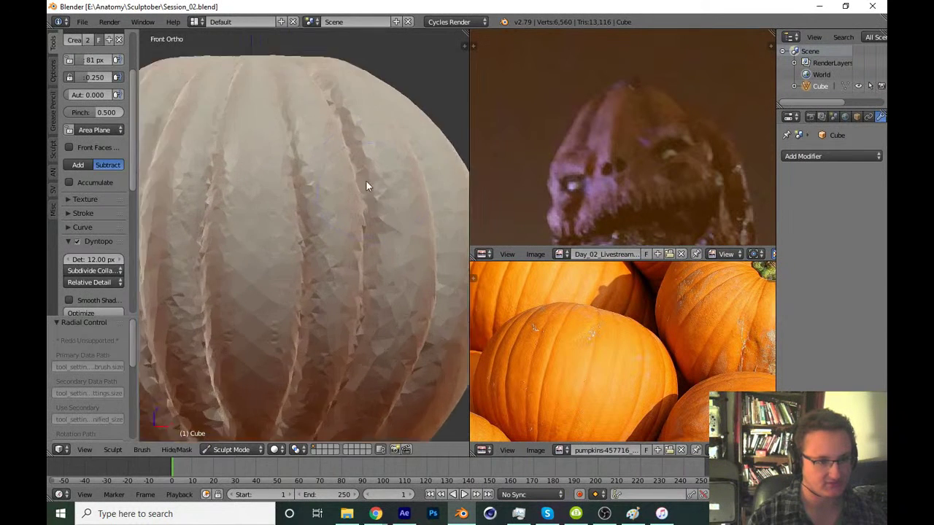
{"action": "scroll", "coordinate": [356, 270], "scroll_direction": "up", "scroll_amount": 2}
{"action": "key", "text": "f"}
{"action": "left_click", "coordinate": [322, 186]}
Carve the vertical grooves between the ribs deeper and sharpen the left ridge
{"action": "mouse_move", "coordinate": [322, 187]}
{"action": "middle_mouse_down"}
{"action": "mouse_move", "coordinate": [323, 247]}
{"action": "mouse_move", "coordinate": [321, 217]}
{"action": "middle_mouse_up"}
{"action": "middle_click_drag", "start_coordinate": [352, 319], "coordinate": [341, 211]}
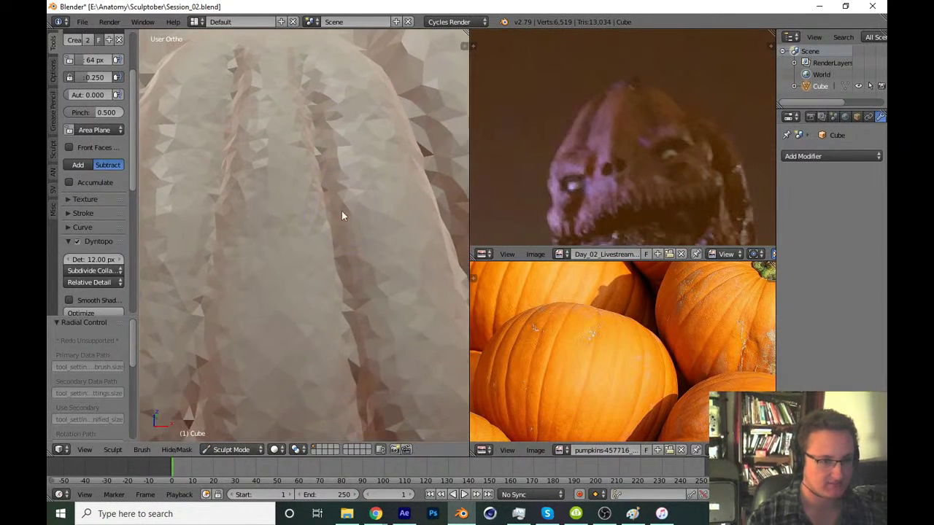
{"action": "left_click_drag", "start_coordinate": [341, 211], "coordinate": [349, 371]}
{"action": "middle_click_drag", "start_coordinate": [351, 332], "coordinate": [332, 217]}
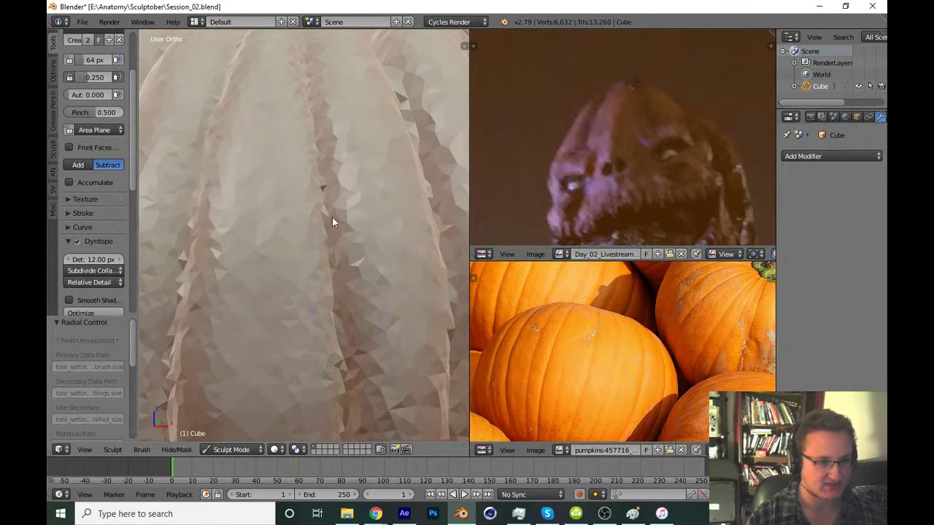
{"action": "left_click_drag", "start_coordinate": [332, 217], "coordinate": [344, 397]}
{"action": "mouse_move", "coordinate": [346, 403]}
{"action": "middle_mouse_down"}
{"action": "mouse_move", "coordinate": [355, 355]}
{"action": "mouse_move", "coordinate": [331, 185]}
{"action": "middle_mouse_up"}
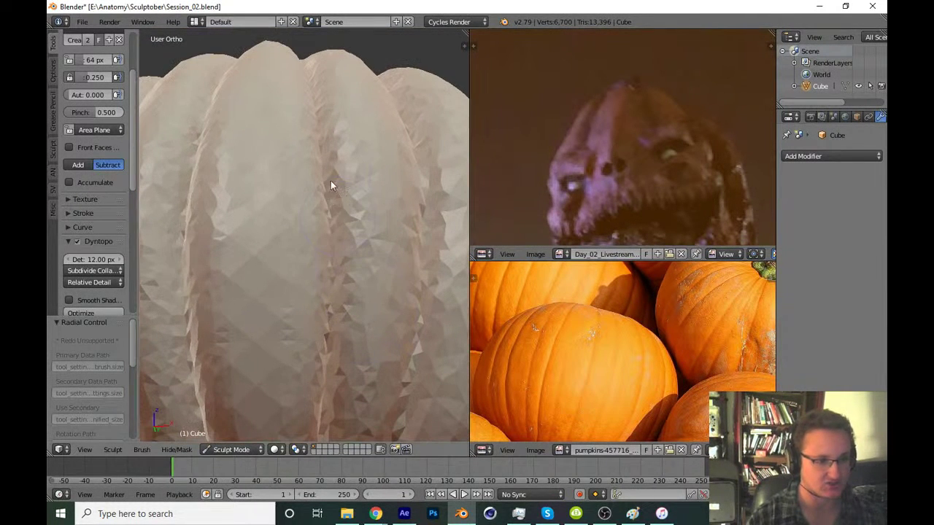
{"action": "mouse_move", "coordinate": [331, 185]}
{"action": "left_mouse_down"}
{"action": "mouse_move", "coordinate": [325, 338]}
{"action": "mouse_move", "coordinate": [341, 260]}
{"action": "left_mouse_up"}
{"action": "mouse_move", "coordinate": [340, 260]}
{"action": "middle_mouse_down"}
{"action": "mouse_move", "coordinate": [337, 306]}
{"action": "mouse_move", "coordinate": [311, 233]}
{"action": "middle_mouse_up"}
{"action": "scroll", "coordinate": [132, 156], "scroll_direction": "up", "scroll_amount": 5}
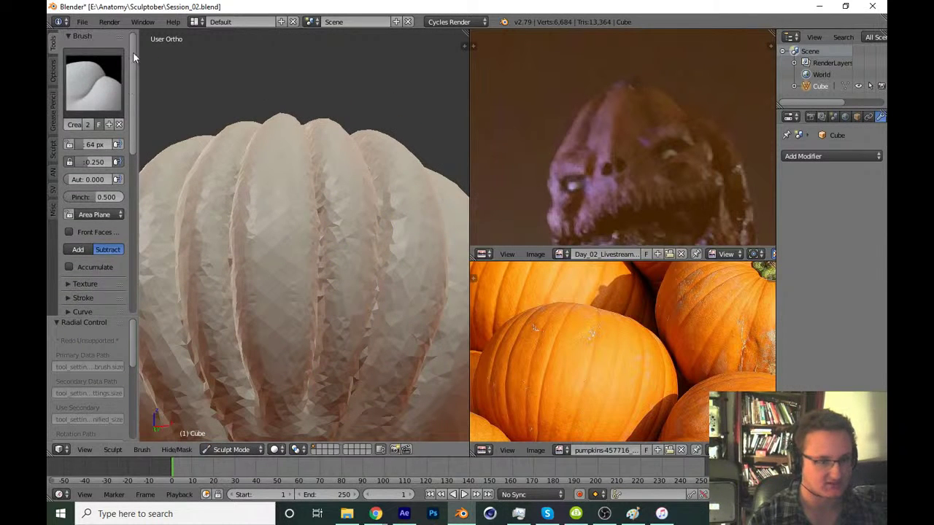
Switch to the Flatten brush and enlarge its radius to 112 px
{"action": "left_click", "coordinate": [94, 81]}
{"action": "left_click", "coordinate": [322, 150]}
{"action": "middle_click_drag", "start_coordinate": [366, 184], "coordinate": [349, 272]}
{"action": "scroll", "coordinate": [326, 131], "scroll_direction": "up", "scroll_amount": 3}
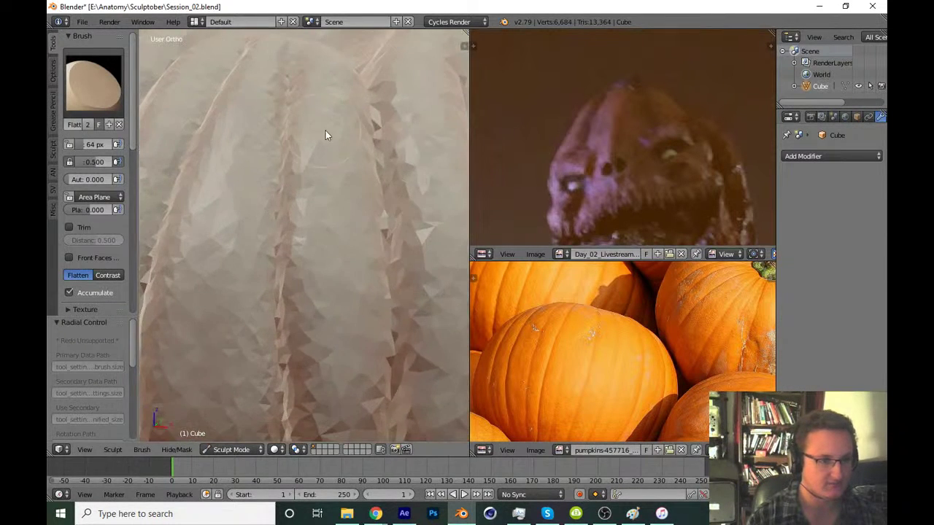
{"action": "scroll", "coordinate": [322, 186], "scroll_direction": "up", "scroll_amount": 2}
{"action": "key", "text": "f"}
{"action": "left_click", "coordinate": [350, 313]}
Flatten the tops of the ridges across the pumpkin with several strokes
{"action": "mouse_move", "coordinate": [350, 312]}
{"action": "left_mouse_down"}
{"action": "mouse_move", "coordinate": [351, 148]}
{"action": "mouse_move", "coordinate": [368, 336]}
{"action": "mouse_move", "coordinate": [340, 218]}
{"action": "mouse_move", "coordinate": [352, 158]}
{"action": "mouse_move", "coordinate": [343, 330]}
{"action": "left_mouse_up"}
{"action": "scroll", "coordinate": [343, 325], "scroll_direction": "down", "scroll_amount": 2}
{"action": "mouse_move", "coordinate": [341, 222]}
{"action": "left_mouse_down"}
{"action": "mouse_move", "coordinate": [340, 190]}
{"action": "mouse_move", "coordinate": [340, 272]}
{"action": "left_mouse_up"}
{"action": "scroll", "coordinate": [343, 270], "scroll_direction": "down", "scroll_amount": 3}
{"action": "scroll", "coordinate": [355, 250], "scroll_direction": "down", "scroll_amount": 3}
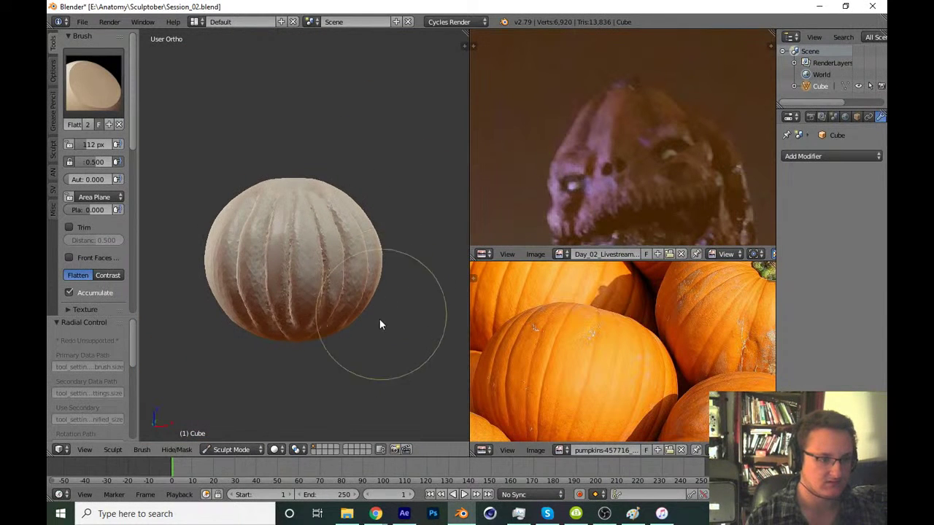
{"action": "scroll", "coordinate": [347, 207], "scroll_direction": "up", "scroll_amount": 2}
{"action": "scroll", "coordinate": [364, 184], "scroll_direction": "up", "scroll_amount": 3}
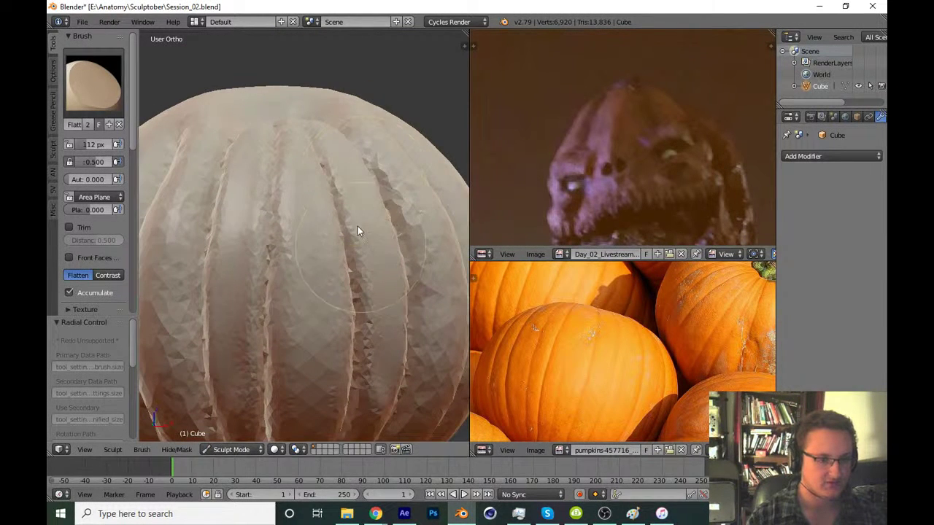
{"action": "scroll", "coordinate": [343, 316], "scroll_direction": "up", "scroll_amount": 2}
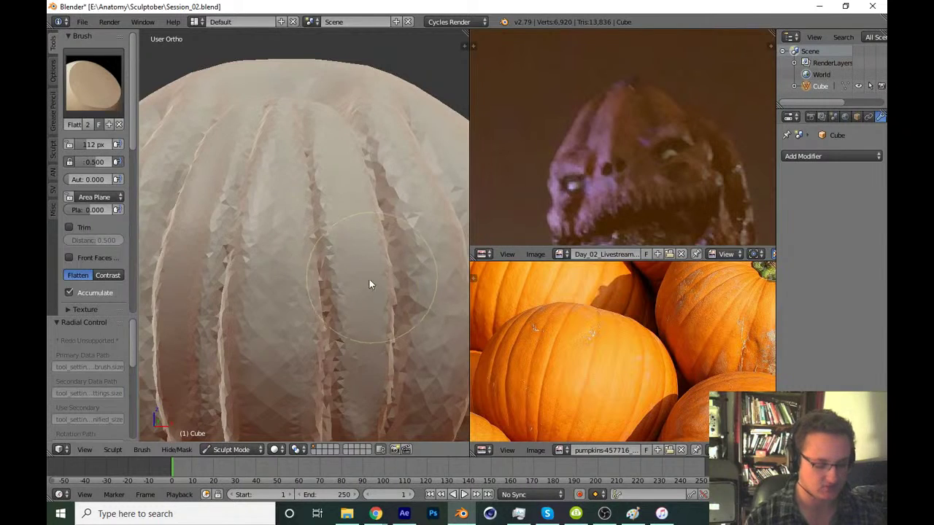
Switch to the Pinch brush at 111 px and pinch a groove tighter
{"action": "key", "text": "p"}
{"action": "scroll", "coordinate": [342, 342], "scroll_direction": "up", "scroll_amount": 2}
{"action": "scroll", "coordinate": [343, 348], "scroll_direction": "up", "scroll_amount": 2}
{"action": "key", "text": "f"}
{"action": "left_click", "coordinate": [313, 146]}
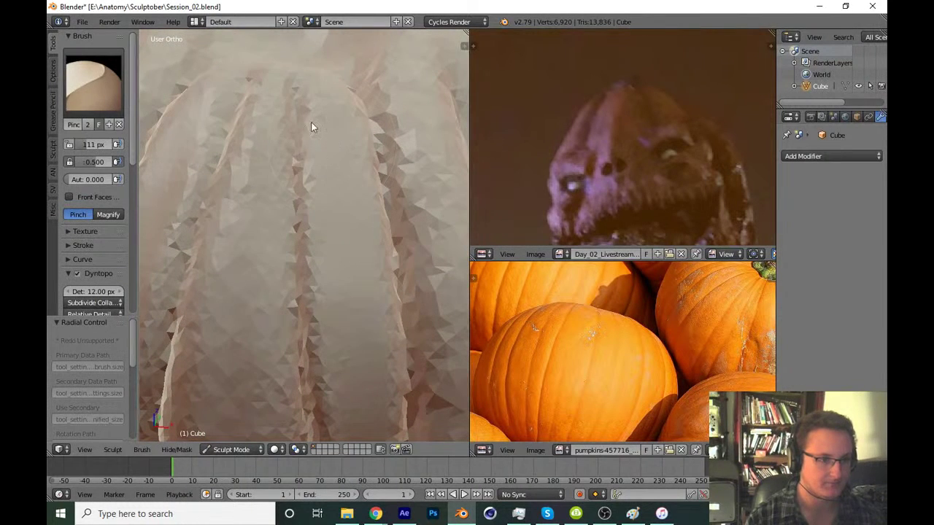
{"action": "scroll", "coordinate": [330, 230], "scroll_direction": "down", "scroll_amount": 3}
{"action": "scroll", "coordinate": [352, 291], "scroll_direction": "down", "scroll_amount": 2}
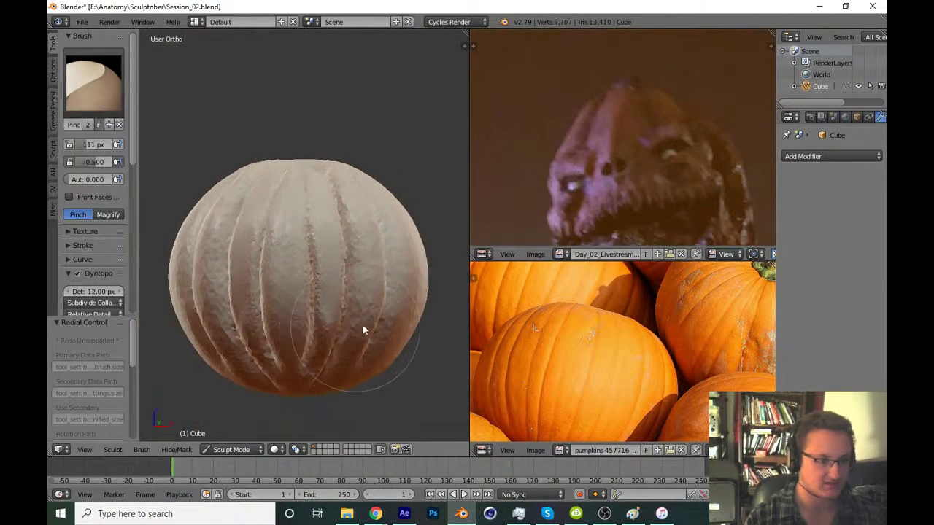
{"action": "mouse_move", "coordinate": [362, 325]}
{"action": "left_mouse_down"}
{"action": "mouse_move", "coordinate": [373, 329]}
{"action": "mouse_move", "coordinate": [405, 293]}
{"action": "left_mouse_up"}
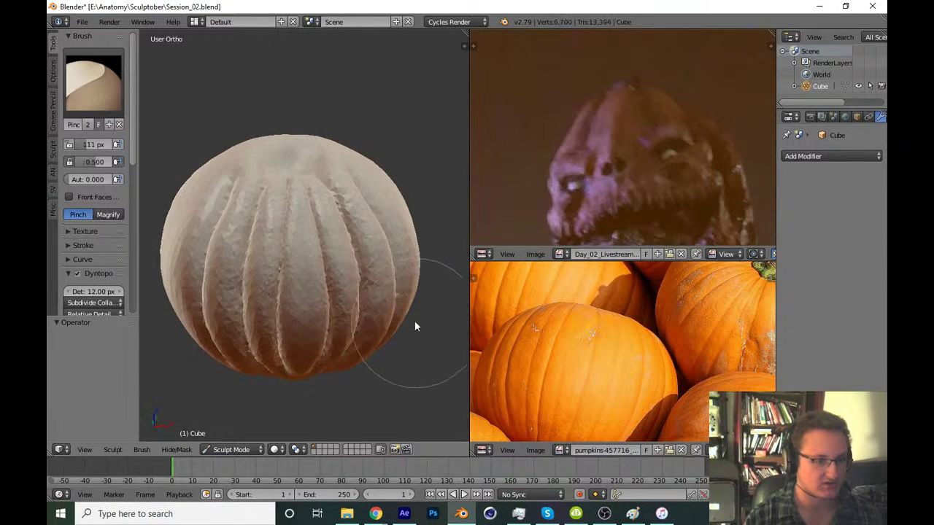
Return to the Crease brush with Shift+C and move in close on the grooves
{"action": "middle_click_drag", "start_coordinate": [415, 320], "coordinate": [358, 343]}
{"action": "key", "text": "shift+c"}
{"action": "scroll", "coordinate": [358, 292], "scroll_direction": "up", "scroll_amount": 4}
{"action": "mouse_move", "coordinate": [359, 224]}
{"action": "middle_mouse_down"}
{"action": "mouse_move", "coordinate": [313, 275]}
{"action": "mouse_move", "coordinate": [332, 239]}
{"action": "middle_mouse_up"}
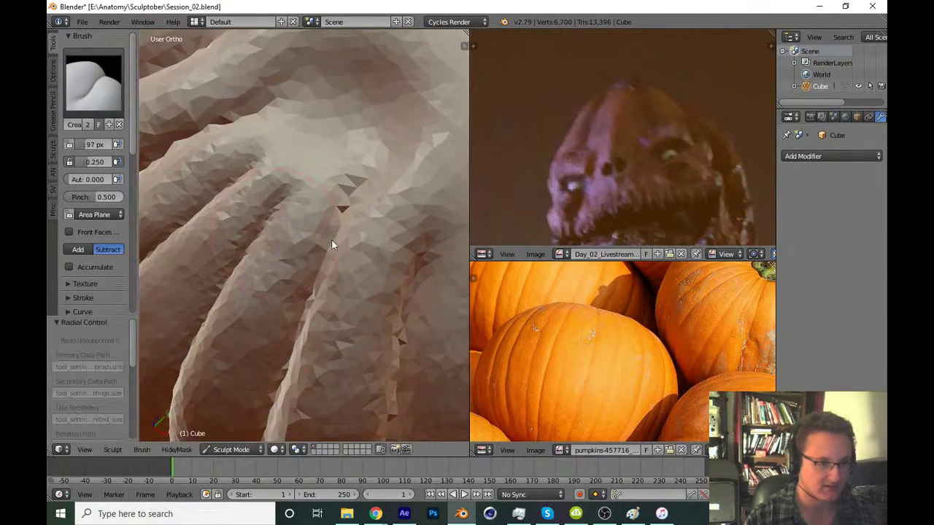
Shrink the Crease brush to 97 px and carve two grooves deeper
{"action": "middle_click_drag", "start_coordinate": [317, 283], "coordinate": [360, 167]}
{"action": "key", "text": "f"}
{"action": "left_click", "coordinate": [361, 168]}
{"action": "left_click_drag", "start_coordinate": [360, 167], "coordinate": [350, 375]}
{"action": "mouse_move", "coordinate": [350, 375]}
{"action": "middle_mouse_down"}
{"action": "mouse_move", "coordinate": [330, 341]}
{"action": "mouse_move", "coordinate": [323, 296]}
{"action": "mouse_move", "coordinate": [344, 119]}
{"action": "middle_mouse_up"}
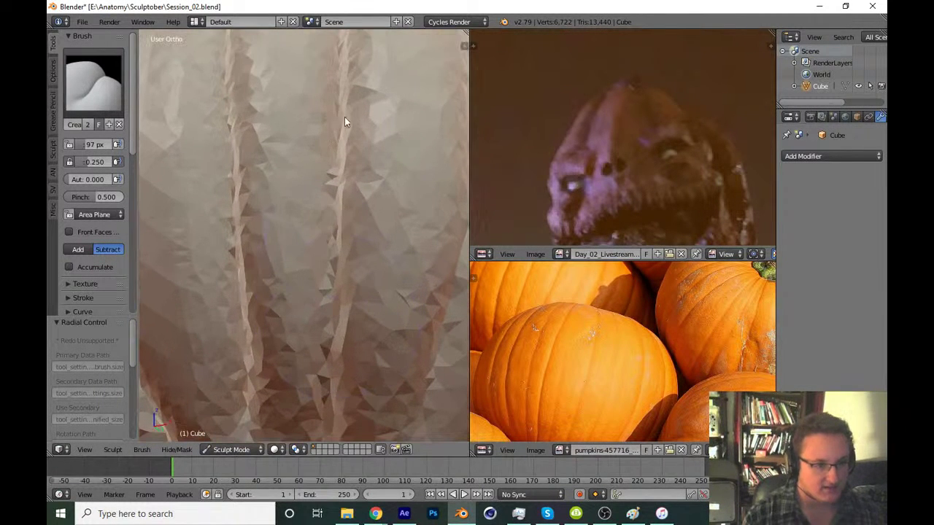
{"action": "left_click_drag", "start_coordinate": [343, 119], "coordinate": [328, 323]}
{"action": "scroll", "coordinate": [314, 320], "scroll_direction": "down", "scroll_amount": 5}
{"action": "scroll", "coordinate": [313, 319], "scroll_direction": "up", "scroll_amount": 5}
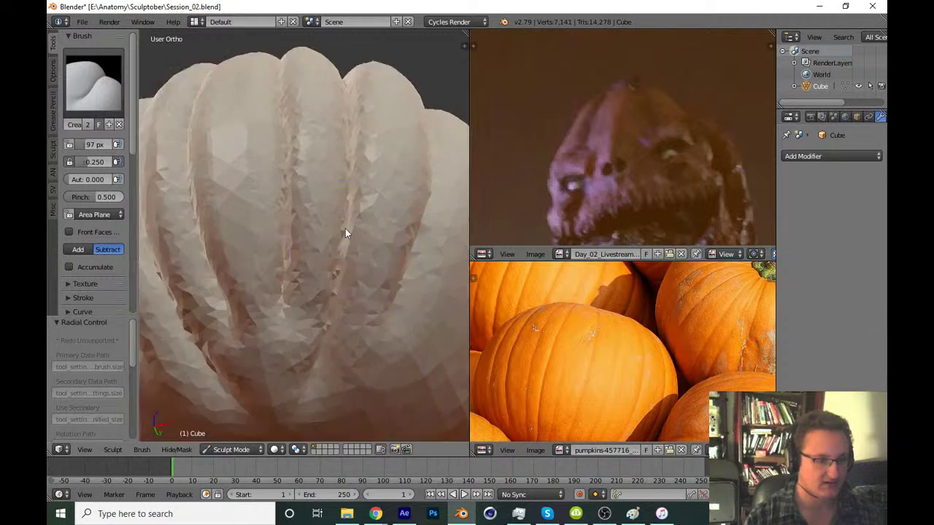
{"action": "middle_click_drag", "start_coordinate": [345, 228], "coordinate": [352, 313]}
{"action": "scroll", "coordinate": [351, 313], "scroll_direction": "down", "scroll_amount": 5}
{"action": "mouse_move", "coordinate": [349, 279]}
{"action": "middle_mouse_down"}
{"action": "mouse_move", "coordinate": [347, 338]}
{"action": "mouse_move", "coordinate": [332, 375]}
{"action": "mouse_move", "coordinate": [277, 296]}
{"action": "middle_mouse_up"}
{"action": "scroll", "coordinate": [277, 296], "scroll_direction": "up", "scroll_amount": 5}
Reshape the grooves near the top and carve new creases at and left of centre
{"action": "mouse_move", "coordinate": [361, 165]}
{"action": "left_mouse_down"}
{"action": "mouse_move", "coordinate": [332, 266]}
{"action": "mouse_move", "coordinate": [315, 260]}
{"action": "mouse_move", "coordinate": [364, 147]}
{"action": "mouse_move", "coordinate": [308, 269]}
{"action": "left_mouse_up"}
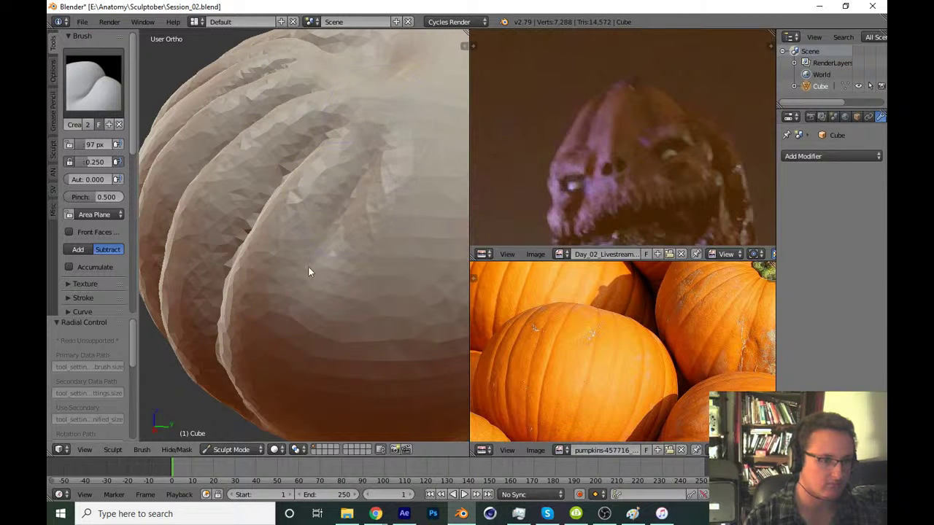
{"action": "mouse_move", "coordinate": [309, 269]}
{"action": "middle_mouse_down"}
{"action": "mouse_move", "coordinate": [337, 234]}
{"action": "mouse_move", "coordinate": [330, 290]}
{"action": "middle_mouse_up"}
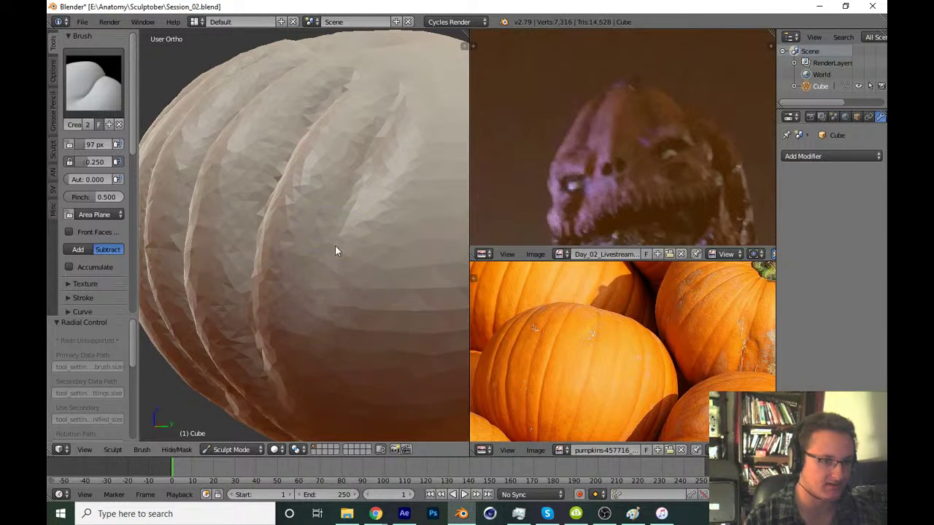
{"action": "left_click_drag", "start_coordinate": [335, 245], "coordinate": [358, 131]}
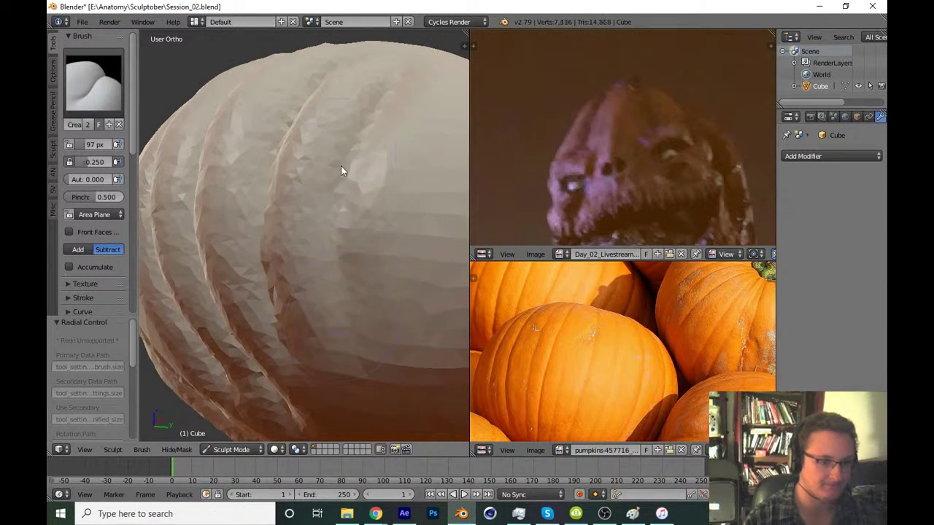
{"action": "middle_click_drag", "start_coordinate": [672, 309], "coordinate": [574, 347]}
{"action": "left_click_drag", "start_coordinate": [423, 313], "coordinate": [378, 267]}
{"action": "mouse_move", "coordinate": [379, 266]}
{"action": "middle_mouse_down"}
{"action": "mouse_move", "coordinate": [371, 342]}
{"action": "mouse_move", "coordinate": [402, 317]}
{"action": "middle_mouse_up"}
{"action": "scroll", "coordinate": [312, 313], "scroll_direction": "up", "scroll_amount": 2}
{"action": "scroll", "coordinate": [358, 227], "scroll_direction": "up", "scroll_amount": 3}
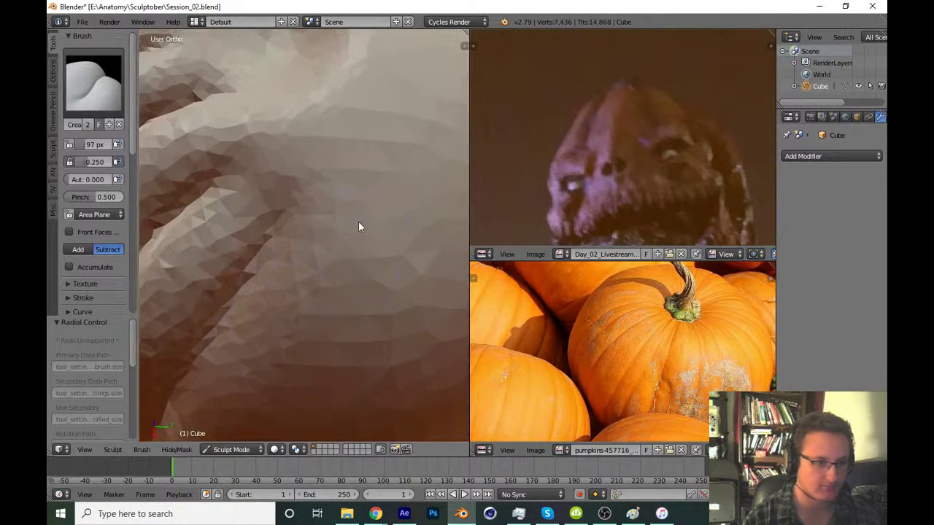
{"action": "mouse_move", "coordinate": [358, 226]}
{"action": "left_mouse_down"}
{"action": "mouse_move", "coordinate": [324, 365]}
{"action": "mouse_move", "coordinate": [365, 215]}
{"action": "mouse_move", "coordinate": [346, 317]}
{"action": "mouse_move", "coordinate": [343, 271]}
{"action": "left_mouse_up"}
{"action": "middle_click_drag", "start_coordinate": [344, 271], "coordinate": [373, 225]}
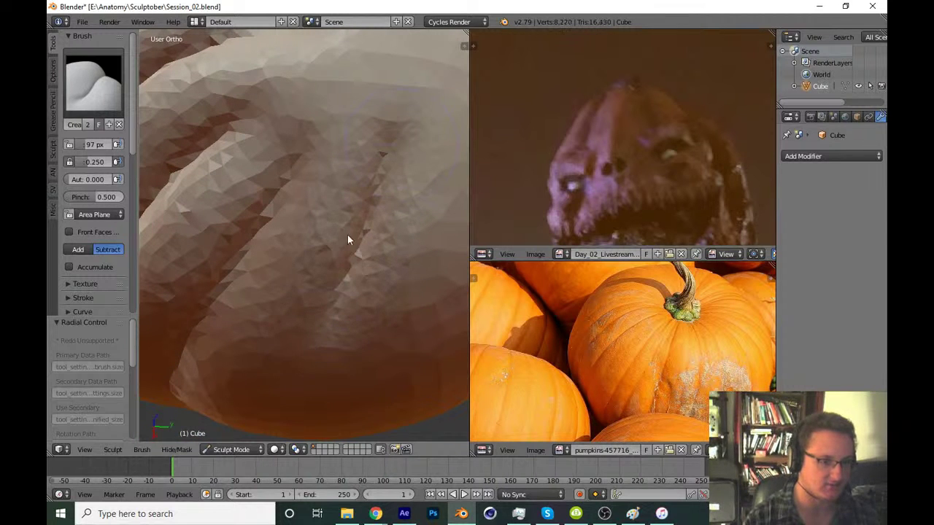
{"action": "mouse_move", "coordinate": [333, 86]}
{"action": "left_mouse_down"}
{"action": "mouse_move", "coordinate": [324, 136]}
{"action": "mouse_move", "coordinate": [354, 156]}
{"action": "left_mouse_up"}
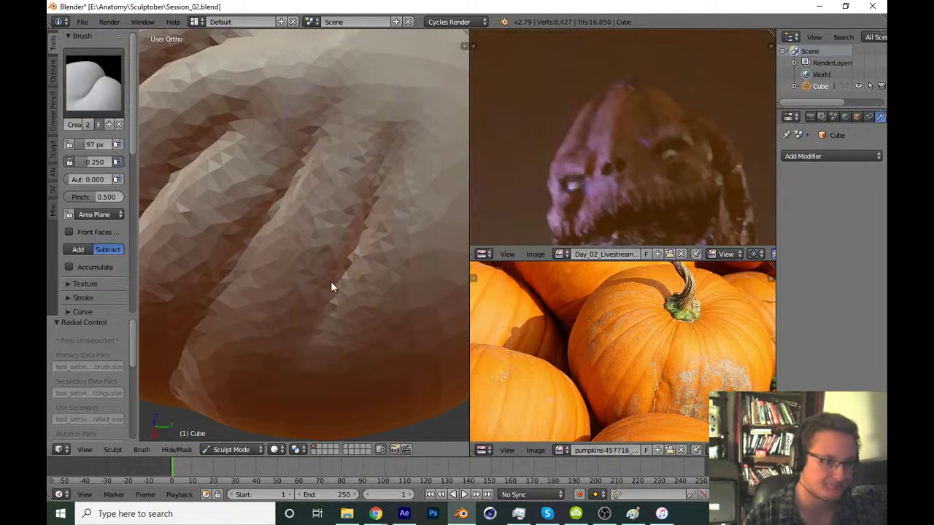
Deepen the dark creases running down the pumpkin's surface and add new ones
{"action": "middle_click_drag", "start_coordinate": [331, 287], "coordinate": [344, 236]}
{"action": "left_click_drag", "start_coordinate": [344, 236], "coordinate": [360, 167]}
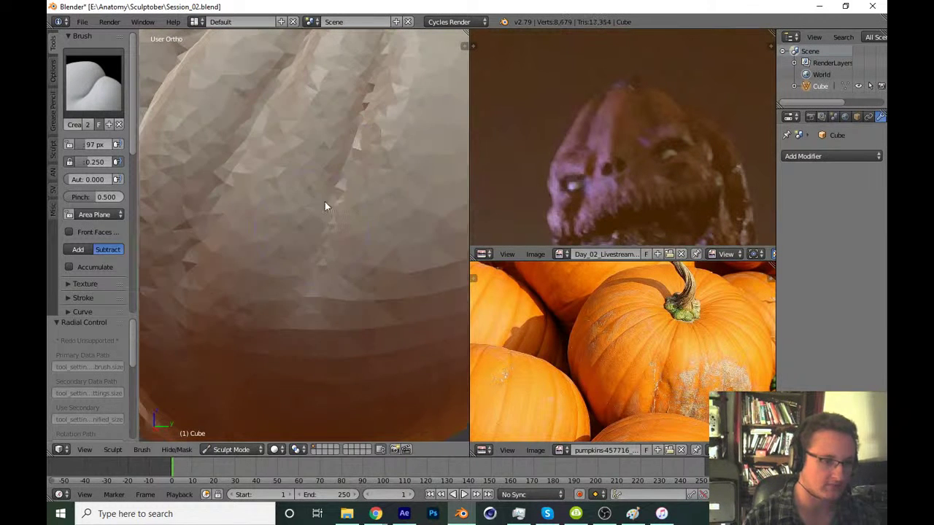
{"action": "mouse_move", "coordinate": [307, 313]}
{"action": "left_mouse_down"}
{"action": "mouse_move", "coordinate": [323, 226]}
{"action": "mouse_move", "coordinate": [334, 226]}
{"action": "mouse_move", "coordinate": [315, 256]}
{"action": "mouse_move", "coordinate": [299, 322]}
{"action": "left_mouse_up"}
{"action": "middle_click_drag", "start_coordinate": [299, 323], "coordinate": [291, 248]}
{"action": "left_click_drag", "start_coordinate": [291, 247], "coordinate": [280, 350]}
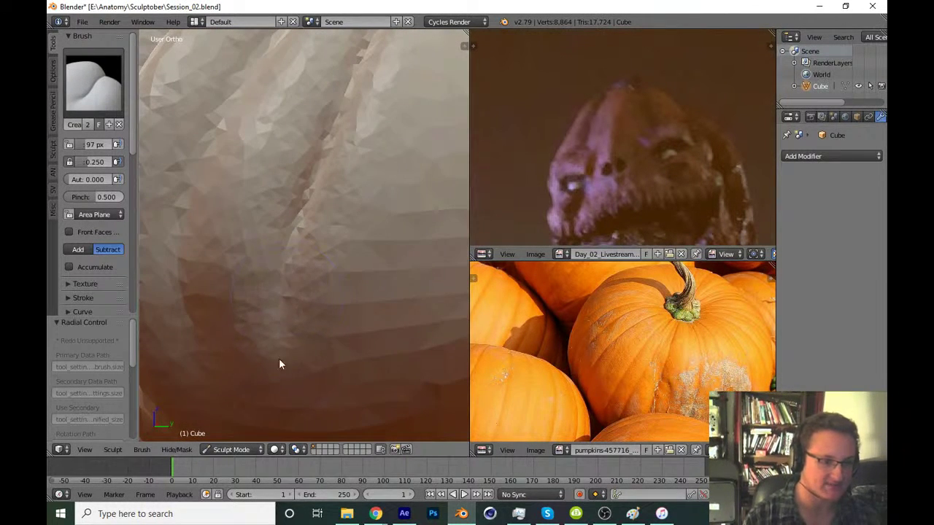
{"action": "mouse_move", "coordinate": [284, 340]}
{"action": "middle_mouse_down"}
{"action": "mouse_move", "coordinate": [313, 176]}
{"action": "mouse_move", "coordinate": [276, 287]}
{"action": "middle_mouse_up"}
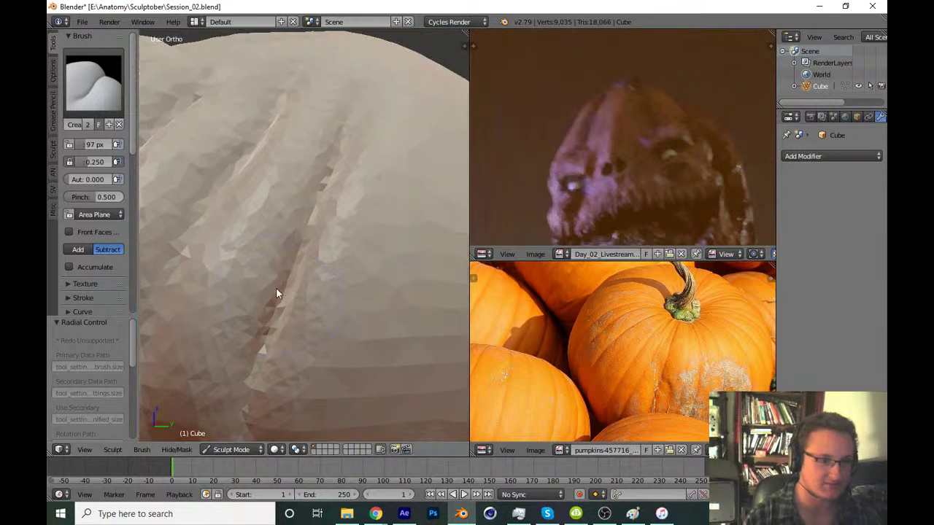
{"action": "left_click_drag", "start_coordinate": [275, 287], "coordinate": [304, 256]}
{"action": "middle_click_drag", "start_coordinate": [304, 253], "coordinate": [290, 312]}
{"action": "scroll", "coordinate": [290, 312], "scroll_direction": "up", "scroll_amount": 2}
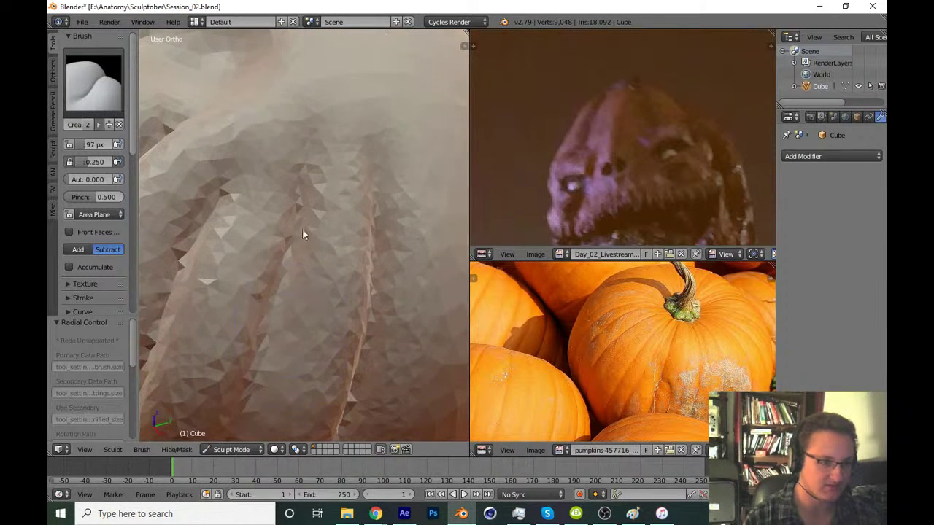
{"action": "mouse_move", "coordinate": [276, 333]}
{"action": "left_mouse_down"}
{"action": "mouse_move", "coordinate": [291, 251]}
{"action": "mouse_move", "coordinate": [281, 273]}
{"action": "left_mouse_up"}
Carve more grooves between the ribs, deepening them along the rib edges
{"action": "middle_click_drag", "start_coordinate": [281, 273], "coordinate": [310, 199]}
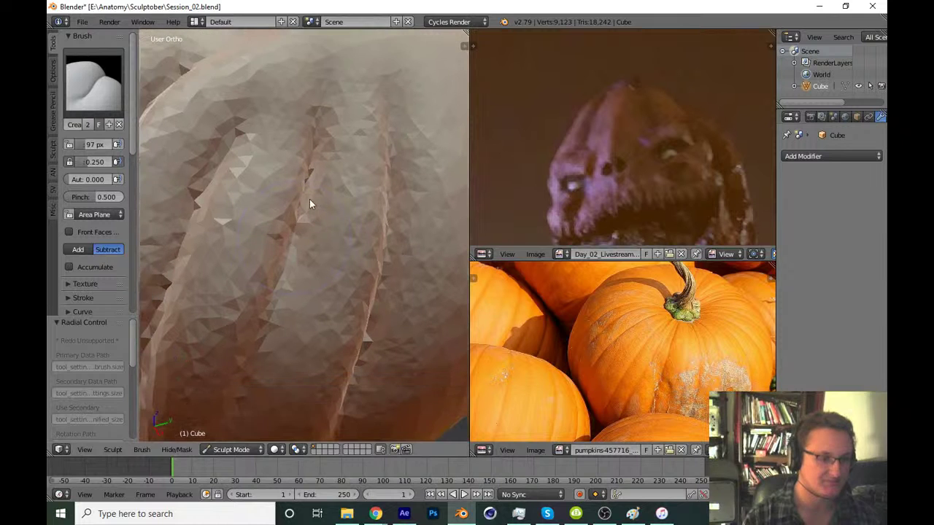
{"action": "left_click_drag", "start_coordinate": [309, 199], "coordinate": [275, 320]}
{"action": "middle_click_drag", "start_coordinate": [276, 320], "coordinate": [273, 245]}
{"action": "mouse_move", "coordinate": [273, 245]}
{"action": "left_mouse_down"}
{"action": "mouse_move", "coordinate": [271, 229]}
{"action": "mouse_move", "coordinate": [264, 272]}
{"action": "left_mouse_up"}
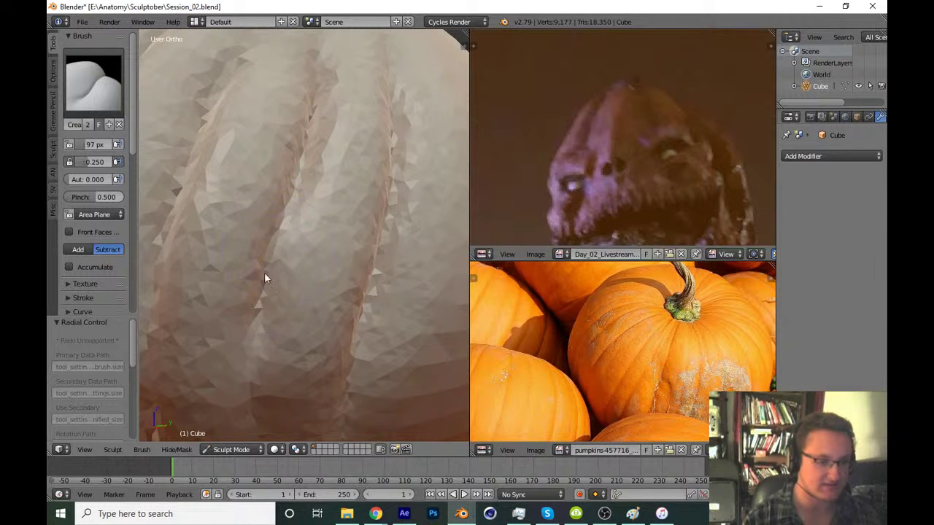
{"action": "middle_click_drag", "start_coordinate": [264, 273], "coordinate": [257, 279]}
{"action": "left_click_drag", "start_coordinate": [257, 283], "coordinate": [268, 237]}
{"action": "left_click_drag", "start_coordinate": [273, 340], "coordinate": [283, 396]}
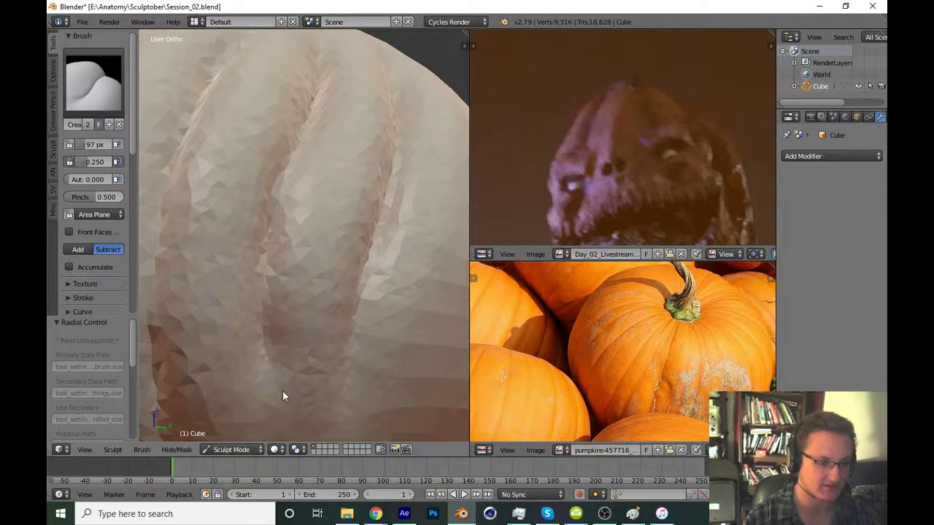
{"action": "middle_click_drag", "start_coordinate": [284, 396], "coordinate": [252, 357]}
{"action": "left_click_drag", "start_coordinate": [241, 310], "coordinate": [281, 216]}
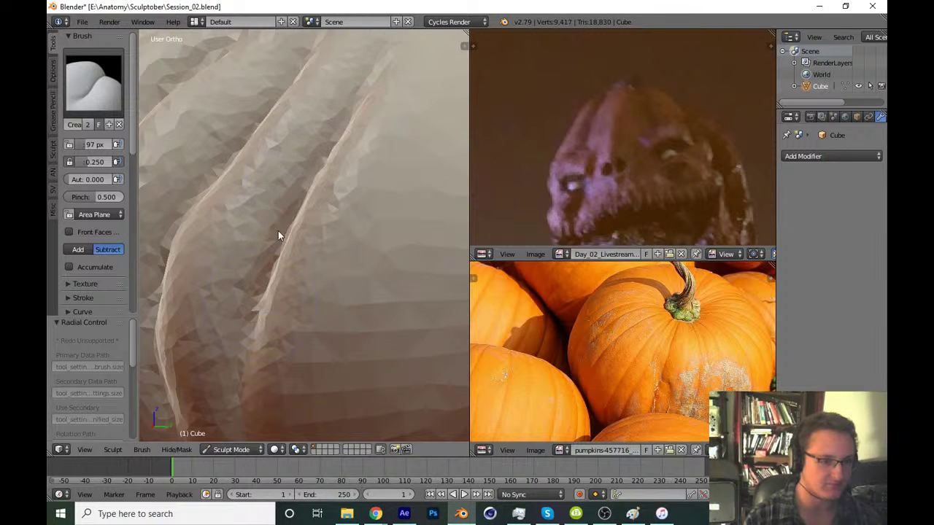
Switch to the Grab brush in side view (Numpad 3) and enlarge its radius
{"action": "key", "text": "g"}
{"action": "key", "text": "KP_3"}
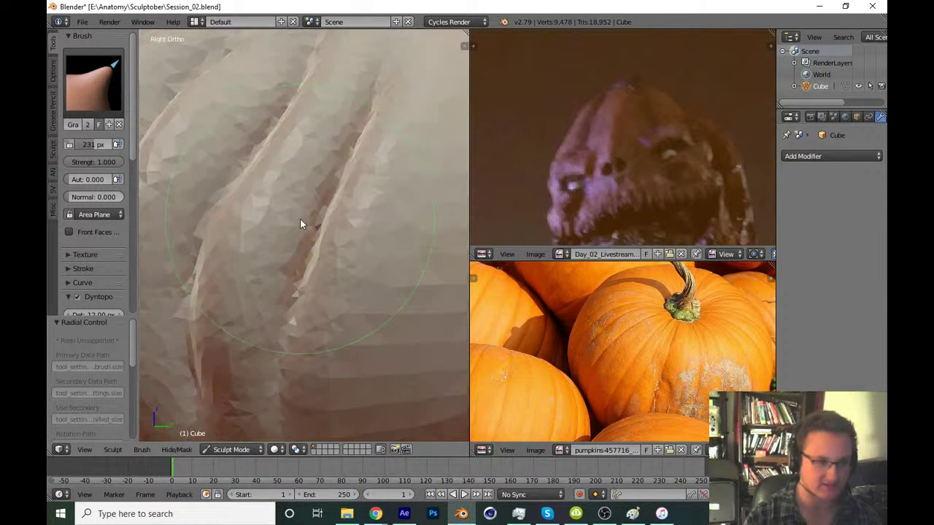
{"action": "scroll", "coordinate": [316, 306], "scroll_direction": "down", "scroll_amount": 2}
{"action": "key", "text": "f"}
{"action": "left_click", "coordinate": [339, 247]}
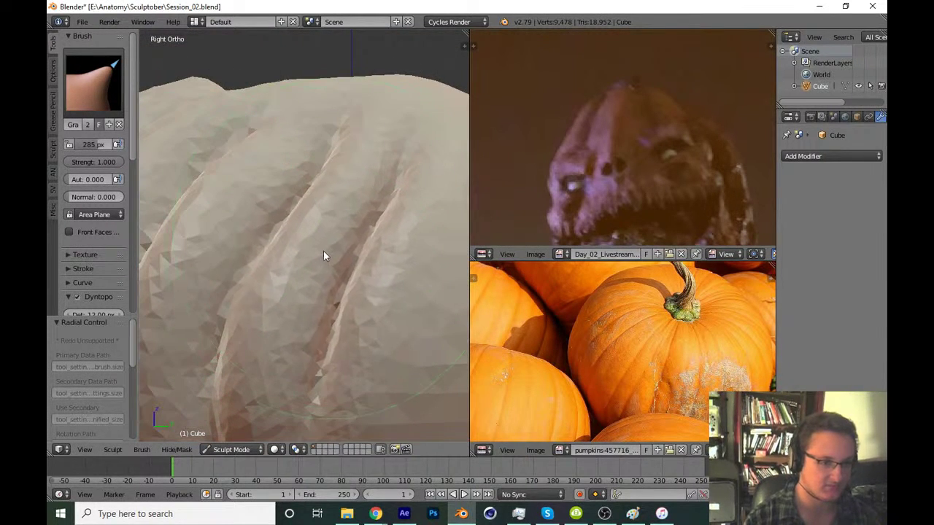
{"action": "scroll", "coordinate": [319, 285], "scroll_direction": "down", "scroll_amount": 3}
{"action": "scroll", "coordinate": [334, 286], "scroll_direction": "down", "scroll_amount": 2}
{"action": "scroll", "coordinate": [333, 308], "scroll_direction": "up", "scroll_amount": 6}
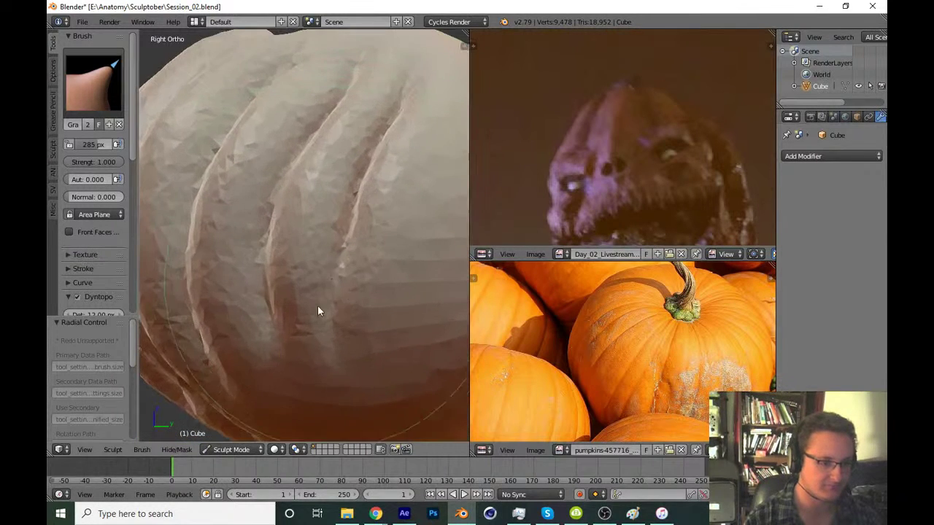
{"action": "middle_click_drag", "start_coordinate": [304, 349], "coordinate": [326, 256]}
Return to the Crease brush at 82 px and crease between ribs, the left fold and centre
{"action": "key", "text": "shift+c"}
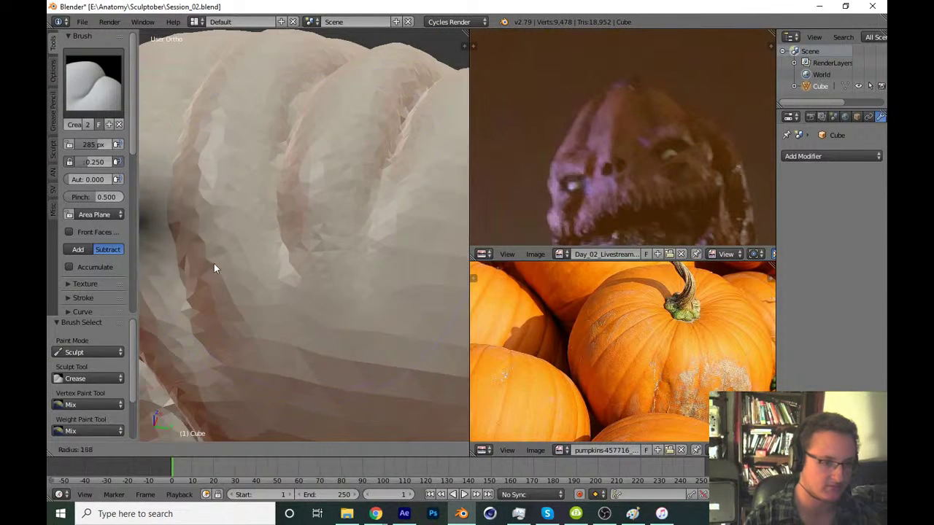
{"action": "mouse_move", "coordinate": [213, 263]}
{"action": "middle_mouse_down"}
{"action": "mouse_move", "coordinate": [280, 277]}
{"action": "mouse_move", "coordinate": [279, 251]}
{"action": "middle_mouse_up"}
{"action": "key", "text": "f"}
{"action": "left_click", "coordinate": [267, 306]}
{"action": "left_click_drag", "start_coordinate": [280, 250], "coordinate": [296, 359]}
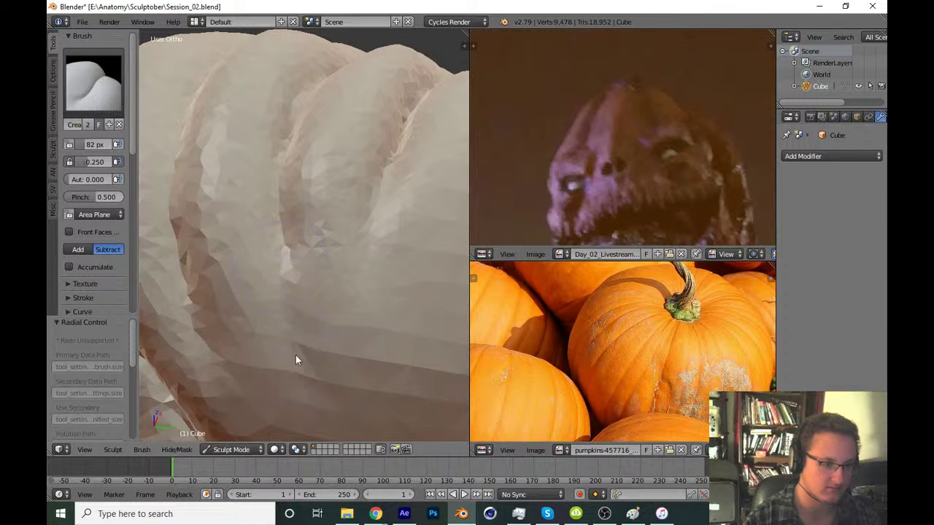
{"action": "left_click_drag", "start_coordinate": [280, 238], "coordinate": [283, 259]}
{"action": "left_click_drag", "start_coordinate": [282, 183], "coordinate": [284, 287]}
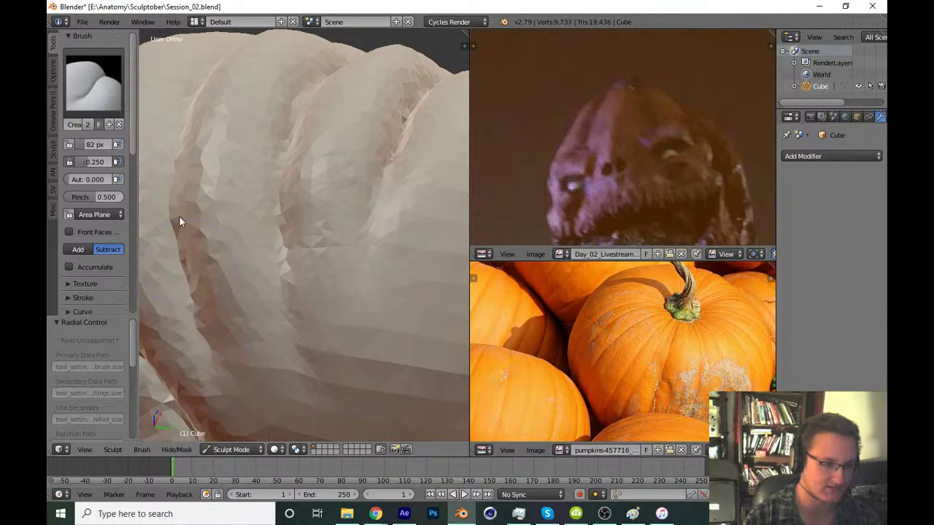
{"action": "left_click_drag", "start_coordinate": [180, 217], "coordinate": [204, 345]}
{"action": "left_click_drag", "start_coordinate": [275, 282], "coordinate": [289, 200]}
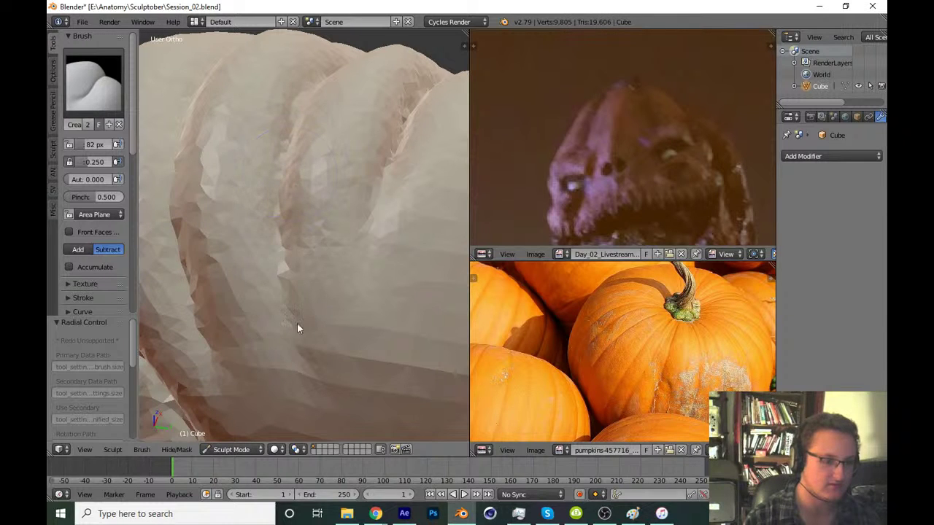
{"action": "left_click_drag", "start_coordinate": [298, 149], "coordinate": [282, 336]}
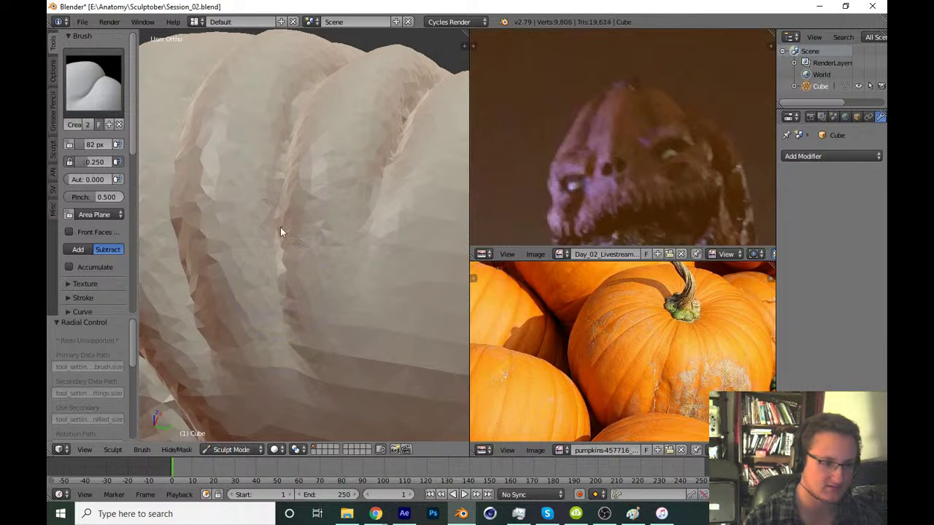
Deepen the creases between ribs with the ribs turned to run vertically
{"action": "scroll", "coordinate": [280, 232], "scroll_direction": "up", "scroll_amount": 2}
{"action": "middle_click_drag", "start_coordinate": [294, 226], "coordinate": [313, 285]}
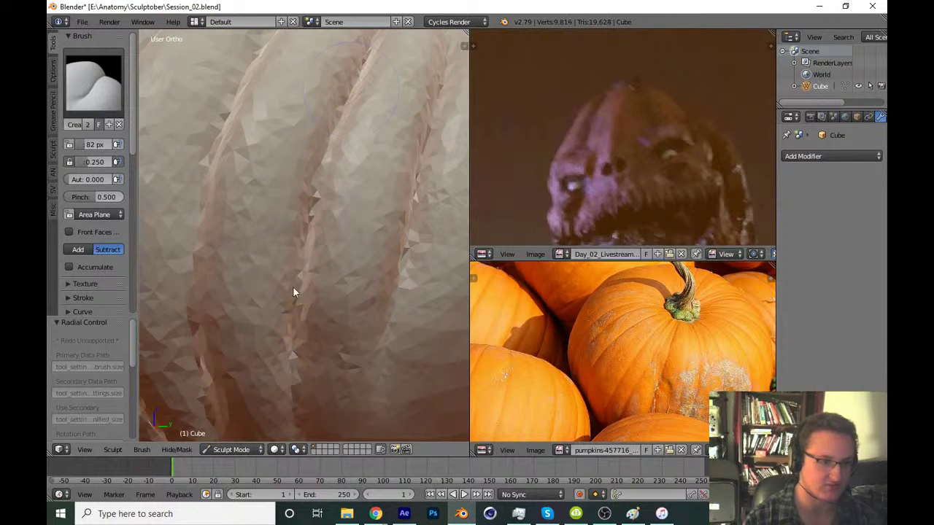
{"action": "left_click_drag", "start_coordinate": [294, 292], "coordinate": [285, 326]}
{"action": "middle_click_drag", "start_coordinate": [285, 325], "coordinate": [296, 302]}
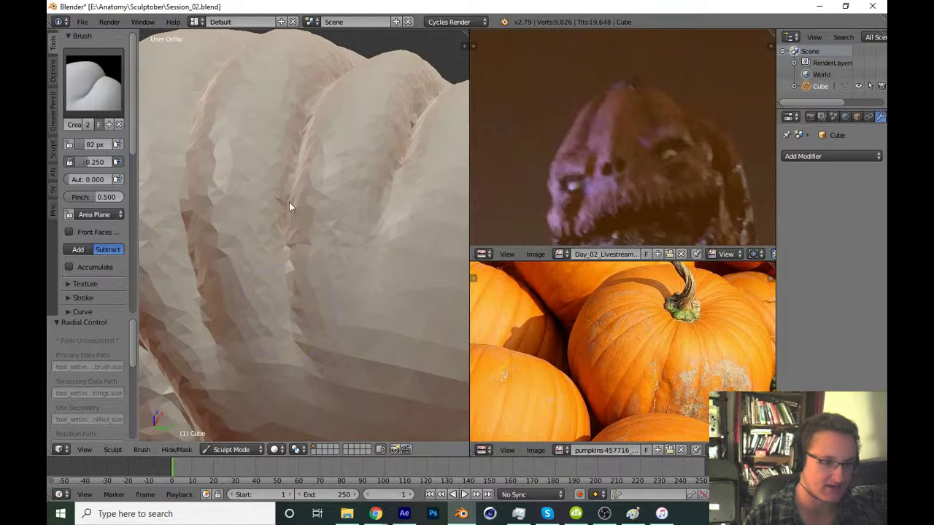
{"action": "left_click_drag", "start_coordinate": [289, 203], "coordinate": [293, 323]}
{"action": "left_click_drag", "start_coordinate": [300, 245], "coordinate": [300, 219]}
{"action": "scroll", "coordinate": [314, 227], "scroll_direction": "down", "scroll_amount": 3}
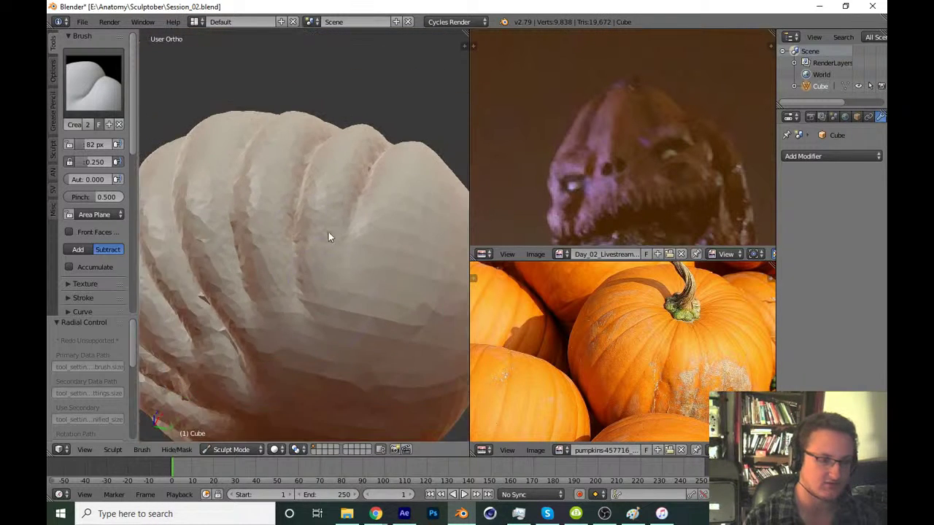
{"action": "mouse_move", "coordinate": [328, 232]}
{"action": "middle_mouse_down"}
{"action": "mouse_move", "coordinate": [389, 215]}
{"action": "mouse_move", "coordinate": [349, 331]}
{"action": "middle_mouse_up"}
{"action": "scroll", "coordinate": [389, 215], "scroll_direction": "down", "scroll_amount": 2}
{"action": "scroll", "coordinate": [349, 335], "scroll_direction": "up", "scroll_amount": 4}
Carve more grooves and short crease strokes between the ribs from several angles
{"action": "mouse_move", "coordinate": [358, 251]}
{"action": "middle_mouse_down"}
{"action": "mouse_move", "coordinate": [272, 282]}
{"action": "mouse_move", "coordinate": [375, 185]}
{"action": "mouse_move", "coordinate": [372, 203]}
{"action": "middle_mouse_up"}
{"action": "mouse_move", "coordinate": [346, 247]}
{"action": "middle_mouse_down"}
{"action": "mouse_move", "coordinate": [335, 183]}
{"action": "mouse_move", "coordinate": [335, 228]}
{"action": "middle_mouse_up"}
{"action": "mouse_move", "coordinate": [337, 341]}
{"action": "middle_mouse_down"}
{"action": "mouse_move", "coordinate": [321, 313]}
{"action": "mouse_move", "coordinate": [351, 340]}
{"action": "middle_mouse_up"}
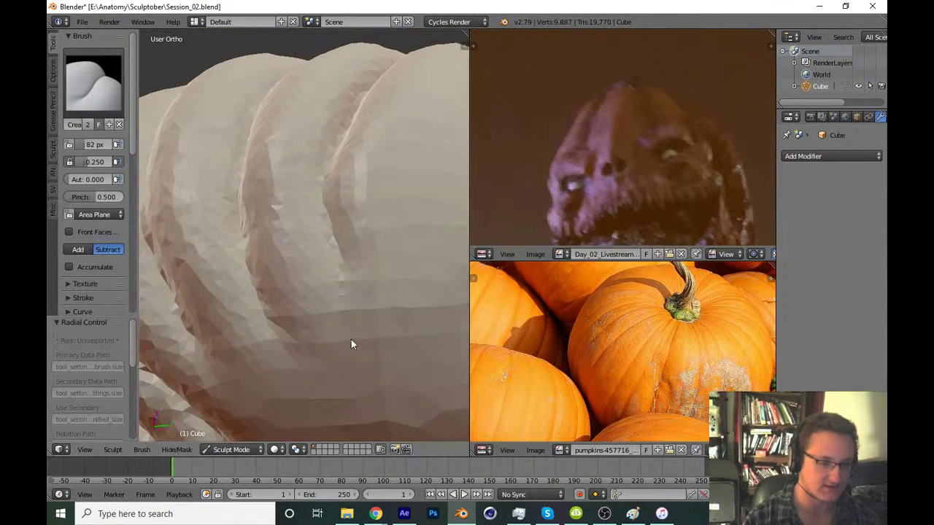
{"action": "left_click_drag", "start_coordinate": [356, 328], "coordinate": [317, 240]}
{"action": "middle_click_drag", "start_coordinate": [316, 240], "coordinate": [355, 355]}
{"action": "left_click_drag", "start_coordinate": [354, 354], "coordinate": [325, 223]}
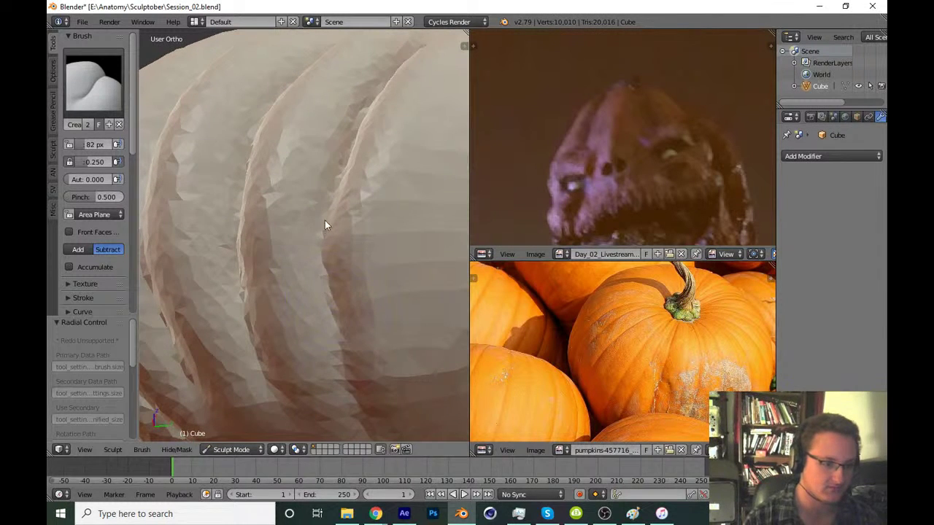
{"action": "middle_click_drag", "start_coordinate": [363, 104], "coordinate": [329, 203]}
{"action": "left_click_drag", "start_coordinate": [329, 203], "coordinate": [387, 71]}
{"action": "middle_click_drag", "start_coordinate": [387, 70], "coordinate": [346, 204]}
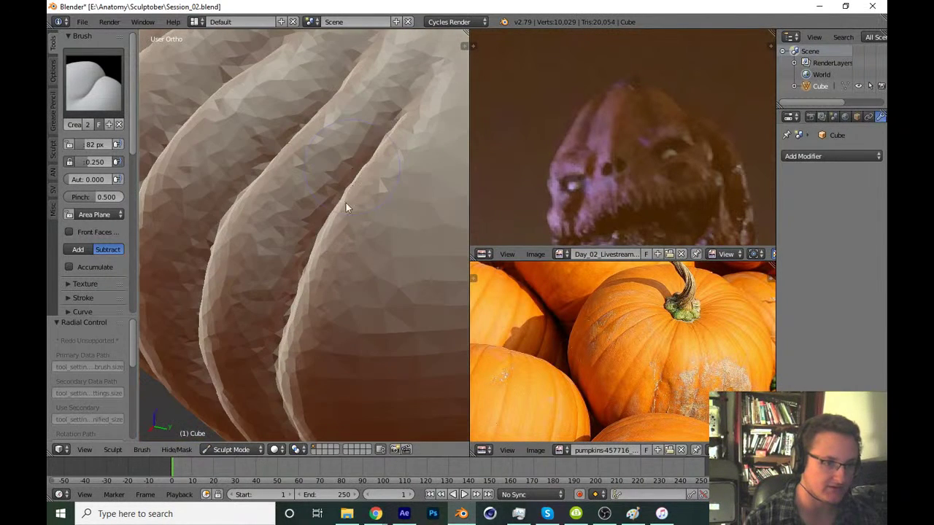
{"action": "mouse_move", "coordinate": [381, 140]}
{"action": "middle_mouse_down"}
{"action": "mouse_move", "coordinate": [340, 251]}
{"action": "mouse_move", "coordinate": [294, 278]}
{"action": "mouse_move", "coordinate": [317, 228]}
{"action": "middle_mouse_up"}
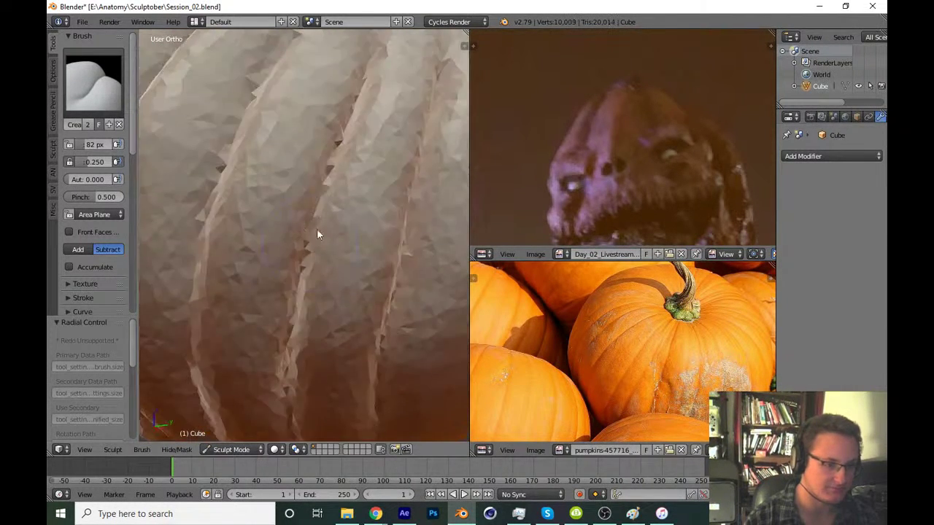
Refine the rib grooves with further crease strokes, then view the whole pumpkin
{"action": "left_click_drag", "start_coordinate": [317, 228], "coordinate": [290, 311]}
{"action": "middle_click_drag", "start_coordinate": [290, 312], "coordinate": [310, 267]}
{"action": "middle_click_drag", "start_coordinate": [313, 402], "coordinate": [298, 261]}
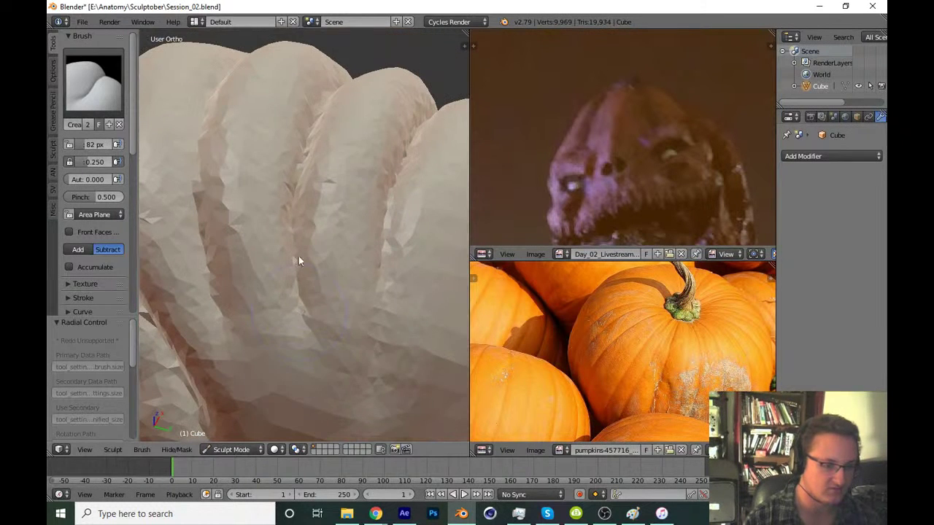
{"action": "mouse_move", "coordinate": [299, 261]}
{"action": "left_mouse_down"}
{"action": "mouse_move", "coordinate": [330, 394]}
{"action": "mouse_move", "coordinate": [322, 376]}
{"action": "left_mouse_up"}
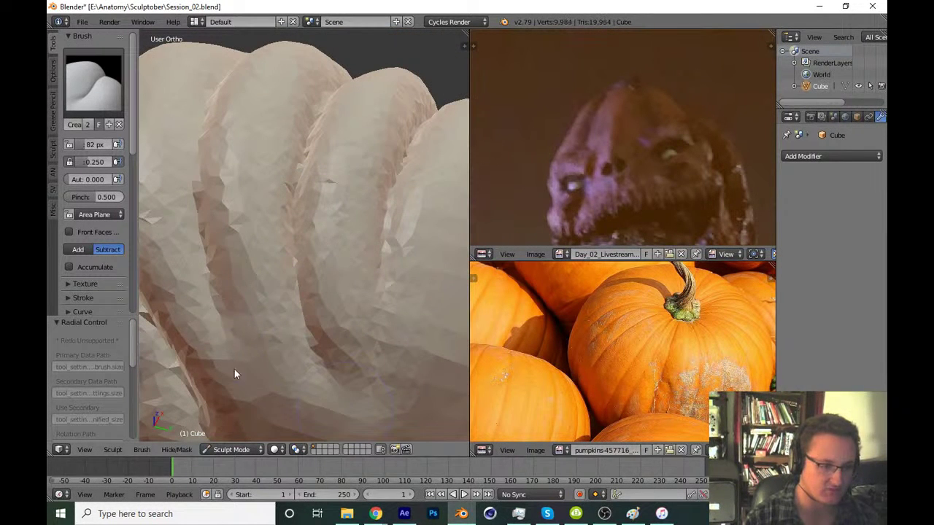
{"action": "left_click_drag", "start_coordinate": [234, 369], "coordinate": [235, 339]}
{"action": "left_click_drag", "start_coordinate": [318, 334], "coordinate": [304, 161]}
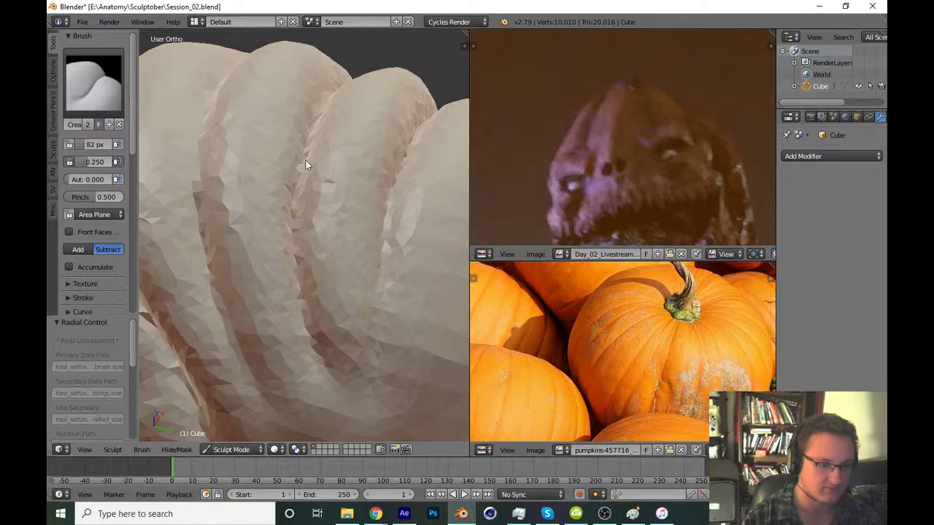
{"action": "middle_click_drag", "start_coordinate": [333, 340], "coordinate": [327, 359]}
{"action": "scroll", "coordinate": [327, 357], "scroll_direction": "down", "scroll_amount": 5}
{"action": "mouse_move", "coordinate": [328, 308]}
{"action": "middle_mouse_down"}
{"action": "mouse_move", "coordinate": [344, 386]}
{"action": "mouse_move", "coordinate": [280, 355]}
{"action": "mouse_move", "coordinate": [314, 346]}
{"action": "middle_mouse_up"}
Check the pumpkin in front and side views, then move in close on its underside
{"action": "key", "text": "KP_1"}
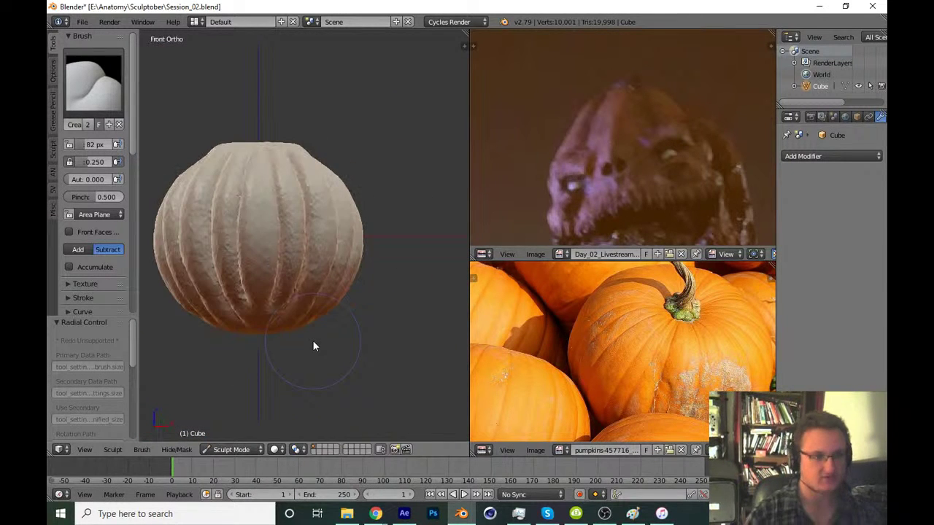
{"action": "key", "text": "KP_8"}
{"action": "key", "text": "KP_3"}
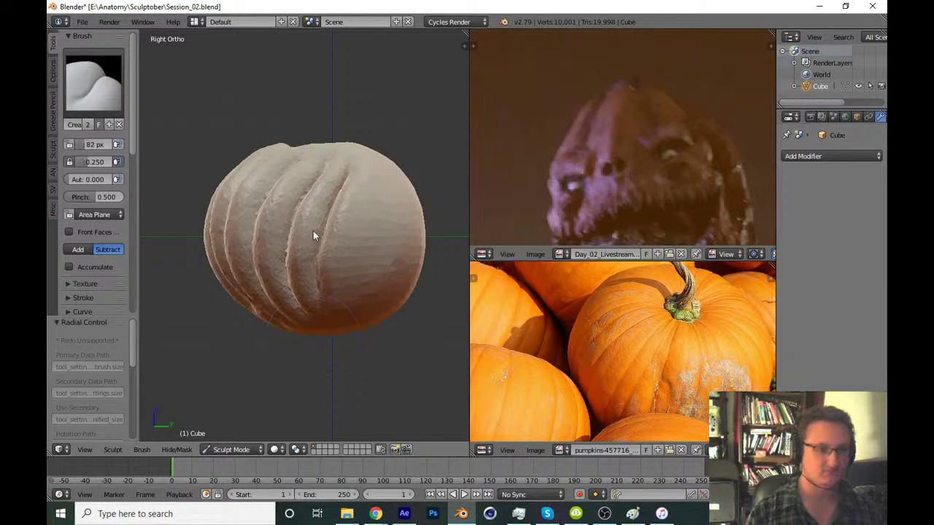
{"action": "mouse_move", "coordinate": [305, 269]}
{"action": "middle_mouse_down"}
{"action": "mouse_move", "coordinate": [360, 274]}
{"action": "mouse_move", "coordinate": [241, 307]}
{"action": "middle_mouse_up"}
{"action": "scroll", "coordinate": [348, 246], "scroll_direction": "up", "scroll_amount": 3}
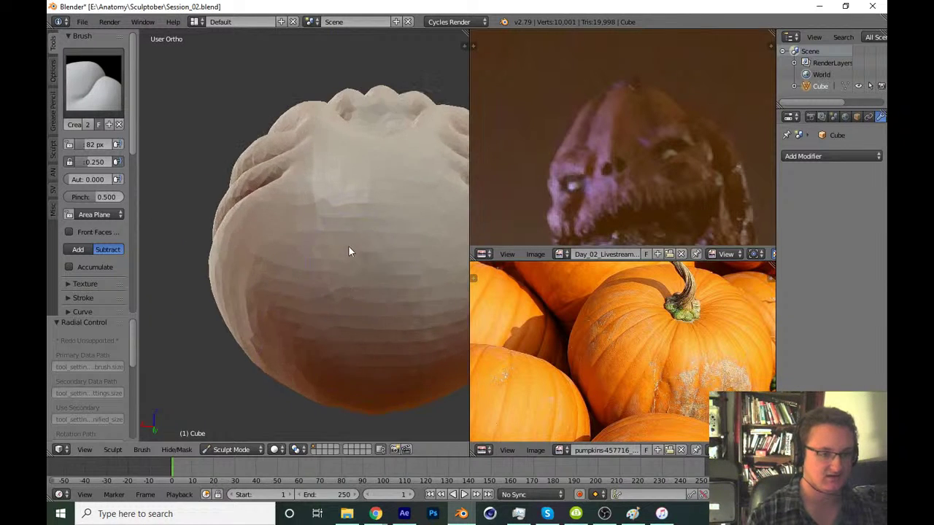
{"action": "mouse_move", "coordinate": [349, 247]}
{"action": "middle_mouse_down"}
{"action": "mouse_move", "coordinate": [360, 313]}
{"action": "mouse_move", "coordinate": [348, 267]}
{"action": "middle_mouse_up"}
{"action": "scroll", "coordinate": [347, 261], "scroll_direction": "up", "scroll_amount": 3}
{"action": "middle_click_drag", "start_coordinate": [355, 229], "coordinate": [375, 204]}
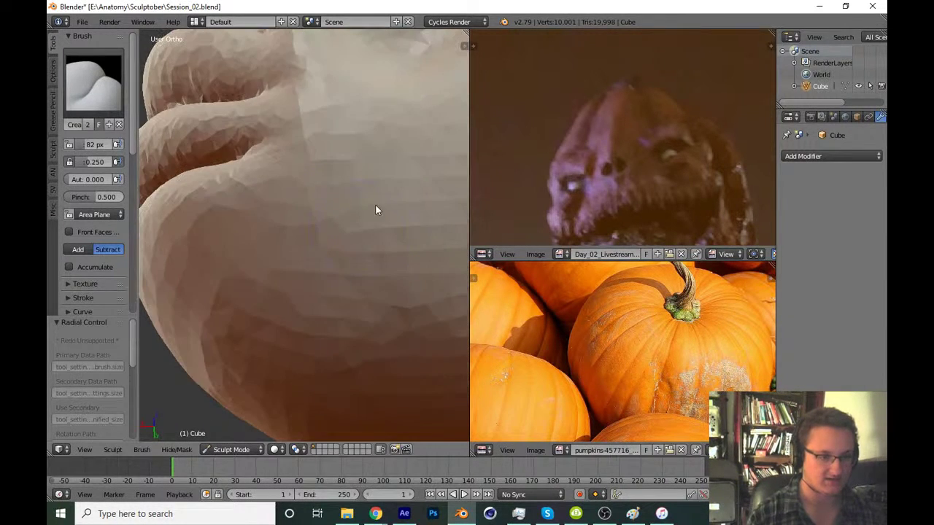
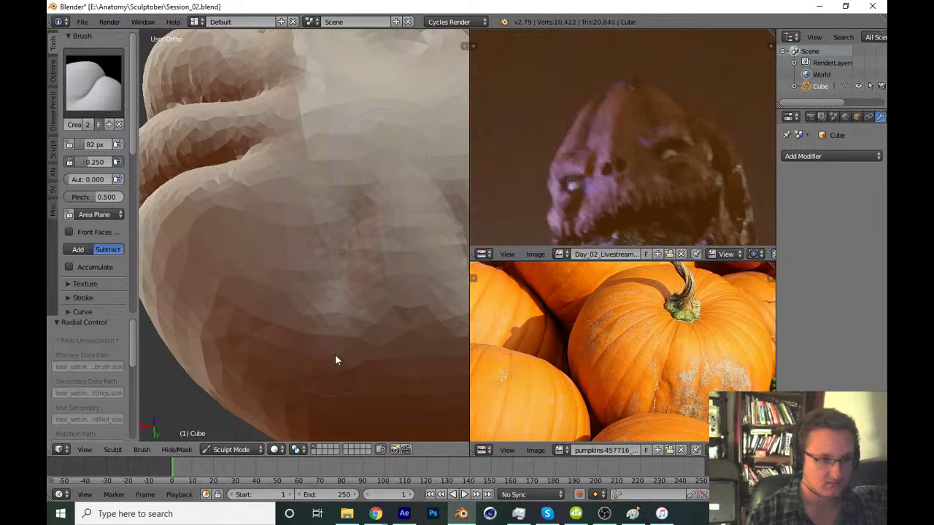
Carve crease strokes along the seams between the pumpkin's lobes with the Crease brush
{"action": "middle_click_drag", "start_coordinate": [335, 354], "coordinate": [364, 241]}
{"action": "left_click_drag", "start_coordinate": [365, 241], "coordinate": [356, 185]}
{"action": "left_click_drag", "start_coordinate": [367, 132], "coordinate": [365, 209]}
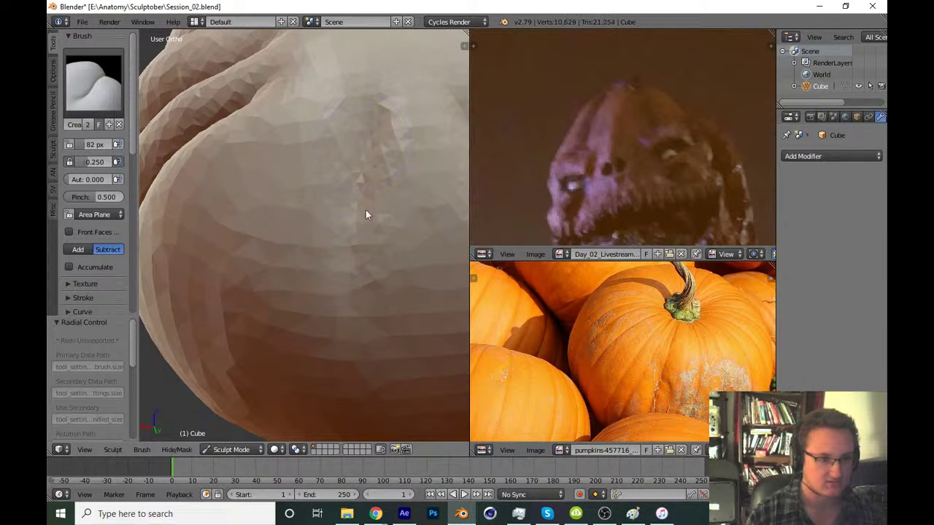
{"action": "left_click_drag", "start_coordinate": [356, 165], "coordinate": [347, 224]}
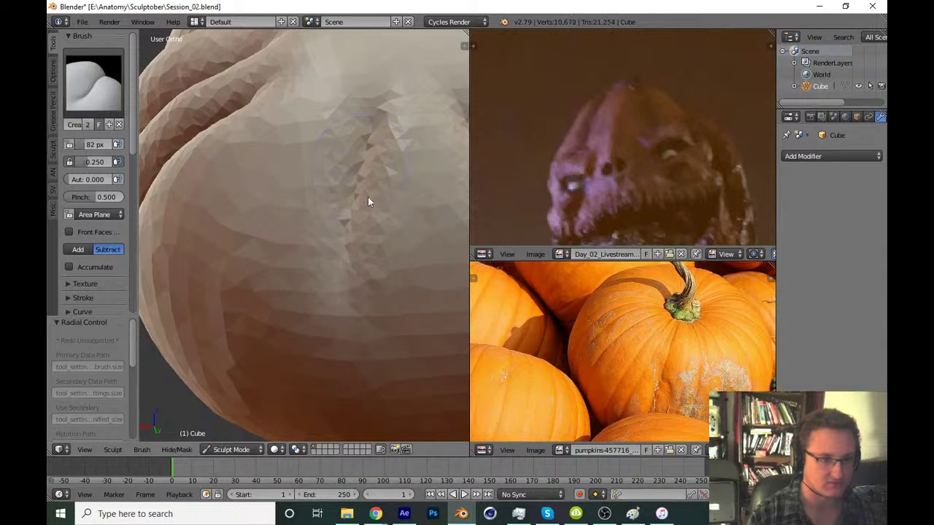
{"action": "middle_click_drag", "start_coordinate": [367, 202], "coordinate": [371, 207]}
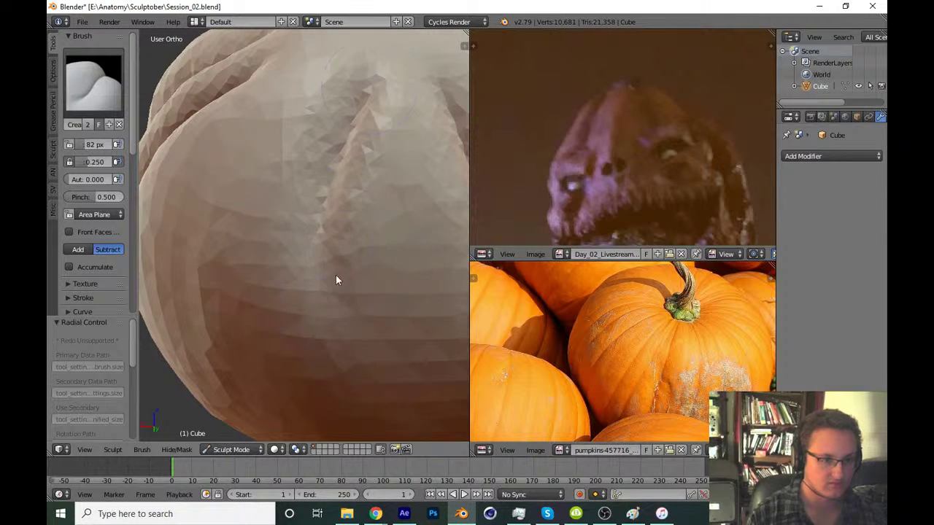
{"action": "left_click_drag", "start_coordinate": [377, 98], "coordinate": [317, 323]}
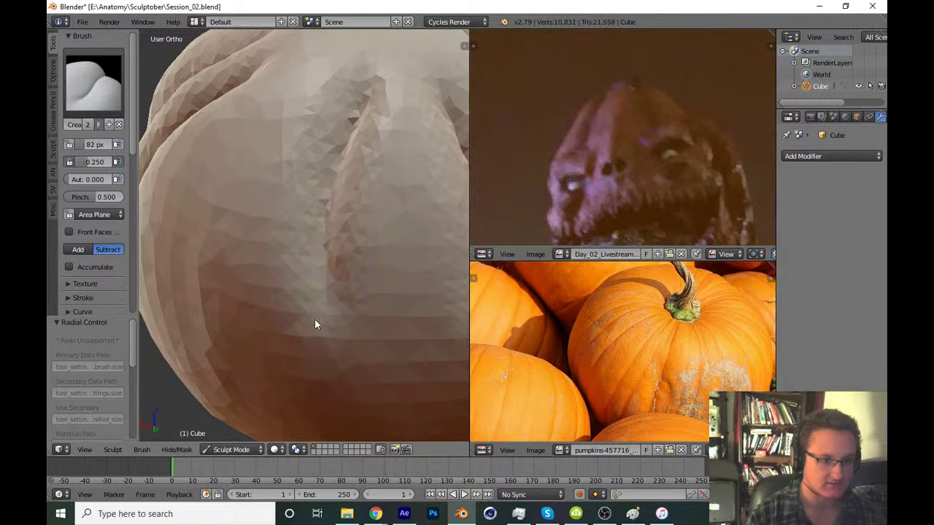
{"action": "middle_click_drag", "start_coordinate": [316, 323], "coordinate": [337, 185]}
{"action": "left_click_drag", "start_coordinate": [337, 178], "coordinate": [329, 230]}
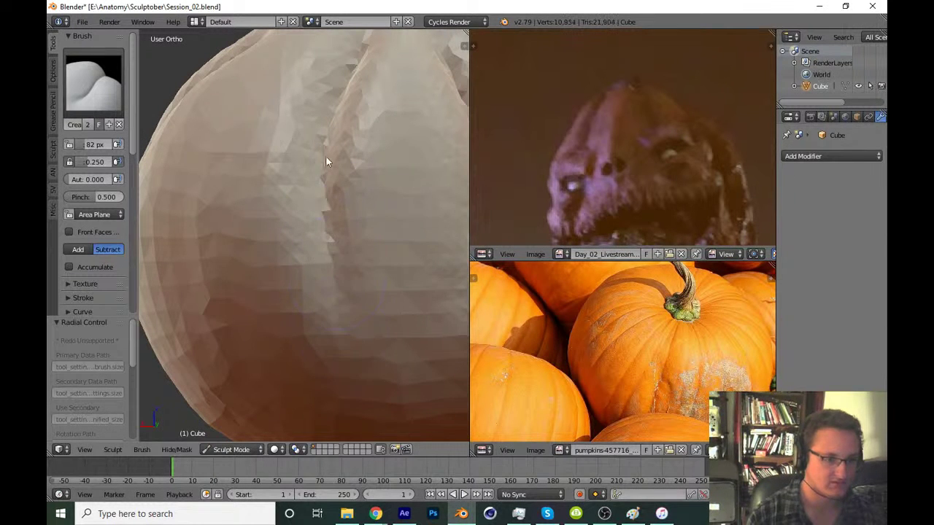
{"action": "left_click_drag", "start_coordinate": [326, 158], "coordinate": [331, 278]}
Run long strokes down the crease to deepen its lower part, then inspect the top bulge
{"action": "left_click_drag", "start_coordinate": [359, 62], "coordinate": [348, 337]}
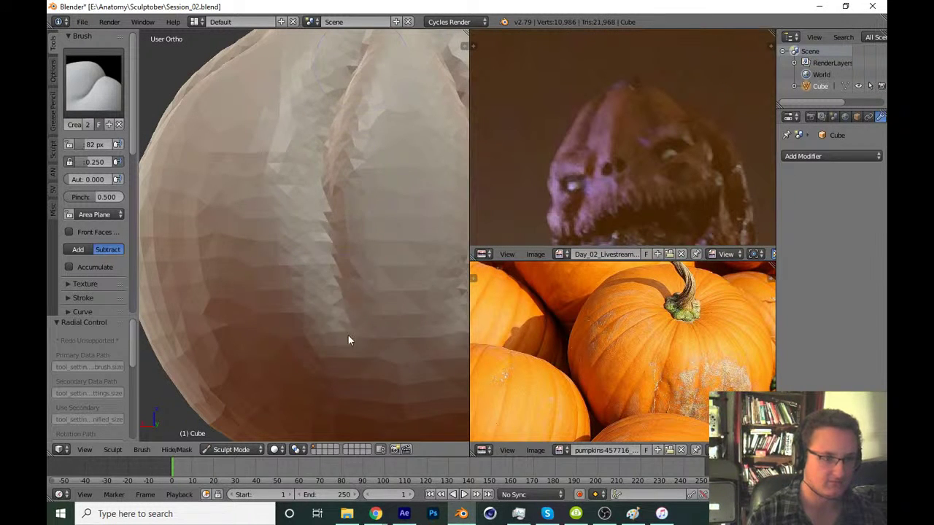
{"action": "mouse_move", "coordinate": [348, 337]}
{"action": "middle_mouse_down"}
{"action": "mouse_move", "coordinate": [330, 290]}
{"action": "mouse_move", "coordinate": [350, 331]}
{"action": "middle_mouse_up"}
{"action": "left_click_drag", "start_coordinate": [350, 331], "coordinate": [348, 291]}
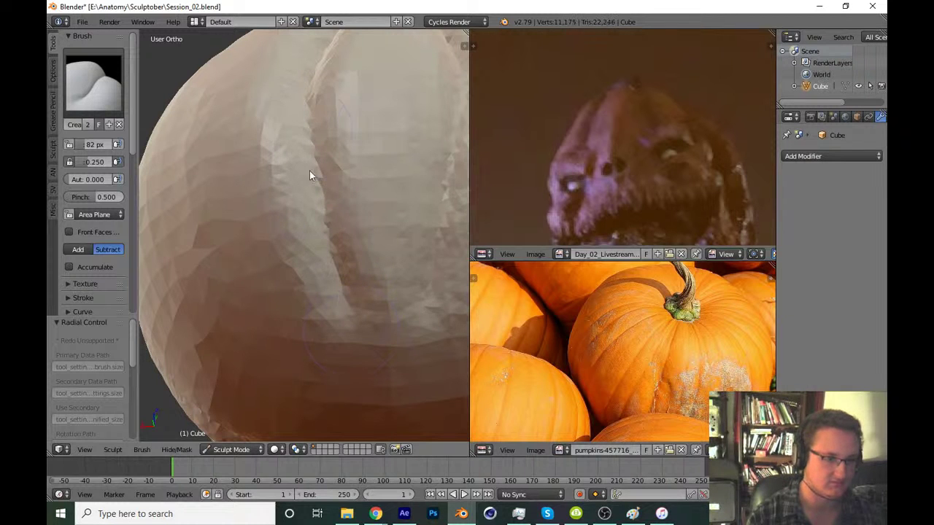
{"action": "left_click_drag", "start_coordinate": [311, 175], "coordinate": [353, 379]}
{"action": "middle_click_drag", "start_coordinate": [324, 265], "coordinate": [333, 344]}
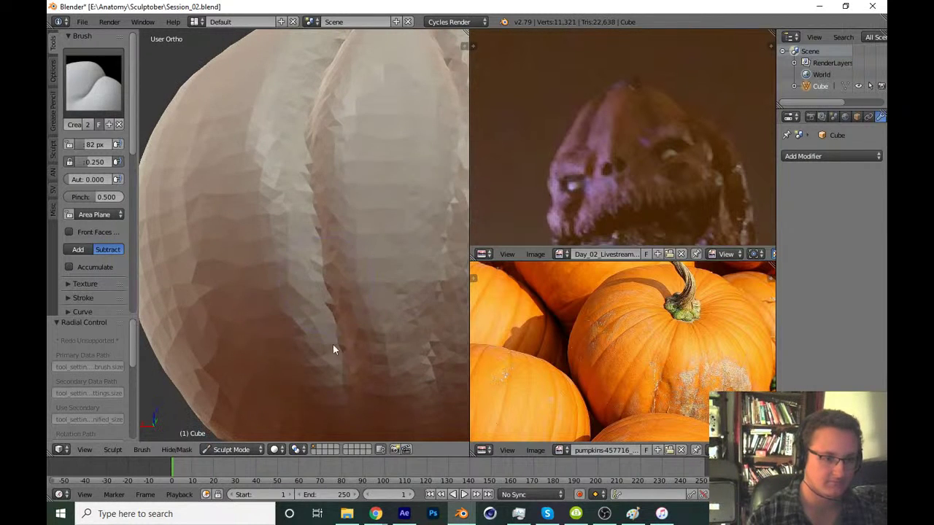
{"action": "middle_click_drag", "start_coordinate": [298, 160], "coordinate": [324, 226]}
{"action": "left_click_drag", "start_coordinate": [343, 86], "coordinate": [355, 79]}
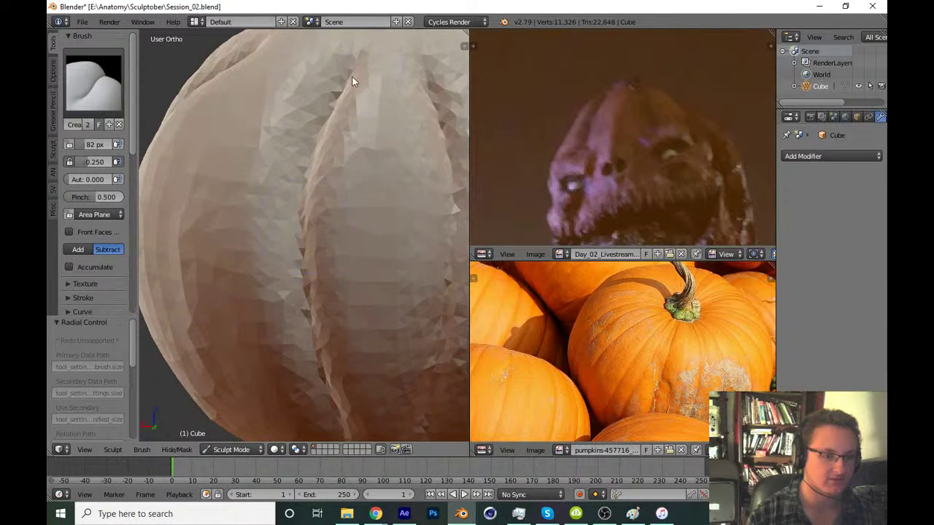
{"action": "mouse_move", "coordinate": [354, 80]}
{"action": "middle_mouse_down"}
{"action": "mouse_move", "coordinate": [356, 140]}
{"action": "mouse_move", "coordinate": [330, 259]}
{"action": "middle_mouse_up"}
Save the pumpkin file, overwriting the existing one
{"action": "scroll", "coordinate": [338, 292], "scroll_direction": "down", "scroll_amount": 6}
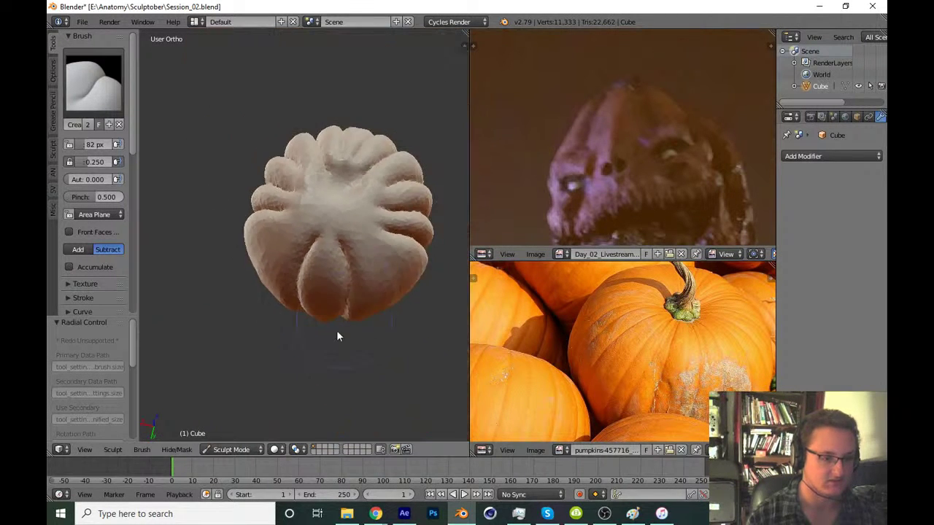
{"action": "middle_click_drag", "start_coordinate": [336, 330], "coordinate": [373, 179]}
{"action": "scroll", "coordinate": [374, 258], "scroll_direction": "down", "scroll_amount": 2}
{"action": "key", "text": "ctrl+s"}
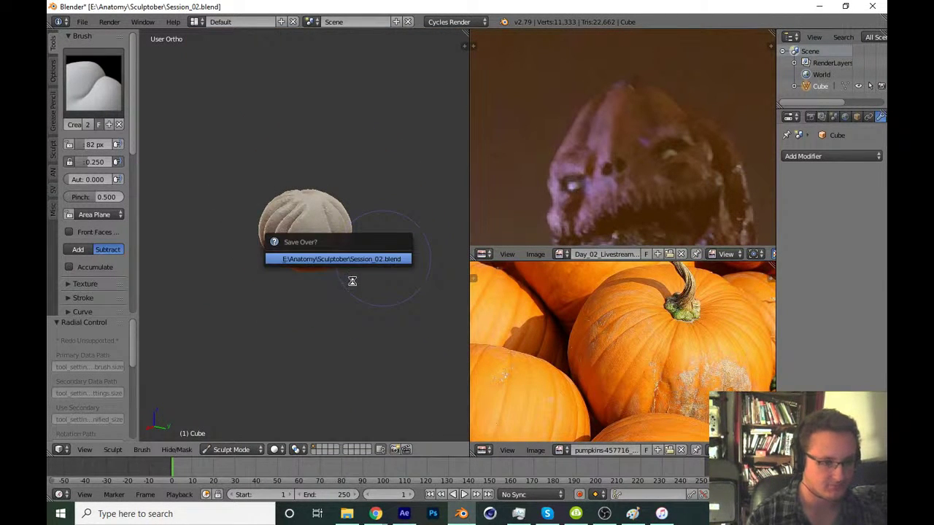
{"action": "key", "text": "Return"}
Resize the Crease brush to 89 px and carve a crease on the close-up surface
{"action": "scroll", "coordinate": [365, 240], "scroll_direction": "up", "scroll_amount": 2}
{"action": "scroll", "coordinate": [350, 248], "scroll_direction": "up", "scroll_amount": 3}
{"action": "mouse_move", "coordinate": [334, 255]}
{"action": "middle_mouse_down"}
{"action": "mouse_move", "coordinate": [375, 286]}
{"action": "mouse_move", "coordinate": [299, 389]}
{"action": "mouse_move", "coordinate": [324, 351]}
{"action": "mouse_move", "coordinate": [306, 315]}
{"action": "mouse_move", "coordinate": [332, 265]}
{"action": "middle_mouse_up"}
{"action": "scroll", "coordinate": [375, 286], "scroll_direction": "down", "scroll_amount": 2}
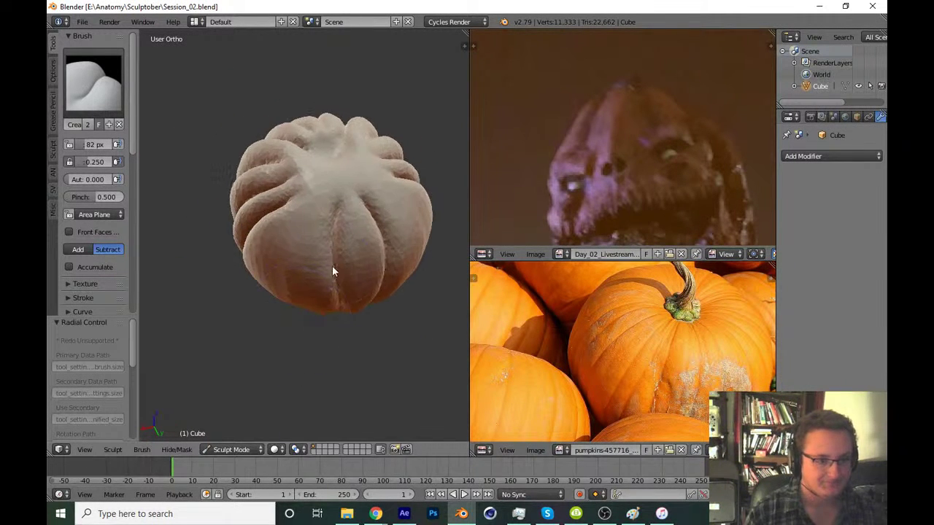
{"action": "scroll", "coordinate": [343, 233], "scroll_direction": "up", "scroll_amount": 5}
{"action": "scroll", "coordinate": [365, 198], "scroll_direction": "up", "scroll_amount": 2}
{"action": "mouse_move", "coordinate": [371, 199]}
{"action": "left_mouse_down"}
{"action": "mouse_move", "coordinate": [346, 271]}
{"action": "mouse_move", "coordinate": [361, 140]}
{"action": "mouse_move", "coordinate": [342, 204]}
{"action": "mouse_move", "coordinate": [354, 192]}
{"action": "mouse_move", "coordinate": [344, 235]}
{"action": "mouse_move", "coordinate": [342, 193]}
{"action": "left_mouse_up"}
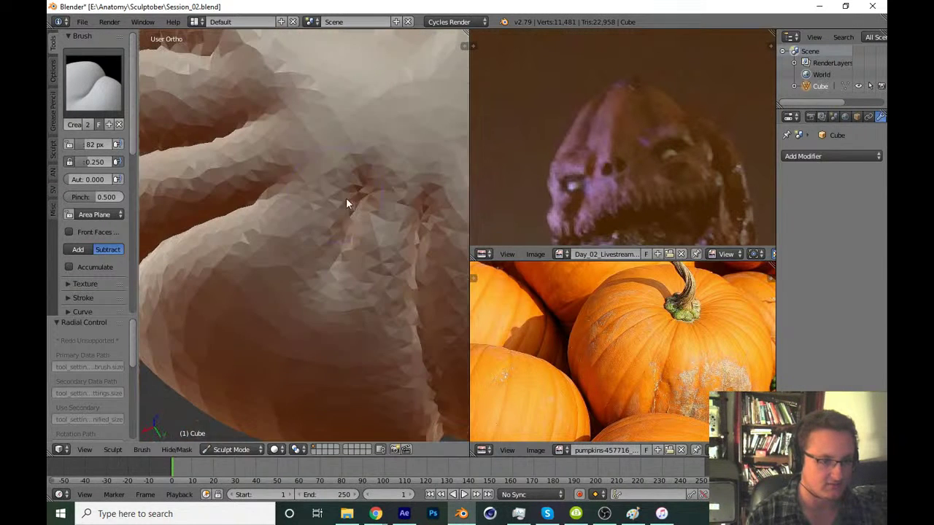
{"action": "key", "text": "f"}
{"action": "left_click", "coordinate": [366, 193]}
{"action": "key", "text": "f"}
{"action": "left_click", "coordinate": [337, 276]}
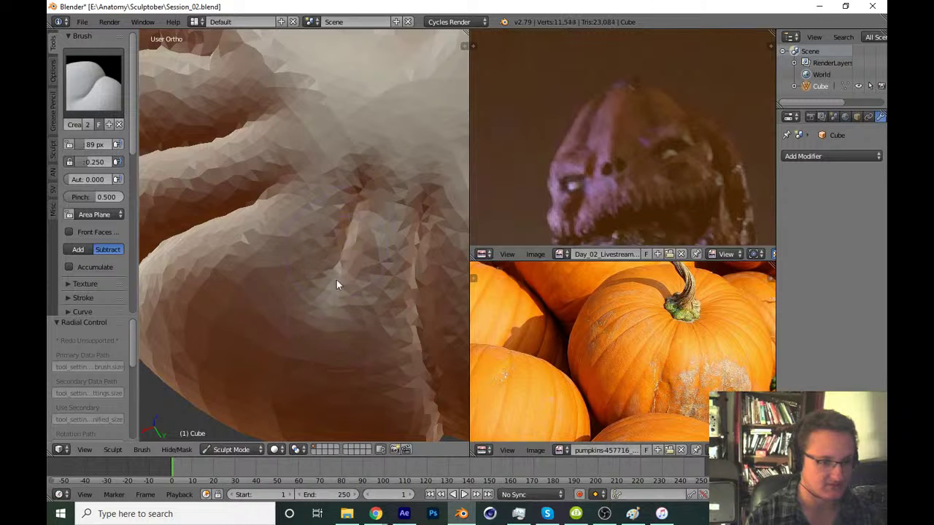
{"action": "middle_click_drag", "start_coordinate": [337, 279], "coordinate": [360, 143]}
Carve and deepen the central crease down the middle of the form
{"action": "mouse_move", "coordinate": [360, 143]}
{"action": "left_mouse_down"}
{"action": "mouse_move", "coordinate": [340, 259]}
{"action": "mouse_move", "coordinate": [361, 122]}
{"action": "mouse_move", "coordinate": [351, 202]}
{"action": "mouse_move", "coordinate": [363, 129]}
{"action": "mouse_move", "coordinate": [366, 237]}
{"action": "mouse_move", "coordinate": [361, 164]}
{"action": "left_mouse_up"}
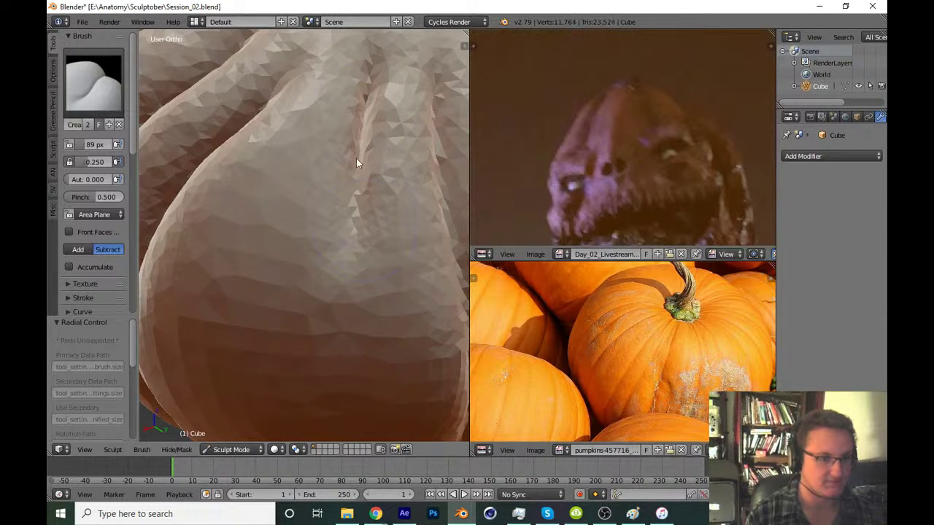
{"action": "middle_click_drag", "start_coordinate": [356, 158], "coordinate": [378, 172]}
{"action": "middle_click_drag", "start_coordinate": [371, 140], "coordinate": [361, 190]}
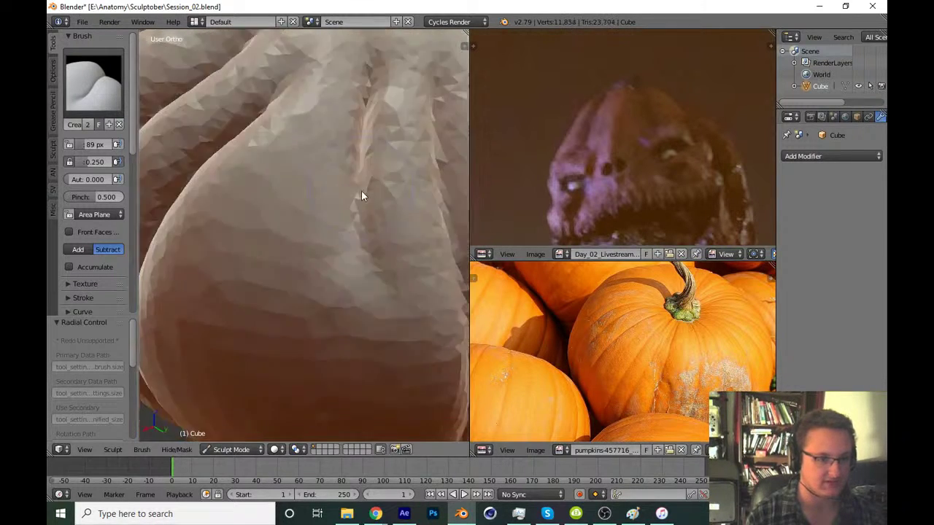
{"action": "mouse_move", "coordinate": [361, 190]}
{"action": "left_mouse_down"}
{"action": "mouse_move", "coordinate": [364, 131]}
{"action": "mouse_move", "coordinate": [356, 259]}
{"action": "left_mouse_up"}
{"action": "middle_click_drag", "start_coordinate": [355, 250], "coordinate": [354, 207]}
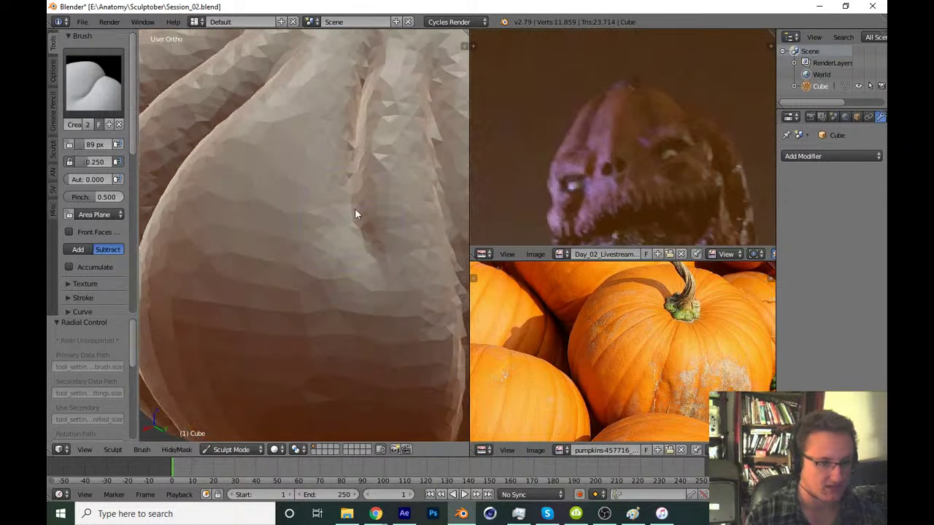
{"action": "mouse_move", "coordinate": [354, 208]}
{"action": "left_mouse_down"}
{"action": "mouse_move", "coordinate": [383, 296]}
{"action": "mouse_move", "coordinate": [369, 290]}
{"action": "left_mouse_up"}
Refine the crease surface with further strokes along its length and nearby
{"action": "middle_click_drag", "start_coordinate": [368, 290], "coordinate": [365, 223]}
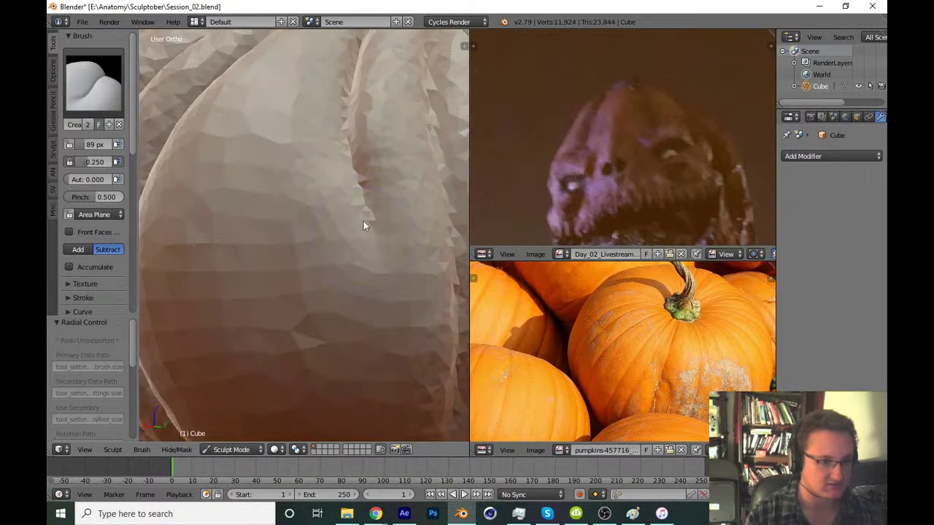
{"action": "left_click_drag", "start_coordinate": [377, 264], "coordinate": [383, 324]}
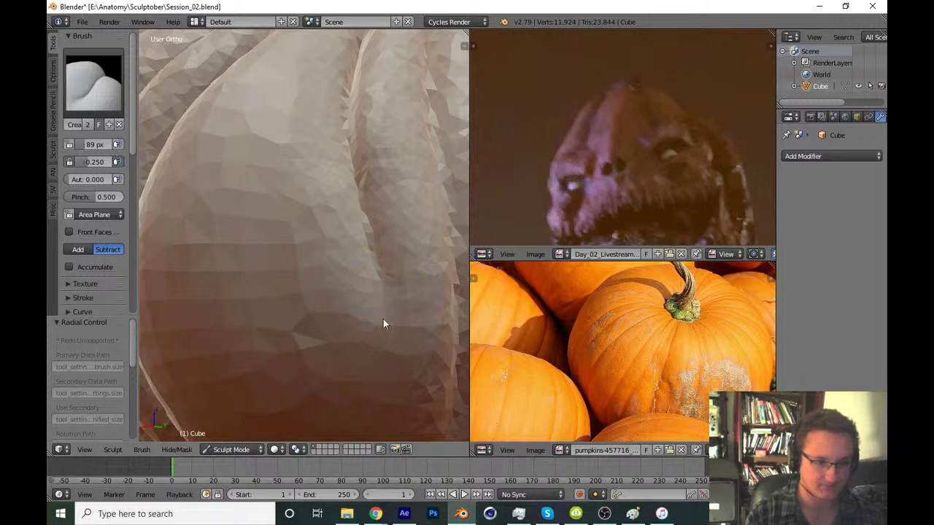
{"action": "middle_click_drag", "start_coordinate": [373, 323], "coordinate": [372, 254]}
{"action": "left_click_drag", "start_coordinate": [371, 367], "coordinate": [360, 299]}
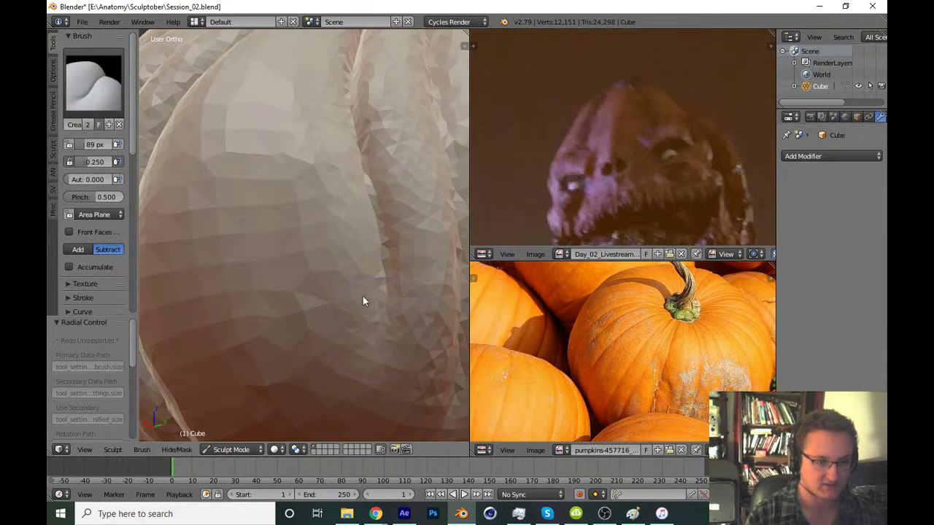
{"action": "mouse_move", "coordinate": [361, 299]}
{"action": "middle_mouse_down"}
{"action": "mouse_move", "coordinate": [334, 242]}
{"action": "mouse_move", "coordinate": [365, 275]}
{"action": "middle_mouse_up"}
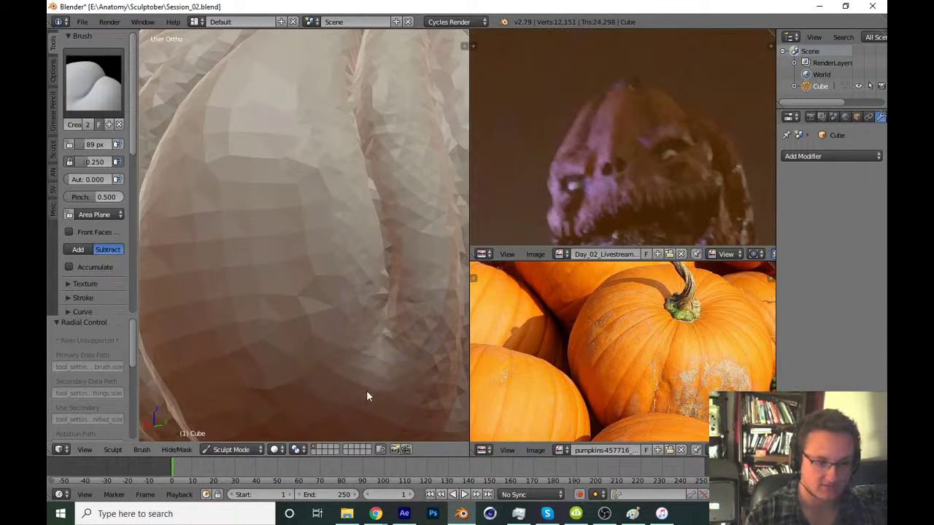
{"action": "left_click_drag", "start_coordinate": [382, 350], "coordinate": [365, 159]}
{"action": "middle_click_drag", "start_coordinate": [360, 151], "coordinate": [340, 201]}
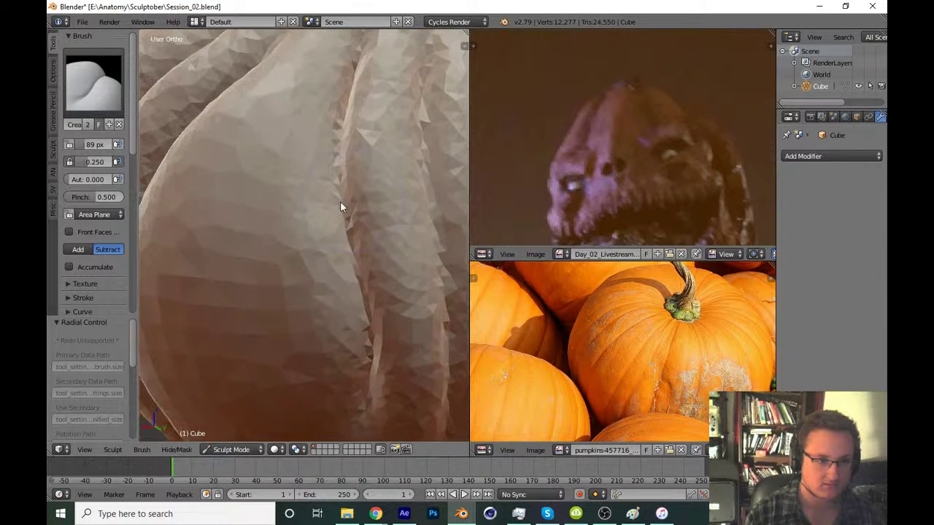
{"action": "left_click_drag", "start_coordinate": [340, 201], "coordinate": [338, 169]}
{"action": "mouse_move", "coordinate": [338, 169]}
{"action": "middle_mouse_down"}
{"action": "mouse_move", "coordinate": [351, 172]}
{"action": "mouse_move", "coordinate": [361, 202]}
{"action": "mouse_move", "coordinate": [353, 278]}
{"action": "mouse_move", "coordinate": [310, 219]}
{"action": "middle_mouse_up"}
Shrink the brush to 81 px, deepen the groove, and carve a crease up the right side
{"action": "scroll", "coordinate": [352, 277], "scroll_direction": "down", "scroll_amount": 5}
{"action": "scroll", "coordinate": [310, 219], "scroll_direction": "down", "scroll_amount": 2}
{"action": "middle_click_drag", "start_coordinate": [288, 271], "coordinate": [353, 304]}
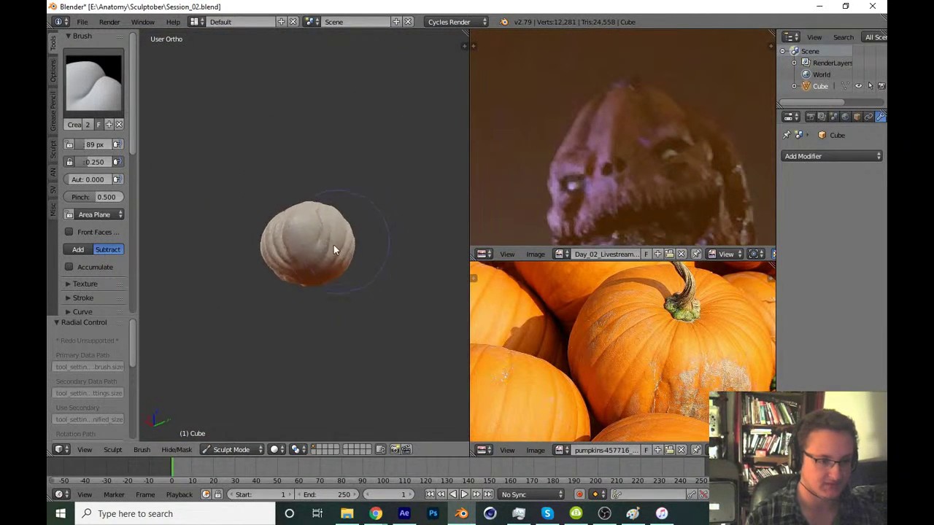
{"action": "scroll", "coordinate": [333, 221], "scroll_direction": "up", "scroll_amount": 2}
{"action": "scroll", "coordinate": [386, 199], "scroll_direction": "up", "scroll_amount": 3}
{"action": "scroll", "coordinate": [366, 219], "scroll_direction": "up", "scroll_amount": 2}
{"action": "key", "text": "f"}
{"action": "left_click", "coordinate": [359, 253]}
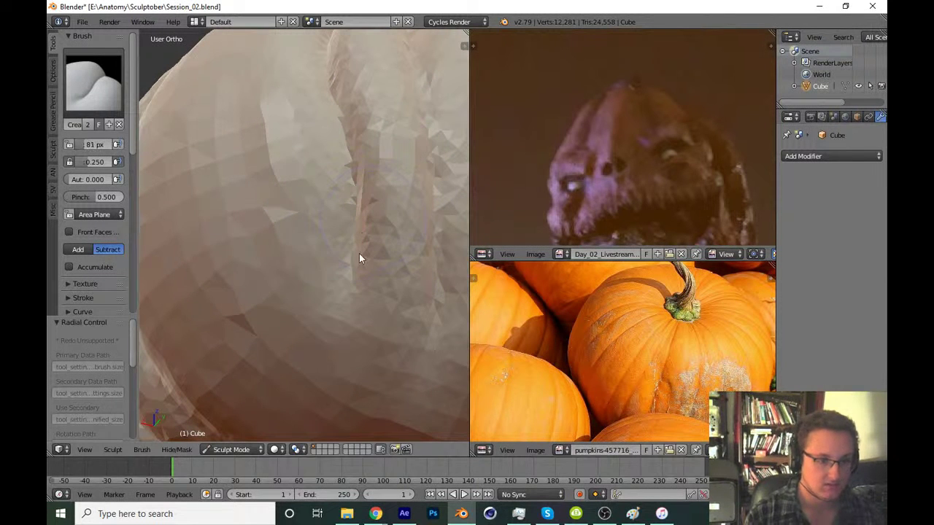
{"action": "mouse_move", "coordinate": [352, 310]}
{"action": "left_mouse_down"}
{"action": "mouse_move", "coordinate": [346, 344]}
{"action": "mouse_move", "coordinate": [353, 268]}
{"action": "left_mouse_up"}
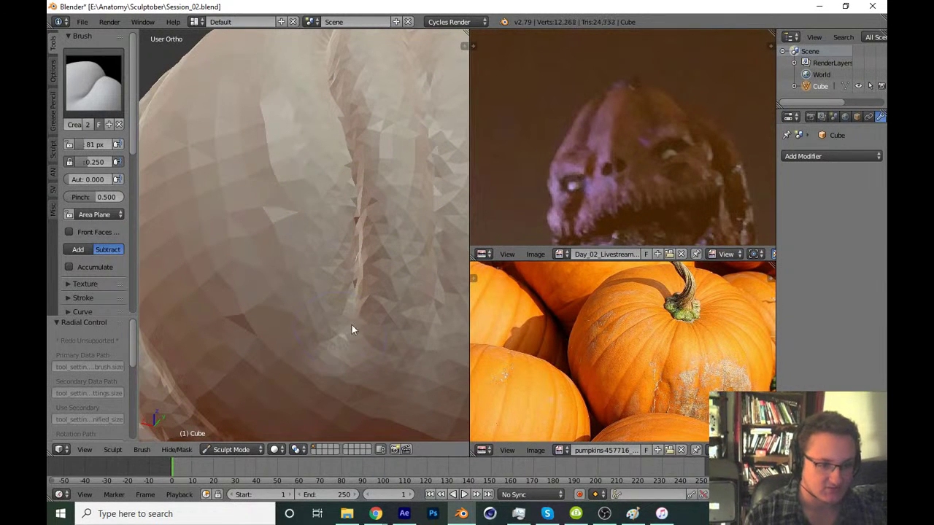
{"action": "mouse_move", "coordinate": [421, 335]}
{"action": "left_mouse_down"}
{"action": "mouse_move", "coordinate": [429, 300]}
{"action": "mouse_move", "coordinate": [425, 183]}
{"action": "left_mouse_up"}
Save the pumpkin file again with Ctrl+S
{"action": "scroll", "coordinate": [394, 245], "scroll_direction": "down", "scroll_amount": 6}
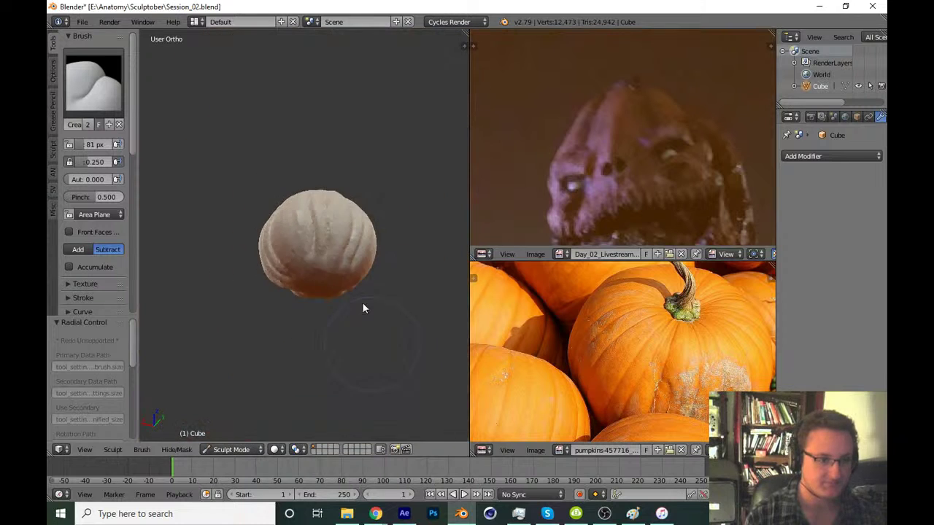
{"action": "scroll", "coordinate": [313, 346], "scroll_direction": "down", "scroll_amount": 1}
{"action": "key", "text": "ctrl+s"}
Confirm overwriting the saved file, then sculpt a stroke on the ridges near the top
{"action": "left_click", "coordinate": [352, 330]}
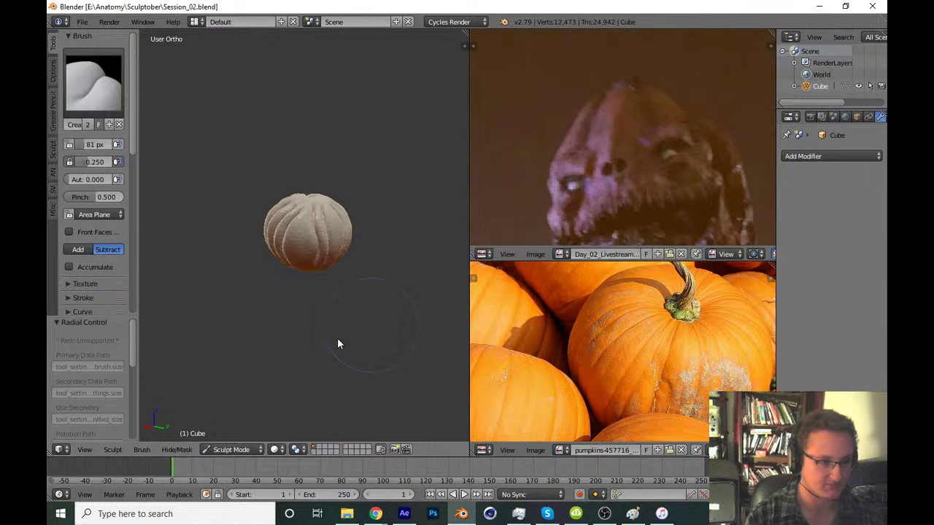
{"action": "mouse_move", "coordinate": [338, 338]}
{"action": "middle_mouse_down"}
{"action": "mouse_move", "coordinate": [406, 331]}
{"action": "mouse_move", "coordinate": [246, 354]}
{"action": "mouse_move", "coordinate": [348, 256]}
{"action": "mouse_move", "coordinate": [261, 293]}
{"action": "mouse_move", "coordinate": [294, 292]}
{"action": "mouse_move", "coordinate": [295, 272]}
{"action": "mouse_move", "coordinate": [365, 251]}
{"action": "mouse_move", "coordinate": [347, 292]}
{"action": "middle_mouse_up"}
{"action": "scroll", "coordinate": [246, 354], "scroll_direction": "up", "scroll_amount": 3}
{"action": "scroll", "coordinate": [369, 257], "scroll_direction": "up", "scroll_amount": 3}
{"action": "scroll", "coordinate": [347, 293], "scroll_direction": "up", "scroll_amount": 5}
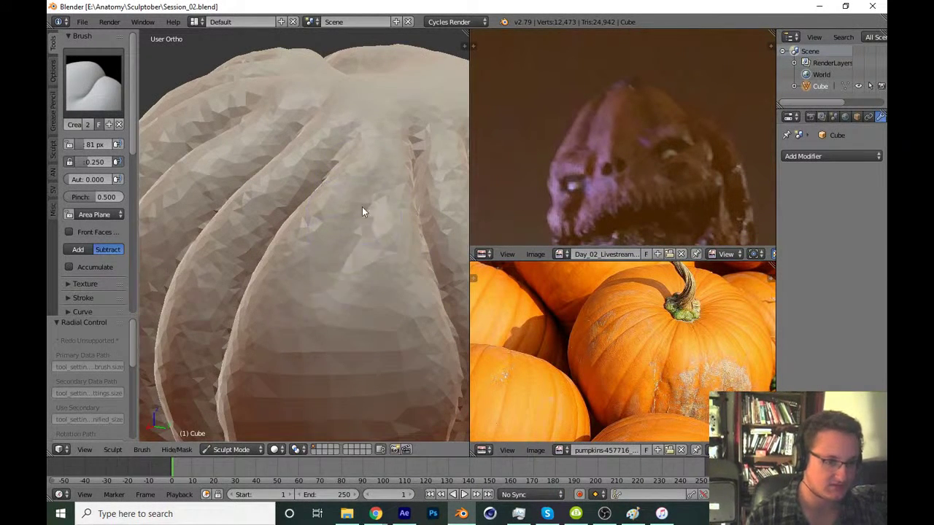
{"action": "mouse_move", "coordinate": [362, 208]}
{"action": "left_mouse_down"}
{"action": "mouse_move", "coordinate": [338, 282]}
{"action": "mouse_move", "coordinate": [375, 271]}
{"action": "mouse_move", "coordinate": [387, 244]}
{"action": "left_mouse_up"}
Reshape and refine the ridges around the middle of the pumpkin
{"action": "scroll", "coordinate": [367, 219], "scroll_direction": "up", "scroll_amount": 2}
{"action": "scroll", "coordinate": [366, 233], "scroll_direction": "down", "scroll_amount": 2}
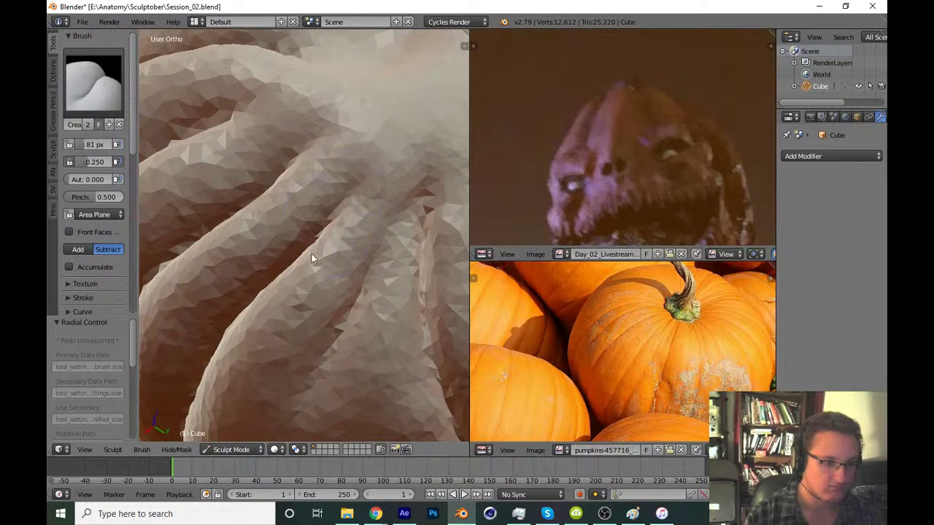
{"action": "mouse_move", "coordinate": [313, 256]}
{"action": "left_mouse_down"}
{"action": "mouse_move", "coordinate": [392, 210]}
{"action": "mouse_move", "coordinate": [324, 357]}
{"action": "left_mouse_up"}
{"action": "middle_click_drag", "start_coordinate": [326, 362], "coordinate": [386, 250]}
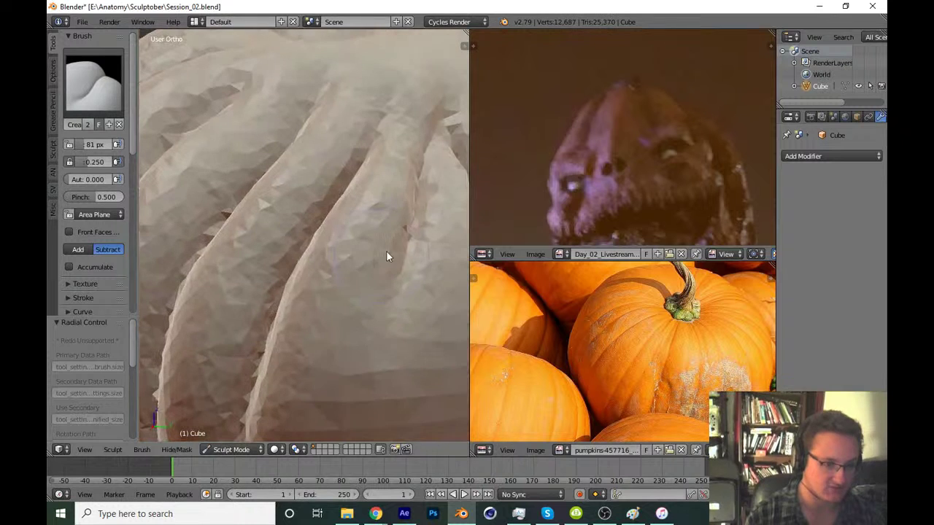
{"action": "left_click_drag", "start_coordinate": [386, 250], "coordinate": [418, 235]}
{"action": "scroll", "coordinate": [352, 218], "scroll_direction": "up", "scroll_amount": 2}
{"action": "middle_click_drag", "start_coordinate": [351, 218], "coordinate": [379, 159]}
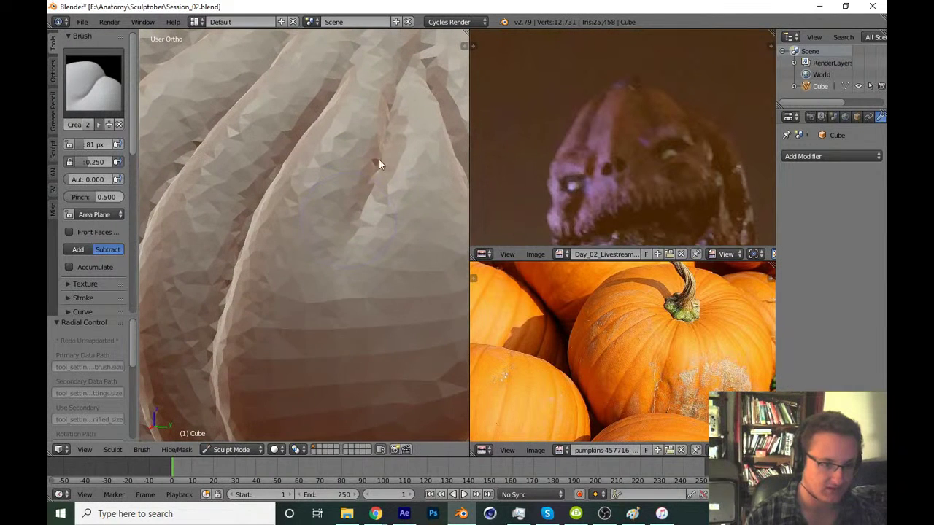
{"action": "mouse_move", "coordinate": [320, 338]}
{"action": "left_mouse_down"}
{"action": "mouse_move", "coordinate": [366, 191]}
{"action": "mouse_move", "coordinate": [329, 279]}
{"action": "left_mouse_up"}
Deepen and sharpen the creases running down the lobe edges
{"action": "middle_click_drag", "start_coordinate": [345, 241], "coordinate": [343, 186]}
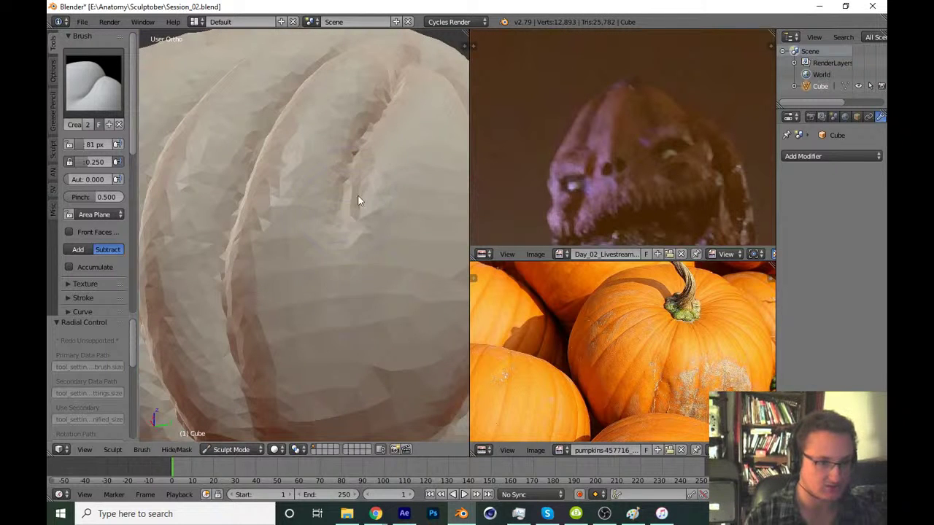
{"action": "mouse_move", "coordinate": [356, 154]}
{"action": "left_mouse_down"}
{"action": "mouse_move", "coordinate": [337, 296]}
{"action": "mouse_move", "coordinate": [345, 186]}
{"action": "left_mouse_up"}
{"action": "middle_click_drag", "start_coordinate": [346, 186], "coordinate": [323, 298]}
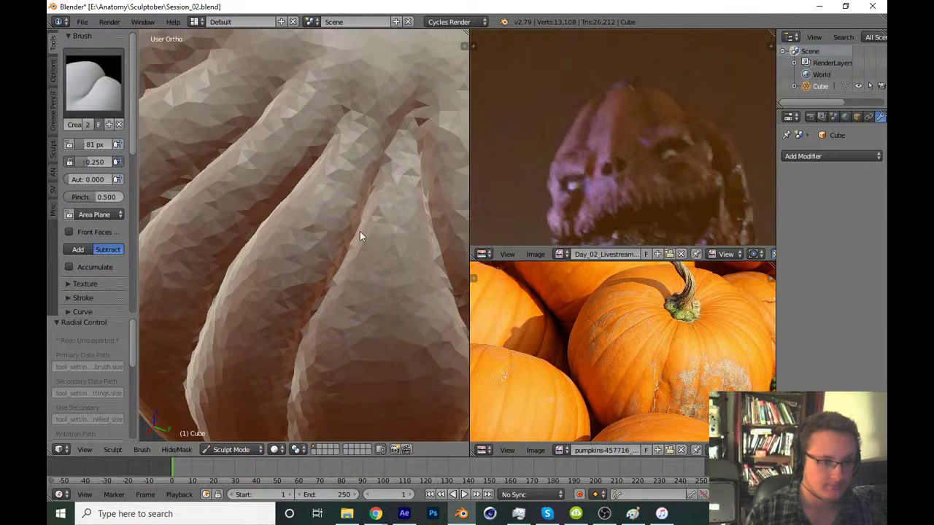
{"action": "middle_click_drag", "start_coordinate": [360, 231], "coordinate": [337, 212]}
{"action": "left_click_drag", "start_coordinate": [337, 212], "coordinate": [307, 360]}
{"action": "left_click_drag", "start_coordinate": [340, 215], "coordinate": [314, 358]}
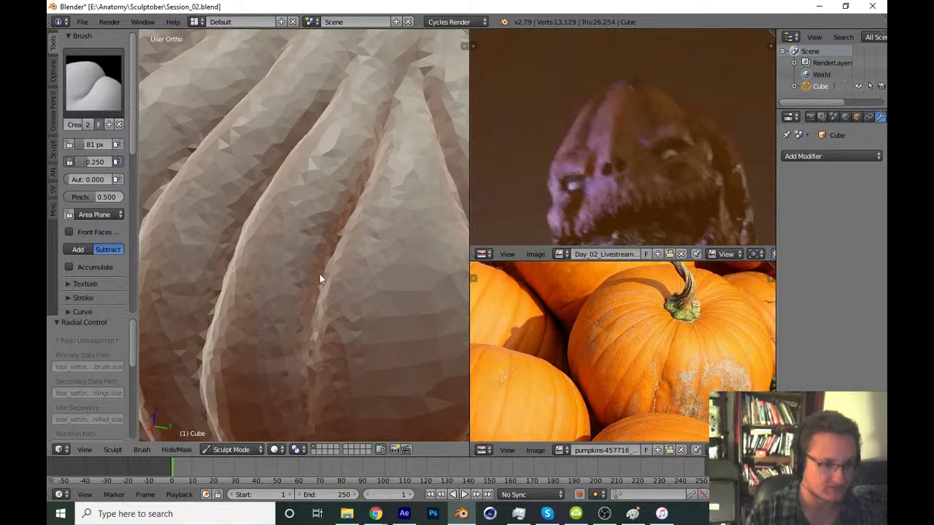
Carve further short crease strokes along the lobe ridges from new angles
{"action": "scroll", "coordinate": [295, 329], "scroll_direction": "down", "scroll_amount": 5}
{"action": "middle_click_drag", "start_coordinate": [296, 336], "coordinate": [354, 223]}
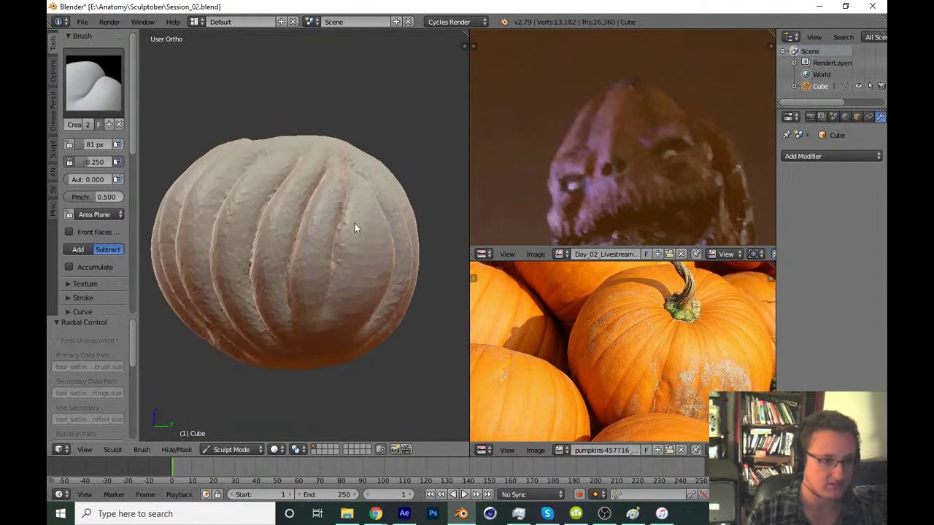
{"action": "scroll", "coordinate": [360, 272], "scroll_direction": "down", "scroll_amount": 2}
{"action": "scroll", "coordinate": [354, 281], "scroll_direction": "up", "scroll_amount": 7}
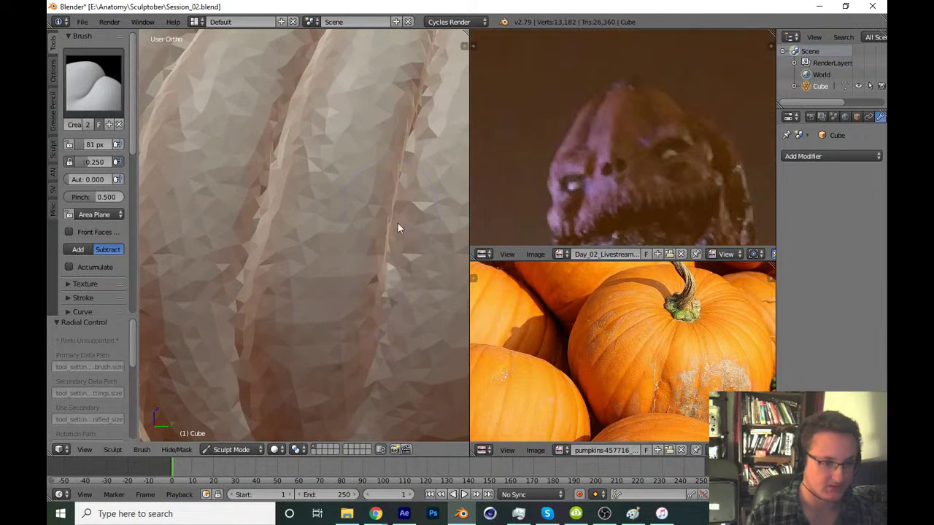
{"action": "mouse_move", "coordinate": [398, 226]}
{"action": "left_mouse_down"}
{"action": "mouse_move", "coordinate": [387, 309]}
{"action": "mouse_move", "coordinate": [359, 396]}
{"action": "mouse_move", "coordinate": [371, 246]}
{"action": "left_mouse_up"}
{"action": "scroll", "coordinate": [371, 247], "scroll_direction": "down", "scroll_amount": 5}
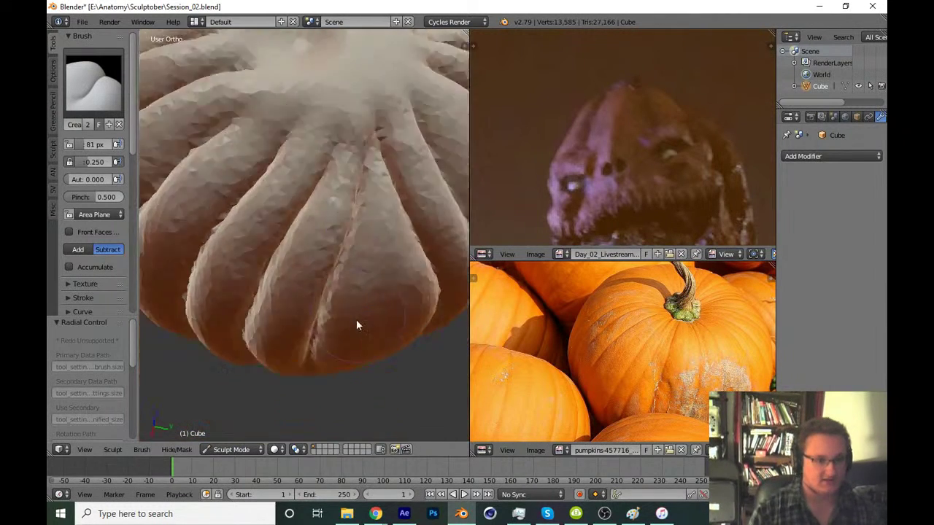
{"action": "mouse_move", "coordinate": [356, 319]}
{"action": "middle_mouse_down"}
{"action": "mouse_move", "coordinate": [319, 243]}
{"action": "mouse_move", "coordinate": [361, 243]}
{"action": "middle_mouse_up"}
{"action": "scroll", "coordinate": [360, 243], "scroll_direction": "up", "scroll_amount": 5}
{"action": "middle_click_drag", "start_coordinate": [360, 205], "coordinate": [381, 149]}
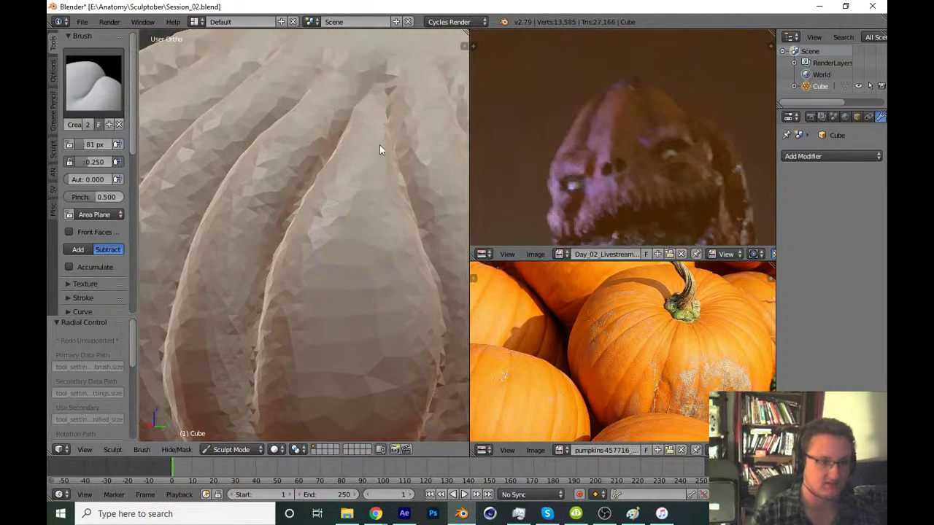
{"action": "mouse_move", "coordinate": [378, 170]}
{"action": "left_mouse_down"}
{"action": "mouse_move", "coordinate": [358, 265]}
{"action": "mouse_move", "coordinate": [359, 219]}
{"action": "left_mouse_up"}
{"action": "mouse_move", "coordinate": [358, 218]}
{"action": "middle_mouse_down"}
{"action": "mouse_move", "coordinate": [388, 246]}
{"action": "mouse_move", "coordinate": [302, 275]}
{"action": "mouse_move", "coordinate": [333, 223]}
{"action": "middle_mouse_up"}
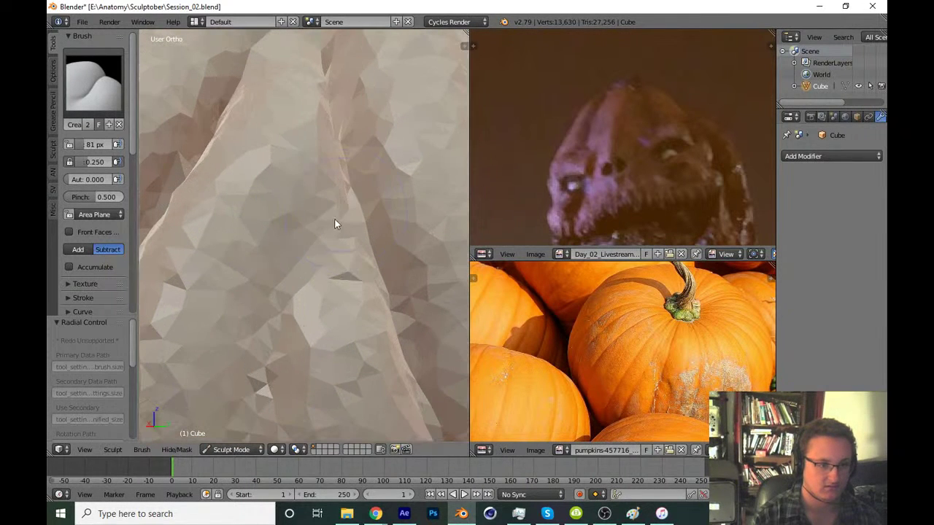
{"action": "scroll", "coordinate": [322, 245], "scroll_direction": "down", "scroll_amount": 5}
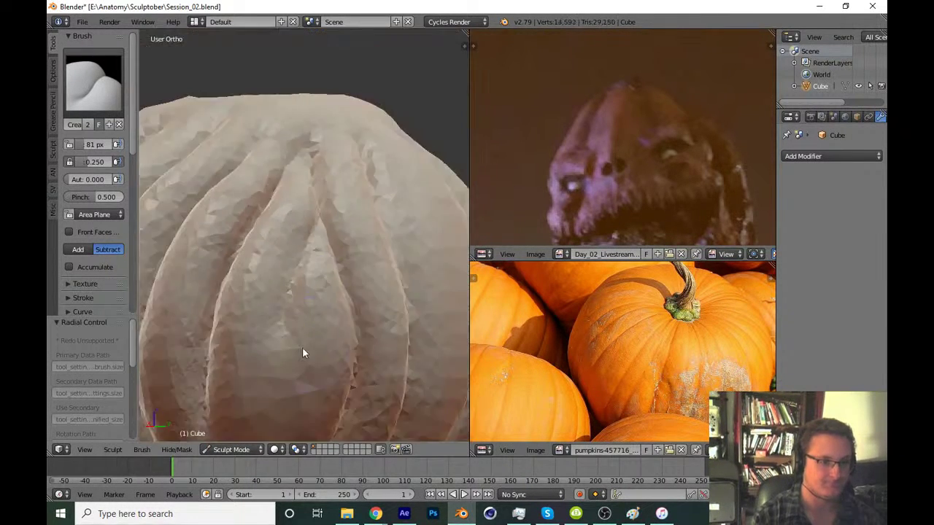
{"action": "scroll", "coordinate": [302, 347], "scroll_direction": "down", "scroll_amount": 3}
Deepen the crease along the central ridge with several Crease brush strokes
{"action": "scroll", "coordinate": [336, 313], "scroll_direction": "down", "scroll_amount": 2}
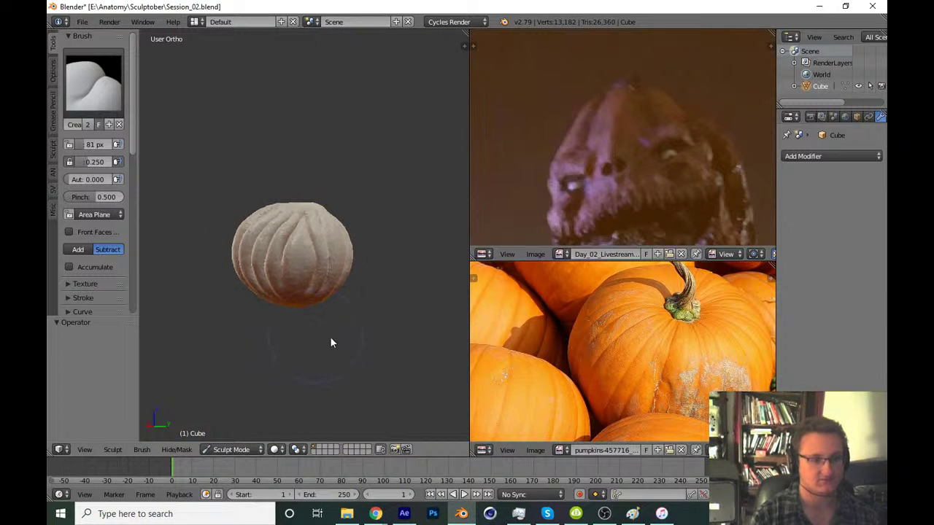
{"action": "scroll", "coordinate": [523, 319], "scroll_direction": "up", "scroll_amount": 2}
{"action": "scroll", "coordinate": [523, 320], "scroll_direction": "up", "scroll_amount": 2}
{"action": "scroll", "coordinate": [326, 309], "scroll_direction": "up", "scroll_amount": 1}
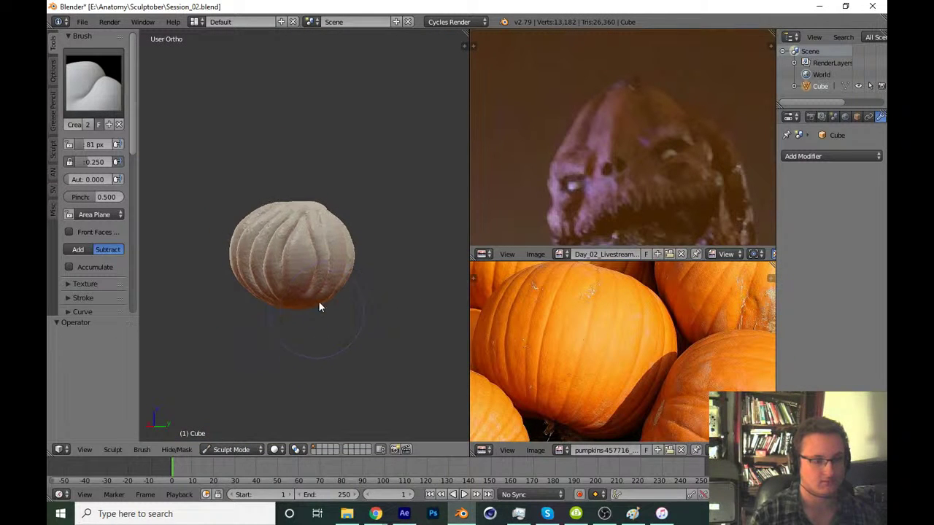
{"action": "scroll", "coordinate": [323, 255], "scroll_direction": "up", "scroll_amount": 4}
{"action": "scroll", "coordinate": [318, 191], "scroll_direction": "up", "scroll_amount": 2}
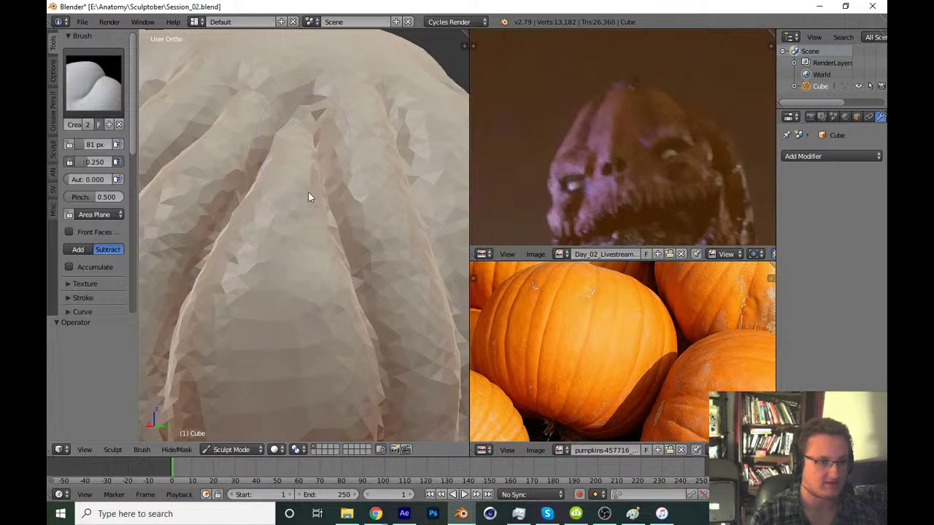
{"action": "left_click_drag", "start_coordinate": [309, 197], "coordinate": [310, 305]}
{"action": "left_click_drag", "start_coordinate": [316, 204], "coordinate": [305, 275]}
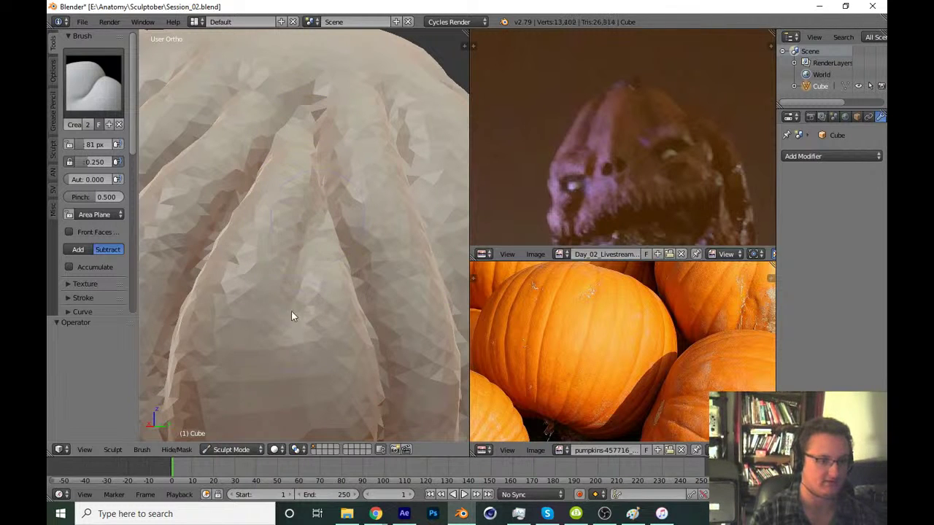
{"action": "middle_click_drag", "start_coordinate": [292, 311], "coordinate": [312, 269]}
{"action": "mouse_move", "coordinate": [311, 269]}
{"action": "left_mouse_down"}
{"action": "mouse_move", "coordinate": [288, 316]}
{"action": "mouse_move", "coordinate": [328, 189]}
{"action": "mouse_move", "coordinate": [288, 361]}
{"action": "mouse_move", "coordinate": [337, 137]}
{"action": "left_mouse_up"}
{"action": "mouse_move", "coordinate": [337, 141]}
{"action": "middle_mouse_down"}
{"action": "mouse_move", "coordinate": [294, 261]}
{"action": "mouse_move", "coordinate": [306, 216]}
{"action": "mouse_move", "coordinate": [295, 305]}
{"action": "middle_mouse_up"}
{"action": "left_click_drag", "start_coordinate": [295, 305], "coordinate": [283, 274]}
Switch to the additive Draw brush at 50 px radius and raise detail along the ridge edge
{"action": "key", "text": "x"}
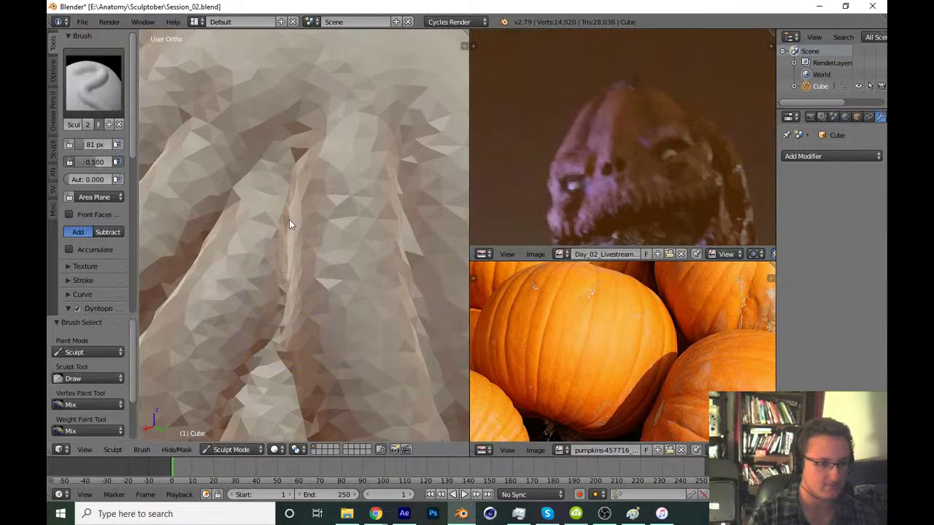
{"action": "mouse_move", "coordinate": [263, 287]}
{"action": "middle_mouse_down"}
{"action": "mouse_move", "coordinate": [345, 317]}
{"action": "mouse_move", "coordinate": [312, 210]}
{"action": "middle_mouse_up"}
{"action": "key", "text": "f"}
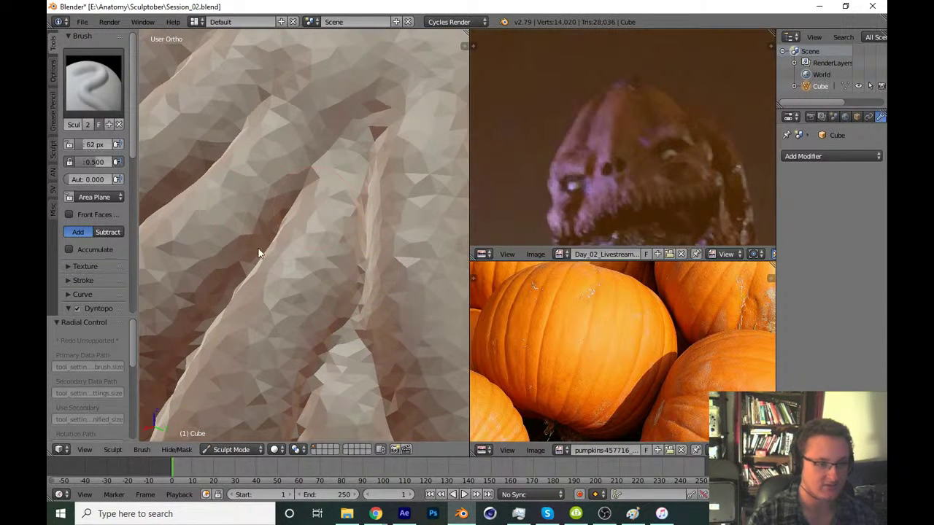
{"action": "left_click", "coordinate": [241, 288]}
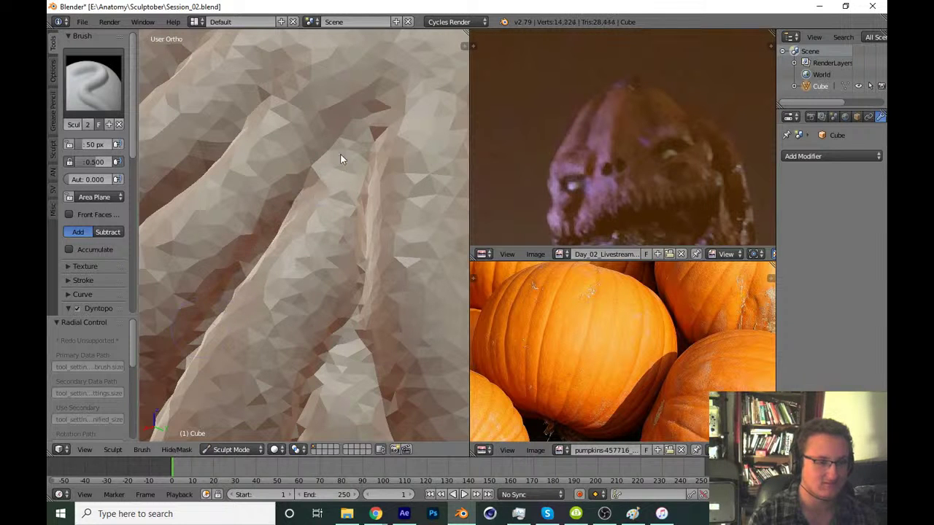
{"action": "mouse_move", "coordinate": [340, 154]}
{"action": "left_mouse_down"}
{"action": "mouse_move", "coordinate": [353, 221]}
{"action": "mouse_move", "coordinate": [374, 228]}
{"action": "mouse_move", "coordinate": [385, 179]}
{"action": "mouse_move", "coordinate": [334, 358]}
{"action": "left_mouse_up"}
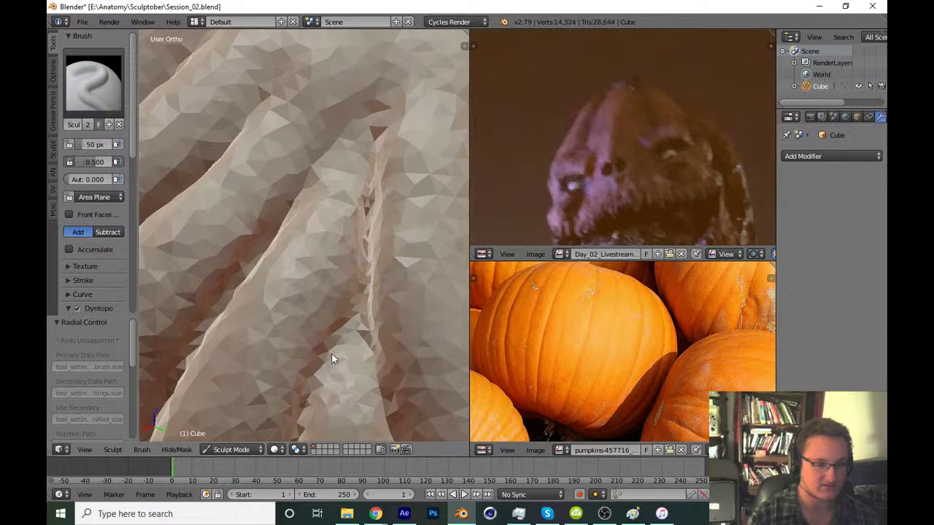
{"action": "scroll", "coordinate": [336, 306], "scroll_direction": "up", "scroll_amount": 3}
{"action": "middle_click_drag", "start_coordinate": [338, 250], "coordinate": [291, 148]}
{"action": "scroll", "coordinate": [314, 218], "scroll_direction": "down", "scroll_amount": 3}
{"action": "scroll", "coordinate": [334, 303], "scroll_direction": "down", "scroll_amount": 3}
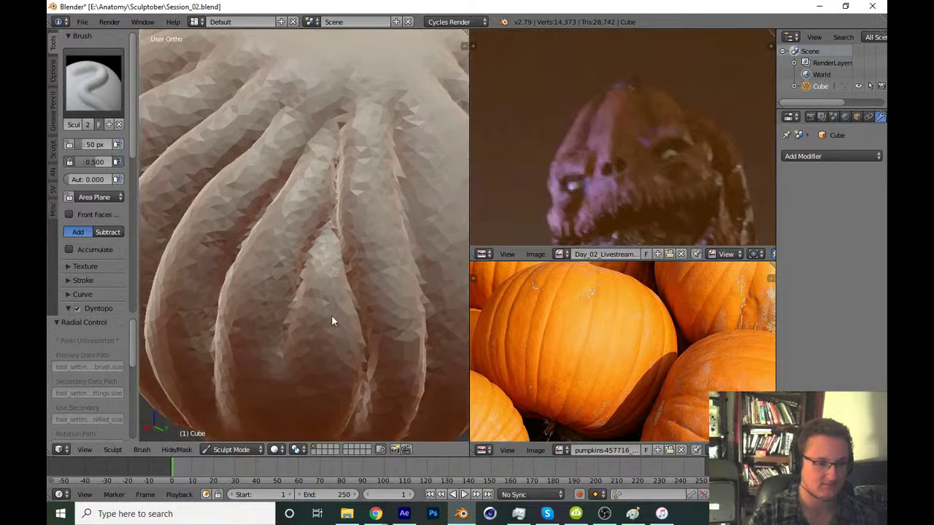
{"action": "scroll", "coordinate": [351, 255], "scroll_direction": "up", "scroll_amount": 3}
Return to a smaller Crease brush and deepen the groove between two lobes
{"action": "key", "text": "f"}
{"action": "left_click", "coordinate": [345, 228]}
{"action": "key", "text": "shift+c"}
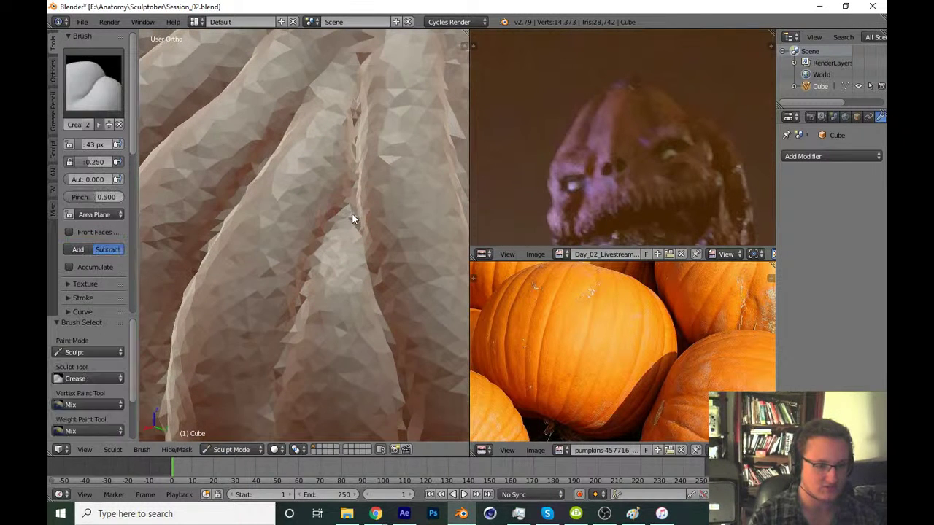
{"action": "middle_click_drag", "start_coordinate": [354, 219], "coordinate": [371, 197]}
{"action": "mouse_move", "coordinate": [348, 238]}
{"action": "left_mouse_down"}
{"action": "mouse_move", "coordinate": [313, 374]}
{"action": "mouse_move", "coordinate": [334, 297]}
{"action": "left_mouse_up"}
{"action": "scroll", "coordinate": [404, 228], "scroll_direction": "down", "scroll_amount": 2}
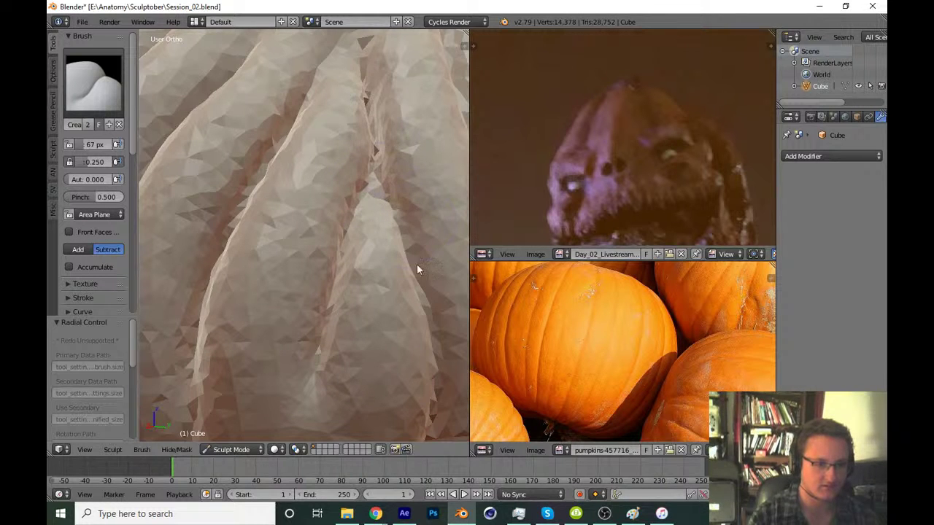
{"action": "left_click_drag", "start_coordinate": [416, 263], "coordinate": [421, 396]}
{"action": "mouse_move", "coordinate": [421, 396]}
{"action": "middle_mouse_down"}
{"action": "mouse_move", "coordinate": [354, 181]}
{"action": "mouse_move", "coordinate": [346, 225]}
{"action": "middle_mouse_up"}
{"action": "scroll", "coordinate": [344, 220], "scroll_direction": "up", "scroll_amount": 4}
Resize the Crease brush to 97 px and carve creases along and between the lobes
{"action": "key", "text": "f"}
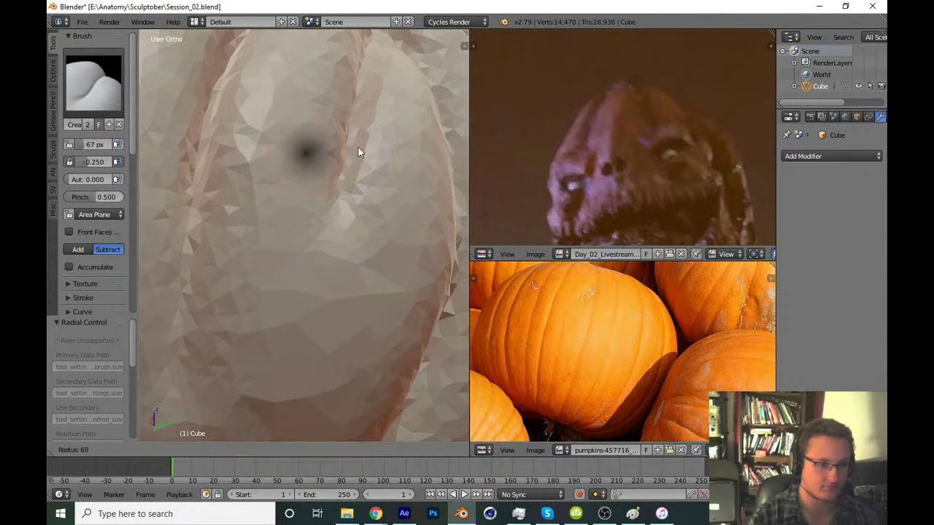
{"action": "left_click", "coordinate": [357, 146]}
{"action": "left_click_drag", "start_coordinate": [314, 248], "coordinate": [351, 147]}
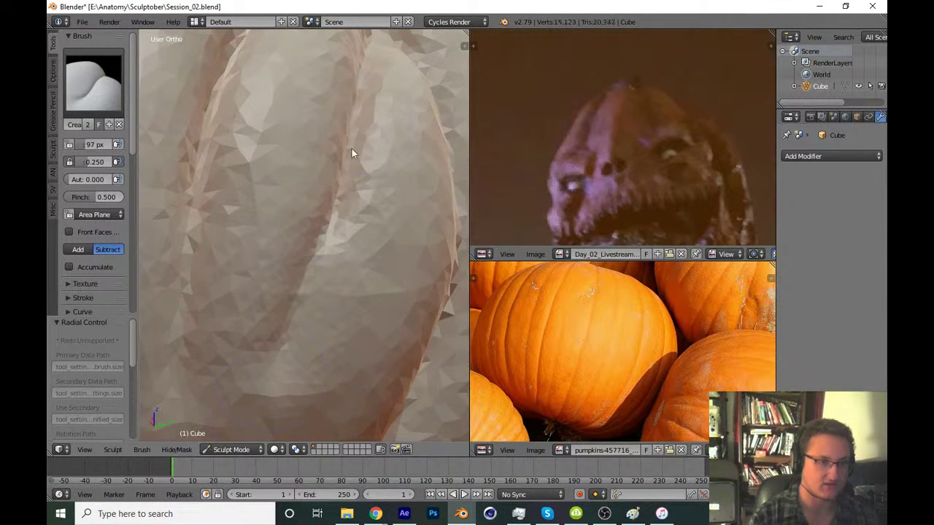
{"action": "middle_click_drag", "start_coordinate": [351, 147], "coordinate": [305, 284]}
{"action": "left_click_drag", "start_coordinate": [360, 49], "coordinate": [368, 160]}
{"action": "left_click_drag", "start_coordinate": [328, 218], "coordinate": [300, 277]}
{"action": "middle_click_drag", "start_coordinate": [283, 278], "coordinate": [286, 332]}
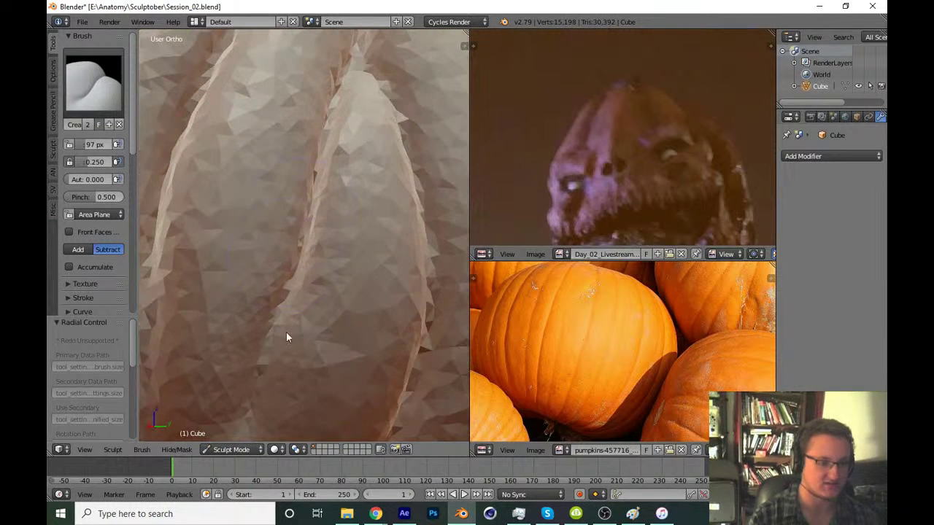
{"action": "scroll", "coordinate": [274, 332], "scroll_direction": "down", "scroll_amount": 3}
{"action": "scroll", "coordinate": [332, 296], "scroll_direction": "down", "scroll_amount": 2}
{"action": "scroll", "coordinate": [333, 293], "scroll_direction": "down", "scroll_amount": 1}
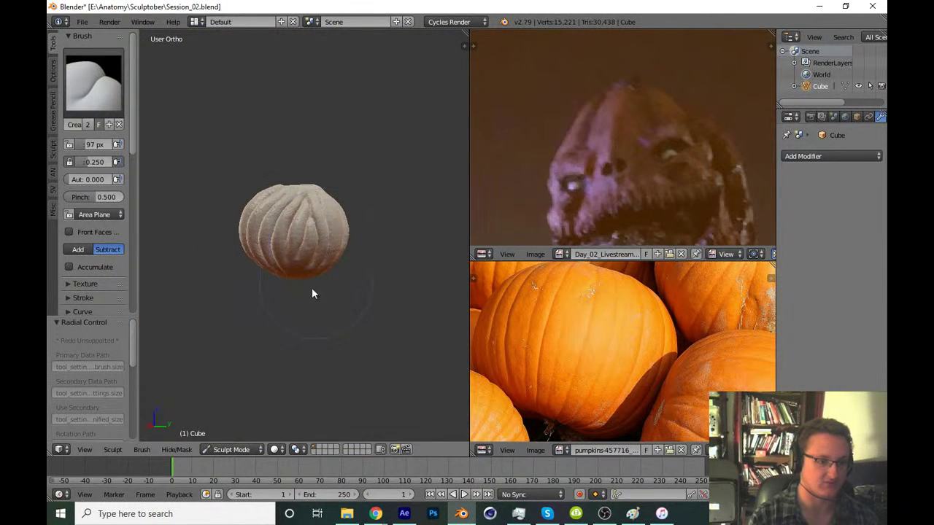
{"action": "scroll", "coordinate": [328, 241], "scroll_direction": "up", "scroll_amount": 5}
{"action": "scroll", "coordinate": [344, 248], "scroll_direction": "up", "scroll_amount": 4}
{"action": "scroll", "coordinate": [347, 219], "scroll_direction": "up", "scroll_amount": 3}
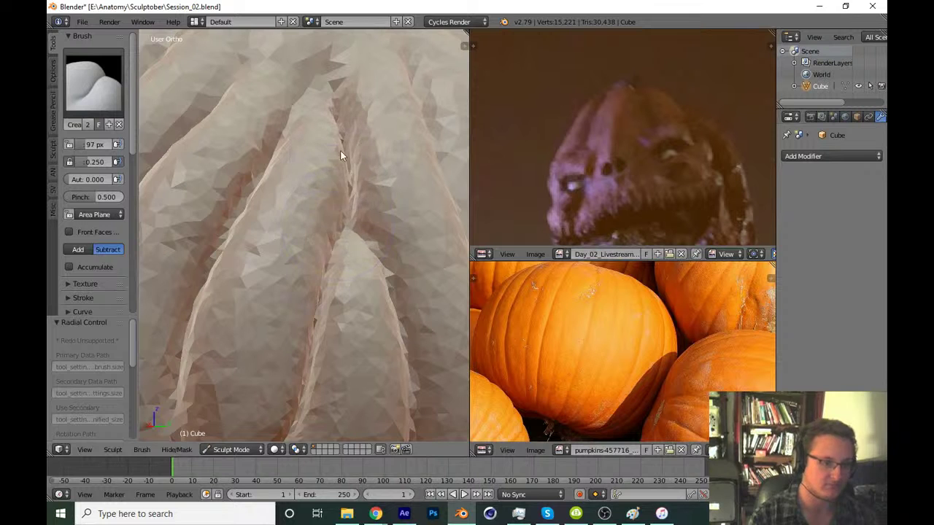
Set the Crease brush radius to 81 px and carve a crease along the ridges
{"action": "key", "text": "g"}
{"action": "key", "text": "shift+c"}
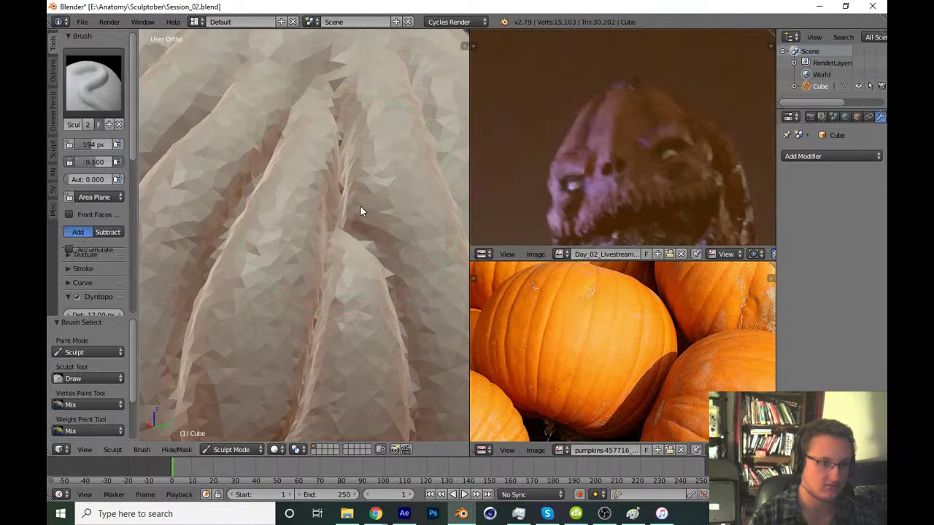
{"action": "key", "text": "f"}
{"action": "left_click", "coordinate": [368, 198]}
{"action": "left_click_drag", "start_coordinate": [353, 134], "coordinate": [356, 289]}
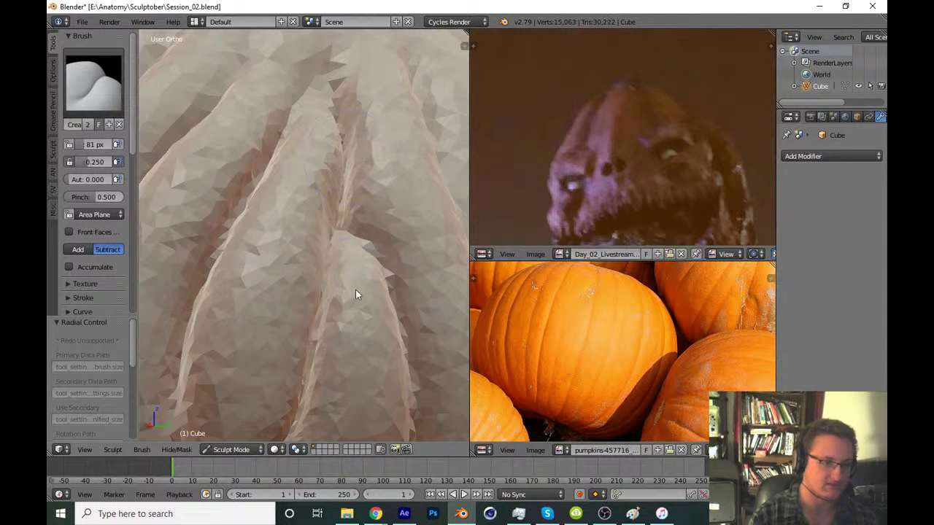
{"action": "scroll", "coordinate": [350, 329], "scroll_direction": "down", "scroll_amount": 8}
{"action": "middle_click_drag", "start_coordinate": [343, 369], "coordinate": [336, 272]}
{"action": "scroll", "coordinate": [339, 292], "scroll_direction": "down", "scroll_amount": 3}
{"action": "scroll", "coordinate": [340, 277], "scroll_direction": "up", "scroll_amount": 4}
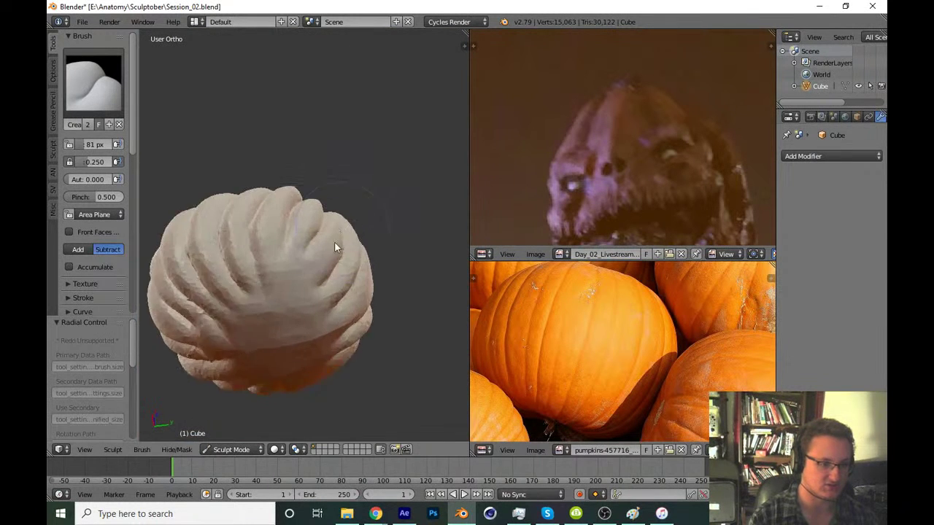
{"action": "scroll", "coordinate": [324, 263], "scroll_direction": "up", "scroll_amount": 3}
Shrink the Crease brush to 70 px and reshape the creases and central ridges
{"action": "key", "text": "shift+c"}
{"action": "scroll", "coordinate": [307, 295], "scroll_direction": "up", "scroll_amount": 2}
{"action": "key", "text": "f"}
{"action": "left_click", "coordinate": [334, 248]}
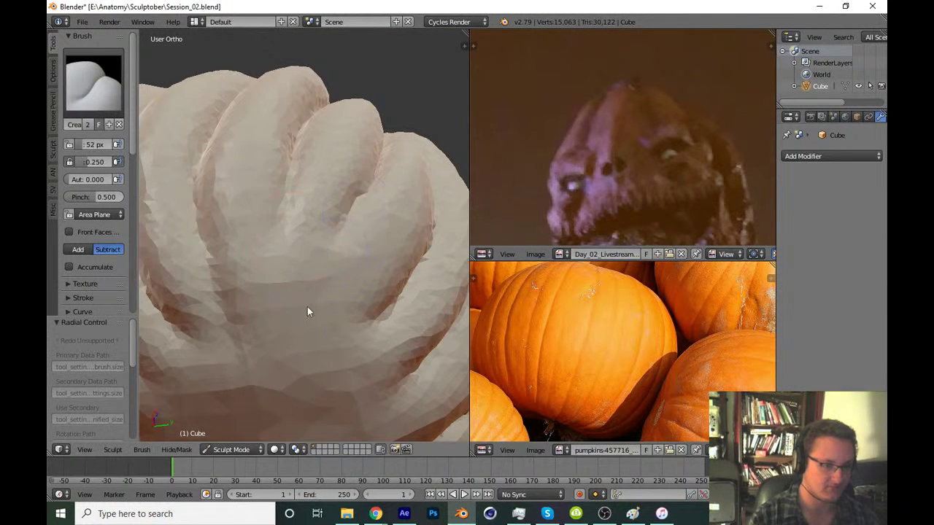
{"action": "left_click_drag", "start_coordinate": [350, 229], "coordinate": [306, 338]}
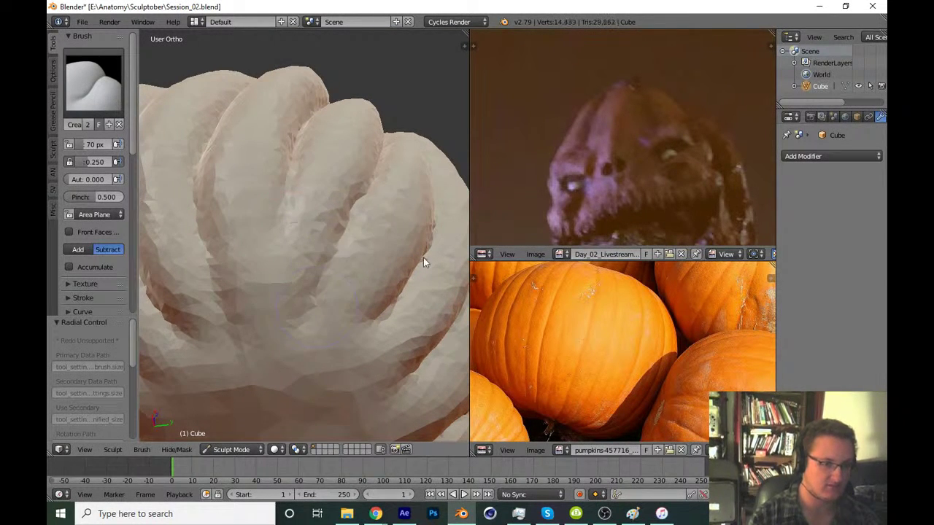
{"action": "left_click_drag", "start_coordinate": [299, 217], "coordinate": [292, 229]}
{"action": "mouse_move", "coordinate": [292, 229]}
{"action": "middle_mouse_down"}
{"action": "mouse_move", "coordinate": [288, 211]}
{"action": "mouse_move", "coordinate": [269, 267]}
{"action": "middle_mouse_up"}
{"action": "middle_click_drag", "start_coordinate": [334, 133], "coordinate": [301, 234]}
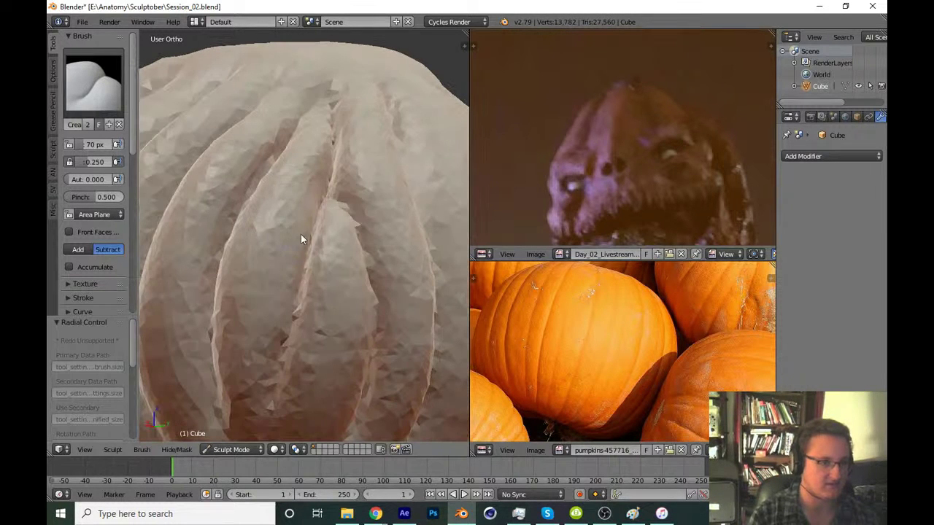
{"action": "scroll", "coordinate": [305, 150], "scroll_direction": "up", "scroll_amount": 3}
{"action": "middle_click_drag", "start_coordinate": [305, 152], "coordinate": [316, 214]}
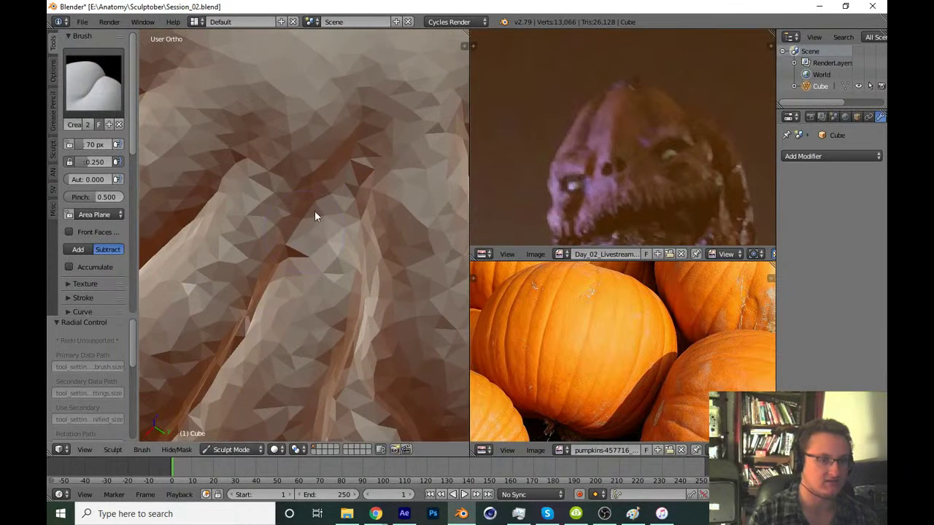
Refine the lobe creases with small strokes and inspect the pumpkin from around
{"action": "mouse_move", "coordinate": [316, 215]}
{"action": "left_mouse_down"}
{"action": "mouse_move", "coordinate": [278, 271]}
{"action": "mouse_move", "coordinate": [331, 208]}
{"action": "left_mouse_up"}
{"action": "mouse_move", "coordinate": [339, 241]}
{"action": "left_mouse_down"}
{"action": "mouse_move", "coordinate": [367, 219]}
{"action": "mouse_move", "coordinate": [344, 216]}
{"action": "mouse_move", "coordinate": [384, 262]}
{"action": "left_mouse_up"}
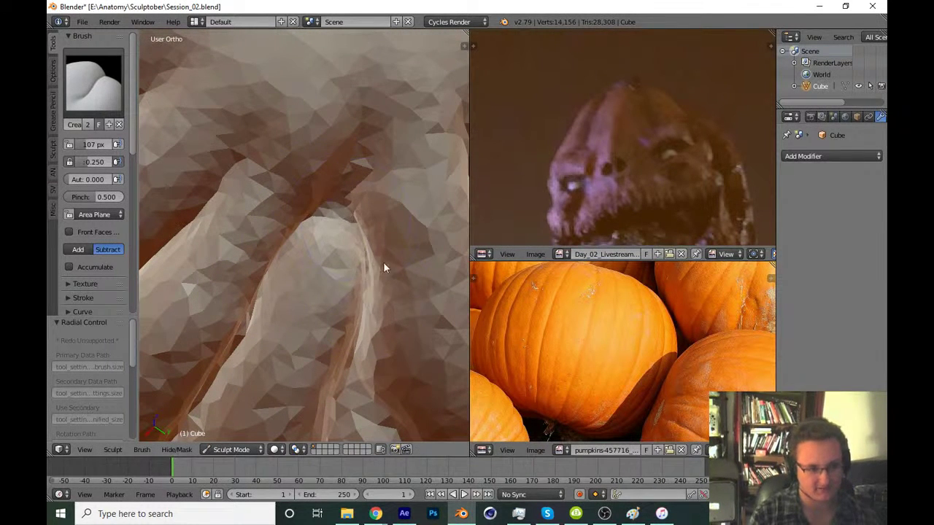
{"action": "scroll", "coordinate": [320, 349], "scroll_direction": "down", "scroll_amount": 4}
{"action": "scroll", "coordinate": [331, 321], "scroll_direction": "down", "scroll_amount": 4}
{"action": "middle_click_drag", "start_coordinate": [367, 262], "coordinate": [331, 282]}
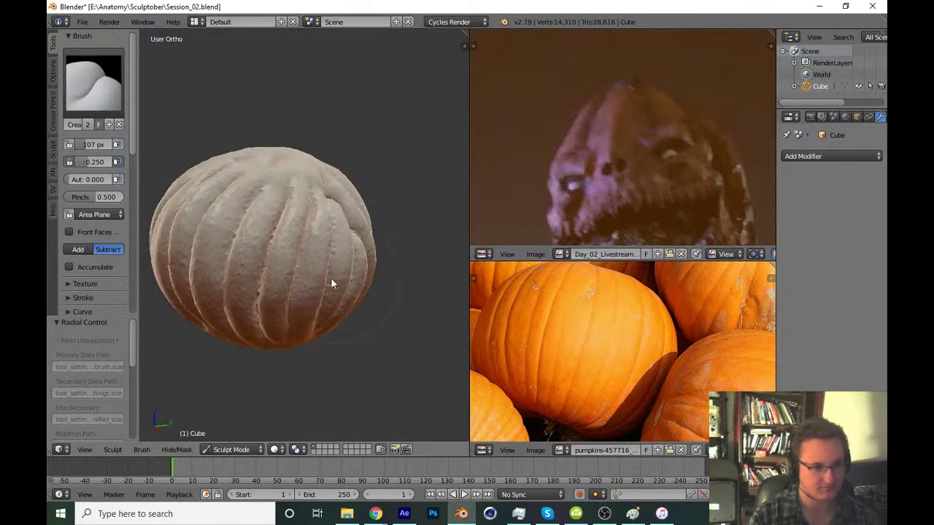
{"action": "scroll", "coordinate": [367, 238], "scroll_direction": "up", "scroll_amount": 4}
{"action": "middle_click_drag", "start_coordinate": [367, 237], "coordinate": [357, 264]}
{"action": "scroll", "coordinate": [289, 284], "scroll_direction": "down", "scroll_amount": 6}
{"action": "middle_click_drag", "start_coordinate": [289, 278], "coordinate": [356, 293]}
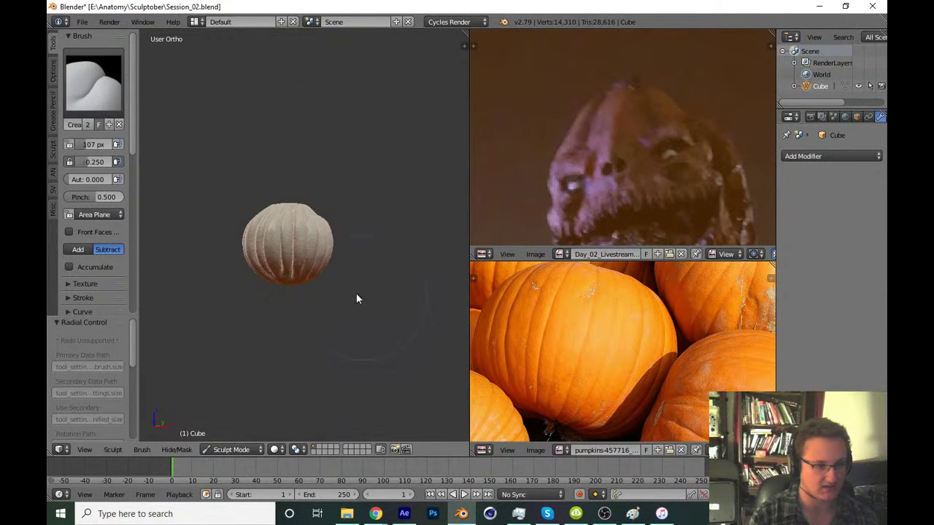
{"action": "scroll", "coordinate": [334, 301], "scroll_direction": "down", "scroll_amount": 2}
Save the sculpt over the existing file and bring the lobe ridges into close view
{"action": "key", "text": "ctrl+s"}
{"action": "left_click", "coordinate": [359, 307]}
{"action": "mouse_move", "coordinate": [392, 319]}
{"action": "middle_mouse_down"}
{"action": "mouse_move", "coordinate": [352, 321]}
{"action": "mouse_move", "coordinate": [306, 387]}
{"action": "mouse_move", "coordinate": [246, 357]}
{"action": "middle_mouse_up"}
{"action": "key", "text": "ctrl+KP_1"}
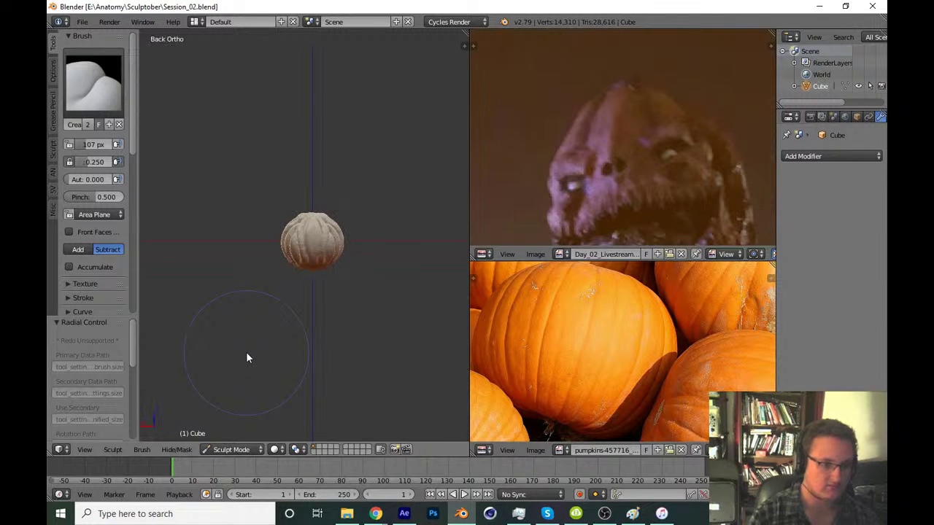
{"action": "scroll", "coordinate": [350, 254], "scroll_direction": "up", "scroll_amount": 7}
{"action": "middle_click_drag", "start_coordinate": [351, 254], "coordinate": [311, 256]}
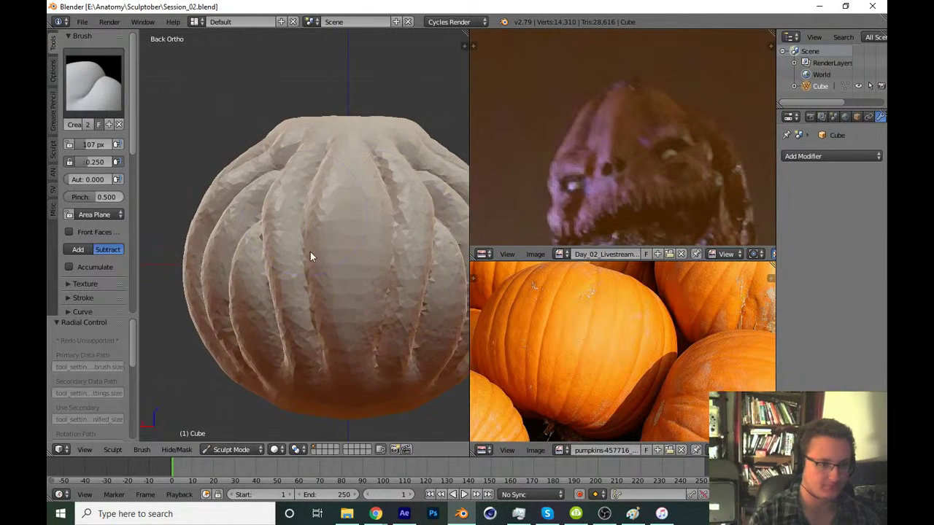
{"action": "scroll", "coordinate": [310, 256], "scroll_direction": "up", "scroll_amount": 5}
{"action": "middle_click_drag", "start_coordinate": [376, 228], "coordinate": [369, 219]}
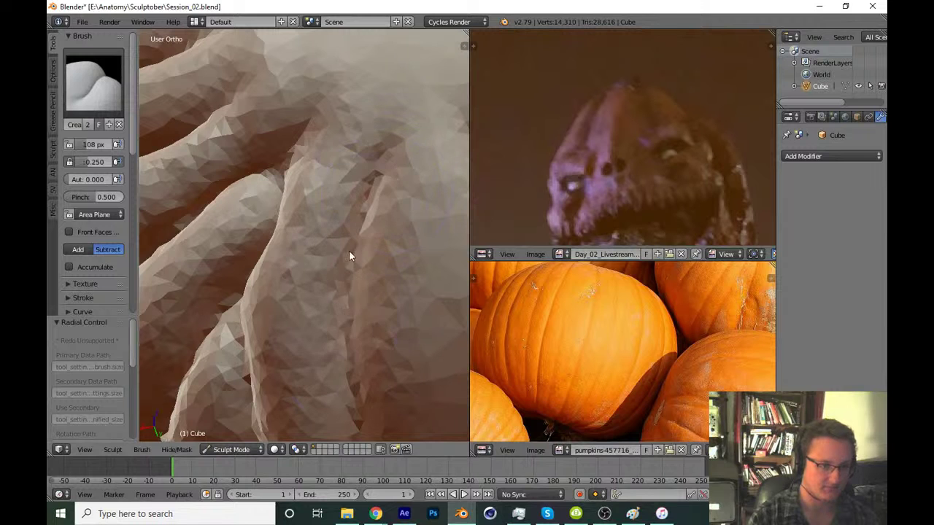
Carve sharper crease strokes along the lobe ridges
{"action": "left_click_drag", "start_coordinate": [364, 180], "coordinate": [351, 316]}
{"action": "scroll", "coordinate": [334, 411], "scroll_direction": "down", "scroll_amount": 4}
{"action": "middle_click_drag", "start_coordinate": [335, 412], "coordinate": [313, 252]}
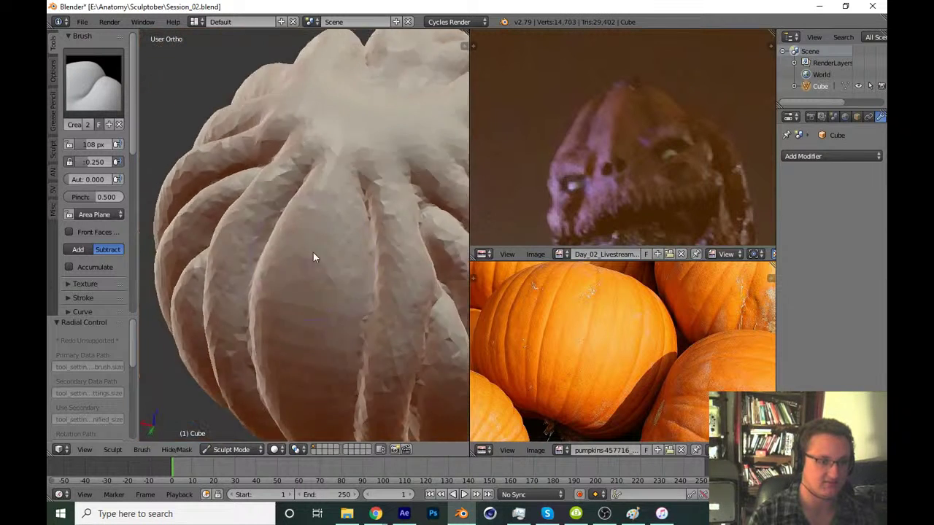
{"action": "scroll", "coordinate": [313, 252], "scroll_direction": "up", "scroll_amount": 3}
{"action": "mouse_move", "coordinate": [399, 159]}
{"action": "left_mouse_down"}
{"action": "mouse_move", "coordinate": [386, 336]}
{"action": "mouse_move", "coordinate": [398, 217]}
{"action": "left_mouse_up"}
{"action": "scroll", "coordinate": [405, 315], "scroll_direction": "down", "scroll_amount": 2}
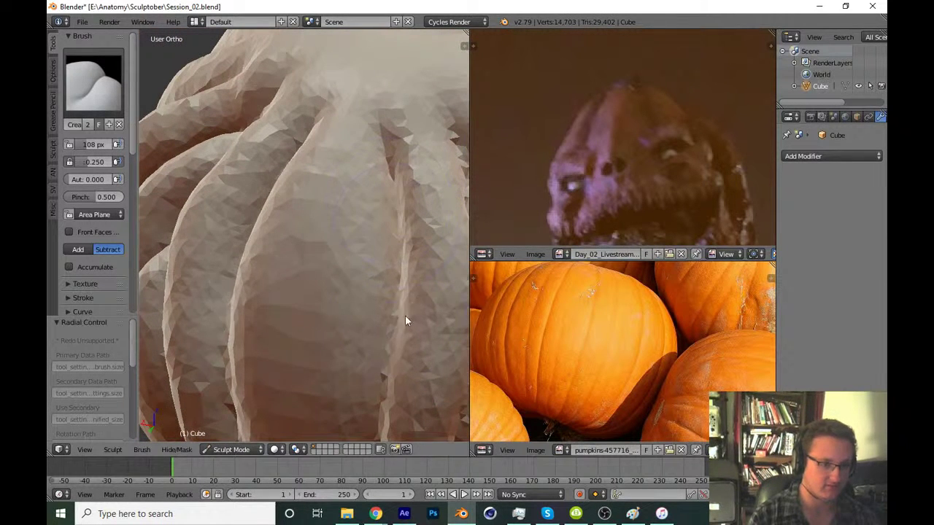
{"action": "scroll", "coordinate": [272, 327], "scroll_direction": "down", "scroll_amount": 5}
{"action": "scroll", "coordinate": [345, 264], "scroll_direction": "down", "scroll_amount": 3}
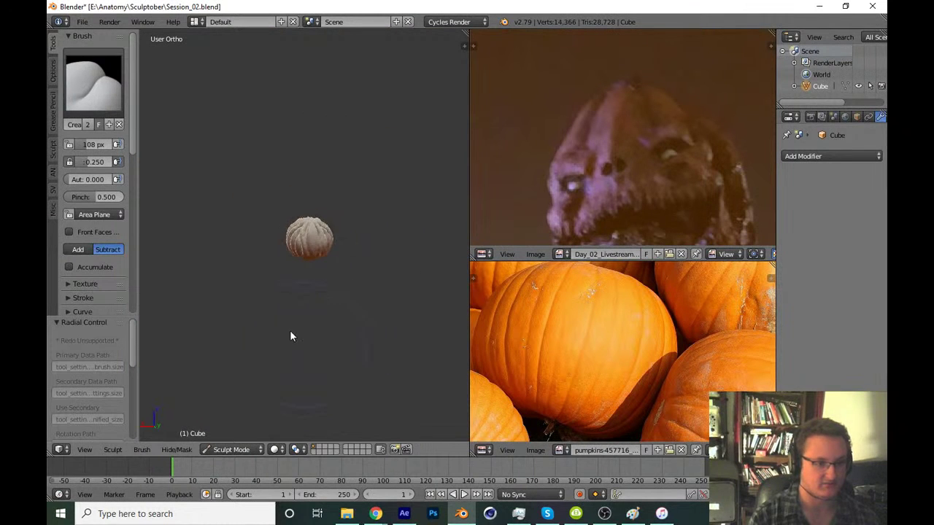
Save the sculpt over the file again and switch to the Right view
{"action": "key", "text": "ctrl+s"}
{"action": "left_click", "coordinate": [373, 316]}
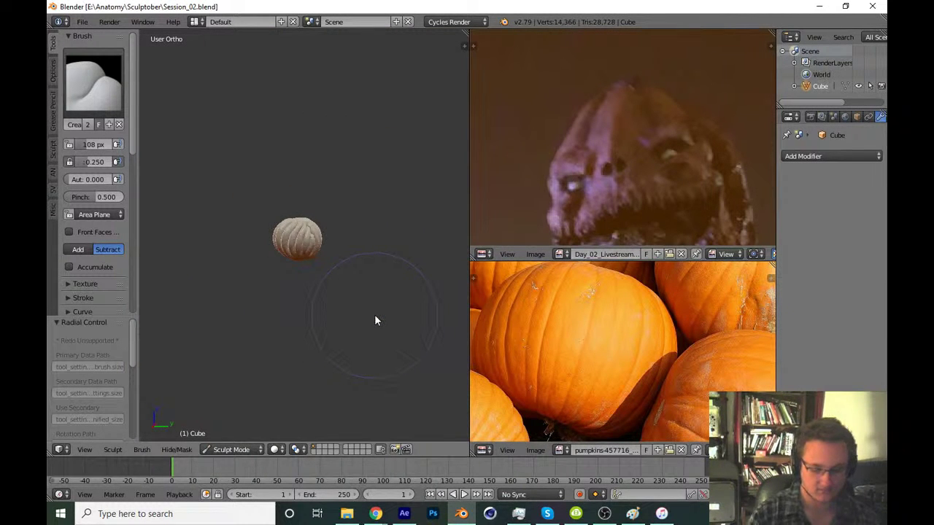
{"action": "key", "text": "KP_3"}
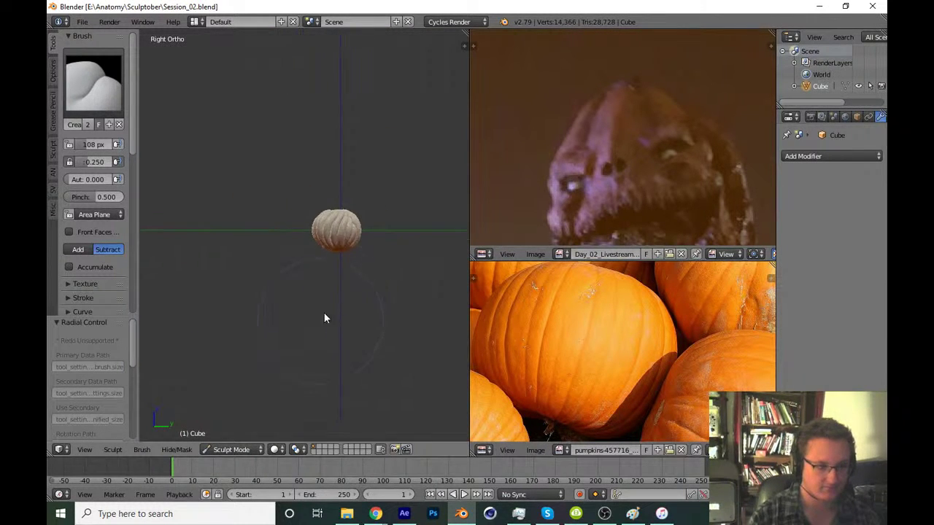
{"action": "scroll", "coordinate": [324, 312], "scroll_direction": "up", "scroll_amount": 5}
Pull the pumpkin's left side with the Grab brush at 329 px to even the silhouette
{"action": "middle_click_drag", "start_coordinate": [370, 240], "coordinate": [294, 262], "text": "shift"}
{"action": "key", "text": "g"}
{"action": "key", "text": "f"}
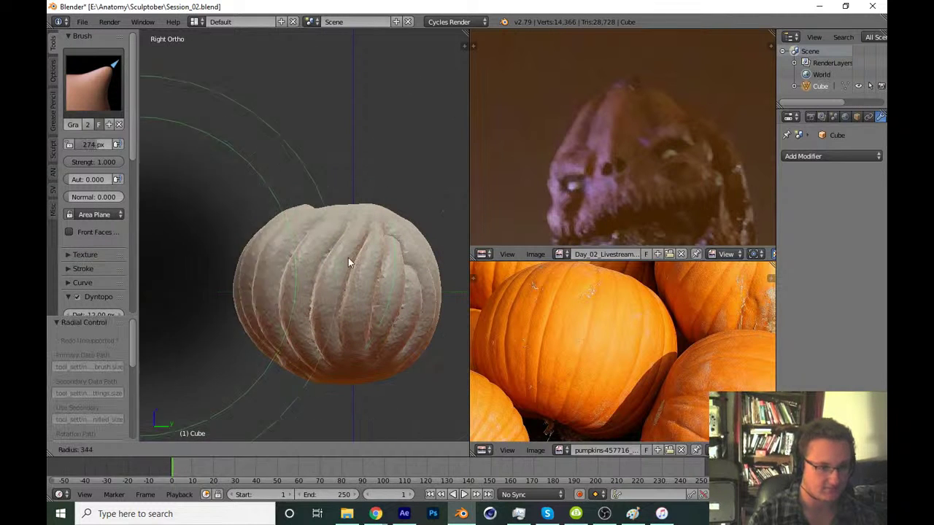
{"action": "left_click", "coordinate": [249, 296]}
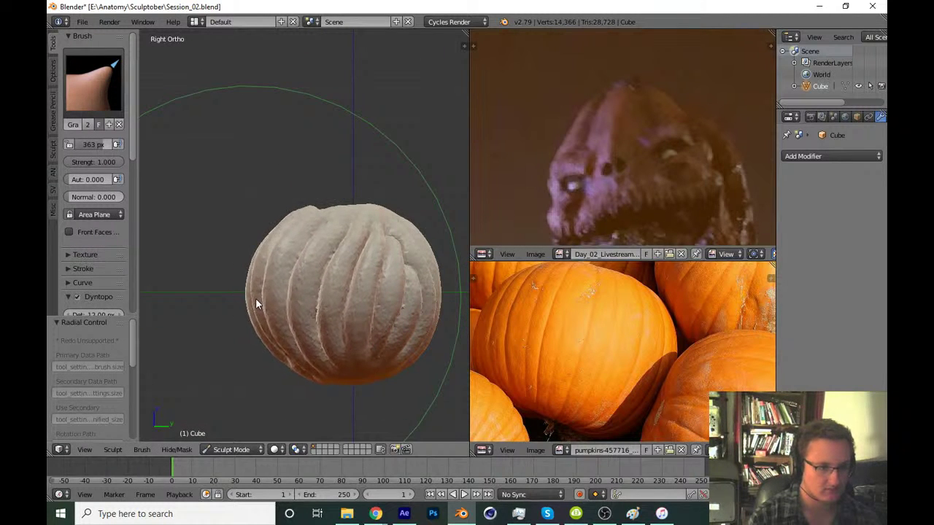
{"action": "left_click_drag", "start_coordinate": [263, 297], "coordinate": [260, 292]}
{"action": "key", "text": "f"}
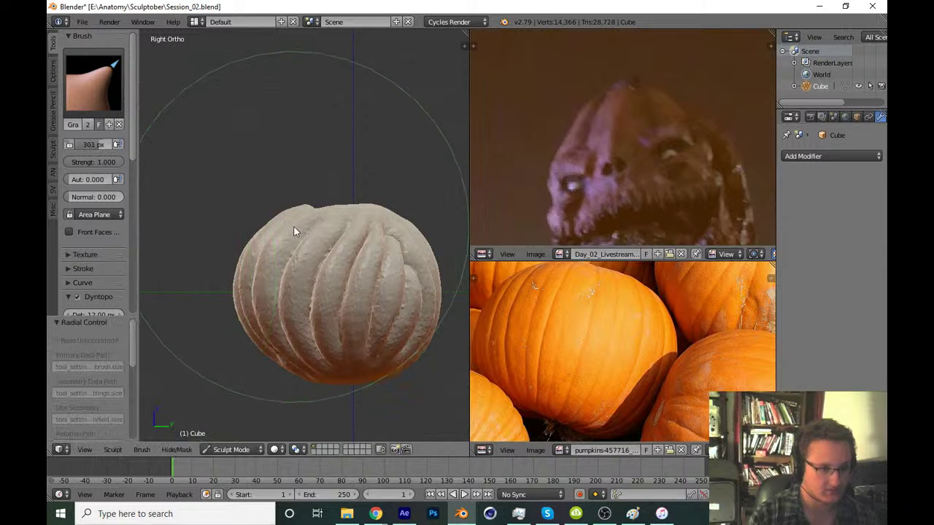
{"action": "left_click", "coordinate": [263, 294]}
{"action": "left_click_drag", "start_coordinate": [264, 294], "coordinate": [274, 291]}
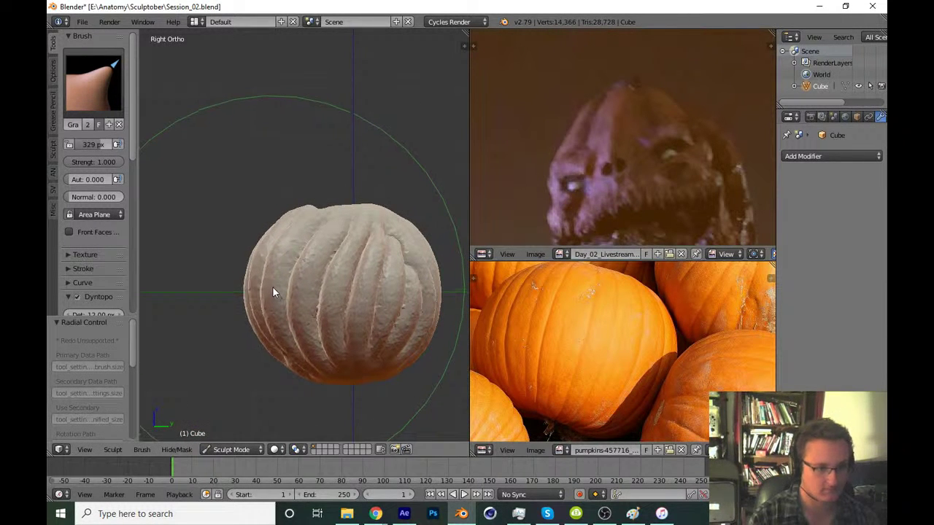
Switch to the Front view and save the sculpt over the existing file
{"action": "key", "text": "KP_1"}
{"action": "key", "text": "ctrl+s"}
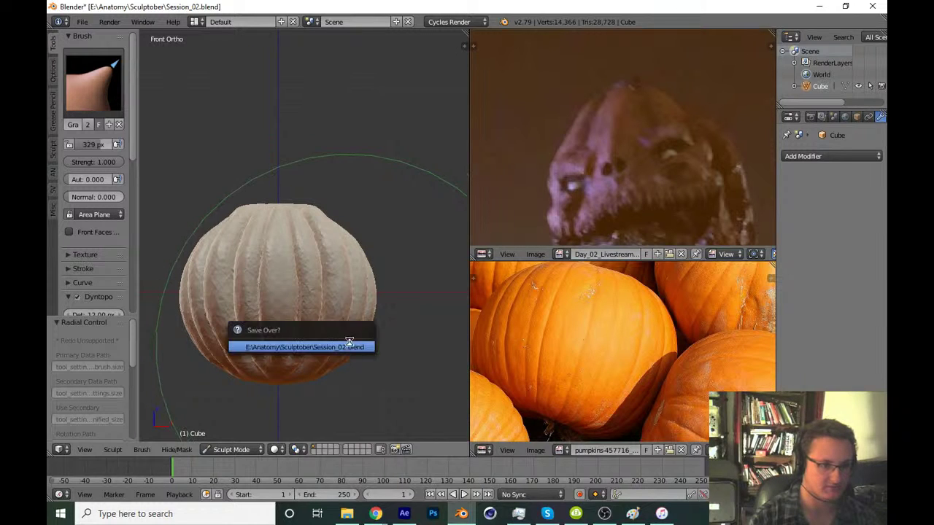
{"action": "left_click", "coordinate": [335, 341]}
{"action": "scroll", "coordinate": [642, 322], "scroll_direction": "up", "scroll_amount": 2}
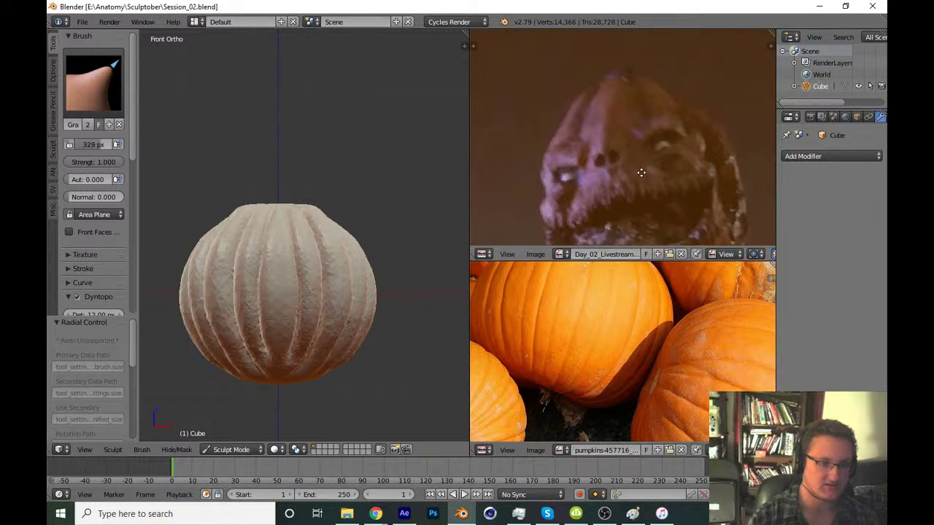
{"action": "mouse_move", "coordinate": [368, 324]}
{"action": "middle_mouse_down"}
{"action": "mouse_move", "coordinate": [296, 338]}
{"action": "mouse_move", "coordinate": [373, 321]}
{"action": "mouse_move", "coordinate": [372, 366]}
{"action": "mouse_move", "coordinate": [330, 397]}
{"action": "mouse_move", "coordinate": [343, 386]}
{"action": "middle_mouse_up"}
Sculpt an initial hollow into the pumpkin's top centre with a resized Draw brush
{"action": "scroll", "coordinate": [488, 319], "scroll_direction": "down", "scroll_amount": 2}
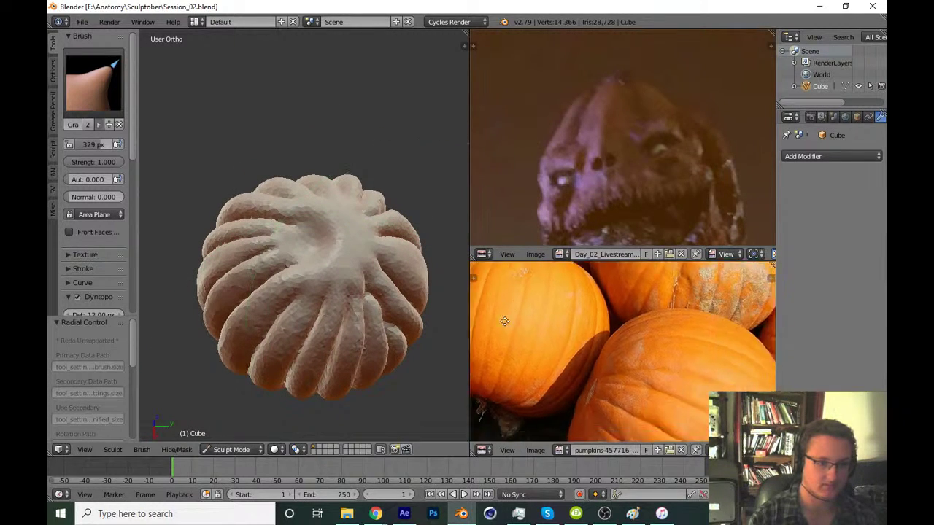
{"action": "scroll", "coordinate": [488, 319], "scroll_direction": "down", "scroll_amount": 1}
{"action": "scroll", "coordinate": [365, 291], "scroll_direction": "up", "scroll_amount": 4}
{"action": "mouse_move", "coordinate": [386, 272]}
{"action": "middle_mouse_down"}
{"action": "mouse_move", "coordinate": [360, 257]}
{"action": "mouse_move", "coordinate": [357, 279]}
{"action": "middle_mouse_up"}
{"action": "key", "text": "x"}
{"action": "scroll", "coordinate": [342, 259], "scroll_direction": "down", "scroll_amount": 2}
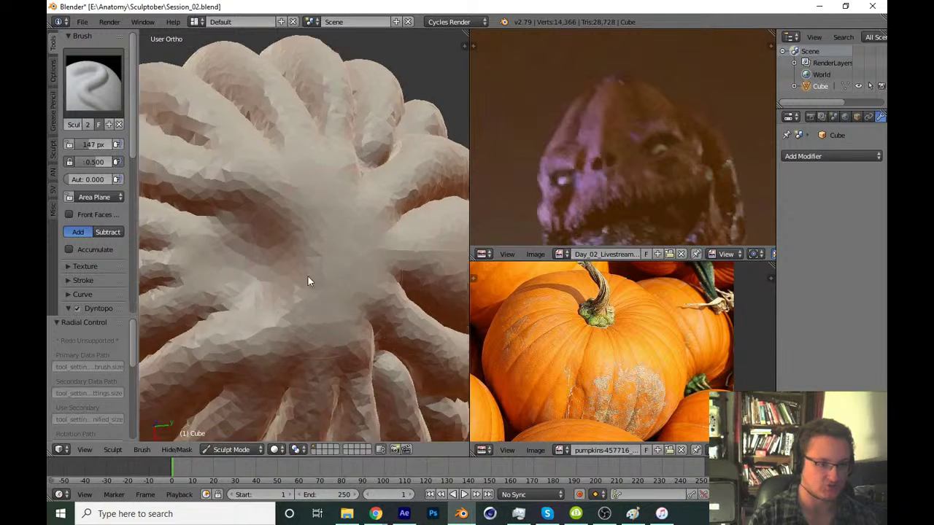
{"action": "scroll", "coordinate": [308, 276], "scroll_direction": "up", "scroll_amount": 4}
{"action": "key", "text": "f"}
{"action": "left_click", "coordinate": [312, 270]}
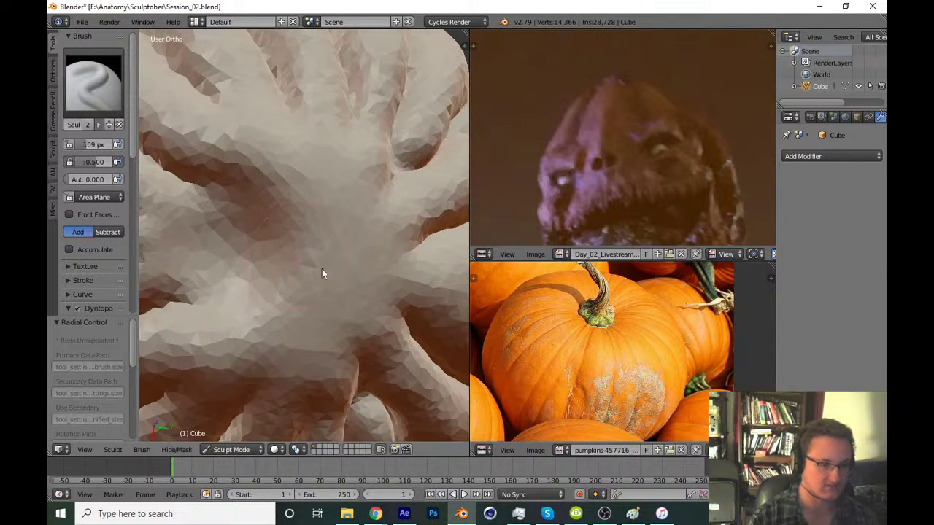
{"action": "scroll", "coordinate": [322, 268], "scroll_direction": "up", "scroll_amount": 2}
{"action": "key", "text": "f"}
{"action": "mouse_move", "coordinate": [311, 271]}
{"action": "left_mouse_down"}
{"action": "mouse_move", "coordinate": [273, 271]}
{"action": "mouse_move", "coordinate": [312, 263]}
{"action": "mouse_move", "coordinate": [286, 278]}
{"action": "mouse_move", "coordinate": [314, 276]}
{"action": "mouse_move", "coordinate": [281, 261]}
{"action": "mouse_move", "coordinate": [320, 249]}
{"action": "left_mouse_up"}
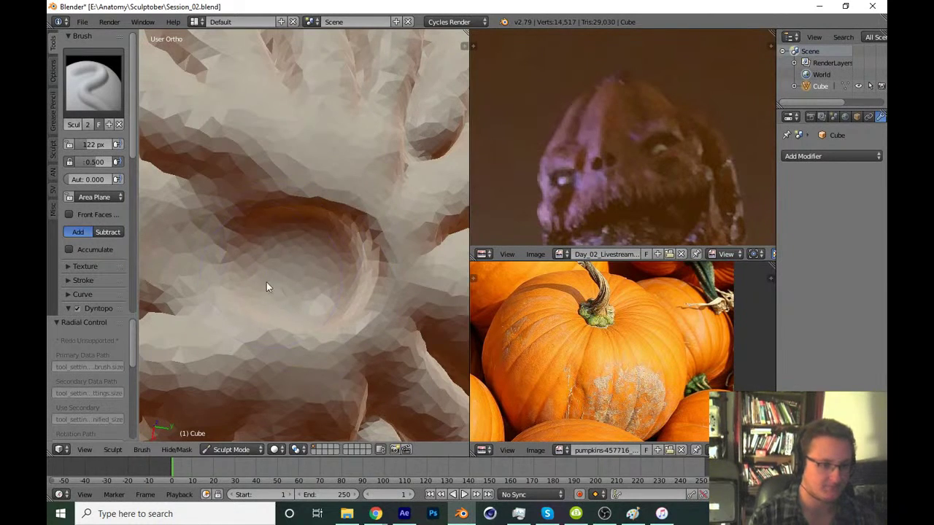
Deepen and round out the top cavity, checking it from the side and above
{"action": "scroll", "coordinate": [309, 331], "scroll_direction": "down", "scroll_amount": 5}
{"action": "scroll", "coordinate": [321, 331], "scroll_direction": "down", "scroll_amount": 3}
{"action": "mouse_move", "coordinate": [321, 331]}
{"action": "middle_mouse_down"}
{"action": "mouse_move", "coordinate": [281, 278]}
{"action": "mouse_move", "coordinate": [198, 239]}
{"action": "middle_mouse_up"}
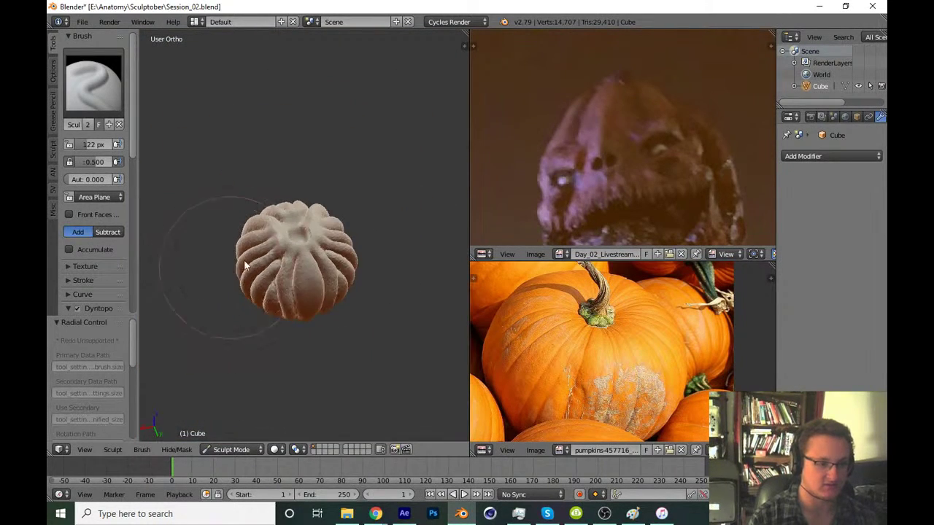
{"action": "scroll", "coordinate": [366, 254], "scroll_direction": "up", "scroll_amount": 3}
{"action": "mouse_move", "coordinate": [366, 254]}
{"action": "middle_mouse_down"}
{"action": "mouse_move", "coordinate": [383, 260]}
{"action": "mouse_move", "coordinate": [340, 267]}
{"action": "middle_mouse_up"}
{"action": "scroll", "coordinate": [381, 239], "scroll_direction": "up", "scroll_amount": 2}
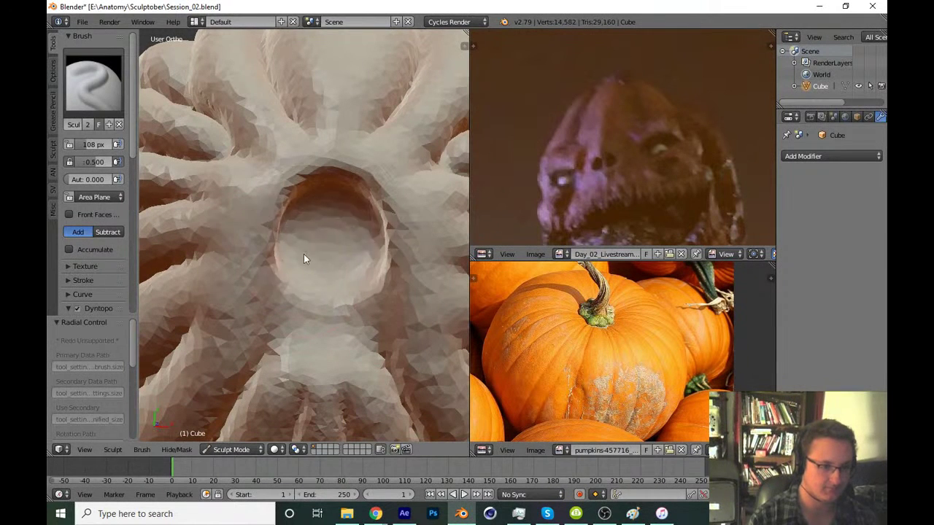
{"action": "left_click_drag", "start_coordinate": [304, 254], "coordinate": [305, 248]}
{"action": "scroll", "coordinate": [343, 277], "scroll_direction": "down", "scroll_amount": 5}
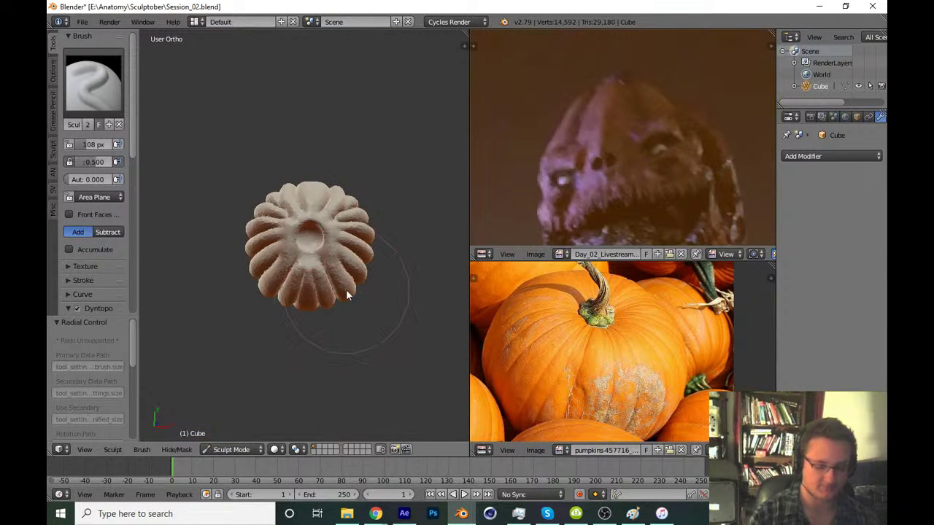
{"action": "middle_click_drag", "start_coordinate": [345, 289], "coordinate": [346, 294]}
{"action": "scroll", "coordinate": [356, 245], "scroll_direction": "up", "scroll_amount": 3}
{"action": "scroll", "coordinate": [361, 238], "scroll_direction": "up", "scroll_amount": 2}
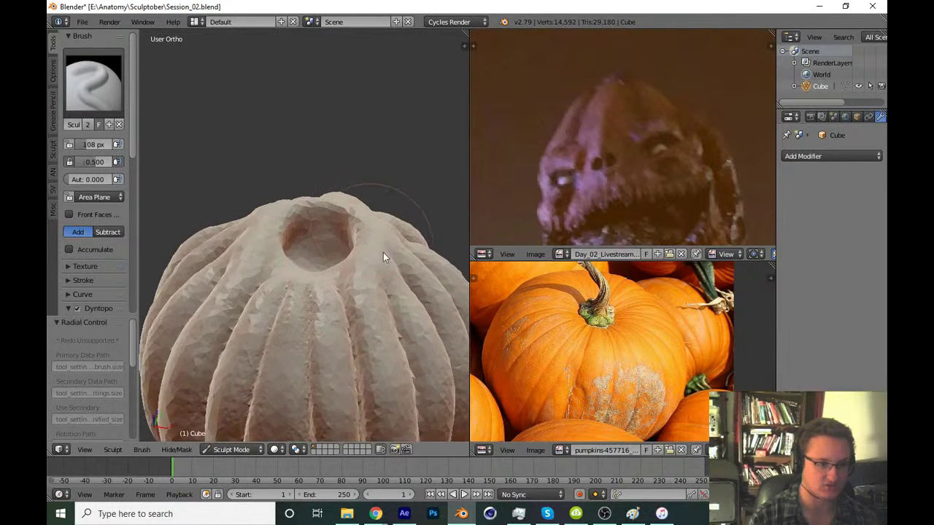
{"action": "mouse_move", "coordinate": [383, 253]}
{"action": "middle_mouse_down"}
{"action": "mouse_move", "coordinate": [392, 324]}
{"action": "mouse_move", "coordinate": [355, 296]}
{"action": "middle_mouse_up"}
{"action": "scroll", "coordinate": [374, 256], "scroll_direction": "up", "scroll_amount": 4}
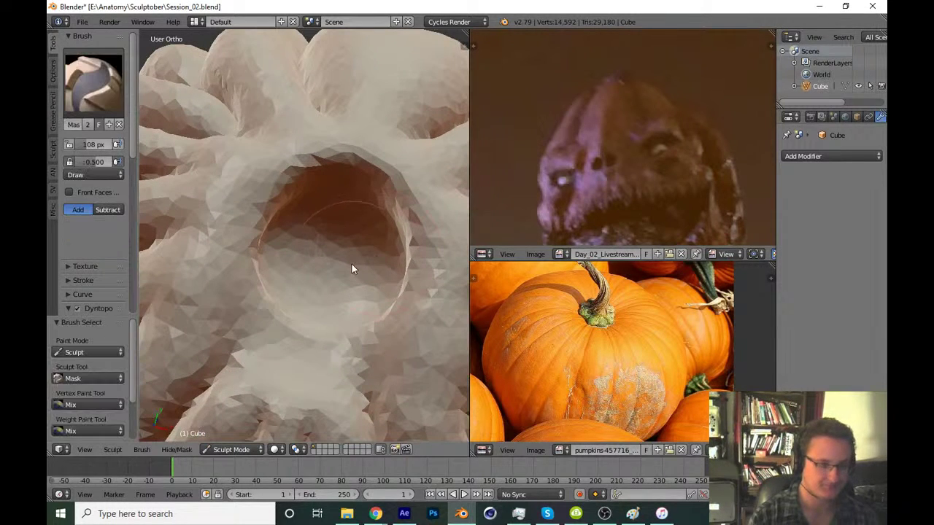
Mask the inside of the top cavity with a smaller Mask brush
{"action": "key", "text": "m"}
{"action": "key", "text": "f"}
{"action": "left_click", "coordinate": [339, 262]}
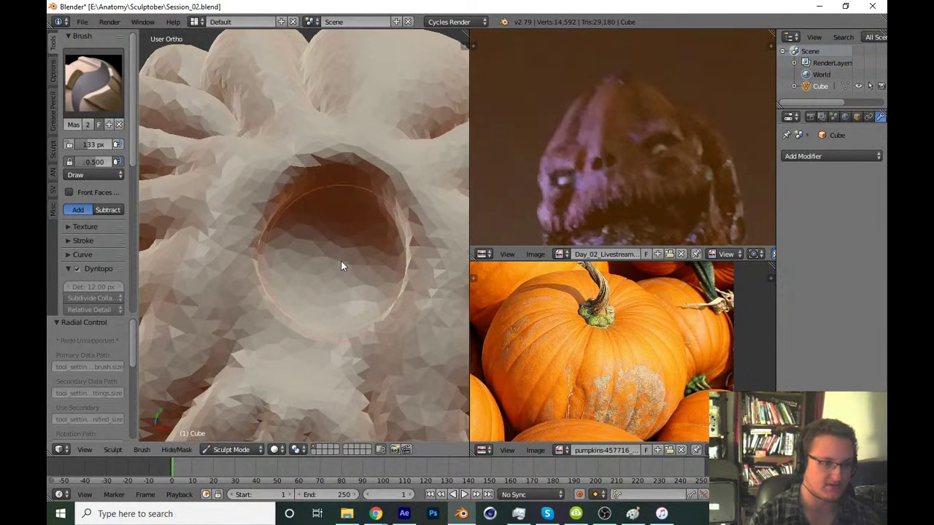
{"action": "key", "text": "f"}
{"action": "left_click", "coordinate": [337, 267]}
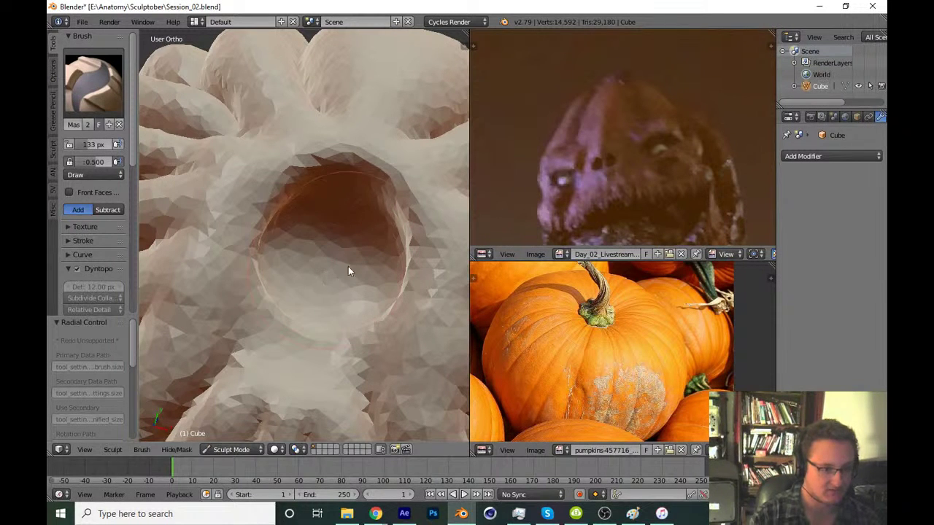
{"action": "key", "text": "f"}
{"action": "left_click", "coordinate": [316, 261]}
{"action": "mouse_move", "coordinate": [325, 233]}
{"action": "left_mouse_down"}
{"action": "mouse_move", "coordinate": [283, 259]}
{"action": "mouse_move", "coordinate": [350, 270]}
{"action": "mouse_move", "coordinate": [350, 229]}
{"action": "mouse_move", "coordinate": [344, 288]}
{"action": "mouse_move", "coordinate": [326, 265]}
{"action": "left_mouse_up"}
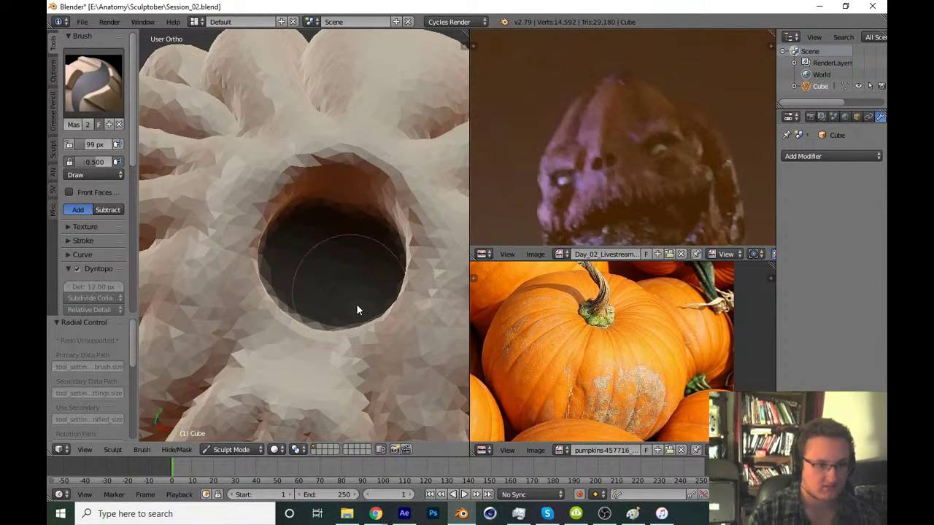
Search the add-ons for 'screencast' in User Preferences, close them, and invert the mask
{"action": "left_click", "coordinate": [82, 21]}
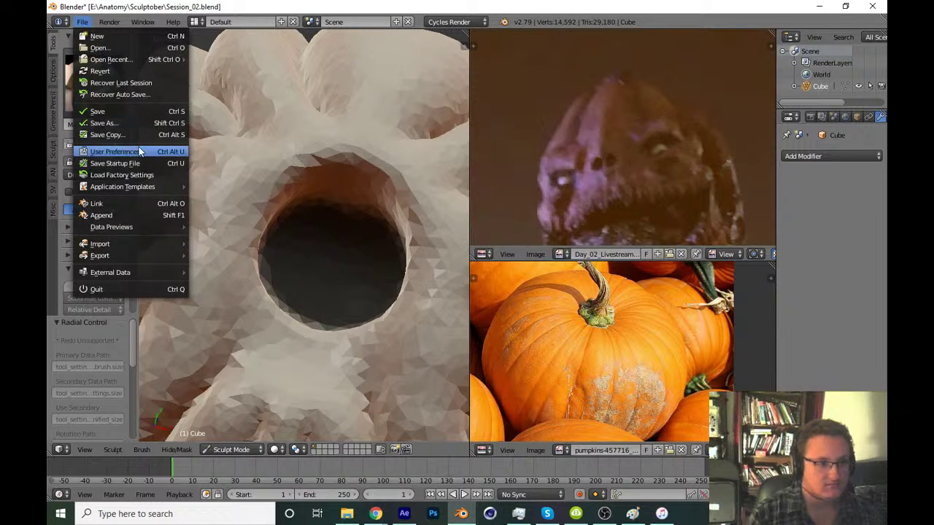
{"action": "left_click", "coordinate": [120, 151]}
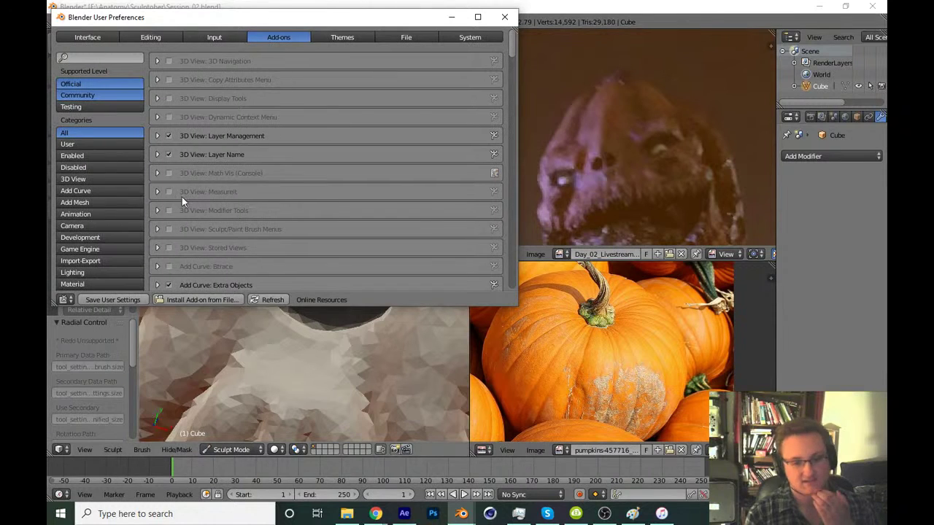
{"action": "left_click", "coordinate": [108, 59]}
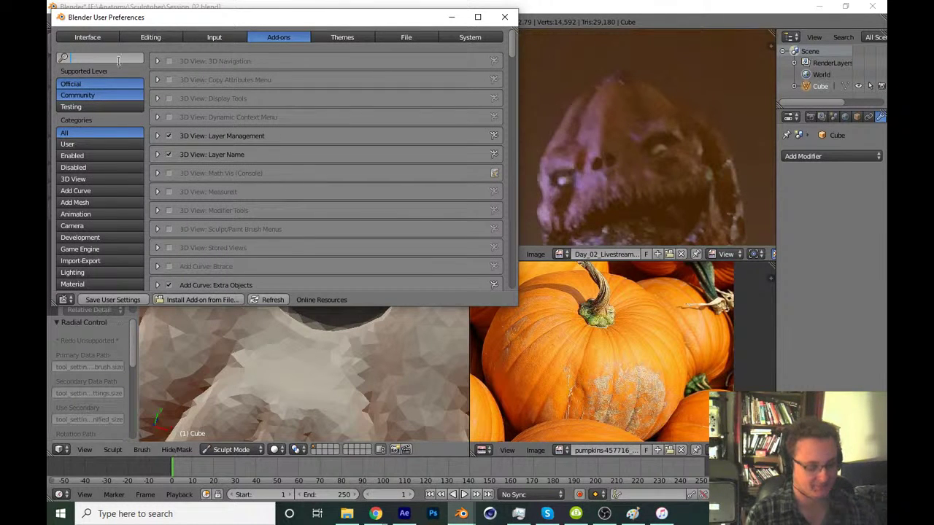
{"action": "type", "text": "screencast"}
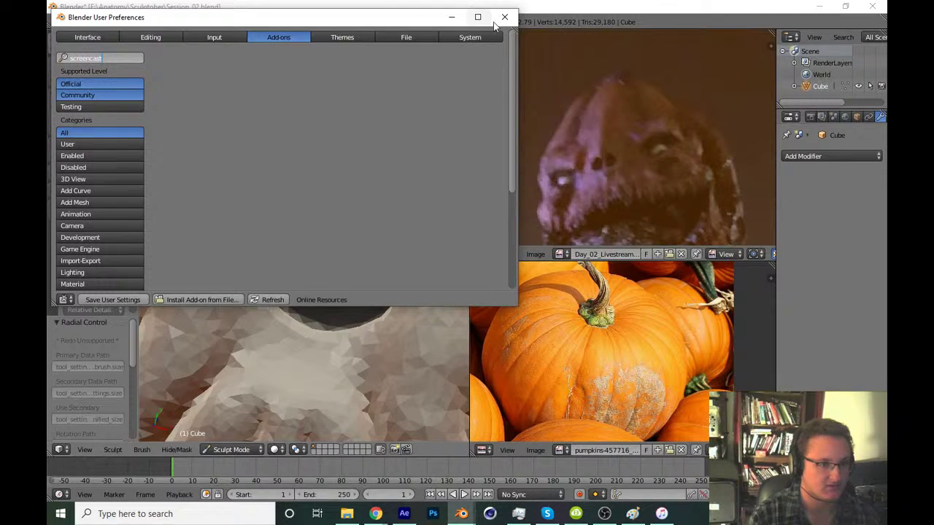
{"action": "left_click", "coordinate": [504, 16]}
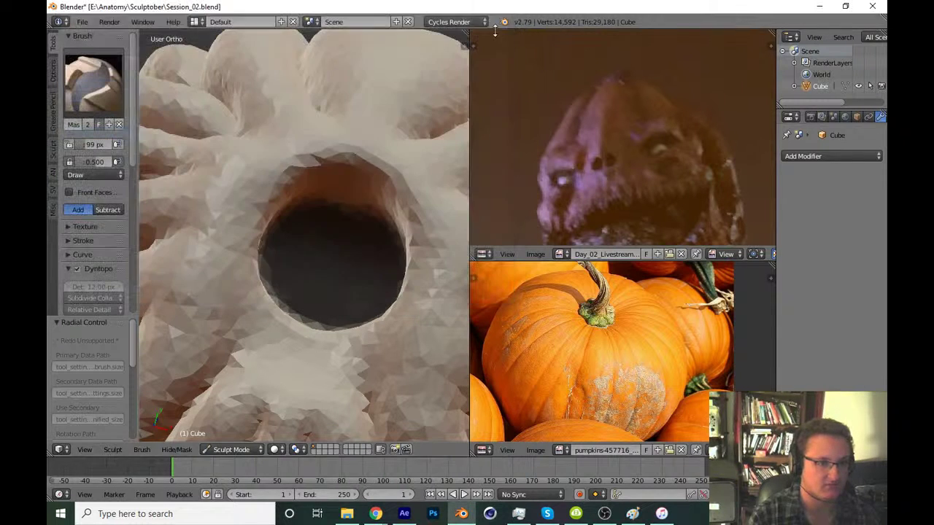
{"action": "key", "text": "shift+z"}
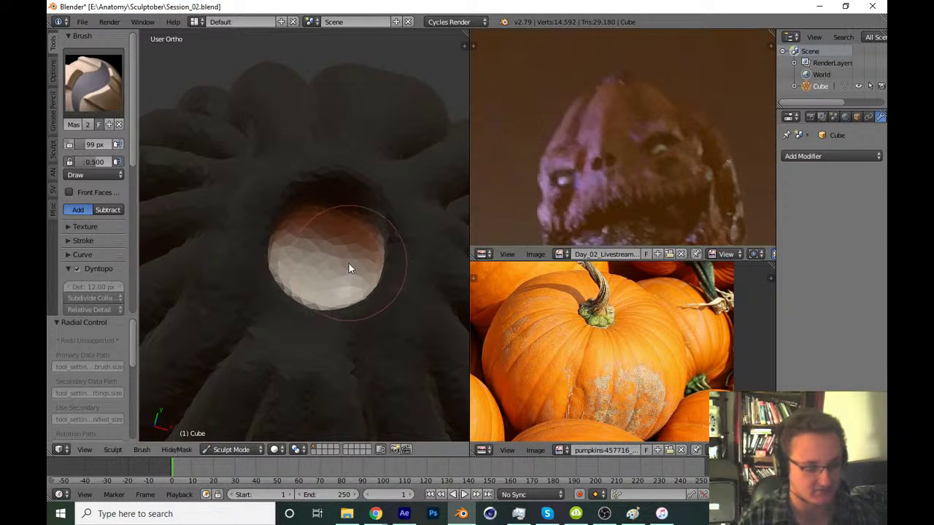
{"action": "left_click", "coordinate": [94, 80]}
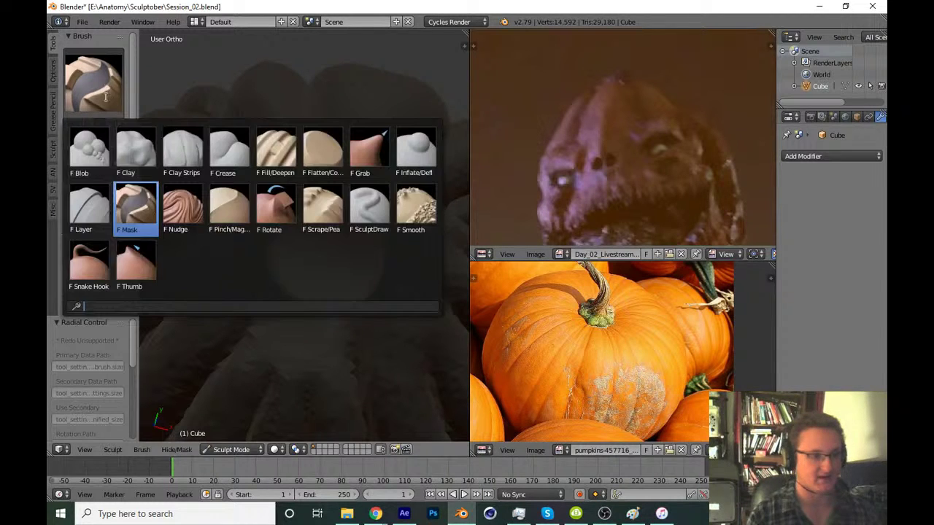
Switch to the Snake Hook brush and enlarge its radius over the top cavity
{"action": "left_click", "coordinate": [89, 267]}
{"action": "key", "text": "KP_3"}
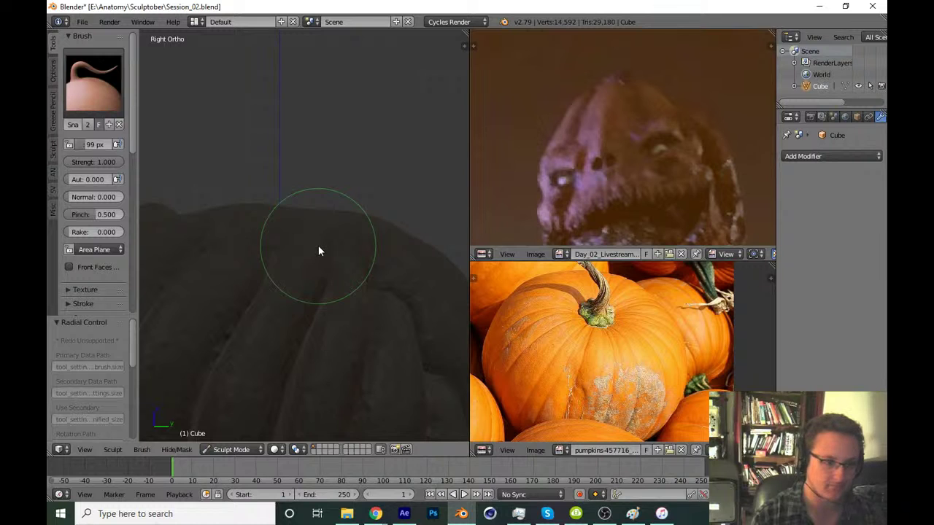
{"action": "mouse_move", "coordinate": [280, 273]}
{"action": "middle_mouse_down"}
{"action": "mouse_move", "coordinate": [365, 305]}
{"action": "mouse_move", "coordinate": [350, 243]}
{"action": "mouse_move", "coordinate": [313, 254]}
{"action": "mouse_move", "coordinate": [331, 263]}
{"action": "mouse_move", "coordinate": [333, 212]}
{"action": "mouse_move", "coordinate": [358, 192]}
{"action": "middle_mouse_up"}
{"action": "key", "text": "f"}
{"action": "left_click", "coordinate": [317, 252]}
{"action": "key", "text": "f"}
{"action": "left_click", "coordinate": [316, 274]}
Pull the unmasked patch up out of the top cavity into a raised stem form
{"action": "mouse_move", "coordinate": [358, 192]}
{"action": "left_mouse_down"}
{"action": "mouse_move", "coordinate": [371, 169]}
{"action": "mouse_move", "coordinate": [326, 174]}
{"action": "left_mouse_up"}
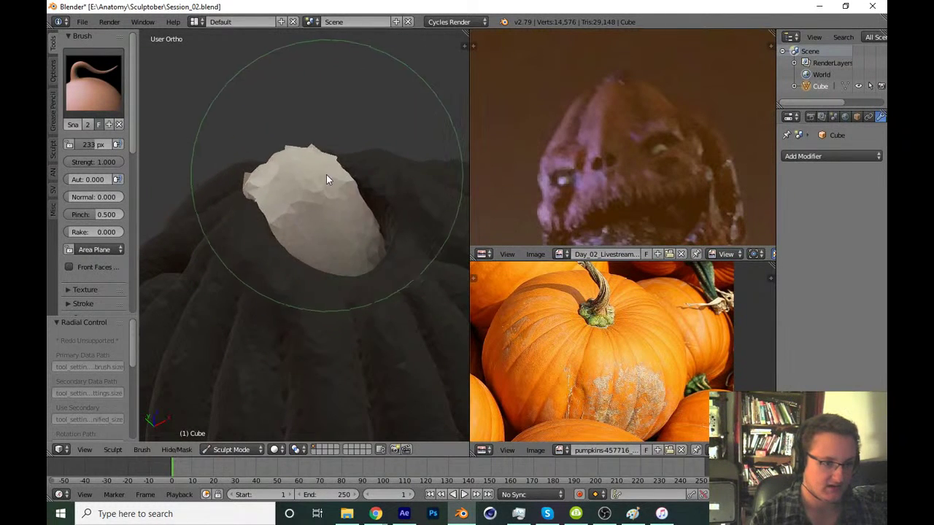
{"action": "mouse_move", "coordinate": [326, 174]}
{"action": "middle_mouse_down"}
{"action": "mouse_move", "coordinate": [312, 239]}
{"action": "mouse_move", "coordinate": [262, 221]}
{"action": "mouse_move", "coordinate": [292, 259]}
{"action": "mouse_move", "coordinate": [269, 251]}
{"action": "middle_mouse_up"}
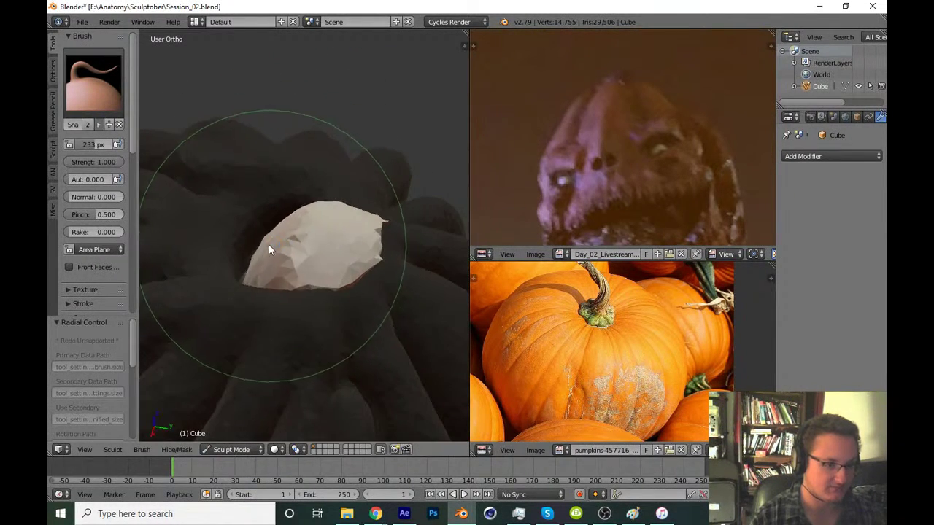
{"action": "mouse_move", "coordinate": [269, 250]}
{"action": "left_mouse_down"}
{"action": "mouse_move", "coordinate": [287, 247]}
{"action": "mouse_move", "coordinate": [273, 246]}
{"action": "left_mouse_up"}
{"action": "middle_click_drag", "start_coordinate": [273, 246], "coordinate": [377, 238]}
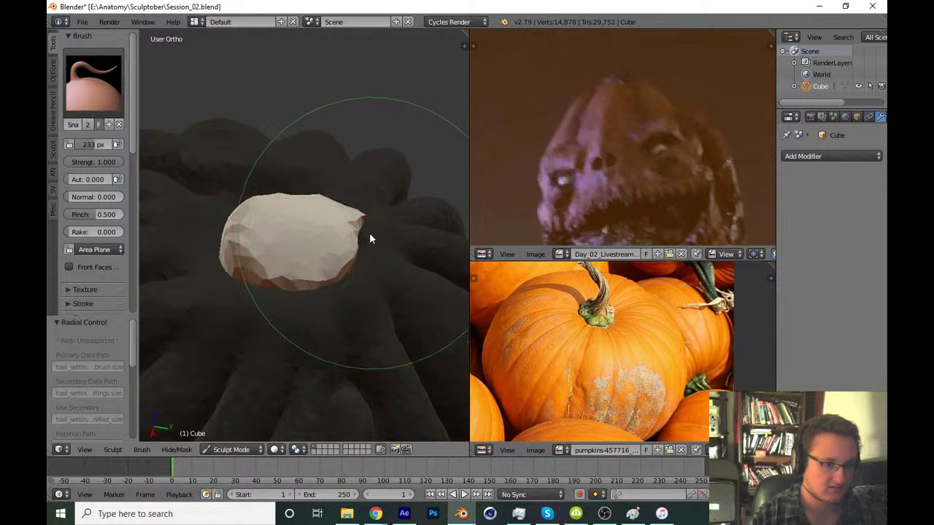
{"action": "key", "text": "alt+m"}
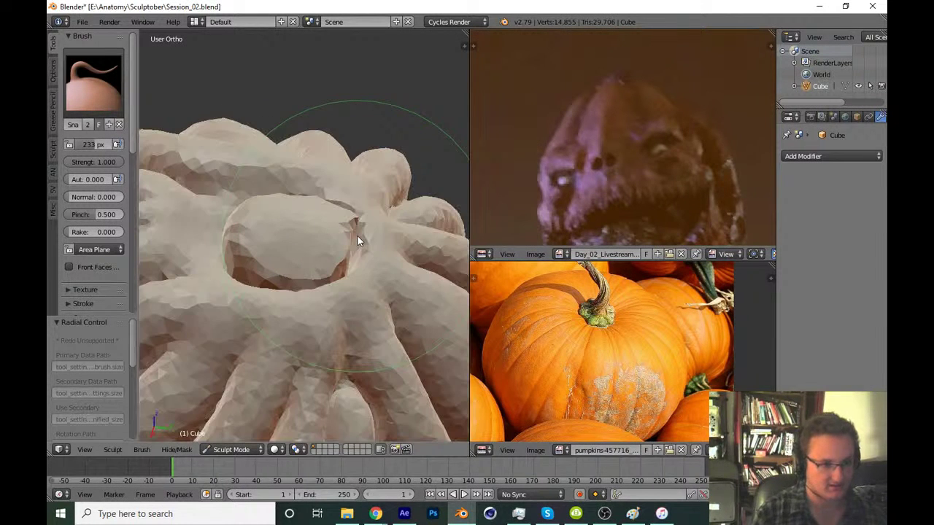
{"action": "key", "text": "ctrl+z"}
{"action": "middle_click_drag", "start_coordinate": [341, 237], "coordinate": [301, 167]}
{"action": "key", "text": "f"}
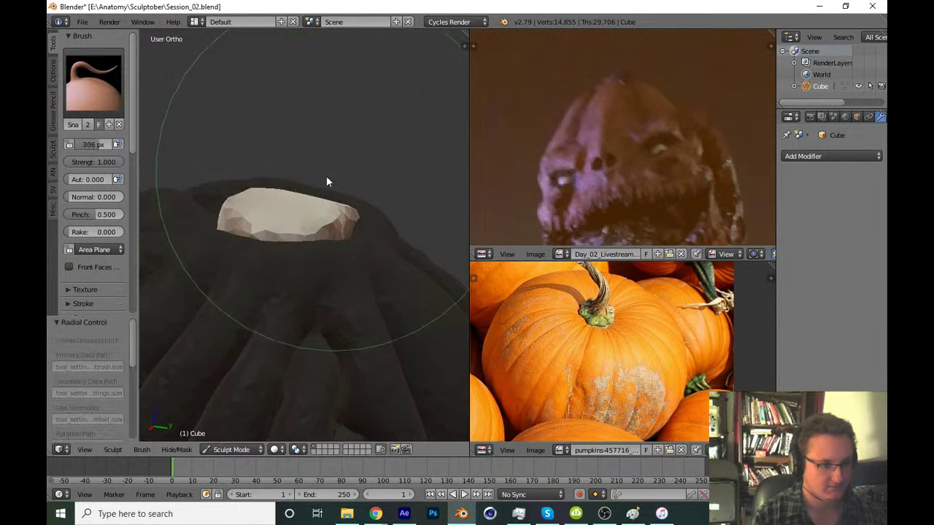
{"action": "left_click", "coordinate": [281, 199]}
{"action": "middle_click_drag", "start_coordinate": [281, 199], "coordinate": [274, 176]}
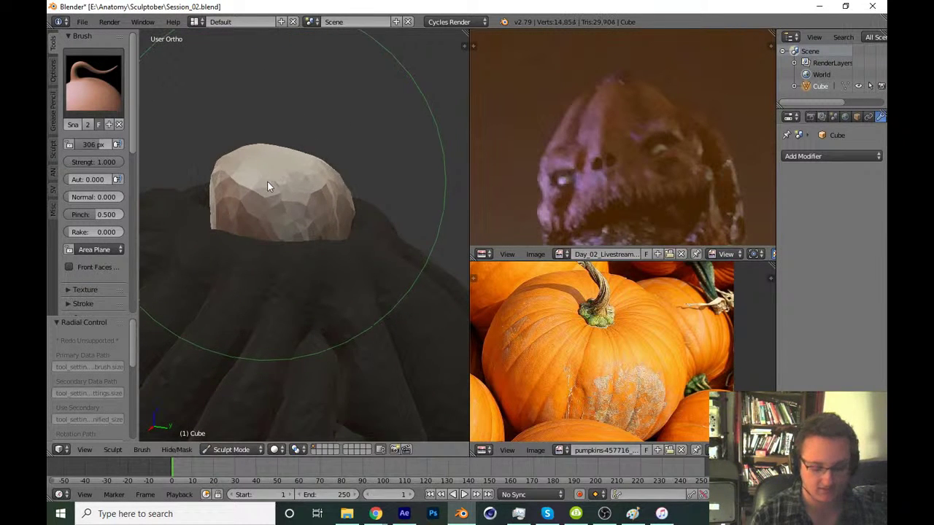
Save the file, overwriting the existing copy
{"action": "key", "text": "KP_1"}
{"action": "key", "text": "ctrl+s"}
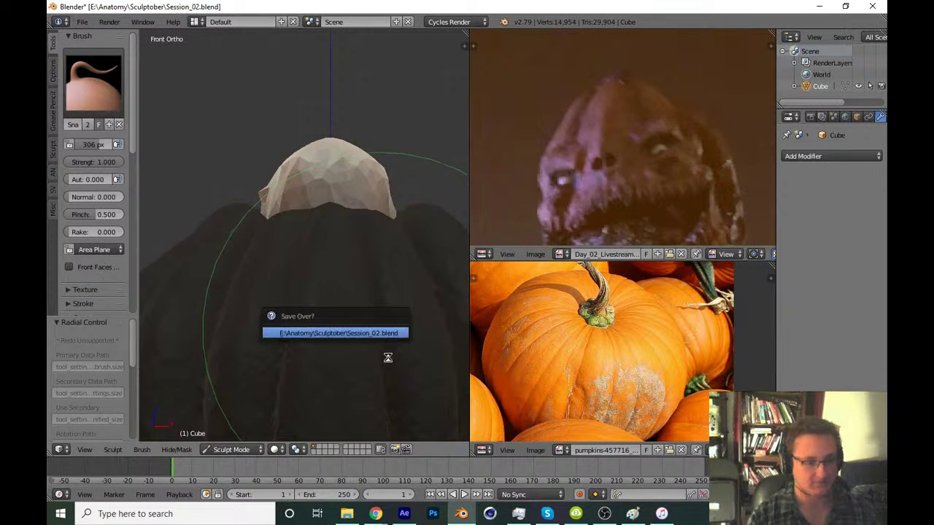
{"action": "key", "text": "Return"}
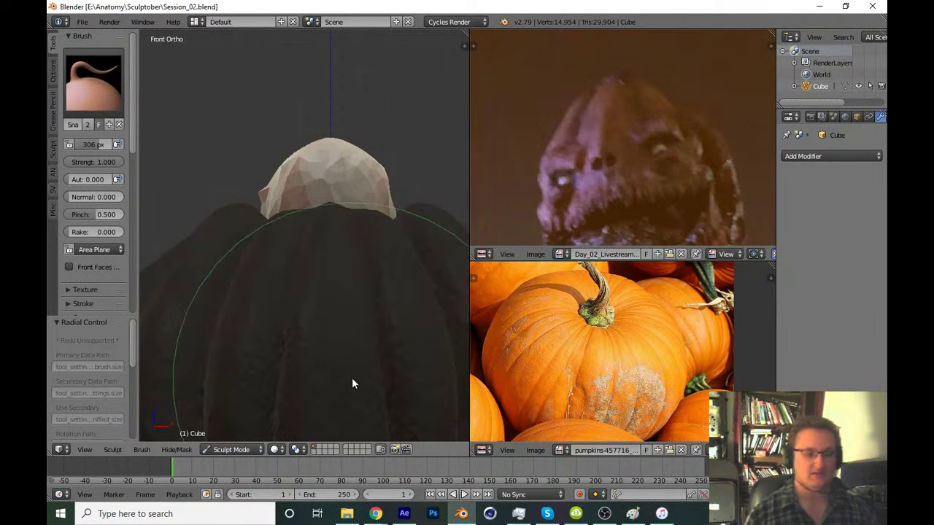
{"action": "middle_click_drag", "start_coordinate": [354, 374], "coordinate": [392, 318], "text": "shift"}
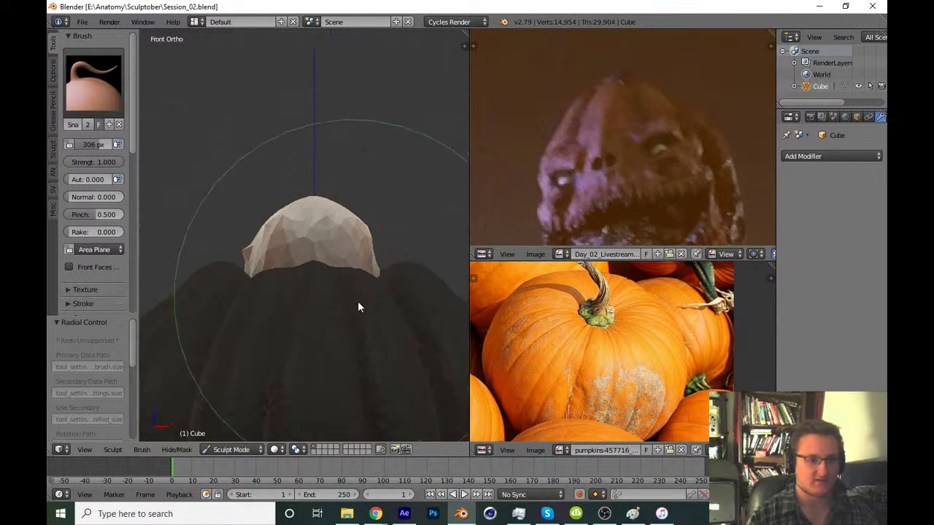
{"action": "key", "text": "ctrl+s"}
{"action": "key", "text": "Return"}
Pull the stem taller, then bend its top so it leans over in the side view
{"action": "middle_click_drag", "start_coordinate": [343, 268], "coordinate": [345, 307], "text": "shift"}
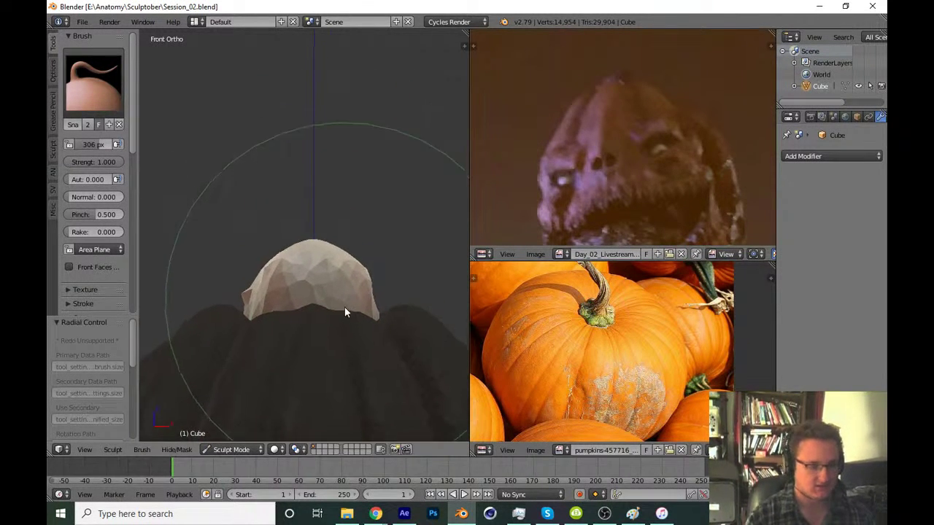
{"action": "key", "text": "f"}
{"action": "left_click", "coordinate": [330, 247]}
{"action": "left_click_drag", "start_coordinate": [330, 247], "coordinate": [322, 223]}
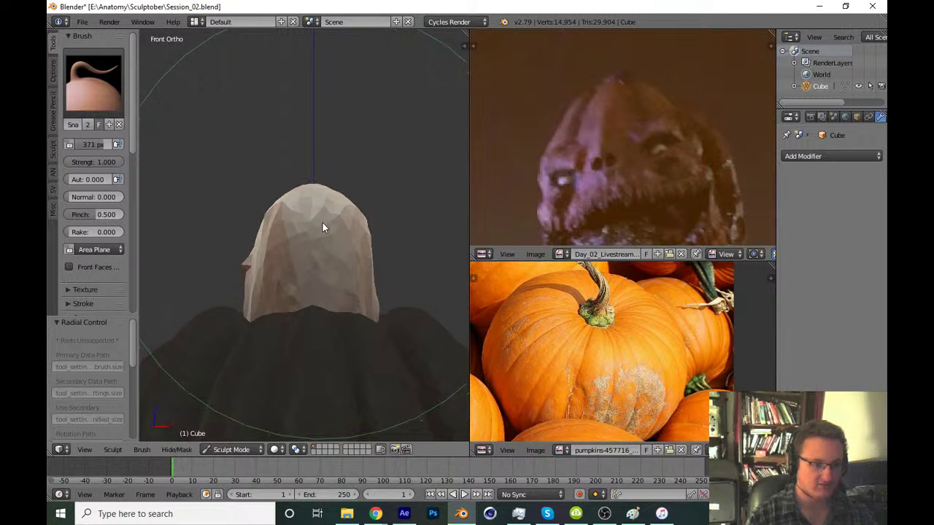
{"action": "key", "text": "KP_3"}
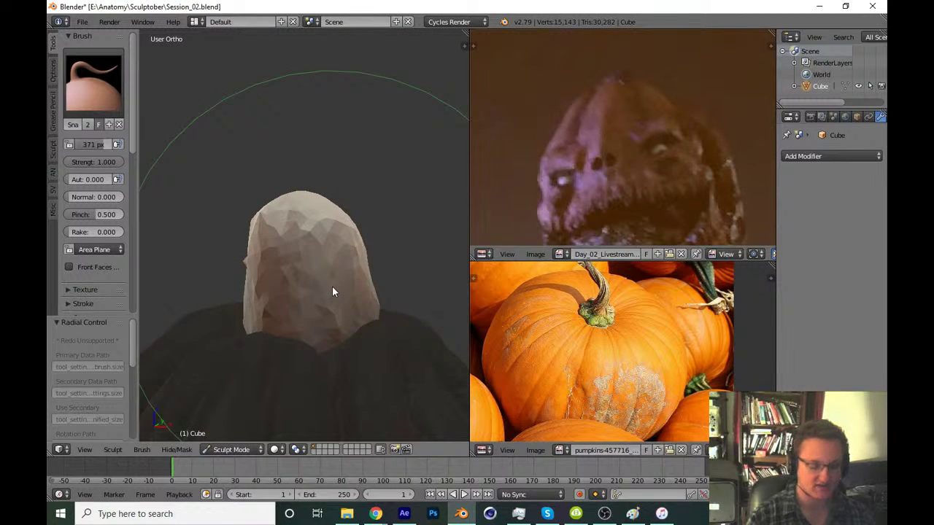
{"action": "key", "text": "t"}
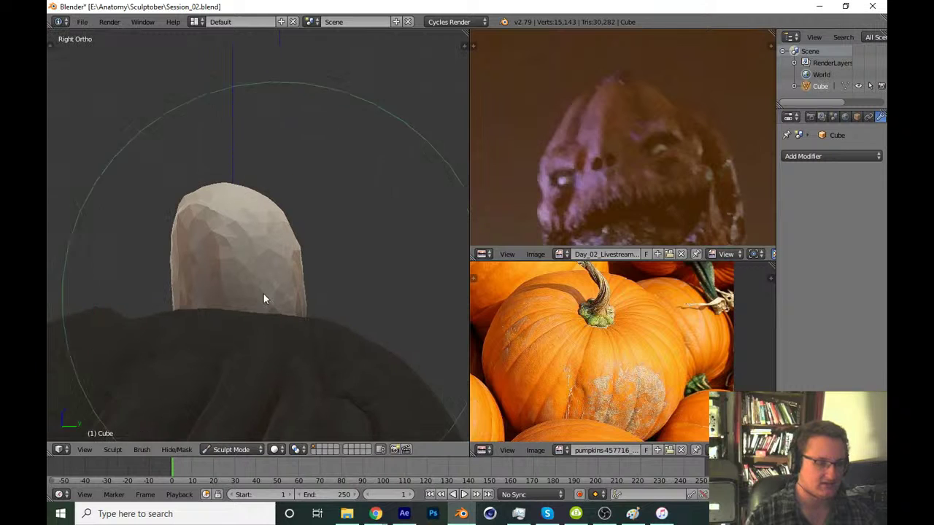
{"action": "mouse_move", "coordinate": [285, 271]}
{"action": "left_mouse_down"}
{"action": "mouse_move", "coordinate": [264, 274]}
{"action": "mouse_move", "coordinate": [311, 225]}
{"action": "mouse_move", "coordinate": [344, 246]}
{"action": "left_mouse_up"}
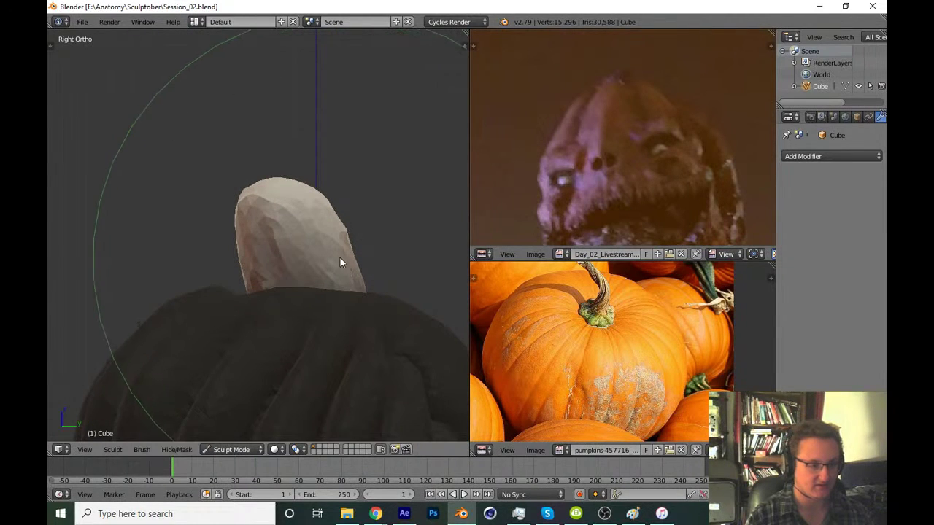
Bulge the stem out wider with Snake Hook strokes in the front view, then reshape its side
{"action": "scroll", "coordinate": [314, 306], "scroll_direction": "down", "scroll_amount": 1}
{"action": "key", "text": "KP_1"}
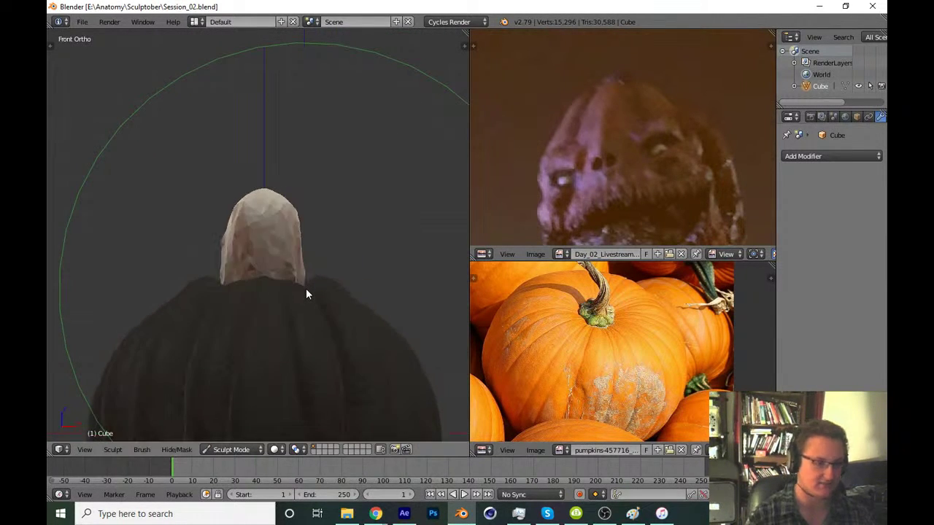
{"action": "scroll", "coordinate": [364, 299], "scroll_direction": "up", "scroll_amount": 1}
{"action": "scroll", "coordinate": [365, 303], "scroll_direction": "up", "scroll_amount": 2}
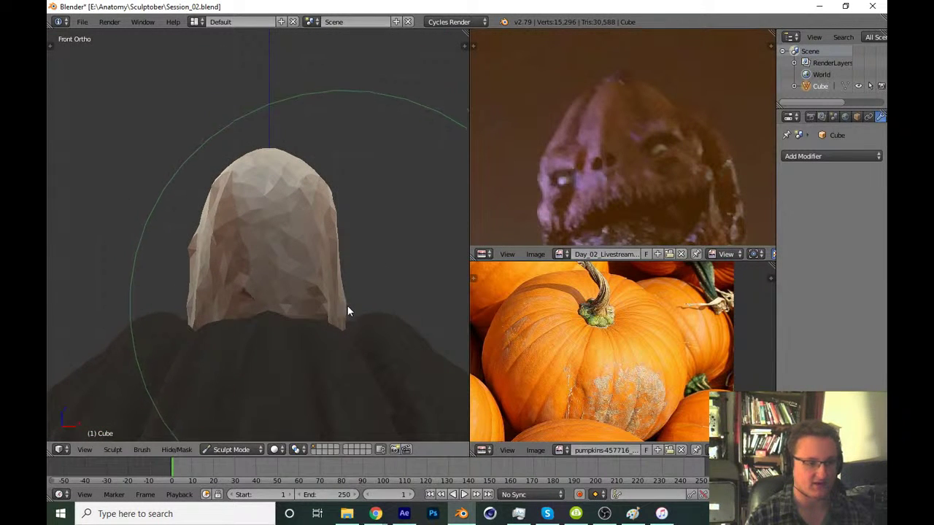
{"action": "left_click_drag", "start_coordinate": [347, 305], "coordinate": [371, 309]}
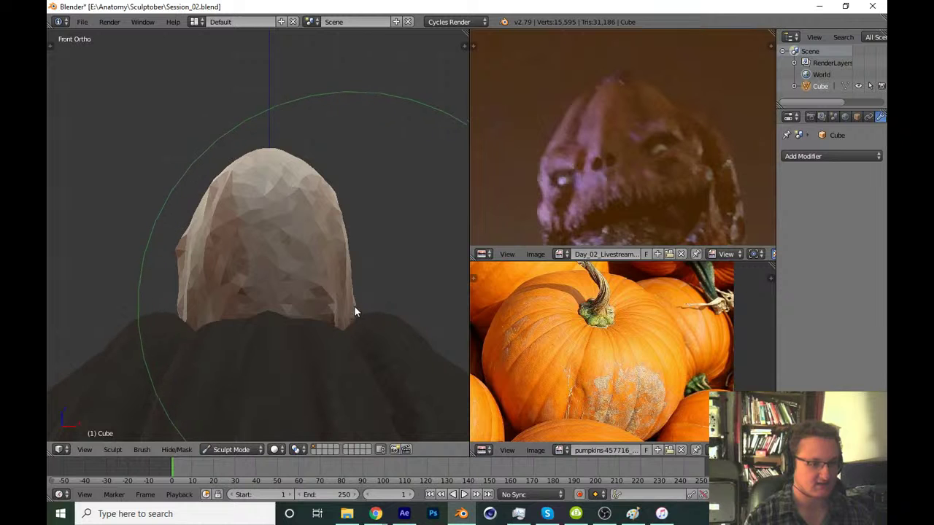
{"action": "middle_click_drag", "start_coordinate": [371, 309], "coordinate": [312, 342]}
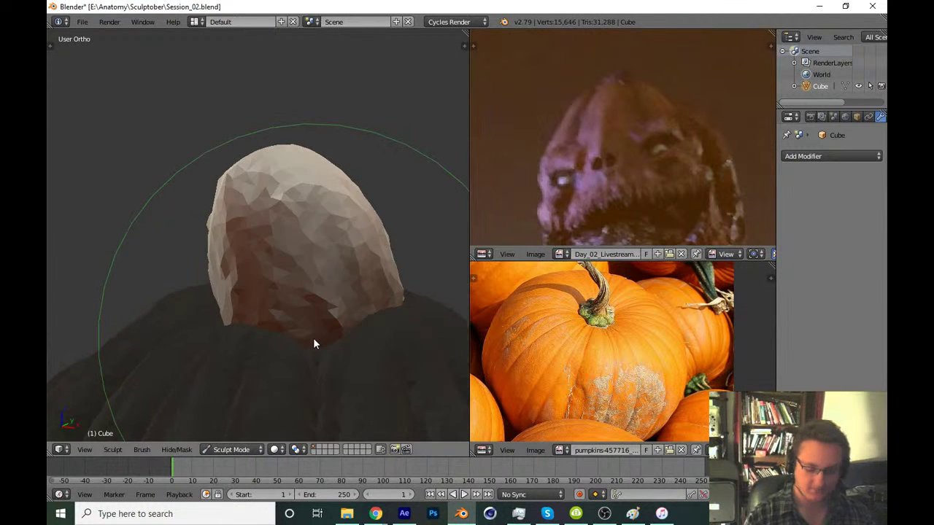
{"action": "key", "text": "KP_3"}
{"action": "scroll", "coordinate": [280, 343], "scroll_direction": "down", "scroll_amount": 6}
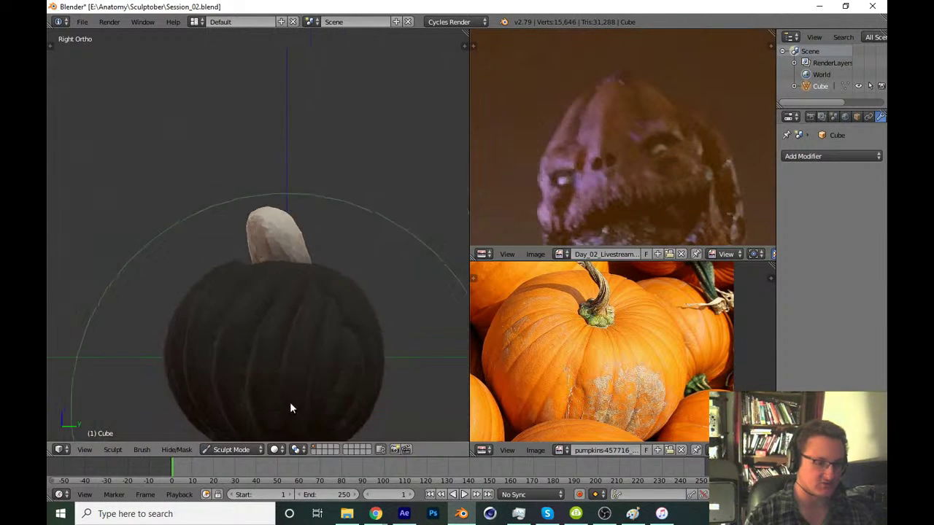
{"action": "scroll", "coordinate": [305, 354], "scroll_direction": "down", "scroll_amount": 1}
{"action": "scroll", "coordinate": [318, 340], "scroll_direction": "down", "scroll_amount": 1}
{"action": "scroll", "coordinate": [314, 321], "scroll_direction": "up", "scroll_amount": 3}
{"action": "scroll", "coordinate": [311, 312], "scroll_direction": "up", "scroll_amount": 4}
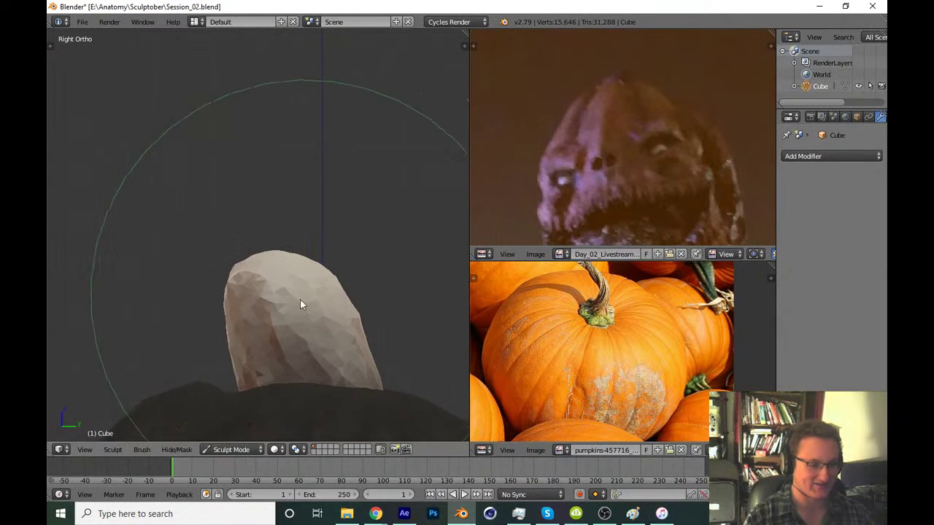
{"action": "left_click_drag", "start_coordinate": [258, 253], "coordinate": [264, 259]}
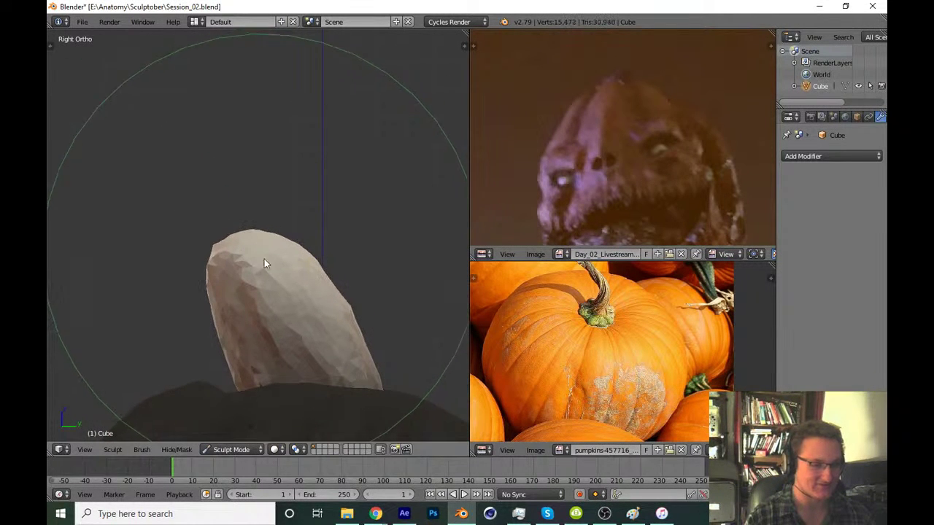
Switch to a carving brush, resize it, and carve deep dents into the stem's top
{"action": "key", "text": "t"}
{"action": "key", "text": "t"}
{"action": "scroll", "coordinate": [243, 248], "scroll_direction": "up", "scroll_amount": 3}
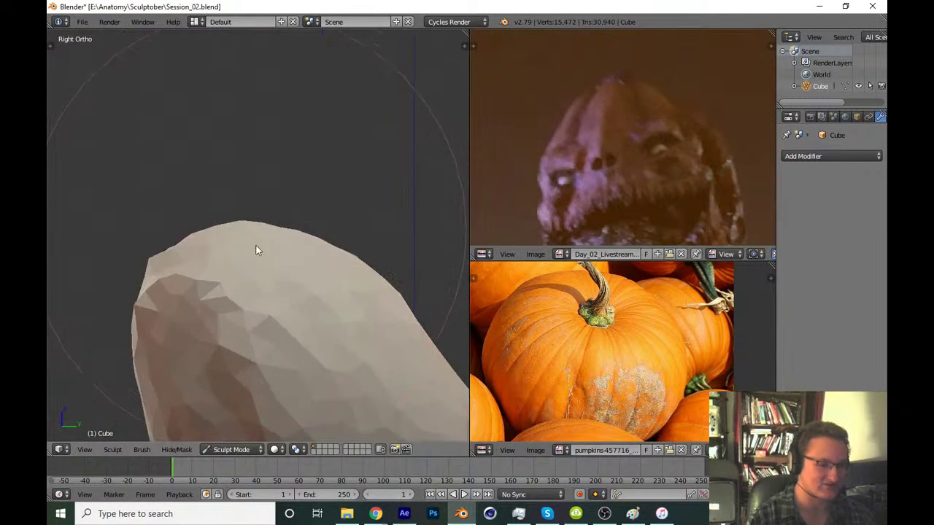
{"action": "mouse_move", "coordinate": [256, 249]}
{"action": "middle_mouse_down"}
{"action": "mouse_move", "coordinate": [346, 319]}
{"action": "mouse_move", "coordinate": [304, 343]}
{"action": "middle_mouse_up"}
{"action": "key", "text": "f"}
{"action": "left_click", "coordinate": [294, 280]}
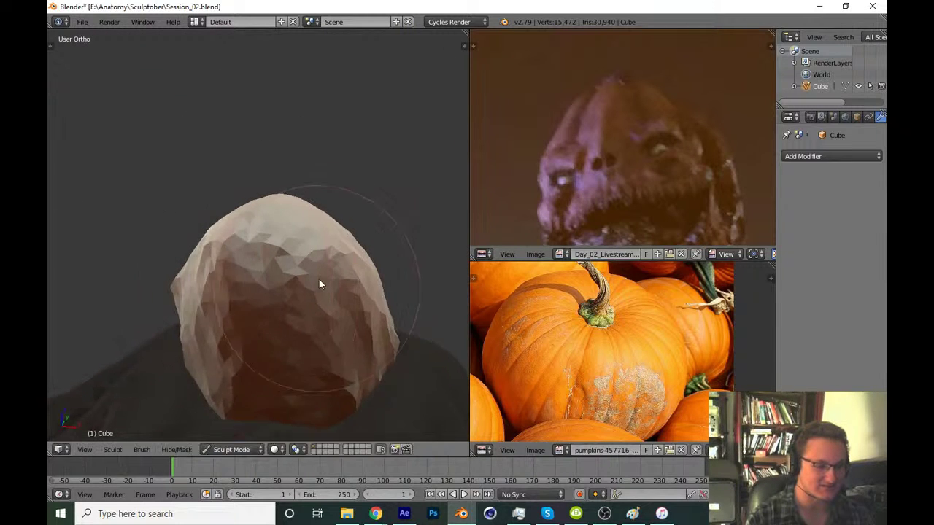
{"action": "scroll", "coordinate": [318, 279], "scroll_direction": "up", "scroll_amount": 2}
{"action": "mouse_move", "coordinate": [238, 298]}
{"action": "left_mouse_down"}
{"action": "mouse_move", "coordinate": [254, 313]}
{"action": "mouse_move", "coordinate": [223, 309]}
{"action": "mouse_move", "coordinate": [333, 313]}
{"action": "mouse_move", "coordinate": [314, 309]}
{"action": "left_mouse_up"}
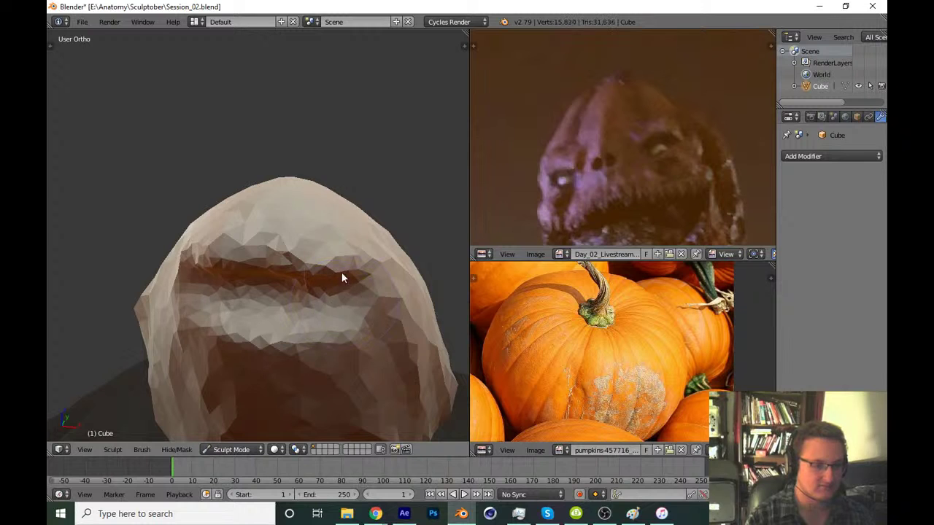
{"action": "middle_click_drag", "start_coordinate": [344, 273], "coordinate": [307, 328]}
{"action": "mouse_move", "coordinate": [354, 227]}
{"action": "left_mouse_down"}
{"action": "mouse_move", "coordinate": [367, 230]}
{"action": "mouse_move", "coordinate": [393, 214]}
{"action": "mouse_move", "coordinate": [365, 242]}
{"action": "left_mouse_up"}
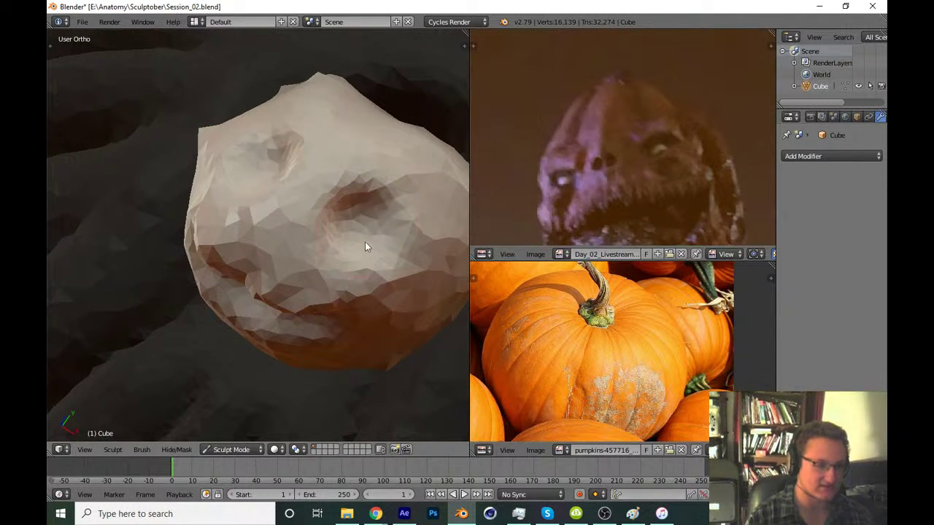
Orbit to inspect the carved stem on the pumpkin and open the interaction mode list
{"action": "scroll", "coordinate": [364, 292], "scroll_direction": "down", "scroll_amount": 3}
{"action": "mouse_move", "coordinate": [365, 333]}
{"action": "middle_mouse_down"}
{"action": "mouse_move", "coordinate": [333, 248]}
{"action": "mouse_move", "coordinate": [331, 335]}
{"action": "mouse_move", "coordinate": [277, 355]}
{"action": "mouse_move", "coordinate": [313, 309]}
{"action": "mouse_move", "coordinate": [271, 340]}
{"action": "mouse_move", "coordinate": [285, 327]}
{"action": "middle_mouse_up"}
{"action": "scroll", "coordinate": [285, 327], "scroll_direction": "up", "scroll_amount": 5}
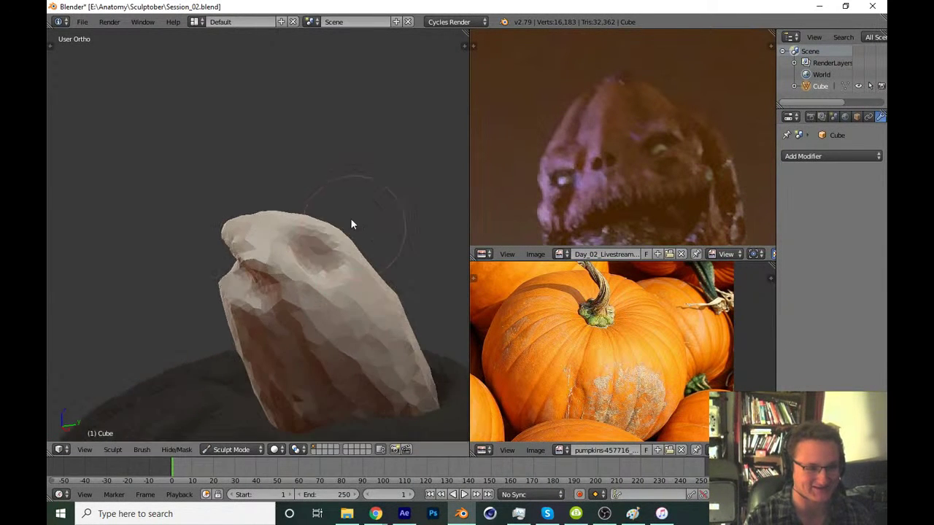
{"action": "mouse_move", "coordinate": [300, 271]}
{"action": "middle_mouse_down"}
{"action": "mouse_move", "coordinate": [310, 289]}
{"action": "mouse_move", "coordinate": [344, 236]}
{"action": "middle_mouse_up"}
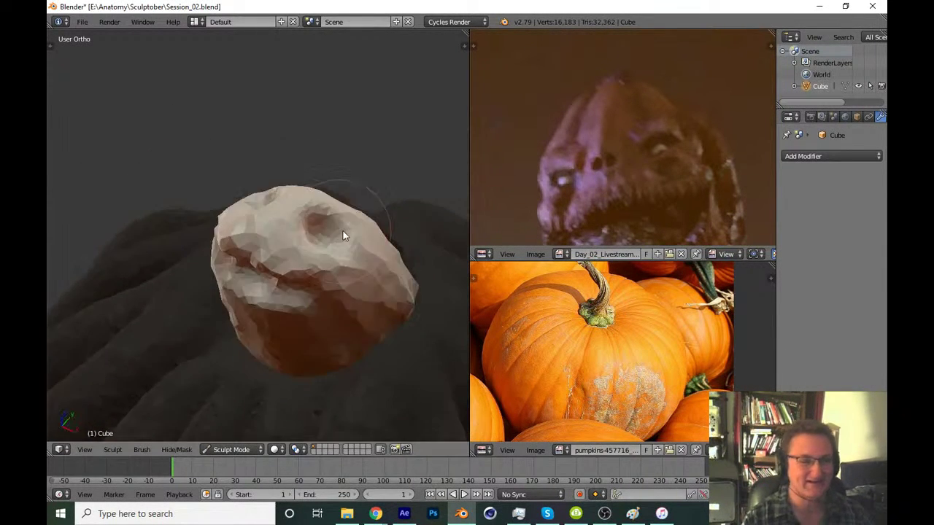
{"action": "scroll", "coordinate": [318, 313], "scroll_direction": "down", "scroll_amount": 3}
{"action": "left_click", "coordinate": [233, 450]}
In Object Mode, duplicate the stem object and move the copy to another layer
{"action": "left_click", "coordinate": [235, 436]}
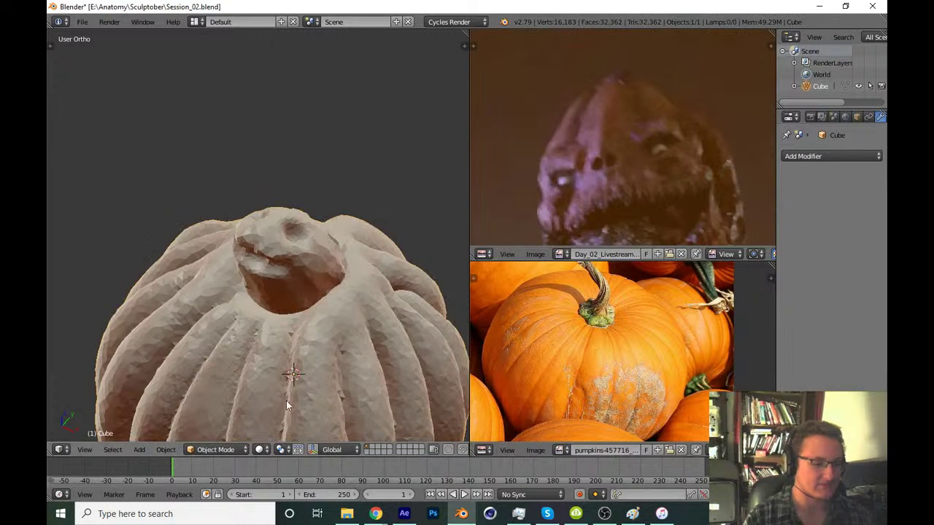
{"action": "mouse_move", "coordinate": [296, 388]}
{"action": "middle_mouse_down"}
{"action": "mouse_move", "coordinate": [325, 318]}
{"action": "mouse_move", "coordinate": [283, 345]}
{"action": "middle_mouse_up"}
{"action": "key", "text": "shift+d"}
{"action": "left_click", "coordinate": [276, 329]}
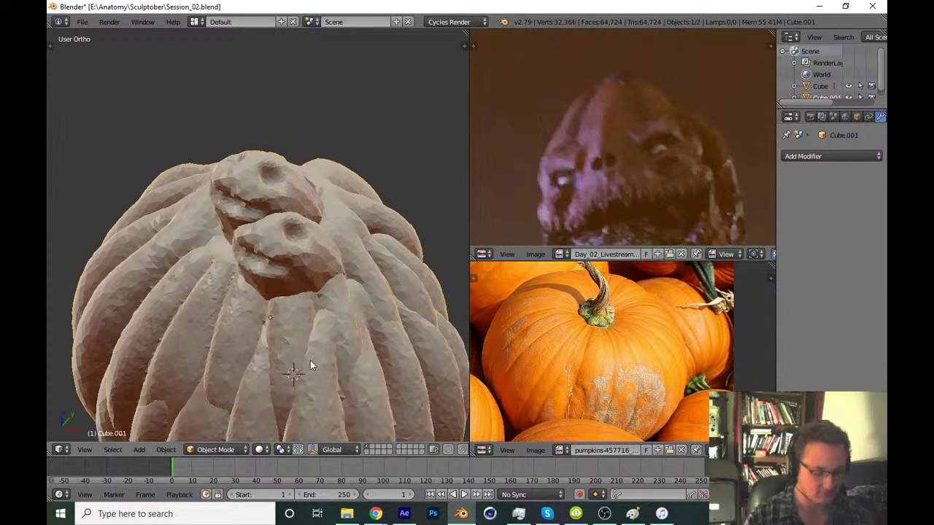
{"action": "key", "text": "m"}
{"action": "left_click", "coordinate": [409, 389]}
{"action": "left_click", "coordinate": [350, 326]}
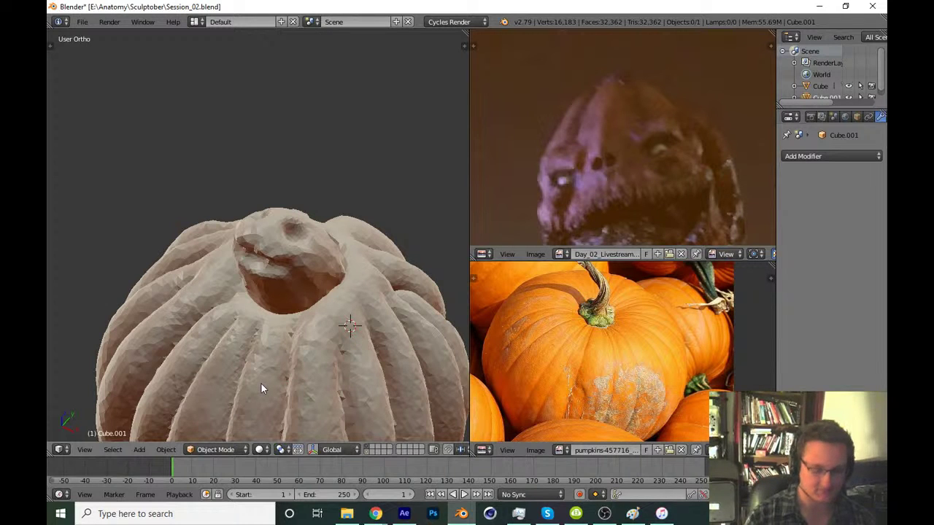
{"action": "left_click", "coordinate": [343, 334]}
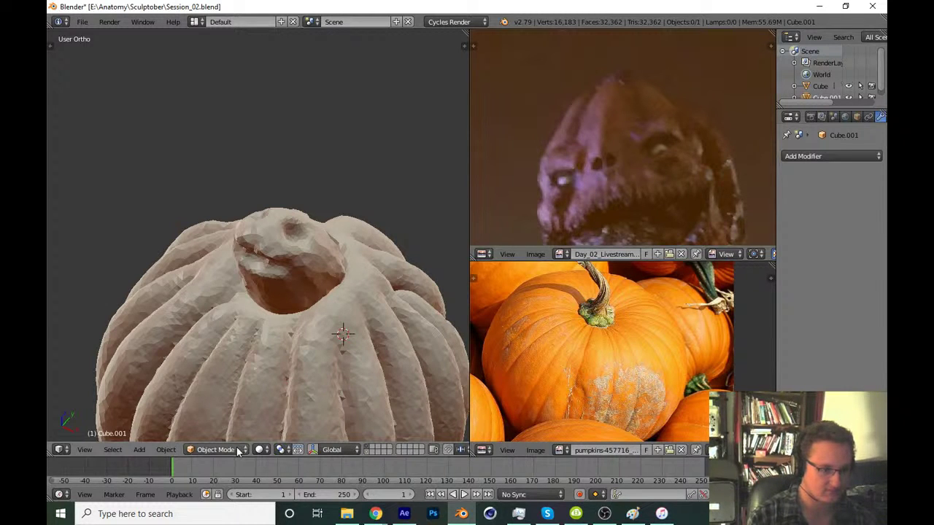
Select the pumpkin object and open the interaction mode list to return to sculpting
{"action": "left_click", "coordinate": [223, 449]}
{"action": "left_click", "coordinate": [234, 435]}
{"action": "right_click", "coordinate": [337, 420]}
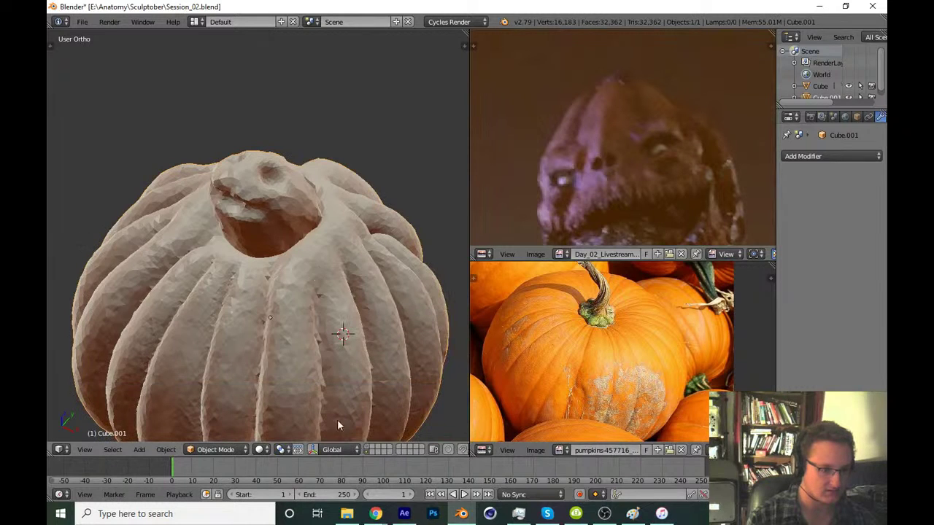
{"action": "middle_click_drag", "start_coordinate": [344, 271], "coordinate": [345, 277]}
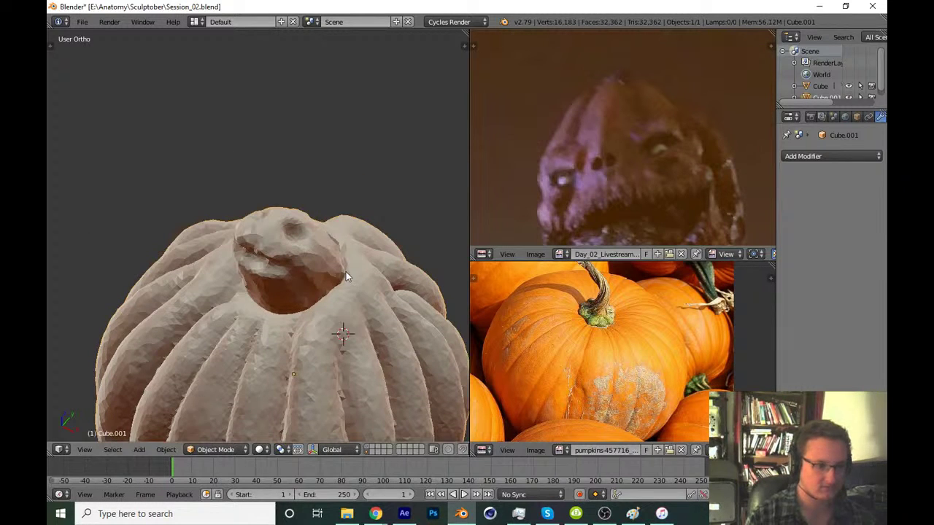
{"action": "left_click", "coordinate": [234, 448]}
Back in Sculpt Mode, set a 96 px brush radius and smooth away the nose and eye details
{"action": "left_click", "coordinate": [239, 410]}
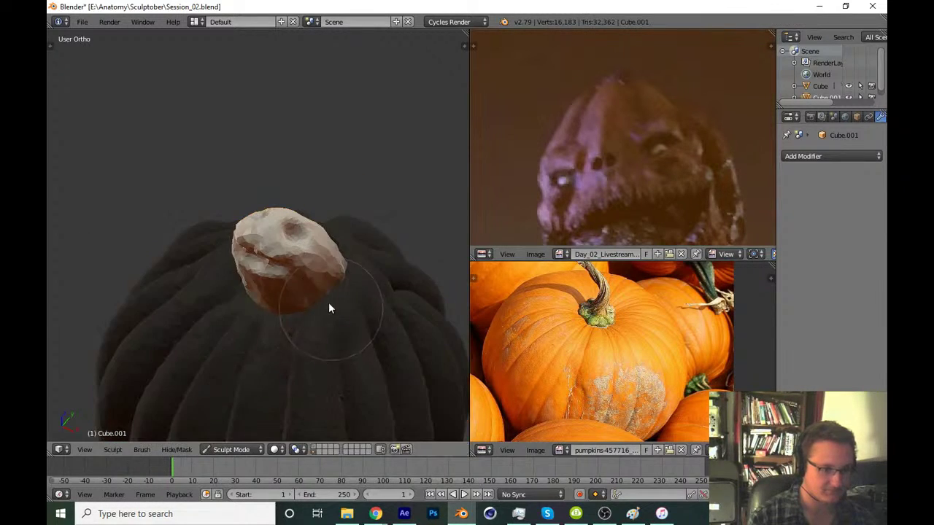
{"action": "key", "text": "t"}
{"action": "key", "text": "t"}
{"action": "middle_click_drag", "start_coordinate": [335, 305], "coordinate": [301, 288]}
{"action": "scroll", "coordinate": [301, 287], "scroll_direction": "up", "scroll_amount": 2}
{"action": "key", "text": "f"}
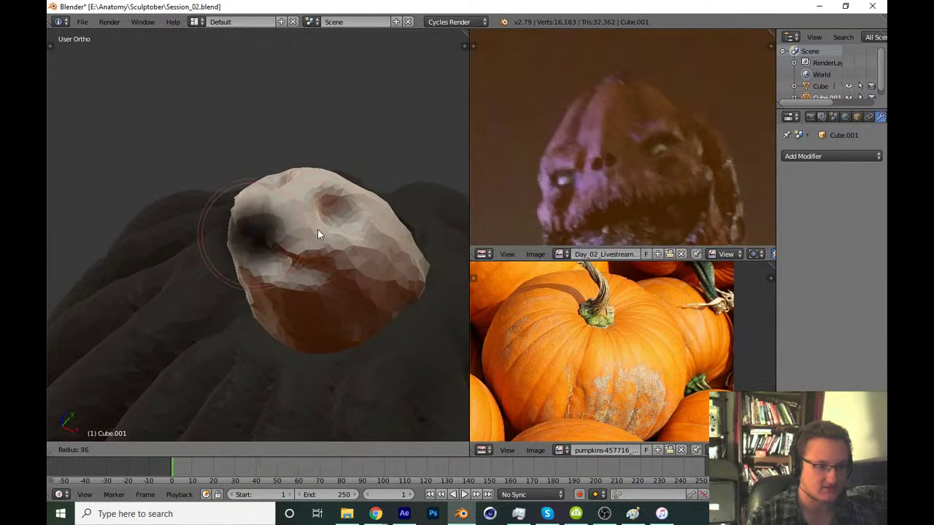
{"action": "left_click", "coordinate": [317, 234]}
{"action": "mouse_move", "coordinate": [317, 235]}
{"action": "left_mouse_down"}
{"action": "mouse_move", "coordinate": [284, 262]}
{"action": "mouse_move", "coordinate": [262, 239]}
{"action": "mouse_move", "coordinate": [314, 216]}
{"action": "mouse_move", "coordinate": [286, 170]}
{"action": "mouse_move", "coordinate": [307, 217]}
{"action": "mouse_move", "coordinate": [258, 231]}
{"action": "mouse_move", "coordinate": [285, 203]}
{"action": "mouse_move", "coordinate": [347, 270]}
{"action": "left_mouse_up"}
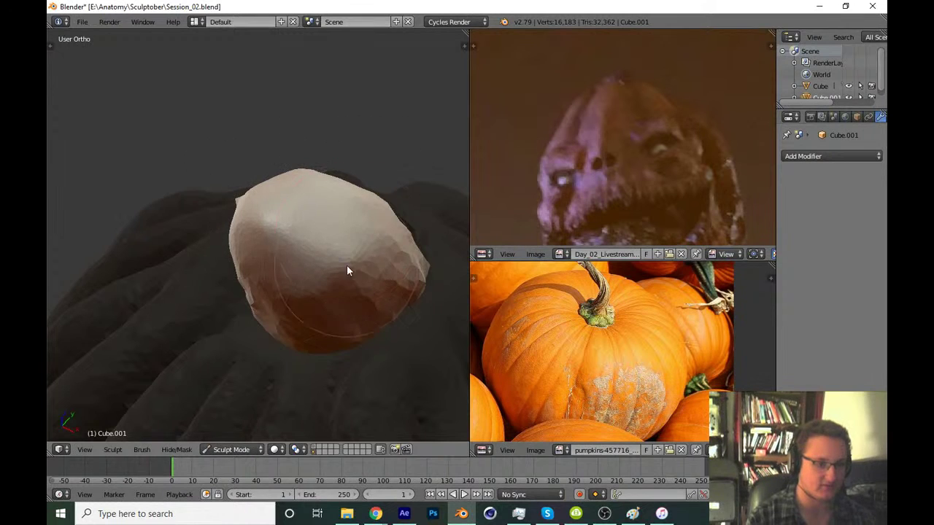
Orbit around the sculpted stem and pan the reference photo onto it for comparison
{"action": "mouse_move", "coordinate": [347, 270]}
{"action": "middle_mouse_down"}
{"action": "mouse_move", "coordinate": [340, 233]}
{"action": "mouse_move", "coordinate": [308, 372]}
{"action": "middle_mouse_up"}
{"action": "scroll", "coordinate": [308, 373], "scroll_direction": "down", "scroll_amount": 2}
{"action": "scroll", "coordinate": [361, 324], "scroll_direction": "down", "scroll_amount": 1}
{"action": "mouse_move", "coordinate": [361, 323]}
{"action": "middle_mouse_down"}
{"action": "mouse_move", "coordinate": [318, 321]}
{"action": "mouse_move", "coordinate": [339, 213]}
{"action": "mouse_move", "coordinate": [334, 340]}
{"action": "middle_mouse_up"}
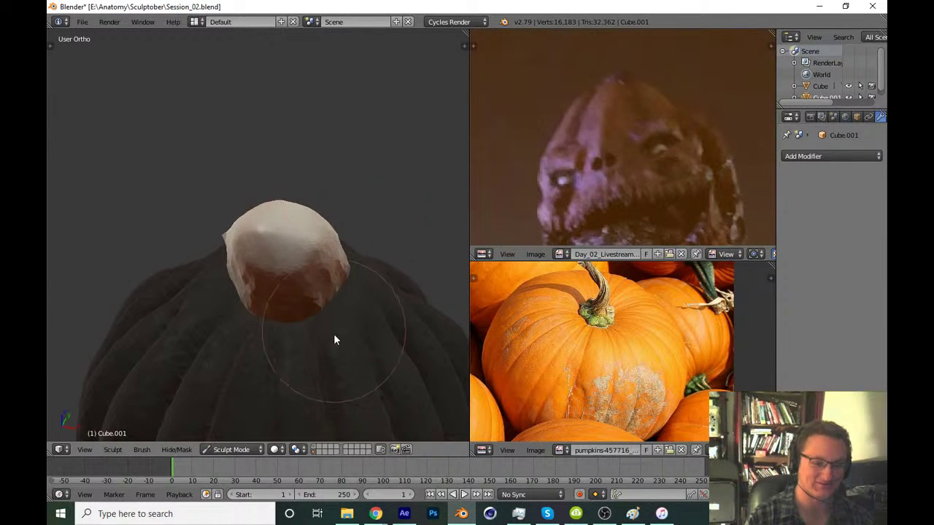
{"action": "key", "text": "t"}
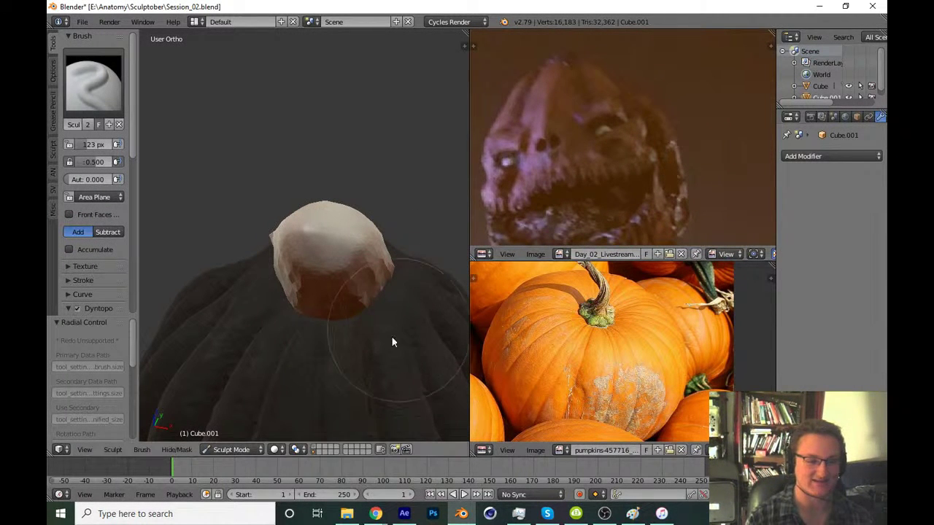
{"action": "scroll", "coordinate": [406, 308], "scroll_direction": "up", "scroll_amount": 3}
{"action": "middle_click_drag", "start_coordinate": [407, 308], "coordinate": [355, 323]}
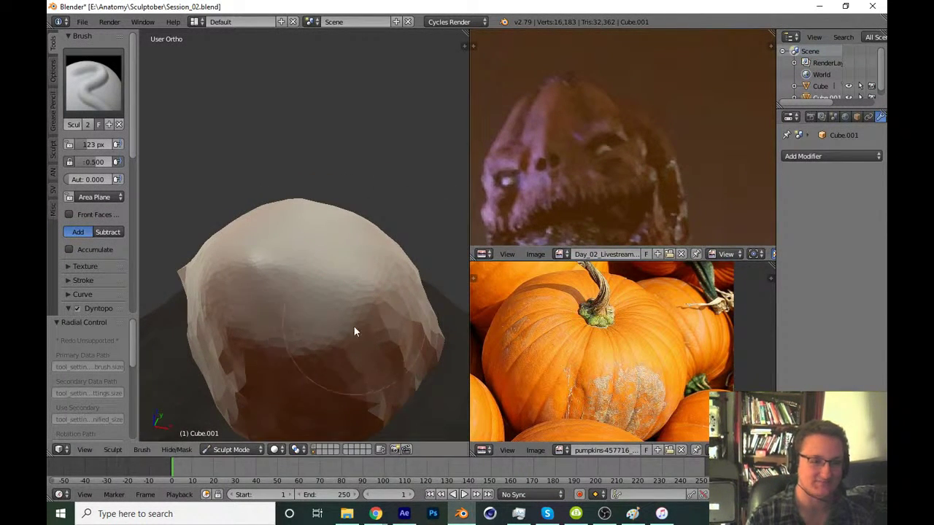
{"action": "scroll", "coordinate": [661, 286], "scroll_direction": "up", "scroll_amount": 2}
{"action": "mouse_move", "coordinate": [729, 291]}
{"action": "middle_mouse_down"}
{"action": "mouse_move", "coordinate": [661, 286]}
{"action": "mouse_move", "coordinate": [670, 297]}
{"action": "middle_mouse_up"}
{"action": "scroll", "coordinate": [661, 286], "scroll_direction": "up", "scroll_amount": 2}
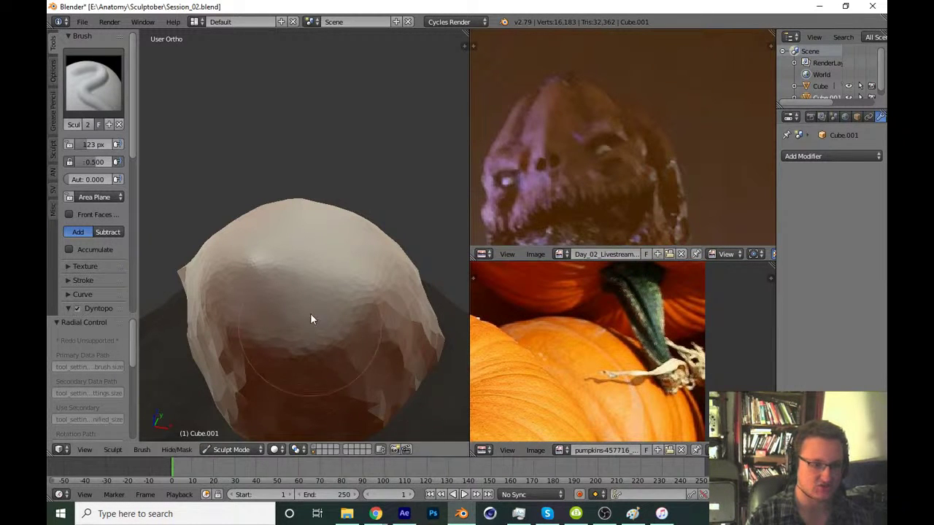
{"action": "scroll", "coordinate": [311, 316], "scroll_direction": "down", "scroll_amount": 2}
{"action": "mouse_move", "coordinate": [311, 295]}
{"action": "middle_mouse_down"}
{"action": "mouse_move", "coordinate": [330, 313]}
{"action": "mouse_move", "coordinate": [368, 211]}
{"action": "middle_mouse_up"}
In Right Ortho, use a 213 px Grab brush to stretch the stem taller and leaning
{"action": "key", "text": "KP_3"}
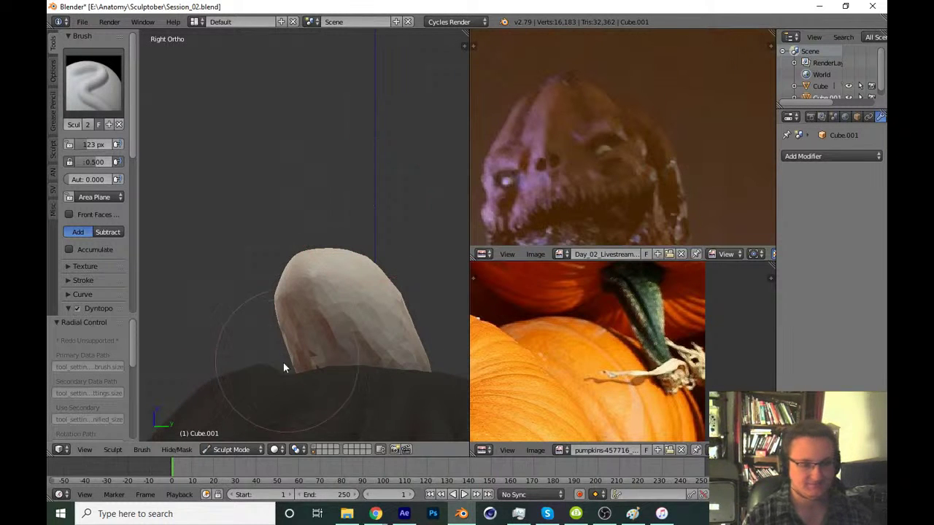
{"action": "key", "text": "g"}
{"action": "key", "text": "f"}
{"action": "left_click", "coordinate": [335, 315]}
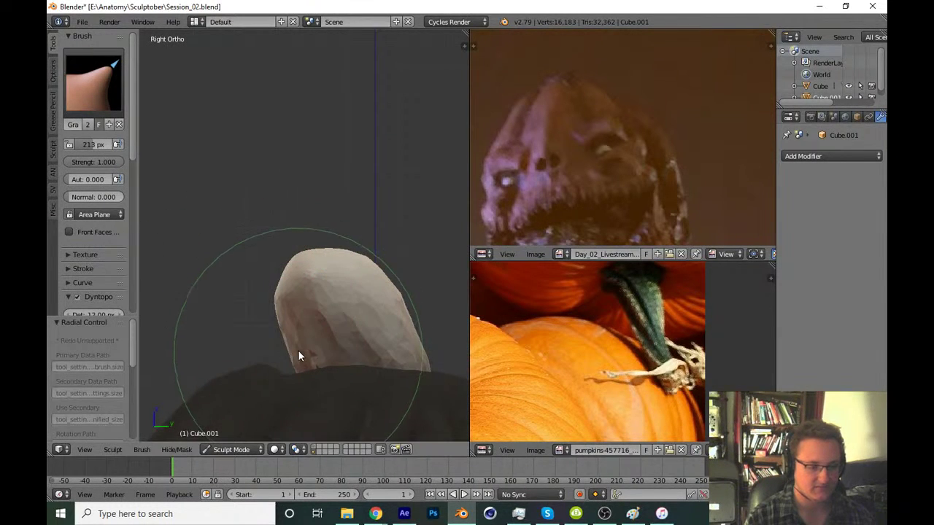
{"action": "left_click_drag", "start_coordinate": [298, 350], "coordinate": [289, 358]}
{"action": "left_click_drag", "start_coordinate": [294, 276], "coordinate": [288, 262]}
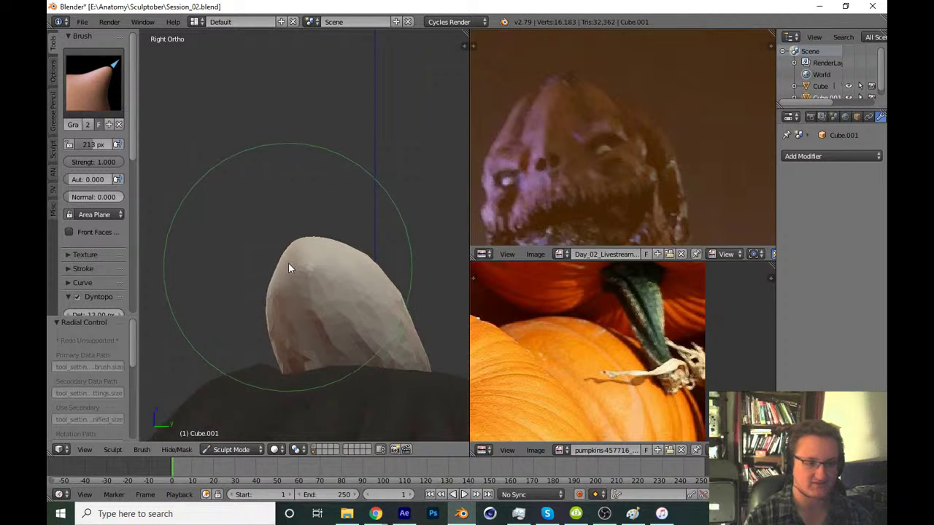
With a 241 px Snake Hook brush, hook the stem tip into a tapered point
{"action": "left_click", "coordinate": [93, 80]}
{"action": "left_click", "coordinate": [95, 259]}
{"action": "key", "text": "z"}
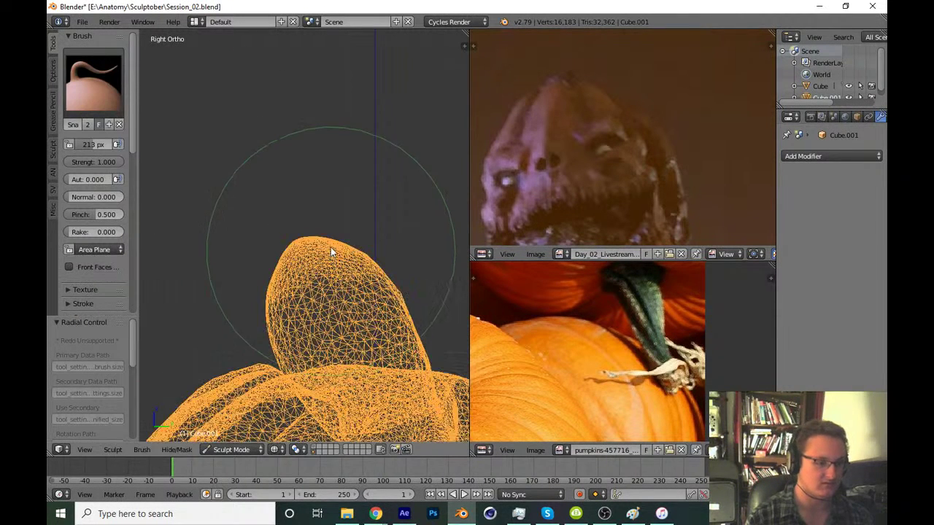
{"action": "key", "text": "f"}
{"action": "left_click", "coordinate": [327, 239]}
{"action": "key", "text": "z"}
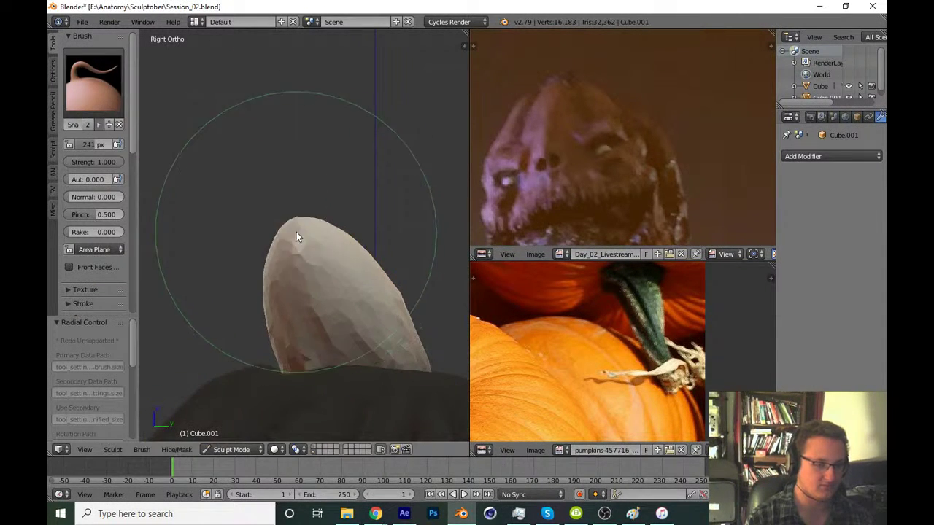
{"action": "left_click_drag", "start_coordinate": [296, 232], "coordinate": [298, 219]}
Save the file over the existing copy
{"action": "key", "text": "ctrl+s"}
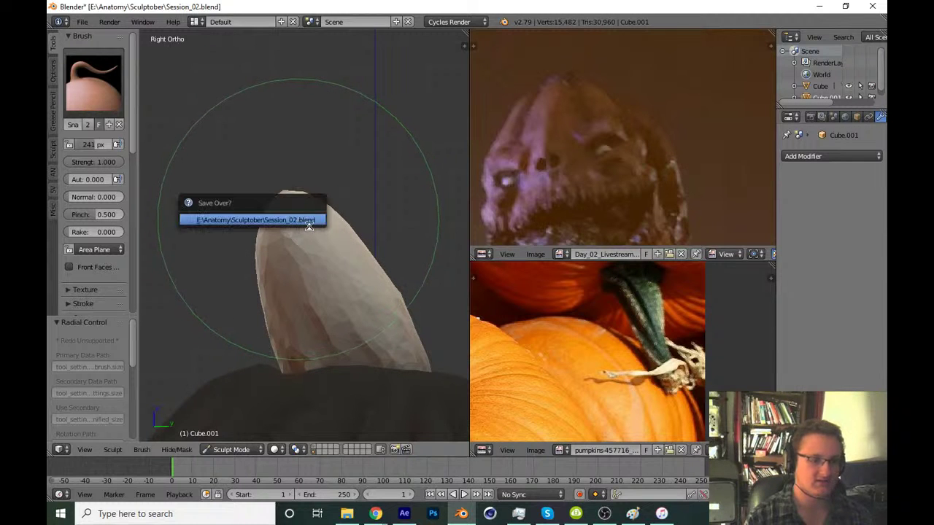
{"action": "left_click", "coordinate": [310, 221]}
{"action": "key", "text": "KP_1"}
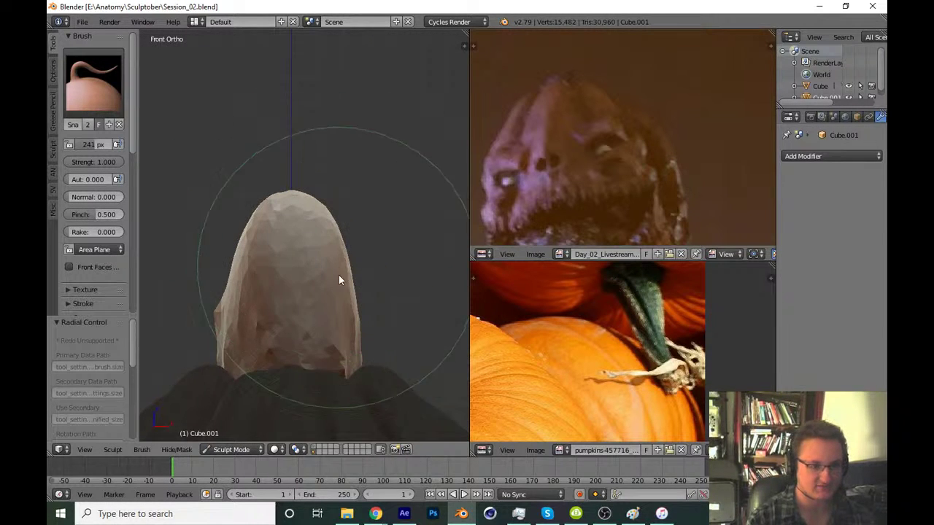
{"action": "scroll", "coordinate": [339, 275], "scroll_direction": "down", "scroll_amount": 2}
{"action": "key", "text": "ctrl+s"}
{"action": "left_click", "coordinate": [371, 279]}
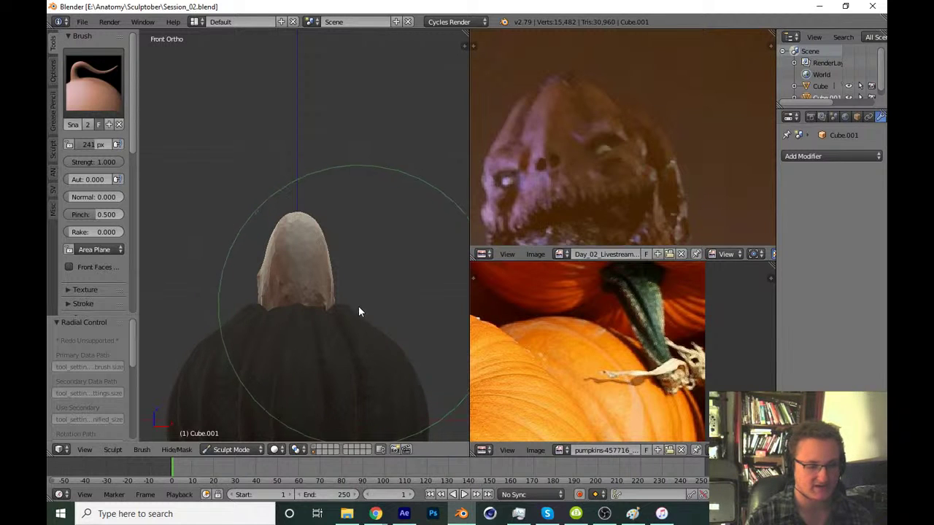
{"action": "middle_click_drag", "start_coordinate": [358, 311], "coordinate": [389, 293], "text": "shift"}
{"action": "key", "text": "ctrl+s"}
{"action": "left_click", "coordinate": [394, 290]}
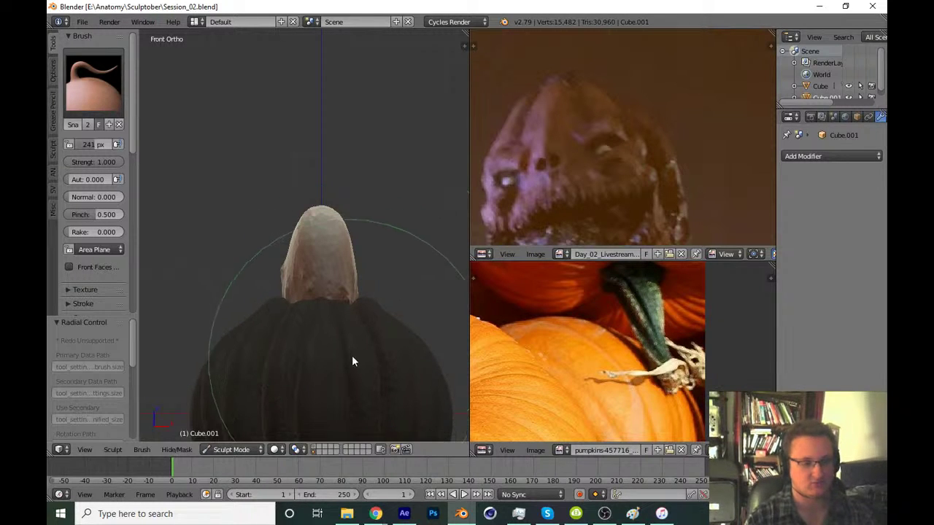
{"action": "middle_click_drag", "start_coordinate": [346, 341], "coordinate": [357, 371]}
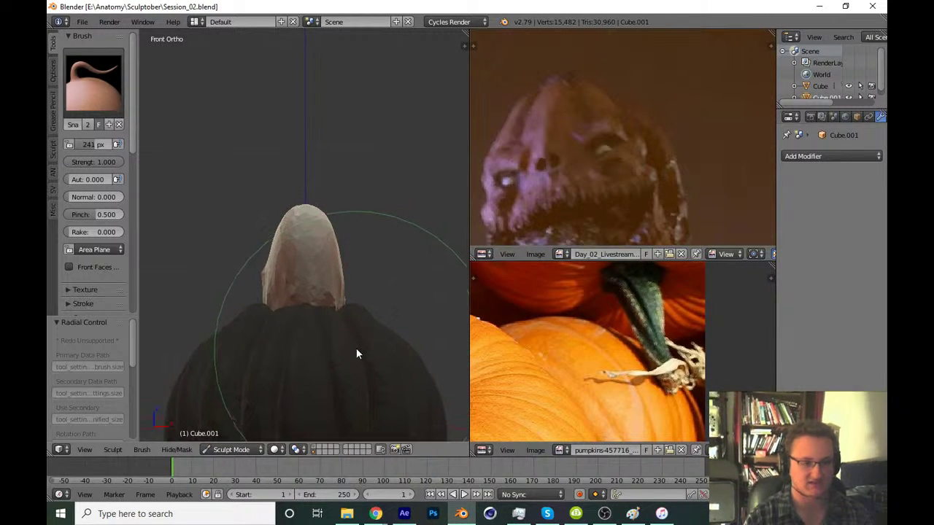
{"action": "scroll", "coordinate": [365, 350], "scroll_direction": "up", "scroll_amount": 2}
{"action": "scroll", "coordinate": [372, 343], "scroll_direction": "up", "scroll_amount": 2}
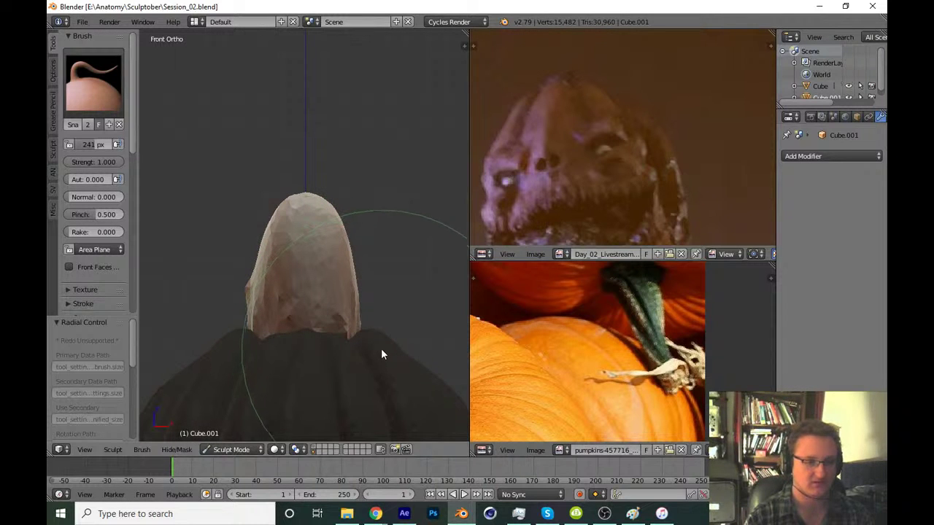
{"action": "left_click", "coordinate": [109, 102]}
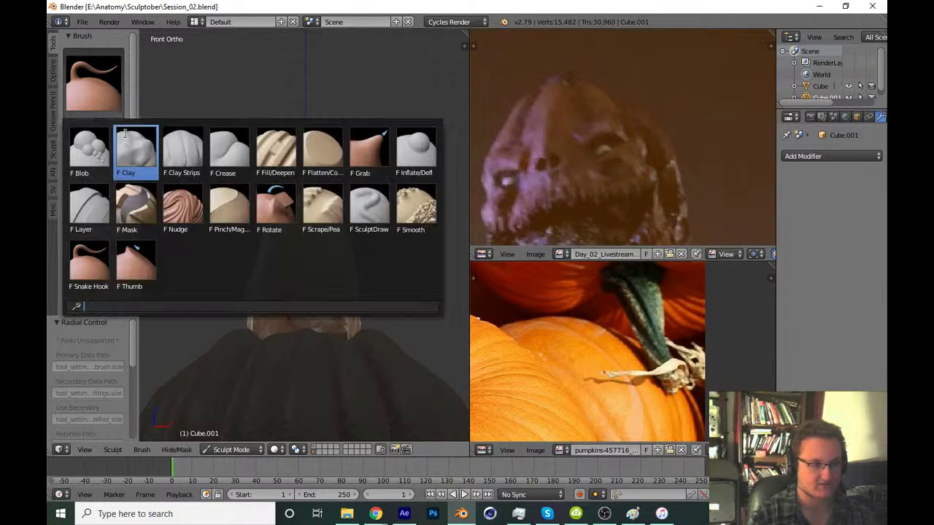
{"action": "left_click", "coordinate": [91, 262]}
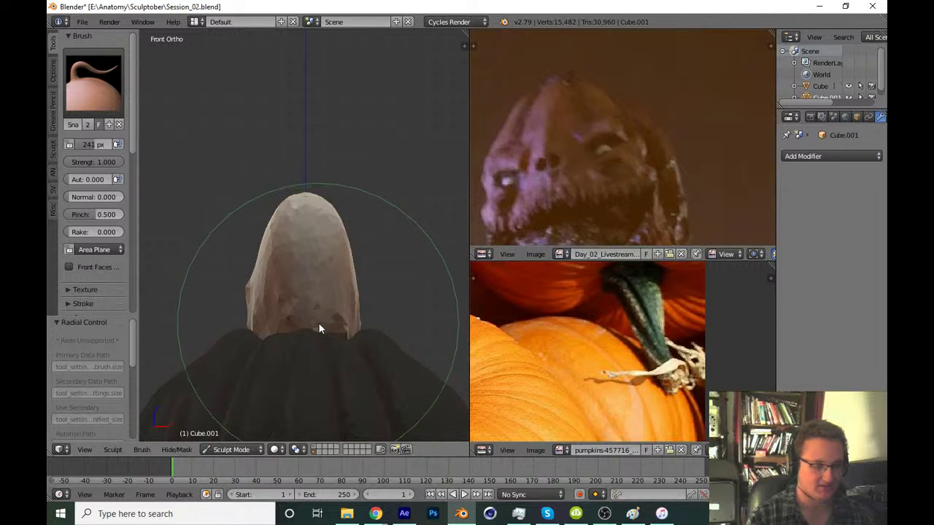
{"action": "left_click", "coordinate": [108, 106]}
{"action": "left_click", "coordinate": [88, 271]}
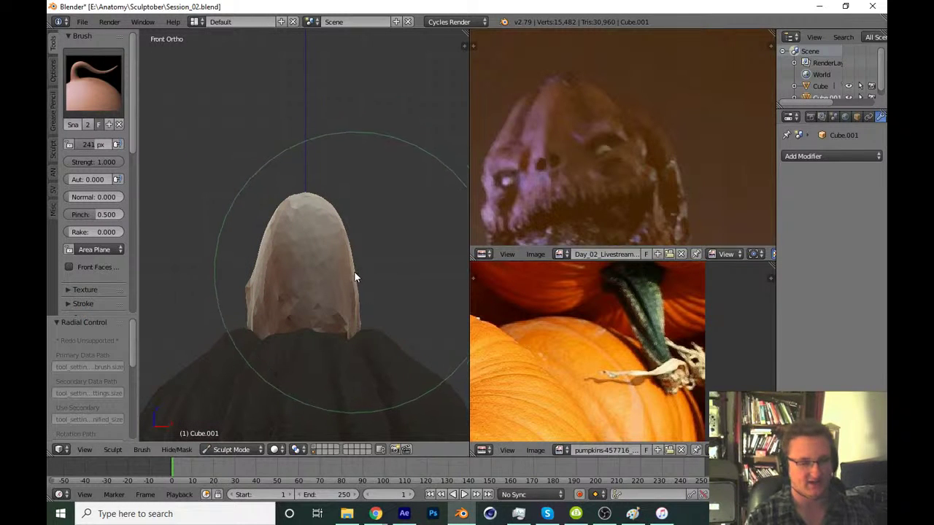
{"action": "scroll", "coordinate": [343, 266], "scroll_direction": "up", "scroll_amount": 3}
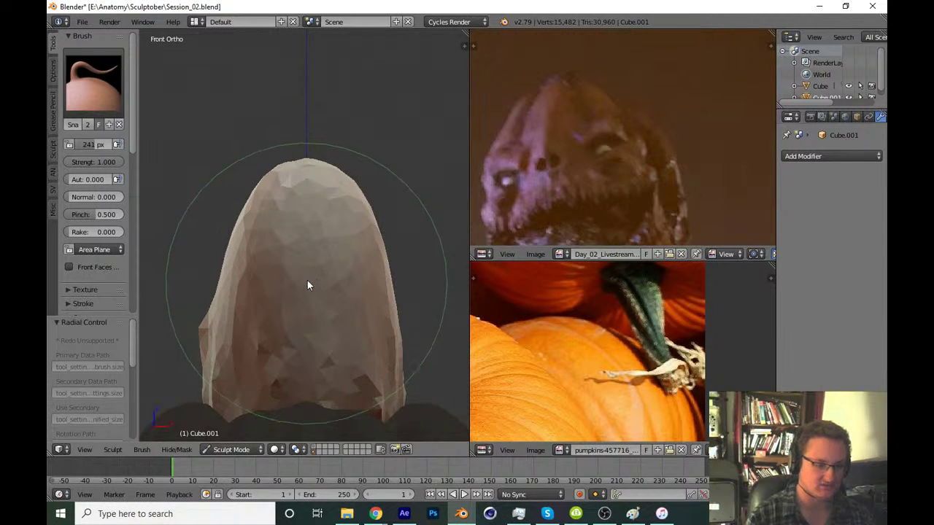
Flatten the stem's surface with the Flatten brush, shrinking it to 156 px for the lower side
{"action": "left_click", "coordinate": [93, 82]}
{"action": "left_click", "coordinate": [323, 151]}
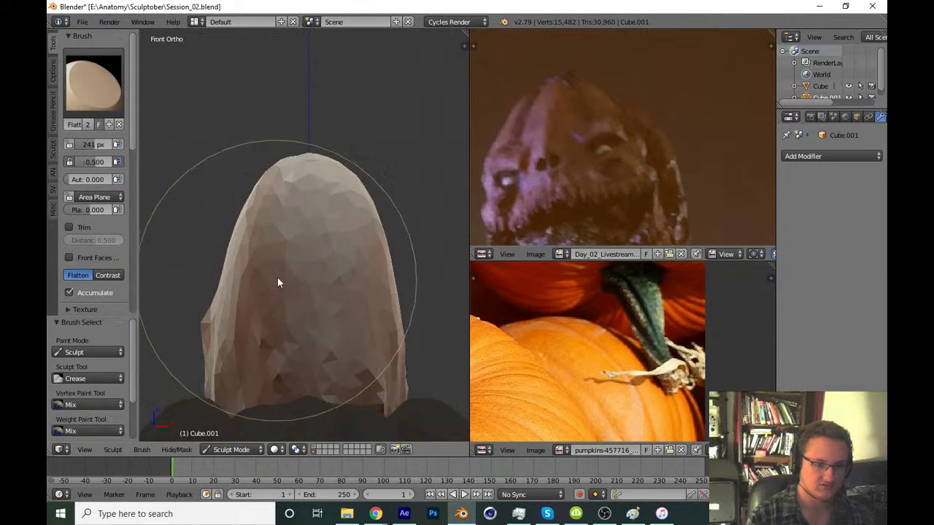
{"action": "middle_click_drag", "start_coordinate": [278, 283], "coordinate": [372, 295]}
{"action": "mouse_move", "coordinate": [371, 295]}
{"action": "left_mouse_down"}
{"action": "mouse_move", "coordinate": [268, 298]}
{"action": "mouse_move", "coordinate": [341, 280]}
{"action": "left_mouse_up"}
{"action": "key", "text": "f"}
{"action": "left_click", "coordinate": [305, 316]}
{"action": "middle_click_drag", "start_coordinate": [360, 295], "coordinate": [204, 305]}
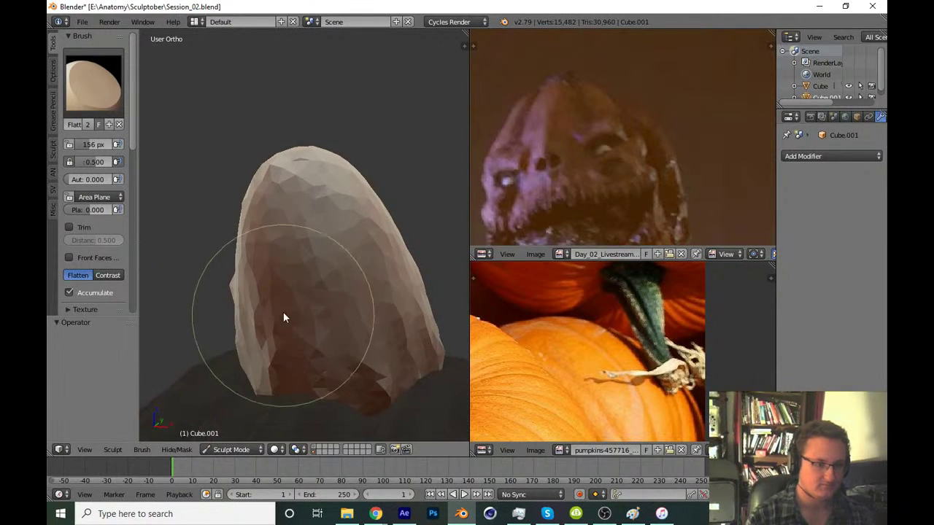
In side view, use a larger Snake Hook brush to pull the stem tip up and left
{"action": "key", "text": "KP_3"}
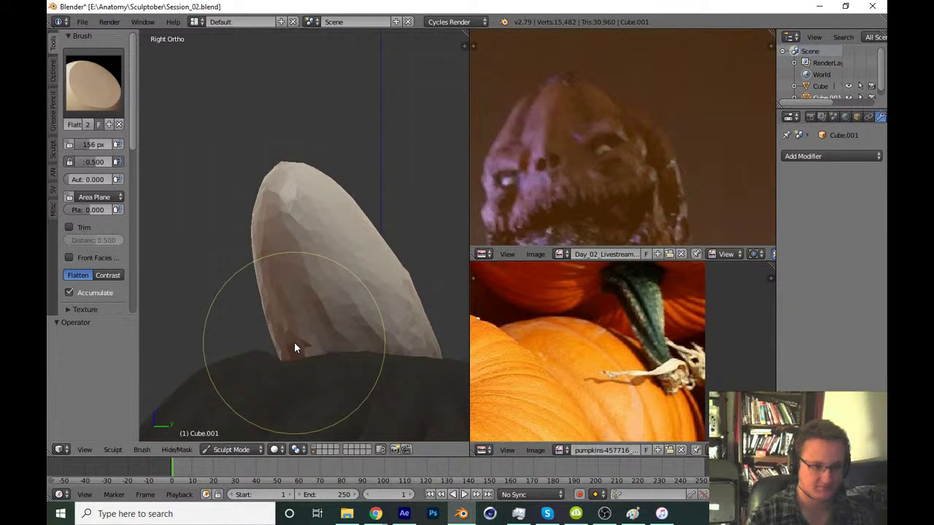
{"action": "left_click", "coordinate": [93, 81]}
{"action": "left_click", "coordinate": [88, 260]}
{"action": "scroll", "coordinate": [315, 213], "scroll_direction": "down", "scroll_amount": 3}
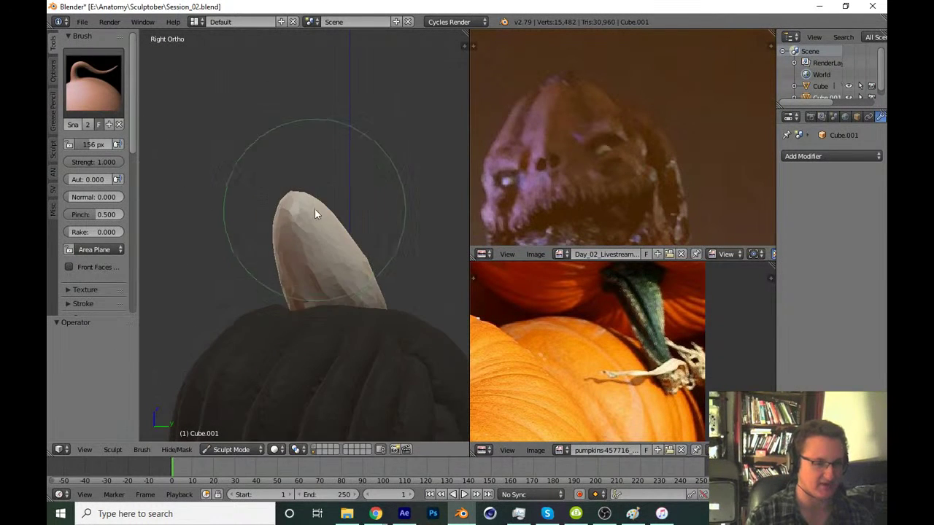
{"action": "left_click_drag", "start_coordinate": [300, 201], "coordinate": [280, 177]}
{"action": "key", "text": "f"}
{"action": "left_click", "coordinate": [354, 227]}
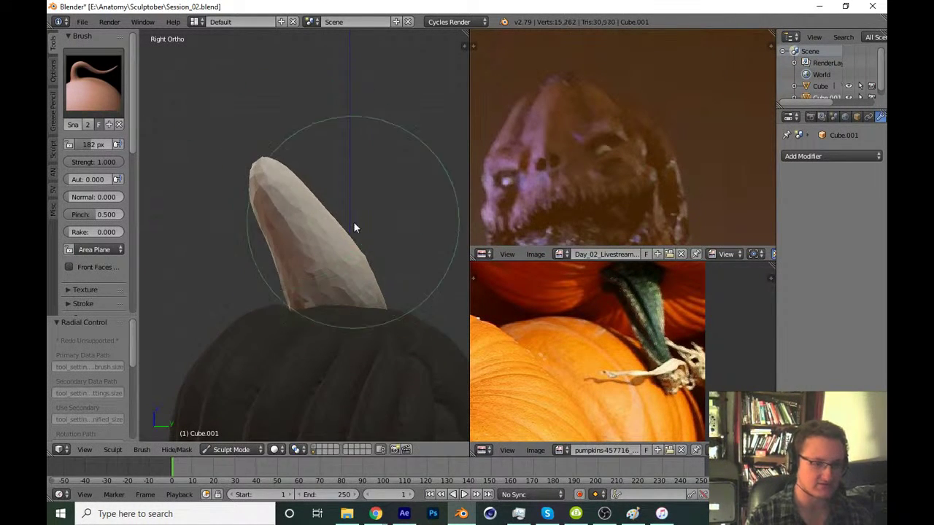
{"action": "key", "text": "f"}
{"action": "left_click", "coordinate": [368, 261]}
{"action": "left_click_drag", "start_coordinate": [374, 276], "coordinate": [321, 230]}
Set a 211 px brush and reshape the stem with a Pinch stroke, checking front and side views
{"action": "key", "text": "f"}
{"action": "left_click", "coordinate": [296, 194]}
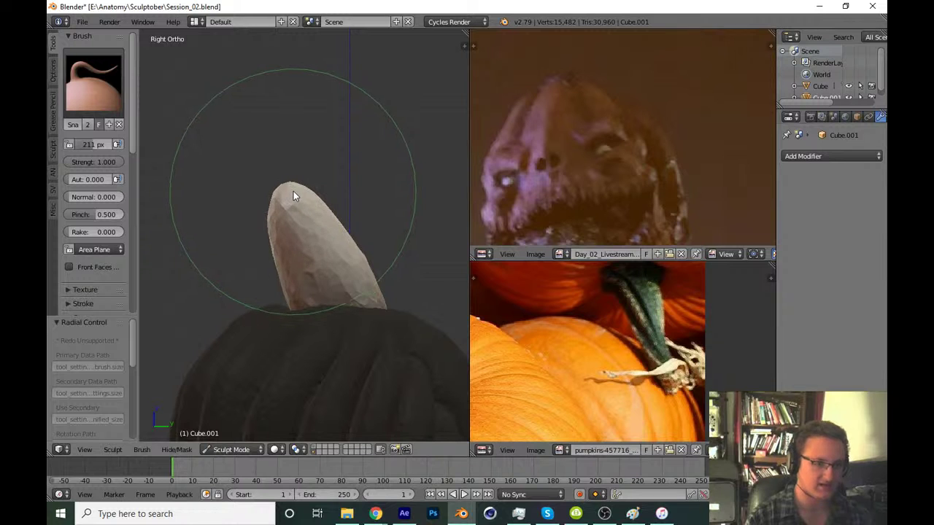
{"action": "key", "text": "KP_1"}
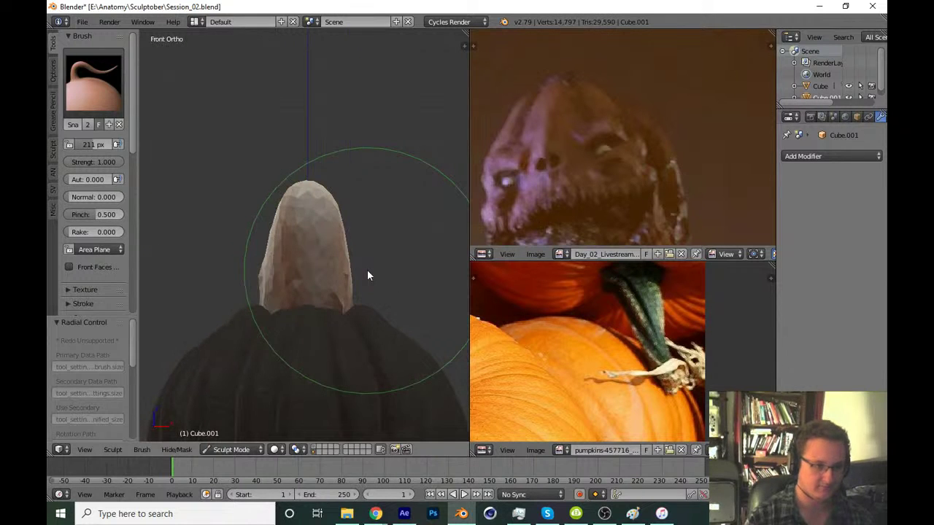
{"action": "key", "text": "p"}
{"action": "mouse_move", "coordinate": [323, 232]}
{"action": "left_mouse_down", "text": "ctrl"}
{"action": "mouse_move", "coordinate": [332, 186]}
{"action": "mouse_move", "coordinate": [298, 184]}
{"action": "left_mouse_up", "text": "ctrl"}
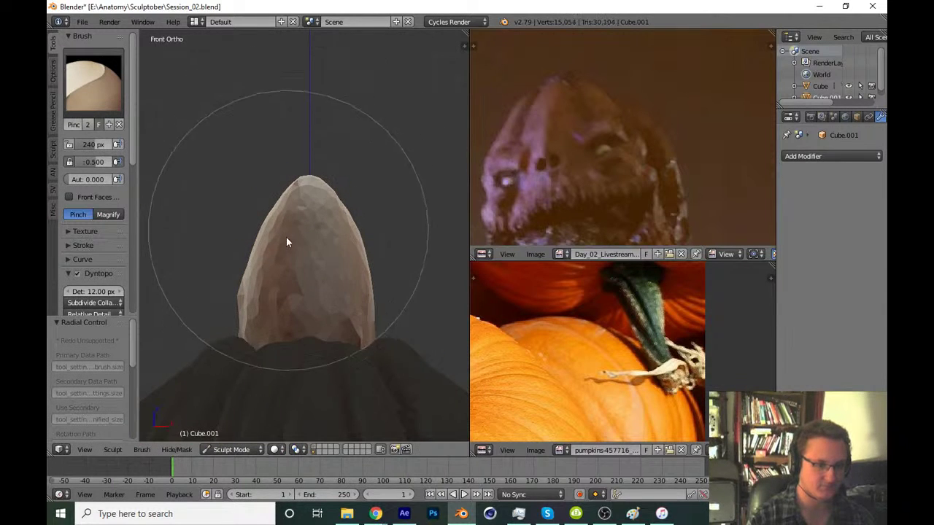
{"action": "mouse_move", "coordinate": [287, 229]}
{"action": "middle_mouse_down"}
{"action": "mouse_move", "coordinate": [380, 218]}
{"action": "mouse_move", "coordinate": [341, 273]}
{"action": "middle_mouse_up"}
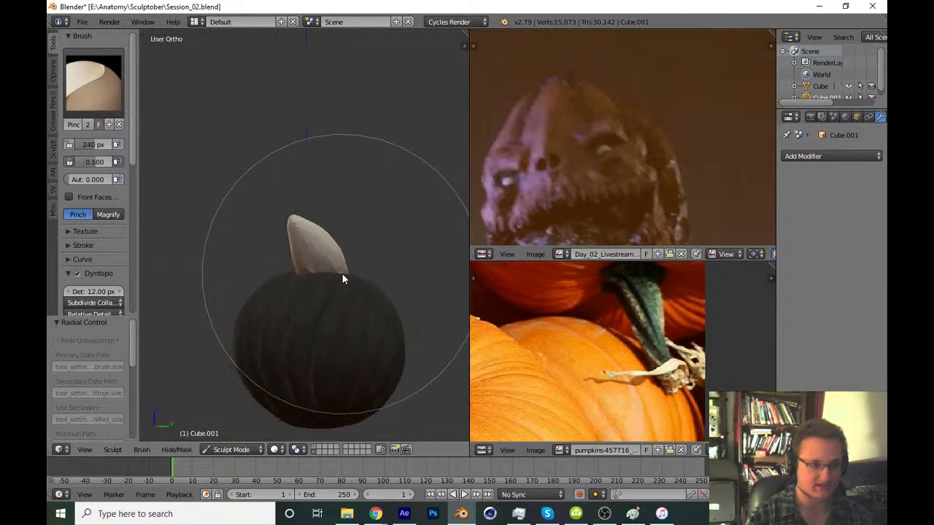
{"action": "key", "text": "KP_3"}
{"action": "scroll", "coordinate": [291, 305], "scroll_direction": "up", "scroll_amount": 4}
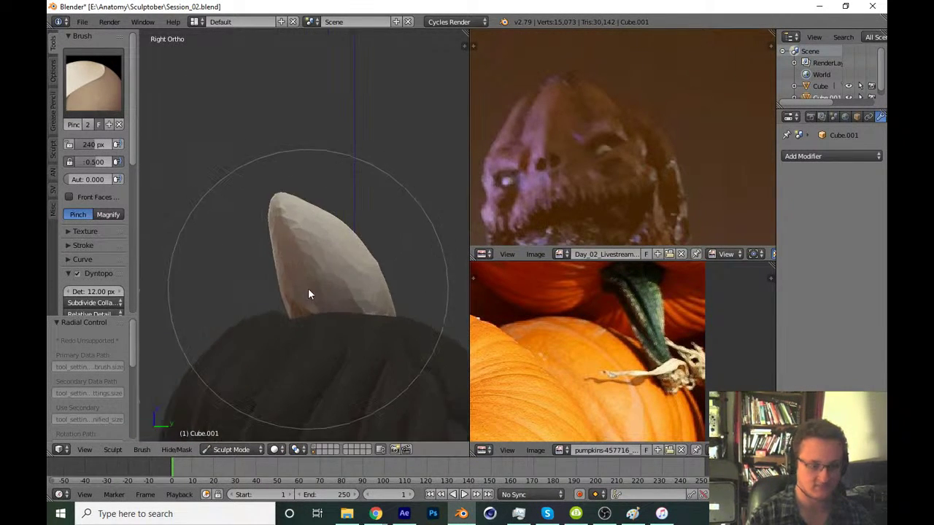
{"action": "key", "text": "KP_1"}
Switch to the Grab brush at a 200 px size
{"action": "key", "text": "g"}
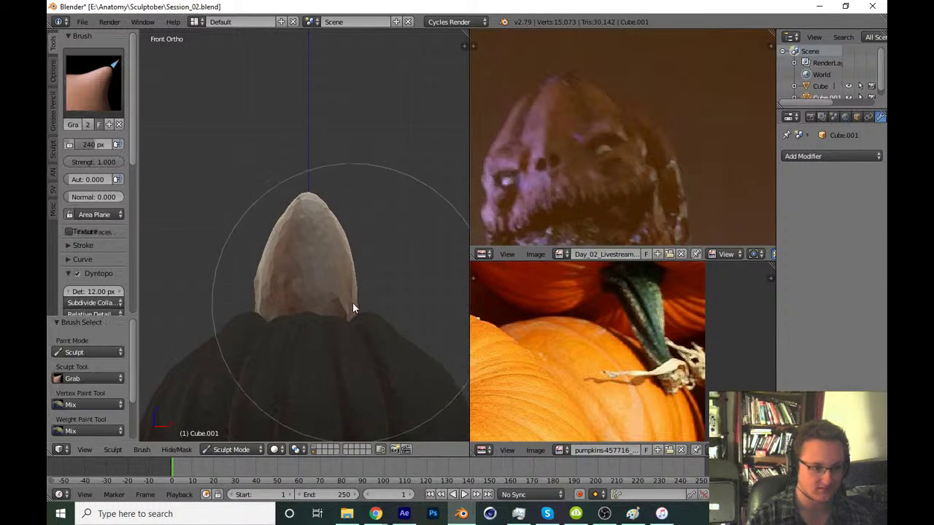
{"action": "key", "text": "f"}
{"action": "left_click", "coordinate": [340, 313]}
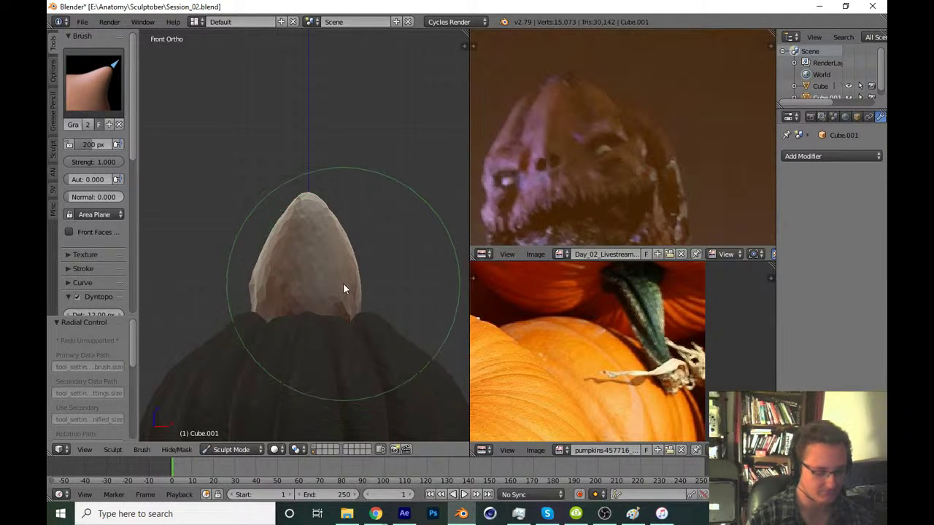
Clear the mask from the pumpkin body and inspect it from the side and front
{"action": "key", "text": "alt+m"}
{"action": "scroll", "coordinate": [348, 321], "scroll_direction": "down", "scroll_amount": 4}
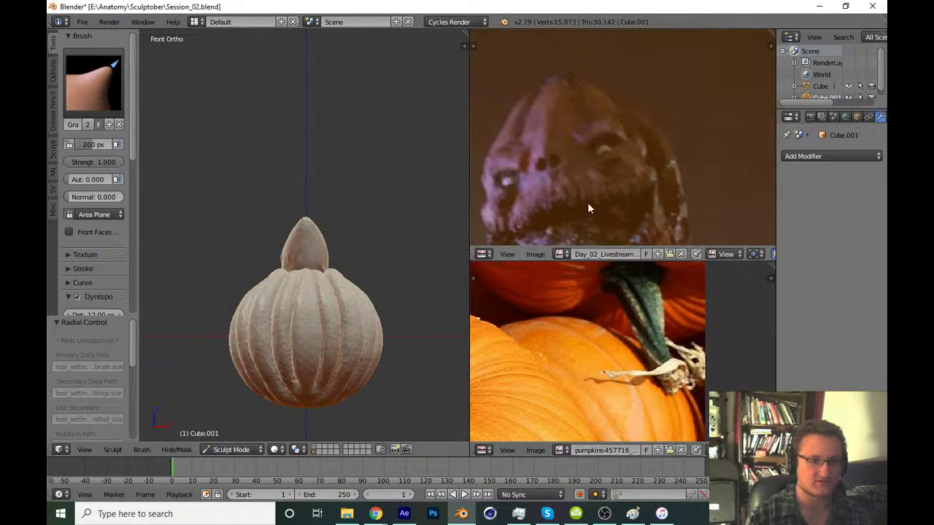
{"action": "middle_click_drag", "start_coordinate": [419, 322], "coordinate": [319, 359]}
{"action": "key", "text": "KP_3"}
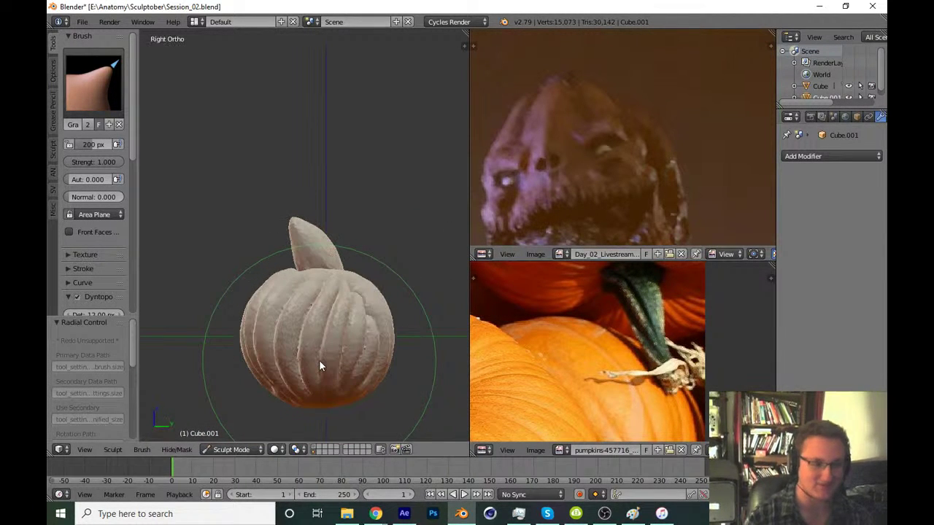
{"action": "middle_click_drag", "start_coordinate": [557, 164], "coordinate": [562, 181]}
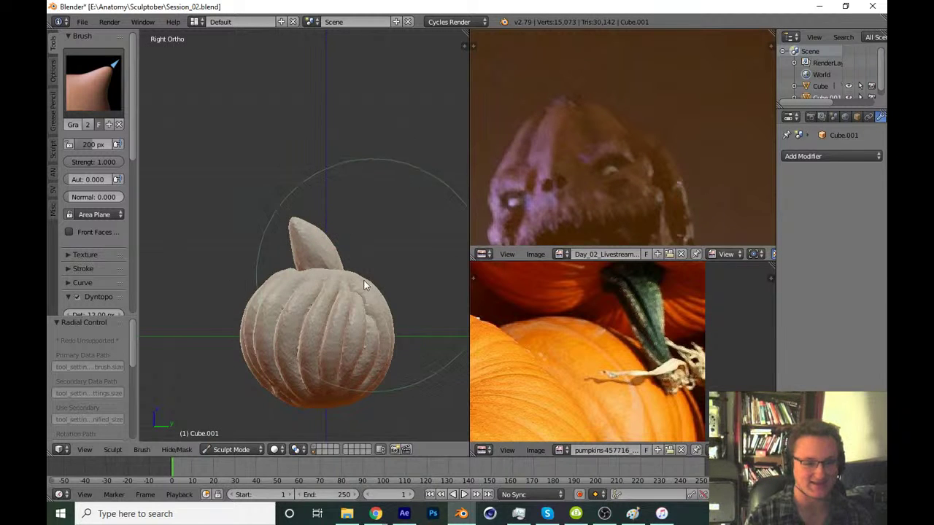
{"action": "mouse_move", "coordinate": [340, 272]}
{"action": "middle_mouse_down"}
{"action": "mouse_move", "coordinate": [290, 365]}
{"action": "mouse_move", "coordinate": [357, 345]}
{"action": "mouse_move", "coordinate": [368, 368]}
{"action": "mouse_move", "coordinate": [358, 371]}
{"action": "mouse_move", "coordinate": [389, 386]}
{"action": "middle_mouse_up"}
Save over Session_02.blend, return to front view and select the Crease brush
{"action": "key", "text": "ctrl+s"}
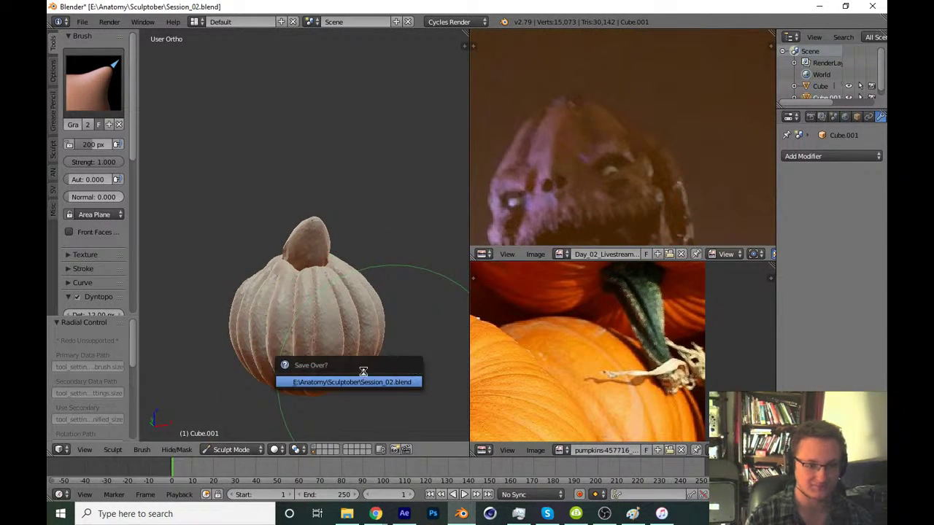
{"action": "key", "text": "Return"}
{"action": "key", "text": "KP_1"}
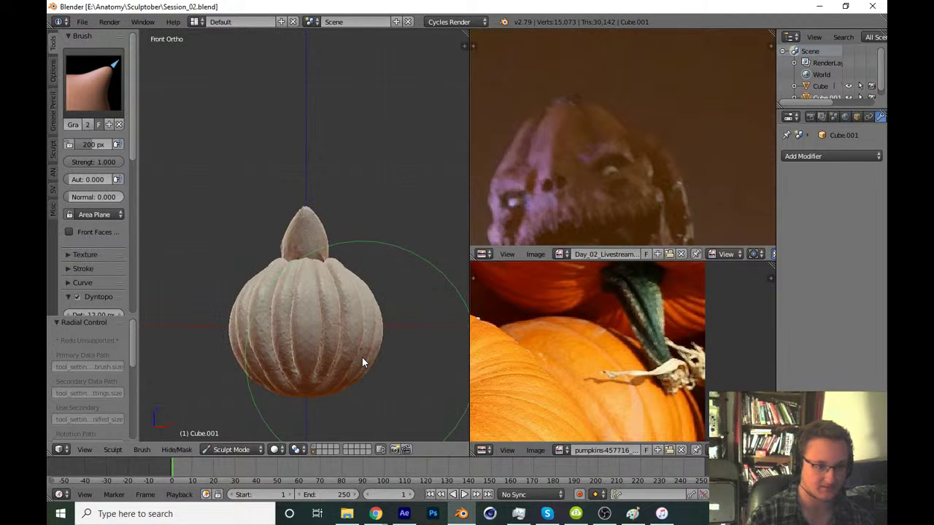
{"action": "scroll", "coordinate": [329, 232], "scroll_direction": "up", "scroll_amount": 8}
{"action": "key", "text": "shift+c"}
Pinch the stem narrower with the Pinch brush at 128 px
{"action": "scroll", "coordinate": [313, 270], "scroll_direction": "up", "scroll_amount": 1}
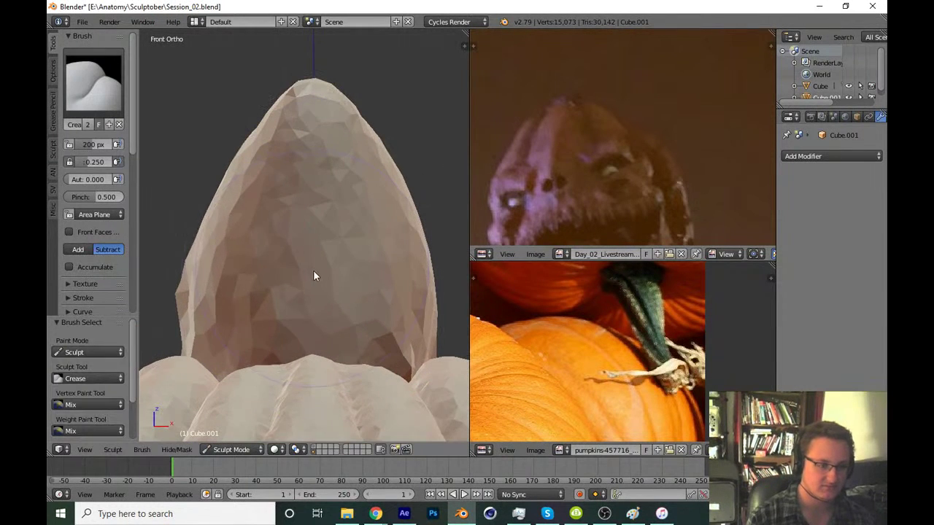
{"action": "key", "text": "f"}
{"action": "left_click", "coordinate": [285, 298]}
{"action": "scroll", "coordinate": [306, 288], "scroll_direction": "down", "scroll_amount": 2}
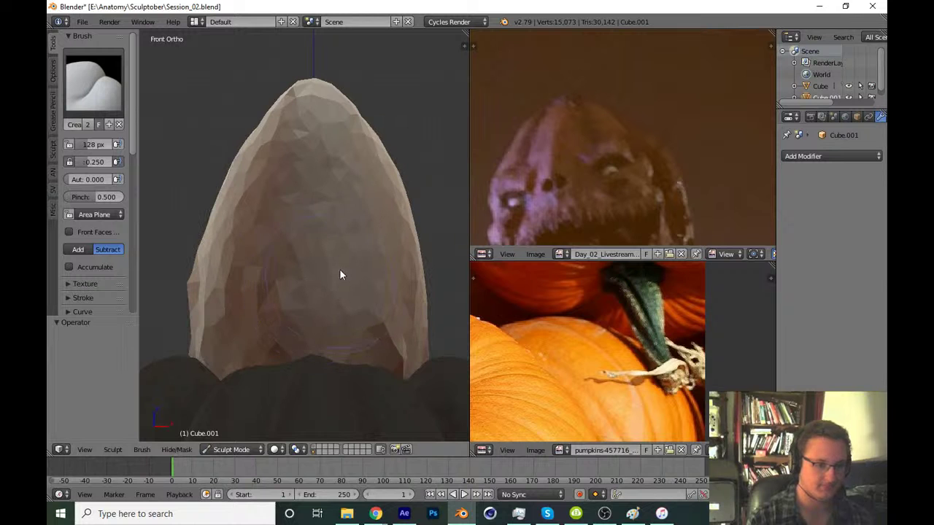
{"action": "scroll", "coordinate": [339, 270], "scroll_direction": "down", "scroll_amount": 2}
{"action": "key", "text": "p"}
{"action": "left_click_drag", "start_coordinate": [357, 286], "coordinate": [319, 274]}
Enlarge the brush to 229 px, pinch the stem to a sharper point, and check it from the front
{"action": "key", "text": "f"}
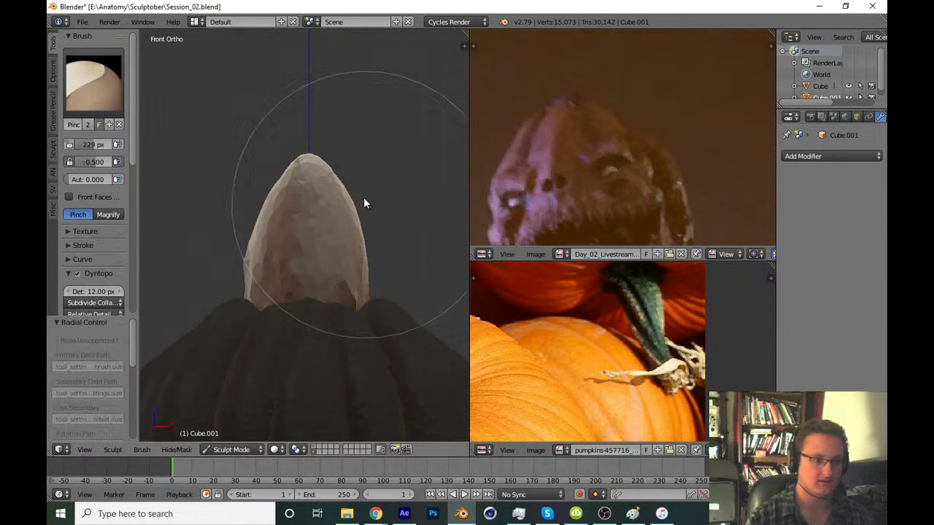
{"action": "left_click", "coordinate": [362, 238]}
{"action": "mouse_move", "coordinate": [362, 238]}
{"action": "middle_mouse_down"}
{"action": "mouse_move", "coordinate": [190, 315]}
{"action": "mouse_move", "coordinate": [238, 243]}
{"action": "middle_mouse_up"}
{"action": "mouse_move", "coordinate": [239, 242]}
{"action": "left_mouse_down"}
{"action": "mouse_move", "coordinate": [271, 221]}
{"action": "mouse_move", "coordinate": [259, 243]}
{"action": "left_mouse_up"}
{"action": "key", "text": "KP_1"}
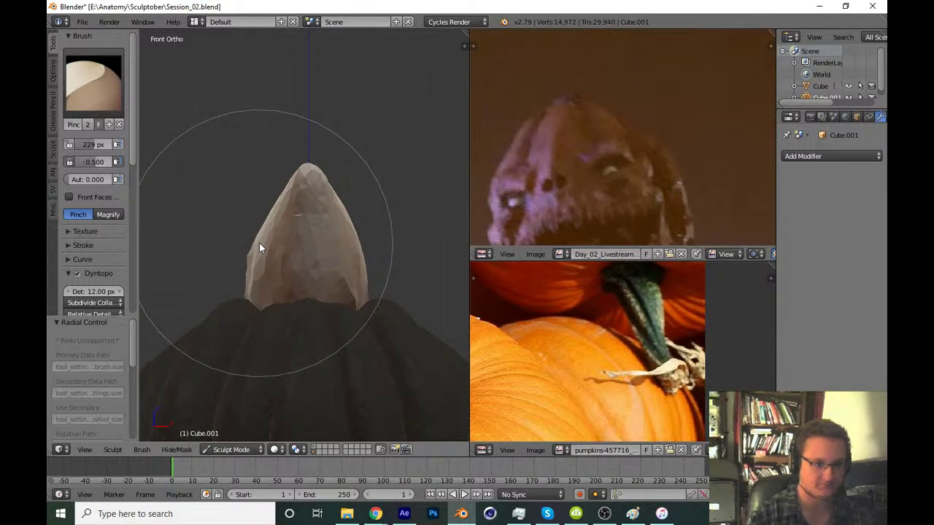
{"action": "scroll", "coordinate": [365, 321], "scroll_direction": "down", "scroll_amount": 5}
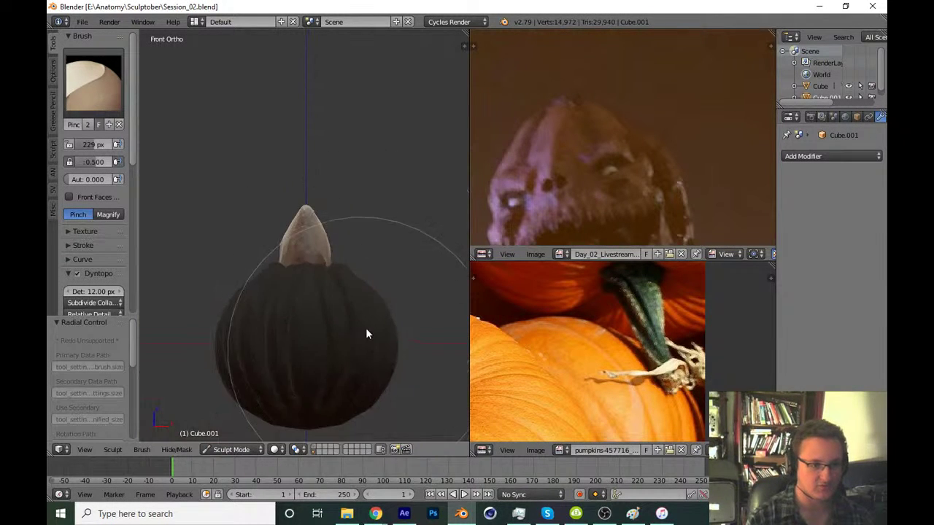
{"action": "scroll", "coordinate": [355, 288], "scroll_direction": "up", "scroll_amount": 2}
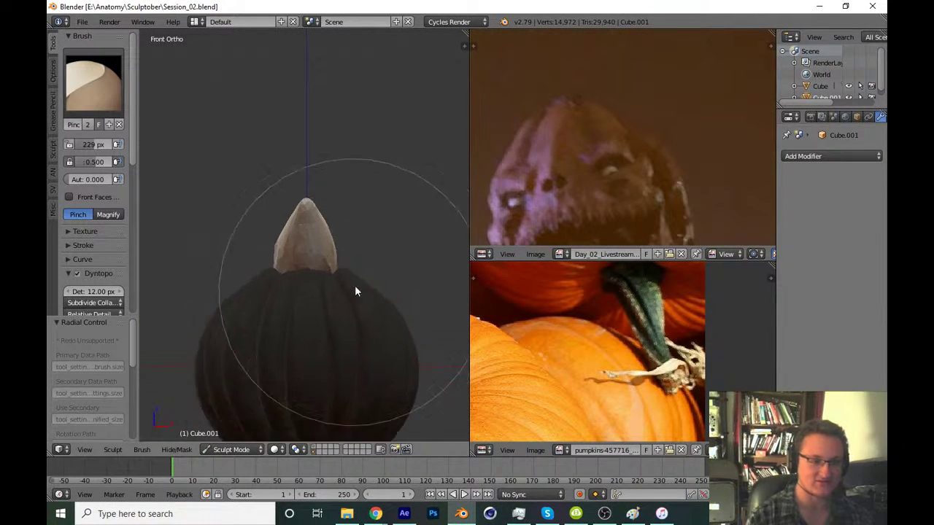
{"action": "scroll", "coordinate": [394, 296], "scroll_direction": "up", "scroll_amount": 2}
{"action": "scroll", "coordinate": [392, 314], "scroll_direction": "down", "scroll_amount": 2}
{"action": "scroll", "coordinate": [391, 271], "scroll_direction": "down", "scroll_amount": 2}
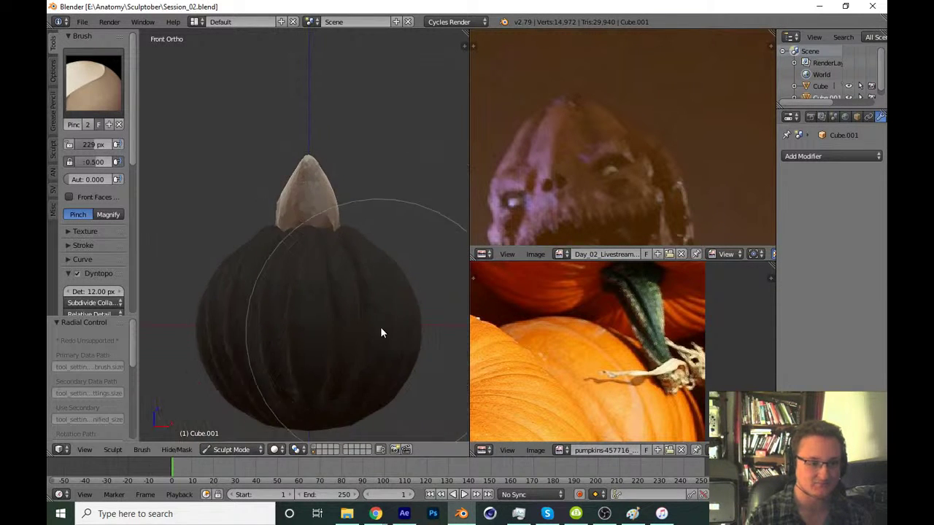
{"action": "scroll", "coordinate": [380, 329], "scroll_direction": "up", "scroll_amount": 2}
{"action": "scroll", "coordinate": [367, 327], "scroll_direction": "up", "scroll_amount": 3}
{"action": "scroll", "coordinate": [364, 261], "scroll_direction": "up", "scroll_amount": 1}
{"action": "scroll", "coordinate": [368, 270], "scroll_direction": "up", "scroll_amount": 1}
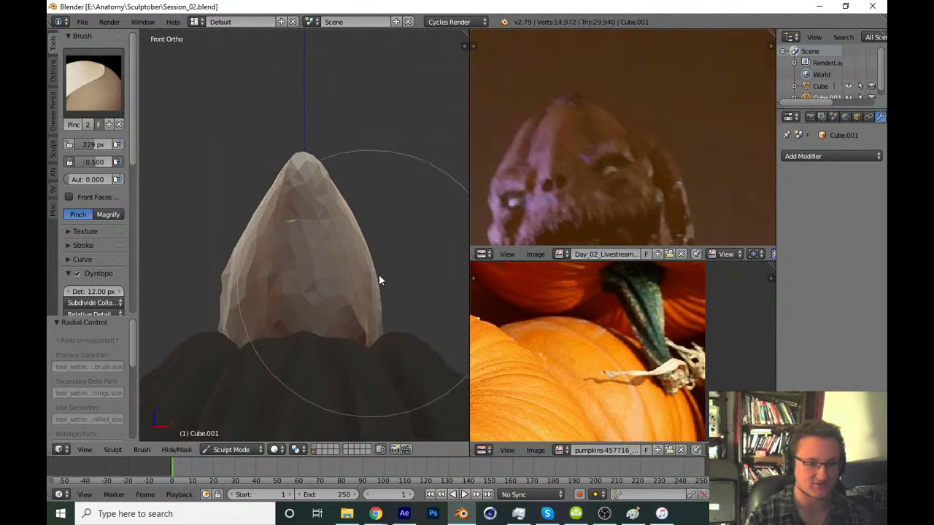
Select the Crease brush at a smaller size, angled on the stem
{"action": "key", "text": "shift+c"}
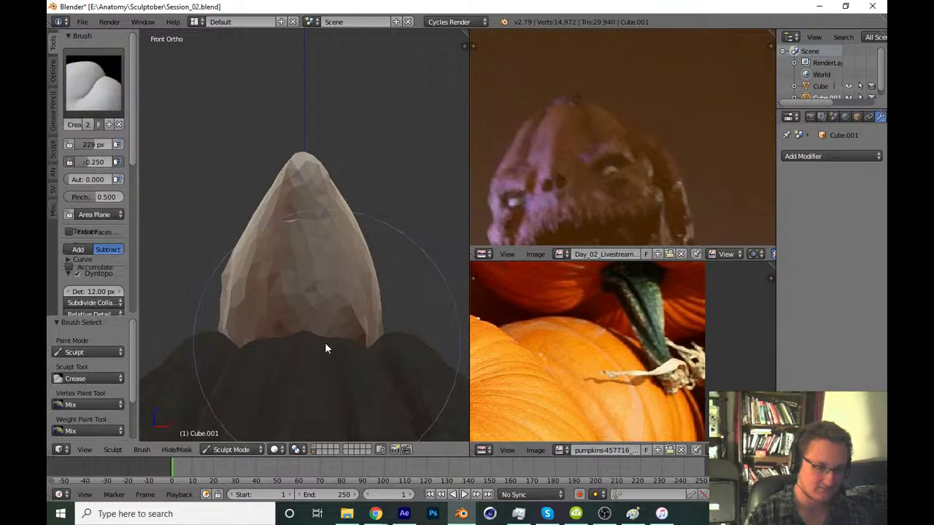
{"action": "scroll", "coordinate": [314, 329], "scroll_direction": "up", "scroll_amount": 1}
{"action": "middle_click_drag", "start_coordinate": [304, 347], "coordinate": [315, 349]}
{"action": "key", "text": "f"}
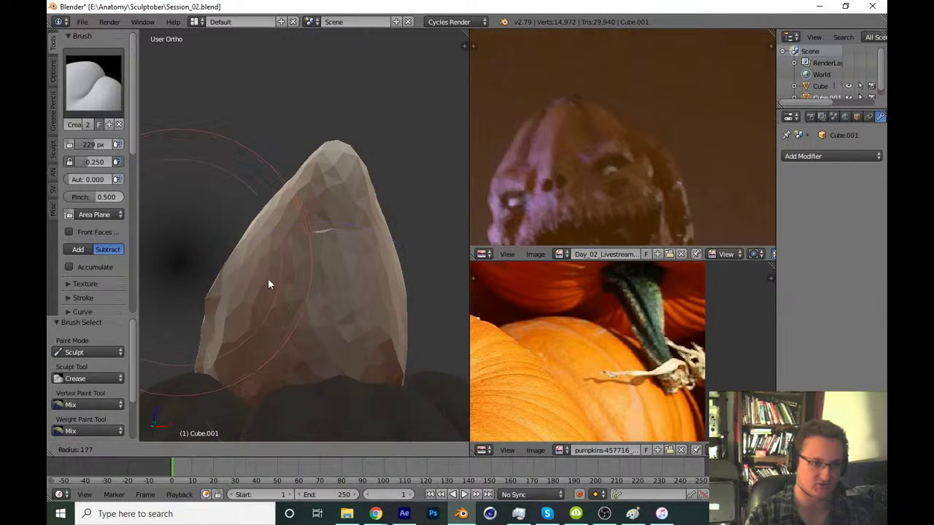
{"action": "left_click", "coordinate": [268, 278]}
{"action": "left_click_drag", "start_coordinate": [132, 153], "coordinate": [130, 248]}
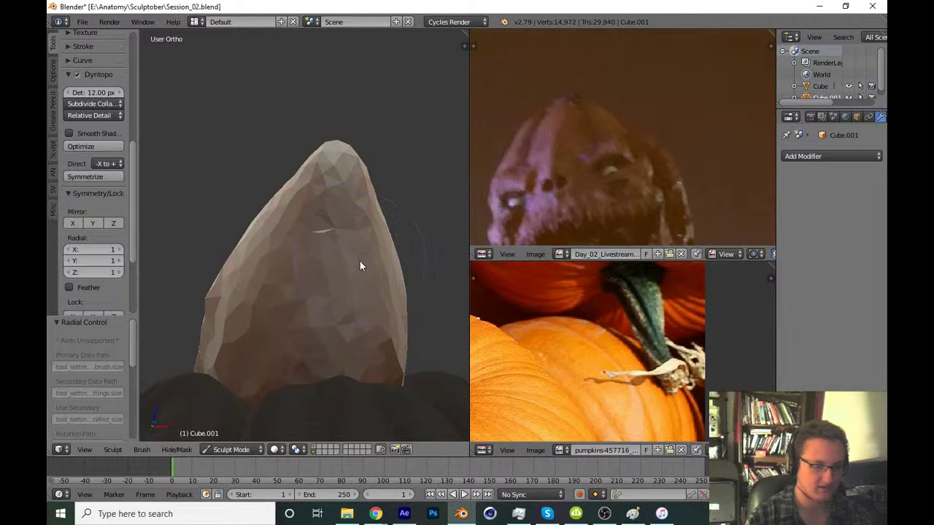
Carve diagonal crease strokes down the stem, extending the groove around it
{"action": "left_click_drag", "start_coordinate": [341, 199], "coordinate": [299, 315]}
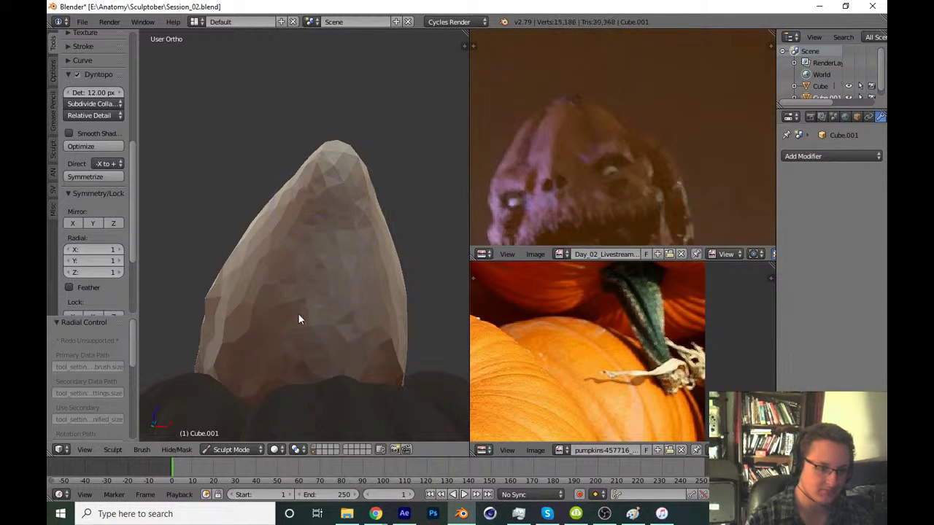
{"action": "scroll", "coordinate": [325, 272], "scroll_direction": "up", "scroll_amount": 2}
{"action": "scroll", "coordinate": [340, 251], "scroll_direction": "up", "scroll_amount": 1}
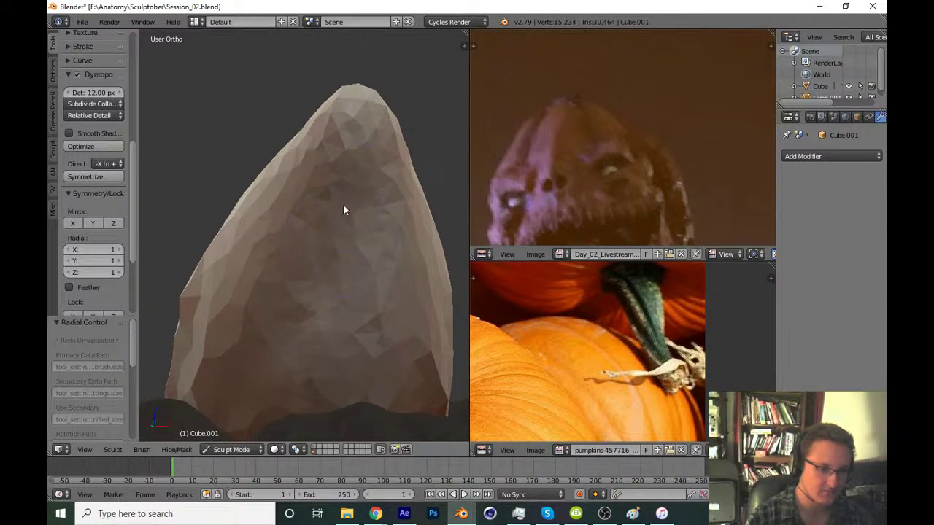
{"action": "mouse_move", "coordinate": [374, 174]}
{"action": "left_mouse_down"}
{"action": "mouse_move", "coordinate": [284, 336]}
{"action": "mouse_move", "coordinate": [197, 425]}
{"action": "left_mouse_up"}
{"action": "middle_click_drag", "start_coordinate": [197, 425], "coordinate": [295, 380]}
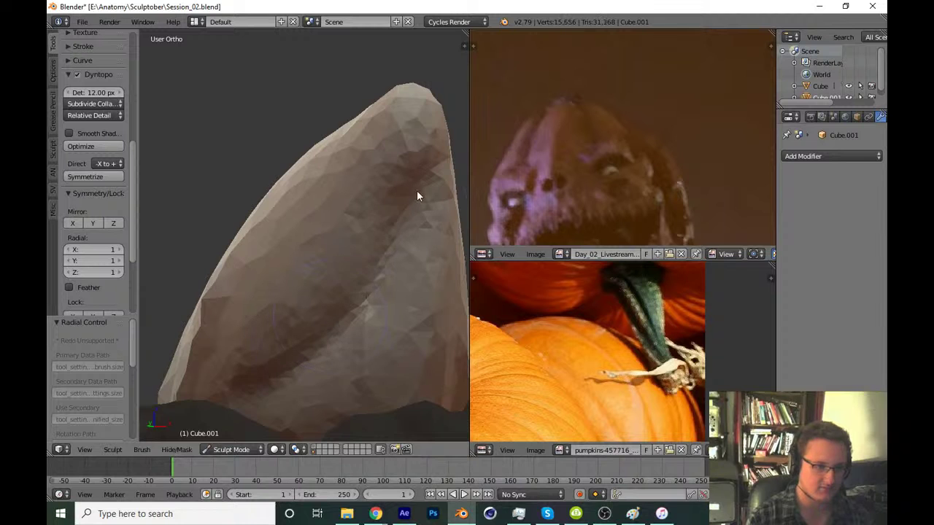
{"action": "middle_click_drag", "start_coordinate": [416, 195], "coordinate": [322, 283]}
{"action": "left_click_drag", "start_coordinate": [332, 262], "coordinate": [368, 201]}
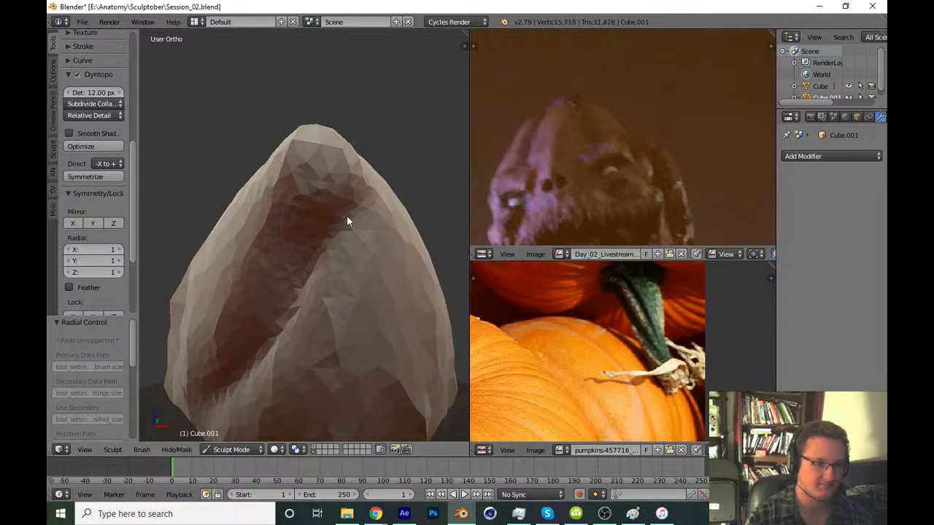
Deepen the spiral crease, refine its ridge, and check the stem from several sides
{"action": "mouse_move", "coordinate": [347, 215]}
{"action": "middle_mouse_down"}
{"action": "mouse_move", "coordinate": [341, 320]}
{"action": "mouse_move", "coordinate": [414, 337]}
{"action": "mouse_move", "coordinate": [259, 369]}
{"action": "mouse_move", "coordinate": [335, 319]}
{"action": "middle_mouse_up"}
{"action": "scroll", "coordinate": [399, 230], "scroll_direction": "up", "scroll_amount": 3}
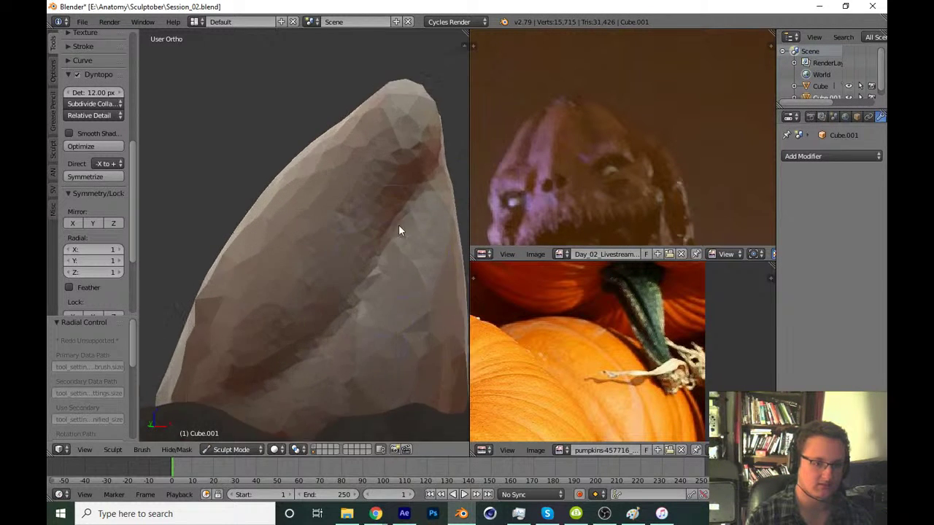
{"action": "middle_click_drag", "start_coordinate": [399, 230], "coordinate": [365, 262]}
{"action": "left_click_drag", "start_coordinate": [366, 300], "coordinate": [418, 225]}
{"action": "mouse_move", "coordinate": [418, 226]}
{"action": "middle_mouse_down"}
{"action": "mouse_move", "coordinate": [345, 352]}
{"action": "mouse_move", "coordinate": [433, 305]}
{"action": "mouse_move", "coordinate": [423, 288]}
{"action": "mouse_move", "coordinate": [261, 318]}
{"action": "mouse_move", "coordinate": [345, 277]}
{"action": "mouse_move", "coordinate": [408, 268]}
{"action": "mouse_move", "coordinate": [359, 302]}
{"action": "mouse_move", "coordinate": [355, 246]}
{"action": "mouse_move", "coordinate": [319, 272]}
{"action": "mouse_move", "coordinate": [307, 297]}
{"action": "middle_mouse_up"}
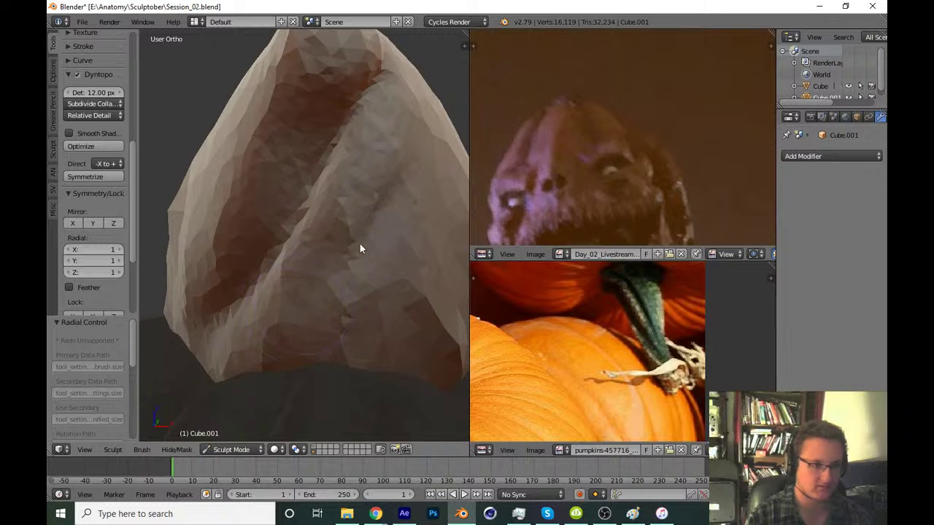
{"action": "left_click_drag", "start_coordinate": [358, 251], "coordinate": [338, 243]}
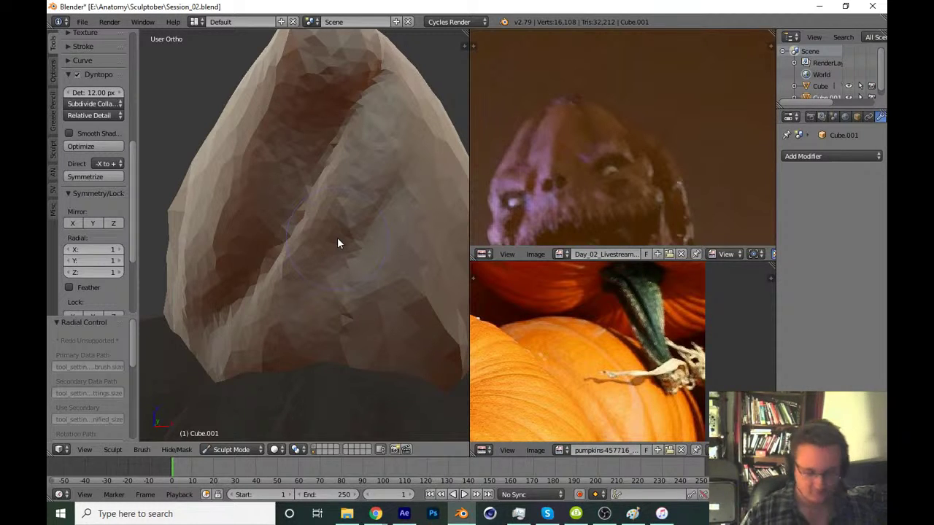
{"action": "mouse_move", "coordinate": [337, 237]}
{"action": "middle_mouse_down"}
{"action": "mouse_move", "coordinate": [361, 294]}
{"action": "mouse_move", "coordinate": [274, 313]}
{"action": "middle_mouse_up"}
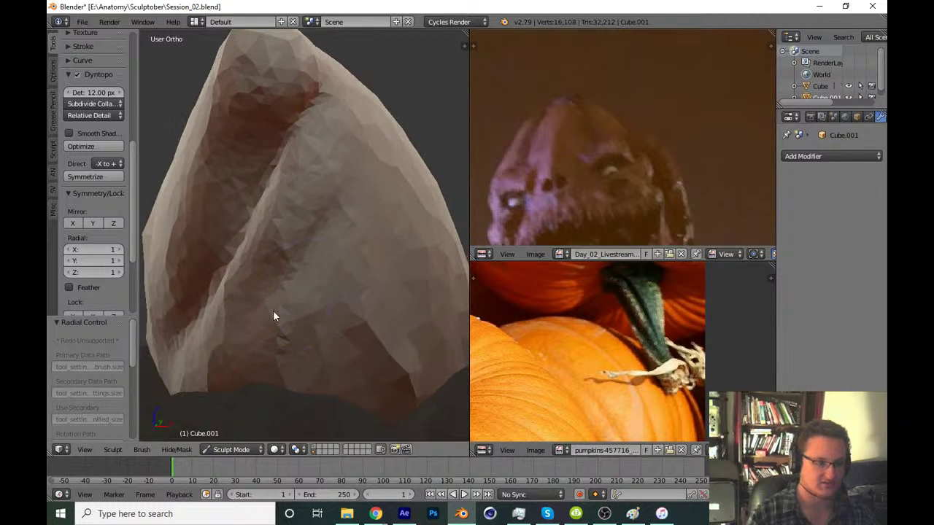
{"action": "mouse_move", "coordinate": [353, 162]}
{"action": "middle_mouse_down"}
{"action": "mouse_move", "coordinate": [292, 285]}
{"action": "mouse_move", "coordinate": [316, 272]}
{"action": "mouse_move", "coordinate": [317, 288]}
{"action": "middle_mouse_up"}
{"action": "mouse_move", "coordinate": [256, 338]}
{"action": "middle_mouse_down"}
{"action": "mouse_move", "coordinate": [315, 278]}
{"action": "mouse_move", "coordinate": [242, 330]}
{"action": "middle_mouse_up"}
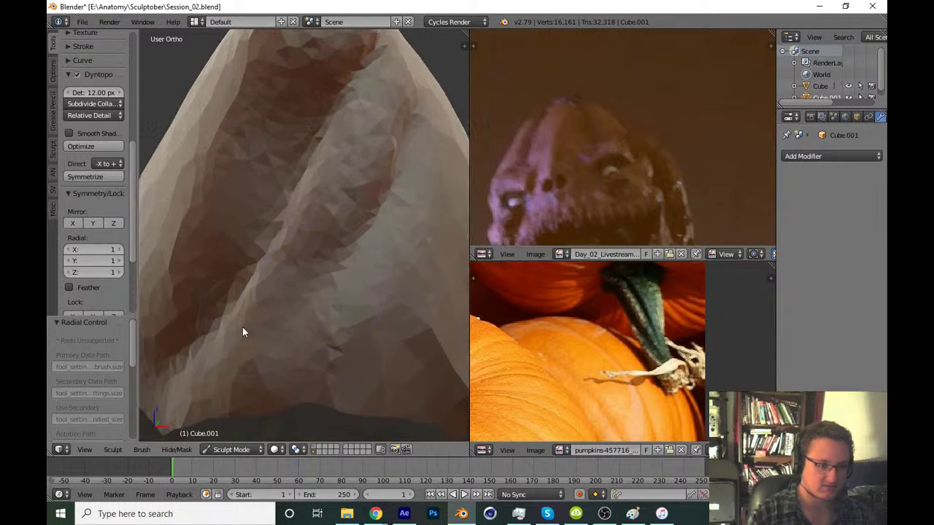
{"action": "mouse_move", "coordinate": [372, 205]}
{"action": "middle_mouse_down"}
{"action": "mouse_move", "coordinate": [286, 324]}
{"action": "mouse_move", "coordinate": [319, 308]}
{"action": "mouse_move", "coordinate": [345, 242]}
{"action": "mouse_move", "coordinate": [329, 304]}
{"action": "mouse_move", "coordinate": [234, 299]}
{"action": "mouse_move", "coordinate": [304, 223]}
{"action": "mouse_move", "coordinate": [373, 248]}
{"action": "mouse_move", "coordinate": [336, 256]}
{"action": "mouse_move", "coordinate": [312, 200]}
{"action": "mouse_move", "coordinate": [261, 313]}
{"action": "mouse_move", "coordinate": [307, 217]}
{"action": "mouse_move", "coordinate": [334, 224]}
{"action": "middle_mouse_up"}
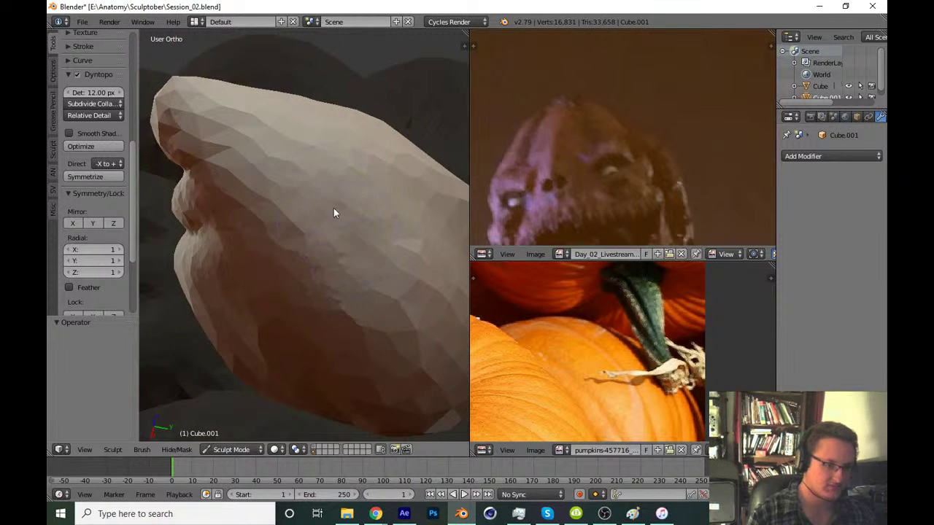
Deepen and sharpen the stem crease, extending it further down
{"action": "mouse_move", "coordinate": [292, 180]}
{"action": "left_mouse_down"}
{"action": "mouse_move", "coordinate": [352, 251]}
{"action": "mouse_move", "coordinate": [331, 304]}
{"action": "left_mouse_up"}
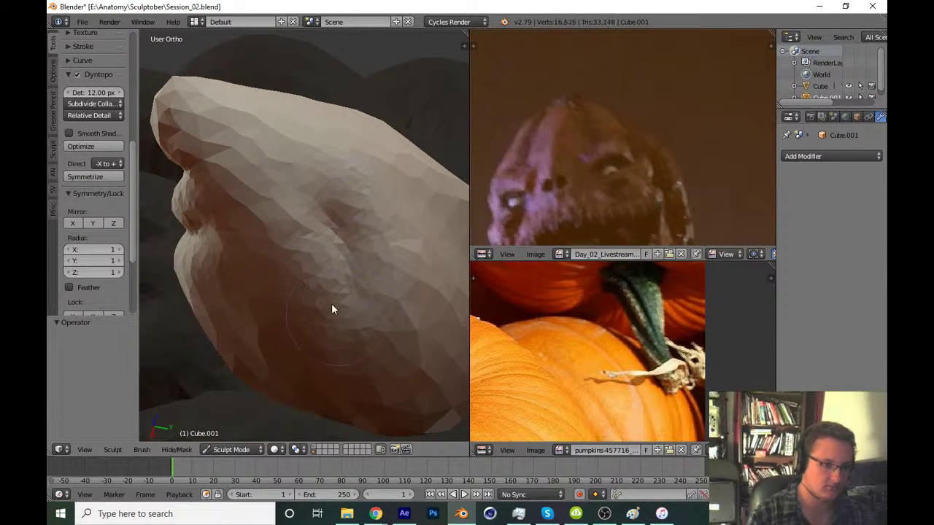
{"action": "mouse_move", "coordinate": [331, 304]}
{"action": "middle_mouse_down"}
{"action": "mouse_move", "coordinate": [264, 278]}
{"action": "mouse_move", "coordinate": [316, 210]}
{"action": "middle_mouse_up"}
{"action": "mouse_move", "coordinate": [316, 209]}
{"action": "left_mouse_down"}
{"action": "mouse_move", "coordinate": [307, 121]}
{"action": "mouse_move", "coordinate": [284, 143]}
{"action": "mouse_move", "coordinate": [289, 358]}
{"action": "left_mouse_up"}
{"action": "middle_click_drag", "start_coordinate": [289, 357], "coordinate": [293, 289]}
{"action": "mouse_move", "coordinate": [293, 290]}
{"action": "left_mouse_down"}
{"action": "mouse_move", "coordinate": [331, 268]}
{"action": "mouse_move", "coordinate": [300, 314]}
{"action": "left_mouse_up"}
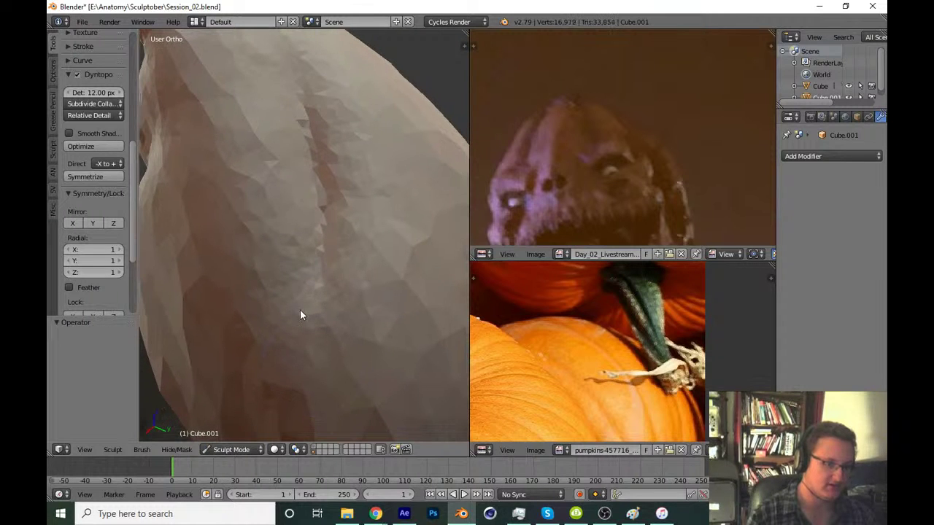
{"action": "scroll", "coordinate": [291, 154], "scroll_direction": "down", "scroll_amount": 5}
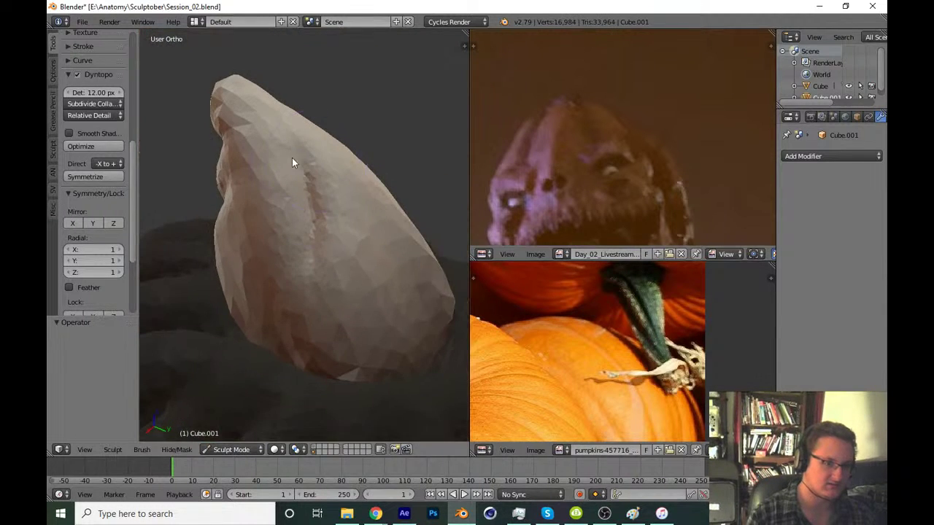
{"action": "scroll", "coordinate": [292, 158], "scroll_direction": "up", "scroll_amount": 5}
{"action": "left_click_drag", "start_coordinate": [322, 140], "coordinate": [323, 289]}
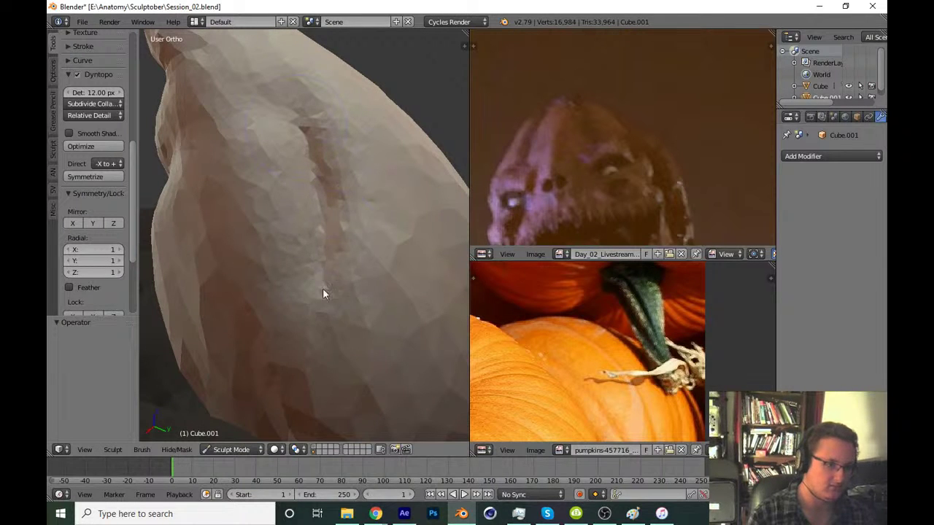
Deepen the groove along the stem and inspect it from a new side
{"action": "mouse_move", "coordinate": [309, 191]}
{"action": "middle_mouse_down"}
{"action": "mouse_move", "coordinate": [270, 187]}
{"action": "mouse_move", "coordinate": [296, 183]}
{"action": "middle_mouse_up"}
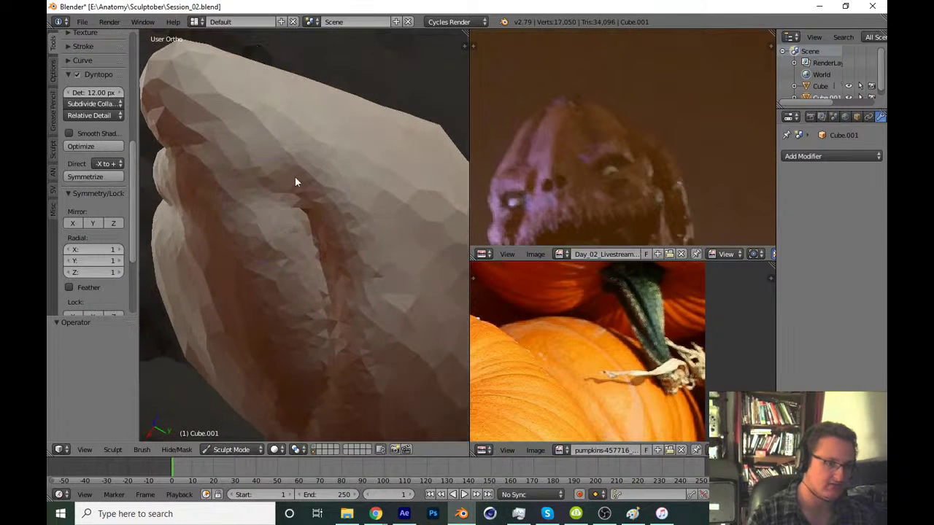
{"action": "mouse_move", "coordinate": [297, 184]}
{"action": "left_mouse_down"}
{"action": "mouse_move", "coordinate": [263, 192]}
{"action": "mouse_move", "coordinate": [296, 175]}
{"action": "left_mouse_up"}
{"action": "mouse_move", "coordinate": [312, 237]}
{"action": "left_mouse_down"}
{"action": "mouse_move", "coordinate": [340, 344]}
{"action": "mouse_move", "coordinate": [337, 291]}
{"action": "left_mouse_up"}
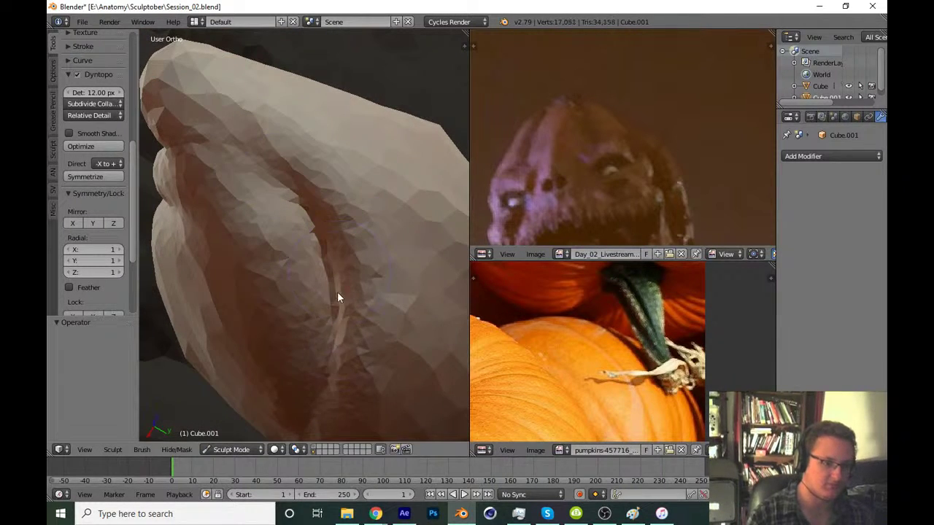
{"action": "middle_click_drag", "start_coordinate": [337, 291], "coordinate": [274, 317]}
{"action": "mouse_move", "coordinate": [409, 321]}
{"action": "middle_mouse_down"}
{"action": "mouse_move", "coordinate": [249, 310]}
{"action": "mouse_move", "coordinate": [388, 133]}
{"action": "middle_mouse_up"}
{"action": "middle_click_drag", "start_coordinate": [294, 228], "coordinate": [380, 178]}
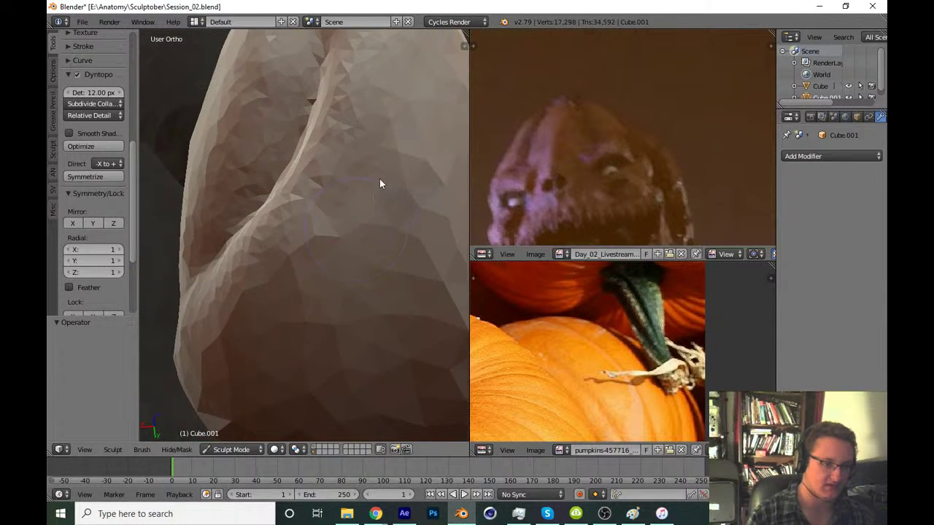
Reshape the curve of the spiral crease and add strokes along the groove
{"action": "middle_click_drag", "start_coordinate": [321, 253], "coordinate": [339, 242]}
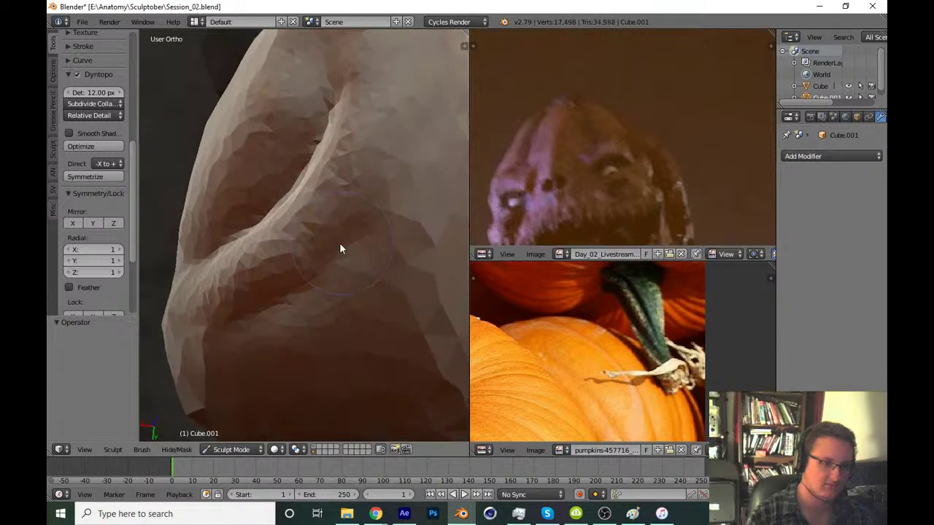
{"action": "left_click_drag", "start_coordinate": [340, 243], "coordinate": [369, 219]}
{"action": "middle_click_drag", "start_coordinate": [368, 219], "coordinate": [367, 213]}
{"action": "left_click_drag", "start_coordinate": [433, 132], "coordinate": [360, 275]}
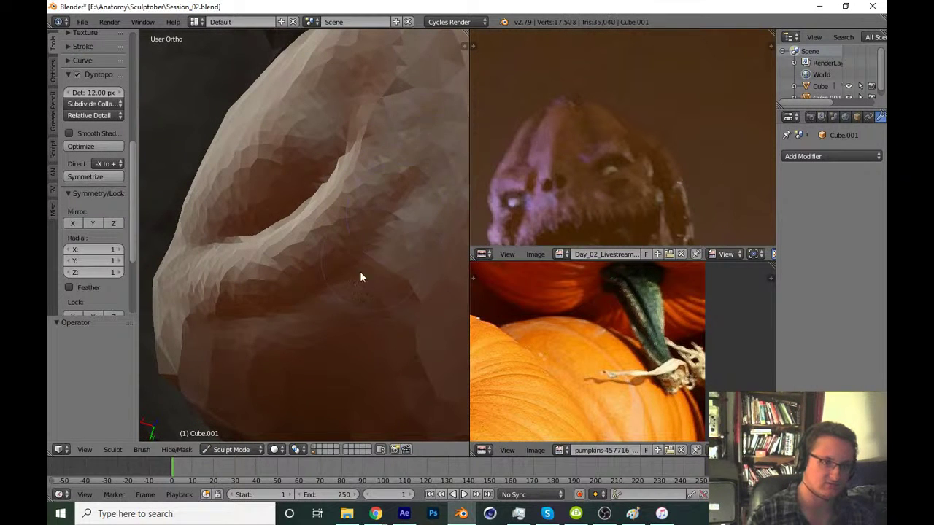
{"action": "mouse_move", "coordinate": [296, 303]}
{"action": "middle_mouse_down"}
{"action": "mouse_move", "coordinate": [402, 181]}
{"action": "mouse_move", "coordinate": [324, 275]}
{"action": "middle_mouse_up"}
{"action": "left_click_drag", "start_coordinate": [324, 274], "coordinate": [288, 288]}
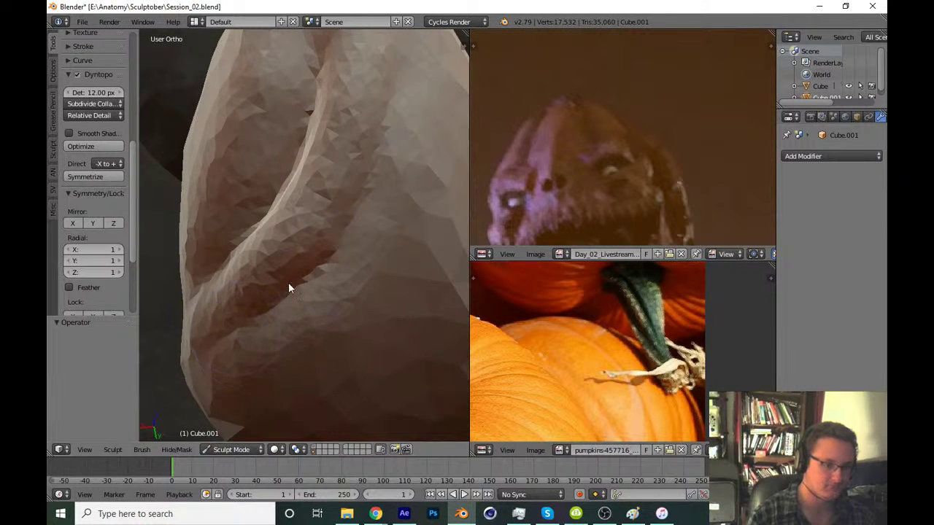
{"action": "middle_click_drag", "start_coordinate": [343, 256], "coordinate": [328, 255]}
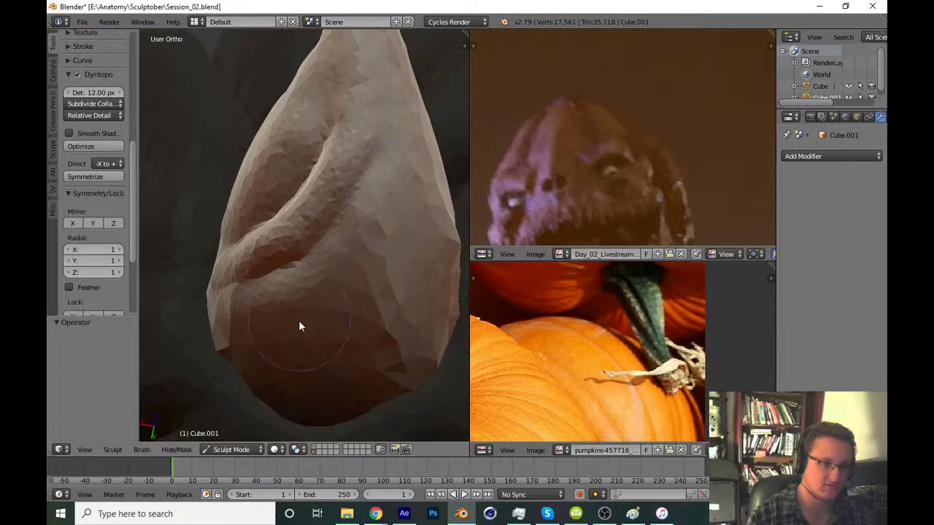
Carve close-up passes along the spiral groove and touch up its lower end
{"action": "middle_click_drag", "start_coordinate": [298, 321], "coordinate": [198, 377]}
{"action": "mouse_move", "coordinate": [199, 376]}
{"action": "left_mouse_down"}
{"action": "mouse_move", "coordinate": [387, 253]}
{"action": "mouse_move", "coordinate": [378, 246]}
{"action": "left_mouse_up"}
{"action": "mouse_move", "coordinate": [378, 245]}
{"action": "middle_mouse_down"}
{"action": "mouse_move", "coordinate": [413, 230]}
{"action": "mouse_move", "coordinate": [358, 252]}
{"action": "mouse_move", "coordinate": [356, 285]}
{"action": "middle_mouse_up"}
{"action": "mouse_move", "coordinate": [418, 143]}
{"action": "left_mouse_down"}
{"action": "mouse_move", "coordinate": [348, 311]}
{"action": "mouse_move", "coordinate": [323, 305]}
{"action": "left_mouse_up"}
{"action": "middle_click_drag", "start_coordinate": [322, 305], "coordinate": [393, 205]}
{"action": "left_click_drag", "start_coordinate": [394, 205], "coordinate": [336, 312]}
{"action": "middle_click_drag", "start_coordinate": [337, 312], "coordinate": [391, 229]}
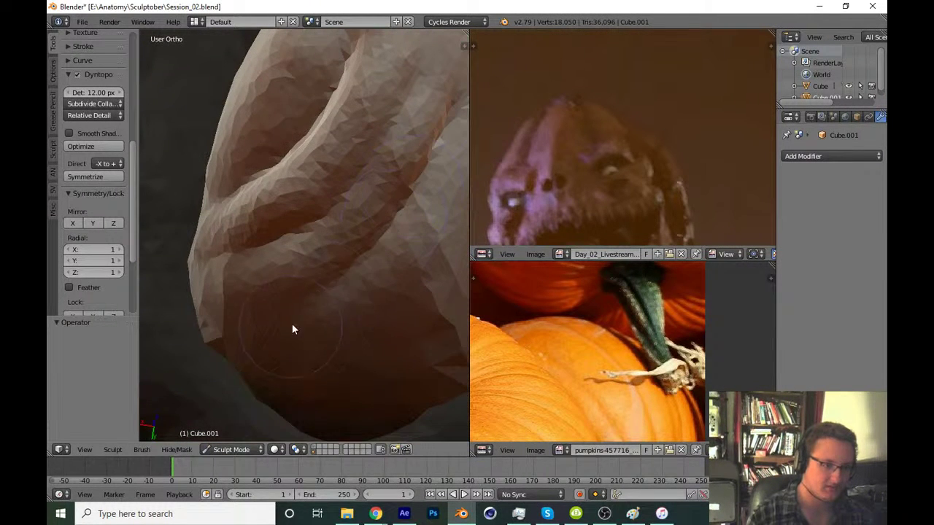
{"action": "middle_click_drag", "start_coordinate": [331, 283], "coordinate": [325, 301]}
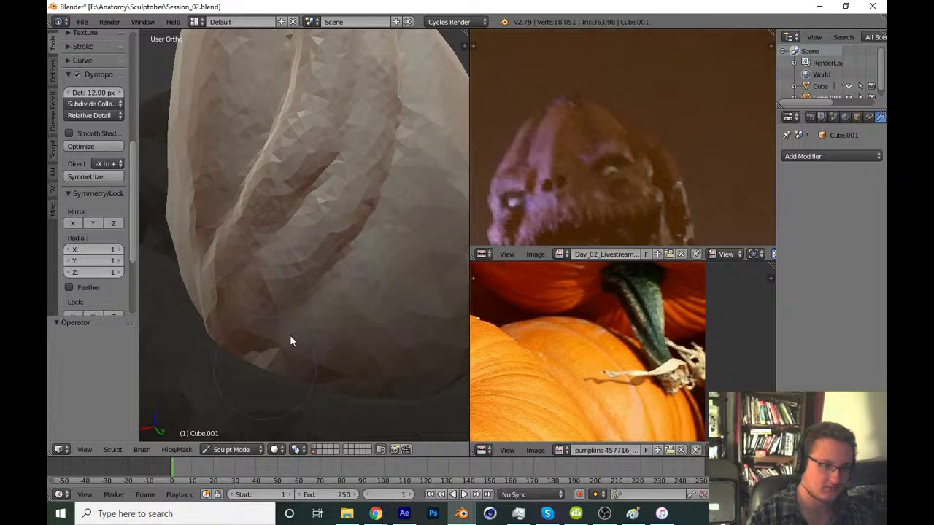
{"action": "left_click_drag", "start_coordinate": [289, 335], "coordinate": [368, 242]}
{"action": "middle_click_drag", "start_coordinate": [368, 243], "coordinate": [380, 250]}
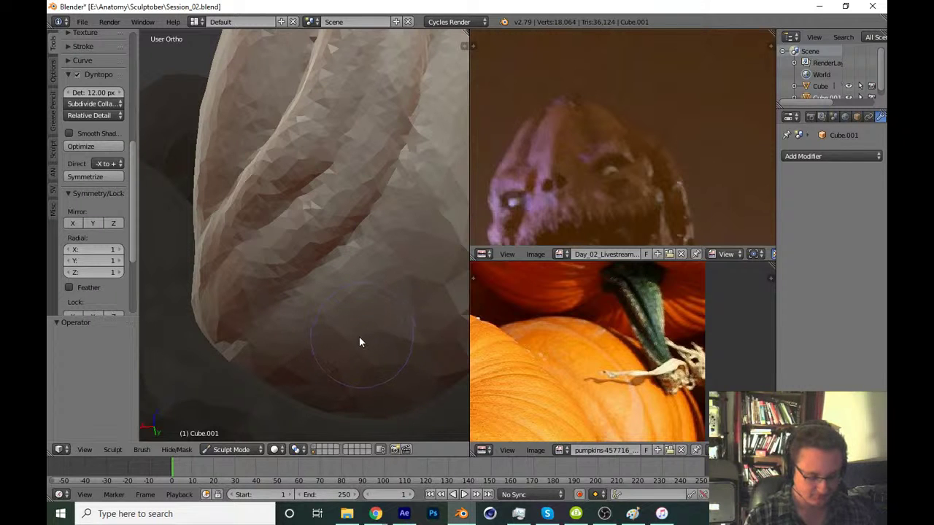
Resize the brush, reshape the lower groove, and add small strokes to the spiral ridges
{"action": "middle_click_drag", "start_coordinate": [356, 307], "coordinate": [325, 328]}
{"action": "mouse_move", "coordinate": [355, 244]}
{"action": "middle_mouse_down"}
{"action": "mouse_move", "coordinate": [333, 349]}
{"action": "mouse_move", "coordinate": [346, 316]}
{"action": "middle_mouse_up"}
{"action": "key", "text": "f"}
{"action": "left_click", "coordinate": [305, 289]}
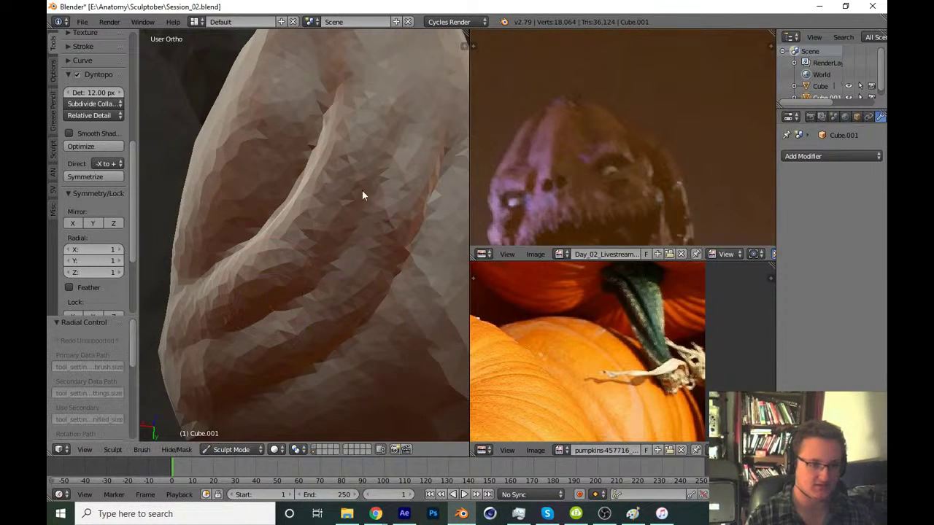
{"action": "left_click_drag", "start_coordinate": [313, 293], "coordinate": [353, 245]}
{"action": "left_click_drag", "start_coordinate": [306, 292], "coordinate": [343, 245]}
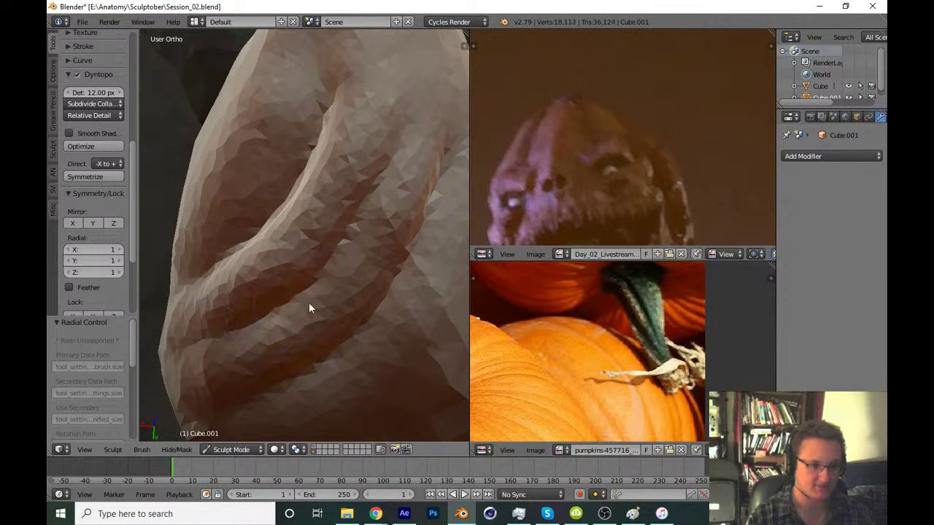
{"action": "mouse_move", "coordinate": [309, 302]}
{"action": "middle_mouse_down"}
{"action": "mouse_move", "coordinate": [417, 267]}
{"action": "mouse_move", "coordinate": [327, 239]}
{"action": "mouse_move", "coordinate": [258, 294]}
{"action": "mouse_move", "coordinate": [421, 221]}
{"action": "mouse_move", "coordinate": [319, 285]}
{"action": "mouse_move", "coordinate": [394, 340]}
{"action": "mouse_move", "coordinate": [321, 313]}
{"action": "middle_mouse_up"}
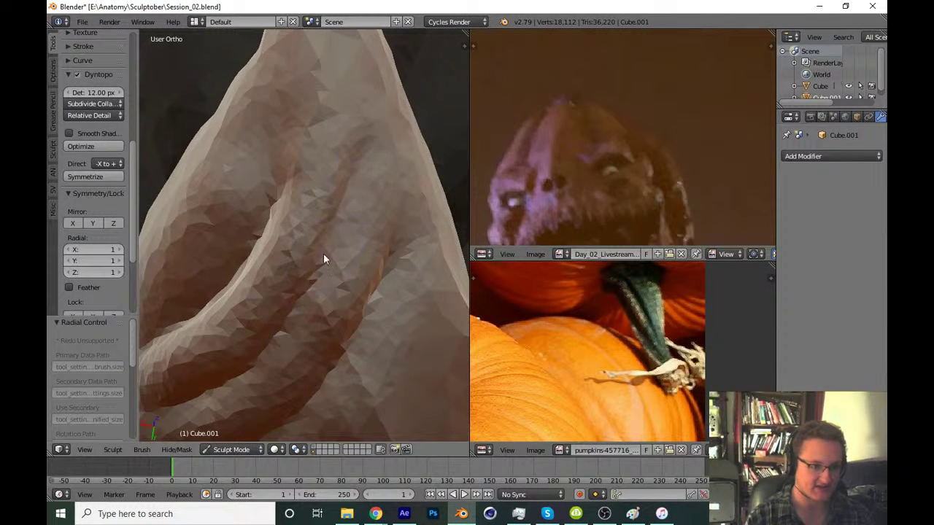
{"action": "left_click_drag", "start_coordinate": [386, 267], "coordinate": [371, 271]}
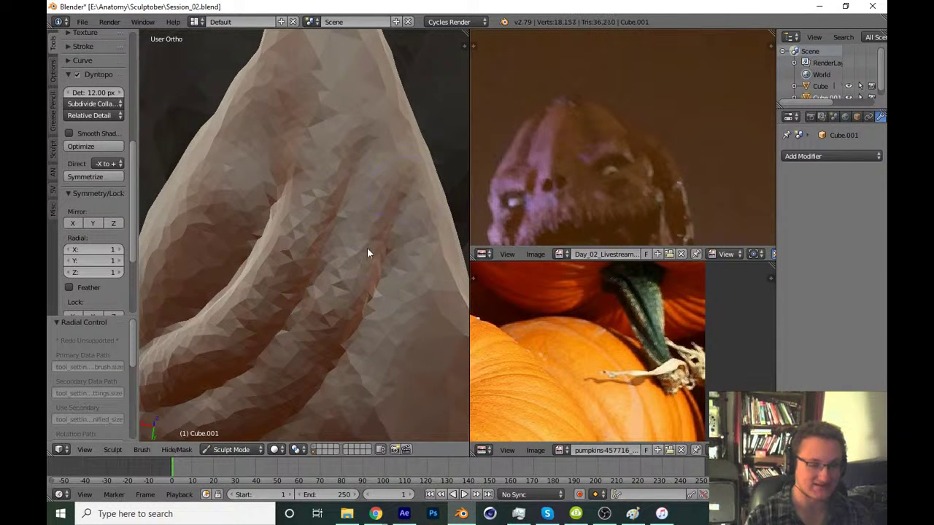
{"action": "middle_click_drag", "start_coordinate": [367, 250], "coordinate": [326, 286]}
{"action": "scroll", "coordinate": [326, 286], "scroll_direction": "down", "scroll_amount": 3}
Orbit around the stem and refine its spiral ridges
{"action": "left_click_drag", "start_coordinate": [350, 289], "coordinate": [348, 302]}
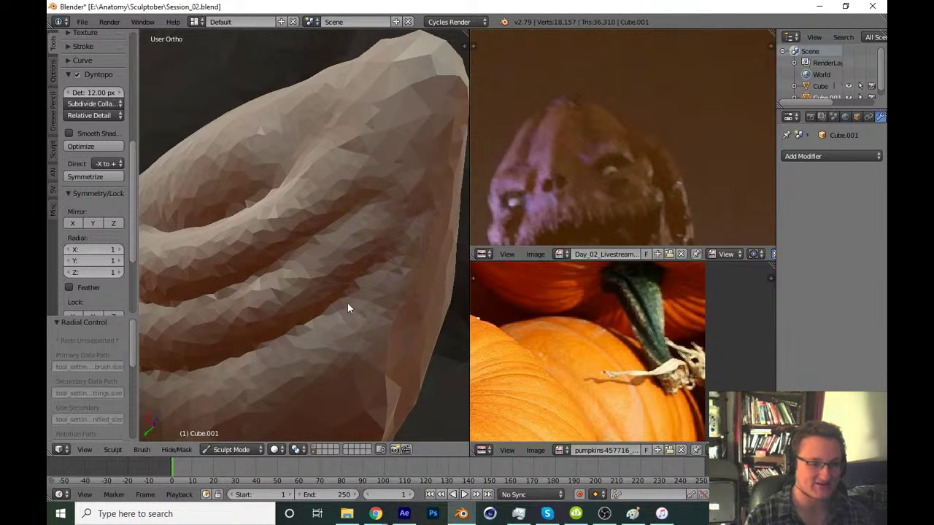
{"action": "mouse_move", "coordinate": [347, 303]}
{"action": "middle_mouse_down"}
{"action": "mouse_move", "coordinate": [322, 380]}
{"action": "mouse_move", "coordinate": [369, 267]}
{"action": "mouse_move", "coordinate": [340, 308]}
{"action": "mouse_move", "coordinate": [296, 327]}
{"action": "mouse_move", "coordinate": [413, 305]}
{"action": "mouse_move", "coordinate": [248, 354]}
{"action": "middle_mouse_up"}
{"action": "scroll", "coordinate": [322, 379], "scroll_direction": "down", "scroll_amount": 2}
{"action": "scroll", "coordinate": [367, 275], "scroll_direction": "up", "scroll_amount": 4}
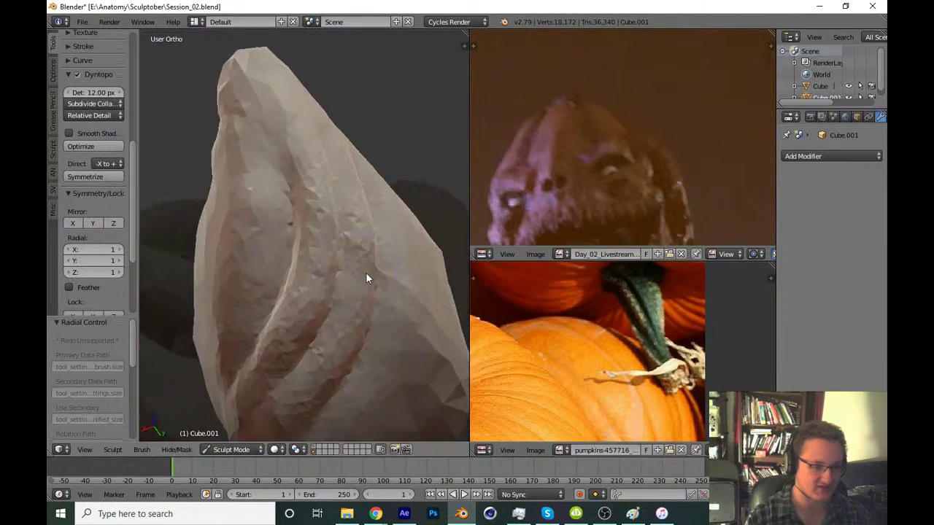
{"action": "mouse_move", "coordinate": [367, 275]}
{"action": "middle_mouse_down"}
{"action": "mouse_move", "coordinate": [323, 307]}
{"action": "mouse_move", "coordinate": [354, 297]}
{"action": "mouse_move", "coordinate": [239, 351]}
{"action": "middle_mouse_up"}
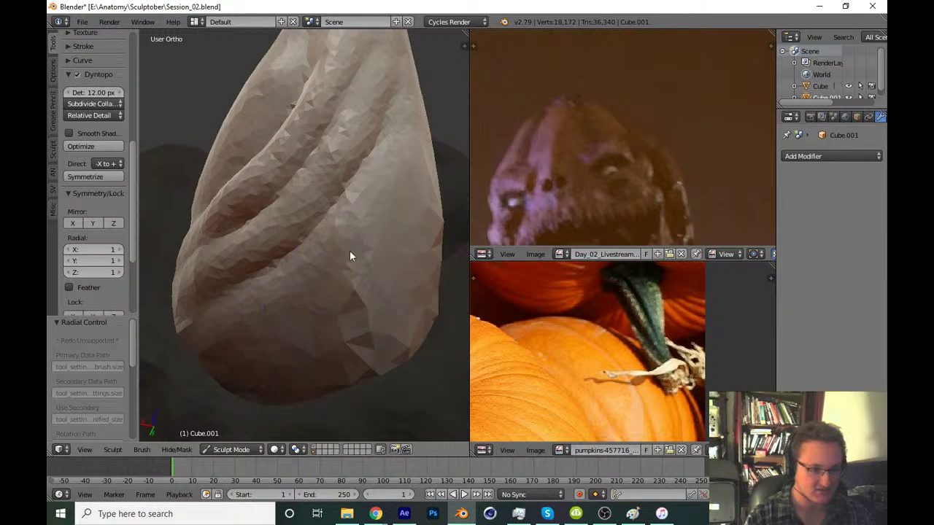
{"action": "middle_click_drag", "start_coordinate": [370, 249], "coordinate": [310, 305]}
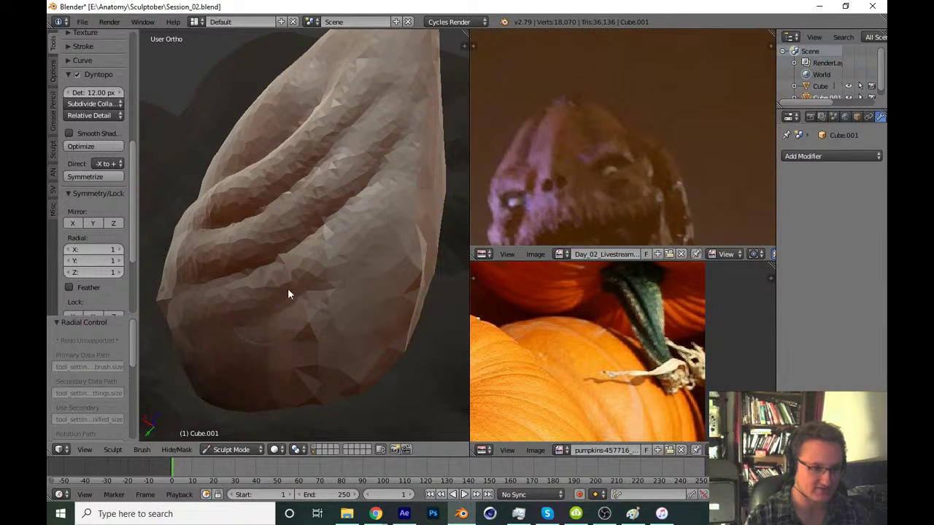
{"action": "left_click_drag", "start_coordinate": [352, 287], "coordinate": [429, 214]}
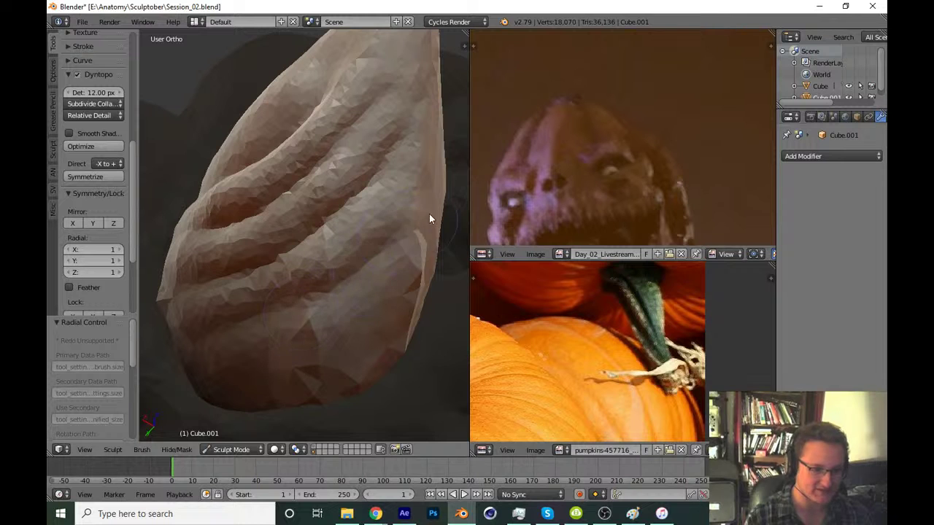
{"action": "mouse_move", "coordinate": [429, 214]}
{"action": "middle_mouse_down"}
{"action": "mouse_move", "coordinate": [349, 285]}
{"action": "mouse_move", "coordinate": [329, 237]}
{"action": "mouse_move", "coordinate": [310, 254]}
{"action": "middle_mouse_up"}
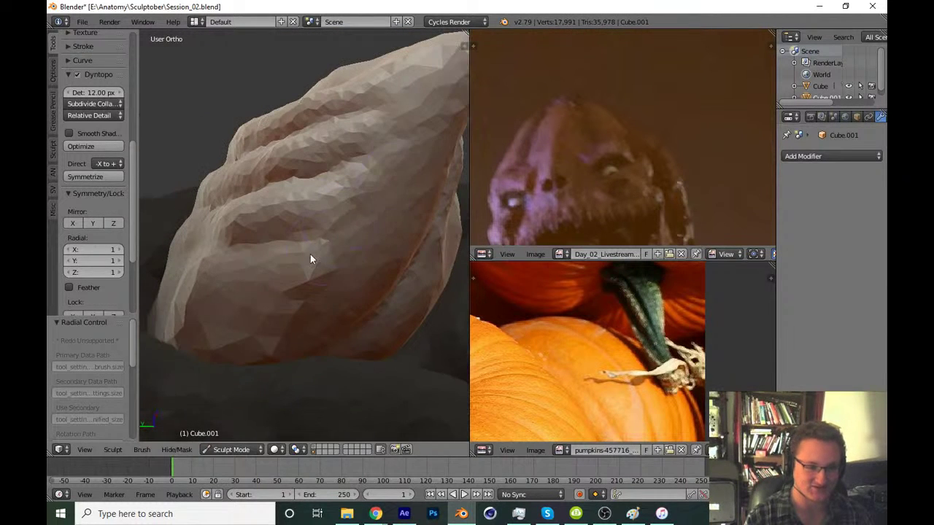
{"action": "left_click_drag", "start_coordinate": [415, 182], "coordinate": [400, 208]}
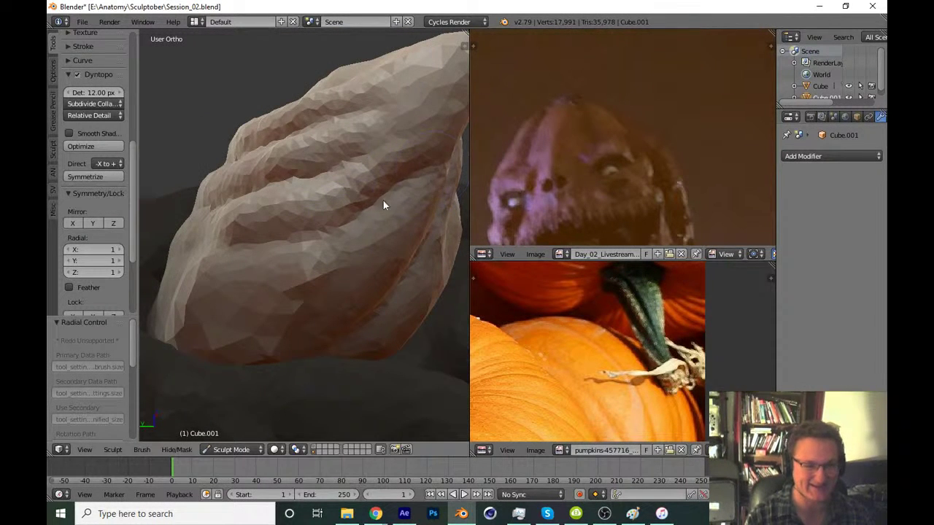
{"action": "mouse_move", "coordinate": [385, 202]}
{"action": "middle_mouse_down"}
{"action": "mouse_move", "coordinate": [398, 236]}
{"action": "mouse_move", "coordinate": [401, 222]}
{"action": "middle_mouse_up"}
Carve fine detail and build up ridges between the spiral grooves
{"action": "scroll", "coordinate": [401, 223], "scroll_direction": "up", "scroll_amount": 4}
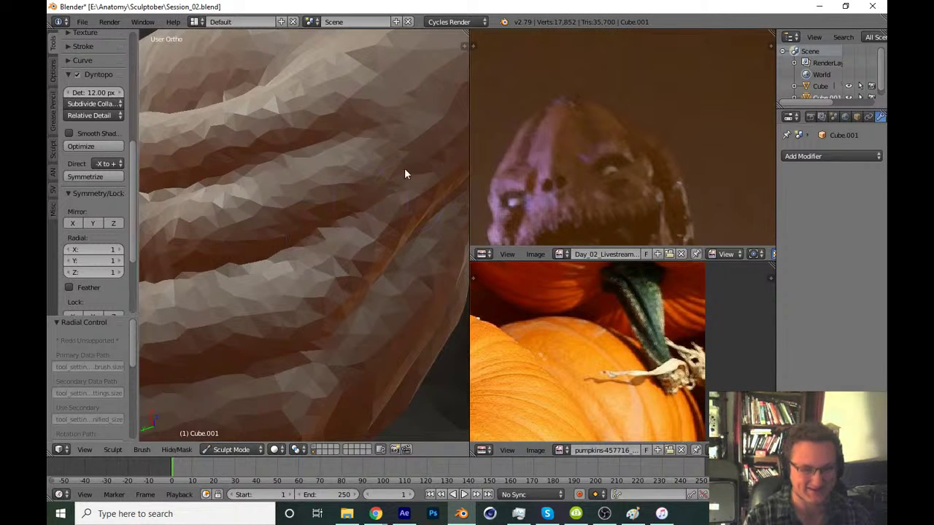
{"action": "left_click_drag", "start_coordinate": [406, 173], "coordinate": [456, 139]}
{"action": "mouse_move", "coordinate": [457, 137]}
{"action": "middle_mouse_down"}
{"action": "mouse_move", "coordinate": [359, 230]}
{"action": "mouse_move", "coordinate": [339, 223]}
{"action": "middle_mouse_up"}
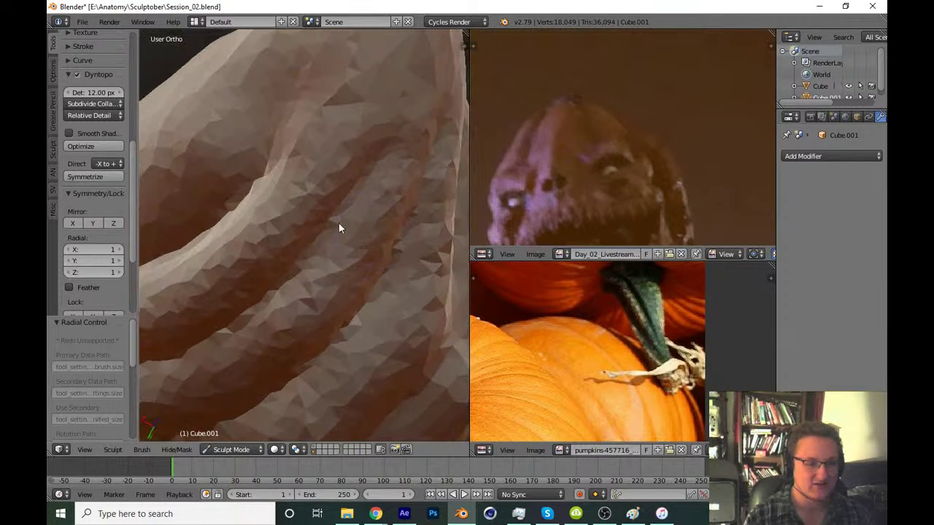
{"action": "mouse_move", "coordinate": [338, 223]}
{"action": "left_mouse_down"}
{"action": "mouse_move", "coordinate": [334, 216]}
{"action": "mouse_move", "coordinate": [348, 214]}
{"action": "mouse_move", "coordinate": [333, 242]}
{"action": "left_mouse_up"}
{"action": "scroll", "coordinate": [321, 292], "scroll_direction": "down", "scroll_amount": 5}
{"action": "middle_click_drag", "start_coordinate": [311, 332], "coordinate": [271, 298]}
{"action": "scroll", "coordinate": [377, 223], "scroll_direction": "up", "scroll_amount": 4}
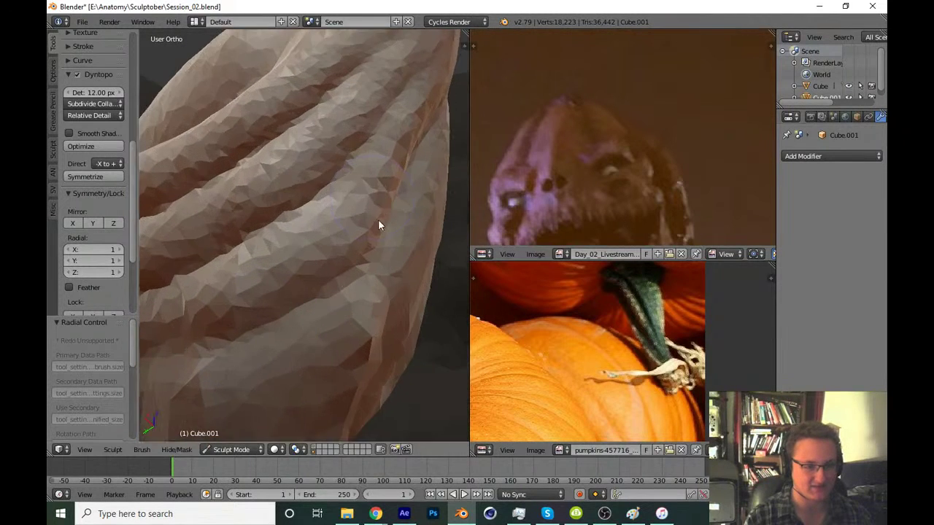
{"action": "middle_click_drag", "start_coordinate": [377, 223], "coordinate": [246, 281]}
{"action": "left_click_drag", "start_coordinate": [299, 261], "coordinate": [340, 250]}
Inspect the stem's ridges from several angles, then view the whole pumpkin and return close
{"action": "scroll", "coordinate": [408, 252], "scroll_direction": "down", "scroll_amount": 5}
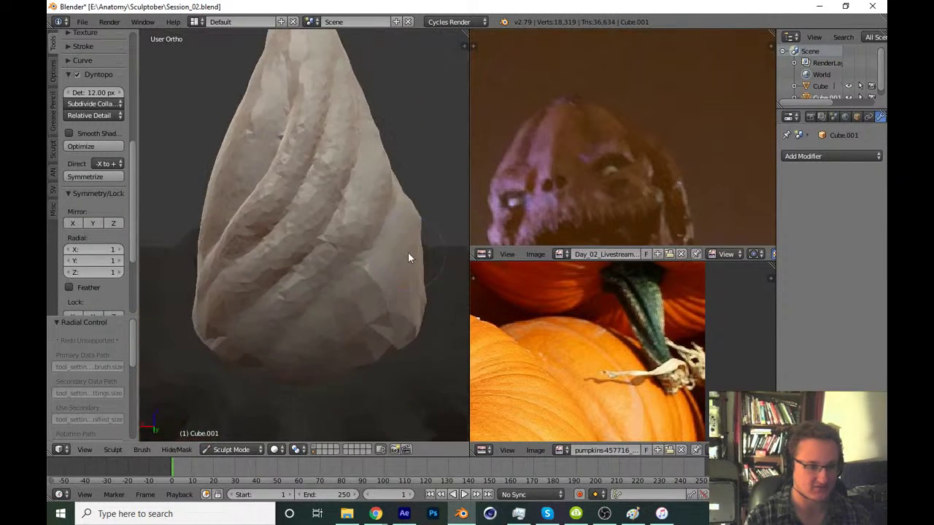
{"action": "scroll", "coordinate": [435, 191], "scroll_direction": "up", "scroll_amount": 4}
{"action": "scroll", "coordinate": [448, 160], "scroll_direction": "up", "scroll_amount": 2}
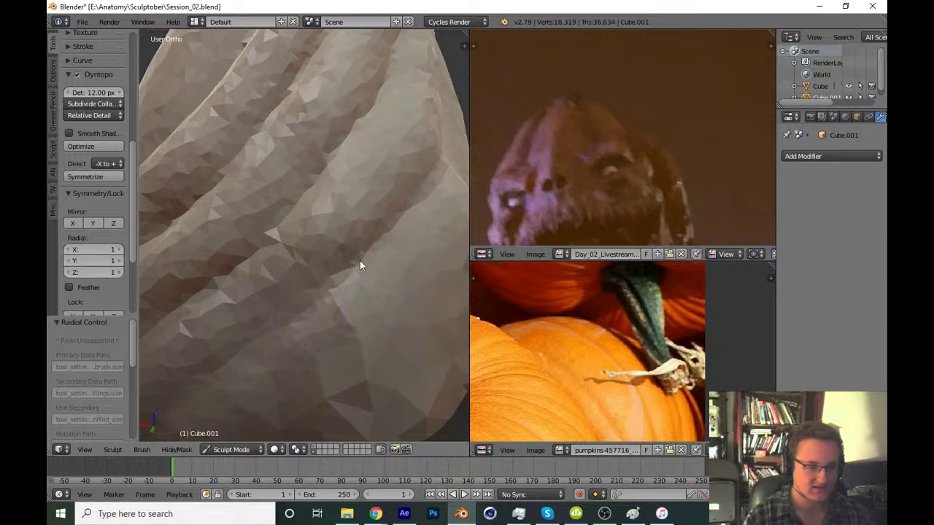
{"action": "middle_click_drag", "start_coordinate": [367, 257], "coordinate": [339, 282]}
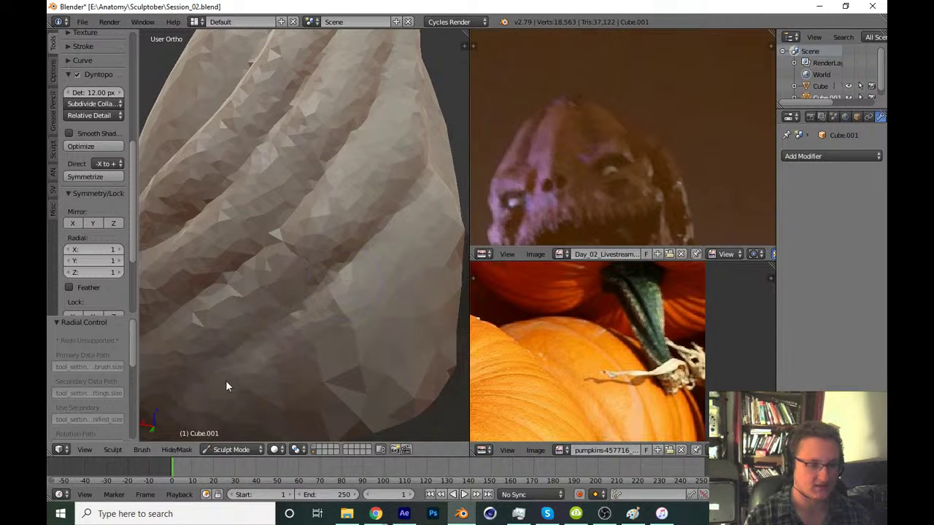
{"action": "middle_click_drag", "start_coordinate": [221, 380], "coordinate": [306, 300]}
{"action": "mouse_move", "coordinate": [363, 218]}
{"action": "middle_mouse_down"}
{"action": "mouse_move", "coordinate": [317, 268]}
{"action": "mouse_move", "coordinate": [392, 167]}
{"action": "middle_mouse_up"}
{"action": "mouse_move", "coordinate": [369, 204]}
{"action": "middle_mouse_down"}
{"action": "mouse_move", "coordinate": [322, 303]}
{"action": "mouse_move", "coordinate": [317, 252]}
{"action": "middle_mouse_up"}
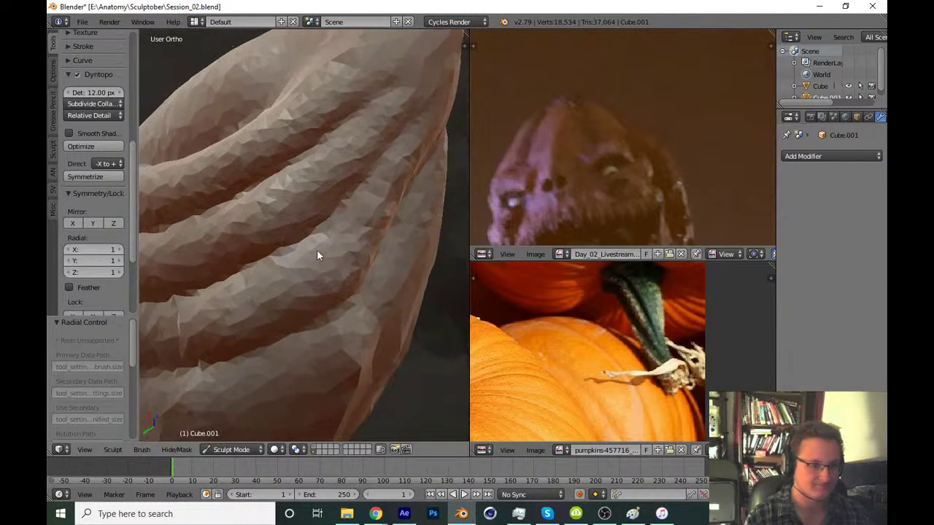
{"action": "middle_click_drag", "start_coordinate": [382, 207], "coordinate": [289, 236]}
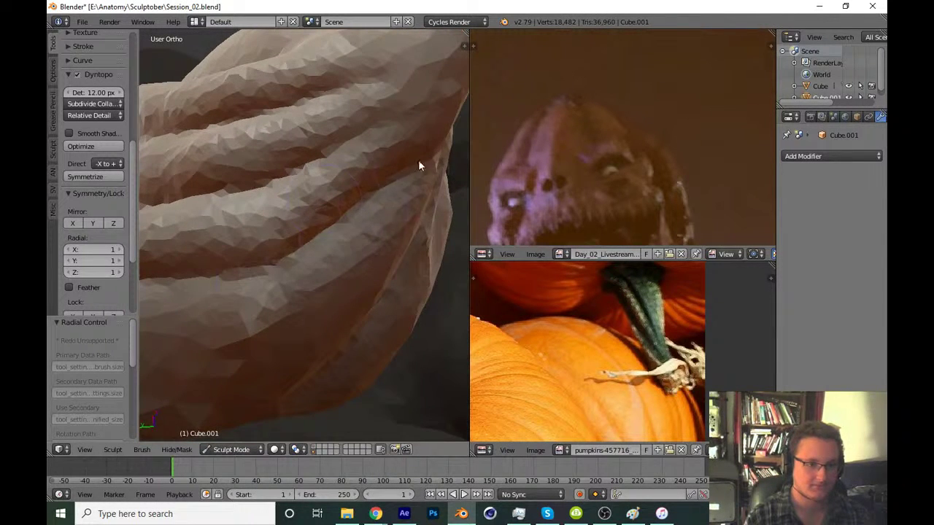
{"action": "scroll", "coordinate": [419, 165], "scroll_direction": "down", "scroll_amount": 5}
{"action": "scroll", "coordinate": [277, 331], "scroll_direction": "down", "scroll_amount": 3}
{"action": "mouse_move", "coordinate": [353, 274]}
{"action": "middle_mouse_down"}
{"action": "mouse_move", "coordinate": [314, 314]}
{"action": "mouse_move", "coordinate": [313, 287]}
{"action": "mouse_move", "coordinate": [375, 229]}
{"action": "middle_mouse_up"}
{"action": "scroll", "coordinate": [369, 163], "scroll_direction": "up", "scroll_amount": 5}
{"action": "mouse_move", "coordinate": [369, 163]}
{"action": "middle_mouse_down"}
{"action": "mouse_move", "coordinate": [406, 224]}
{"action": "mouse_move", "coordinate": [374, 192]}
{"action": "mouse_move", "coordinate": [379, 249]}
{"action": "middle_mouse_up"}
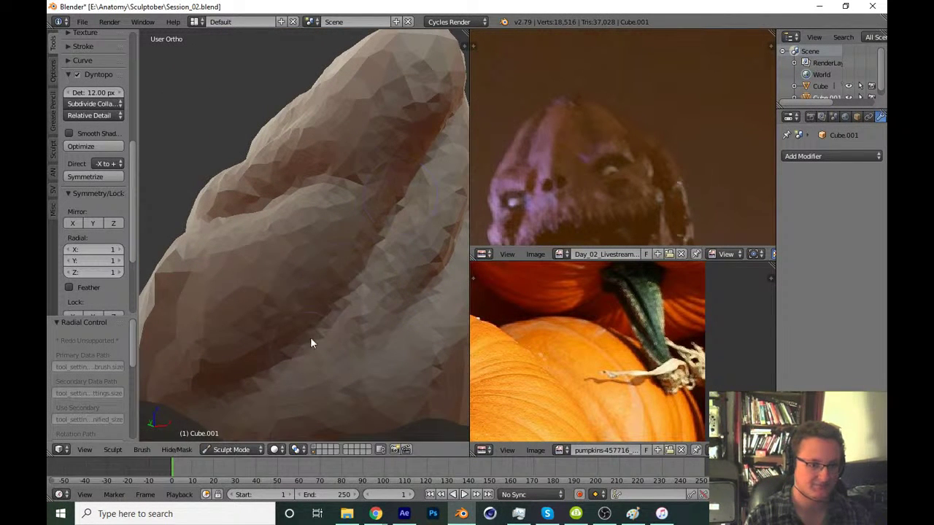
Add small crease marks along the tall ridged peak and a stroke across the stem's middle
{"action": "scroll", "coordinate": [565, 280], "scroll_direction": "up", "scroll_amount": 2}
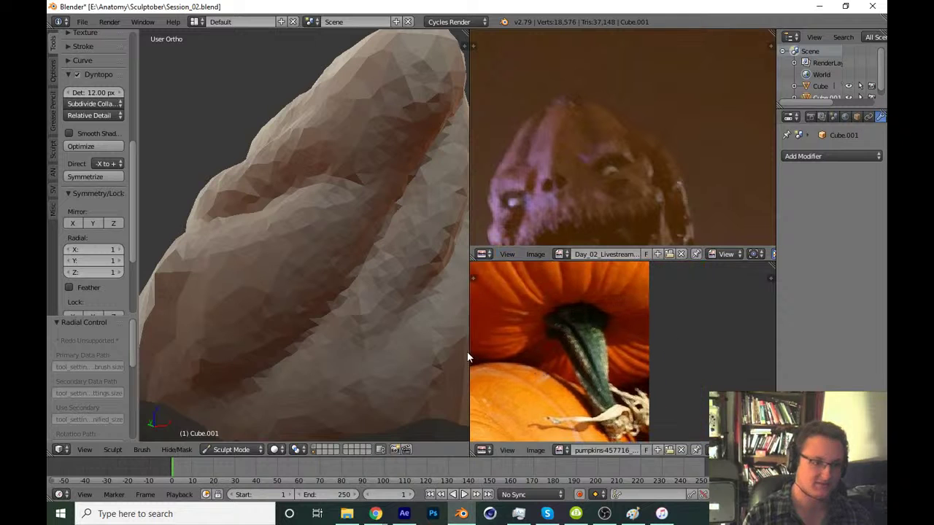
{"action": "scroll", "coordinate": [426, 328], "scroll_direction": "down", "scroll_amount": 3}
{"action": "mouse_move", "coordinate": [426, 328]}
{"action": "middle_mouse_down"}
{"action": "mouse_move", "coordinate": [318, 285]}
{"action": "mouse_move", "coordinate": [324, 251]}
{"action": "mouse_move", "coordinate": [423, 200]}
{"action": "middle_mouse_up"}
{"action": "scroll", "coordinate": [324, 252], "scroll_direction": "up", "scroll_amount": 2}
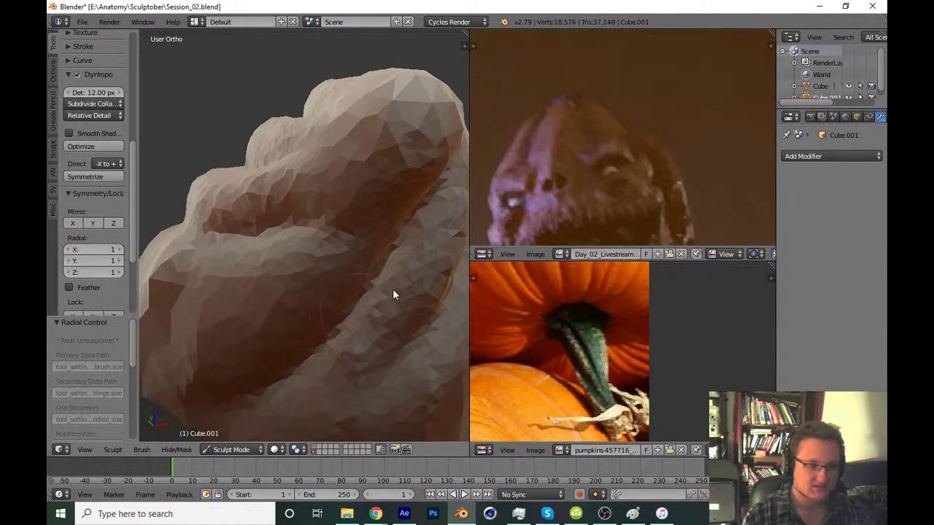
{"action": "middle_click_drag", "start_coordinate": [403, 276], "coordinate": [353, 313]}
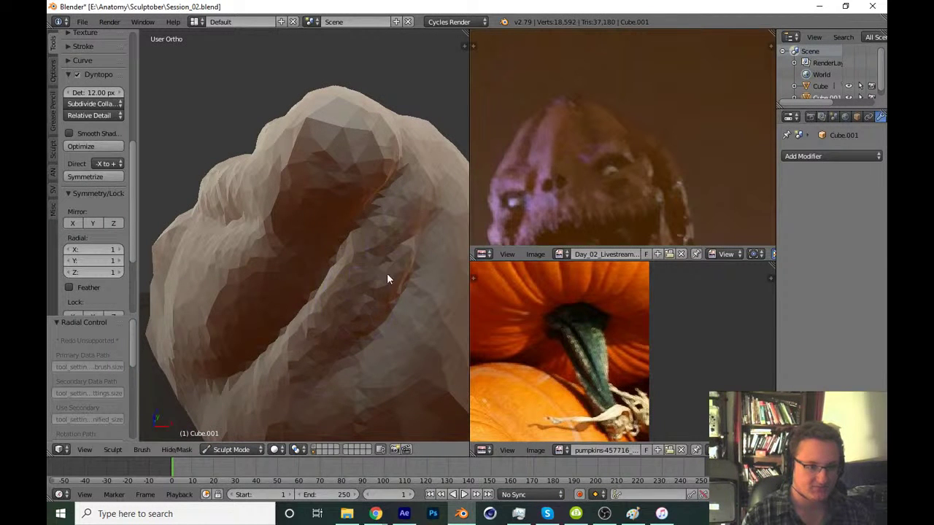
{"action": "mouse_move", "coordinate": [358, 338]}
{"action": "middle_mouse_down"}
{"action": "mouse_move", "coordinate": [334, 306]}
{"action": "mouse_move", "coordinate": [324, 337]}
{"action": "middle_mouse_up"}
{"action": "mouse_move", "coordinate": [322, 333]}
{"action": "left_mouse_down"}
{"action": "mouse_move", "coordinate": [385, 264]}
{"action": "mouse_move", "coordinate": [429, 164]}
{"action": "mouse_move", "coordinate": [369, 273]}
{"action": "left_mouse_up"}
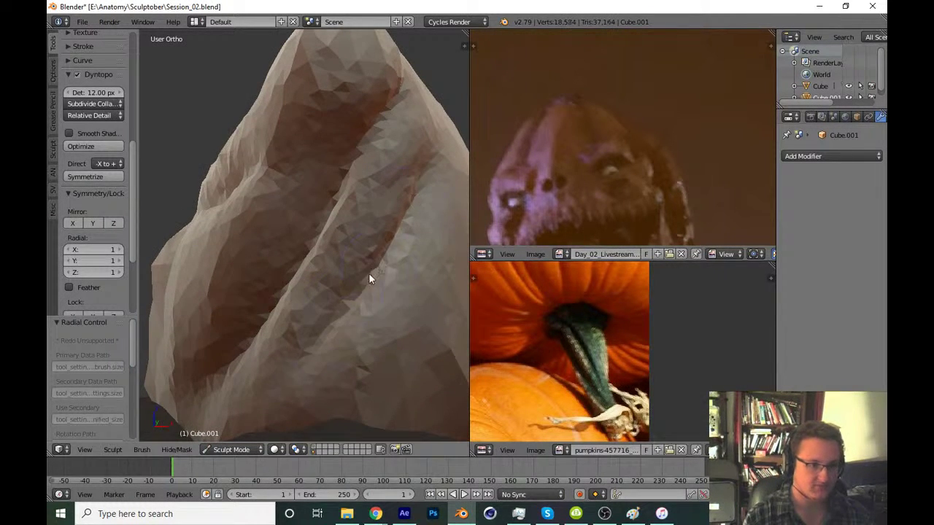
{"action": "middle_click_drag", "start_coordinate": [369, 273], "coordinate": [348, 252]}
{"action": "left_click_drag", "start_coordinate": [370, 241], "coordinate": [339, 320]}
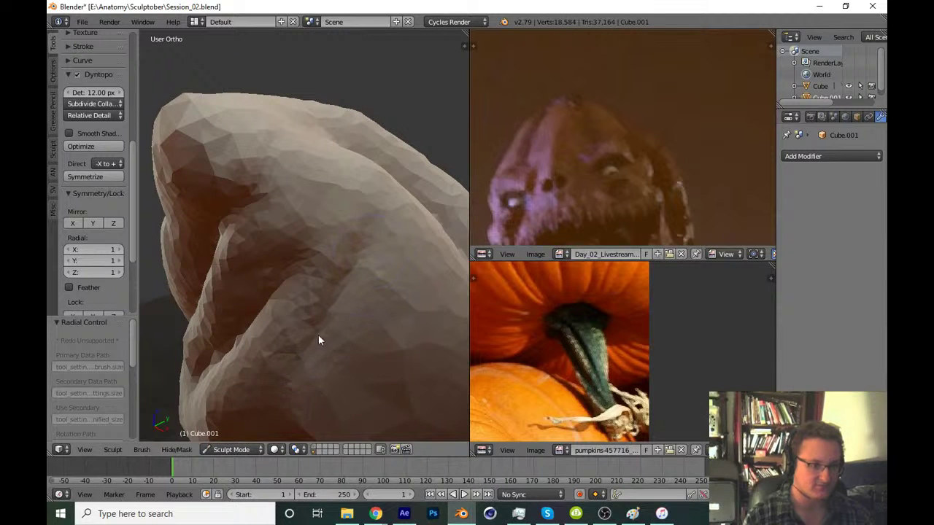
Carve new spiral creases into the stem from a fresh angle
{"action": "middle_click_drag", "start_coordinate": [327, 309], "coordinate": [314, 362]}
{"action": "middle_click_drag", "start_coordinate": [353, 246], "coordinate": [412, 130]}
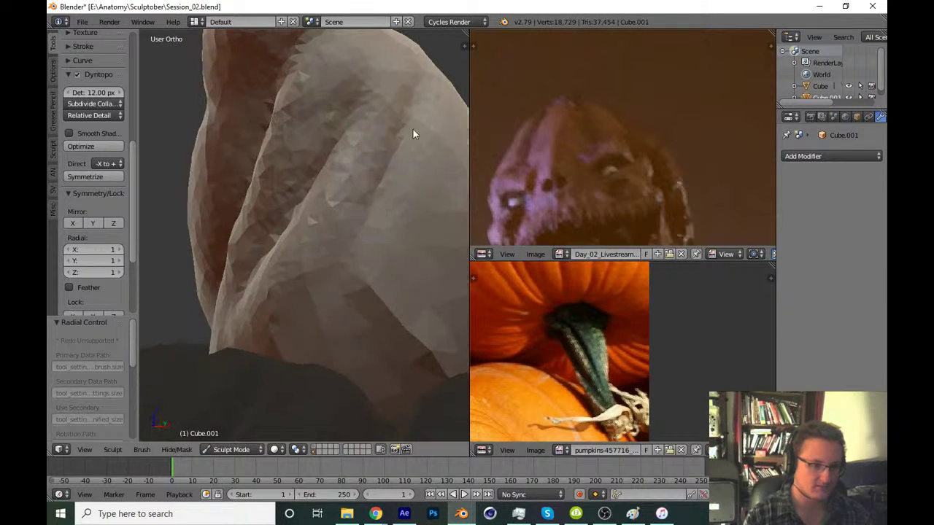
{"action": "left_click_drag", "start_coordinate": [312, 319], "coordinate": [338, 243]}
{"action": "mouse_move", "coordinate": [338, 244]}
{"action": "middle_mouse_down"}
{"action": "mouse_move", "coordinate": [335, 275]}
{"action": "mouse_move", "coordinate": [324, 236]}
{"action": "mouse_move", "coordinate": [337, 287]}
{"action": "middle_mouse_up"}
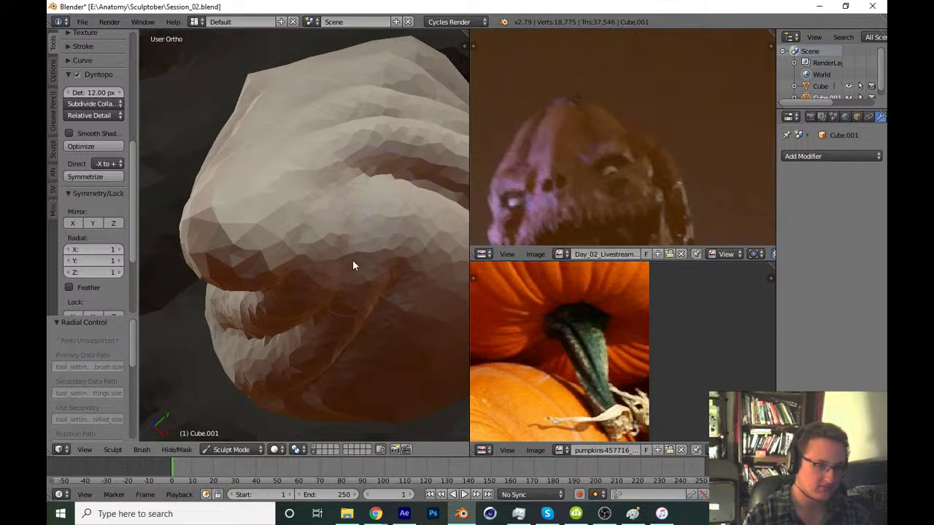
{"action": "mouse_move", "coordinate": [343, 252]}
{"action": "middle_mouse_down"}
{"action": "mouse_move", "coordinate": [324, 233]}
{"action": "mouse_move", "coordinate": [321, 245]}
{"action": "middle_mouse_up"}
{"action": "mouse_move", "coordinate": [322, 244]}
{"action": "left_mouse_down"}
{"action": "mouse_move", "coordinate": [337, 288]}
{"action": "mouse_move", "coordinate": [330, 313]}
{"action": "mouse_move", "coordinate": [349, 315]}
{"action": "left_mouse_up"}
{"action": "mouse_move", "coordinate": [349, 315]}
{"action": "middle_mouse_down"}
{"action": "mouse_move", "coordinate": [361, 218]}
{"action": "mouse_move", "coordinate": [298, 326]}
{"action": "middle_mouse_up"}
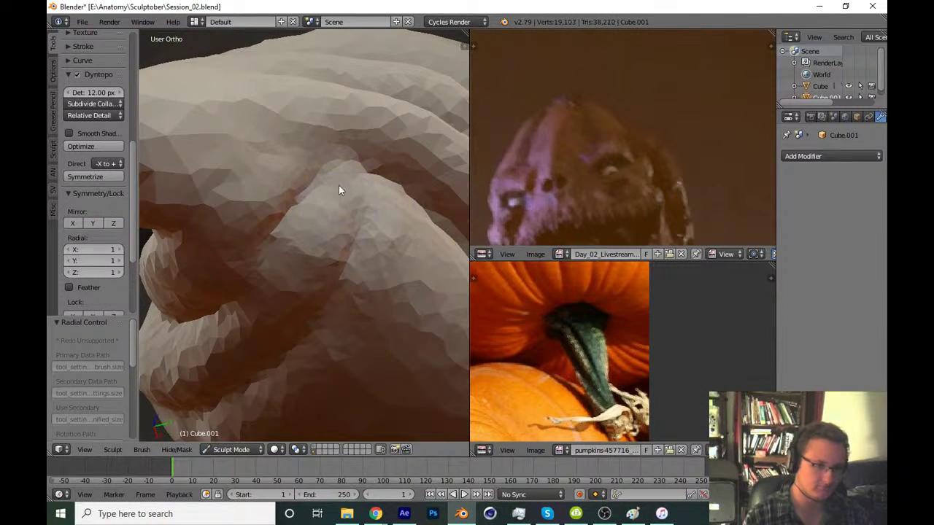
Deepen and refine the creases along the stem ridges from several sides
{"action": "mouse_move", "coordinate": [338, 189]}
{"action": "middle_mouse_down"}
{"action": "mouse_move", "coordinate": [343, 174]}
{"action": "mouse_move", "coordinate": [311, 312]}
{"action": "middle_mouse_up"}
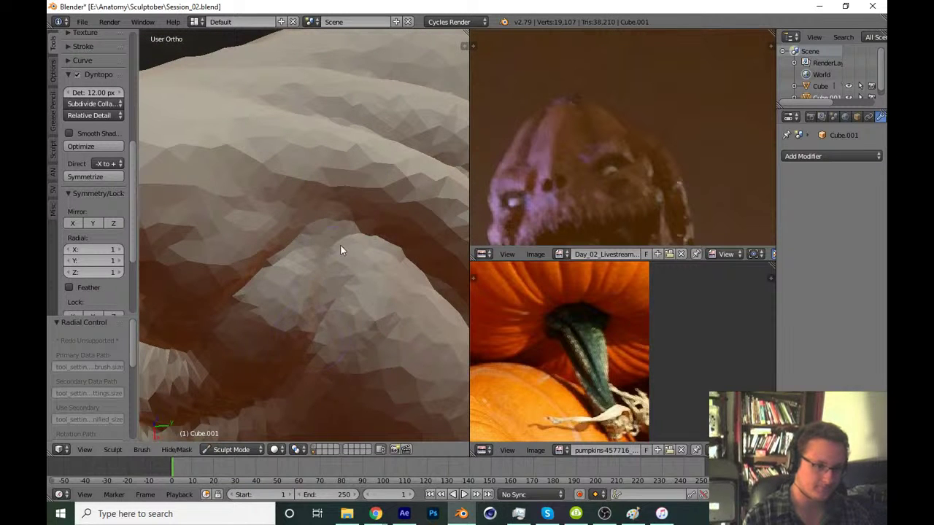
{"action": "left_click_drag", "start_coordinate": [340, 245], "coordinate": [310, 337]}
{"action": "mouse_move", "coordinate": [311, 347]}
{"action": "middle_mouse_down"}
{"action": "mouse_move", "coordinate": [363, 225]}
{"action": "mouse_move", "coordinate": [359, 237]}
{"action": "middle_mouse_up"}
{"action": "mouse_move", "coordinate": [268, 285]}
{"action": "middle_mouse_down"}
{"action": "mouse_move", "coordinate": [298, 285]}
{"action": "mouse_move", "coordinate": [319, 231]}
{"action": "middle_mouse_up"}
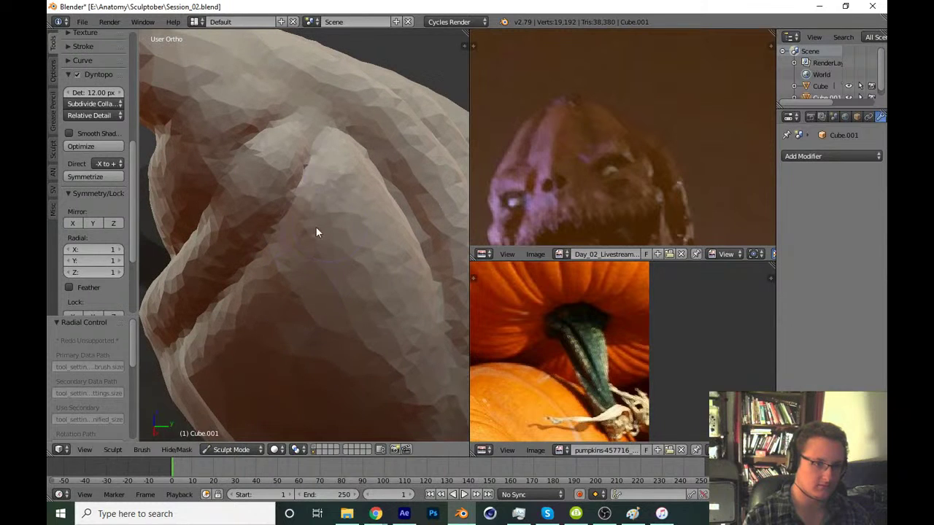
{"action": "left_click_drag", "start_coordinate": [319, 231], "coordinate": [300, 227]}
{"action": "middle_click_drag", "start_coordinate": [348, 193], "coordinate": [367, 188]}
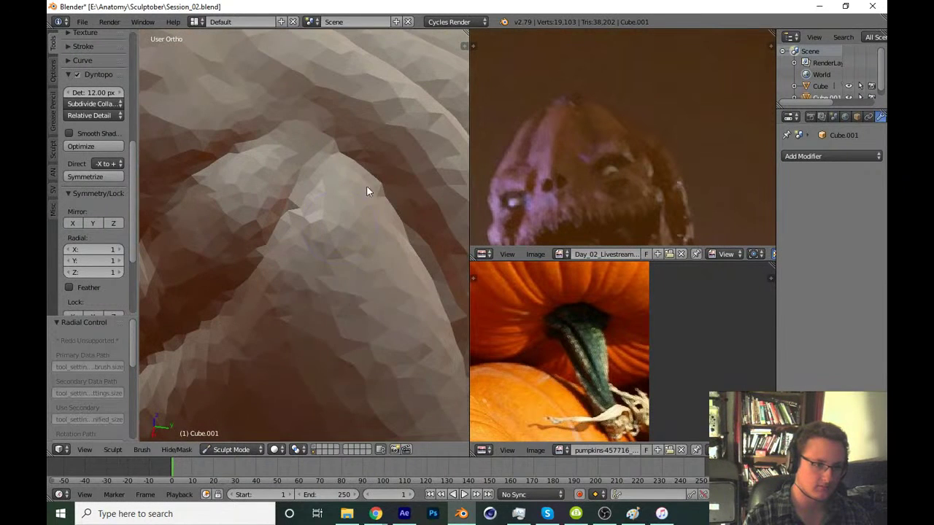
{"action": "left_click_drag", "start_coordinate": [378, 191], "coordinate": [345, 319]}
{"action": "mouse_move", "coordinate": [344, 319]}
{"action": "middle_mouse_down"}
{"action": "mouse_move", "coordinate": [315, 307]}
{"action": "mouse_move", "coordinate": [345, 268]}
{"action": "middle_mouse_up"}
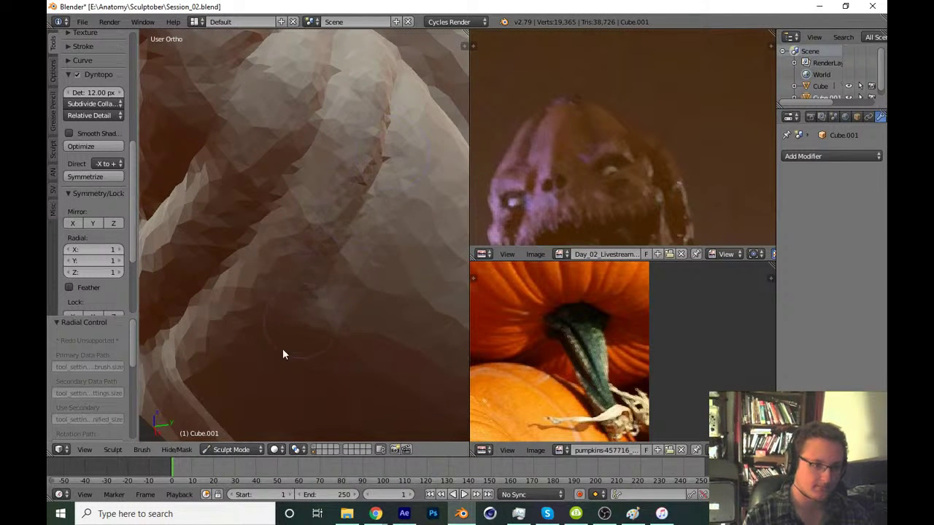
Continue the spiral groove down the stem, then check the whole twisted stem
{"action": "middle_click_drag", "start_coordinate": [283, 322], "coordinate": [348, 180]}
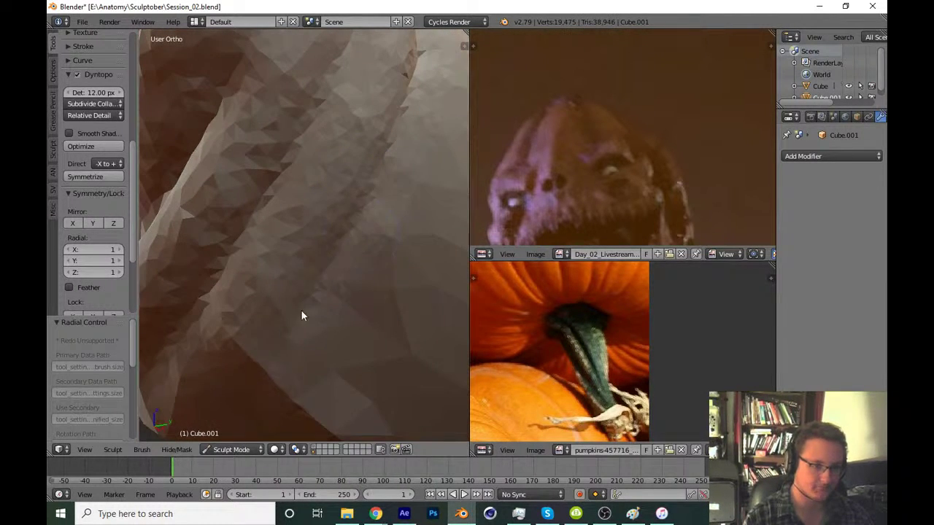
{"action": "middle_click_drag", "start_coordinate": [302, 312], "coordinate": [323, 246]}
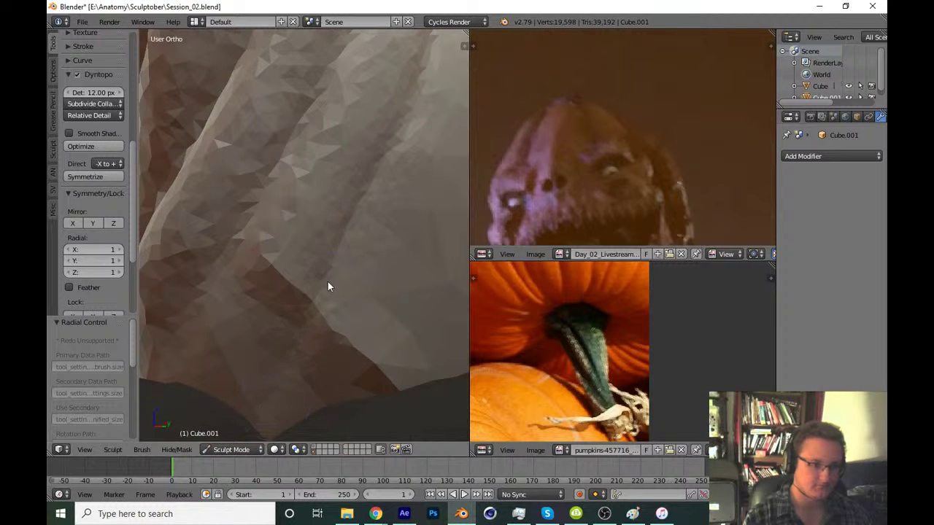
{"action": "scroll", "coordinate": [284, 349], "scroll_direction": "down", "scroll_amount": 3}
{"action": "middle_click_drag", "start_coordinate": [321, 258], "coordinate": [347, 294]}
{"action": "scroll", "coordinate": [389, 218], "scroll_direction": "up", "scroll_amount": 2}
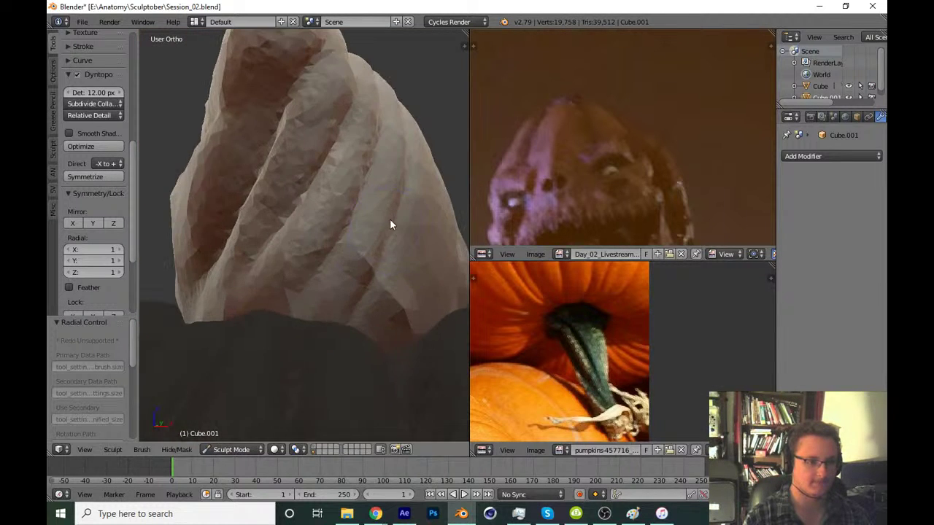
{"action": "middle_click_drag", "start_coordinate": [395, 244], "coordinate": [364, 248]}
{"action": "scroll", "coordinate": [130, 196], "scroll_direction": "up", "scroll_amount": 3}
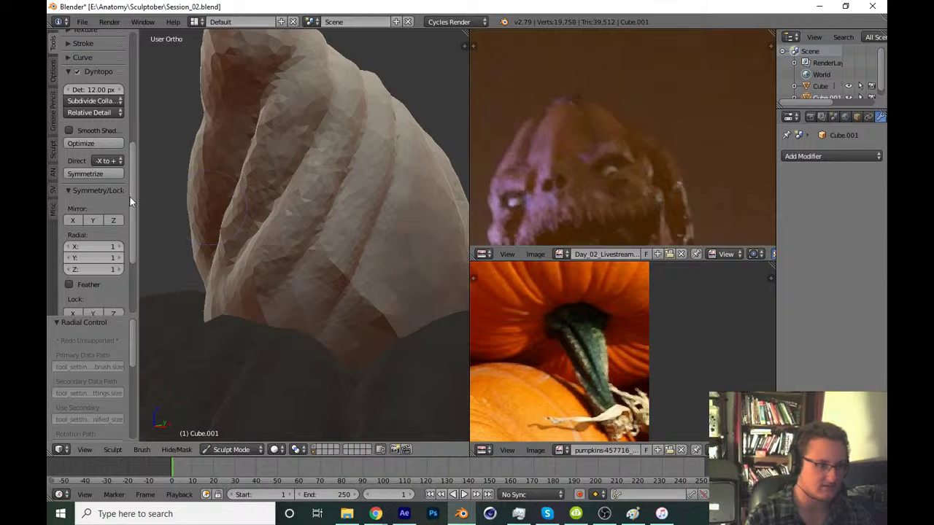
{"action": "scroll", "coordinate": [118, 111], "scroll_direction": "up", "scroll_amount": 4}
Hide the tool settings and deepen the groove near the stem's base
{"action": "left_click", "coordinate": [94, 54]}
{"action": "key", "text": "t"}
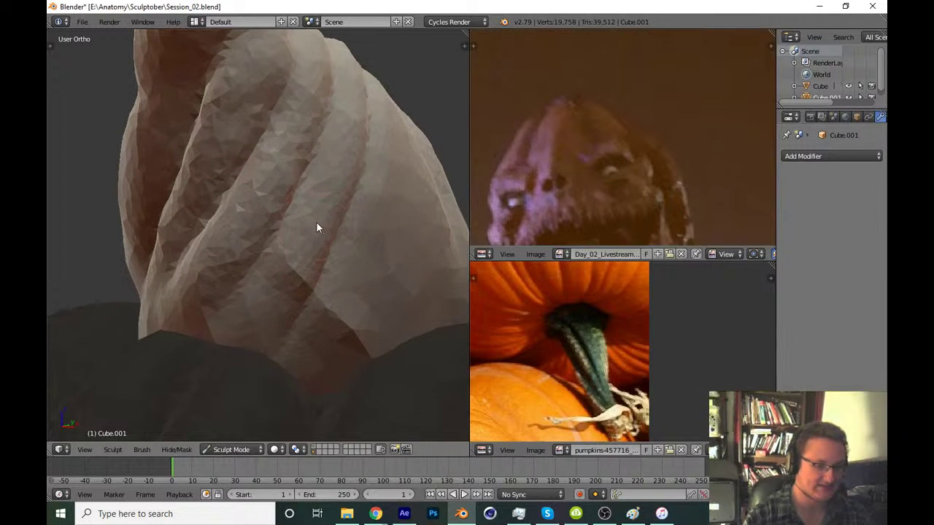
{"action": "scroll", "coordinate": [316, 223], "scroll_direction": "up", "scroll_amount": 2}
{"action": "middle_click_drag", "start_coordinate": [310, 235], "coordinate": [341, 215]}
{"action": "scroll", "coordinate": [388, 172], "scroll_direction": "up", "scroll_amount": 3}
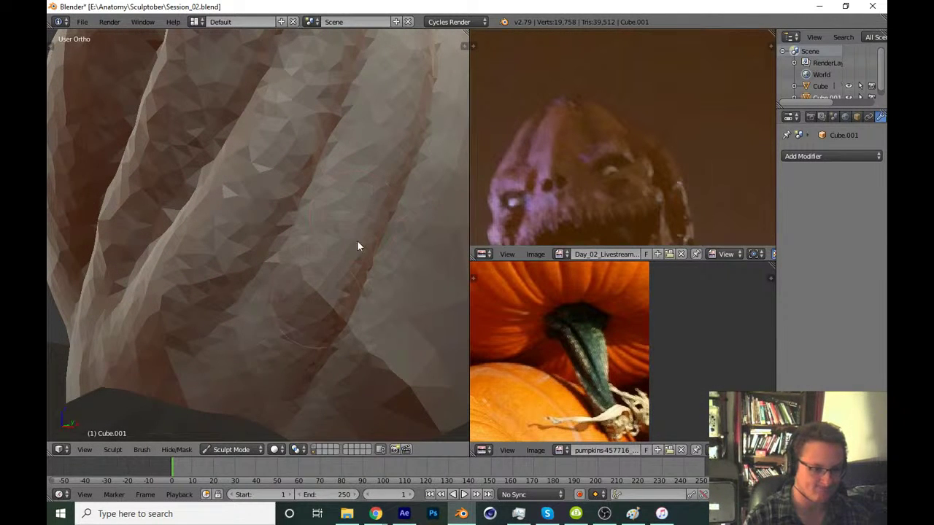
{"action": "left_click_drag", "start_coordinate": [358, 306], "coordinate": [368, 358]}
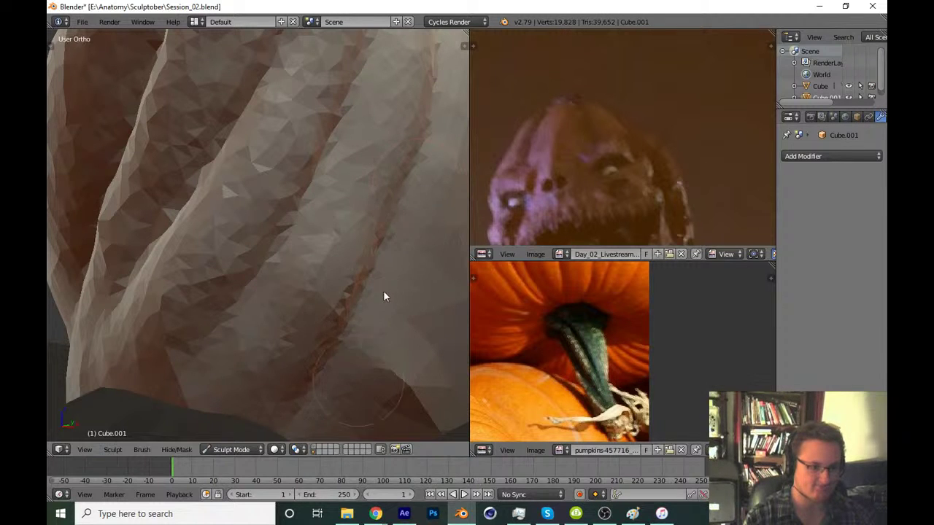
{"action": "mouse_move", "coordinate": [383, 290]}
{"action": "middle_mouse_down"}
{"action": "mouse_move", "coordinate": [314, 326]}
{"action": "mouse_move", "coordinate": [341, 309]}
{"action": "mouse_move", "coordinate": [309, 277]}
{"action": "mouse_move", "coordinate": [360, 306]}
{"action": "middle_mouse_up"}
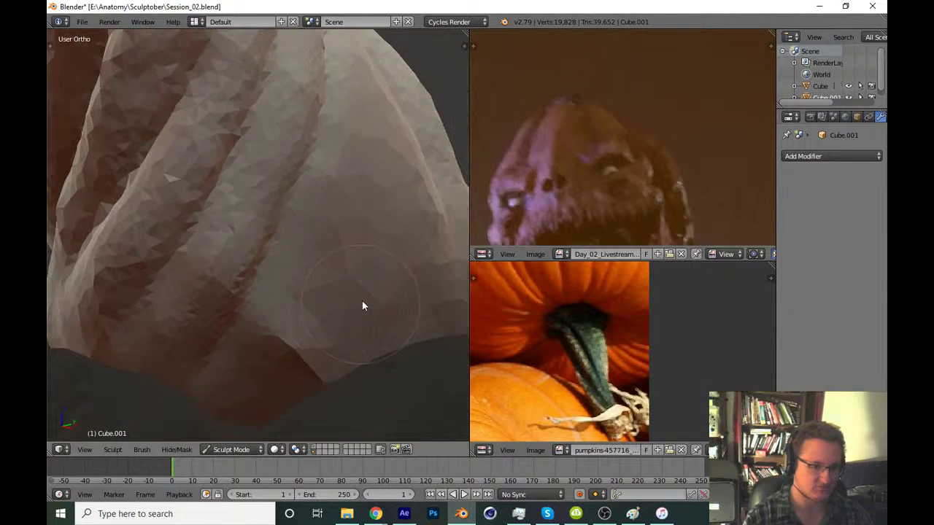
{"action": "left_click_drag", "start_coordinate": [305, 327], "coordinate": [279, 330]}
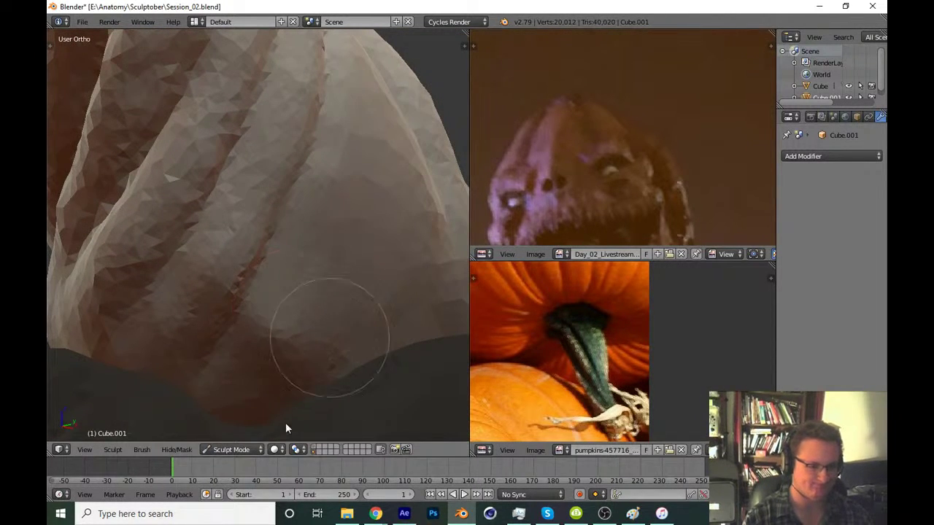
Deepen the creases along the stem ridge edges from new angles
{"action": "mouse_move", "coordinate": [344, 372]}
{"action": "middle_mouse_down"}
{"action": "mouse_move", "coordinate": [392, 299]}
{"action": "mouse_move", "coordinate": [282, 315]}
{"action": "middle_mouse_up"}
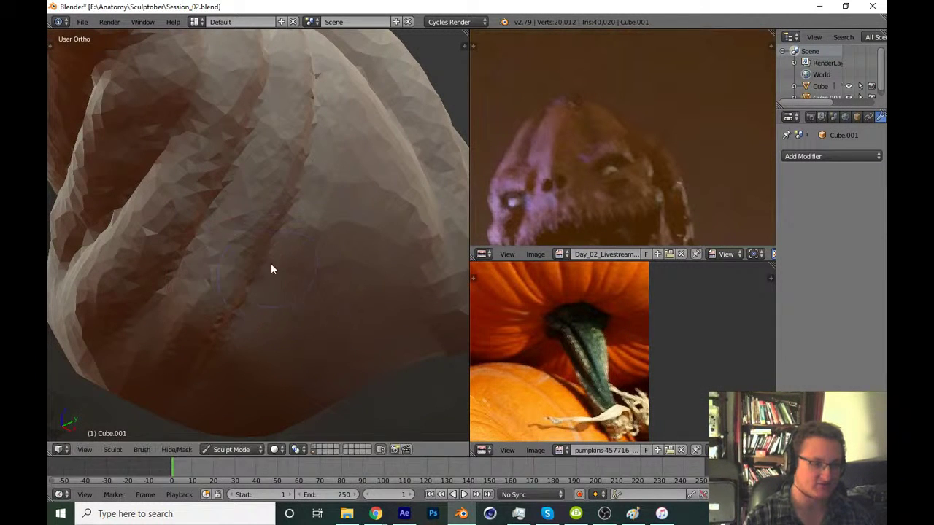
{"action": "mouse_move", "coordinate": [271, 265]}
{"action": "middle_mouse_down"}
{"action": "mouse_move", "coordinate": [290, 277]}
{"action": "mouse_move", "coordinate": [250, 275]}
{"action": "mouse_move", "coordinate": [297, 192]}
{"action": "mouse_move", "coordinate": [217, 276]}
{"action": "middle_mouse_up"}
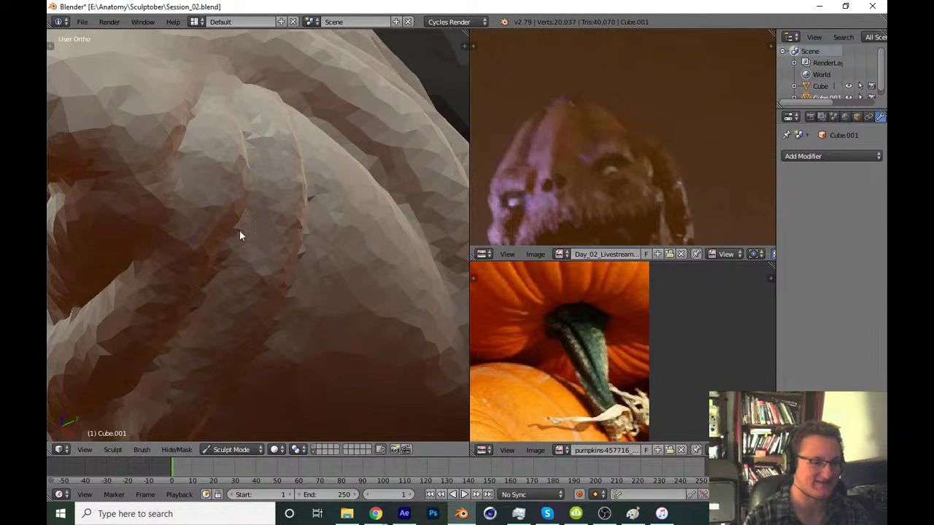
{"action": "mouse_move", "coordinate": [296, 298]}
{"action": "middle_mouse_down"}
{"action": "mouse_move", "coordinate": [227, 318]}
{"action": "mouse_move", "coordinate": [258, 234]}
{"action": "middle_mouse_up"}
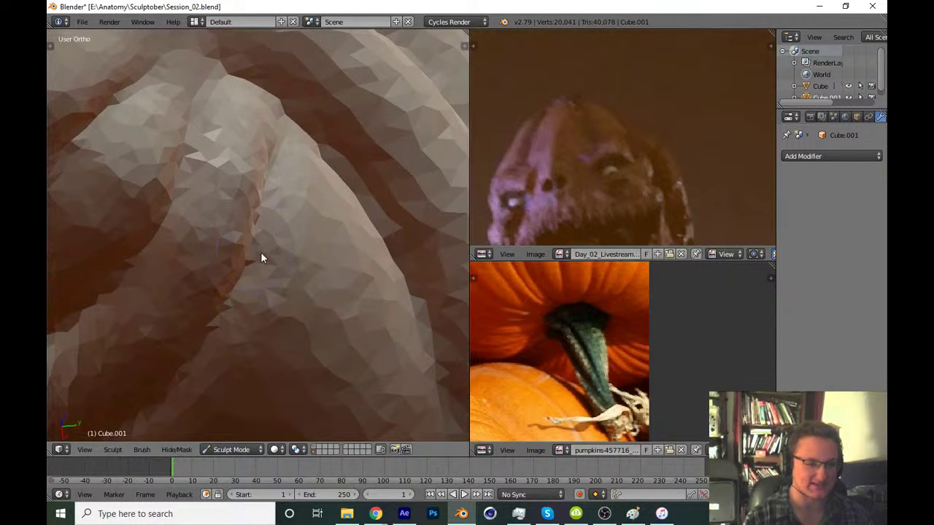
{"action": "left_click_drag", "start_coordinate": [261, 252], "coordinate": [248, 292]}
{"action": "middle_click_drag", "start_coordinate": [248, 292], "coordinate": [294, 90]}
{"action": "mouse_move", "coordinate": [169, 276]}
{"action": "left_mouse_down"}
{"action": "mouse_move", "coordinate": [129, 350]}
{"action": "mouse_move", "coordinate": [162, 275]}
{"action": "left_mouse_up"}
{"action": "middle_click_drag", "start_coordinate": [229, 172], "coordinate": [185, 344]}
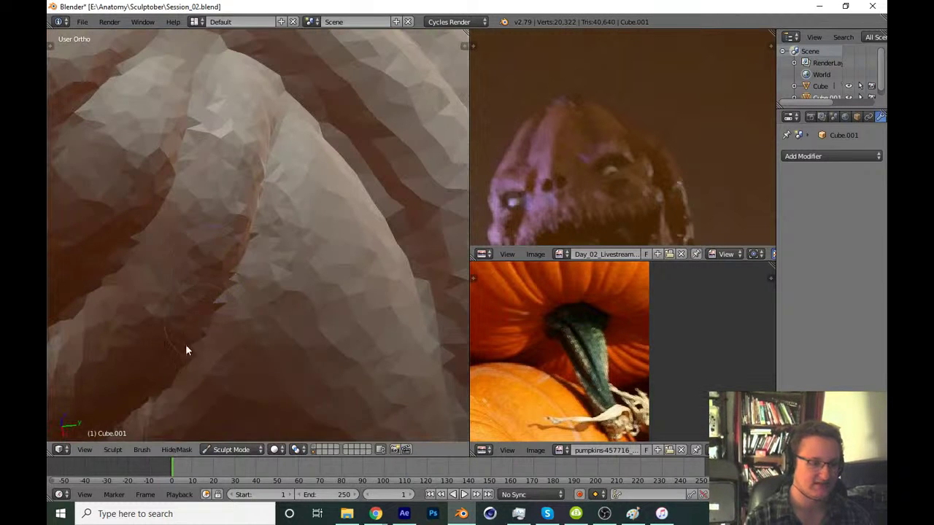
{"action": "mouse_move", "coordinate": [185, 344]}
{"action": "left_mouse_down"}
{"action": "mouse_move", "coordinate": [250, 207]}
{"action": "mouse_move", "coordinate": [241, 248]}
{"action": "left_mouse_up"}
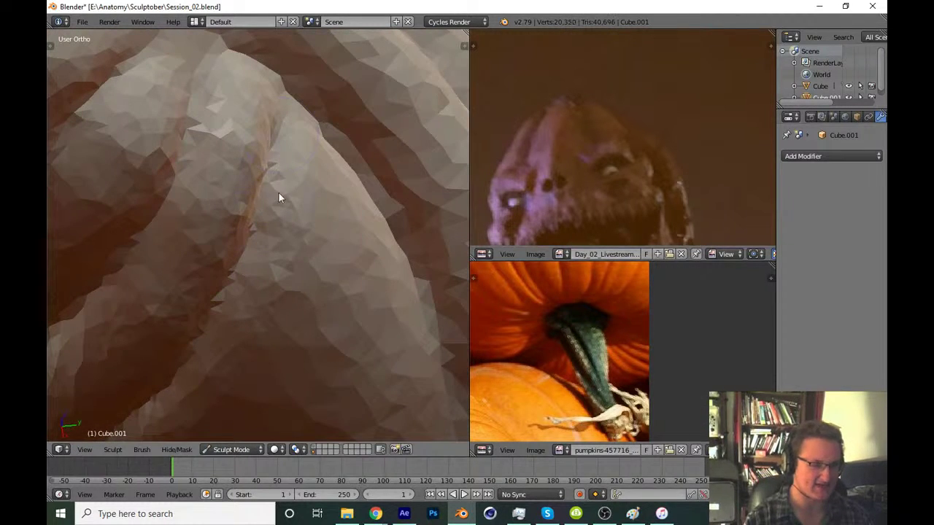
{"action": "mouse_move", "coordinate": [279, 192]}
{"action": "left_mouse_down"}
{"action": "mouse_move", "coordinate": [208, 341]}
{"action": "mouse_move", "coordinate": [275, 143]}
{"action": "left_mouse_up"}
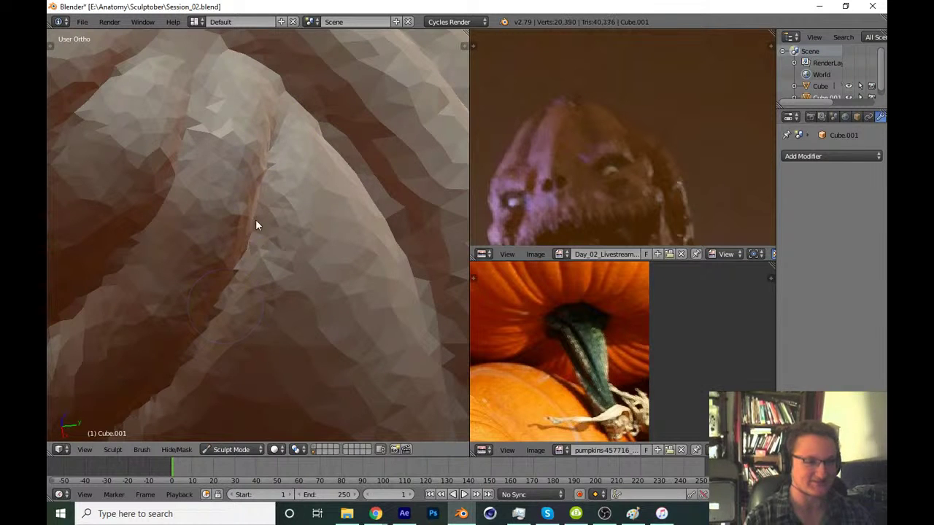
Carve a diagonal crease down the stem and deepen the groove between two ridges
{"action": "scroll", "coordinate": [255, 225], "scroll_direction": "down", "scroll_amount": 5}
{"action": "mouse_move", "coordinate": [273, 336]}
{"action": "middle_mouse_down"}
{"action": "mouse_move", "coordinate": [288, 271]}
{"action": "mouse_move", "coordinate": [267, 306]}
{"action": "middle_mouse_up"}
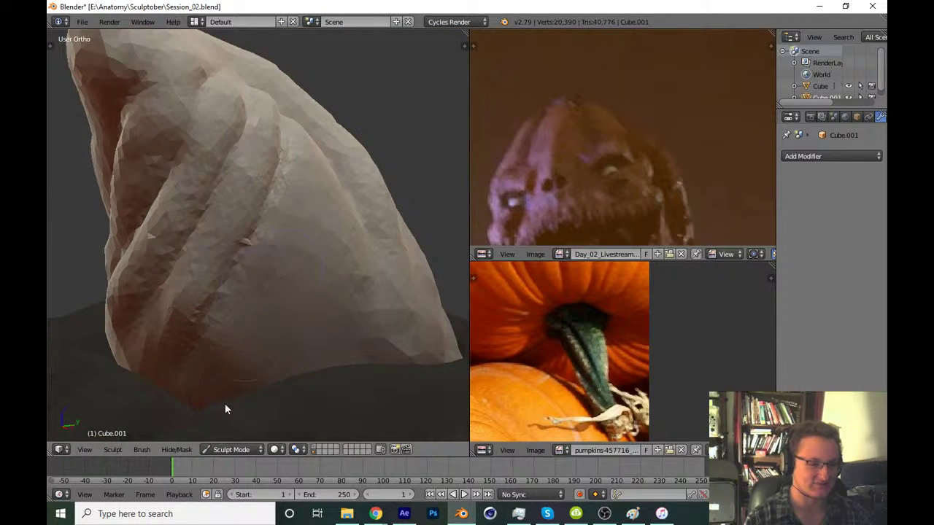
{"action": "scroll", "coordinate": [246, 355], "scroll_direction": "up", "scroll_amount": 3}
{"action": "scroll", "coordinate": [285, 368], "scroll_direction": "up", "scroll_amount": 3}
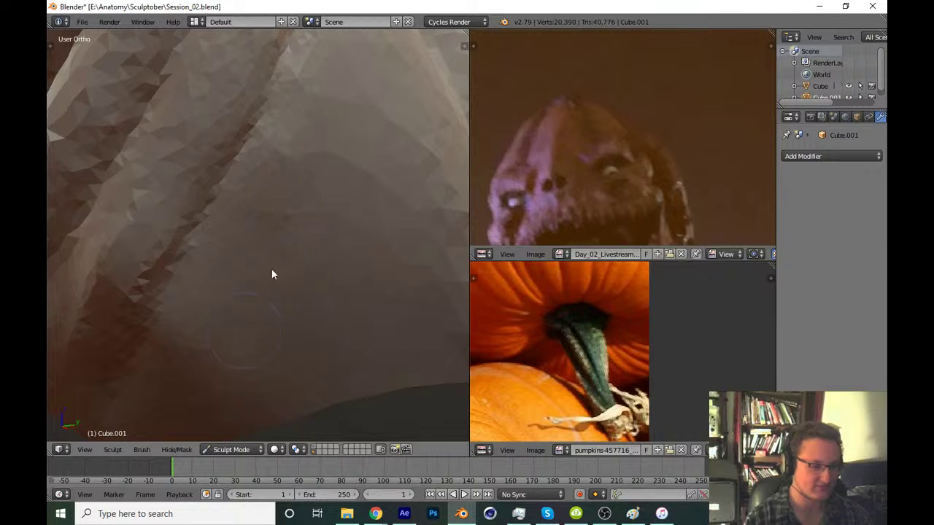
{"action": "left_click_drag", "start_coordinate": [298, 229], "coordinate": [204, 392]}
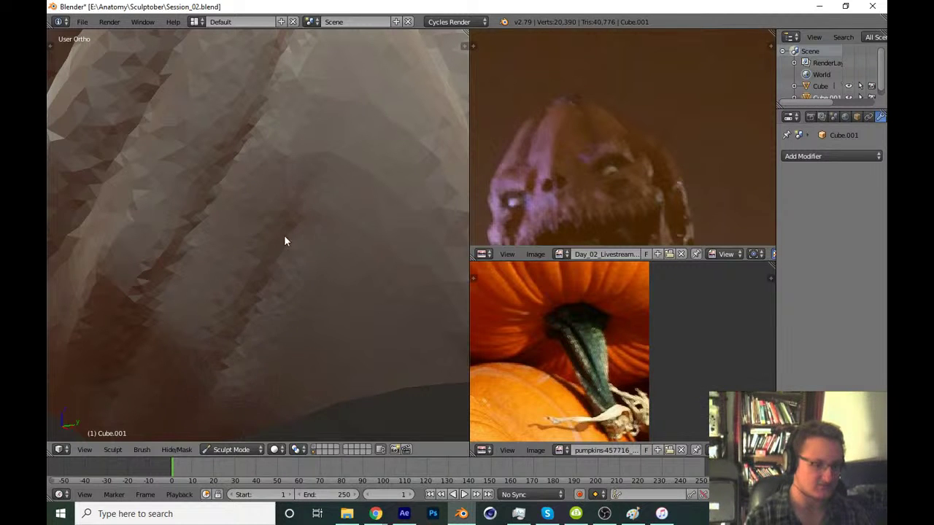
{"action": "mouse_move", "coordinate": [283, 223]}
{"action": "middle_mouse_down"}
{"action": "mouse_move", "coordinate": [310, 168]}
{"action": "mouse_move", "coordinate": [287, 199]}
{"action": "middle_mouse_up"}
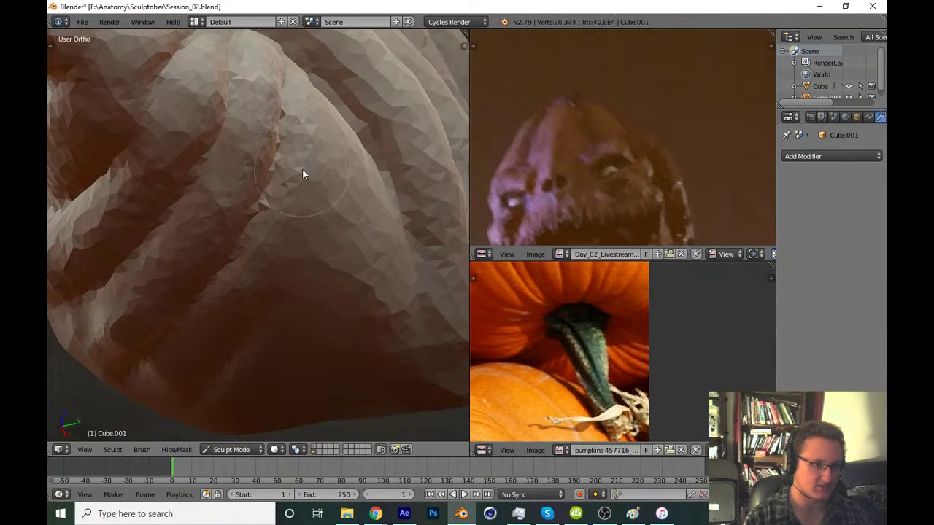
Sharpen the dark grooves beside the curling ridges and carve a new groove into one
{"action": "middle_click_drag", "start_coordinate": [302, 168], "coordinate": [334, 143]}
{"action": "key", "text": "t"}
{"action": "key", "text": "t"}
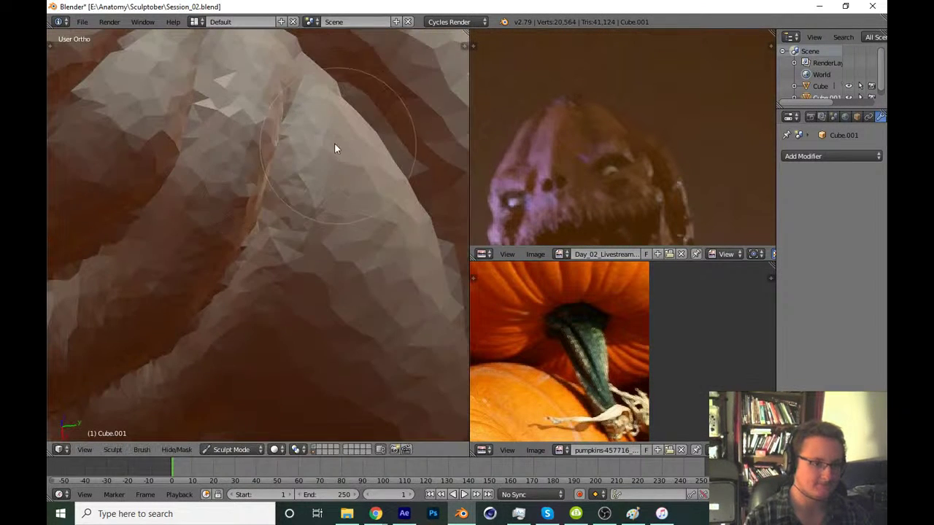
{"action": "left_click_drag", "start_coordinate": [334, 143], "coordinate": [264, 257]}
{"action": "middle_click_drag", "start_coordinate": [264, 257], "coordinate": [282, 172]}
{"action": "mouse_move", "coordinate": [283, 171]}
{"action": "left_mouse_down"}
{"action": "mouse_move", "coordinate": [202, 286]}
{"action": "mouse_move", "coordinate": [290, 198]}
{"action": "left_mouse_up"}
{"action": "mouse_move", "coordinate": [290, 198]}
{"action": "middle_mouse_down"}
{"action": "mouse_move", "coordinate": [310, 151]}
{"action": "mouse_move", "coordinate": [286, 160]}
{"action": "mouse_move", "coordinate": [296, 162]}
{"action": "middle_mouse_up"}
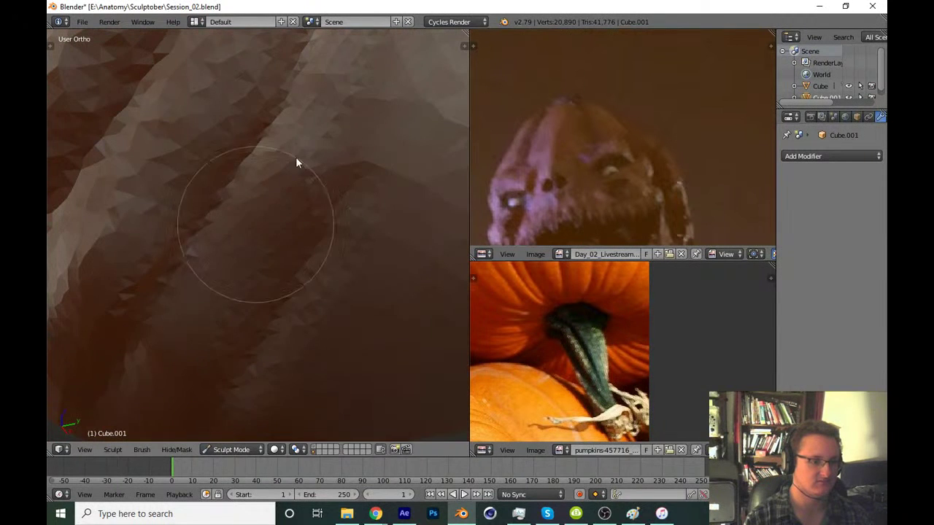
{"action": "left_click_drag", "start_coordinate": [295, 157], "coordinate": [291, 176]}
{"action": "mouse_move", "coordinate": [291, 177]}
{"action": "middle_mouse_down"}
{"action": "mouse_move", "coordinate": [266, 301]}
{"action": "mouse_move", "coordinate": [251, 290]}
{"action": "middle_mouse_up"}
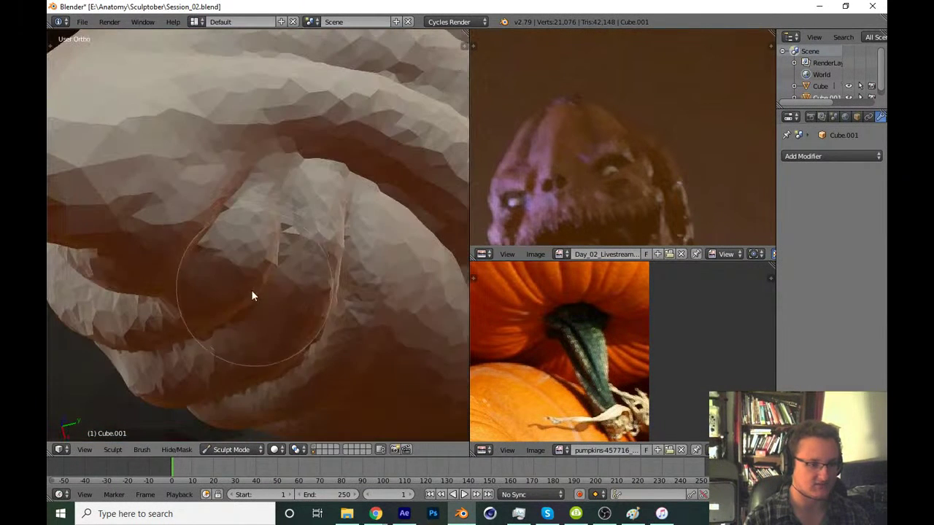
{"action": "left_click_drag", "start_coordinate": [313, 240], "coordinate": [318, 306]}
{"action": "mouse_move", "coordinate": [319, 306]}
{"action": "middle_mouse_down"}
{"action": "mouse_move", "coordinate": [355, 243]}
{"action": "mouse_move", "coordinate": [326, 253]}
{"action": "mouse_move", "coordinate": [333, 216]}
{"action": "middle_mouse_up"}
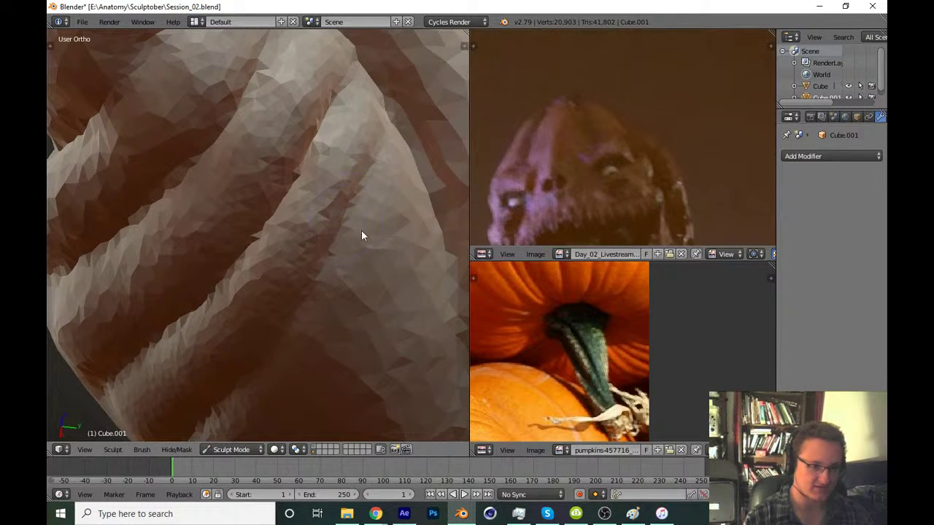
{"action": "left_click_drag", "start_coordinate": [330, 261], "coordinate": [325, 203]}
Add small crease detail along the stem ridges from a shallower angle
{"action": "scroll", "coordinate": [326, 204], "scroll_direction": "down", "scroll_amount": 5}
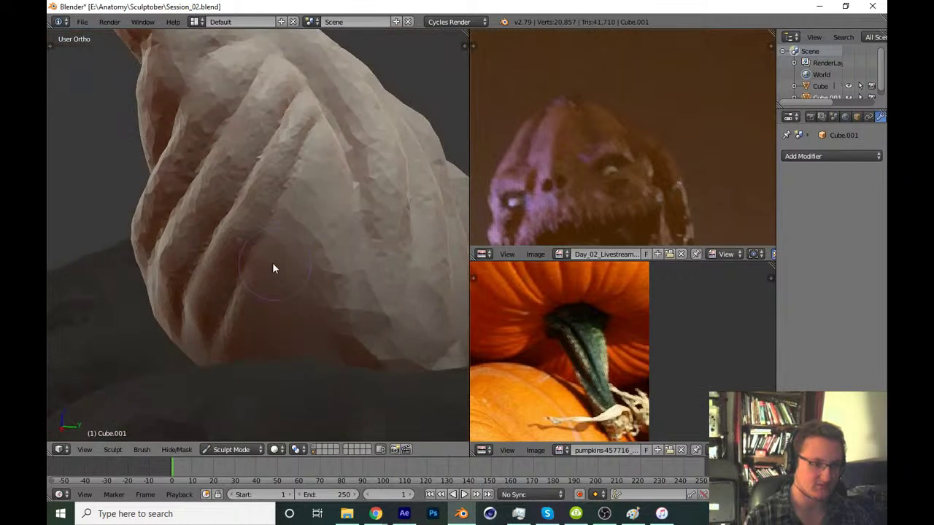
{"action": "scroll", "coordinate": [319, 186], "scroll_direction": "up", "scroll_amount": 5}
{"action": "scroll", "coordinate": [342, 193], "scroll_direction": "down", "scroll_amount": 2}
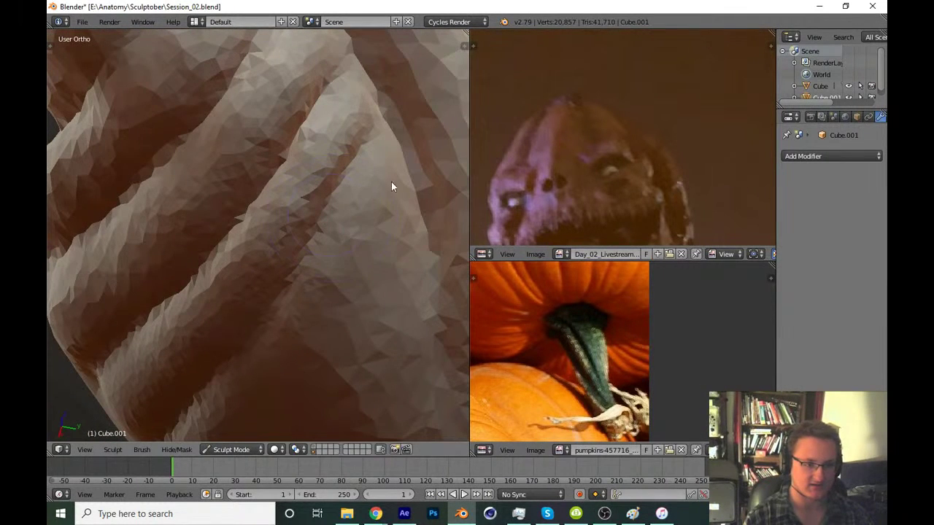
{"action": "scroll", "coordinate": [321, 288], "scroll_direction": "up", "scroll_amount": 4}
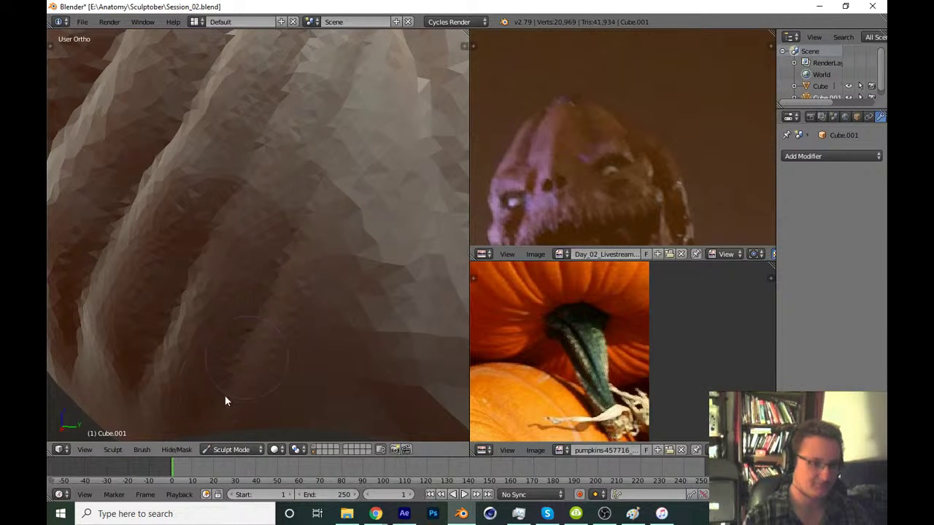
{"action": "scroll", "coordinate": [300, 215], "scroll_direction": "down", "scroll_amount": 2}
{"action": "middle_click_drag", "start_coordinate": [350, 109], "coordinate": [309, 275]}
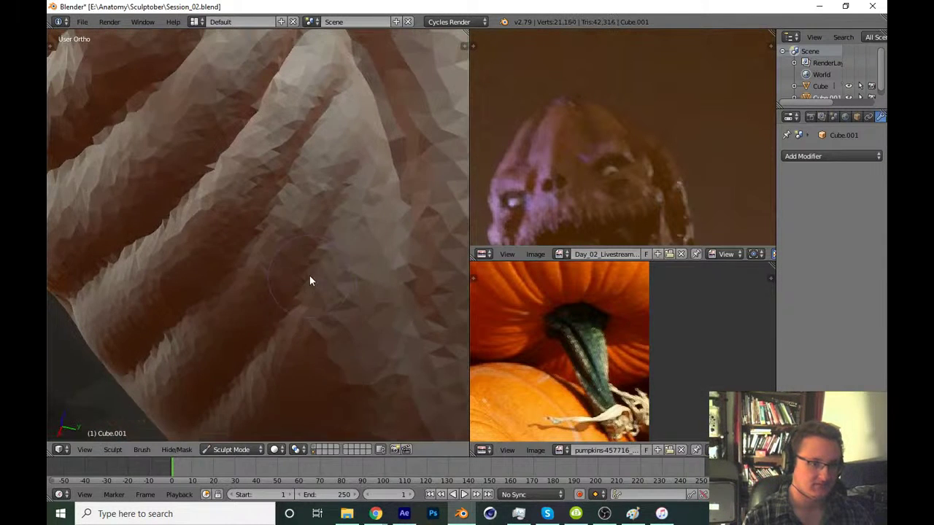
{"action": "mouse_move", "coordinate": [315, 278]}
{"action": "left_mouse_down"}
{"action": "mouse_move", "coordinate": [369, 170]}
{"action": "mouse_move", "coordinate": [348, 196]}
{"action": "mouse_move", "coordinate": [390, 146]}
{"action": "mouse_move", "coordinate": [361, 203]}
{"action": "left_mouse_up"}
{"action": "scroll", "coordinate": [361, 202], "scroll_direction": "down", "scroll_amount": 5}
{"action": "mouse_move", "coordinate": [311, 315]}
{"action": "middle_mouse_down"}
{"action": "mouse_move", "coordinate": [367, 255]}
{"action": "mouse_move", "coordinate": [340, 225]}
{"action": "mouse_move", "coordinate": [369, 260]}
{"action": "mouse_move", "coordinate": [413, 234]}
{"action": "mouse_move", "coordinate": [281, 314]}
{"action": "middle_mouse_up"}
Sculpt further crease strokes along the ridges from a closer angle
{"action": "scroll", "coordinate": [325, 242], "scroll_direction": "up", "scroll_amount": 3}
{"action": "scroll", "coordinate": [325, 242], "scroll_direction": "up", "scroll_amount": 2}
{"action": "middle_click_drag", "start_coordinate": [396, 165], "coordinate": [313, 208]}
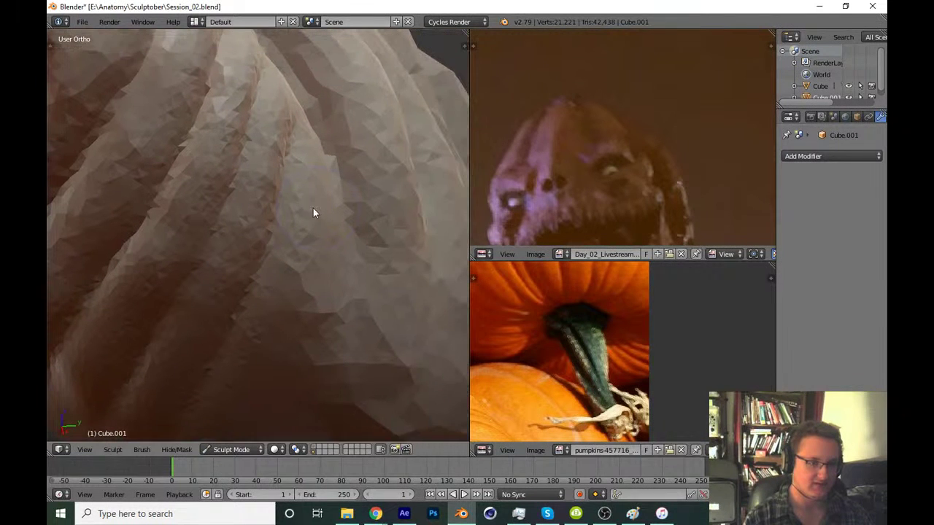
{"action": "left_click_drag", "start_coordinate": [318, 324], "coordinate": [282, 355]}
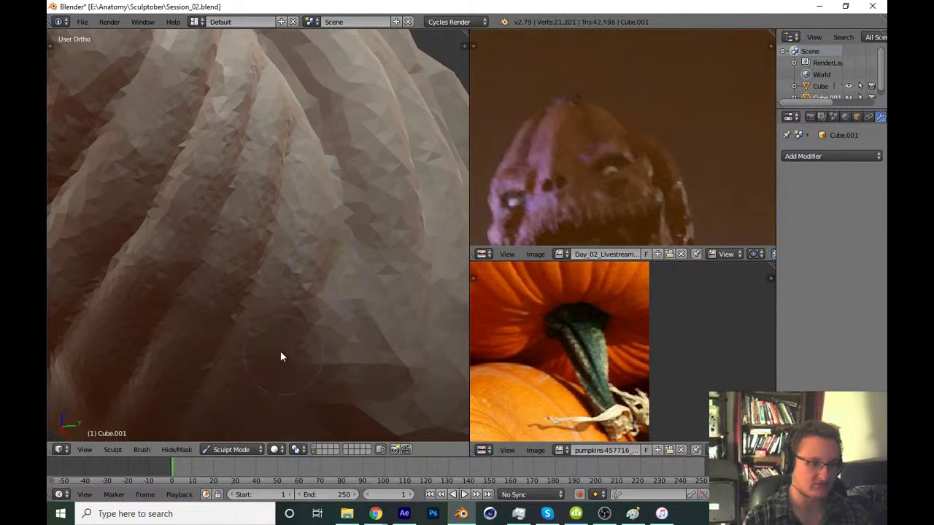
{"action": "middle_click_drag", "start_coordinate": [281, 355], "coordinate": [307, 256]}
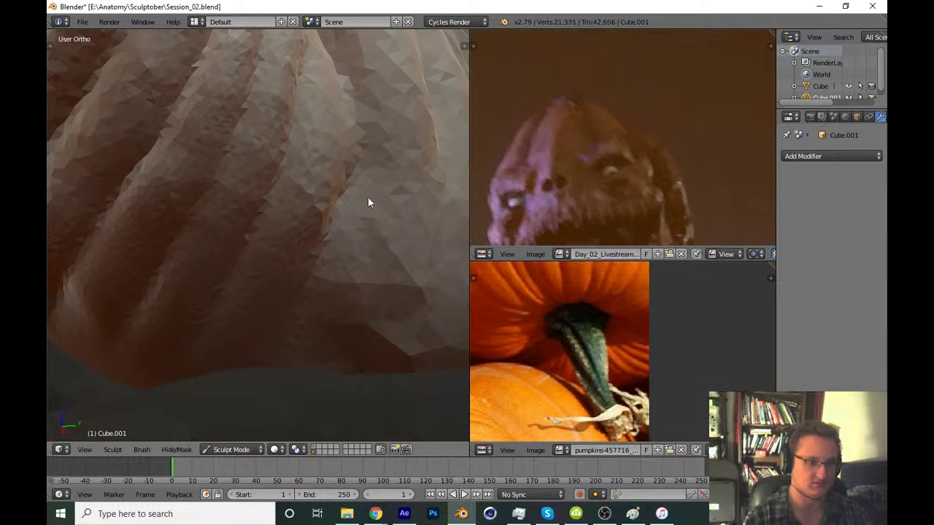
{"action": "middle_click_drag", "start_coordinate": [368, 197], "coordinate": [226, 288]}
{"action": "left_click_drag", "start_coordinate": [241, 288], "coordinate": [270, 279]}
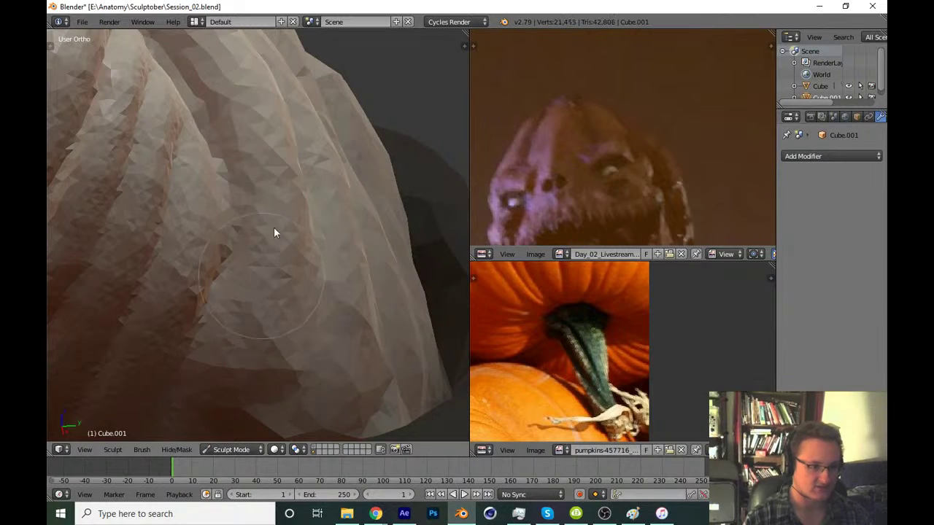
{"action": "mouse_move", "coordinate": [274, 230]}
{"action": "middle_mouse_down"}
{"action": "mouse_move", "coordinate": [228, 277]}
{"action": "mouse_move", "coordinate": [294, 241]}
{"action": "mouse_move", "coordinate": [286, 245]}
{"action": "middle_mouse_up"}
Switch to the Clay Strips brush with a radius of 84
{"action": "key", "text": "t"}
{"action": "left_click", "coordinate": [94, 55]}
{"action": "left_click", "coordinate": [183, 114]}
{"action": "key", "text": "t"}
{"action": "scroll", "coordinate": [286, 245], "scroll_direction": "up", "scroll_amount": 3}
{"action": "key", "text": "f"}
{"action": "left_click", "coordinate": [265, 243]}
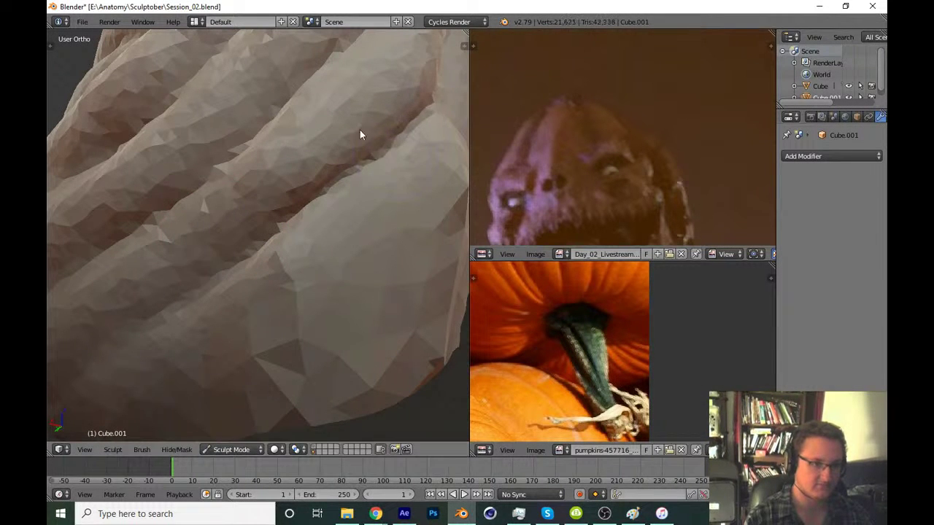
Build up clay along the spiral ridge bands to thicken them
{"action": "middle_click_drag", "start_coordinate": [358, 134], "coordinate": [312, 243]}
{"action": "left_click_drag", "start_coordinate": [175, 283], "coordinate": [296, 178]}
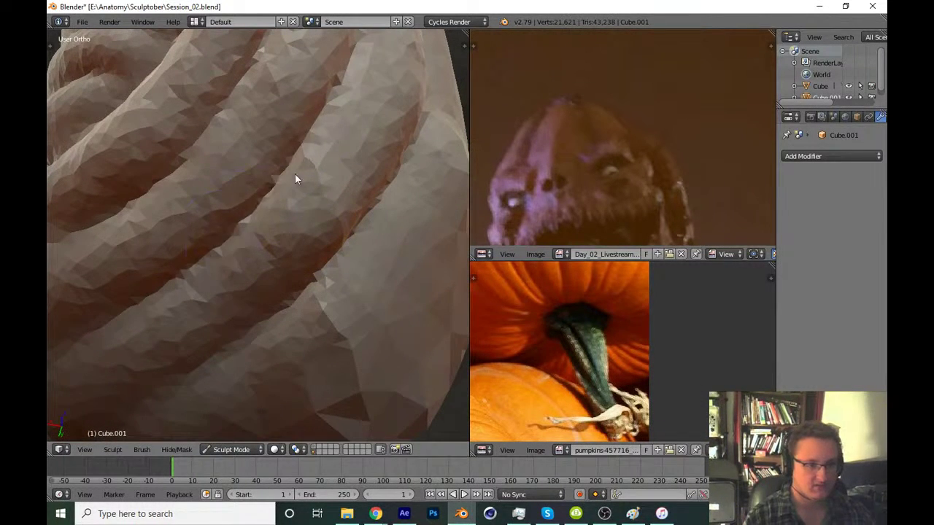
{"action": "mouse_move", "coordinate": [369, 223]}
{"action": "middle_mouse_down"}
{"action": "mouse_move", "coordinate": [297, 354]}
{"action": "mouse_move", "coordinate": [252, 265]}
{"action": "mouse_move", "coordinate": [302, 273]}
{"action": "mouse_move", "coordinate": [304, 244]}
{"action": "mouse_move", "coordinate": [334, 290]}
{"action": "mouse_move", "coordinate": [310, 217]}
{"action": "mouse_move", "coordinate": [292, 279]}
{"action": "mouse_move", "coordinate": [198, 311]}
{"action": "mouse_move", "coordinate": [150, 363]}
{"action": "middle_mouse_up"}
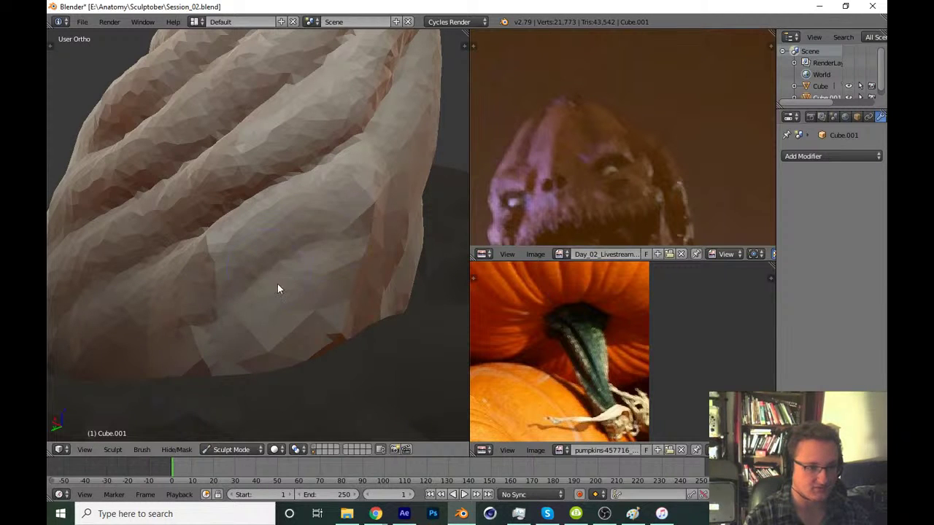
{"action": "left_click_drag", "start_coordinate": [301, 261], "coordinate": [408, 204]}
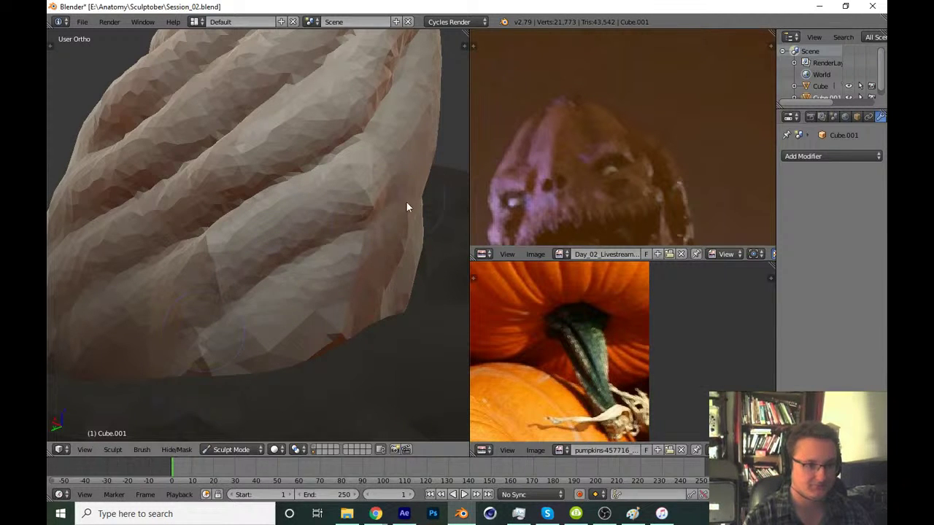
{"action": "mouse_move", "coordinate": [408, 204]}
{"action": "middle_mouse_down"}
{"action": "mouse_move", "coordinate": [319, 215]}
{"action": "mouse_move", "coordinate": [336, 230]}
{"action": "middle_mouse_up"}
{"action": "left_click_drag", "start_coordinate": [382, 202], "coordinate": [370, 172]}
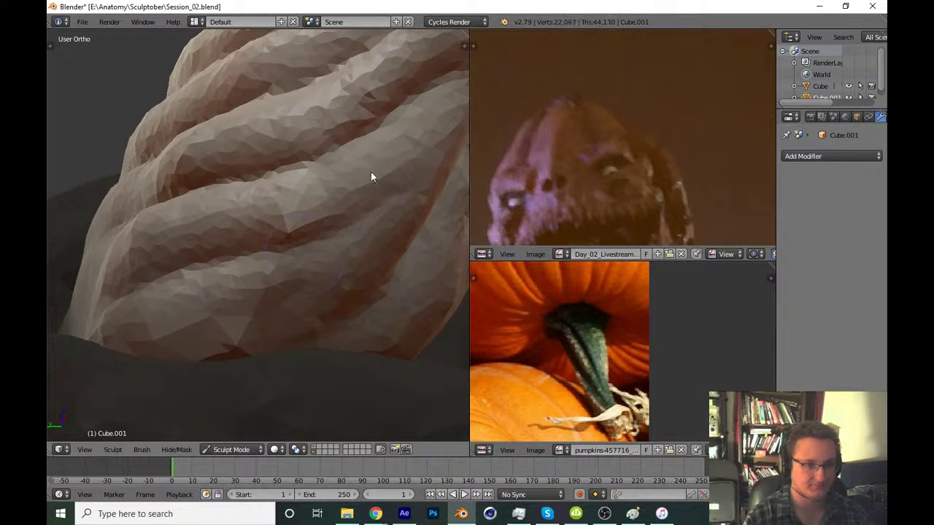
Refine the mid-stem surface and spiral ridges with further clay strokes
{"action": "mouse_move", "coordinate": [371, 171]}
{"action": "middle_mouse_down"}
{"action": "mouse_move", "coordinate": [297, 209]}
{"action": "mouse_move", "coordinate": [407, 183]}
{"action": "middle_mouse_up"}
{"action": "left_click_drag", "start_coordinate": [406, 183], "coordinate": [194, 353]}
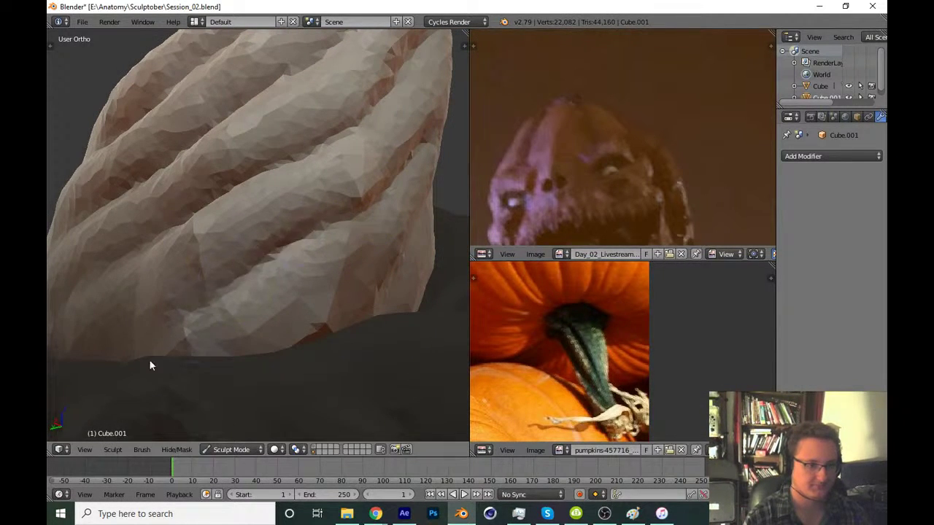
{"action": "mouse_move", "coordinate": [283, 264]}
{"action": "left_mouse_down"}
{"action": "mouse_move", "coordinate": [412, 177]}
{"action": "mouse_move", "coordinate": [329, 229]}
{"action": "left_mouse_up"}
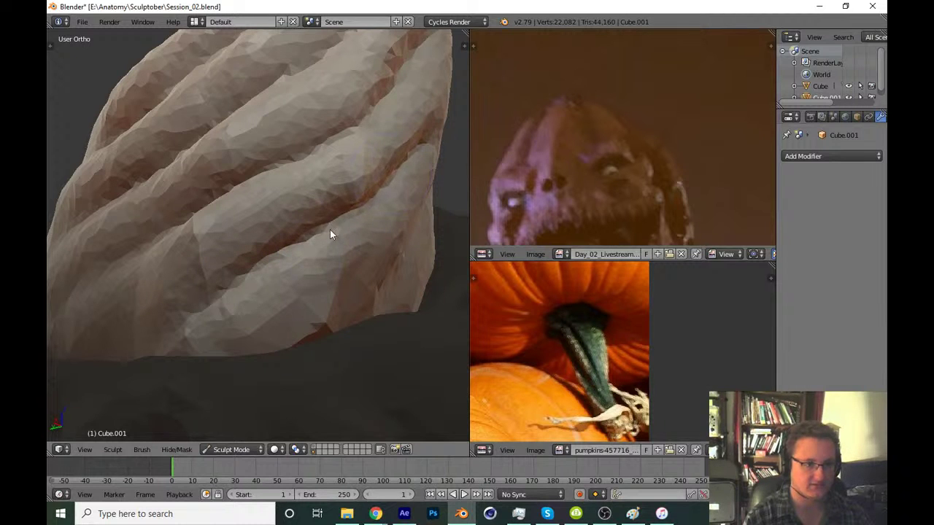
{"action": "middle_click_drag", "start_coordinate": [330, 229], "coordinate": [310, 299]}
{"action": "middle_click_drag", "start_coordinate": [245, 340], "coordinate": [261, 296]}
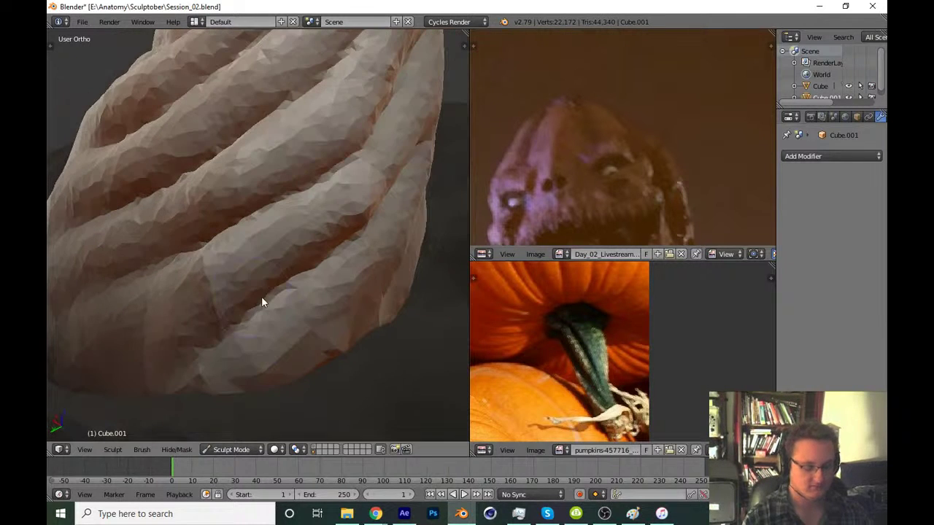
{"action": "mouse_move", "coordinate": [262, 256]}
{"action": "left_mouse_down"}
{"action": "mouse_move", "coordinate": [284, 236]}
{"action": "mouse_move", "coordinate": [162, 316]}
{"action": "mouse_move", "coordinate": [372, 162]}
{"action": "left_mouse_up"}
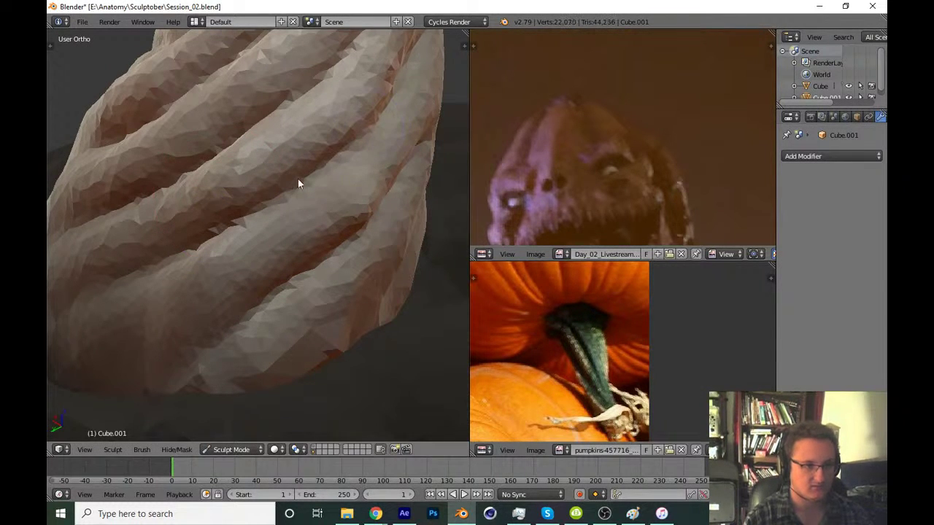
{"action": "middle_click_drag", "start_coordinate": [298, 182], "coordinate": [387, 117]}
{"action": "left_click_drag", "start_coordinate": [387, 117], "coordinate": [402, 104]}
{"action": "mouse_move", "coordinate": [402, 104]}
{"action": "middle_mouse_down"}
{"action": "mouse_move", "coordinate": [257, 225]}
{"action": "mouse_move", "coordinate": [190, 302]}
{"action": "middle_mouse_up"}
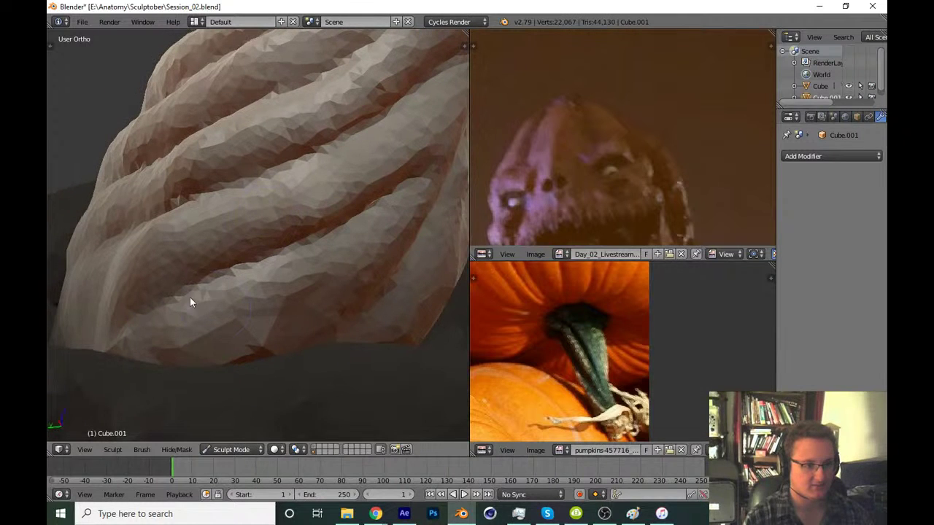
{"action": "mouse_move", "coordinate": [284, 271]}
{"action": "middle_mouse_down"}
{"action": "mouse_move", "coordinate": [272, 208]}
{"action": "mouse_move", "coordinate": [341, 269]}
{"action": "middle_mouse_up"}
{"action": "key", "text": "t"}
{"action": "key", "text": "t"}
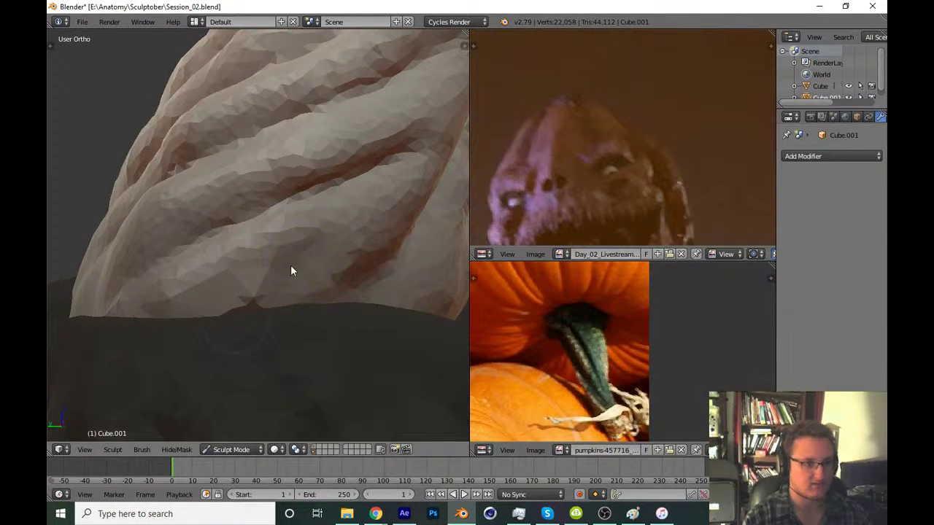
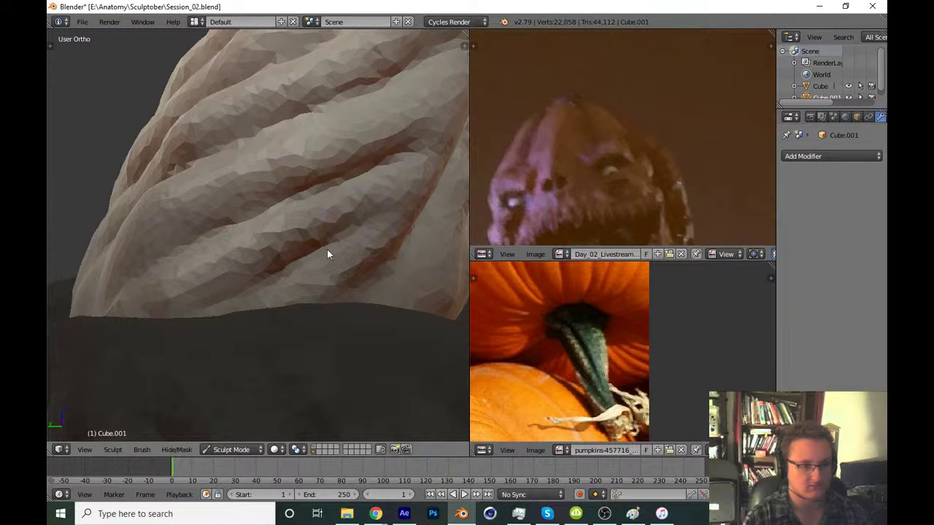
Deepen two grooves in the stem with the Crease brush, then save over Session_02.blend
{"action": "mouse_move", "coordinate": [340, 231]}
{"action": "middle_mouse_down"}
{"action": "mouse_move", "coordinate": [313, 265]}
{"action": "mouse_move", "coordinate": [299, 245]}
{"action": "mouse_move", "coordinate": [246, 268]}
{"action": "mouse_move", "coordinate": [361, 240]}
{"action": "middle_mouse_up"}
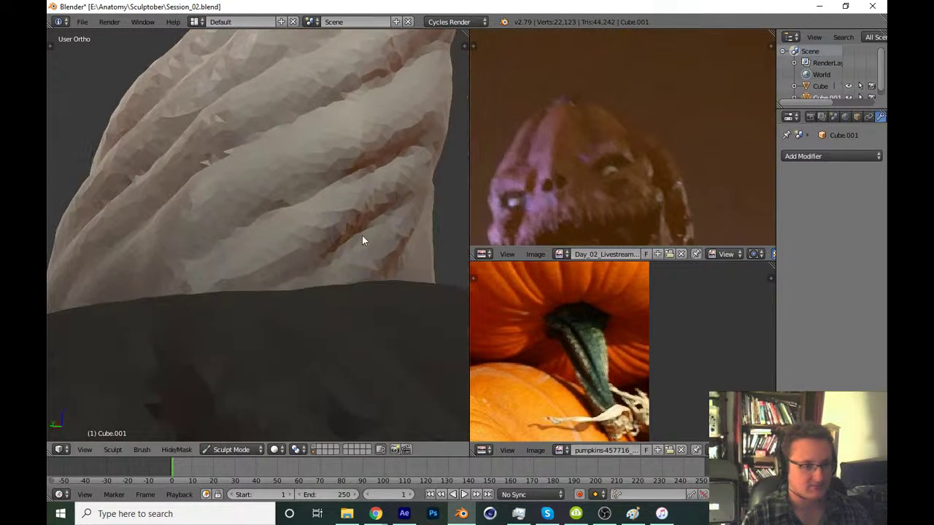
{"action": "left_click_drag", "start_coordinate": [356, 244], "coordinate": [349, 249]}
{"action": "mouse_move", "coordinate": [348, 249]}
{"action": "middle_mouse_down"}
{"action": "mouse_move", "coordinate": [346, 194]}
{"action": "mouse_move", "coordinate": [372, 227]}
{"action": "middle_mouse_up"}
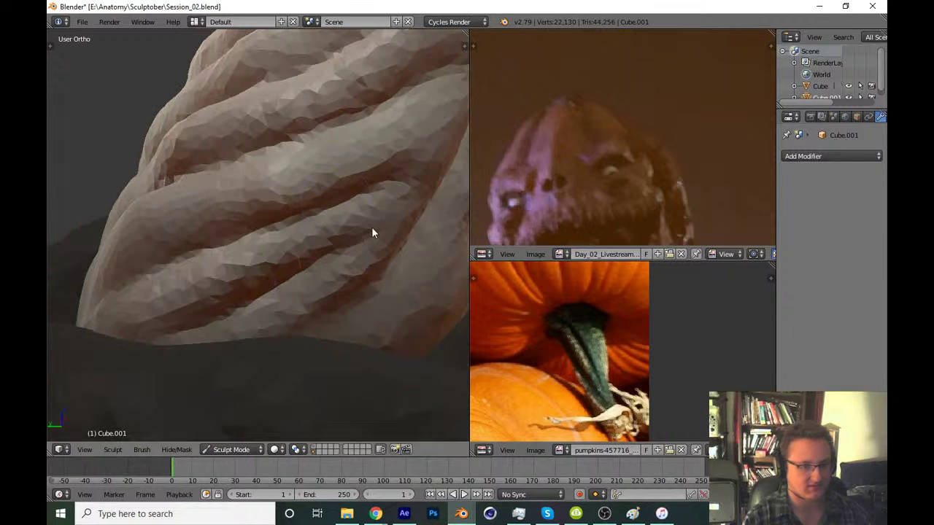
{"action": "scroll", "coordinate": [348, 232], "scroll_direction": "down", "scroll_amount": 2}
{"action": "scroll", "coordinate": [321, 291], "scroll_direction": "down", "scroll_amount": 6}
{"action": "mouse_move", "coordinate": [291, 331]}
{"action": "middle_mouse_down"}
{"action": "mouse_move", "coordinate": [375, 250]}
{"action": "mouse_move", "coordinate": [297, 280]}
{"action": "mouse_move", "coordinate": [220, 293]}
{"action": "mouse_move", "coordinate": [376, 247]}
{"action": "mouse_move", "coordinate": [353, 245]}
{"action": "mouse_move", "coordinate": [363, 274]}
{"action": "middle_mouse_up"}
{"action": "key", "text": "ctrl+s"}
{"action": "left_click", "coordinate": [369, 250]}
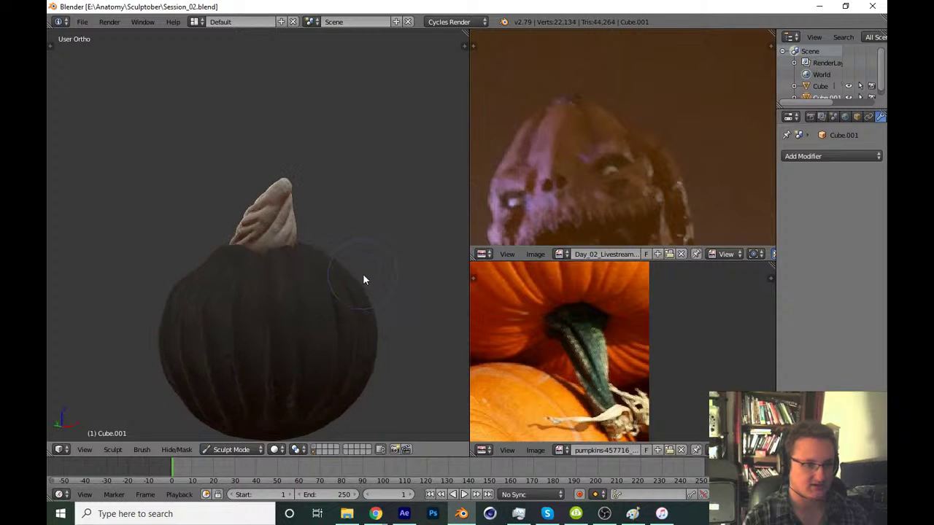
Sculpt along and refine the spiral ridges of the stem
{"action": "scroll", "coordinate": [350, 219], "scroll_direction": "up", "scroll_amount": 6}
{"action": "scroll", "coordinate": [307, 241], "scroll_direction": "up", "scroll_amount": 3}
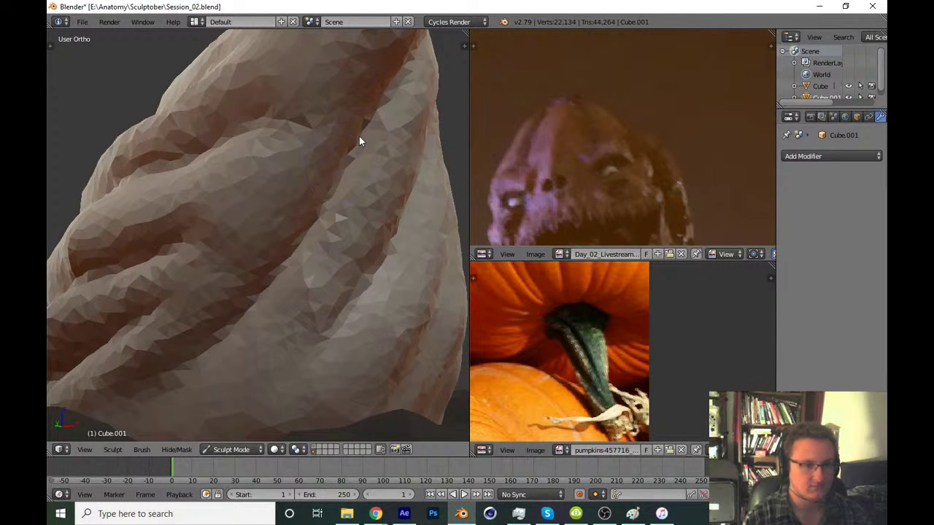
{"action": "left_click_drag", "start_coordinate": [343, 187], "coordinate": [278, 268]}
{"action": "mouse_move", "coordinate": [278, 268]}
{"action": "middle_mouse_down"}
{"action": "mouse_move", "coordinate": [243, 312]}
{"action": "mouse_move", "coordinate": [267, 278]}
{"action": "middle_mouse_up"}
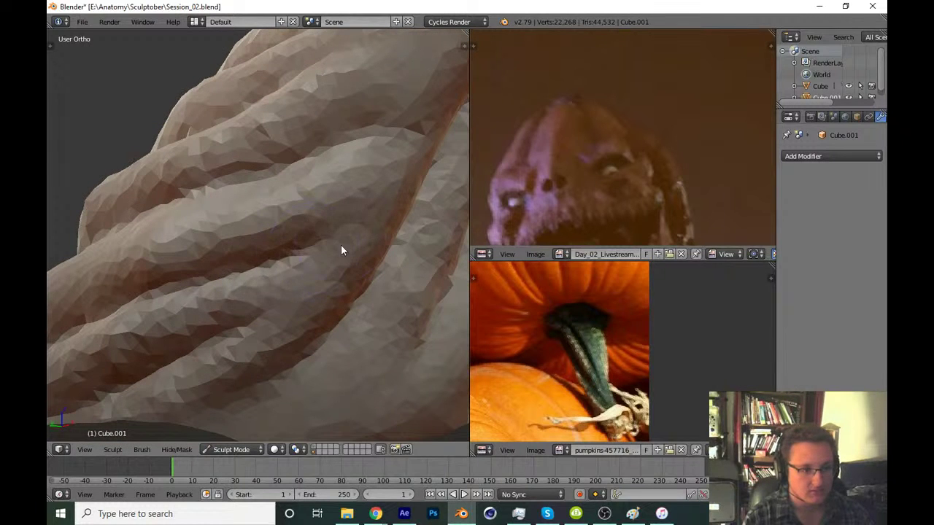
{"action": "mouse_move", "coordinate": [229, 338]}
{"action": "left_mouse_down"}
{"action": "mouse_move", "coordinate": [341, 149]}
{"action": "mouse_move", "coordinate": [378, 141]}
{"action": "left_mouse_up"}
{"action": "middle_click_drag", "start_coordinate": [334, 159], "coordinate": [195, 253]}
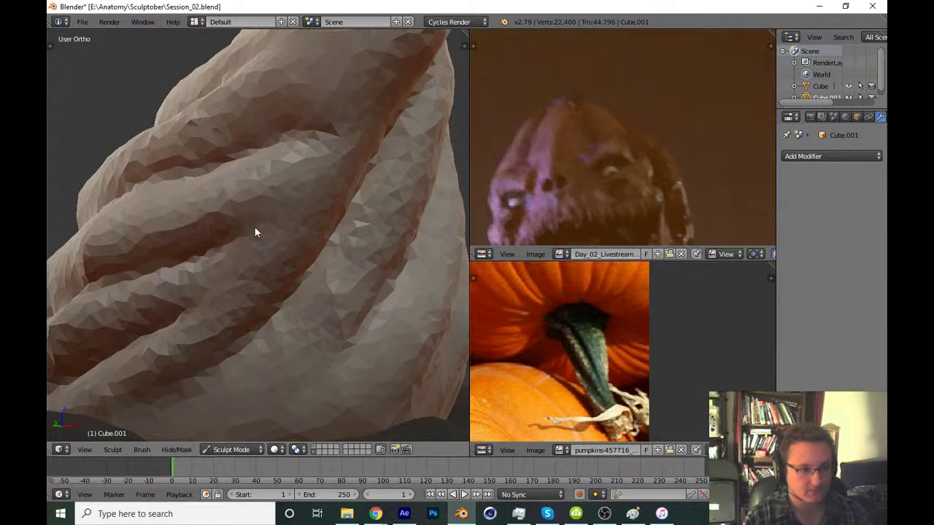
{"action": "middle_click_drag", "start_coordinate": [255, 228], "coordinate": [340, 255]}
Switch the sculpt brush to Clay and bring the stem into front view
{"action": "key", "text": "t"}
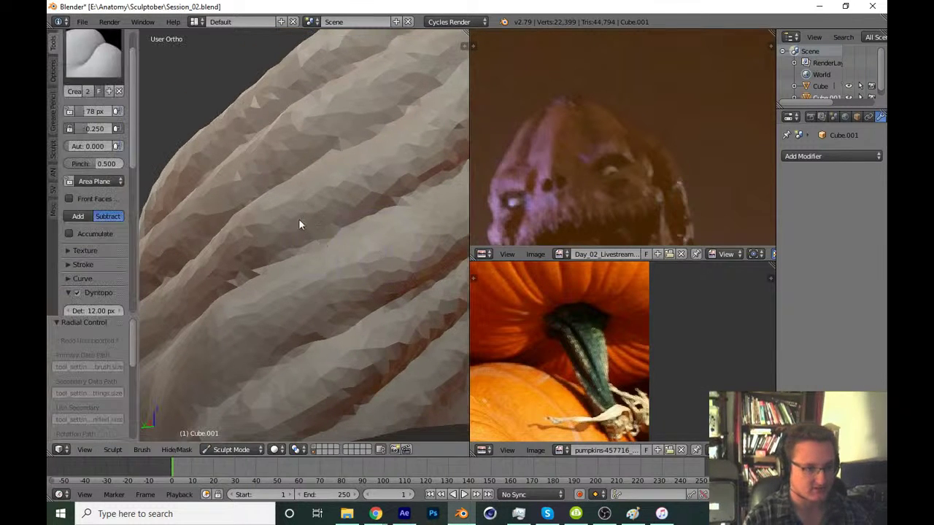
{"action": "left_click", "coordinate": [93, 55]}
{"action": "left_click", "coordinate": [134, 115]}
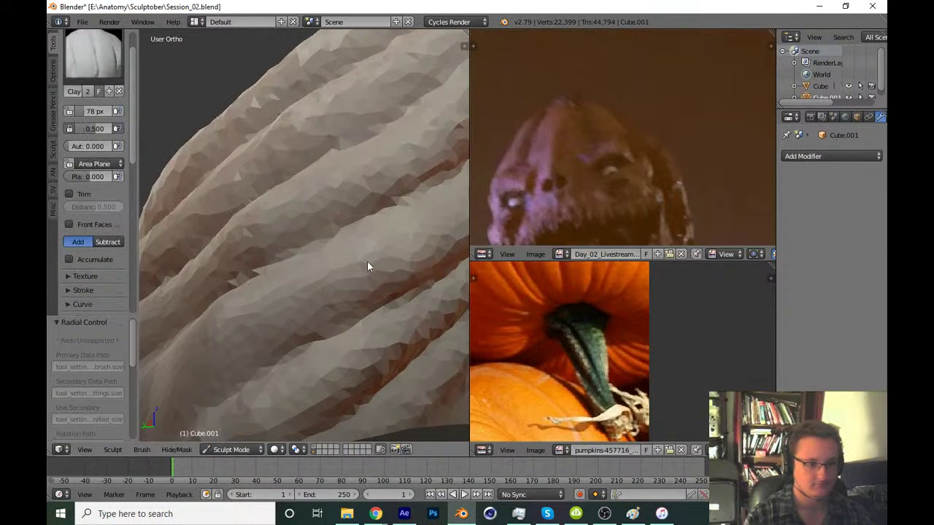
{"action": "key", "text": "t"}
{"action": "mouse_move", "coordinate": [295, 280]}
{"action": "middle_mouse_down"}
{"action": "mouse_move", "coordinate": [248, 294]}
{"action": "mouse_move", "coordinate": [241, 270]}
{"action": "mouse_move", "coordinate": [229, 284]}
{"action": "mouse_move", "coordinate": [270, 238]}
{"action": "middle_mouse_up"}
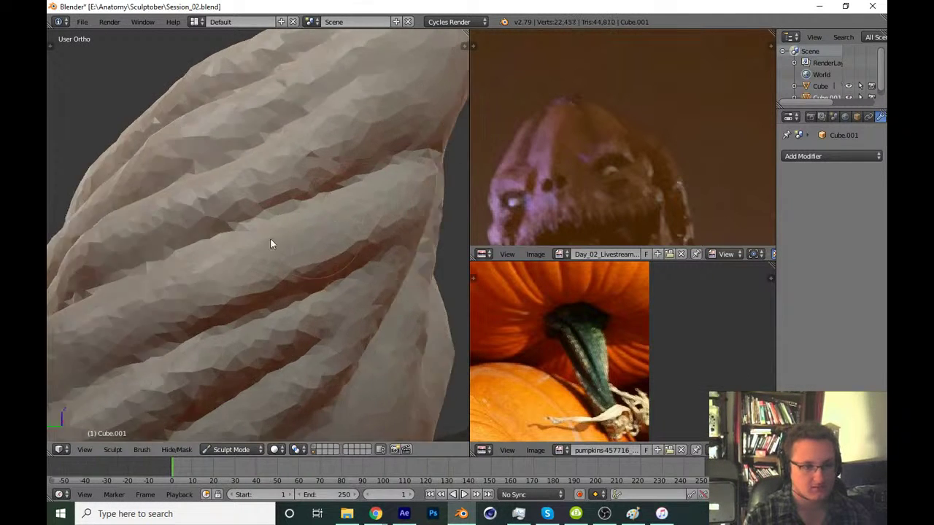
{"action": "scroll", "coordinate": [270, 237], "scroll_direction": "down", "scroll_amount": 5}
{"action": "middle_click_drag", "start_coordinate": [312, 290], "coordinate": [303, 259]}
{"action": "scroll", "coordinate": [303, 260], "scroll_direction": "down", "scroll_amount": 3}
{"action": "scroll", "coordinate": [277, 279], "scroll_direction": "down", "scroll_amount": 3}
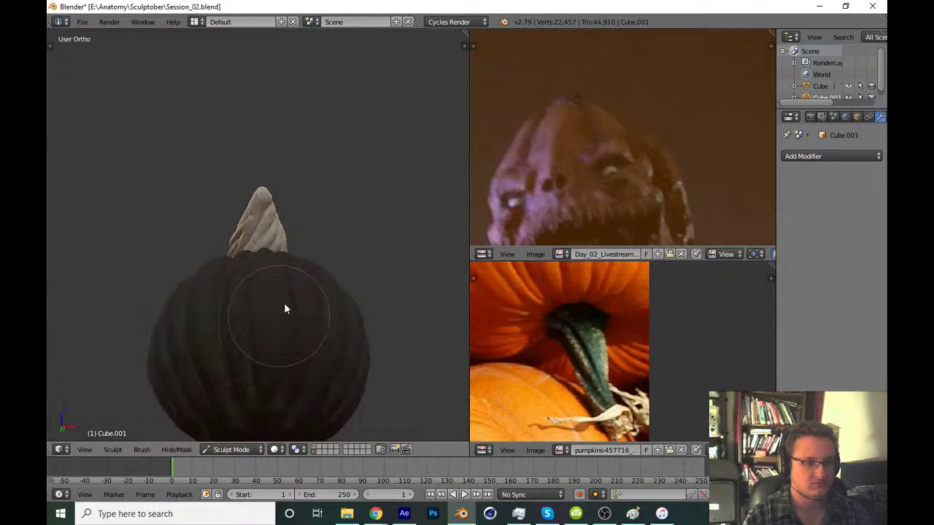
{"action": "middle_click_drag", "start_coordinate": [284, 310], "coordinate": [295, 302]}
{"action": "key", "text": "KP_1"}
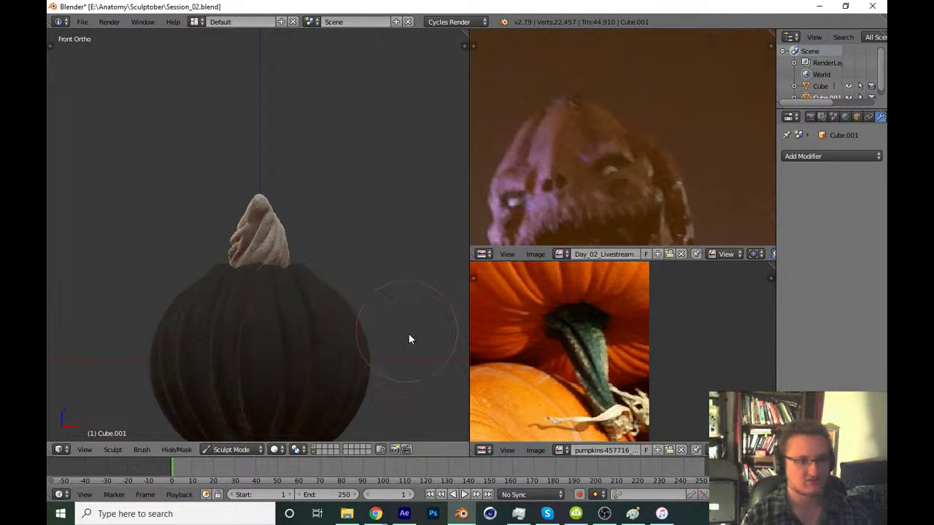
Build up clay along a stem ridge and reshape the stem's upper-right edge
{"action": "scroll", "coordinate": [313, 232], "scroll_direction": "up", "scroll_amount": 4}
{"action": "scroll", "coordinate": [281, 256], "scroll_direction": "up", "scroll_amount": 2}
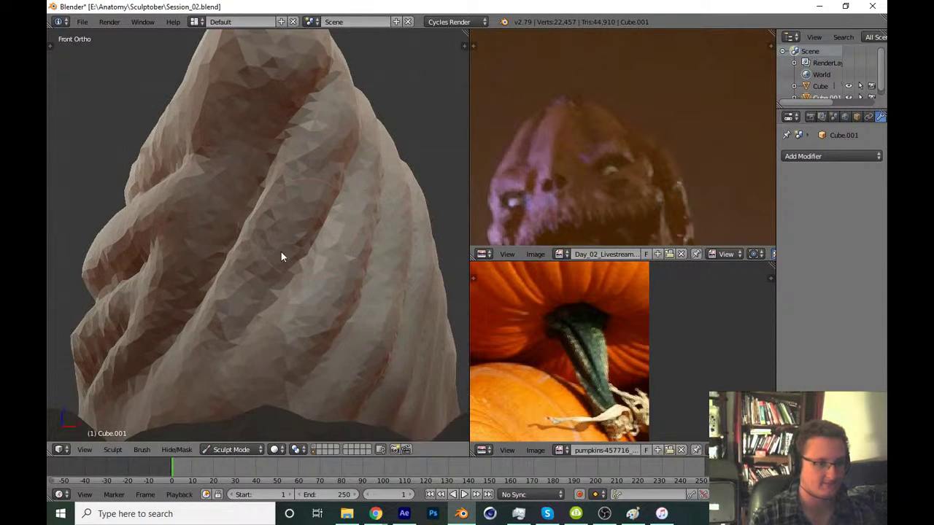
{"action": "mouse_move", "coordinate": [268, 251]}
{"action": "middle_mouse_down"}
{"action": "mouse_move", "coordinate": [285, 270]}
{"action": "mouse_move", "coordinate": [351, 275]}
{"action": "mouse_move", "coordinate": [360, 250]}
{"action": "mouse_move", "coordinate": [334, 272]}
{"action": "middle_mouse_up"}
{"action": "scroll", "coordinate": [334, 267], "scroll_direction": "up", "scroll_amount": 2}
{"action": "left_click_drag", "start_coordinate": [321, 239], "coordinate": [384, 216]}
{"action": "middle_click_drag", "start_coordinate": [384, 216], "coordinate": [367, 178]}
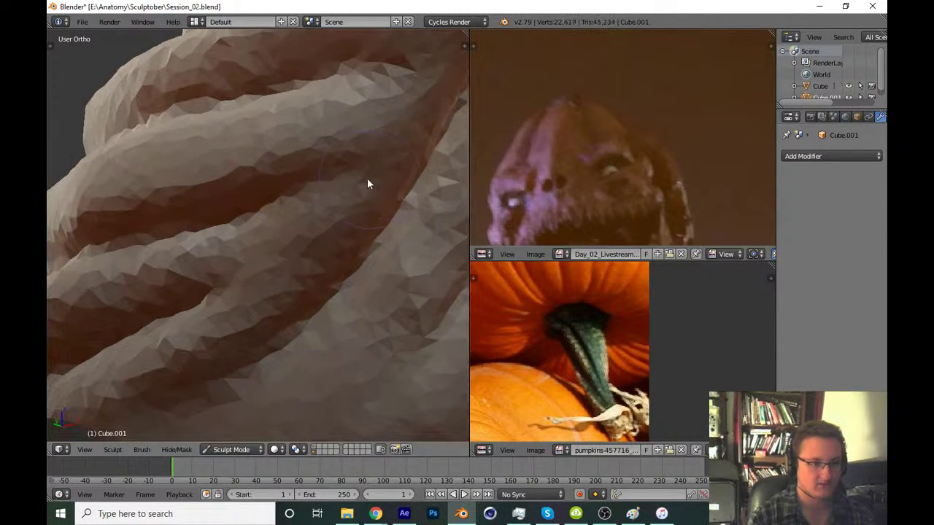
{"action": "mouse_move", "coordinate": [326, 196]}
{"action": "left_mouse_down"}
{"action": "mouse_move", "coordinate": [452, 129]}
{"action": "mouse_move", "coordinate": [312, 286]}
{"action": "mouse_move", "coordinate": [350, 244]}
{"action": "left_mouse_up"}
Save over Session_02.blend again
{"action": "scroll", "coordinate": [303, 277], "scroll_direction": "down", "scroll_amount": 1}
{"action": "scroll", "coordinate": [365, 270], "scroll_direction": "down", "scroll_amount": 4}
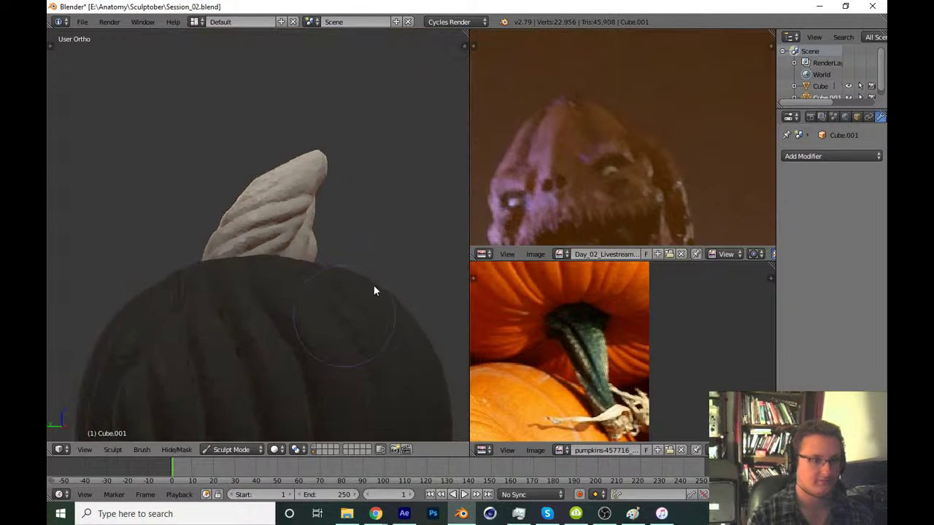
{"action": "scroll", "coordinate": [343, 262], "scroll_direction": "down", "scroll_amount": 4}
{"action": "key", "text": "KP_1"}
{"action": "key", "text": "ctrl+s"}
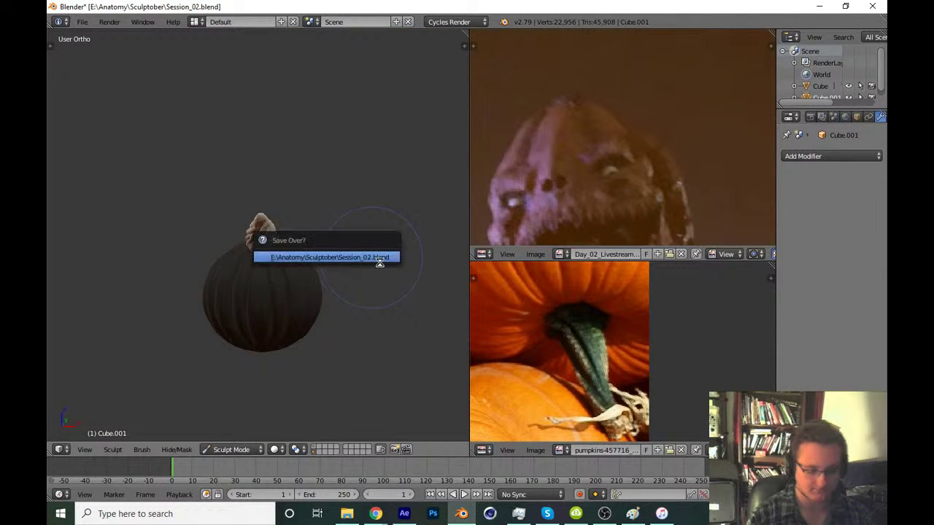
{"action": "left_click", "coordinate": [380, 262]}
Switch the sculpt brush to Rotate, after briefly picking Thumb
{"action": "mouse_move", "coordinate": [379, 267]}
{"action": "middle_mouse_down"}
{"action": "mouse_move", "coordinate": [244, 350]}
{"action": "mouse_move", "coordinate": [146, 379]}
{"action": "mouse_move", "coordinate": [149, 404]}
{"action": "mouse_move", "coordinate": [129, 361]}
{"action": "mouse_move", "coordinate": [352, 285]}
{"action": "mouse_move", "coordinate": [316, 320]}
{"action": "middle_mouse_up"}
{"action": "key", "text": "KP_1"}
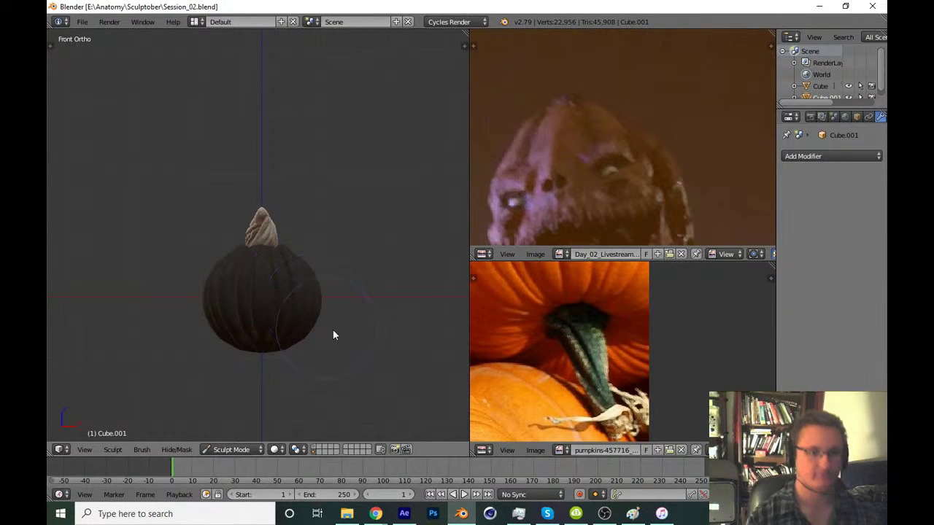
{"action": "scroll", "coordinate": [356, 298], "scroll_direction": "up", "scroll_amount": 5}
{"action": "key", "text": "t"}
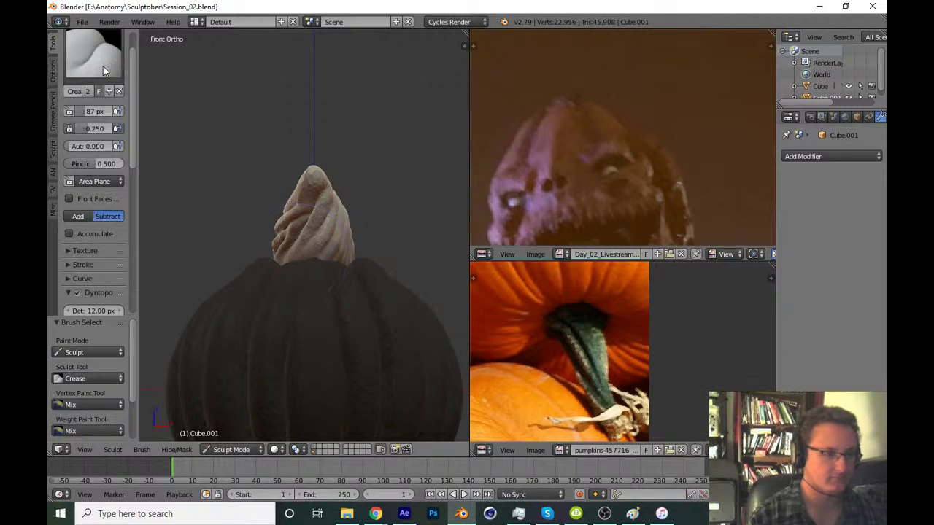
{"action": "left_click", "coordinate": [93, 55]}
{"action": "left_click", "coordinate": [137, 226]}
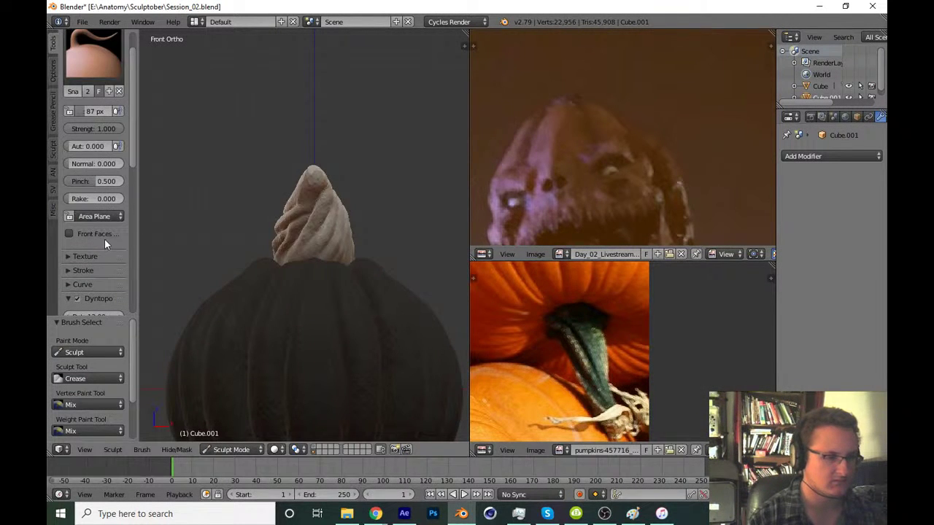
{"action": "left_click", "coordinate": [93, 54]}
{"action": "left_click", "coordinate": [269, 175]}
Enlarge the brush to 184 px and twist the stem tip into a tight swirl
{"action": "mouse_move", "coordinate": [297, 174]}
{"action": "middle_mouse_down"}
{"action": "mouse_move", "coordinate": [351, 193]}
{"action": "mouse_move", "coordinate": [345, 304]}
{"action": "mouse_move", "coordinate": [333, 249]}
{"action": "middle_mouse_up"}
{"action": "key", "text": "f"}
{"action": "left_click", "coordinate": [317, 260]}
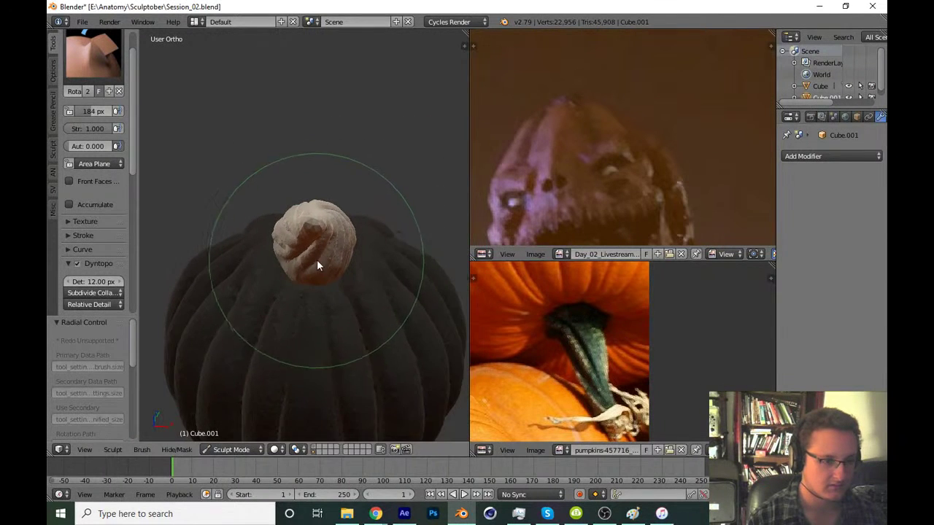
{"action": "mouse_move", "coordinate": [322, 262]}
{"action": "left_mouse_down"}
{"action": "mouse_move", "coordinate": [319, 243]}
{"action": "mouse_move", "coordinate": [309, 259]}
{"action": "mouse_move", "coordinate": [330, 245]}
{"action": "mouse_move", "coordinate": [331, 227]}
{"action": "left_mouse_up"}
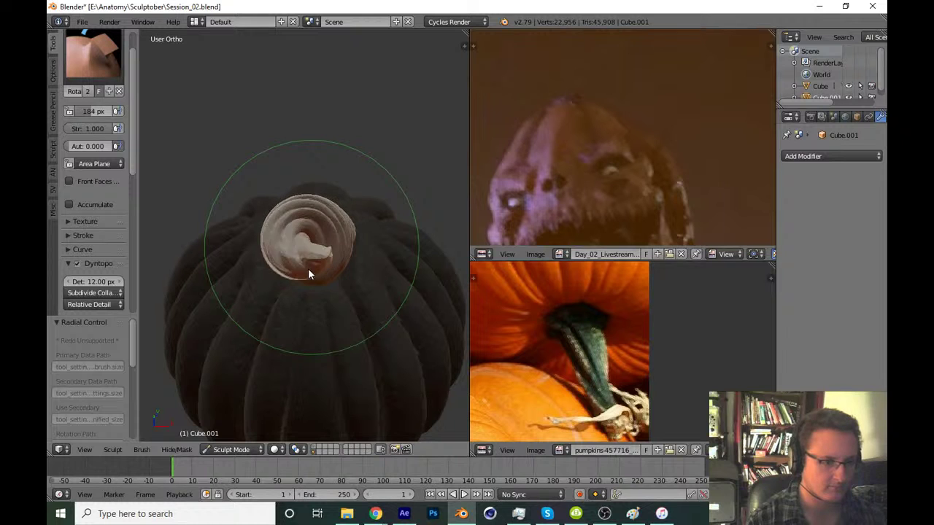
{"action": "mouse_move", "coordinate": [307, 267]}
{"action": "middle_mouse_down"}
{"action": "mouse_move", "coordinate": [188, 202]}
{"action": "mouse_move", "coordinate": [226, 227]}
{"action": "mouse_move", "coordinate": [167, 233]}
{"action": "mouse_move", "coordinate": [152, 263]}
{"action": "mouse_move", "coordinate": [275, 236]}
{"action": "mouse_move", "coordinate": [359, 256]}
{"action": "mouse_move", "coordinate": [387, 246]}
{"action": "mouse_move", "coordinate": [313, 262]}
{"action": "middle_mouse_up"}
{"action": "mouse_move", "coordinate": [319, 209]}
{"action": "middle_mouse_down"}
{"action": "mouse_move", "coordinate": [297, 189]}
{"action": "mouse_move", "coordinate": [289, 272]}
{"action": "mouse_move", "coordinate": [314, 248]}
{"action": "middle_mouse_up"}
{"action": "mouse_move", "coordinate": [315, 252]}
{"action": "left_mouse_down"}
{"action": "mouse_move", "coordinate": [327, 226]}
{"action": "mouse_move", "coordinate": [296, 214]}
{"action": "mouse_move", "coordinate": [267, 224]}
{"action": "mouse_move", "coordinate": [257, 251]}
{"action": "left_mouse_up"}
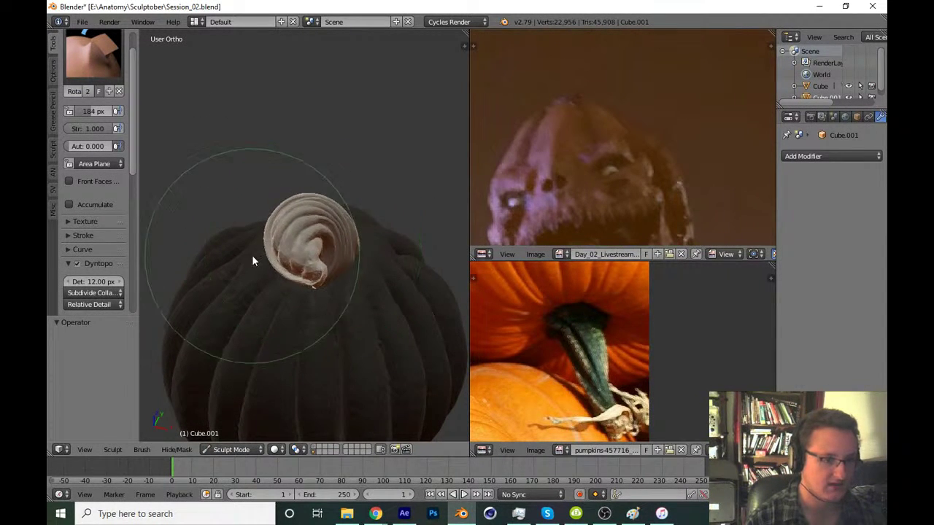
Check the swirled stem from side and front views, then switch to the Clay brush
{"action": "mouse_move", "coordinate": [251, 255]}
{"action": "middle_mouse_down"}
{"action": "mouse_move", "coordinate": [190, 263]}
{"action": "mouse_move", "coordinate": [187, 275]}
{"action": "middle_mouse_up"}
{"action": "key", "text": "KP_3"}
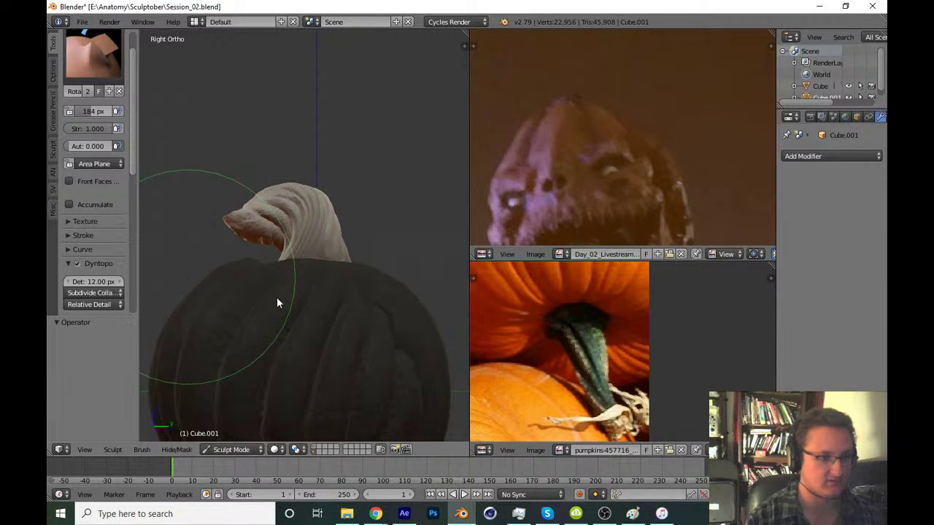
{"action": "key", "text": "KP_1"}
{"action": "scroll", "coordinate": [289, 301], "scroll_direction": "down", "scroll_amount": 3}
{"action": "scroll", "coordinate": [289, 301], "scroll_direction": "up", "scroll_amount": 1}
{"action": "mouse_move", "coordinate": [289, 301]}
{"action": "middle_mouse_down"}
{"action": "mouse_move", "coordinate": [347, 278]}
{"action": "mouse_move", "coordinate": [328, 317]}
{"action": "mouse_move", "coordinate": [362, 301]}
{"action": "mouse_move", "coordinate": [375, 343]}
{"action": "mouse_move", "coordinate": [330, 294]}
{"action": "middle_mouse_up"}
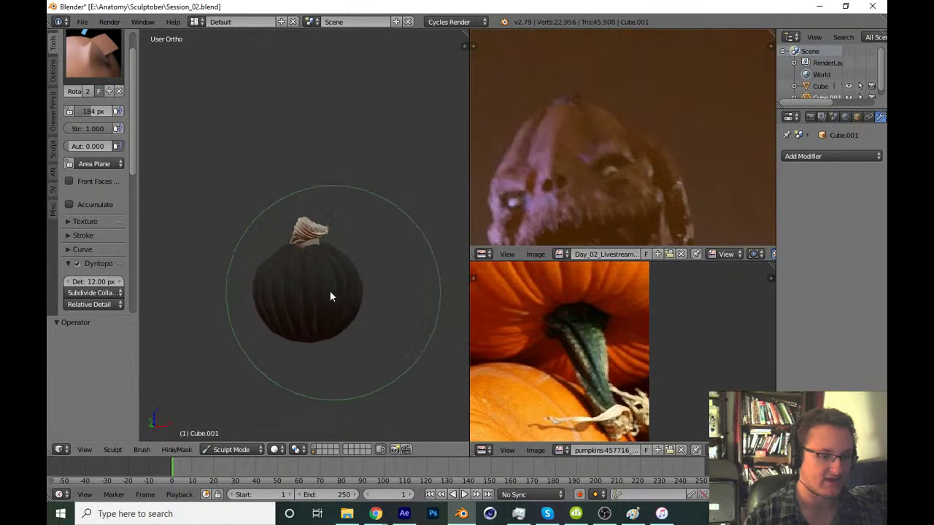
{"action": "scroll", "coordinate": [329, 294], "scroll_direction": "up", "scroll_amount": 5}
{"action": "mouse_move", "coordinate": [381, 205]}
{"action": "middle_mouse_down"}
{"action": "mouse_move", "coordinate": [358, 237]}
{"action": "mouse_move", "coordinate": [311, 264]}
{"action": "middle_mouse_up"}
{"action": "scroll", "coordinate": [311, 264], "scroll_direction": "up", "scroll_amount": 2}
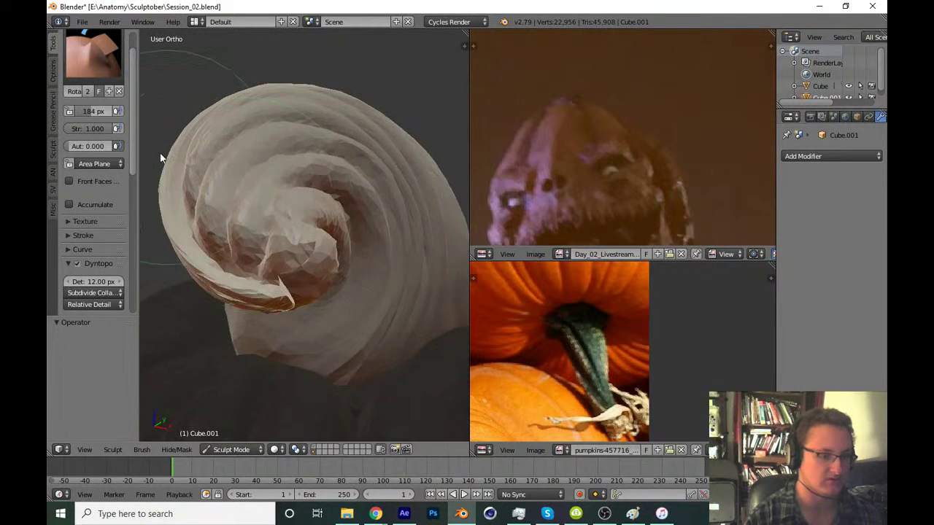
{"action": "left_click", "coordinate": [93, 55]}
{"action": "left_click", "coordinate": [138, 117]}
{"action": "mouse_move", "coordinate": [271, 205]}
{"action": "middle_mouse_down"}
{"action": "mouse_move", "coordinate": [304, 210]}
{"action": "mouse_move", "coordinate": [301, 310]}
{"action": "mouse_move", "coordinate": [302, 199]}
{"action": "middle_mouse_up"}
Set the brush radius to 127 px and inflate the stem's surface with the Inflate brush
{"action": "key", "text": "f"}
{"action": "left_click", "coordinate": [267, 187]}
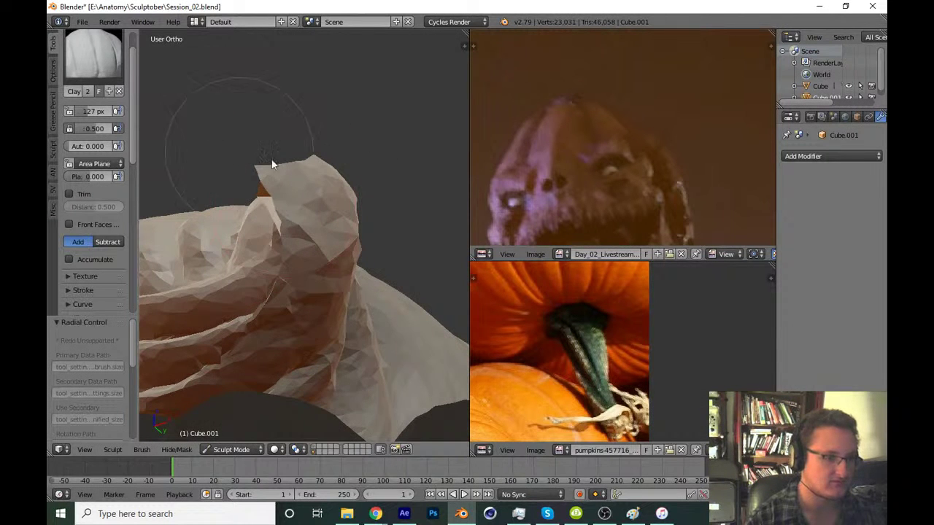
{"action": "middle_click_drag", "start_coordinate": [270, 164], "coordinate": [346, 251]}
{"action": "key", "text": "i"}
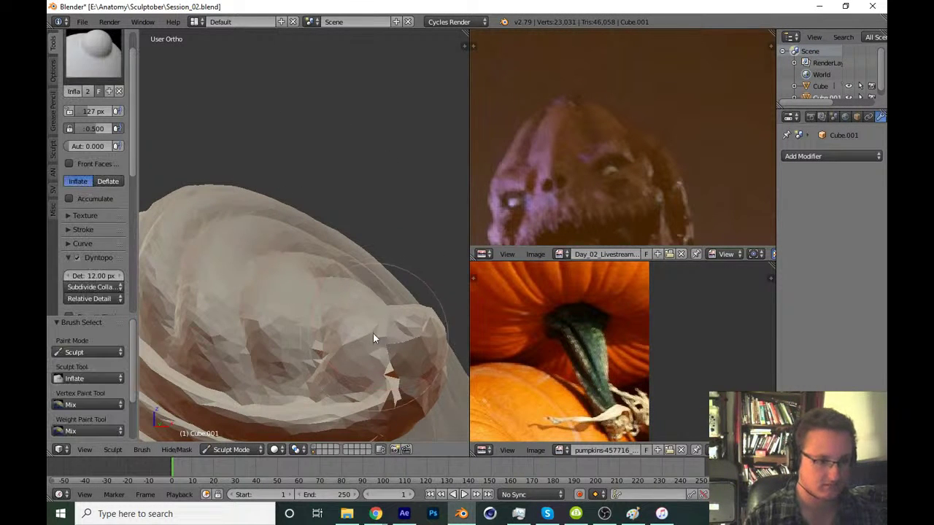
{"action": "mouse_move", "coordinate": [373, 333]}
{"action": "middle_mouse_down"}
{"action": "mouse_move", "coordinate": [325, 247]}
{"action": "mouse_move", "coordinate": [310, 264]}
{"action": "mouse_move", "coordinate": [311, 297]}
{"action": "middle_mouse_up"}
{"action": "mouse_move", "coordinate": [311, 296]}
{"action": "left_mouse_down"}
{"action": "mouse_move", "coordinate": [328, 297]}
{"action": "mouse_move", "coordinate": [318, 308]}
{"action": "mouse_move", "coordinate": [296, 260]}
{"action": "left_mouse_up"}
{"action": "mouse_move", "coordinate": [296, 260]}
{"action": "middle_mouse_down"}
{"action": "mouse_move", "coordinate": [277, 208]}
{"action": "mouse_move", "coordinate": [248, 272]}
{"action": "mouse_move", "coordinate": [327, 263]}
{"action": "middle_mouse_up"}
Crease a groove across the stem's ridge band with the Crease brush and save
{"action": "key", "text": "shift+c"}
{"action": "mouse_move", "coordinate": [231, 285]}
{"action": "middle_mouse_down"}
{"action": "mouse_move", "coordinate": [249, 225]}
{"action": "mouse_move", "coordinate": [257, 271]}
{"action": "middle_mouse_up"}
{"action": "left_click_drag", "start_coordinate": [223, 320], "coordinate": [336, 291]}
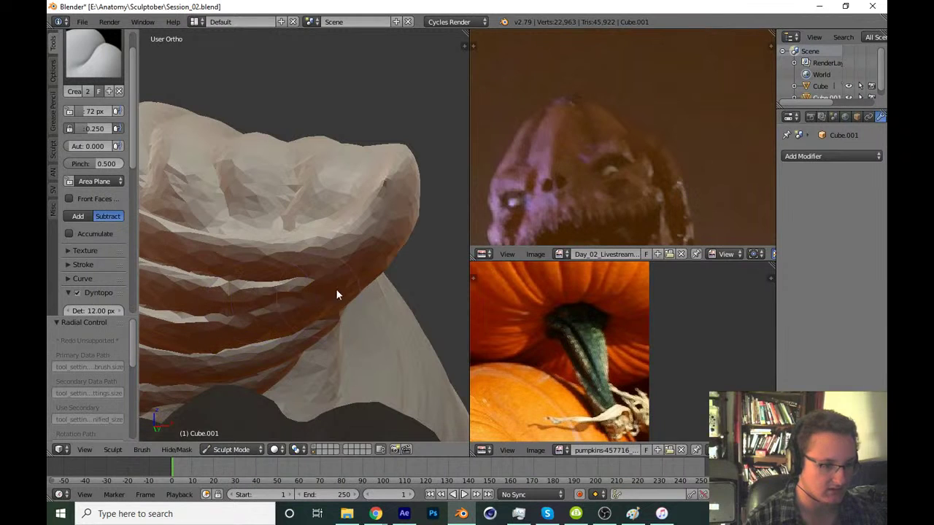
{"action": "scroll", "coordinate": [307, 274], "scroll_direction": "down", "scroll_amount": 3}
{"action": "scroll", "coordinate": [336, 234], "scroll_direction": "down", "scroll_amount": 3}
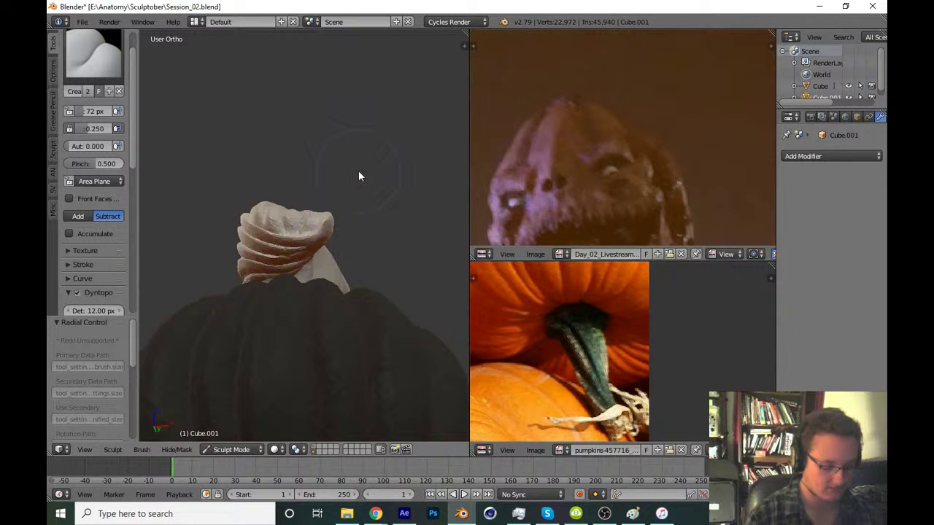
{"action": "key", "text": "KP_1"}
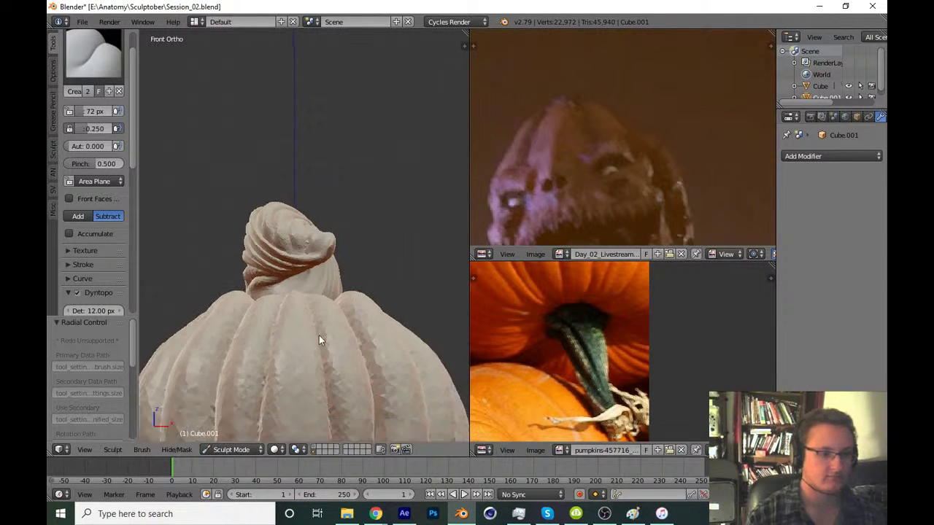
{"action": "scroll", "coordinate": [319, 340], "scroll_direction": "down", "scroll_amount": 3}
{"action": "key", "text": "ctrl+s"}
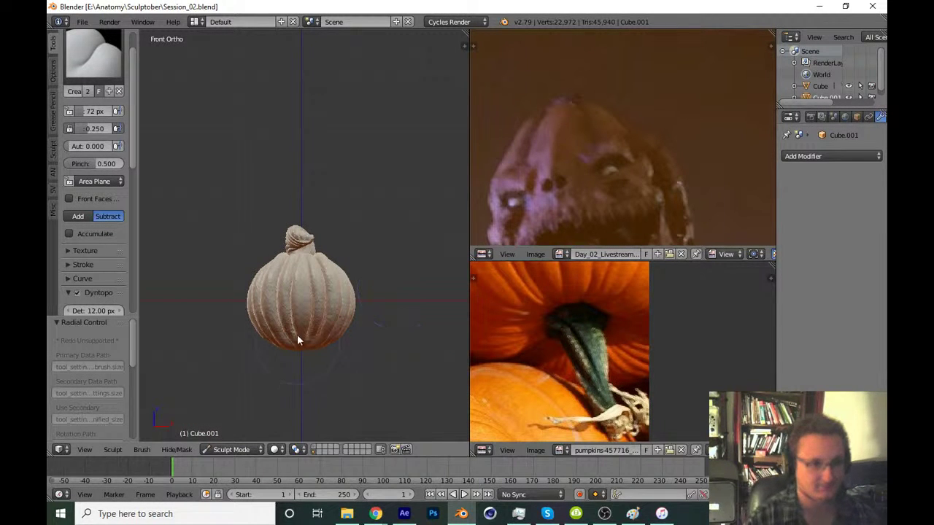
Deepen the crease along the ridge just below the stem, viewed from above
{"action": "mouse_move", "coordinate": [357, 310]}
{"action": "middle_mouse_down"}
{"action": "mouse_move", "coordinate": [209, 365]}
{"action": "mouse_move", "coordinate": [292, 373]}
{"action": "mouse_move", "coordinate": [378, 322]}
{"action": "mouse_move", "coordinate": [349, 353]}
{"action": "mouse_move", "coordinate": [357, 365]}
{"action": "mouse_move", "coordinate": [389, 359]}
{"action": "middle_mouse_up"}
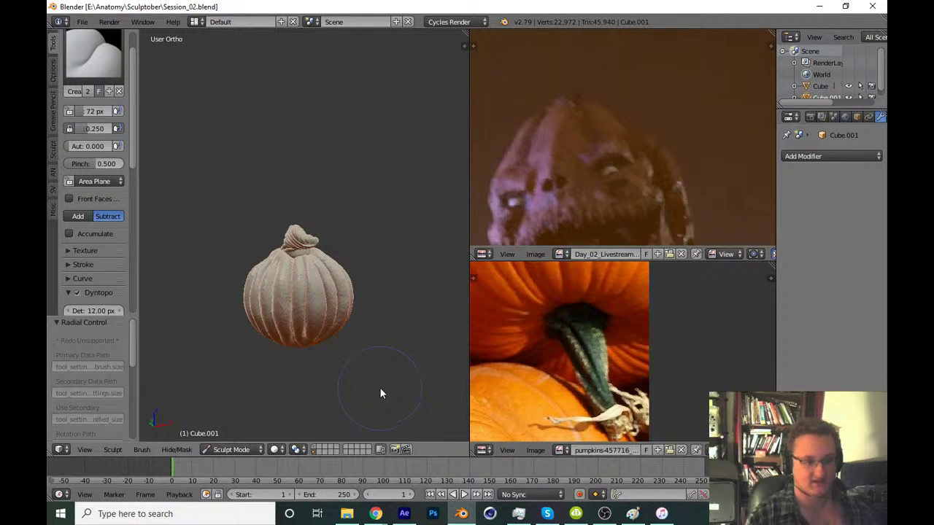
{"action": "key", "text": "KP_1"}
{"action": "key", "text": "KP_3"}
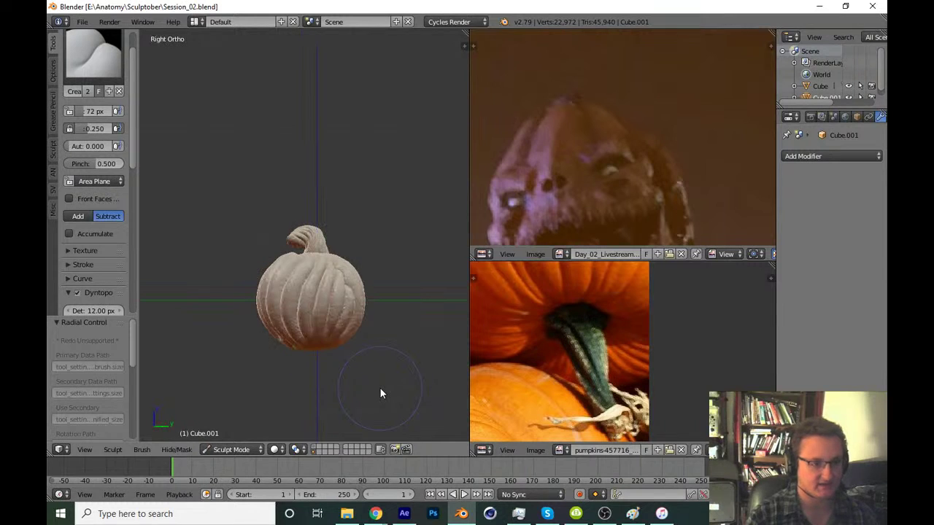
{"action": "mouse_move", "coordinate": [380, 393]}
{"action": "middle_mouse_down"}
{"action": "mouse_move", "coordinate": [327, 338]}
{"action": "mouse_move", "coordinate": [317, 366]}
{"action": "mouse_move", "coordinate": [330, 375]}
{"action": "middle_mouse_up"}
{"action": "scroll", "coordinate": [343, 271], "scroll_direction": "up", "scroll_amount": 3}
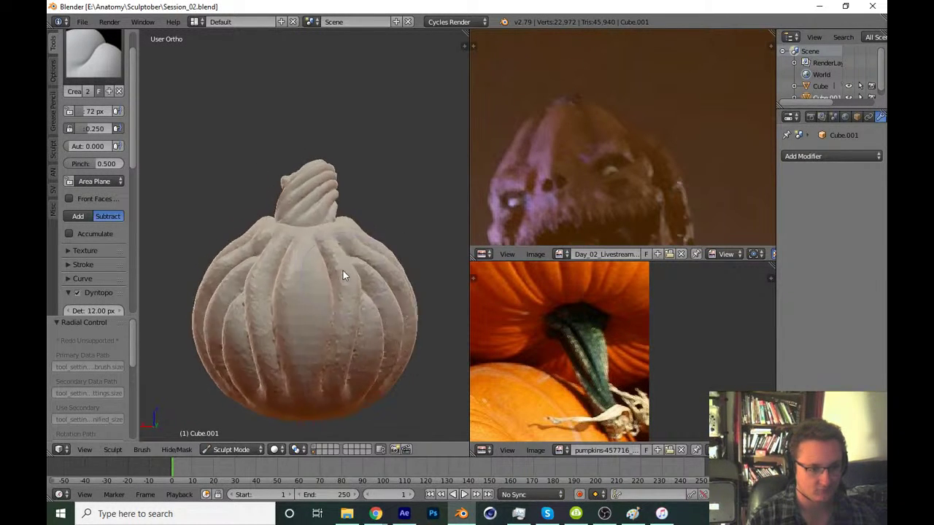
{"action": "scroll", "coordinate": [329, 273], "scroll_direction": "up", "scroll_amount": 2}
{"action": "scroll", "coordinate": [329, 268], "scroll_direction": "up", "scroll_amount": 4}
{"action": "scroll", "coordinate": [336, 251], "scroll_direction": "up", "scroll_amount": 3}
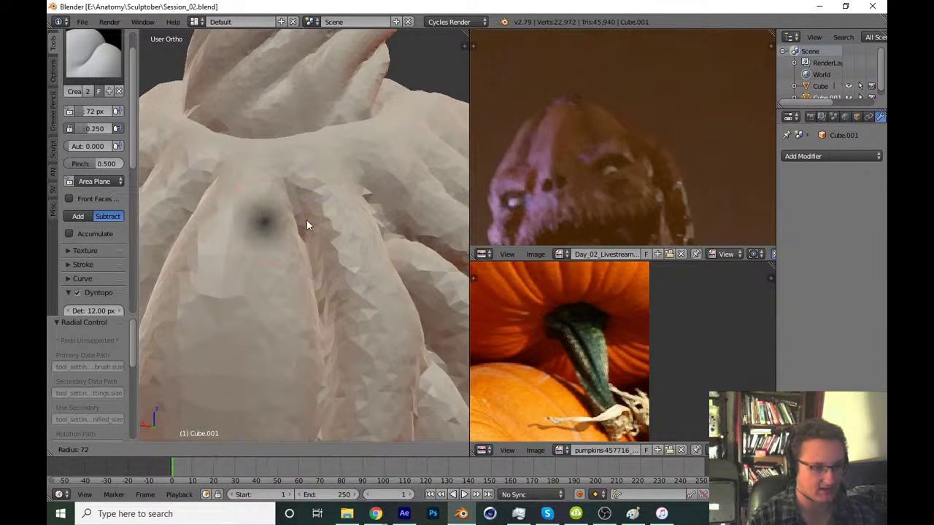
{"action": "left_click_drag", "start_coordinate": [309, 251], "coordinate": [307, 188]}
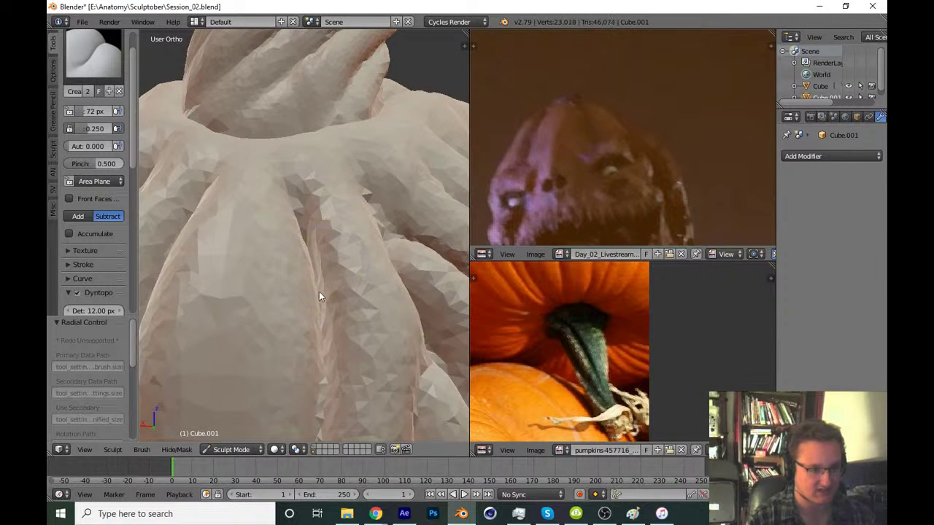
Zoom out over the whole pumpkin and bring up the save-over prompt for Session_02.blend
{"action": "scroll", "coordinate": [319, 292], "scroll_direction": "down", "scroll_amount": 5}
{"action": "mouse_move", "coordinate": [365, 362]}
{"action": "middle_mouse_down"}
{"action": "mouse_move", "coordinate": [355, 350]}
{"action": "mouse_move", "coordinate": [295, 367]}
{"action": "mouse_move", "coordinate": [374, 342]}
{"action": "middle_mouse_up"}
{"action": "scroll", "coordinate": [355, 350], "scroll_direction": "down", "scroll_amount": 2}
{"action": "scroll", "coordinate": [350, 385], "scroll_direction": "down", "scroll_amount": 2}
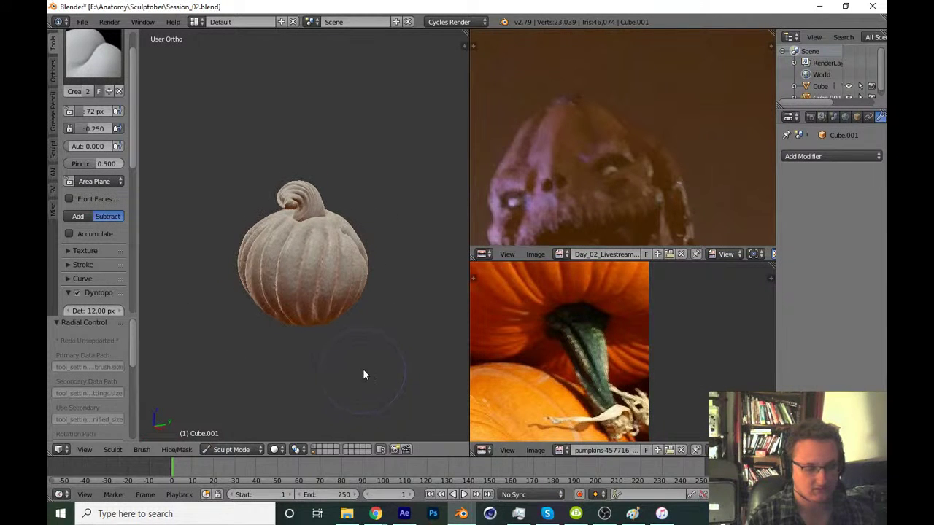
{"action": "middle_click_drag", "start_coordinate": [334, 383], "coordinate": [363, 373]}
{"action": "key", "text": "ctrl+s"}
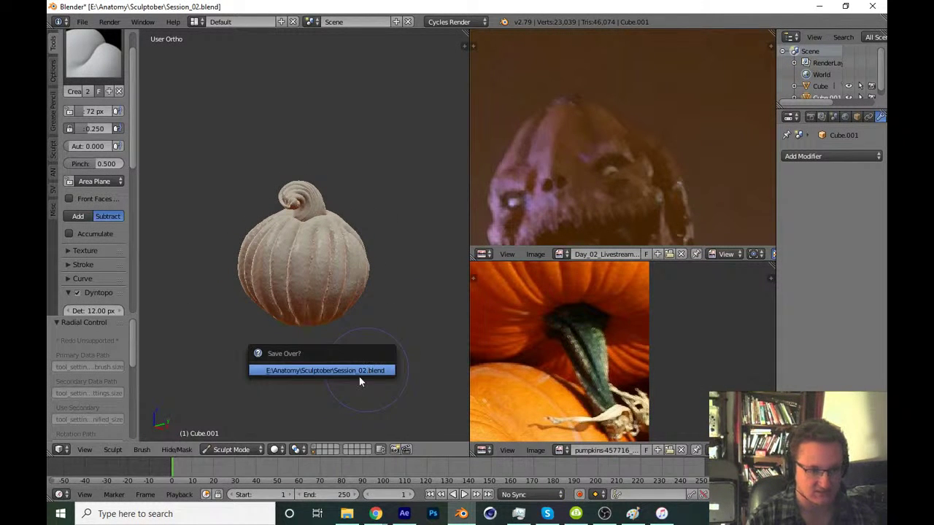
View the pumpkin from the front and save over Session_02.blend
{"action": "key", "text": "KP_1"}
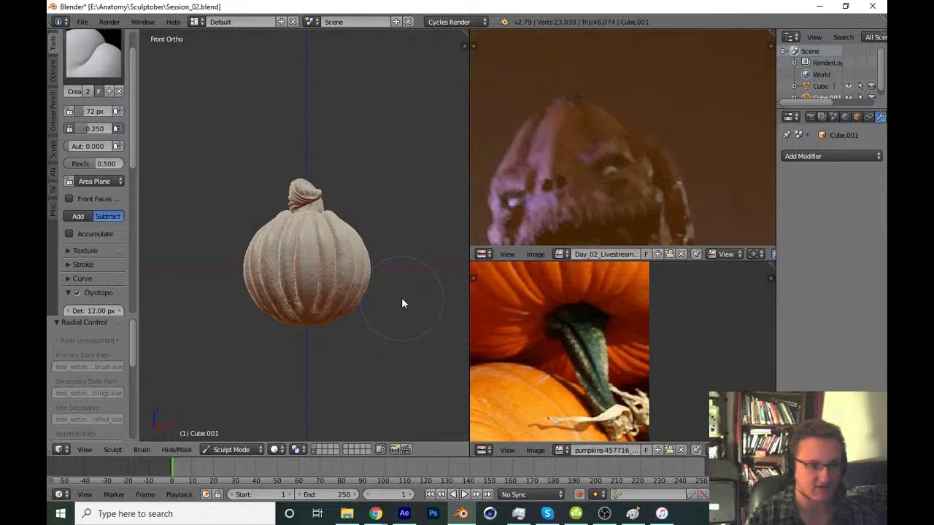
{"action": "middle_click_drag", "start_coordinate": [377, 360], "coordinate": [364, 357], "text": "shift"}
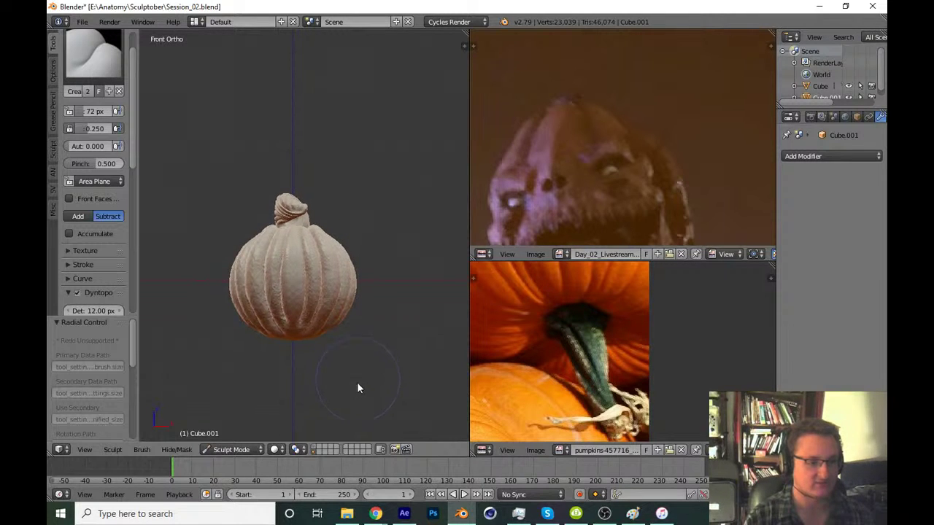
{"action": "scroll", "coordinate": [390, 354], "scroll_direction": "up", "scroll_amount": 2}
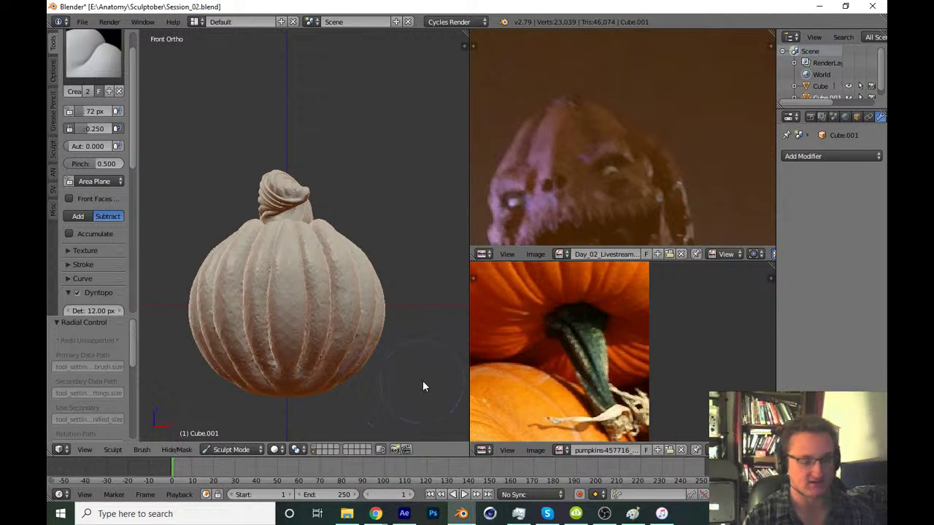
{"action": "key", "text": "ctrl+s"}
{"action": "key", "text": "Return"}
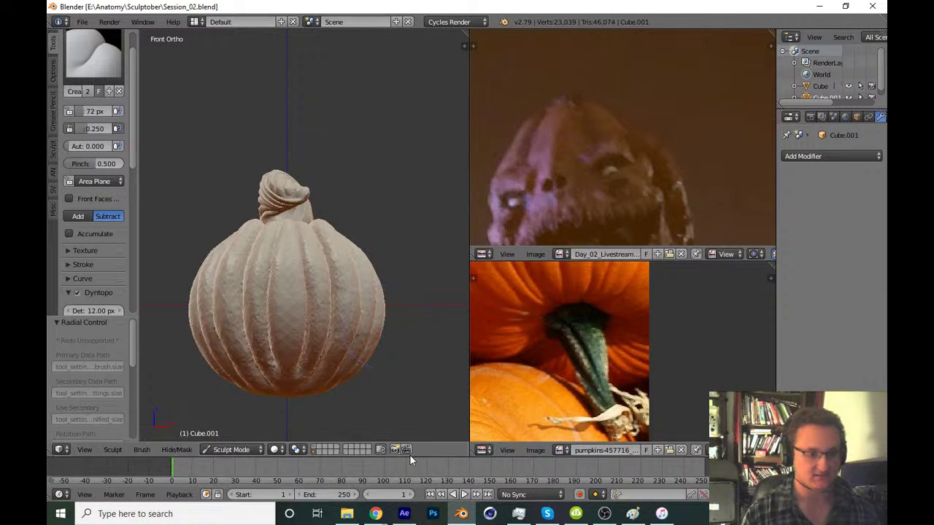
Zoom in on the stem from above and reduce the brush size to 57 px
{"action": "middle_click_drag", "start_coordinate": [353, 328], "coordinate": [359, 317], "text": "shift"}
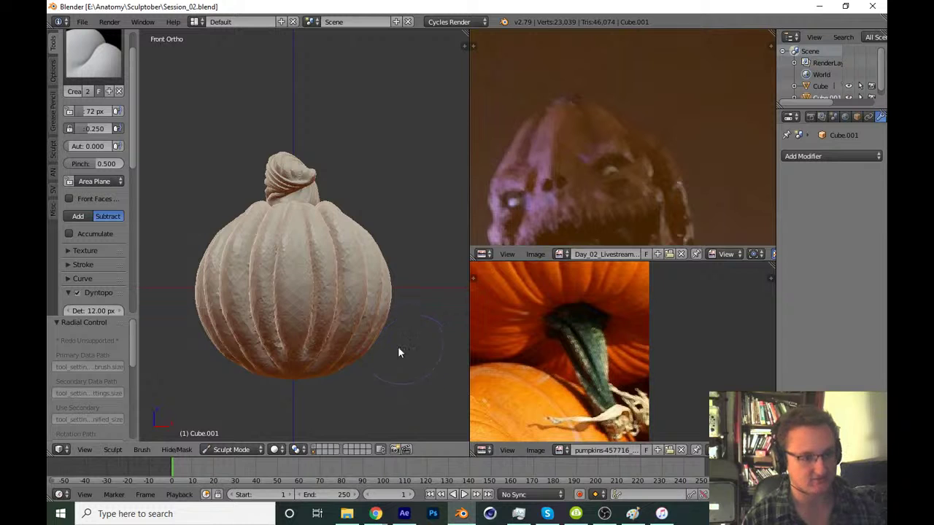
{"action": "mouse_move", "coordinate": [399, 350]}
{"action": "middle_mouse_down"}
{"action": "mouse_move", "coordinate": [326, 392]}
{"action": "mouse_move", "coordinate": [341, 378]}
{"action": "middle_mouse_up"}
{"action": "scroll", "coordinate": [341, 372], "scroll_direction": "up", "scroll_amount": 1}
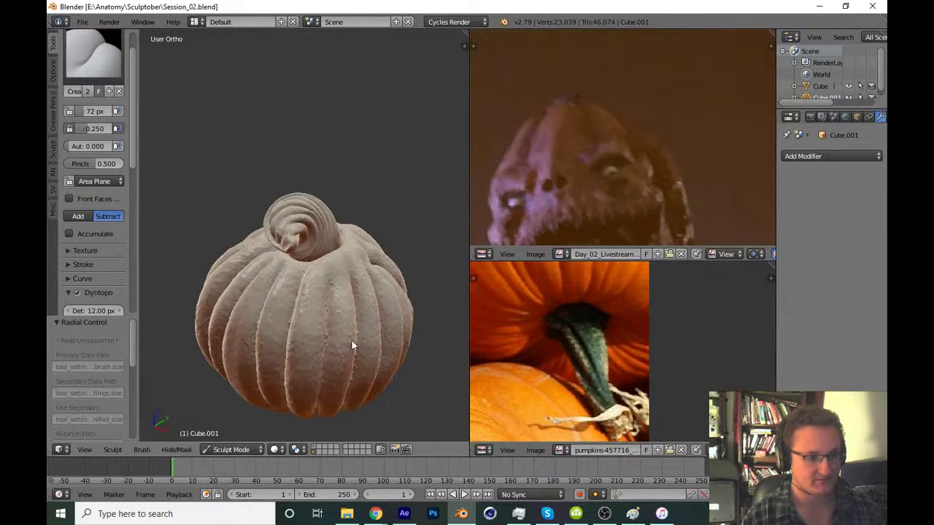
{"action": "scroll", "coordinate": [351, 339], "scroll_direction": "up", "scroll_amount": 3}
{"action": "scroll", "coordinate": [370, 292], "scroll_direction": "up", "scroll_amount": 2}
{"action": "scroll", "coordinate": [283, 279], "scroll_direction": "up", "scroll_amount": 2}
{"action": "scroll", "coordinate": [308, 295], "scroll_direction": "up", "scroll_amount": 2}
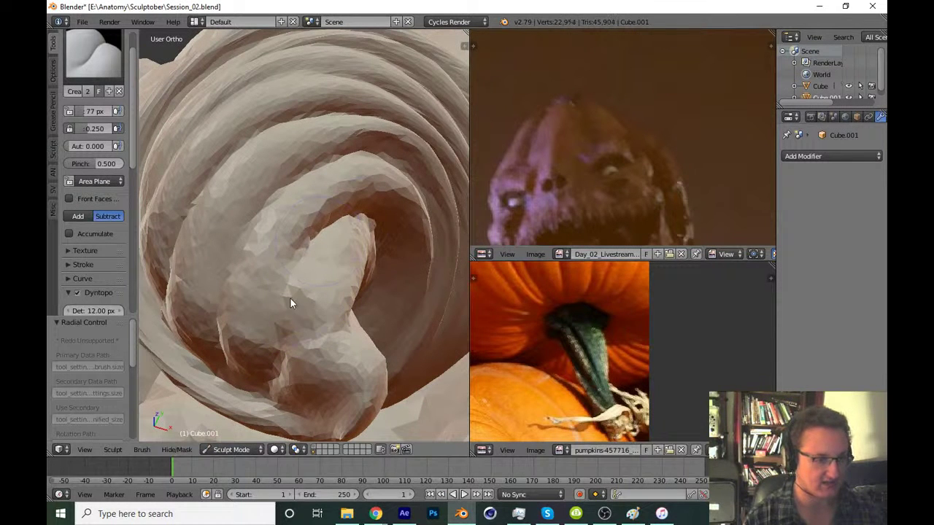
{"action": "middle_click_drag", "start_coordinate": [267, 278], "coordinate": [286, 304]}
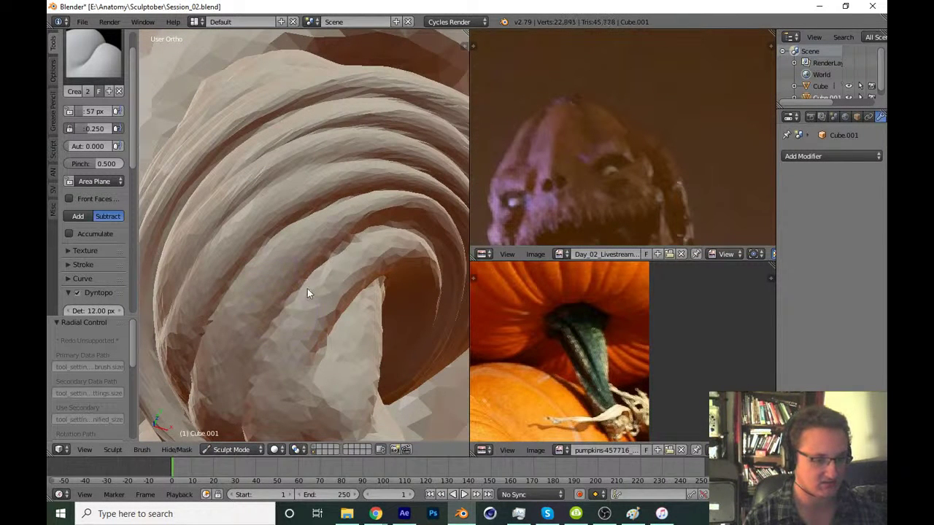
{"action": "scroll", "coordinate": [387, 245], "scroll_direction": "down", "scroll_amount": 2}
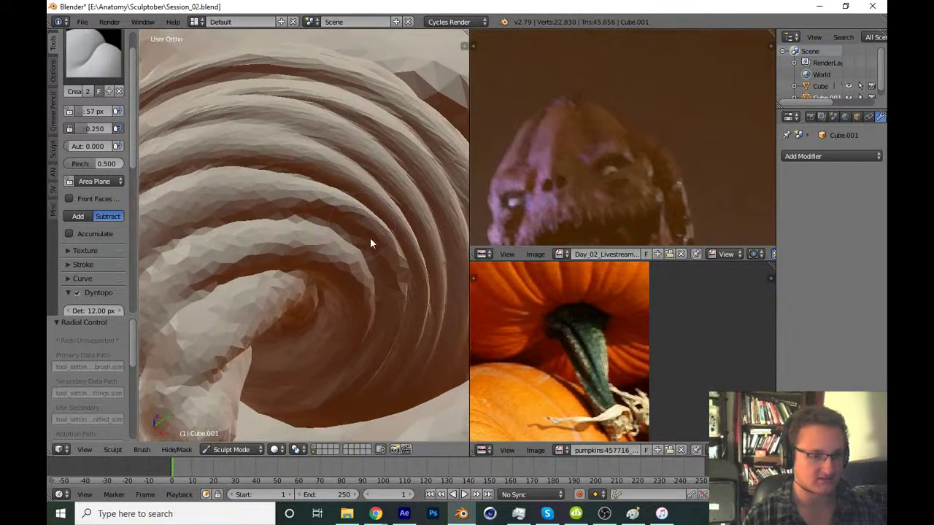
Zoom back out and save Session_02.blend again
{"action": "left_click", "coordinate": [369, 237]}
{"action": "scroll", "coordinate": [382, 238], "scroll_direction": "down", "scroll_amount": 2}
{"action": "scroll", "coordinate": [377, 234], "scroll_direction": "down", "scroll_amount": 2}
{"action": "scroll", "coordinate": [377, 233], "scroll_direction": "down", "scroll_amount": 5}
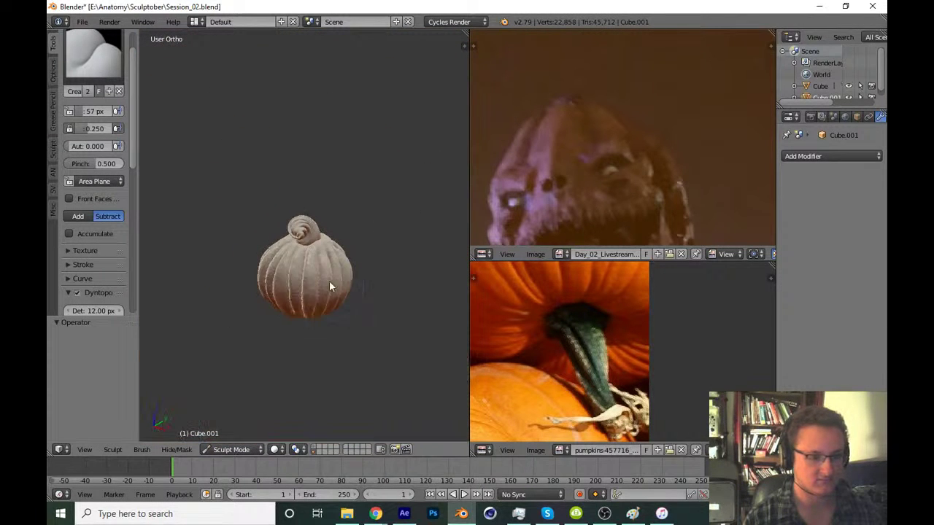
{"action": "key", "text": "ctrl+s"}
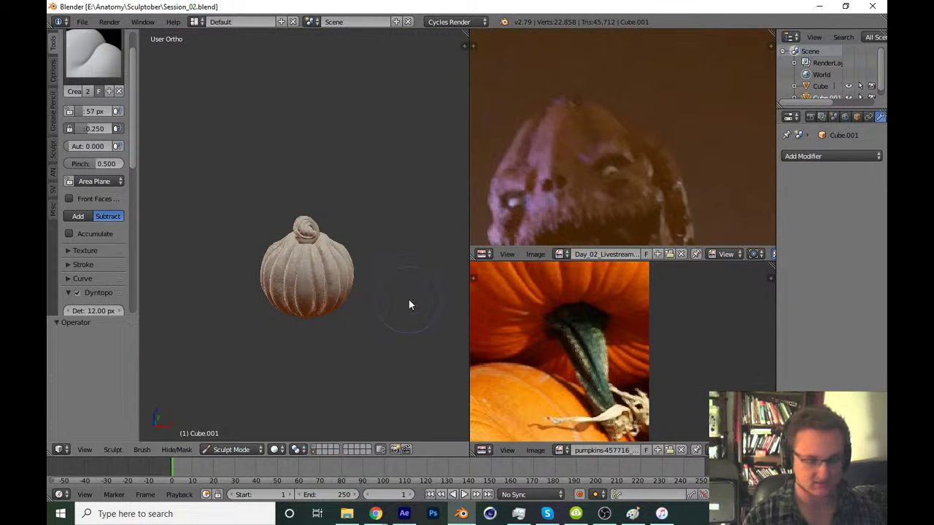
{"action": "key", "text": "KP_1"}
Switch to the Grab brush, view from the back, and enlarge the radius to 187 px
{"action": "scroll", "coordinate": [317, 287], "scroll_direction": "up", "scroll_amount": 3}
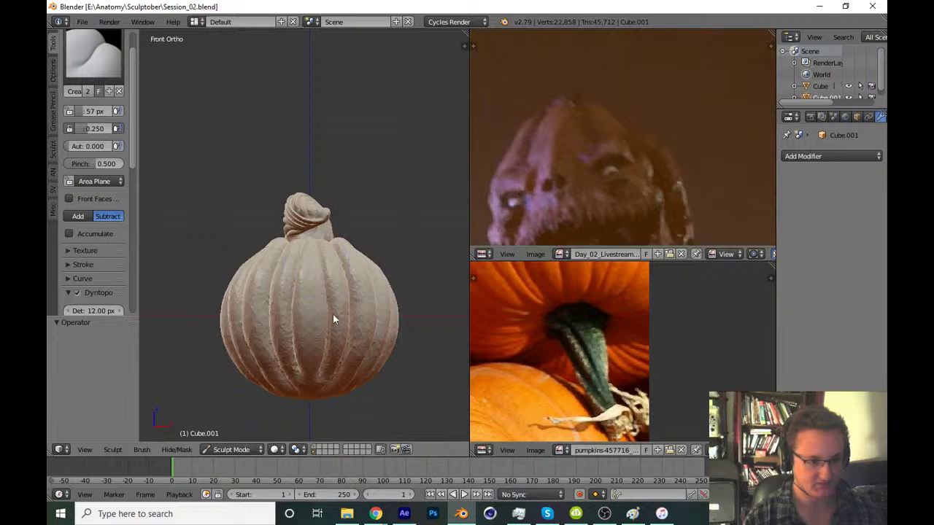
{"action": "mouse_move", "coordinate": [332, 313]}
{"action": "middle_mouse_down"}
{"action": "mouse_move", "coordinate": [356, 313]}
{"action": "mouse_move", "coordinate": [239, 332]}
{"action": "mouse_move", "coordinate": [298, 331]}
{"action": "middle_mouse_up"}
{"action": "key", "text": "g"}
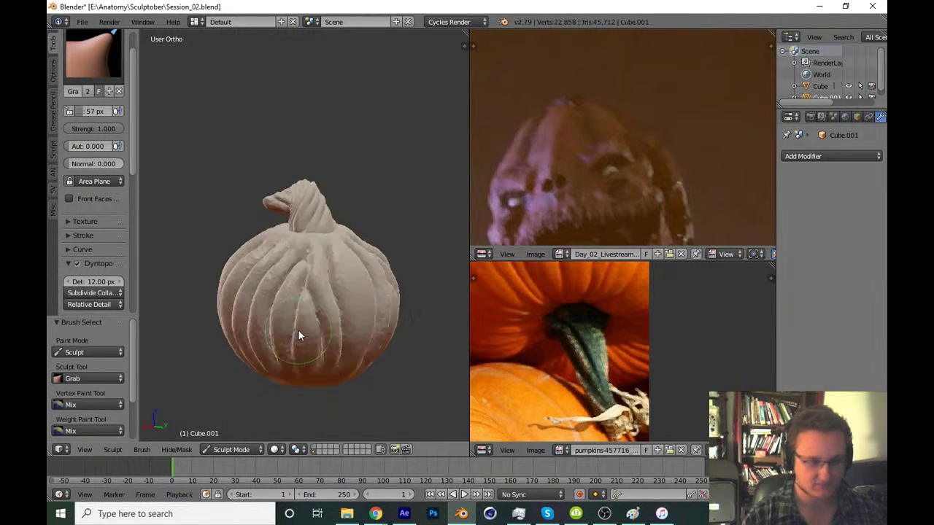
{"action": "key", "text": "ctrl+KP_1"}
{"action": "scroll", "coordinate": [365, 326], "scroll_direction": "up", "scroll_amount": 3}
{"action": "key", "text": "f"}
{"action": "left_click", "coordinate": [338, 215]}
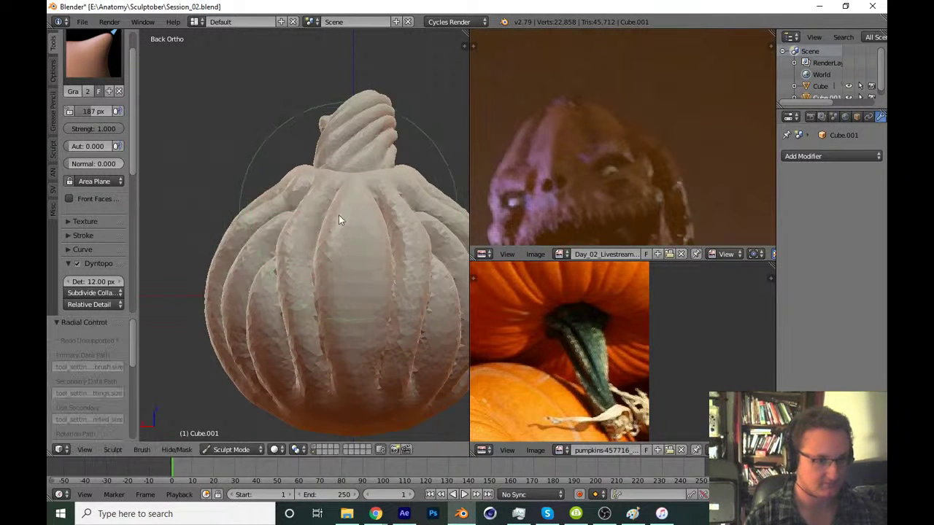
{"action": "key", "text": "f"}
{"action": "left_click", "coordinate": [309, 218]}
Pull the pumpkin's upper-left shoulder outward, shrink the brush, and save from the front view
{"action": "left_click_drag", "start_coordinate": [276, 206], "coordinate": [279, 241]}
{"action": "scroll", "coordinate": [135, 165], "scroll_direction": "down", "scroll_amount": 2}
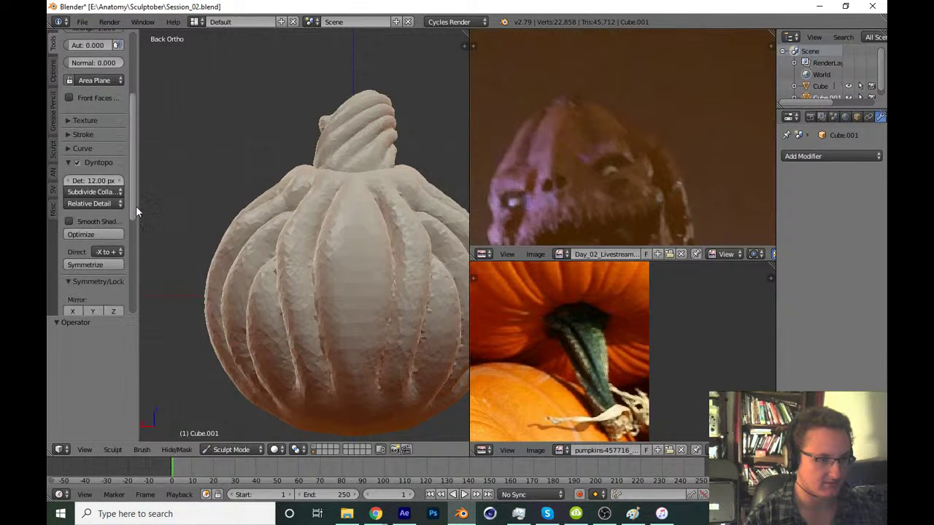
{"action": "scroll", "coordinate": [136, 206], "scroll_direction": "down", "scroll_amount": 3}
{"action": "key", "text": "f"}
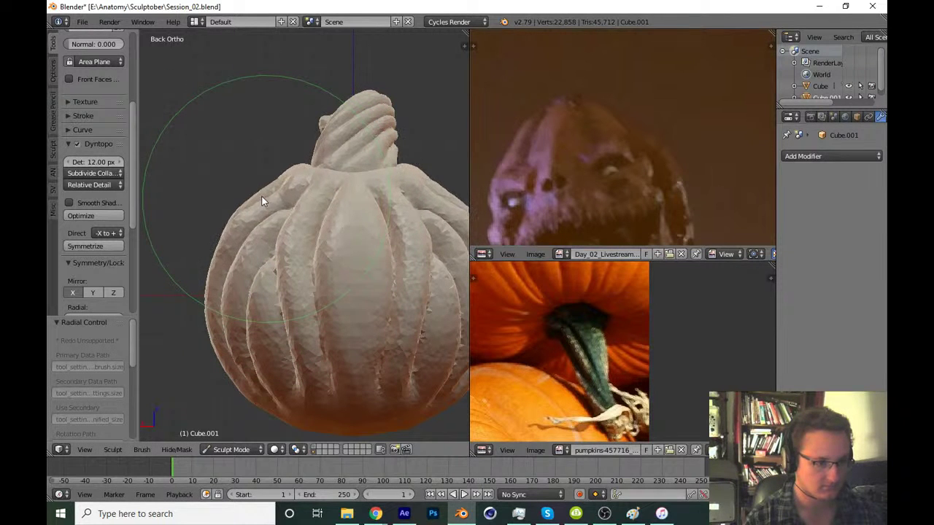
{"action": "left_click", "coordinate": [261, 195]}
{"action": "scroll", "coordinate": [279, 265], "scroll_direction": "down", "scroll_amount": 3}
{"action": "scroll", "coordinate": [285, 257], "scroll_direction": "down", "scroll_amount": 2}
{"action": "key", "text": "KP_1"}
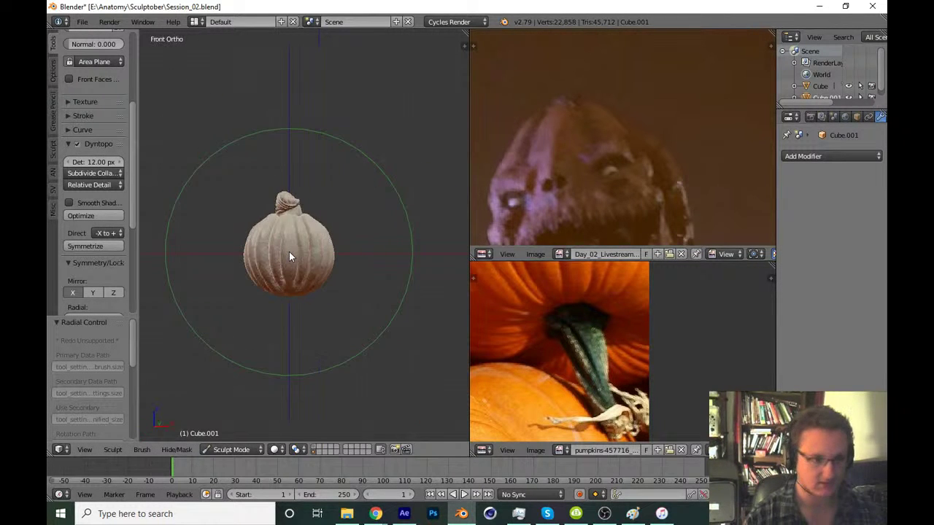
{"action": "key", "text": "ctrl+s"}
{"action": "left_click", "coordinate": [361, 300]}
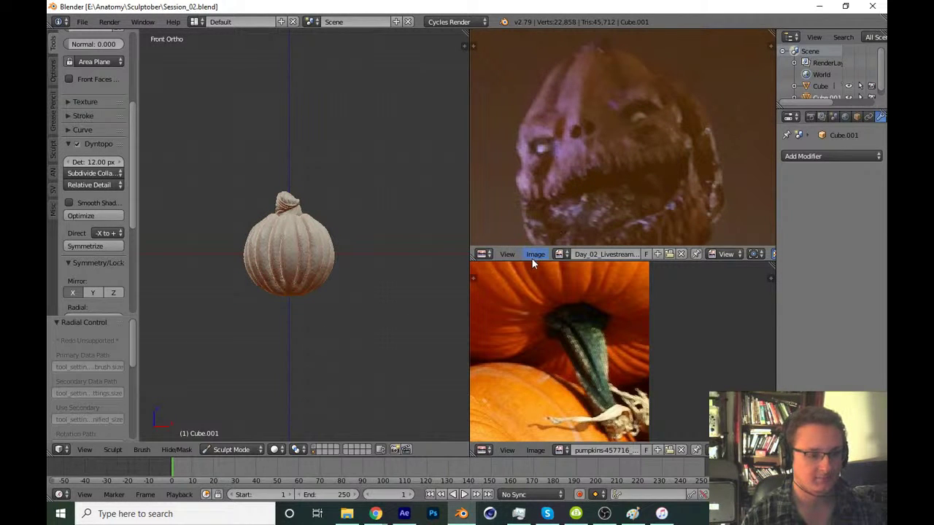
With the Crease brush, reshape the ridge surface near the stem base
{"action": "mouse_move", "coordinate": [361, 394]}
{"action": "middle_mouse_down"}
{"action": "mouse_move", "coordinate": [298, 396]}
{"action": "mouse_move", "coordinate": [360, 344]}
{"action": "mouse_move", "coordinate": [300, 399]}
{"action": "middle_mouse_up"}
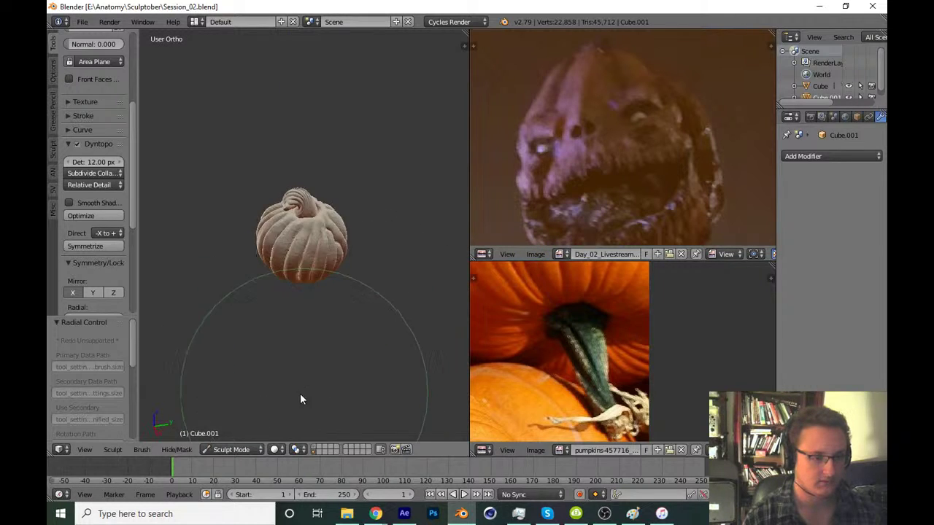
{"action": "scroll", "coordinate": [300, 399], "scroll_direction": "up", "scroll_amount": 8}
{"action": "key", "text": "shift+c"}
{"action": "scroll", "coordinate": [264, 207], "scroll_direction": "up", "scroll_amount": 3}
{"action": "scroll", "coordinate": [270, 252], "scroll_direction": "up", "scroll_amount": 3}
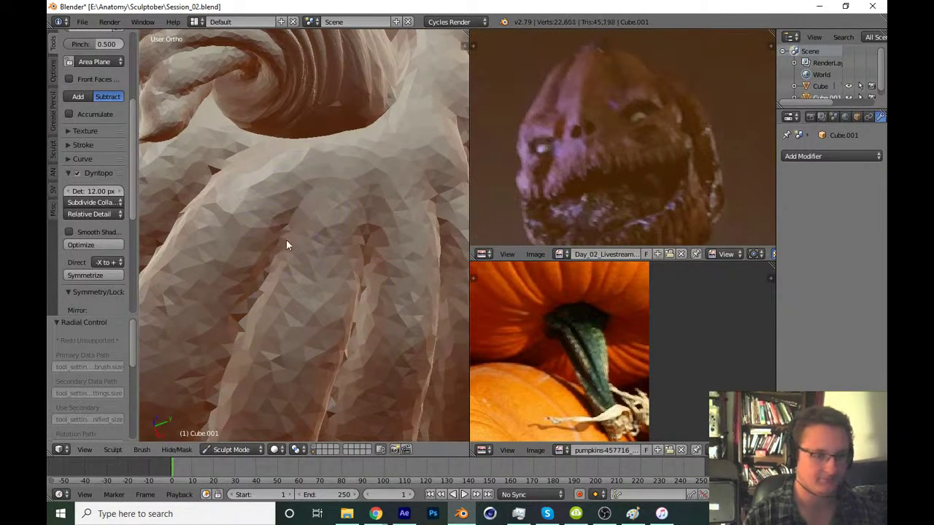
{"action": "left_click_drag", "start_coordinate": [286, 245], "coordinate": [340, 194]}
Orbit out to see the whole pumpkin and save Session_02.blend
{"action": "mouse_move", "coordinate": [396, 211]}
{"action": "middle_mouse_down"}
{"action": "mouse_move", "coordinate": [351, 232]}
{"action": "mouse_move", "coordinate": [395, 286]}
{"action": "mouse_move", "coordinate": [352, 273]}
{"action": "middle_mouse_up"}
{"action": "scroll", "coordinate": [410, 232], "scroll_direction": "down", "scroll_amount": 5}
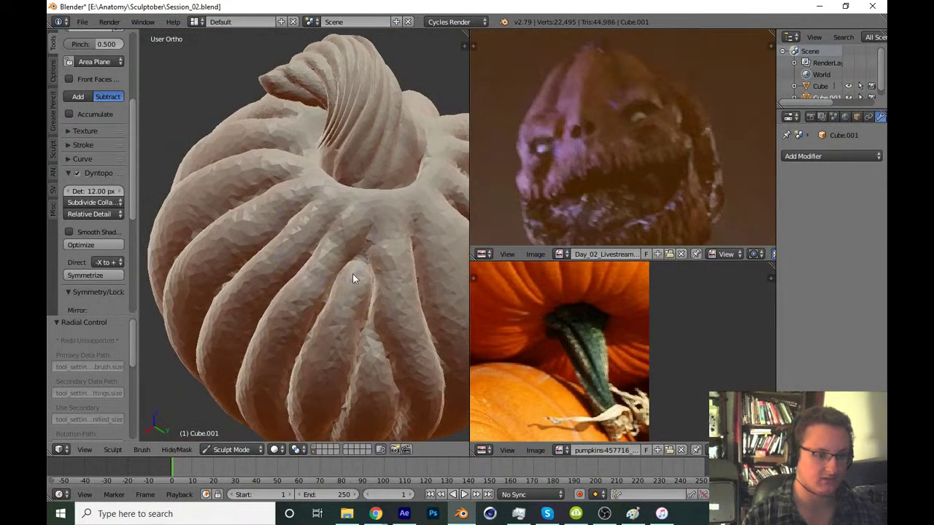
{"action": "left_click_drag", "start_coordinate": [352, 274], "coordinate": [370, 240]}
{"action": "scroll", "coordinate": [359, 256], "scroll_direction": "down", "scroll_amount": 6}
{"action": "scroll", "coordinate": [270, 322], "scroll_direction": "down", "scroll_amount": 2}
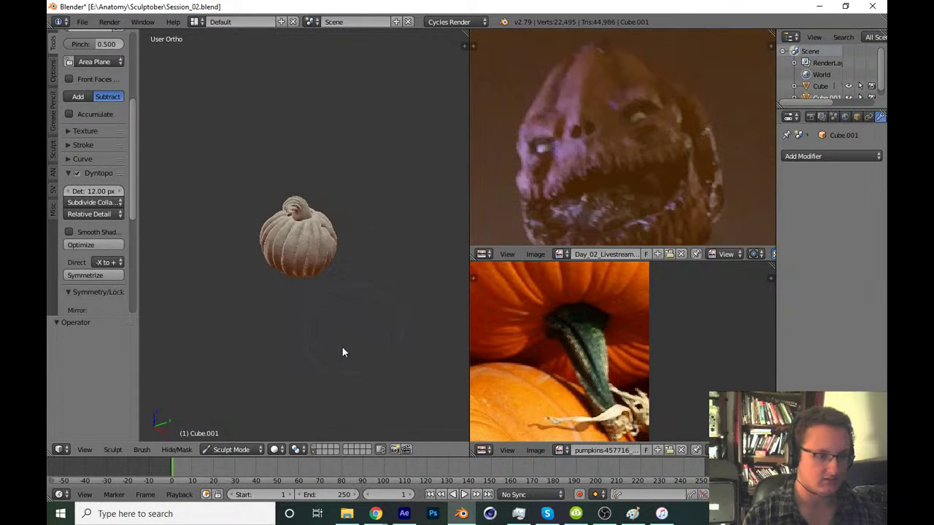
{"action": "scroll", "coordinate": [342, 346], "scroll_direction": "down", "scroll_amount": 2}
{"action": "key", "text": "ctrl+s"}
{"action": "left_click", "coordinate": [379, 334]}
Check the pumpkin from a higher angle, then return to the front view
{"action": "key", "text": "KP_1"}
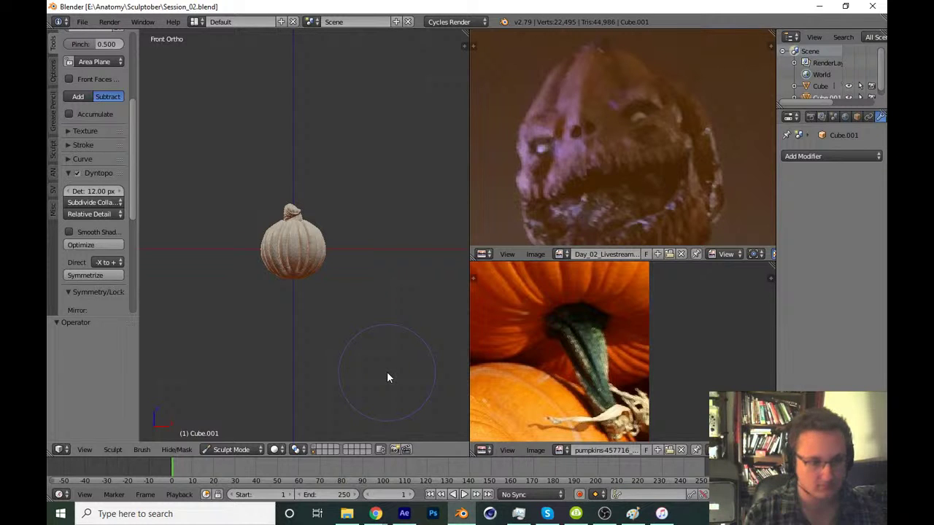
{"action": "mouse_move", "coordinate": [363, 350]}
{"action": "middle_mouse_down"}
{"action": "mouse_move", "coordinate": [418, 333]}
{"action": "mouse_move", "coordinate": [402, 344]}
{"action": "mouse_move", "coordinate": [448, 347]}
{"action": "mouse_move", "coordinate": [420, 362]}
{"action": "mouse_move", "coordinate": [346, 324]}
{"action": "middle_mouse_up"}
{"action": "key", "text": "KP_1"}
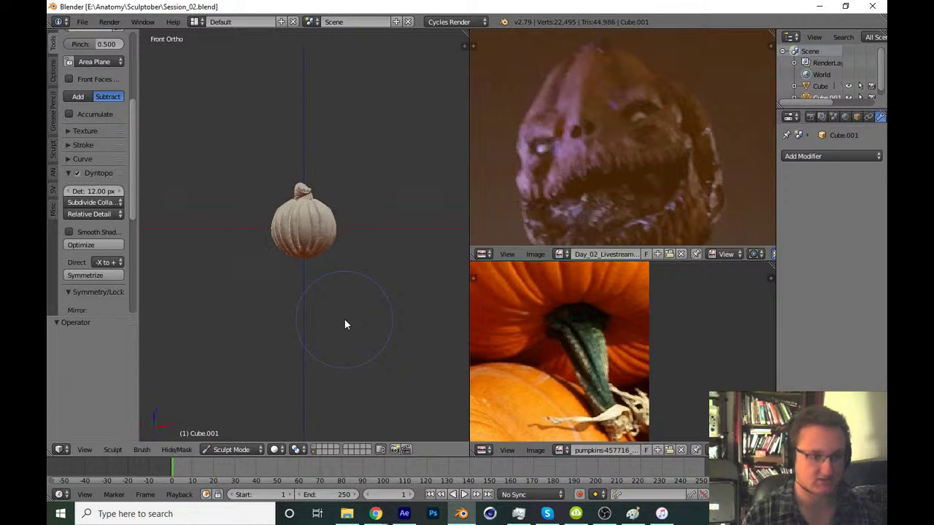
Switch to Object Mode and duplicate the pumpkin as Cube.002
{"action": "left_click", "coordinate": [248, 449]}
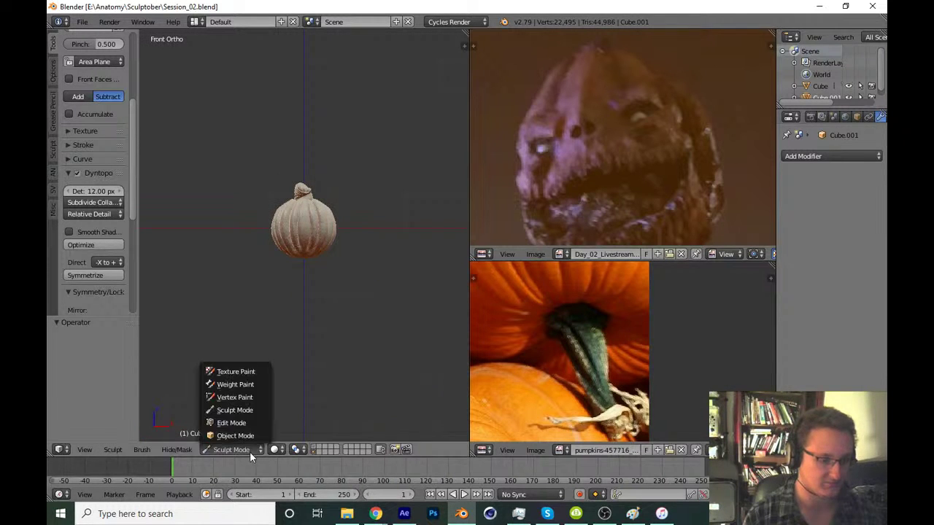
{"action": "left_click", "coordinate": [259, 437]}
{"action": "scroll", "coordinate": [336, 330], "scroll_direction": "up", "scroll_amount": 5}
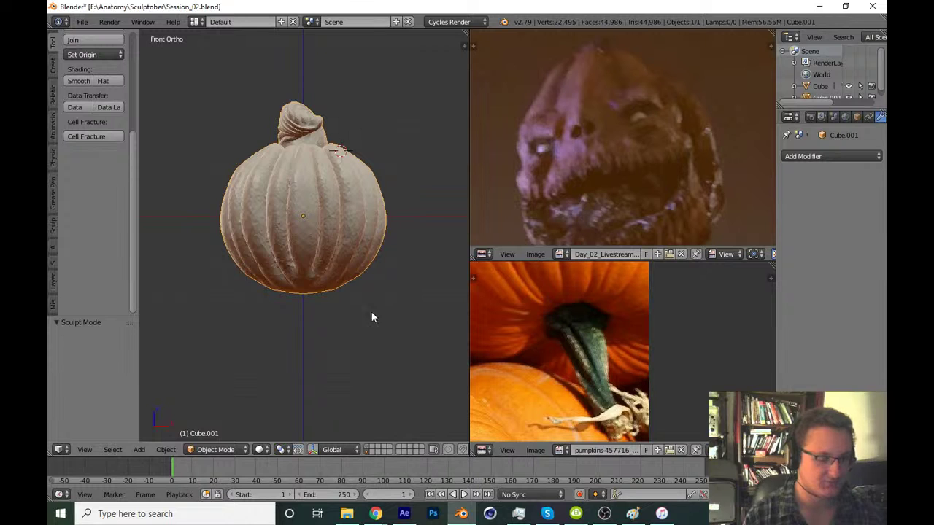
{"action": "key", "text": "shift+d"}
{"action": "left_click", "coordinate": [360, 364]}
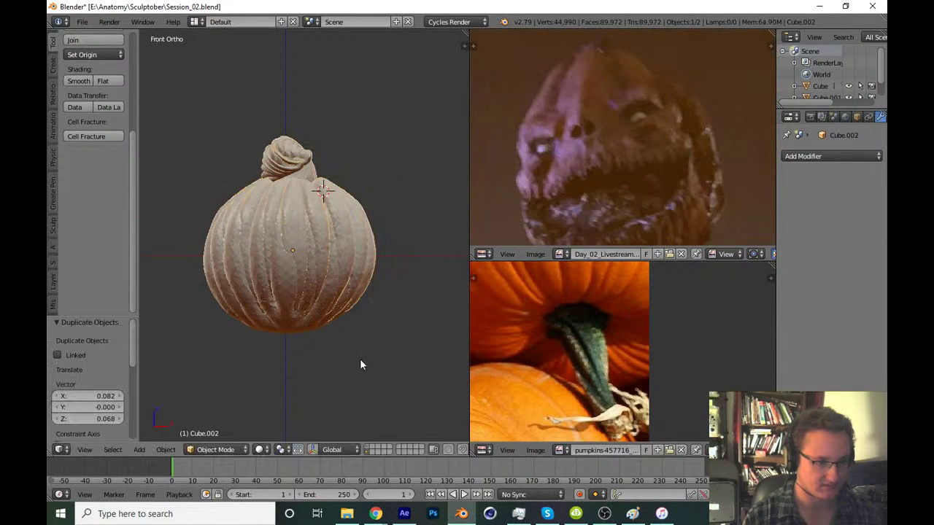
Move Cube.002 to another layer and make that layer visible
{"action": "key", "text": "m"}
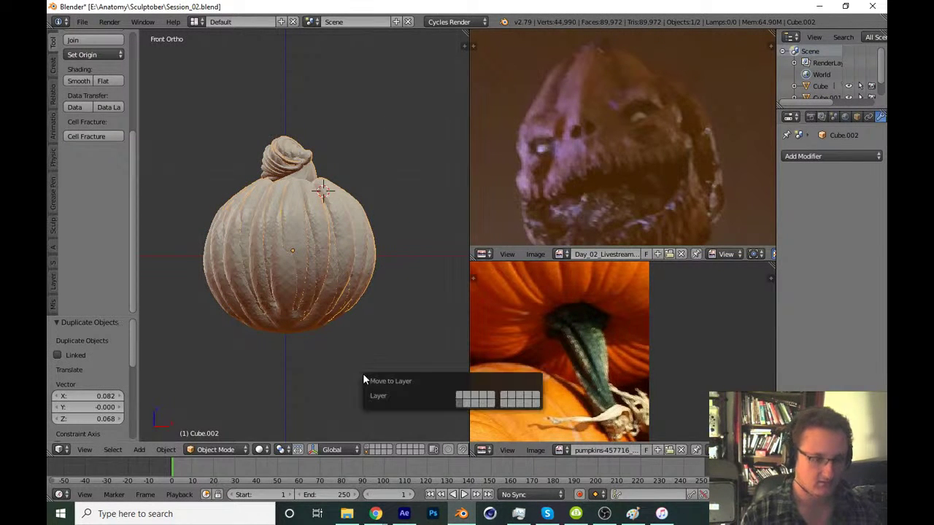
{"action": "left_click", "coordinate": [460, 402]}
{"action": "left_click", "coordinate": [373, 448]}
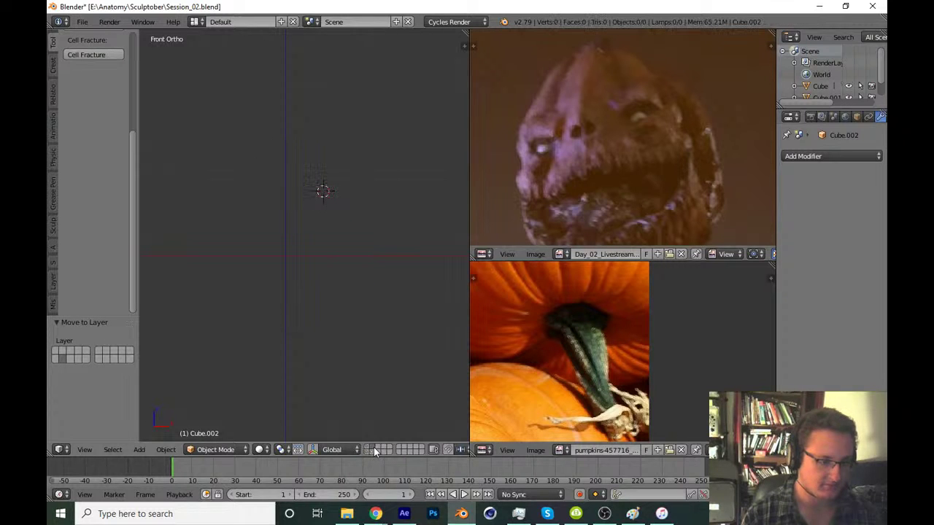
{"action": "left_click", "coordinate": [373, 446]}
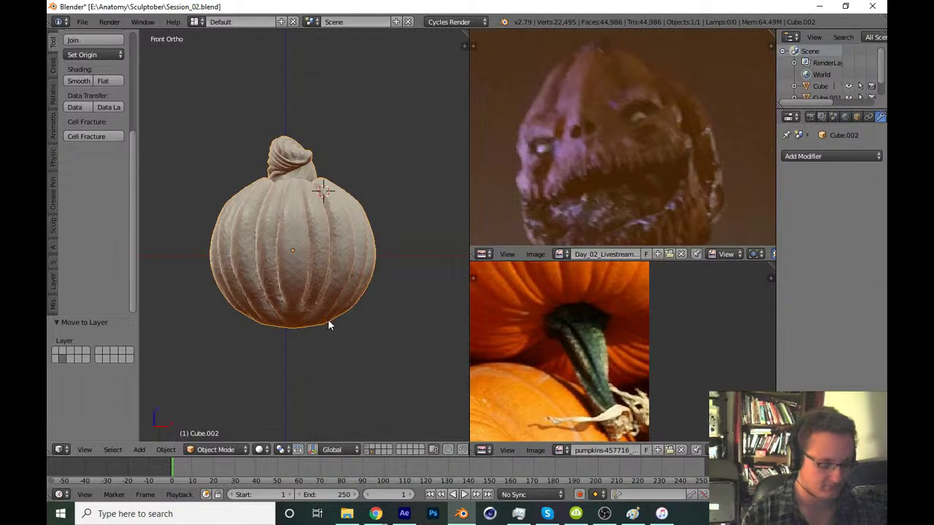
Centre Cube.002 at the world origin, save, and show the properties sidebar
{"action": "key", "text": "alt+g"}
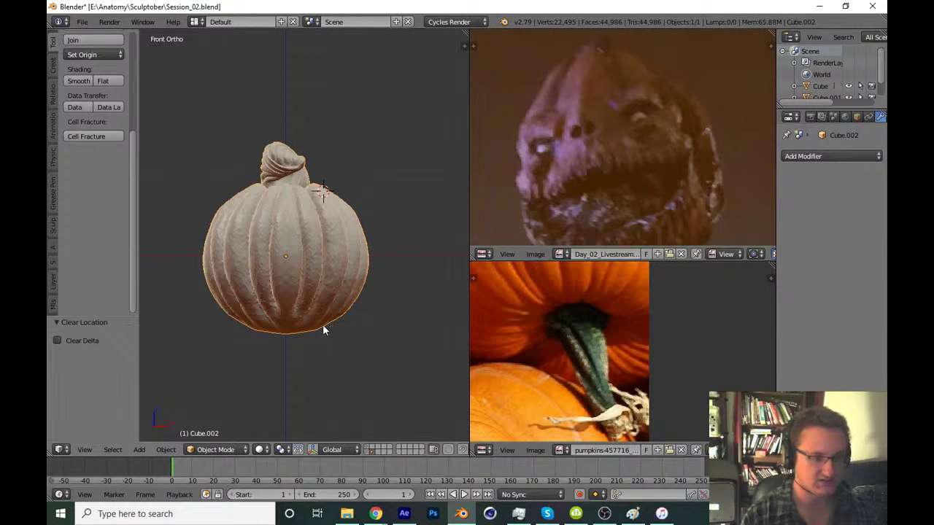
{"action": "key", "text": "ctrl+s"}
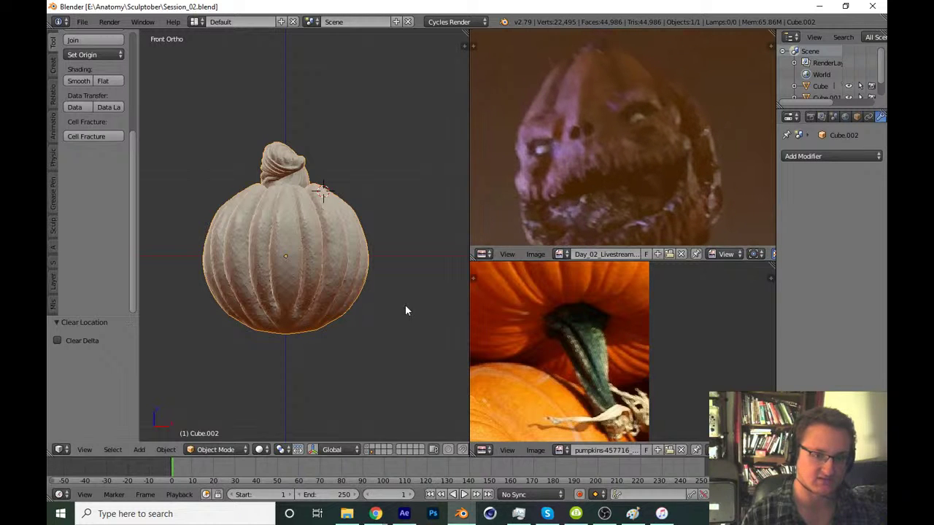
{"action": "key", "text": "n"}
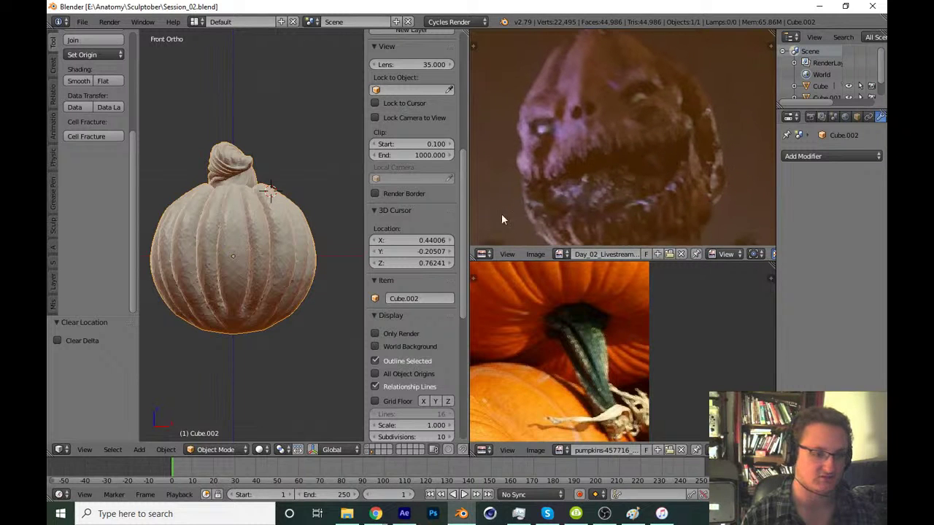
Try the pink, bluish-grey, red and darker red matcaps on the pumpkin
{"action": "scroll", "coordinate": [462, 277], "scroll_direction": "down", "scroll_amount": 2}
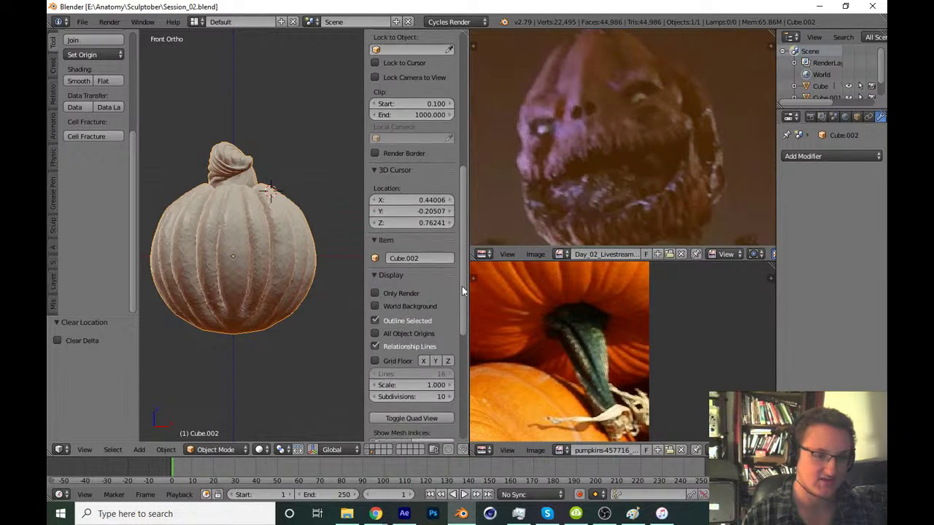
{"action": "scroll", "coordinate": [452, 321], "scroll_direction": "down", "scroll_amount": 4}
{"action": "scroll", "coordinate": [408, 332], "scroll_direction": "down", "scroll_amount": 3}
{"action": "left_click", "coordinate": [421, 330]}
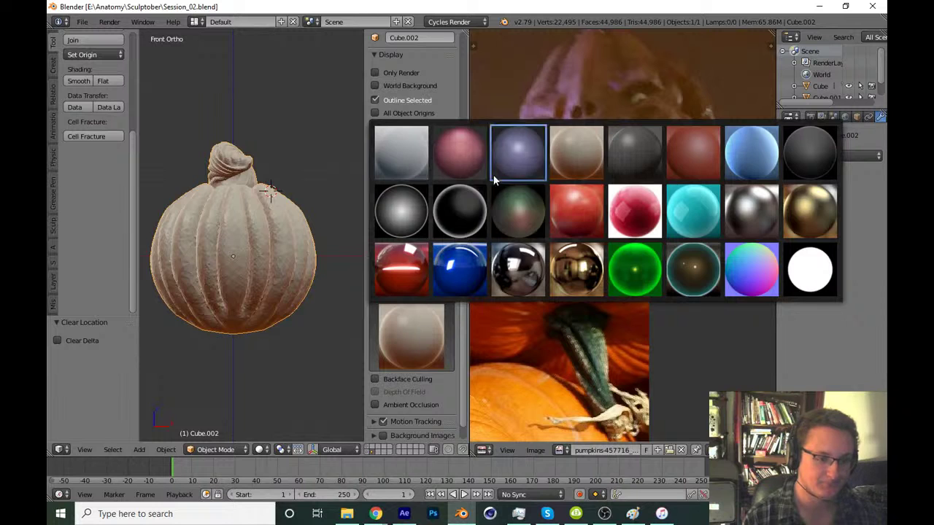
{"action": "left_click", "coordinate": [460, 154]}
{"action": "left_click", "coordinate": [421, 336]}
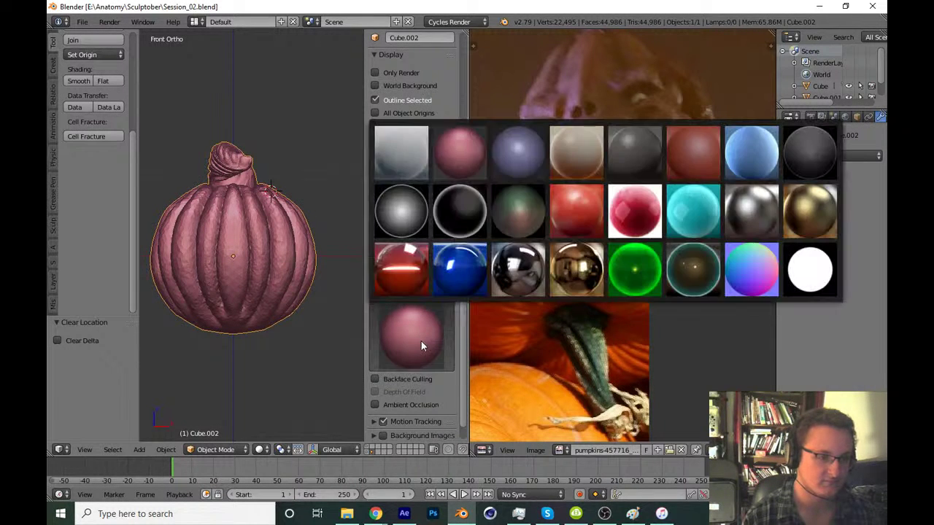
{"action": "left_click", "coordinate": [495, 174]}
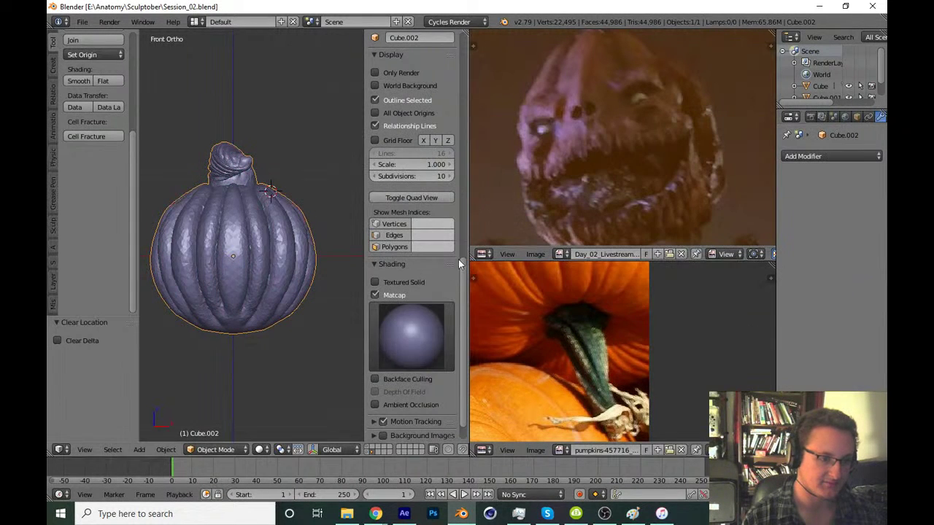
{"action": "left_click", "coordinate": [422, 323]}
{"action": "left_click", "coordinate": [586, 225]}
{"action": "left_click", "coordinate": [427, 328]}
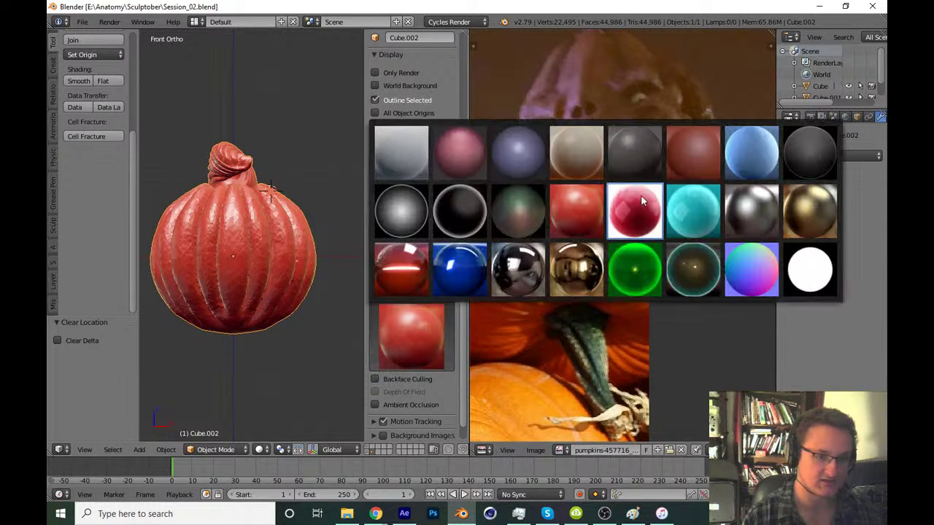
{"action": "left_click", "coordinate": [674, 160]}
Settle on the beige matcap and hide the tool shelf and properties sidebar
{"action": "left_click", "coordinate": [435, 311]}
{"action": "left_click", "coordinate": [577, 154]}
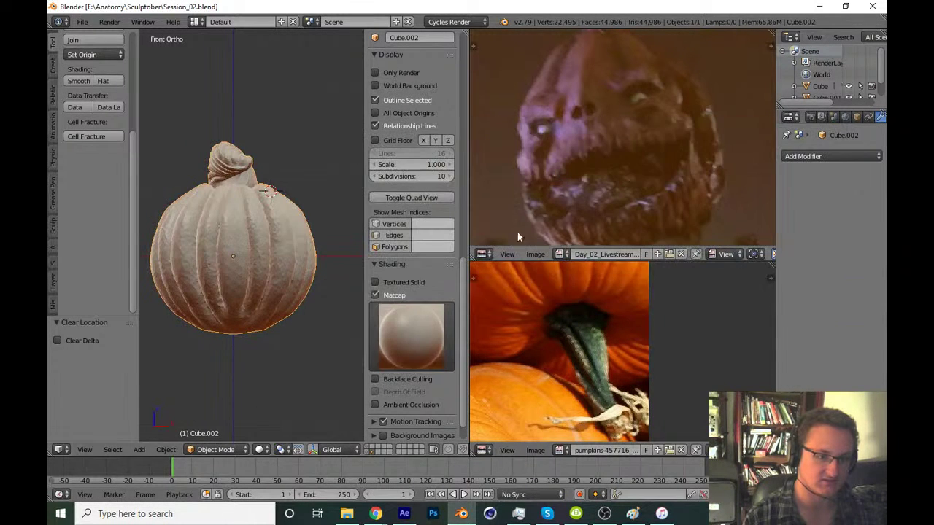
{"action": "left_click", "coordinate": [416, 330]}
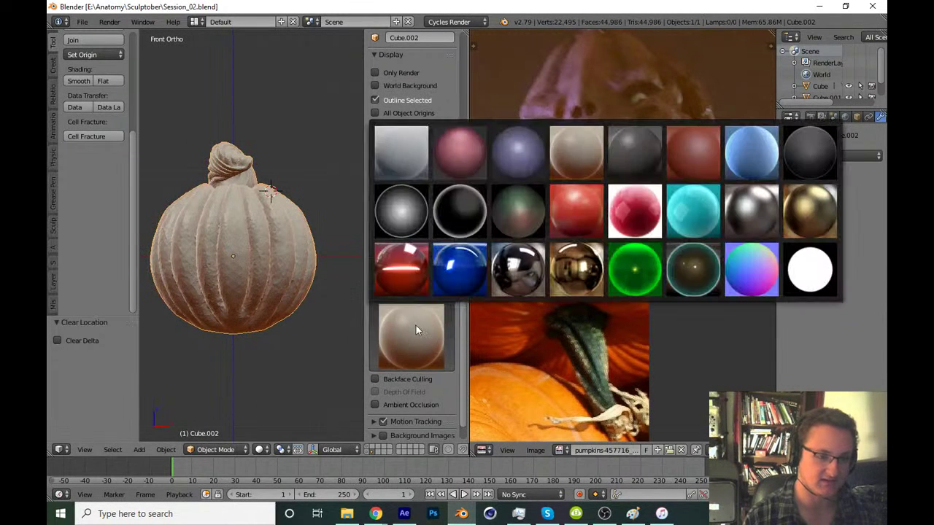
{"action": "left_click", "coordinate": [555, 162]}
{"action": "key", "text": "t"}
{"action": "key", "text": "n"}
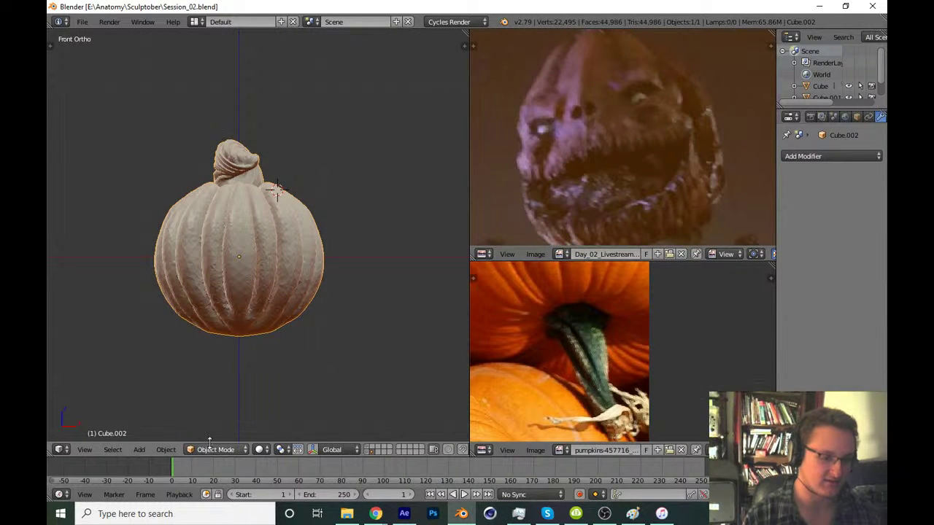
{"action": "left_click", "coordinate": [235, 451]}
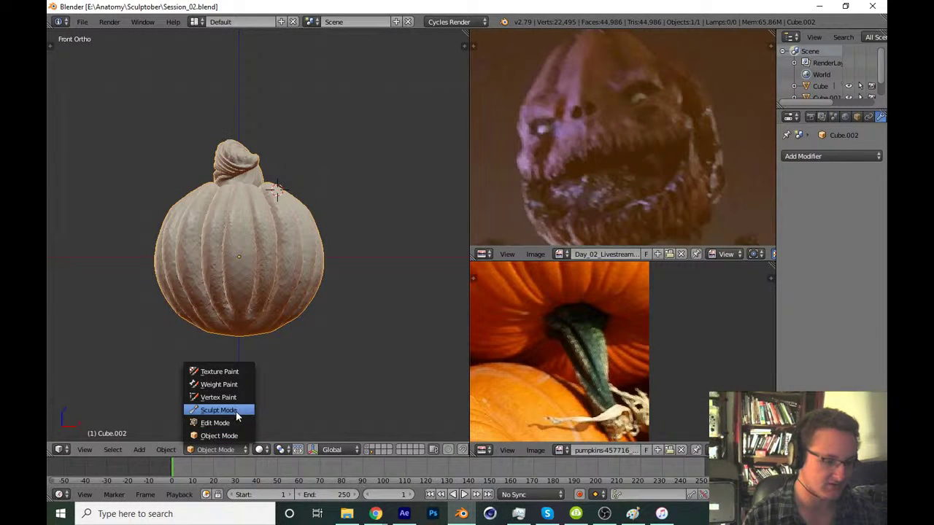
Put Cube.002 into Sculpt Mode, show the tool shelf, and save the file twice
{"action": "left_click", "coordinate": [228, 410]}
{"action": "key", "text": "t"}
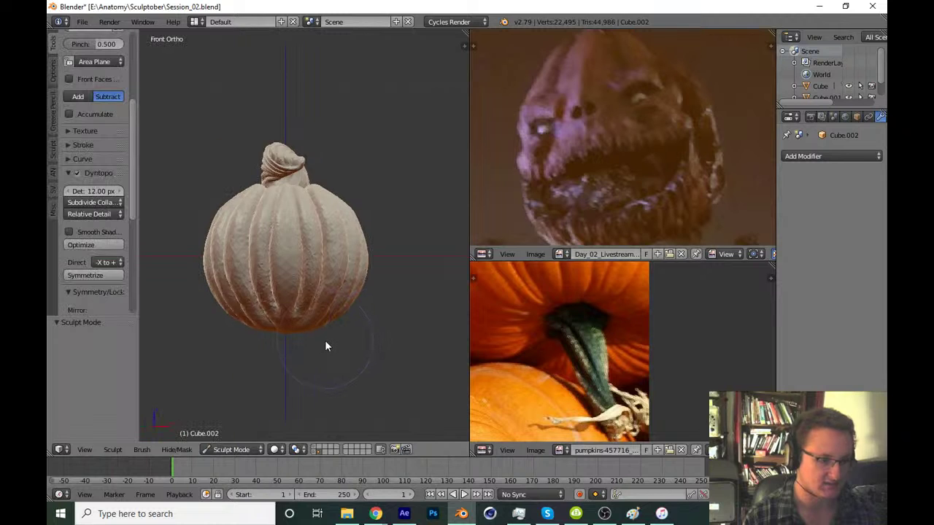
{"action": "key", "text": "ctrl+s"}
{"action": "left_click", "coordinate": [293, 385]}
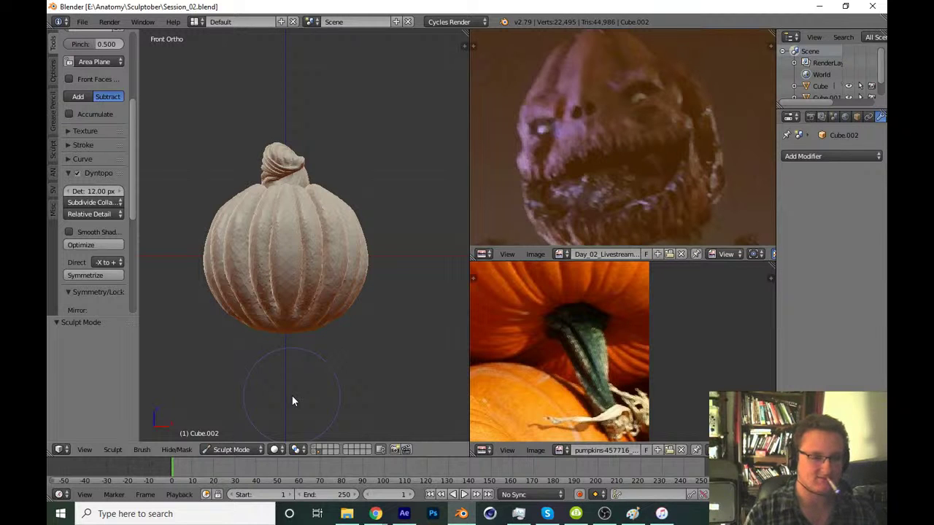
{"action": "key", "text": "ctrl+s"}
{"action": "left_click", "coordinate": [398, 364]}
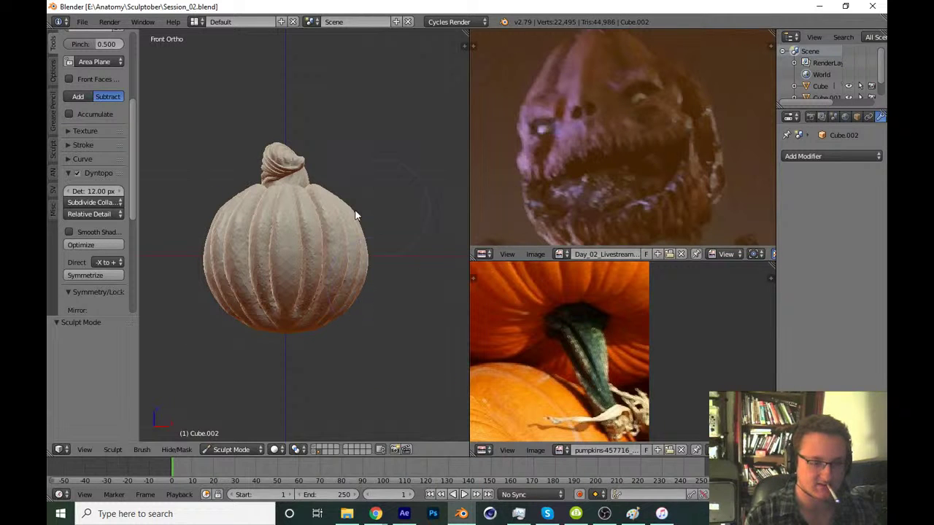
Pick the Clay Strips brush, then switch to the Draw brush at 83 px
{"action": "left_click_drag", "start_coordinate": [133, 212], "coordinate": [129, 162]}
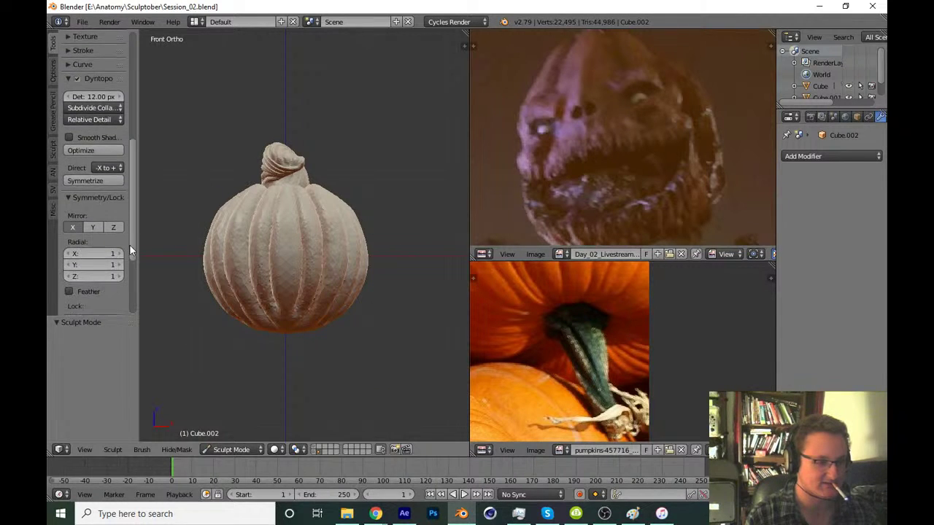
{"action": "scroll", "coordinate": [124, 182], "scroll_direction": "up", "scroll_amount": 2}
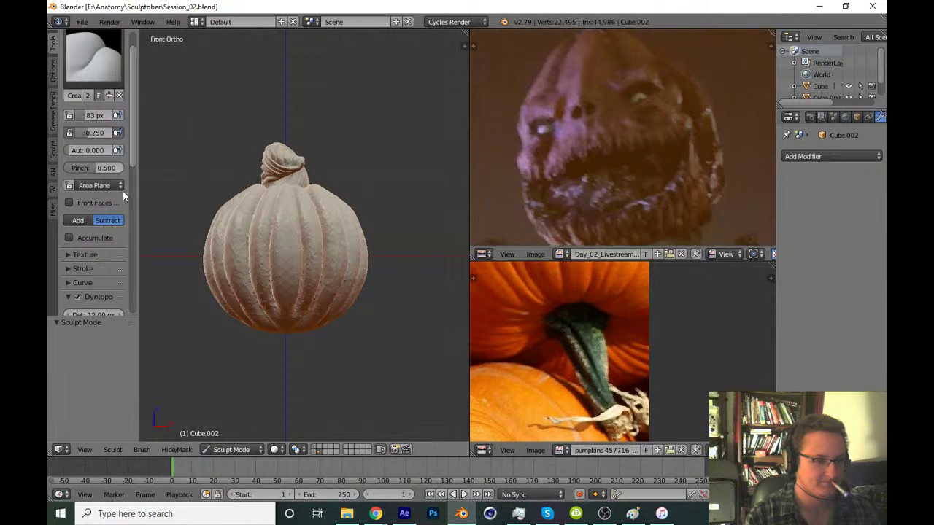
{"action": "left_click", "coordinate": [92, 73]}
{"action": "left_click", "coordinate": [197, 133]}
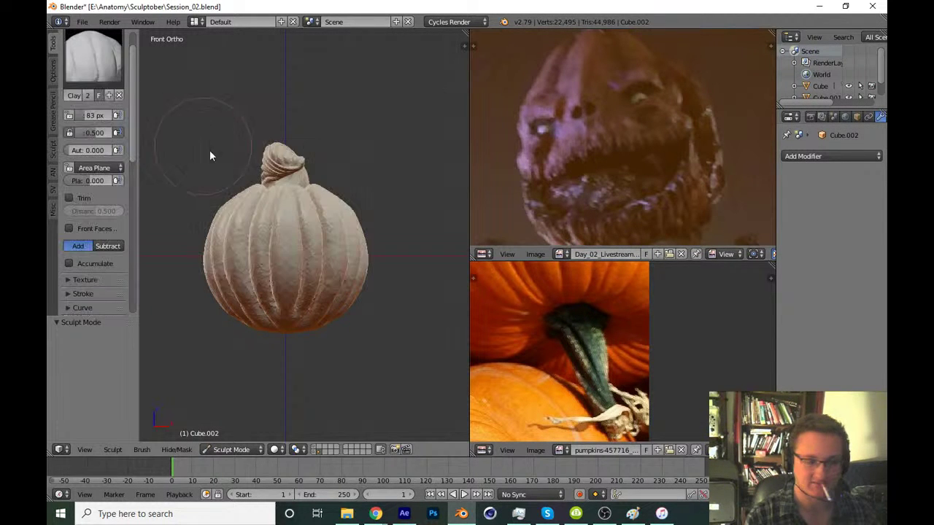
{"action": "scroll", "coordinate": [327, 293], "scroll_direction": "up", "scroll_amount": 6}
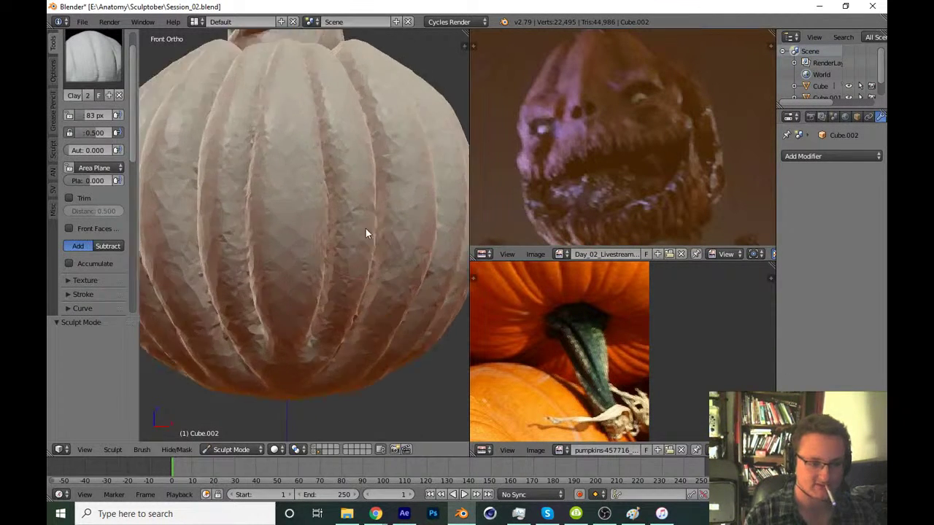
{"action": "key", "text": "x"}
{"action": "scroll", "coordinate": [306, 270], "scroll_direction": "down", "scroll_amount": 2}
{"action": "scroll", "coordinate": [319, 281], "scroll_direction": "down", "scroll_amount": 2}
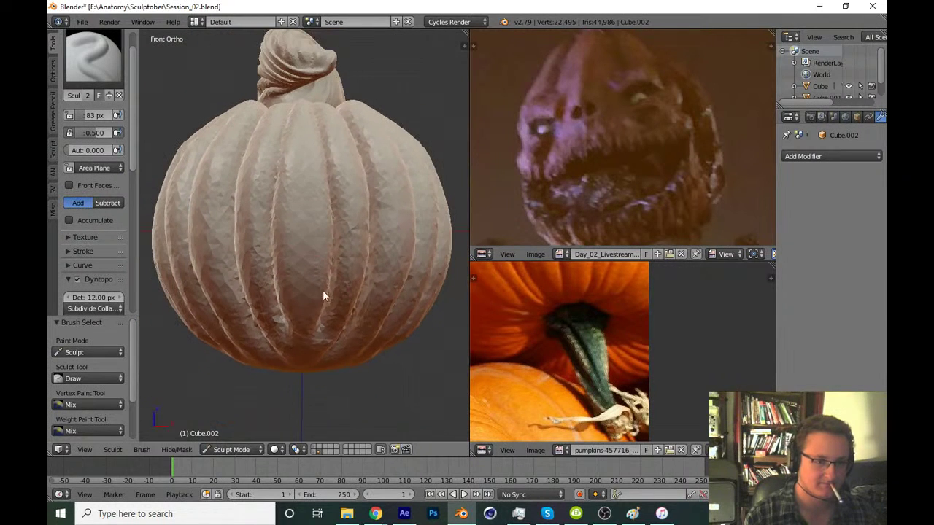
Paint a trial band with the Mask brush, then clear the mask
{"action": "key", "text": "m"}
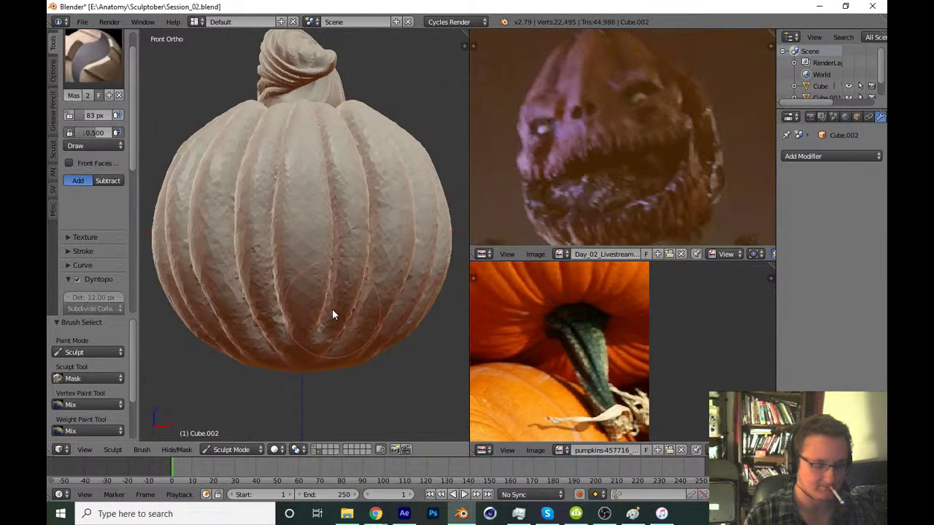
{"action": "key", "text": "z"}
{"action": "key", "text": "z"}
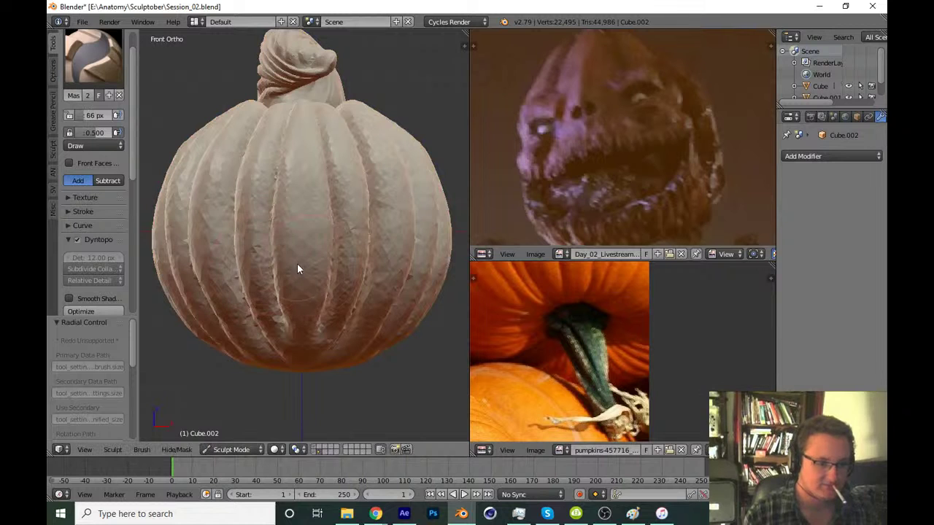
{"action": "mouse_move", "coordinate": [310, 253]}
{"action": "left_mouse_down"}
{"action": "mouse_move", "coordinate": [316, 245]}
{"action": "mouse_move", "coordinate": [338, 256]}
{"action": "mouse_move", "coordinate": [408, 249]}
{"action": "left_mouse_up"}
{"action": "key", "text": "alt+m"}
Mask a wide band across the pumpkin's lower front for the mouth
{"action": "scroll", "coordinate": [376, 257], "scroll_direction": "up", "scroll_amount": 2}
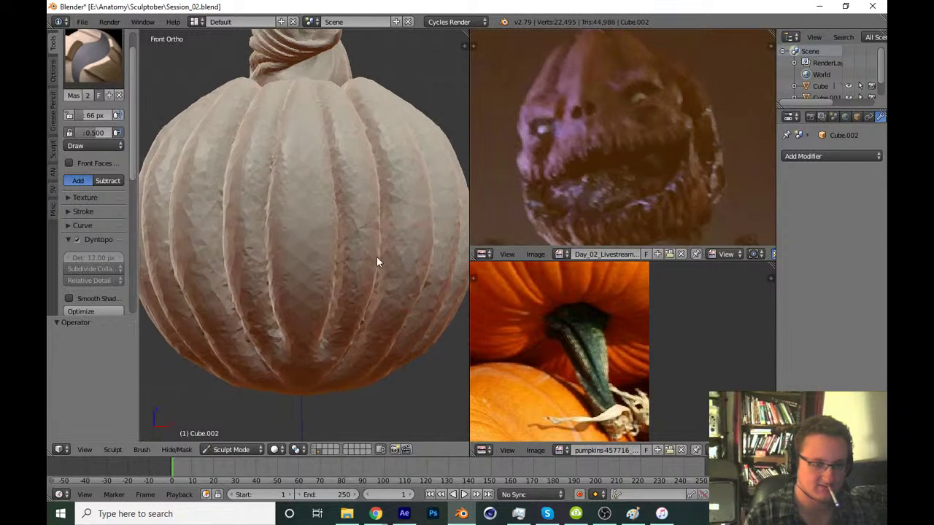
{"action": "left_click", "coordinate": [298, 253]}
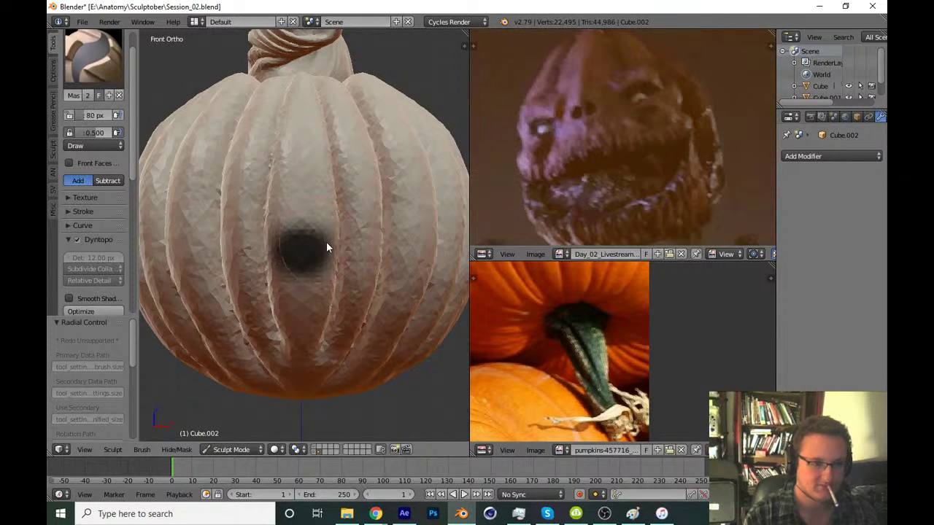
{"action": "mouse_move", "coordinate": [312, 254]}
{"action": "left_mouse_down"}
{"action": "mouse_move", "coordinate": [346, 265]}
{"action": "mouse_move", "coordinate": [308, 299]}
{"action": "mouse_move", "coordinate": [316, 314]}
{"action": "mouse_move", "coordinate": [338, 317]}
{"action": "mouse_move", "coordinate": [384, 251]}
{"action": "mouse_move", "coordinate": [375, 267]}
{"action": "mouse_move", "coordinate": [442, 236]}
{"action": "mouse_move", "coordinate": [369, 299]}
{"action": "mouse_move", "coordinate": [387, 290]}
{"action": "mouse_move", "coordinate": [344, 315]}
{"action": "mouse_move", "coordinate": [371, 290]}
{"action": "left_mouse_up"}
{"action": "mouse_move", "coordinate": [370, 290]}
{"action": "middle_mouse_down"}
{"action": "mouse_move", "coordinate": [360, 274]}
{"action": "mouse_move", "coordinate": [368, 255]}
{"action": "middle_mouse_up"}
{"action": "scroll", "coordinate": [370, 258], "scroll_direction": "up", "scroll_amount": 2}
{"action": "left_click_drag", "start_coordinate": [368, 255], "coordinate": [295, 333]}
{"action": "scroll", "coordinate": [354, 267], "scroll_direction": "down", "scroll_amount": 3}
{"action": "scroll", "coordinate": [322, 302], "scroll_direction": "down", "scroll_amount": 2}
{"action": "key", "text": "KP_1"}
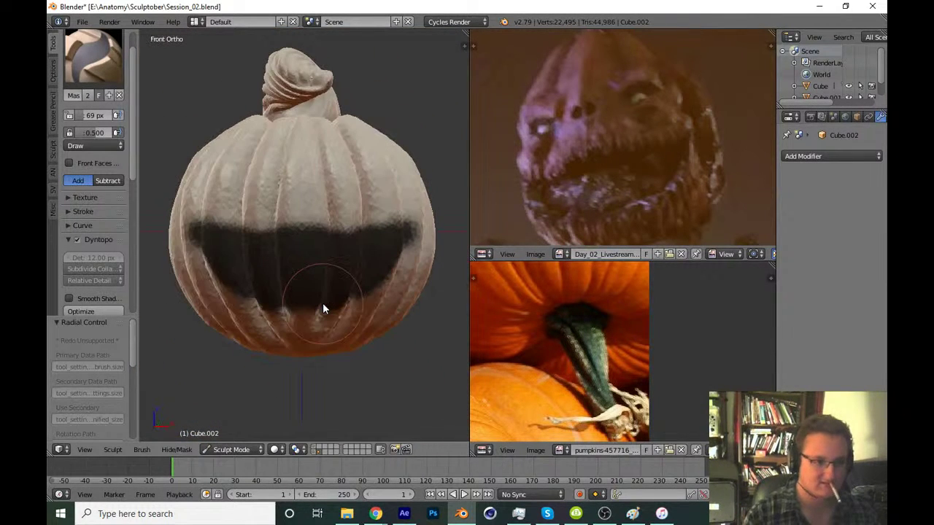
Invert the mask and sculpt the unmasked band with the Draw brush to form the mouth
{"action": "scroll", "coordinate": [332, 248], "scroll_direction": "up", "scroll_amount": 4}
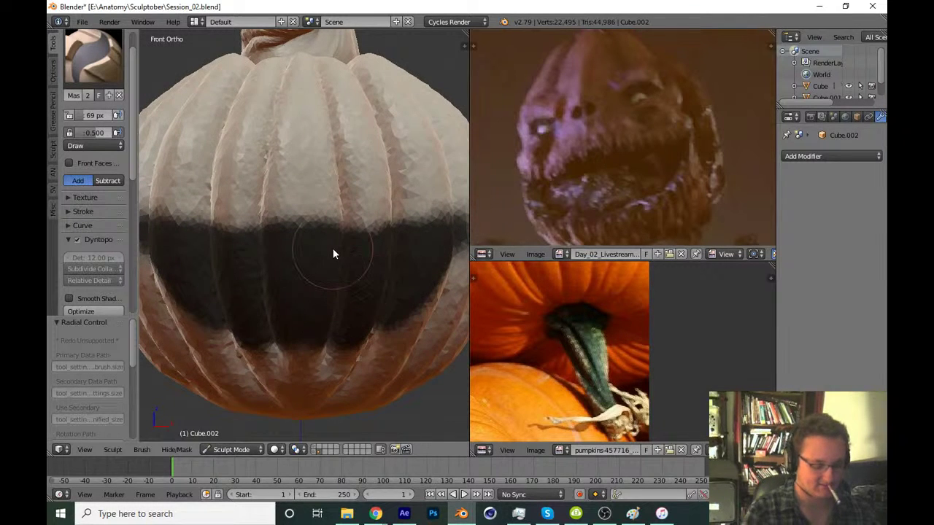
{"action": "key", "text": "ctrl+i"}
{"action": "scroll", "coordinate": [332, 253], "scroll_direction": "down", "scroll_amount": 3}
{"action": "scroll", "coordinate": [356, 407], "scroll_direction": "down", "scroll_amount": 1}
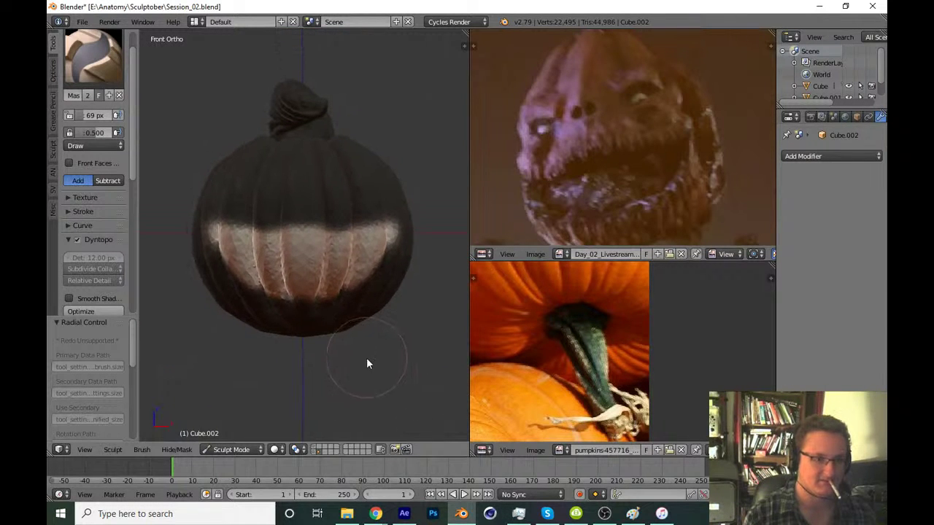
{"action": "scroll", "coordinate": [338, 348], "scroll_direction": "up", "scroll_amount": 3}
{"action": "key", "text": "x"}
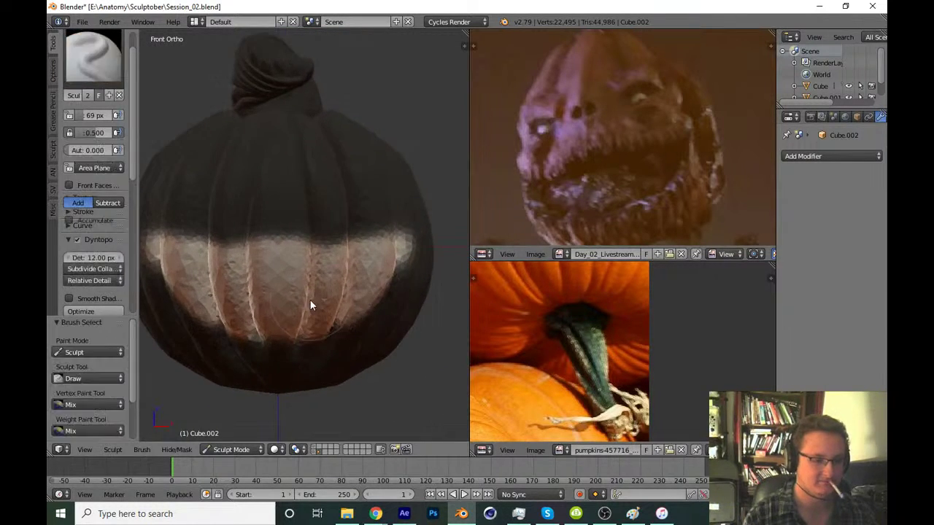
{"action": "mouse_move", "coordinate": [309, 288]}
{"action": "left_mouse_down"}
{"action": "mouse_move", "coordinate": [239, 271]}
{"action": "mouse_move", "coordinate": [375, 243]}
{"action": "mouse_move", "coordinate": [379, 257]}
{"action": "mouse_move", "coordinate": [331, 272]}
{"action": "left_mouse_up"}
With a slightly smaller brush, sculpt deeper along the mouth band and its top edge
{"action": "scroll", "coordinate": [322, 281], "scroll_direction": "down", "scroll_amount": 2}
{"action": "scroll", "coordinate": [307, 296], "scroll_direction": "up", "scroll_amount": 3}
{"action": "key", "text": "bracketleft"}
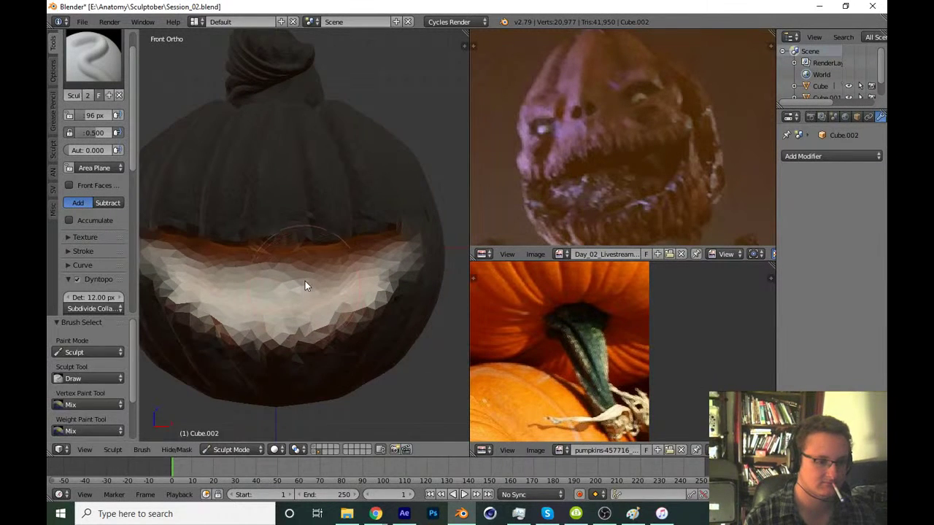
{"action": "mouse_move", "coordinate": [253, 320]}
{"action": "left_mouse_down"}
{"action": "mouse_move", "coordinate": [358, 292]}
{"action": "mouse_move", "coordinate": [246, 292]}
{"action": "mouse_move", "coordinate": [416, 244]}
{"action": "left_mouse_up"}
{"action": "scroll", "coordinate": [352, 316], "scroll_direction": "down", "scroll_amount": 2}
{"action": "scroll", "coordinate": [362, 262], "scroll_direction": "down", "scroll_amount": 3}
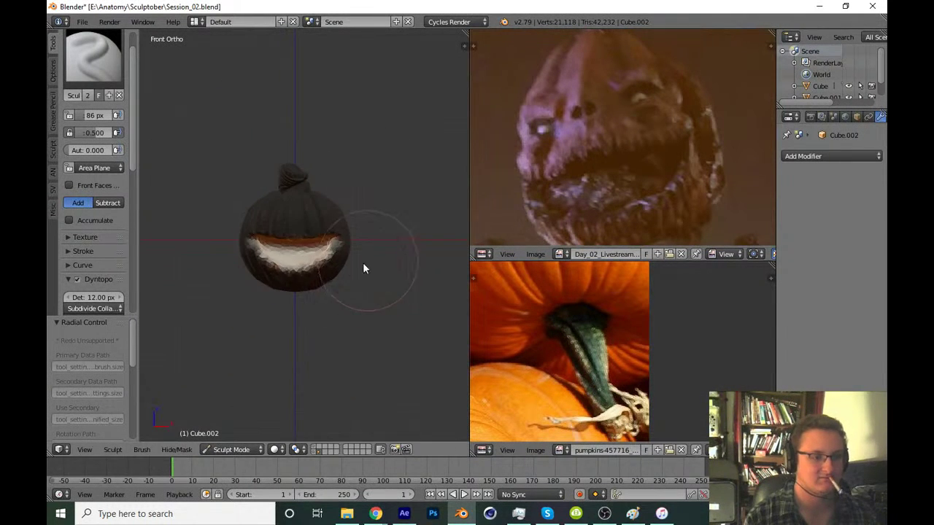
{"action": "scroll", "coordinate": [351, 233], "scroll_direction": "up", "scroll_amount": 5}
{"action": "mouse_move", "coordinate": [273, 292]}
{"action": "left_mouse_down"}
{"action": "mouse_move", "coordinate": [319, 288]}
{"action": "mouse_move", "coordinate": [370, 261]}
{"action": "left_mouse_up"}
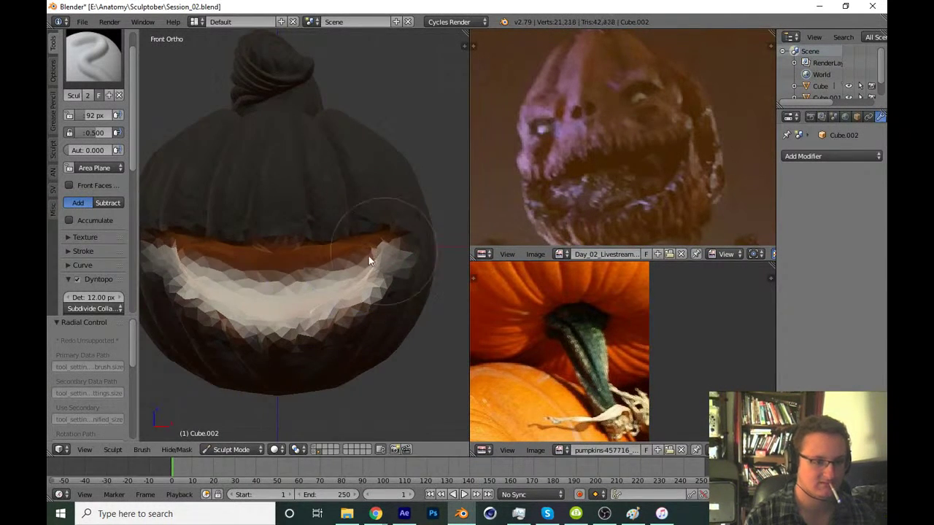
Clear the pumpkin's mask, then restore the mask around the mouth area
{"action": "key", "text": "alt+m"}
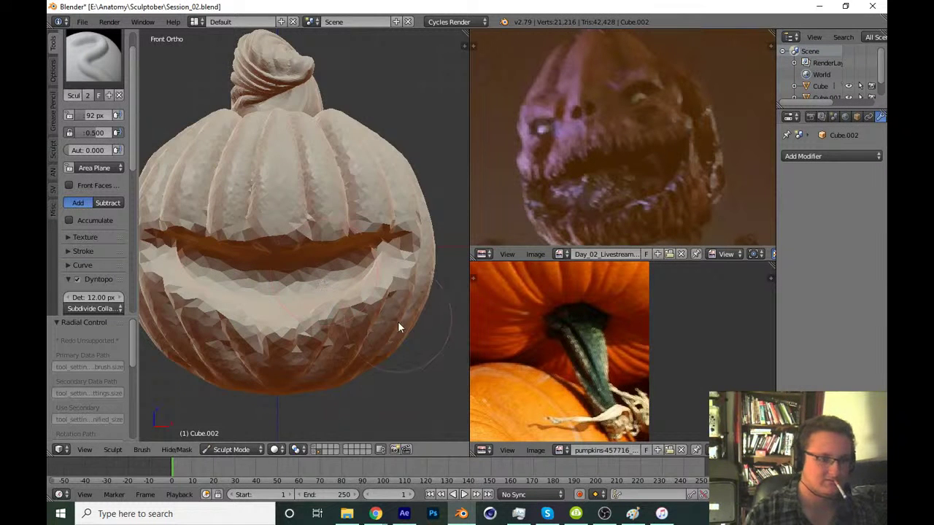
{"action": "scroll", "coordinate": [398, 321], "scroll_direction": "down", "scroll_amount": 3}
{"action": "mouse_move", "coordinate": [364, 352]}
{"action": "middle_mouse_down"}
{"action": "mouse_move", "coordinate": [279, 337]}
{"action": "mouse_move", "coordinate": [354, 338]}
{"action": "middle_mouse_up"}
{"action": "key", "text": "ctrl+i"}
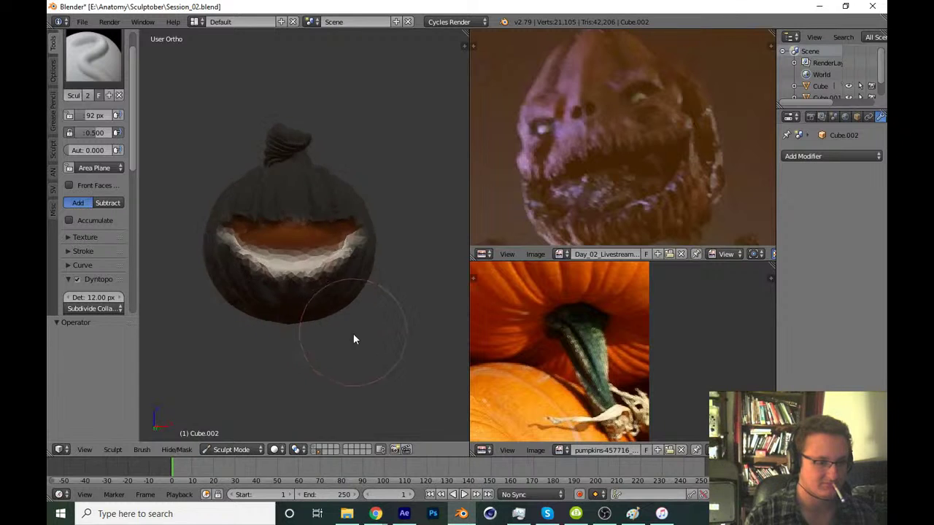
{"action": "scroll", "coordinate": [290, 292], "scroll_direction": "up", "scroll_amount": 5}
{"action": "mouse_move", "coordinate": [289, 292]}
{"action": "middle_mouse_down"}
{"action": "mouse_move", "coordinate": [248, 242]}
{"action": "mouse_move", "coordinate": [301, 269]}
{"action": "middle_mouse_up"}
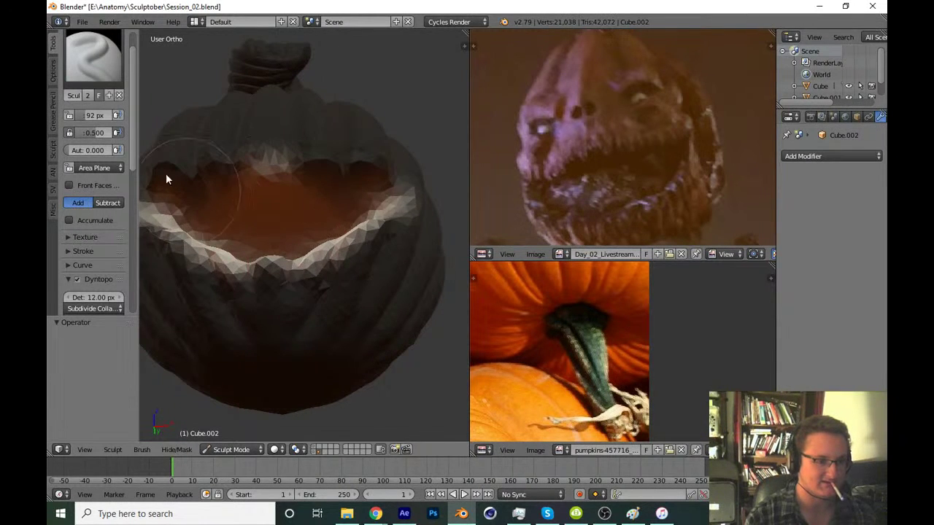
With the Clay brush enlarged to 107 px, build up clay along the mouth band
{"action": "left_click", "coordinate": [93, 56]}
{"action": "left_click", "coordinate": [227, 178]}
{"action": "middle_click_drag", "start_coordinate": [247, 251], "coordinate": [248, 257]}
{"action": "key", "text": "f"}
{"action": "left_click", "coordinate": [248, 254]}
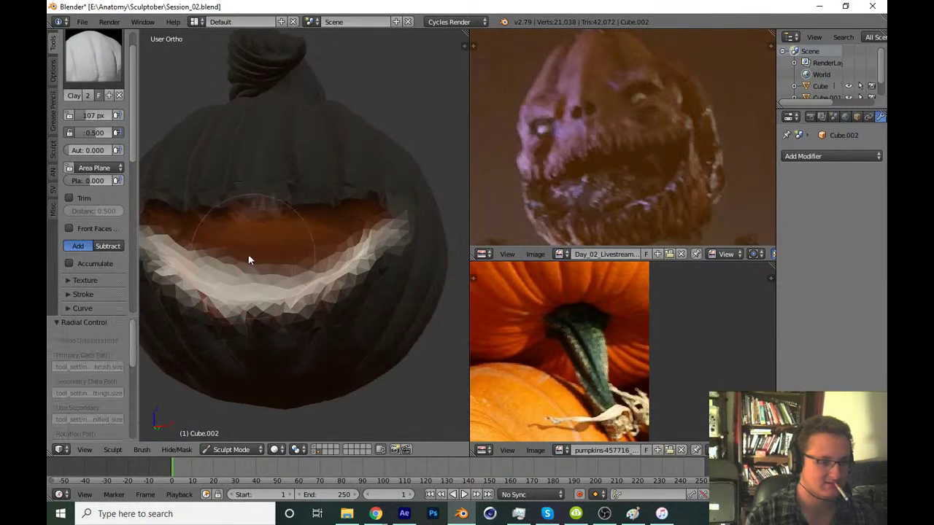
{"action": "mouse_move", "coordinate": [186, 243]}
{"action": "left_mouse_down"}
{"action": "mouse_move", "coordinate": [321, 261]}
{"action": "mouse_move", "coordinate": [388, 239]}
{"action": "mouse_move", "coordinate": [316, 230]}
{"action": "left_mouse_up"}
{"action": "mouse_move", "coordinate": [316, 230]}
{"action": "middle_mouse_down"}
{"action": "mouse_move", "coordinate": [237, 246]}
{"action": "mouse_move", "coordinate": [372, 296]}
{"action": "middle_mouse_up"}
{"action": "scroll", "coordinate": [236, 246], "scroll_direction": "down", "scroll_amount": 3}
{"action": "scroll", "coordinate": [327, 334], "scroll_direction": "down", "scroll_amount": 2}
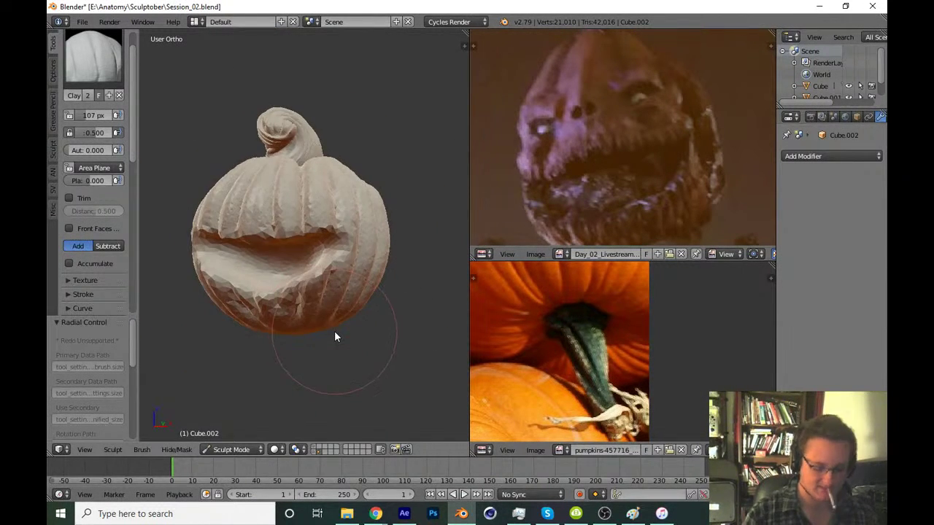
From the front view, pinch the mouth's upper edge crisp with a 136 px Pinch brush
{"action": "key", "text": "KP_1"}
{"action": "scroll", "coordinate": [371, 293], "scroll_direction": "up", "scroll_amount": 1}
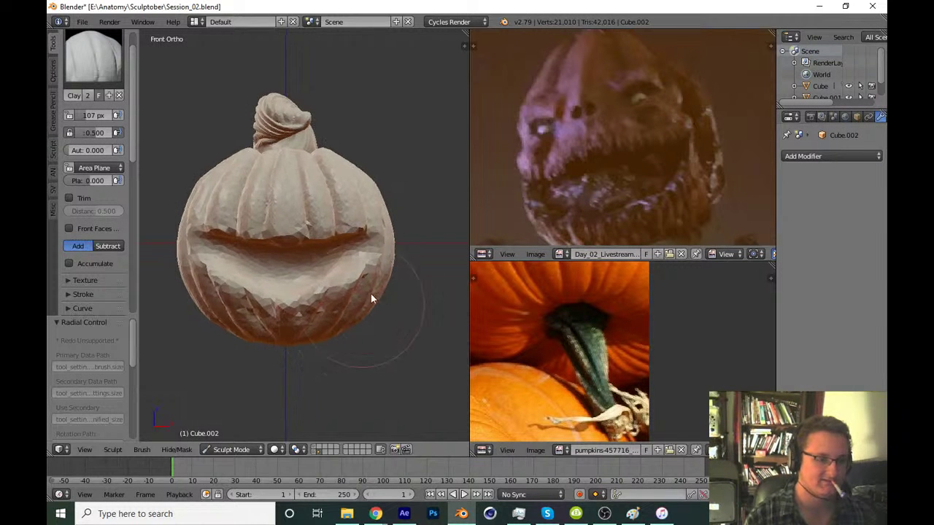
{"action": "scroll", "coordinate": [365, 351], "scroll_direction": "down", "scroll_amount": 4}
{"action": "scroll", "coordinate": [392, 272], "scroll_direction": "up", "scroll_amount": 5}
{"action": "scroll", "coordinate": [392, 275], "scroll_direction": "up", "scroll_amount": 2}
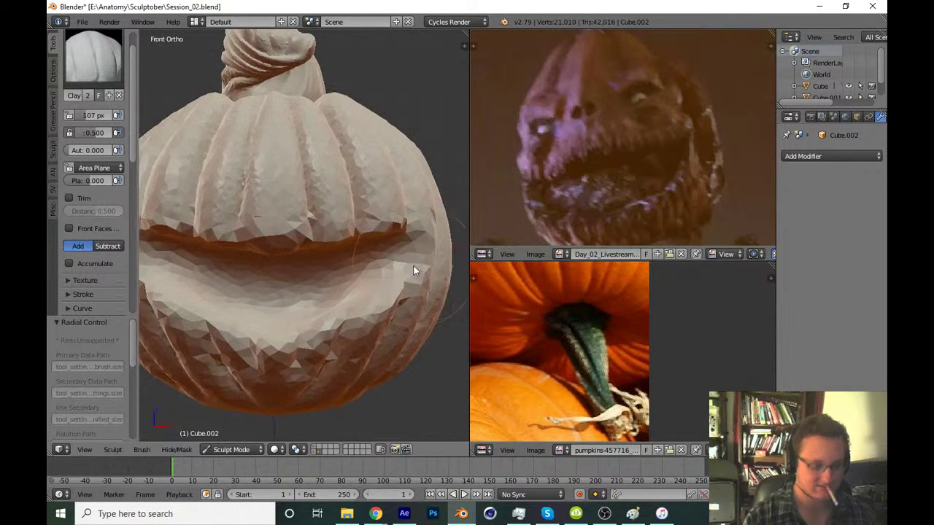
{"action": "key", "text": "p"}
{"action": "middle_click_drag", "start_coordinate": [402, 279], "coordinate": [341, 282]}
{"action": "key", "text": "f"}
{"action": "left_click", "coordinate": [360, 275]}
{"action": "scroll", "coordinate": [343, 284], "scroll_direction": "up", "scroll_amount": 2}
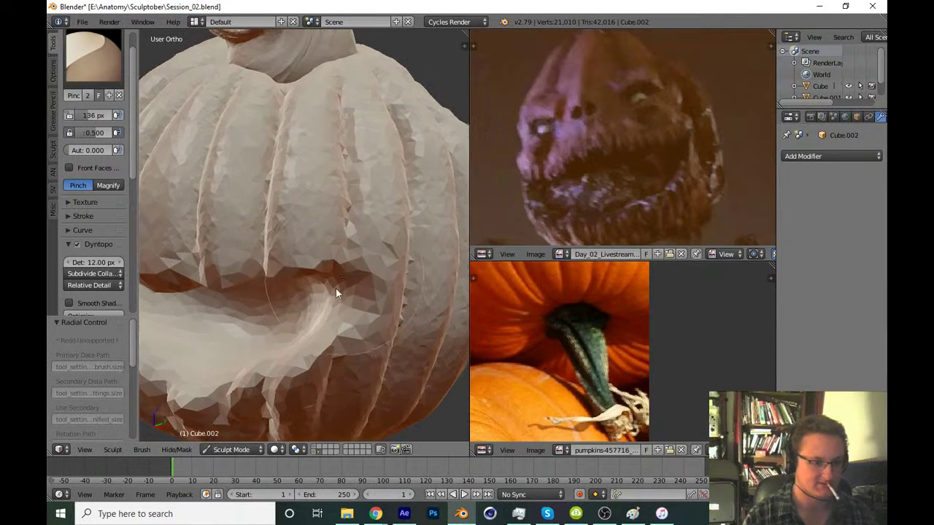
{"action": "left_click_drag", "start_coordinate": [335, 288], "coordinate": [345, 306]}
{"action": "scroll", "coordinate": [351, 285], "scroll_direction": "up", "scroll_amount": 1}
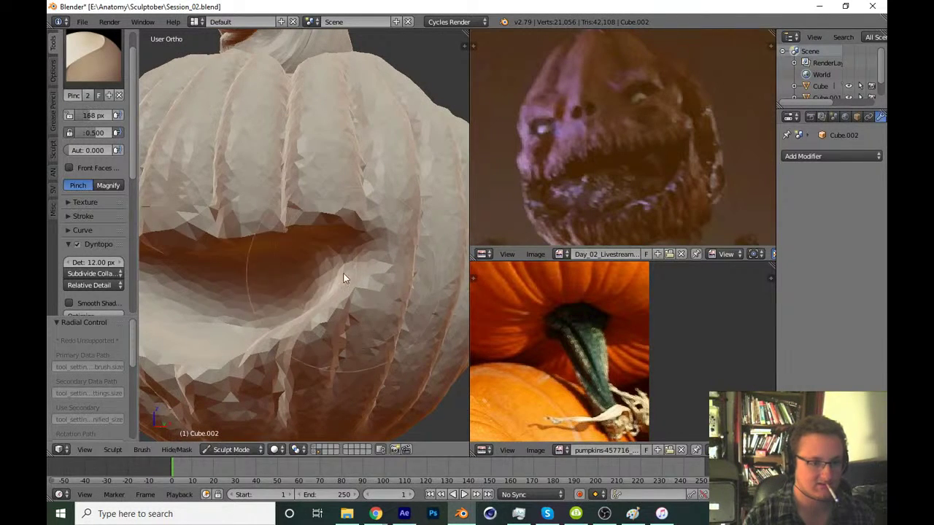
From the side view, pinch the mouth edge sharper with a 168 px brush
{"action": "key", "text": "KP_3"}
{"action": "key", "text": "f"}
{"action": "left_click", "coordinate": [254, 373]}
{"action": "mouse_move", "coordinate": [253, 368]}
{"action": "middle_mouse_down"}
{"action": "mouse_move", "coordinate": [331, 296]}
{"action": "mouse_move", "coordinate": [335, 276]}
{"action": "middle_mouse_up"}
{"action": "mouse_move", "coordinate": [335, 277]}
{"action": "left_mouse_down"}
{"action": "mouse_move", "coordinate": [314, 292]}
{"action": "mouse_move", "coordinate": [265, 294]}
{"action": "mouse_move", "coordinate": [357, 283]}
{"action": "mouse_move", "coordinate": [366, 298]}
{"action": "left_mouse_up"}
Save the sculpt file over the existing one and recentre the pumpkin in front view
{"action": "key", "text": "KP_1"}
{"action": "scroll", "coordinate": [366, 306], "scroll_direction": "down", "scroll_amount": 5}
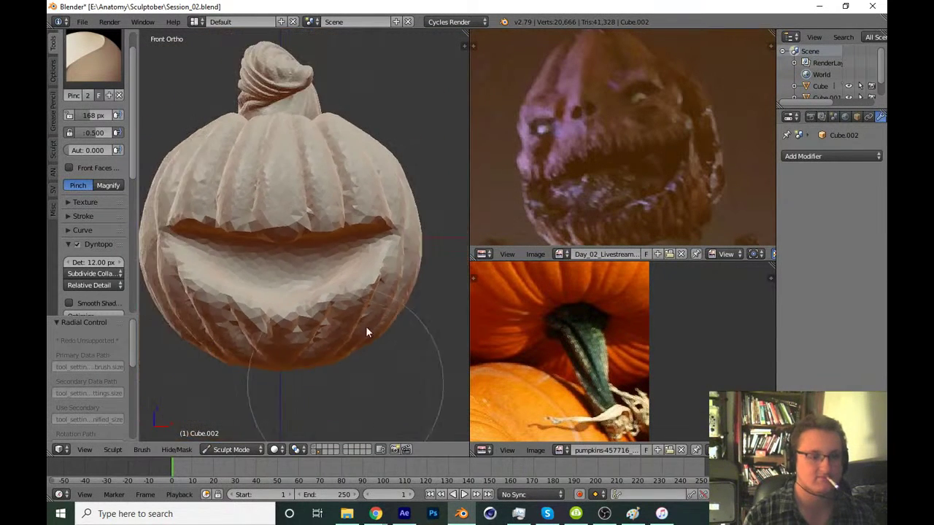
{"action": "scroll", "coordinate": [365, 326], "scroll_direction": "down", "scroll_amount": 3}
{"action": "key", "text": "ctrl+s"}
{"action": "left_click", "coordinate": [404, 330]}
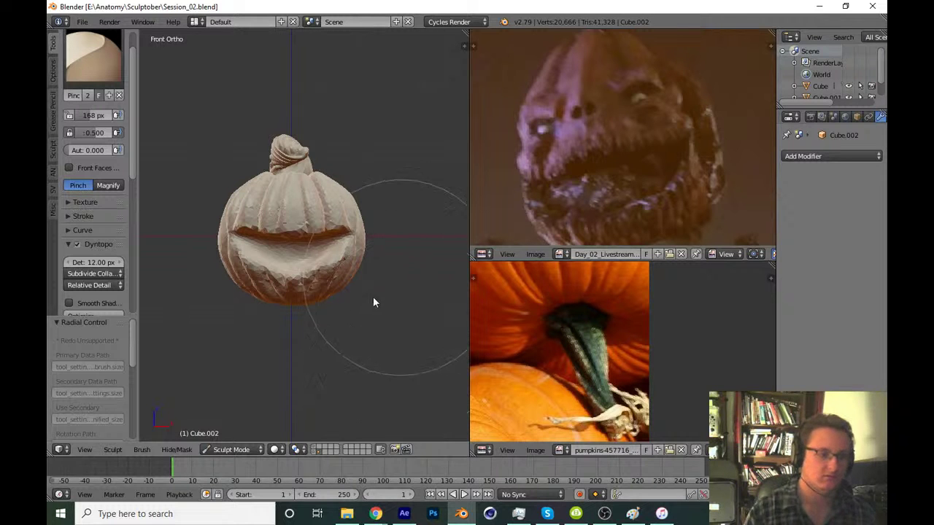
{"action": "middle_click_drag", "start_coordinate": [340, 312], "coordinate": [343, 345], "text": "shift"}
{"action": "scroll", "coordinate": [342, 339], "scroll_direction": "up", "scroll_amount": 4}
{"action": "scroll", "coordinate": [349, 287], "scroll_direction": "up", "scroll_amount": 2}
With the Grab brush, pull the mouth band and its right side further open
{"action": "key", "text": "g"}
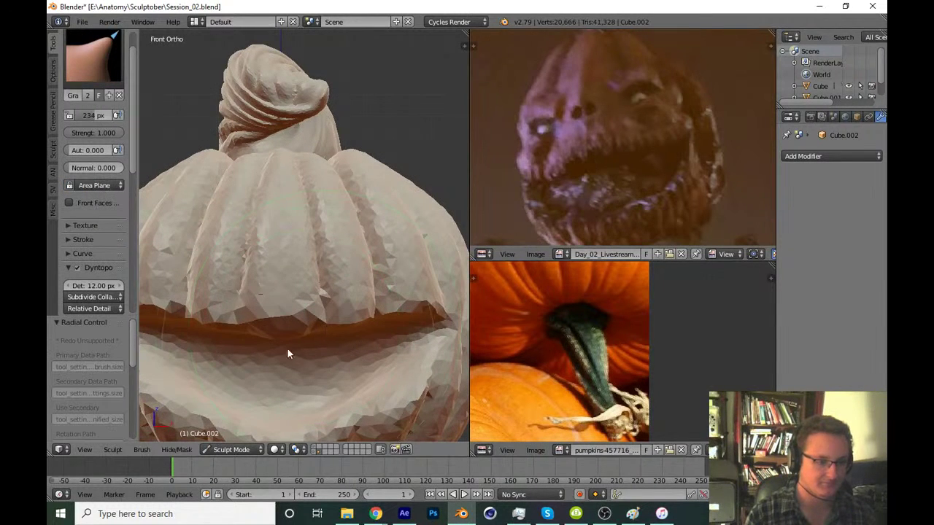
{"action": "left_click_drag", "start_coordinate": [287, 326], "coordinate": [286, 323]}
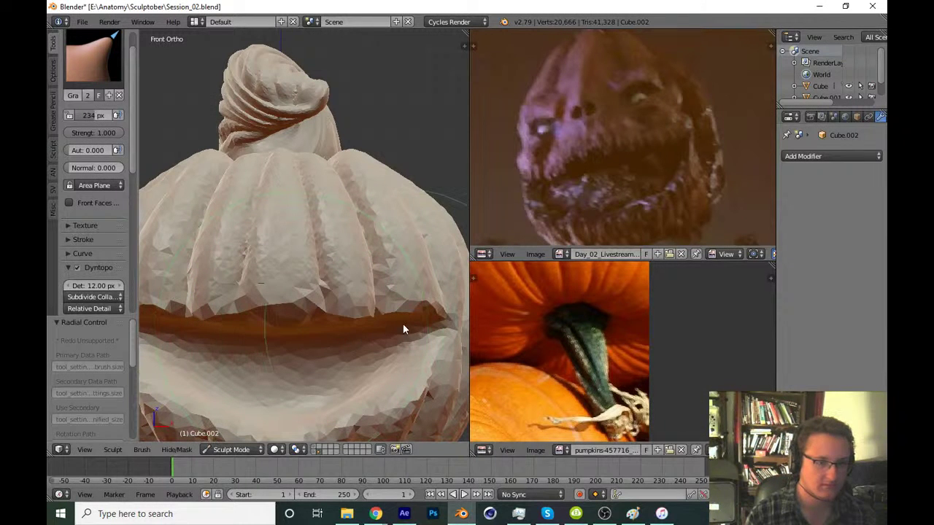
{"action": "left_click_drag", "start_coordinate": [403, 324], "coordinate": [459, 335]}
{"action": "middle_click_drag", "start_coordinate": [458, 335], "coordinate": [384, 358]}
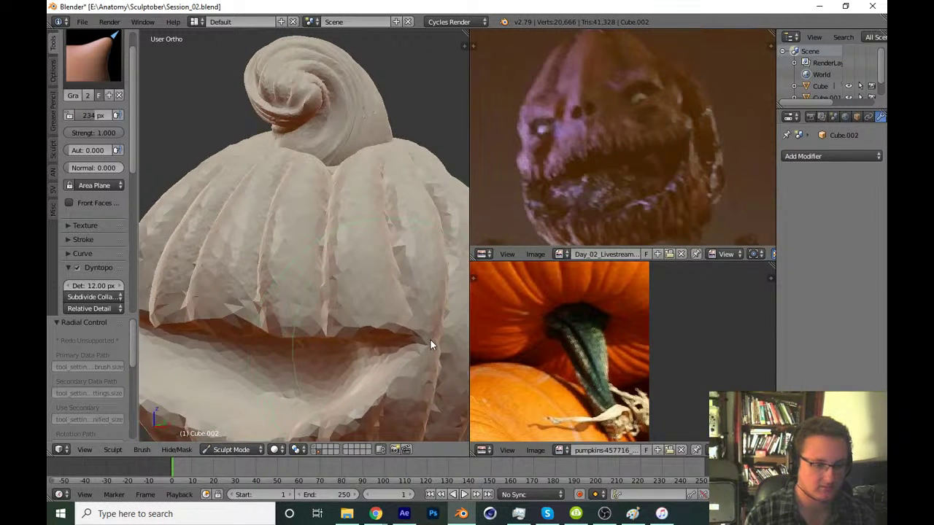
{"action": "left_click_drag", "start_coordinate": [430, 339], "coordinate": [423, 346]}
{"action": "middle_click_drag", "start_coordinate": [423, 345], "coordinate": [394, 351]}
{"action": "left_click_drag", "start_coordinate": [395, 351], "coordinate": [393, 341]}
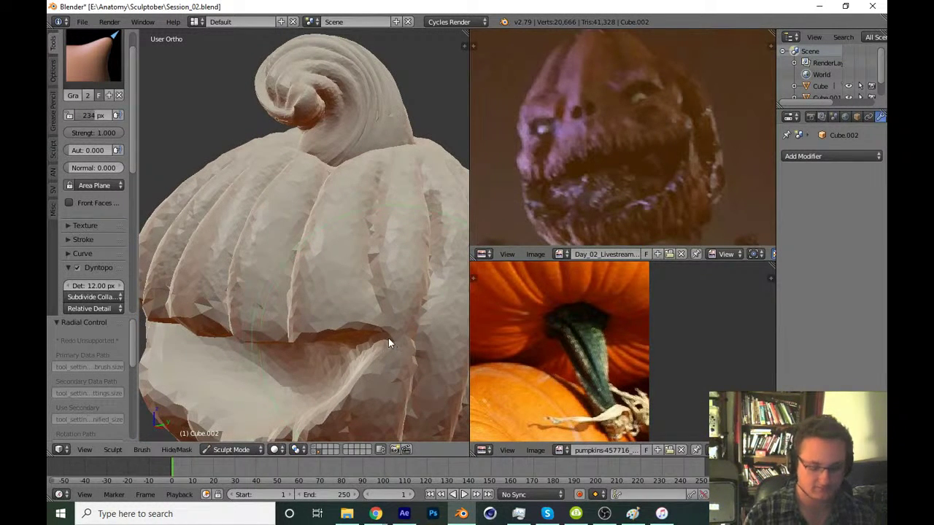
Set the Grab brush radius to 301 px, frame the mouth up close, and switch to Crease
{"action": "key", "text": "KP_3"}
{"action": "scroll", "coordinate": [388, 338], "scroll_direction": "up", "scroll_amount": 2}
{"action": "key", "text": "f"}
{"action": "left_click", "coordinate": [359, 273]}
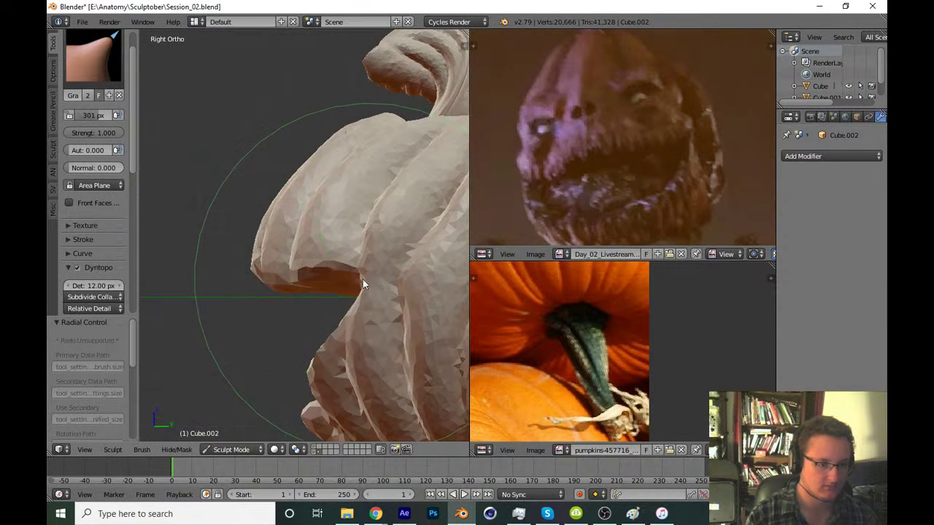
{"action": "key", "text": "KP_1"}
{"action": "scroll", "coordinate": [353, 314], "scroll_direction": "down", "scroll_amount": 2}
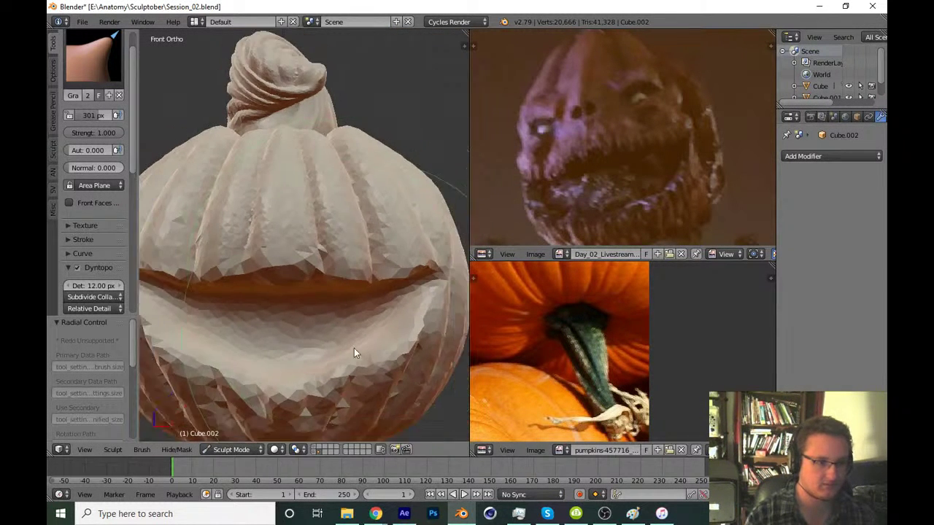
{"action": "mouse_move", "coordinate": [394, 336]}
{"action": "middle_mouse_down", "text": "shift"}
{"action": "mouse_move", "coordinate": [385, 298]}
{"action": "mouse_move", "coordinate": [353, 299]}
{"action": "mouse_move", "coordinate": [336, 319]}
{"action": "middle_mouse_up", "text": "shift"}
{"action": "scroll", "coordinate": [352, 299], "scroll_direction": "up", "scroll_amount": 2}
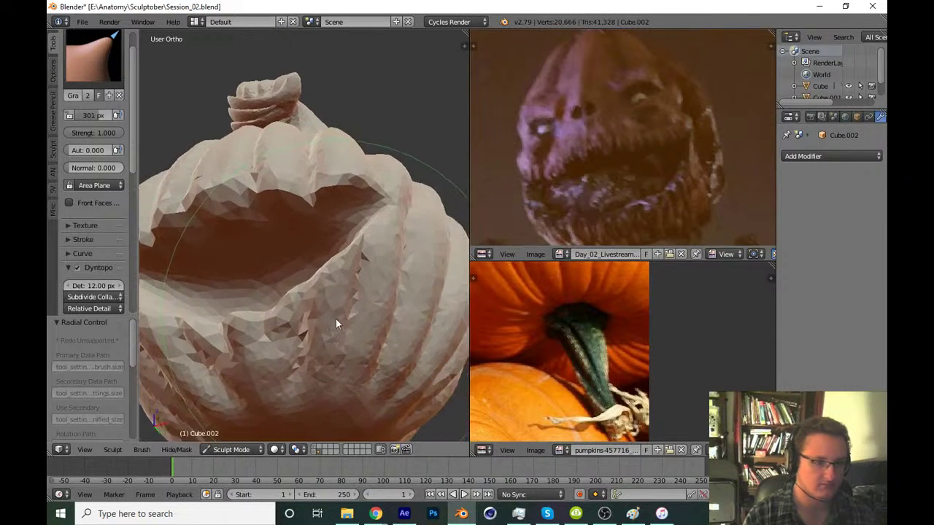
{"action": "scroll", "coordinate": [336, 319], "scroll_direction": "up", "scroll_amount": 3}
{"action": "middle_click_drag", "start_coordinate": [424, 276], "coordinate": [377, 265]}
{"action": "scroll", "coordinate": [392, 286], "scroll_direction": "up", "scroll_amount": 2}
{"action": "key", "text": "shift+c"}
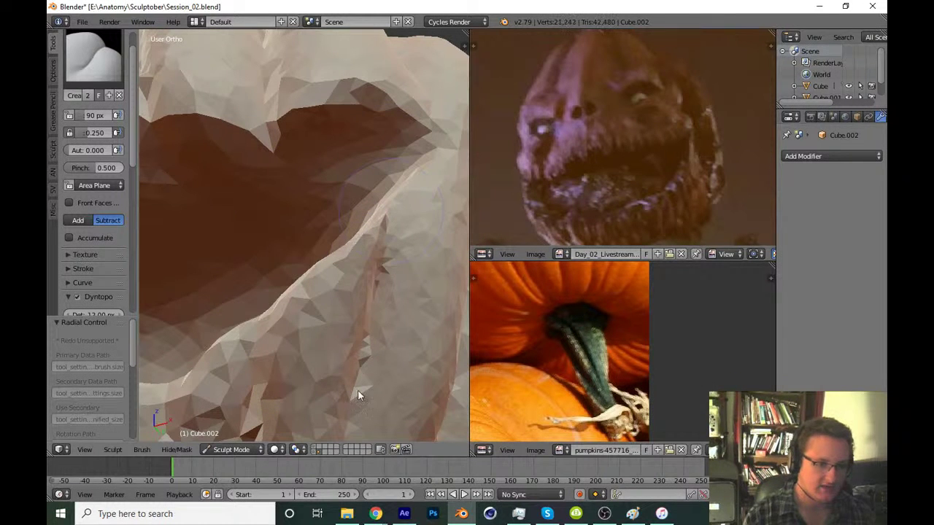
Carve crease lines into the mouth surface
{"action": "mouse_move", "coordinate": [368, 248]}
{"action": "middle_mouse_down"}
{"action": "mouse_move", "coordinate": [350, 261]}
{"action": "mouse_move", "coordinate": [381, 284]}
{"action": "middle_mouse_up"}
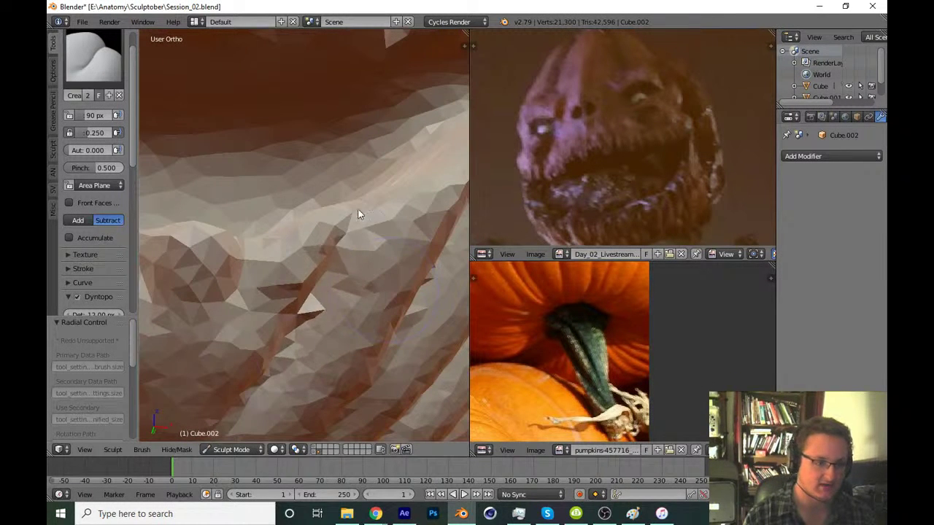
{"action": "left_click_drag", "start_coordinate": [338, 250], "coordinate": [292, 341]}
{"action": "scroll", "coordinate": [387, 235], "scroll_direction": "down", "scroll_amount": 2}
{"action": "scroll", "coordinate": [312, 316], "scroll_direction": "down", "scroll_amount": 3}
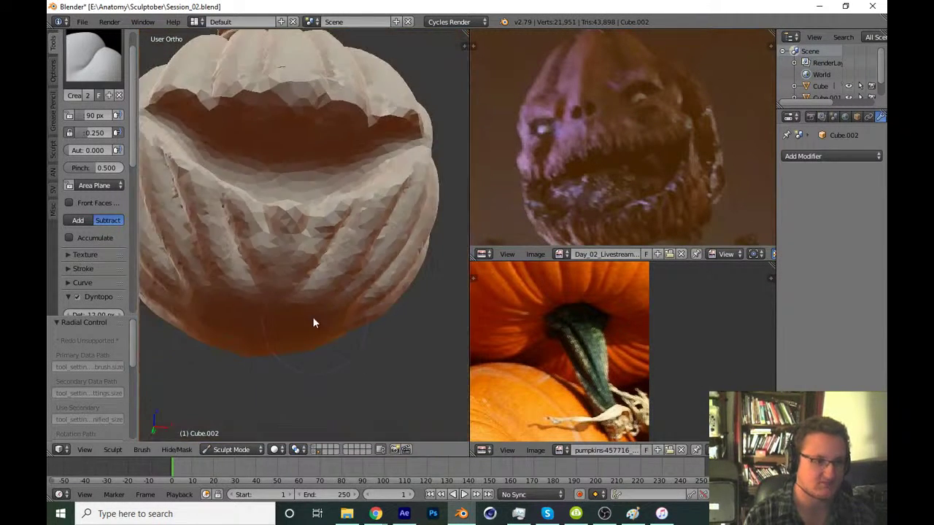
{"action": "mouse_move", "coordinate": [337, 312]}
{"action": "middle_mouse_down"}
{"action": "mouse_move", "coordinate": [312, 329]}
{"action": "mouse_move", "coordinate": [310, 354]}
{"action": "mouse_move", "coordinate": [320, 338]}
{"action": "middle_mouse_up"}
{"action": "scroll", "coordinate": [320, 333], "scroll_direction": "up", "scroll_amount": 3}
Carve and deepen creases along several grooves between the ribs
{"action": "mouse_move", "coordinate": [329, 306]}
{"action": "left_mouse_down"}
{"action": "mouse_move", "coordinate": [341, 314]}
{"action": "mouse_move", "coordinate": [336, 409]}
{"action": "left_mouse_up"}
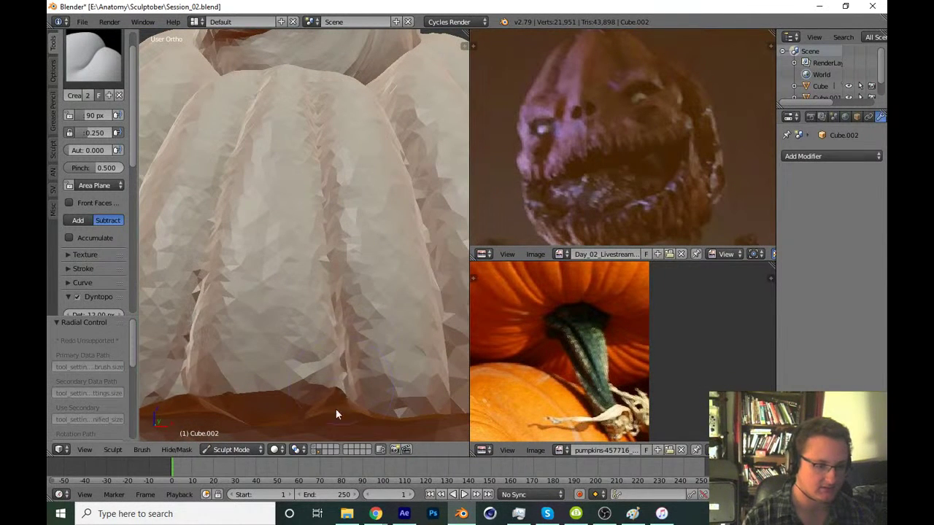
{"action": "scroll", "coordinate": [340, 357], "scroll_direction": "down", "scroll_amount": 1}
{"action": "middle_click_drag", "start_coordinate": [342, 352], "coordinate": [270, 310]}
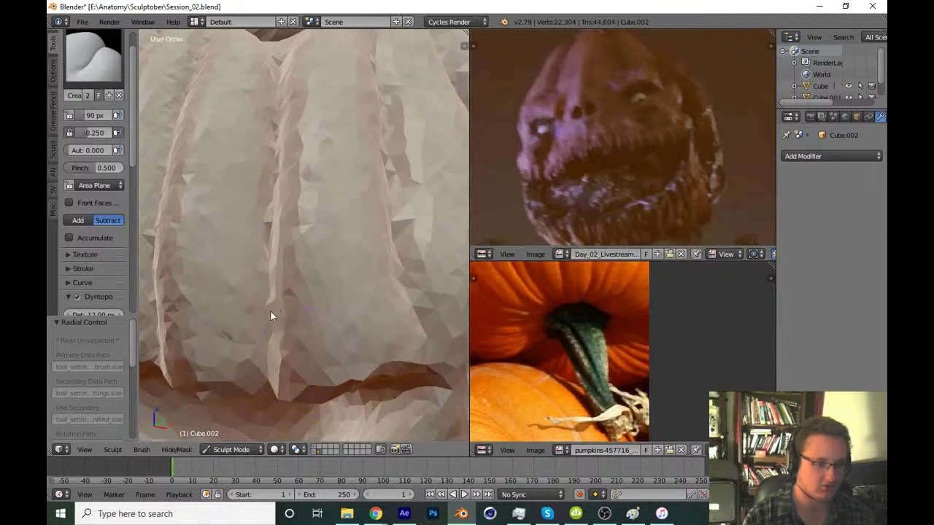
{"action": "left_click_drag", "start_coordinate": [274, 340], "coordinate": [281, 398]}
{"action": "left_click_drag", "start_coordinate": [401, 319], "coordinate": [414, 370]}
{"action": "scroll", "coordinate": [409, 343], "scroll_direction": "down", "scroll_amount": 2}
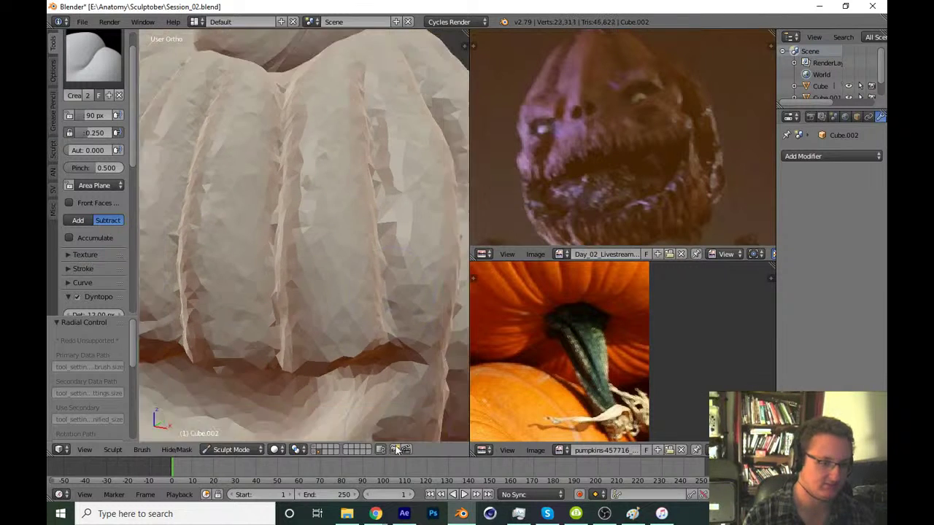
{"action": "scroll", "coordinate": [348, 325], "scroll_direction": "down", "scroll_amount": 3}
{"action": "scroll", "coordinate": [336, 366], "scroll_direction": "down", "scroll_amount": 2}
View the whole pumpkin straight from the front, recentred, and save Session_02.blend
{"action": "key", "text": "KP_1"}
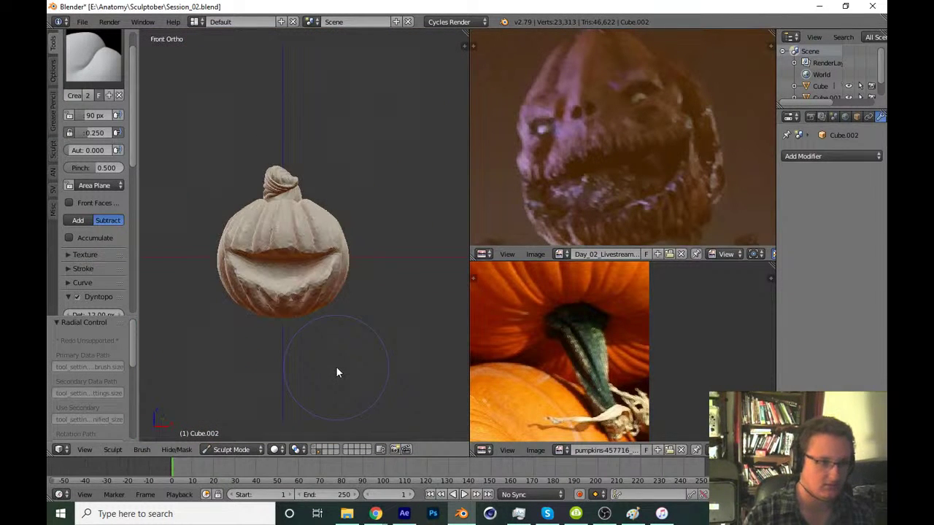
{"action": "middle_click_drag", "start_coordinate": [309, 394], "coordinate": [330, 375], "text": "shift"}
{"action": "key", "text": "ctrl+s"}
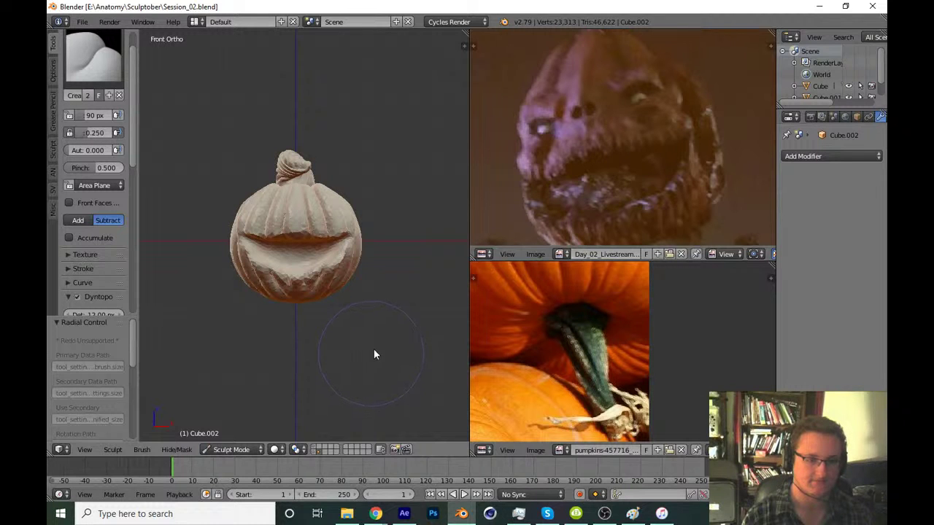
{"action": "scroll", "coordinate": [380, 321], "scroll_direction": "up", "scroll_amount": 2}
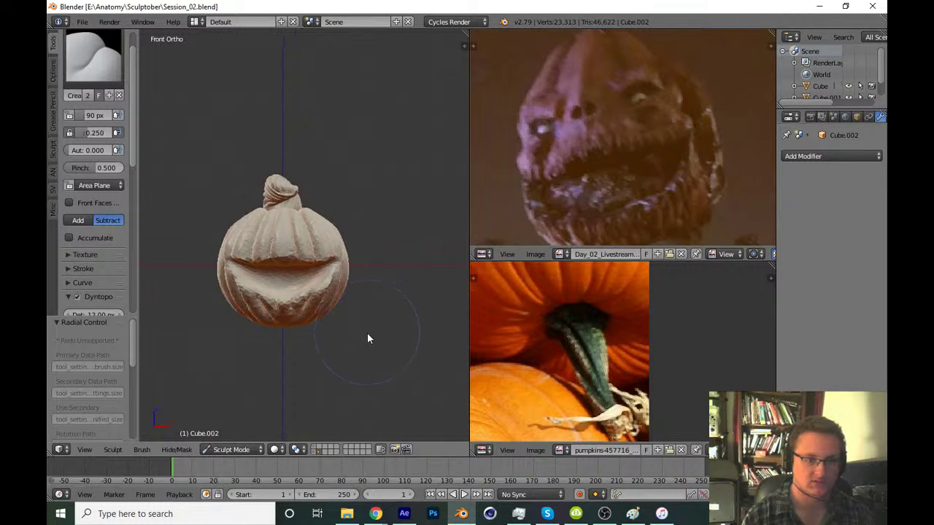
{"action": "scroll", "coordinate": [383, 314], "scroll_direction": "up", "scroll_amount": 3}
{"action": "scroll", "coordinate": [328, 306], "scroll_direction": "up", "scroll_amount": 3}
With an enlarged Grab brush, pull the mouth's upper edge upward
{"action": "key", "text": "g"}
{"action": "scroll", "coordinate": [316, 321], "scroll_direction": "up", "scroll_amount": 2}
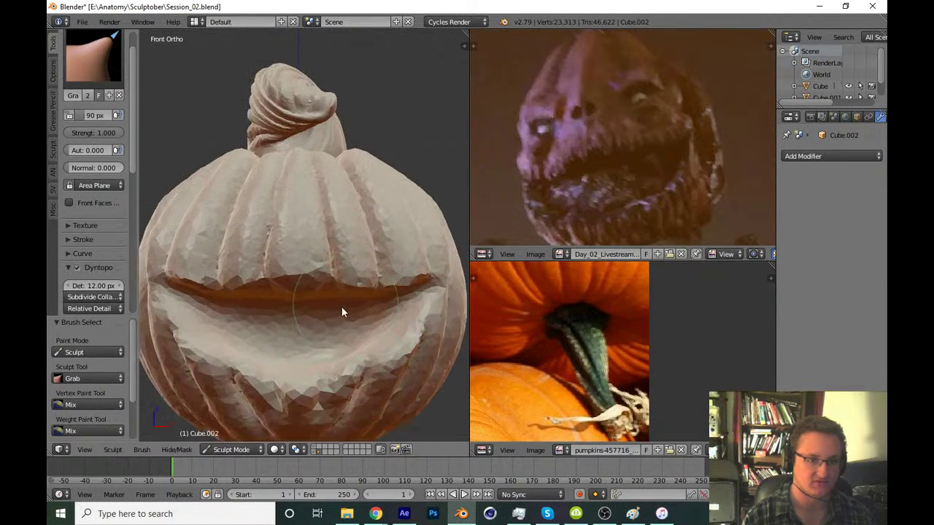
{"action": "scroll", "coordinate": [341, 307], "scroll_direction": "up", "scroll_amount": 2}
{"action": "key", "text": "f"}
{"action": "left_click", "coordinate": [332, 318]}
{"action": "scroll", "coordinate": [328, 336], "scroll_direction": "up", "scroll_amount": 1}
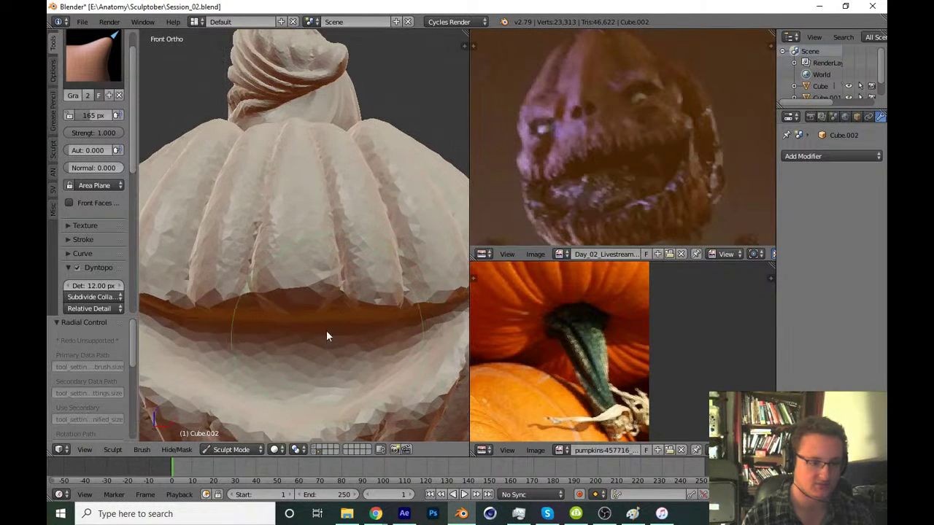
{"action": "left_click_drag", "start_coordinate": [322, 299], "coordinate": [325, 314]}
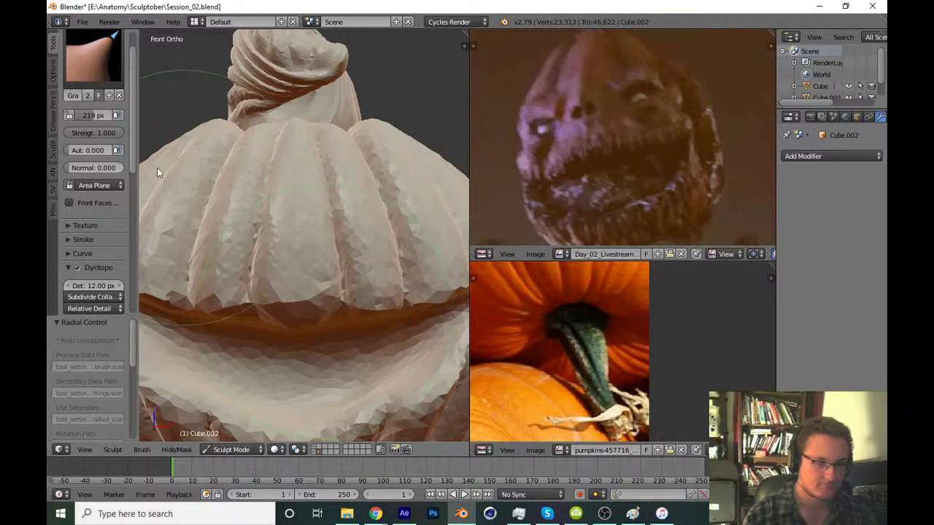
Select the Clay brush from the sculpt brush list
{"action": "left_click", "coordinate": [100, 80]}
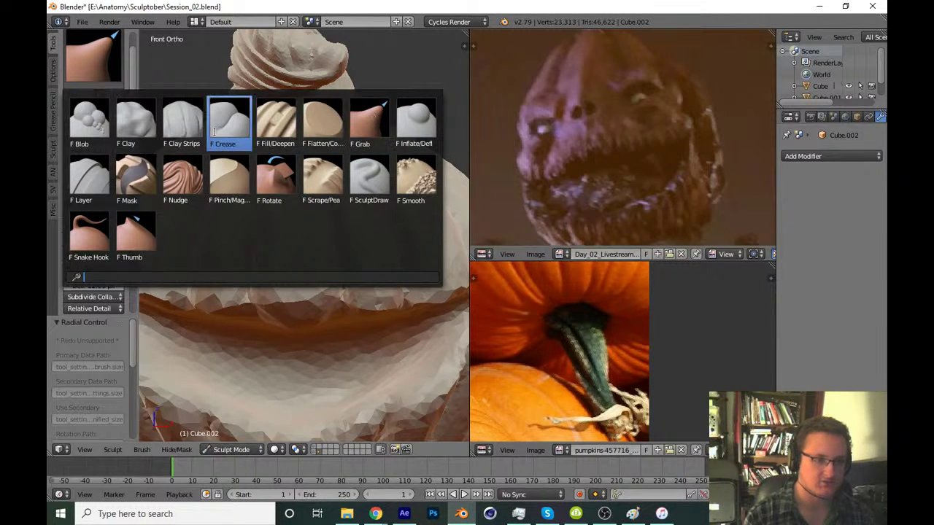
{"action": "left_click", "coordinate": [367, 126]}
{"action": "scroll", "coordinate": [349, 295], "scroll_direction": "up", "scroll_amount": 2}
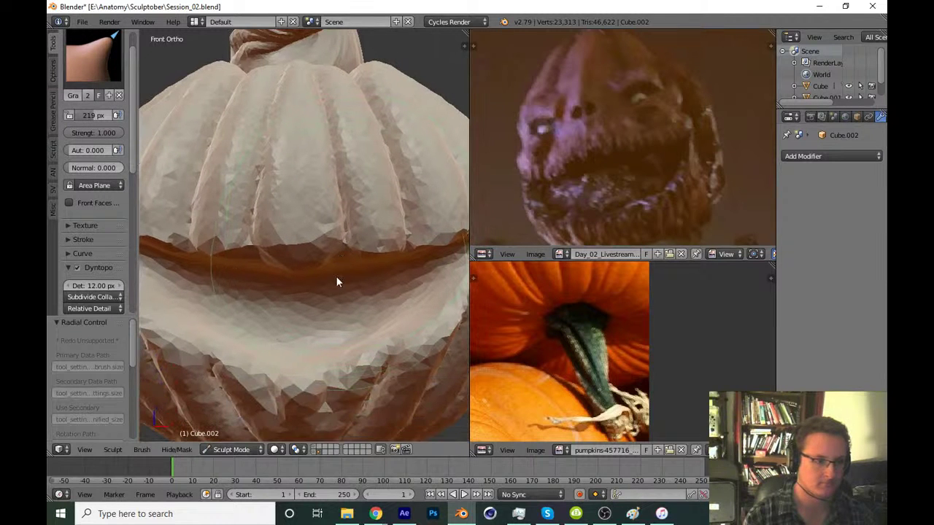
{"action": "left_click", "coordinate": [102, 69]}
{"action": "left_click", "coordinate": [169, 117]}
{"action": "scroll", "coordinate": [319, 241], "scroll_direction": "up", "scroll_amount": 2}
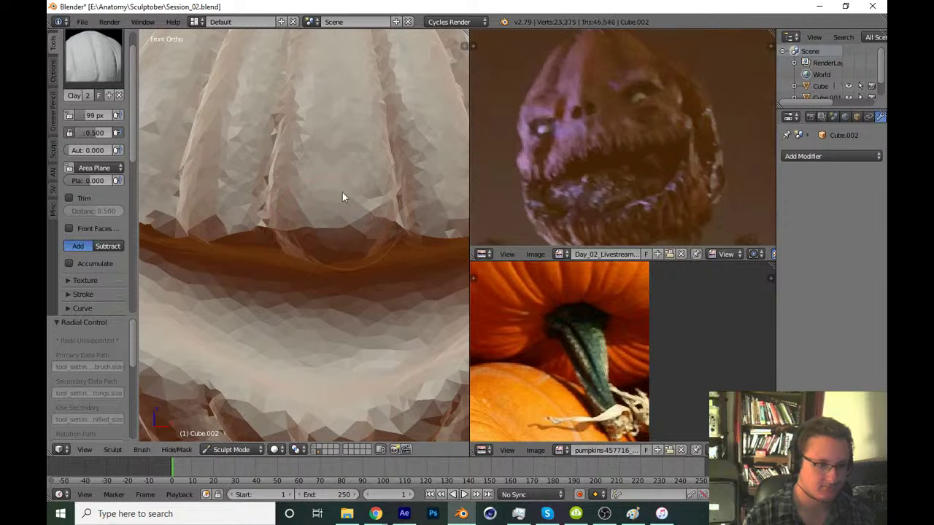
Build up clay on the ridges above the mouth
{"action": "scroll", "coordinate": [278, 274], "scroll_direction": "down", "scroll_amount": 2}
{"action": "left_click_drag", "start_coordinate": [277, 276], "coordinate": [341, 227]}
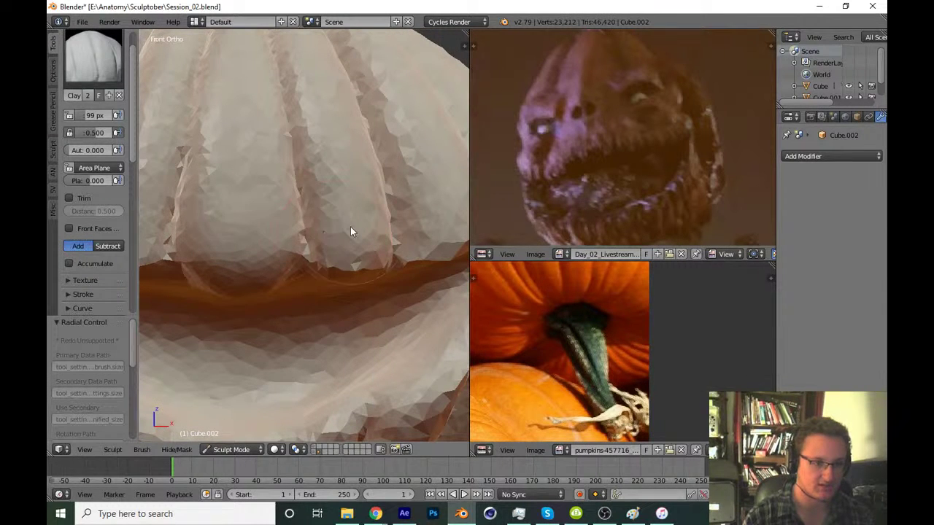
{"action": "middle_click_drag", "start_coordinate": [340, 238], "coordinate": [328, 322]}
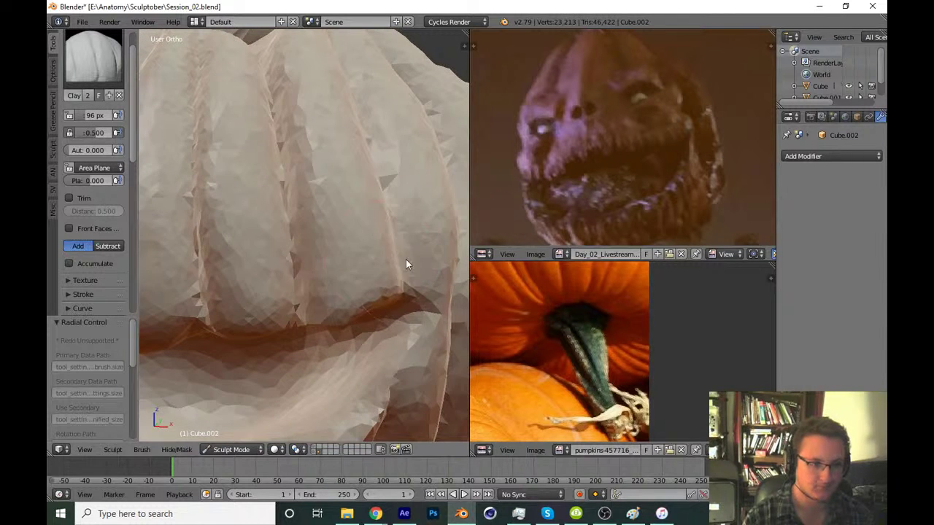
{"action": "middle_click_drag", "start_coordinate": [406, 264], "coordinate": [352, 277]}
Add a Crease brush stroke near the mouth
{"action": "key", "text": "shift+c"}
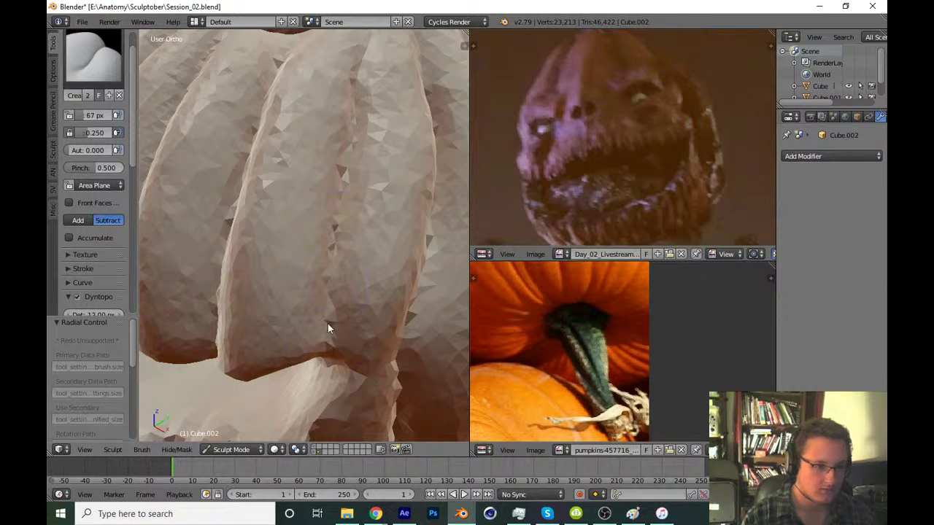
{"action": "scroll", "coordinate": [336, 241], "scroll_direction": "down", "scroll_amount": 5}
{"action": "scroll", "coordinate": [358, 315], "scroll_direction": "down", "scroll_amount": 2}
{"action": "mouse_move", "coordinate": [357, 315]}
{"action": "middle_mouse_down"}
{"action": "mouse_move", "coordinate": [331, 298]}
{"action": "mouse_move", "coordinate": [359, 211]}
{"action": "mouse_move", "coordinate": [325, 355]}
{"action": "middle_mouse_up"}
{"action": "scroll", "coordinate": [359, 212], "scroll_direction": "up", "scroll_amount": 5}
{"action": "scroll", "coordinate": [325, 355], "scroll_direction": "up", "scroll_amount": 4}
{"action": "left_click", "coordinate": [355, 292]}
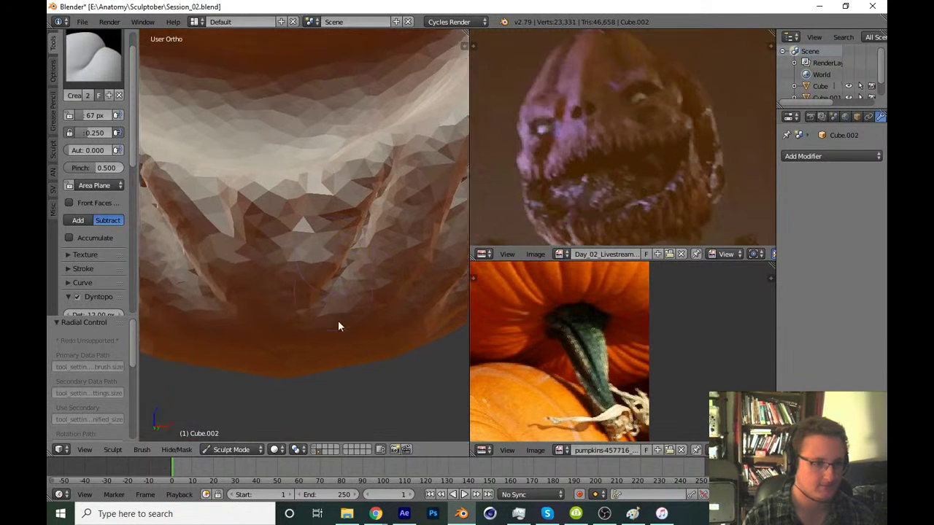
Sculpt a raised Draw-brush stroke inside the mouth
{"action": "scroll", "coordinate": [340, 326], "scroll_direction": "up", "scroll_amount": 2}
{"action": "left_click_drag", "start_coordinate": [344, 314], "coordinate": [326, 304]}
{"action": "middle_click_drag", "start_coordinate": [291, 349], "coordinate": [326, 311]}
{"action": "key", "text": "x"}
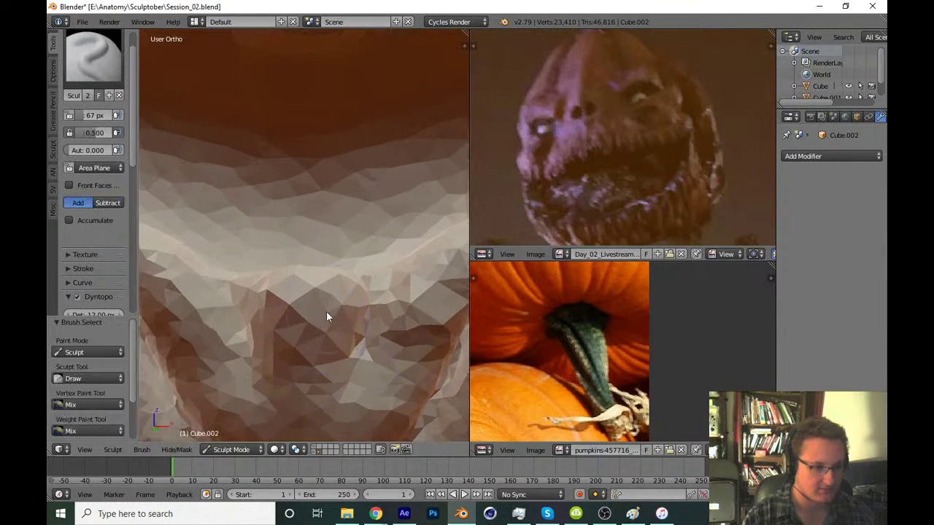
{"action": "left_click_drag", "start_coordinate": [349, 306], "coordinate": [388, 308]}
Carve a crease along the mouth's edge with a 54 px Crease brush, then enlarge it to 108 px
{"action": "scroll", "coordinate": [361, 315], "scroll_direction": "down", "scroll_amount": 5}
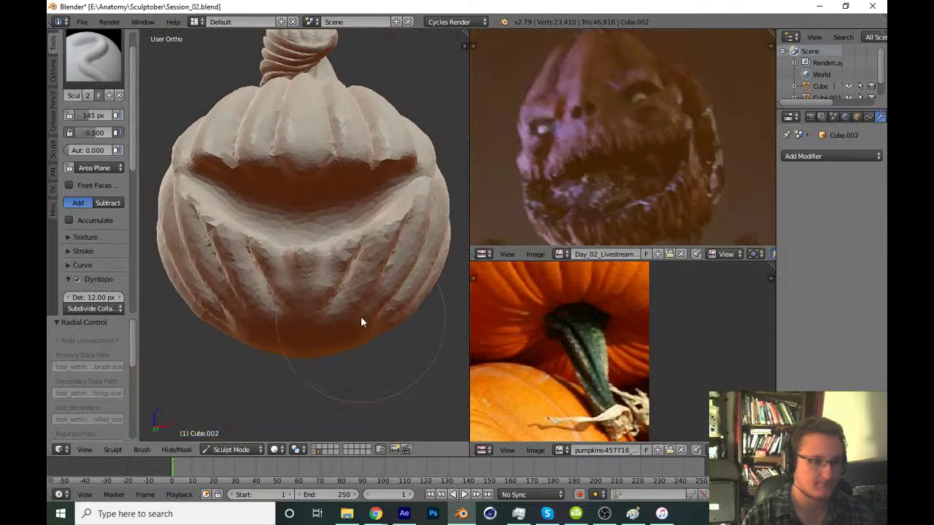
{"action": "key", "text": "shift+c"}
{"action": "scroll", "coordinate": [359, 354], "scroll_direction": "up", "scroll_amount": 4}
{"action": "scroll", "coordinate": [336, 313], "scroll_direction": "up", "scroll_amount": 2}
{"action": "middle_click_drag", "start_coordinate": [374, 273], "coordinate": [377, 265]}
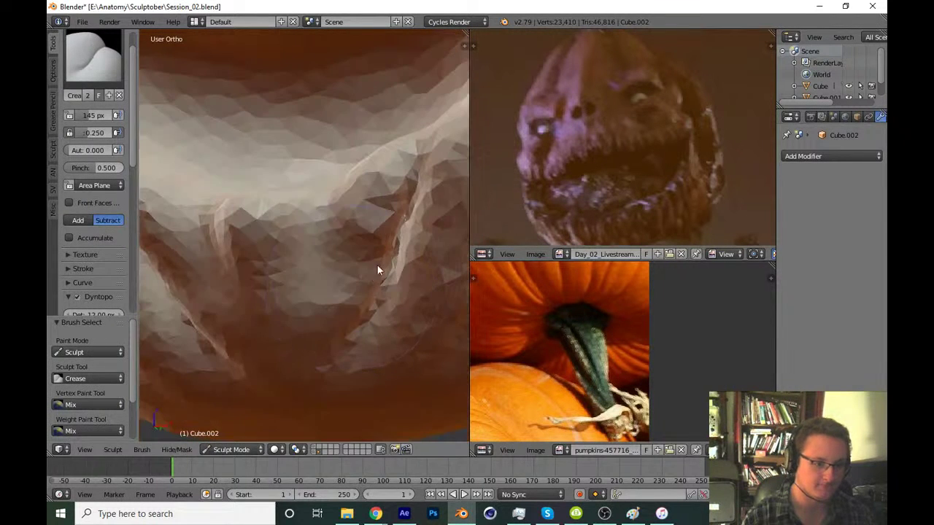
{"action": "key", "text": "f"}
{"action": "left_click", "coordinate": [384, 226]}
{"action": "middle_click_drag", "start_coordinate": [426, 175], "coordinate": [331, 290]}
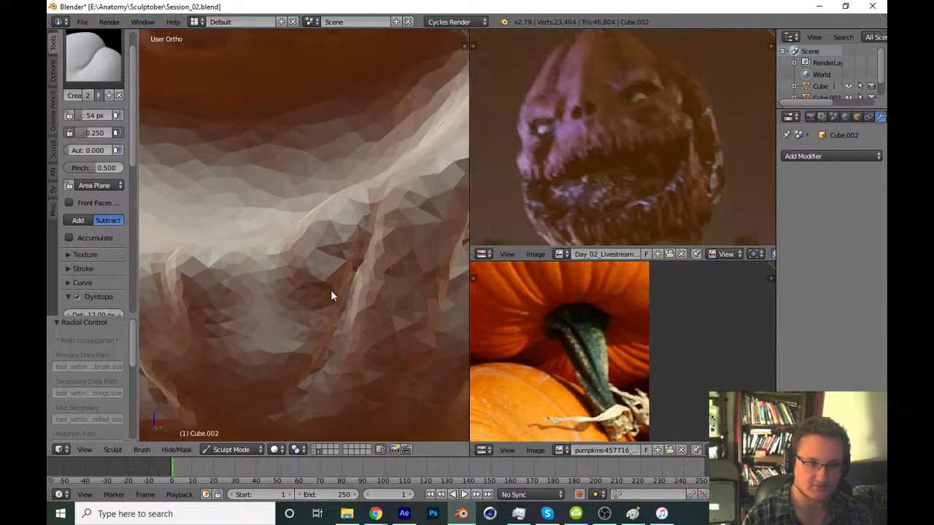
{"action": "left_click_drag", "start_coordinate": [331, 290], "coordinate": [359, 277]}
{"action": "key", "text": "f"}
{"action": "left_click", "coordinate": [351, 275]}
Save the sculpt, overwriting the file, and return to a centred front view
{"action": "middle_click_drag", "start_coordinate": [351, 275], "coordinate": [373, 349]}
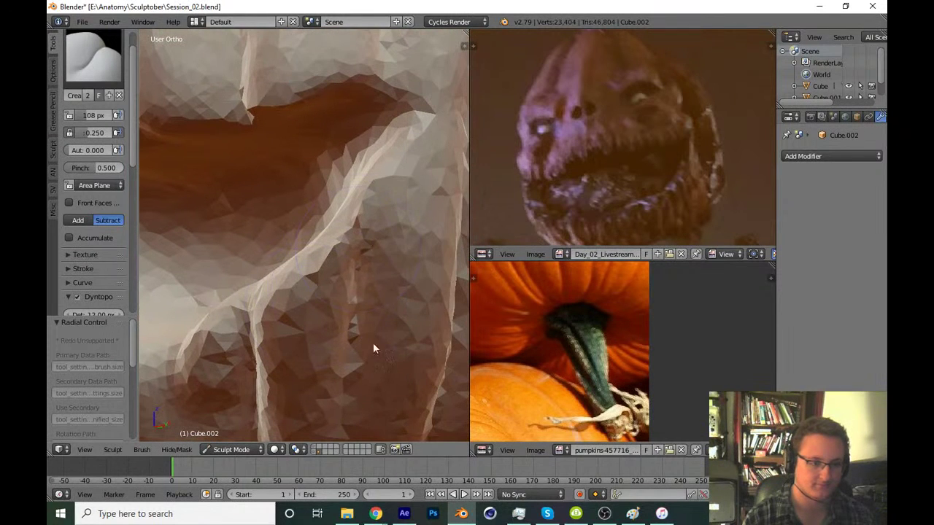
{"action": "scroll", "coordinate": [358, 278], "scroll_direction": "down", "scroll_amount": 5}
{"action": "scroll", "coordinate": [343, 329], "scroll_direction": "down", "scroll_amount": 5}
{"action": "mouse_move", "coordinate": [320, 337]}
{"action": "middle_mouse_down"}
{"action": "mouse_move", "coordinate": [334, 307]}
{"action": "mouse_move", "coordinate": [327, 315]}
{"action": "mouse_move", "coordinate": [348, 321]}
{"action": "middle_mouse_up"}
{"action": "scroll", "coordinate": [348, 321], "scroll_direction": "up", "scroll_amount": 2}
{"action": "scroll", "coordinate": [341, 315], "scroll_direction": "up", "scroll_amount": 4}
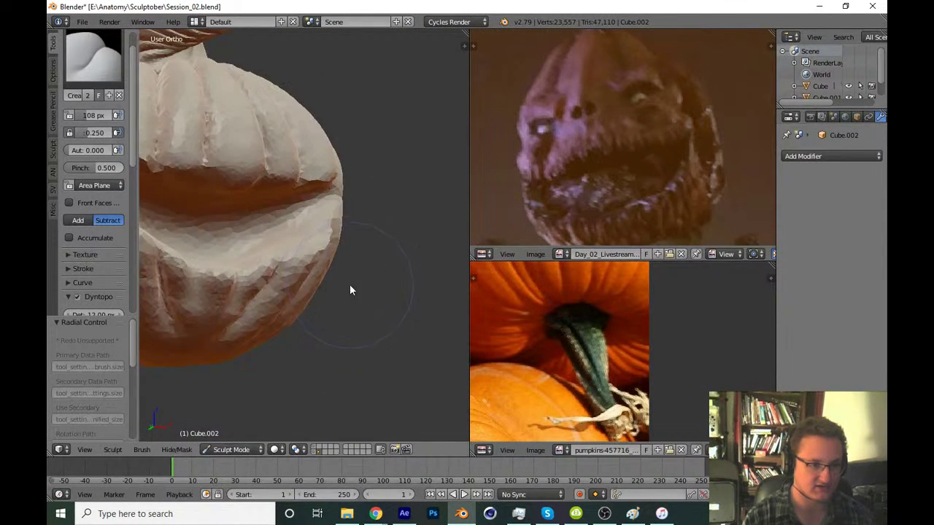
{"action": "scroll", "coordinate": [350, 284], "scroll_direction": "up", "scroll_amount": 3}
{"action": "middle_click_drag", "start_coordinate": [372, 276], "coordinate": [326, 299]}
{"action": "scroll", "coordinate": [343, 292], "scroll_direction": "down", "scroll_amount": 3}
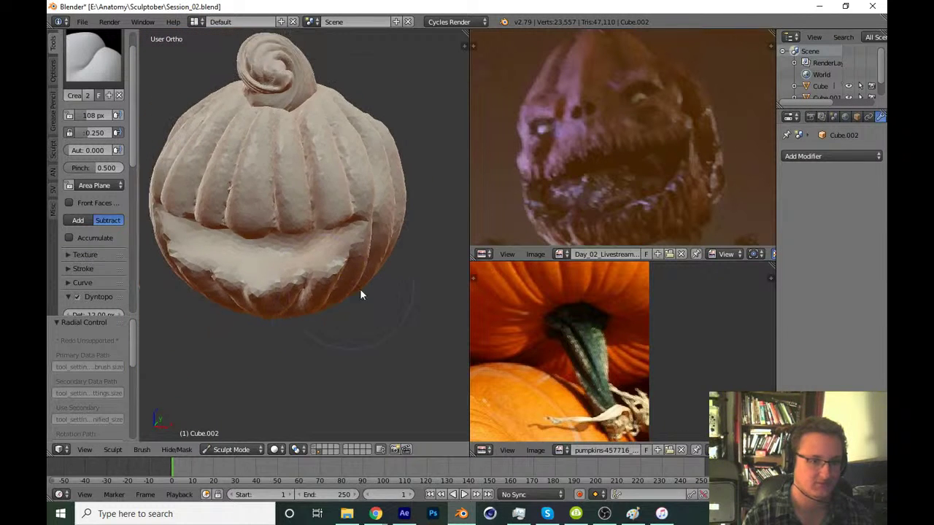
{"action": "scroll", "coordinate": [365, 299], "scroll_direction": "down", "scroll_amount": 2}
{"action": "key", "text": "ctrl+s"}
{"action": "left_click", "coordinate": [375, 314]}
{"action": "key", "text": "KP_1"}
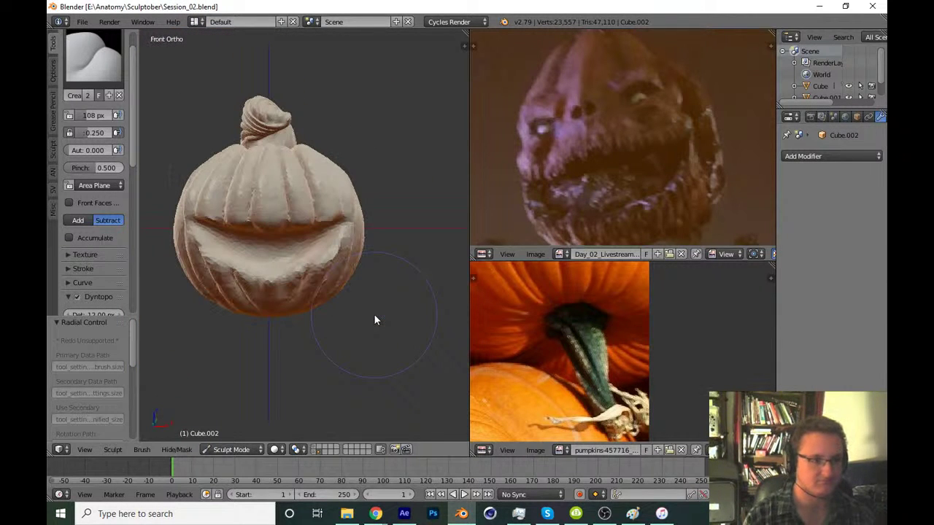
{"action": "middle_click_drag", "start_coordinate": [328, 341], "coordinate": [345, 373], "text": "shift"}
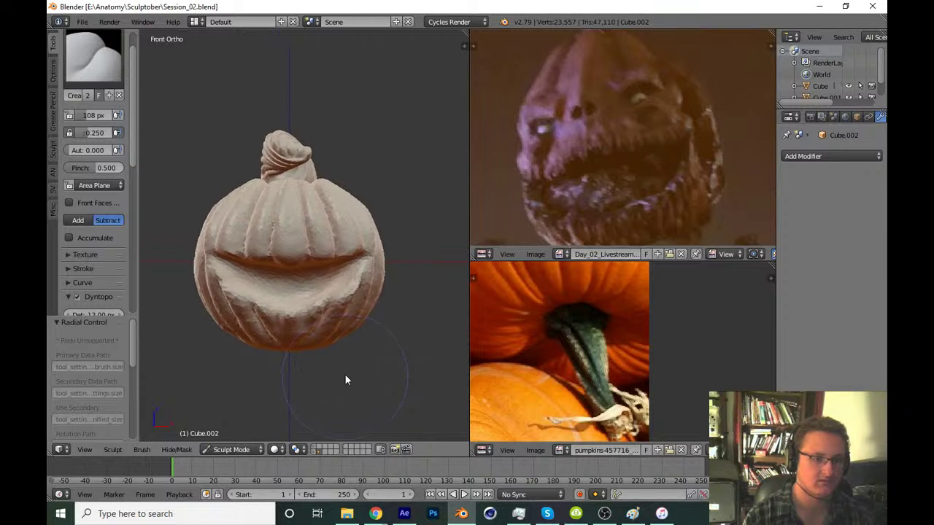
Pull the mouth outline into shape with the Grab brush, resized to about 183 px
{"action": "middle_click_drag", "start_coordinate": [334, 330], "coordinate": [334, 345], "text": "shift"}
{"action": "scroll", "coordinate": [343, 329], "scroll_direction": "up", "scroll_amount": 1}
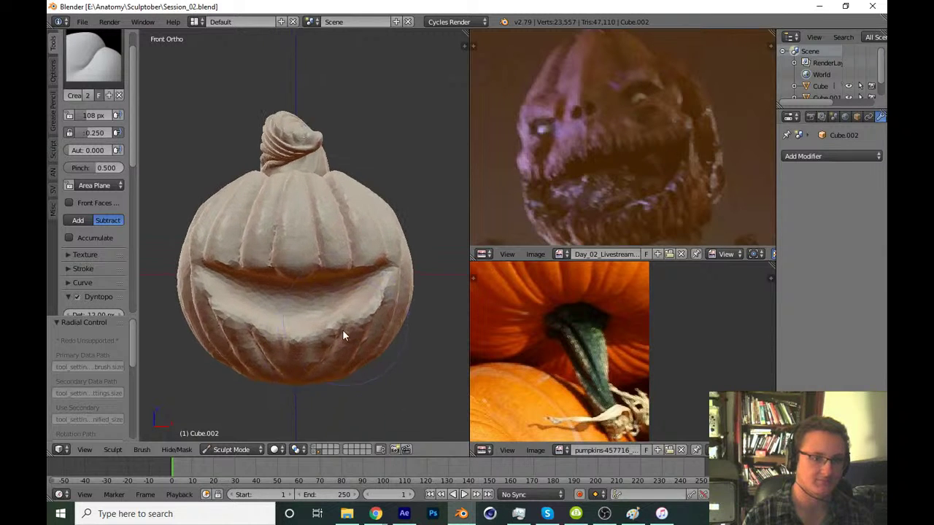
{"action": "scroll", "coordinate": [312, 287], "scroll_direction": "up", "scroll_amount": 2}
{"action": "key", "text": "g"}
{"action": "scroll", "coordinate": [352, 265], "scroll_direction": "up", "scroll_amount": 1}
{"action": "left_click_drag", "start_coordinate": [351, 265], "coordinate": [365, 292]}
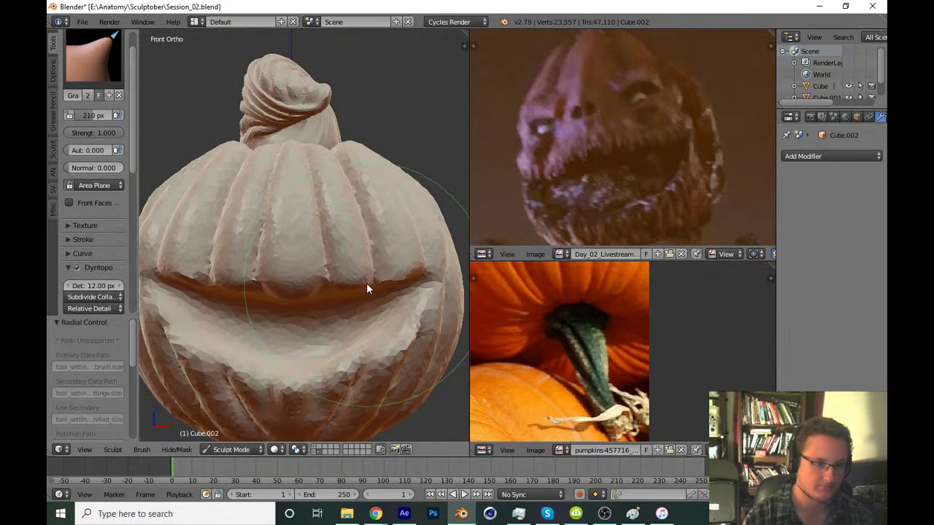
{"action": "scroll", "coordinate": [386, 289], "scroll_direction": "up", "scroll_amount": 2}
{"action": "key", "text": "f"}
{"action": "left_click", "coordinate": [381, 296]}
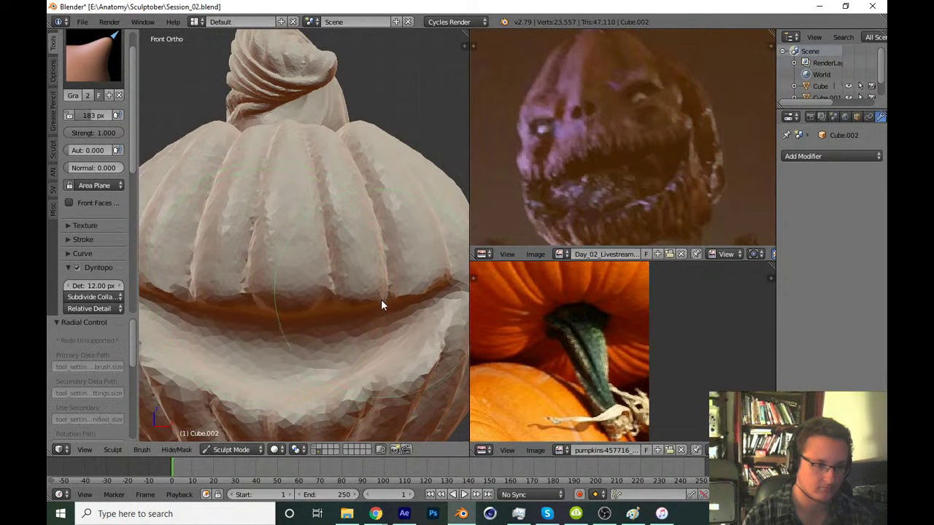
From the front view, smooth the band around the pumpkin's middle with a slightly smaller brush
{"action": "scroll", "coordinate": [369, 334], "scroll_direction": "down", "scroll_amount": 6}
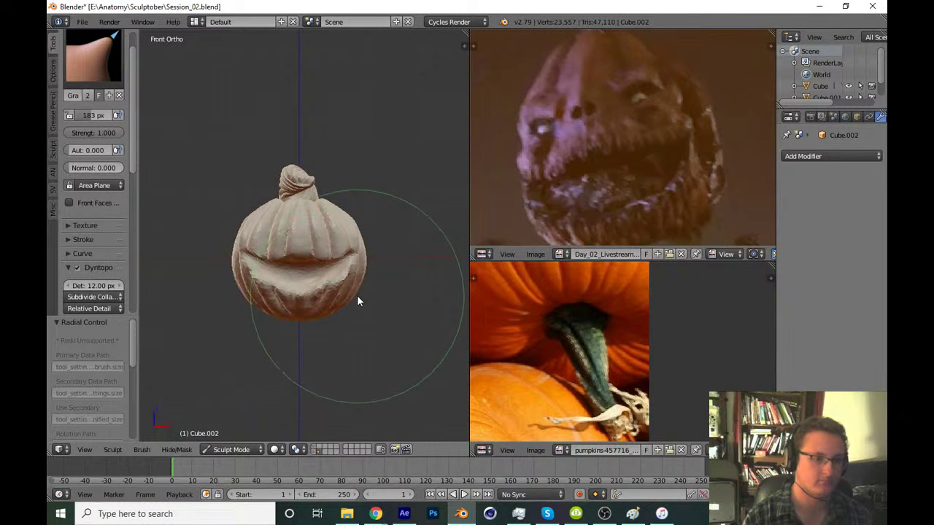
{"action": "middle_click_drag", "start_coordinate": [357, 295], "coordinate": [336, 272]}
{"action": "scroll", "coordinate": [336, 272], "scroll_direction": "up", "scroll_amount": 2}
{"action": "scroll", "coordinate": [336, 272], "scroll_direction": "up", "scroll_amount": 2}
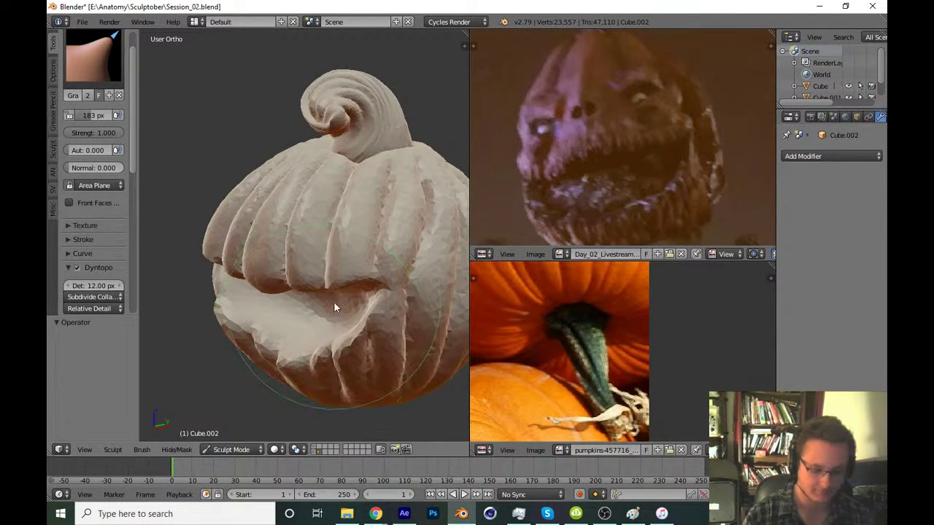
{"action": "key", "text": "KP_1"}
{"action": "scroll", "coordinate": [359, 340], "scroll_direction": "up", "scroll_amount": 2}
{"action": "key", "text": "f"}
{"action": "left_click", "coordinate": [374, 306]}
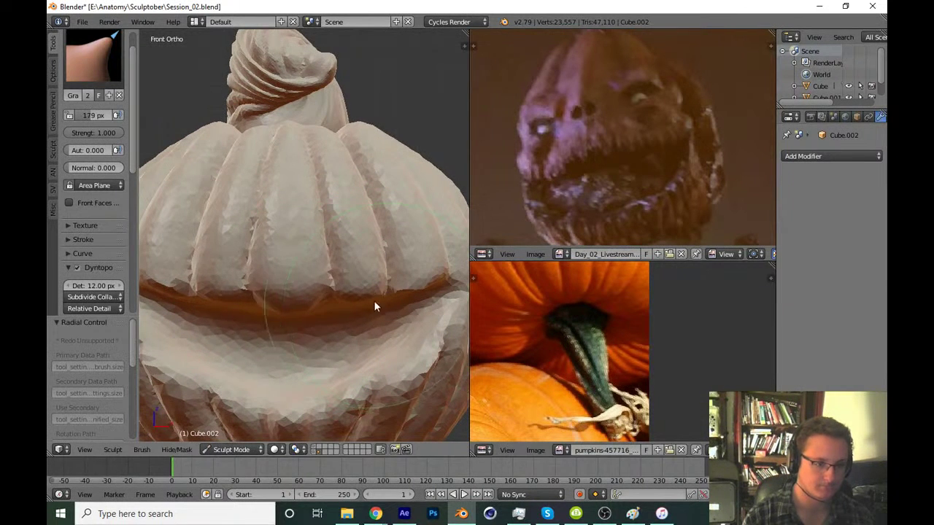
{"action": "left_click_drag", "start_coordinate": [380, 299], "coordinate": [379, 313]}
Switch to the Draw brush and shrink it to about 106 px
{"action": "key", "text": "x"}
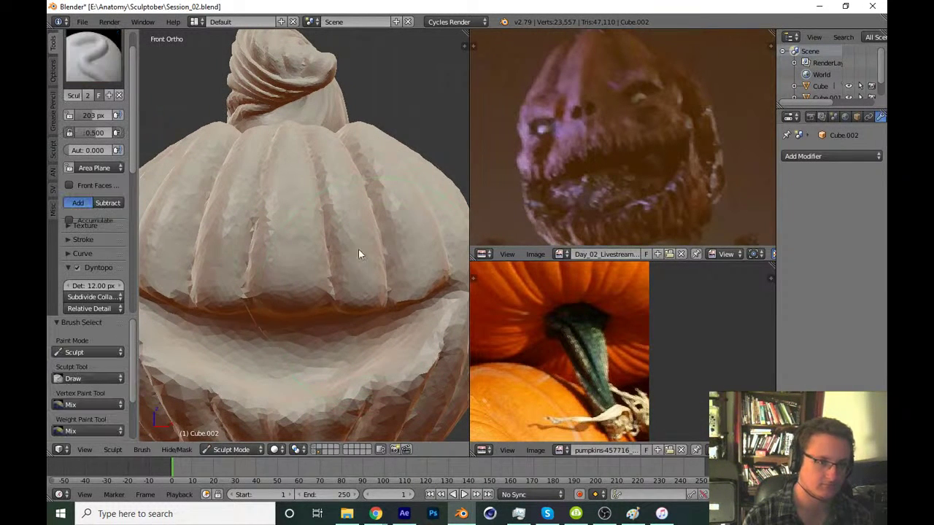
{"action": "middle_click_drag", "start_coordinate": [358, 252], "coordinate": [351, 253]}
{"action": "scroll", "coordinate": [364, 234], "scroll_direction": "up", "scroll_amount": 3}
{"action": "key", "text": "f"}
{"action": "left_click", "coordinate": [330, 231]}
{"action": "scroll", "coordinate": [309, 262], "scroll_direction": "down", "scroll_amount": 3}
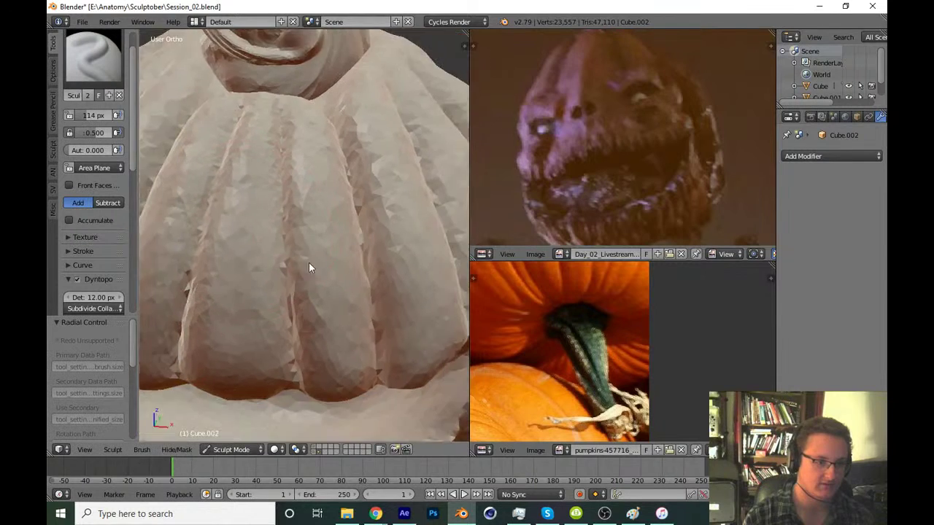
{"action": "scroll", "coordinate": [339, 217], "scroll_direction": "up", "scroll_amount": 2}
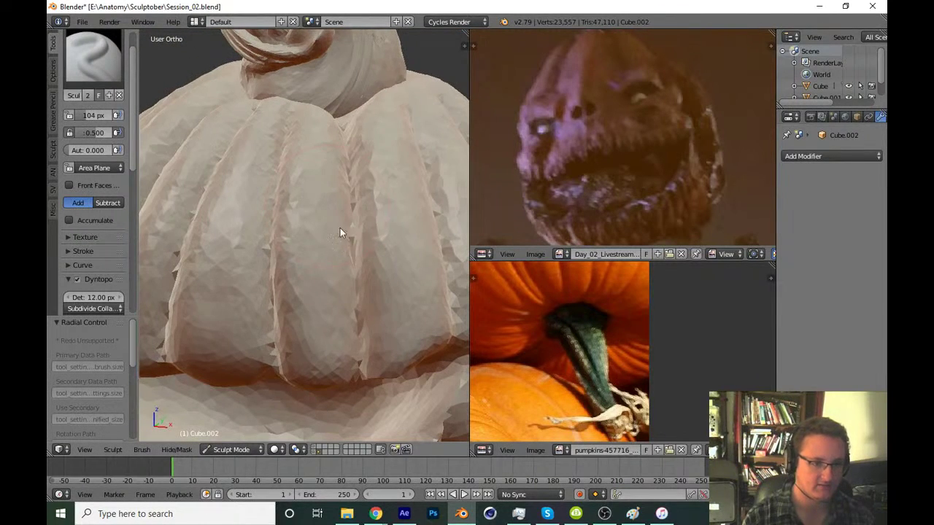
Press a round eye dent into the central rib, then undo it
{"action": "left_click_drag", "start_coordinate": [369, 221], "coordinate": [347, 213]}
{"action": "mouse_move", "coordinate": [347, 213]}
{"action": "middle_mouse_down"}
{"action": "mouse_move", "coordinate": [359, 288]}
{"action": "mouse_move", "coordinate": [367, 259]}
{"action": "middle_mouse_up"}
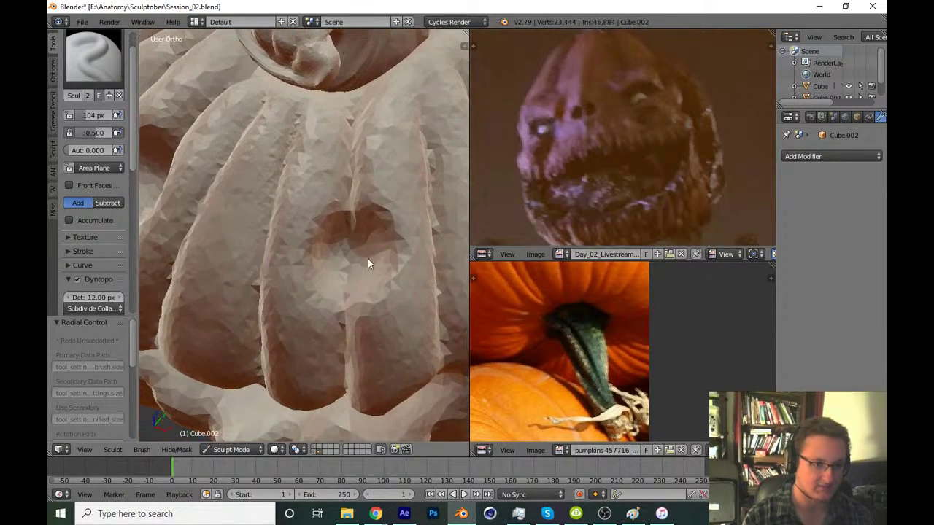
{"action": "mouse_move", "coordinate": [367, 259]}
{"action": "left_mouse_down"}
{"action": "mouse_move", "coordinate": [389, 258]}
{"action": "mouse_move", "coordinate": [368, 248]}
{"action": "left_mouse_up"}
{"action": "scroll", "coordinate": [361, 258], "scroll_direction": "down", "scroll_amount": 6}
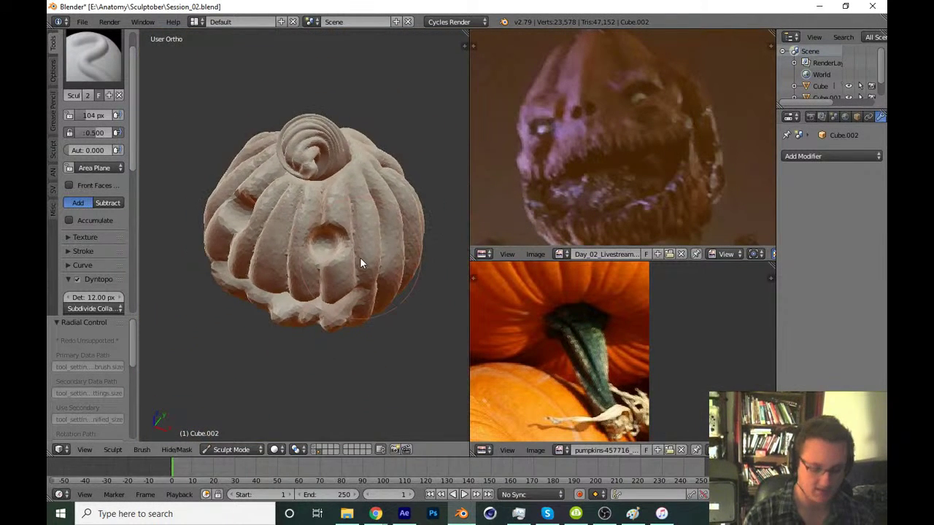
{"action": "key", "text": "KP_1"}
{"action": "scroll", "coordinate": [353, 298], "scroll_direction": "up", "scroll_amount": 5}
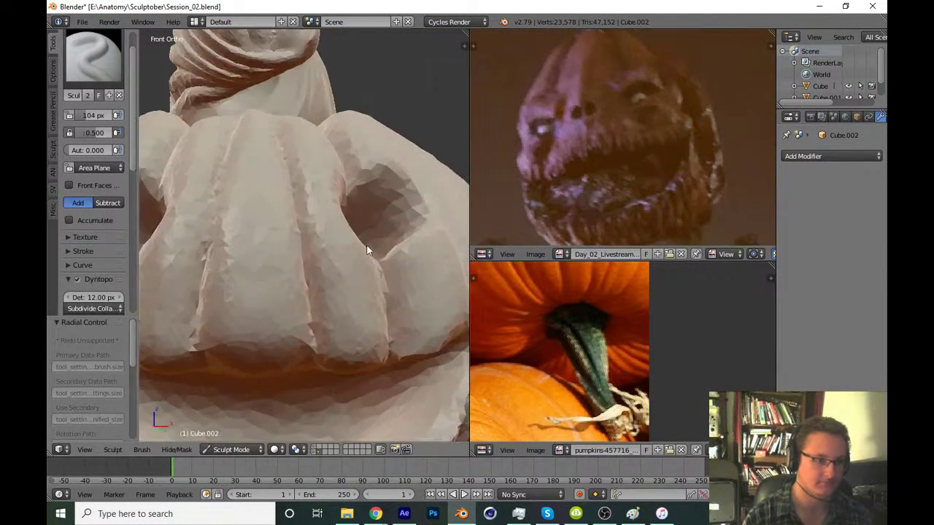
{"action": "mouse_move", "coordinate": [366, 245]}
{"action": "middle_mouse_down"}
{"action": "mouse_move", "coordinate": [316, 295]}
{"action": "mouse_move", "coordinate": [330, 270]}
{"action": "mouse_move", "coordinate": [249, 263]}
{"action": "mouse_move", "coordinate": [373, 276]}
{"action": "mouse_move", "coordinate": [351, 287]}
{"action": "mouse_move", "coordinate": [368, 229]}
{"action": "mouse_move", "coordinate": [372, 278]}
{"action": "mouse_move", "coordinate": [391, 269]}
{"action": "middle_mouse_up"}
{"action": "key", "text": "ctrl+z"}
Sculpt an oval eye socket into the rib with the Inflate brush at 132 px
{"action": "key", "text": "i"}
{"action": "key", "text": "f"}
{"action": "left_click", "coordinate": [379, 257]}
{"action": "left_click_drag", "start_coordinate": [391, 270], "coordinate": [415, 252]}
{"action": "middle_click_drag", "start_coordinate": [416, 252], "coordinate": [351, 286]}
{"action": "mouse_move", "coordinate": [351, 282]}
{"action": "left_mouse_down"}
{"action": "mouse_move", "coordinate": [410, 268]}
{"action": "mouse_move", "coordinate": [364, 301]}
{"action": "mouse_move", "coordinate": [390, 253]}
{"action": "mouse_move", "coordinate": [402, 278]}
{"action": "left_mouse_up"}
Check the socket from the front and save, overwriting Session_02.blend
{"action": "scroll", "coordinate": [402, 278], "scroll_direction": "down", "scroll_amount": 5}
{"action": "scroll", "coordinate": [371, 282], "scroll_direction": "down", "scroll_amount": 2}
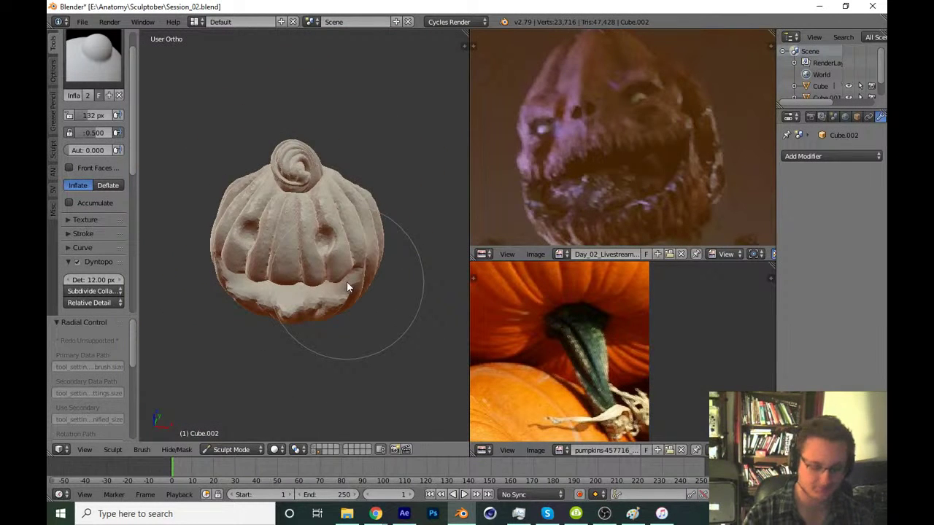
{"action": "key", "text": "KP_1"}
{"action": "scroll", "coordinate": [366, 279], "scroll_direction": "up", "scroll_amount": 2}
{"action": "scroll", "coordinate": [366, 279], "scroll_direction": "up", "scroll_amount": 5}
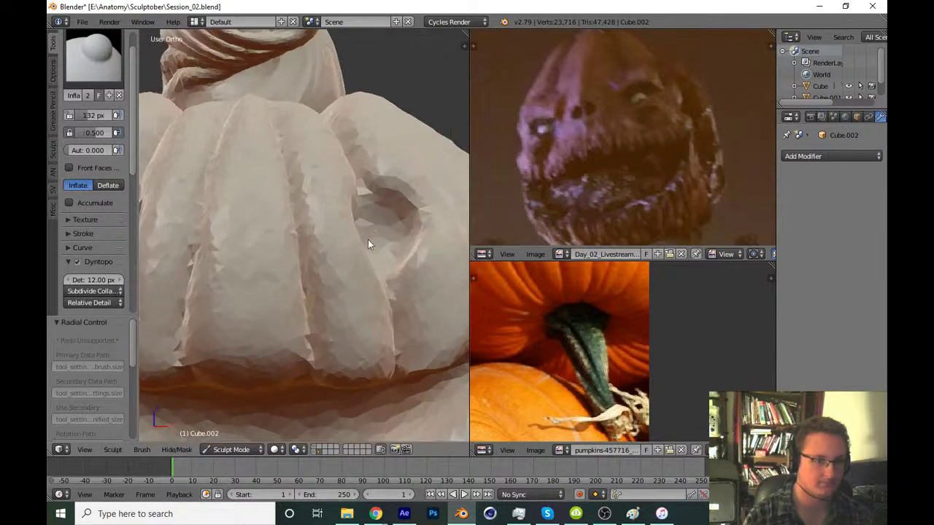
{"action": "middle_click_drag", "start_coordinate": [368, 239], "coordinate": [338, 278]}
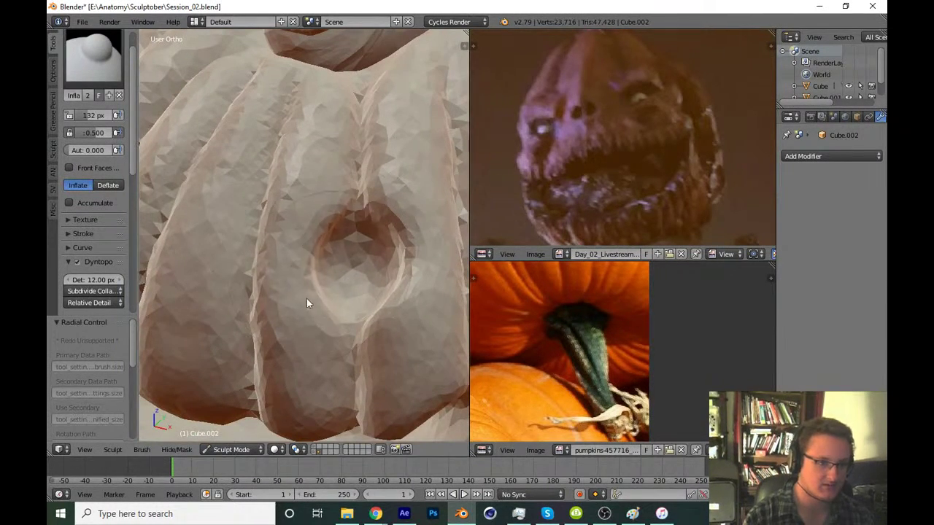
{"action": "middle_click_drag", "start_coordinate": [330, 241], "coordinate": [351, 277]}
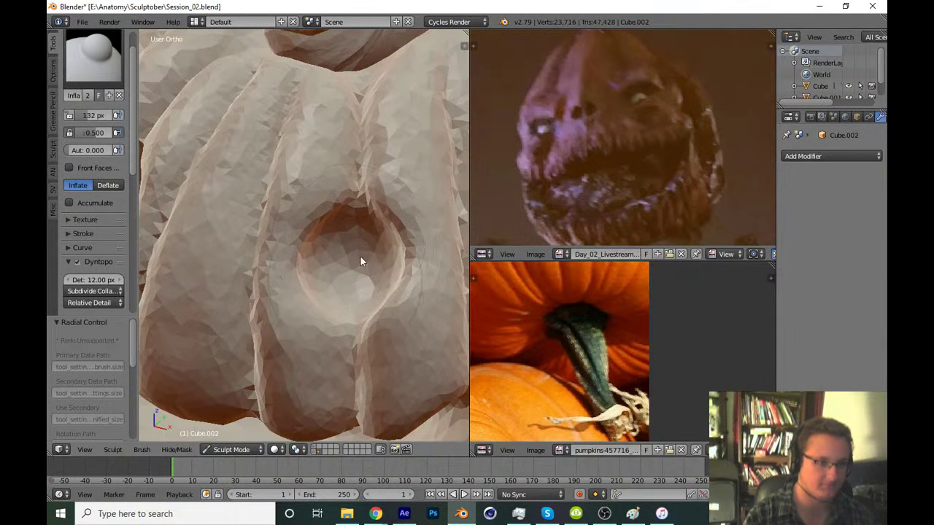
{"action": "scroll", "coordinate": [398, 287], "scroll_direction": "down", "scroll_amount": 5}
{"action": "scroll", "coordinate": [363, 380], "scroll_direction": "down", "scroll_amount": 3}
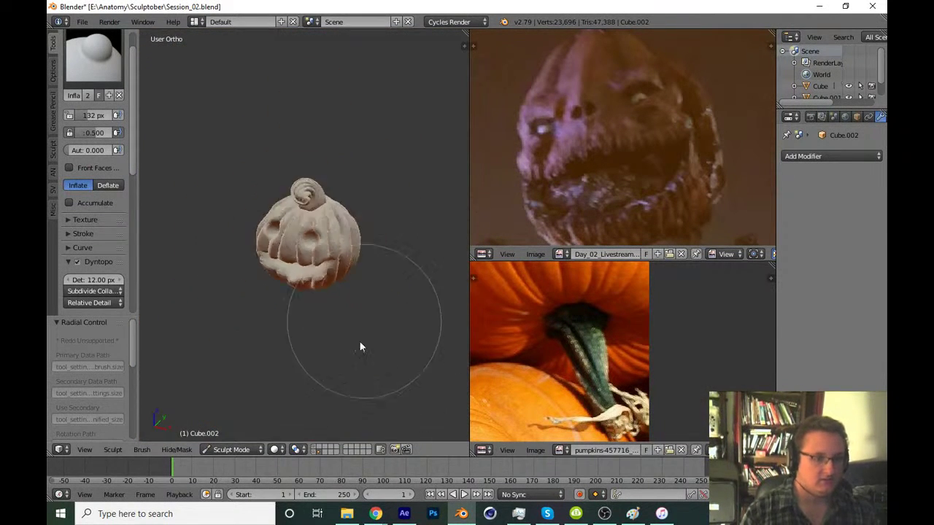
{"action": "scroll", "coordinate": [360, 345], "scroll_direction": "down", "scroll_amount": 2}
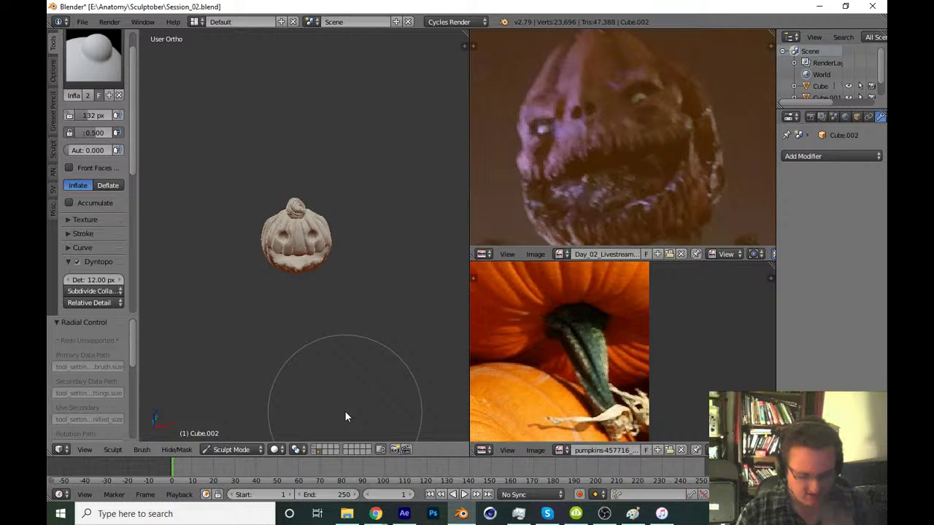
{"action": "key", "text": "KP_1"}
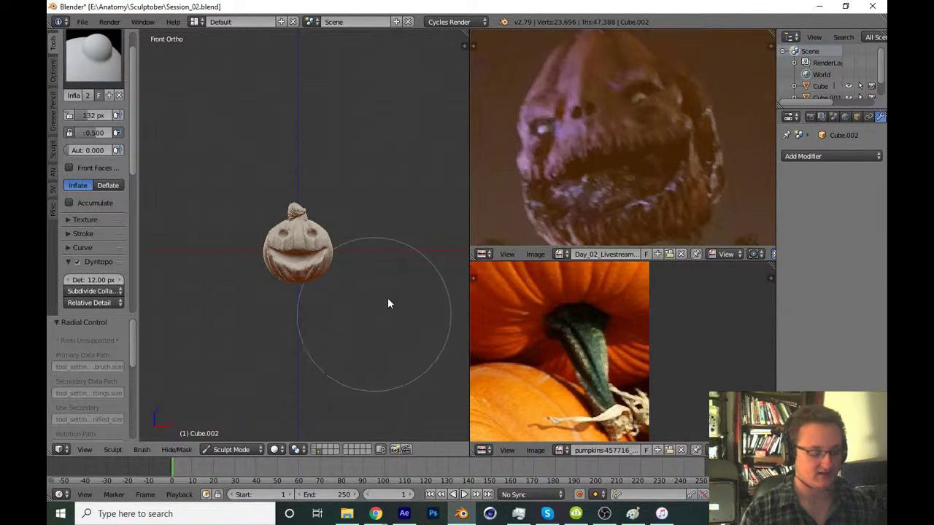
{"action": "key", "text": "ctrl+s"}
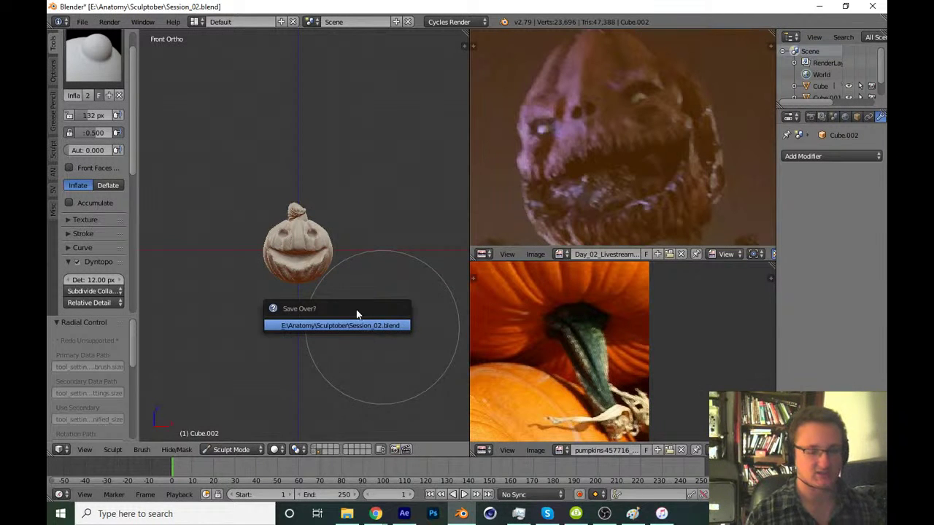
{"action": "key", "text": "Return"}
Zoom in on the face and switch to the Clay brush
{"action": "scroll", "coordinate": [328, 299], "scroll_direction": "up", "scroll_amount": 3}
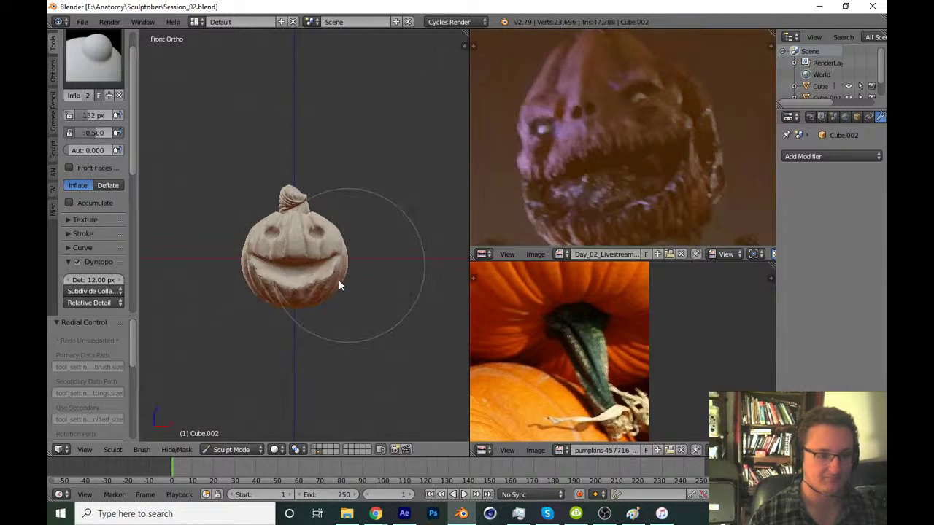
{"action": "scroll", "coordinate": [340, 285], "scroll_direction": "up", "scroll_amount": 1}
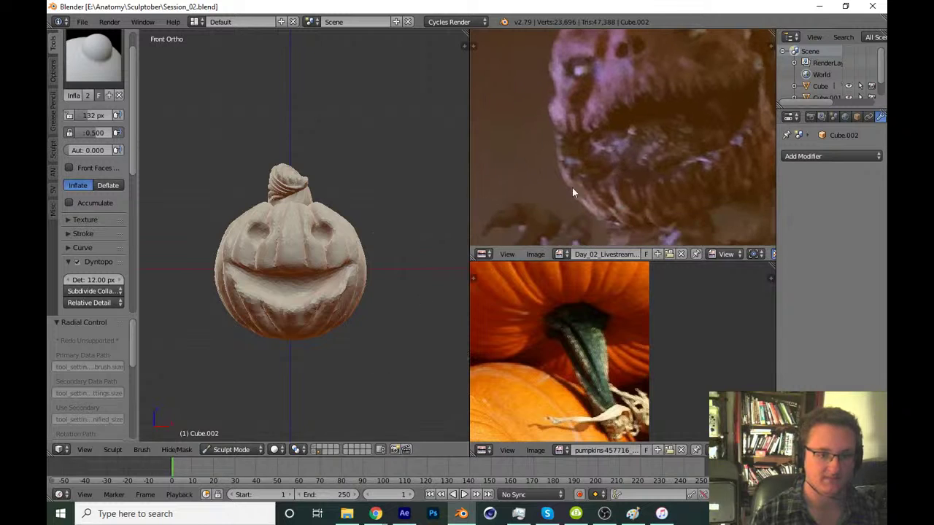
{"action": "scroll", "coordinate": [419, 249], "scroll_direction": "up", "scroll_amount": 3}
{"action": "scroll", "coordinate": [402, 244], "scroll_direction": "up", "scroll_amount": 4}
{"action": "middle_click_drag", "start_coordinate": [403, 244], "coordinate": [350, 305]}
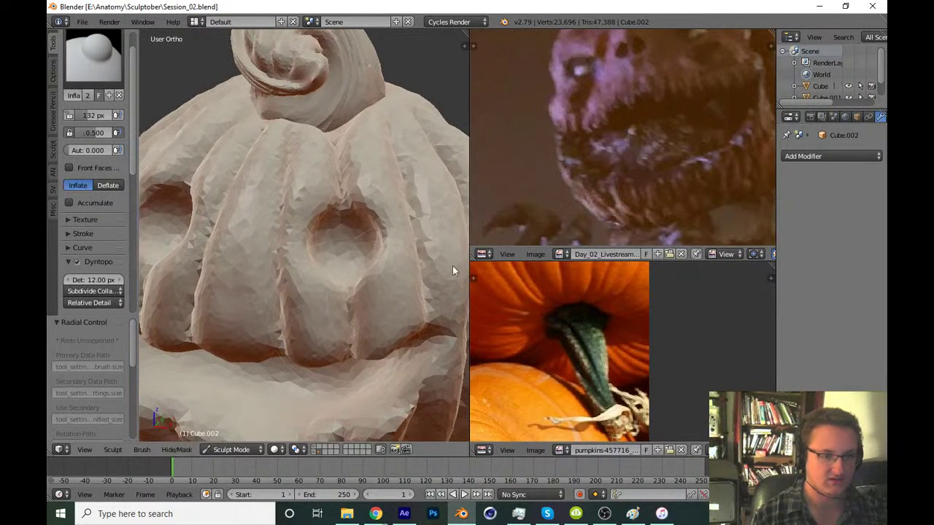
{"action": "scroll", "coordinate": [311, 269], "scroll_direction": "up", "scroll_amount": 4}
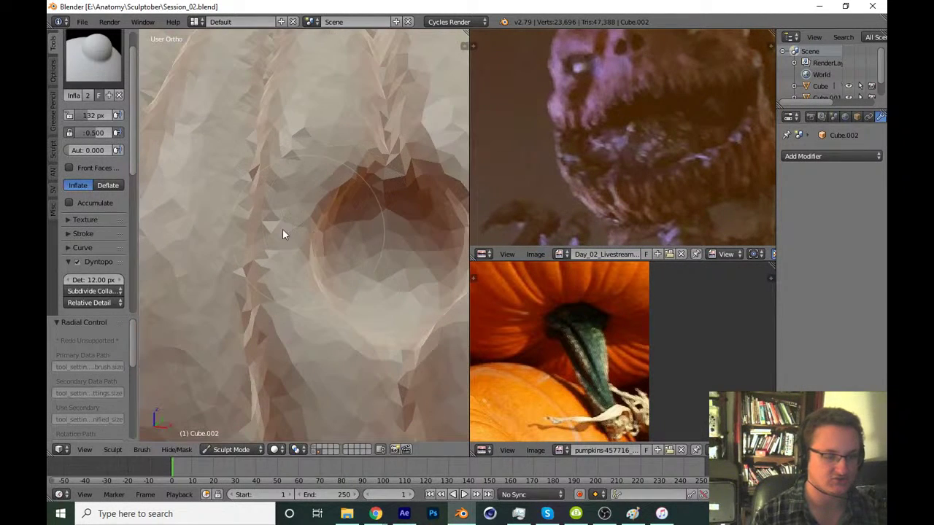
{"action": "left_click", "coordinate": [103, 71]}
{"action": "left_click", "coordinate": [176, 124]}
Reshape the eye-socket rim with a 111 px Clay brush
{"action": "middle_click_drag", "start_coordinate": [371, 214], "coordinate": [316, 232], "text": "shift"}
{"action": "key", "text": "f"}
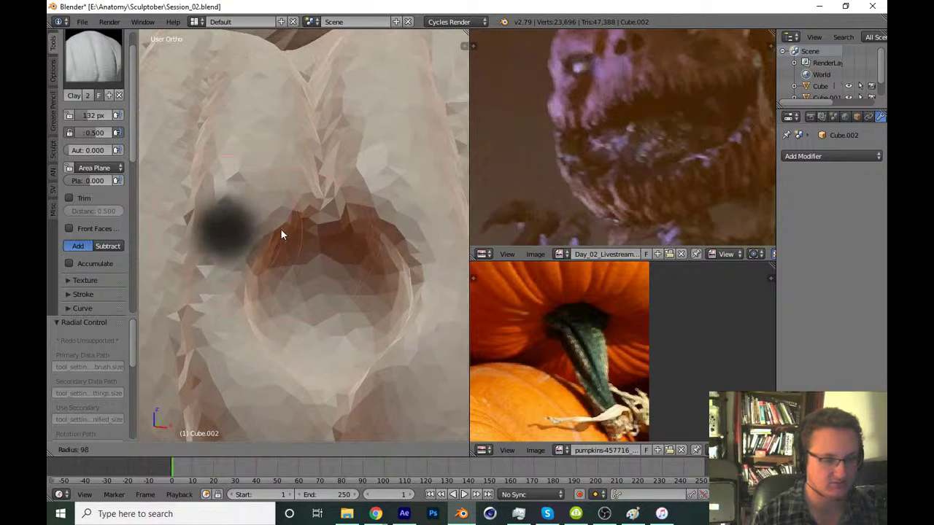
{"action": "left_click", "coordinate": [281, 234]}
{"action": "mouse_move", "coordinate": [256, 227]}
{"action": "left_mouse_down"}
{"action": "mouse_move", "coordinate": [329, 187]}
{"action": "mouse_move", "coordinate": [345, 229]}
{"action": "mouse_move", "coordinate": [391, 229]}
{"action": "left_mouse_up"}
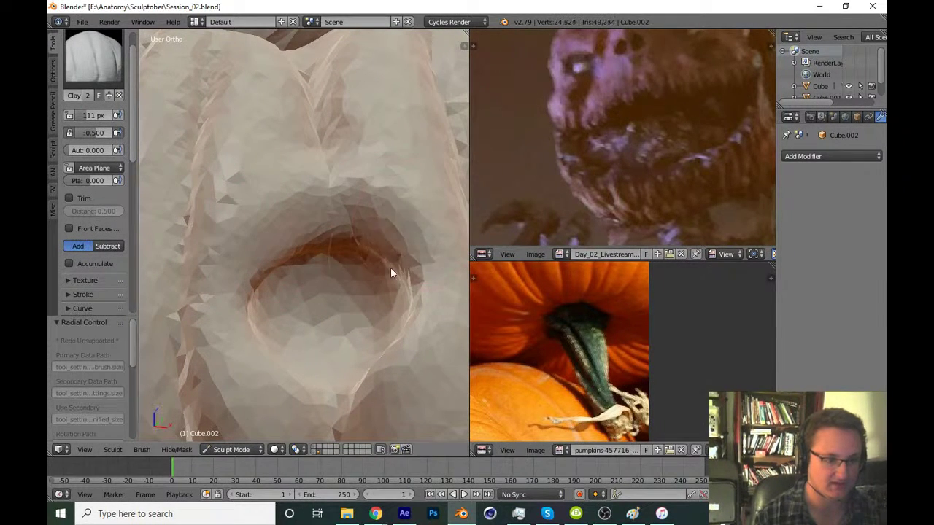
Add more clay strokes extending the rim above the socket, then save Session_02.blend
{"action": "scroll", "coordinate": [379, 259], "scroll_direction": "down", "scroll_amount": 5}
{"action": "scroll", "coordinate": [409, 233], "scroll_direction": "down", "scroll_amount": 3}
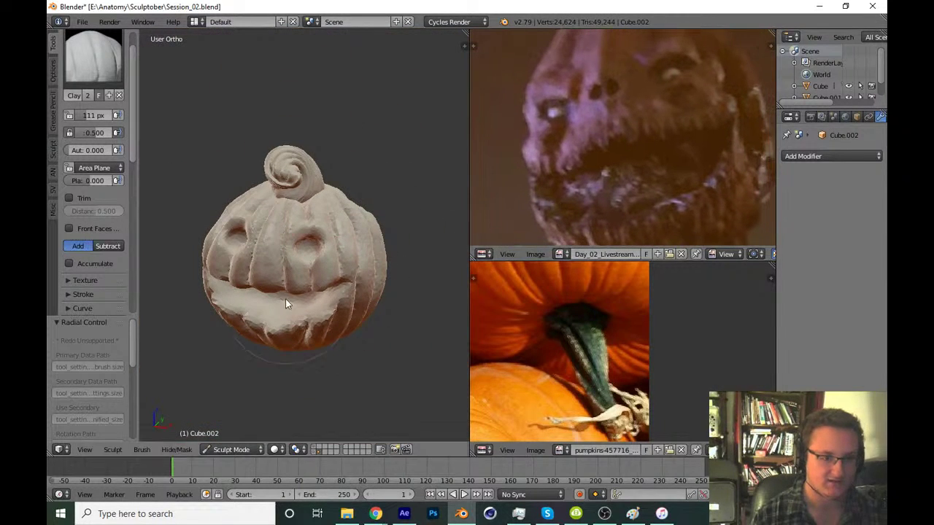
{"action": "scroll", "coordinate": [336, 221], "scroll_direction": "up", "scroll_amount": 5}
{"action": "scroll", "coordinate": [337, 223], "scroll_direction": "up", "scroll_amount": 2}
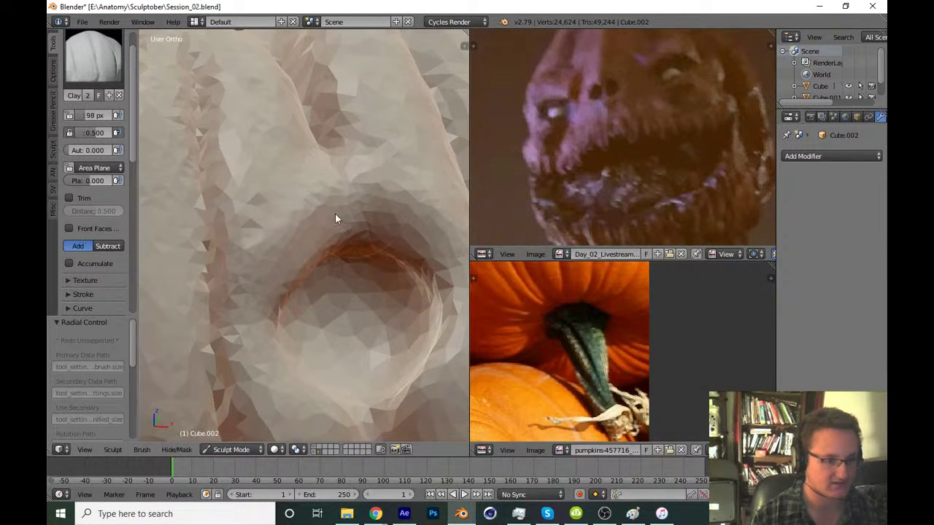
{"action": "middle_click_drag", "start_coordinate": [307, 247], "coordinate": [279, 264]}
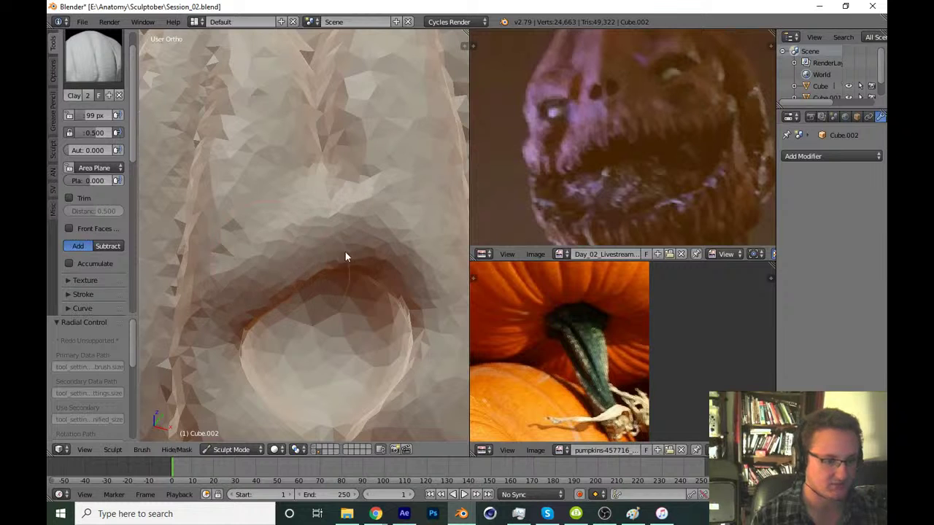
{"action": "mouse_move", "coordinate": [313, 263]}
{"action": "left_mouse_down"}
{"action": "mouse_move", "coordinate": [404, 245]}
{"action": "mouse_move", "coordinate": [426, 277]}
{"action": "left_mouse_up"}
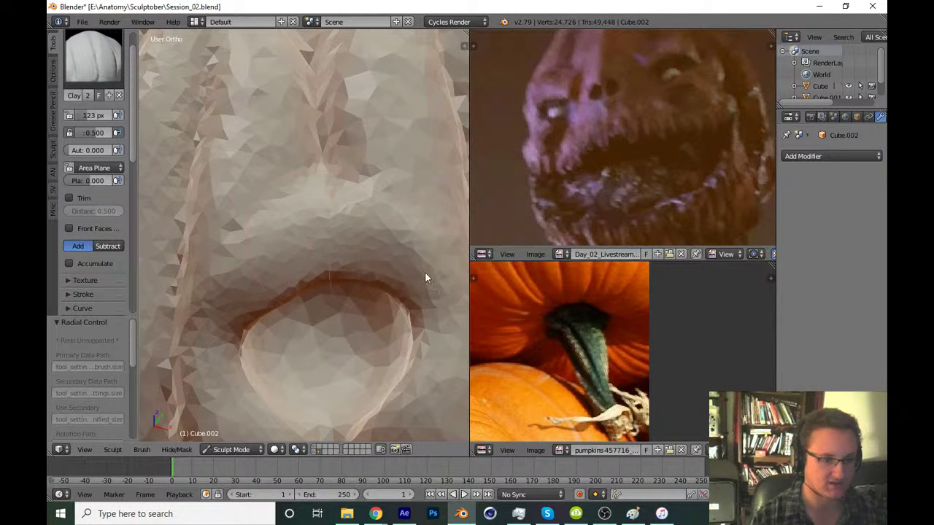
{"action": "left_click_drag", "start_coordinate": [277, 253], "coordinate": [263, 262]}
{"action": "mouse_move", "coordinate": [372, 237]}
{"action": "left_mouse_down"}
{"action": "mouse_move", "coordinate": [375, 215]}
{"action": "mouse_move", "coordinate": [348, 244]}
{"action": "mouse_move", "coordinate": [243, 279]}
{"action": "left_mouse_up"}
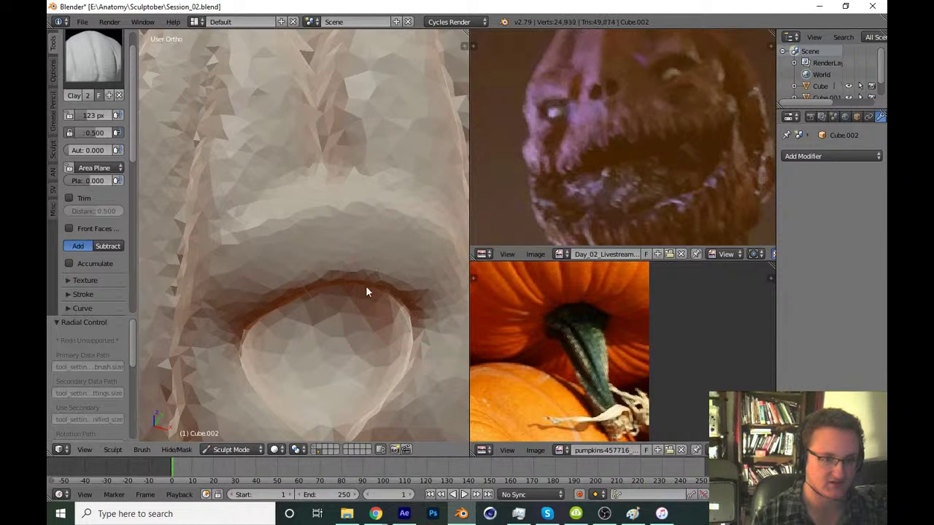
{"action": "scroll", "coordinate": [366, 292], "scroll_direction": "down", "scroll_amount": 4}
{"action": "scroll", "coordinate": [378, 218], "scroll_direction": "down", "scroll_amount": 4}
{"action": "scroll", "coordinate": [312, 337], "scroll_direction": "down", "scroll_amount": 3}
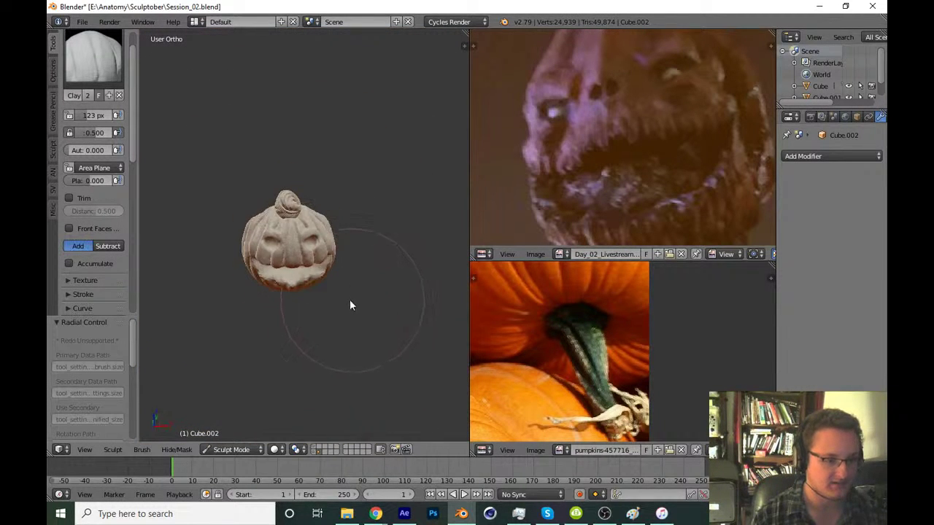
{"action": "key", "text": "ctrl+s"}
Confirm the file overwrite and set the Clay brush radius to 121 px at the eye socket
{"action": "key", "text": "Return"}
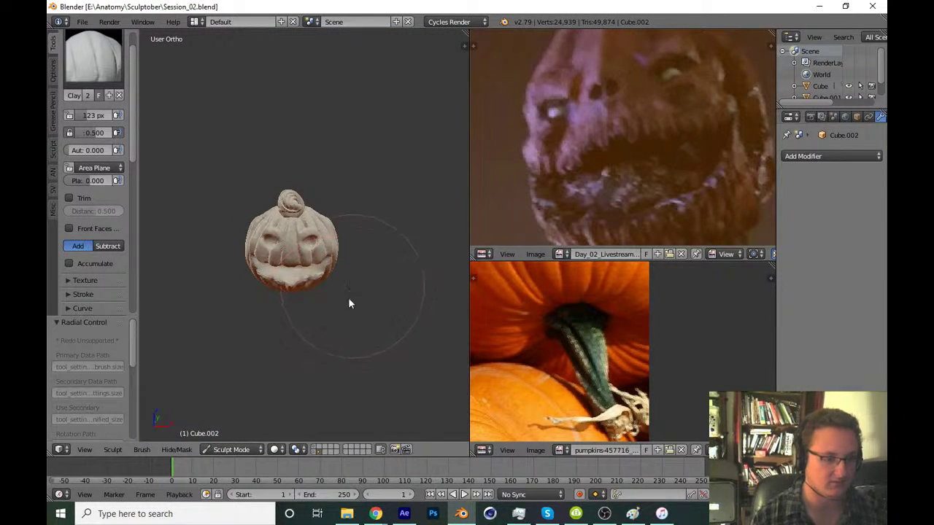
{"action": "scroll", "coordinate": [376, 230], "scroll_direction": "up", "scroll_amount": 3}
{"action": "scroll", "coordinate": [377, 228], "scroll_direction": "up", "scroll_amount": 3}
{"action": "scroll", "coordinate": [374, 215], "scroll_direction": "up", "scroll_amount": 3}
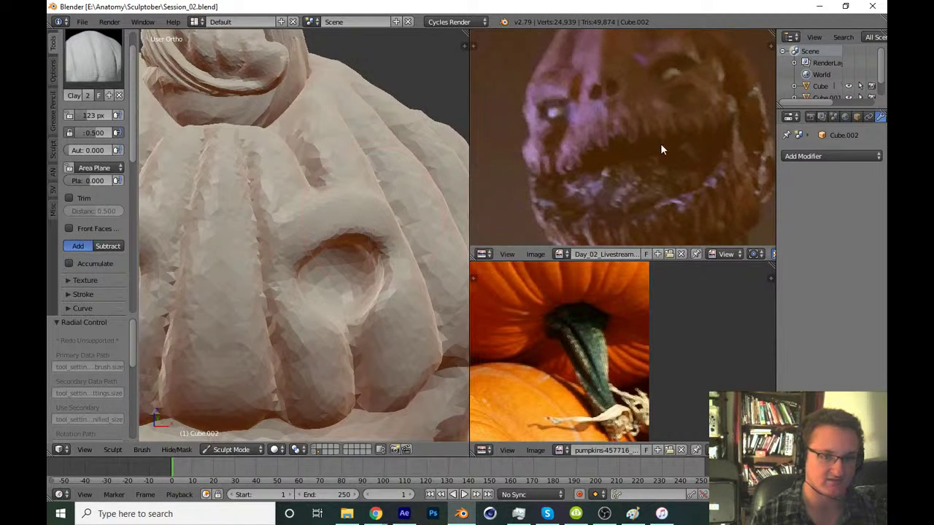
{"action": "scroll", "coordinate": [353, 261], "scroll_direction": "up", "scroll_amount": 1}
{"action": "scroll", "coordinate": [338, 248], "scroll_direction": "up", "scroll_amount": 3}
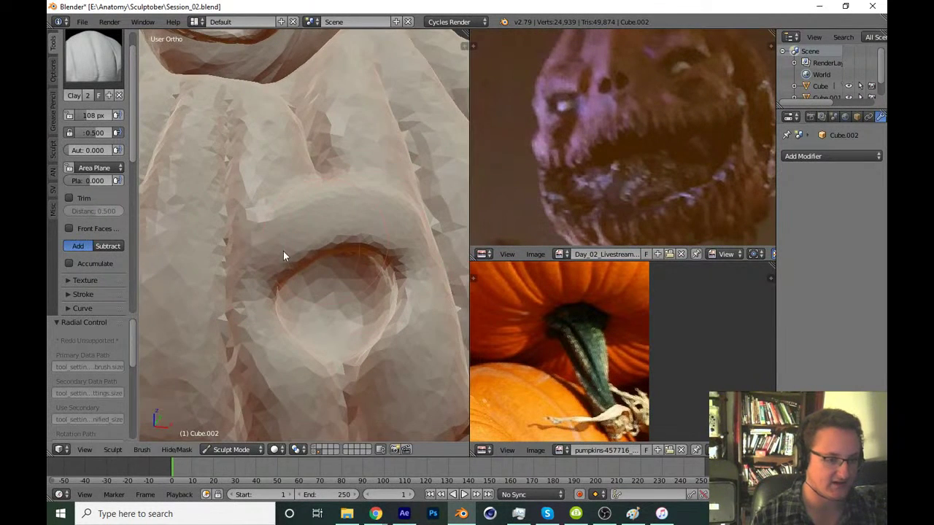
{"action": "scroll", "coordinate": [285, 256], "scroll_direction": "up", "scroll_amount": 2}
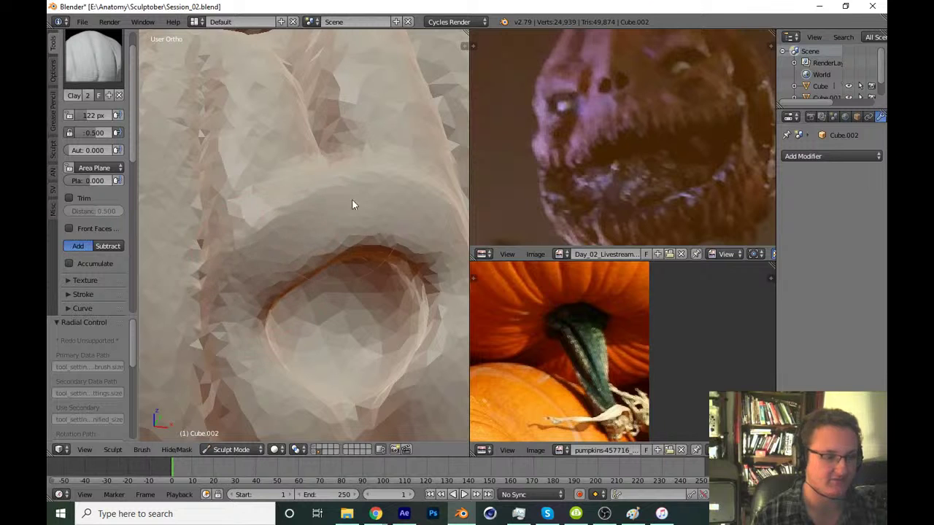
{"action": "middle_click_drag", "start_coordinate": [351, 199], "coordinate": [298, 253]}
{"action": "key", "text": "f"}
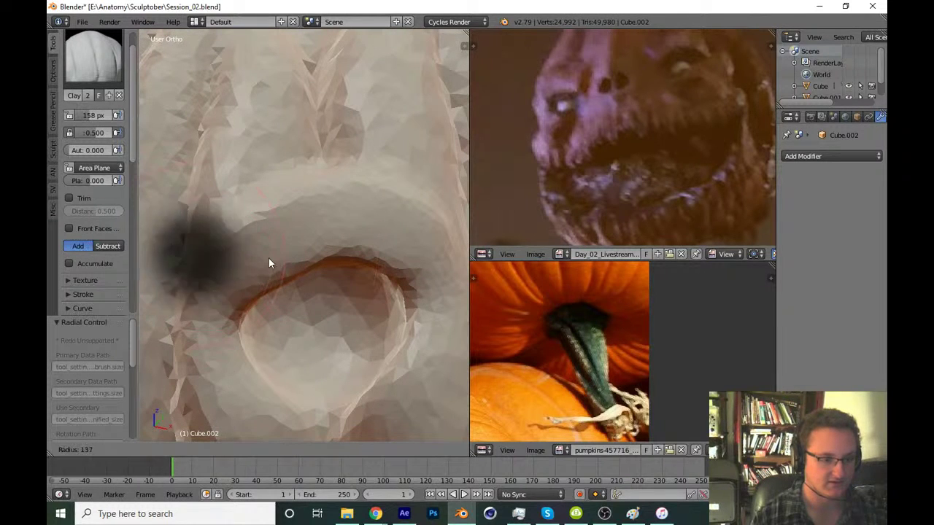
{"action": "left_click", "coordinate": [268, 258]}
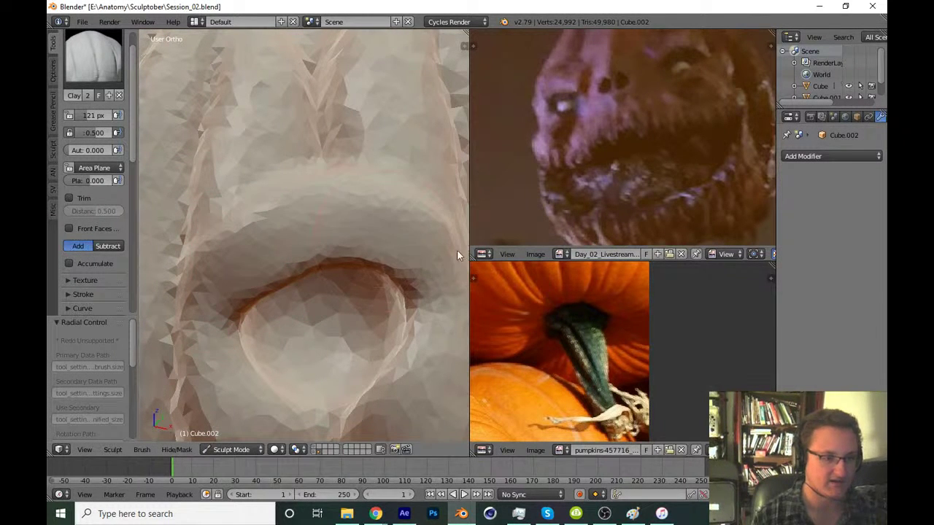
{"action": "scroll", "coordinate": [380, 306], "scroll_direction": "down", "scroll_amount": 4}
{"action": "scroll", "coordinate": [343, 335], "scroll_direction": "down", "scroll_amount": 4}
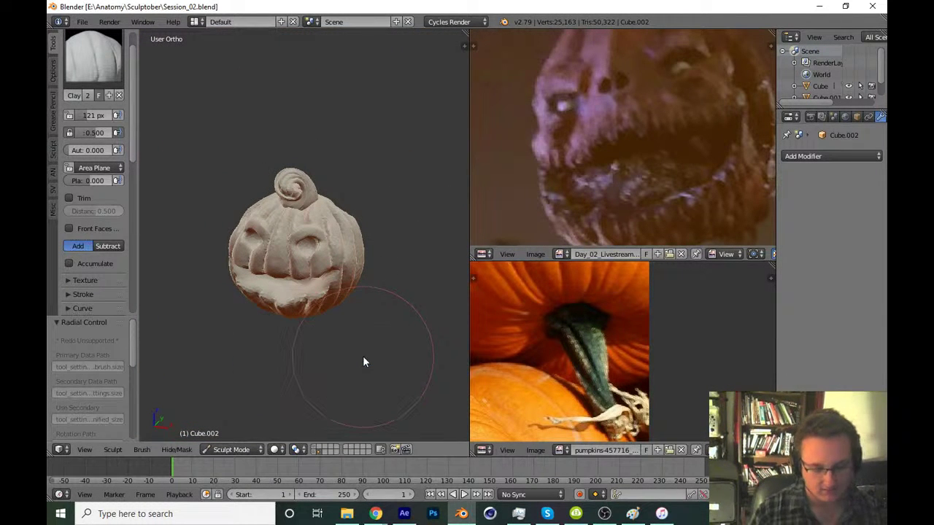
From the front view, shrink the brush to 115 px and save the sculpt file
{"action": "key", "text": "KP_1"}
{"action": "scroll", "coordinate": [426, 252], "scroll_direction": "up", "scroll_amount": 2}
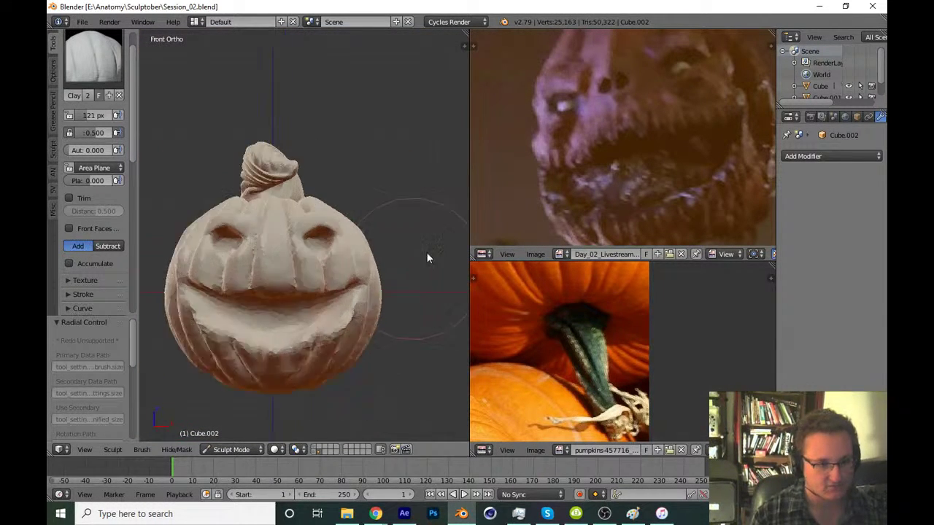
{"action": "scroll", "coordinate": [390, 255], "scroll_direction": "up", "scroll_amount": 4}
{"action": "middle_click_drag", "start_coordinate": [390, 255], "coordinate": [327, 267]}
{"action": "scroll", "coordinate": [327, 268], "scroll_direction": "up", "scroll_amount": 2}
{"action": "scroll", "coordinate": [339, 283], "scroll_direction": "up", "scroll_amount": 2}
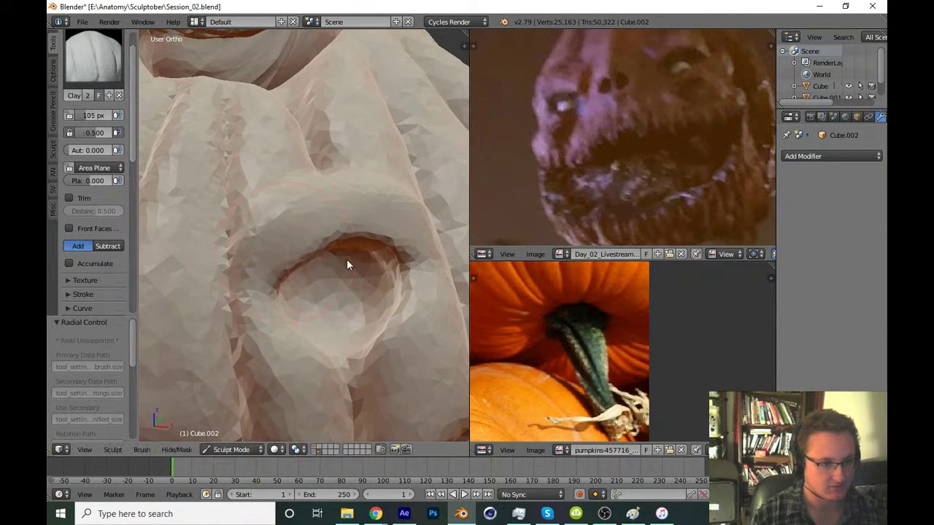
{"action": "key", "text": "f"}
{"action": "left_click", "coordinate": [314, 263]}
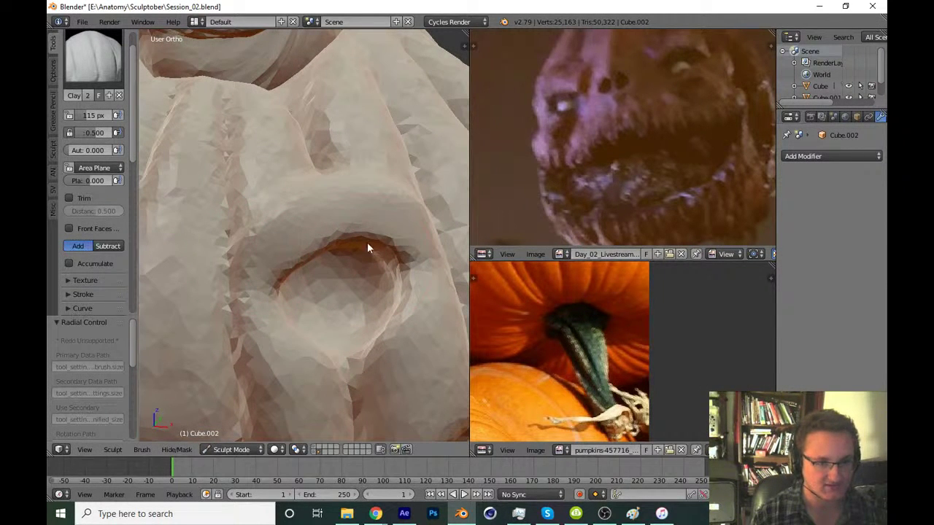
{"action": "key", "text": "ctrl+s"}
{"action": "left_click", "coordinate": [359, 264]}
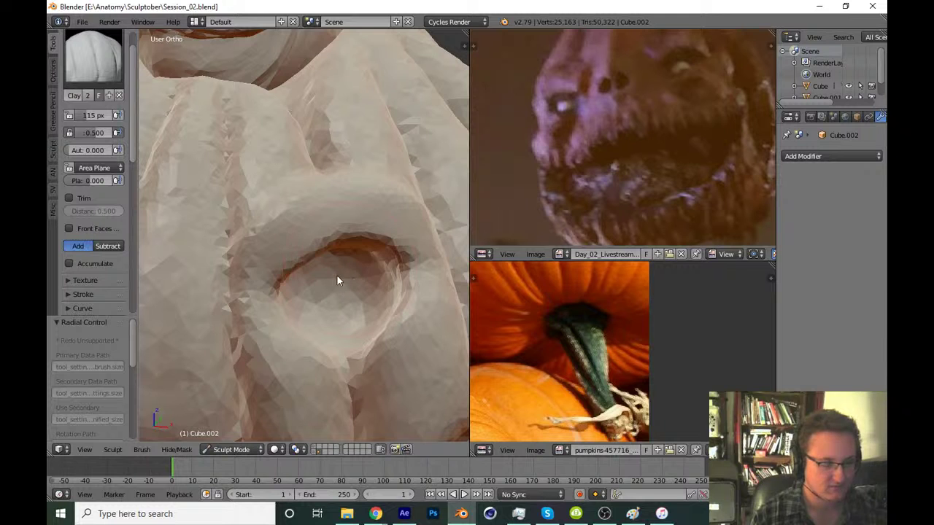
Shrink the brush to 96 px and bring the view onto the eye socket
{"action": "middle_click_drag", "start_coordinate": [337, 278], "coordinate": [273, 300]}
{"action": "key", "text": "f"}
{"action": "left_click", "coordinate": [278, 277]}
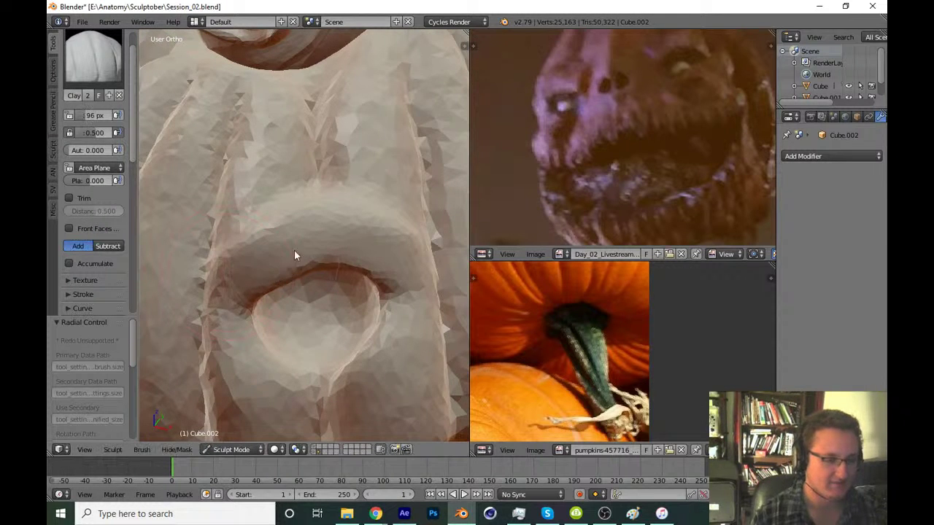
{"action": "scroll", "coordinate": [294, 249], "scroll_direction": "down", "scroll_amount": 6}
{"action": "scroll", "coordinate": [308, 345], "scroll_direction": "down", "scroll_amount": 1}
{"action": "scroll", "coordinate": [325, 314], "scroll_direction": "down", "scroll_amount": 3}
{"action": "scroll", "coordinate": [342, 335], "scroll_direction": "up", "scroll_amount": 5}
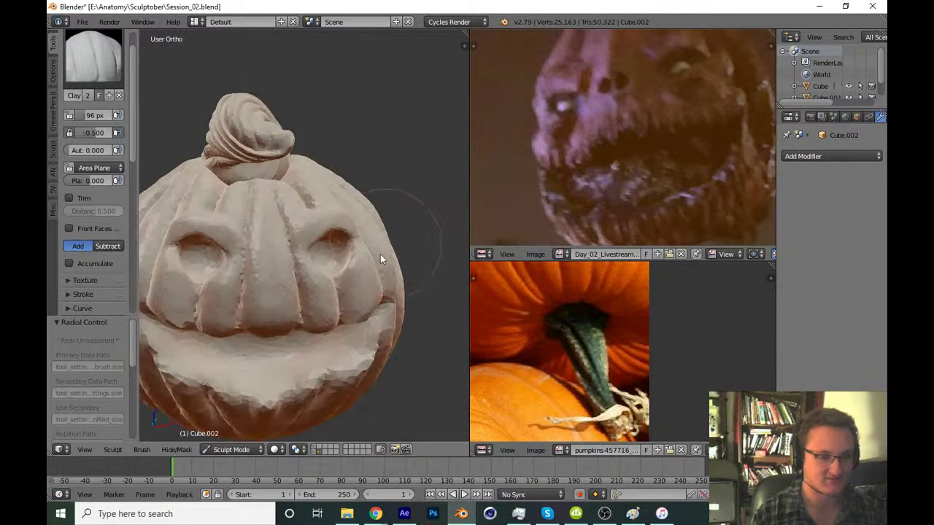
{"action": "middle_click_drag", "start_coordinate": [380, 254], "coordinate": [349, 304]}
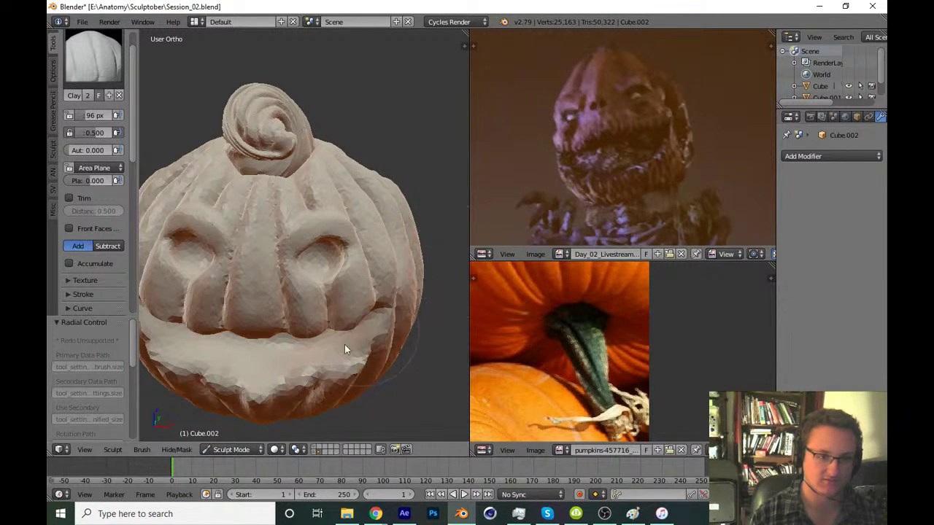
{"action": "scroll", "coordinate": [345, 349], "scroll_direction": "up", "scroll_amount": 5}
{"action": "middle_click_drag", "start_coordinate": [368, 261], "coordinate": [273, 295], "text": "shift"}
{"action": "scroll", "coordinate": [272, 296], "scroll_direction": "up", "scroll_amount": 3}
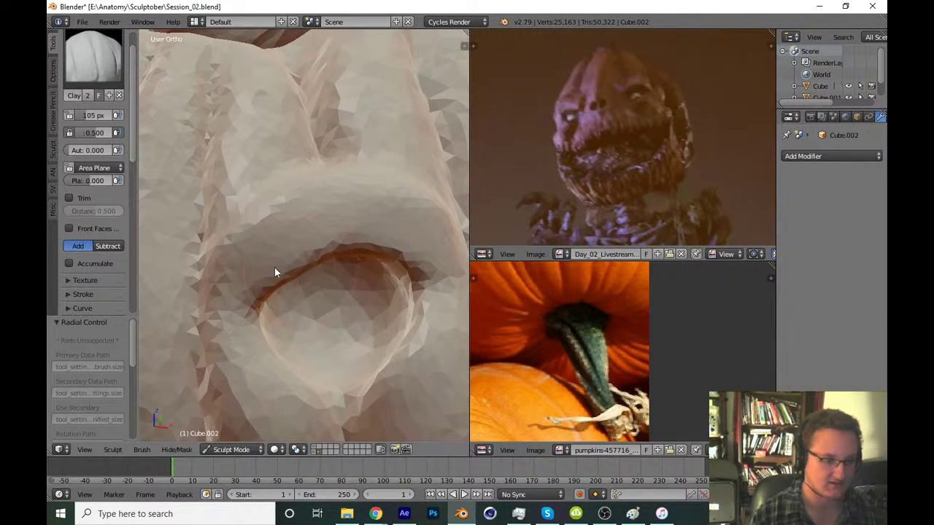
Build up and smooth clay around and below the eye-socket rim with a 111 px brush
{"action": "left_click_drag", "start_coordinate": [275, 281], "coordinate": [285, 292]}
{"action": "key", "text": "f"}
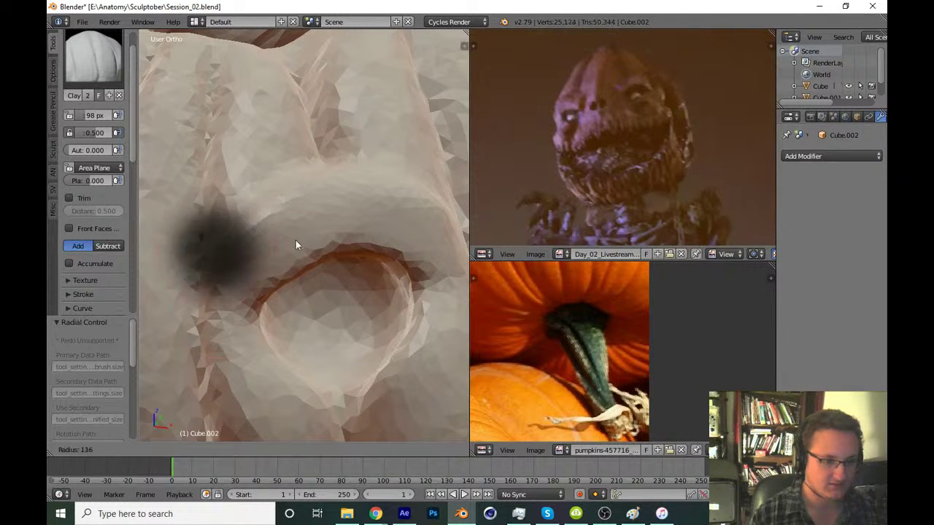
{"action": "left_click", "coordinate": [251, 266]}
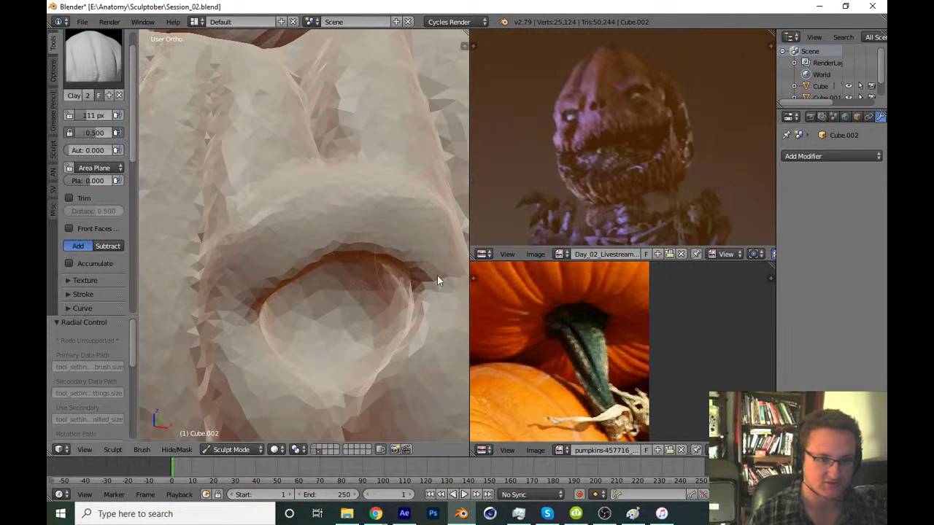
{"action": "mouse_move", "coordinate": [320, 374]}
{"action": "middle_mouse_down"}
{"action": "mouse_move", "coordinate": [265, 353]}
{"action": "mouse_move", "coordinate": [326, 270]}
{"action": "mouse_move", "coordinate": [260, 317]}
{"action": "middle_mouse_up"}
{"action": "left_click_drag", "start_coordinate": [286, 290], "coordinate": [338, 269]}
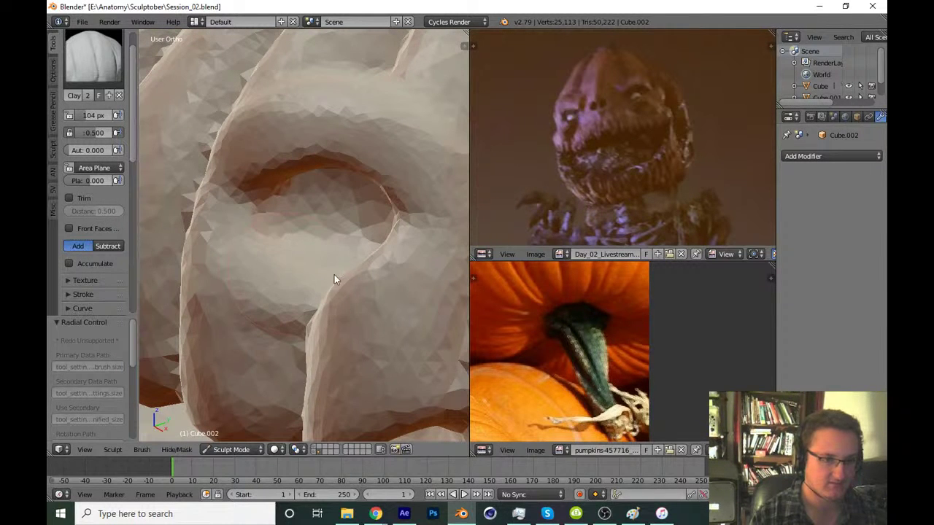
{"action": "mouse_move", "coordinate": [282, 258]}
{"action": "middle_mouse_down"}
{"action": "mouse_move", "coordinate": [412, 266]}
{"action": "mouse_move", "coordinate": [355, 258]}
{"action": "mouse_move", "coordinate": [305, 280]}
{"action": "middle_mouse_up"}
{"action": "left_click_drag", "start_coordinate": [405, 257], "coordinate": [438, 234]}
{"action": "scroll", "coordinate": [592, 172], "scroll_direction": "up", "scroll_amount": 2}
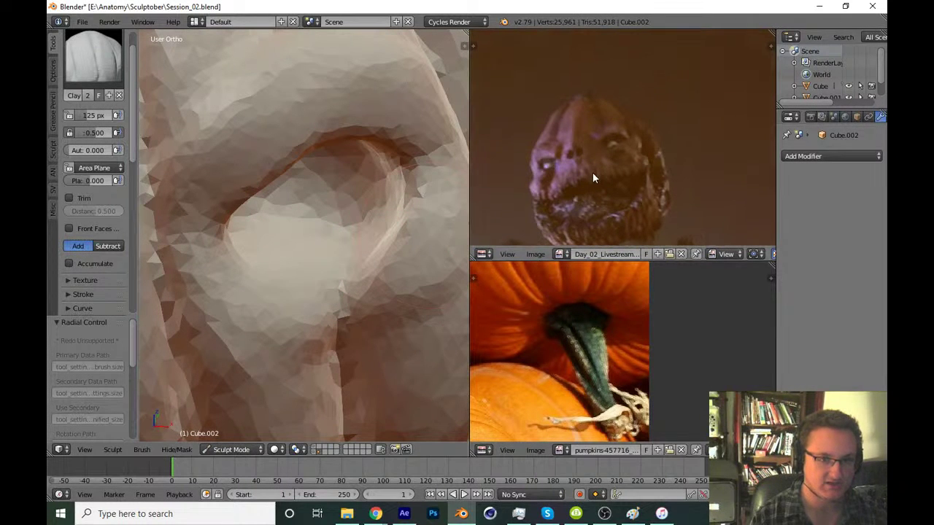
{"action": "scroll", "coordinate": [605, 172], "scroll_direction": "up", "scroll_amount": 2}
{"action": "scroll", "coordinate": [614, 172], "scroll_direction": "up", "scroll_amount": 3}
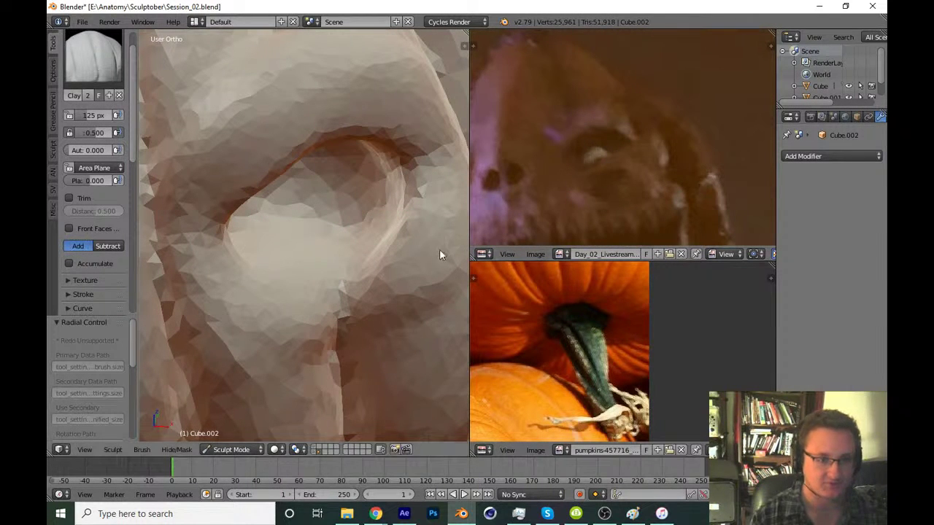
{"action": "mouse_move", "coordinate": [288, 312]}
{"action": "left_mouse_down"}
{"action": "mouse_move", "coordinate": [309, 319]}
{"action": "mouse_move", "coordinate": [390, 285]}
{"action": "mouse_move", "coordinate": [292, 306]}
{"action": "mouse_move", "coordinate": [379, 273]}
{"action": "left_mouse_up"}
Set the brush to 112 px, return to a front view, and open the interaction mode list
{"action": "scroll", "coordinate": [322, 248], "scroll_direction": "down", "scroll_amount": 2}
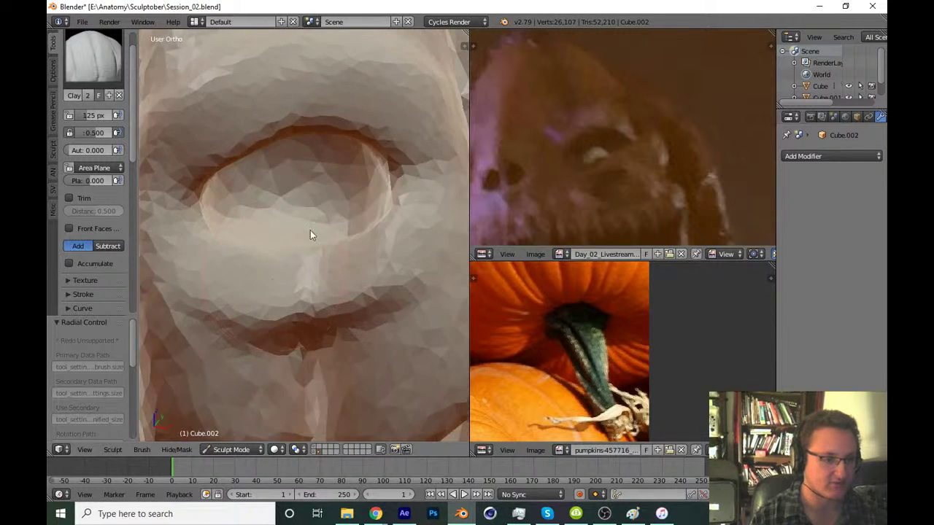
{"action": "scroll", "coordinate": [311, 230], "scroll_direction": "down", "scroll_amount": 4}
{"action": "scroll", "coordinate": [306, 277], "scroll_direction": "down", "scroll_amount": 3}
{"action": "mouse_move", "coordinate": [287, 274]}
{"action": "middle_mouse_down"}
{"action": "mouse_move", "coordinate": [216, 267]}
{"action": "mouse_move", "coordinate": [215, 317]}
{"action": "mouse_move", "coordinate": [348, 359]}
{"action": "middle_mouse_up"}
{"action": "scroll", "coordinate": [336, 306], "scroll_direction": "up", "scroll_amount": 4}
{"action": "scroll", "coordinate": [352, 304], "scroll_direction": "up", "scroll_amount": 3}
{"action": "middle_click_drag", "start_coordinate": [351, 304], "coordinate": [335, 283]}
{"action": "key", "text": "f"}
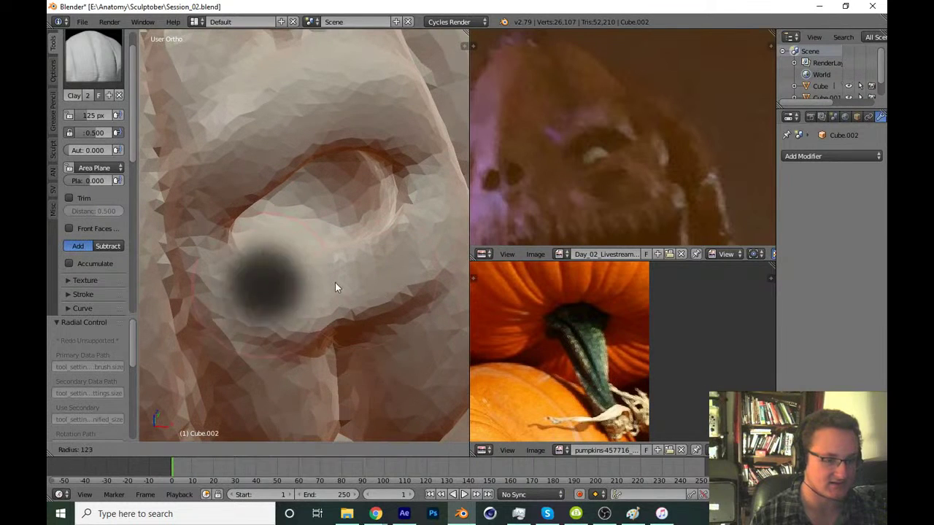
{"action": "left_click", "coordinate": [336, 284]}
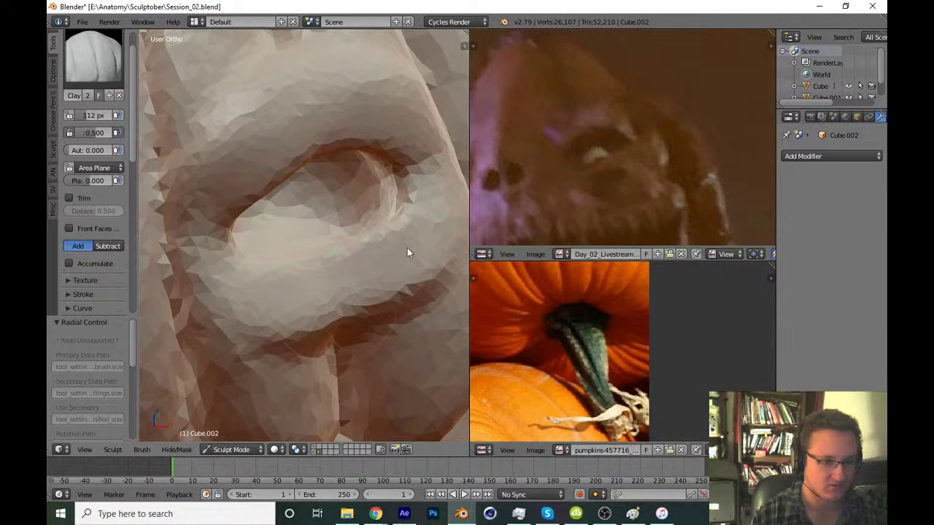
{"action": "middle_click_drag", "start_coordinate": [394, 260], "coordinate": [310, 269]}
{"action": "scroll", "coordinate": [314, 289], "scroll_direction": "down", "scroll_amount": 3}
{"action": "scroll", "coordinate": [315, 289], "scroll_direction": "down", "scroll_amount": 5}
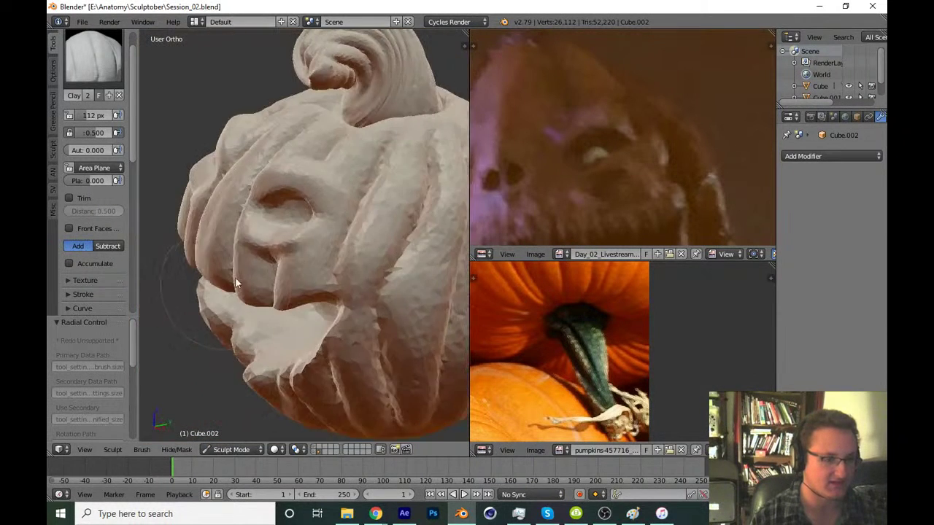
{"action": "scroll", "coordinate": [246, 366], "scroll_direction": "down", "scroll_amount": 3}
{"action": "middle_click_drag", "start_coordinate": [246, 367], "coordinate": [312, 381]}
{"action": "left_click", "coordinate": [250, 448]}
Switch to Object Mode and snap the 3D cursor to the world origin
{"action": "left_click", "coordinate": [257, 435]}
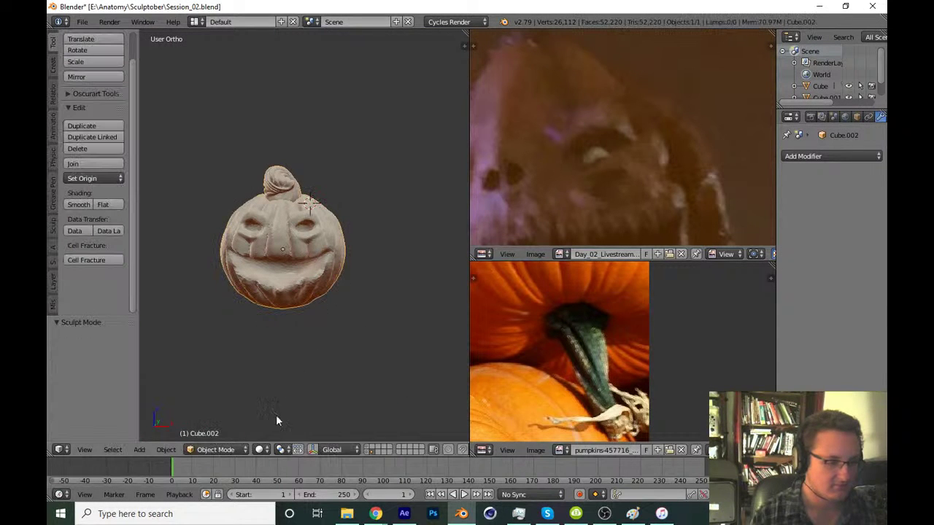
{"action": "key", "text": "KP_1"}
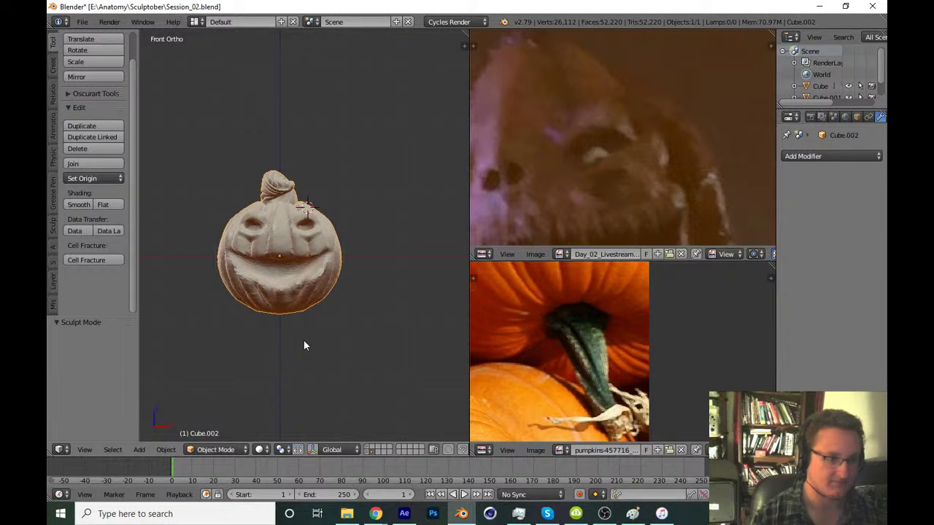
{"action": "key", "text": "shift+s"}
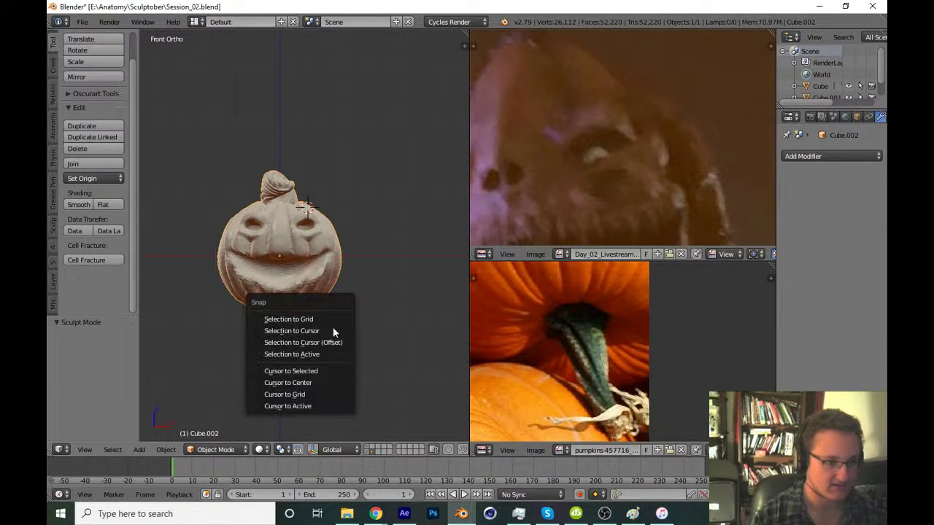
{"action": "left_click", "coordinate": [330, 382]}
{"action": "scroll", "coordinate": [300, 233], "scroll_direction": "up", "scroll_amount": 6}
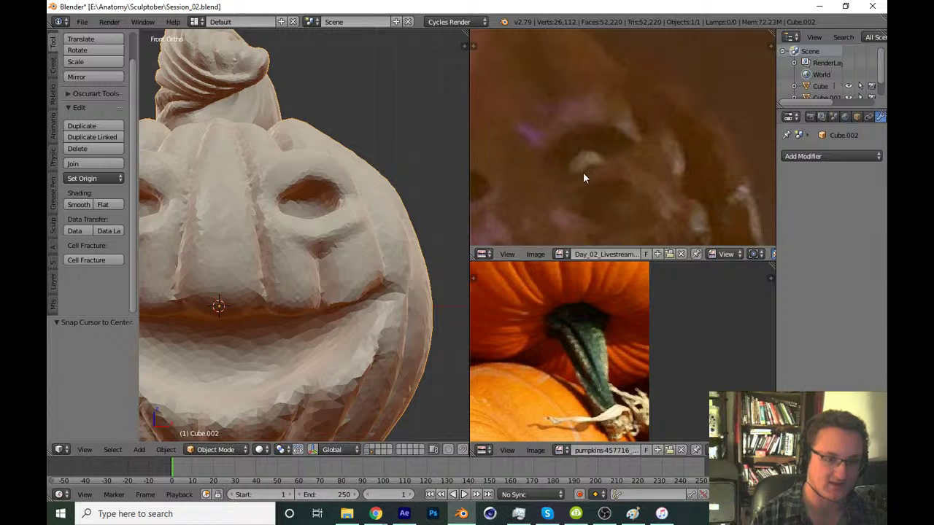
{"action": "scroll", "coordinate": [367, 293], "scroll_direction": "down", "scroll_amount": 2}
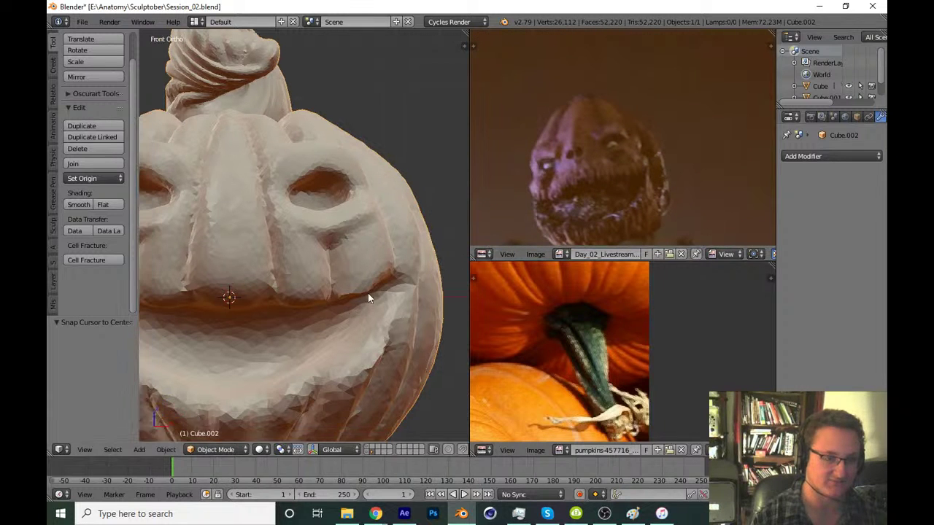
{"action": "scroll", "coordinate": [367, 292], "scroll_direction": "down", "scroll_amount": 2}
Add a UV sphere at the pumpkin's centre and rotate it 90° about X
{"action": "key", "text": "shift+a"}
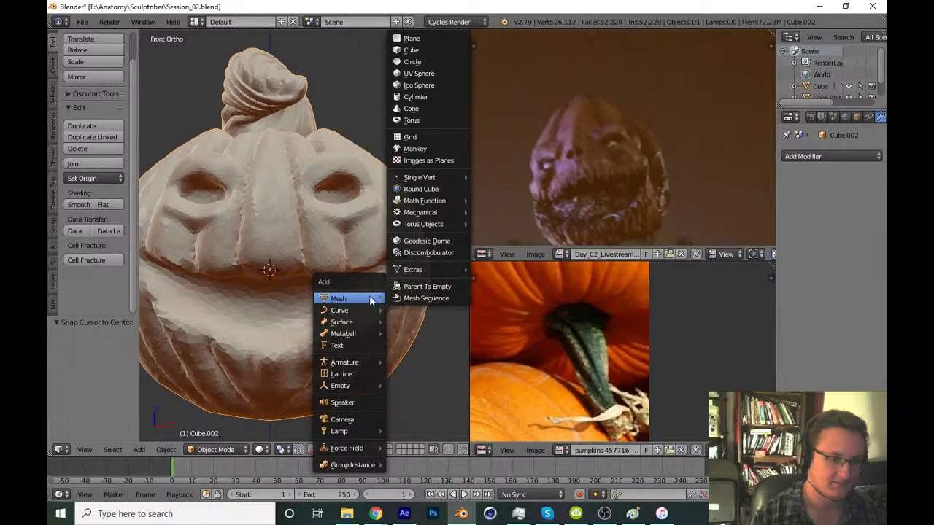
{"action": "left_click", "coordinate": [419, 73]}
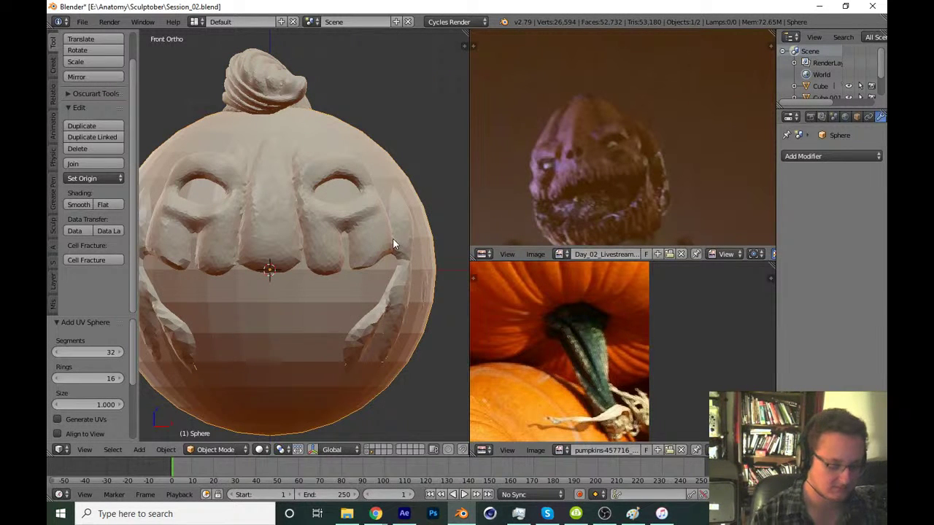
{"action": "key", "text": "Tab"}
{"action": "type", "text": "rx"}
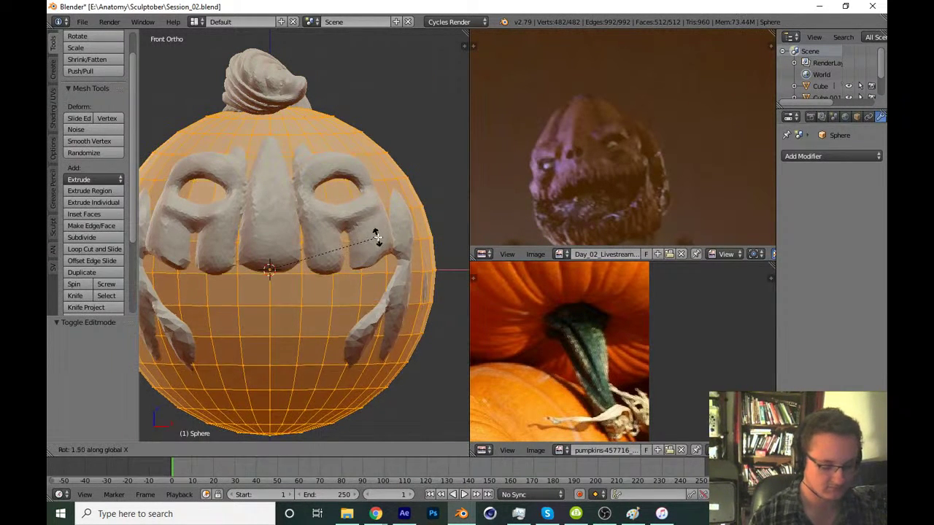
{"action": "type", "text": "90"}
{"action": "key", "text": "Return"}
Scale the sphere down to eyeball size (0.291) and move it toward the eye socket
{"action": "key", "text": "s"}
{"action": "left_click", "coordinate": [347, 261]}
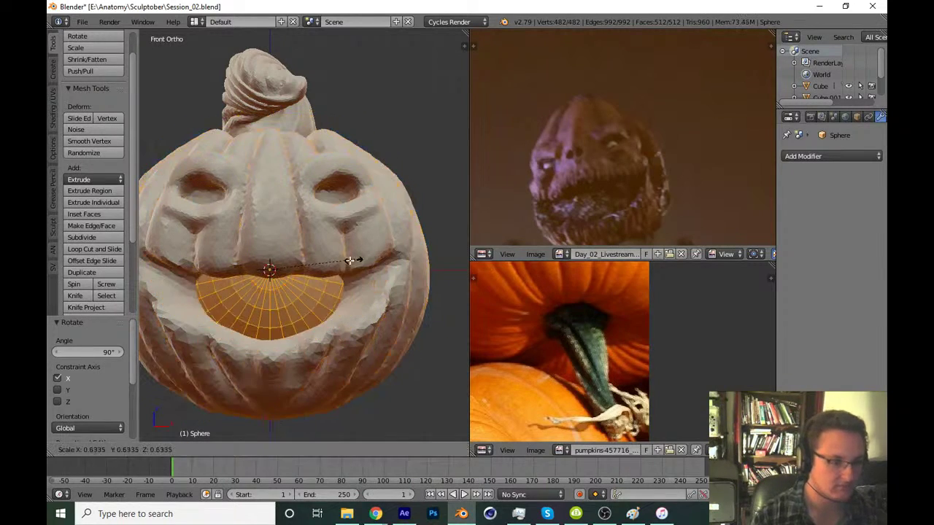
{"action": "scroll", "coordinate": [364, 241], "scroll_direction": "down", "scroll_amount": 1}
{"action": "scroll", "coordinate": [376, 233], "scroll_direction": "up", "scroll_amount": 3}
{"action": "key", "text": "z"}
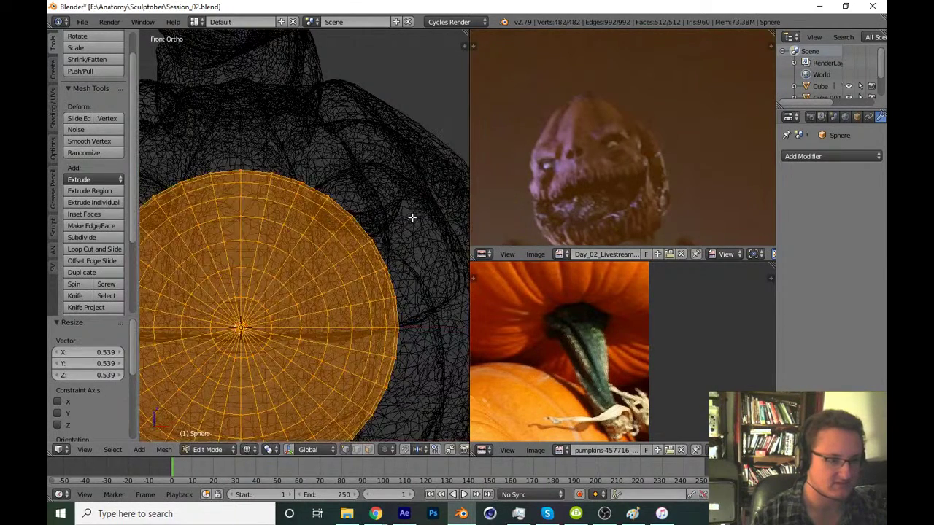
{"action": "key", "text": "s"}
{"action": "left_click", "coordinate": [299, 298]}
{"action": "key", "text": "z"}
{"action": "key", "text": "g"}
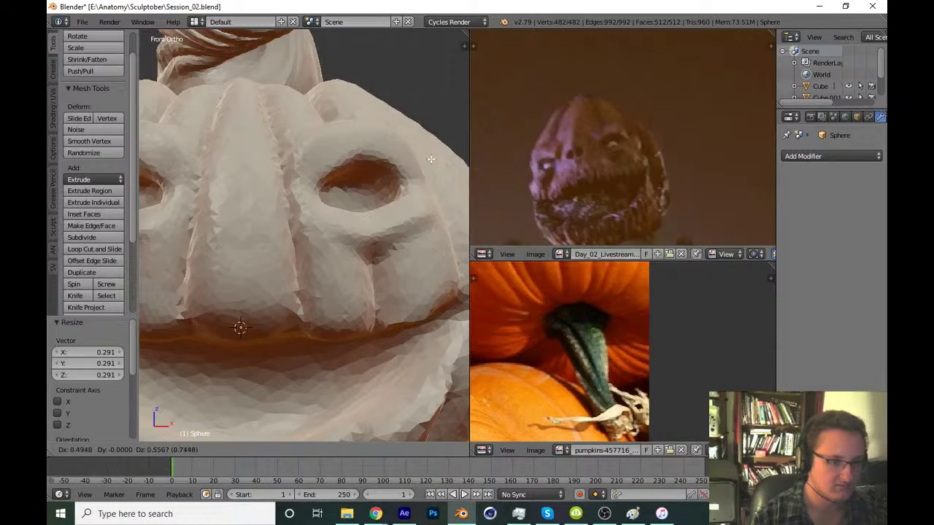
{"action": "left_click", "coordinate": [395, 213]}
{"action": "key", "text": "z"}
Seat the sphere inside the eye socket from the side view and return to Object Mode
{"action": "key", "text": "KP_3"}
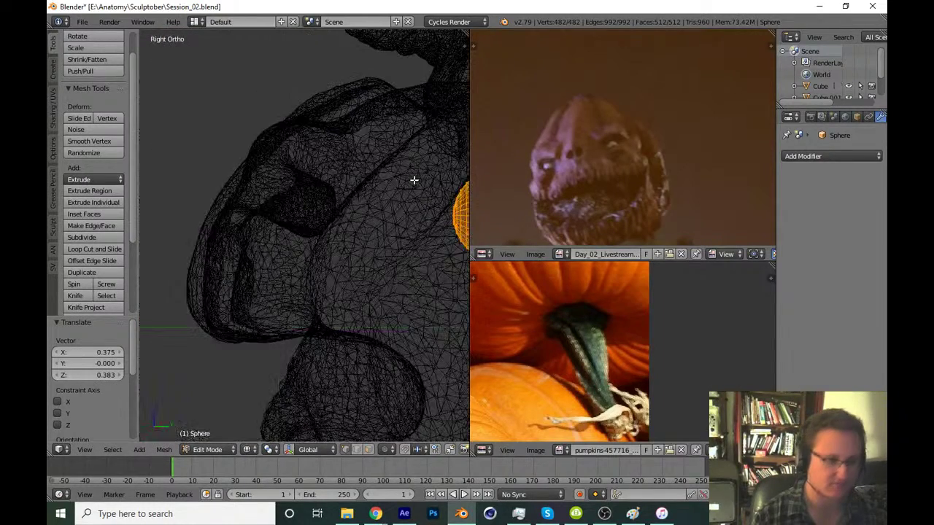
{"action": "key", "text": "g"}
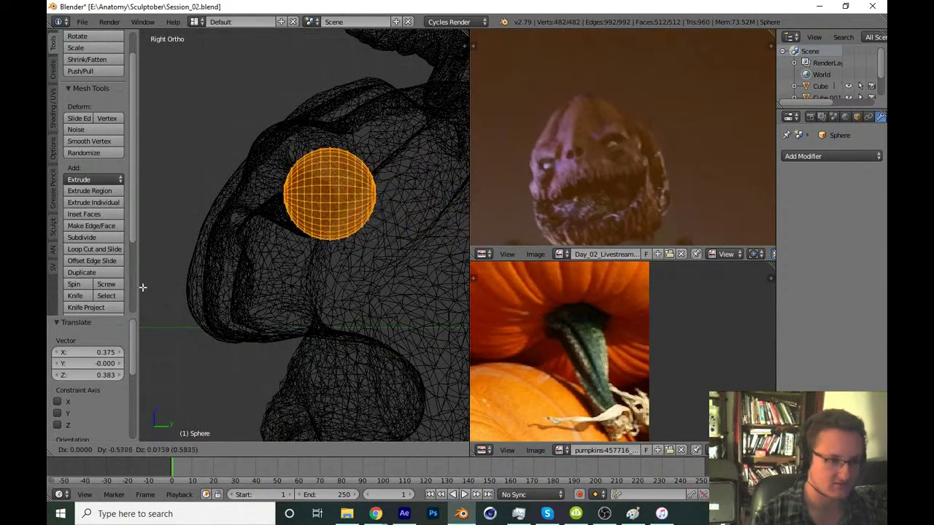
{"action": "left_click", "coordinate": [262, 290]}
{"action": "key", "text": "z"}
{"action": "key", "text": "g"}
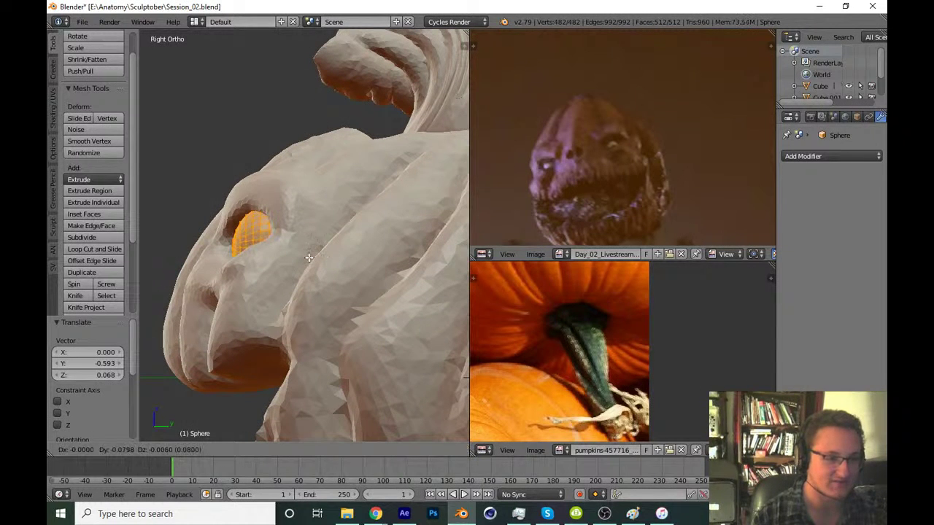
{"action": "left_click", "coordinate": [319, 259]}
{"action": "key", "text": "KP_1"}
{"action": "key", "text": "Tab"}
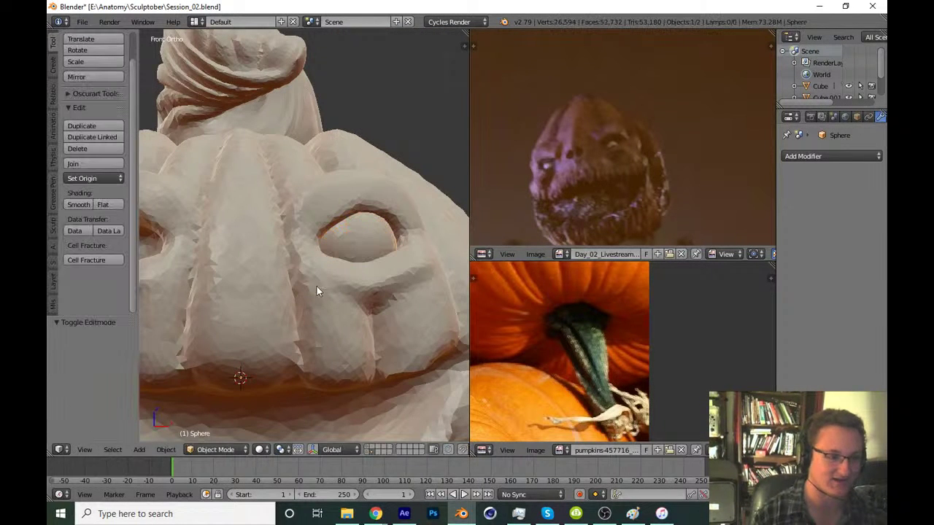
{"action": "left_click", "coordinate": [814, 156]}
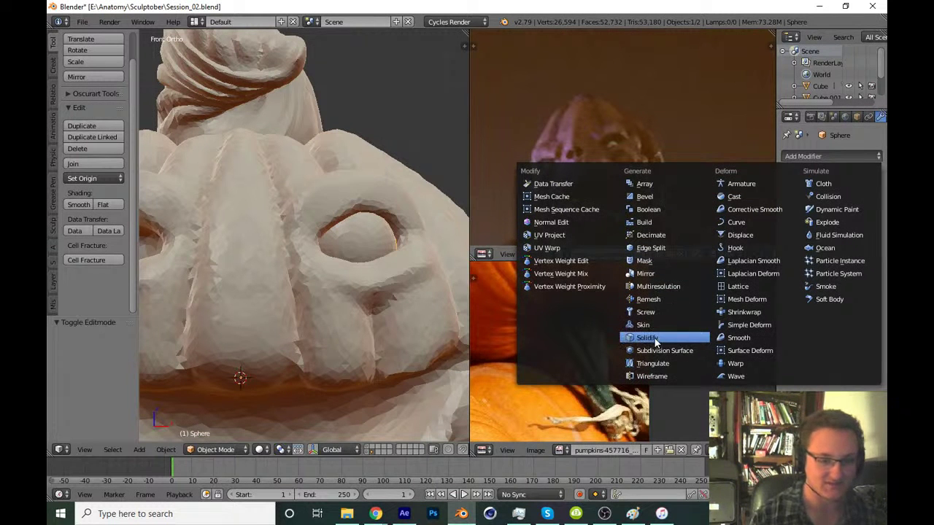
Add a Mirror modifier to the eyeball, shade it smooth, and save the file
{"action": "left_click", "coordinate": [646, 273]}
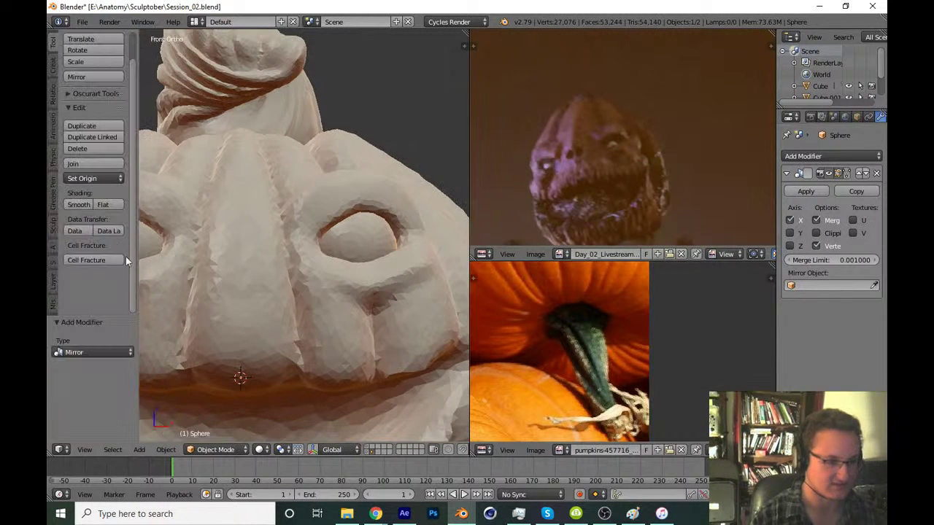
{"action": "left_click", "coordinate": [80, 205]}
{"action": "scroll", "coordinate": [370, 231], "scroll_direction": "down", "scroll_amount": 3}
{"action": "scroll", "coordinate": [393, 275], "scroll_direction": "down", "scroll_amount": 3}
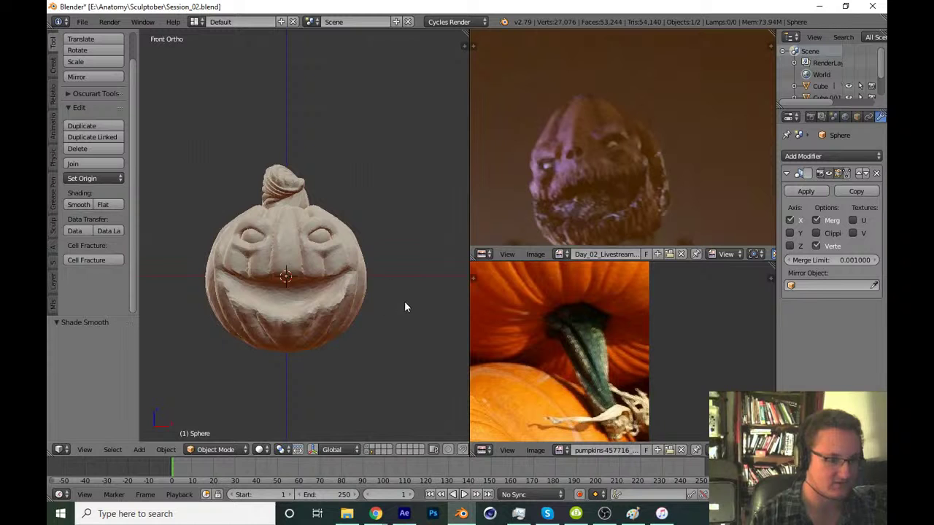
{"action": "key", "text": "ctrl+s"}
{"action": "key", "text": "Return"}
Enter Edit Mode on the eyeball and scale it down in a wireframe front view
{"action": "key", "text": "KP_3"}
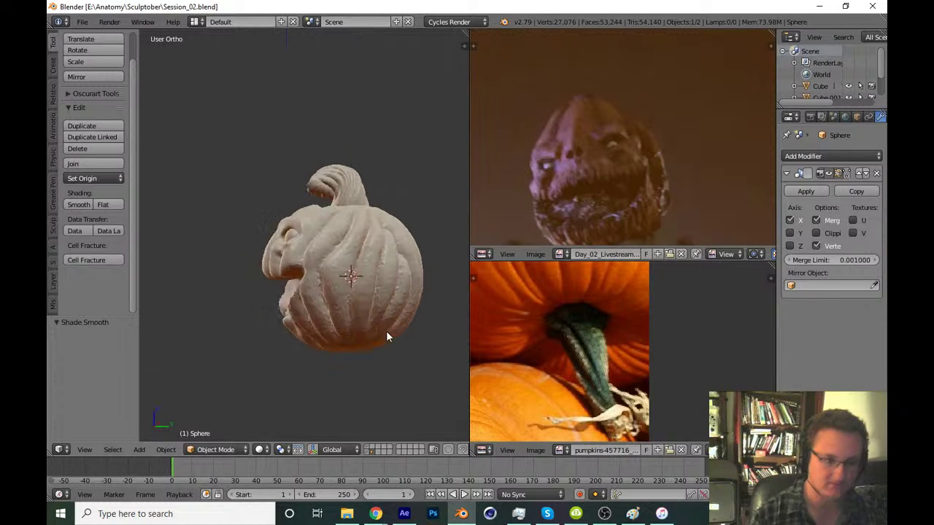
{"action": "key", "text": "Tab"}
{"action": "scroll", "coordinate": [301, 363], "scroll_direction": "up", "scroll_amount": 1}
{"action": "scroll", "coordinate": [417, 365], "scroll_direction": "up", "scroll_amount": 3}
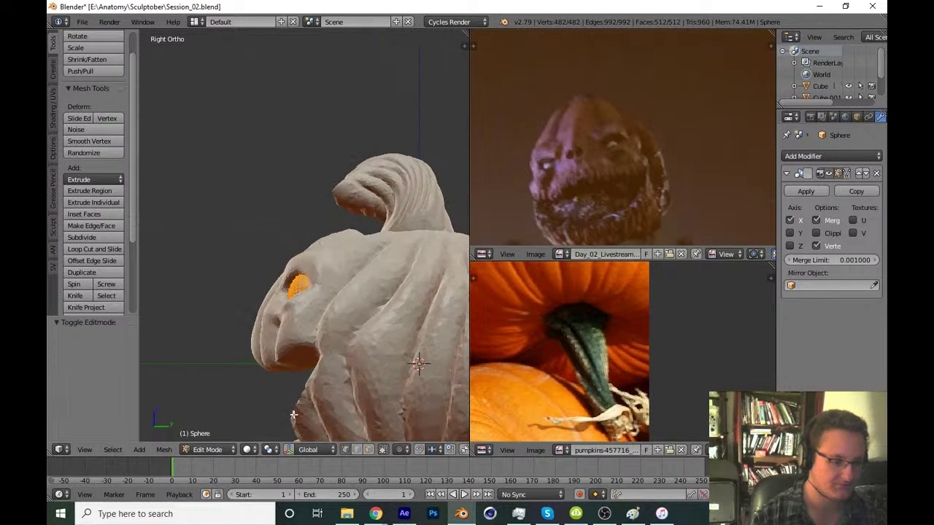
{"action": "scroll", "coordinate": [416, 358], "scroll_direction": "up", "scroll_amount": 2}
{"action": "key", "text": "KP_1"}
{"action": "key", "text": "z"}
{"action": "key", "text": "z"}
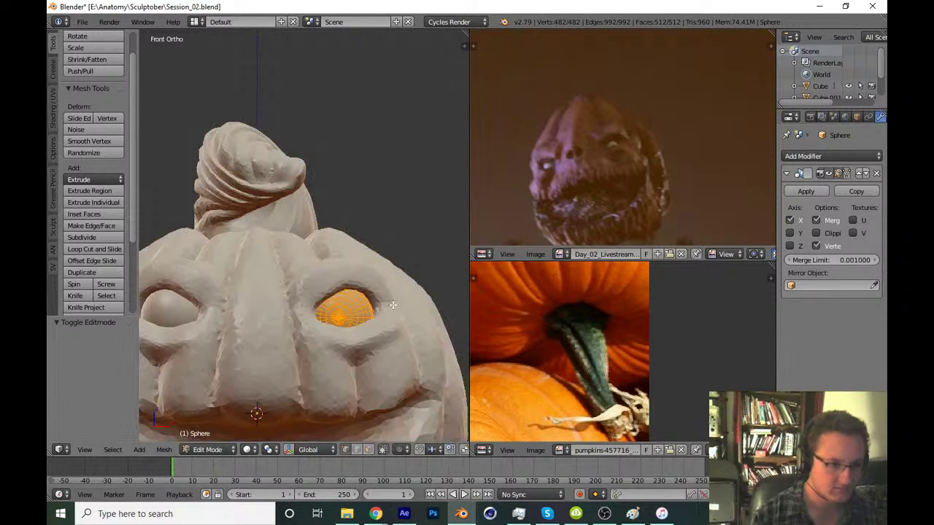
{"action": "key", "text": "s"}
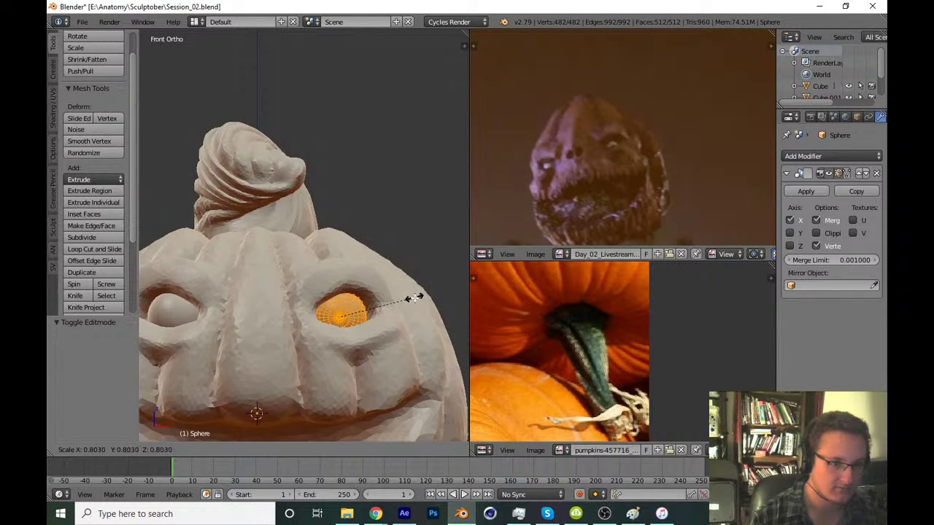
{"action": "left_click", "coordinate": [411, 299]}
Enlarge the eyeball slightly to 0.896 and nudge it into its final position
{"action": "key", "text": "g"}
{"action": "key", "text": "Escape"}
{"action": "key", "text": "s"}
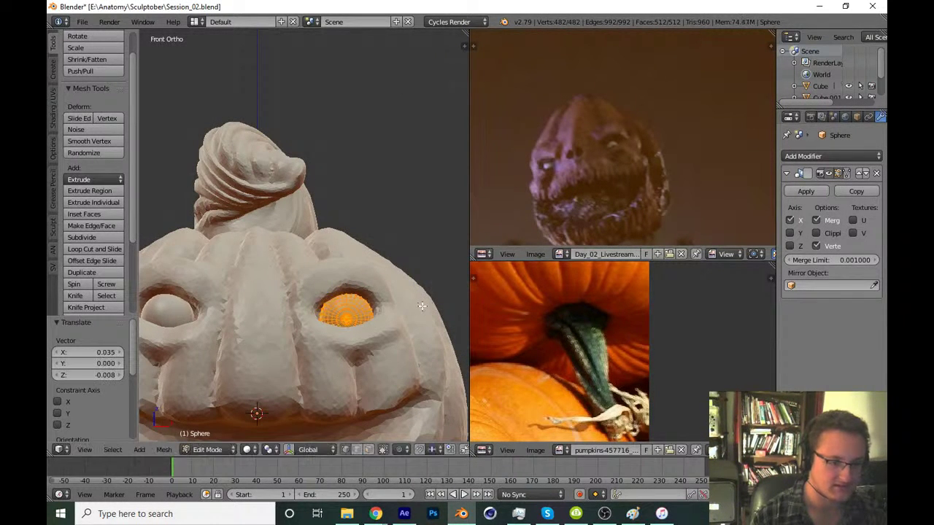
{"action": "left_click", "coordinate": [415, 308]}
{"action": "key", "text": "g"}
{"action": "left_click", "coordinate": [417, 309]}
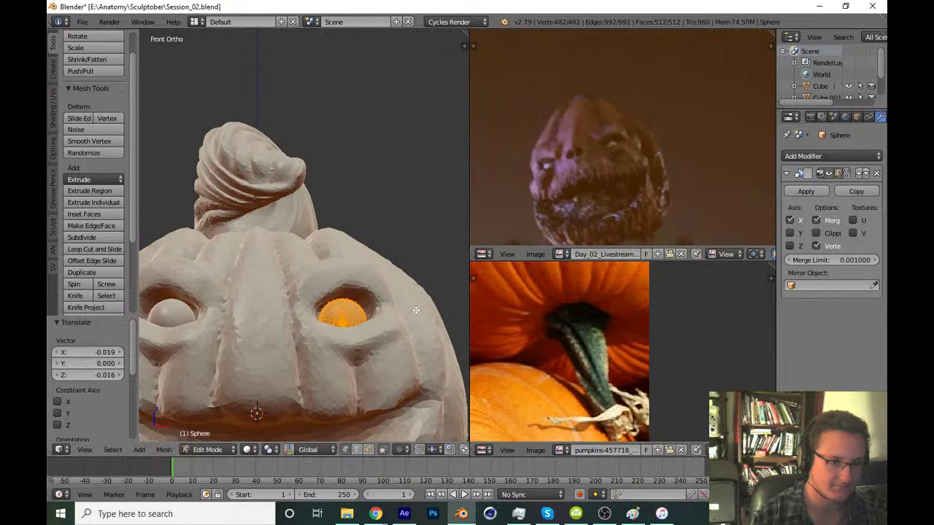
{"action": "key", "text": "Tab"}
{"action": "key", "text": "Tab"}
{"action": "key", "text": "g"}
{"action": "left_click", "coordinate": [413, 310]}
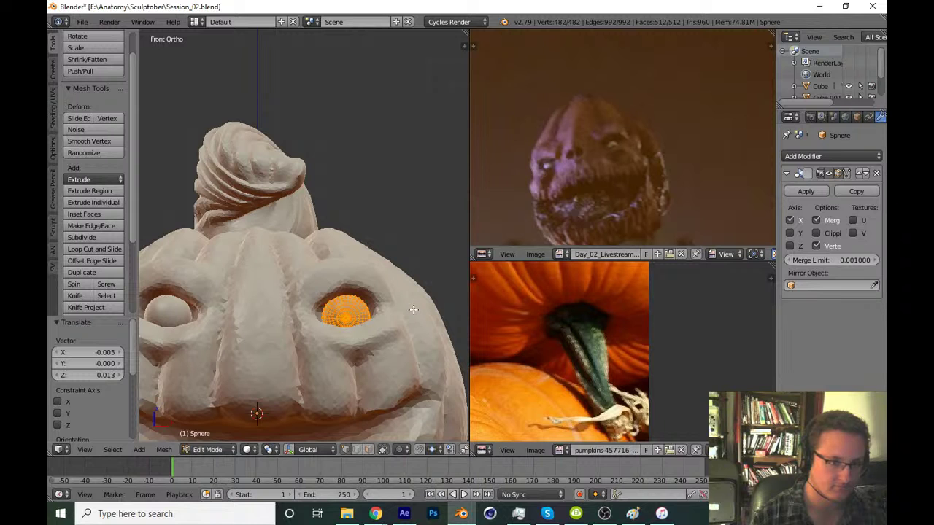
{"action": "key", "text": "g"}
{"action": "left_click", "coordinate": [416, 308]}
Return to Object Mode and save the file
{"action": "key", "text": "Tab"}
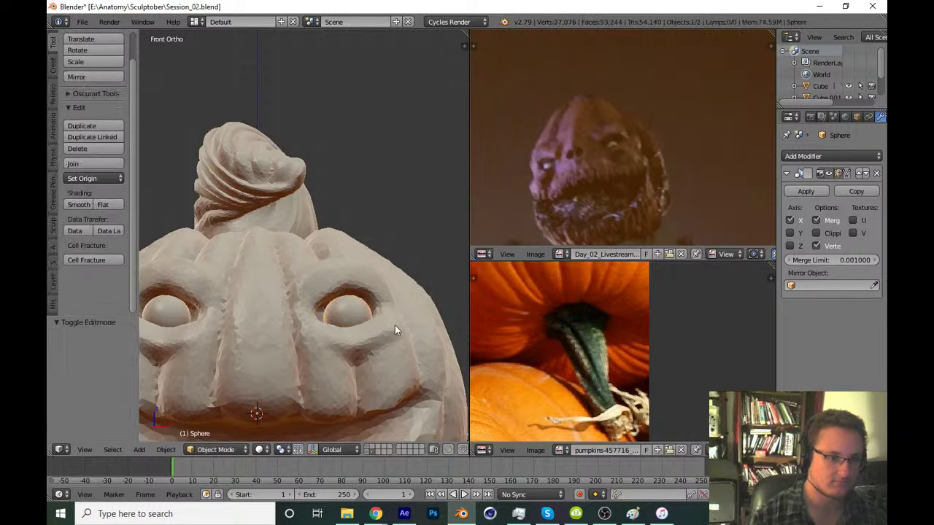
{"action": "key", "text": "Tab"}
{"action": "scroll", "coordinate": [391, 308], "scroll_direction": "down", "scroll_amount": 1}
{"action": "key", "text": "Tab"}
{"action": "scroll", "coordinate": [382, 319], "scroll_direction": "down", "scroll_amount": 2}
{"action": "scroll", "coordinate": [387, 306], "scroll_direction": "down", "scroll_amount": 2}
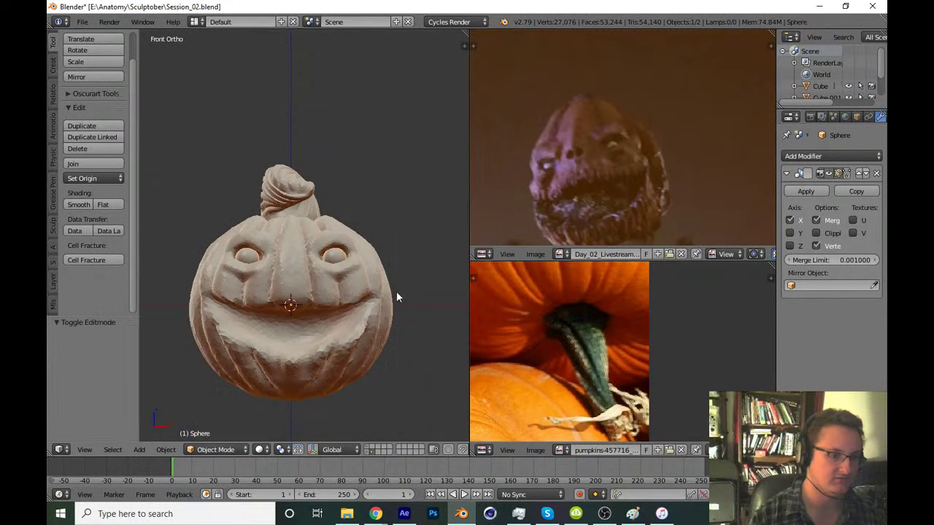
{"action": "key", "text": "ctrl+s"}
Confirm the file overwrite, then enter Edit Mode on the eyeball sphere, zoomed in close
{"action": "left_click", "coordinate": [397, 289]}
{"action": "middle_click_drag", "start_coordinate": [375, 322], "coordinate": [354, 326], "text": "shift"}
{"action": "scroll", "coordinate": [354, 329], "scroll_direction": "up", "scroll_amount": 4}
{"action": "key", "text": "Tab"}
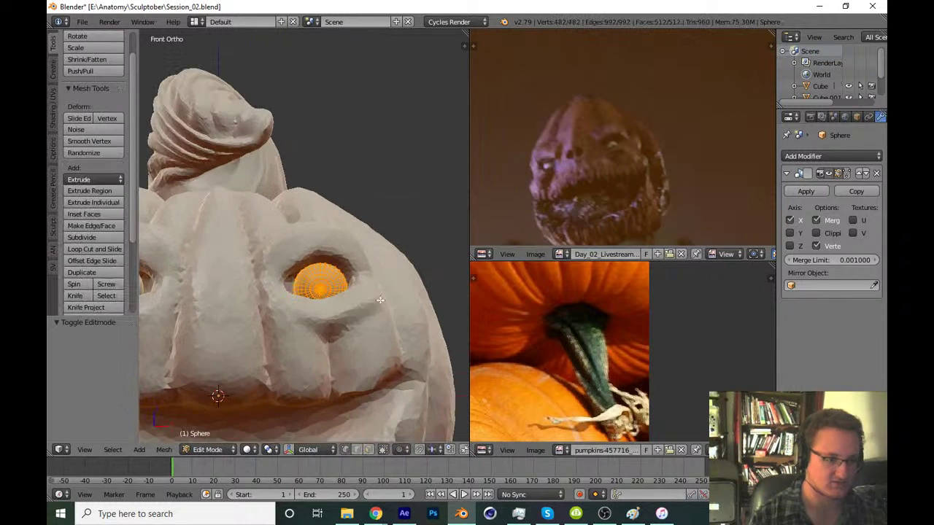
{"action": "scroll", "coordinate": [339, 362], "scroll_direction": "up", "scroll_amount": 1}
{"action": "scroll", "coordinate": [373, 287], "scroll_direction": "up", "scroll_amount": 2}
{"action": "scroll", "coordinate": [374, 287], "scroll_direction": "up", "scroll_amount": 3}
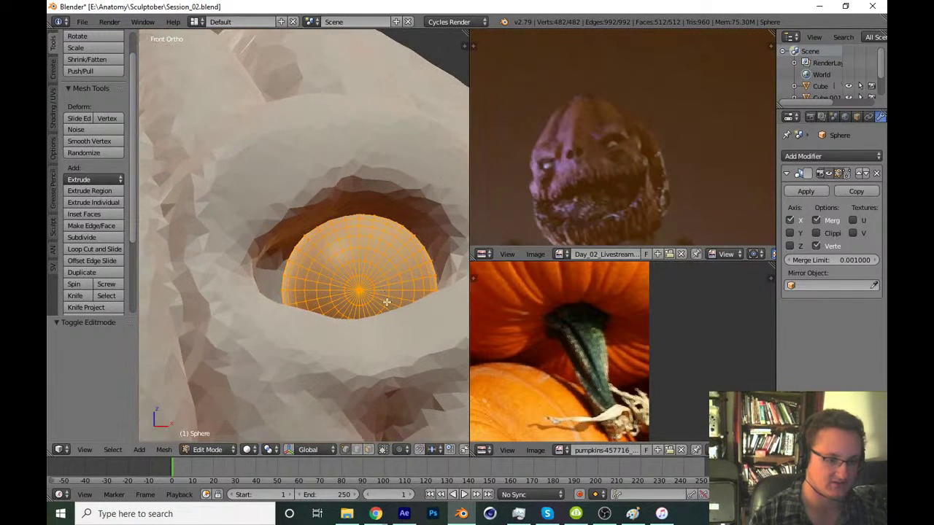
Orbit the view to face the eyeball's front, leaving the sphere's vertices deselected in Edit Mode
{"action": "key", "text": "a"}
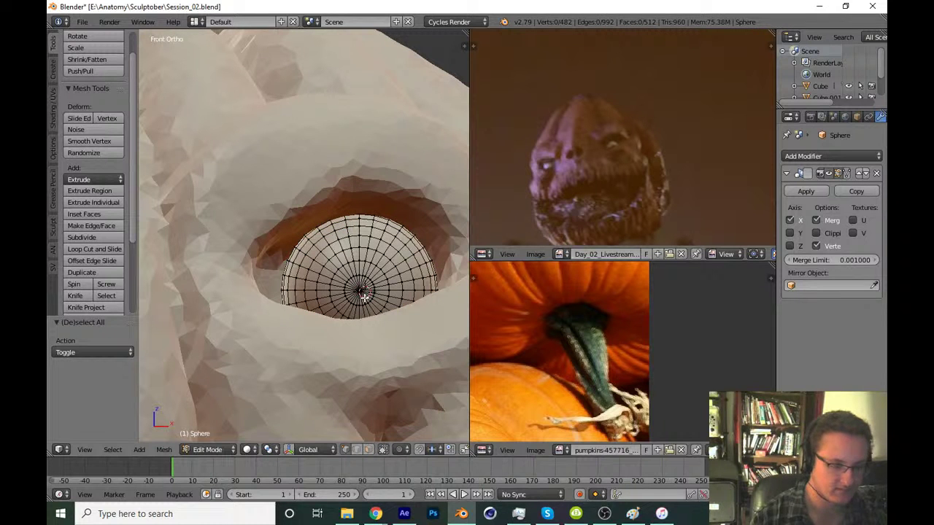
{"action": "key", "text": "Tab"}
{"action": "middle_click_drag", "start_coordinate": [363, 294], "coordinate": [342, 319]}
{"action": "key", "text": "Tab"}
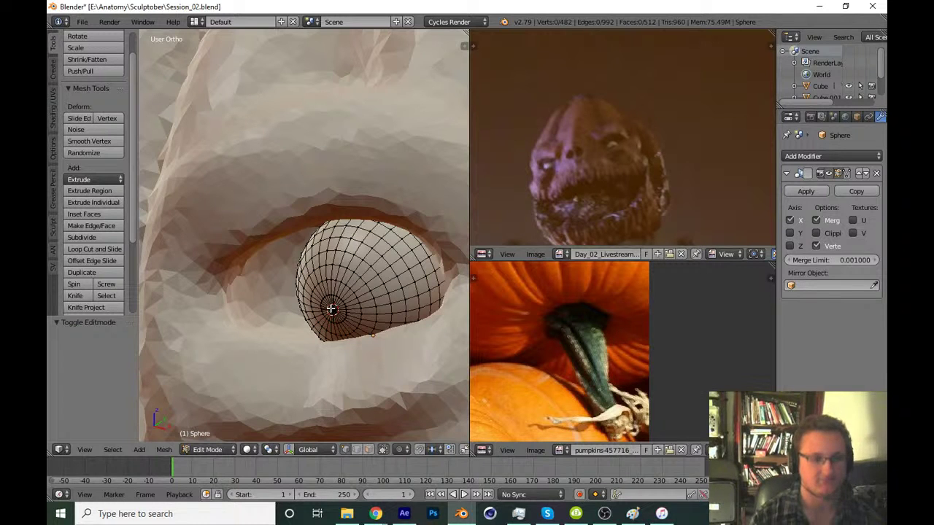
{"action": "key", "text": "a"}
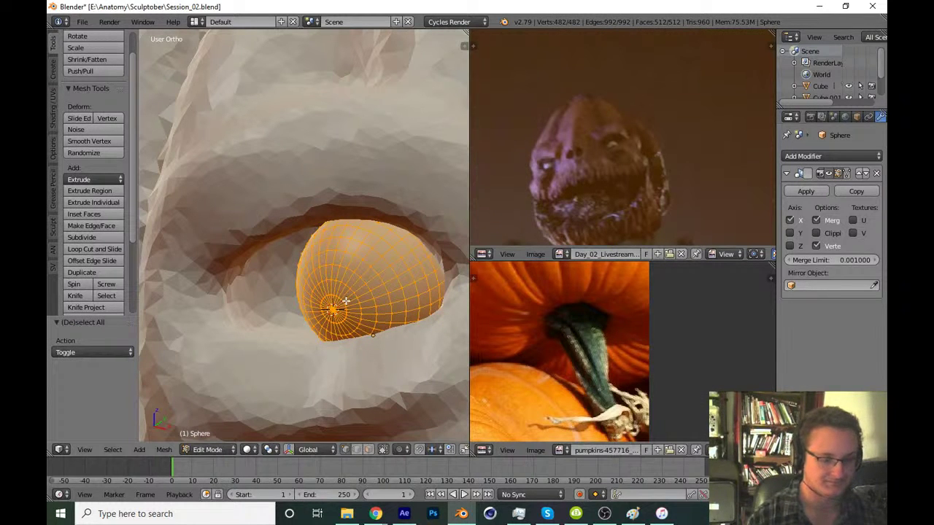
{"action": "key", "text": "a"}
Circle-select a patch of vertices on the eyeball front, extending it up-right and to the left
{"action": "key", "text": "c"}
{"action": "left_click_drag", "start_coordinate": [334, 310], "coordinate": [327, 302]}
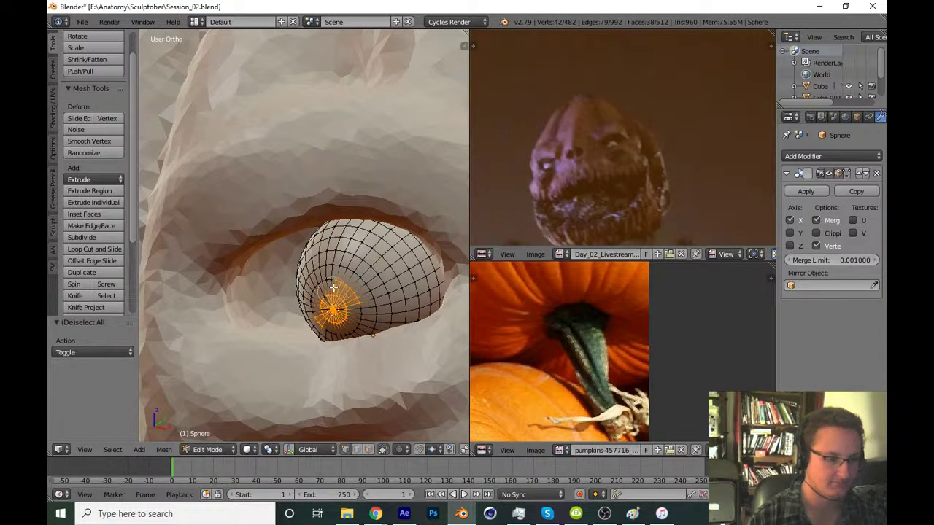
{"action": "key", "text": "Escape"}
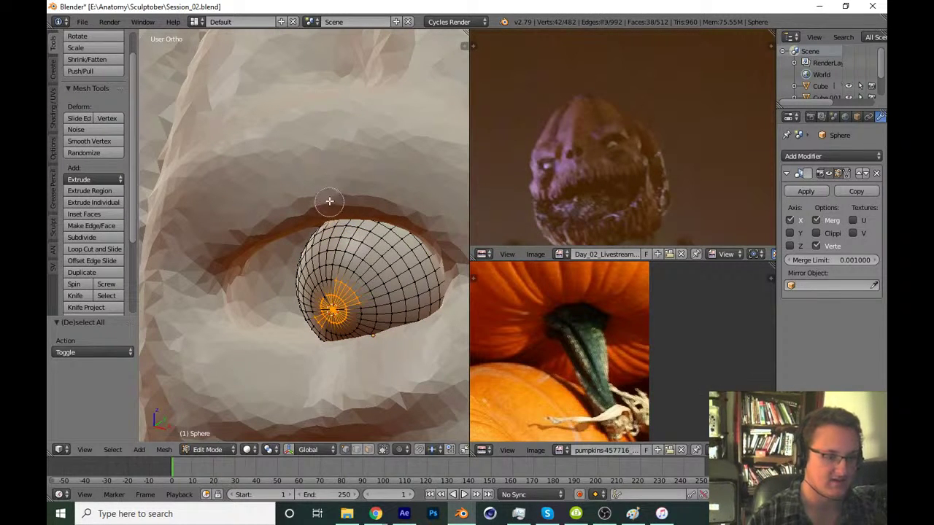
{"action": "key", "text": "c"}
{"action": "left_click_drag", "start_coordinate": [350, 281], "coordinate": [348, 297]}
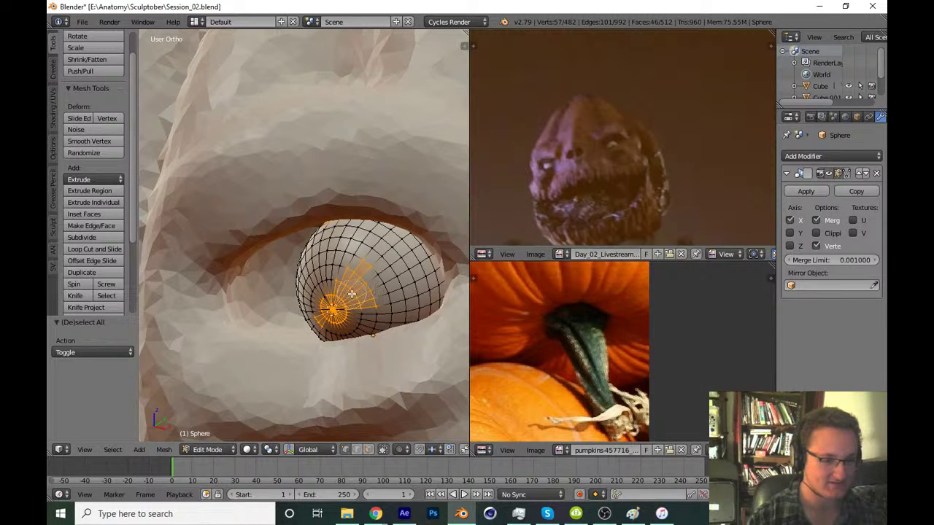
{"action": "key", "text": "Escape"}
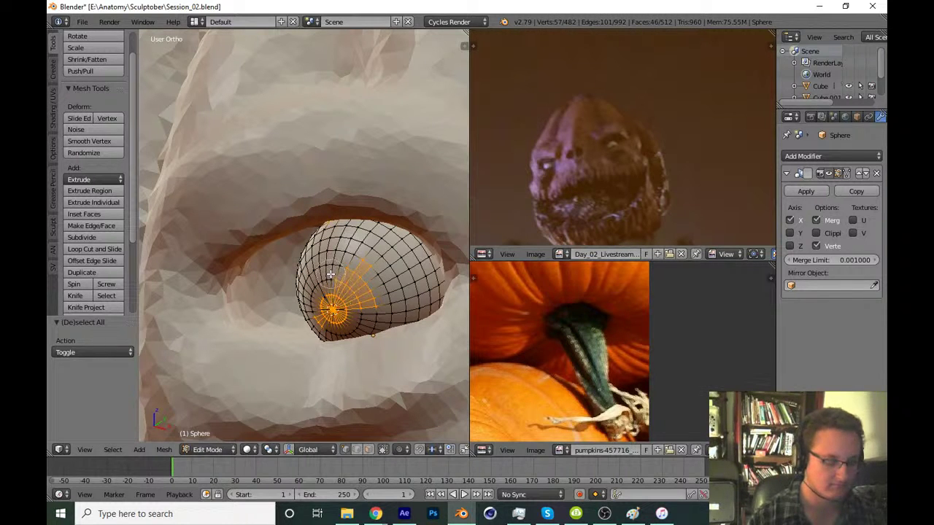
{"action": "key", "text": "c"}
{"action": "left_click_drag", "start_coordinate": [327, 280], "coordinate": [318, 292]}
{"action": "key", "text": "Escape"}
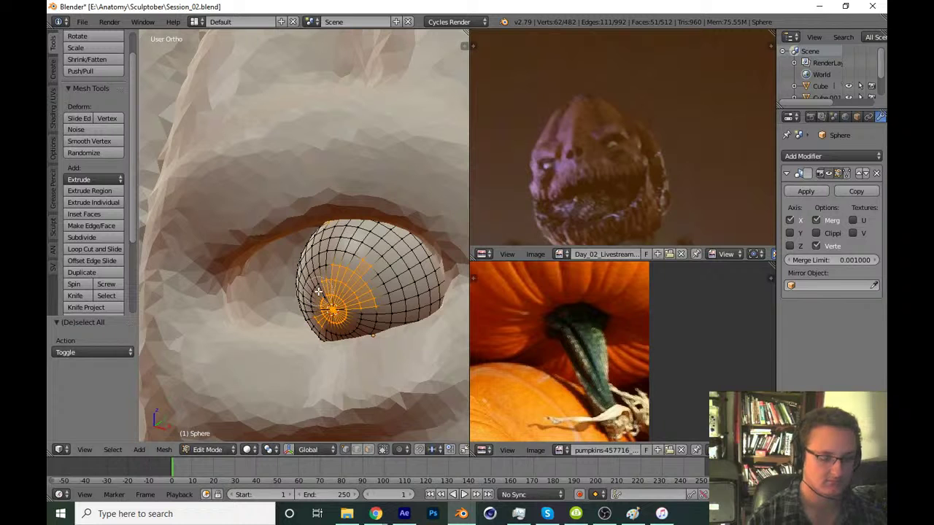
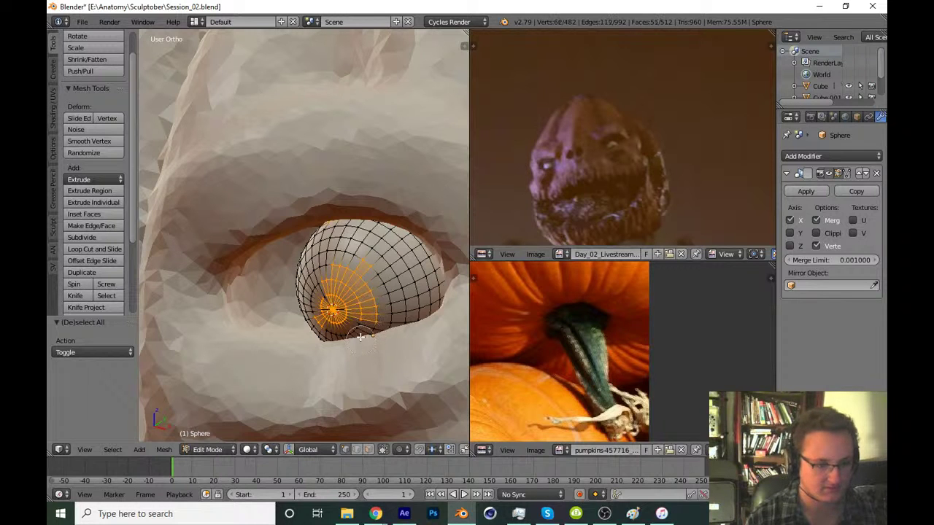
Extend the eye sphere's vertex selection, return to Object Mode and turn off Matcap shading
{"action": "right_click", "coordinate": [350, 318], "text": "shift"}
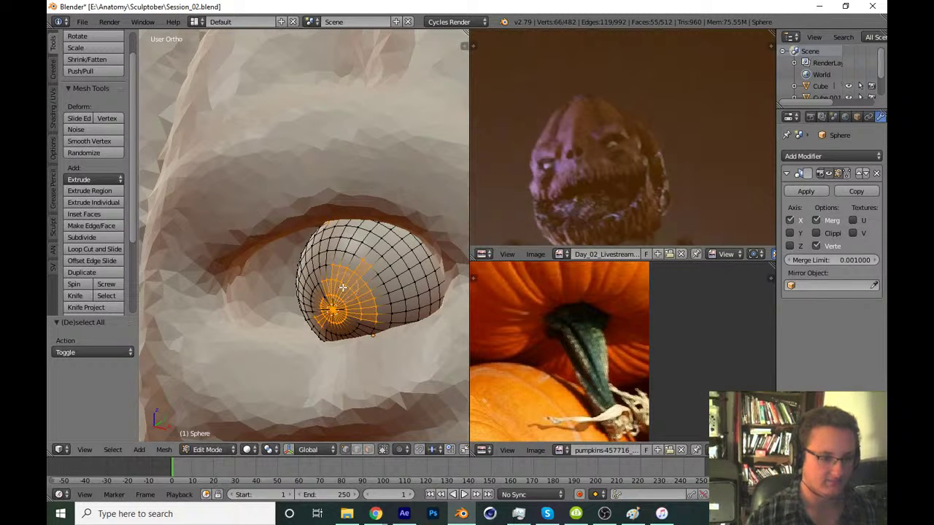
{"action": "key", "text": "Tab"}
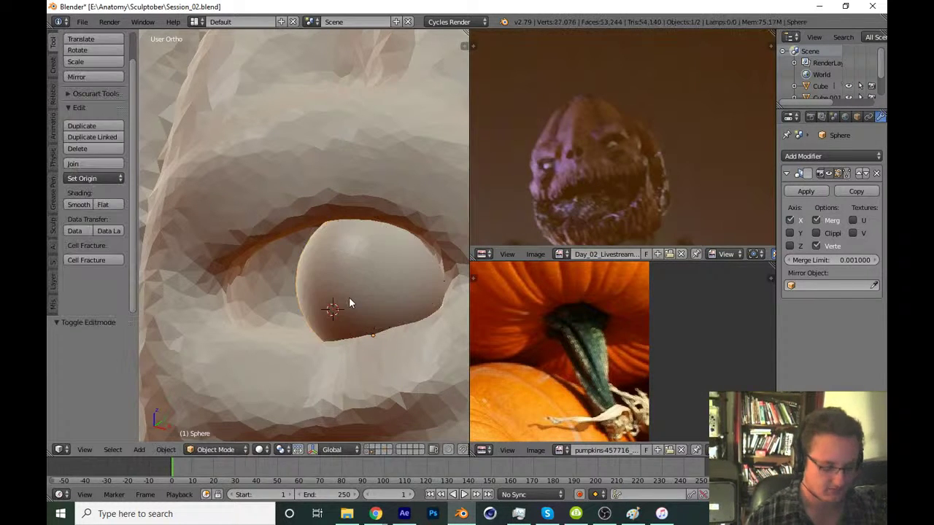
{"action": "key", "text": "n"}
{"action": "left_click", "coordinate": [398, 296]}
{"action": "key", "text": "t"}
{"action": "key", "text": "n"}
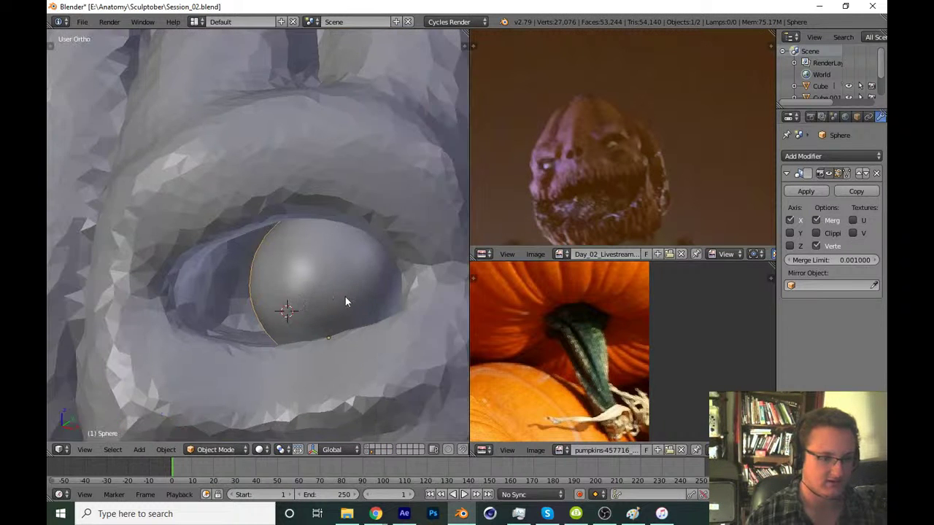
Review the whole pumpkin from the front and right-side views
{"action": "scroll", "coordinate": [345, 297], "scroll_direction": "down", "scroll_amount": 3}
{"action": "scroll", "coordinate": [306, 285], "scroll_direction": "down", "scroll_amount": 3}
{"action": "scroll", "coordinate": [254, 271], "scroll_direction": "down", "scroll_amount": 3}
{"action": "middle_click_drag", "start_coordinate": [254, 271], "coordinate": [317, 264]}
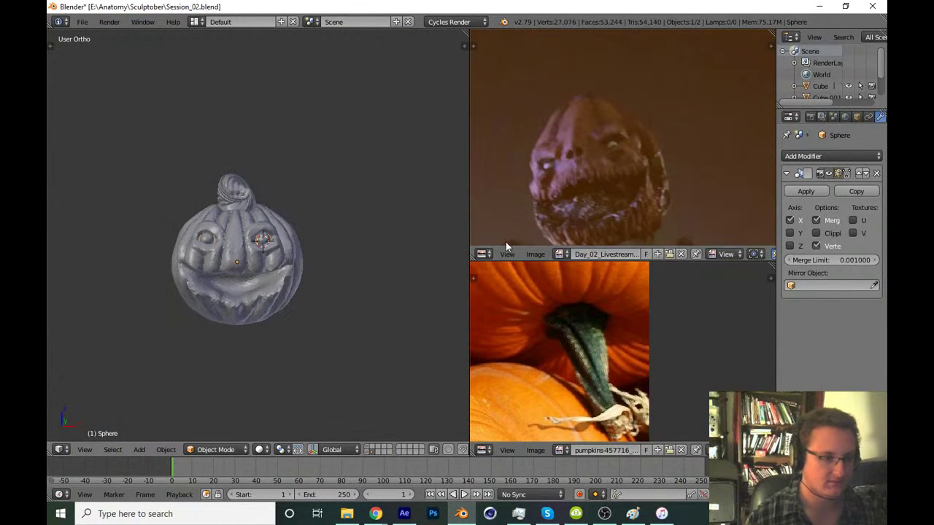
{"action": "scroll", "coordinate": [348, 226], "scroll_direction": "up", "scroll_amount": 3}
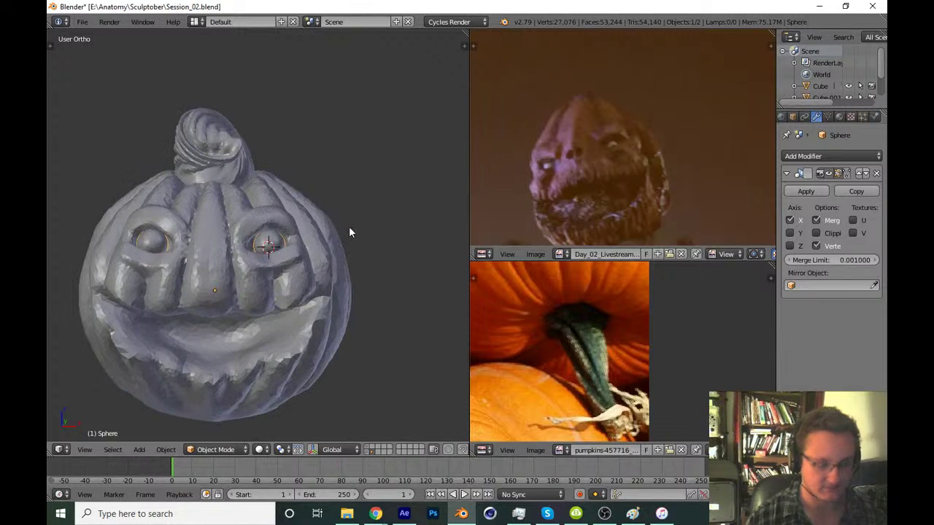
{"action": "key", "text": "KP_3"}
{"action": "key", "text": "KP_1"}
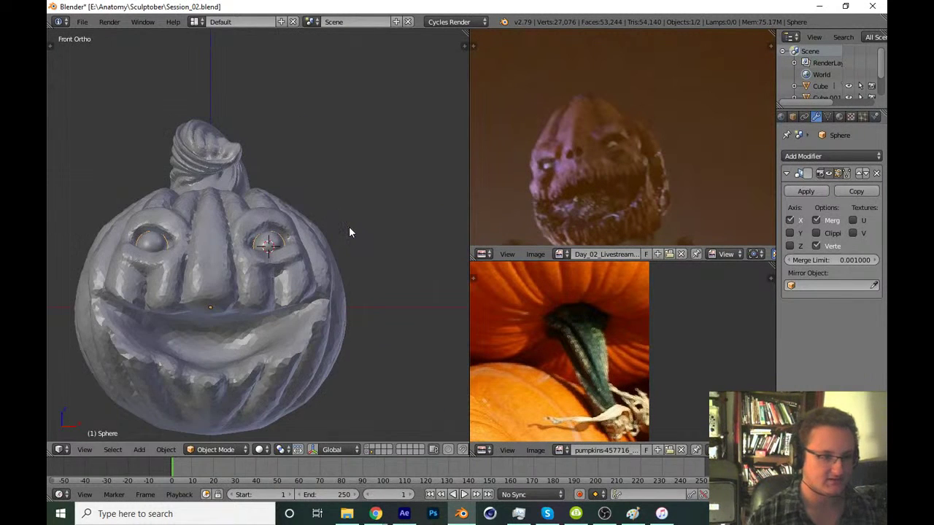
{"action": "middle_click_drag", "start_coordinate": [349, 232], "coordinate": [248, 244]}
{"action": "key", "text": "KP_3"}
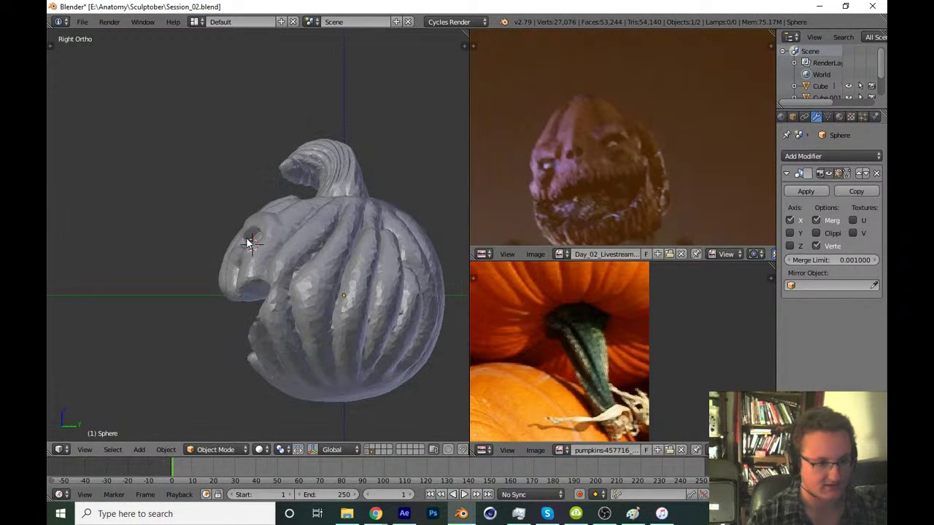
{"action": "key", "text": "KP_1"}
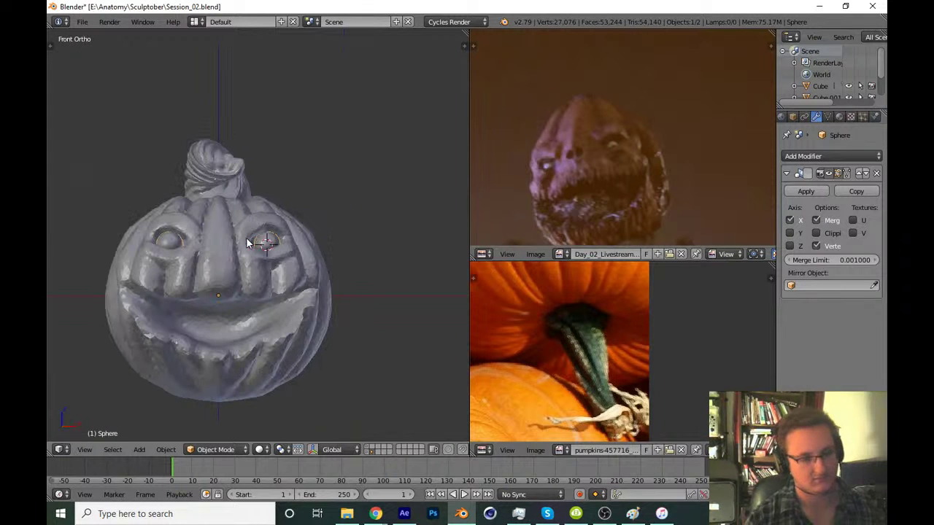
{"action": "left_click", "coordinate": [839, 117]}
Give the eye sphere a new material named IRIS
{"action": "key", "text": "KP_Decimal"}
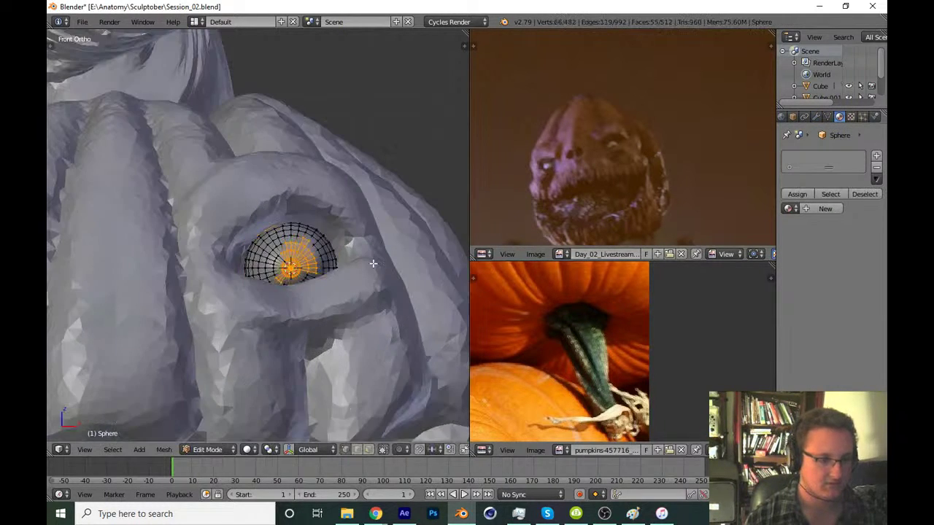
{"action": "left_click", "coordinate": [825, 194]}
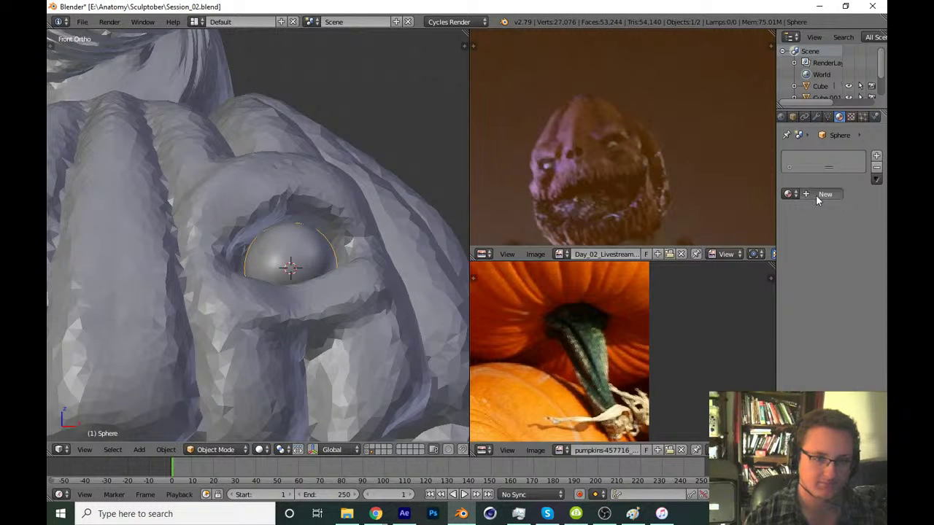
{"action": "left_click", "coordinate": [804, 194]}
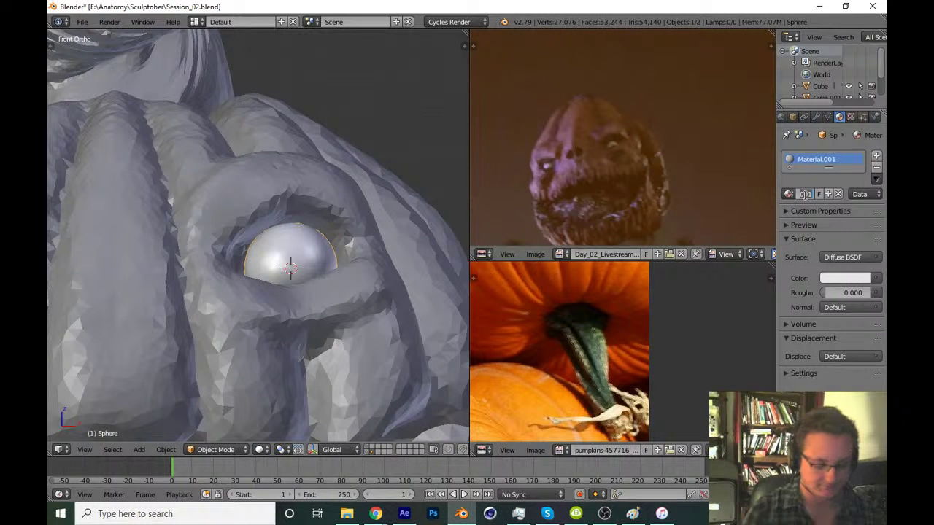
{"action": "type", "text": "IRIS"}
{"action": "key", "text": "Return"}
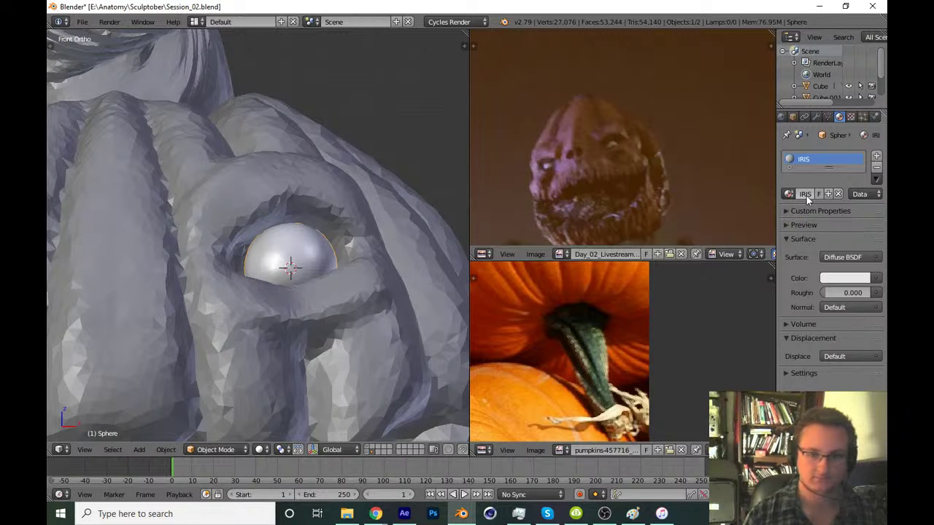
Add a second material slot with a new material named PUPIL
{"action": "left_click", "coordinate": [876, 155]}
{"action": "left_click", "coordinate": [809, 221]}
{"action": "type", "text": "PU"}
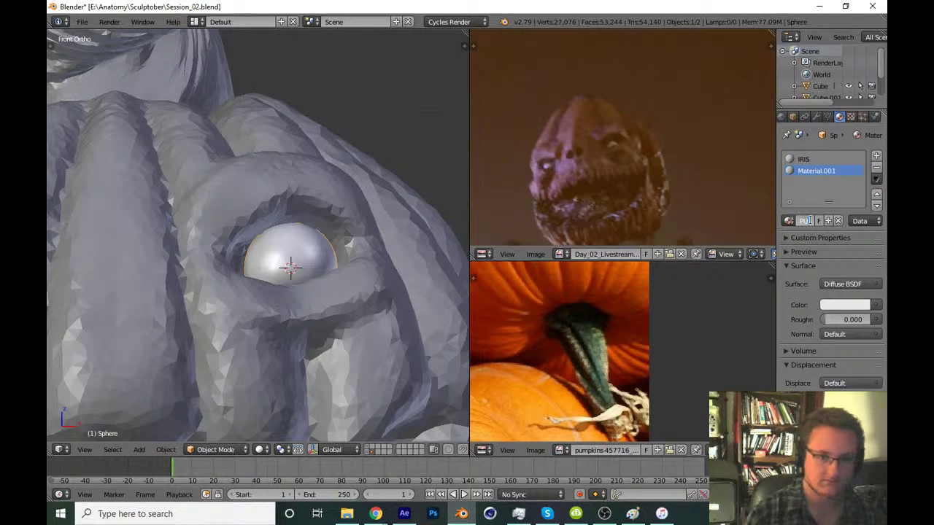
{"action": "type", "text": "PIL"}
{"action": "key", "text": "Return"}
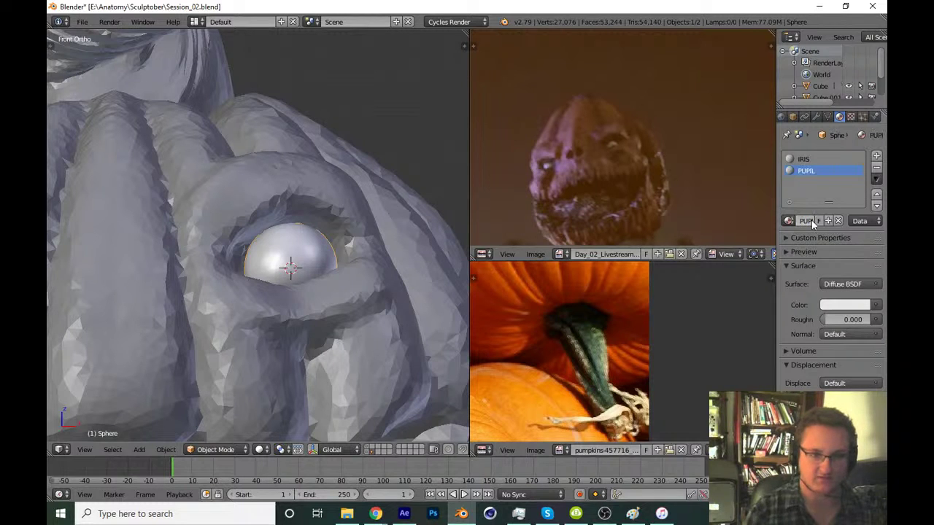
Select the pole rings at the eye's centre and set the PUPIL colour to black
{"action": "key", "text": "Tab"}
{"action": "key", "text": "KP_Decimal"}
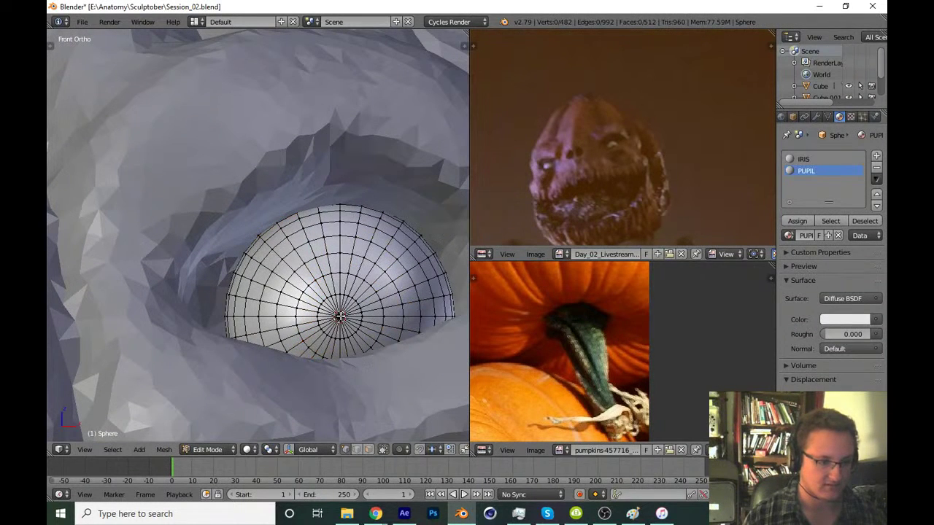
{"action": "key", "text": "ctrl+KP_Add"}
{"action": "key", "text": "ctrl+KP_Add"}
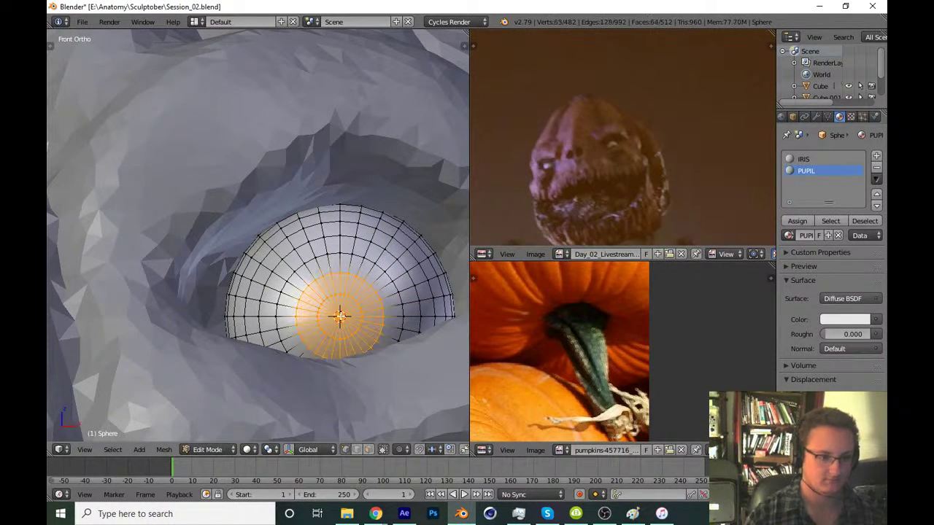
{"action": "scroll", "coordinate": [339, 315], "scroll_direction": "down", "scroll_amount": 2}
{"action": "key", "text": "ctrl+KP_Subtract"}
{"action": "key", "text": "ctrl+KP_Subtract"}
{"action": "key", "text": "ctrl+KP_Add"}
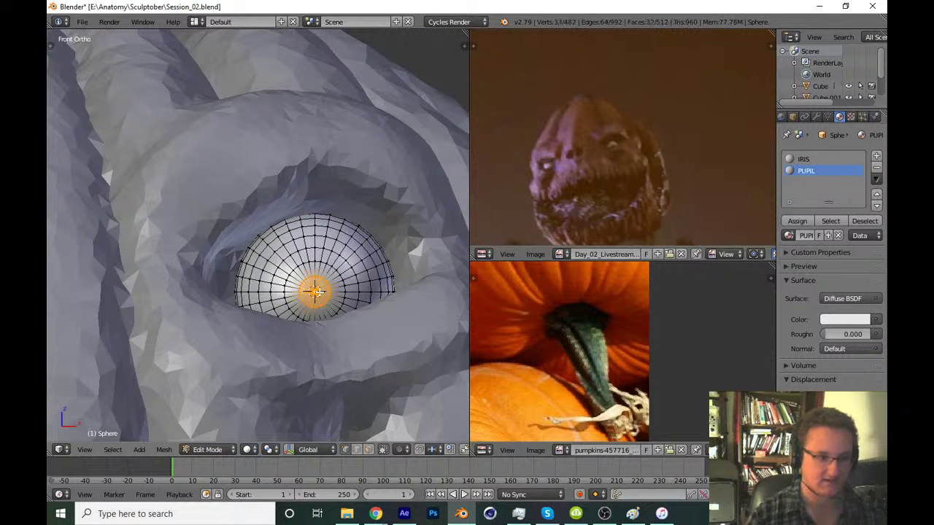
{"action": "left_click", "coordinate": [843, 320]}
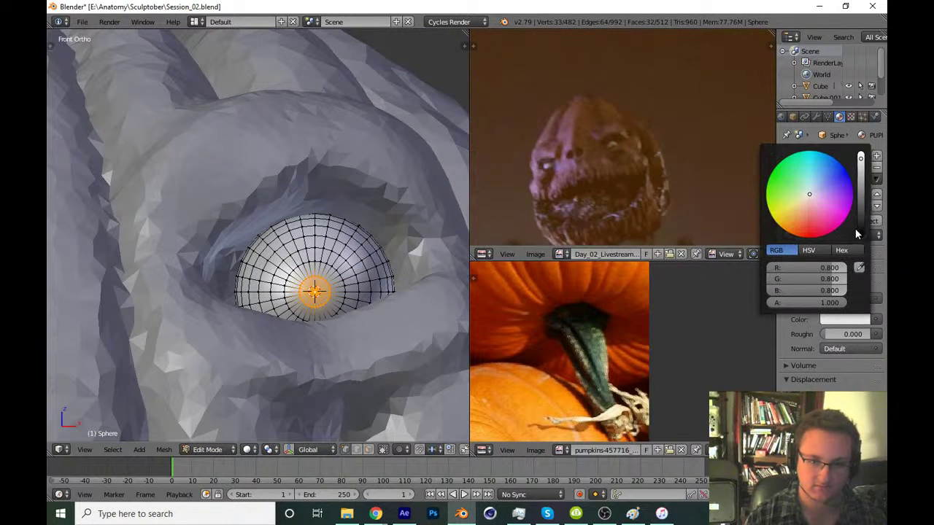
{"action": "left_click", "coordinate": [858, 235]}
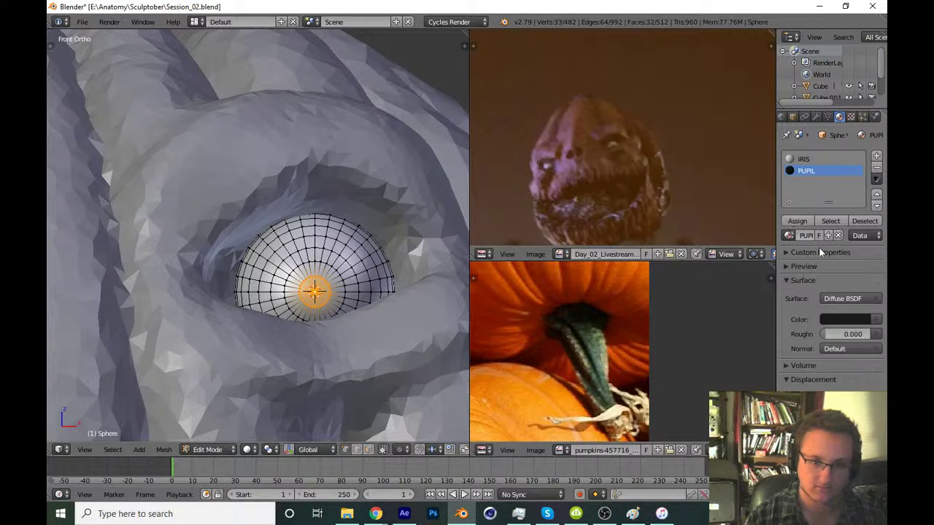
{"action": "left_click", "coordinate": [844, 319]}
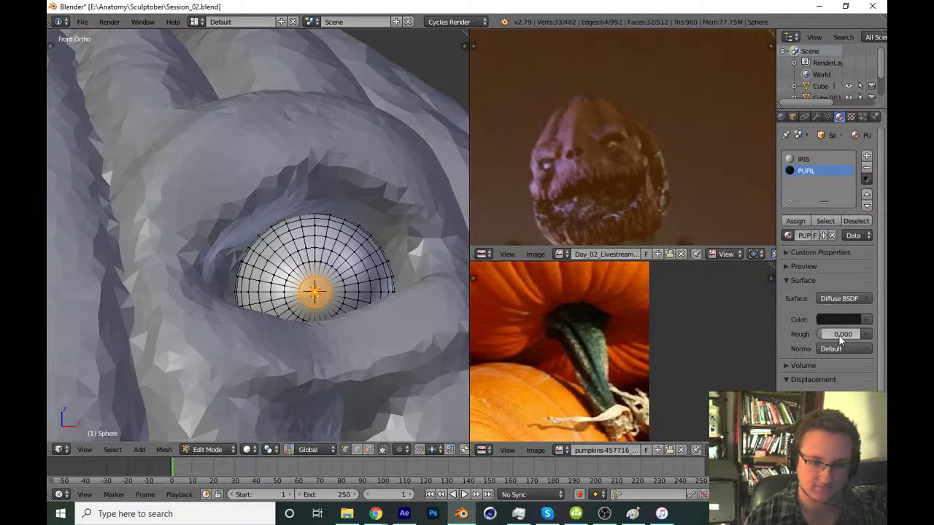
{"action": "scroll", "coordinate": [839, 343], "scroll_direction": "down", "scroll_amount": 2}
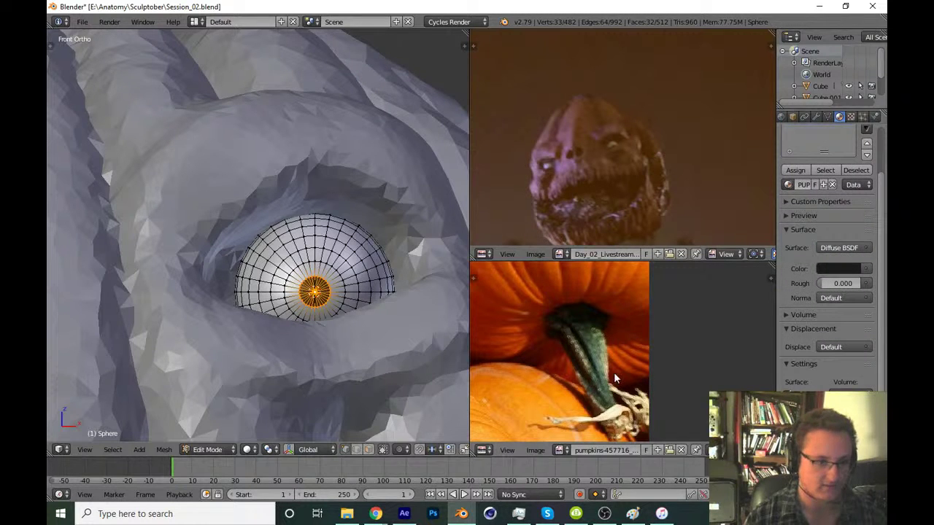
Select the whole eye sphere and rotate it freely to aim the pupil
{"action": "key", "text": "Tab"}
{"action": "scroll", "coordinate": [386, 299], "scroll_direction": "down", "scroll_amount": 5}
{"action": "scroll", "coordinate": [367, 287], "scroll_direction": "down", "scroll_amount": 3}
{"action": "scroll", "coordinate": [367, 292], "scroll_direction": "up", "scroll_amount": 4}
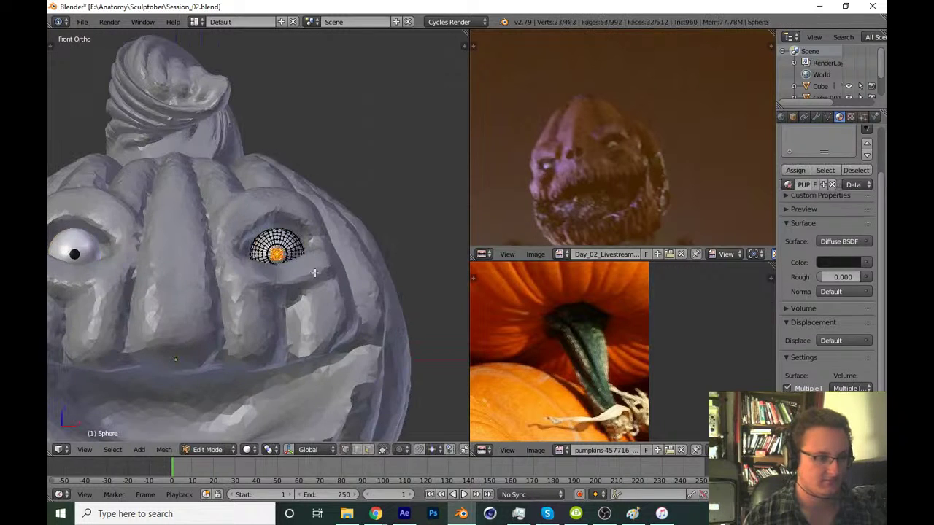
{"action": "key", "text": "Tab"}
{"action": "key", "text": "a"}
{"action": "key", "text": "r"}
{"action": "key", "text": "r"}
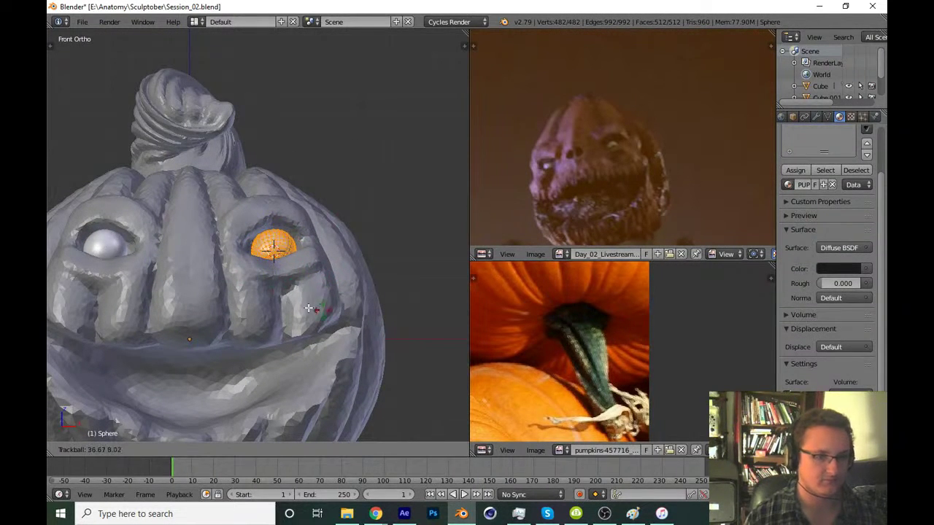
{"action": "left_click", "coordinate": [337, 275]}
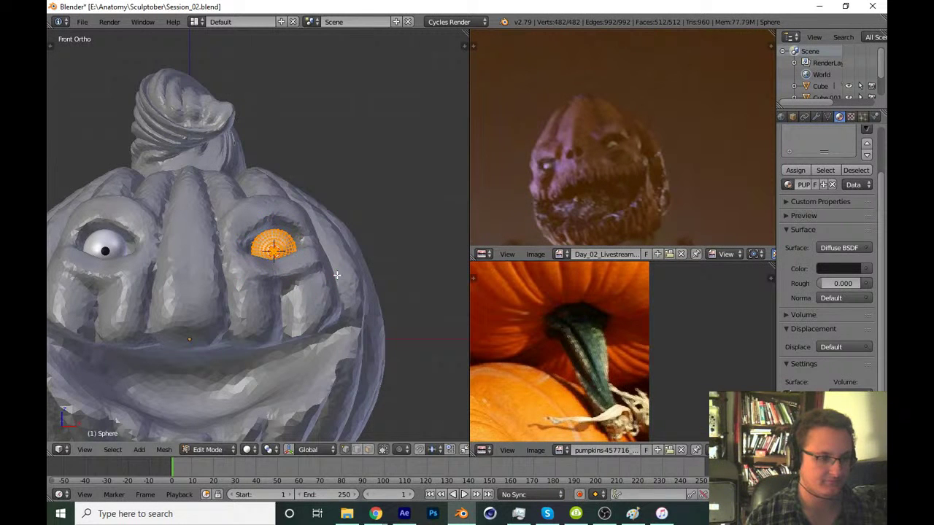
Switch to a different pivot point and rotate the eye again to refine its direction
{"action": "left_click", "coordinate": [264, 450]}
{"action": "left_click", "coordinate": [292, 436]}
{"action": "key", "text": "r"}
{"action": "key", "text": "r"}
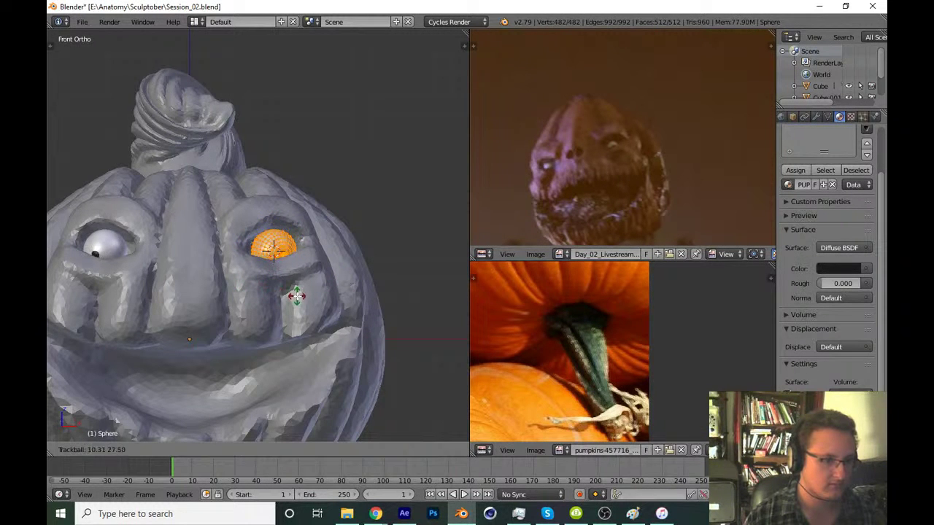
{"action": "left_click", "coordinate": [296, 295]}
{"action": "key", "text": "Tab"}
{"action": "scroll", "coordinate": [277, 284], "scroll_direction": "up", "scroll_amount": 2}
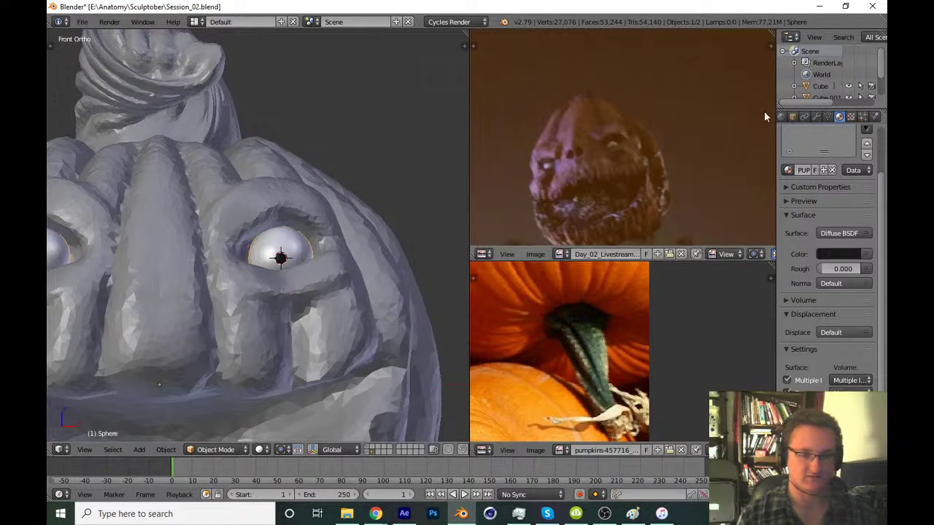
Deselect everything and save over Session_02.blend
{"action": "left_click", "coordinate": [816, 116]}
{"action": "scroll", "coordinate": [248, 208], "scroll_direction": "up", "scroll_amount": 2}
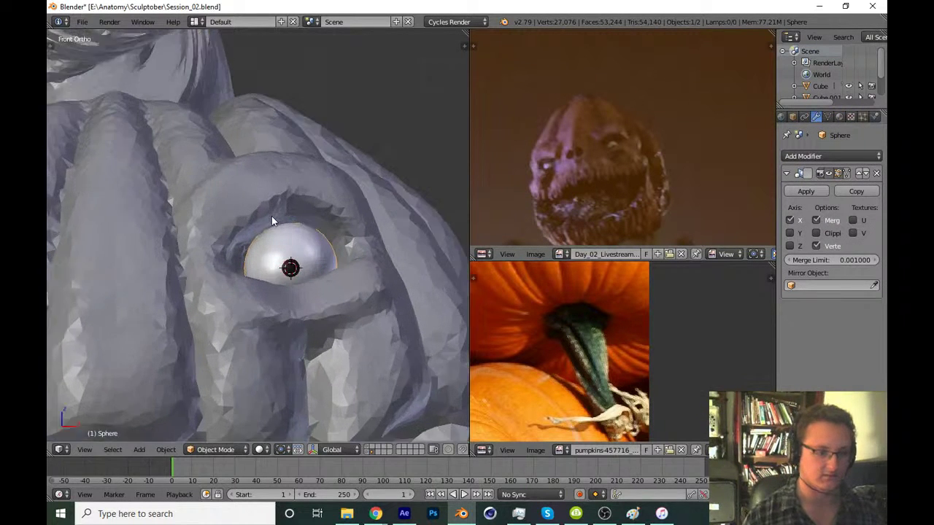
{"action": "scroll", "coordinate": [285, 219], "scroll_direction": "down", "scroll_amount": 2}
{"action": "scroll", "coordinate": [296, 219], "scroll_direction": "down", "scroll_amount": 1}
{"action": "scroll", "coordinate": [297, 216], "scroll_direction": "down", "scroll_amount": 2}
{"action": "key", "text": "a"}
{"action": "key", "text": "ctrl+s"}
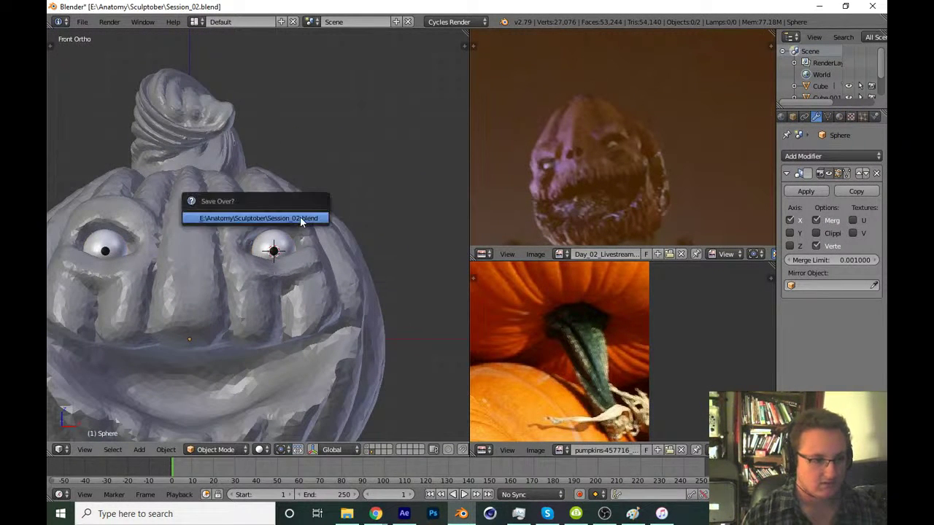
{"action": "left_click", "coordinate": [300, 217]}
Select the pumpkin body and switch it to Sculpt Mode
{"action": "scroll", "coordinate": [321, 241], "scroll_direction": "up", "scroll_amount": 2}
{"action": "scroll", "coordinate": [333, 257], "scroll_direction": "up", "scroll_amount": 2}
{"action": "right_click", "coordinate": [336, 262]}
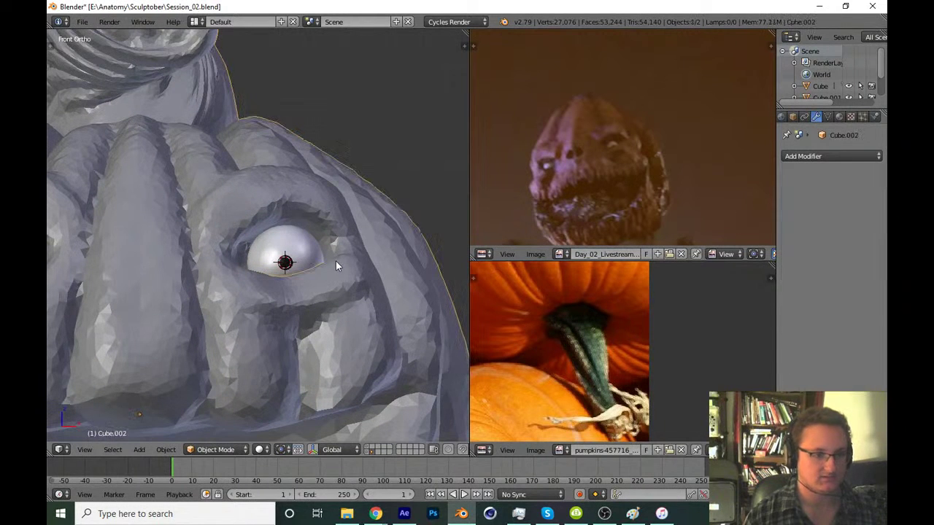
{"action": "left_click", "coordinate": [218, 449]}
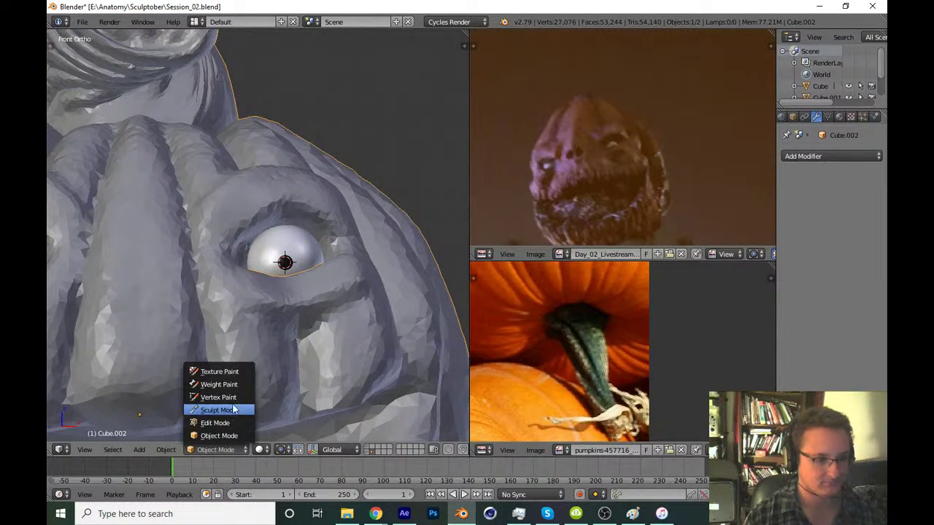
{"action": "left_click", "coordinate": [233, 411]}
{"action": "scroll", "coordinate": [394, 283], "scroll_direction": "down", "scroll_amount": 4}
Enable clay matcap shading from the properties sidebar, then hide the sidebar
{"action": "key", "text": "n"}
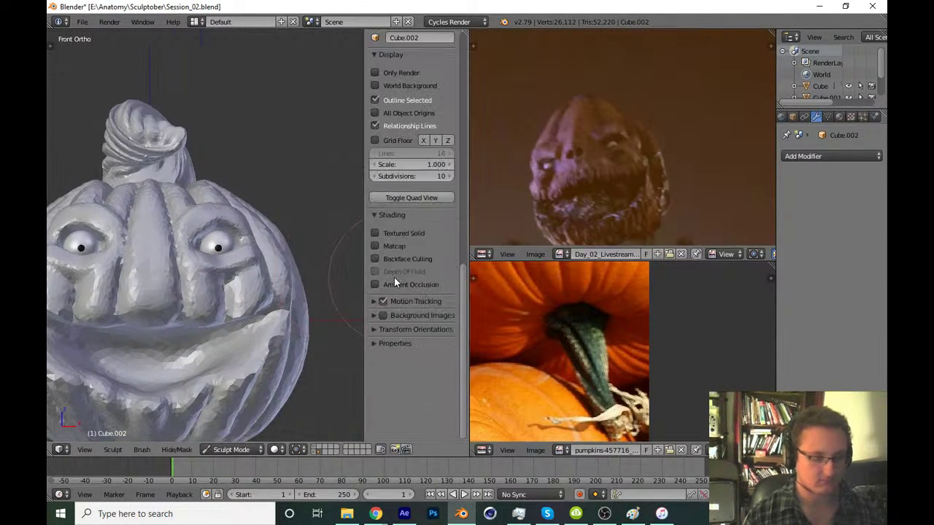
{"action": "left_click", "coordinate": [394, 245]}
{"action": "key", "text": "n"}
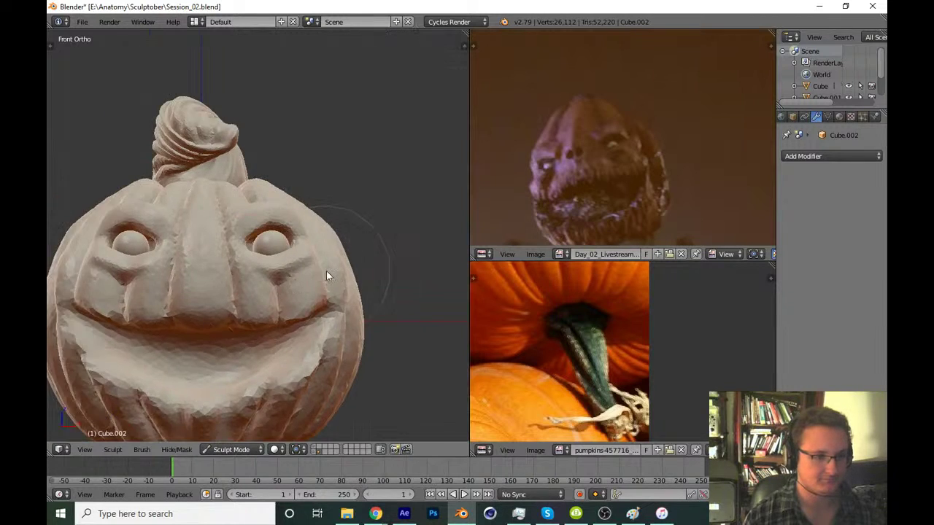
{"action": "scroll", "coordinate": [326, 270], "scroll_direction": "up", "scroll_amount": 5}
{"action": "key", "text": "ctrl+d"}
{"action": "left_click", "coordinate": [327, 271]}
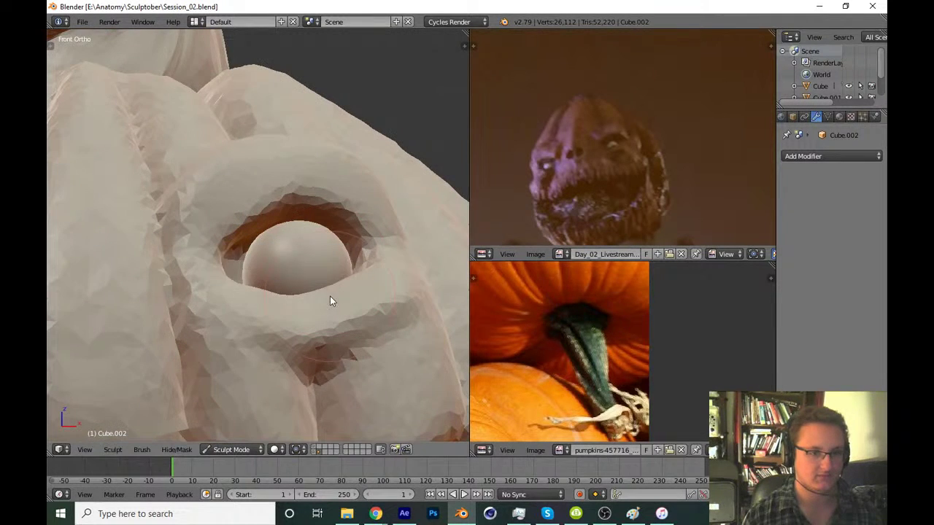
{"action": "key", "text": "Tab"}
In Edit Mode, select the vertices around the eyeball sphere's front pole
{"action": "key", "text": "Tab"}
{"action": "right_click", "coordinate": [308, 265]}
{"action": "key", "text": "Tab"}
{"action": "scroll", "coordinate": [309, 267], "scroll_direction": "up", "scroll_amount": 3}
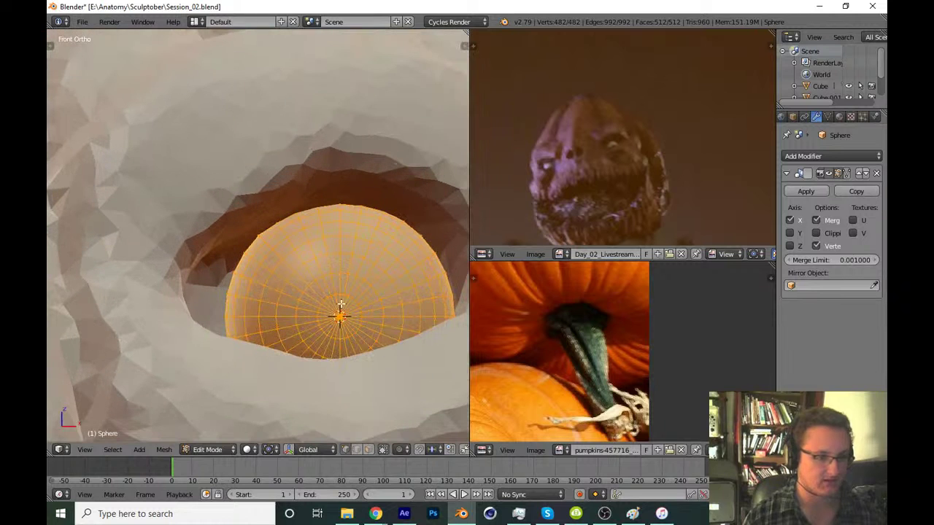
{"action": "right_click", "coordinate": [339, 316]}
{"action": "key", "text": "c"}
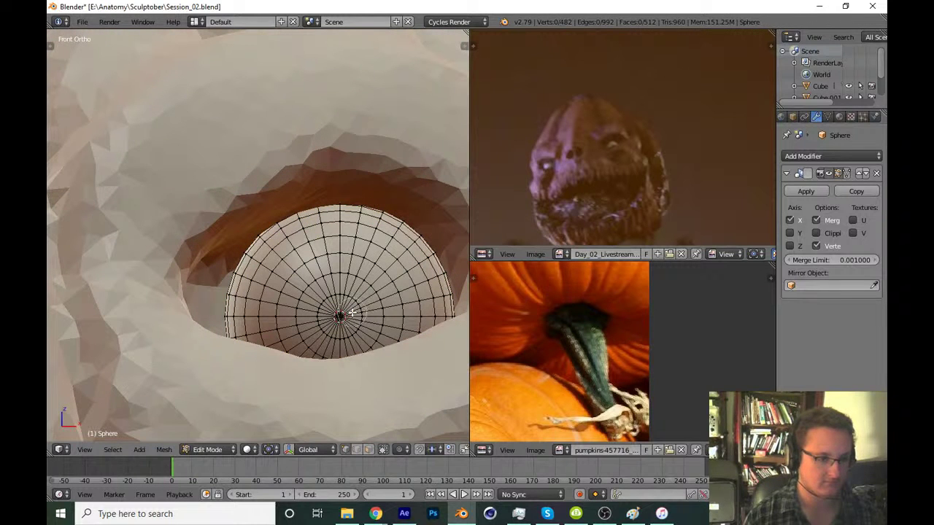
{"action": "mouse_move", "coordinate": [349, 312]}
{"action": "left_mouse_down"}
{"action": "mouse_move", "coordinate": [339, 315]}
{"action": "mouse_move", "coordinate": [343, 332]}
{"action": "left_mouse_up"}
{"action": "key", "text": "Escape"}
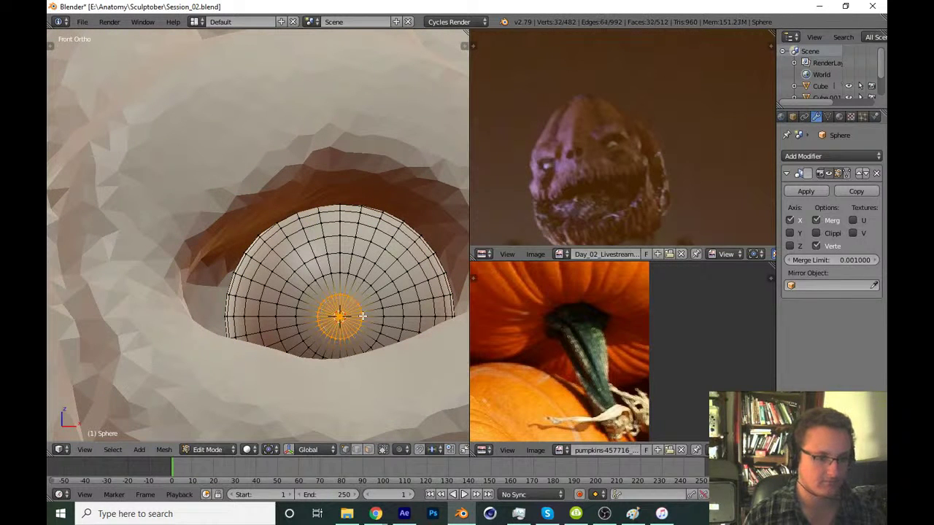
{"action": "middle_click_drag", "start_coordinate": [343, 332], "coordinate": [306, 342]}
Extrude the pupil faces inward twice to recess the pupil
{"action": "key", "text": "e"}
{"action": "left_click", "coordinate": [307, 342]}
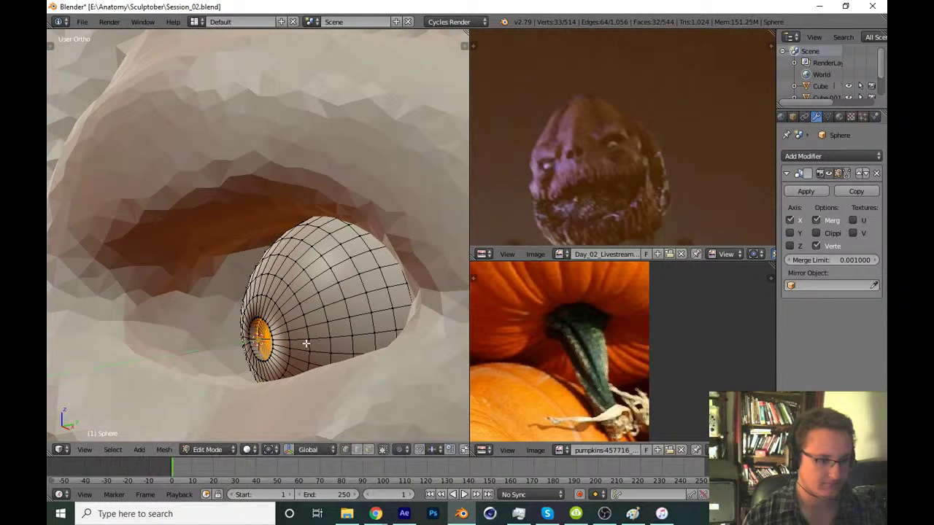
{"action": "scroll", "coordinate": [308, 358], "scroll_direction": "up", "scroll_amount": 2}
{"action": "scroll", "coordinate": [310, 386], "scroll_direction": "up", "scroll_amount": 2}
{"action": "key", "text": "e"}
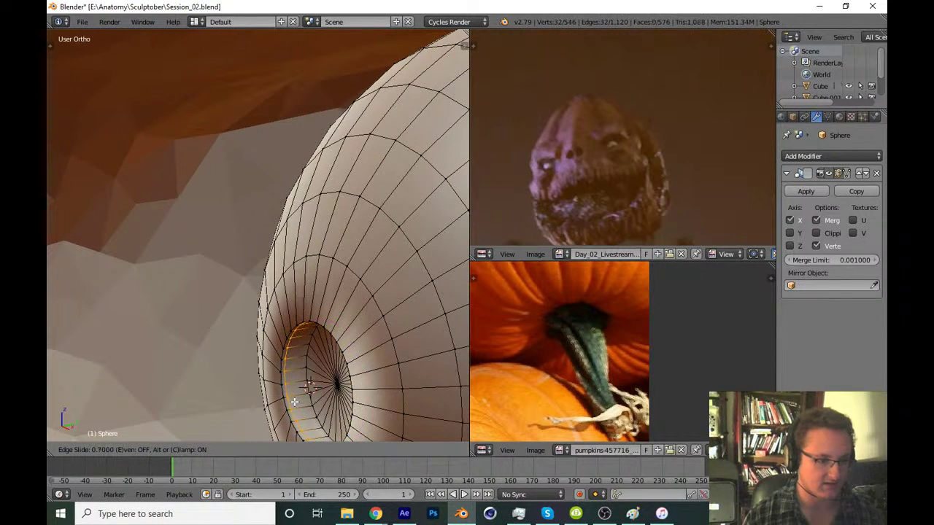
{"action": "left_click", "coordinate": [309, 387]}
{"action": "key", "text": "Tab"}
Add a Subdivision Surface modifier to smooth the eyeball
{"action": "left_click", "coordinate": [788, 160]}
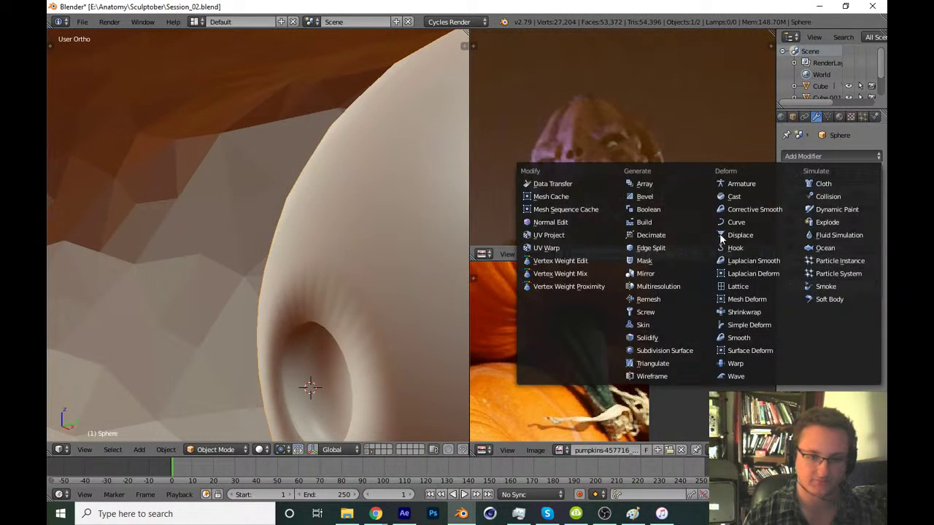
{"action": "left_click", "coordinate": [656, 354]}
{"action": "scroll", "coordinate": [323, 261], "scroll_direction": "down", "scroll_amount": 3}
{"action": "key", "text": "Tab"}
{"action": "key", "text": "Tab"}
{"action": "scroll", "coordinate": [324, 261], "scroll_direction": "down", "scroll_amount": 1}
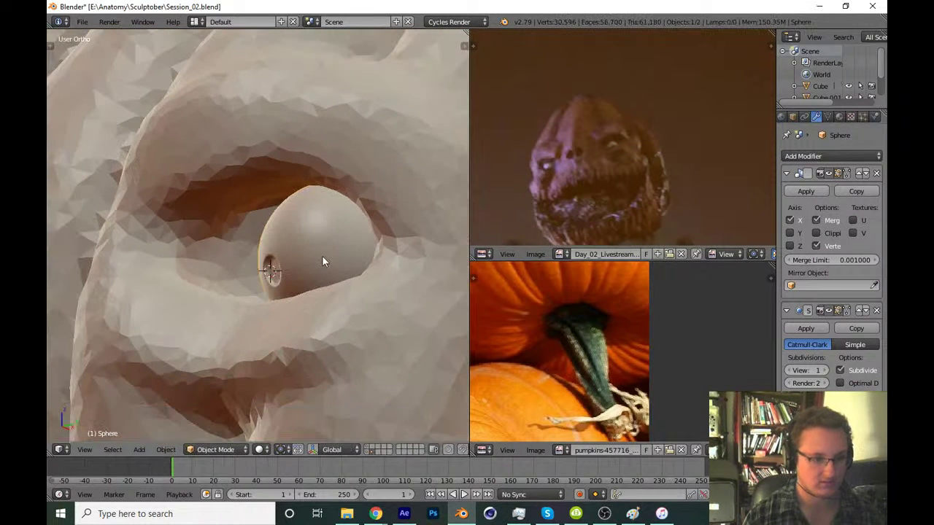
{"action": "scroll", "coordinate": [325, 260], "scroll_direction": "down", "scroll_amount": 1}
{"action": "scroll", "coordinate": [325, 261], "scroll_direction": "down", "scroll_amount": 2}
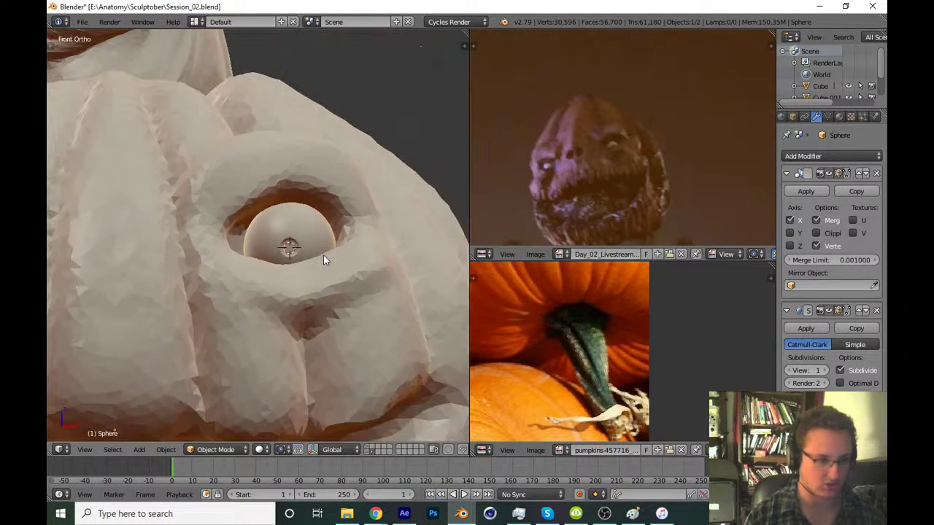
{"action": "key", "text": "KP_1"}
Save over the file and select the pumpkin head (Cube.002) for sculpting
{"action": "key", "text": "ctrl+s"}
{"action": "left_click", "coordinate": [323, 253]}
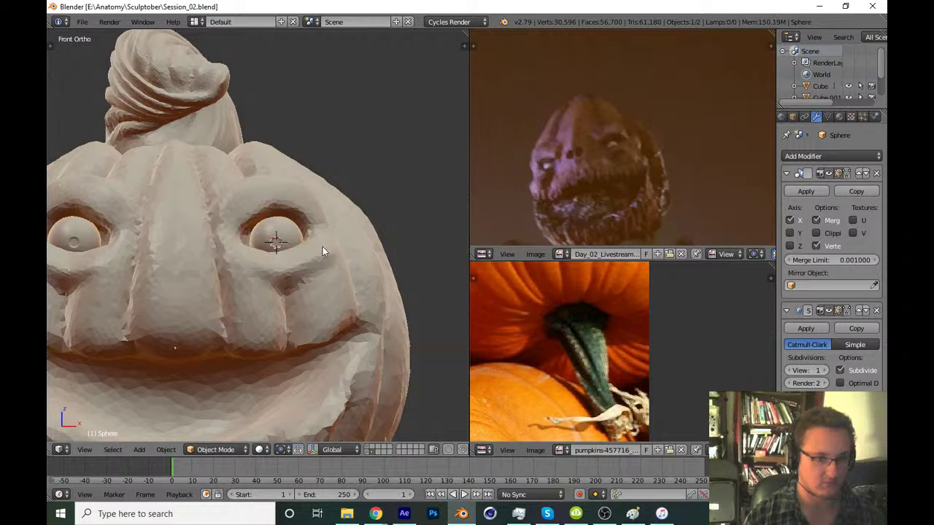
{"action": "scroll", "coordinate": [324, 246], "scroll_direction": "up", "scroll_amount": 2}
{"action": "scroll", "coordinate": [323, 246], "scroll_direction": "up", "scroll_amount": 3}
{"action": "scroll", "coordinate": [323, 246], "scroll_direction": "up", "scroll_amount": 2}
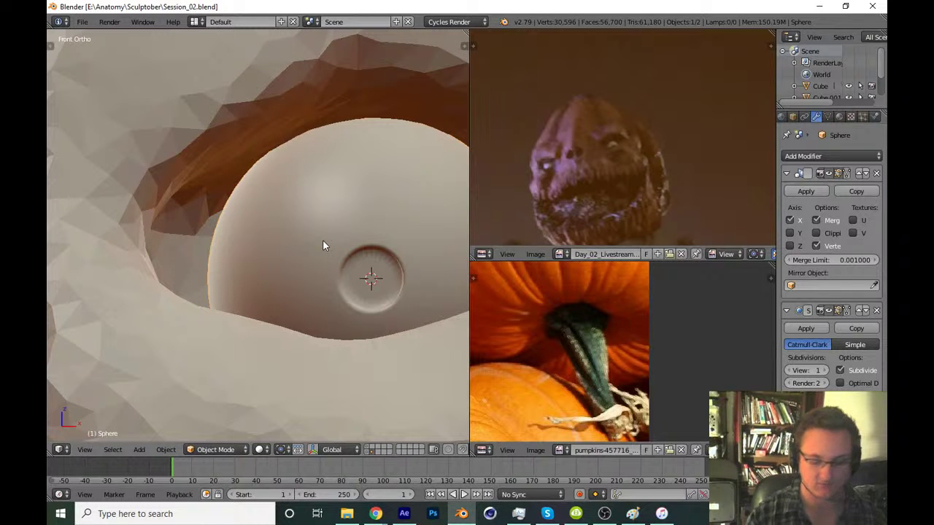
{"action": "right_click", "coordinate": [188, 194]}
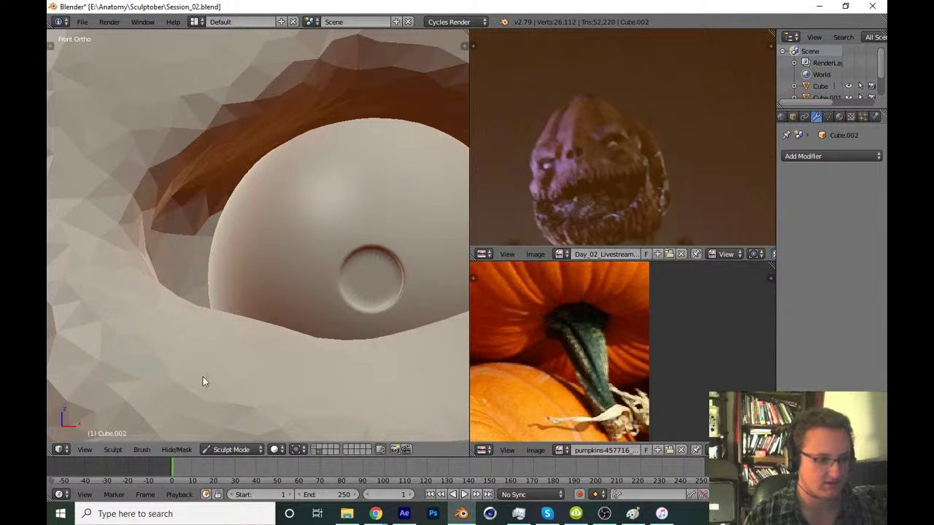
Build up the upper eyelid rim with Clay brush strokes from several angles
{"action": "scroll", "coordinate": [245, 281], "scroll_direction": "down", "scroll_amount": 3}
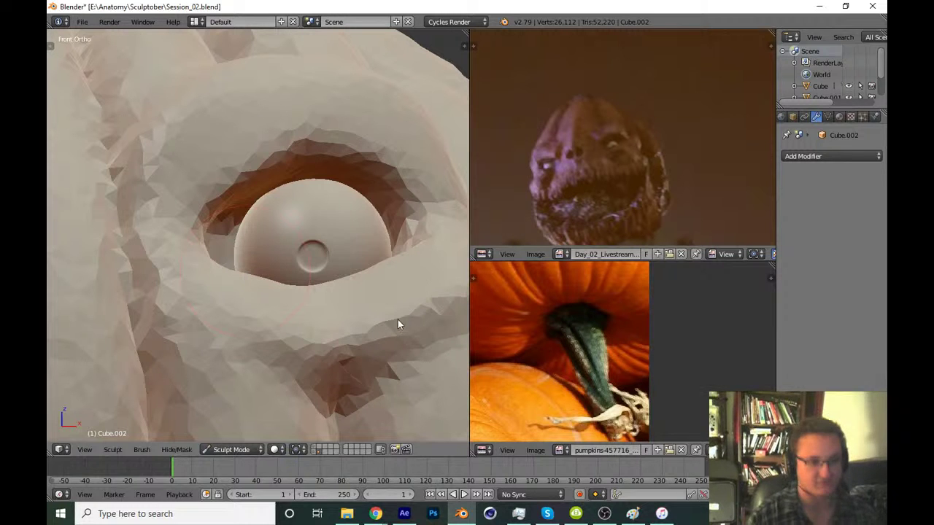
{"action": "key", "text": "t"}
{"action": "key", "text": "t"}
{"action": "mouse_move", "coordinate": [364, 270]}
{"action": "middle_mouse_down"}
{"action": "mouse_move", "coordinate": [288, 250]}
{"action": "mouse_move", "coordinate": [313, 292]}
{"action": "mouse_move", "coordinate": [240, 229]}
{"action": "mouse_move", "coordinate": [235, 328]}
{"action": "mouse_move", "coordinate": [197, 313]}
{"action": "mouse_move", "coordinate": [212, 292]}
{"action": "mouse_move", "coordinate": [323, 296]}
{"action": "mouse_move", "coordinate": [235, 236]}
{"action": "mouse_move", "coordinate": [231, 257]}
{"action": "middle_mouse_up"}
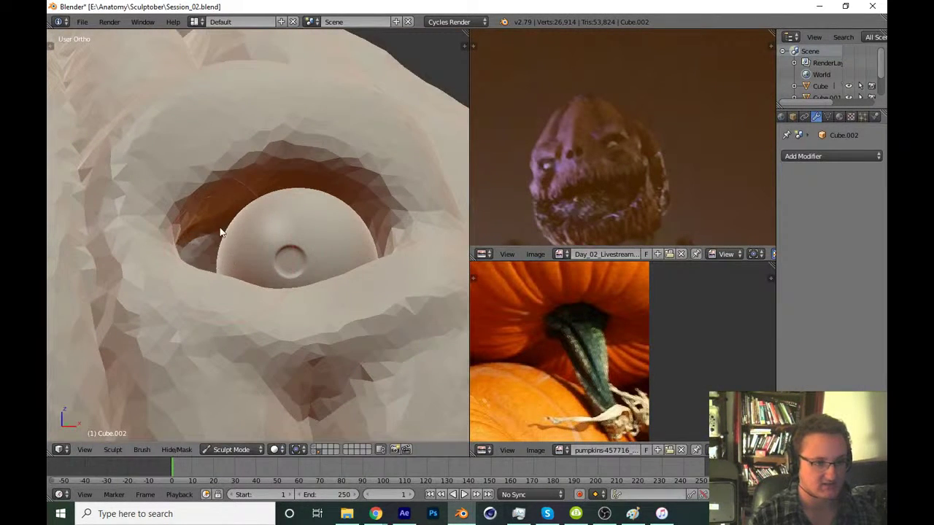
{"action": "left_click_drag", "start_coordinate": [204, 274], "coordinate": [240, 221]}
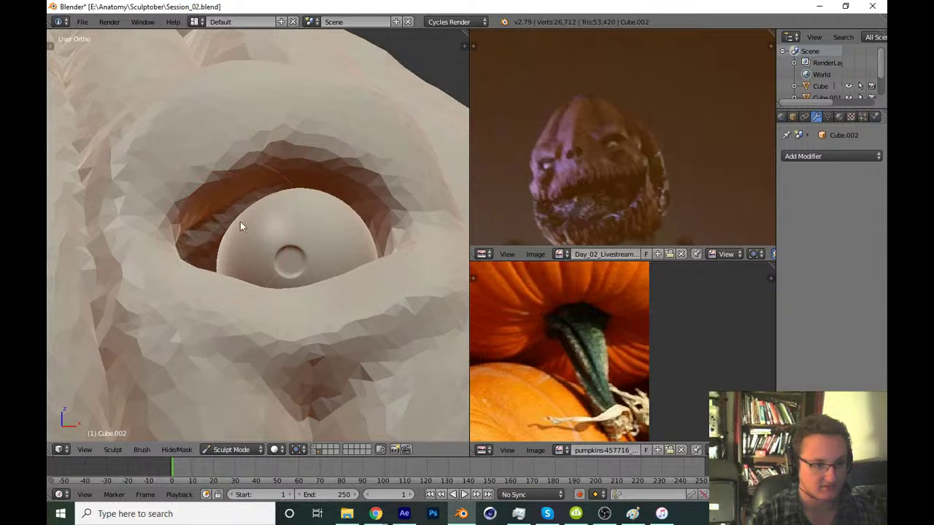
{"action": "mouse_move", "coordinate": [186, 248]}
{"action": "left_mouse_down"}
{"action": "mouse_move", "coordinate": [212, 218]}
{"action": "mouse_move", "coordinate": [261, 223]}
{"action": "left_mouse_up"}
{"action": "middle_click_drag", "start_coordinate": [261, 217], "coordinate": [171, 272]}
{"action": "mouse_move", "coordinate": [255, 222]}
{"action": "left_mouse_down"}
{"action": "mouse_move", "coordinate": [191, 248]}
{"action": "mouse_move", "coordinate": [245, 228]}
{"action": "left_mouse_up"}
{"action": "mouse_move", "coordinate": [245, 228]}
{"action": "middle_mouse_down"}
{"action": "mouse_move", "coordinate": [257, 244]}
{"action": "mouse_move", "coordinate": [242, 220]}
{"action": "mouse_move", "coordinate": [196, 243]}
{"action": "middle_mouse_up"}
{"action": "mouse_move", "coordinate": [196, 243]}
{"action": "left_mouse_down"}
{"action": "mouse_move", "coordinate": [252, 192]}
{"action": "mouse_move", "coordinate": [358, 178]}
{"action": "left_mouse_up"}
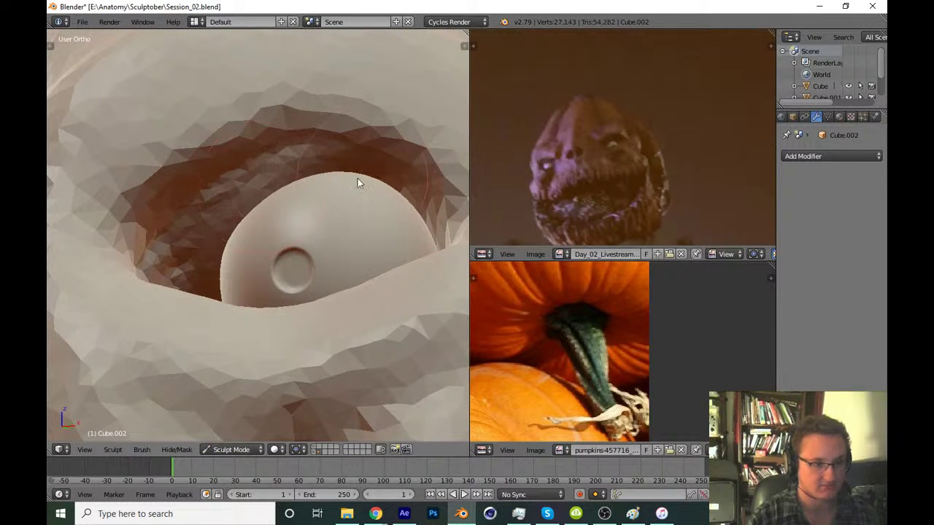
{"action": "key", "text": "KP_1"}
Enlarge the brush radius with F, then zoom out from the eye
{"action": "key", "text": "f"}
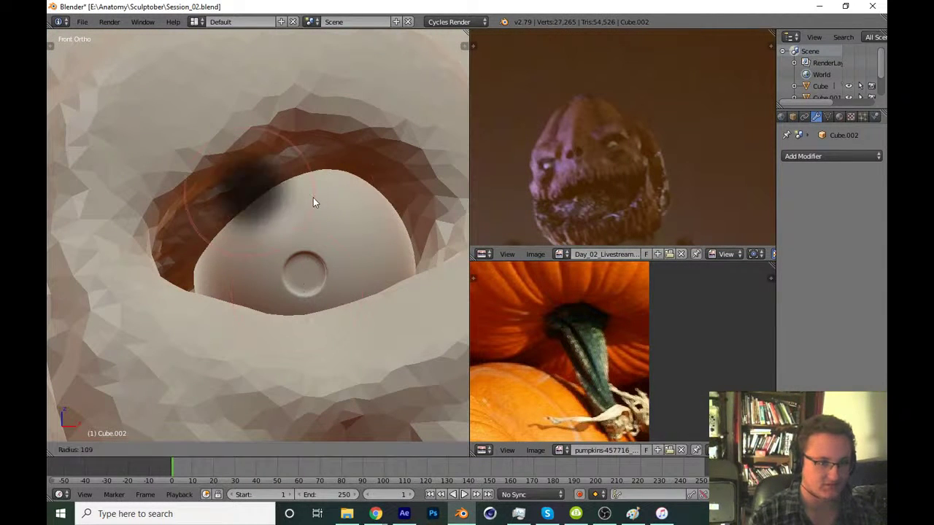
{"action": "left_click", "coordinate": [313, 198]}
{"action": "mouse_move", "coordinate": [313, 197]}
{"action": "left_mouse_down"}
{"action": "mouse_move", "coordinate": [334, 180]}
{"action": "mouse_move", "coordinate": [319, 197]}
{"action": "mouse_move", "coordinate": [394, 202]}
{"action": "mouse_move", "coordinate": [313, 192]}
{"action": "mouse_move", "coordinate": [215, 246]}
{"action": "mouse_move", "coordinate": [367, 194]}
{"action": "mouse_move", "coordinate": [233, 188]}
{"action": "mouse_move", "coordinate": [394, 224]}
{"action": "mouse_move", "coordinate": [260, 207]}
{"action": "mouse_move", "coordinate": [378, 212]}
{"action": "mouse_move", "coordinate": [358, 195]}
{"action": "mouse_move", "coordinate": [378, 195]}
{"action": "left_mouse_up"}
{"action": "key", "text": "f"}
{"action": "left_click", "coordinate": [366, 185]}
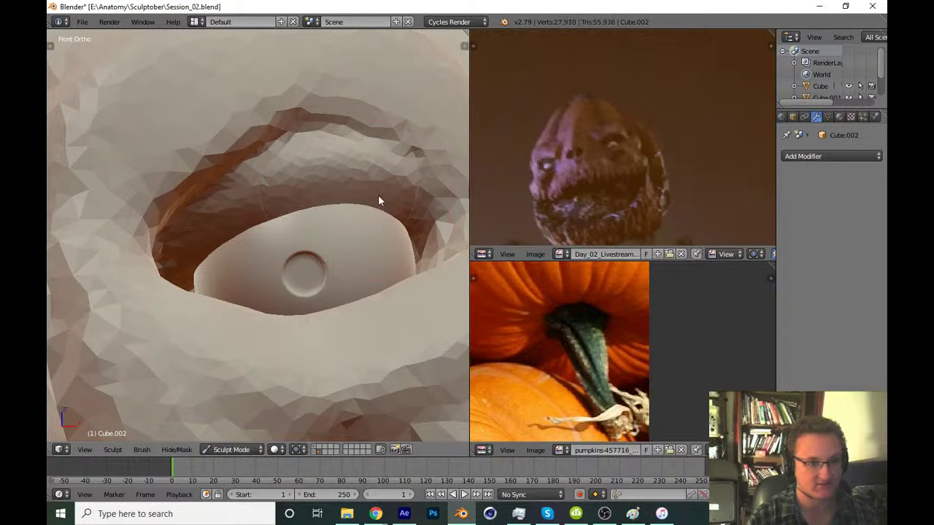
{"action": "scroll", "coordinate": [364, 234], "scroll_direction": "down", "scroll_amount": 3}
{"action": "scroll", "coordinate": [321, 263], "scroll_direction": "down", "scroll_amount": 2}
Save the file, overwriting the existing version
{"action": "scroll", "coordinate": [316, 262], "scroll_direction": "down", "scroll_amount": 2}
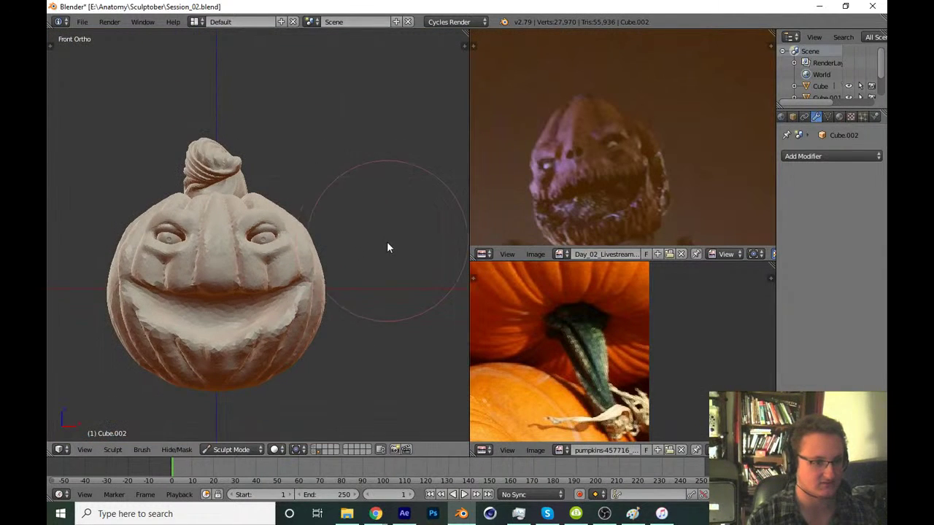
{"action": "key", "text": "ctrl+s"}
{"action": "key", "text": "Return"}
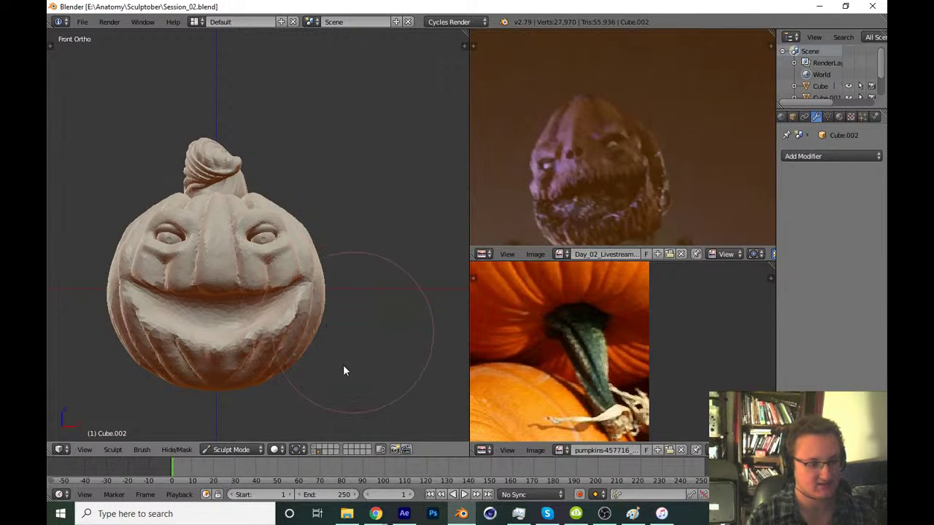
Orbit and zoom around the eye to inspect the overhanging lid and recessed pupil
{"action": "mouse_move", "coordinate": [343, 371]}
{"action": "middle_mouse_down"}
{"action": "mouse_move", "coordinate": [262, 371]}
{"action": "mouse_move", "coordinate": [314, 369]}
{"action": "middle_mouse_up"}
{"action": "scroll", "coordinate": [318, 350], "scroll_direction": "up", "scroll_amount": 3}
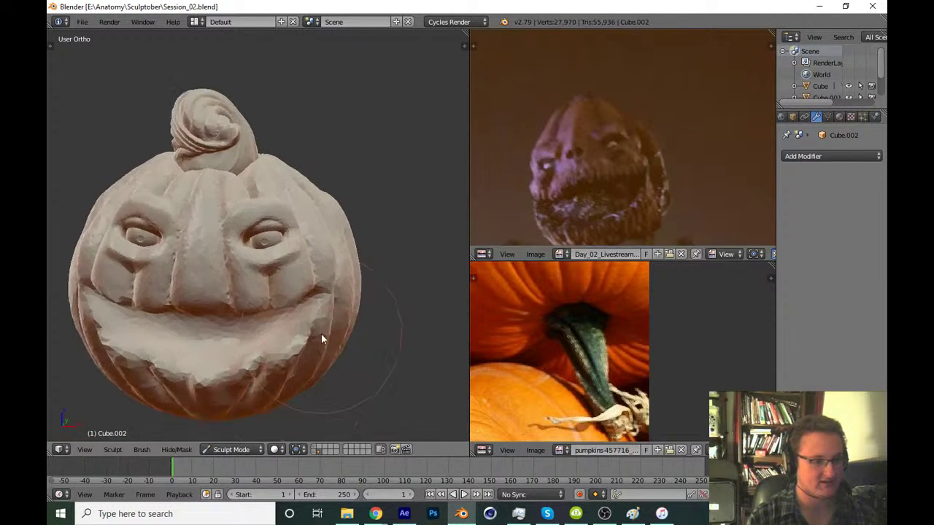
{"action": "scroll", "coordinate": [331, 306], "scroll_direction": "up", "scroll_amount": 5}
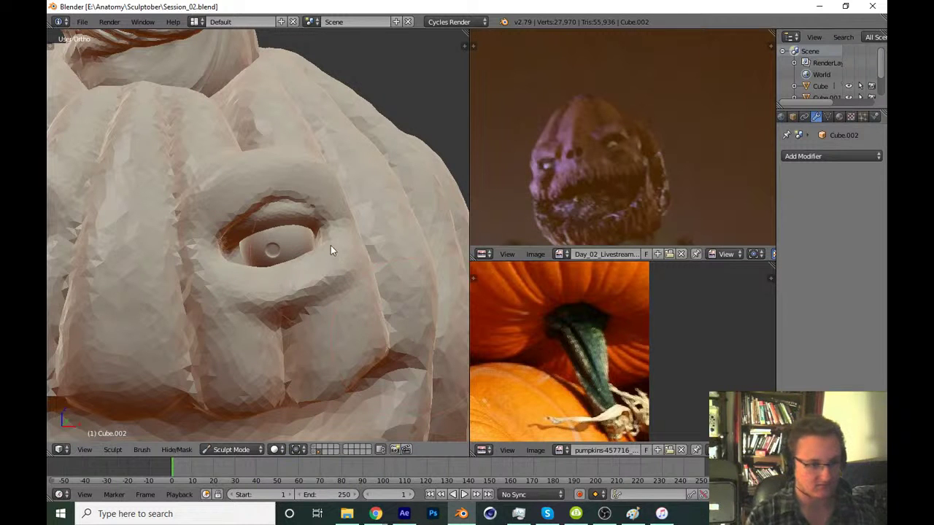
{"action": "mouse_move", "coordinate": [263, 245]}
{"action": "middle_mouse_down"}
{"action": "mouse_move", "coordinate": [240, 272]}
{"action": "mouse_move", "coordinate": [249, 217]}
{"action": "middle_mouse_up"}
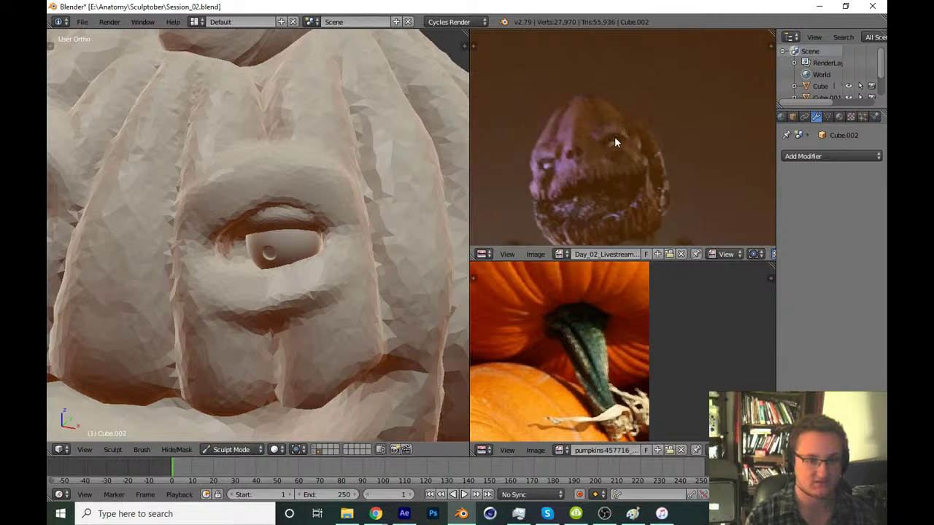
{"action": "scroll", "coordinate": [233, 203], "scroll_direction": "up", "scroll_amount": 2}
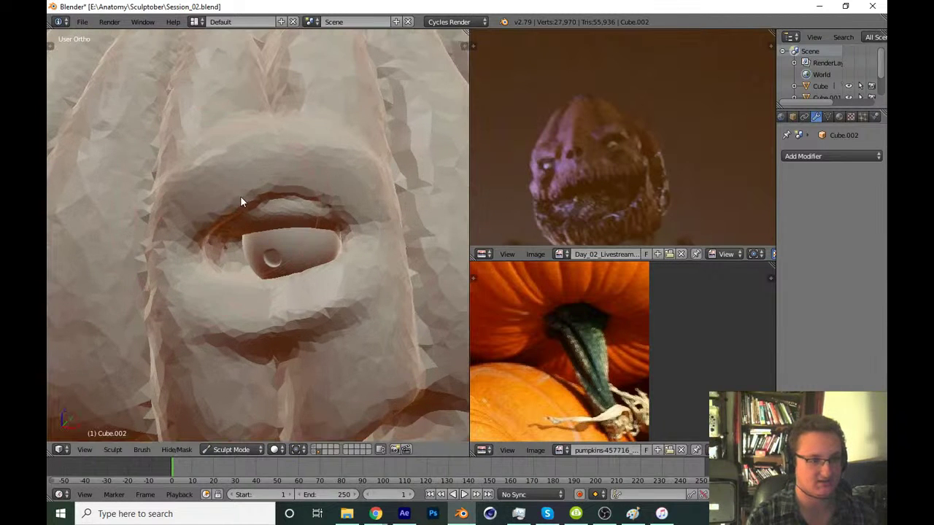
{"action": "scroll", "coordinate": [292, 226], "scroll_direction": "up", "scroll_amount": 2}
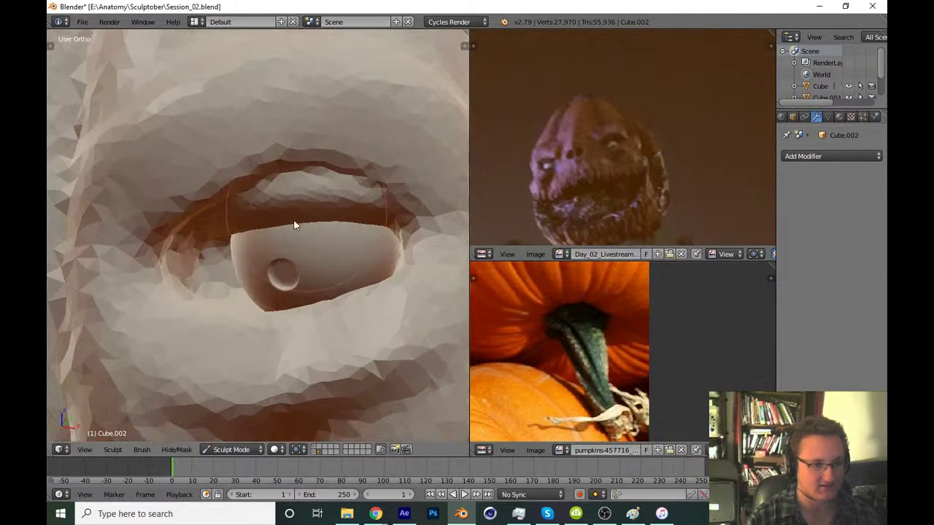
{"action": "mouse_move", "coordinate": [339, 308]}
{"action": "middle_mouse_down"}
{"action": "mouse_move", "coordinate": [336, 325]}
{"action": "mouse_move", "coordinate": [319, 264]}
{"action": "mouse_move", "coordinate": [268, 294]}
{"action": "mouse_move", "coordinate": [325, 294]}
{"action": "middle_mouse_up"}
{"action": "scroll", "coordinate": [318, 259], "scroll_direction": "up", "scroll_amount": 2}
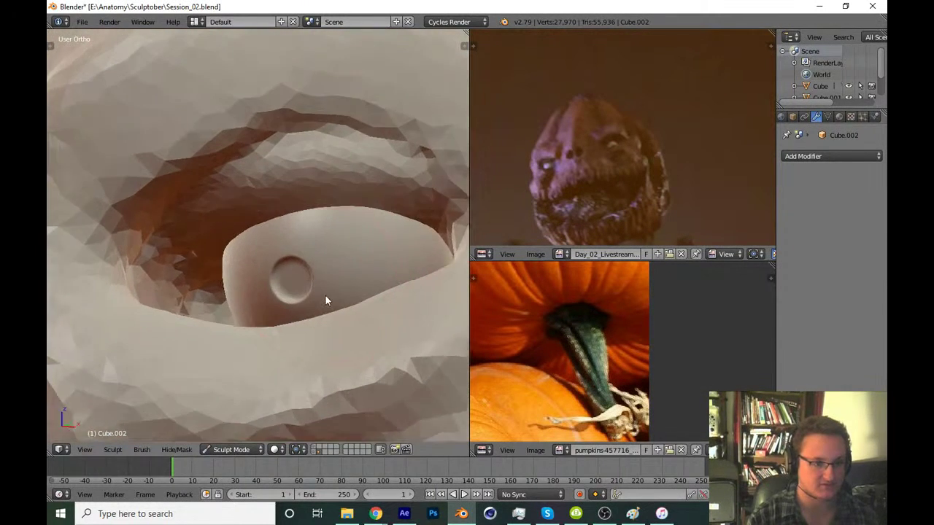
Switch to a clay brush and build up the lid edge above the eyeball
{"action": "key", "text": "t"}
{"action": "left_click", "coordinate": [93, 55]}
{"action": "left_click", "coordinate": [170, 122]}
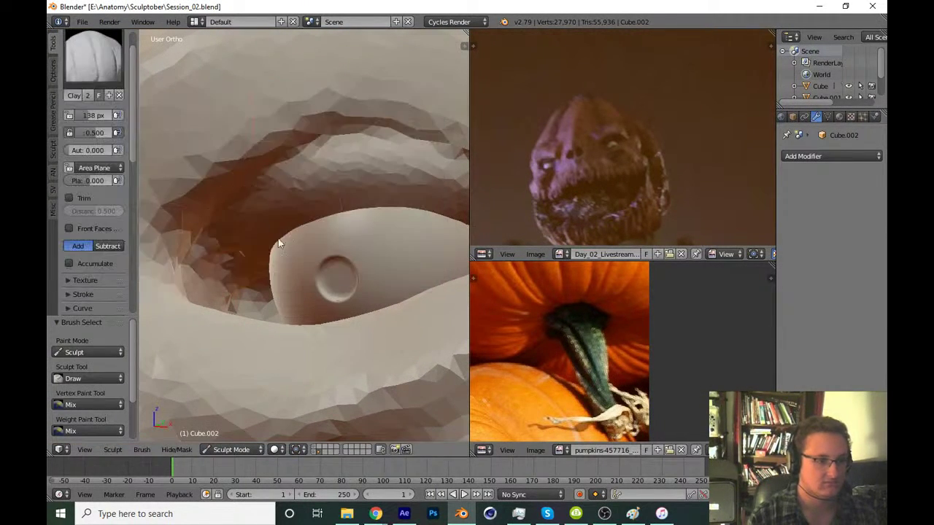
{"action": "key", "text": "t"}
{"action": "mouse_move", "coordinate": [278, 238]}
{"action": "middle_mouse_down"}
{"action": "mouse_move", "coordinate": [349, 295]}
{"action": "mouse_move", "coordinate": [257, 310]}
{"action": "mouse_move", "coordinate": [269, 329]}
{"action": "mouse_move", "coordinate": [258, 315]}
{"action": "middle_mouse_up"}
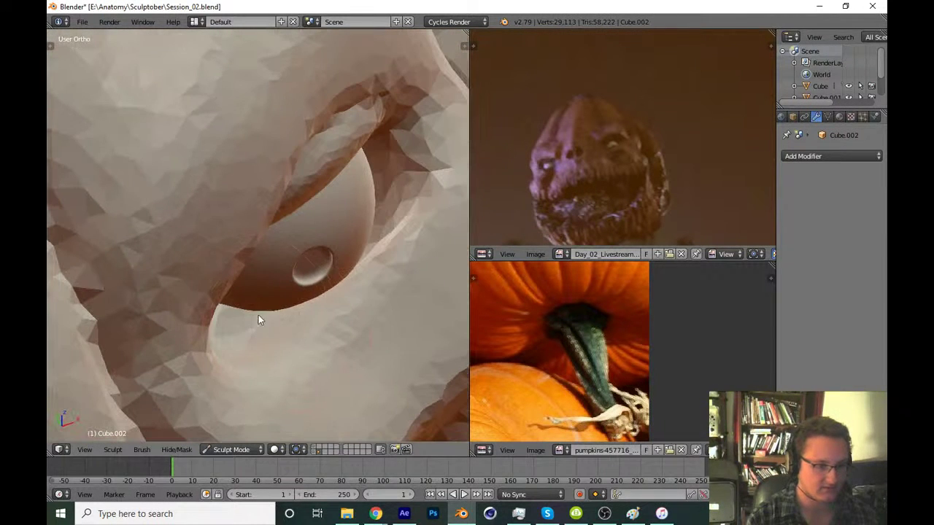
{"action": "mouse_move", "coordinate": [258, 319]}
{"action": "left_mouse_down"}
{"action": "mouse_move", "coordinate": [375, 260]}
{"action": "mouse_move", "coordinate": [384, 226]}
{"action": "left_mouse_up"}
With a different sculpt brush, reshape the surface below the eye and smooth the socket edge
{"action": "key", "text": "t"}
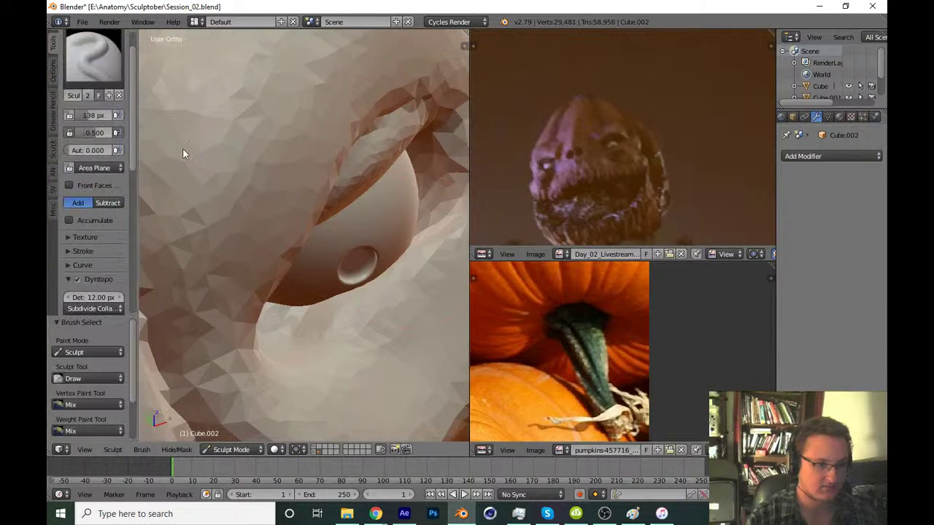
{"action": "left_click", "coordinate": [94, 57]}
{"action": "left_click", "coordinate": [188, 122]}
{"action": "key", "text": "t"}
{"action": "mouse_move", "coordinate": [406, 250]}
{"action": "middle_mouse_down"}
{"action": "mouse_move", "coordinate": [382, 273]}
{"action": "mouse_move", "coordinate": [424, 237]}
{"action": "mouse_move", "coordinate": [357, 255]}
{"action": "mouse_move", "coordinate": [319, 309]}
{"action": "middle_mouse_up"}
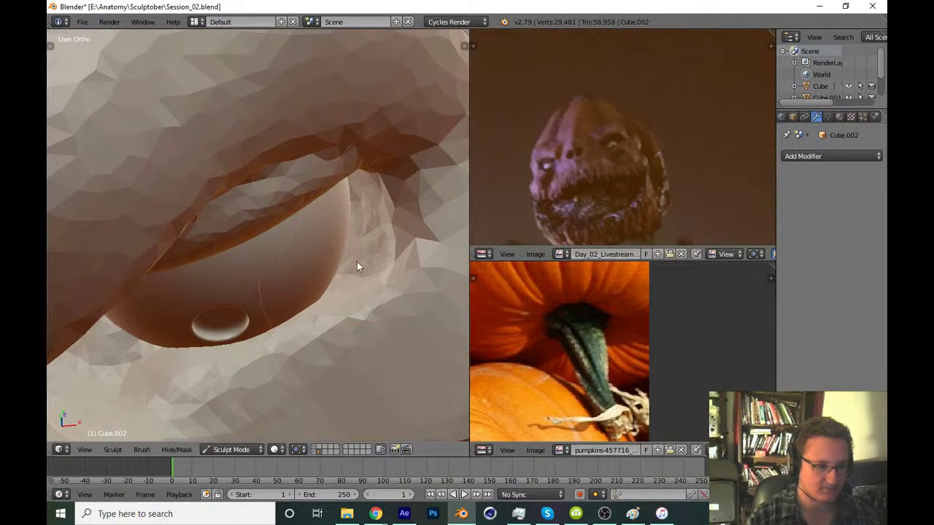
{"action": "mouse_move", "coordinate": [357, 263]}
{"action": "left_mouse_down"}
{"action": "mouse_move", "coordinate": [267, 328]}
{"action": "mouse_move", "coordinate": [193, 352]}
{"action": "left_mouse_up"}
{"action": "middle_click_drag", "start_coordinate": [193, 352], "coordinate": [119, 353]}
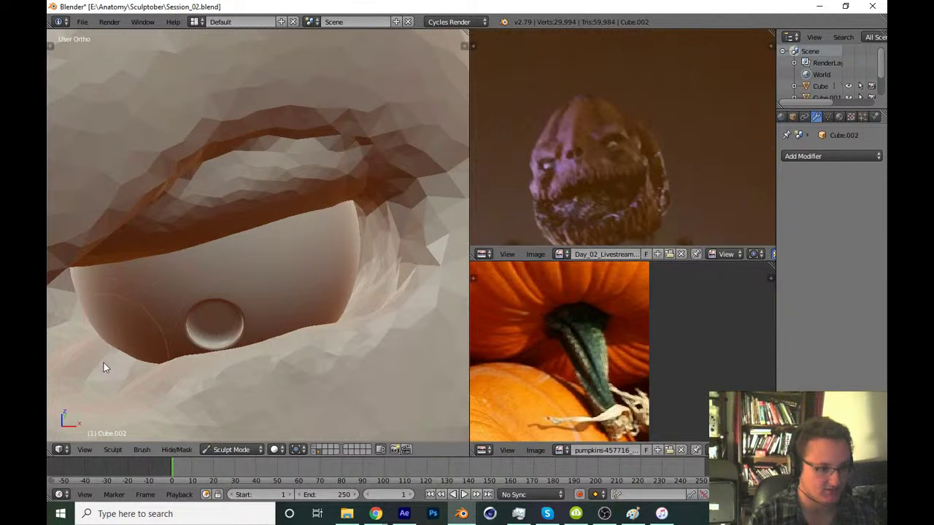
{"action": "mouse_move", "coordinate": [89, 355]}
{"action": "left_mouse_down"}
{"action": "mouse_move", "coordinate": [108, 351]}
{"action": "mouse_move", "coordinate": [102, 337]}
{"action": "mouse_move", "coordinate": [115, 368]}
{"action": "mouse_move", "coordinate": [98, 347]}
{"action": "mouse_move", "coordinate": [92, 363]}
{"action": "mouse_move", "coordinate": [129, 373]}
{"action": "mouse_move", "coordinate": [144, 349]}
{"action": "mouse_move", "coordinate": [343, 323]}
{"action": "mouse_move", "coordinate": [319, 333]}
{"action": "left_mouse_up"}
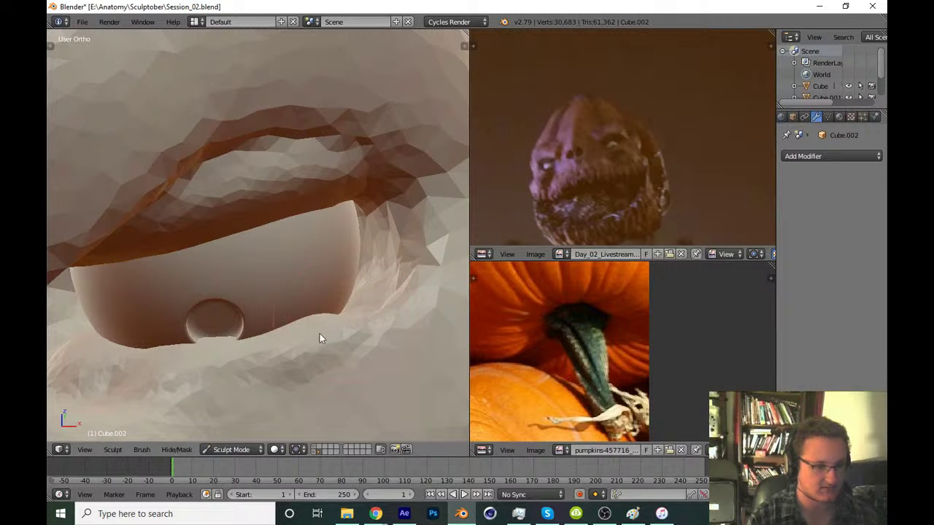
Sculpt strokes around the iris and roughen the socket surface left of the eyeball
{"action": "key", "text": "t"}
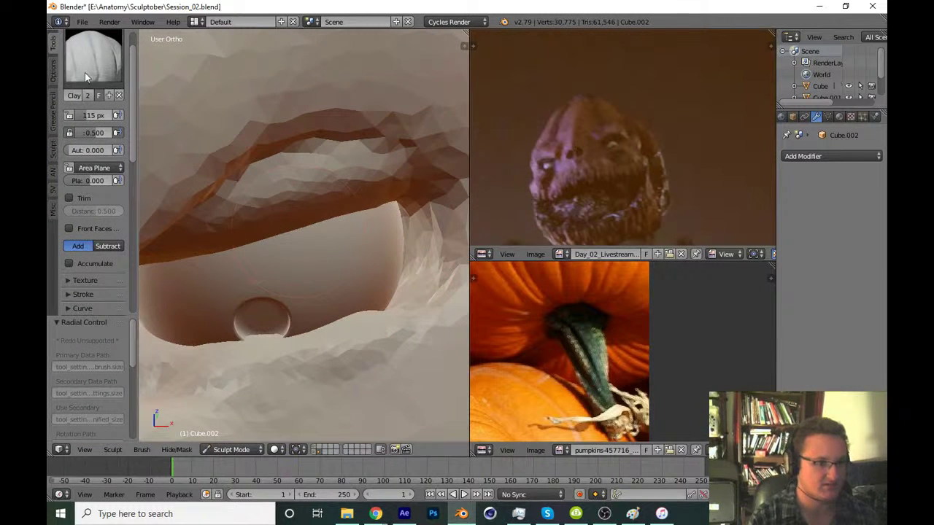
{"action": "key", "text": "t"}
{"action": "middle_click_drag", "start_coordinate": [237, 329], "coordinate": [288, 288]}
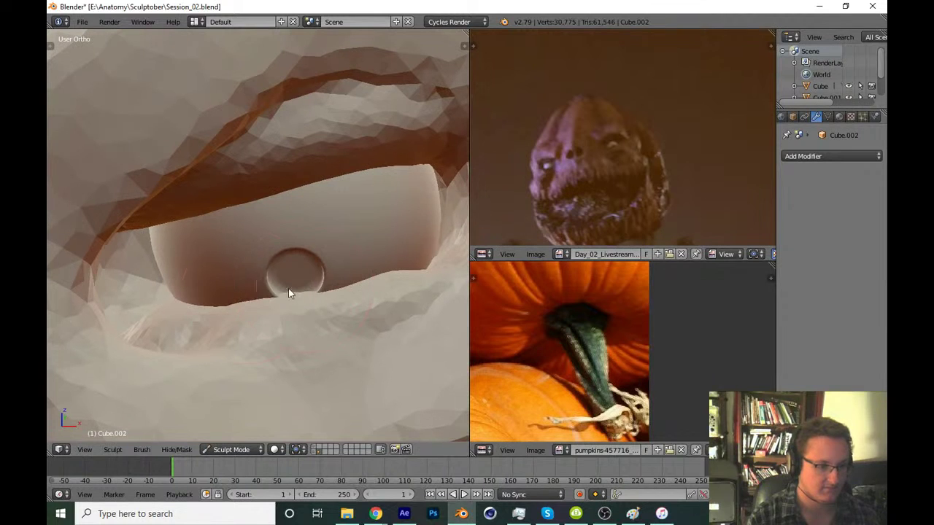
{"action": "left_click_drag", "start_coordinate": [288, 293], "coordinate": [291, 308]}
{"action": "left_click_drag", "start_coordinate": [171, 326], "coordinate": [121, 293]}
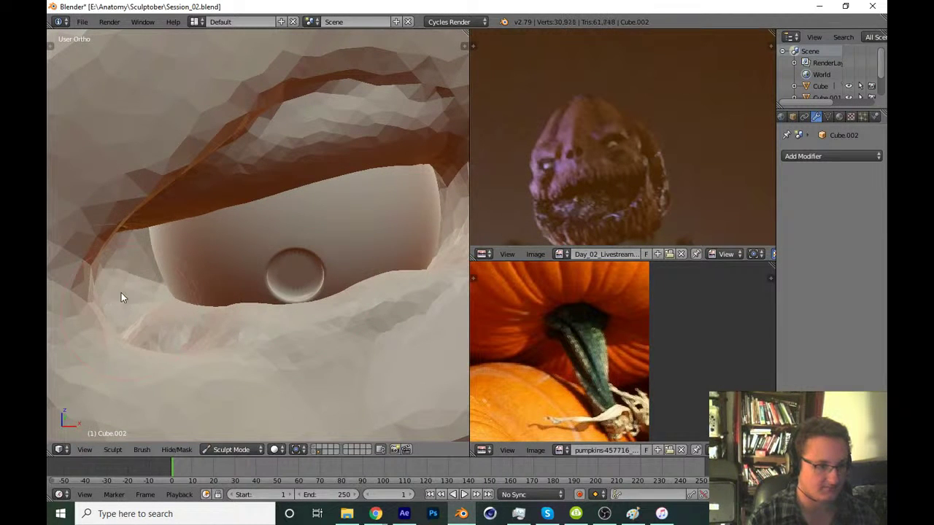
{"action": "middle_click_drag", "start_coordinate": [121, 293], "coordinate": [144, 276]}
{"action": "left_click_drag", "start_coordinate": [145, 276], "coordinate": [176, 285]}
{"action": "middle_click_drag", "start_coordinate": [176, 285], "coordinate": [156, 265]}
{"action": "mouse_move", "coordinate": [157, 265]}
{"action": "left_mouse_down"}
{"action": "mouse_move", "coordinate": [158, 247]}
{"action": "mouse_move", "coordinate": [166, 288]}
{"action": "mouse_move", "coordinate": [163, 235]}
{"action": "mouse_move", "coordinate": [186, 250]}
{"action": "left_mouse_up"}
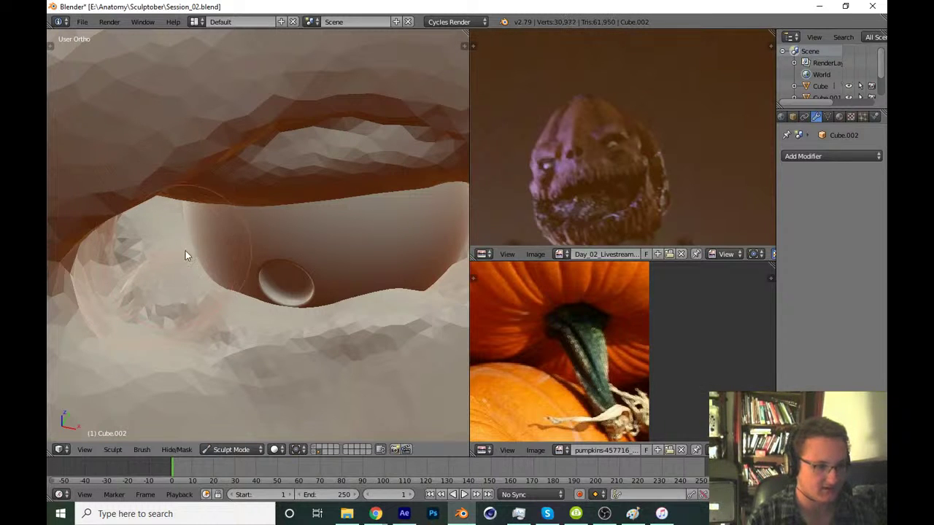
Switch to the Clay Strips brush and build up clay near the eye socket
{"action": "key", "text": "t"}
{"action": "left_click", "coordinate": [94, 58]}
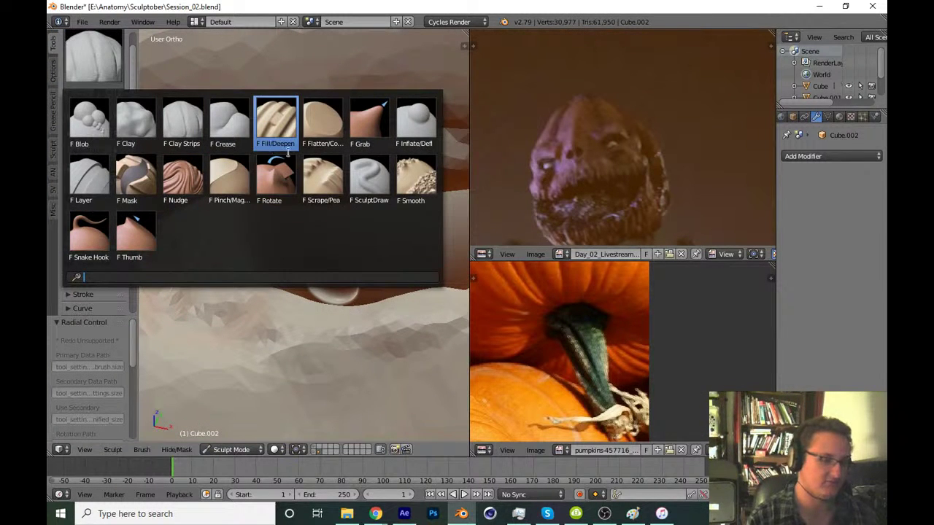
{"action": "left_click", "coordinate": [193, 125]}
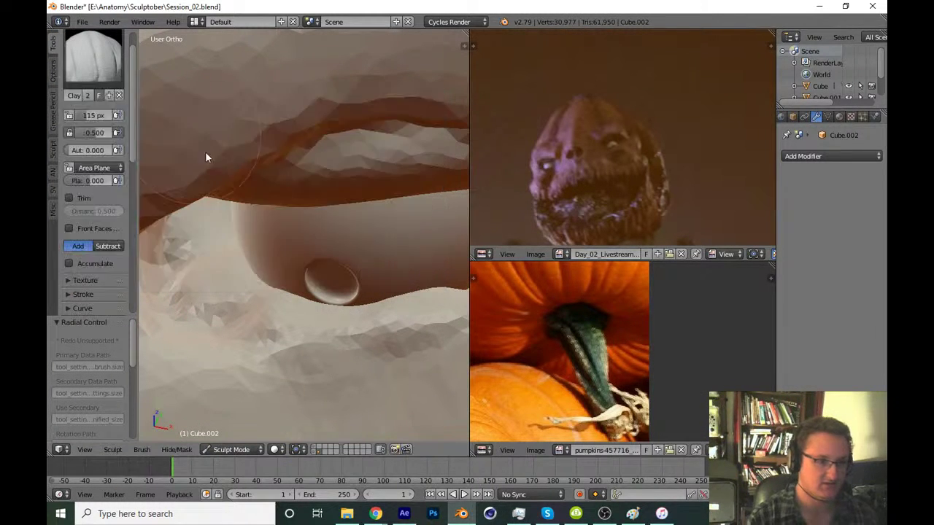
{"action": "middle_click_drag", "start_coordinate": [207, 154], "coordinate": [335, 304]}
{"action": "key", "text": "t"}
{"action": "middle_click_drag", "start_coordinate": [159, 268], "coordinate": [366, 245]}
{"action": "left_click_drag", "start_coordinate": [367, 246], "coordinate": [425, 222]}
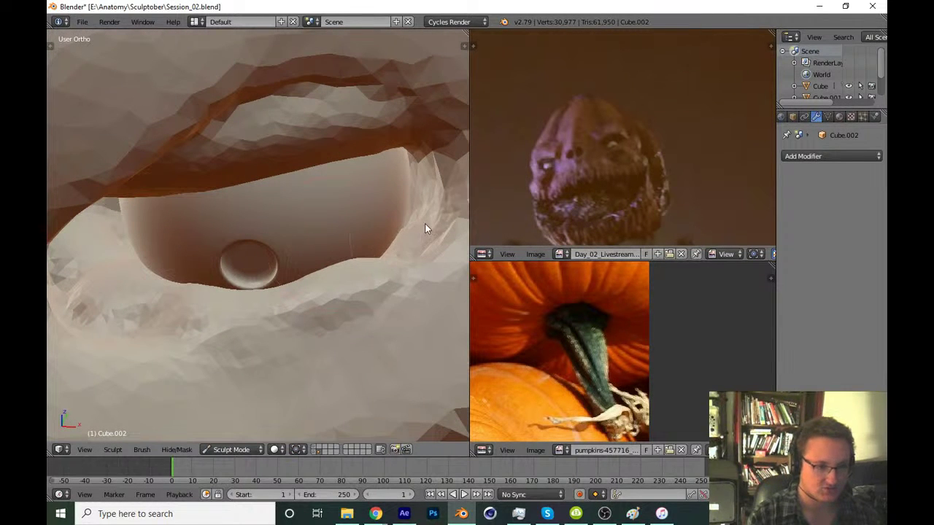
Build up the socket rim, smooth its lower-left surface, and add strokes below the eyeball
{"action": "middle_click_drag", "start_coordinate": [409, 236], "coordinate": [376, 283]}
{"action": "mouse_move", "coordinate": [365, 290]}
{"action": "left_mouse_down"}
{"action": "mouse_move", "coordinate": [436, 238]}
{"action": "mouse_move", "coordinate": [346, 308]}
{"action": "mouse_move", "coordinate": [386, 275]}
{"action": "mouse_move", "coordinate": [145, 266]}
{"action": "left_mouse_up"}
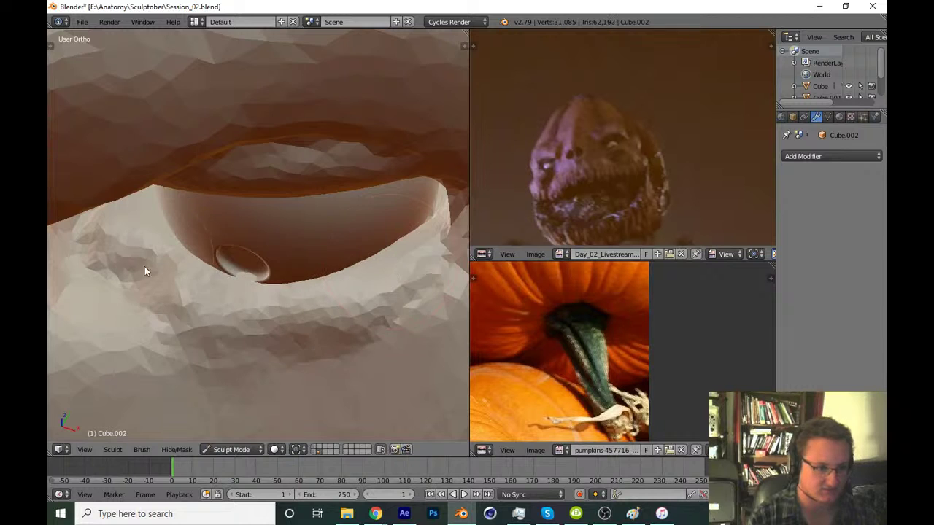
{"action": "middle_click_drag", "start_coordinate": [144, 266], "coordinate": [159, 300]}
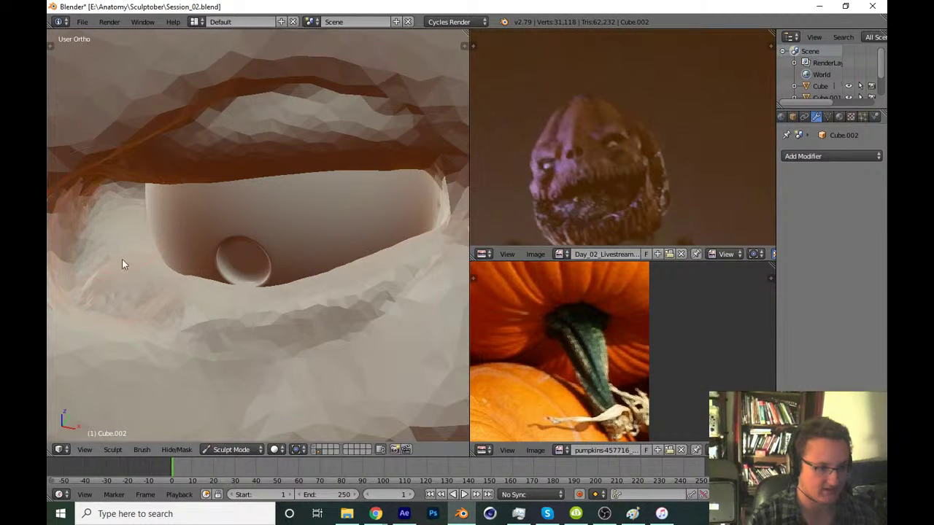
{"action": "mouse_move", "coordinate": [122, 261]}
{"action": "left_mouse_down", "text": "shift"}
{"action": "mouse_move", "coordinate": [175, 298]}
{"action": "mouse_move", "coordinate": [99, 240]}
{"action": "mouse_move", "coordinate": [155, 249]}
{"action": "mouse_move", "coordinate": [128, 230]}
{"action": "mouse_move", "coordinate": [143, 257]}
{"action": "left_mouse_up", "text": "shift"}
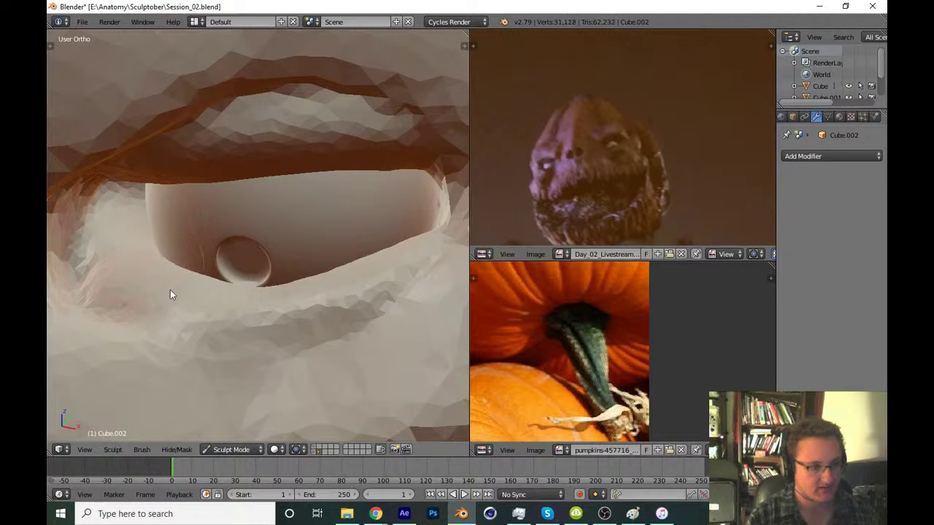
{"action": "mouse_move", "coordinate": [170, 290]}
{"action": "left_mouse_down"}
{"action": "mouse_move", "coordinate": [281, 297]}
{"action": "mouse_move", "coordinate": [256, 284]}
{"action": "left_mouse_up"}
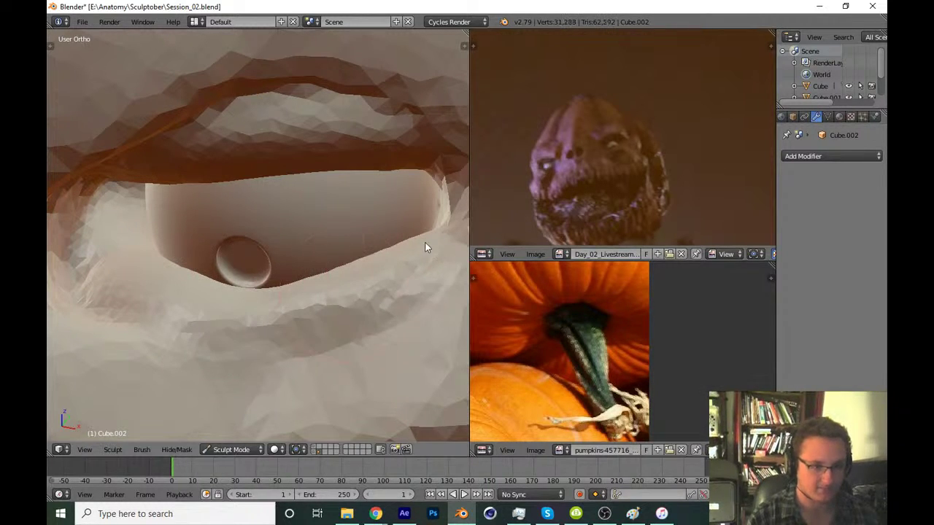
Reshape the socket surface beside and below the eyeball with large strokes
{"action": "mouse_move", "coordinate": [425, 246]}
{"action": "left_mouse_down"}
{"action": "mouse_move", "coordinate": [357, 327]}
{"action": "mouse_move", "coordinate": [390, 238]}
{"action": "mouse_move", "coordinate": [416, 271]}
{"action": "left_mouse_up"}
{"action": "mouse_move", "coordinate": [417, 272]}
{"action": "middle_mouse_down"}
{"action": "mouse_move", "coordinate": [312, 298]}
{"action": "mouse_move", "coordinate": [242, 352]}
{"action": "middle_mouse_up"}
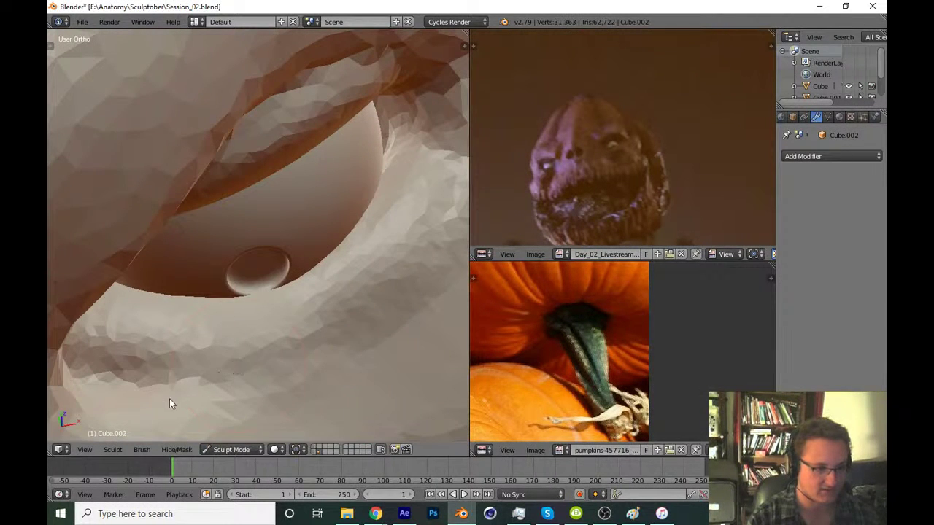
{"action": "left_click_drag", "start_coordinate": [169, 398], "coordinate": [251, 395]}
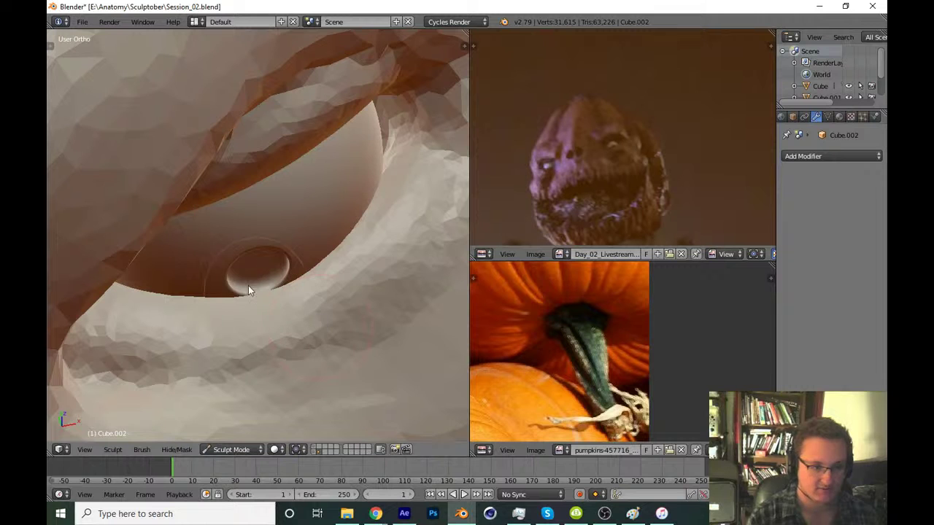
{"action": "middle_click_drag", "start_coordinate": [420, 279], "coordinate": [325, 325]}
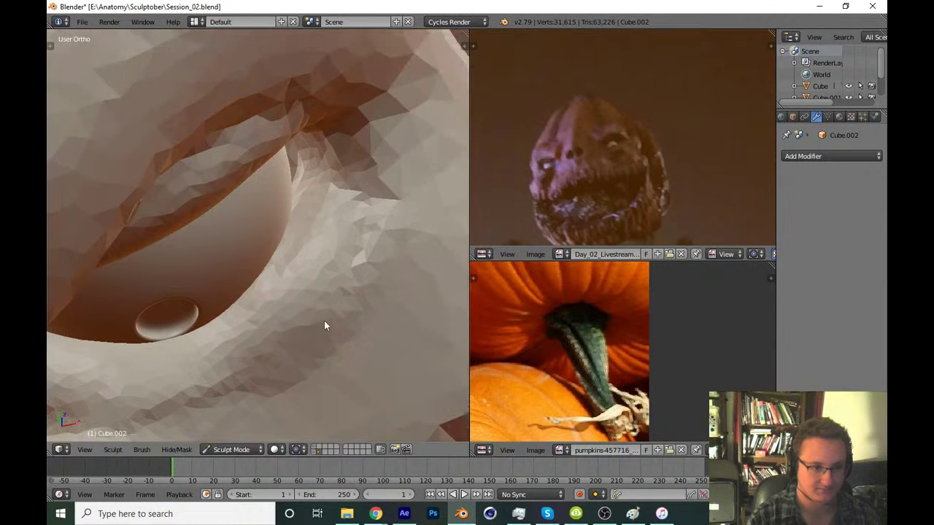
{"action": "left_click_drag", "start_coordinate": [249, 339], "coordinate": [308, 267]}
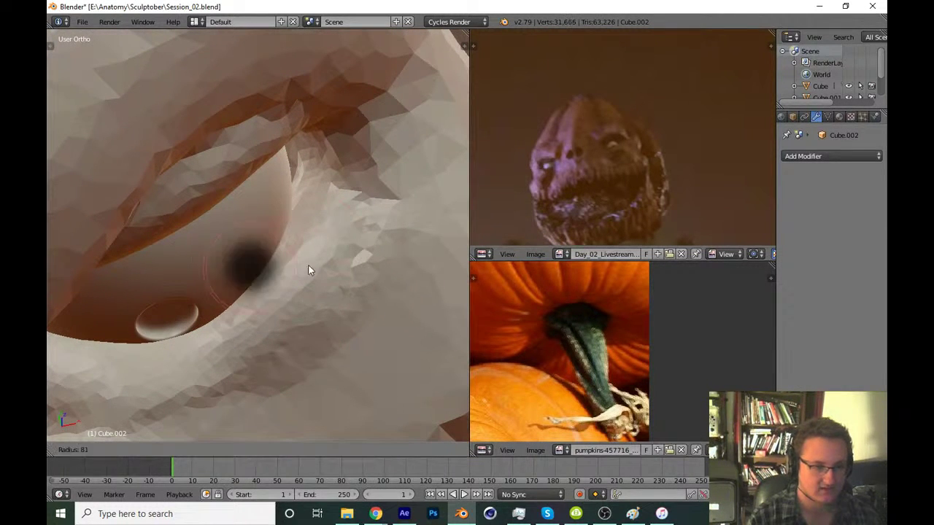
{"action": "mouse_move", "coordinate": [303, 207]}
{"action": "left_mouse_down"}
{"action": "mouse_move", "coordinate": [325, 194]}
{"action": "mouse_move", "coordinate": [318, 186]}
{"action": "mouse_move", "coordinate": [327, 241]}
{"action": "left_mouse_up"}
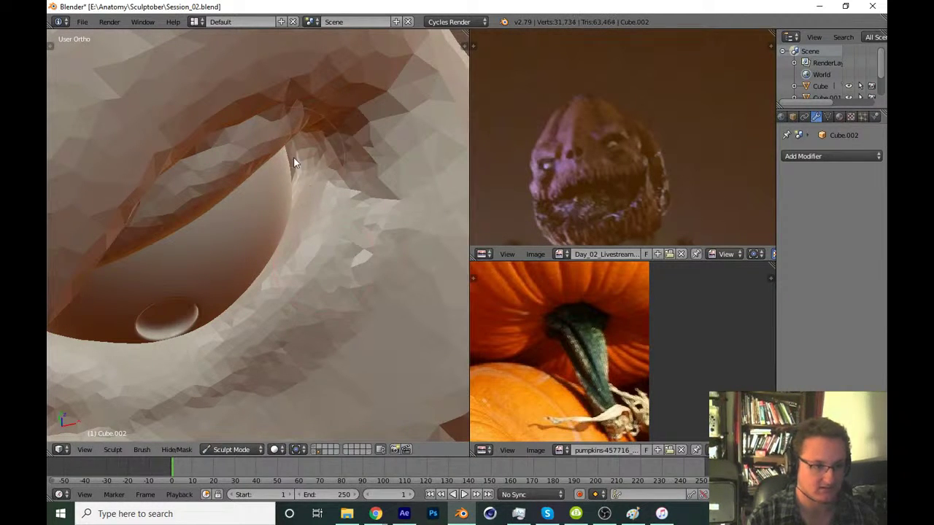
{"action": "left_click_drag", "start_coordinate": [299, 330], "coordinate": [220, 364]}
Add further strokes across the socket with the eyeball centred in view
{"action": "mouse_move", "coordinate": [220, 364]}
{"action": "middle_mouse_down"}
{"action": "mouse_move", "coordinate": [186, 320]}
{"action": "mouse_move", "coordinate": [325, 308]}
{"action": "middle_mouse_up"}
{"action": "left_click_drag", "start_coordinate": [325, 303], "coordinate": [103, 301]}
{"action": "middle_click_drag", "start_coordinate": [103, 301], "coordinate": [120, 307]}
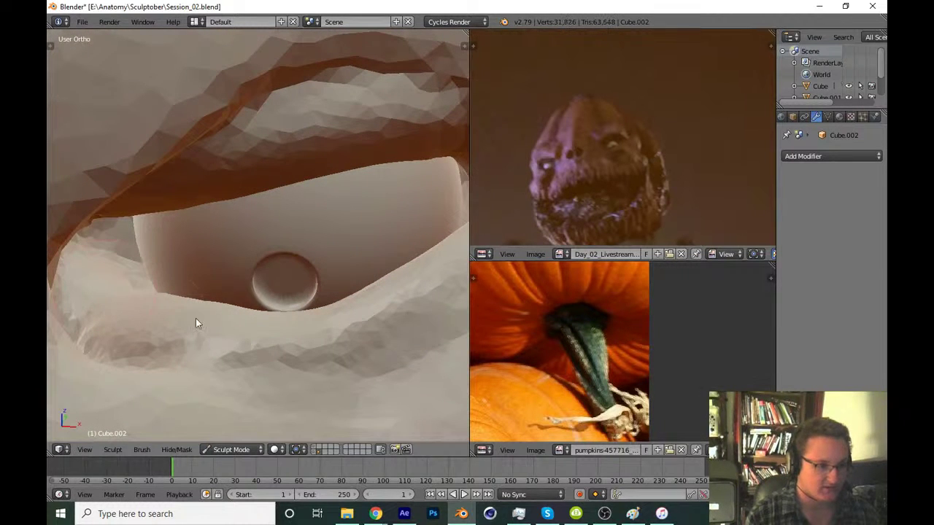
{"action": "left_click", "coordinate": [374, 324]}
{"action": "mouse_move", "coordinate": [374, 324]}
{"action": "middle_mouse_down"}
{"action": "mouse_move", "coordinate": [232, 350]}
{"action": "mouse_move", "coordinate": [253, 369]}
{"action": "mouse_move", "coordinate": [421, 311]}
{"action": "middle_mouse_up"}
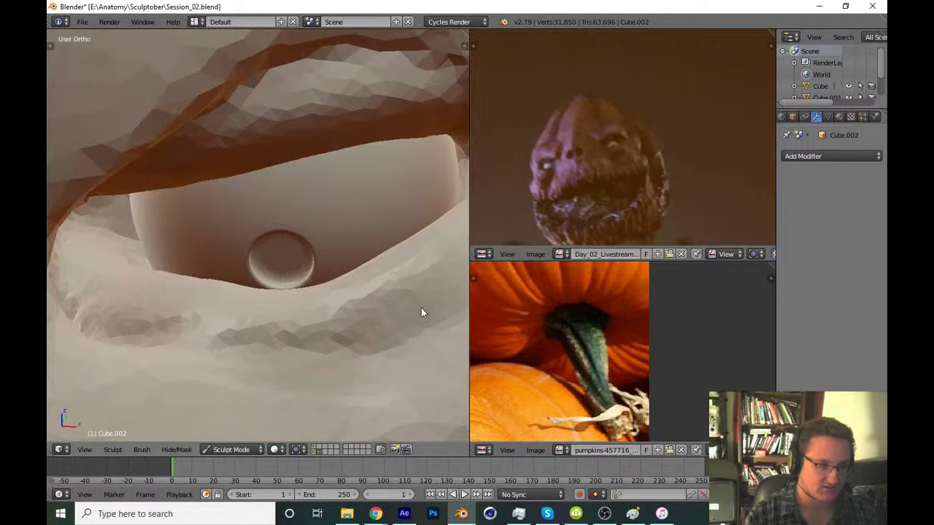
{"action": "mouse_move", "coordinate": [360, 327]}
{"action": "middle_mouse_down"}
{"action": "mouse_move", "coordinate": [200, 273]}
{"action": "mouse_move", "coordinate": [170, 294]}
{"action": "middle_mouse_up"}
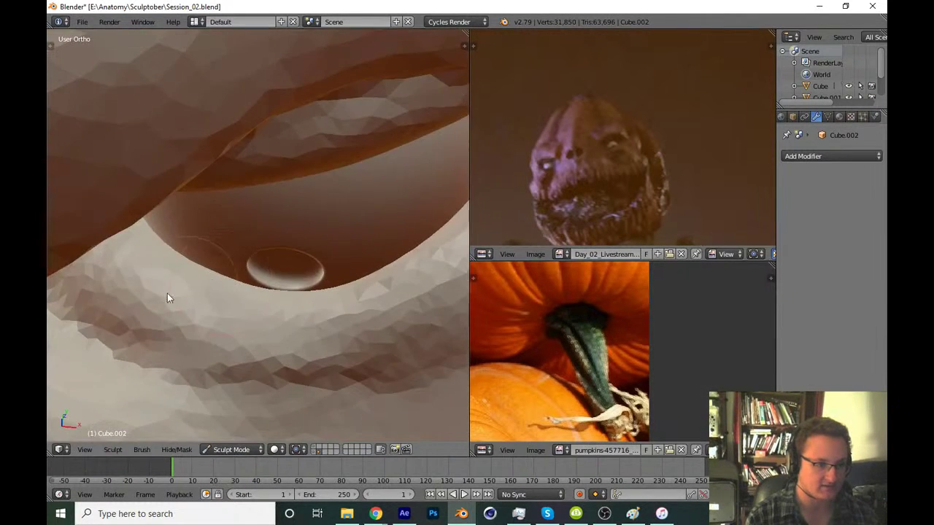
Resize the brush radius and sculpt detail strokes below the eyeball
{"action": "key", "text": "f"}
{"action": "left_click", "coordinate": [147, 243]}
{"action": "mouse_move", "coordinate": [124, 286]}
{"action": "left_mouse_down"}
{"action": "mouse_move", "coordinate": [243, 327]}
{"action": "mouse_move", "coordinate": [353, 308]}
{"action": "left_mouse_up"}
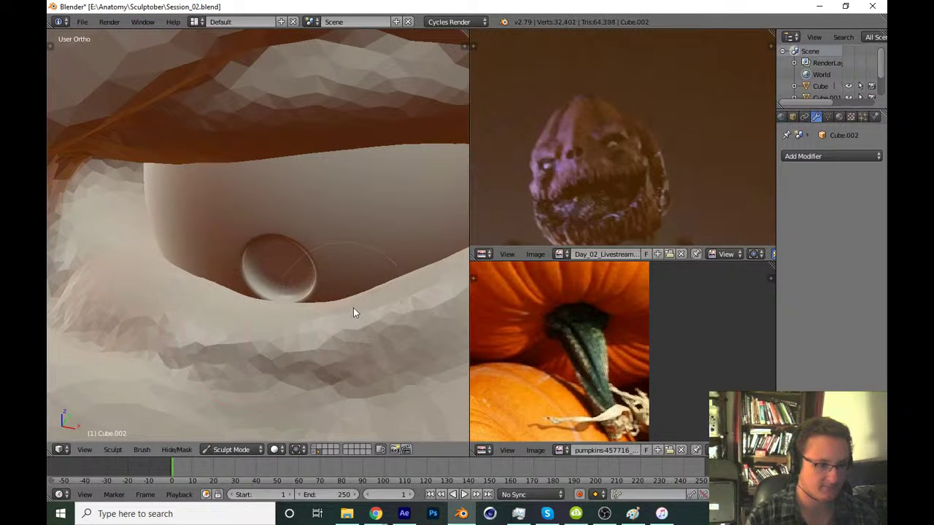
{"action": "middle_click_drag", "start_coordinate": [353, 308], "coordinate": [244, 324]}
{"action": "mouse_move", "coordinate": [243, 319]}
{"action": "left_mouse_down"}
{"action": "mouse_move", "coordinate": [131, 323]}
{"action": "mouse_move", "coordinate": [321, 322]}
{"action": "left_mouse_up"}
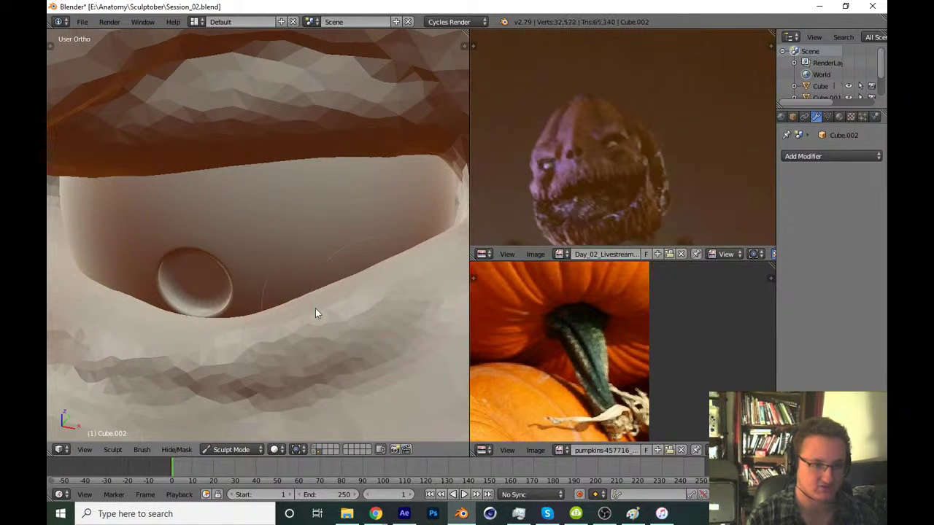
{"action": "middle_click_drag", "start_coordinate": [316, 308], "coordinate": [318, 312]}
From the front view, reshape the socket's left rim and lower edge
{"action": "left_click_drag", "start_coordinate": [318, 312], "coordinate": [325, 355]}
{"action": "scroll", "coordinate": [325, 356], "scroll_direction": "down", "scroll_amount": 3}
{"action": "scroll", "coordinate": [319, 255], "scroll_direction": "down", "scroll_amount": 3}
{"action": "scroll", "coordinate": [317, 245], "scroll_direction": "down", "scroll_amount": 3}
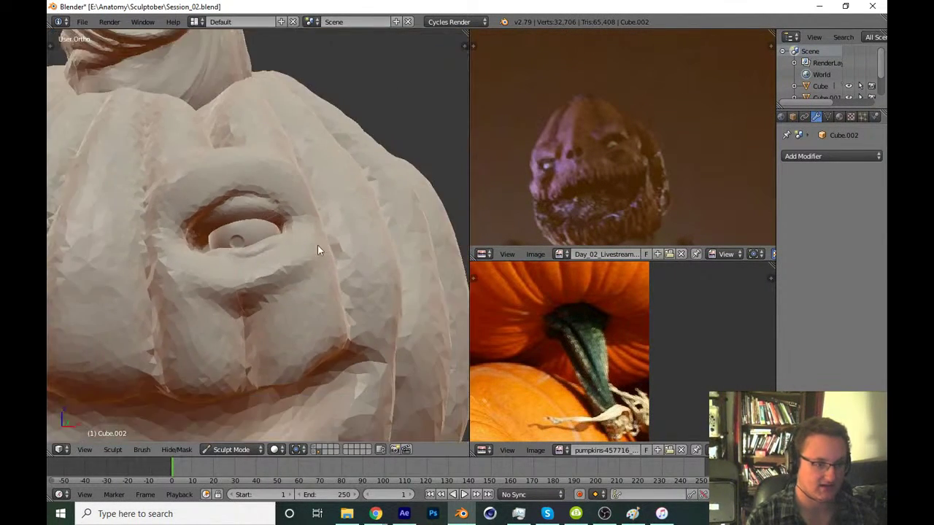
{"action": "key", "text": "KP_1"}
{"action": "middle_click_drag", "start_coordinate": [297, 275], "coordinate": [361, 270], "text": "shift"}
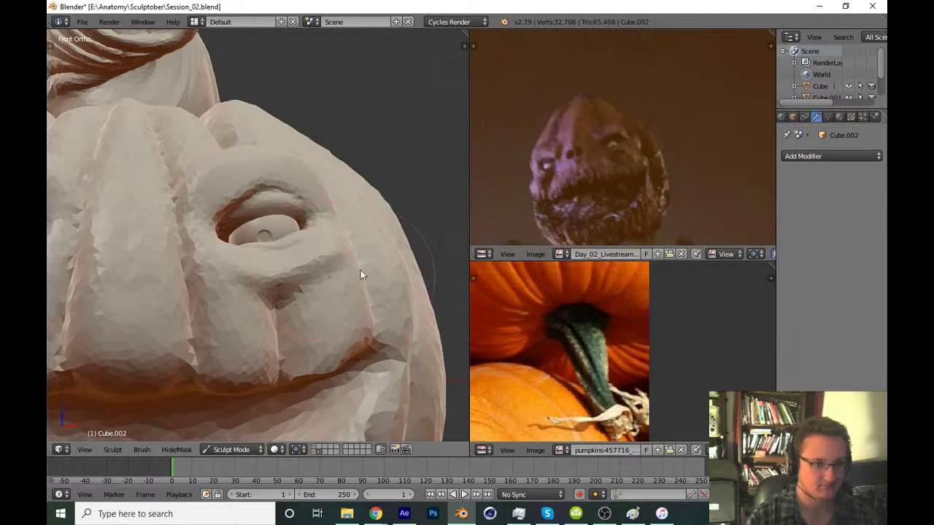
{"action": "scroll", "coordinate": [333, 216], "scroll_direction": "up", "scroll_amount": 4}
{"action": "scroll", "coordinate": [333, 215], "scroll_direction": "up", "scroll_amount": 4}
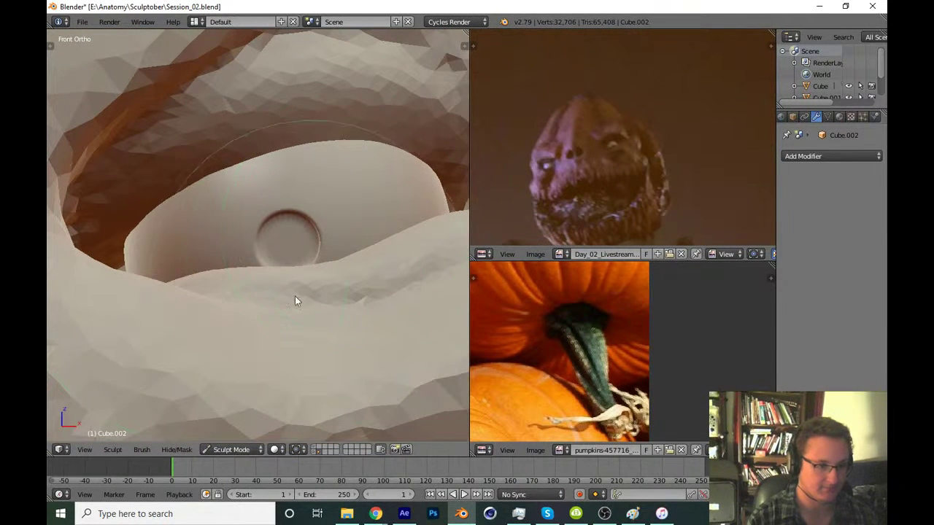
{"action": "mouse_move", "coordinate": [276, 313]}
{"action": "left_mouse_down"}
{"action": "mouse_move", "coordinate": [254, 292]}
{"action": "mouse_move", "coordinate": [212, 278]}
{"action": "mouse_move", "coordinate": [223, 277]}
{"action": "mouse_move", "coordinate": [216, 294]}
{"action": "left_mouse_up"}
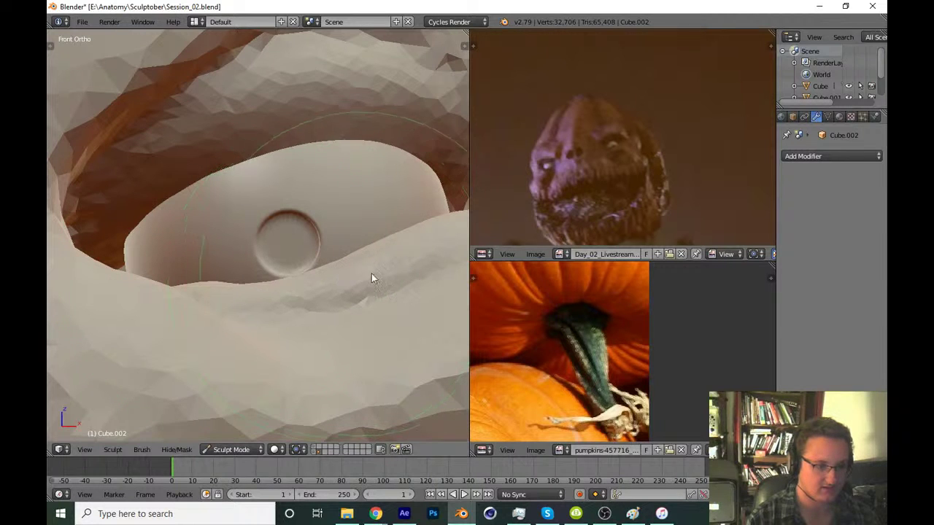
Add faint strokes and reshape the eye-socket surface near its corner
{"action": "scroll", "coordinate": [393, 276], "scroll_direction": "down", "scroll_amount": 3}
{"action": "middle_click_drag", "start_coordinate": [393, 276], "coordinate": [264, 320]}
{"action": "scroll", "coordinate": [292, 363], "scroll_direction": "down", "scroll_amount": 3}
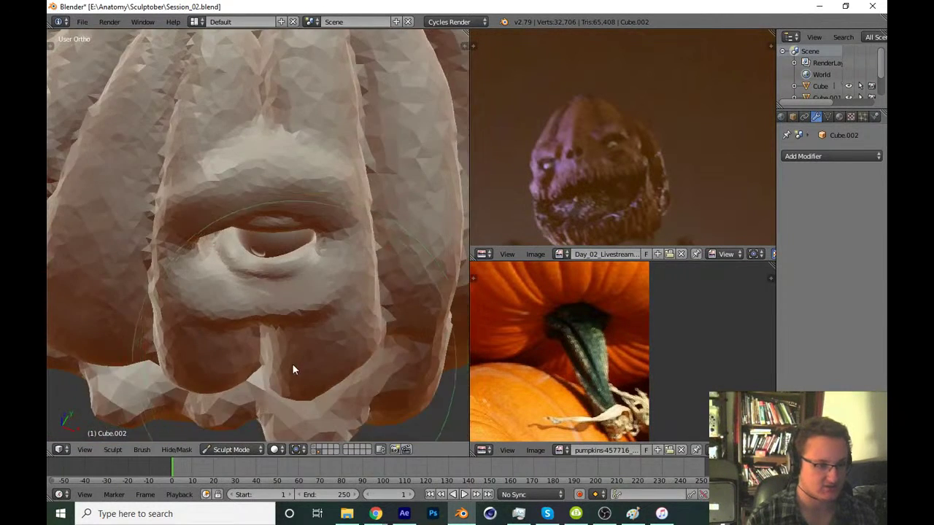
{"action": "scroll", "coordinate": [310, 317], "scroll_direction": "up", "scroll_amount": 5}
{"action": "mouse_move", "coordinate": [319, 314]}
{"action": "middle_mouse_down"}
{"action": "mouse_move", "coordinate": [404, 259]}
{"action": "mouse_move", "coordinate": [309, 278]}
{"action": "mouse_move", "coordinate": [349, 288]}
{"action": "middle_mouse_up"}
{"action": "left_click_drag", "start_coordinate": [348, 294], "coordinate": [346, 290]}
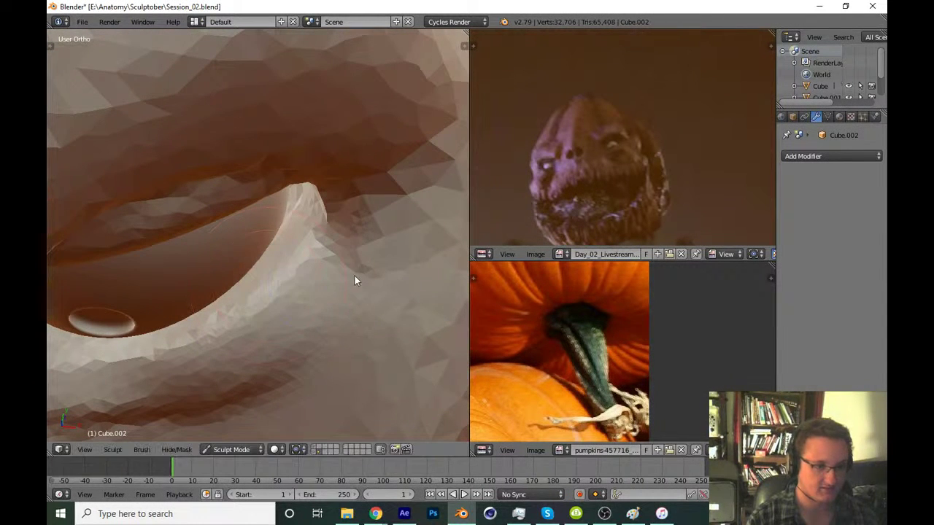
{"action": "mouse_move", "coordinate": [332, 344]}
{"action": "left_mouse_down"}
{"action": "mouse_move", "coordinate": [352, 252]}
{"action": "mouse_move", "coordinate": [327, 343]}
{"action": "mouse_move", "coordinate": [365, 261]}
{"action": "mouse_move", "coordinate": [272, 343]}
{"action": "left_mouse_up"}
Reshape and touch up the lower ridge under the eye from several angles
{"action": "middle_click_drag", "start_coordinate": [272, 343], "coordinate": [449, 253]}
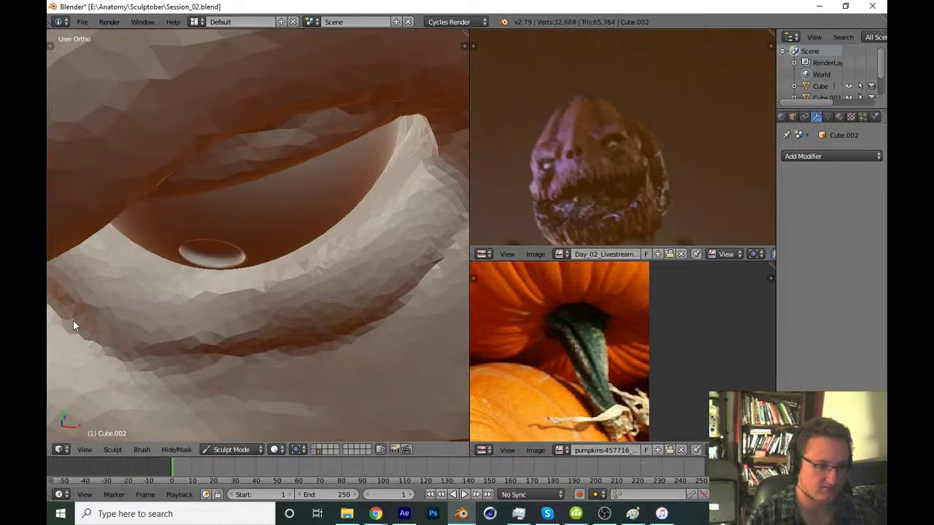
{"action": "mouse_move", "coordinate": [73, 321]}
{"action": "middle_mouse_down"}
{"action": "mouse_move", "coordinate": [291, 338]}
{"action": "mouse_move", "coordinate": [150, 300]}
{"action": "mouse_move", "coordinate": [151, 251]}
{"action": "middle_mouse_up"}
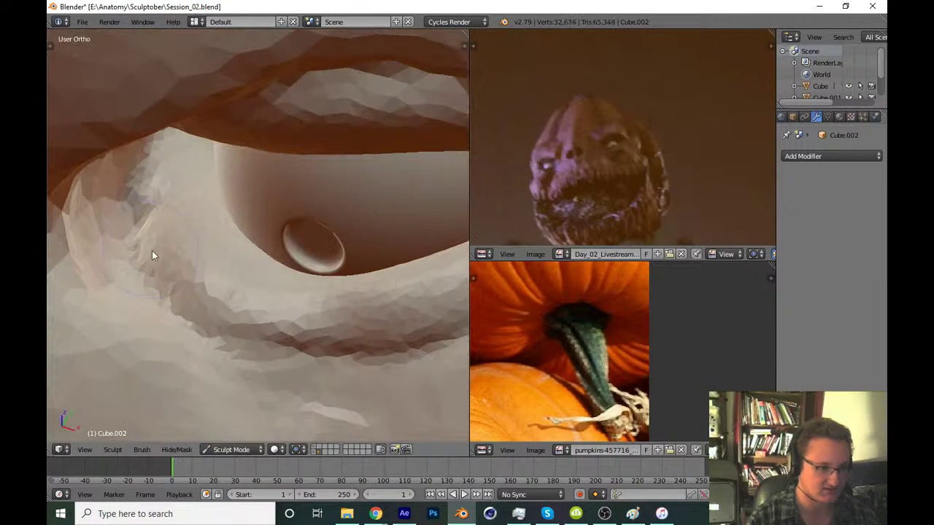
{"action": "mouse_move", "coordinate": [152, 277]}
{"action": "left_mouse_down"}
{"action": "mouse_move", "coordinate": [178, 312]}
{"action": "mouse_move", "coordinate": [248, 349]}
{"action": "mouse_move", "coordinate": [309, 366]}
{"action": "left_mouse_up"}
{"action": "mouse_move", "coordinate": [309, 366]}
{"action": "middle_mouse_down"}
{"action": "mouse_move", "coordinate": [260, 329]}
{"action": "mouse_move", "coordinate": [275, 369]}
{"action": "middle_mouse_up"}
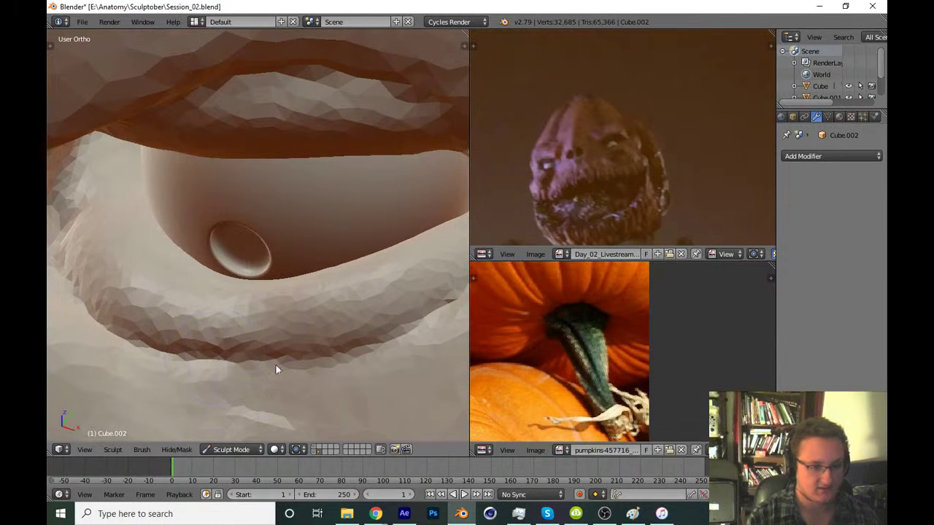
{"action": "left_click_drag", "start_coordinate": [275, 370], "coordinate": [334, 357]}
{"action": "middle_click_drag", "start_coordinate": [378, 351], "coordinate": [285, 367]}
{"action": "left_click_drag", "start_coordinate": [285, 367], "coordinate": [410, 263]}
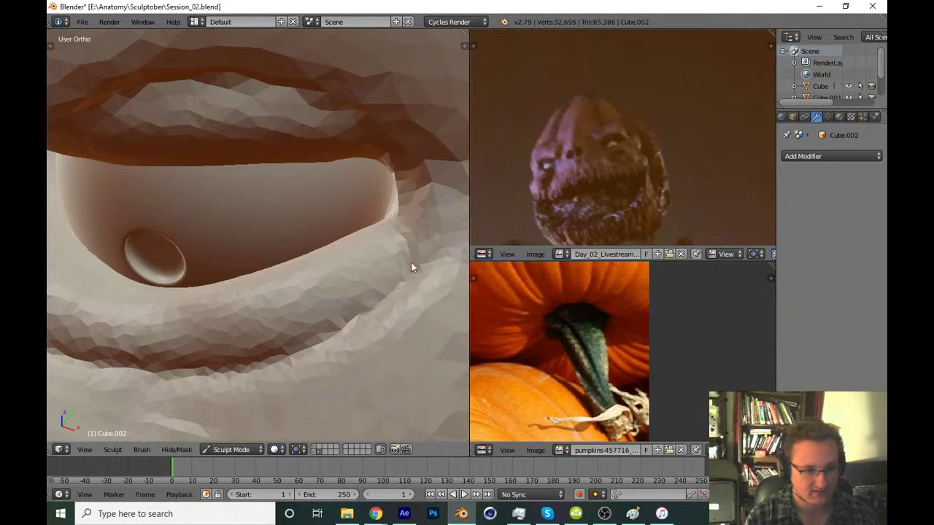
{"action": "scroll", "coordinate": [362, 313], "scroll_direction": "down", "scroll_amount": 5}
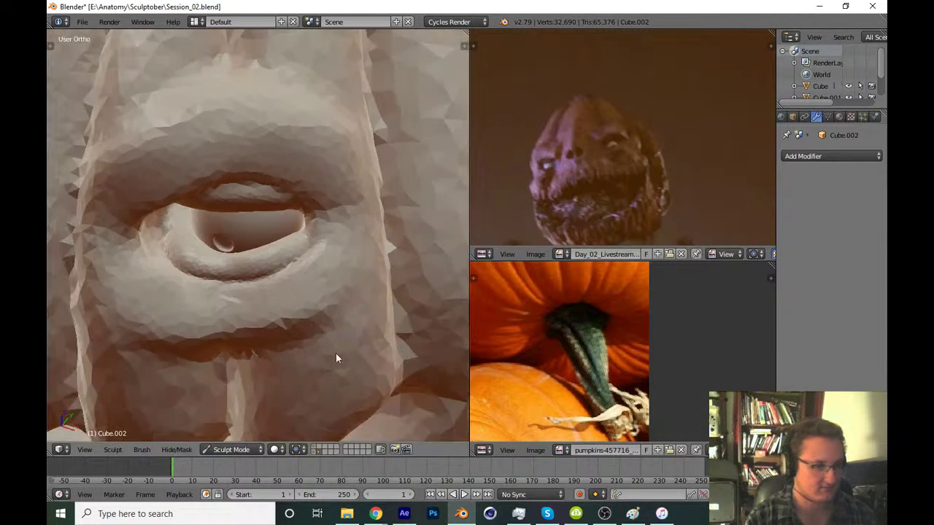
{"action": "middle_click_drag", "start_coordinate": [335, 353], "coordinate": [311, 348]}
{"action": "scroll", "coordinate": [311, 348], "scroll_direction": "down", "scroll_amount": 3}
{"action": "key", "text": "KP_1"}
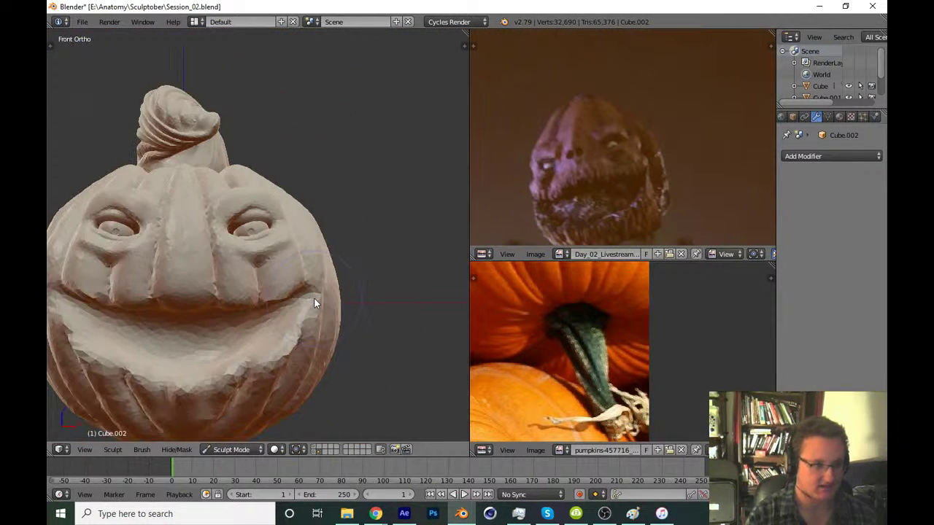
{"action": "scroll", "coordinate": [344, 316], "scroll_direction": "up", "scroll_amount": 4}
{"action": "scroll", "coordinate": [344, 316], "scroll_direction": "up", "scroll_amount": 4}
Switch to the Flatten brush and flatten the surface around the eye socket
{"action": "key", "text": "t"}
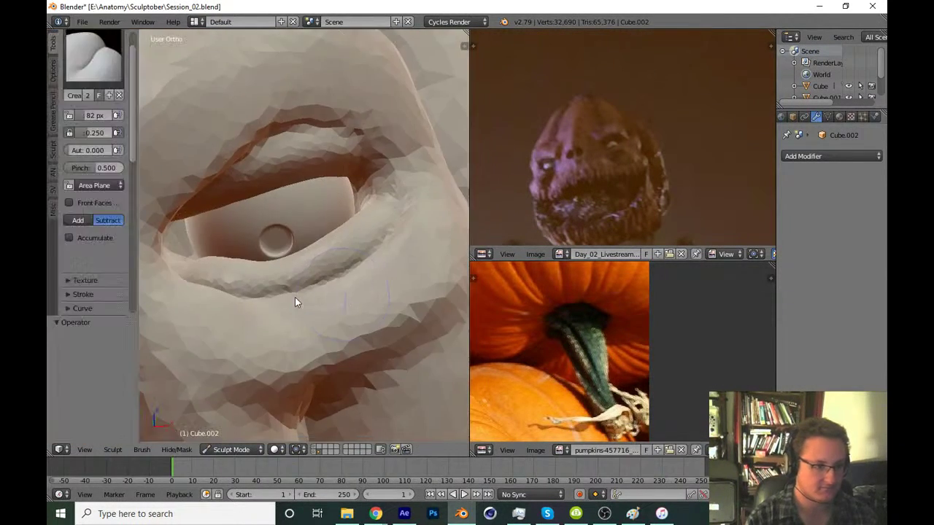
{"action": "left_click", "coordinate": [93, 54]}
{"action": "left_click", "coordinate": [199, 119]}
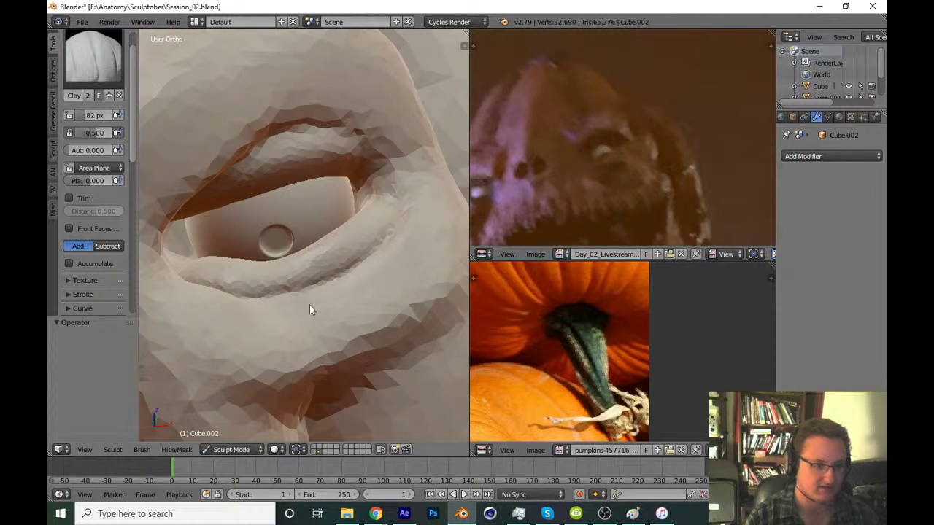
{"action": "mouse_move", "coordinate": [274, 296]}
{"action": "middle_mouse_down"}
{"action": "mouse_move", "coordinate": [290, 278]}
{"action": "mouse_move", "coordinate": [276, 296]}
{"action": "mouse_move", "coordinate": [215, 283]}
{"action": "middle_mouse_up"}
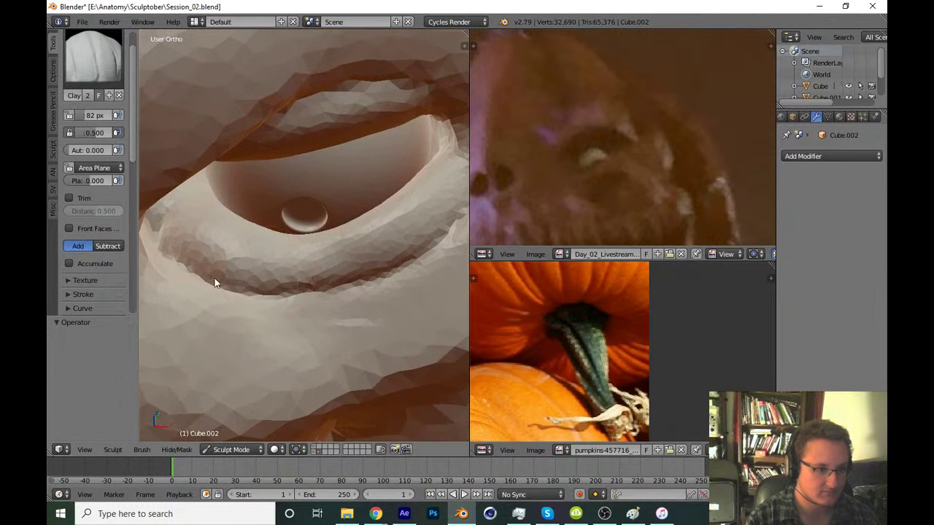
{"action": "left_click", "coordinate": [93, 57]}
{"action": "left_click", "coordinate": [323, 121]}
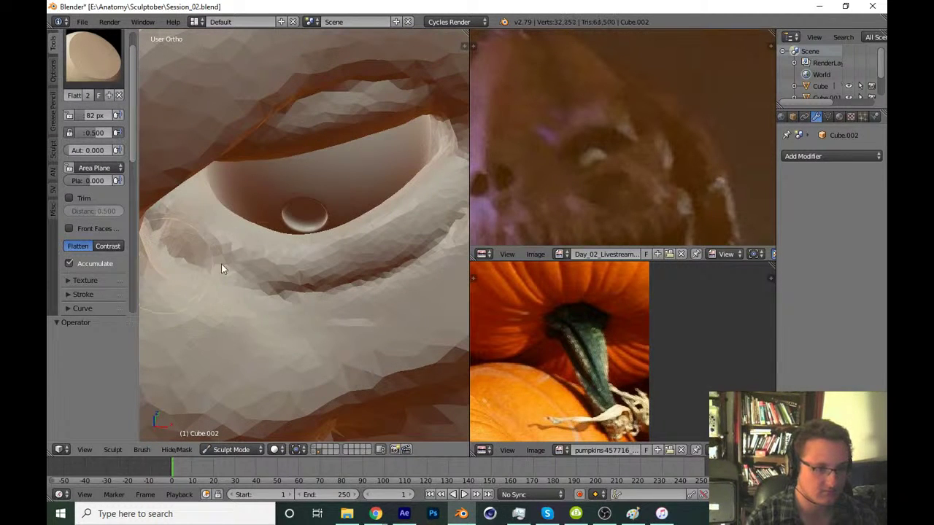
{"action": "left_click_drag", "start_coordinate": [221, 263], "coordinate": [397, 263]}
{"action": "middle_click_drag", "start_coordinate": [391, 253], "coordinate": [312, 305]}
{"action": "left_click_drag", "start_coordinate": [312, 300], "coordinate": [307, 312]}
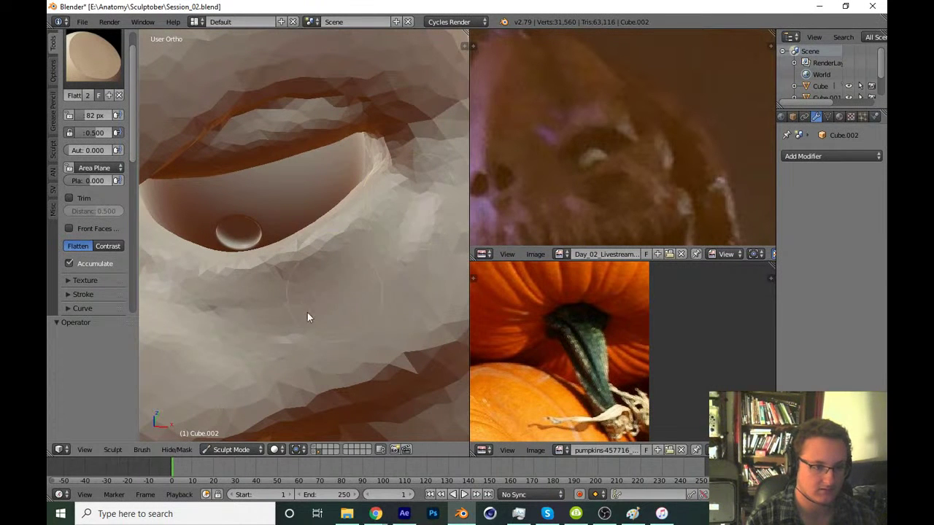
{"action": "mouse_move", "coordinate": [225, 303]}
{"action": "middle_mouse_down"}
{"action": "mouse_move", "coordinate": [307, 327]}
{"action": "mouse_move", "coordinate": [154, 244]}
{"action": "mouse_move", "coordinate": [146, 261]}
{"action": "middle_mouse_up"}
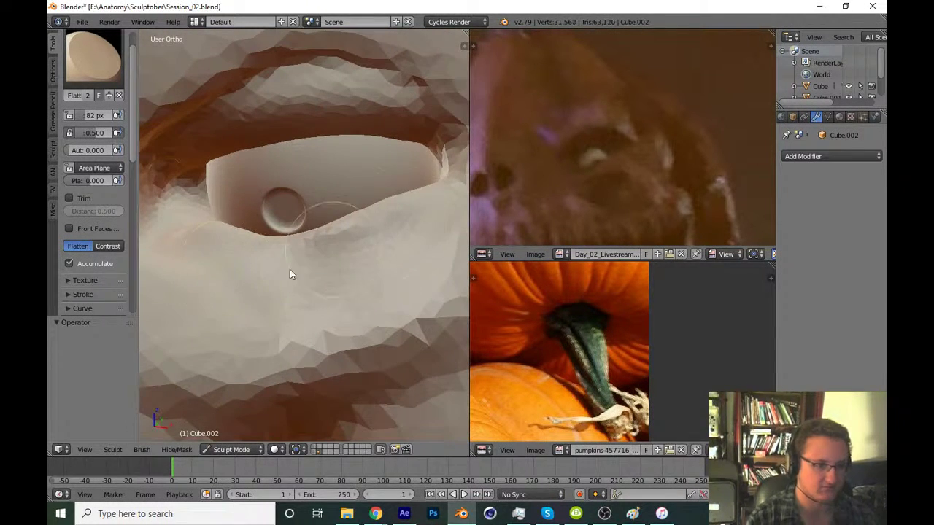
{"action": "left_click_drag", "start_coordinate": [290, 270], "coordinate": [302, 244]}
Return to the Clay brush with dynamic topology enabled and brush size about 76 px
{"action": "key", "text": "KP_1"}
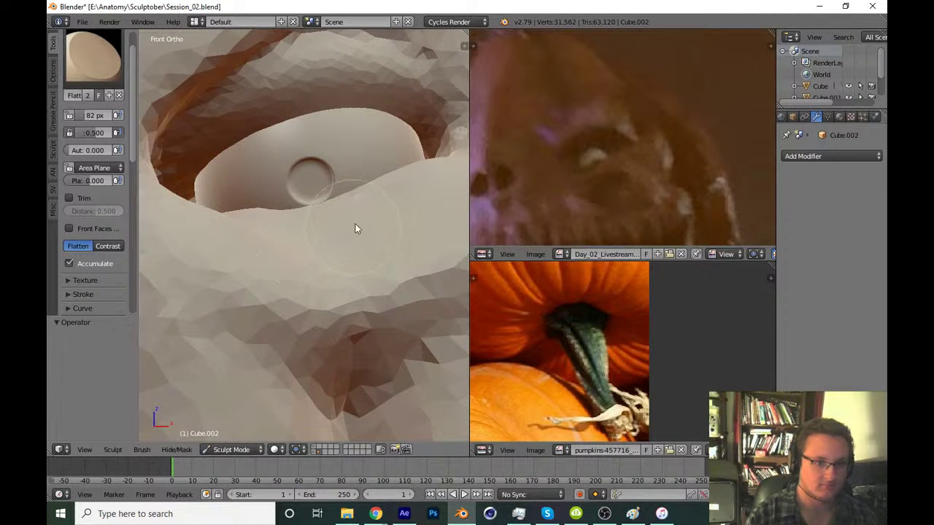
{"action": "left_click", "coordinate": [93, 58]}
{"action": "left_click", "coordinate": [134, 129]}
{"action": "middle_click_drag", "start_coordinate": [329, 245], "coordinate": [344, 296]}
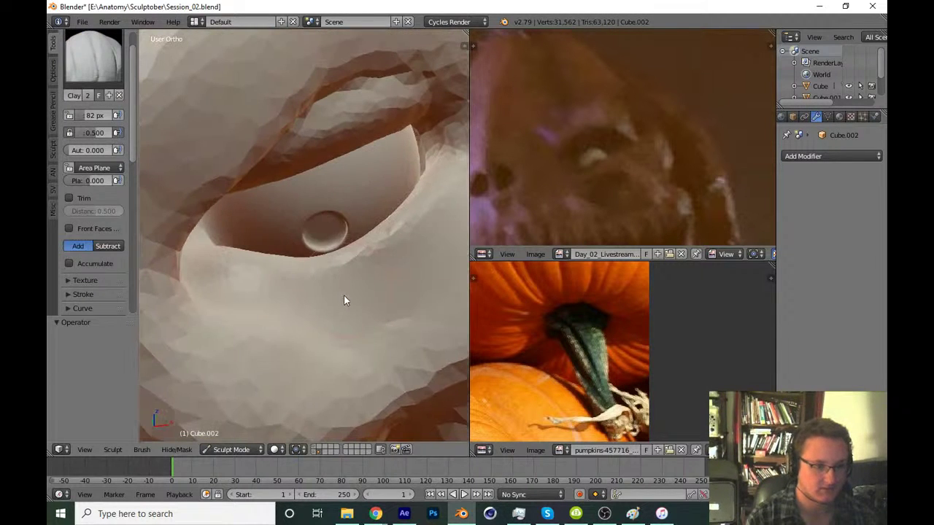
{"action": "key", "text": "ctrl+d"}
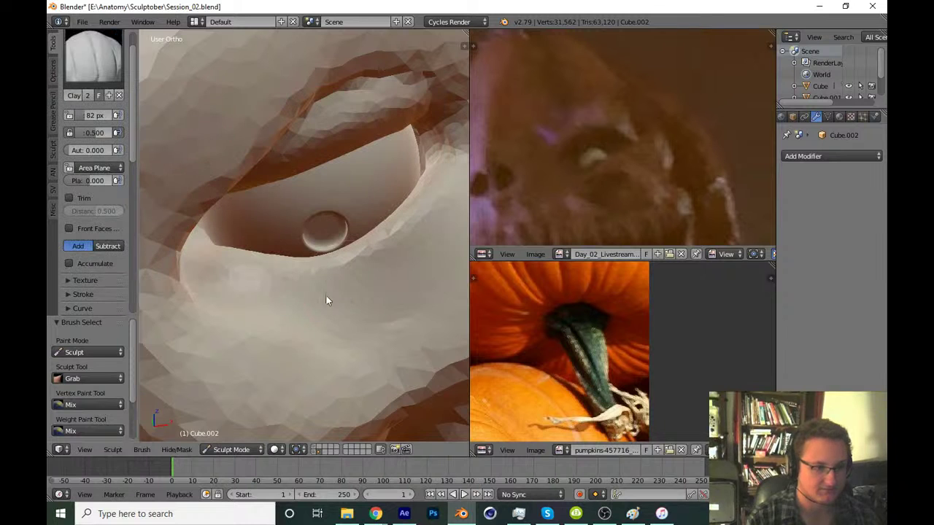
{"action": "key", "text": "g"}
{"action": "left_click", "coordinate": [100, 67]}
{"action": "key", "text": "Escape"}
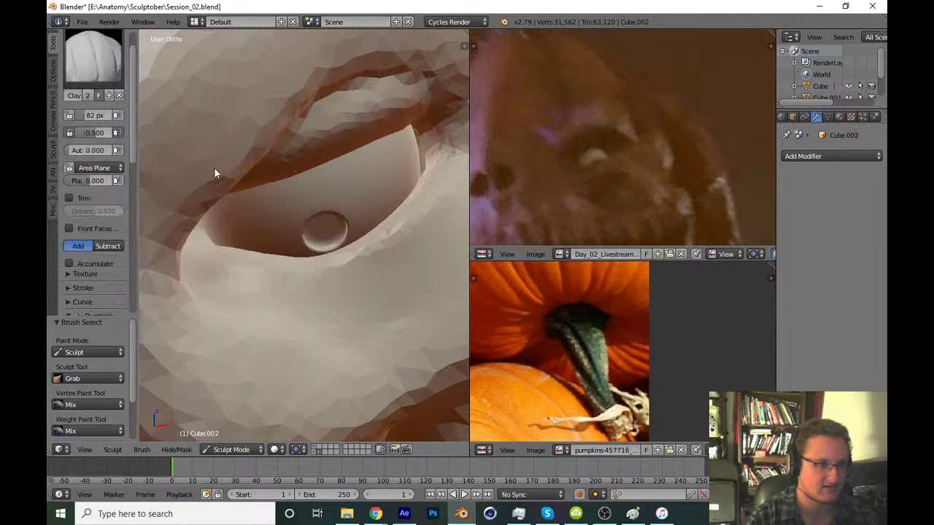
{"action": "key", "text": "c"}
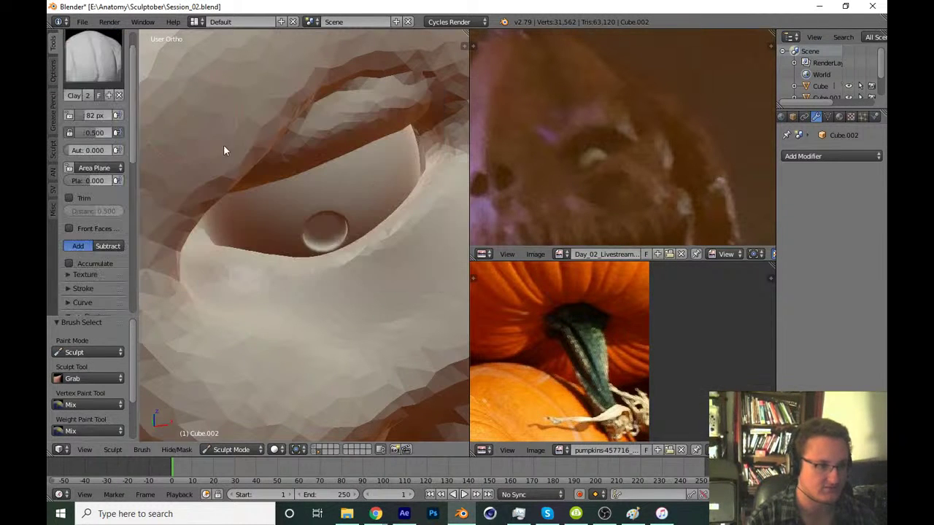
{"action": "key", "text": "f"}
{"action": "left_click", "coordinate": [306, 296]}
Lay clay ridges below the eye with a 79 px brush, then zoom out
{"action": "middle_click_drag", "start_coordinate": [320, 306], "coordinate": [276, 327]}
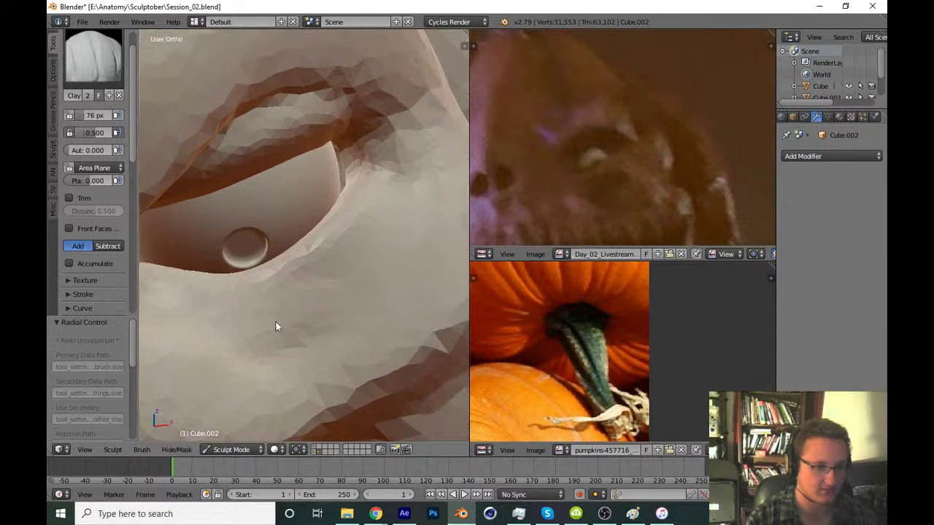
{"action": "mouse_move", "coordinate": [268, 325]}
{"action": "left_mouse_down"}
{"action": "mouse_move", "coordinate": [169, 322]}
{"action": "mouse_move", "coordinate": [270, 300]}
{"action": "mouse_move", "coordinate": [380, 228]}
{"action": "left_mouse_up"}
{"action": "key", "text": "f"}
{"action": "left_click", "coordinate": [202, 319]}
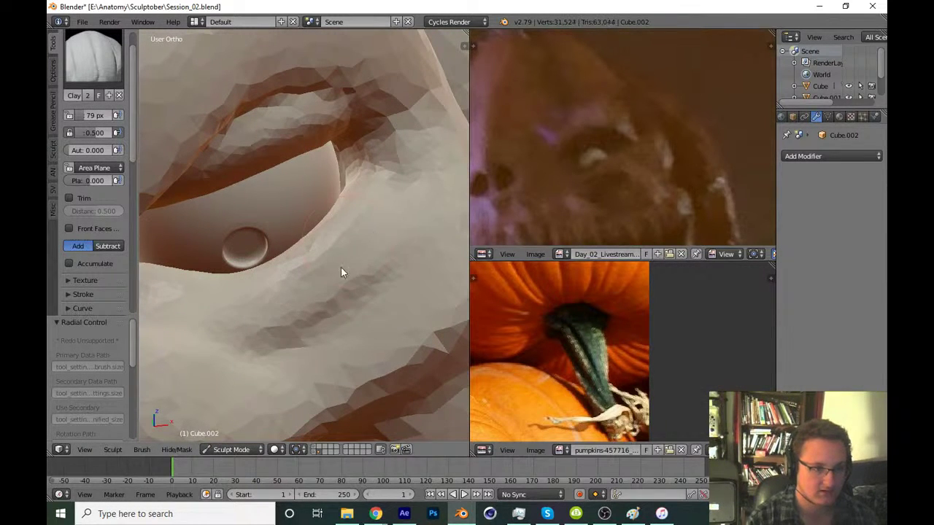
{"action": "mouse_move", "coordinate": [343, 271]}
{"action": "left_mouse_down"}
{"action": "mouse_move", "coordinate": [244, 302]}
{"action": "mouse_move", "coordinate": [287, 284]}
{"action": "mouse_move", "coordinate": [179, 308]}
{"action": "left_mouse_up"}
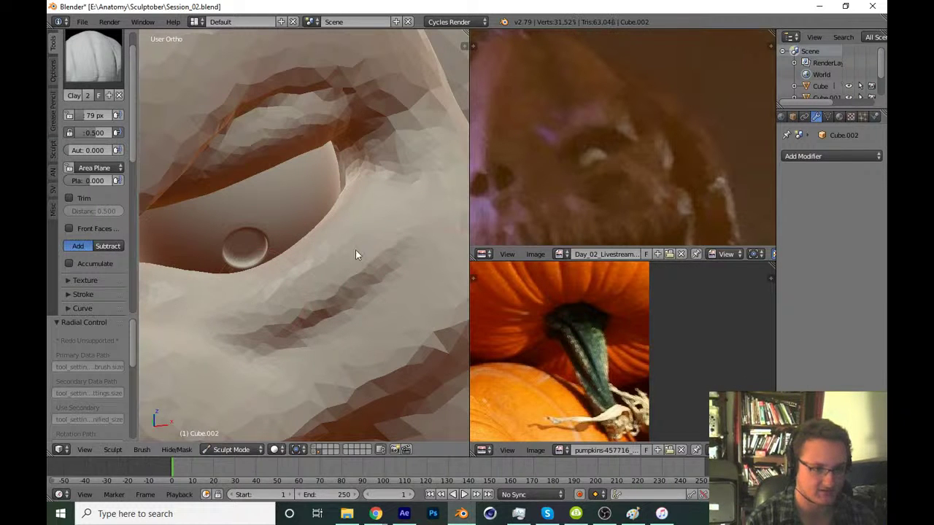
{"action": "scroll", "coordinate": [399, 246], "scroll_direction": "down", "scroll_amount": 2}
{"action": "scroll", "coordinate": [340, 260], "scroll_direction": "down", "scroll_amount": 3}
{"action": "scroll", "coordinate": [324, 338], "scroll_direction": "down", "scroll_amount": 3}
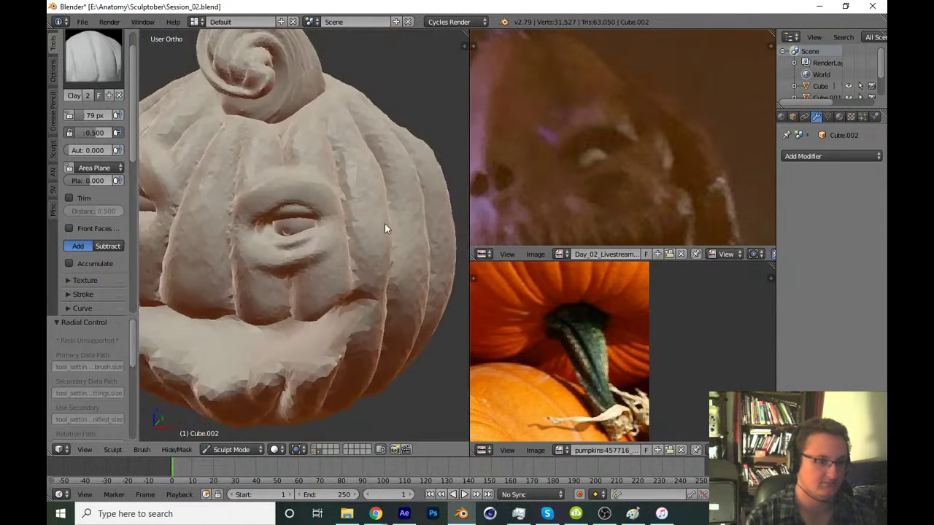
{"action": "scroll", "coordinate": [364, 255], "scroll_direction": "down", "scroll_amount": 3}
Save the sculpt with Ctrl+S, confirming Save Over for Session_02.blend
{"action": "key", "text": "KP_1"}
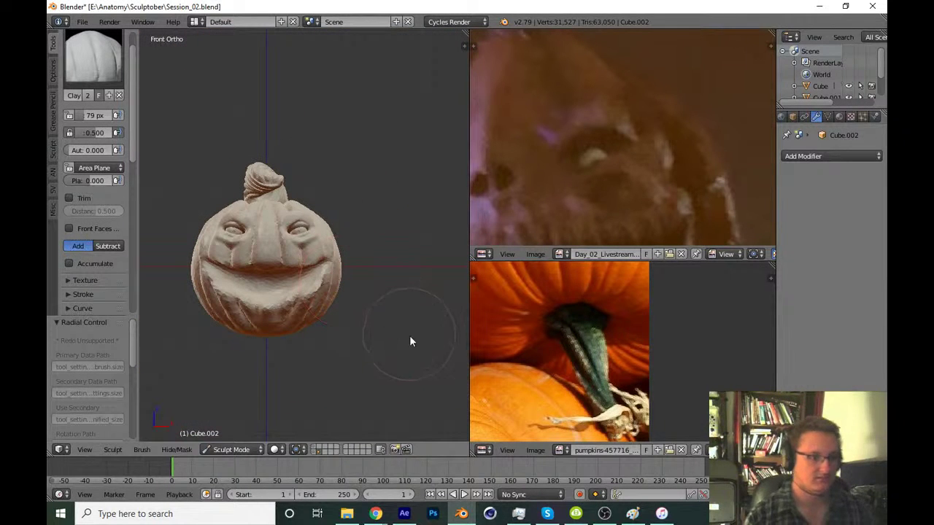
{"action": "key", "text": "ctrl+s"}
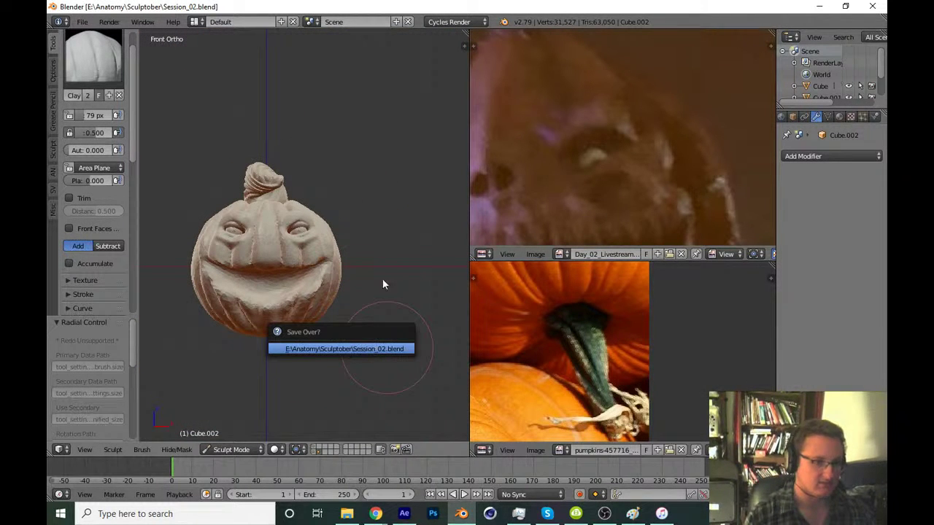
{"action": "scroll", "coordinate": [368, 292], "scroll_direction": "down", "scroll_amount": 3}
{"action": "scroll", "coordinate": [365, 335], "scroll_direction": "down", "scroll_amount": 1}
{"action": "key", "text": "ctrl+s"}
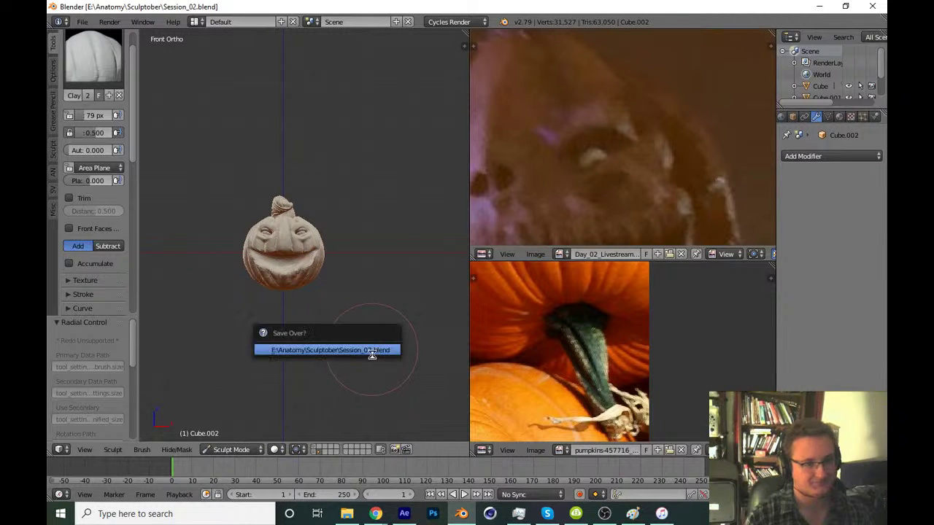
{"action": "left_click", "coordinate": [372, 351]}
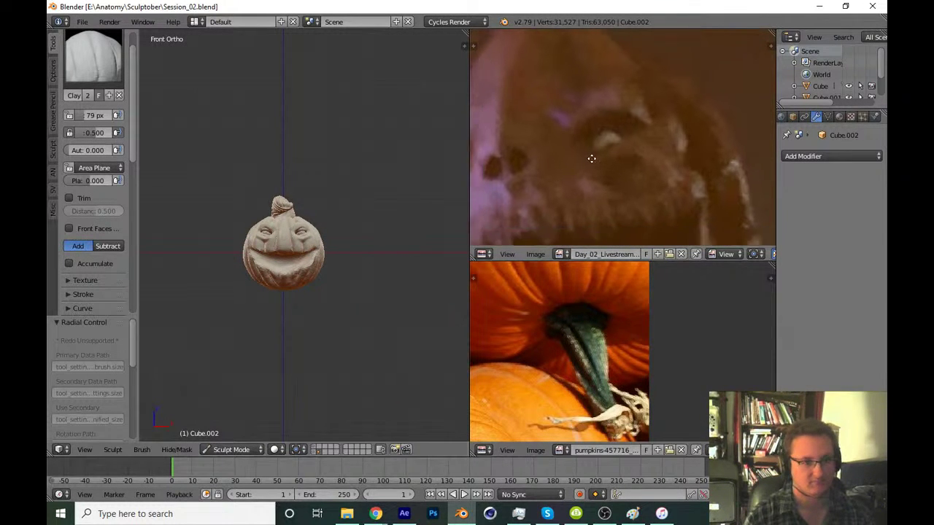
{"action": "scroll", "coordinate": [394, 245], "scroll_direction": "up", "scroll_amount": 2}
{"action": "scroll", "coordinate": [403, 233], "scroll_direction": "up", "scroll_amount": 4}
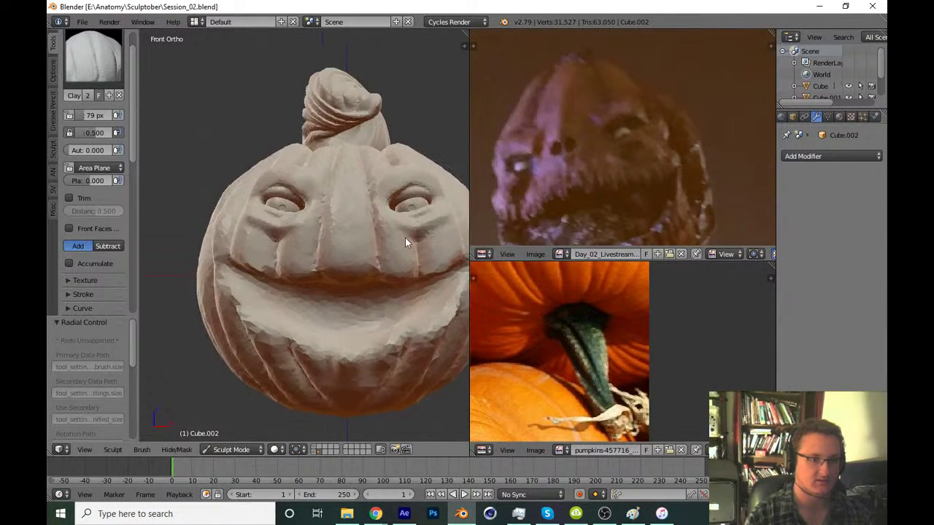
{"action": "scroll", "coordinate": [326, 313], "scroll_direction": "up", "scroll_amount": 2}
With the Crease brush at 87 px, carve grooves and a vertical line into the forehead
{"action": "scroll", "coordinate": [353, 245], "scroll_direction": "up", "scroll_amount": 3}
{"action": "key", "text": "shift+c"}
{"action": "middle_click_drag", "start_coordinate": [337, 217], "coordinate": [296, 256]}
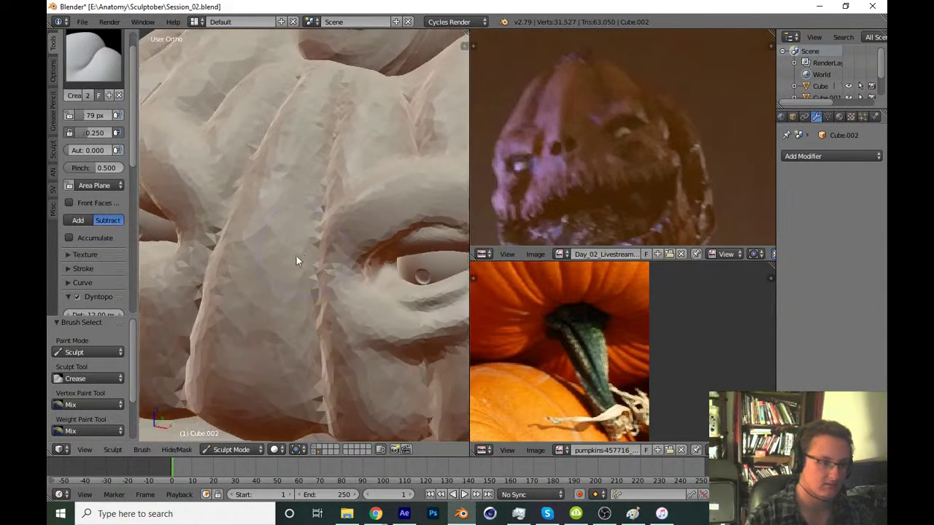
{"action": "scroll", "coordinate": [299, 241], "scroll_direction": "up", "scroll_amount": 3}
{"action": "key", "text": "f"}
{"action": "left_click", "coordinate": [272, 189]}
{"action": "mouse_move", "coordinate": [271, 189]}
{"action": "middle_mouse_down"}
{"action": "mouse_move", "coordinate": [293, 244]}
{"action": "mouse_move", "coordinate": [292, 197]}
{"action": "mouse_move", "coordinate": [264, 202]}
{"action": "middle_mouse_up"}
{"action": "key", "text": "f"}
{"action": "left_click", "coordinate": [271, 146]}
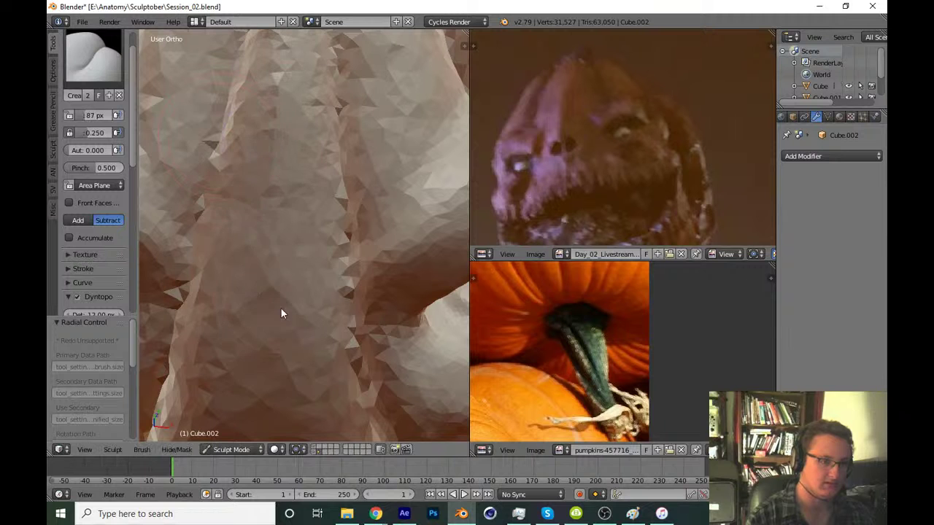
{"action": "left_click_drag", "start_coordinate": [263, 405], "coordinate": [270, 243]}
{"action": "middle_click_drag", "start_coordinate": [278, 369], "coordinate": [300, 243]}
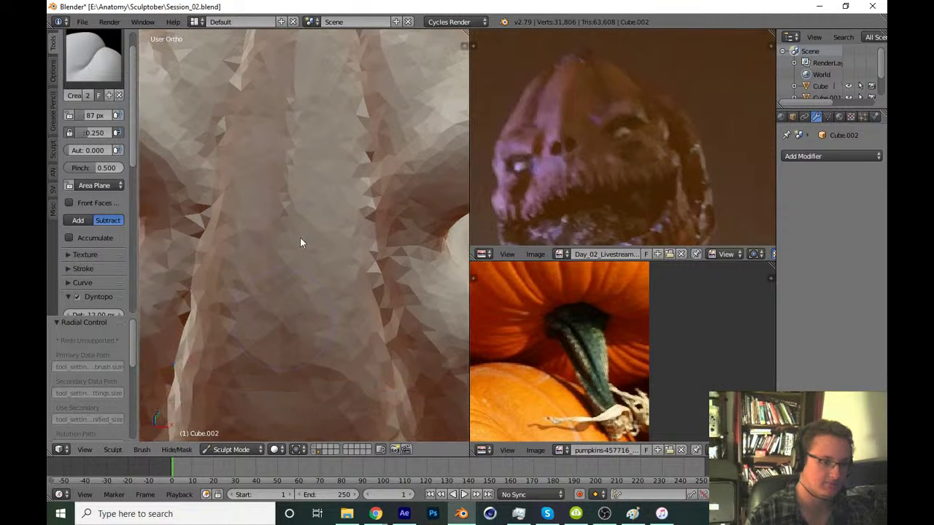
{"action": "left_click_drag", "start_coordinate": [285, 405], "coordinate": [272, 239]}
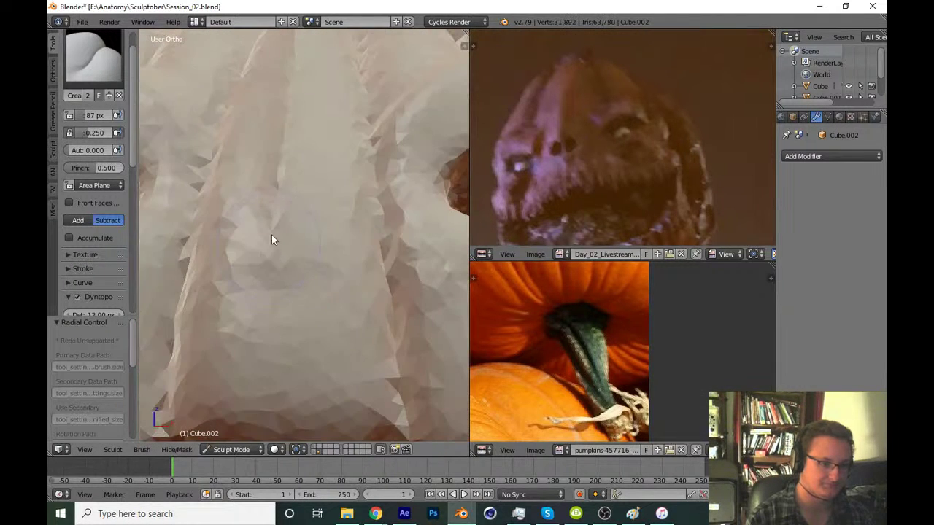
{"action": "left_click_drag", "start_coordinate": [276, 299], "coordinate": [289, 160]}
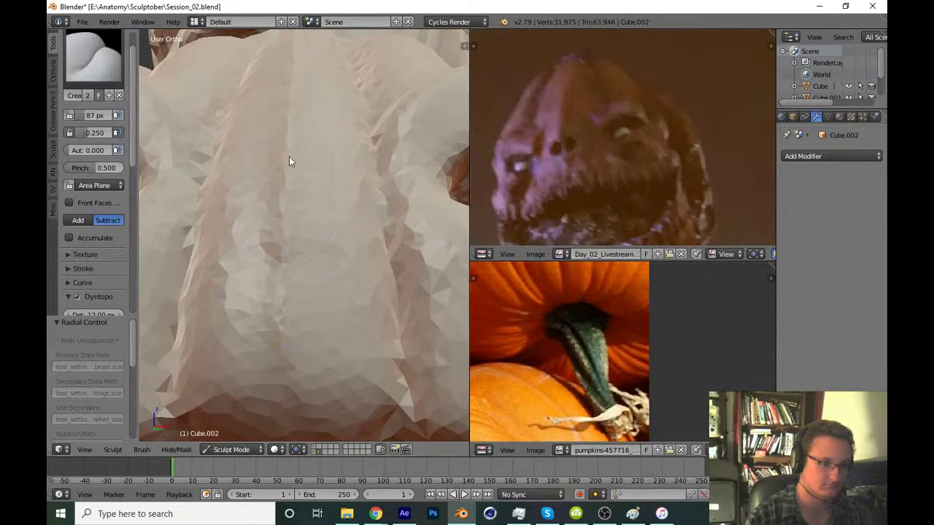
{"action": "mouse_move", "coordinate": [304, 167]}
{"action": "middle_mouse_down"}
{"action": "mouse_move", "coordinate": [299, 302]}
{"action": "mouse_move", "coordinate": [390, 298]}
{"action": "middle_mouse_up"}
Zoom out and save the file
{"action": "scroll", "coordinate": [305, 124], "scroll_direction": "down", "scroll_amount": 5}
{"action": "scroll", "coordinate": [332, 216], "scroll_direction": "down", "scroll_amount": 3}
{"action": "key", "text": "ctrl+s"}
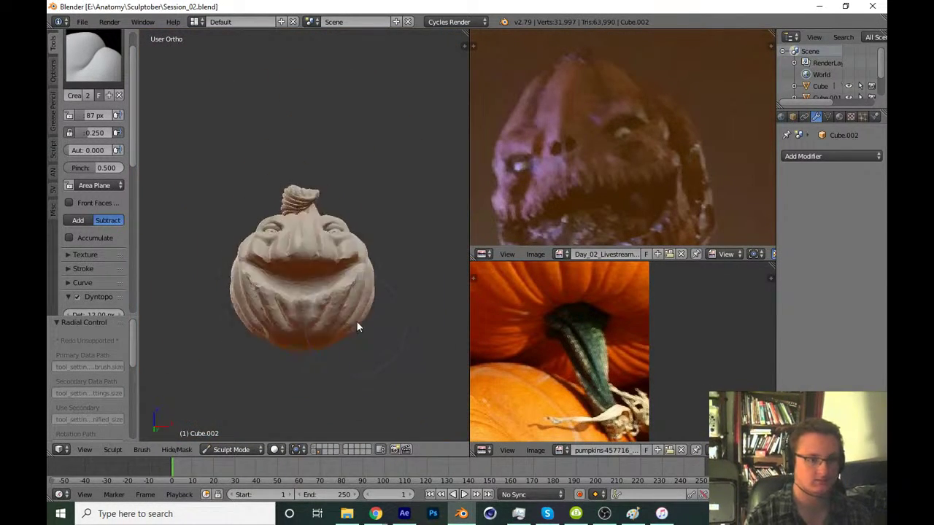
Switch to the Draw brush at 71 px and push in dents for the nostrils
{"action": "scroll", "coordinate": [356, 322], "scroll_direction": "up", "scroll_amount": 2}
{"action": "scroll", "coordinate": [361, 301], "scroll_direction": "up", "scroll_amount": 4}
{"action": "key", "text": "x"}
{"action": "scroll", "coordinate": [319, 311], "scroll_direction": "up", "scroll_amount": 3}
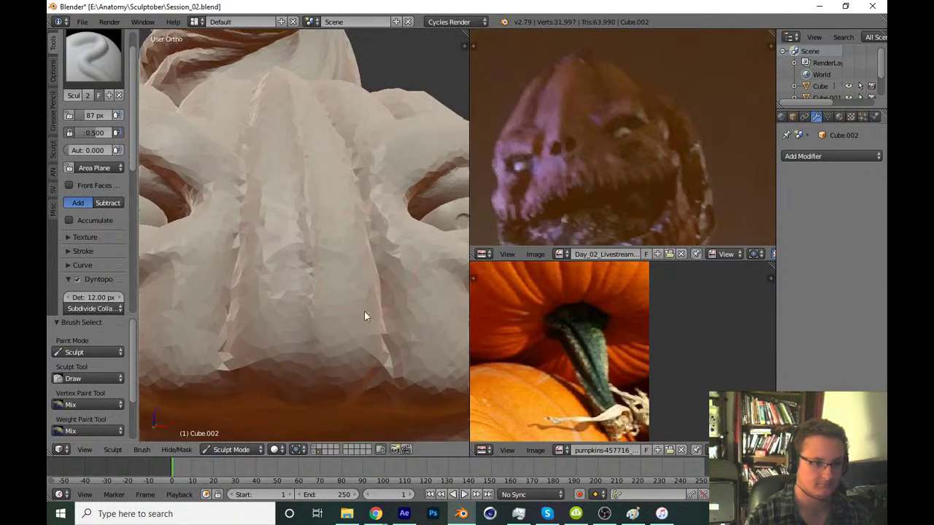
{"action": "scroll", "coordinate": [364, 310], "scroll_direction": "up", "scroll_amount": 3}
{"action": "middle_click_drag", "start_coordinate": [388, 243], "coordinate": [310, 293]}
{"action": "key", "text": "f"}
{"action": "left_click", "coordinate": [281, 323]}
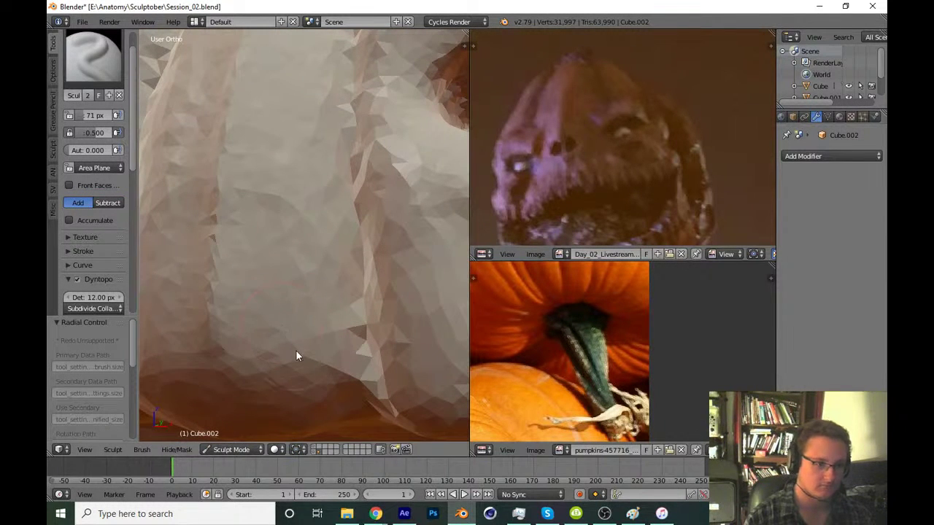
{"action": "mouse_move", "coordinate": [296, 351]}
{"action": "left_mouse_down"}
{"action": "mouse_move", "coordinate": [277, 306]}
{"action": "mouse_move", "coordinate": [295, 337]}
{"action": "mouse_move", "coordinate": [261, 296]}
{"action": "mouse_move", "coordinate": [274, 311]}
{"action": "mouse_move", "coordinate": [265, 346]}
{"action": "mouse_move", "coordinate": [290, 332]}
{"action": "left_mouse_up"}
Deepen both nostrils further with the Draw brush resized to 73 px
{"action": "key", "text": "f"}
{"action": "left_click", "coordinate": [261, 311]}
{"action": "key", "text": "f"}
{"action": "left_click", "coordinate": [271, 329]}
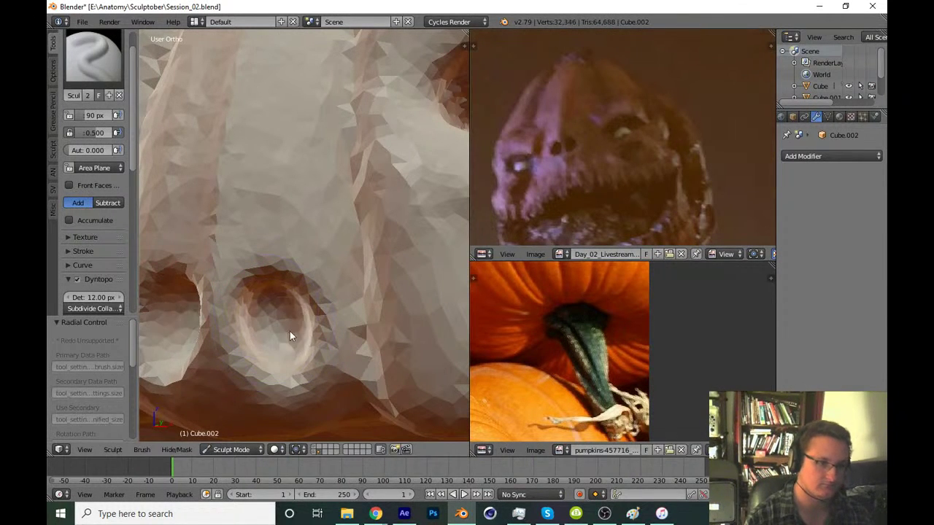
{"action": "key", "text": "f"}
{"action": "left_click", "coordinate": [278, 338]}
{"action": "middle_click_drag", "start_coordinate": [278, 337], "coordinate": [294, 302]}
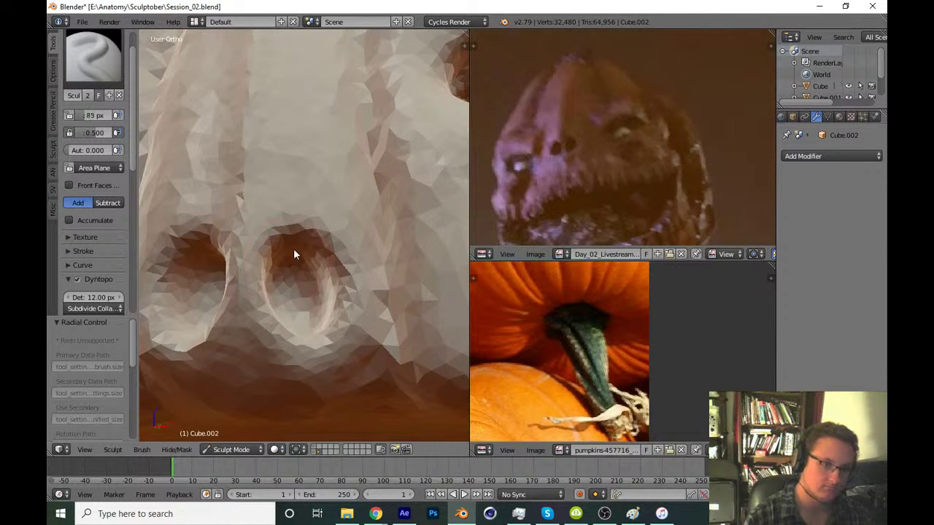
{"action": "mouse_move", "coordinate": [295, 254]}
{"action": "left_mouse_down"}
{"action": "mouse_move", "coordinate": [334, 328]}
{"action": "mouse_move", "coordinate": [313, 313]}
{"action": "left_mouse_up"}
{"action": "scroll", "coordinate": [313, 313], "scroll_direction": "down", "scroll_amount": 5}
{"action": "scroll", "coordinate": [336, 395], "scroll_direction": "down", "scroll_amount": 3}
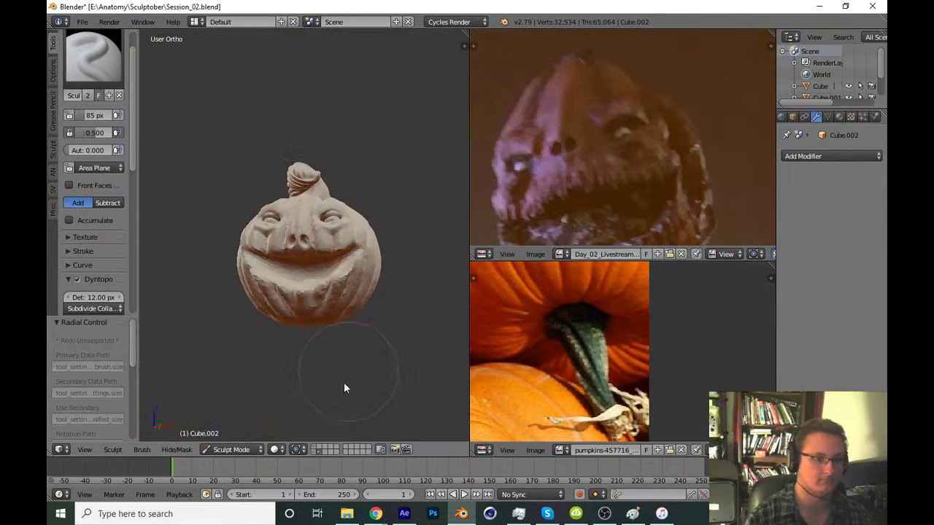
Deepen the crease below the eye socket, then zoom back out
{"action": "mouse_move", "coordinate": [343, 388]}
{"action": "middle_mouse_down"}
{"action": "mouse_move", "coordinate": [378, 359]}
{"action": "mouse_move", "coordinate": [362, 370]}
{"action": "mouse_move", "coordinate": [339, 340]}
{"action": "middle_mouse_up"}
{"action": "scroll", "coordinate": [343, 331], "scroll_direction": "up", "scroll_amount": 8}
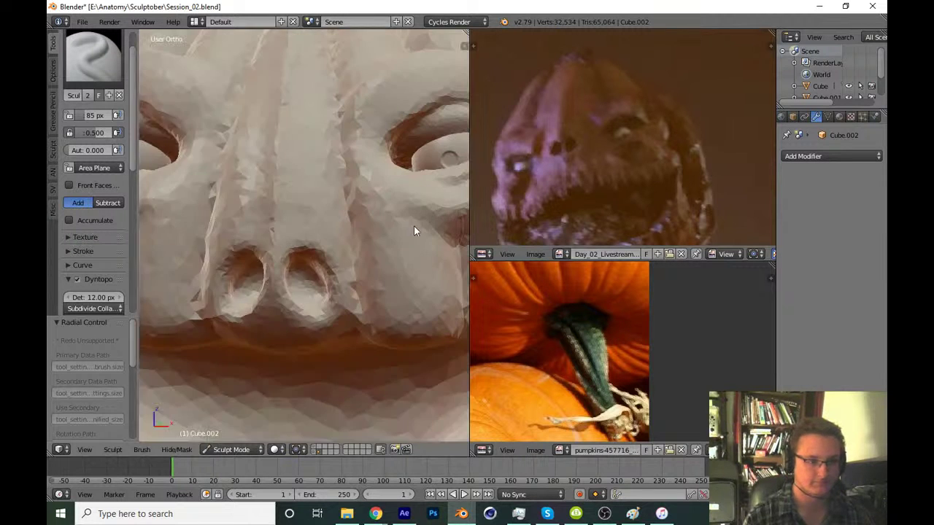
{"action": "middle_click_drag", "start_coordinate": [414, 226], "coordinate": [318, 294], "text": "shift"}
{"action": "scroll", "coordinate": [318, 294], "scroll_direction": "up", "scroll_amount": 2}
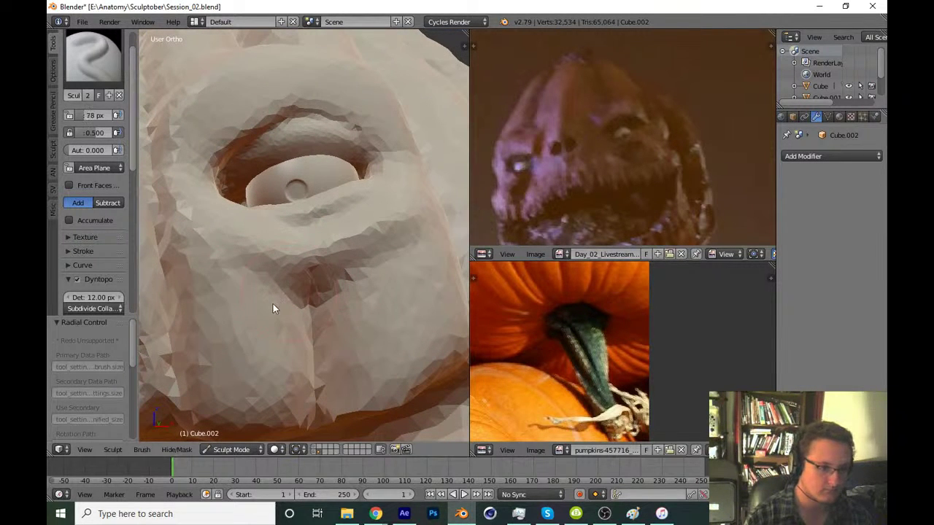
{"action": "mouse_move", "coordinate": [273, 303]}
{"action": "left_mouse_down"}
{"action": "mouse_move", "coordinate": [305, 328]}
{"action": "mouse_move", "coordinate": [359, 281]}
{"action": "left_mouse_up"}
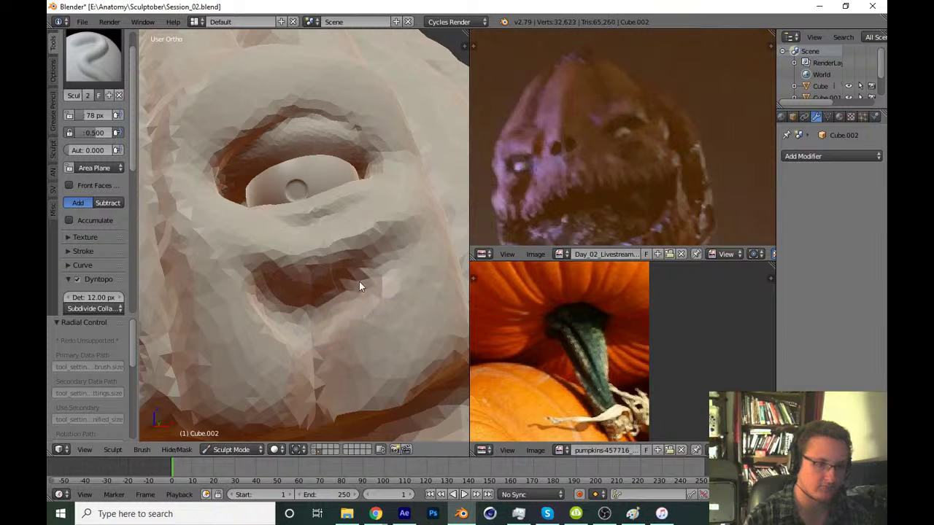
{"action": "scroll", "coordinate": [347, 313], "scroll_direction": "down", "scroll_amount": 6}
{"action": "scroll", "coordinate": [358, 287], "scroll_direction": "down", "scroll_amount": 3}
Confirm saving over Session_02.blend, switch to the Front view, and request another save
{"action": "key", "text": "ctrl+s"}
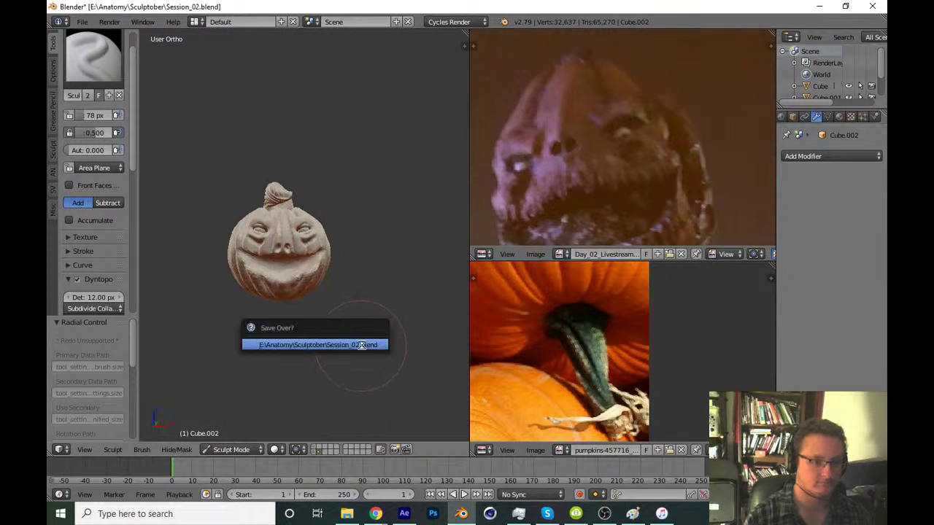
{"action": "left_click", "coordinate": [361, 352]}
{"action": "middle_click_drag", "start_coordinate": [353, 372], "coordinate": [312, 368]}
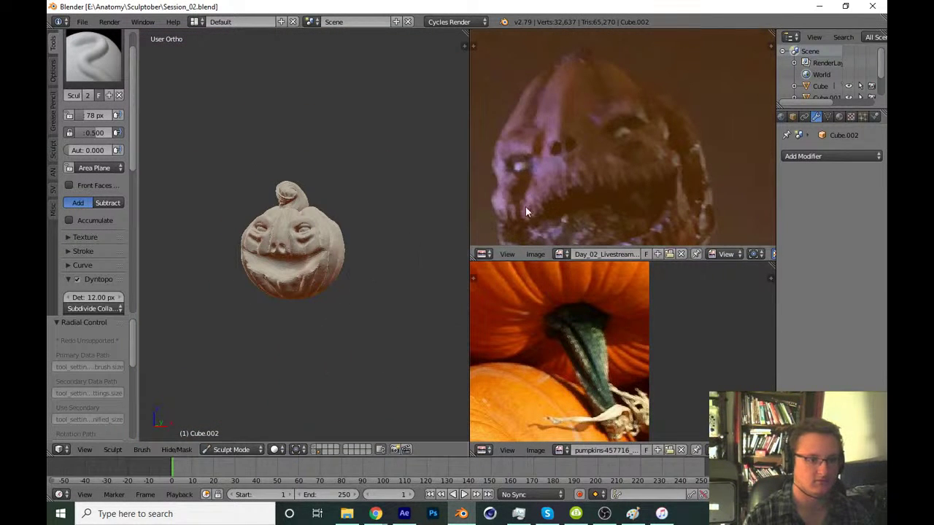
{"action": "key", "text": "KP_1"}
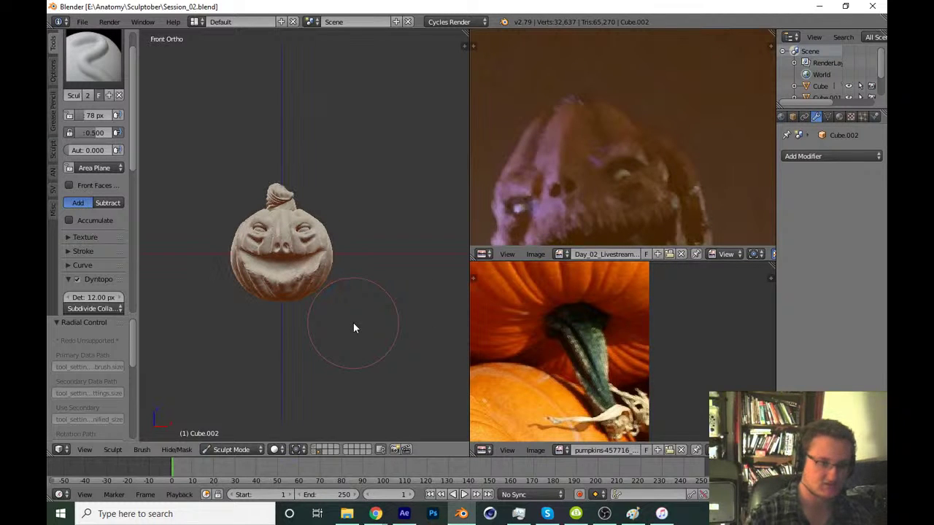
{"action": "key", "text": "ctrl+s"}
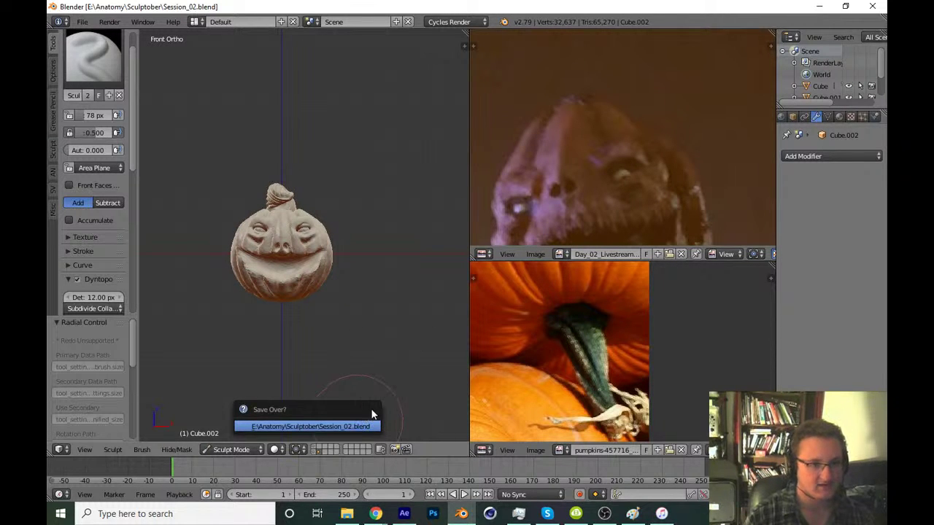
{"action": "key", "text": "ctrl+s"}
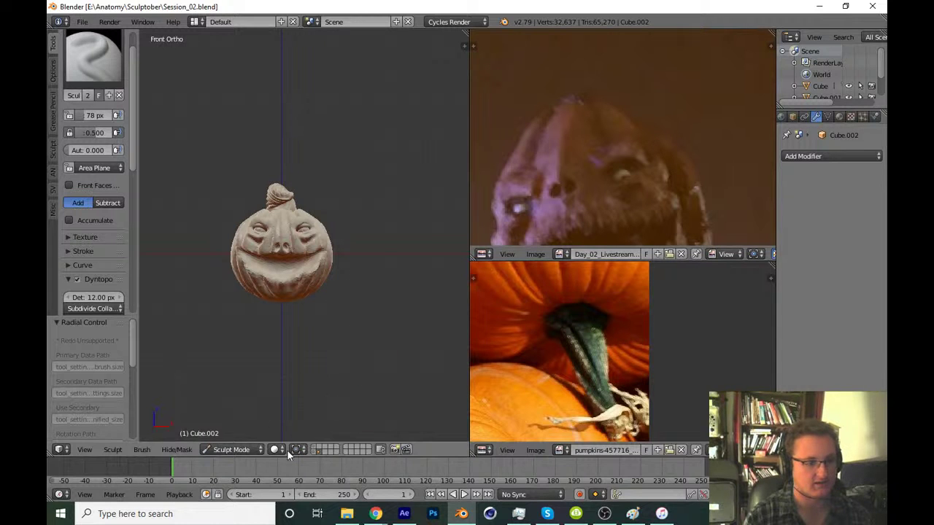
In Object Mode, duplicate the pumpkin onto another layer and centre the copy at the origin
{"action": "left_click", "coordinate": [255, 450]}
{"action": "left_click", "coordinate": [226, 431]}
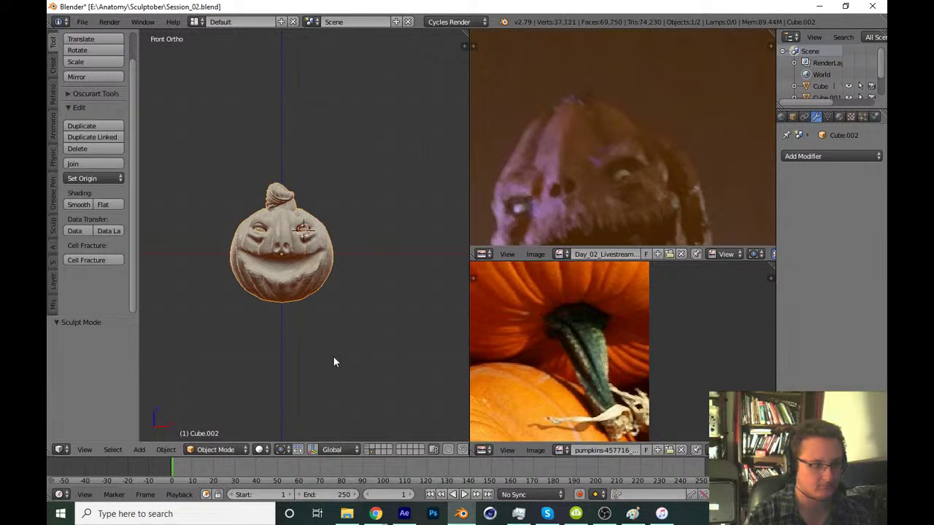
{"action": "key", "text": "shift+d"}
{"action": "left_click", "coordinate": [342, 358]}
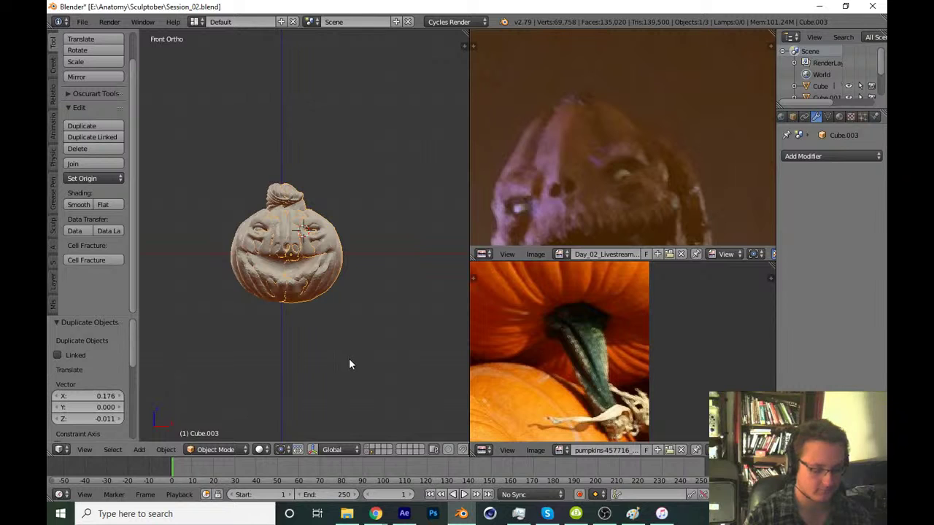
{"action": "key", "text": "m"}
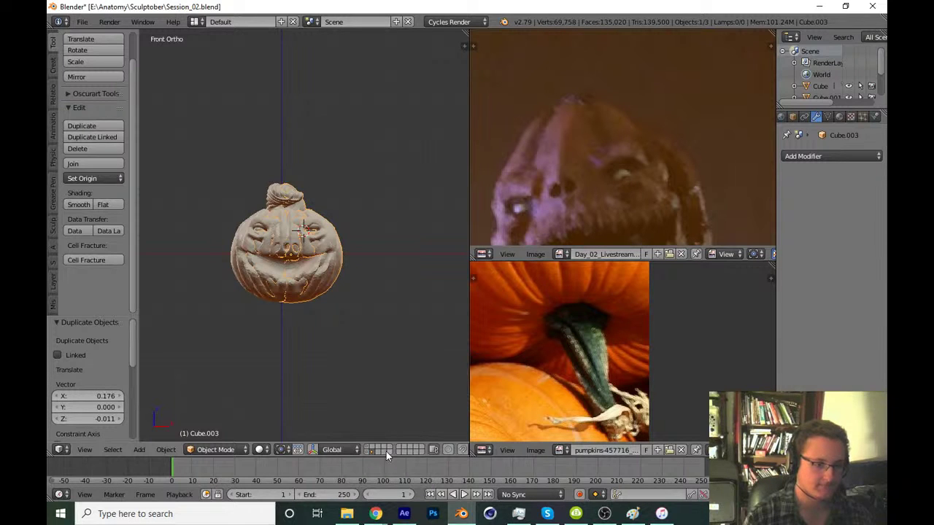
{"action": "key", "text": "m"}
{"action": "left_click", "coordinate": [484, 398]}
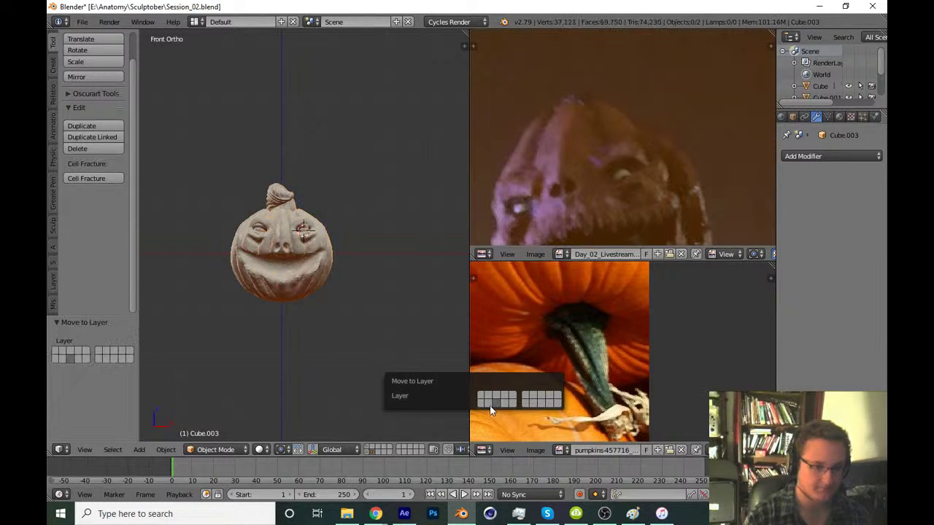
{"action": "left_click", "coordinate": [386, 450]}
{"action": "key", "text": "alt+g"}
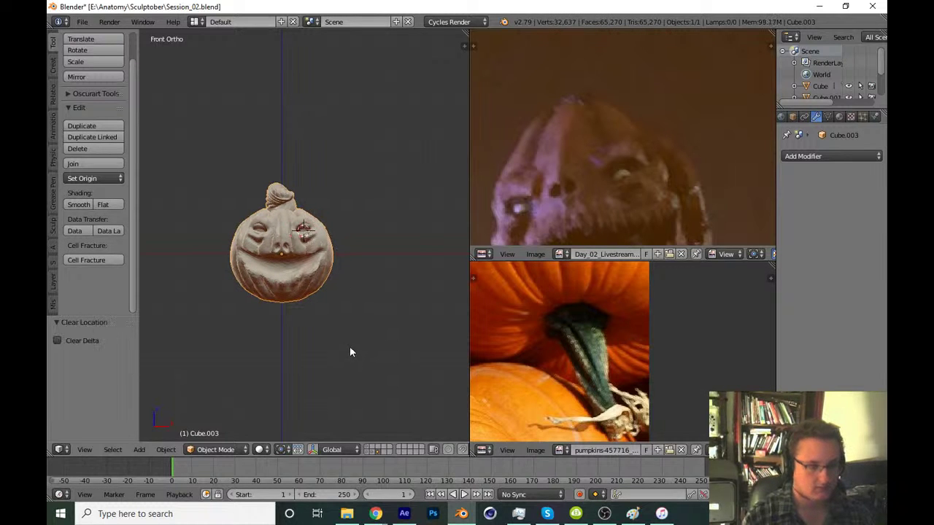
Save over Session_02.blend
{"action": "key", "text": "ctrl+s"}
{"action": "left_click", "coordinate": [348, 348]}
{"action": "scroll", "coordinate": [368, 348], "scroll_direction": "up", "scroll_amount": 4}
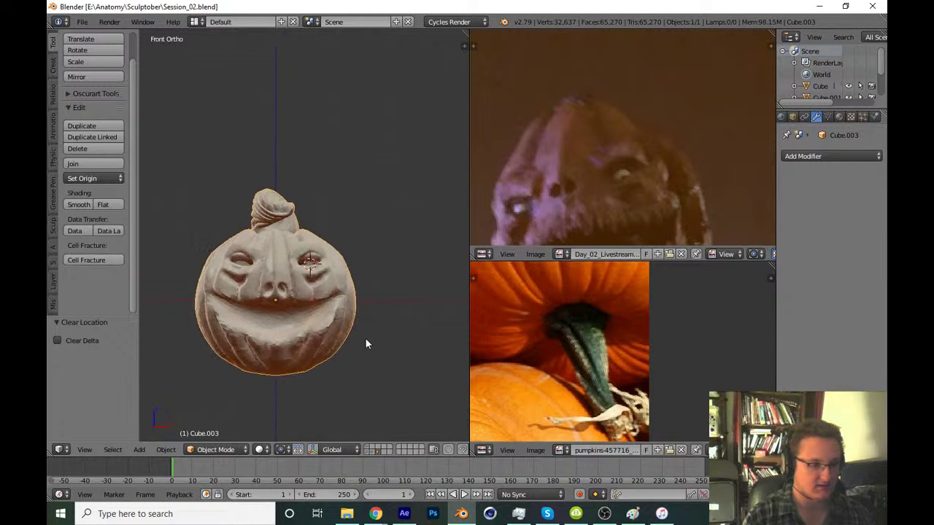
Duplicate the Sphere object and send Sphere.001 to another layer
{"action": "left_click", "coordinate": [368, 451]}
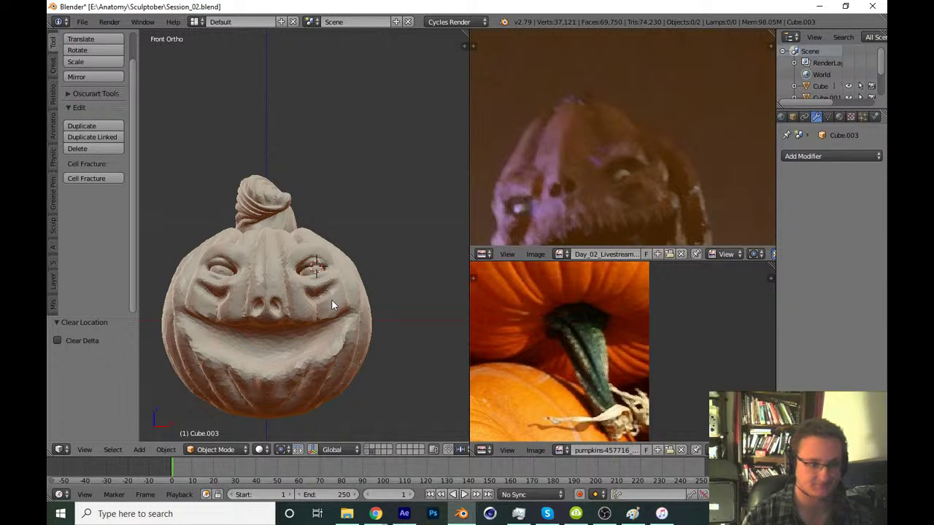
{"action": "scroll", "coordinate": [363, 308], "scroll_direction": "up", "scroll_amount": 2}
{"action": "scroll", "coordinate": [376, 284], "scroll_direction": "up", "scroll_amount": 4}
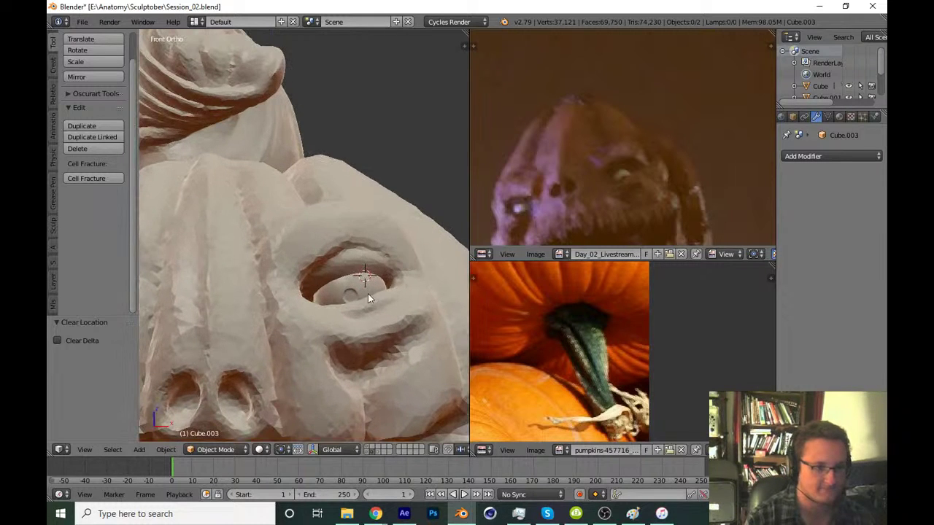
{"action": "left_click", "coordinate": [793, 117]}
{"action": "left_click_drag", "start_coordinate": [795, 107], "coordinate": [777, 196]}
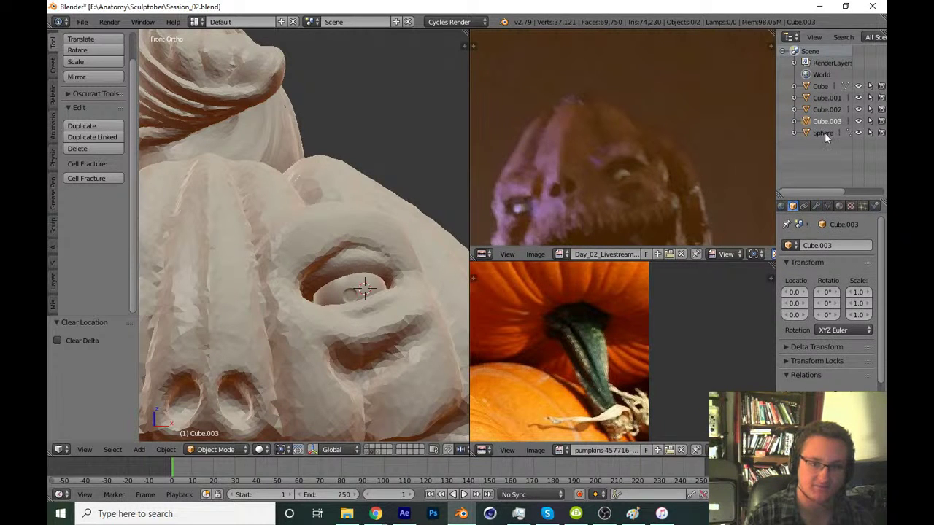
{"action": "left_click", "coordinate": [823, 133]}
{"action": "key", "text": "shift+d"}
{"action": "scroll", "coordinate": [327, 305], "scroll_direction": "down", "scroll_amount": 4}
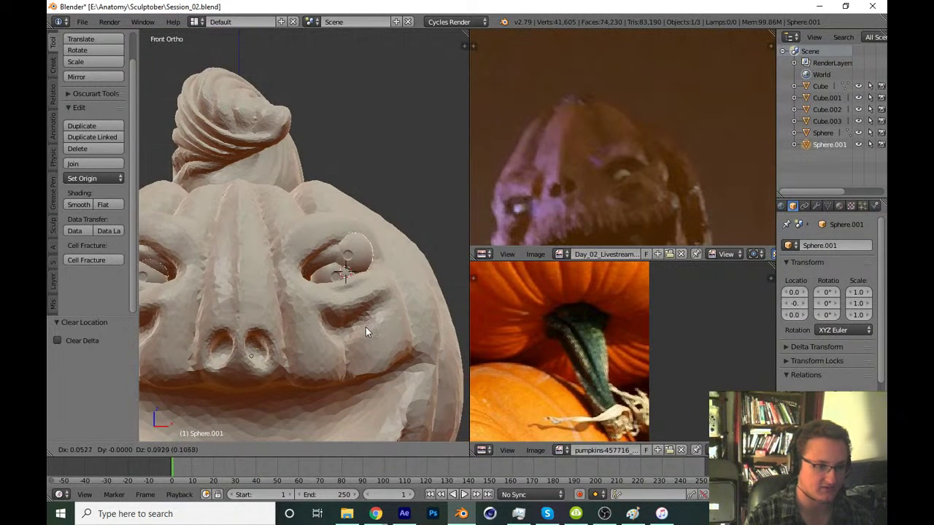
{"action": "left_click", "coordinate": [355, 339]}
{"action": "key", "text": "m"}
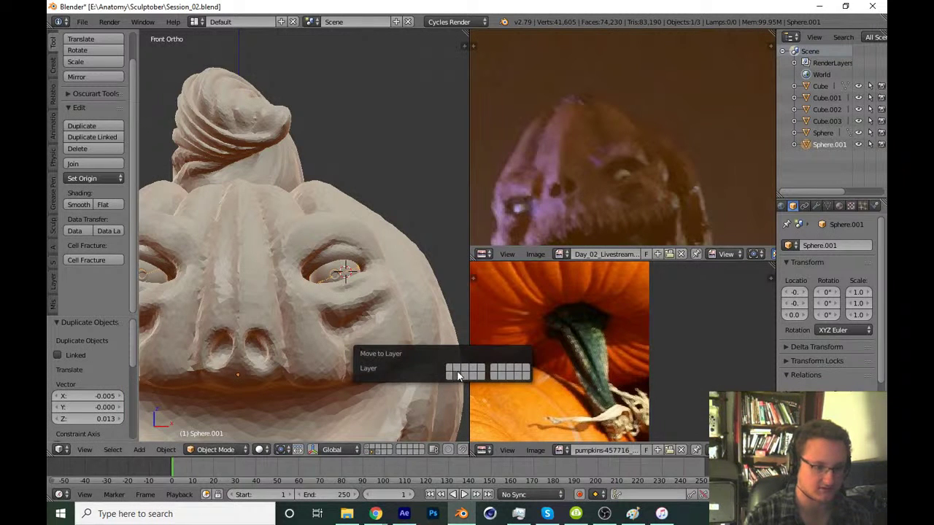
{"action": "left_click", "coordinate": [458, 375]}
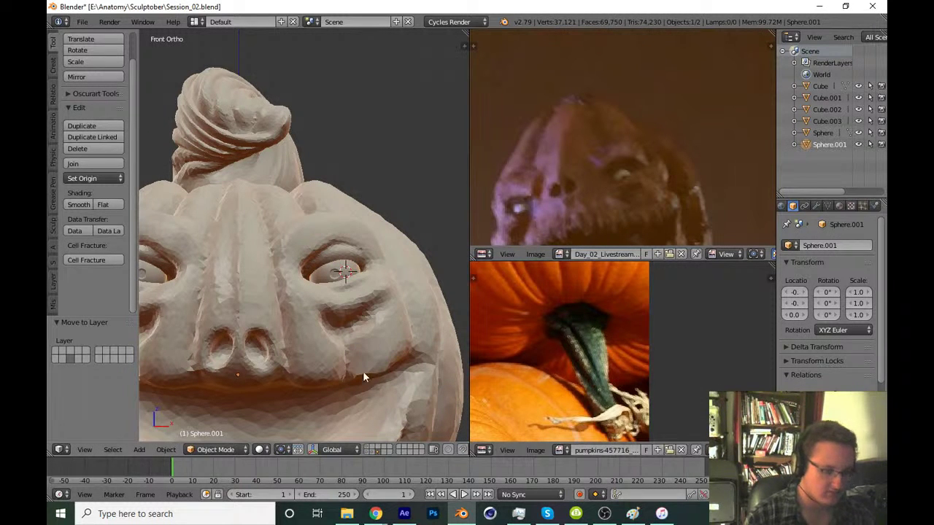
Deselect everything and save over Session_02.blend again
{"action": "key", "text": "a"}
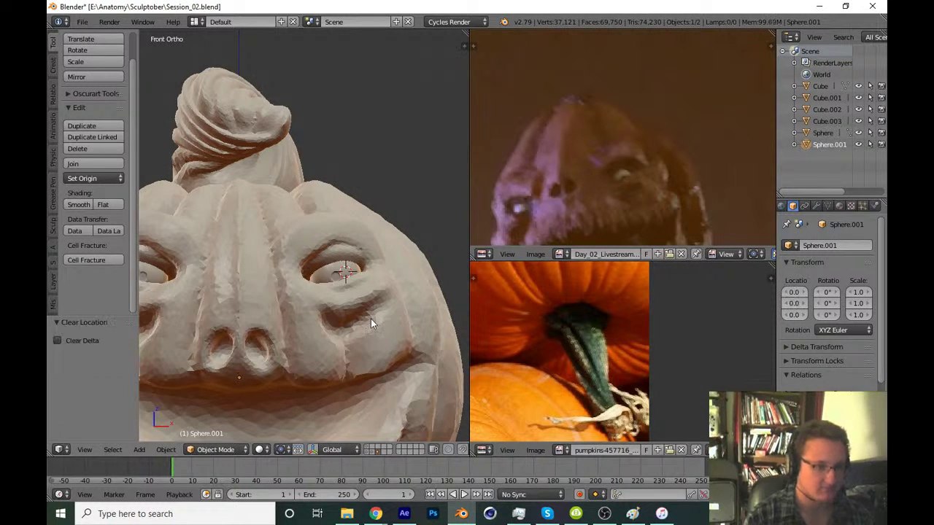
{"action": "key", "text": "ctrl+s"}
{"action": "left_click", "coordinate": [361, 320]}
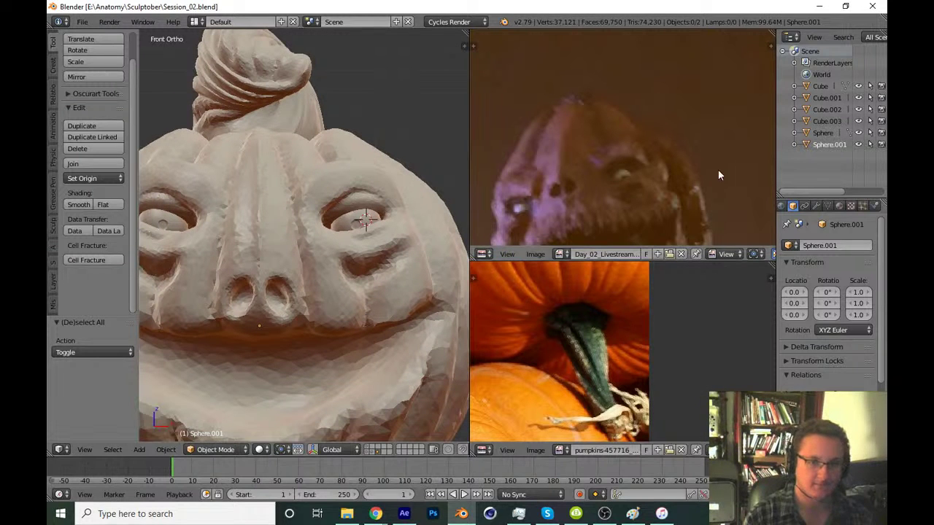
Make Cube.003 the active object, bring up the save prompt, then deselect it
{"action": "left_click", "coordinate": [822, 133]}
{"action": "left_click", "coordinate": [821, 121]}
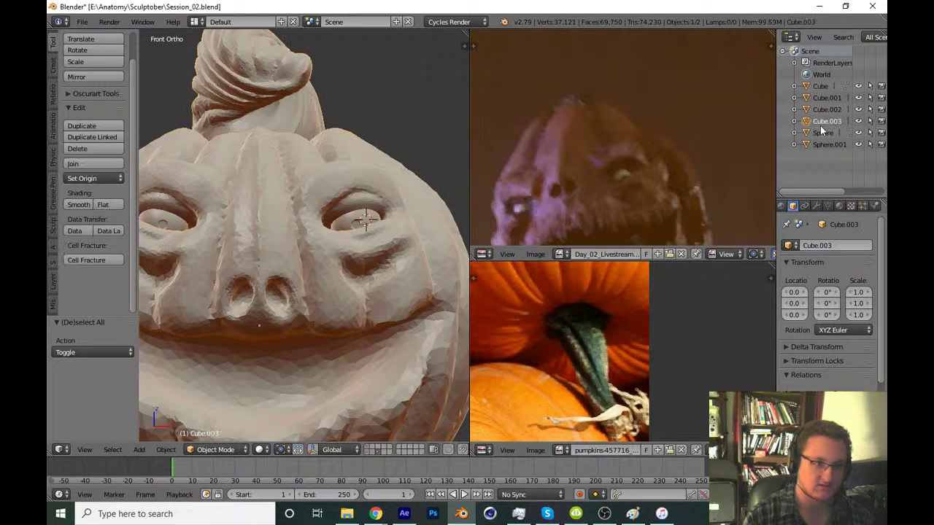
{"action": "middle_click_drag", "start_coordinate": [355, 313], "coordinate": [379, 271], "text": "shift"}
{"action": "scroll", "coordinate": [380, 276], "scroll_direction": "down", "scroll_amount": 3}
{"action": "key", "text": "ctrl+s"}
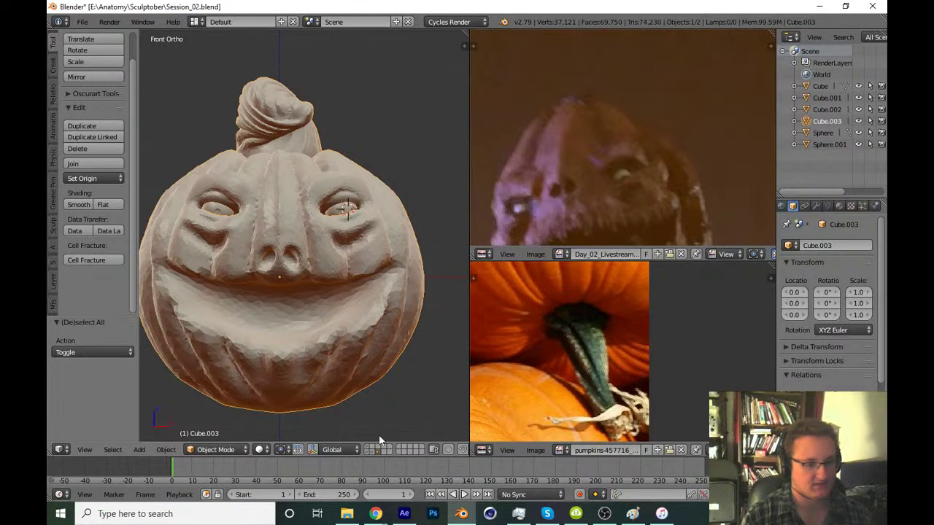
{"action": "key", "text": "a"}
Compare the pumpkins on different layers, then select the face pumpkin in Front view
{"action": "left_click", "coordinate": [366, 447]}
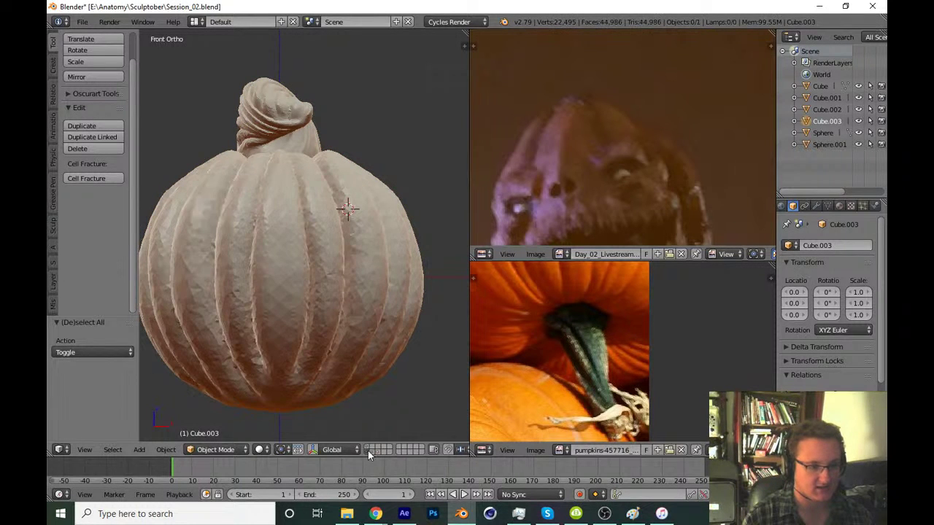
{"action": "left_click", "coordinate": [368, 451]}
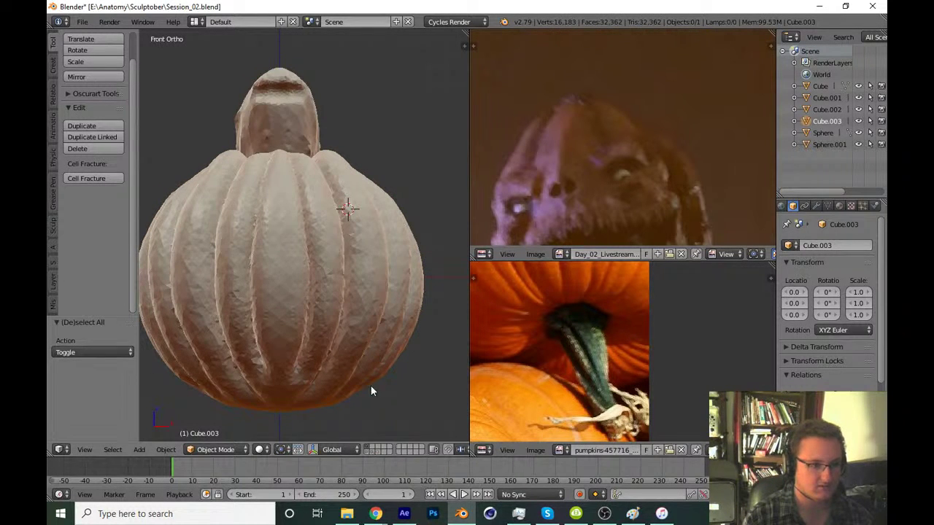
{"action": "middle_click_drag", "start_coordinate": [371, 391], "coordinate": [241, 412]}
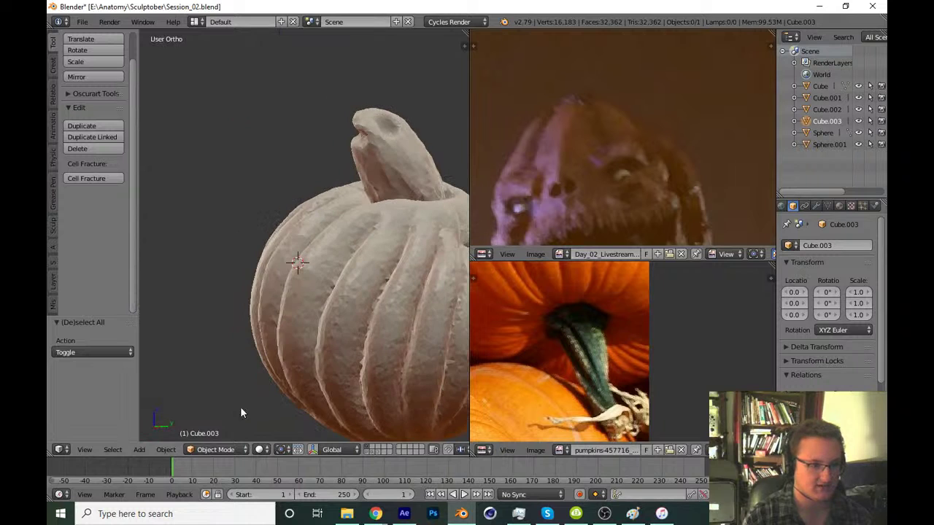
{"action": "left_click", "coordinate": [368, 452]}
{"action": "left_click", "coordinate": [374, 453], "text": "shift"}
{"action": "right_click", "coordinate": [377, 407]}
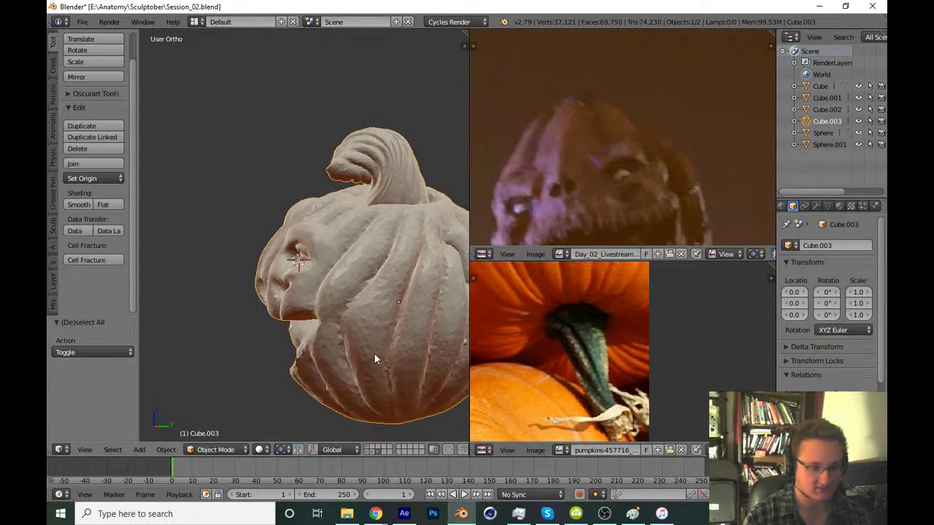
{"action": "key", "text": "KP_1"}
{"action": "key", "text": "ctrl+s"}
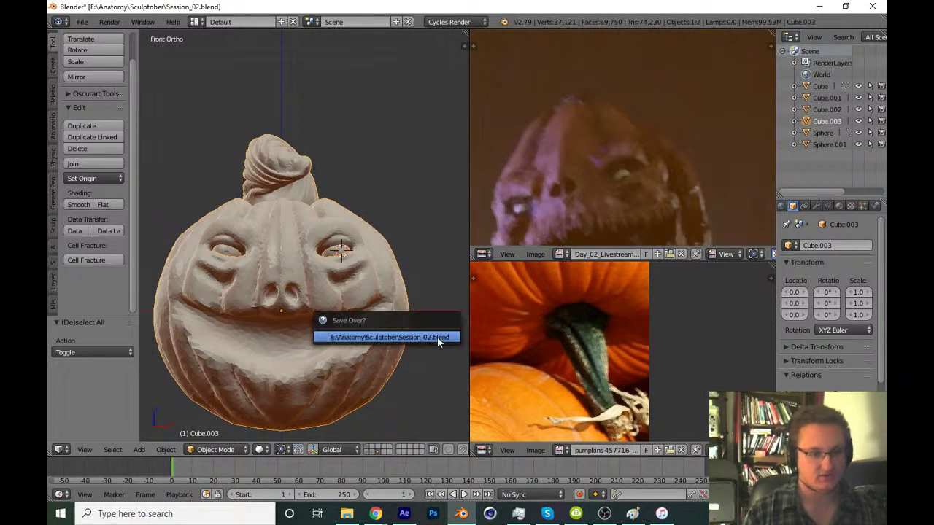
{"action": "left_click", "coordinate": [439, 338]}
{"action": "key", "text": "t"}
{"action": "key", "text": "a"}
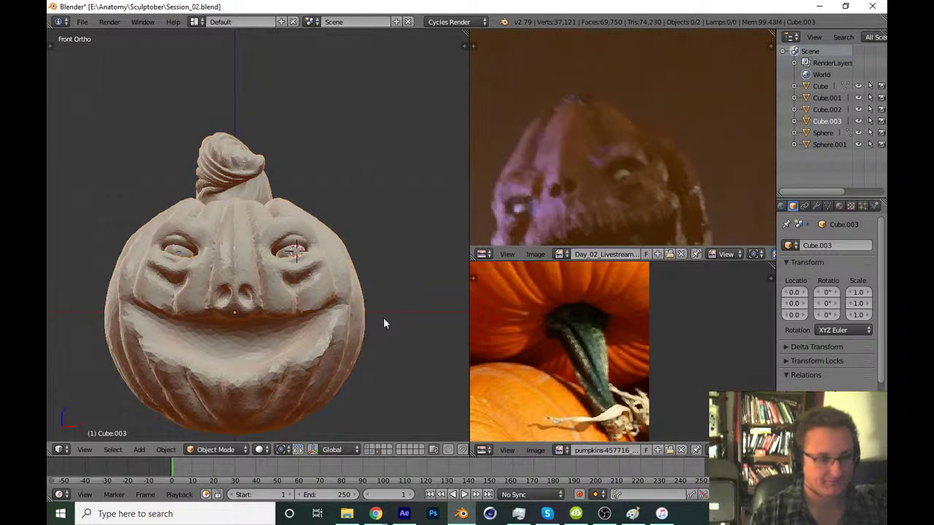
{"action": "key", "text": "ctrl+s"}
{"action": "left_click", "coordinate": [392, 319]}
{"action": "key", "text": "shift+s"}
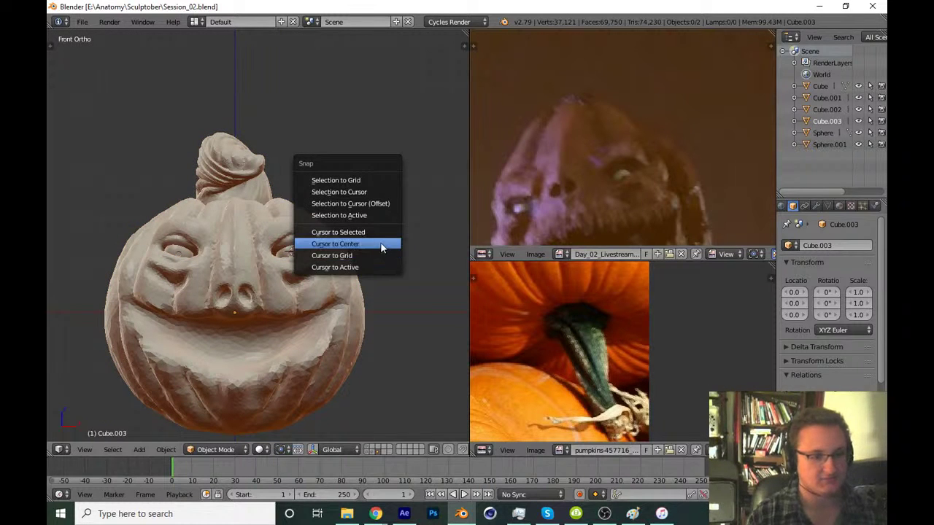
{"action": "left_click", "coordinate": [383, 247]}
{"action": "key", "text": "alt+Home"}
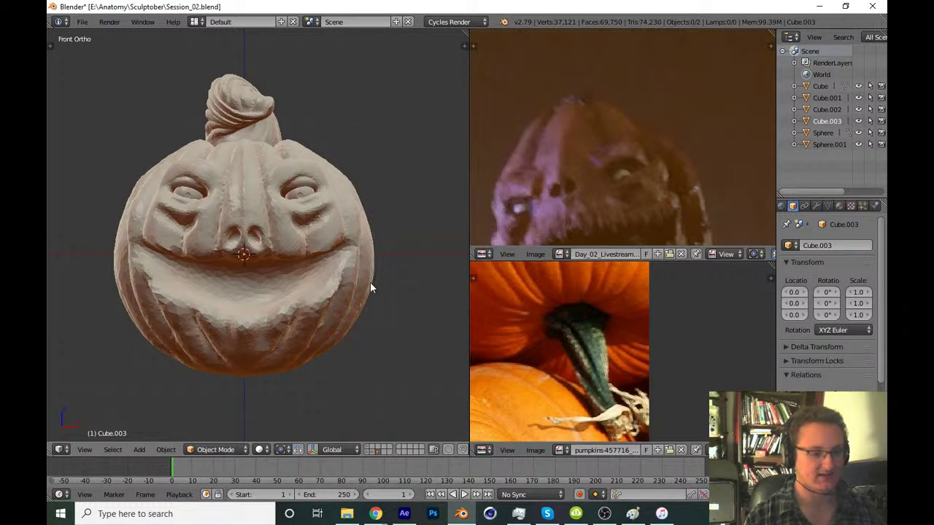
{"action": "middle_click_drag", "start_coordinate": [370, 283], "coordinate": [379, 316], "text": "shift"}
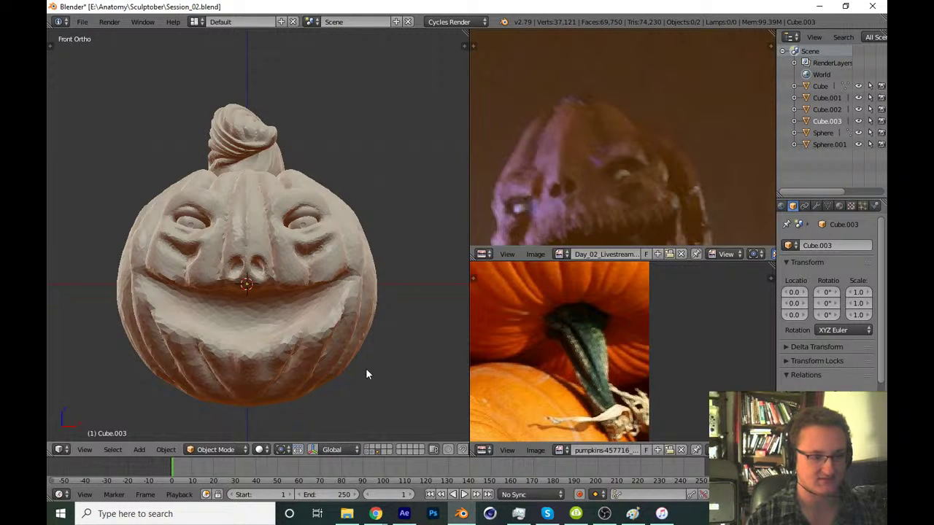
{"action": "mouse_move", "coordinate": [367, 374]}
{"action": "middle_mouse_down", "text": "shift"}
{"action": "mouse_move", "coordinate": [369, 348]}
{"action": "mouse_move", "coordinate": [365, 360]}
{"action": "middle_mouse_up", "text": "shift"}
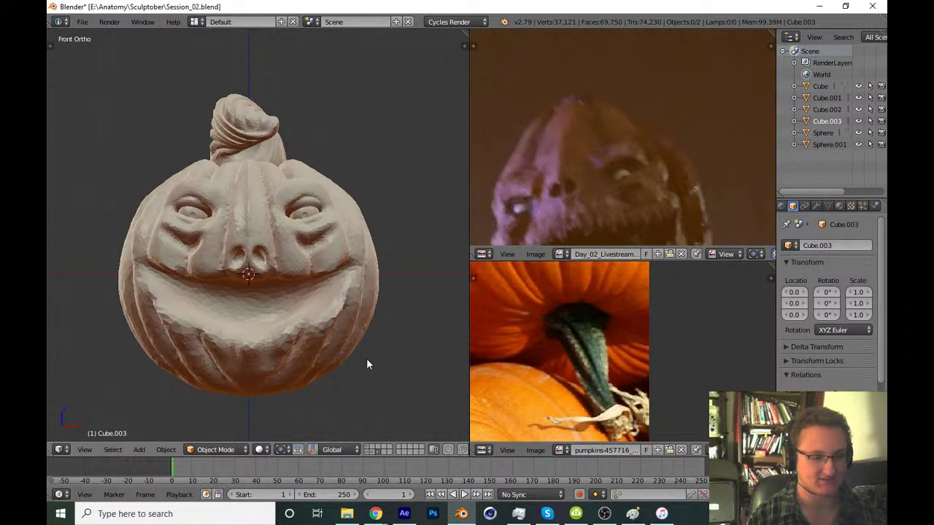
Briefly check the pumpkin's wireframe and toggle its layer's visibility
{"action": "key", "text": "z"}
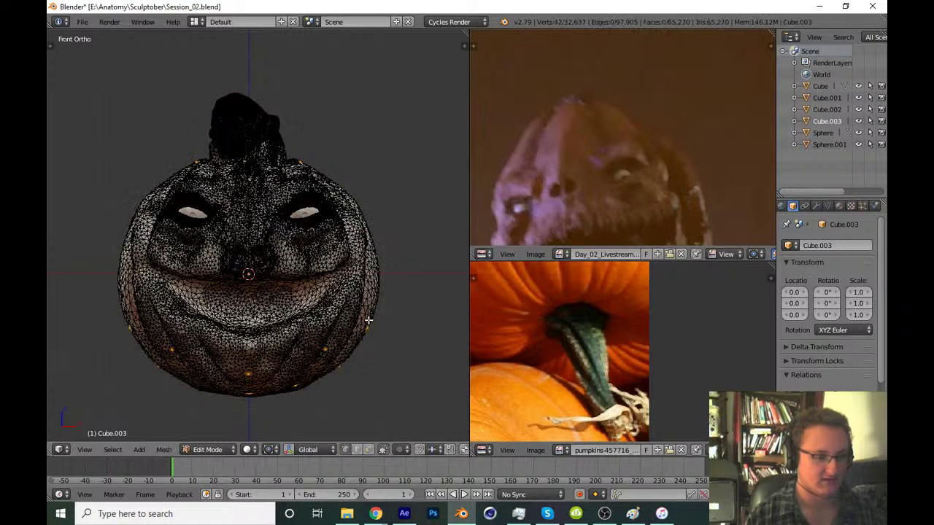
{"action": "key", "text": "z"}
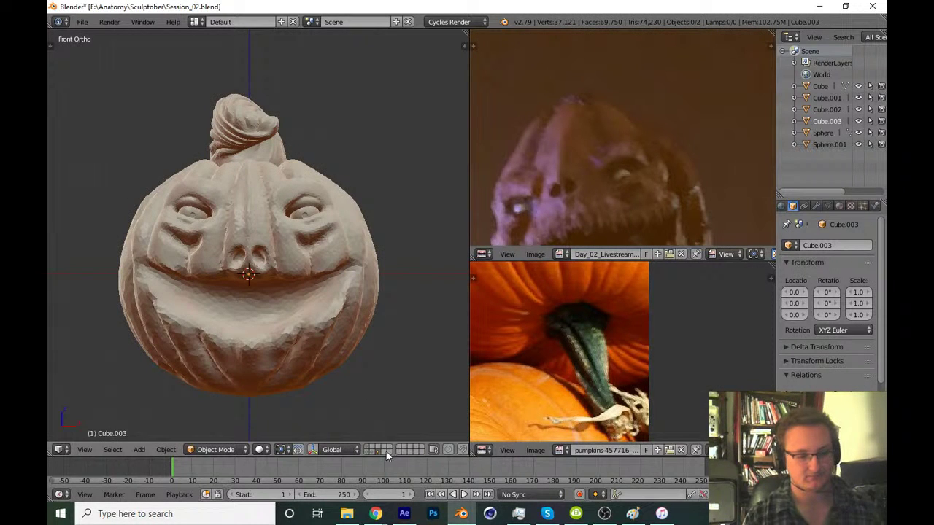
{"action": "left_click", "coordinate": [378, 452]}
{"action": "left_click", "coordinate": [375, 453]}
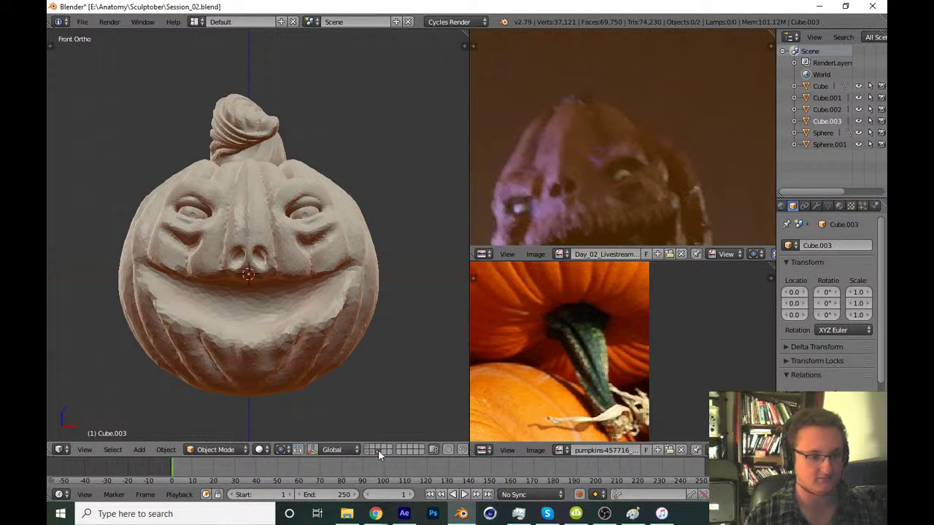
{"action": "key", "text": "z"}
{"action": "key", "text": "z"}
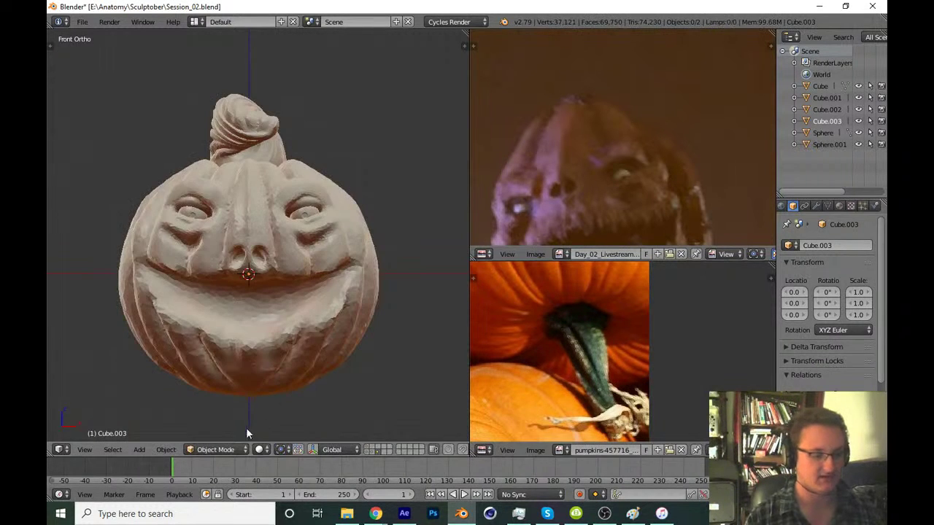
Put the pumpkin in Sculpt Mode, view it in Right Ortho, then enter Edit Mode
{"action": "left_click", "coordinate": [240, 449]}
{"action": "left_click", "coordinate": [219, 410]}
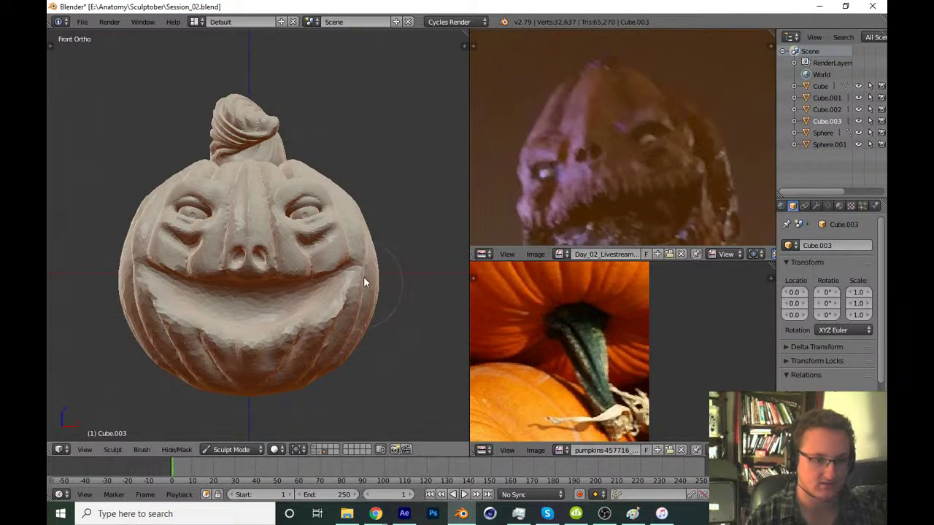
{"action": "middle_click_drag", "start_coordinate": [386, 288], "coordinate": [341, 314], "text": "shift"}
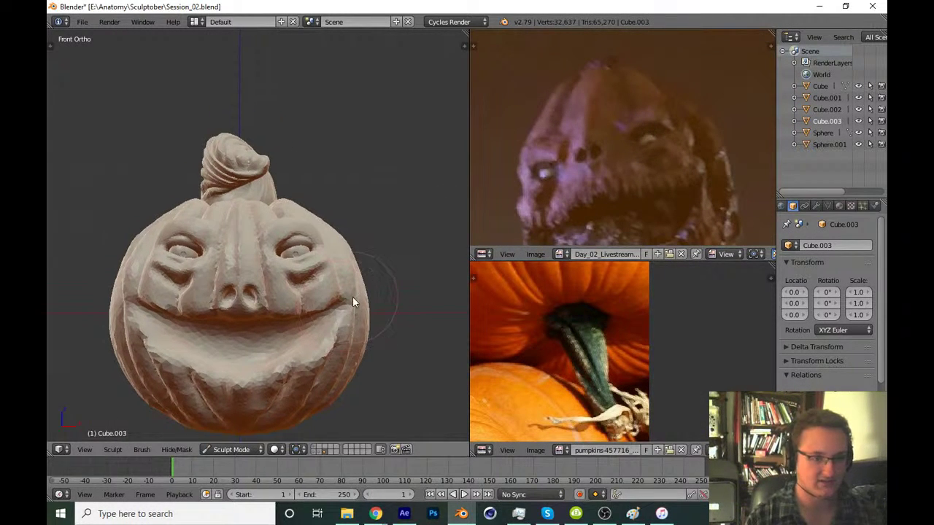
{"action": "key", "text": "KP_3"}
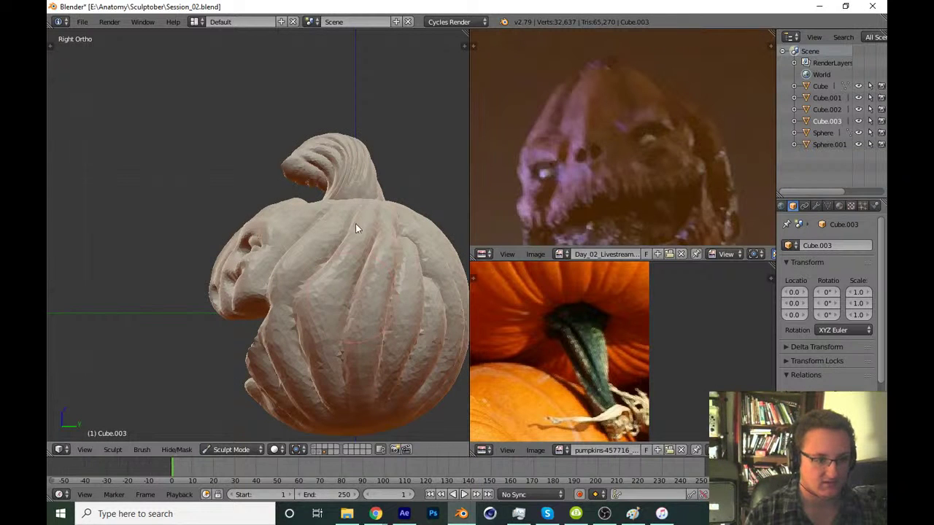
{"action": "middle_click_drag", "start_coordinate": [352, 238], "coordinate": [309, 291], "text": "shift"}
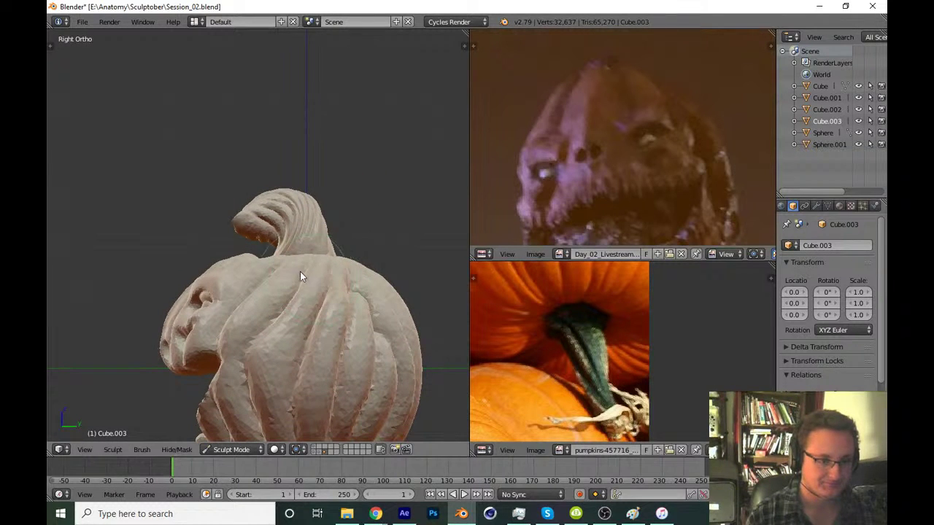
{"action": "key", "text": "Tab"}
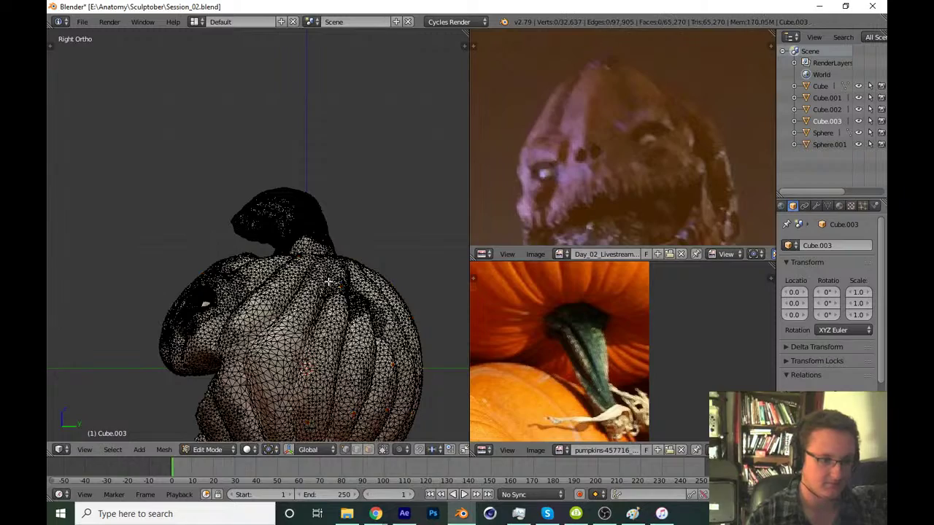
In Front view, box-select the vertex band around the stem base and move it along Z
{"action": "key", "text": "KP_4"}
{"action": "key", "text": "KP_1"}
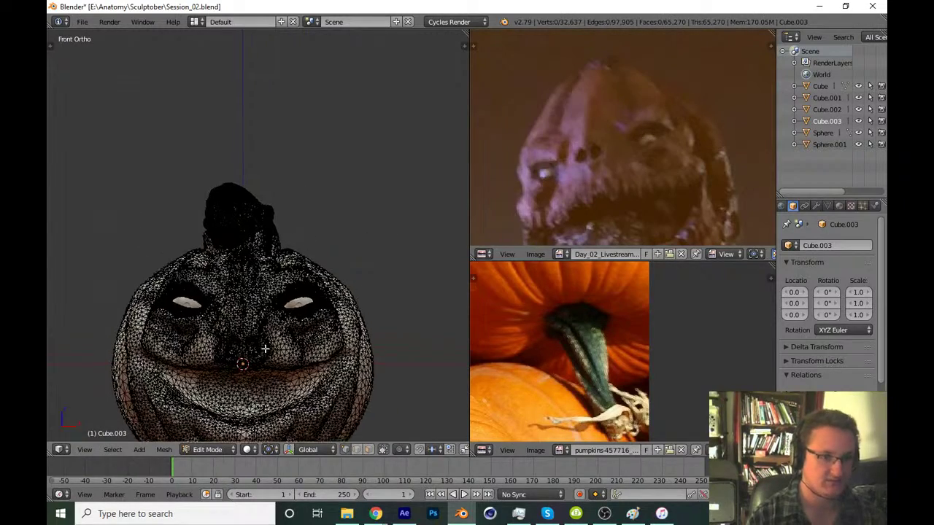
{"action": "middle_click_drag", "start_coordinate": [308, 265], "coordinate": [284, 272]}
{"action": "scroll", "coordinate": [284, 271], "scroll_direction": "up", "scroll_amount": 3}
{"action": "key", "text": "b"}
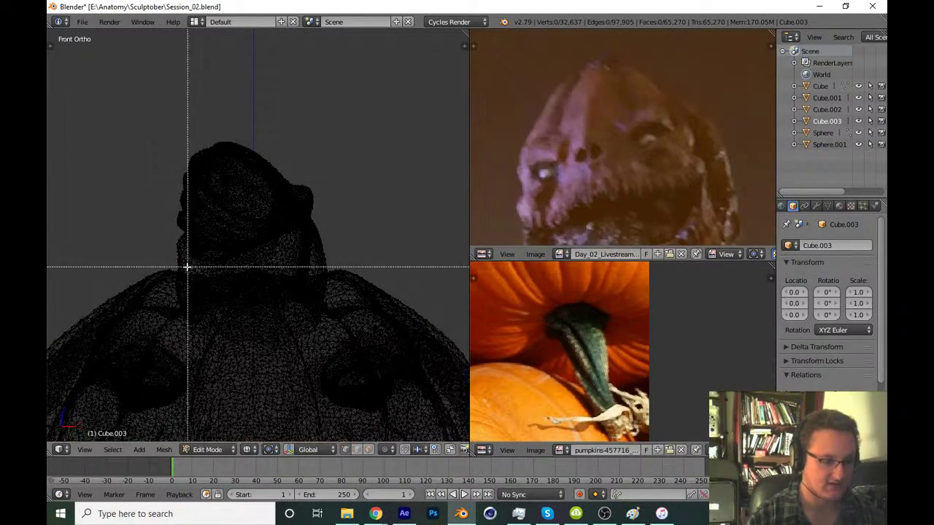
{"action": "left_click_drag", "start_coordinate": [111, 263], "coordinate": [427, 279]}
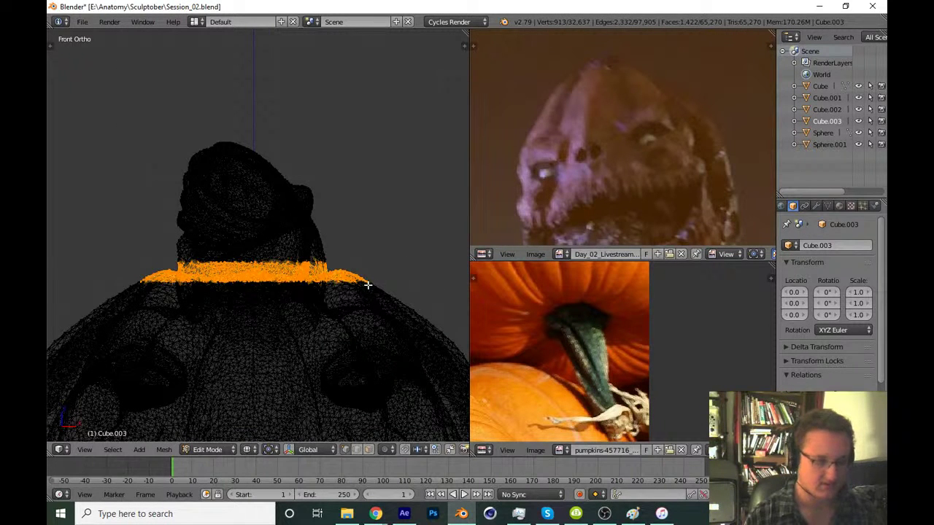
{"action": "scroll", "coordinate": [342, 289], "scroll_direction": "down", "scroll_amount": 1}
{"action": "scroll", "coordinate": [345, 256], "scroll_direction": "down", "scroll_amount": 1}
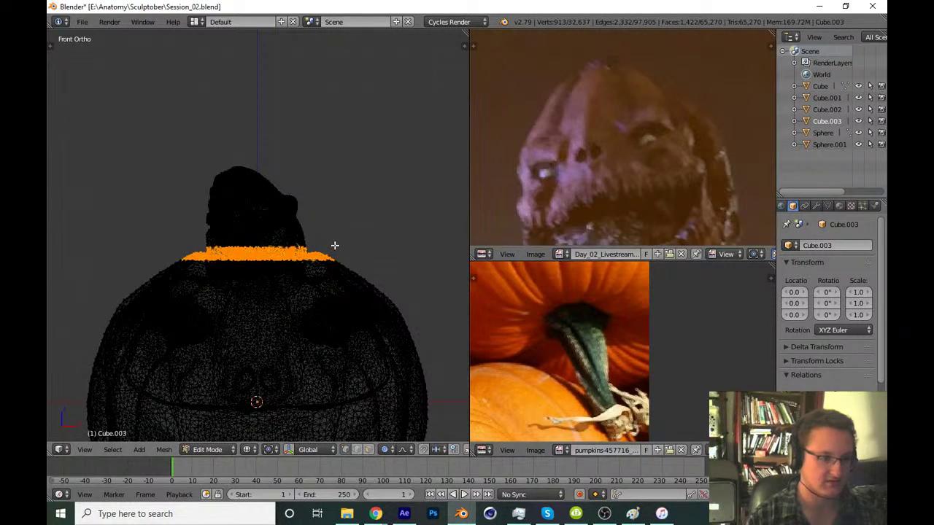
{"action": "key", "text": "g"}
{"action": "key", "text": "z"}
{"action": "left_click", "coordinate": [330, 240]}
Retry the Z move of the band with proportional falloff, then undo it
{"action": "key", "text": "t"}
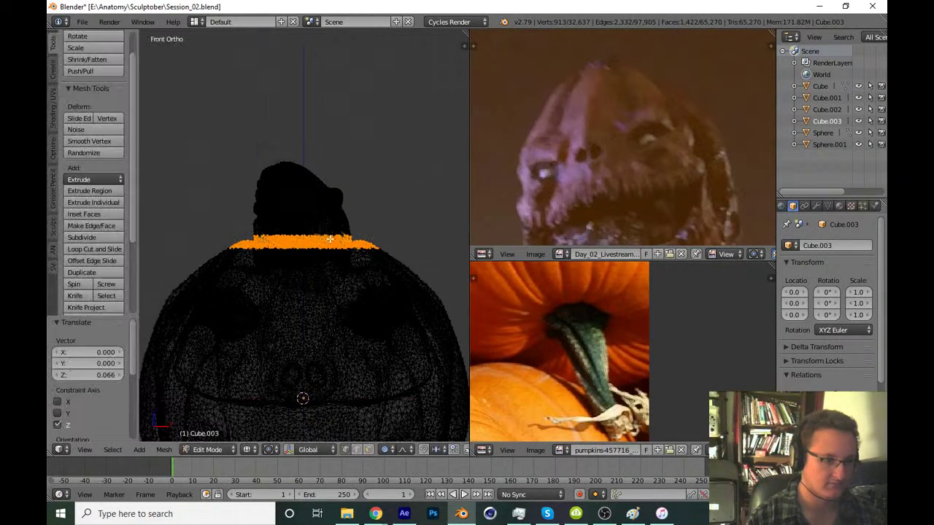
{"action": "key", "text": "t"}
{"action": "key", "text": "g"}
{"action": "key", "text": "z"}
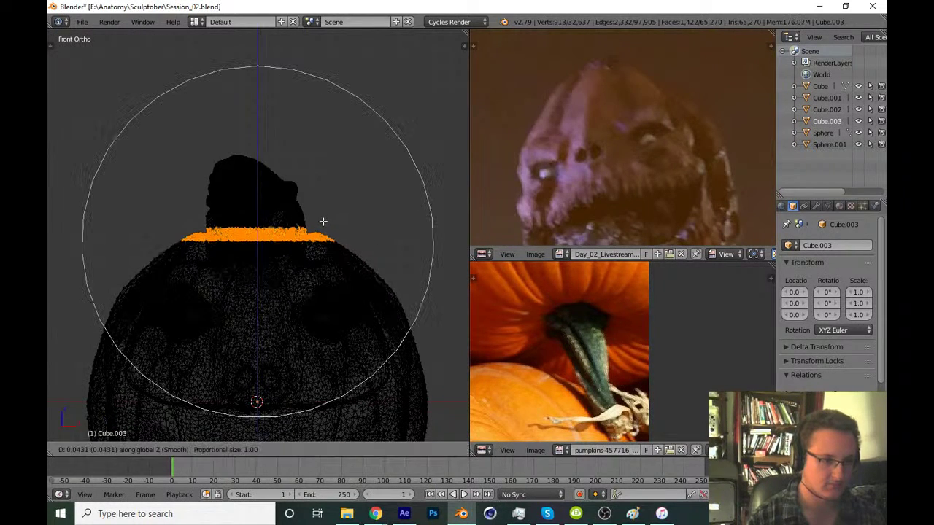
{"action": "left_click", "coordinate": [324, 202]}
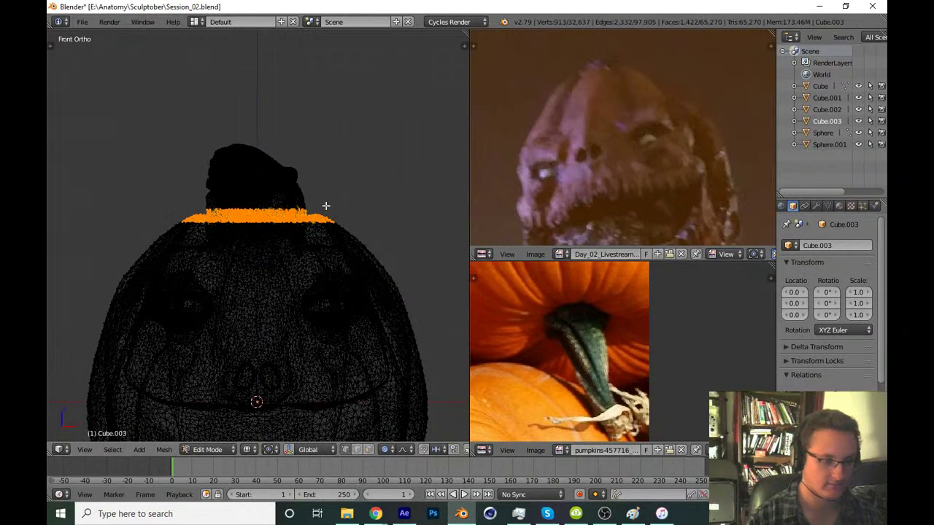
{"action": "key", "text": "ctrl+z"}
Grow the selection three times and lower the pumpkin's top with a smooth proportional Z move
{"action": "key", "text": "ctrl+KP_Add"}
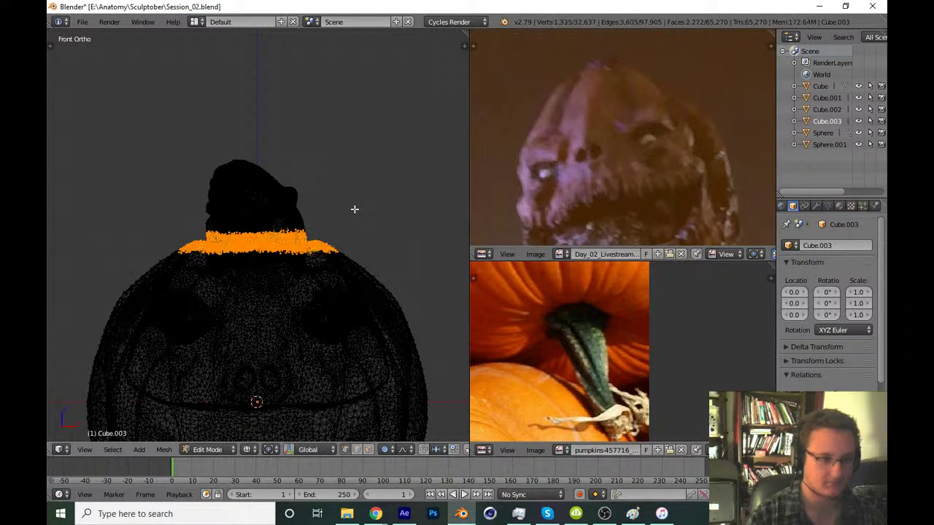
{"action": "key", "text": "ctrl+KP_Add"}
{"action": "key", "text": "ctrl+KP_Add"}
{"action": "key", "text": "ctrl+KP_Add"}
{"action": "key", "text": "ctrl+KP_Add"}
{"action": "key", "text": "ctrl+KP_Add"}
{"action": "key", "text": "ctrl+KP_Add"}
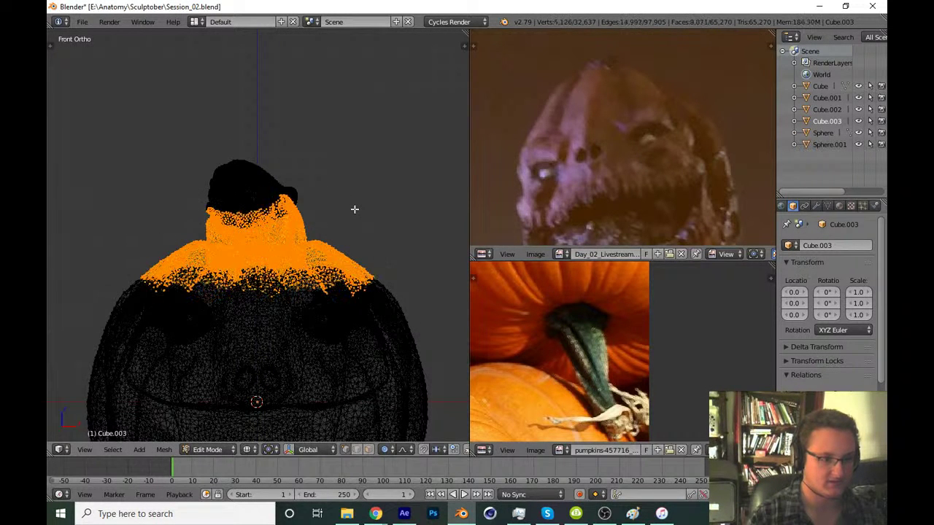
{"action": "key", "text": "ctrl+KP_Add"}
{"action": "key", "text": "z"}
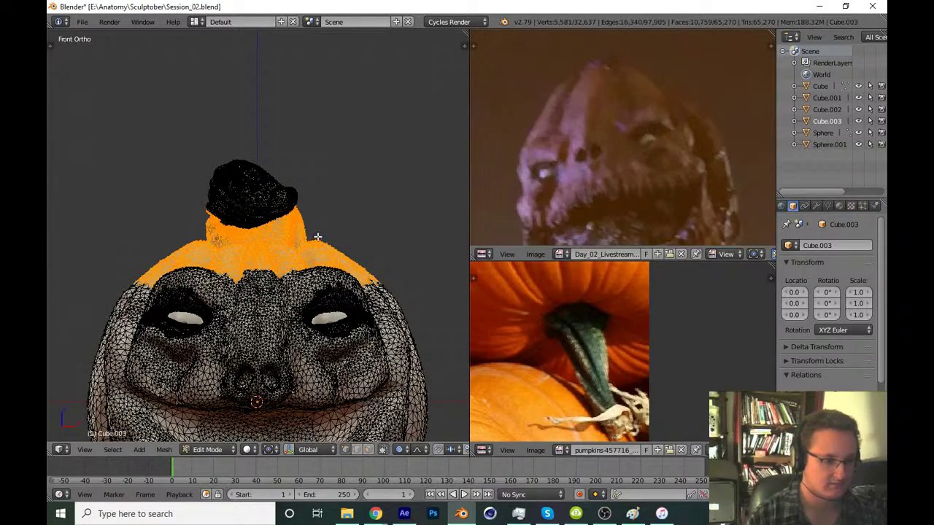
{"action": "key", "text": "g"}
{"action": "key", "text": "z"}
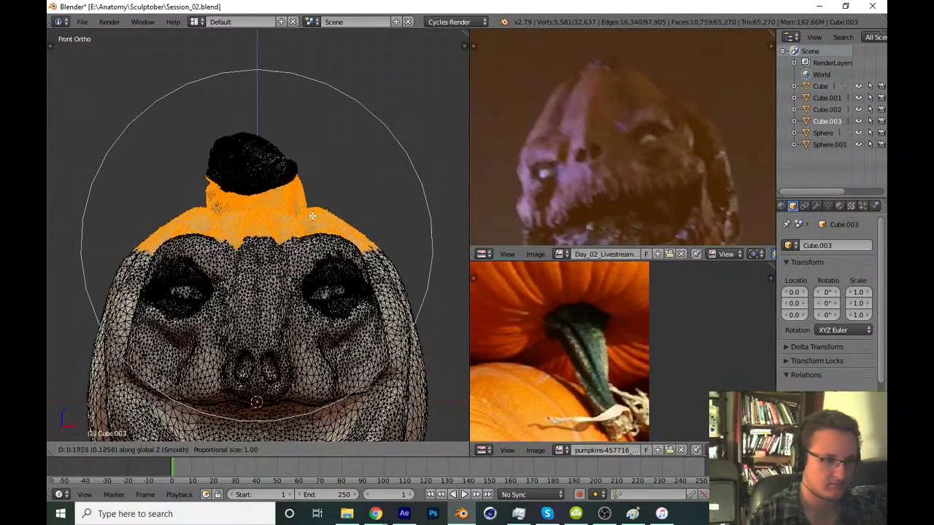
{"action": "left_click", "coordinate": [284, 421]}
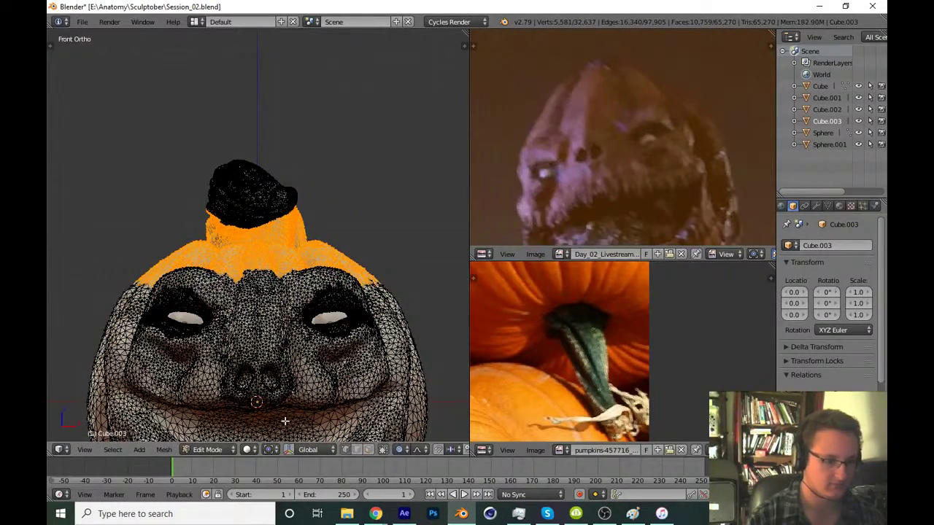
Leave Edit Mode and return the pumpkin to Sculpt Mode
{"action": "key", "text": "Tab"}
{"action": "left_click", "coordinate": [232, 449]}
{"action": "left_click", "coordinate": [240, 410]}
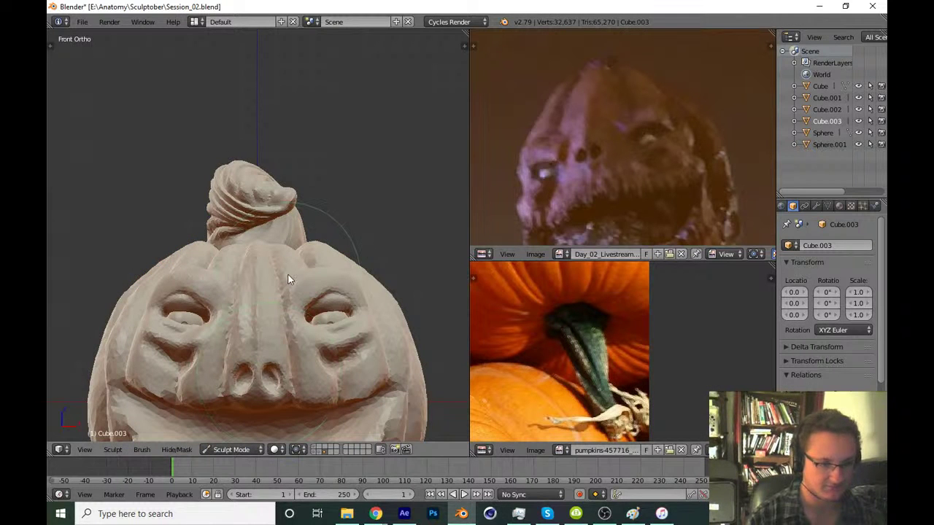
From the right side in wireframe, enlarge the brush and pull the stem and upper body upward
{"action": "key", "text": "KP_3"}
{"action": "scroll", "coordinate": [267, 238], "scroll_direction": "down", "scroll_amount": 1}
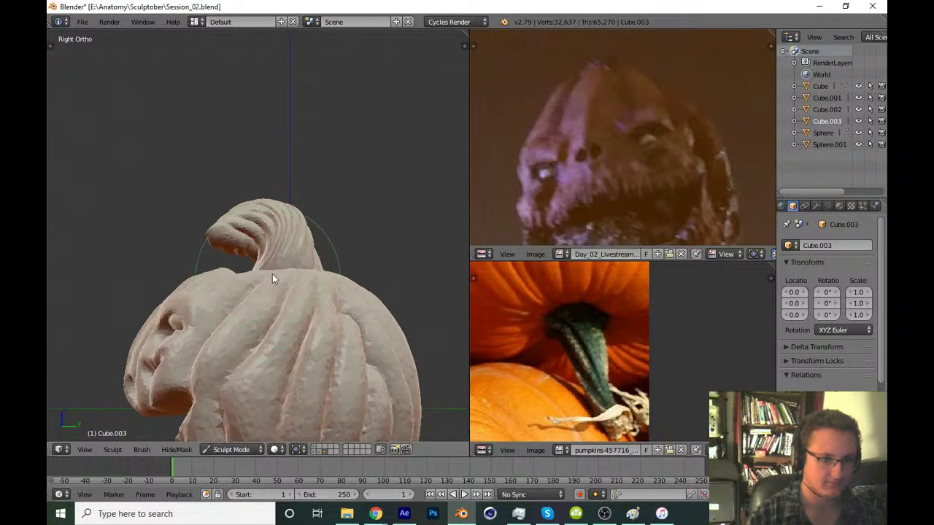
{"action": "key", "text": "f"}
{"action": "left_click", "coordinate": [321, 254]}
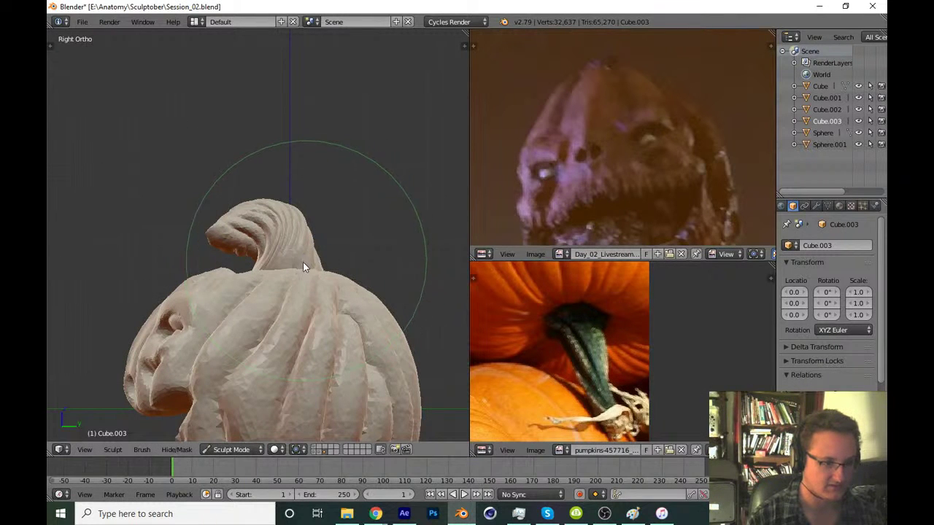
{"action": "key", "text": "z"}
{"action": "key", "text": "f"}
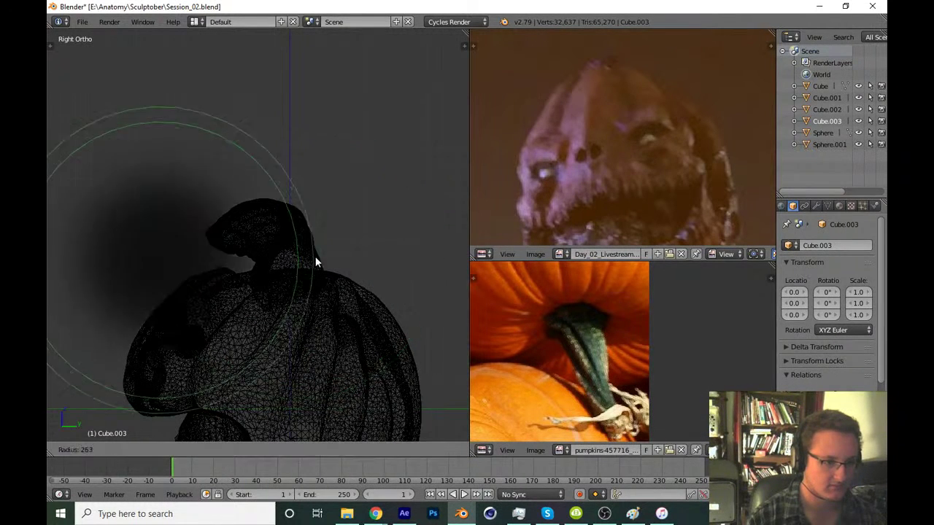
{"action": "left_click", "coordinate": [310, 263]}
{"action": "mouse_move", "coordinate": [266, 205]}
{"action": "left_mouse_down"}
{"action": "mouse_move", "coordinate": [299, 279]}
{"action": "mouse_move", "coordinate": [289, 266]}
{"action": "left_mouse_up"}
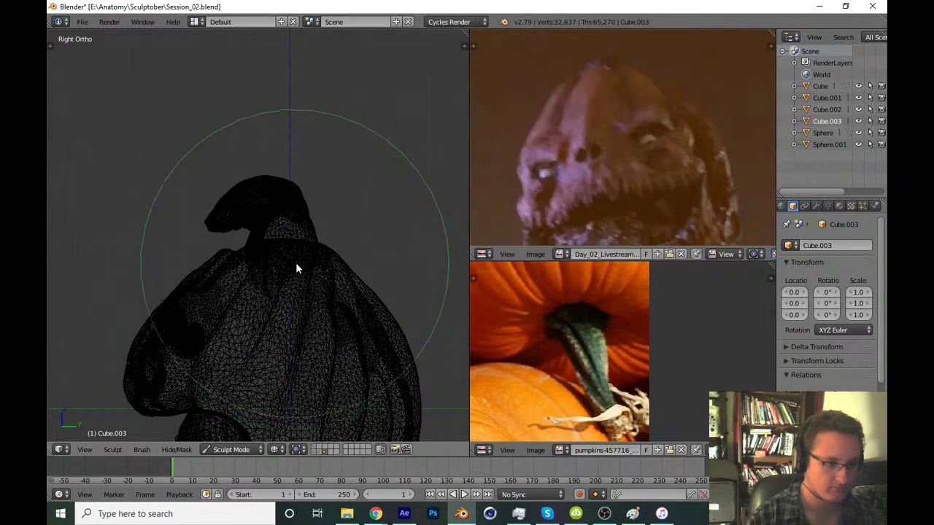
{"action": "key", "text": "z"}
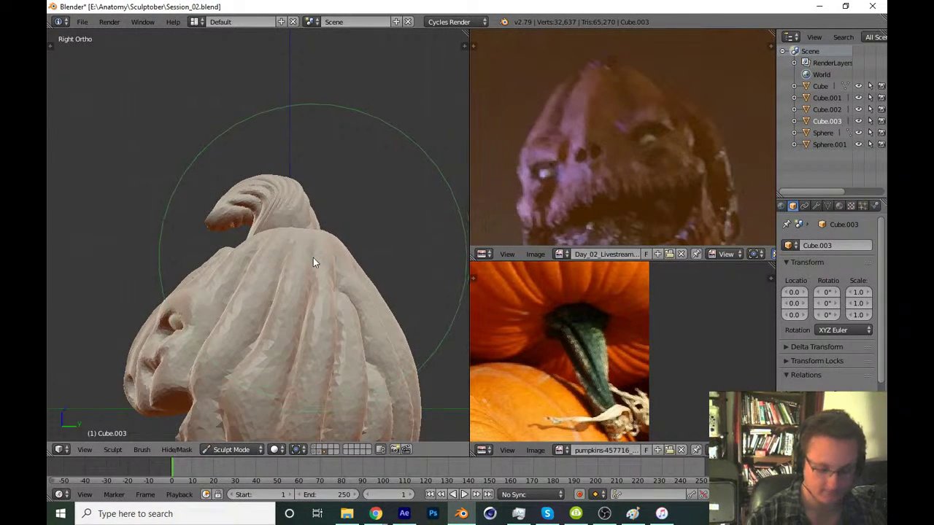
From the front view, enlarge the brush and pull the stem and pumpkin top upward
{"action": "key", "text": "KP_1"}
{"action": "key", "text": "f"}
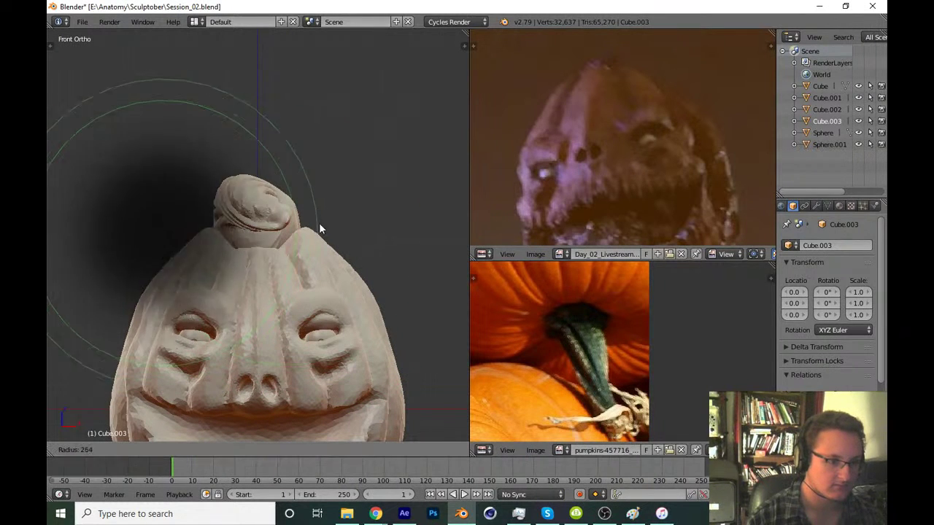
{"action": "left_click", "coordinate": [304, 241]}
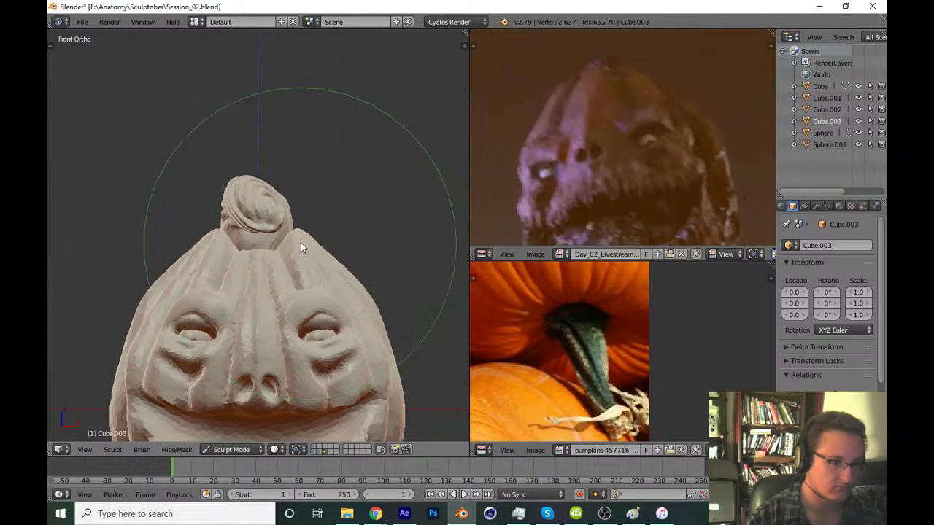
{"action": "key", "text": "f"}
{"action": "left_click", "coordinate": [296, 244]}
{"action": "left_click_drag", "start_coordinate": [290, 243], "coordinate": [271, 193]}
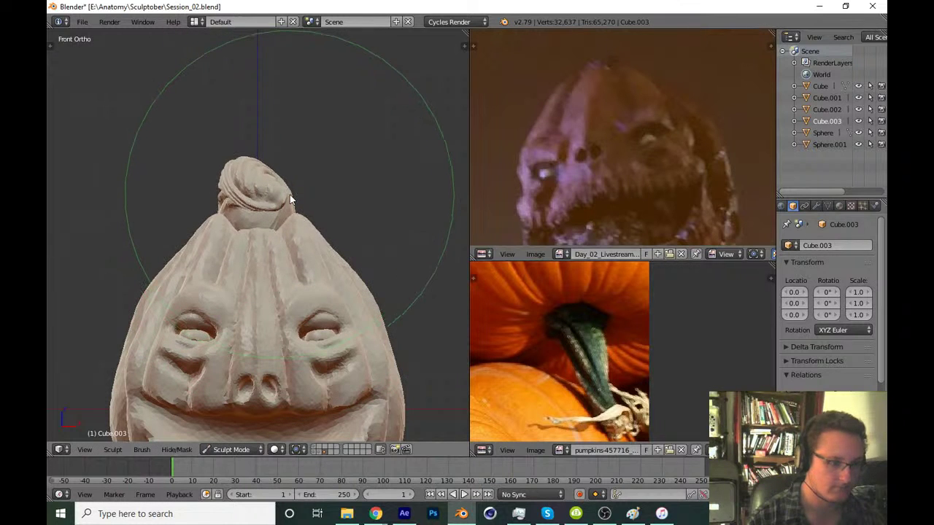
From the side view, resize the brush and smooth the surface near the stem
{"action": "key", "text": "KP_3"}
{"action": "key", "text": "f"}
{"action": "left_click", "coordinate": [296, 204]}
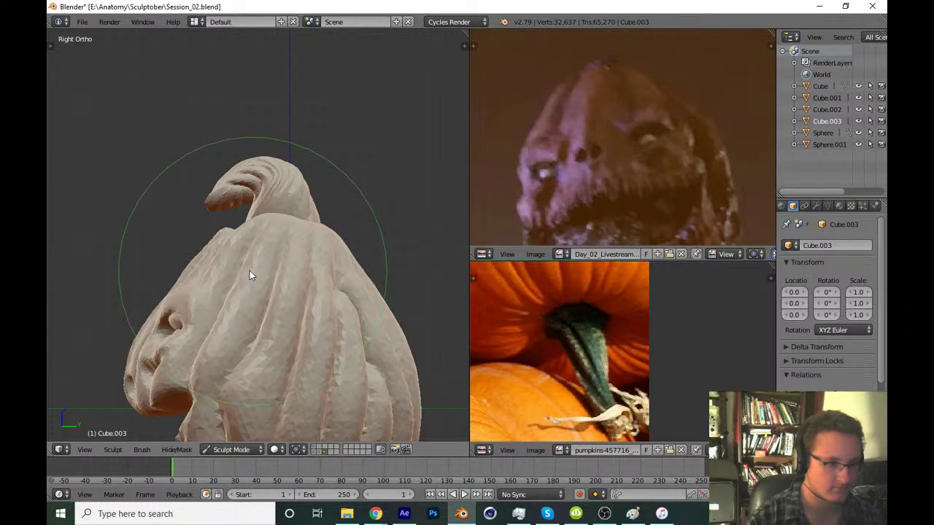
{"action": "key", "text": "f"}
{"action": "left_click", "coordinate": [256, 191]}
{"action": "left_click_drag", "start_coordinate": [251, 190], "coordinate": [302, 233]}
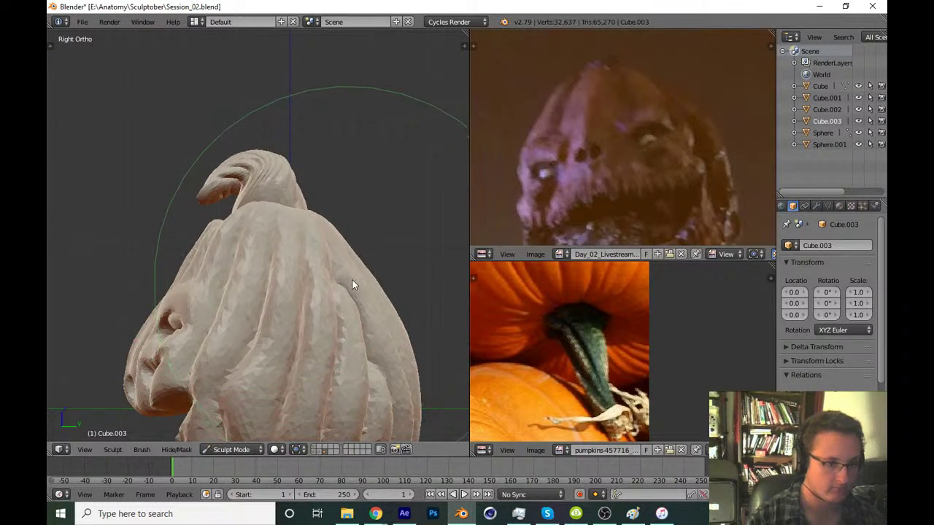
With a smaller brush in front view, sculpt the forehead just below the knot
{"action": "middle_click_drag", "start_coordinate": [354, 273], "coordinate": [355, 268]}
{"action": "key", "text": "KP_1"}
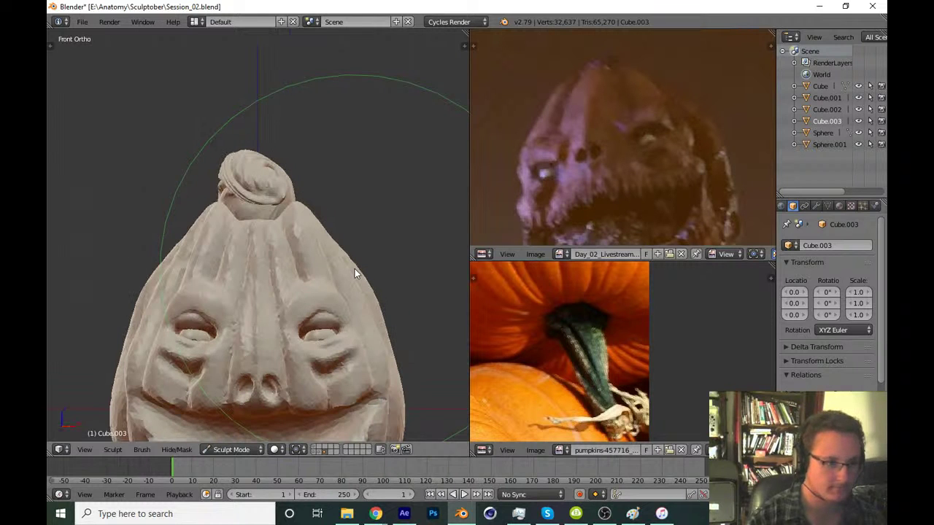
{"action": "key", "text": "f"}
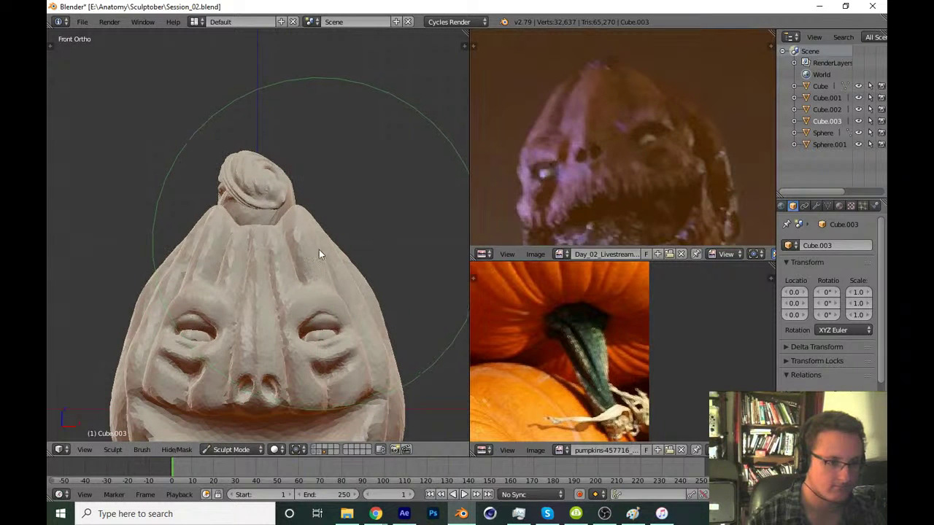
{"action": "left_click", "coordinate": [330, 274]}
{"action": "scroll", "coordinate": [336, 268], "scroll_direction": "down", "scroll_amount": 3}
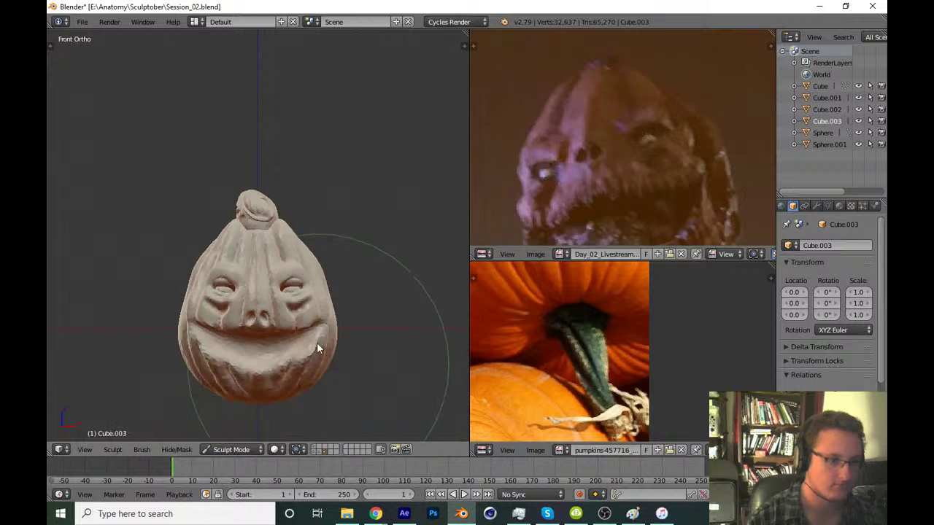
{"action": "scroll", "coordinate": [316, 348], "scroll_direction": "down", "scroll_amount": 5}
{"action": "mouse_move", "coordinate": [311, 321]}
{"action": "middle_mouse_down"}
{"action": "mouse_move", "coordinate": [321, 338]}
{"action": "mouse_move", "coordinate": [369, 335]}
{"action": "middle_mouse_up"}
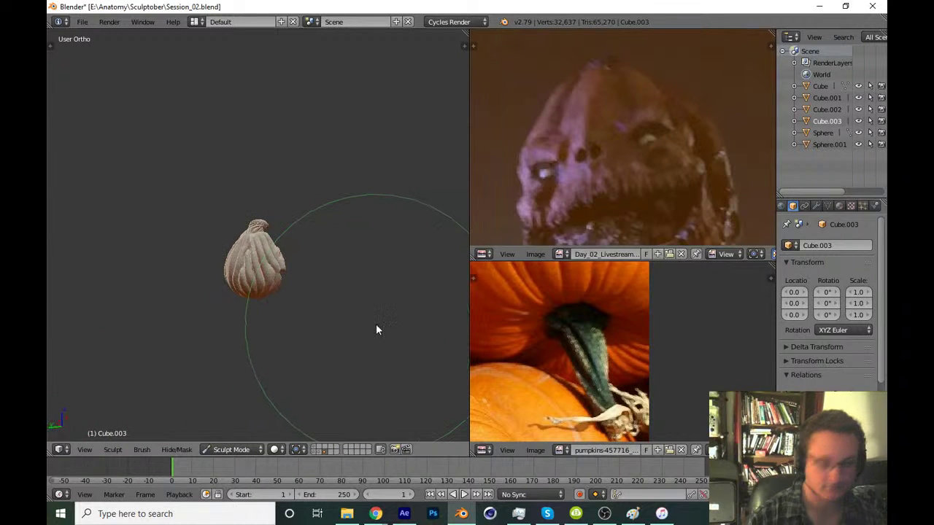
{"action": "key", "text": "KP_1"}
{"action": "scroll", "coordinate": [334, 201], "scroll_direction": "up", "scroll_amount": 6}
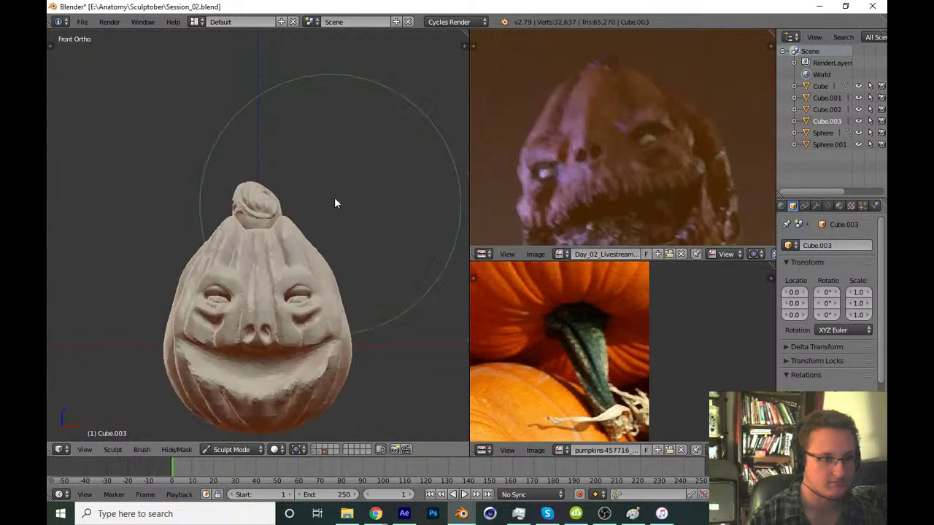
{"action": "scroll", "coordinate": [279, 275], "scroll_direction": "up", "scroll_amount": 5}
{"action": "mouse_move", "coordinate": [305, 281]}
{"action": "left_mouse_down"}
{"action": "mouse_move", "coordinate": [315, 270]}
{"action": "mouse_move", "coordinate": [314, 346]}
{"action": "left_mouse_up"}
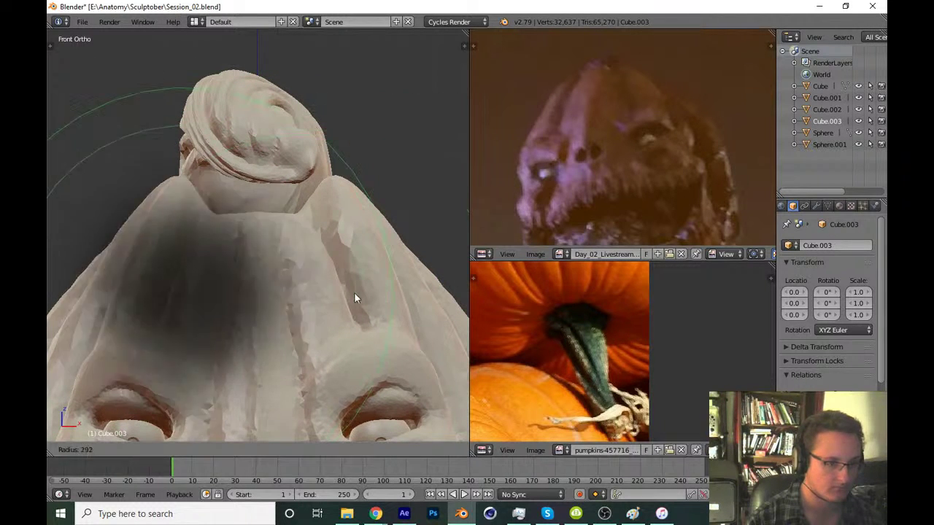
Inspect the pumpkin from the front and side, then save over the file
{"action": "scroll", "coordinate": [341, 366], "scroll_direction": "down", "scroll_amount": 2}
{"action": "scroll", "coordinate": [342, 366], "scroll_direction": "down", "scroll_amount": 7}
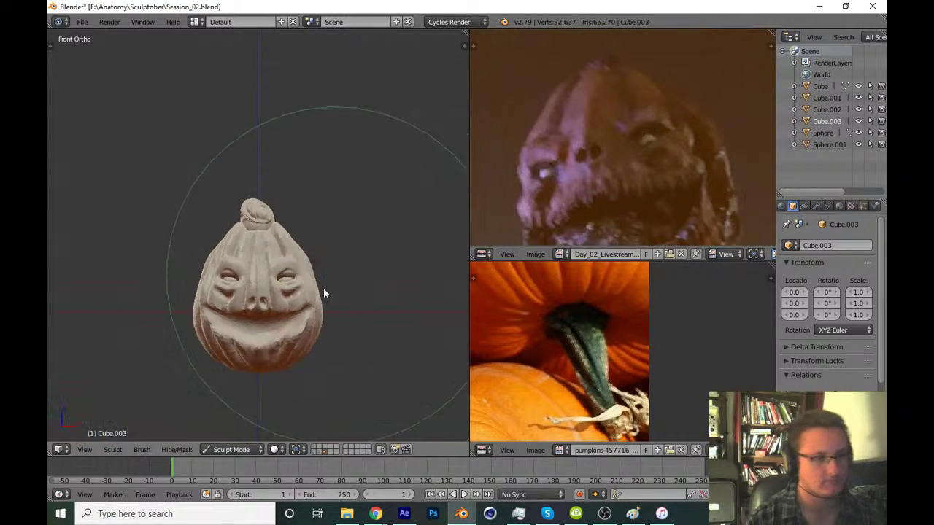
{"action": "mouse_move", "coordinate": [349, 307]}
{"action": "middle_mouse_down"}
{"action": "mouse_move", "coordinate": [379, 336]}
{"action": "mouse_move", "coordinate": [318, 363]}
{"action": "middle_mouse_up"}
{"action": "scroll", "coordinate": [336, 321], "scroll_direction": "down", "scroll_amount": 2}
{"action": "key", "text": "KP_1"}
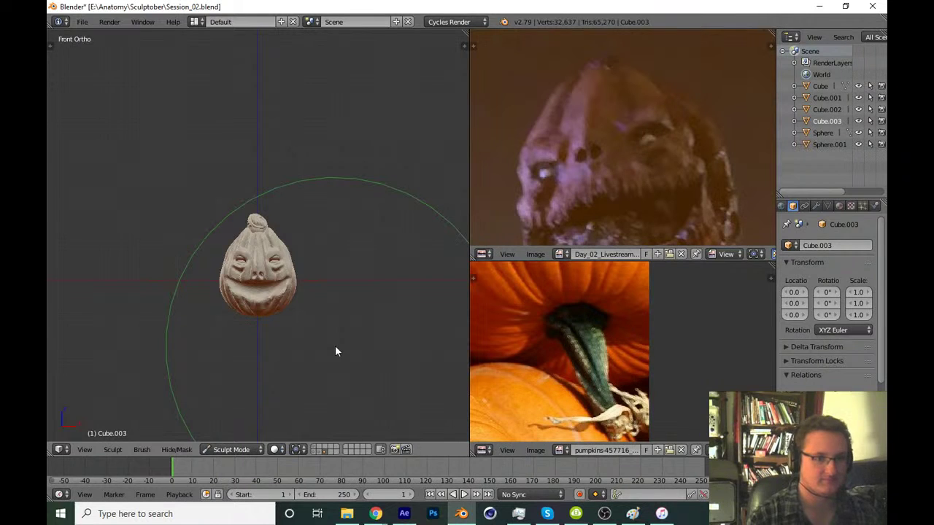
{"action": "key", "text": "KP_3"}
{"action": "key", "text": "KP_1"}
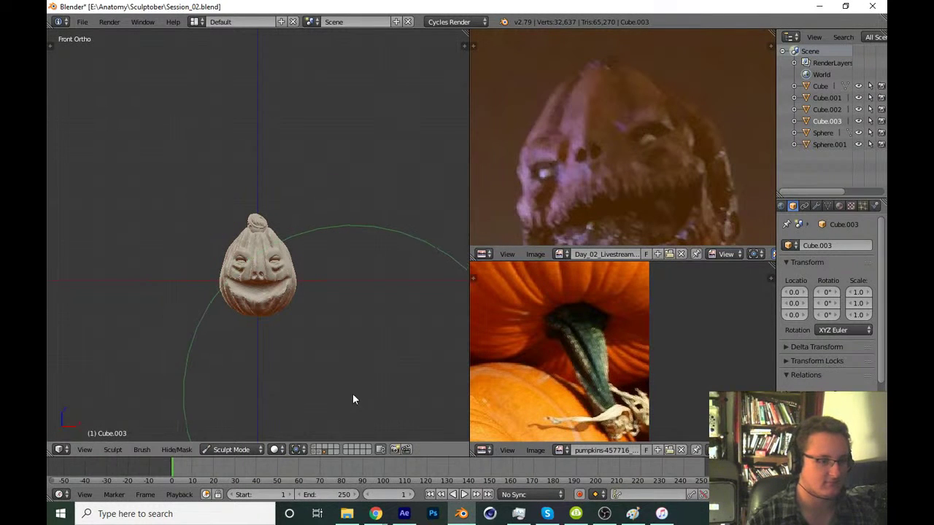
{"action": "key", "text": "ctrl+s"}
{"action": "left_click", "coordinate": [366, 390]}
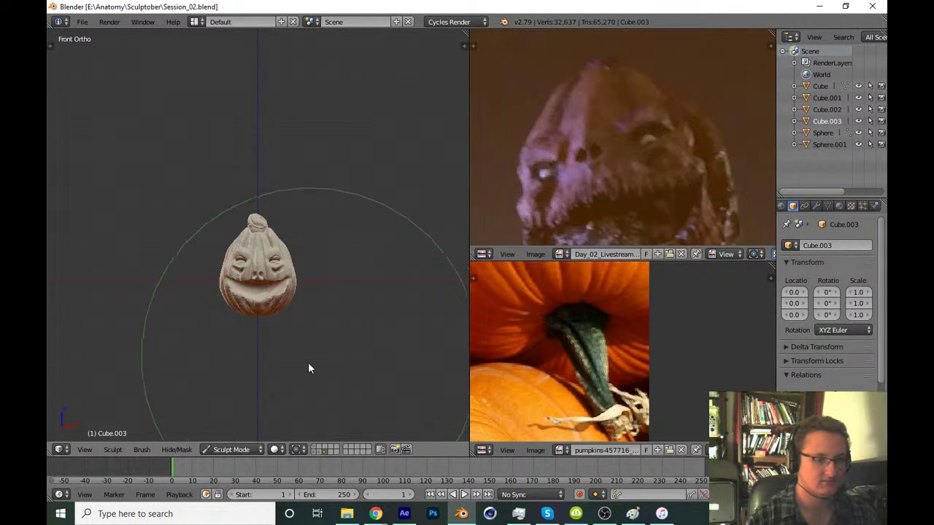
Shrink the brush, sculpt around the knot's base, and open the interaction mode list
{"action": "scroll", "coordinate": [355, 284], "scroll_direction": "up", "scroll_amount": 8}
{"action": "scroll", "coordinate": [363, 284], "scroll_direction": "up", "scroll_amount": 2}
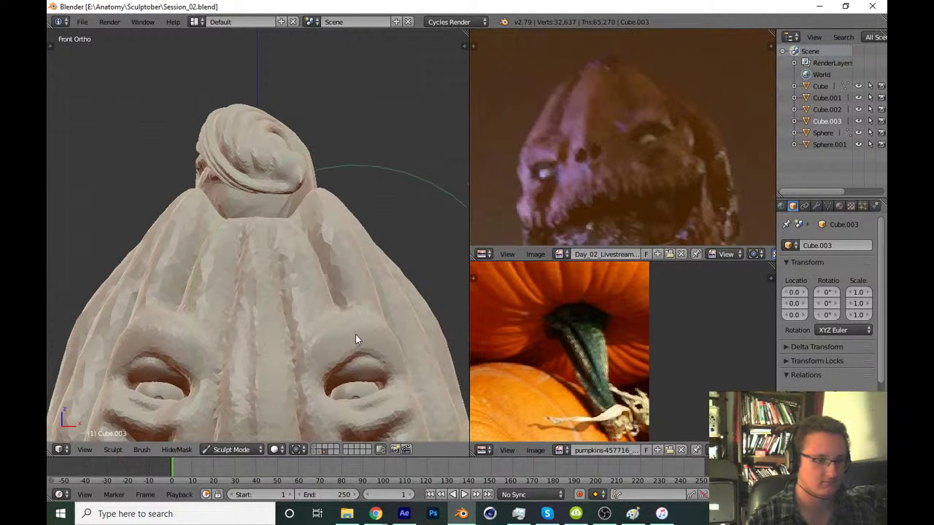
{"action": "key", "text": "bracketleft"}
{"action": "key", "text": "bracketleft"}
{"action": "key", "text": "bracketleft"}
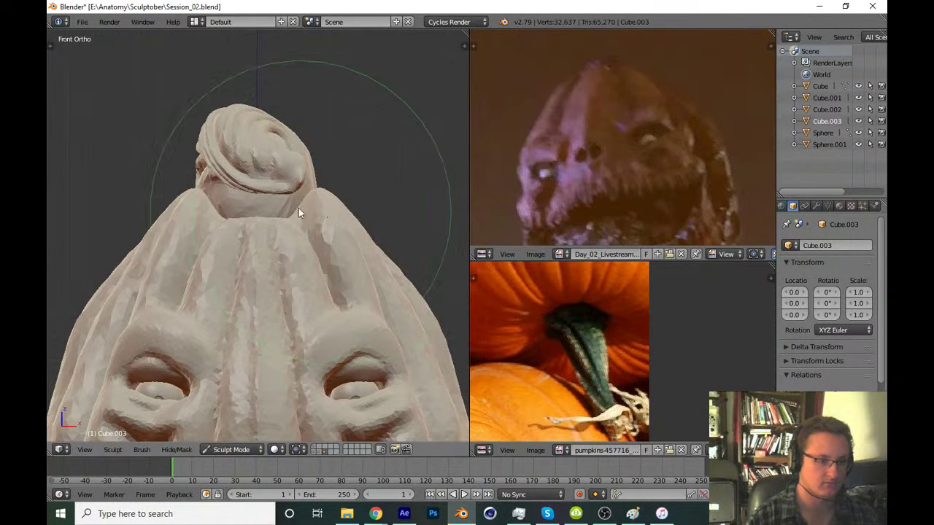
{"action": "left_click_drag", "start_coordinate": [299, 208], "coordinate": [294, 182]}
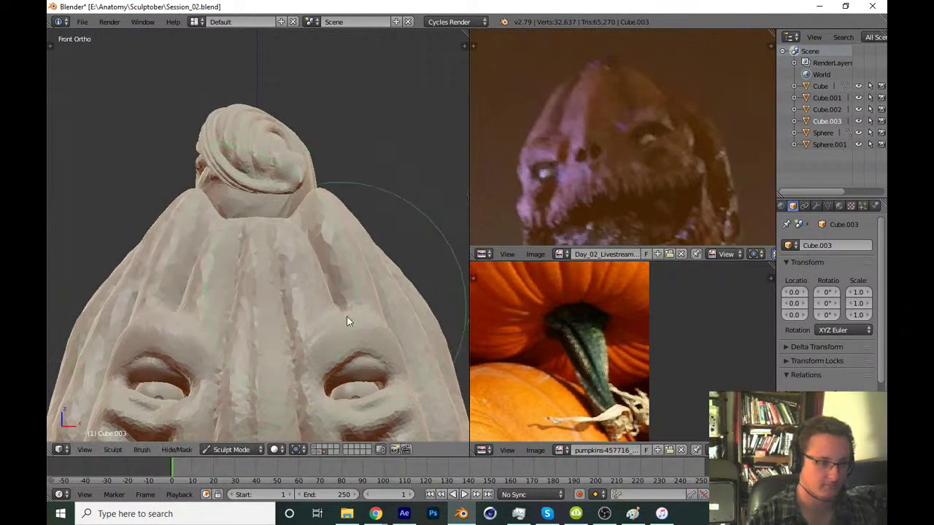
{"action": "left_click", "coordinate": [244, 449]}
In Object Mode, inspect the eyeball spheres Sphere and Sphere.001 in wireframe and Edit Mode
{"action": "left_click", "coordinate": [266, 436]}
{"action": "middle_click_drag", "start_coordinate": [321, 365], "coordinate": [337, 275], "text": "shift"}
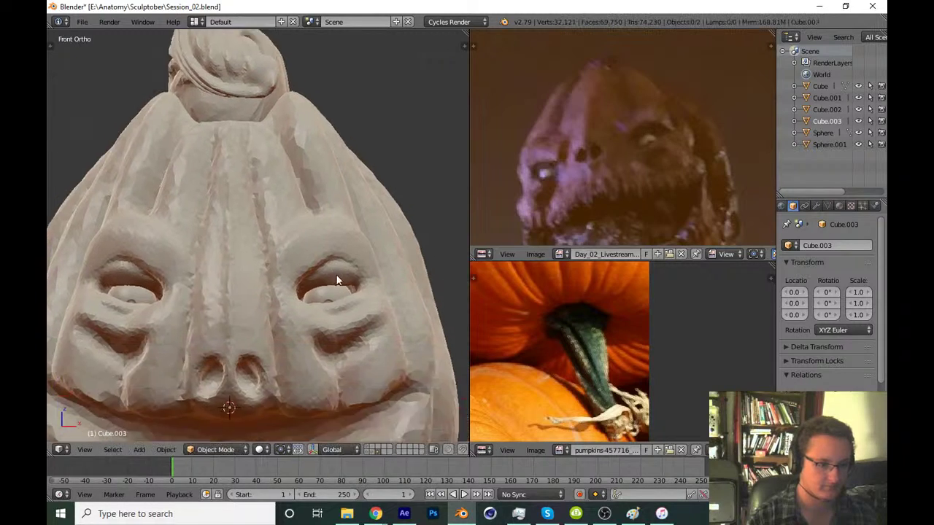
{"action": "scroll", "coordinate": [367, 274], "scroll_direction": "up", "scroll_amount": 2}
{"action": "key", "text": "z"}
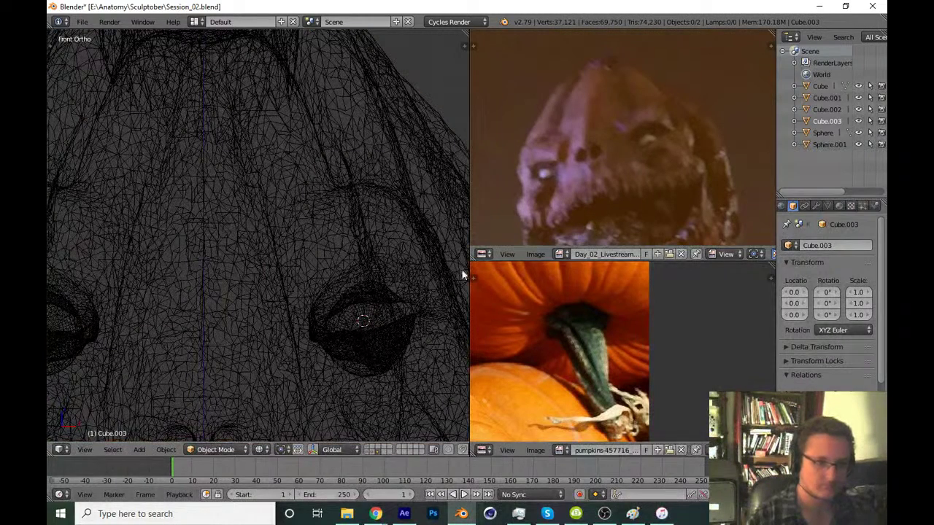
{"action": "left_click", "coordinate": [817, 134]}
{"action": "left_click", "coordinate": [821, 144]}
{"action": "key", "text": "z"}
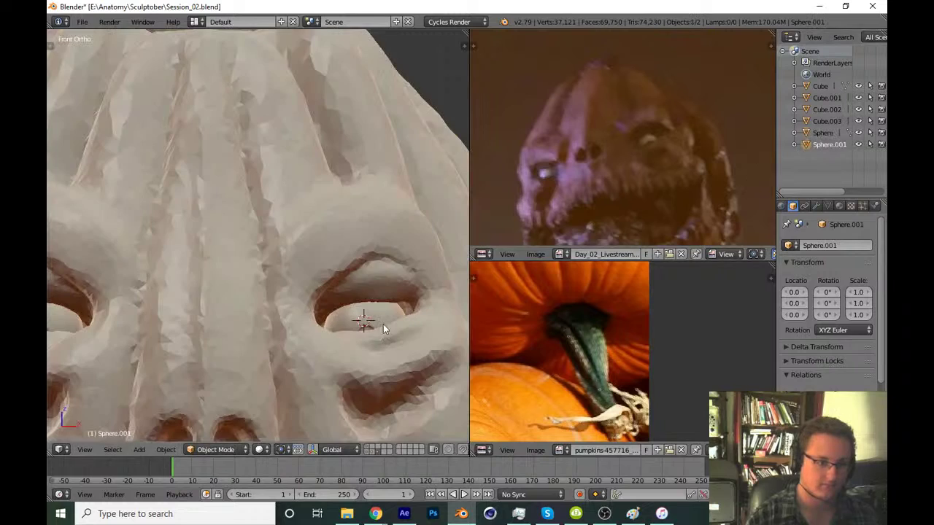
{"action": "key", "text": "Tab"}
{"action": "key", "text": "Tab"}
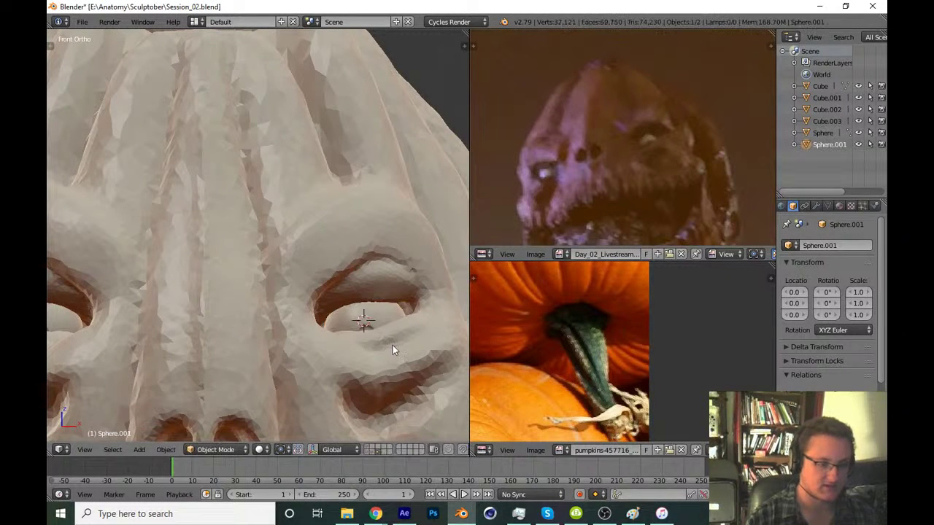
{"action": "key", "text": "a"}
{"action": "key", "text": "Home"}
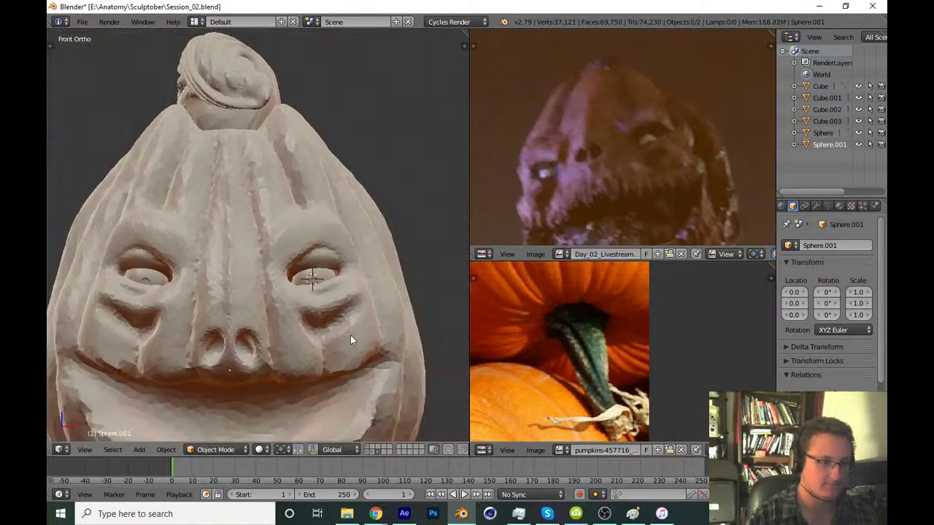
Save the file, reselect Cube.003, and return it to Sculpt Mode
{"action": "key", "text": "ctrl+s"}
{"action": "left_click", "coordinate": [400, 322]}
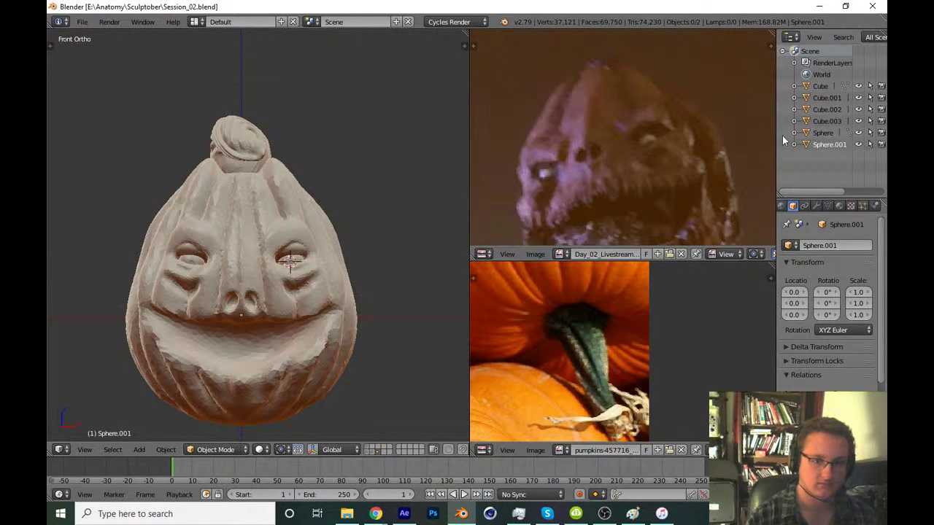
{"action": "left_click", "coordinate": [822, 133]}
{"action": "left_click", "coordinate": [826, 121]}
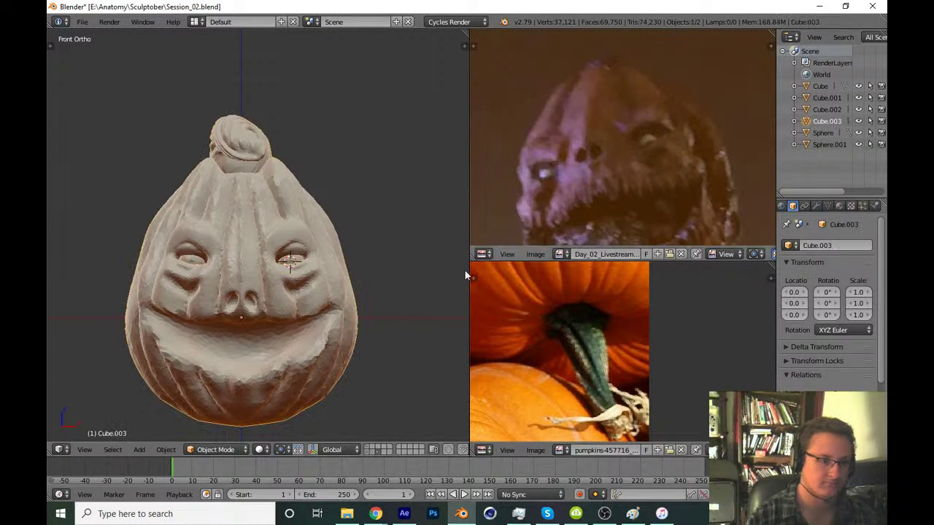
{"action": "left_click", "coordinate": [249, 441]}
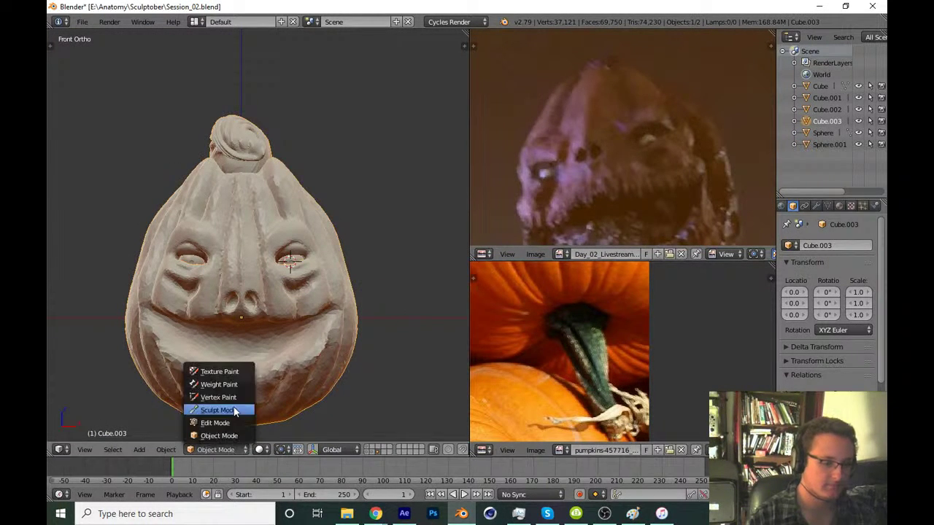
{"action": "left_click", "coordinate": [234, 407]}
Switch to the Clay brush and sculpt grooves and ridges along the nose bridge
{"action": "middle_click_drag", "start_coordinate": [340, 214], "coordinate": [326, 288], "text": "shift"}
{"action": "scroll", "coordinate": [328, 283], "scroll_direction": "up", "scroll_amount": 4}
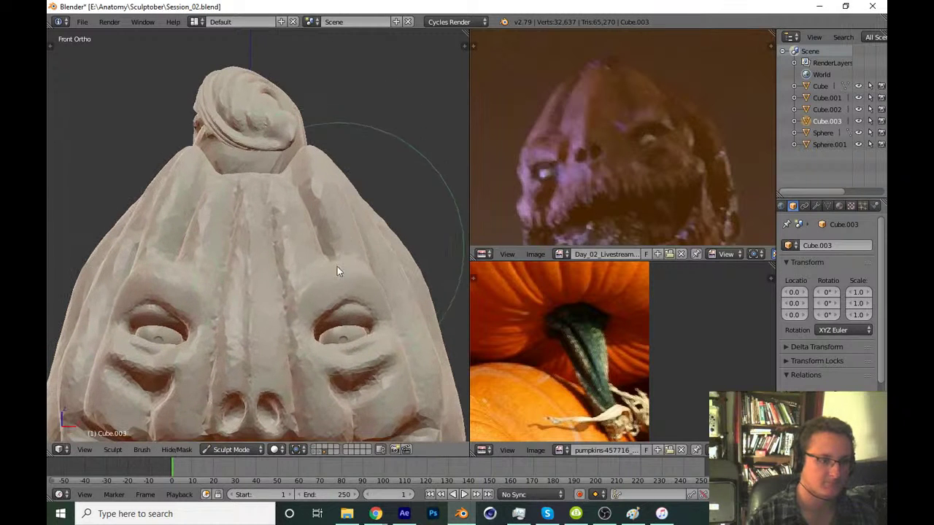
{"action": "key", "text": "t"}
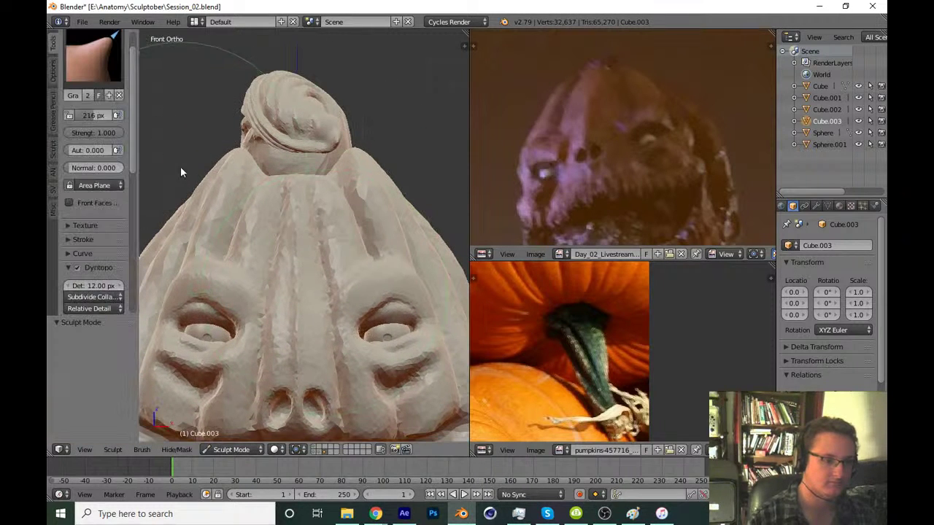
{"action": "left_click", "coordinate": [105, 71]}
{"action": "left_click", "coordinate": [177, 117]}
{"action": "key", "text": "t"}
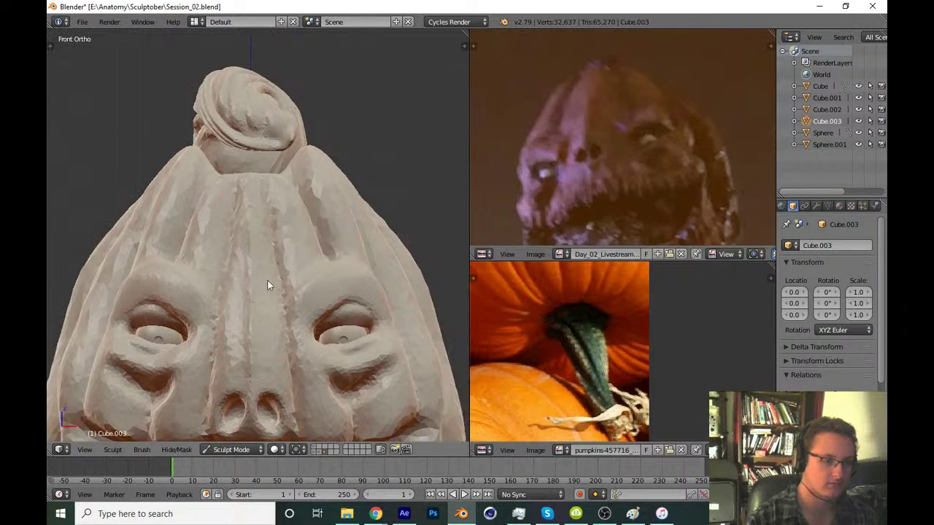
{"action": "scroll", "coordinate": [233, 277], "scroll_direction": "up", "scroll_amount": 3}
{"action": "mouse_move", "coordinate": [182, 237]}
{"action": "left_mouse_down"}
{"action": "mouse_move", "coordinate": [250, 229]}
{"action": "mouse_move", "coordinate": [232, 322]}
{"action": "mouse_move", "coordinate": [230, 259]}
{"action": "mouse_move", "coordinate": [214, 312]}
{"action": "mouse_move", "coordinate": [239, 226]}
{"action": "mouse_move", "coordinate": [288, 374]}
{"action": "mouse_move", "coordinate": [267, 302]}
{"action": "left_mouse_up"}
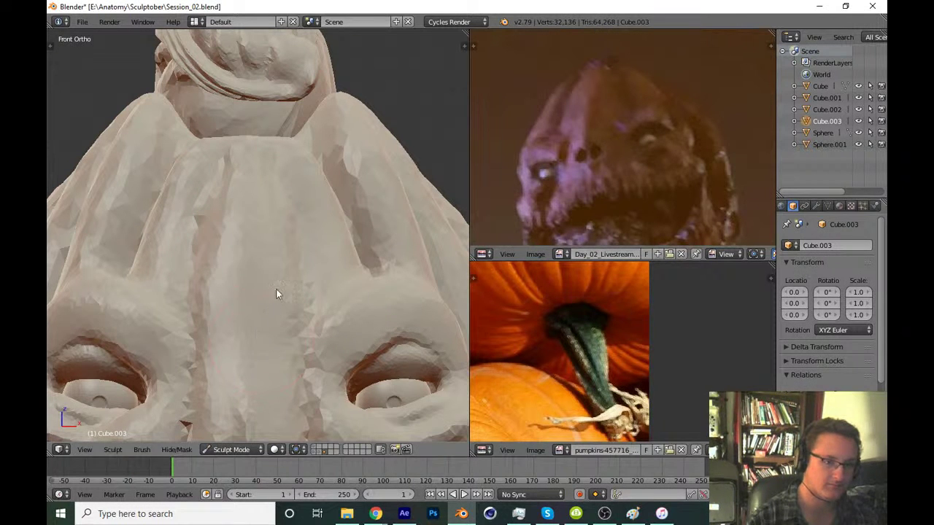
Set the brush radius to 89 and add strokes over and down the nose ridges
{"action": "key", "text": "f"}
{"action": "left_click", "coordinate": [292, 259]}
{"action": "scroll", "coordinate": [284, 219], "scroll_direction": "up", "scroll_amount": 2}
{"action": "key", "text": "f"}
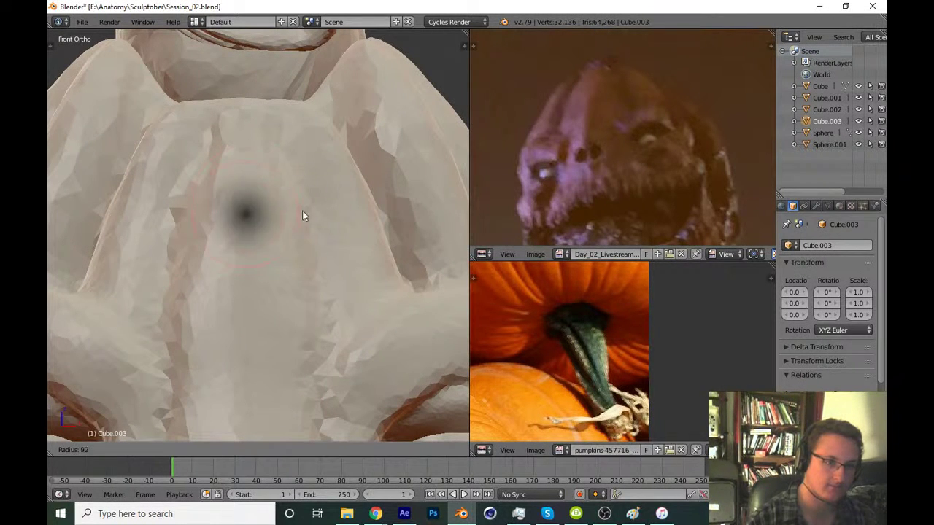
{"action": "left_click", "coordinate": [295, 188]}
{"action": "mouse_move", "coordinate": [295, 188]}
{"action": "left_mouse_down"}
{"action": "mouse_move", "coordinate": [303, 238]}
{"action": "mouse_move", "coordinate": [283, 157]}
{"action": "left_mouse_up"}
{"action": "scroll", "coordinate": [283, 156], "scroll_direction": "up", "scroll_amount": 2}
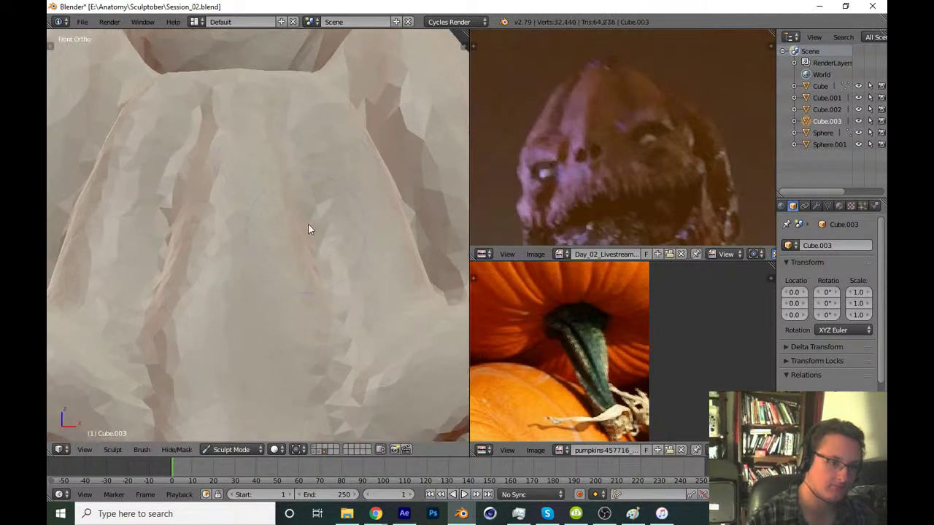
{"action": "scroll", "coordinate": [308, 223], "scroll_direction": "up", "scroll_amount": 1}
{"action": "mouse_move", "coordinate": [313, 130]}
{"action": "left_mouse_down"}
{"action": "mouse_move", "coordinate": [348, 354]}
{"action": "mouse_move", "coordinate": [340, 267]}
{"action": "left_mouse_up"}
From the front view, enlarge the brush and reshape the pumpkin's top around the stem
{"action": "scroll", "coordinate": [348, 353], "scroll_direction": "down", "scroll_amount": 1}
{"action": "scroll", "coordinate": [334, 368], "scroll_direction": "down", "scroll_amount": 2}
{"action": "scroll", "coordinate": [332, 263], "scroll_direction": "down", "scroll_amount": 2}
{"action": "scroll", "coordinate": [333, 263], "scroll_direction": "down", "scroll_amount": 1}
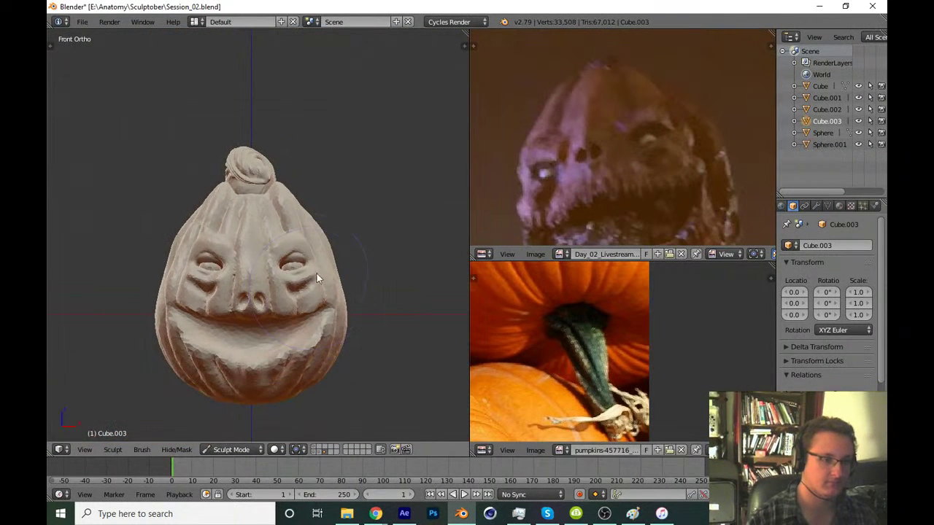
{"action": "middle_click_drag", "start_coordinate": [333, 285], "coordinate": [293, 291]}
{"action": "key", "text": "KP_3"}
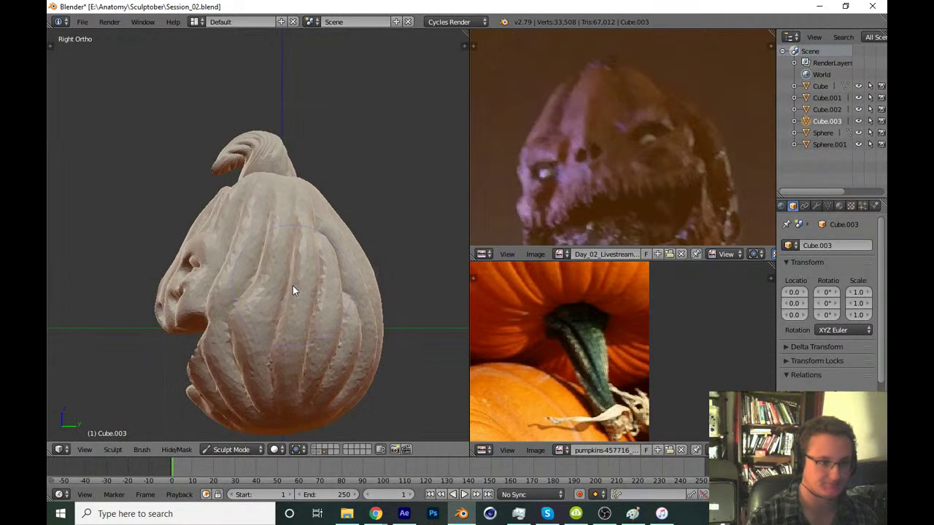
{"action": "key", "text": "KP_1"}
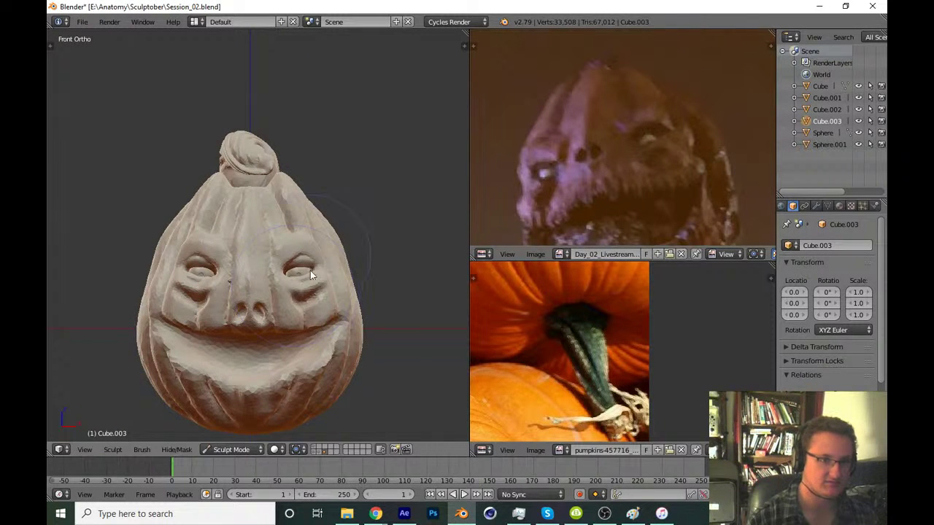
{"action": "scroll", "coordinate": [306, 263], "scroll_direction": "up", "scroll_amount": 1}
{"action": "scroll", "coordinate": [270, 267], "scroll_direction": "up", "scroll_amount": 1}
{"action": "scroll", "coordinate": [250, 274], "scroll_direction": "up", "scroll_amount": 1}
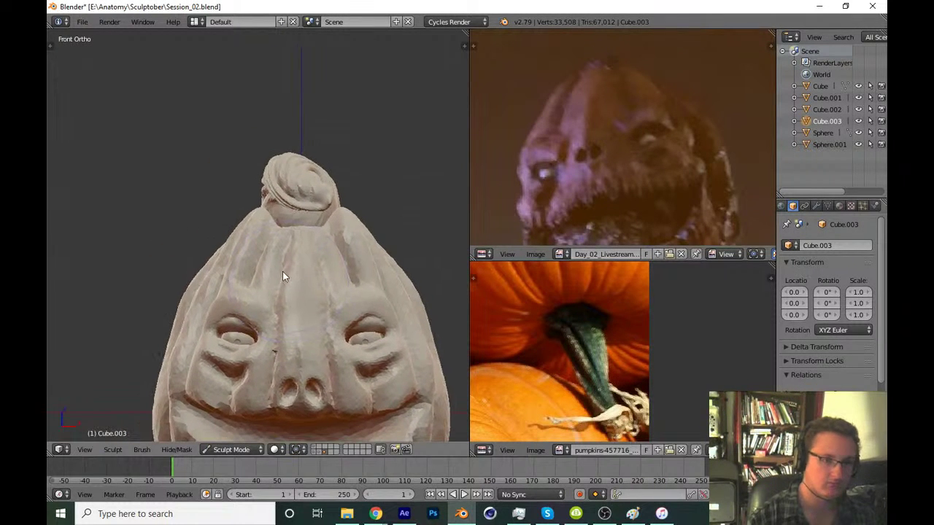
{"action": "scroll", "coordinate": [282, 271], "scroll_direction": "up", "scroll_amount": 1}
{"action": "scroll", "coordinate": [271, 212], "scroll_direction": "up", "scroll_amount": 1}
{"action": "scroll", "coordinate": [359, 240], "scroll_direction": "up", "scroll_amount": 1}
{"action": "key", "text": "f"}
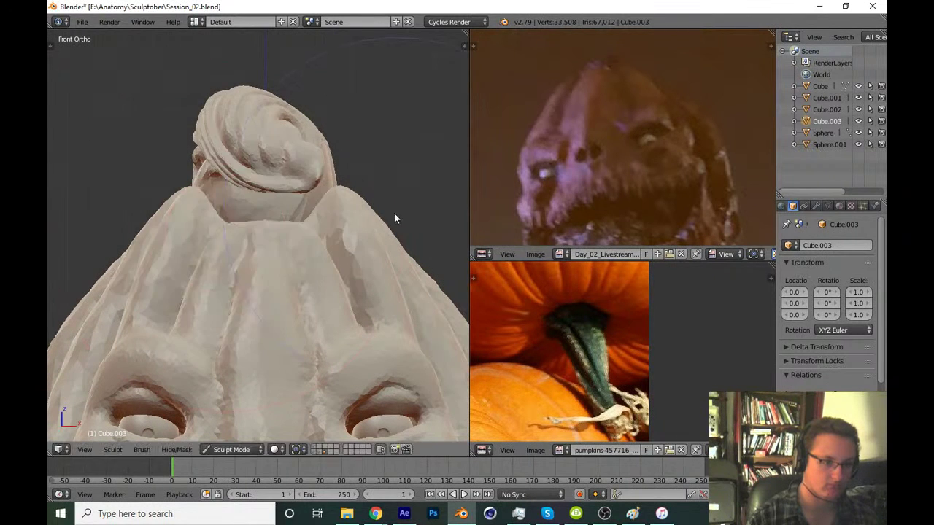
{"action": "left_click", "coordinate": [355, 202]}
{"action": "mouse_move", "coordinate": [355, 203]}
{"action": "left_mouse_down"}
{"action": "mouse_move", "coordinate": [371, 214]}
{"action": "mouse_move", "coordinate": [355, 209]}
{"action": "left_mouse_up"}
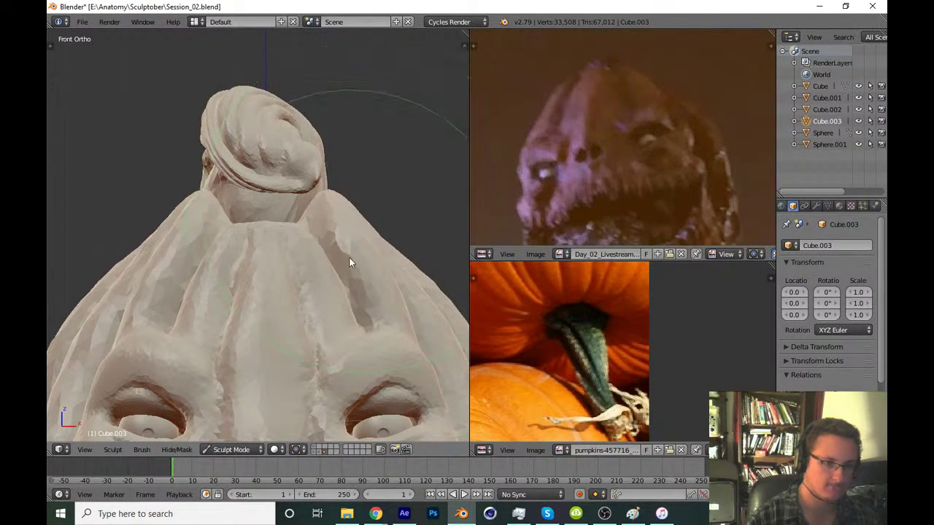
{"action": "scroll", "coordinate": [290, 269], "scroll_direction": "up", "scroll_amount": 1}
{"action": "scroll", "coordinate": [288, 263], "scroll_direction": "up", "scroll_amount": 1}
{"action": "scroll", "coordinate": [257, 223], "scroll_direction": "up", "scroll_amount": 2}
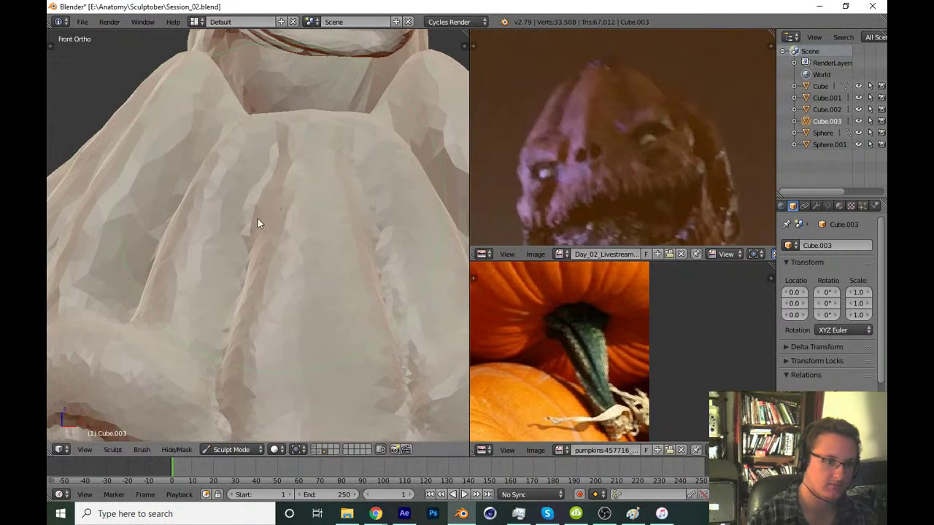
Switch to a different sculpt brush and smooth the forehead between the ridges
{"action": "key", "text": "t"}
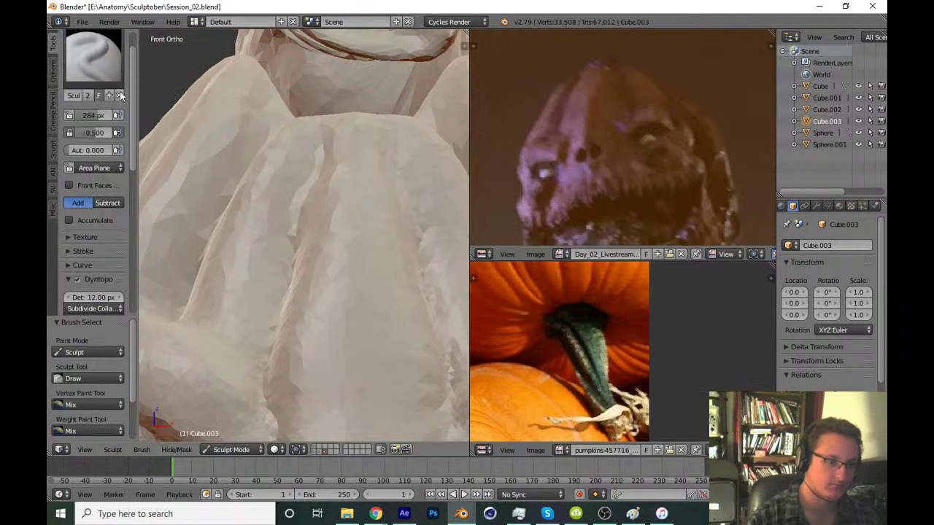
{"action": "left_click", "coordinate": [93, 54]}
{"action": "left_click", "coordinate": [302, 129]}
{"action": "left_click", "coordinate": [94, 55]}
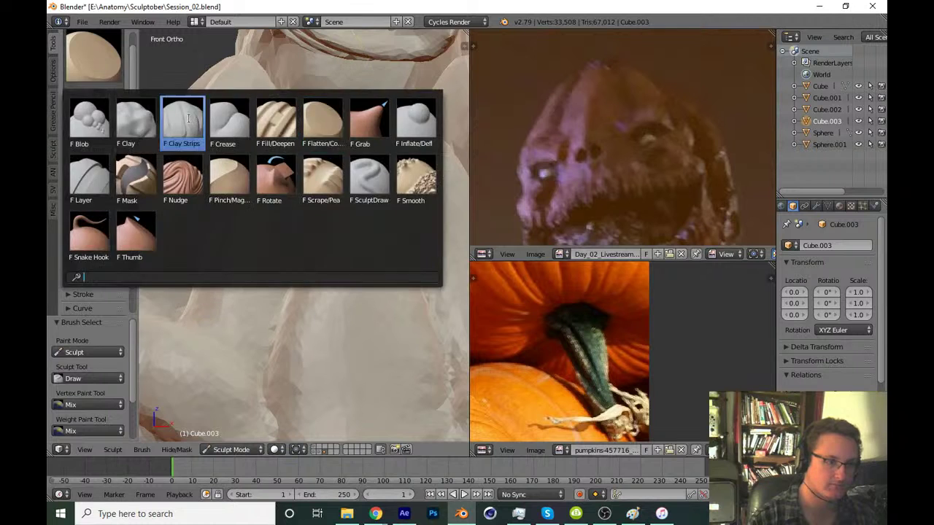
{"action": "left_click", "coordinate": [182, 121]}
{"action": "key", "text": "t"}
{"action": "mouse_move", "coordinate": [219, 182]}
{"action": "middle_mouse_down"}
{"action": "mouse_move", "coordinate": [283, 246]}
{"action": "mouse_move", "coordinate": [206, 283]}
{"action": "mouse_move", "coordinate": [316, 227]}
{"action": "middle_mouse_up"}
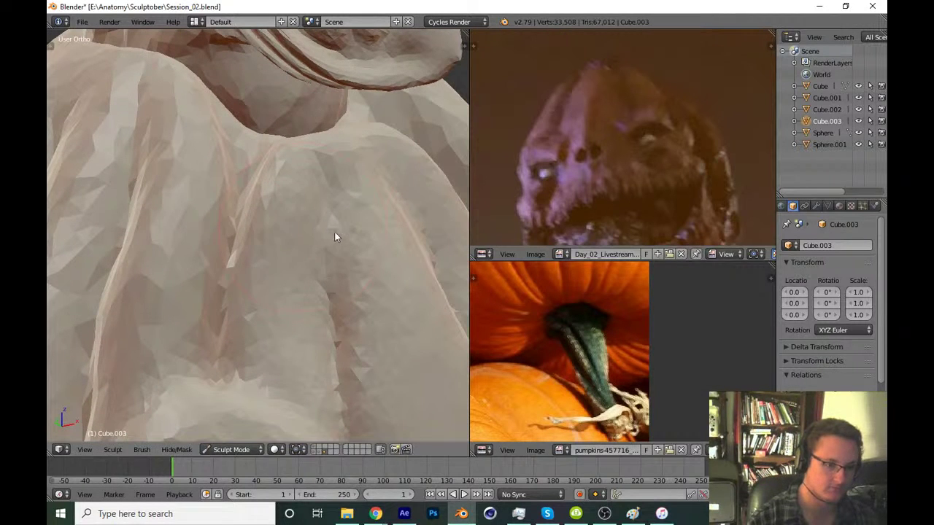
{"action": "mouse_move", "coordinate": [328, 180]}
{"action": "left_mouse_down"}
{"action": "mouse_move", "coordinate": [335, 270]}
{"action": "mouse_move", "coordinate": [313, 379]}
{"action": "mouse_move", "coordinate": [296, 204]}
{"action": "mouse_move", "coordinate": [353, 290]}
{"action": "mouse_move", "coordinate": [353, 343]}
{"action": "left_mouse_up"}
Smooth the nose, mainly its left side, and save over Session_02.blend
{"action": "scroll", "coordinate": [335, 238], "scroll_direction": "down", "scroll_amount": 8}
{"action": "scroll", "coordinate": [304, 338], "scroll_direction": "up", "scroll_amount": 1}
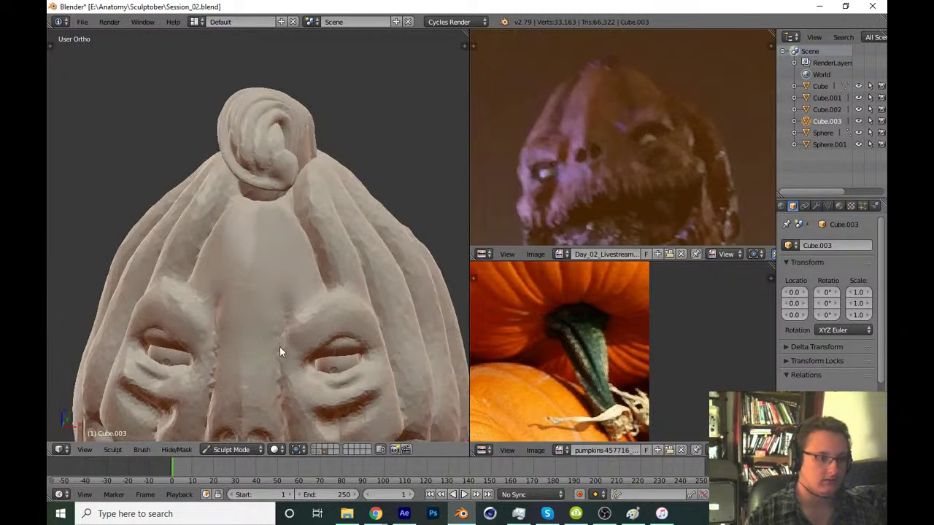
{"action": "scroll", "coordinate": [280, 346], "scroll_direction": "up", "scroll_amount": 1}
{"action": "scroll", "coordinate": [291, 304], "scroll_direction": "up", "scroll_amount": 4}
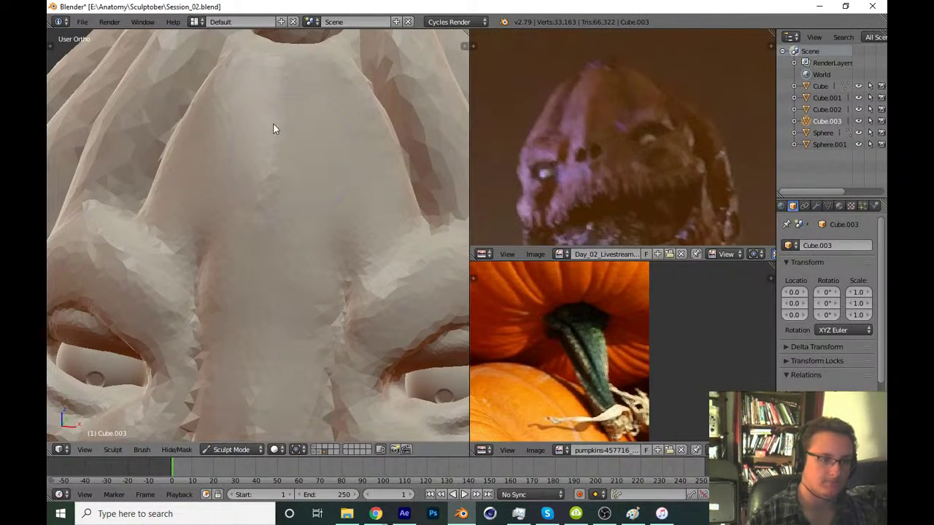
{"action": "left_click_drag", "start_coordinate": [261, 286], "coordinate": [278, 352]}
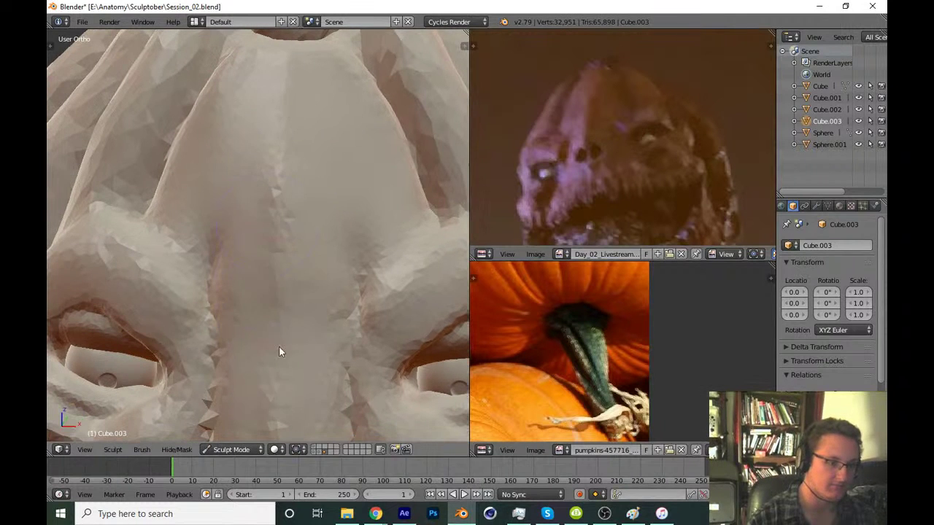
{"action": "scroll", "coordinate": [271, 249], "scroll_direction": "down", "scroll_amount": 5}
{"action": "scroll", "coordinate": [295, 285], "scroll_direction": "down", "scroll_amount": 2}
{"action": "key", "text": "ctrl+s"}
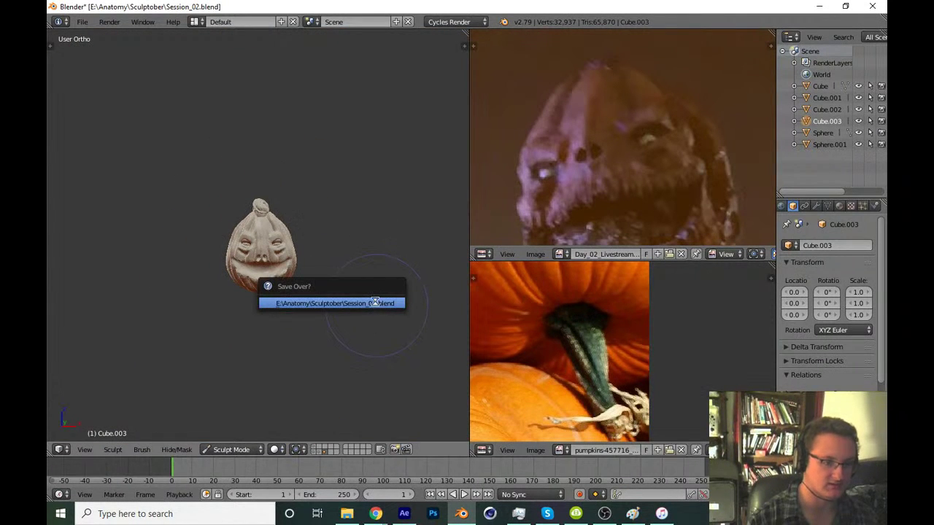
{"action": "left_click", "coordinate": [374, 302]}
Carve a crease down the middle below the stem and save the file again
{"action": "key", "text": "KP_1"}
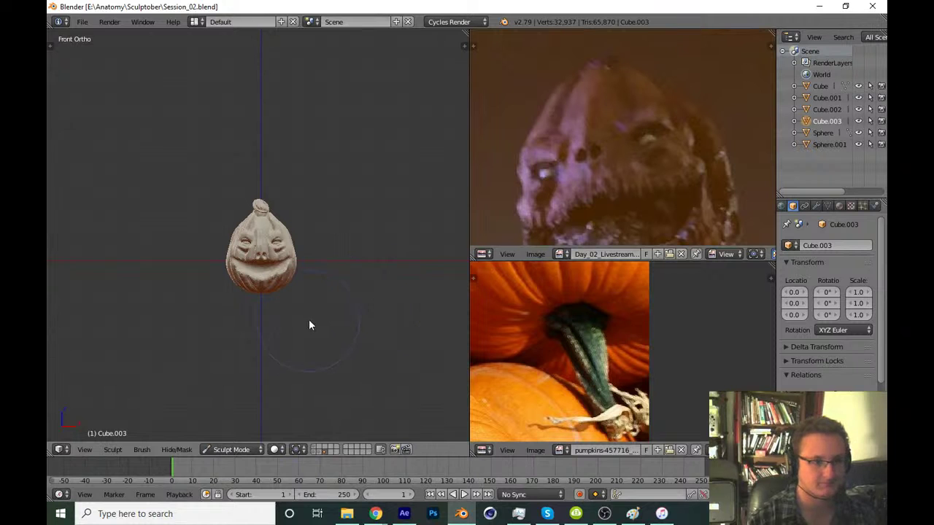
{"action": "middle_click_drag", "start_coordinate": [335, 333], "coordinate": [319, 350]}
{"action": "scroll", "coordinate": [319, 350], "scroll_direction": "up", "scroll_amount": 5}
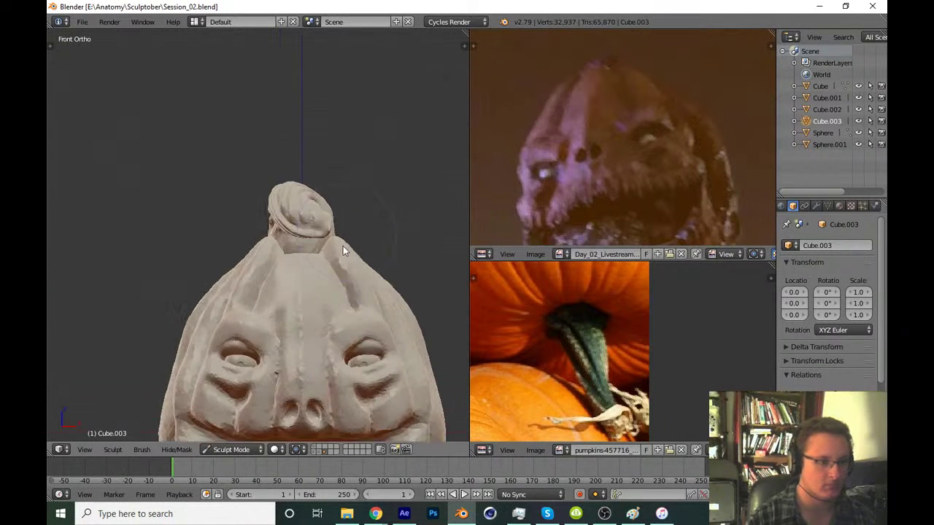
{"action": "middle_click_drag", "start_coordinate": [343, 245], "coordinate": [312, 276]}
{"action": "scroll", "coordinate": [323, 256], "scroll_direction": "up", "scroll_amount": 2}
{"action": "scroll", "coordinate": [312, 276], "scroll_direction": "up", "scroll_amount": 2}
{"action": "scroll", "coordinate": [313, 259], "scroll_direction": "up", "scroll_amount": 2}
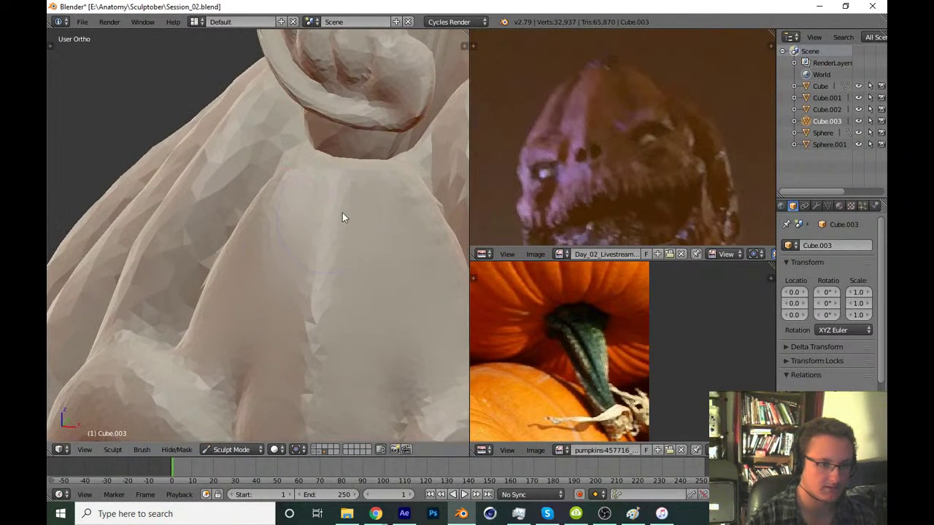
{"action": "left_click_drag", "start_coordinate": [342, 212], "coordinate": [309, 359]}
{"action": "scroll", "coordinate": [329, 216], "scroll_direction": "down", "scroll_amount": 2}
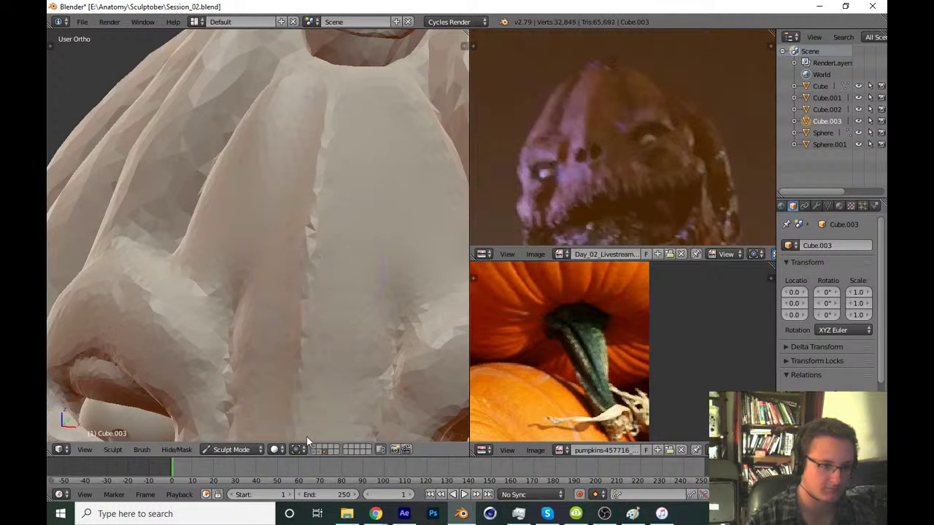
{"action": "scroll", "coordinate": [331, 254], "scroll_direction": "down", "scroll_amount": 3}
{"action": "scroll", "coordinate": [334, 353], "scroll_direction": "down", "scroll_amount": 2}
{"action": "middle_click_drag", "start_coordinate": [334, 352], "coordinate": [392, 320]}
{"action": "key", "text": "ctrl+s"}
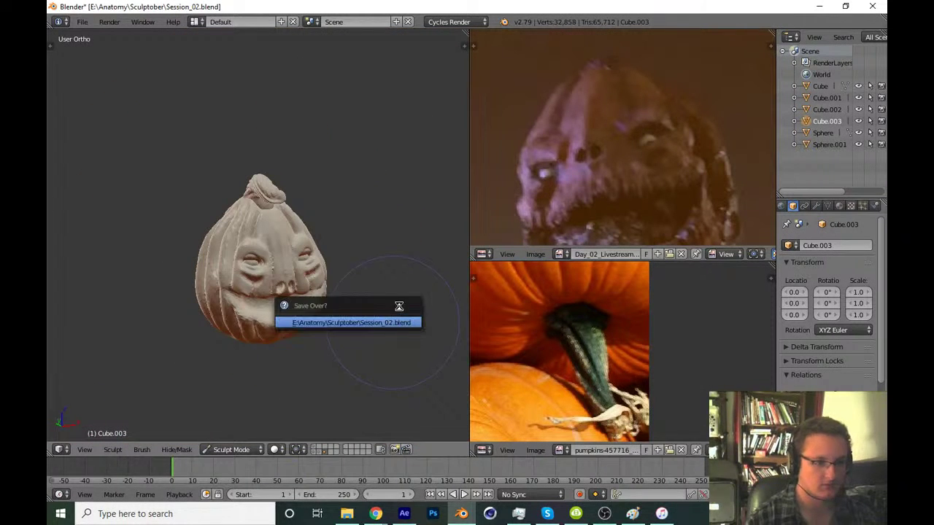
{"action": "left_click", "coordinate": [394, 320]}
Zoom in close on the pumpkin's eye and browse the sculpt brush list
{"action": "key", "text": "KP_1"}
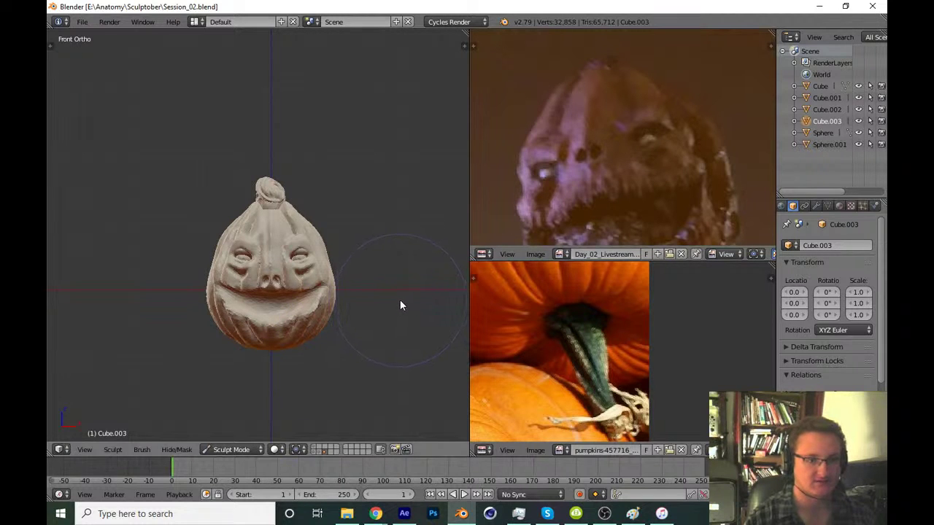
{"action": "scroll", "coordinate": [360, 311], "scroll_direction": "up", "scroll_amount": 1}
{"action": "scroll", "coordinate": [389, 268], "scroll_direction": "up", "scroll_amount": 3}
{"action": "mouse_move", "coordinate": [348, 328]}
{"action": "middle_mouse_down"}
{"action": "mouse_move", "coordinate": [387, 253]}
{"action": "mouse_move", "coordinate": [356, 254]}
{"action": "mouse_move", "coordinate": [350, 283]}
{"action": "middle_mouse_up"}
{"action": "scroll", "coordinate": [387, 253], "scroll_direction": "up", "scroll_amount": 3}
{"action": "scroll", "coordinate": [350, 283], "scroll_direction": "up", "scroll_amount": 2}
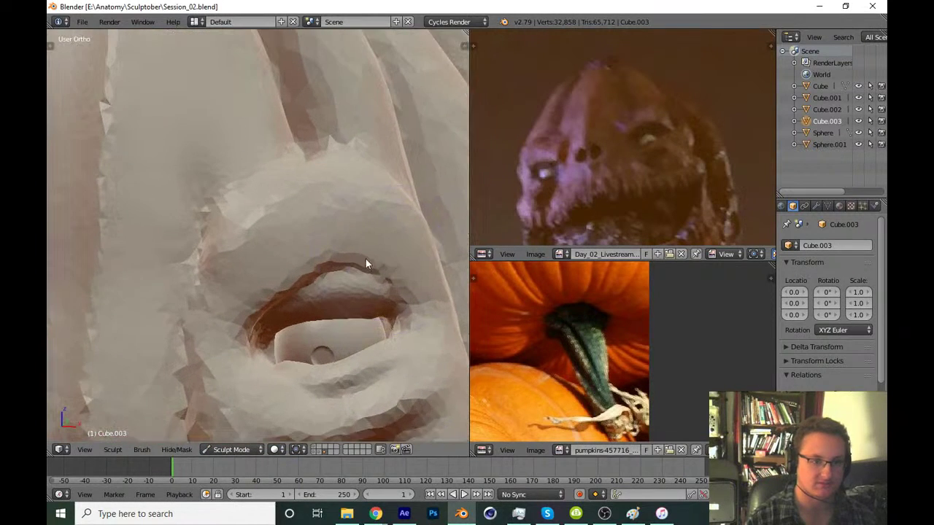
{"action": "key", "text": "t"}
{"action": "left_click", "coordinate": [113, 85]}
{"action": "key", "text": "t"}
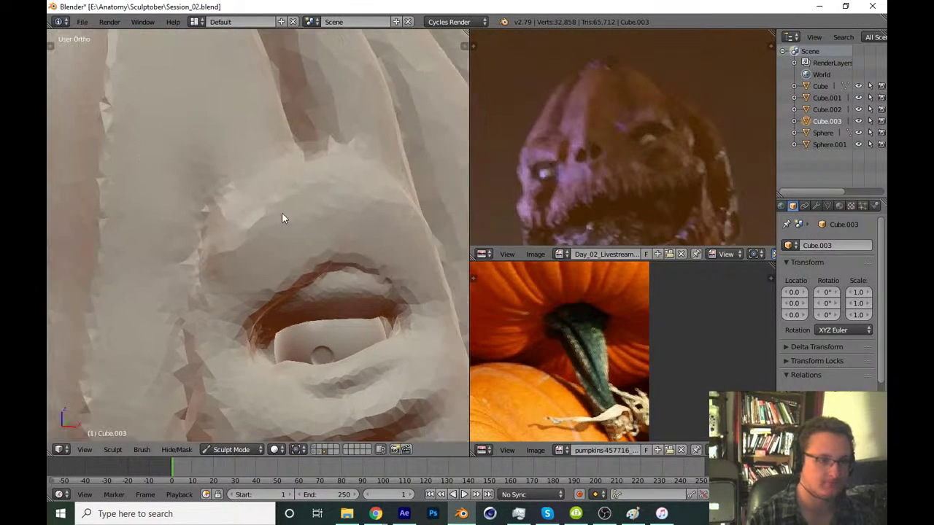
{"action": "scroll", "coordinate": [291, 226], "scroll_direction": "up", "scroll_amount": 2}
Switch the sculpt brush to Fill/Deepen
{"action": "key", "text": "t"}
{"action": "left_click", "coordinate": [89, 56]}
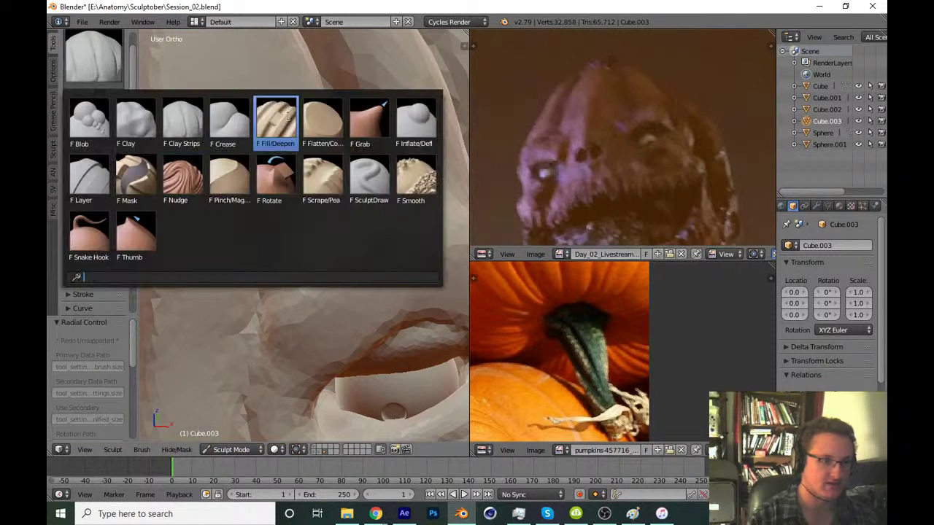
{"action": "left_click", "coordinate": [273, 122]}
{"action": "key", "text": "t"}
Build up the surface between the nose, eye and upper lip, and reshape the nose base
{"action": "mouse_move", "coordinate": [319, 261]}
{"action": "left_mouse_down"}
{"action": "mouse_move", "coordinate": [305, 250]}
{"action": "mouse_move", "coordinate": [255, 282]}
{"action": "mouse_move", "coordinate": [266, 270]}
{"action": "left_mouse_up"}
{"action": "middle_click_drag", "start_coordinate": [265, 270], "coordinate": [327, 221]}
{"action": "left_click_drag", "start_coordinate": [327, 221], "coordinate": [360, 211]}
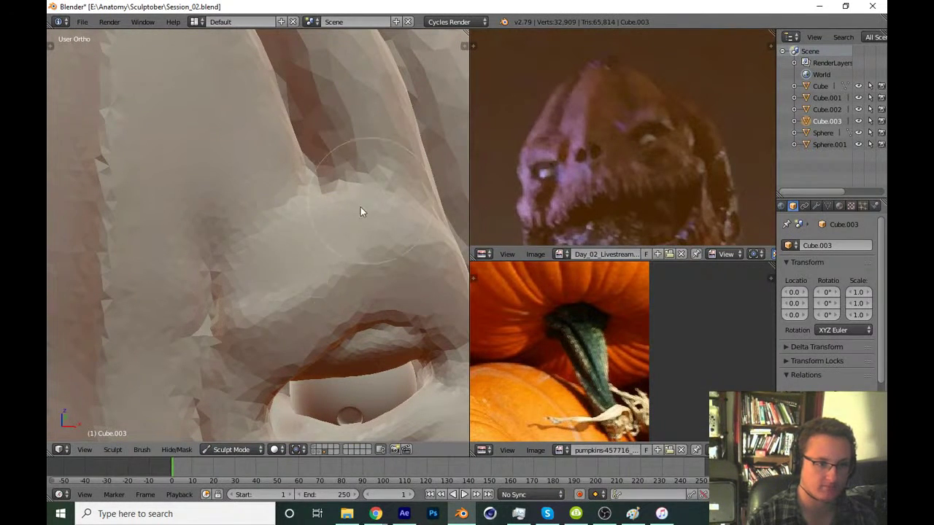
{"action": "scroll", "coordinate": [313, 233], "scroll_direction": "up", "scroll_amount": 2}
{"action": "mouse_move", "coordinate": [296, 243]}
{"action": "left_mouse_down"}
{"action": "mouse_move", "coordinate": [288, 292]}
{"action": "mouse_move", "coordinate": [250, 269]}
{"action": "mouse_move", "coordinate": [379, 314]}
{"action": "left_mouse_up"}
{"action": "middle_click_drag", "start_coordinate": [380, 315], "coordinate": [316, 280]}
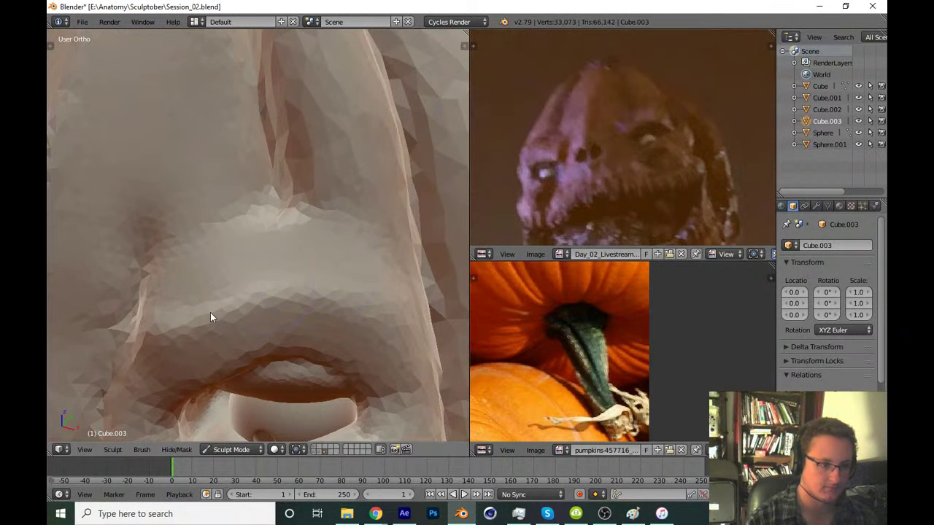
{"action": "left_click_drag", "start_coordinate": [210, 312], "coordinate": [159, 332]}
Resize the brush and reshape the upper lip and nose base
{"action": "key", "text": "f"}
{"action": "left_click", "coordinate": [275, 279]}
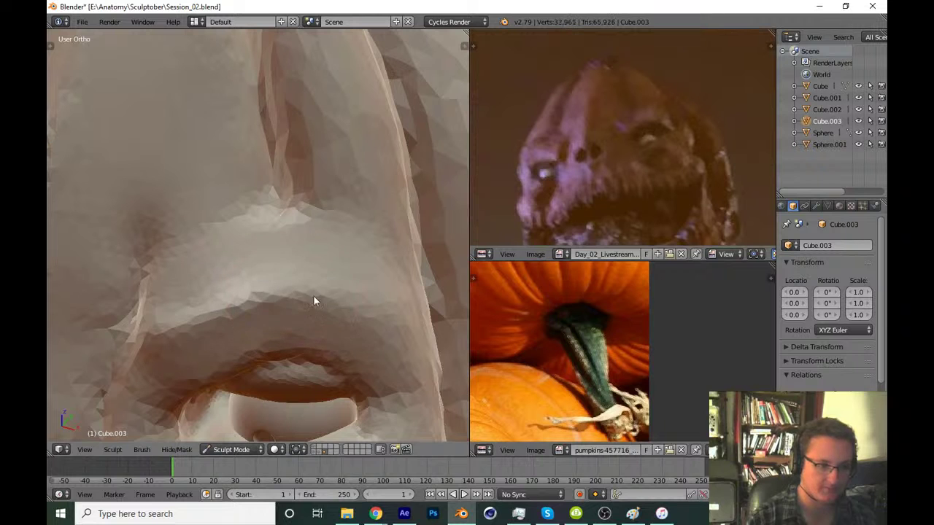
{"action": "mouse_move", "coordinate": [314, 296]}
{"action": "left_mouse_down"}
{"action": "mouse_move", "coordinate": [398, 343]}
{"action": "mouse_move", "coordinate": [359, 341]}
{"action": "left_mouse_up"}
{"action": "scroll", "coordinate": [357, 256], "scroll_direction": "down", "scroll_amount": 6}
{"action": "scroll", "coordinate": [361, 253], "scroll_direction": "down", "scroll_amount": 3}
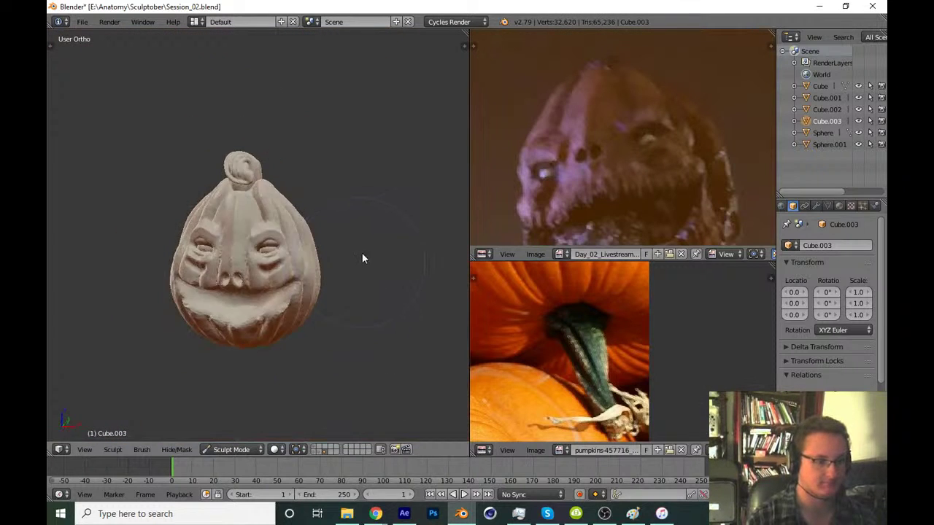
{"action": "scroll", "coordinate": [353, 277], "scroll_direction": "down", "scroll_amount": 2}
Save over Session_02.blend and return to the front view
{"action": "key", "text": "ctrl+s"}
{"action": "left_click", "coordinate": [372, 298]}
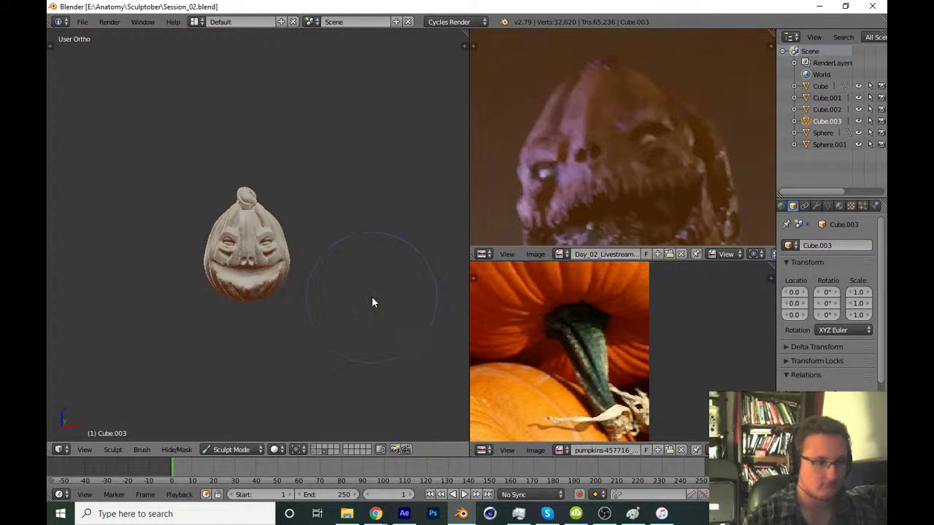
{"action": "key", "text": "KP_1"}
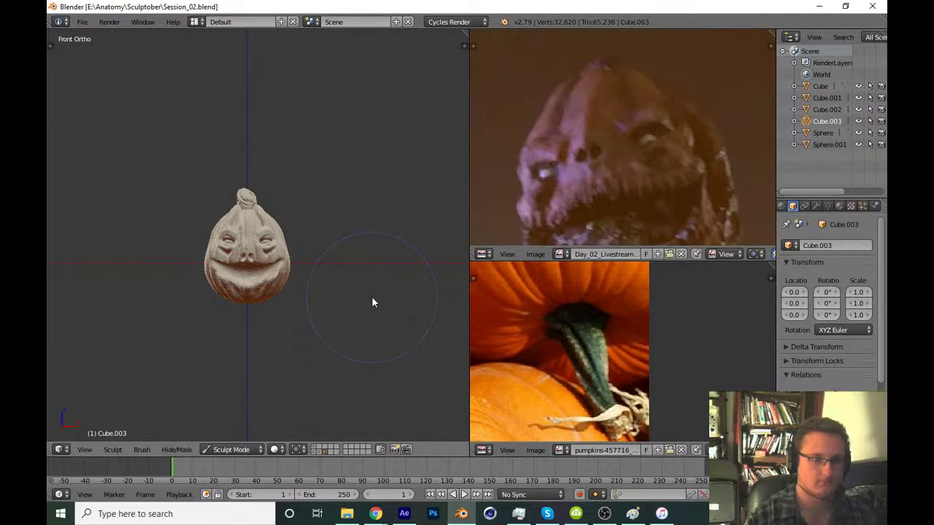
Smooth the central crease on the forehead between the eyes
{"action": "scroll", "coordinate": [306, 291], "scroll_direction": "up", "scroll_amount": 10}
{"action": "middle_click_drag", "start_coordinate": [305, 238], "coordinate": [359, 286], "text": "shift"}
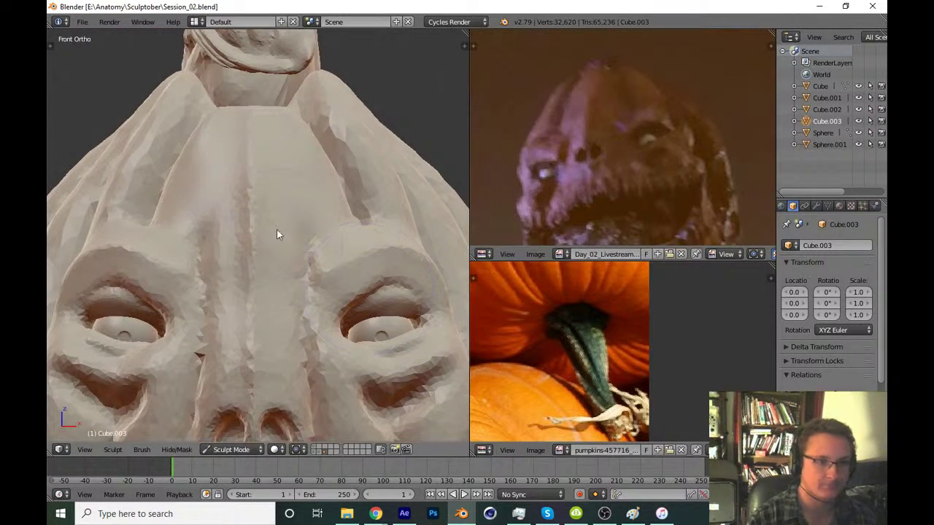
{"action": "scroll", "coordinate": [254, 197], "scroll_direction": "up", "scroll_amount": 3}
{"action": "scroll", "coordinate": [252, 145], "scroll_direction": "up", "scroll_amount": 2}
{"action": "left_click_drag", "start_coordinate": [250, 81], "coordinate": [258, 373]}
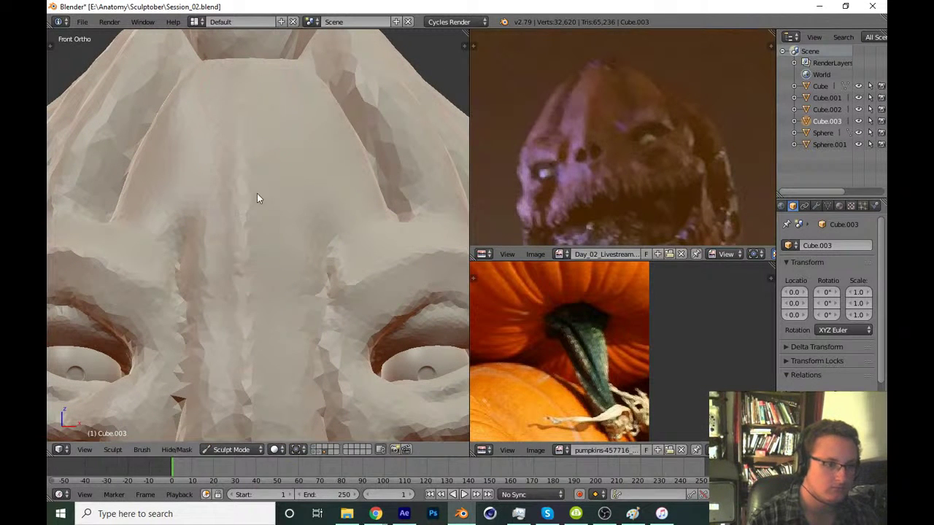
Switch to a resized flattening brush and flatten the forehead crease
{"action": "key", "text": "t"}
{"action": "left_click", "coordinate": [94, 54]}
{"action": "left_click", "coordinate": [273, 119]}
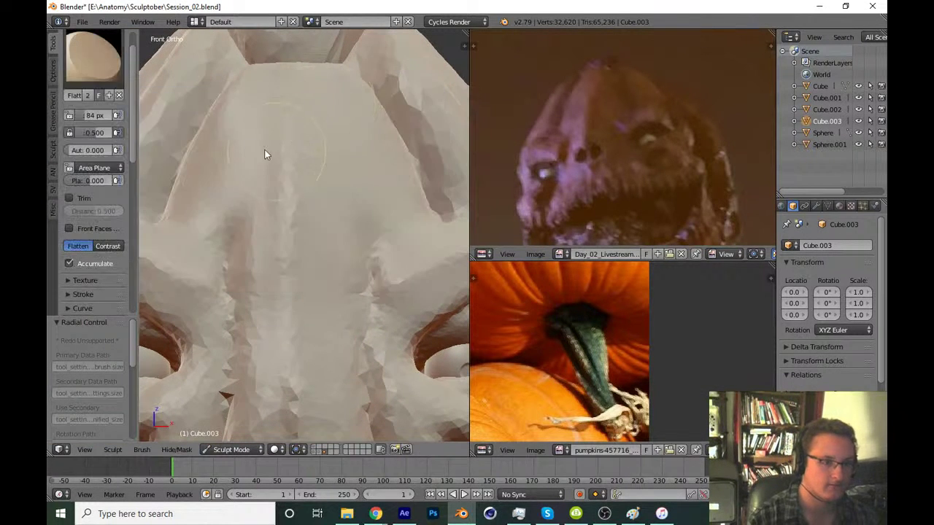
{"action": "key", "text": "t"}
{"action": "middle_click_drag", "start_coordinate": [265, 153], "coordinate": [240, 150]}
{"action": "key", "text": "f"}
{"action": "left_click", "coordinate": [267, 136]}
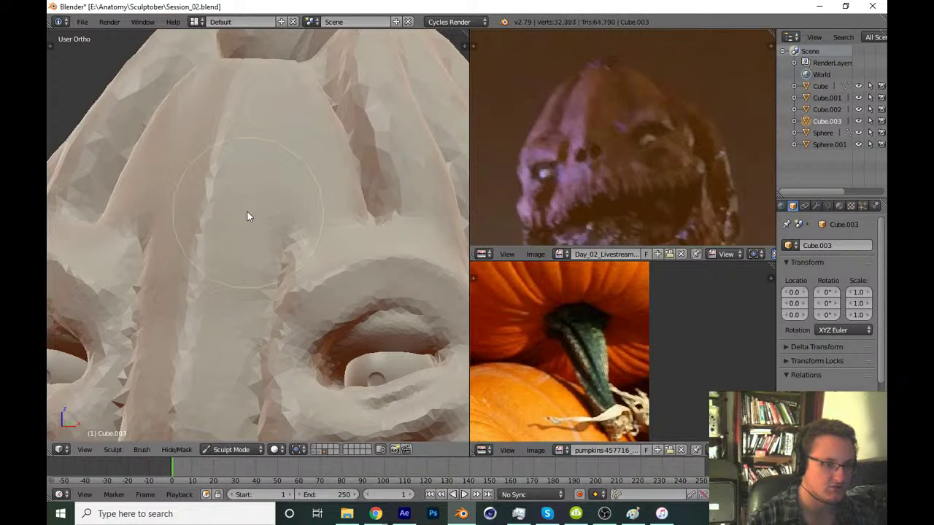
{"action": "scroll", "coordinate": [246, 210], "scroll_direction": "up", "scroll_amount": 2}
{"action": "mouse_move", "coordinate": [270, 73]}
{"action": "left_mouse_down"}
{"action": "mouse_move", "coordinate": [218, 294]}
{"action": "mouse_move", "coordinate": [230, 217]}
{"action": "mouse_move", "coordinate": [225, 322]}
{"action": "mouse_move", "coordinate": [250, 210]}
{"action": "mouse_move", "coordinate": [328, 146]}
{"action": "left_mouse_up"}
Build up the ridge on the upper forehead and extend it downward
{"action": "scroll", "coordinate": [336, 204], "scroll_direction": "down", "scroll_amount": 4}
{"action": "scroll", "coordinate": [350, 255], "scroll_direction": "down", "scroll_amount": 3}
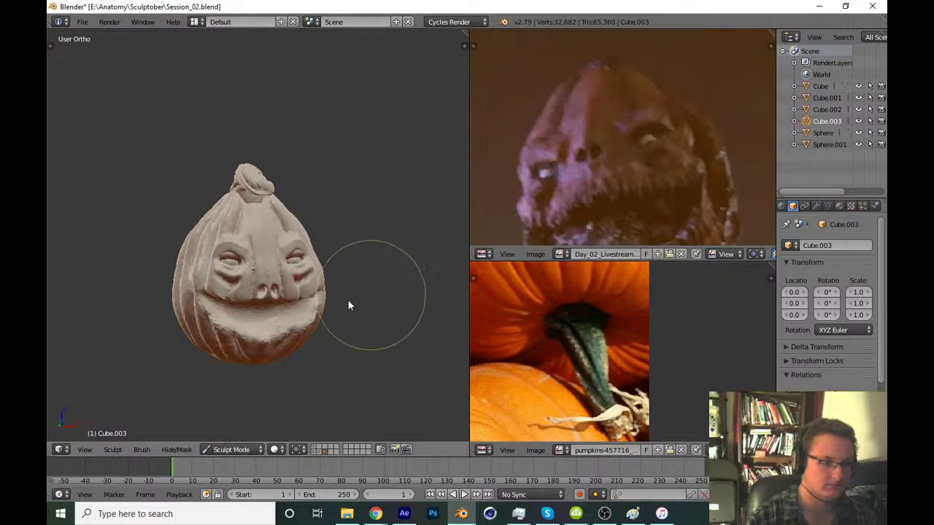
{"action": "scroll", "coordinate": [285, 219], "scroll_direction": "up", "scroll_amount": 6}
{"action": "scroll", "coordinate": [289, 162], "scroll_direction": "up", "scroll_amount": 2}
{"action": "scroll", "coordinate": [277, 171], "scroll_direction": "up", "scroll_amount": 2}
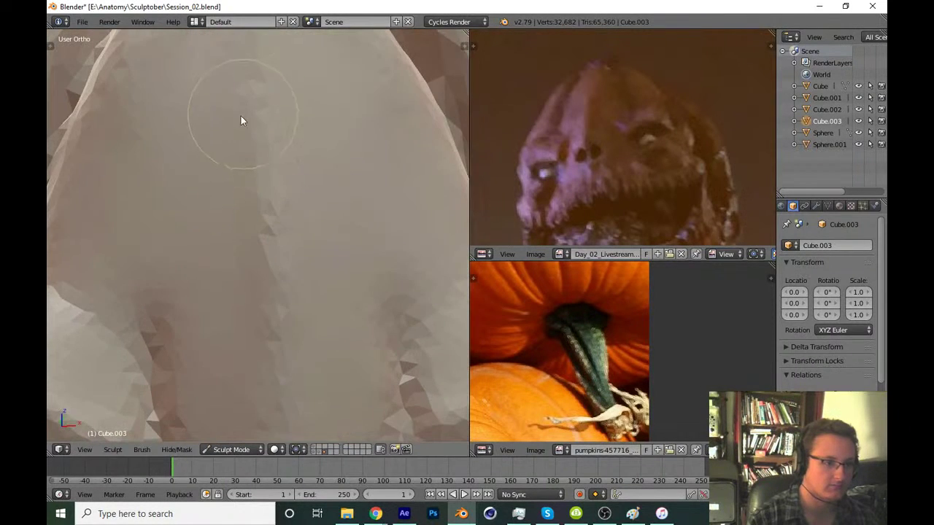
{"action": "mouse_move", "coordinate": [237, 130]}
{"action": "left_mouse_down"}
{"action": "mouse_move", "coordinate": [243, 202]}
{"action": "mouse_move", "coordinate": [262, 94]}
{"action": "mouse_move", "coordinate": [261, 277]}
{"action": "left_mouse_up"}
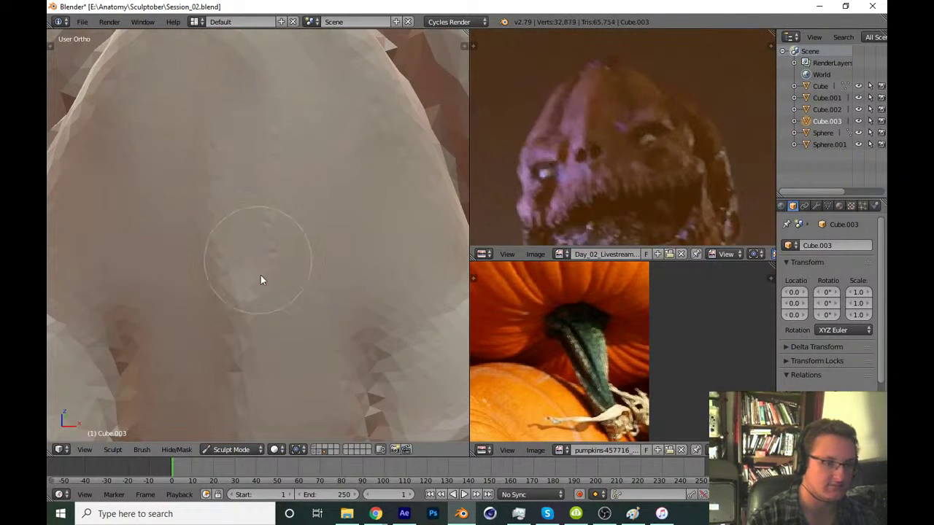
{"action": "scroll", "coordinate": [270, 246], "scroll_direction": "down", "scroll_amount": 1}
{"action": "scroll", "coordinate": [273, 155], "scroll_direction": "up", "scroll_amount": 2}
{"action": "mouse_move", "coordinate": [273, 150]}
{"action": "left_mouse_down"}
{"action": "mouse_move", "coordinate": [269, 296]}
{"action": "mouse_move", "coordinate": [265, 93]}
{"action": "left_mouse_up"}
Zoom out and save the sculpt over Session_02.blend
{"action": "scroll", "coordinate": [268, 296], "scroll_direction": "down", "scroll_amount": 1}
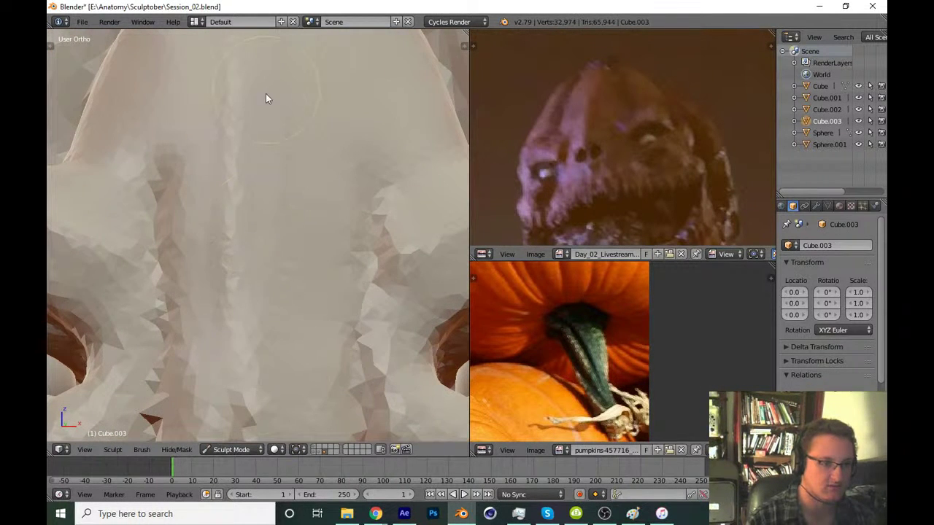
{"action": "scroll", "coordinate": [266, 94], "scroll_direction": "up", "scroll_amount": 2}
{"action": "scroll", "coordinate": [245, 231], "scroll_direction": "down", "scroll_amount": 1}
{"action": "scroll", "coordinate": [279, 298], "scroll_direction": "down", "scroll_amount": 3}
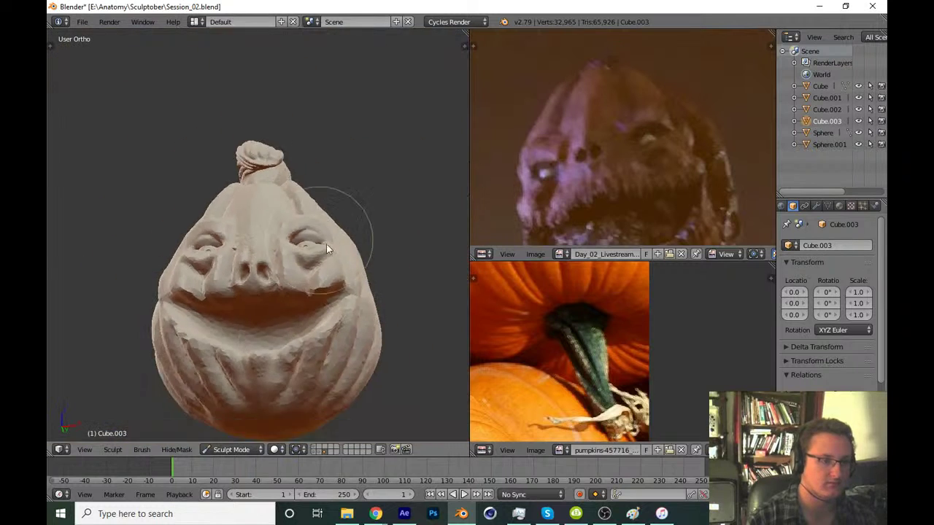
{"action": "scroll", "coordinate": [326, 244], "scroll_direction": "down", "scroll_amount": 1}
{"action": "scroll", "coordinate": [333, 339], "scroll_direction": "down", "scroll_amount": 1}
{"action": "scroll", "coordinate": [299, 386], "scroll_direction": "down", "scroll_amount": 1}
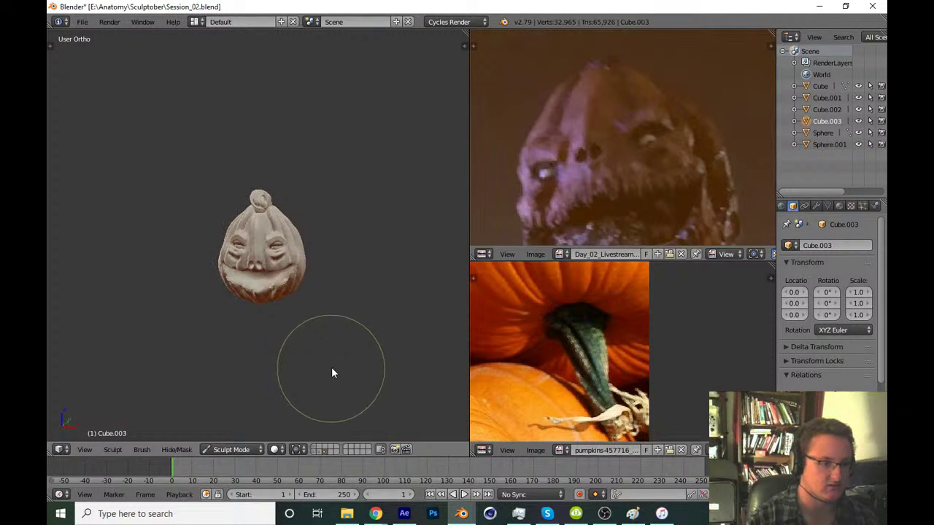
{"action": "key", "text": "ctrl+s"}
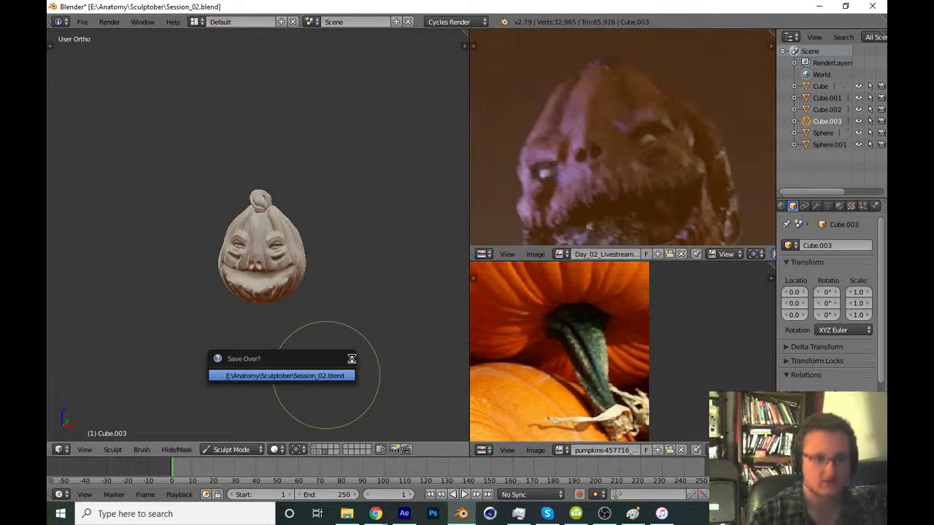
{"action": "left_click", "coordinate": [326, 375]}
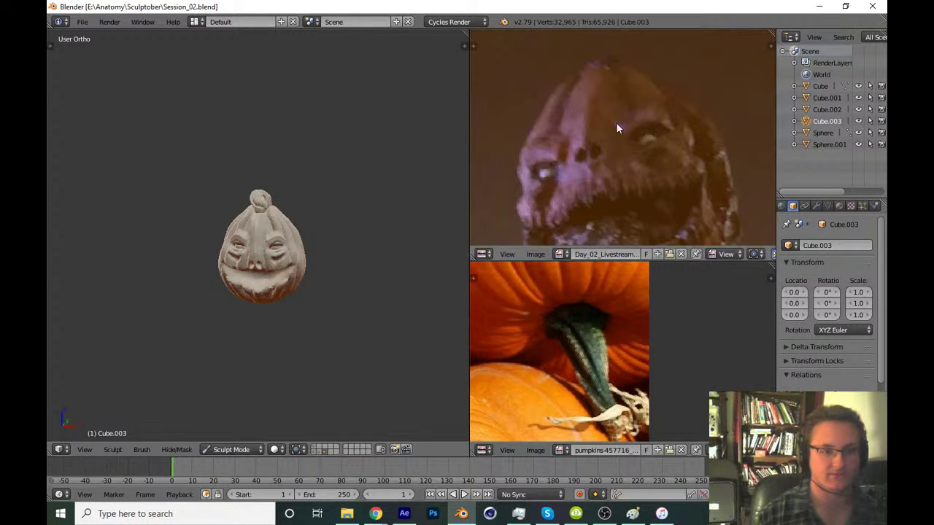
Smooth away the vertical crease running down the pumpkin's forehead
{"action": "key", "text": "KP_1"}
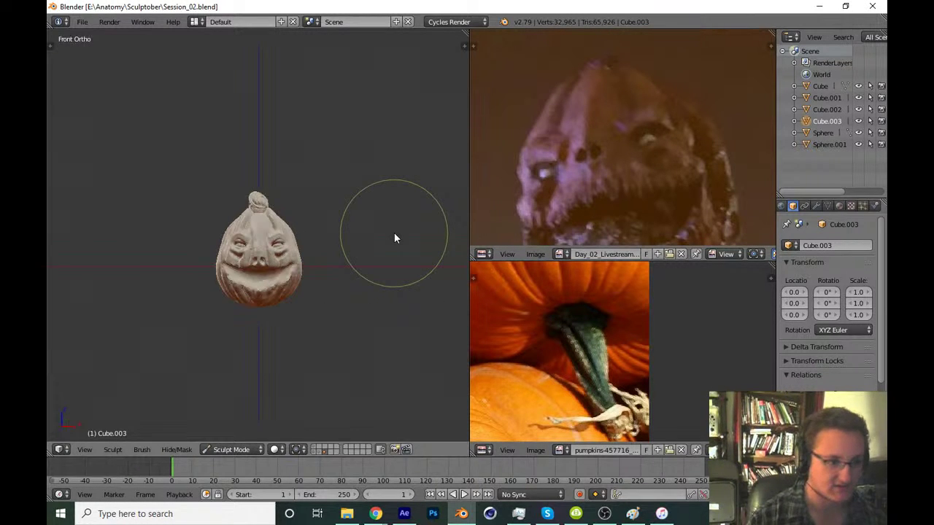
{"action": "scroll", "coordinate": [357, 240], "scroll_direction": "up", "scroll_amount": 10}
{"action": "scroll", "coordinate": [369, 204], "scroll_direction": "up", "scroll_amount": 2}
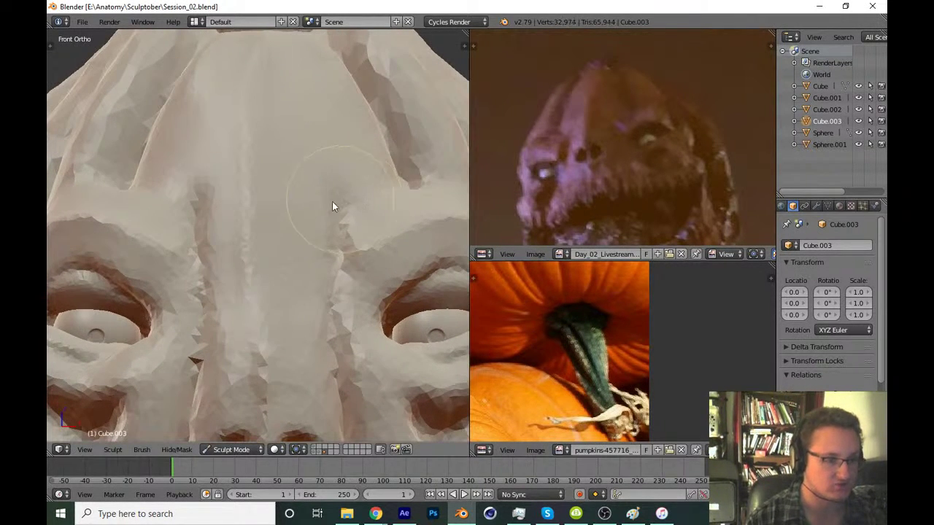
{"action": "middle_click_drag", "start_coordinate": [332, 201], "coordinate": [340, 229]}
{"action": "mouse_move", "coordinate": [354, 223]}
{"action": "left_mouse_down"}
{"action": "mouse_move", "coordinate": [355, 209]}
{"action": "mouse_move", "coordinate": [296, 135]}
{"action": "left_mouse_up"}
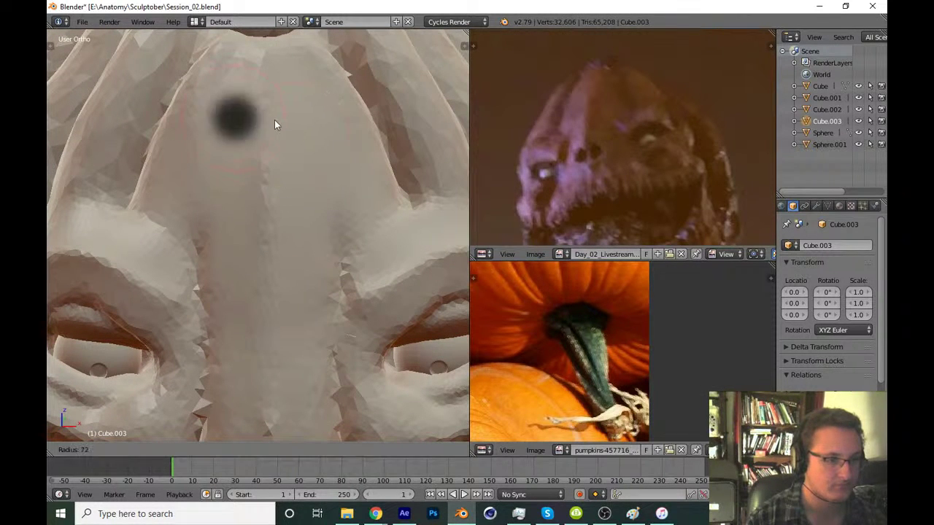
{"action": "middle_click_drag", "start_coordinate": [281, 187], "coordinate": [264, 156]}
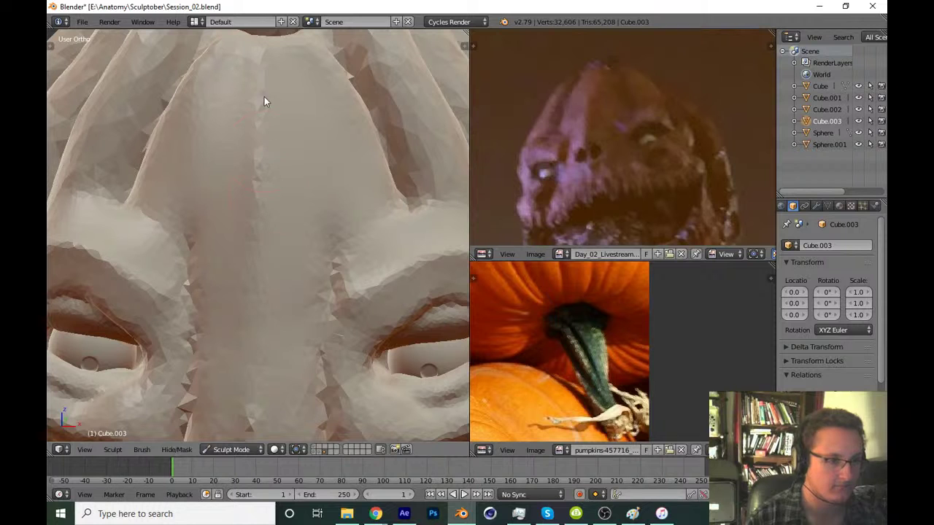
{"action": "left_click_drag", "start_coordinate": [264, 103], "coordinate": [264, 274]}
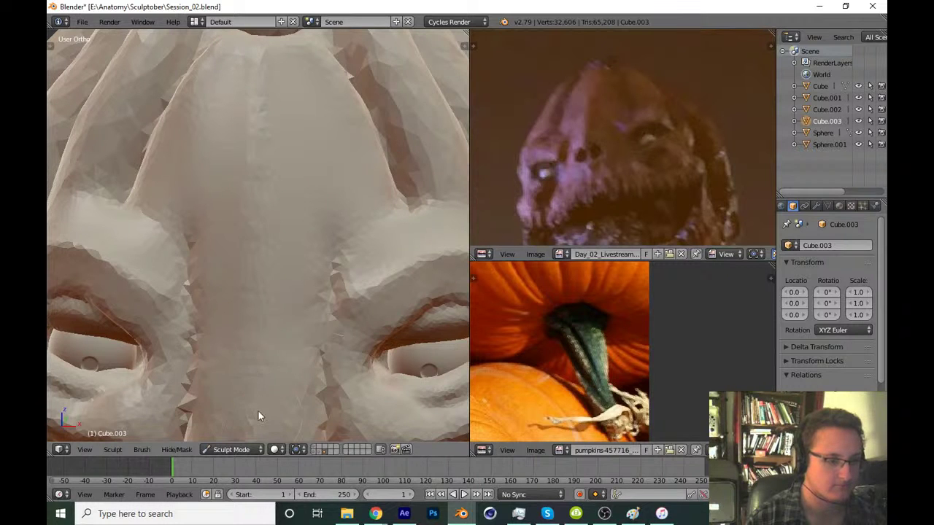
{"action": "scroll", "coordinate": [329, 307], "scroll_direction": "down", "scroll_amount": 8}
{"action": "scroll", "coordinate": [336, 349], "scroll_direction": "down", "scroll_amount": 5}
{"action": "mouse_move", "coordinate": [337, 349]}
{"action": "middle_mouse_down"}
{"action": "mouse_move", "coordinate": [362, 305]}
{"action": "mouse_move", "coordinate": [367, 362]}
{"action": "middle_mouse_up"}
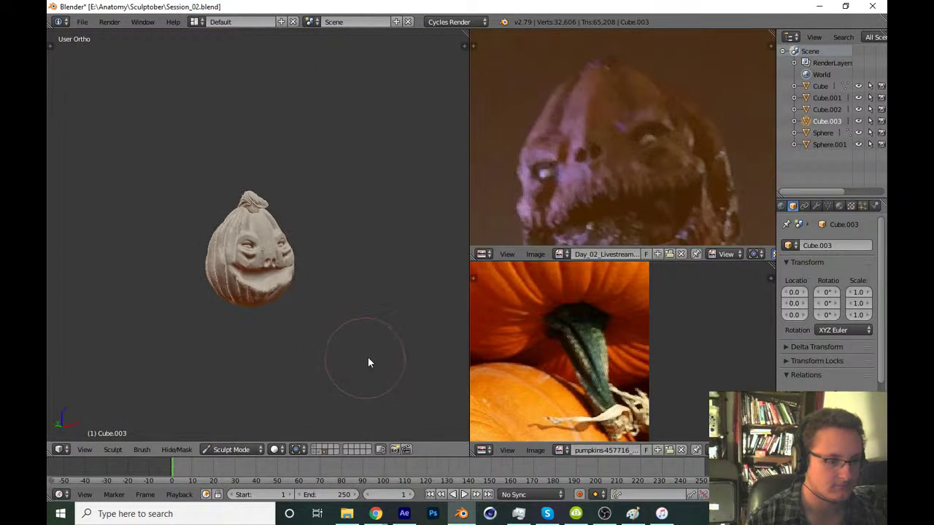
Save over Session_02.blend and return to the front view
{"action": "key", "text": "ctrl+s"}
{"action": "left_click", "coordinate": [309, 369]}
{"action": "key", "text": "KP_1"}
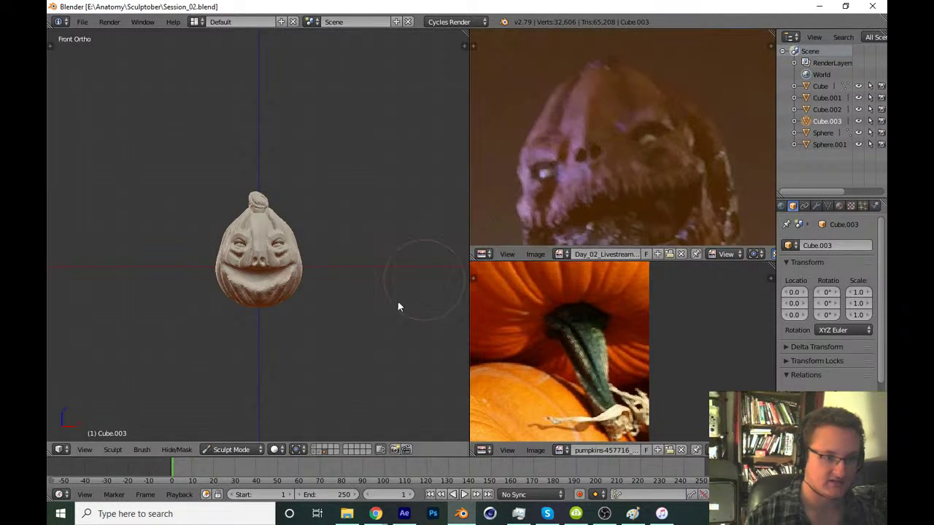
Raise the pumpkin in view and centre the monster's face in the reference image
{"action": "middle_click_drag", "start_coordinate": [369, 310], "coordinate": [352, 286], "text": "shift"}
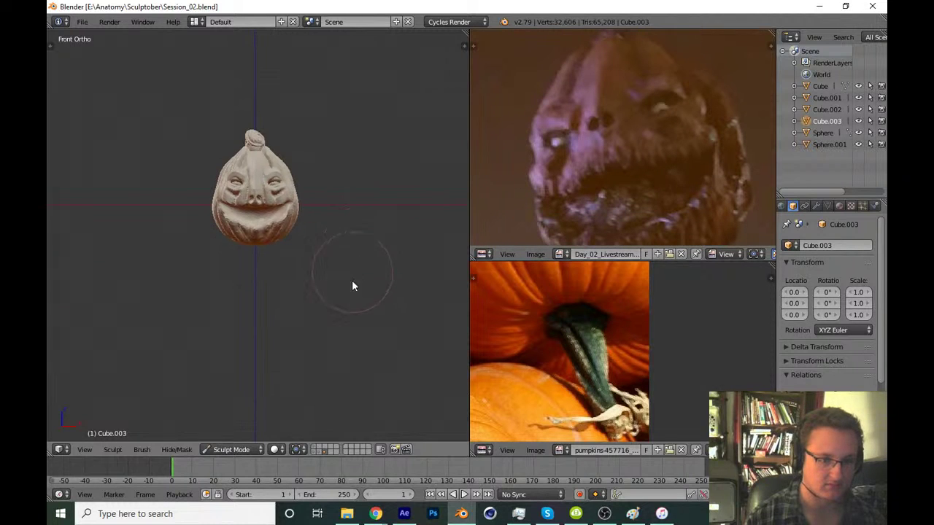
{"action": "middle_click_drag", "start_coordinate": [576, 159], "coordinate": [623, 94]}
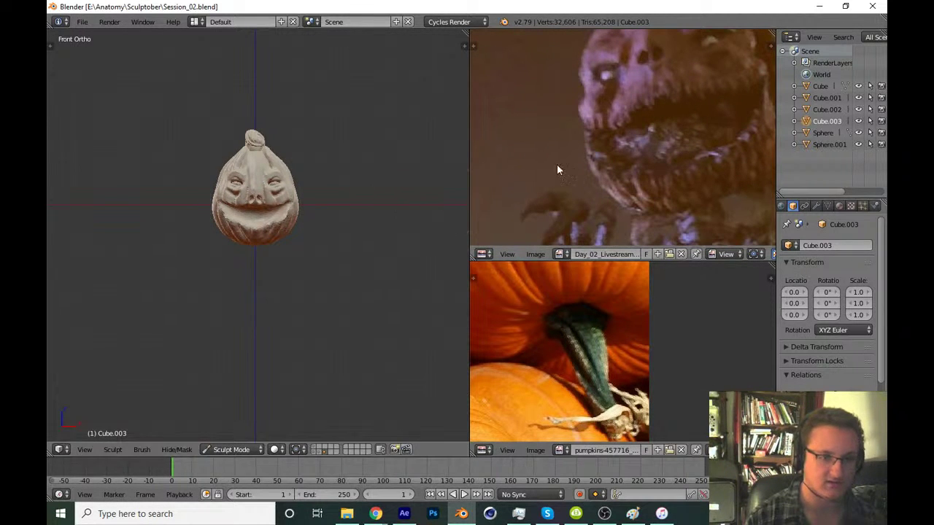
{"action": "mouse_move", "coordinate": [658, 166]}
{"action": "middle_mouse_down"}
{"action": "mouse_move", "coordinate": [615, 200]}
{"action": "mouse_move", "coordinate": [630, 213]}
{"action": "middle_mouse_up"}
{"action": "scroll", "coordinate": [323, 330], "scroll_direction": "up", "scroll_amount": 5}
{"action": "middle_click_drag", "start_coordinate": [324, 330], "coordinate": [339, 225]}
Resize the brush and sculpt detail into the area below the grinning mouth
{"action": "scroll", "coordinate": [290, 237], "scroll_direction": "up", "scroll_amount": 2}
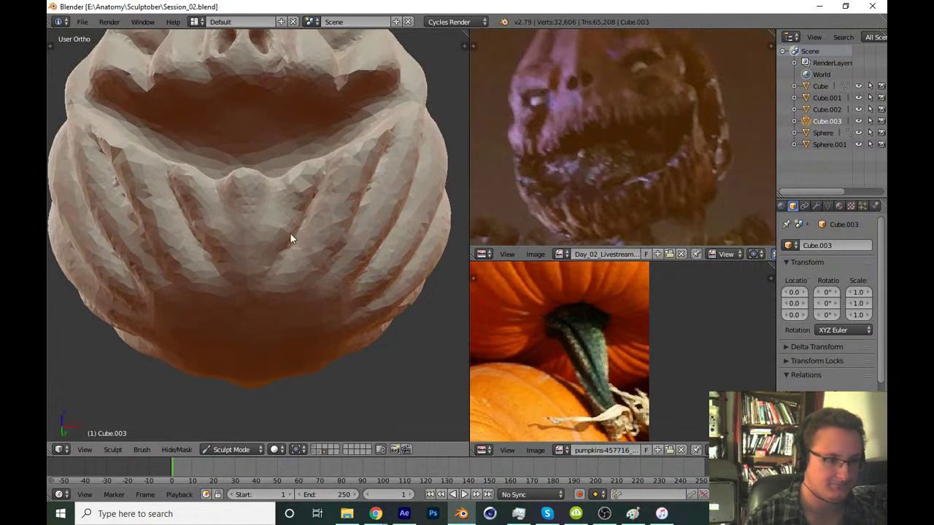
{"action": "scroll", "coordinate": [290, 235], "scroll_direction": "up", "scroll_amount": 3}
{"action": "key", "text": "f"}
{"action": "left_click", "coordinate": [265, 245]}
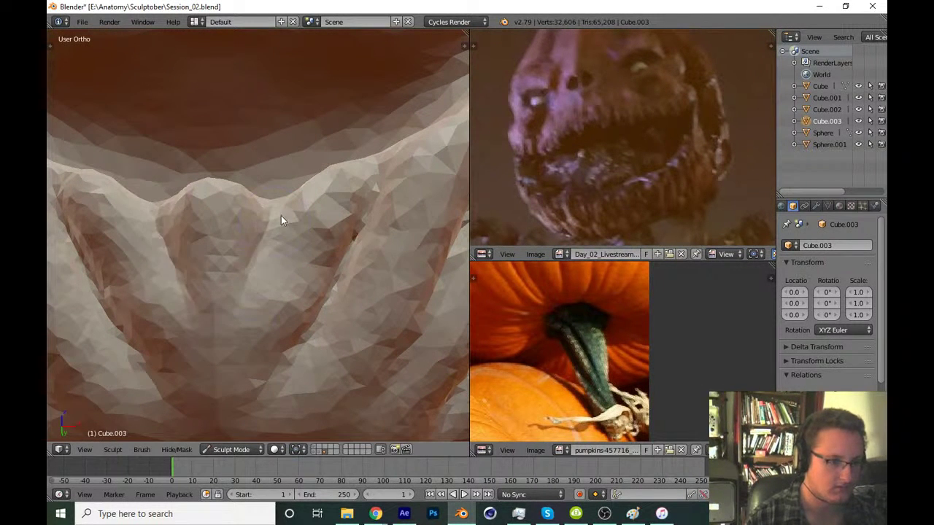
{"action": "left_click_drag", "start_coordinate": [324, 344], "coordinate": [343, 309]}
{"action": "scroll", "coordinate": [344, 309], "scroll_direction": "down", "scroll_amount": 3}
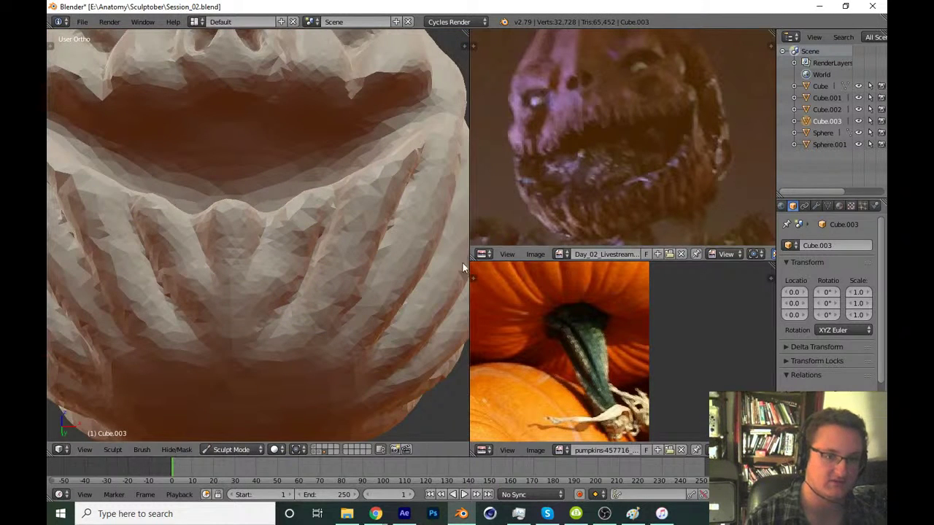
{"action": "scroll", "coordinate": [359, 254], "scroll_direction": "down", "scroll_amount": 5}
{"action": "scroll", "coordinate": [383, 258], "scroll_direction": "down", "scroll_amount": 1}
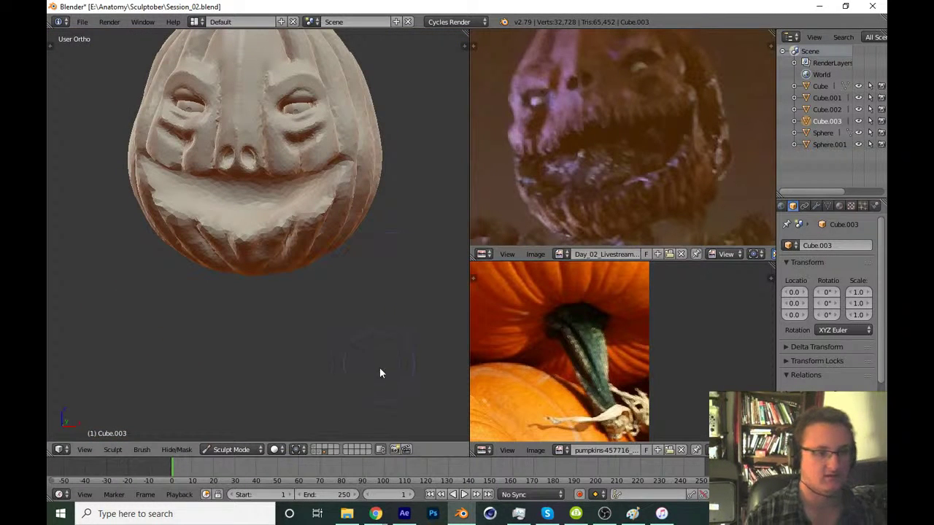
Save over Session_02.blend, then frame the nose and mouth from the front
{"action": "key", "text": "ctrl+s"}
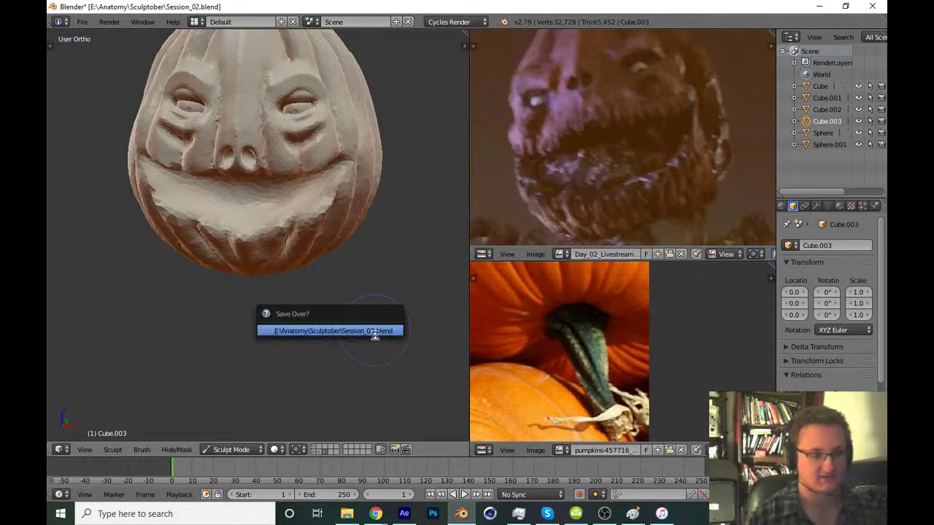
{"action": "left_click", "coordinate": [375, 328]}
{"action": "key", "text": "KP_1"}
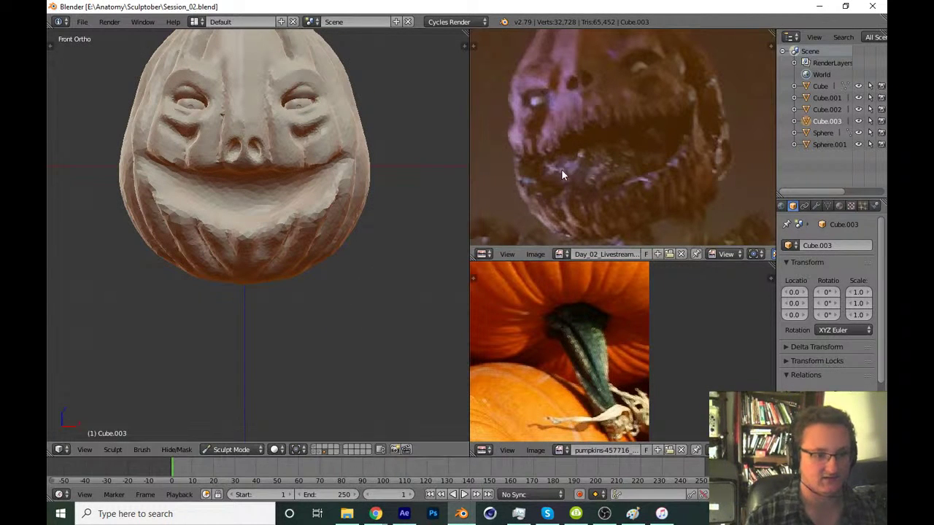
{"action": "middle_click_drag", "start_coordinate": [319, 300], "coordinate": [271, 375], "text": "shift"}
{"action": "scroll", "coordinate": [270, 375], "scroll_direction": "up", "scroll_amount": 6}
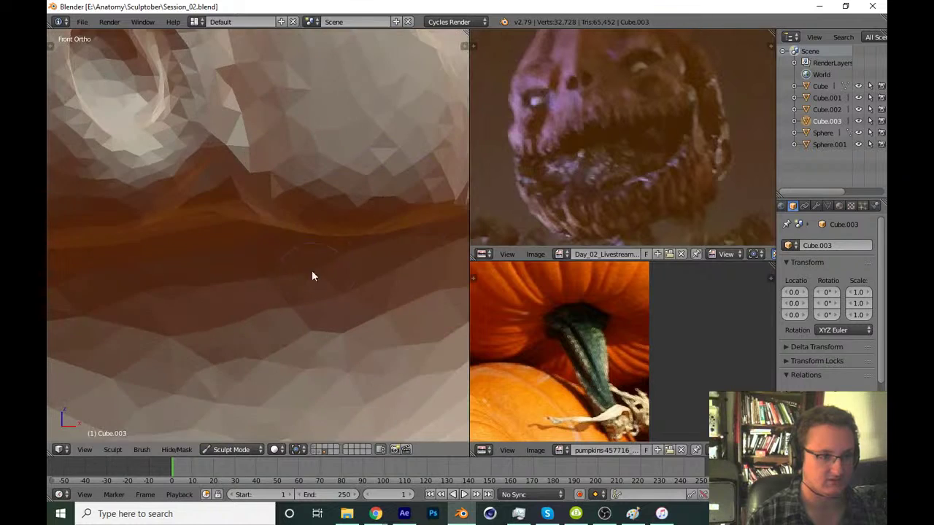
{"action": "scroll", "coordinate": [311, 270], "scroll_direction": "down", "scroll_amount": 3}
{"action": "mouse_move", "coordinate": [355, 369]}
{"action": "middle_mouse_down", "text": "shift"}
{"action": "mouse_move", "coordinate": [332, 307]}
{"action": "mouse_move", "coordinate": [313, 299]}
{"action": "middle_mouse_up", "text": "shift"}
{"action": "scroll", "coordinate": [313, 297], "scroll_direction": "down", "scroll_amount": 1}
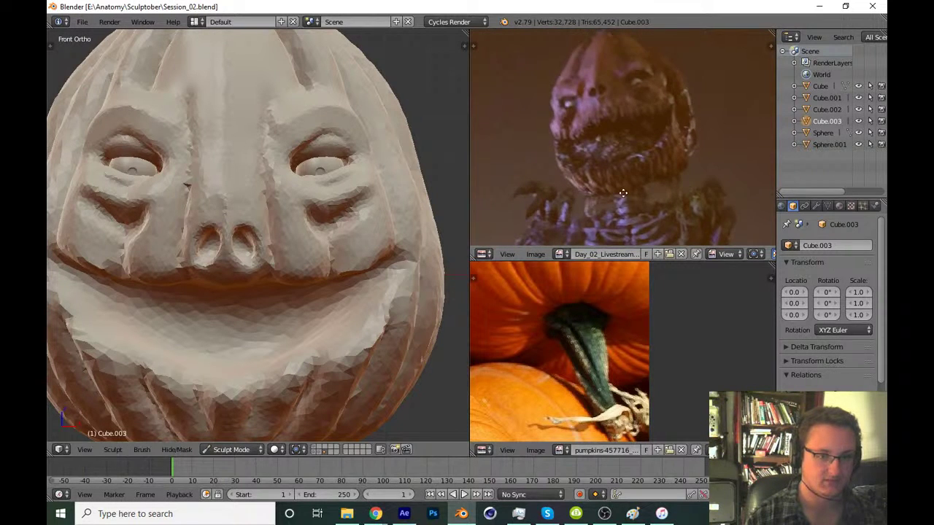
{"action": "scroll", "coordinate": [623, 193], "scroll_direction": "up", "scroll_amount": 3}
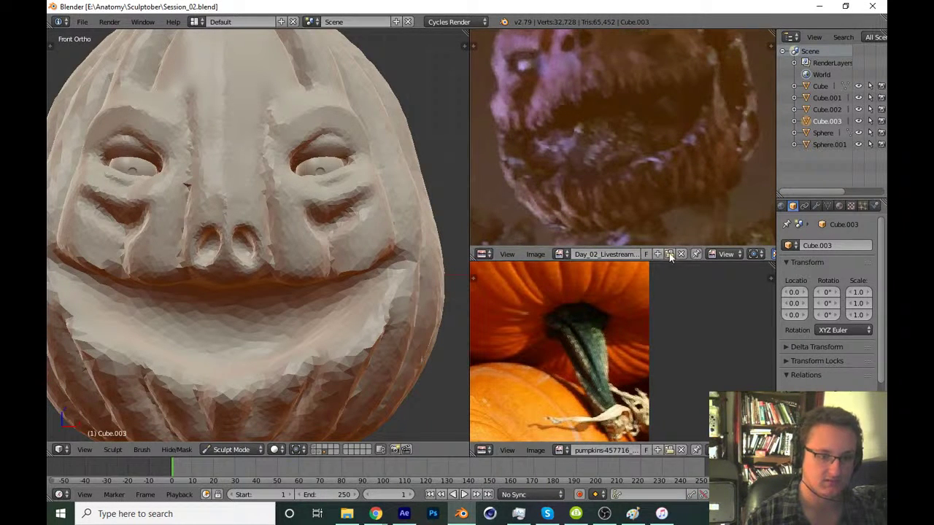
Make the monster reference panel taller and wider, narrowing the pumpkin viewport
{"action": "left_click", "coordinate": [511, 266]}
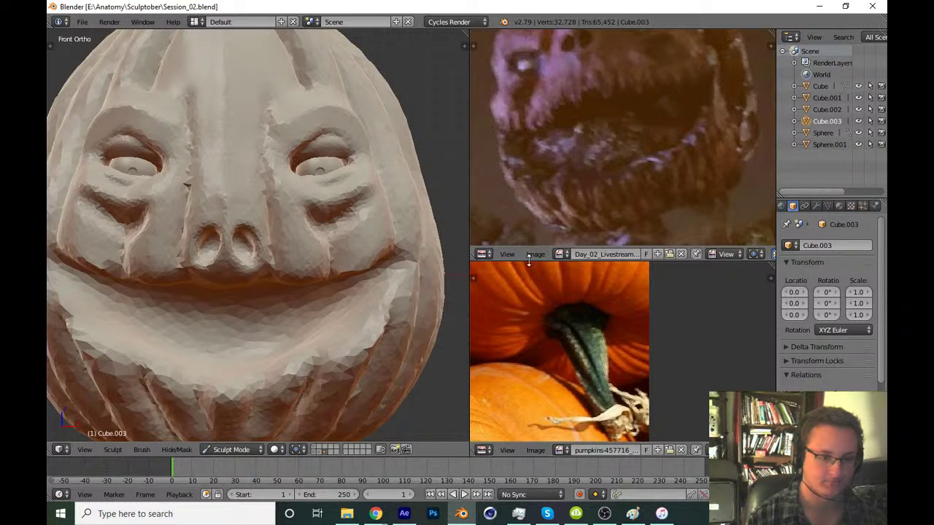
{"action": "left_click_drag", "start_coordinate": [529, 257], "coordinate": [511, 371]}
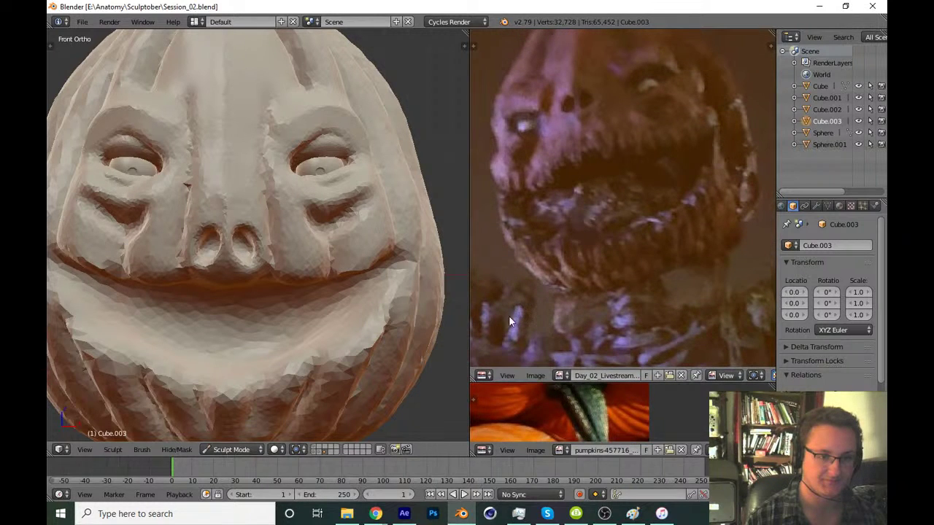
{"action": "left_click", "coordinate": [473, 268]}
{"action": "mouse_move", "coordinate": [469, 268]}
{"action": "left_mouse_down"}
{"action": "mouse_move", "coordinate": [378, 299]}
{"action": "mouse_move", "coordinate": [210, 299]}
{"action": "left_mouse_up"}
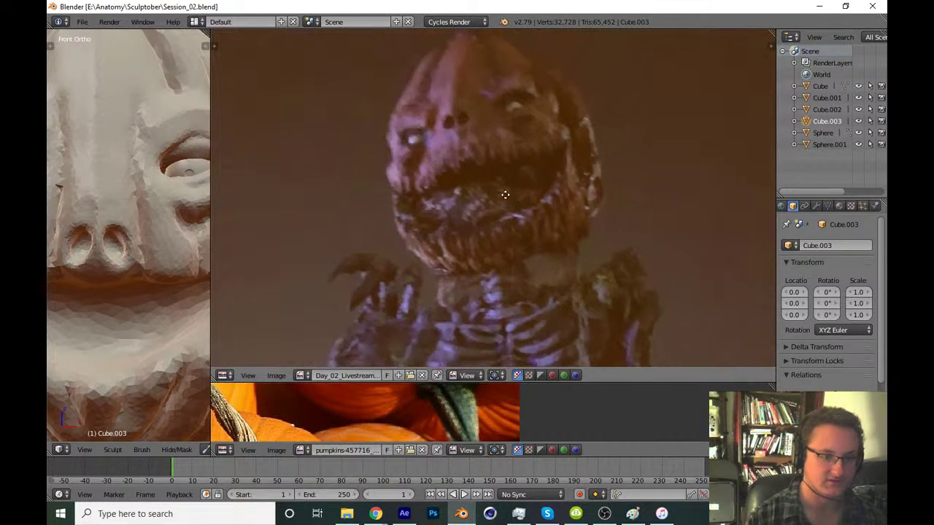
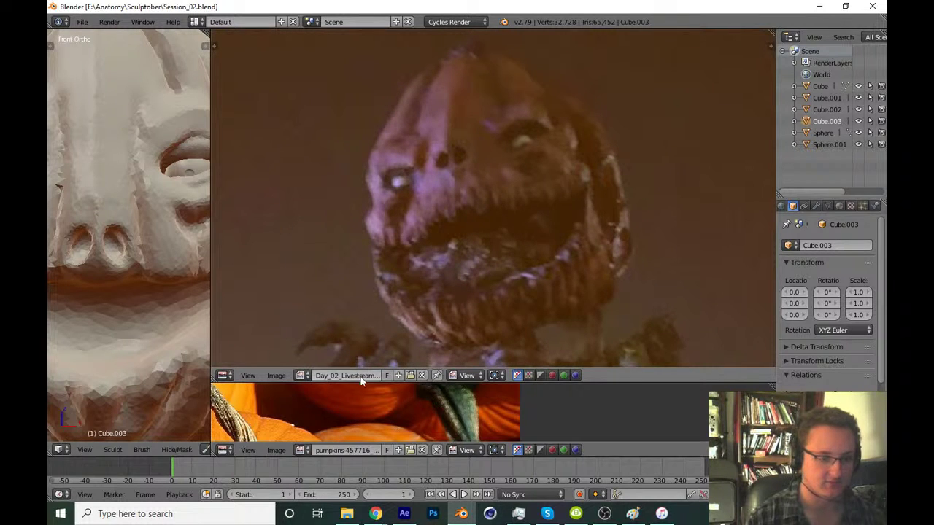
Widen the 3D sculpting viewport and enlarge the orange pumpkin reference photo below
{"action": "left_click", "coordinate": [210, 333]}
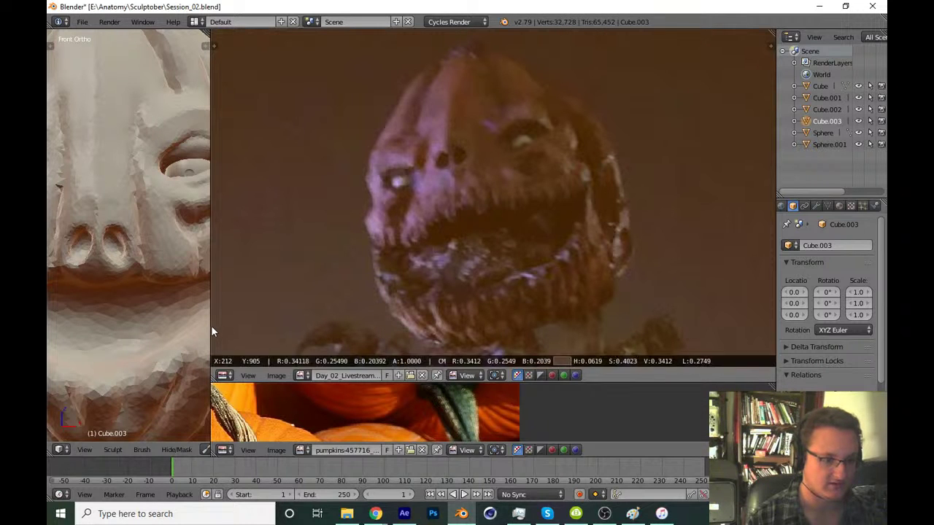
{"action": "left_click_drag", "start_coordinate": [211, 326], "coordinate": [478, 307]}
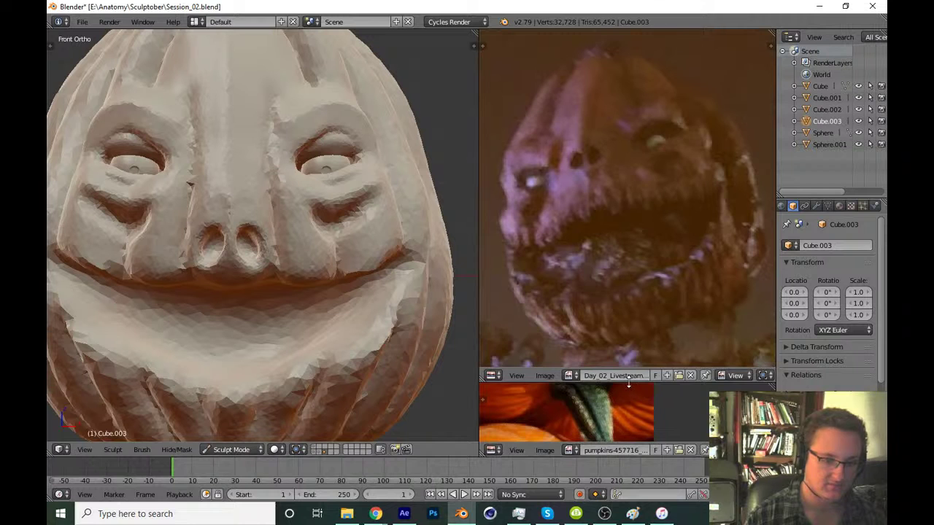
{"action": "left_click_drag", "start_coordinate": [626, 382], "coordinate": [629, 277]}
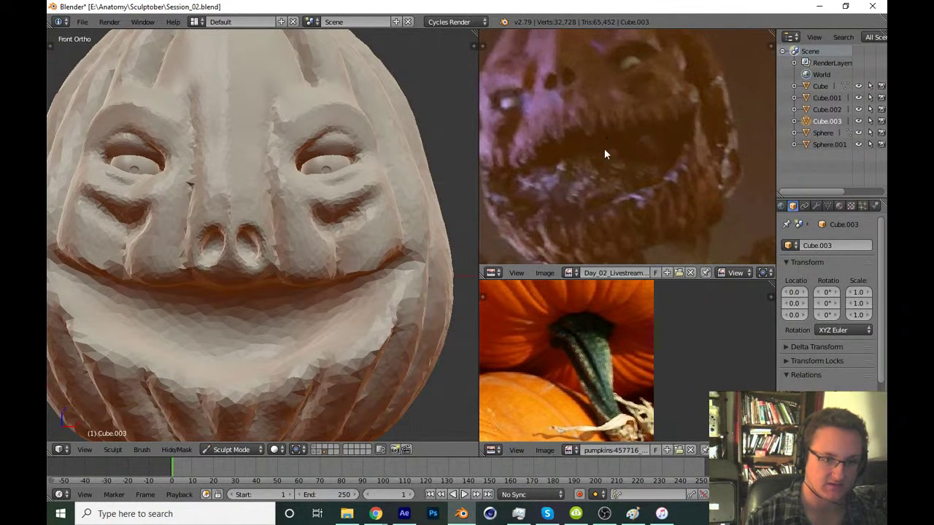
{"action": "scroll", "coordinate": [364, 305], "scroll_direction": "down", "scroll_amount": 3}
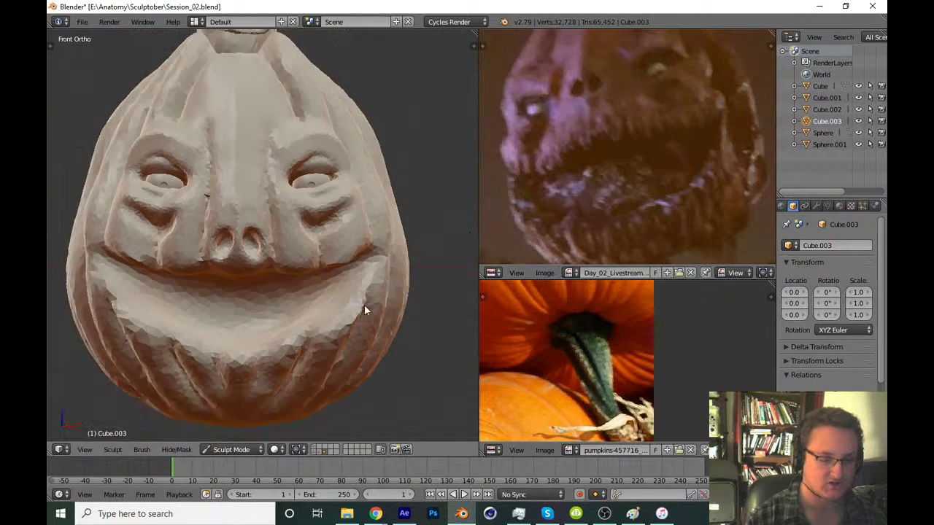
{"action": "scroll", "coordinate": [368, 322], "scroll_direction": "down", "scroll_amount": 3}
{"action": "scroll", "coordinate": [376, 326], "scroll_direction": "down", "scroll_amount": 2}
Save over Session_02.blend, then turn the view toward the nose and mouth
{"action": "key", "text": "ctrl+s"}
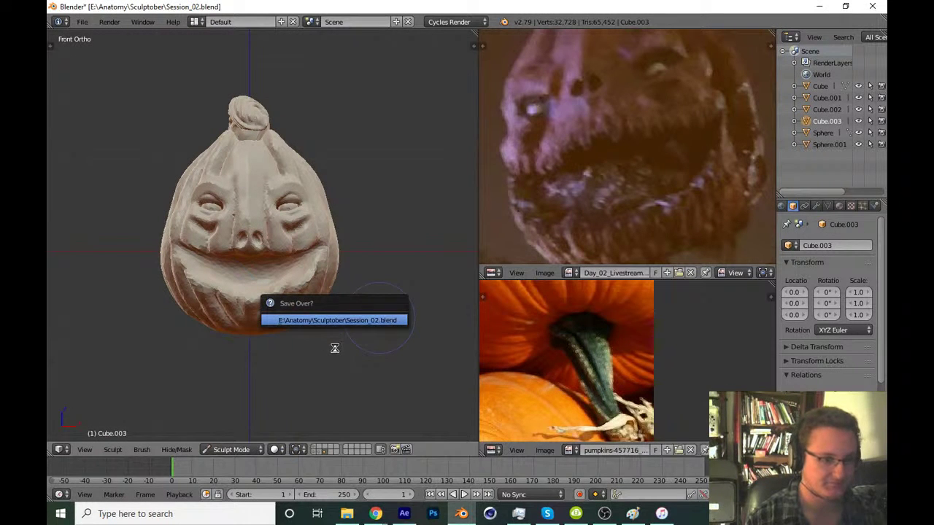
{"action": "key", "text": "Return"}
{"action": "scroll", "coordinate": [336, 369], "scroll_direction": "down", "scroll_amount": 1, "text": "shift"}
{"action": "scroll", "coordinate": [324, 335], "scroll_direction": "up", "scroll_amount": 5}
{"action": "scroll", "coordinate": [342, 278], "scroll_direction": "up", "scroll_amount": 3}
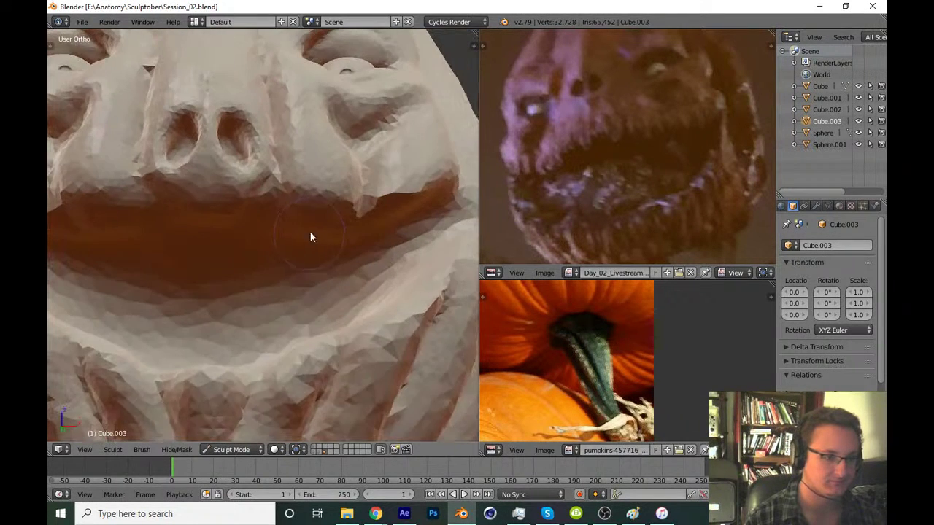
{"action": "middle_click_drag", "start_coordinate": [313, 235], "coordinate": [342, 284]}
With the Snake Hook brush, pull two mirrored fangs down from the upper lip
{"action": "key", "text": "t"}
{"action": "left_click", "coordinate": [93, 55]}
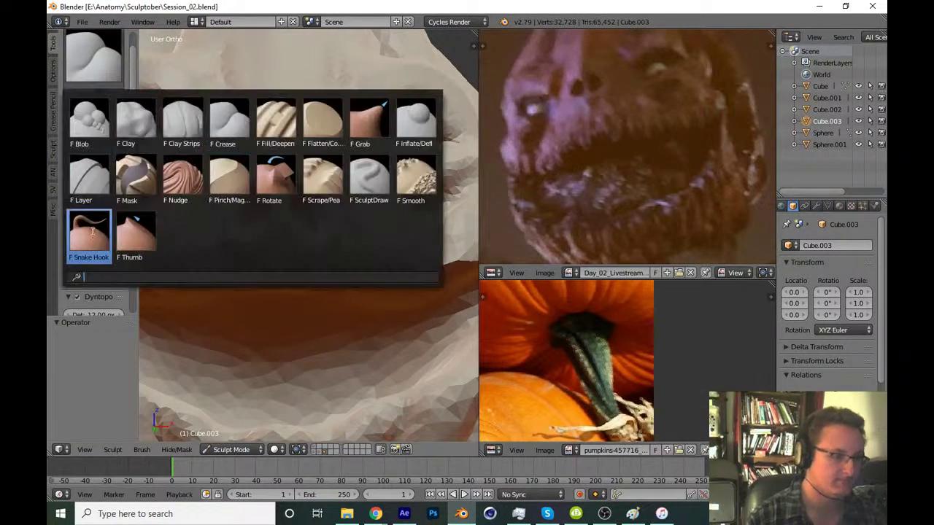
{"action": "left_click", "coordinate": [88, 237]}
{"action": "key", "text": "t"}
{"action": "scroll", "coordinate": [258, 306], "scroll_direction": "up", "scroll_amount": 1}
{"action": "scroll", "coordinate": [320, 264], "scroll_direction": "up", "scroll_amount": 1}
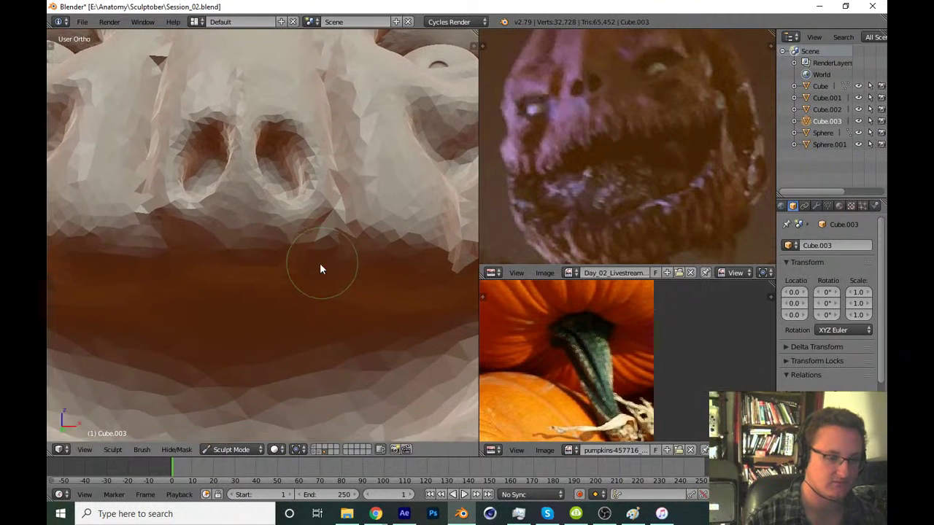
{"action": "scroll", "coordinate": [317, 263], "scroll_direction": "up", "scroll_amount": 2}
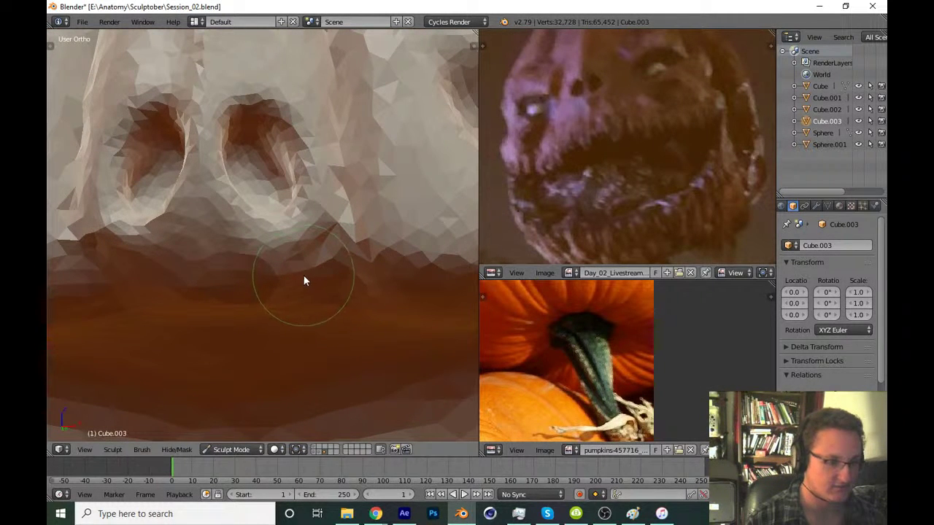
{"action": "left_click_drag", "start_coordinate": [303, 275], "coordinate": [300, 366]}
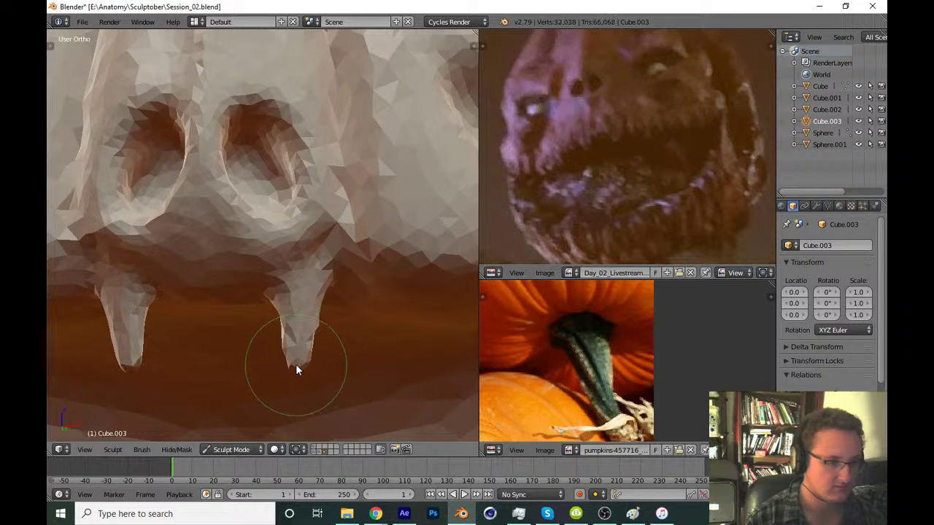
In front view, resize the brush and reshape the right fang
{"action": "key", "text": "t"}
{"action": "key", "text": "KP_1"}
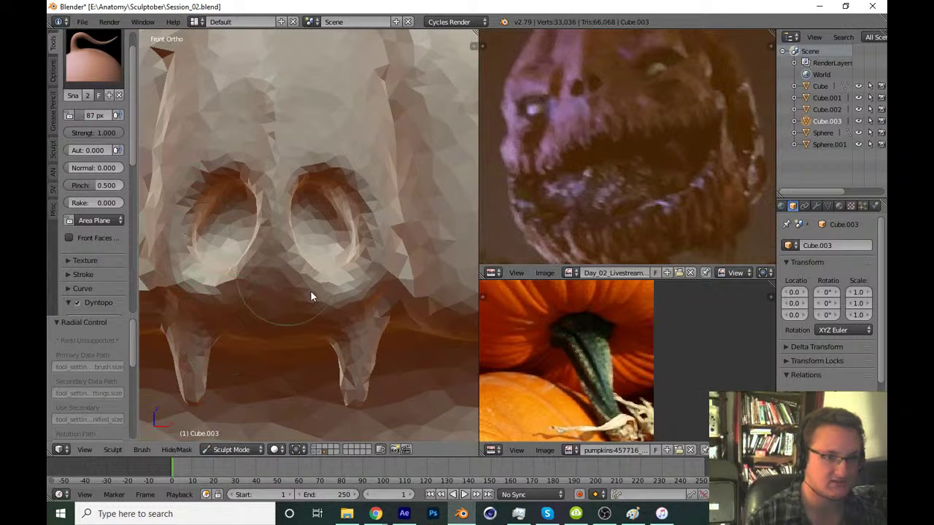
{"action": "key", "text": "t"}
{"action": "middle_click_drag", "start_coordinate": [316, 319], "coordinate": [313, 306], "text": "shift"}
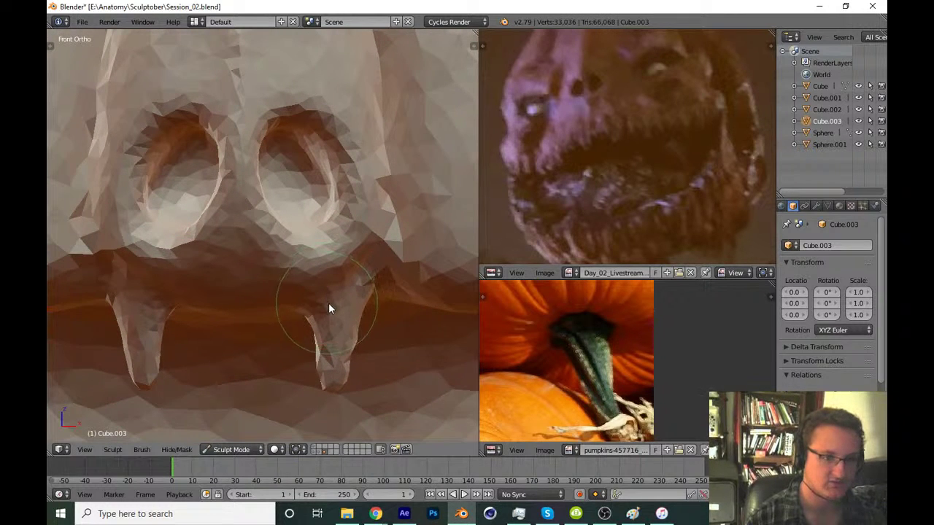
{"action": "key", "text": "t"}
{"action": "key", "text": "t"}
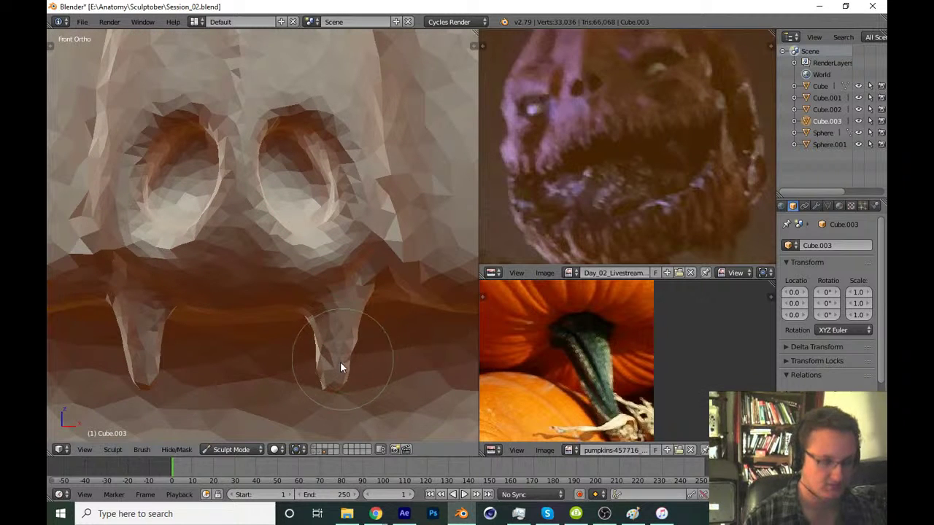
{"action": "key", "text": "f"}
{"action": "left_click", "coordinate": [343, 363]}
{"action": "left_click_drag", "start_coordinate": [337, 368], "coordinate": [340, 345]}
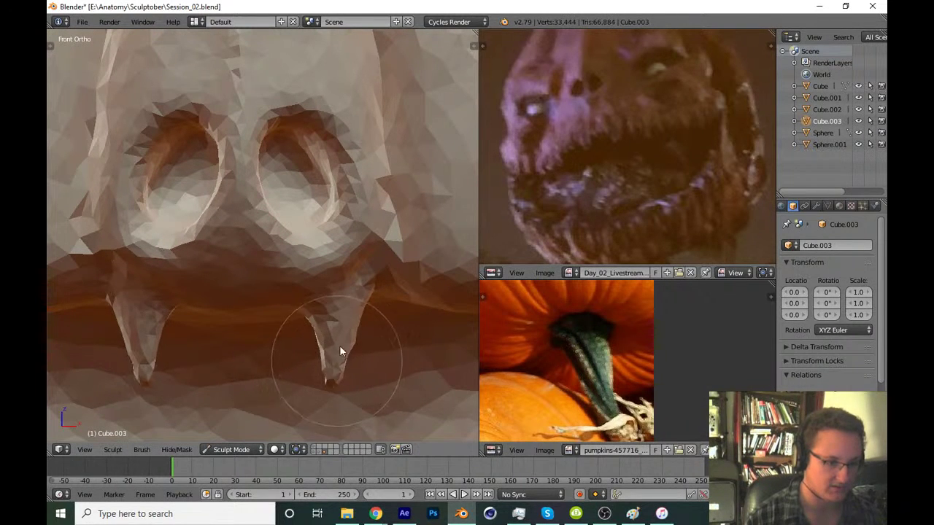
Reselect Snake Hook, refine the right fang and reshape the mesh between the fangs
{"action": "key", "text": "t"}
{"action": "left_click", "coordinate": [94, 58]}
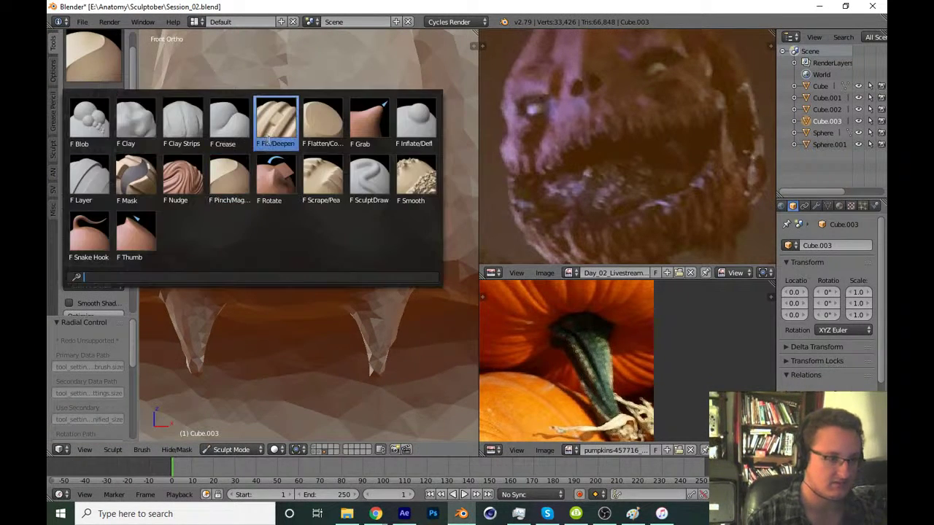
{"action": "left_click", "coordinate": [100, 246]}
{"action": "scroll", "coordinate": [327, 274], "scroll_direction": "up", "scroll_amount": 1}
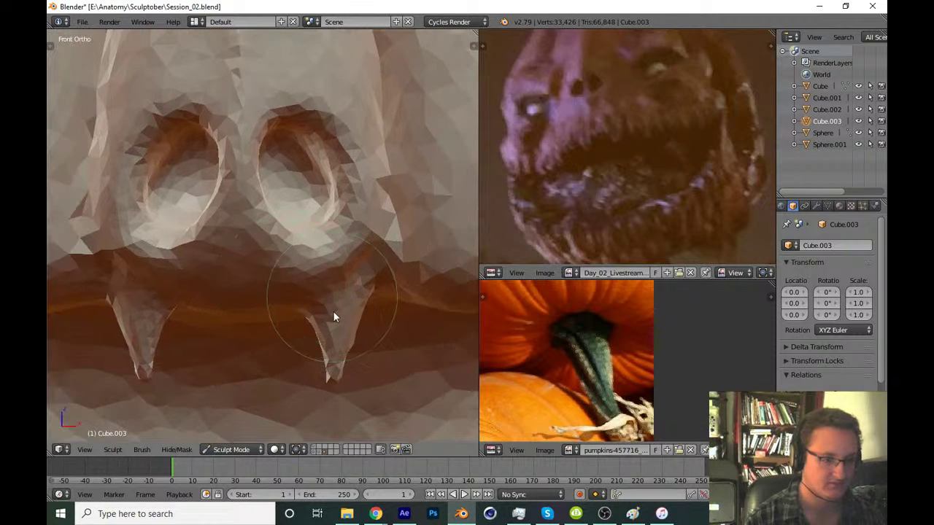
{"action": "scroll", "coordinate": [334, 312], "scroll_direction": "up", "scroll_amount": 1}
{"action": "scroll", "coordinate": [350, 272], "scroll_direction": "up", "scroll_amount": 1}
{"action": "left_click_drag", "start_coordinate": [325, 255], "coordinate": [342, 231]}
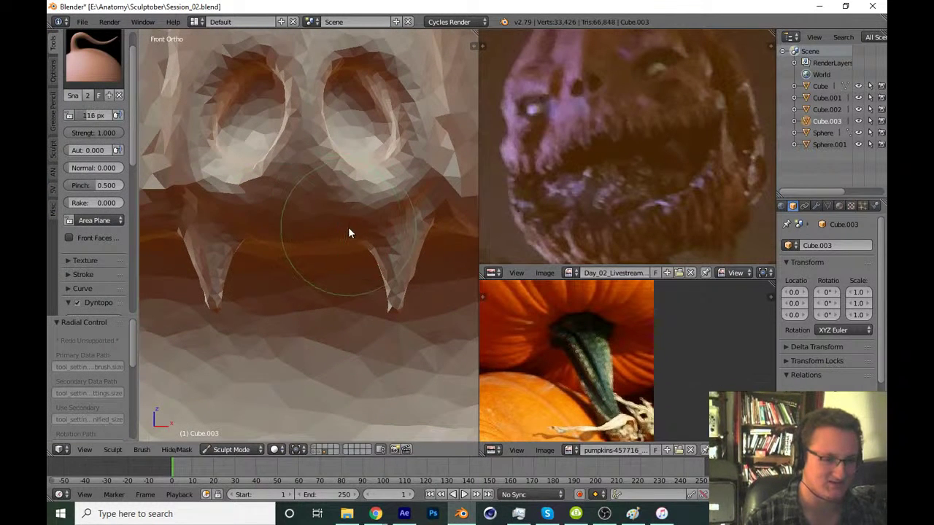
{"action": "key", "text": "t"}
{"action": "middle_click_drag", "start_coordinate": [343, 231], "coordinate": [328, 278]}
{"action": "scroll", "coordinate": [311, 282], "scroll_direction": "up", "scroll_amount": 1}
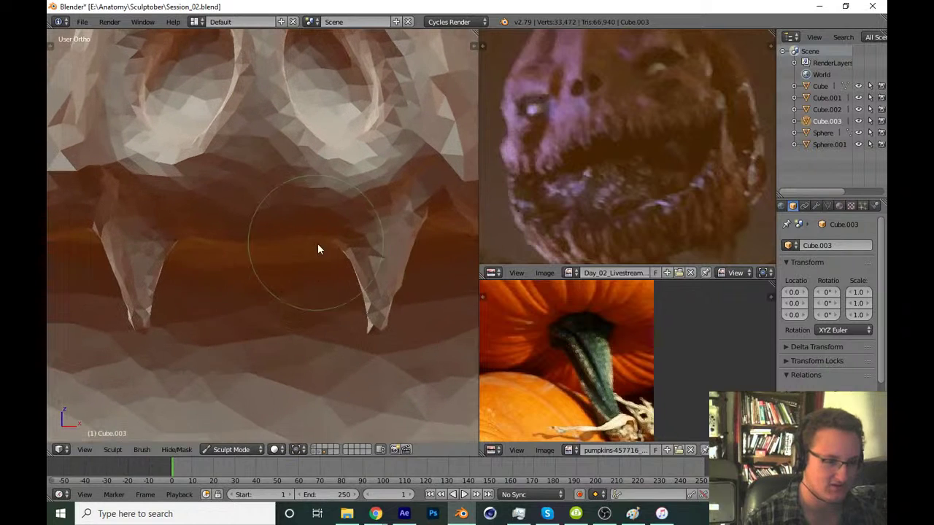
{"action": "mouse_move", "coordinate": [317, 243]}
{"action": "left_mouse_down"}
{"action": "mouse_move", "coordinate": [336, 244]}
{"action": "mouse_move", "coordinate": [325, 226]}
{"action": "mouse_move", "coordinate": [334, 229]}
{"action": "mouse_move", "coordinate": [344, 267]}
{"action": "mouse_move", "coordinate": [326, 346]}
{"action": "left_mouse_up"}
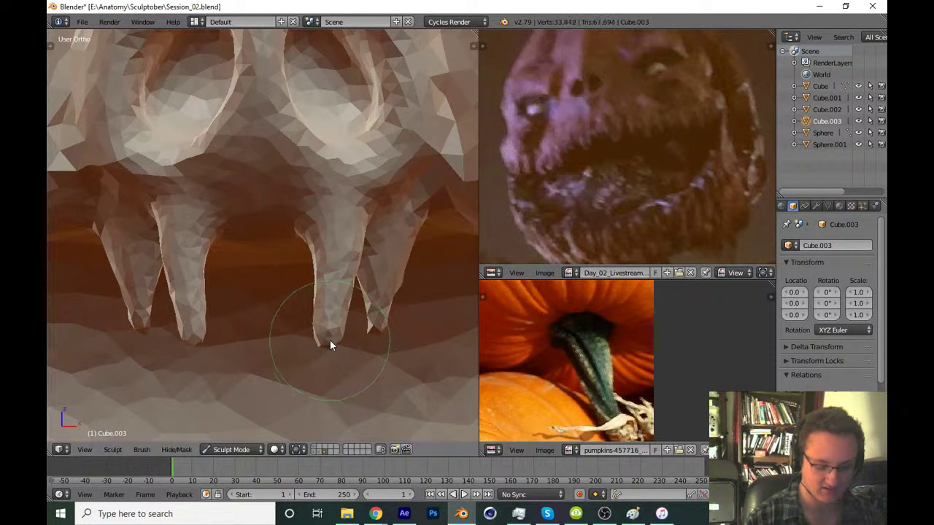
From the front view, reshape the middle fang and pull it further down
{"action": "key", "text": "KP_1"}
{"action": "scroll", "coordinate": [330, 340], "scroll_direction": "down", "scroll_amount": 3}
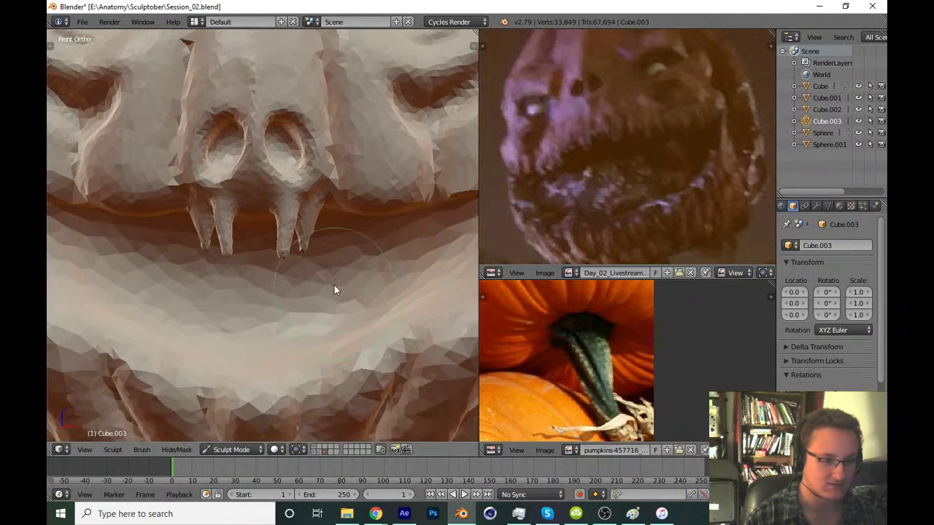
{"action": "scroll", "coordinate": [332, 277], "scroll_direction": "up", "scroll_amount": 3}
{"action": "scroll", "coordinate": [354, 268], "scroll_direction": "up", "scroll_amount": 2}
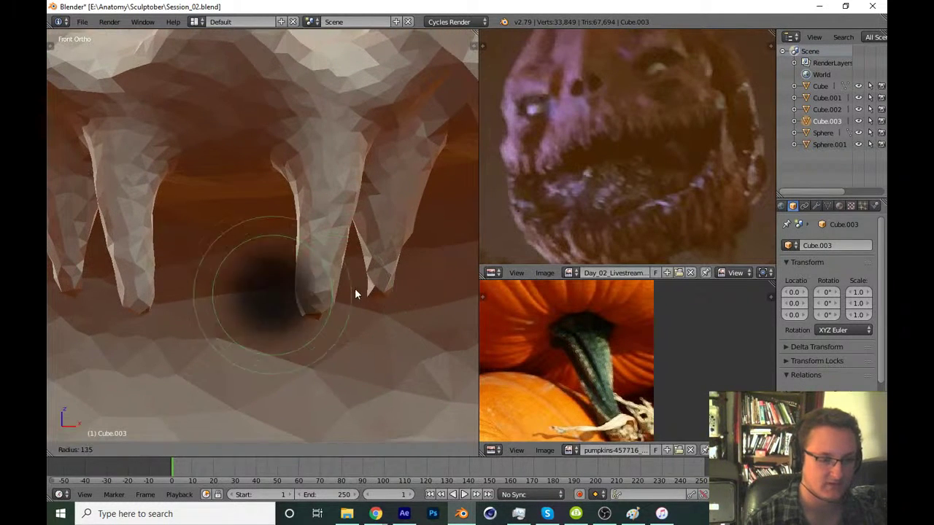
{"action": "left_click_drag", "start_coordinate": [317, 310], "coordinate": [314, 274]}
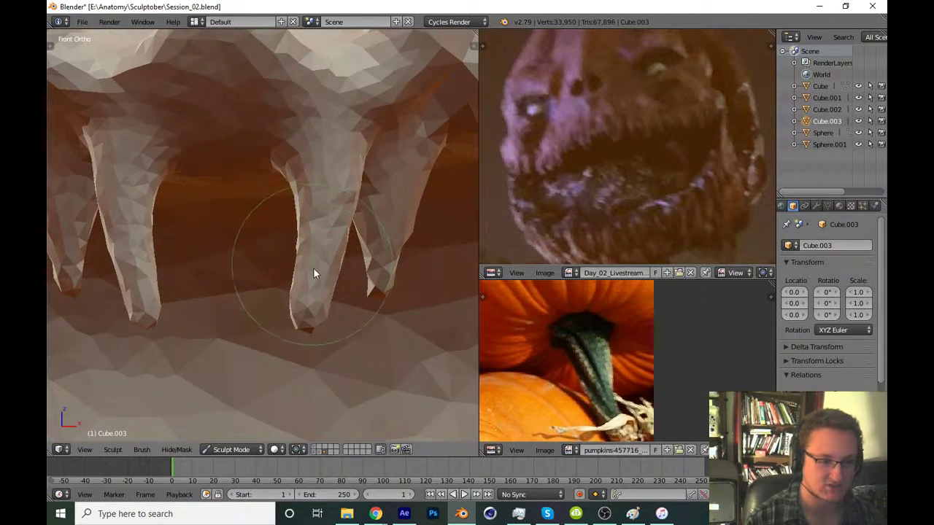
{"action": "left_click_drag", "start_coordinate": [315, 312], "coordinate": [311, 256]}
{"action": "scroll", "coordinate": [300, 256], "scroll_direction": "up", "scroll_amount": 1}
{"action": "scroll", "coordinate": [284, 252], "scroll_direction": "up", "scroll_amount": 1}
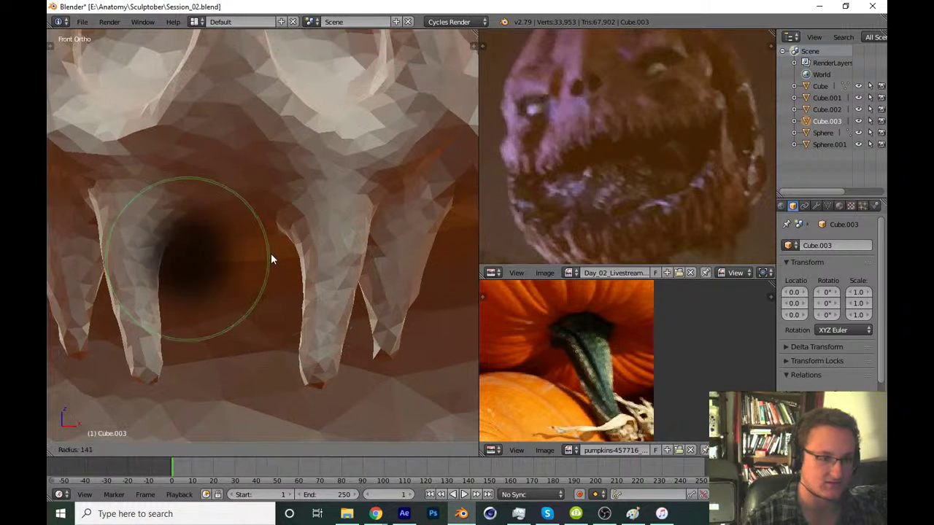
Undo a stray gap stroke, resize the brush, and pull a new fang between the two fangs
{"action": "left_click_drag", "start_coordinate": [264, 216], "coordinate": [278, 297]}
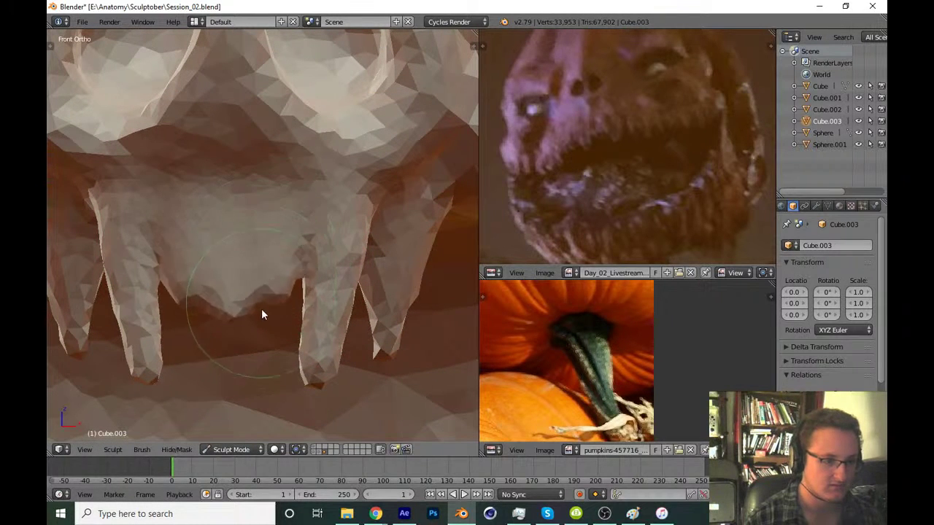
{"action": "key", "text": "ctrl+z"}
{"action": "key", "text": "f"}
{"action": "left_click", "coordinate": [271, 268]}
{"action": "mouse_move", "coordinate": [267, 234]}
{"action": "left_mouse_down"}
{"action": "mouse_move", "coordinate": [271, 285]}
{"action": "mouse_move", "coordinate": [257, 352]}
{"action": "left_mouse_up"}
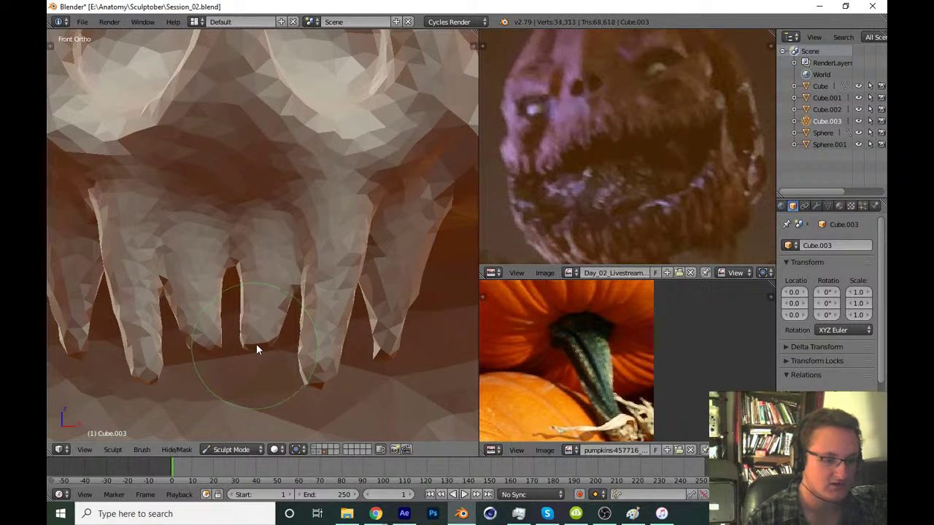
Save the sculpt over the existing Session_02 file
{"action": "scroll", "coordinate": [314, 246], "scroll_direction": "down", "scroll_amount": 2}
{"action": "scroll", "coordinate": [318, 277], "scroll_direction": "down", "scroll_amount": 1}
{"action": "scroll", "coordinate": [313, 350], "scroll_direction": "down", "scroll_amount": 3}
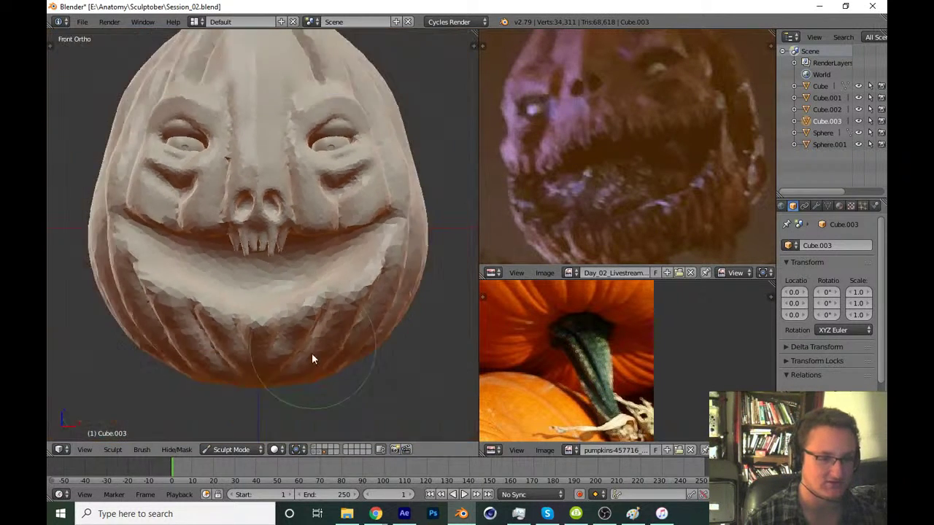
{"action": "scroll", "coordinate": [317, 338], "scroll_direction": "down", "scroll_amount": 2}
{"action": "scroll", "coordinate": [343, 284], "scroll_direction": "up", "scroll_amount": 6}
{"action": "scroll", "coordinate": [339, 280], "scroll_direction": "up", "scroll_amount": 1}
{"action": "scroll", "coordinate": [325, 265], "scroll_direction": "up", "scroll_amount": 1}
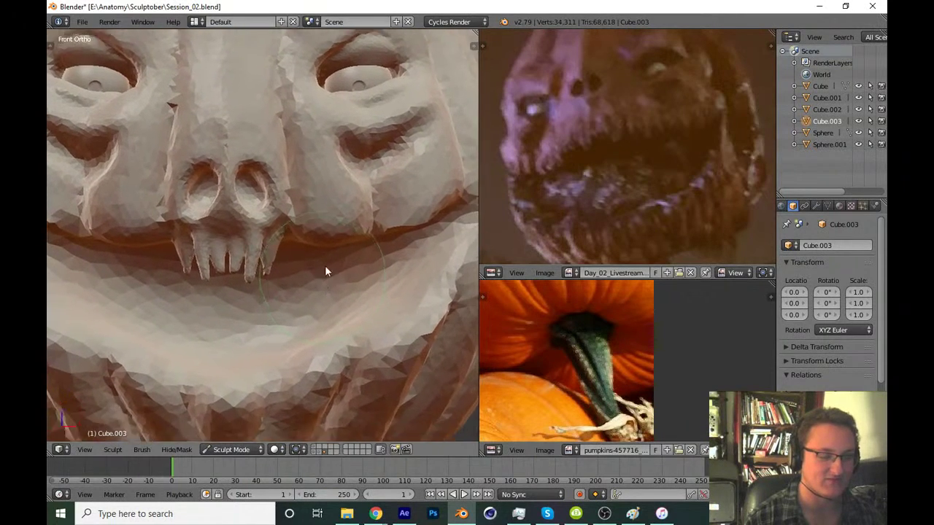
{"action": "scroll", "coordinate": [316, 293], "scroll_direction": "up", "scroll_amount": 1}
{"action": "scroll", "coordinate": [366, 200], "scroll_direction": "up", "scroll_amount": 3}
{"action": "scroll", "coordinate": [326, 284], "scroll_direction": "down", "scroll_amount": 1}
{"action": "key", "text": "t"}
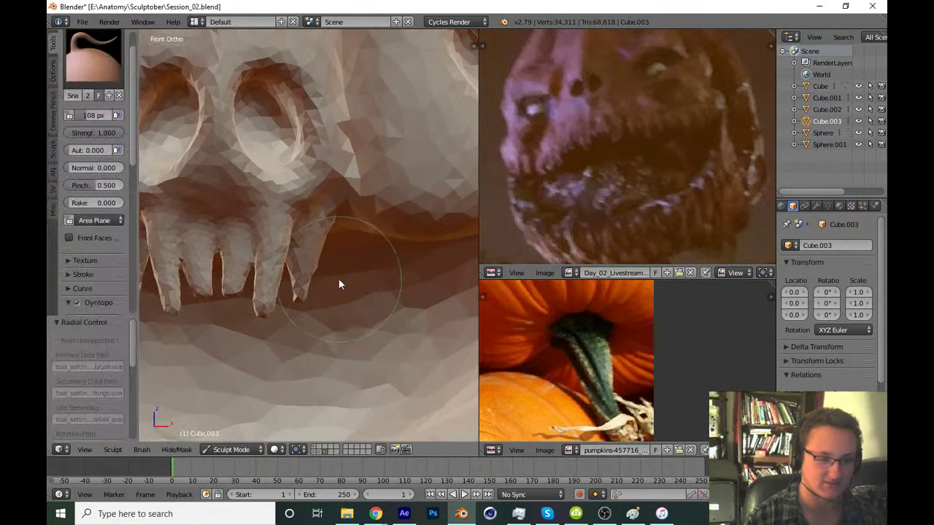
{"action": "key", "text": "t"}
{"action": "scroll", "coordinate": [332, 277], "scroll_direction": "up", "scroll_amount": 1}
{"action": "scroll", "coordinate": [322, 299], "scroll_direction": "up", "scroll_amount": 1}
{"action": "key", "text": "ctrl+s"}
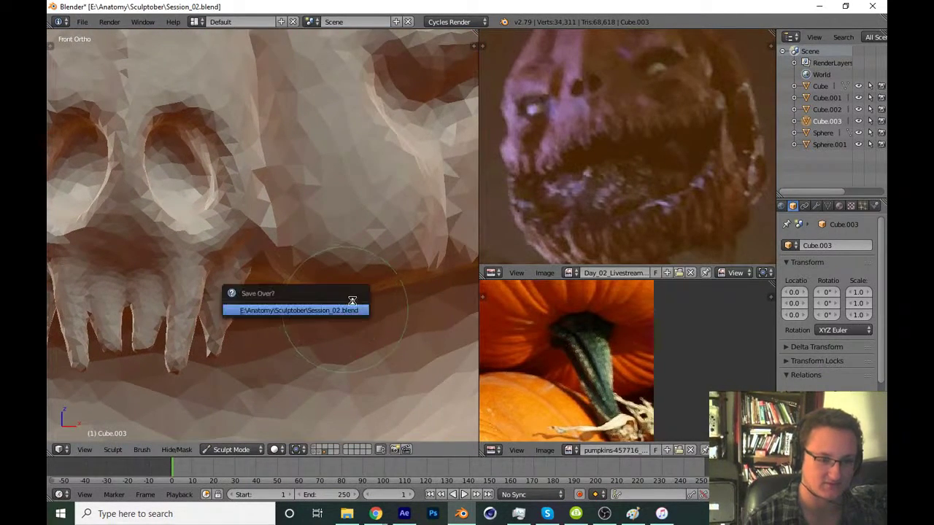
{"action": "key", "text": "Return"}
Try pulling a long fang and a small bulge with a larger brush, undoing both
{"action": "scroll", "coordinate": [339, 351], "scroll_direction": "up", "scroll_amount": 1}
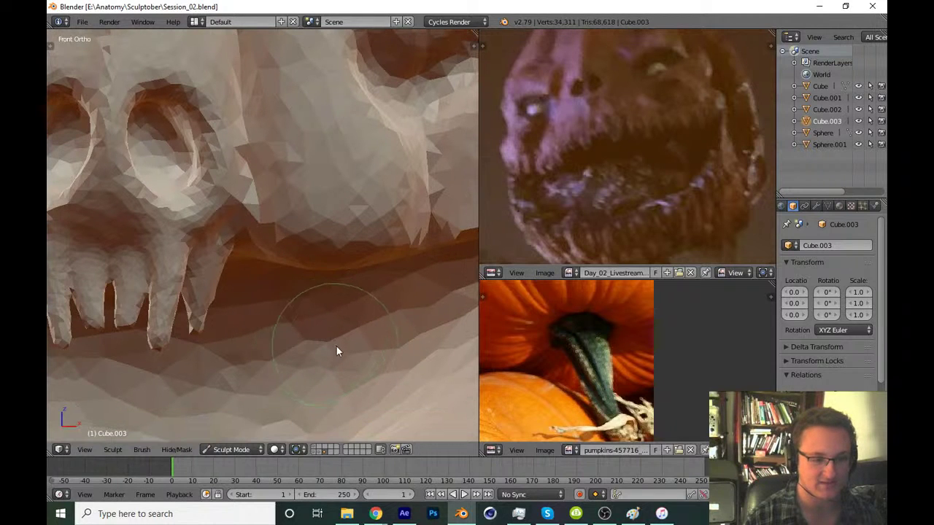
{"action": "scroll", "coordinate": [332, 299], "scroll_direction": "up", "scroll_amount": 2}
{"action": "scroll", "coordinate": [328, 283], "scroll_direction": "down", "scroll_amount": 1}
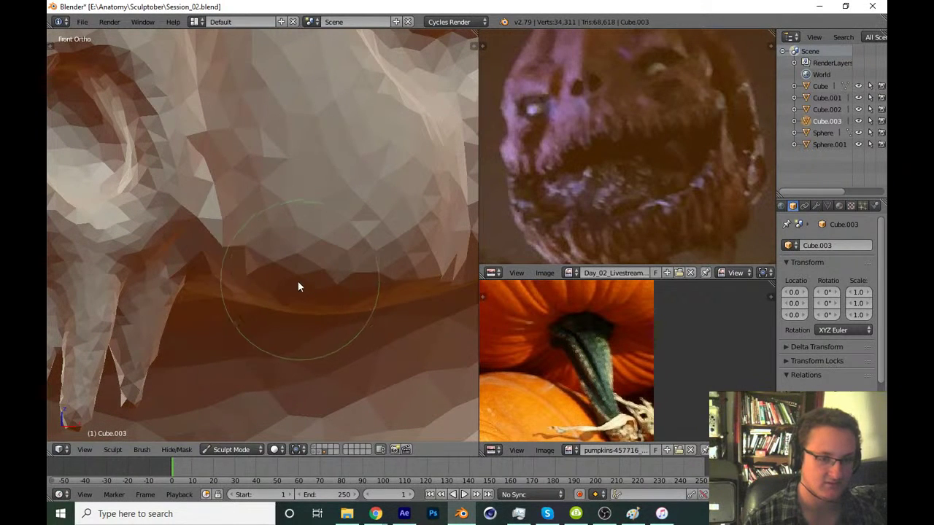
{"action": "key", "text": "f"}
{"action": "left_click", "coordinate": [302, 274]}
{"action": "left_click_drag", "start_coordinate": [264, 296], "coordinate": [243, 411]}
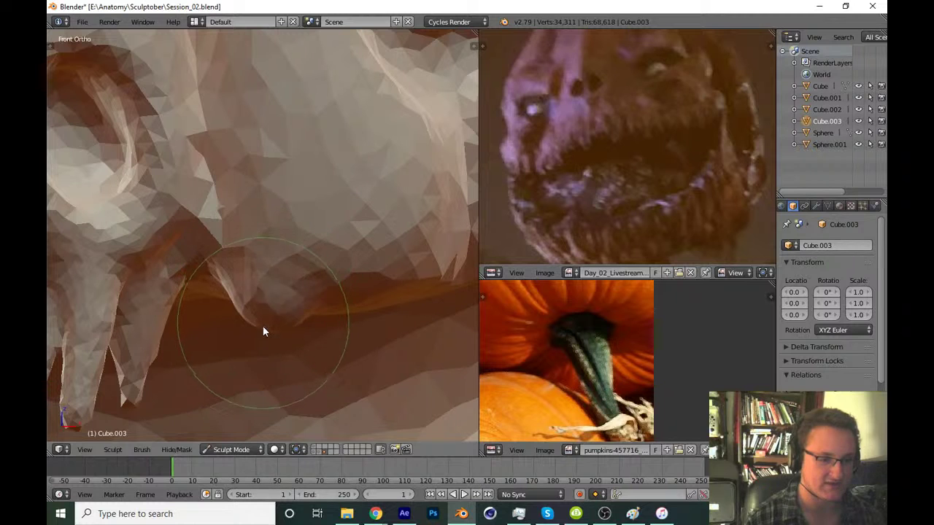
{"action": "key", "text": "ctrl+z"}
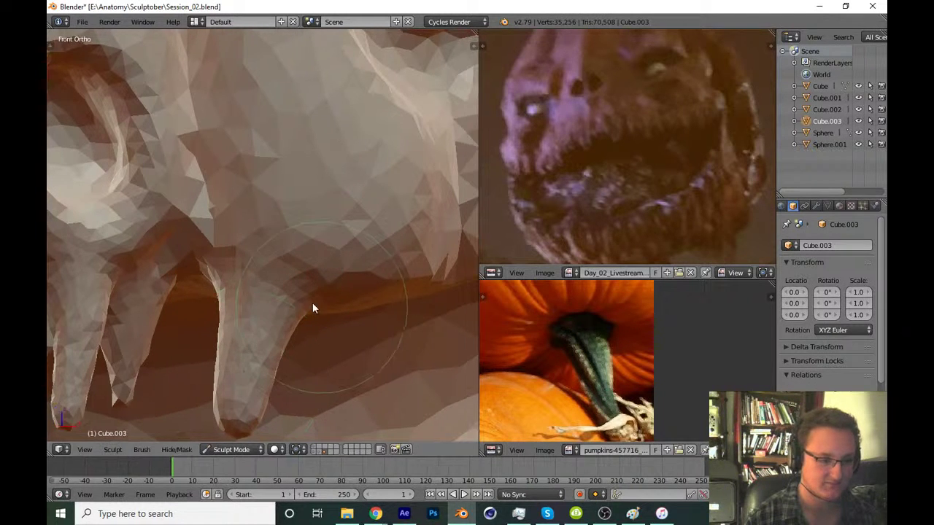
{"action": "key", "text": "ctrl+z"}
{"action": "key", "text": "ctrl+z"}
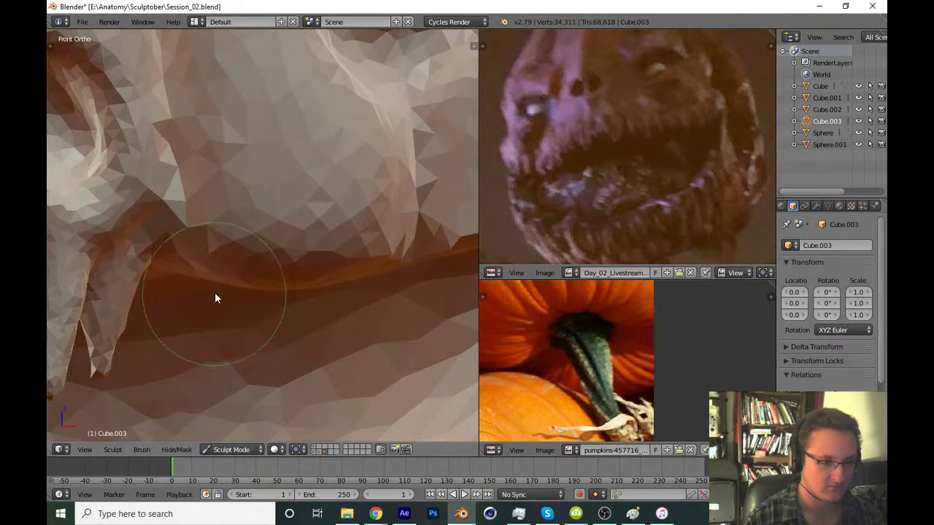
{"action": "left_click_drag", "start_coordinate": [218, 284], "coordinate": [225, 339]}
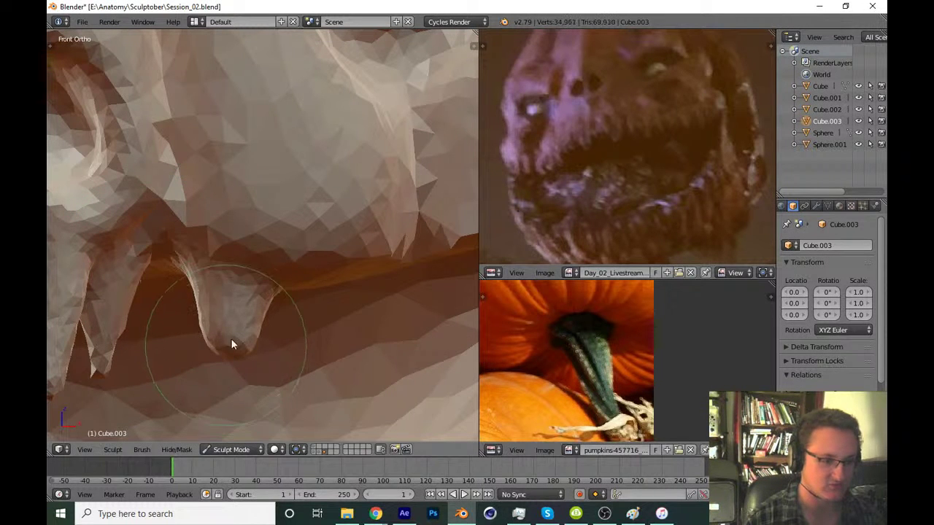
{"action": "key", "text": "ctrl+z"}
Pull a new fang down from the upper gum and narrow its tip
{"action": "key", "text": "f"}
{"action": "left_click", "coordinate": [235, 289]}
{"action": "left_click_drag", "start_coordinate": [231, 296], "coordinate": [225, 378]}
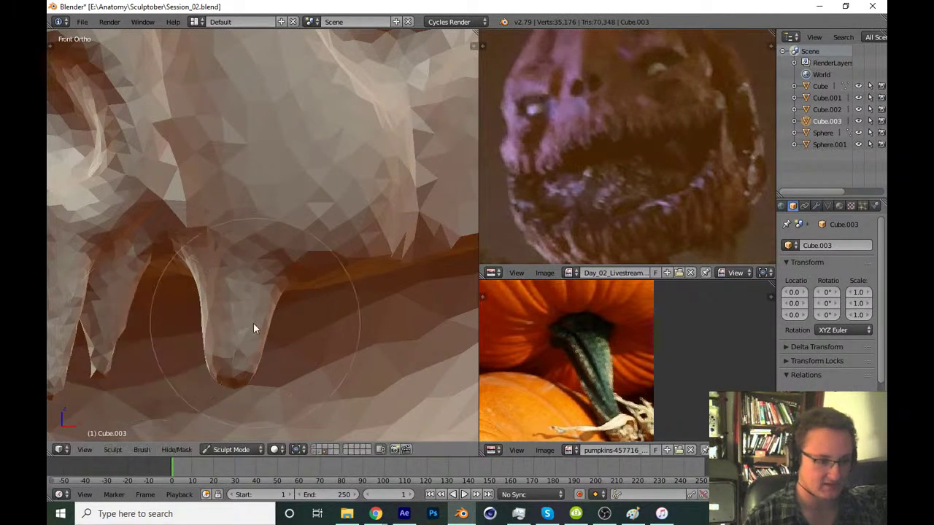
{"action": "left_click_drag", "start_coordinate": [226, 383], "coordinate": [236, 362]}
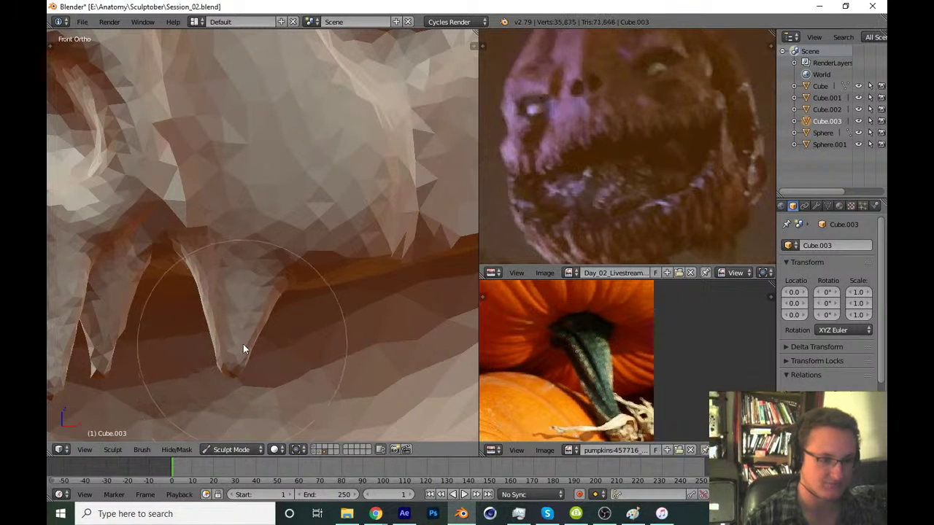
{"action": "key", "text": "t"}
{"action": "scroll", "coordinate": [275, 276], "scroll_direction": "up", "scroll_amount": 2}
With the Snake Hook brush, pull a fang down from the gum and stretch it further
{"action": "left_click", "coordinate": [94, 55]}
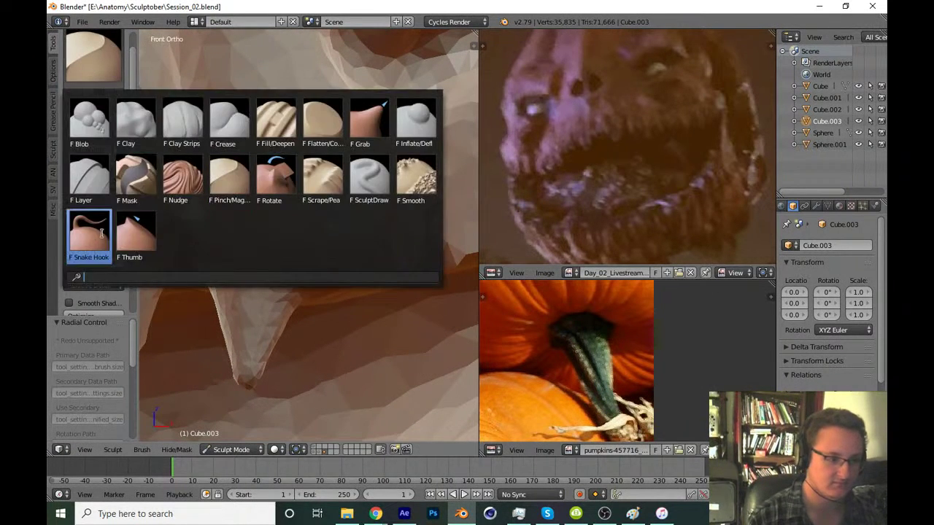
{"action": "left_click", "coordinate": [304, 256]}
{"action": "key", "text": "t"}
{"action": "middle_click_drag", "start_coordinate": [362, 292], "coordinate": [338, 262]}
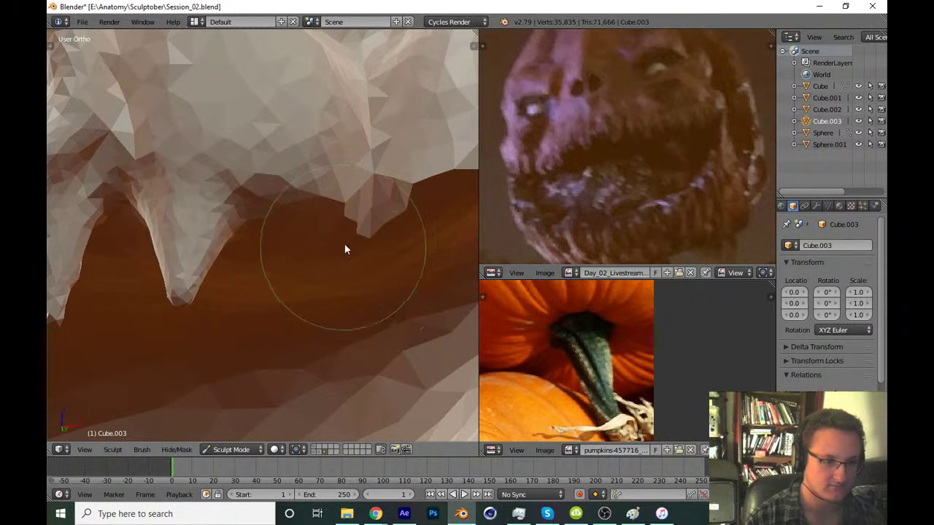
{"action": "mouse_move", "coordinate": [344, 246]}
{"action": "left_mouse_down"}
{"action": "mouse_move", "coordinate": [354, 282]}
{"action": "mouse_move", "coordinate": [347, 372]}
{"action": "mouse_move", "coordinate": [353, 292]}
{"action": "mouse_move", "coordinate": [331, 256]}
{"action": "left_mouse_up"}
{"action": "key", "text": "KP_1"}
{"action": "scroll", "coordinate": [337, 320], "scroll_direction": "down", "scroll_amount": 3}
{"action": "scroll", "coordinate": [323, 257], "scroll_direction": "up", "scroll_amount": 1}
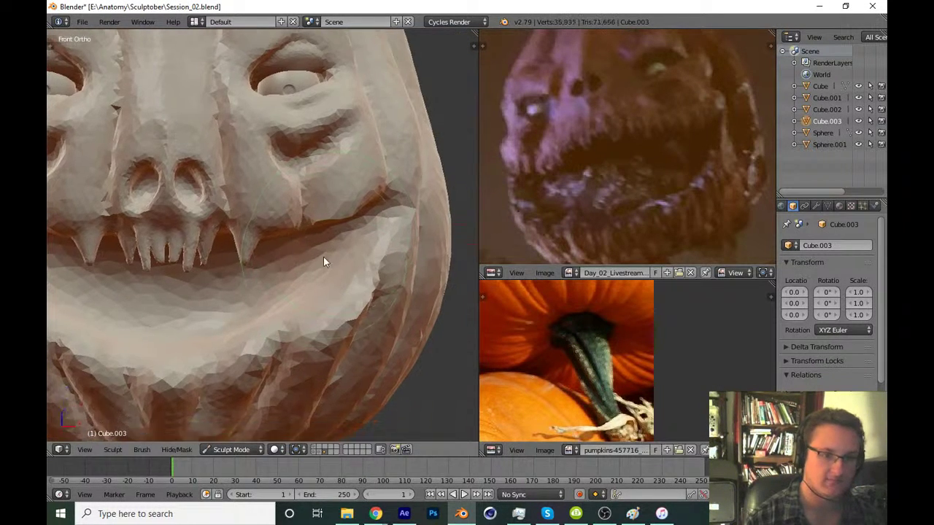
{"action": "scroll", "coordinate": [324, 256], "scroll_direction": "up", "scroll_amount": 3}
{"action": "scroll", "coordinate": [350, 213], "scroll_direction": "up", "scroll_amount": 2}
Pull another long fang down from the upper ridge of the grin
{"action": "mouse_move", "coordinate": [349, 220]}
{"action": "left_mouse_down"}
{"action": "mouse_move", "coordinate": [359, 223]}
{"action": "mouse_move", "coordinate": [349, 223]}
{"action": "mouse_move", "coordinate": [294, 467]}
{"action": "left_mouse_up"}
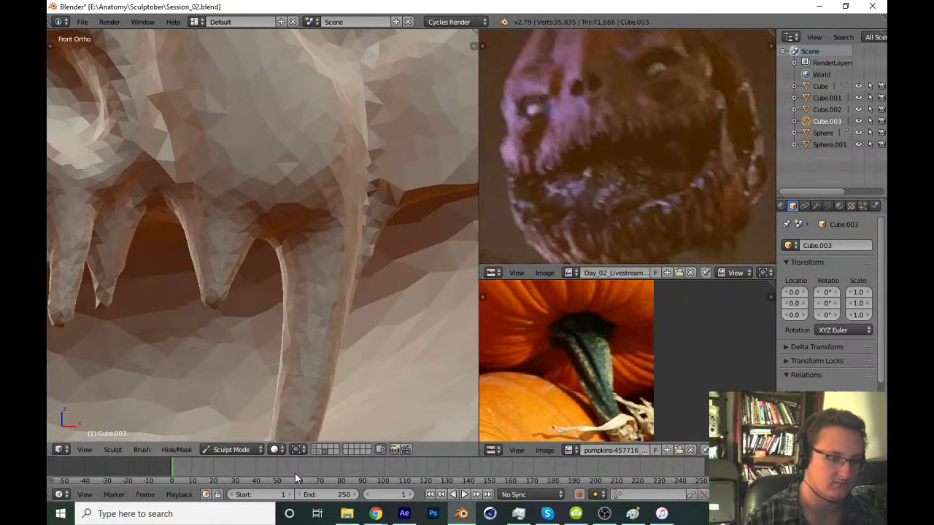
{"action": "scroll", "coordinate": [324, 291], "scroll_direction": "down", "scroll_amount": 3}
{"action": "scroll", "coordinate": [321, 288], "scroll_direction": "up", "scroll_amount": 1}
{"action": "scroll", "coordinate": [329, 256], "scroll_direction": "up", "scroll_amount": 2}
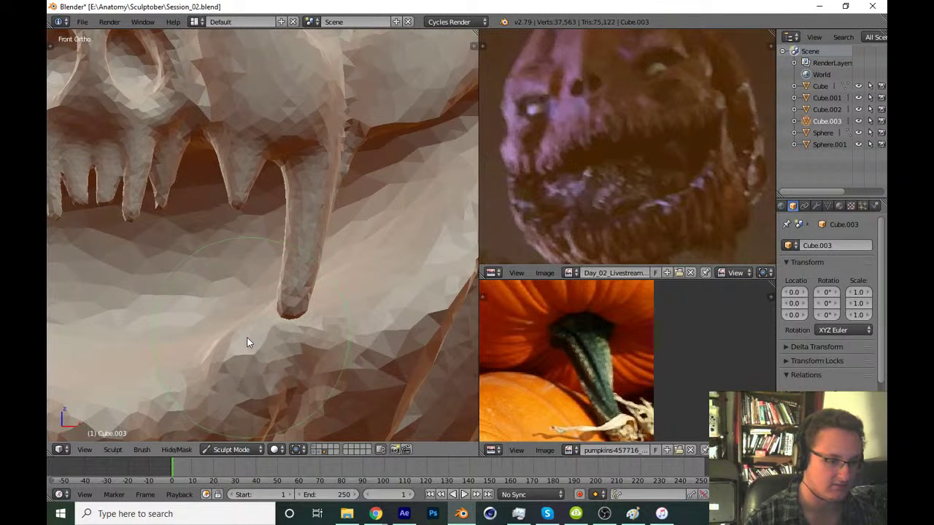
{"action": "scroll", "coordinate": [248, 321], "scroll_direction": "up", "scroll_amount": 1}
{"action": "scroll", "coordinate": [256, 313], "scroll_direction": "up", "scroll_amount": 1}
Pull a tooth up from the lower jaw and check it at an angle
{"action": "left_click_drag", "start_coordinate": [267, 336], "coordinate": [247, 215]}
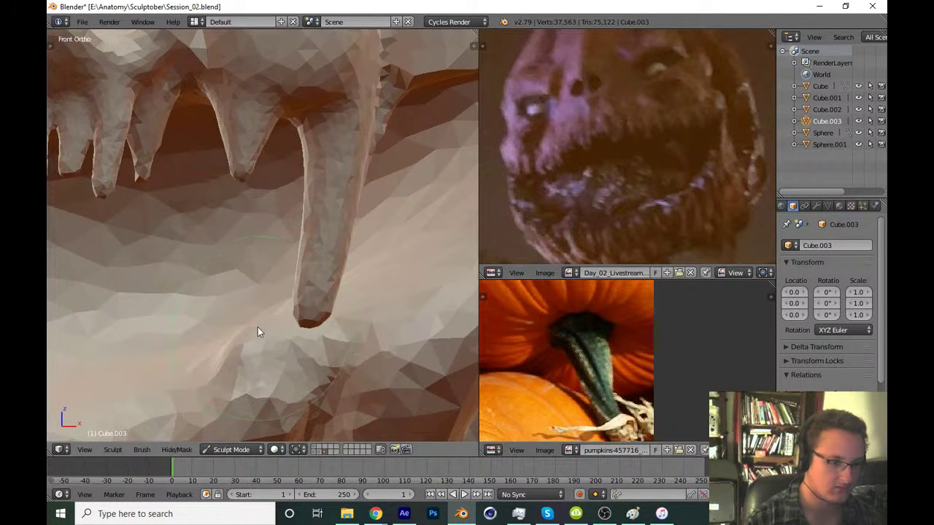
{"action": "scroll", "coordinate": [274, 306], "scroll_direction": "down", "scroll_amount": 4}
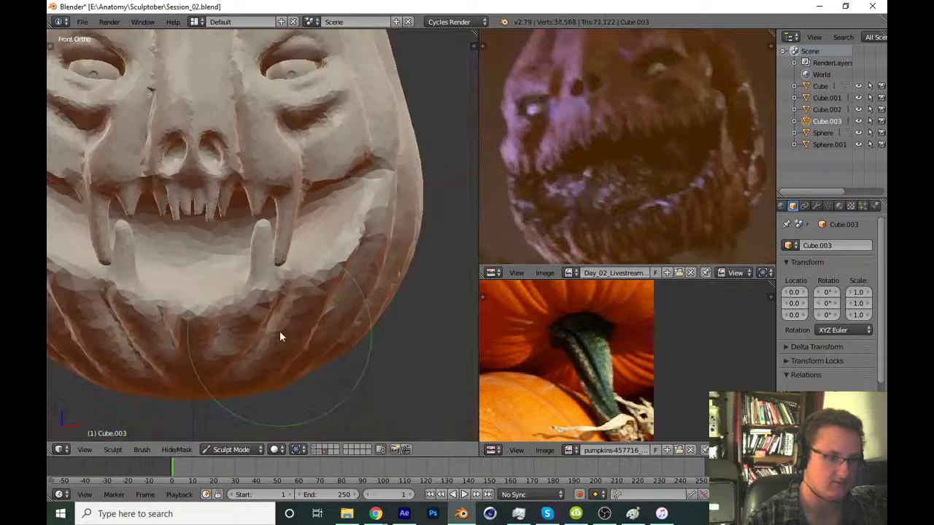
{"action": "scroll", "coordinate": [292, 262], "scroll_direction": "down", "scroll_amount": 2}
{"action": "mouse_move", "coordinate": [245, 270]}
{"action": "middle_mouse_down"}
{"action": "mouse_move", "coordinate": [271, 292]}
{"action": "mouse_move", "coordinate": [223, 286]}
{"action": "mouse_move", "coordinate": [246, 265]}
{"action": "middle_mouse_up"}
{"action": "scroll", "coordinate": [305, 184], "scroll_direction": "up", "scroll_amount": 4}
{"action": "scroll", "coordinate": [307, 184], "scroll_direction": "up", "scroll_amount": 4}
{"action": "scroll", "coordinate": [321, 241], "scroll_direction": "up", "scroll_amount": 2}
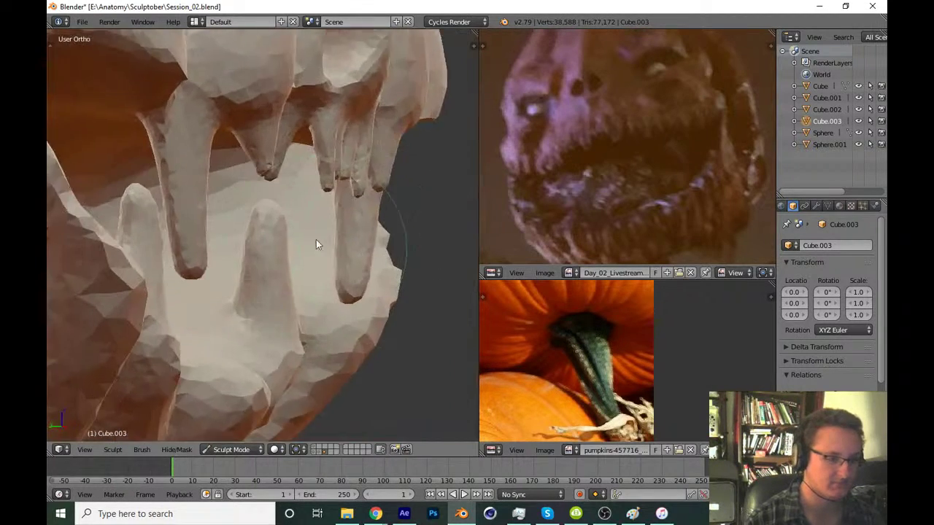
{"action": "scroll", "coordinate": [299, 244], "scroll_direction": "up", "scroll_amount": 1}
{"action": "scroll", "coordinate": [311, 243], "scroll_direction": "up", "scroll_amount": 1}
Bend the lower tooth up and right, sharpen the right fang, and refine the tooth's tip
{"action": "mouse_move", "coordinate": [265, 244]}
{"action": "left_mouse_down"}
{"action": "mouse_move", "coordinate": [304, 244]}
{"action": "mouse_move", "coordinate": [309, 214]}
{"action": "mouse_move", "coordinate": [363, 248]}
{"action": "mouse_move", "coordinate": [376, 310]}
{"action": "mouse_move", "coordinate": [358, 316]}
{"action": "mouse_move", "coordinate": [360, 297]}
{"action": "left_mouse_up"}
{"action": "scroll", "coordinate": [322, 306], "scroll_direction": "up", "scroll_amount": 2}
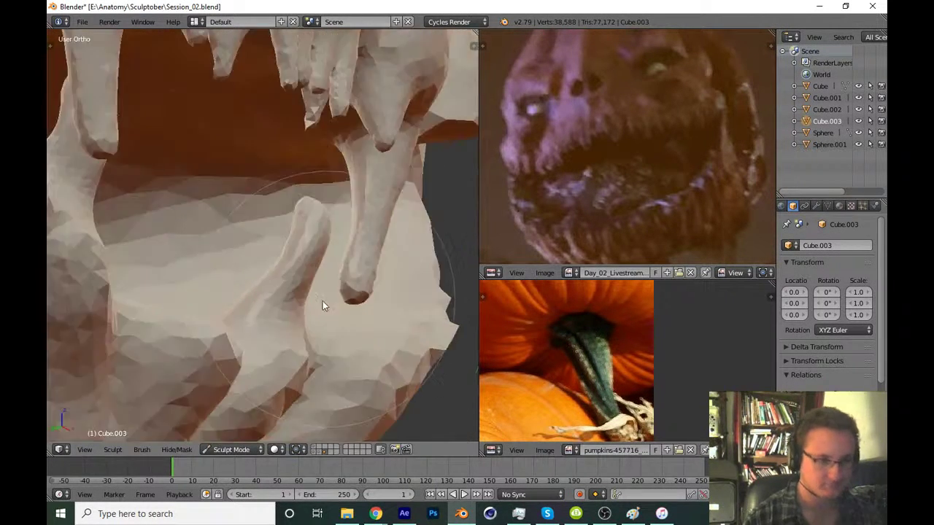
{"action": "scroll", "coordinate": [391, 271], "scroll_direction": "up", "scroll_amount": 2}
{"action": "mouse_move", "coordinate": [395, 340]}
{"action": "left_mouse_down"}
{"action": "mouse_move", "coordinate": [416, 242]}
{"action": "mouse_move", "coordinate": [332, 203]}
{"action": "left_mouse_up"}
{"action": "middle_click_drag", "start_coordinate": [332, 203], "coordinate": [163, 309]}
{"action": "mouse_move", "coordinate": [163, 309]}
{"action": "left_mouse_down"}
{"action": "mouse_move", "coordinate": [226, 292]}
{"action": "mouse_move", "coordinate": [198, 240]}
{"action": "left_mouse_up"}
{"action": "middle_click_drag", "start_coordinate": [197, 240], "coordinate": [196, 240]}
Orbit to a three-quarter view around the lower tooth and resize the brush
{"action": "scroll", "coordinate": [196, 240], "scroll_direction": "down", "scroll_amount": 2}
{"action": "scroll", "coordinate": [352, 238], "scroll_direction": "down", "scroll_amount": 3}
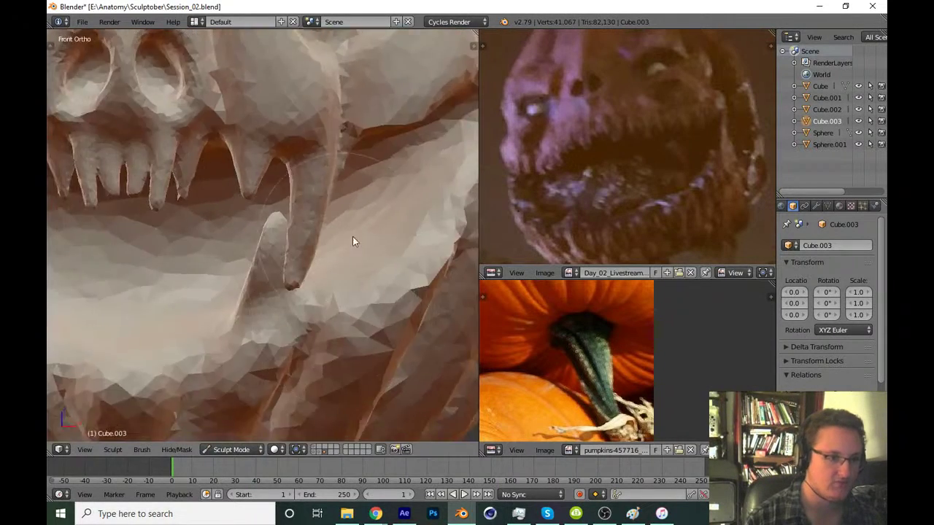
{"action": "scroll", "coordinate": [352, 238], "scroll_direction": "down", "scroll_amount": 4}
{"action": "middle_click_drag", "start_coordinate": [302, 277], "coordinate": [334, 290]}
{"action": "scroll", "coordinate": [333, 290], "scroll_direction": "up", "scroll_amount": 5}
{"action": "scroll", "coordinate": [355, 219], "scroll_direction": "up", "scroll_amount": 2}
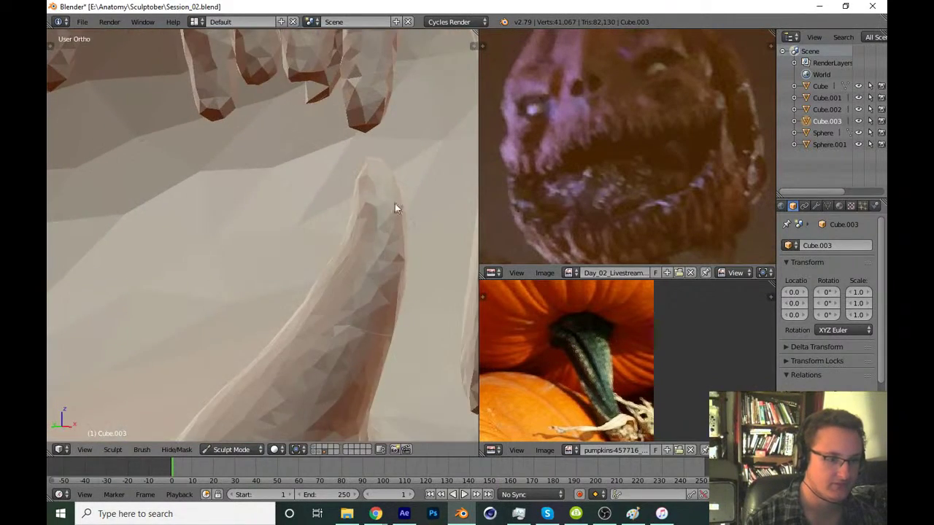
{"action": "scroll", "coordinate": [394, 204], "scroll_direction": "down", "scroll_amount": 1}
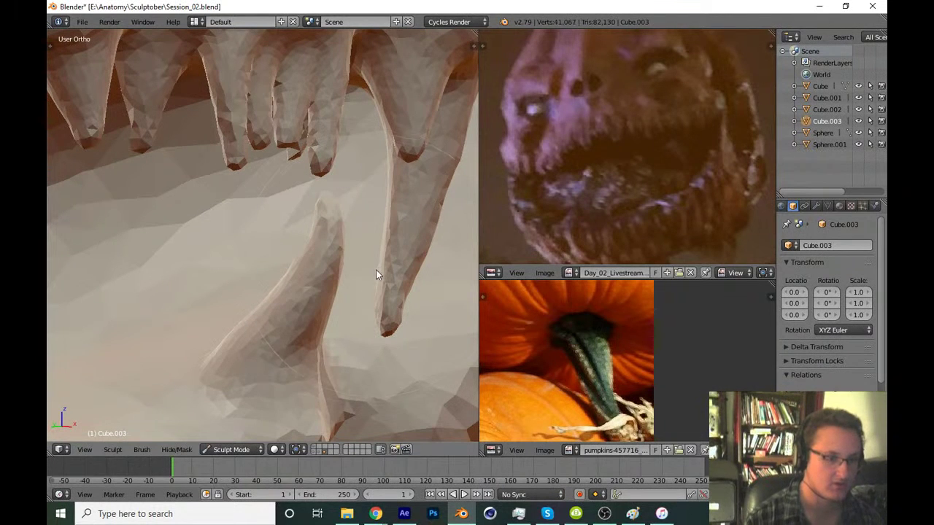
{"action": "key", "text": "f"}
{"action": "left_click", "coordinate": [336, 259]}
{"action": "mouse_move", "coordinate": [344, 234]}
{"action": "middle_mouse_down"}
{"action": "mouse_move", "coordinate": [285, 279]}
{"action": "mouse_move", "coordinate": [389, 291]}
{"action": "mouse_move", "coordinate": [334, 282]}
{"action": "middle_mouse_up"}
{"action": "scroll", "coordinate": [351, 256], "scroll_direction": "up", "scroll_amount": 2}
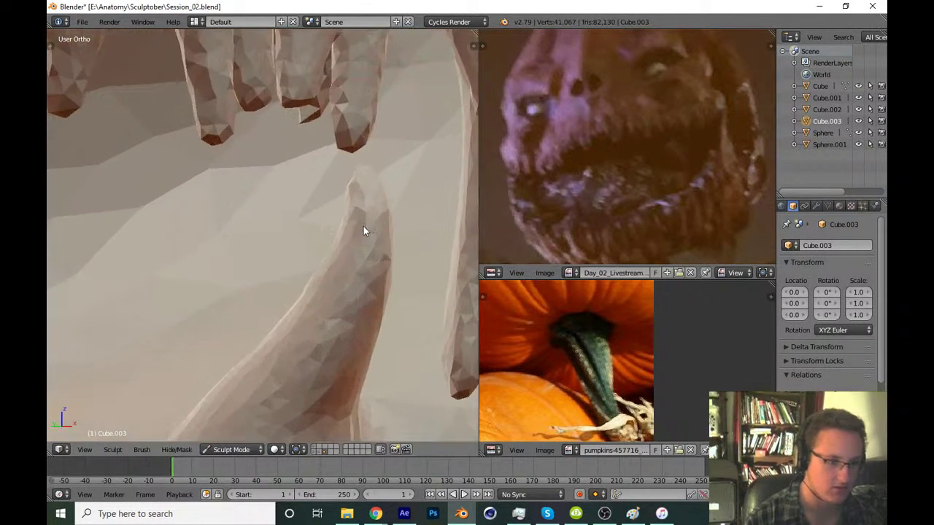
Mask the lower tooth from its shaded side up to its tip
{"action": "mouse_move", "coordinate": [347, 197]}
{"action": "left_mouse_down"}
{"action": "mouse_move", "coordinate": [334, 341]}
{"action": "mouse_move", "coordinate": [317, 306]}
{"action": "mouse_move", "coordinate": [334, 304]}
{"action": "left_mouse_up"}
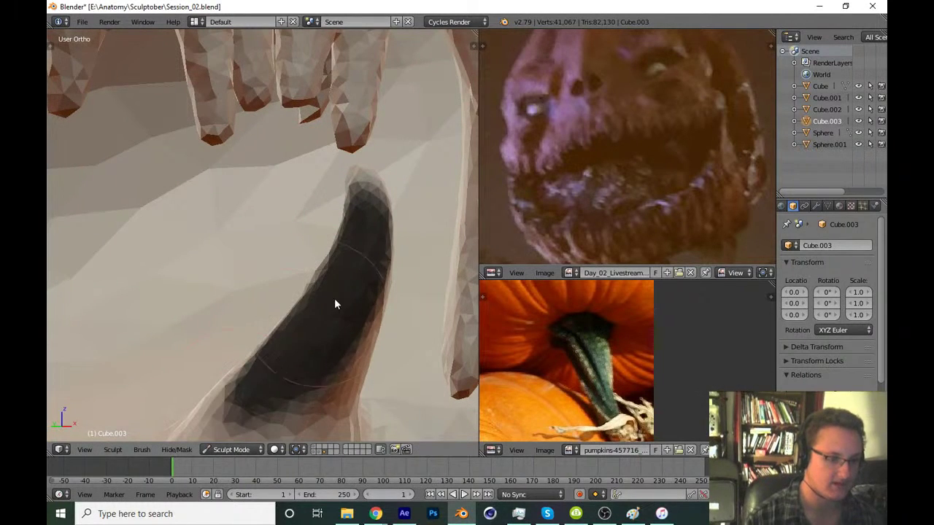
{"action": "mouse_move", "coordinate": [334, 304]}
{"action": "middle_mouse_down"}
{"action": "mouse_move", "coordinate": [343, 325]}
{"action": "mouse_move", "coordinate": [290, 348]}
{"action": "mouse_move", "coordinate": [145, 374]}
{"action": "mouse_move", "coordinate": [206, 336]}
{"action": "middle_mouse_up"}
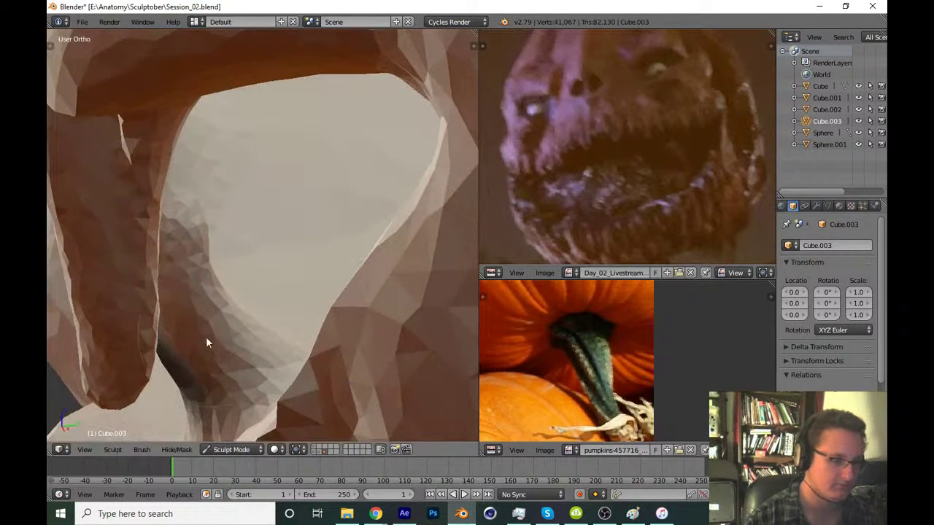
{"action": "mouse_move", "coordinate": [206, 336]}
{"action": "left_mouse_down"}
{"action": "mouse_move", "coordinate": [224, 300]}
{"action": "mouse_move", "coordinate": [281, 340]}
{"action": "left_mouse_up"}
{"action": "mouse_move", "coordinate": [281, 340]}
{"action": "middle_mouse_down"}
{"action": "mouse_move", "coordinate": [332, 373]}
{"action": "mouse_move", "coordinate": [359, 341]}
{"action": "middle_mouse_up"}
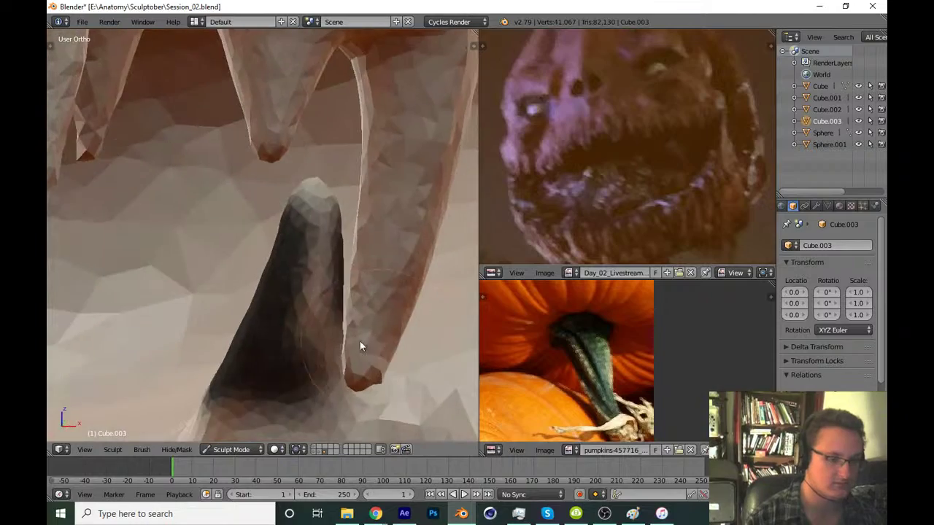
{"action": "mouse_move", "coordinate": [360, 341]}
{"action": "left_mouse_down"}
{"action": "mouse_move", "coordinate": [326, 331]}
{"action": "mouse_move", "coordinate": [321, 189]}
{"action": "mouse_move", "coordinate": [295, 262]}
{"action": "left_mouse_up"}
{"action": "mouse_move", "coordinate": [296, 263]}
{"action": "middle_mouse_down"}
{"action": "mouse_move", "coordinate": [389, 267]}
{"action": "mouse_move", "coordinate": [390, 285]}
{"action": "mouse_move", "coordinate": [352, 316]}
{"action": "mouse_move", "coordinate": [411, 260]}
{"action": "mouse_move", "coordinate": [361, 309]}
{"action": "mouse_move", "coordinate": [343, 285]}
{"action": "mouse_move", "coordinate": [392, 290]}
{"action": "mouse_move", "coordinate": [404, 248]}
{"action": "middle_mouse_up"}
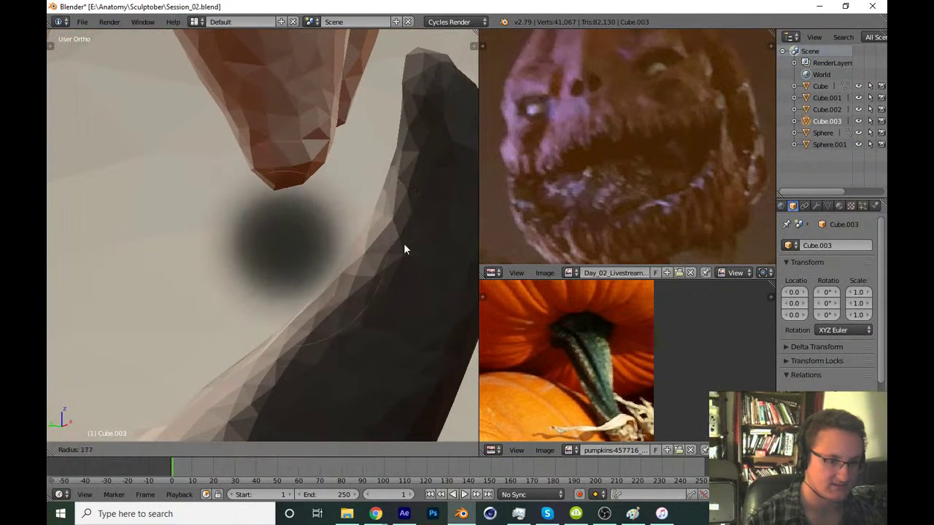
{"action": "left_click_drag", "start_coordinate": [390, 209], "coordinate": [270, 362]}
{"action": "middle_click_drag", "start_coordinate": [270, 362], "coordinate": [348, 236]}
{"action": "left_click_drag", "start_coordinate": [348, 236], "coordinate": [305, 267]}
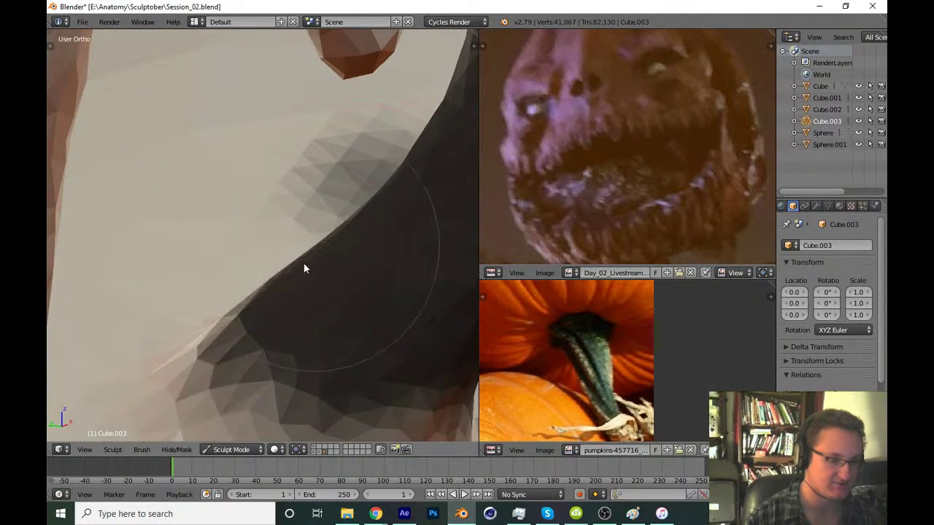
{"action": "mouse_move", "coordinate": [304, 267]}
{"action": "middle_mouse_down"}
{"action": "mouse_move", "coordinate": [369, 323]}
{"action": "mouse_move", "coordinate": [207, 293]}
{"action": "mouse_move", "coordinate": [298, 302]}
{"action": "mouse_move", "coordinate": [261, 318]}
{"action": "mouse_move", "coordinate": [430, 311]}
{"action": "mouse_move", "coordinate": [322, 299]}
{"action": "mouse_move", "coordinate": [350, 302]}
{"action": "mouse_move", "coordinate": [331, 336]}
{"action": "mouse_move", "coordinate": [306, 311]}
{"action": "mouse_move", "coordinate": [283, 305]}
{"action": "mouse_move", "coordinate": [381, 270]}
{"action": "mouse_move", "coordinate": [369, 255]}
{"action": "mouse_move", "coordinate": [378, 247]}
{"action": "middle_mouse_up"}
Hook over and reshape the pale horn's tip with a smaller brush
{"action": "scroll", "coordinate": [322, 279], "scroll_direction": "down", "scroll_amount": 2}
{"action": "scroll", "coordinate": [332, 333], "scroll_direction": "down", "scroll_amount": 1}
{"action": "mouse_move", "coordinate": [379, 240]}
{"action": "left_mouse_down"}
{"action": "mouse_move", "coordinate": [376, 202]}
{"action": "mouse_move", "coordinate": [365, 200]}
{"action": "mouse_move", "coordinate": [372, 198]}
{"action": "mouse_move", "coordinate": [356, 247]}
{"action": "left_mouse_up"}
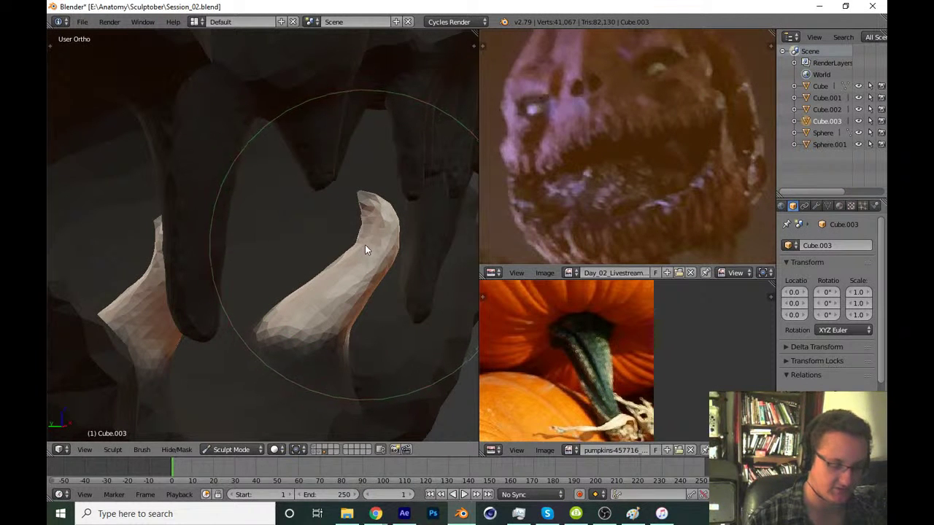
{"action": "key", "text": "d"}
{"action": "left_click_drag", "start_coordinate": [368, 186], "coordinate": [366, 221]}
{"action": "mouse_move", "coordinate": [366, 221]}
{"action": "middle_mouse_down"}
{"action": "mouse_move", "coordinate": [265, 236]}
{"action": "mouse_move", "coordinate": [275, 273]}
{"action": "middle_mouse_up"}
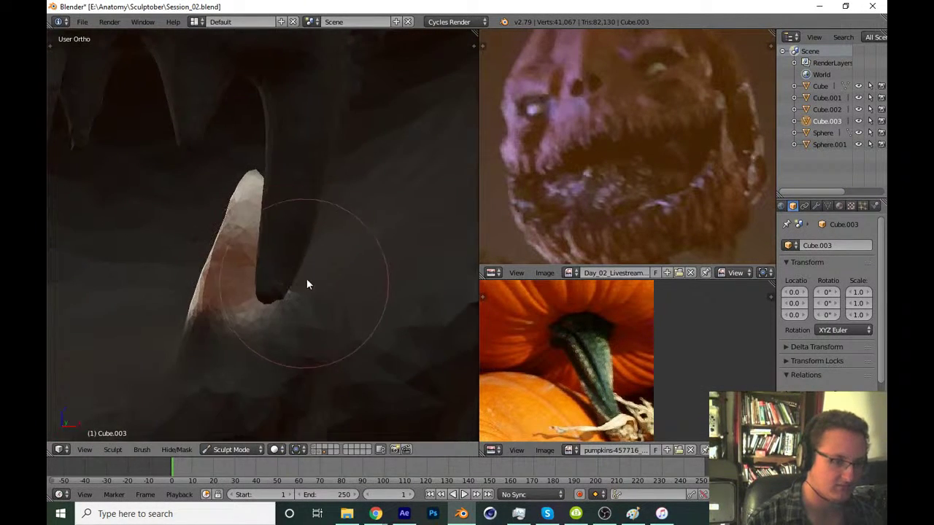
{"action": "mouse_move", "coordinate": [329, 258]}
{"action": "middle_mouse_down"}
{"action": "mouse_move", "coordinate": [404, 274]}
{"action": "mouse_move", "coordinate": [354, 232]}
{"action": "mouse_move", "coordinate": [336, 355]}
{"action": "middle_mouse_up"}
{"action": "scroll", "coordinate": [354, 232], "scroll_direction": "down", "scroll_amount": 3}
Return to front view and save over Session_02.blend
{"action": "key", "text": "KP_1"}
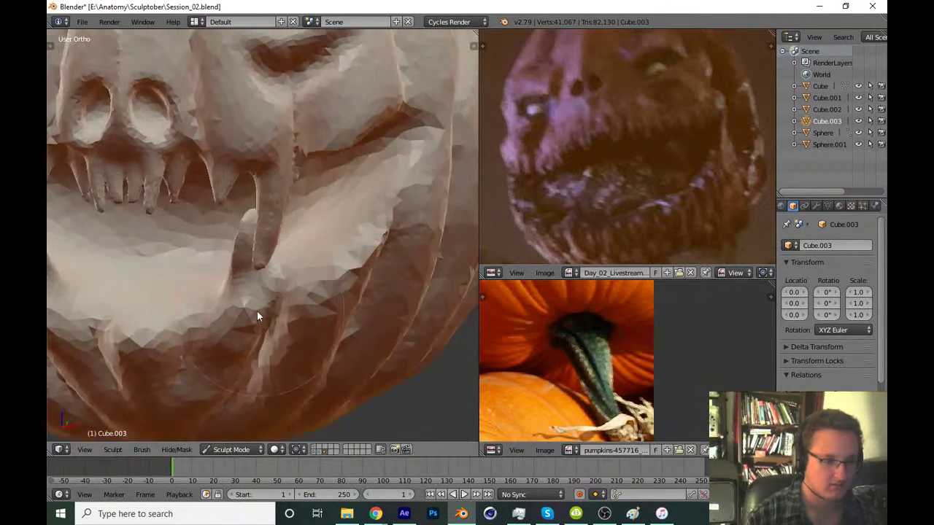
{"action": "scroll", "coordinate": [346, 216], "scroll_direction": "down", "scroll_amount": 5}
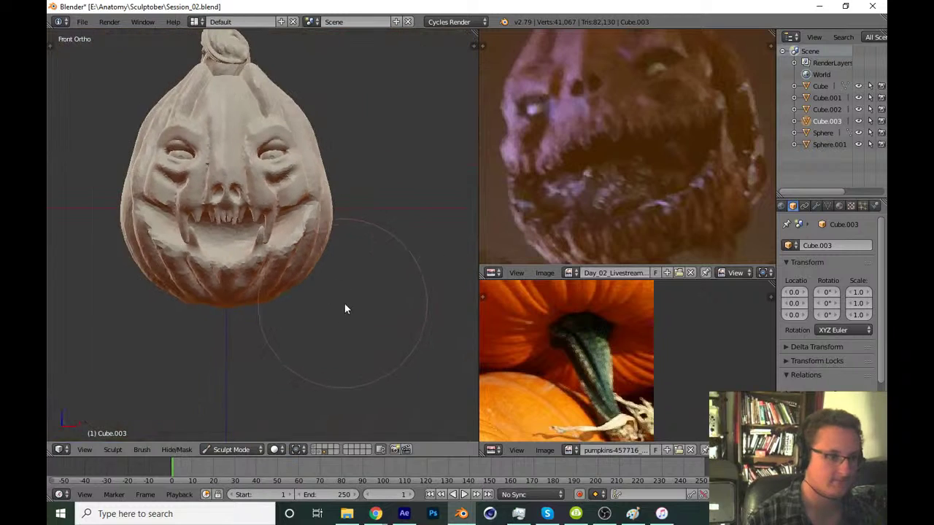
{"action": "key", "text": "ctrl+s"}
{"action": "key", "text": "Return"}
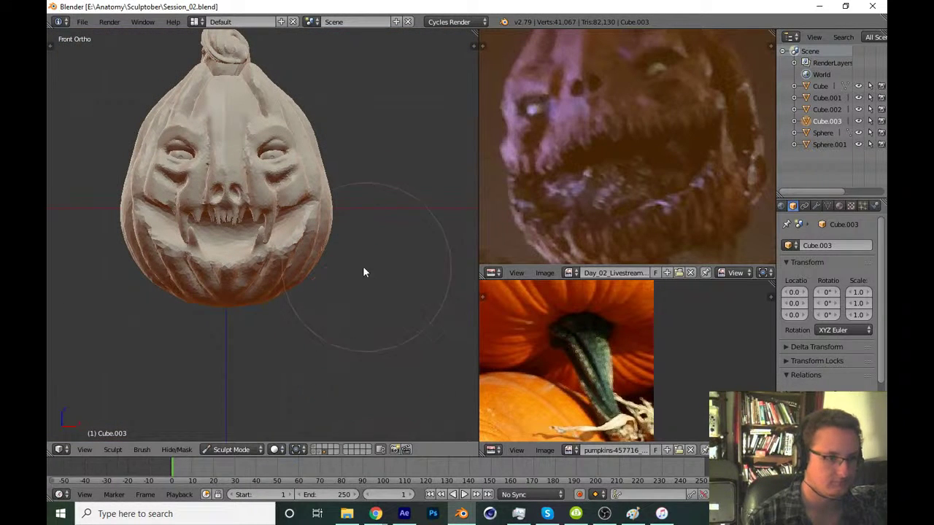
{"action": "scroll", "coordinate": [346, 314], "scroll_direction": "up", "scroll_amount": 4}
{"action": "scroll", "coordinate": [302, 298], "scroll_direction": "up", "scroll_amount": 3}
{"action": "scroll", "coordinate": [340, 305], "scroll_direction": "up", "scroll_amount": 2}
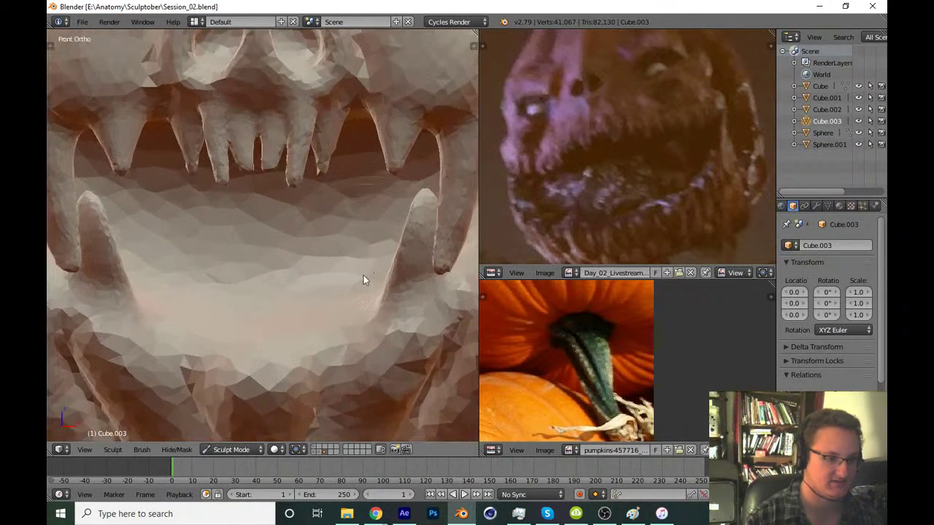
{"action": "scroll", "coordinate": [364, 275], "scroll_direction": "up", "scroll_amount": 2}
Switch to a different sculpt brush and set its radius
{"action": "scroll", "coordinate": [324, 257], "scroll_direction": "up", "scroll_amount": 2}
{"action": "key", "text": "t"}
{"action": "left_click", "coordinate": [92, 59]}
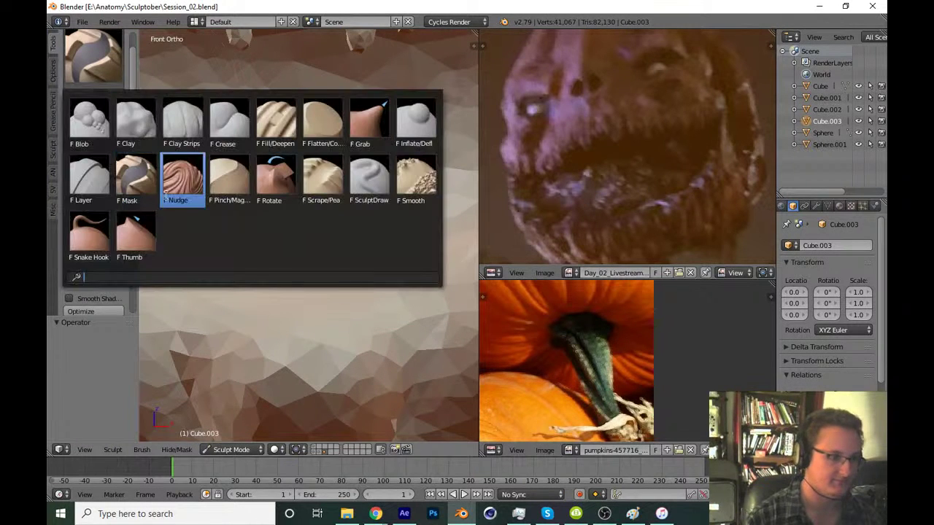
{"action": "left_click", "coordinate": [131, 242]}
{"action": "key", "text": "t"}
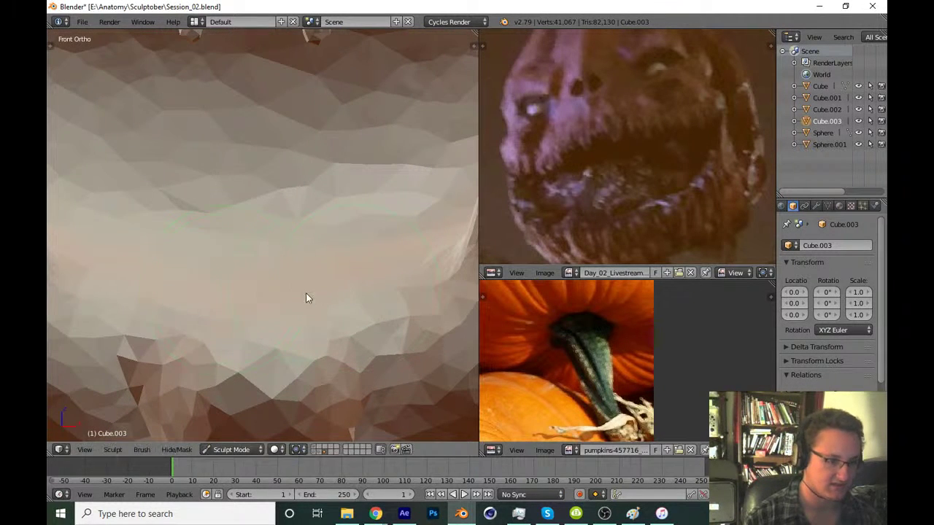
{"action": "key", "text": "f"}
{"action": "left_click", "coordinate": [305, 292]}
Pull up two mirrored pointed fangs from the lower jaw, checking the reference photo
{"action": "mouse_move", "coordinate": [305, 293]}
{"action": "middle_mouse_down"}
{"action": "mouse_move", "coordinate": [270, 351]}
{"action": "mouse_move", "coordinate": [263, 337]}
{"action": "middle_mouse_up"}
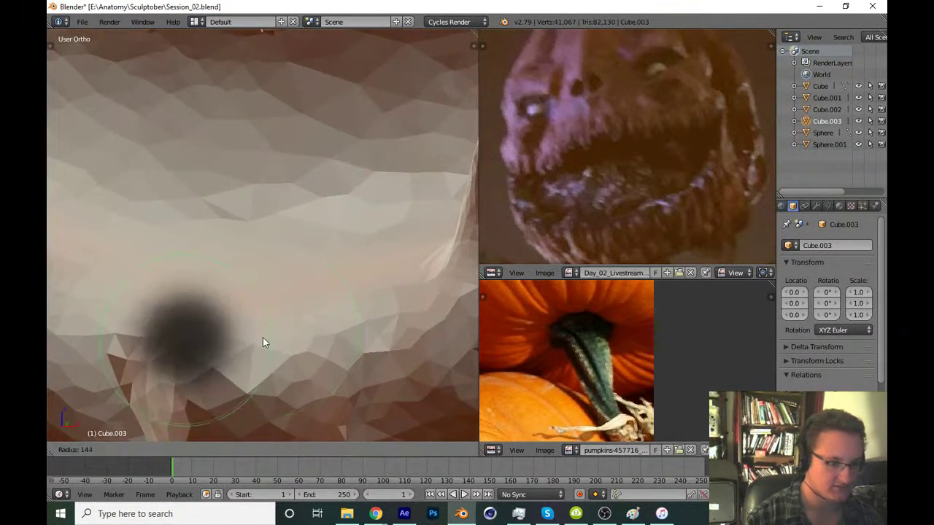
{"action": "left_click_drag", "start_coordinate": [264, 332], "coordinate": [269, 279]}
{"action": "scroll", "coordinate": [553, 326], "scroll_direction": "down", "scroll_amount": 3}
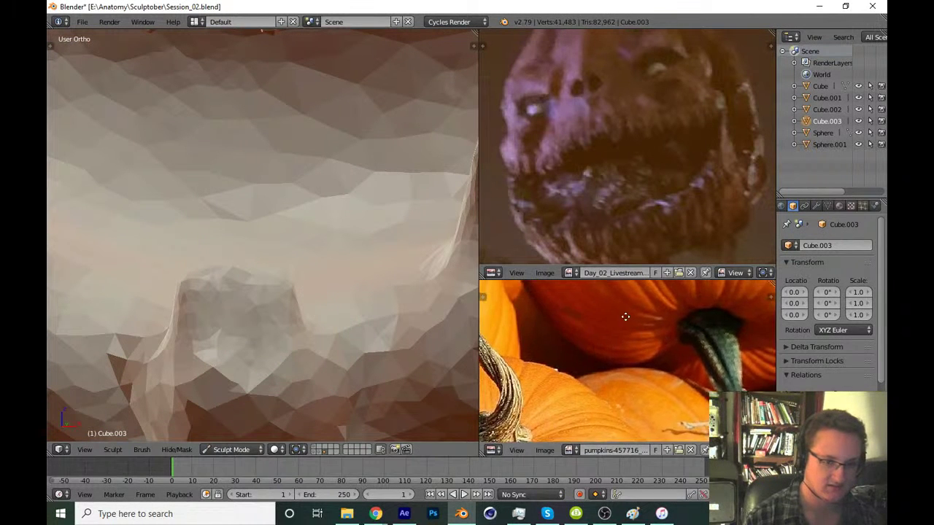
{"action": "mouse_move", "coordinate": [553, 326]}
{"action": "middle_mouse_down"}
{"action": "mouse_move", "coordinate": [659, 324]}
{"action": "mouse_move", "coordinate": [650, 410]}
{"action": "mouse_move", "coordinate": [657, 428]}
{"action": "middle_mouse_up"}
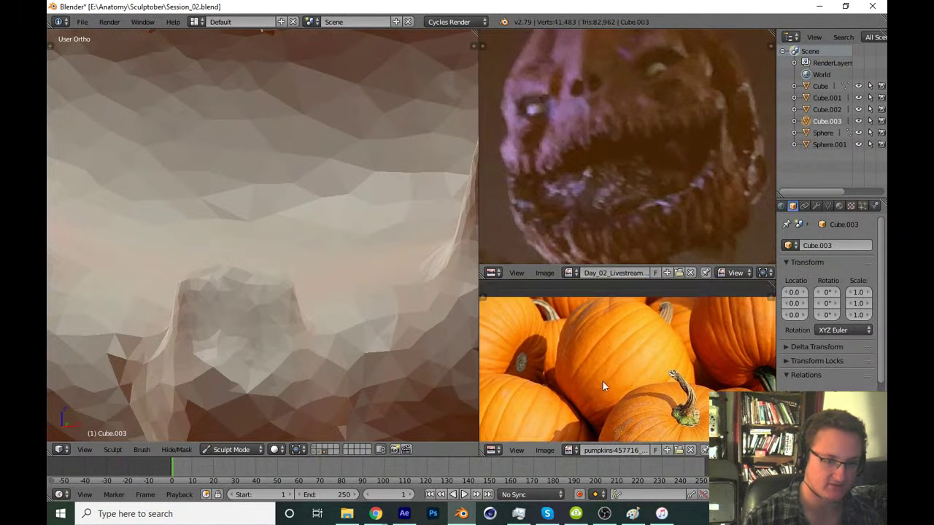
{"action": "left_click_drag", "start_coordinate": [313, 342], "coordinate": [305, 310], "text": "shift"}
{"action": "middle_click_drag", "start_coordinate": [305, 310], "coordinate": [287, 359], "text": "shift"}
{"action": "mouse_move", "coordinate": [287, 360]}
{"action": "left_mouse_down"}
{"action": "mouse_move", "coordinate": [295, 345]}
{"action": "mouse_move", "coordinate": [288, 246]}
{"action": "mouse_move", "coordinate": [265, 214]}
{"action": "left_mouse_up"}
{"action": "scroll", "coordinate": [315, 307], "scroll_direction": "down", "scroll_amount": 5}
{"action": "key", "text": "KP_1"}
{"action": "scroll", "coordinate": [315, 307], "scroll_direction": "down", "scroll_amount": 5}
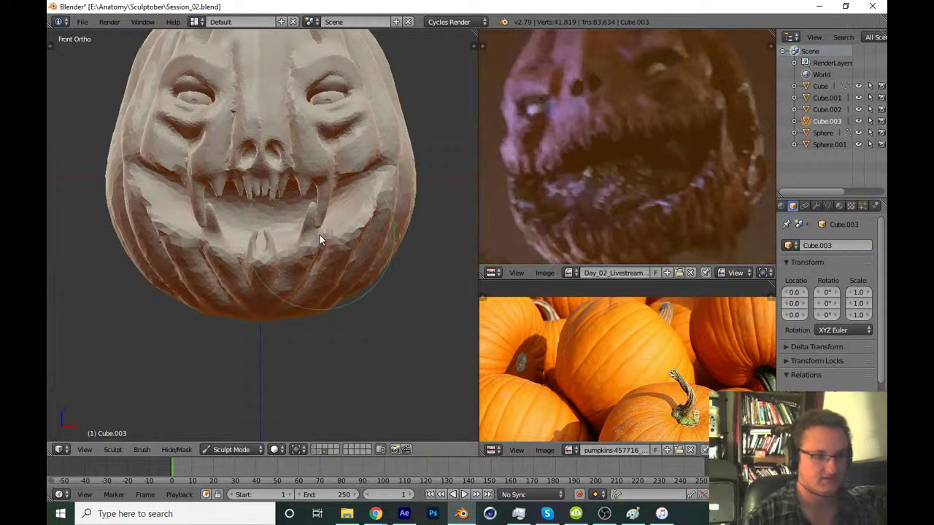
Pull the lower teeth taller
{"action": "middle_click_drag", "start_coordinate": [310, 252], "coordinate": [293, 306], "text": "shift"}
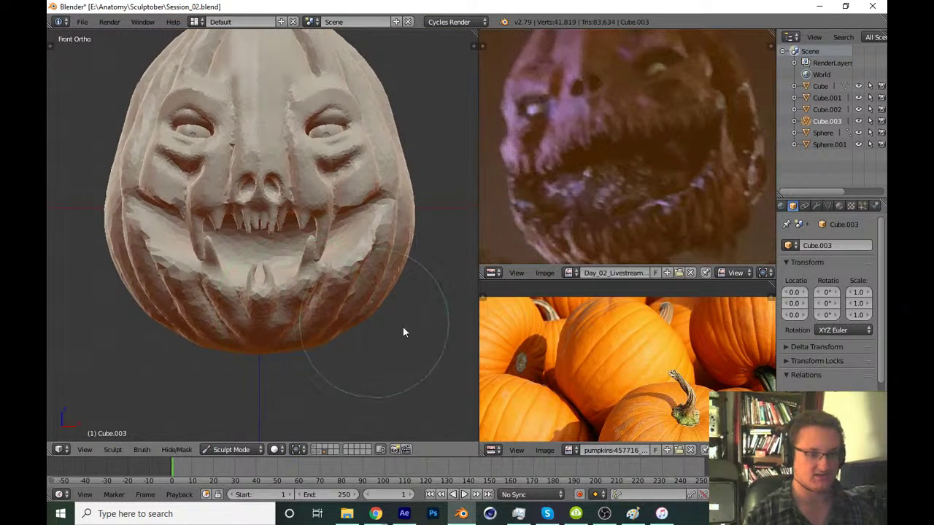
{"action": "scroll", "coordinate": [290, 292], "scroll_direction": "up", "scroll_amount": 2}
{"action": "scroll", "coordinate": [319, 240], "scroll_direction": "up", "scroll_amount": 6}
{"action": "scroll", "coordinate": [319, 241], "scroll_direction": "up", "scroll_amount": 1}
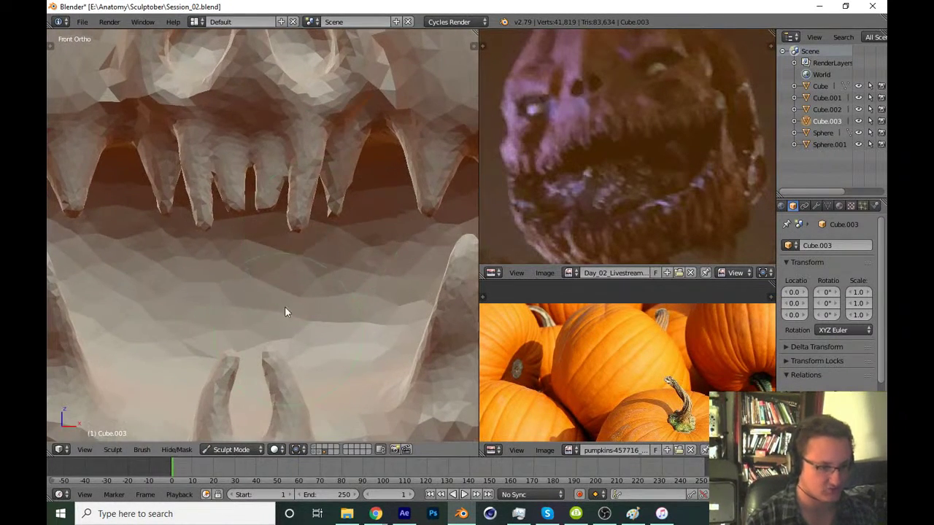
{"action": "scroll", "coordinate": [288, 302], "scroll_direction": "up", "scroll_amount": 2}
{"action": "left_click_drag", "start_coordinate": [279, 349], "coordinate": [278, 324]}
Save over Session_02.blend
{"action": "scroll", "coordinate": [291, 361], "scroll_direction": "down", "scroll_amount": 1}
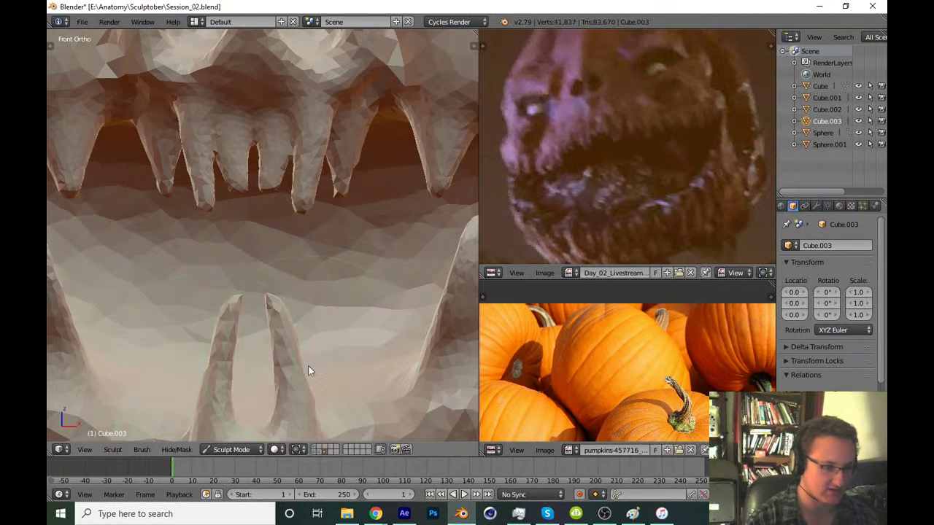
{"action": "scroll", "coordinate": [323, 292], "scroll_direction": "down", "scroll_amount": 5}
{"action": "scroll", "coordinate": [332, 241], "scroll_direction": "down", "scroll_amount": 2}
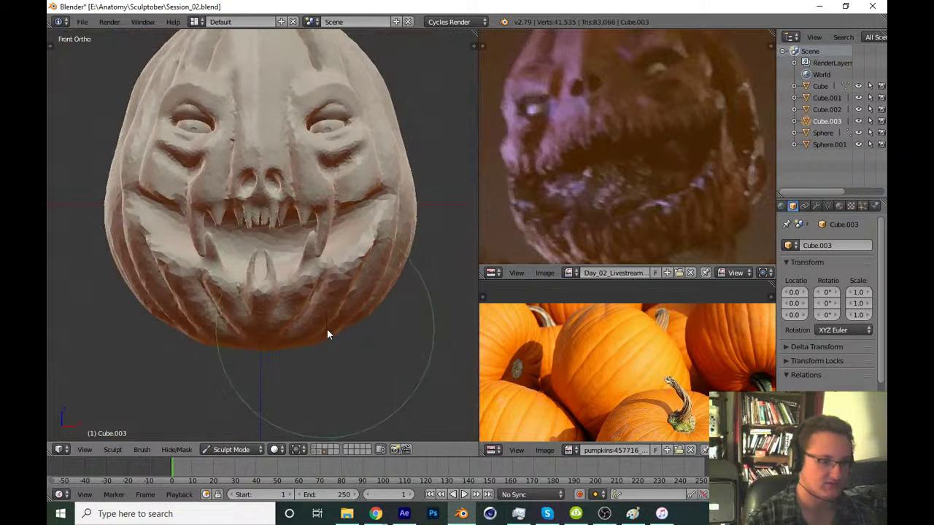
{"action": "key", "text": "ctrl+s"}
{"action": "key", "text": "Return"}
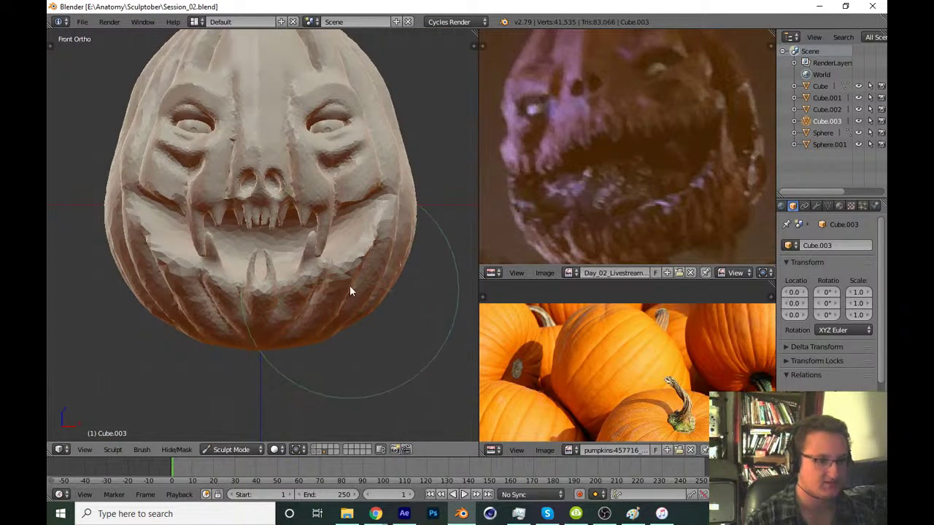
Sculpt a new tooth rising between the existing lower fangs
{"action": "scroll", "coordinate": [324, 308], "scroll_direction": "up", "scroll_amount": 3}
{"action": "scroll", "coordinate": [343, 248], "scroll_direction": "up", "scroll_amount": 2}
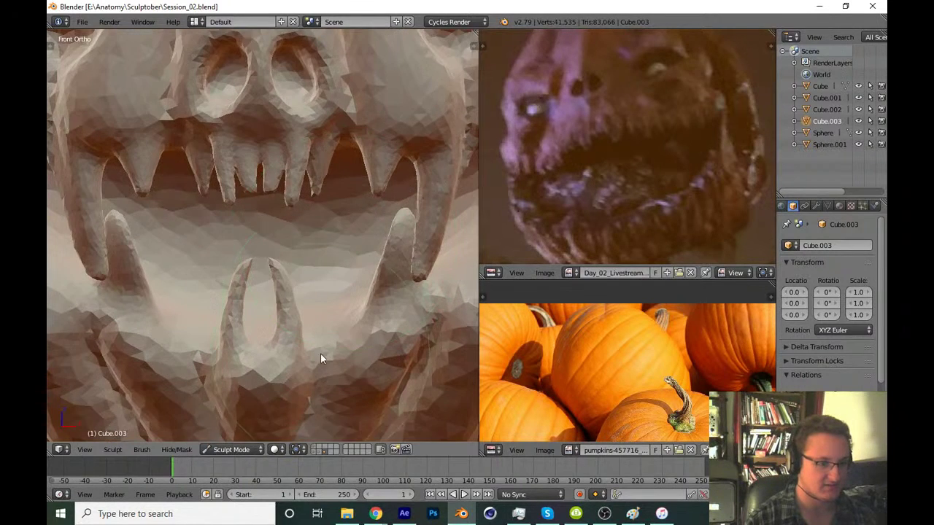
{"action": "mouse_move", "coordinate": [320, 353]}
{"action": "middle_mouse_down"}
{"action": "mouse_move", "coordinate": [344, 338]}
{"action": "mouse_move", "coordinate": [327, 308]}
{"action": "mouse_move", "coordinate": [341, 297]}
{"action": "mouse_move", "coordinate": [316, 275]}
{"action": "middle_mouse_up"}
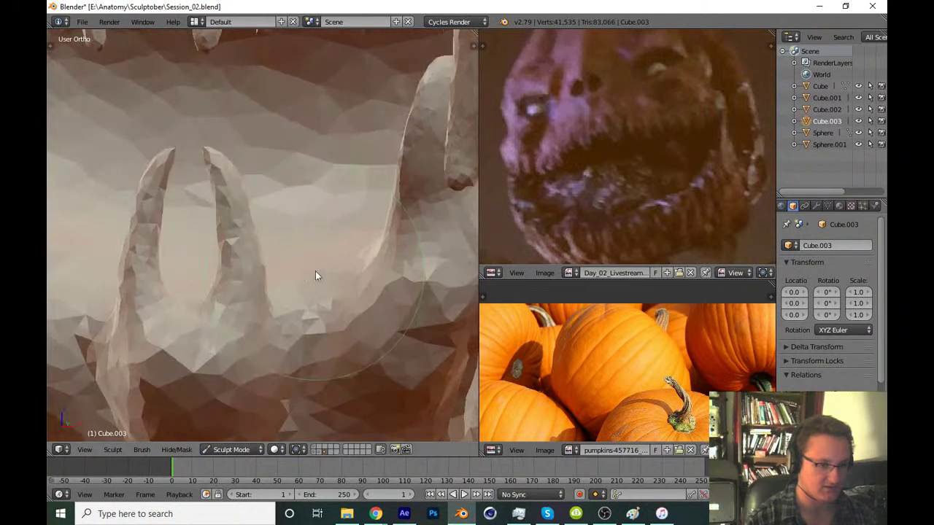
{"action": "mouse_move", "coordinate": [294, 290]}
{"action": "left_mouse_down"}
{"action": "mouse_move", "coordinate": [297, 162]}
{"action": "mouse_move", "coordinate": [284, 134]}
{"action": "left_mouse_up"}
{"action": "key", "text": "KP_1"}
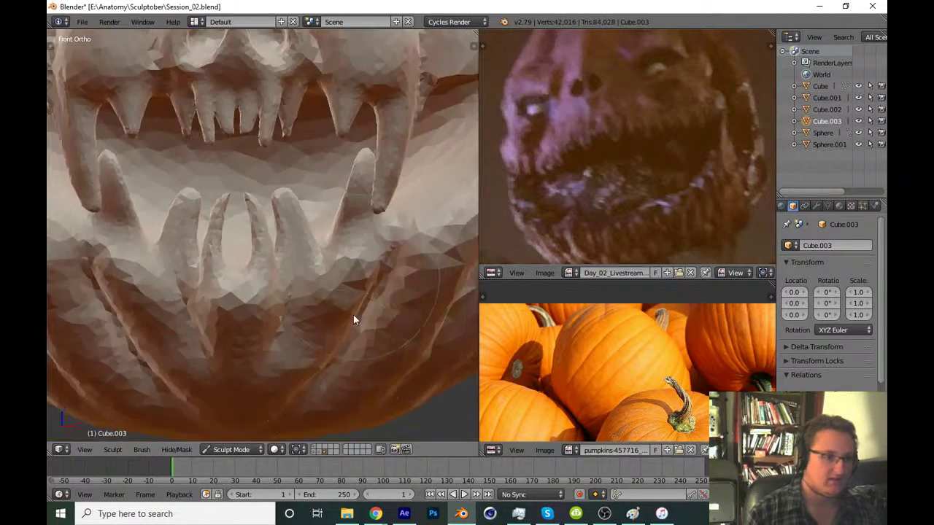
{"action": "scroll", "coordinate": [346, 332], "scroll_direction": "down", "scroll_amount": 8}
{"action": "scroll", "coordinate": [329, 285], "scroll_direction": "up", "scroll_amount": 8}
Resize the brush and raise another tooth ridge in the lower jaw
{"action": "mouse_move", "coordinate": [340, 240]}
{"action": "middle_mouse_down"}
{"action": "mouse_move", "coordinate": [273, 284]}
{"action": "mouse_move", "coordinate": [298, 358]}
{"action": "mouse_move", "coordinate": [262, 206]}
{"action": "mouse_move", "coordinate": [273, 281]}
{"action": "mouse_move", "coordinate": [294, 241]}
{"action": "middle_mouse_up"}
{"action": "key", "text": "f"}
{"action": "left_click", "coordinate": [295, 296]}
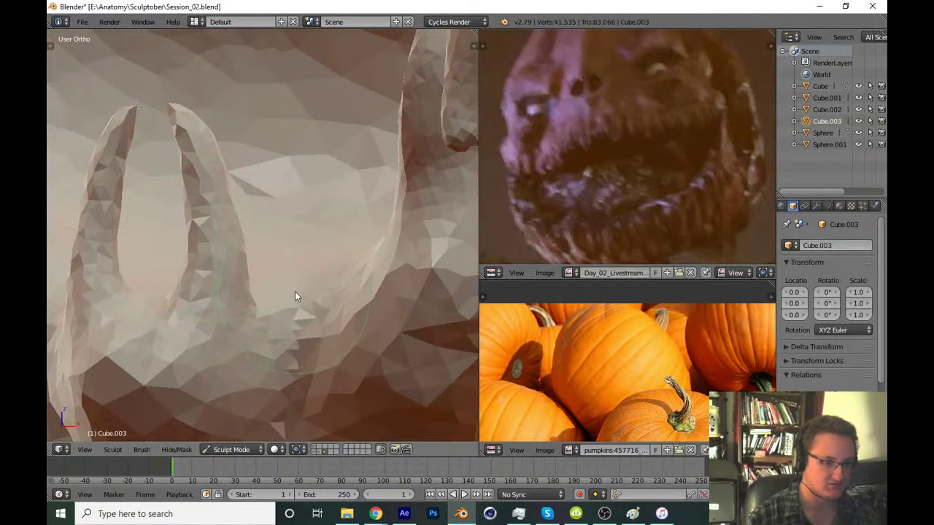
{"action": "left_click_drag", "start_coordinate": [294, 295], "coordinate": [237, 85]}
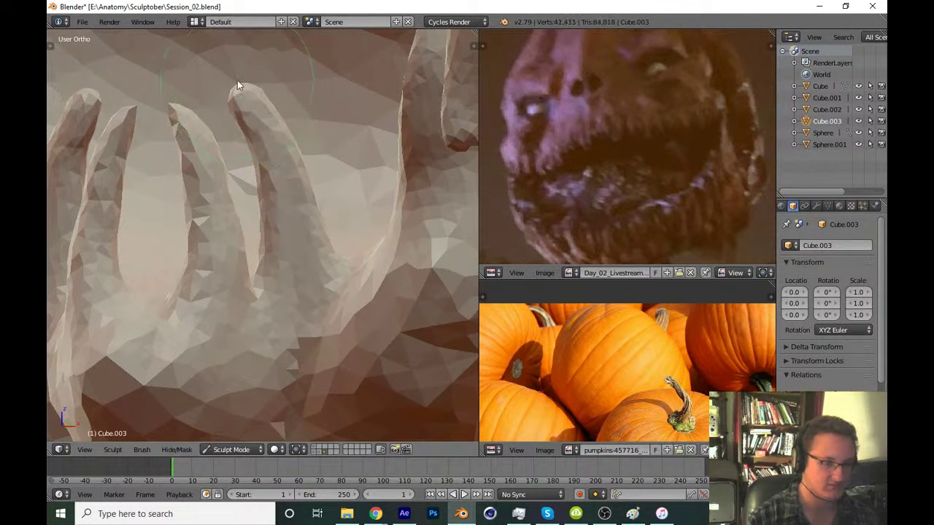
{"action": "key", "text": "KP_1"}
{"action": "scroll", "coordinate": [237, 86], "scroll_direction": "down", "scroll_amount": 2}
{"action": "scroll", "coordinate": [366, 299], "scroll_direction": "down", "scroll_amount": 2}
Undo the last tooth strokes and zoom in on the lower teeth
{"action": "scroll", "coordinate": [341, 331], "scroll_direction": "down", "scroll_amount": 2}
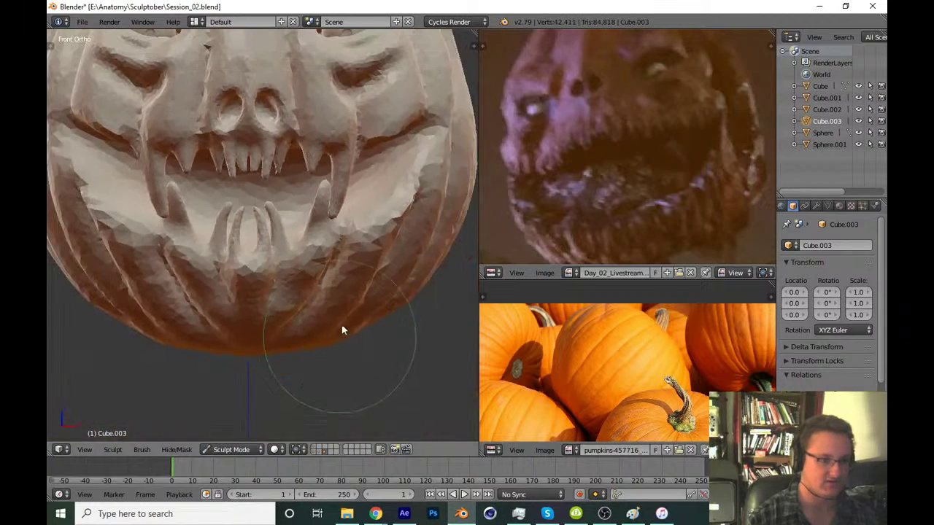
{"action": "key", "text": "ctrl+z"}
{"action": "scroll", "coordinate": [332, 320], "scroll_direction": "up", "scroll_amount": 1}
{"action": "scroll", "coordinate": [348, 285], "scroll_direction": "up", "scroll_amount": 1}
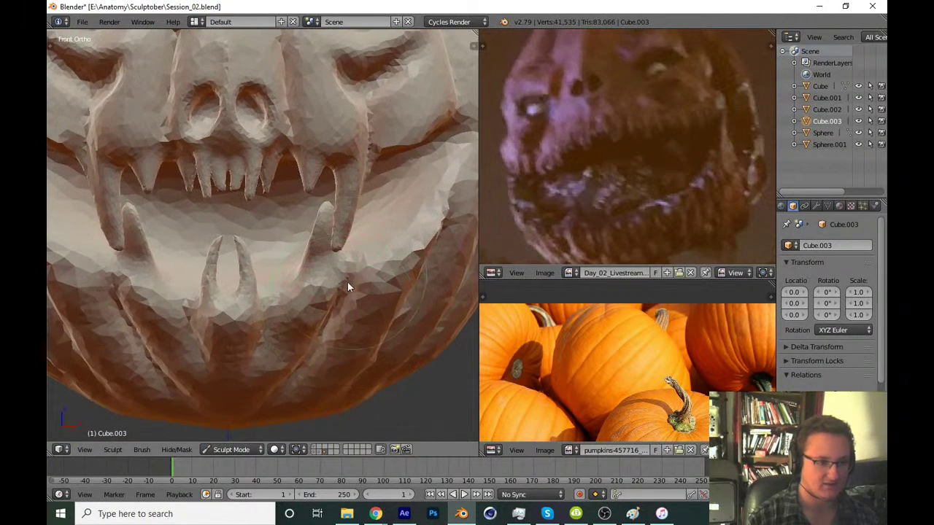
{"action": "scroll", "coordinate": [353, 267], "scroll_direction": "up", "scroll_amount": 2}
{"action": "scroll", "coordinate": [343, 295], "scroll_direction": "up", "scroll_amount": 1}
{"action": "scroll", "coordinate": [350, 285], "scroll_direction": "up", "scroll_amount": 2}
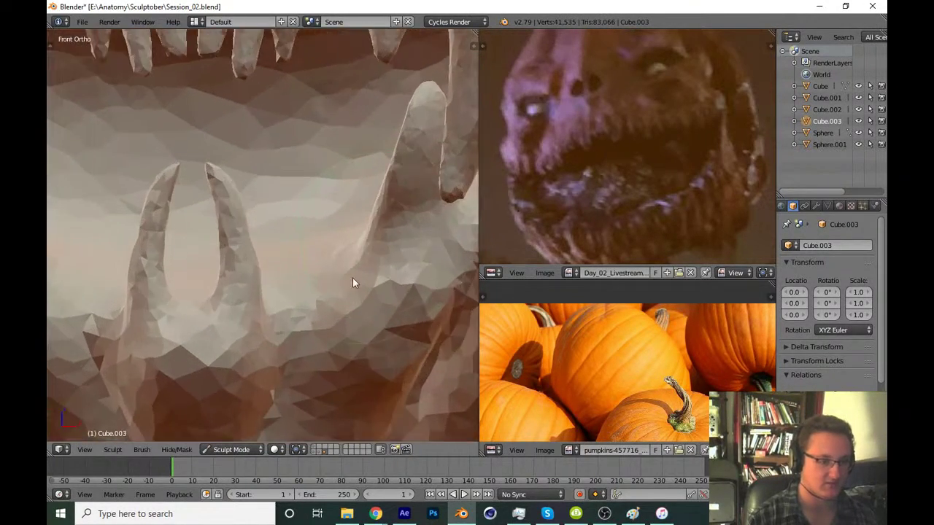
{"action": "scroll", "coordinate": [352, 283], "scroll_direction": "up", "scroll_amount": 1}
Try sculpting a bump and a long fang between the lower fangs, undoing both
{"action": "mouse_move", "coordinate": [267, 354]}
{"action": "middle_mouse_down"}
{"action": "mouse_move", "coordinate": [256, 341]}
{"action": "mouse_move", "coordinate": [288, 305]}
{"action": "middle_mouse_up"}
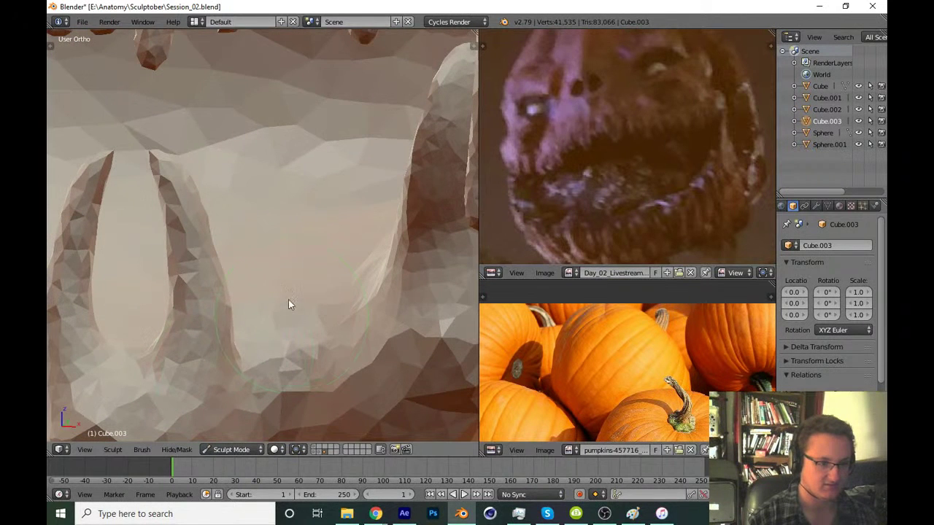
{"action": "key", "text": "f"}
{"action": "left_click", "coordinate": [284, 317]}
{"action": "mouse_move", "coordinate": [291, 327]}
{"action": "left_mouse_down"}
{"action": "mouse_move", "coordinate": [296, 261]}
{"action": "mouse_move", "coordinate": [280, 200]}
{"action": "mouse_move", "coordinate": [239, 121]}
{"action": "left_mouse_up"}
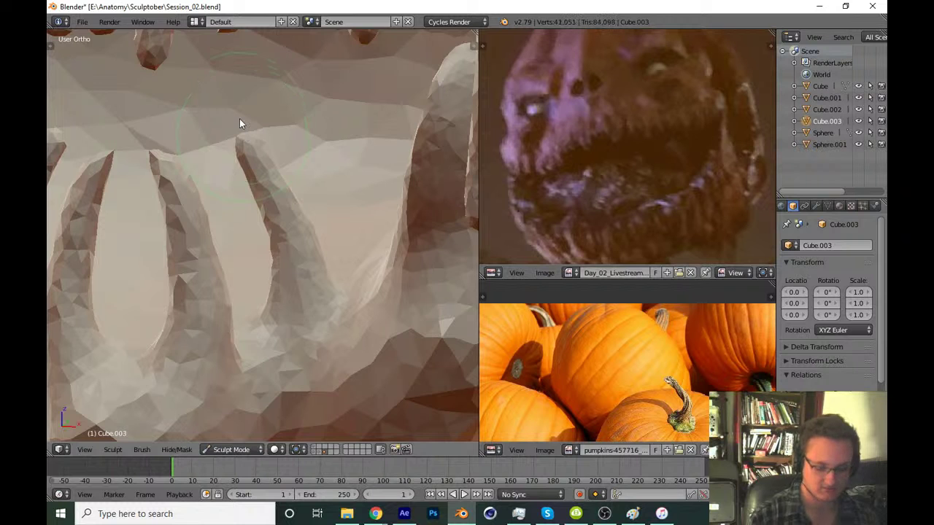
{"action": "key", "text": "KP_1"}
{"action": "key", "text": "ctrl+z"}
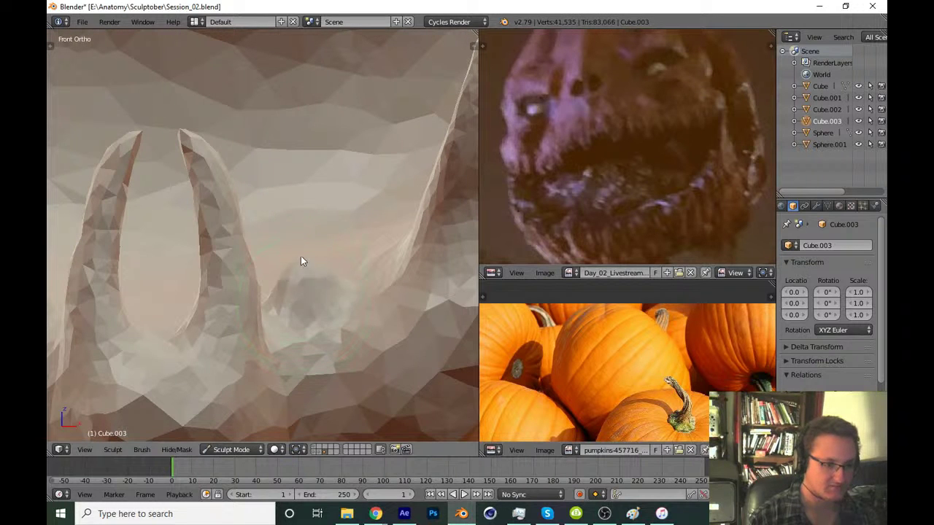
{"action": "mouse_move", "coordinate": [301, 261]}
{"action": "left_mouse_down"}
{"action": "mouse_move", "coordinate": [278, 172]}
{"action": "mouse_move", "coordinate": [238, 94]}
{"action": "left_mouse_up"}
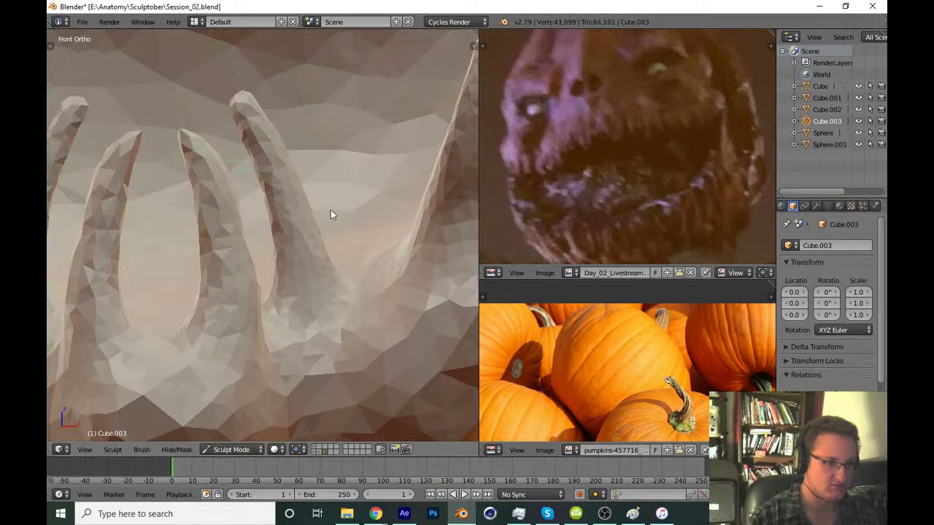
{"action": "key", "text": "ctrl+z"}
{"action": "scroll", "coordinate": [332, 219], "scroll_direction": "down", "scroll_amount": 4}
{"action": "scroll", "coordinate": [337, 317], "scroll_direction": "down", "scroll_amount": 3}
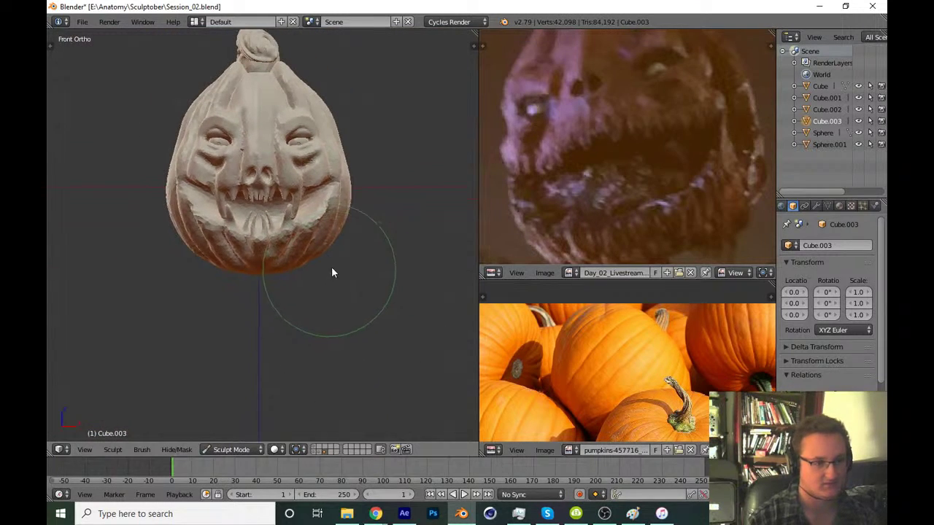
{"action": "scroll", "coordinate": [350, 278], "scroll_direction": "up", "scroll_amount": 8}
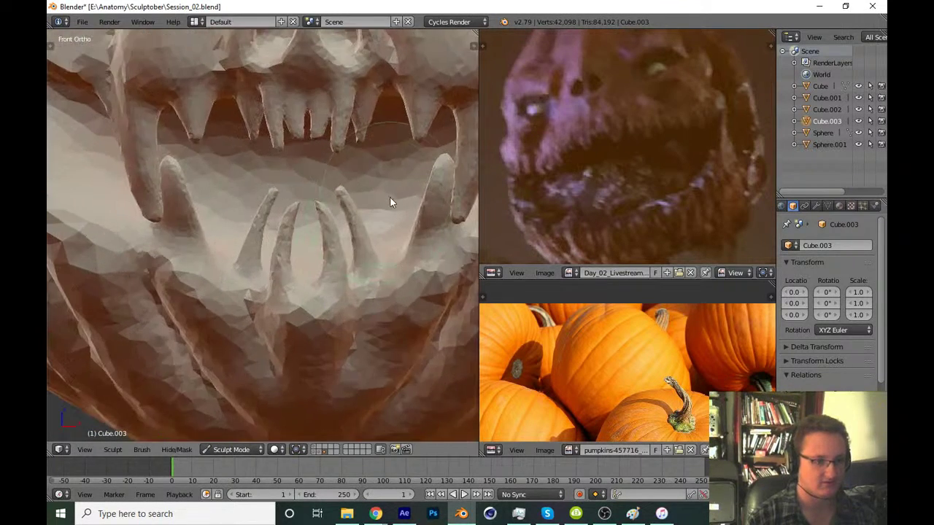
Orbit around the fangs and return to the front orthographic view
{"action": "mouse_move", "coordinate": [390, 199]}
{"action": "middle_mouse_down"}
{"action": "mouse_move", "coordinate": [318, 236]}
{"action": "mouse_move", "coordinate": [318, 254]}
{"action": "mouse_move", "coordinate": [297, 270]}
{"action": "mouse_move", "coordinate": [304, 253]}
{"action": "mouse_move", "coordinate": [262, 341]}
{"action": "middle_mouse_up"}
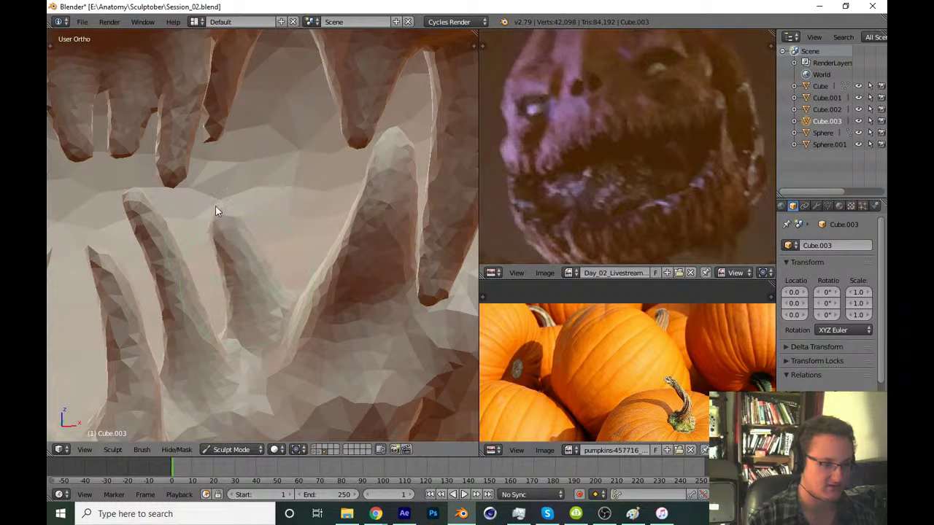
{"action": "scroll", "coordinate": [261, 240], "scroll_direction": "down", "scroll_amount": 3}
{"action": "scroll", "coordinate": [278, 268], "scroll_direction": "down", "scroll_amount": 3}
{"action": "scroll", "coordinate": [293, 269], "scroll_direction": "down", "scroll_amount": 2}
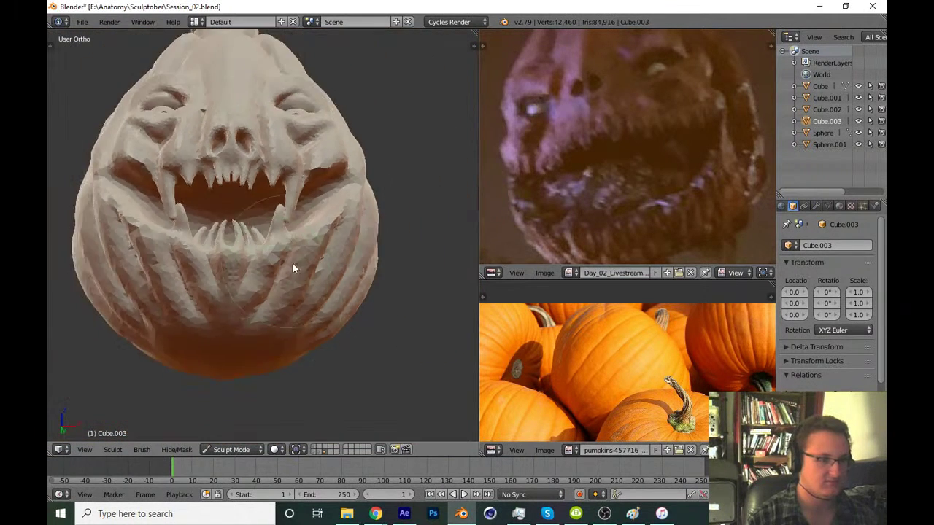
{"action": "mouse_move", "coordinate": [292, 268]}
{"action": "middle_mouse_down"}
{"action": "mouse_move", "coordinate": [275, 306]}
{"action": "mouse_move", "coordinate": [290, 319]}
{"action": "mouse_move", "coordinate": [303, 311]}
{"action": "mouse_move", "coordinate": [308, 350]}
{"action": "middle_mouse_up"}
{"action": "key", "text": "KP_1"}
Bend the central lower fang to lean right, then ease it slightly left
{"action": "scroll", "coordinate": [332, 306], "scroll_direction": "up", "scroll_amount": 4}
{"action": "scroll", "coordinate": [315, 361], "scroll_direction": "up", "scroll_amount": 4}
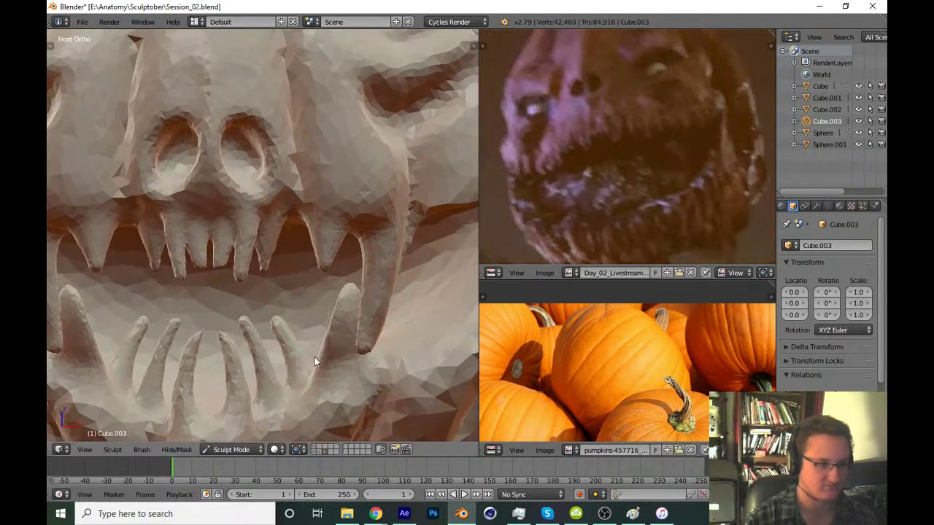
{"action": "scroll", "coordinate": [326, 310], "scroll_direction": "up", "scroll_amount": 1}
{"action": "scroll", "coordinate": [310, 291], "scroll_direction": "up", "scroll_amount": 3}
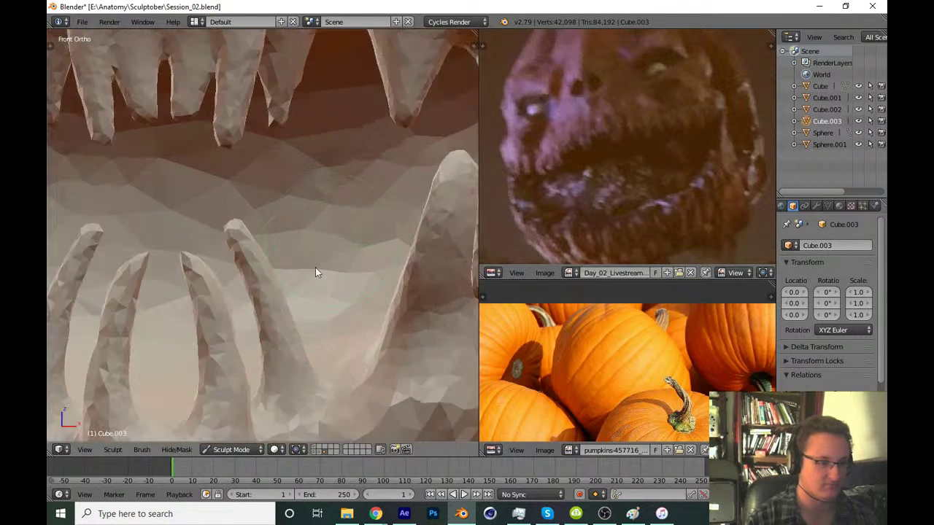
{"action": "scroll", "coordinate": [315, 272], "scroll_direction": "up", "scroll_amount": 2}
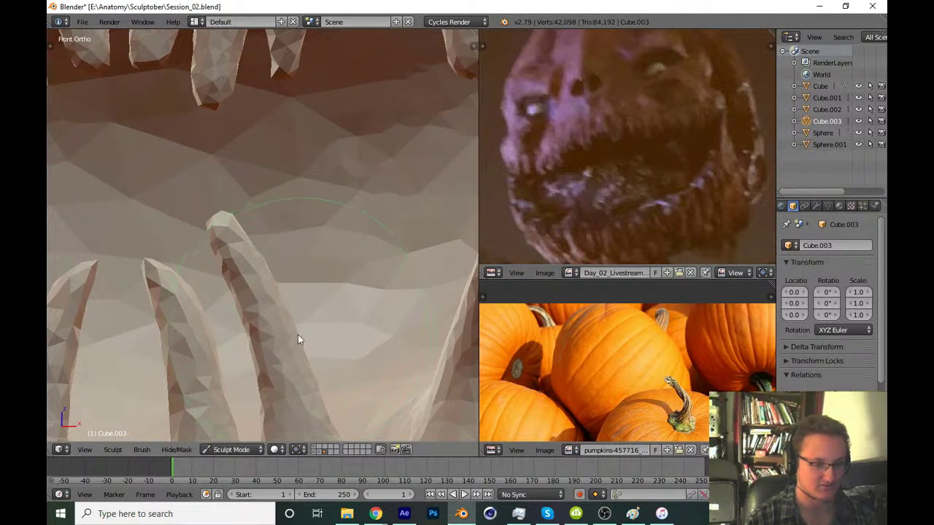
{"action": "left_click_drag", "start_coordinate": [298, 339], "coordinate": [302, 334]}
{"action": "left_click_drag", "start_coordinate": [270, 273], "coordinate": [274, 277]}
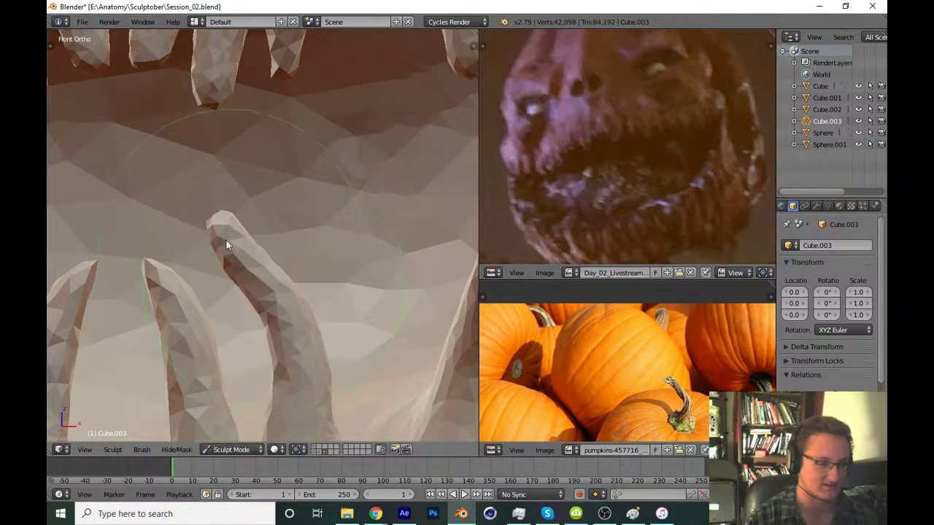
{"action": "left_click_drag", "start_coordinate": [226, 245], "coordinate": [219, 238]}
{"action": "key", "text": "f"}
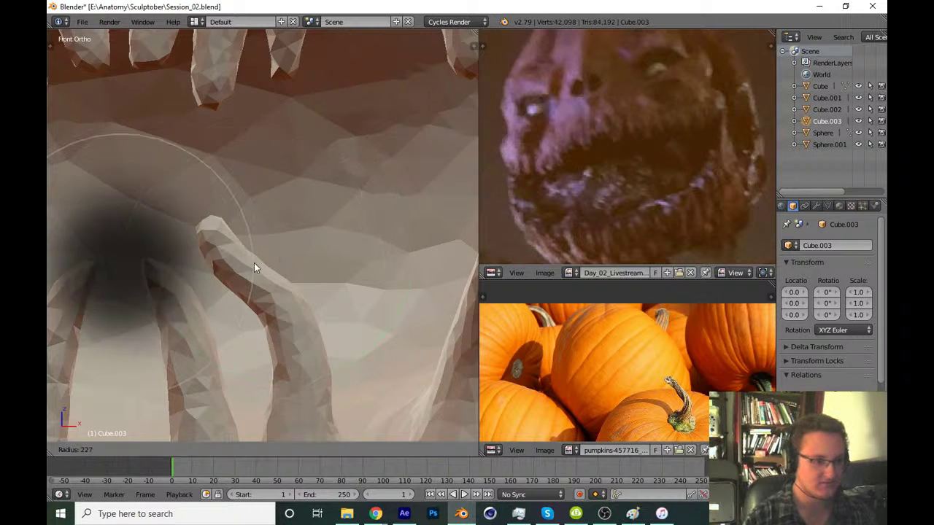
{"action": "left_click", "coordinate": [225, 240]}
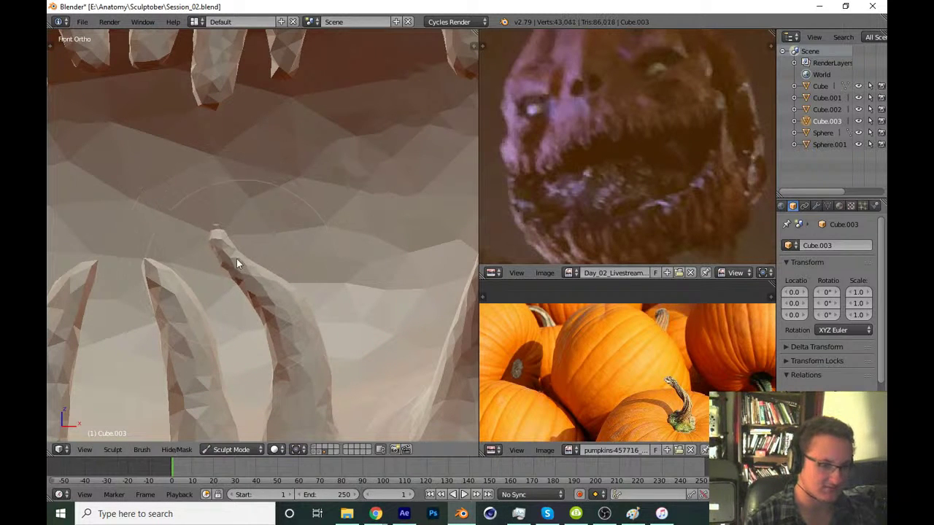
Orbit and zoom around the jaw to inspect the upper and lower teeth
{"action": "scroll", "coordinate": [296, 307], "scroll_direction": "down", "scroll_amount": 5}
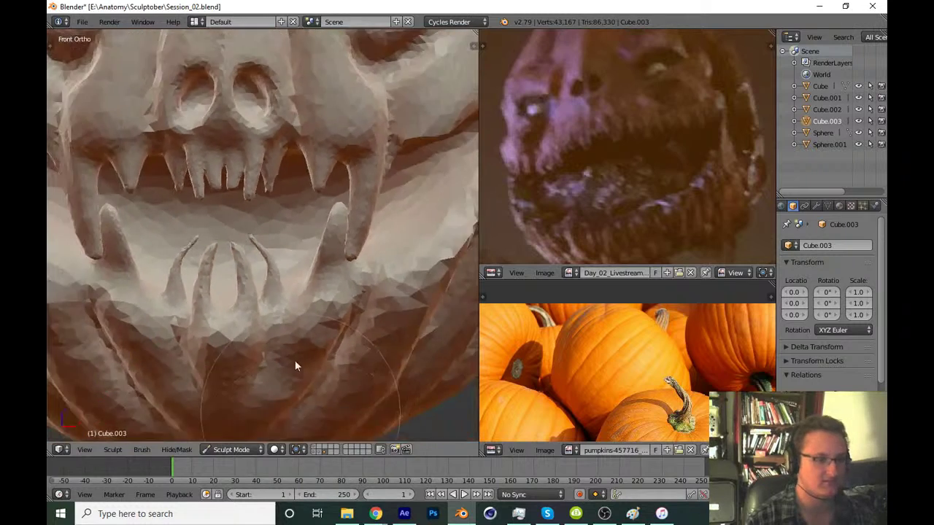
{"action": "scroll", "coordinate": [295, 360], "scroll_direction": "down", "scroll_amount": 4}
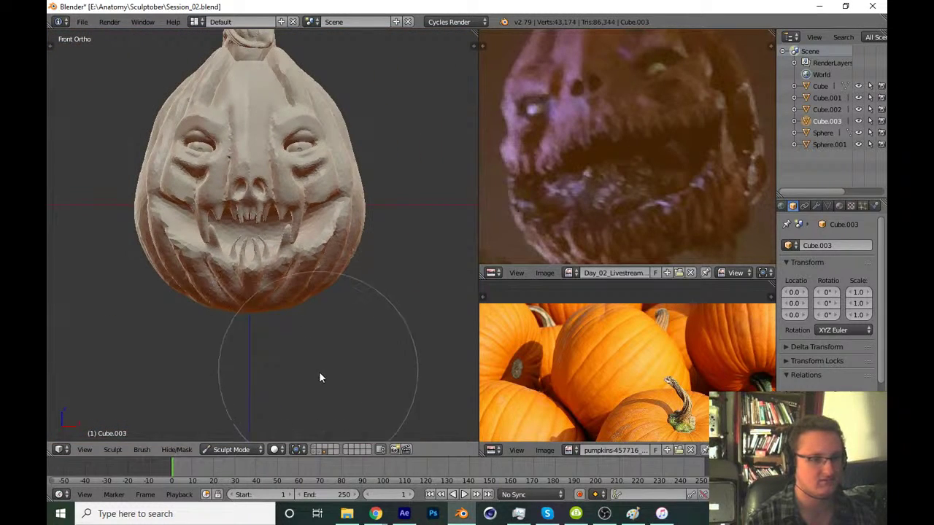
{"action": "scroll", "coordinate": [319, 377], "scroll_direction": "down", "scroll_amount": 2}
{"action": "mouse_move", "coordinate": [330, 298]}
{"action": "middle_mouse_down"}
{"action": "mouse_move", "coordinate": [367, 337]}
{"action": "mouse_move", "coordinate": [223, 358]}
{"action": "mouse_move", "coordinate": [257, 346]}
{"action": "middle_mouse_up"}
{"action": "scroll", "coordinate": [284, 269], "scroll_direction": "up", "scroll_amount": 6}
{"action": "scroll", "coordinate": [310, 251], "scroll_direction": "up", "scroll_amount": 3}
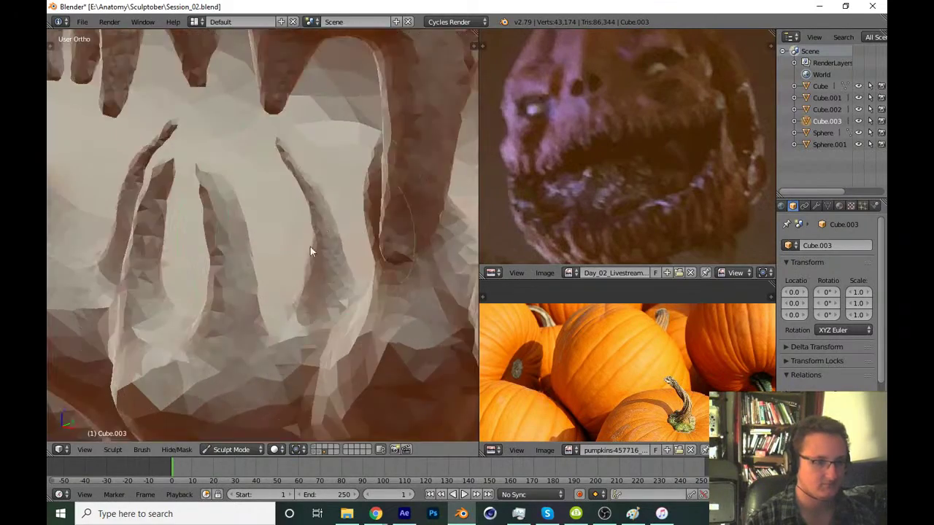
{"action": "mouse_move", "coordinate": [310, 247]}
{"action": "middle_mouse_down"}
{"action": "mouse_move", "coordinate": [287, 247]}
{"action": "mouse_move", "coordinate": [313, 254]}
{"action": "mouse_move", "coordinate": [298, 323]}
{"action": "middle_mouse_up"}
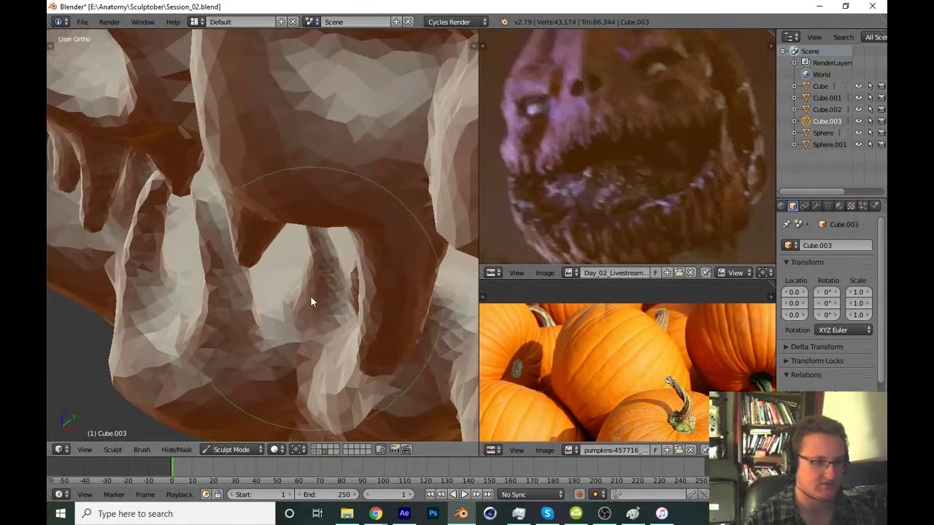
{"action": "scroll", "coordinate": [299, 297], "scroll_direction": "up", "scroll_amount": 2}
{"action": "scroll", "coordinate": [307, 240], "scroll_direction": "up", "scroll_amount": 2}
{"action": "scroll", "coordinate": [254, 206], "scroll_direction": "up", "scroll_amount": 2}
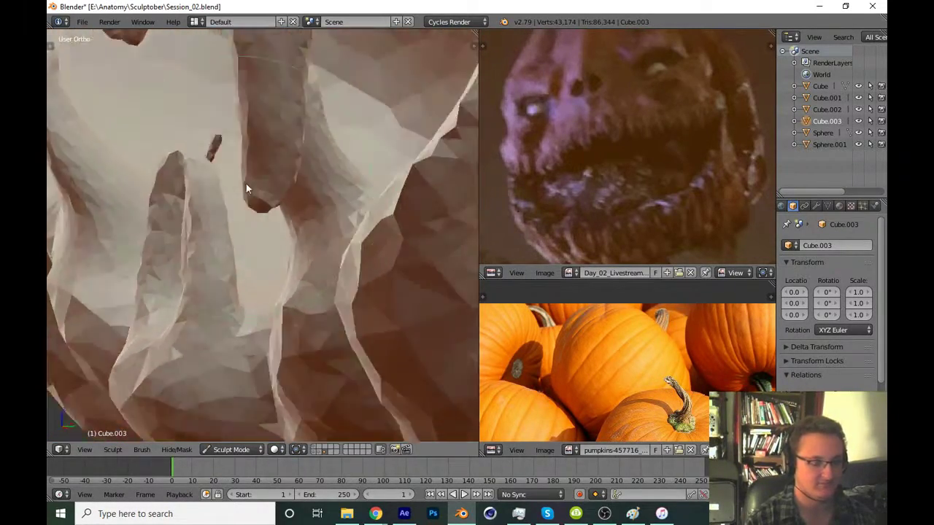
{"action": "mouse_move", "coordinate": [246, 183]}
{"action": "middle_mouse_down"}
{"action": "mouse_move", "coordinate": [294, 187]}
{"action": "mouse_move", "coordinate": [260, 234]}
{"action": "mouse_move", "coordinate": [212, 222]}
{"action": "mouse_move", "coordinate": [254, 218]}
{"action": "mouse_move", "coordinate": [272, 236]}
{"action": "mouse_move", "coordinate": [354, 205]}
{"action": "mouse_move", "coordinate": [371, 180]}
{"action": "mouse_move", "coordinate": [378, 210]}
{"action": "mouse_move", "coordinate": [348, 228]}
{"action": "mouse_move", "coordinate": [304, 211]}
{"action": "mouse_move", "coordinate": [244, 223]}
{"action": "mouse_move", "coordinate": [297, 250]}
{"action": "mouse_move", "coordinate": [297, 296]}
{"action": "mouse_move", "coordinate": [285, 246]}
{"action": "mouse_move", "coordinate": [300, 183]}
{"action": "mouse_move", "coordinate": [325, 265]}
{"action": "mouse_move", "coordinate": [296, 306]}
{"action": "mouse_move", "coordinate": [317, 271]}
{"action": "mouse_move", "coordinate": [317, 227]}
{"action": "middle_mouse_up"}
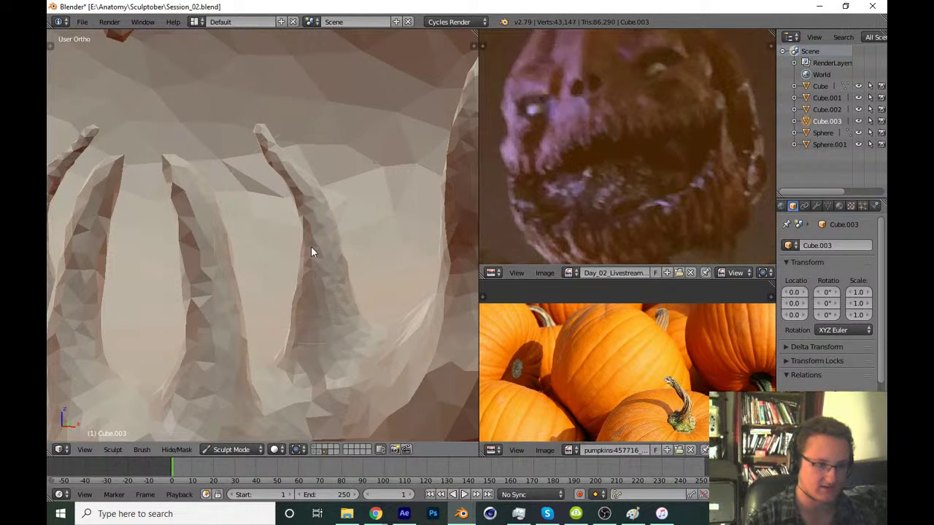
{"action": "middle_click_drag", "start_coordinate": [307, 209], "coordinate": [318, 263]}
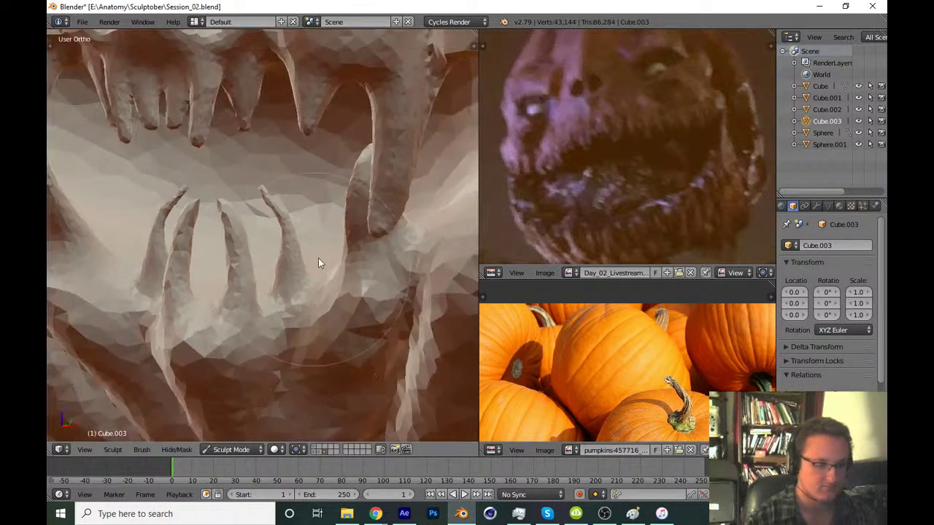
{"action": "scroll", "coordinate": [318, 262], "scroll_direction": "down", "scroll_amount": 3}
{"action": "middle_click_drag", "start_coordinate": [353, 318], "coordinate": [298, 306]}
{"action": "scroll", "coordinate": [298, 305], "scroll_direction": "up", "scroll_amount": 3}
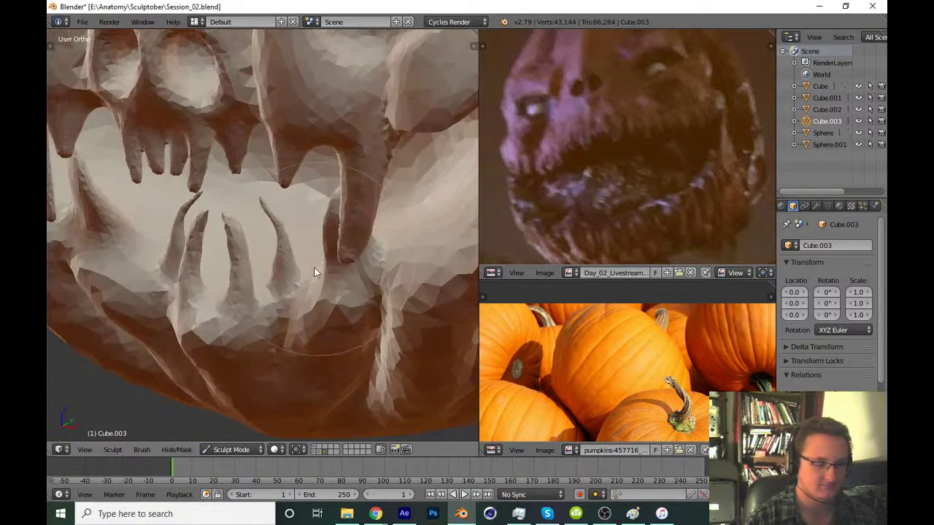
{"action": "scroll", "coordinate": [314, 262], "scroll_direction": "up", "scroll_amount": 3}
{"action": "scroll", "coordinate": [303, 236], "scroll_direction": "up", "scroll_amount": 2}
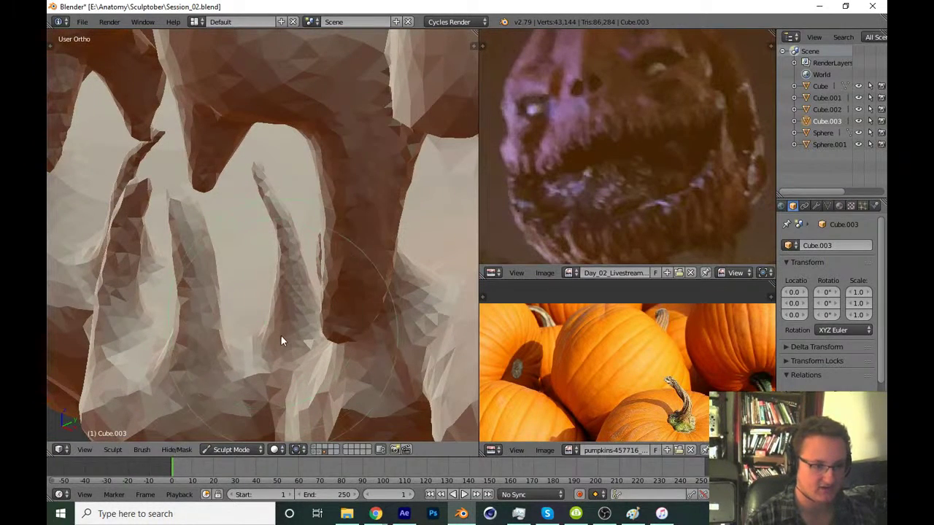
{"action": "middle_click_drag", "start_coordinate": [277, 251], "coordinate": [290, 292]}
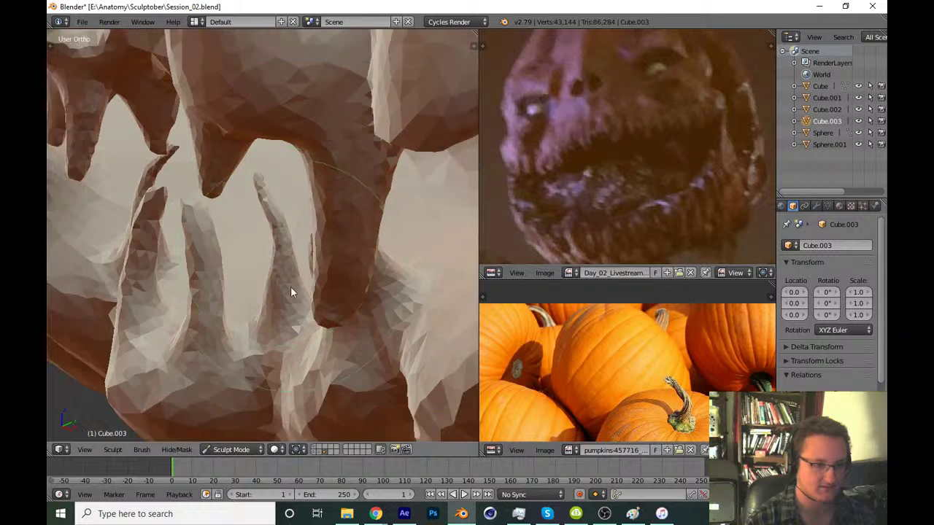
{"action": "scroll", "coordinate": [290, 292], "scroll_direction": "down", "scroll_amount": 3}
{"action": "scroll", "coordinate": [287, 277], "scroll_direction": "down", "scroll_amount": 2}
{"action": "scroll", "coordinate": [323, 285], "scroll_direction": "down", "scroll_amount": 2}
Save over Session_02.blend from the front view
{"action": "key", "text": "ctrl+s"}
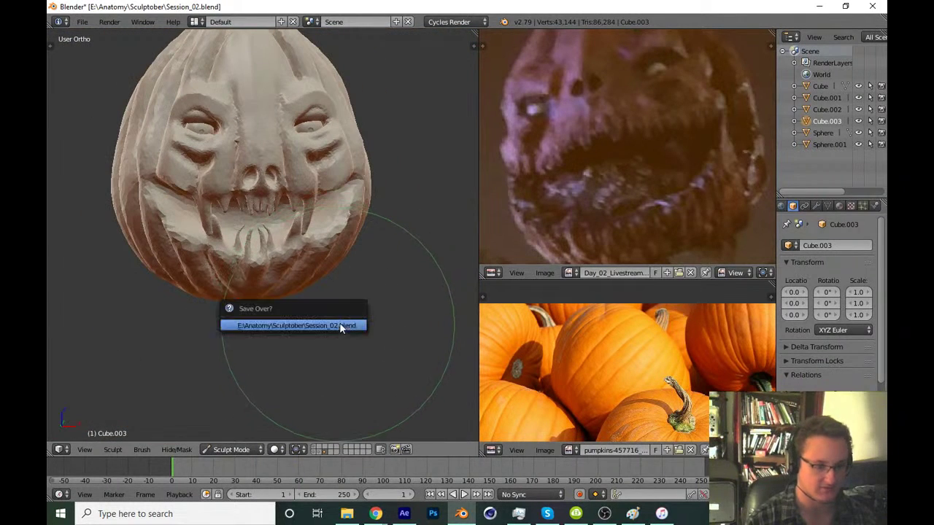
{"action": "left_click", "coordinate": [339, 326]}
{"action": "key", "text": "KP_1"}
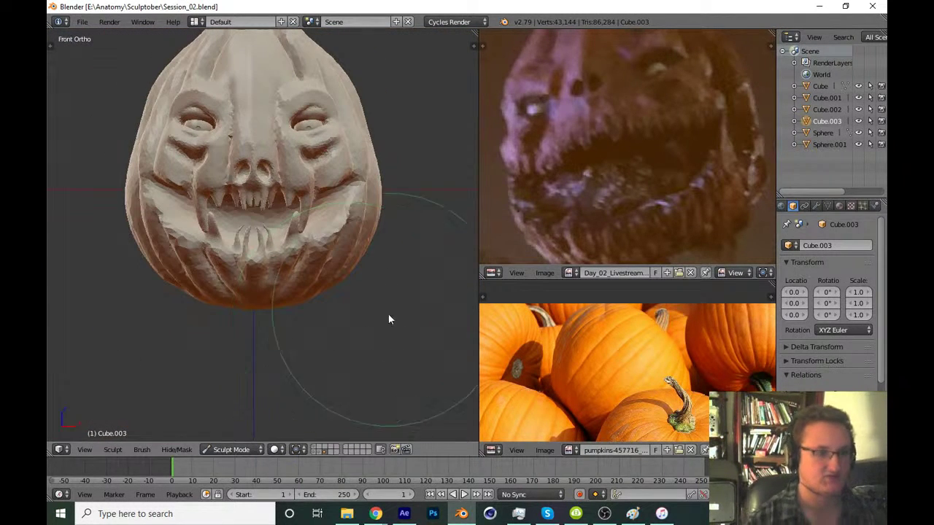
{"action": "key", "text": "ctrl+s"}
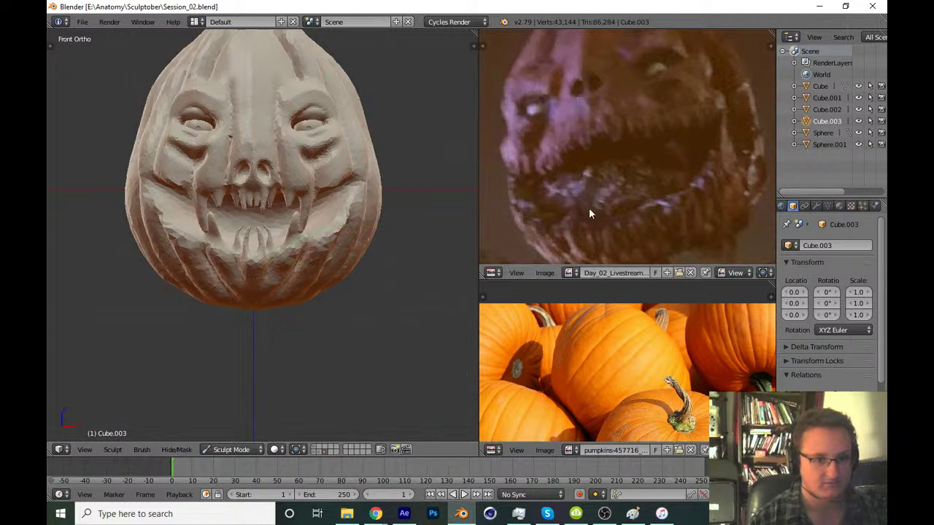
{"action": "scroll", "coordinate": [367, 334], "scroll_direction": "up", "scroll_amount": 2, "text": "shift"}
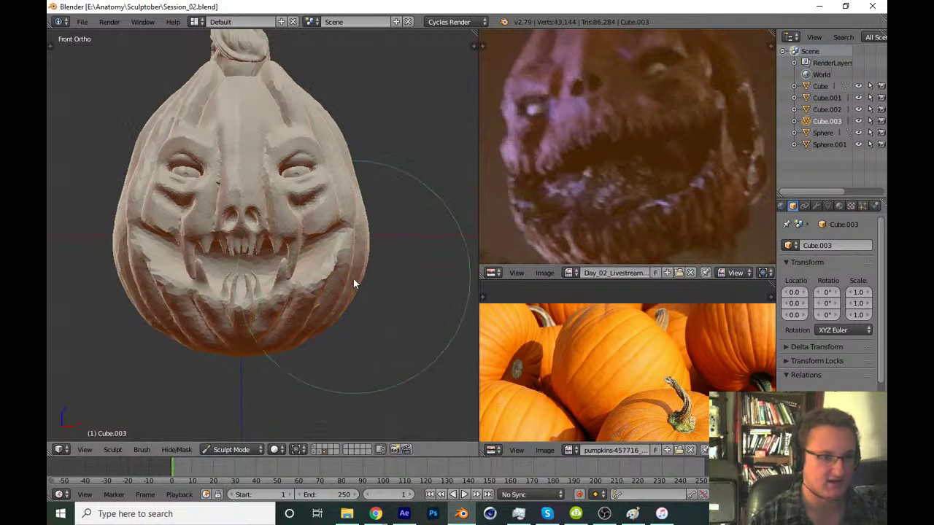
From the zoomed front view, pull up the tooth geometry beside the lower fang
{"action": "mouse_move", "coordinate": [315, 245]}
{"action": "middle_mouse_down"}
{"action": "mouse_move", "coordinate": [323, 305]}
{"action": "mouse_move", "coordinate": [370, 338]}
{"action": "mouse_move", "coordinate": [282, 382]}
{"action": "mouse_move", "coordinate": [351, 369]}
{"action": "mouse_move", "coordinate": [314, 319]}
{"action": "mouse_move", "coordinate": [299, 273]}
{"action": "mouse_move", "coordinate": [299, 297]}
{"action": "middle_mouse_up"}
{"action": "scroll", "coordinate": [298, 297], "scroll_direction": "up", "scroll_amount": 4}
{"action": "middle_click_drag", "start_coordinate": [337, 231], "coordinate": [309, 328]}
{"action": "scroll", "coordinate": [311, 324], "scroll_direction": "down", "scroll_amount": 3}
{"action": "scroll", "coordinate": [340, 246], "scroll_direction": "up", "scroll_amount": 4}
{"action": "middle_click_drag", "start_coordinate": [340, 246], "coordinate": [328, 294]}
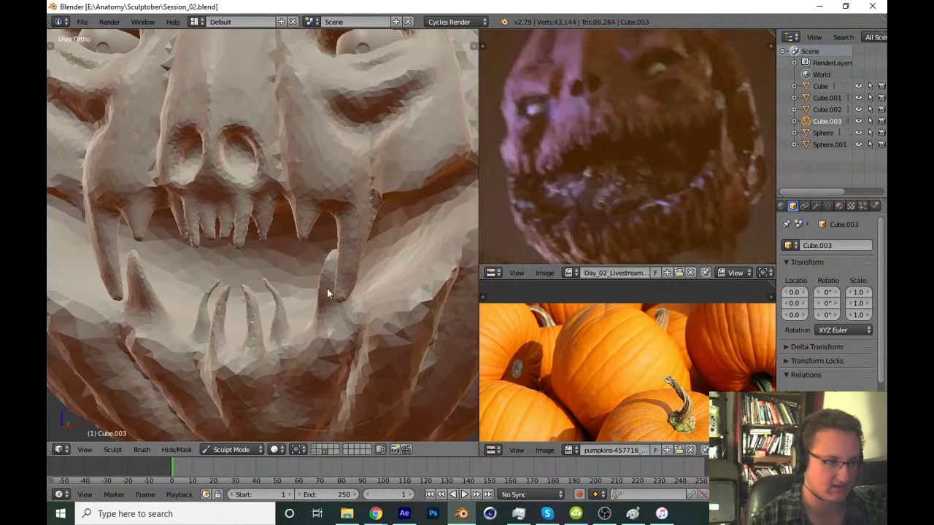
{"action": "scroll", "coordinate": [328, 294], "scroll_direction": "down", "scroll_amount": 4}
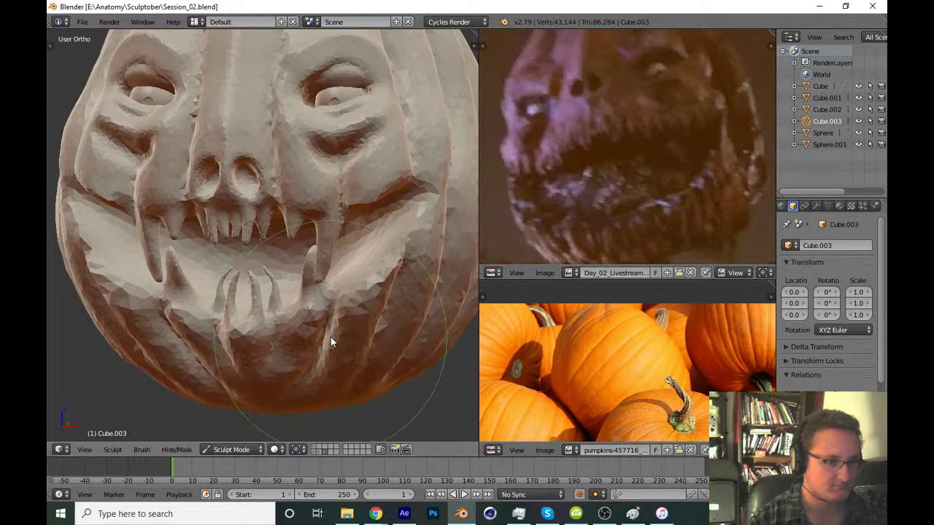
{"action": "middle_click_drag", "start_coordinate": [322, 342], "coordinate": [307, 341]}
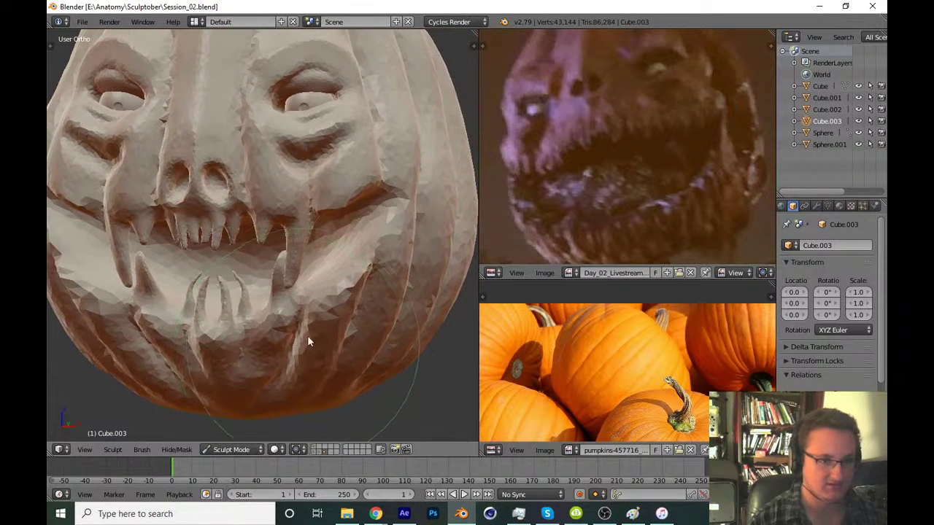
{"action": "scroll", "coordinate": [295, 333], "scroll_direction": "up", "scroll_amount": 1}
{"action": "scroll", "coordinate": [329, 267], "scroll_direction": "up", "scroll_amount": 3}
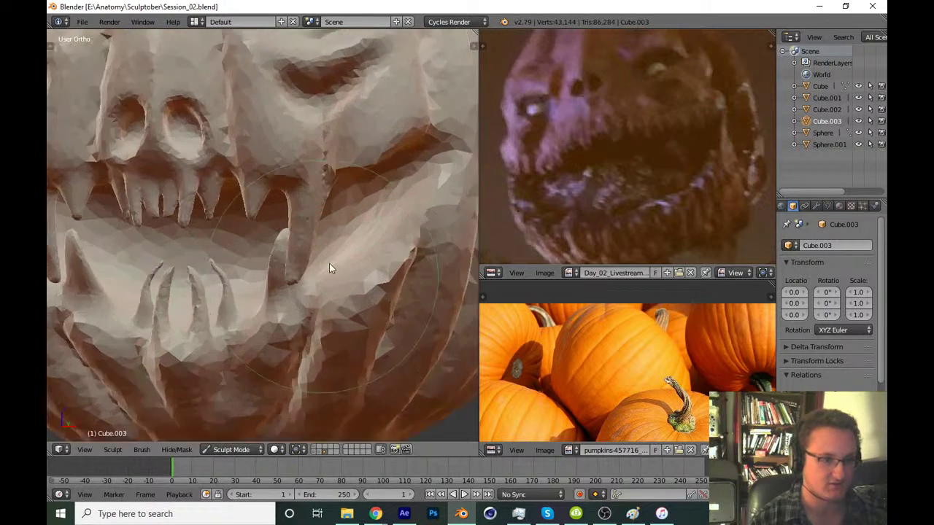
{"action": "key", "text": "KP_1"}
{"action": "scroll", "coordinate": [303, 270], "scroll_direction": "up", "scroll_amount": 1}
{"action": "scroll", "coordinate": [308, 286], "scroll_direction": "up", "scroll_amount": 1}
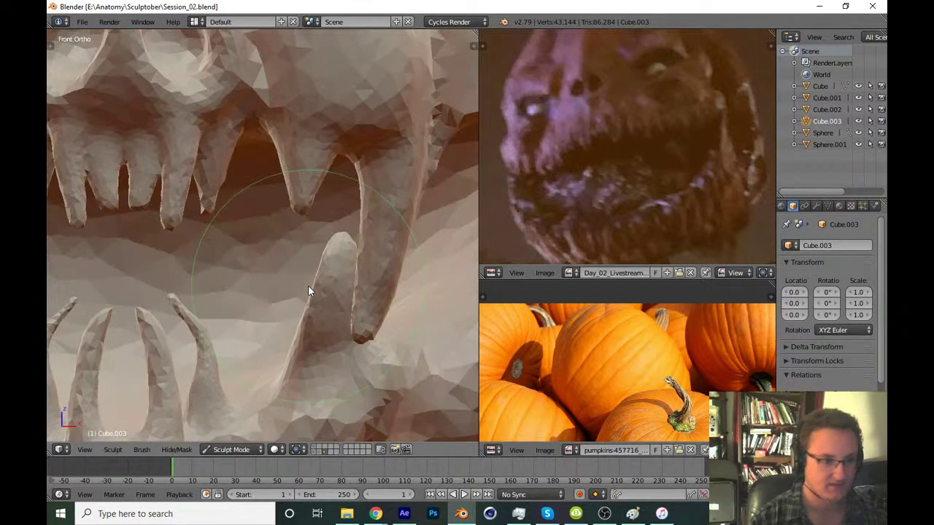
{"action": "scroll", "coordinate": [304, 281], "scroll_direction": "up", "scroll_amount": 1}
{"action": "scroll", "coordinate": [282, 297], "scroll_direction": "up", "scroll_amount": 1}
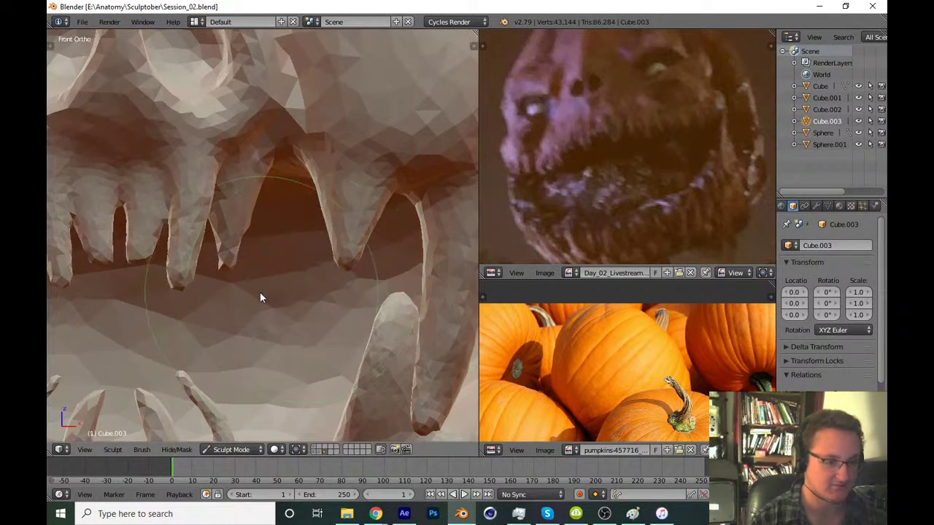
{"action": "left_click_drag", "start_coordinate": [233, 251], "coordinate": [239, 242]}
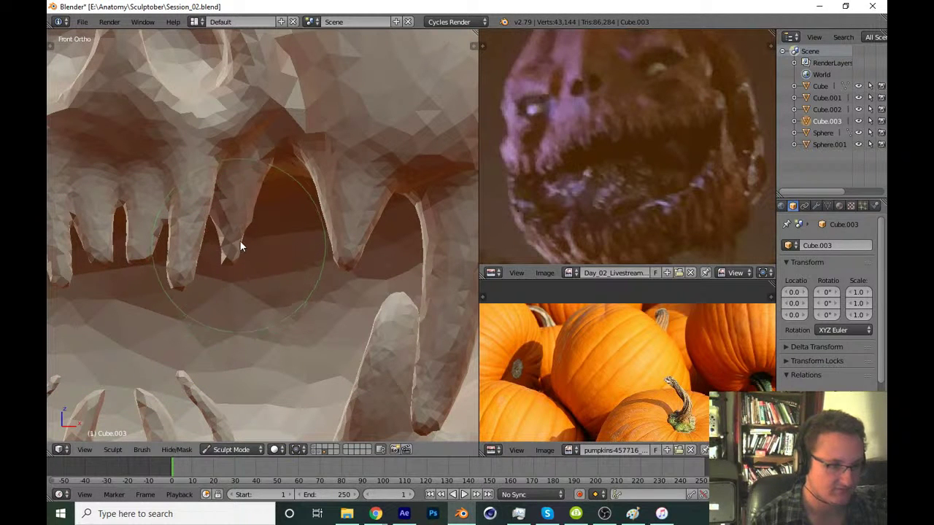
{"action": "scroll", "coordinate": [241, 241], "scroll_direction": "down", "scroll_amount": 1}
Enlarge the sculpt brush radius and reshape the long lower fang, finishing in front view
{"action": "key", "text": "f"}
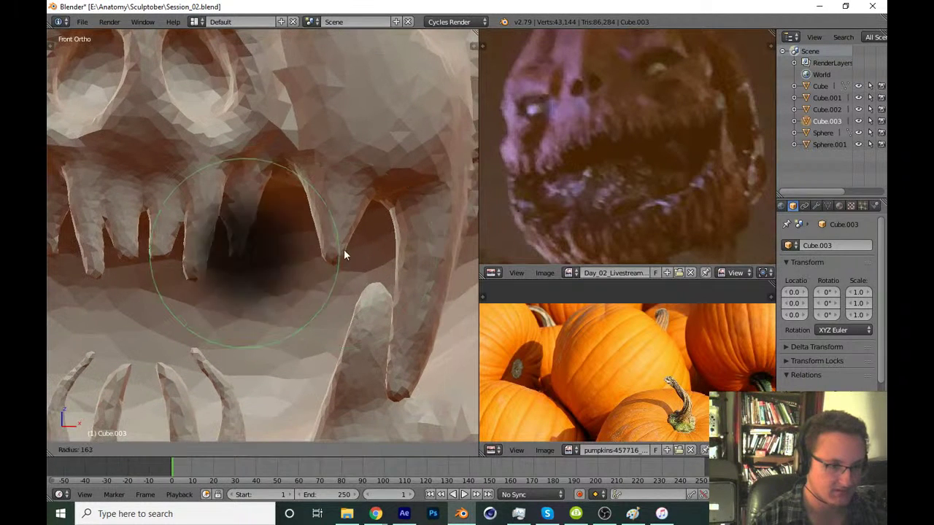
{"action": "left_click", "coordinate": [344, 250]}
{"action": "scroll", "coordinate": [330, 252], "scroll_direction": "down", "scroll_amount": 5}
{"action": "scroll", "coordinate": [331, 306], "scroll_direction": "down", "scroll_amount": 3}
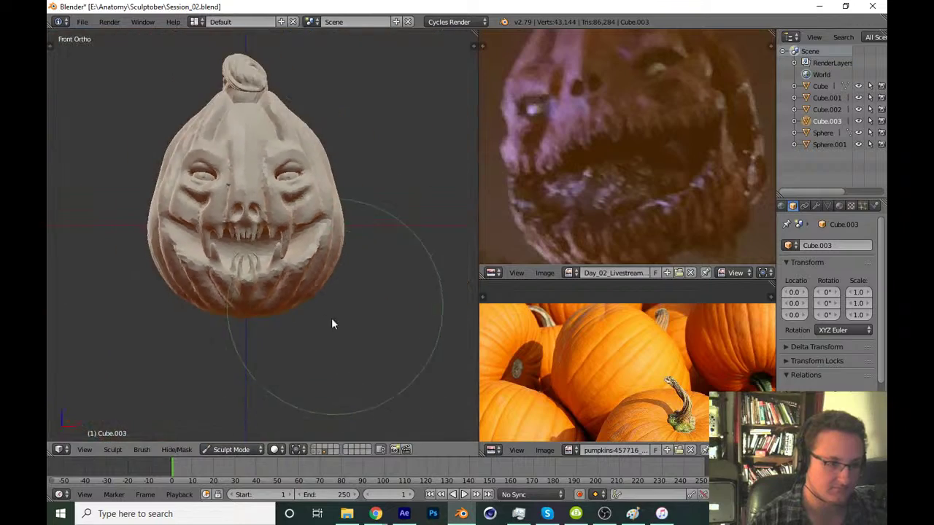
{"action": "middle_click_drag", "start_coordinate": [332, 324], "coordinate": [258, 330]}
{"action": "scroll", "coordinate": [292, 299], "scroll_direction": "up", "scroll_amount": 5}
{"action": "scroll", "coordinate": [294, 300], "scroll_direction": "up", "scroll_amount": 1}
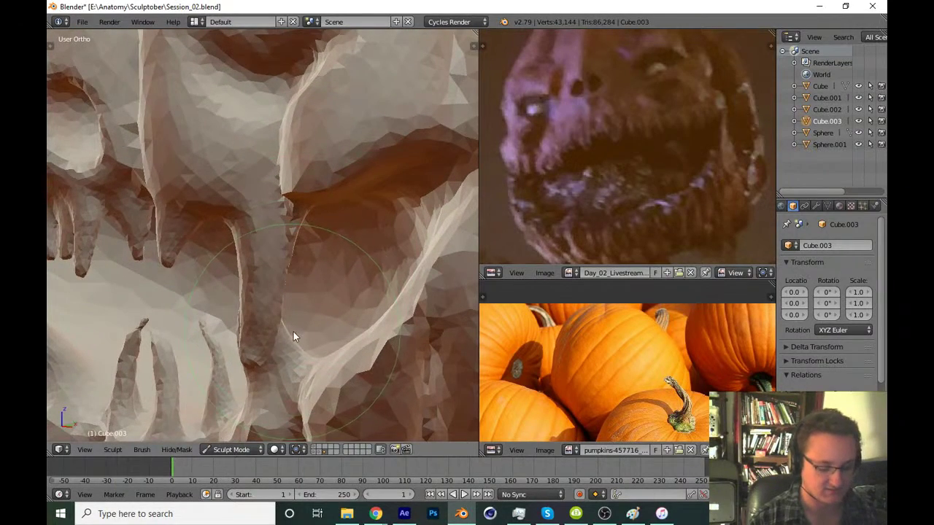
{"action": "scroll", "coordinate": [285, 340], "scroll_direction": "down", "scroll_amount": 3}
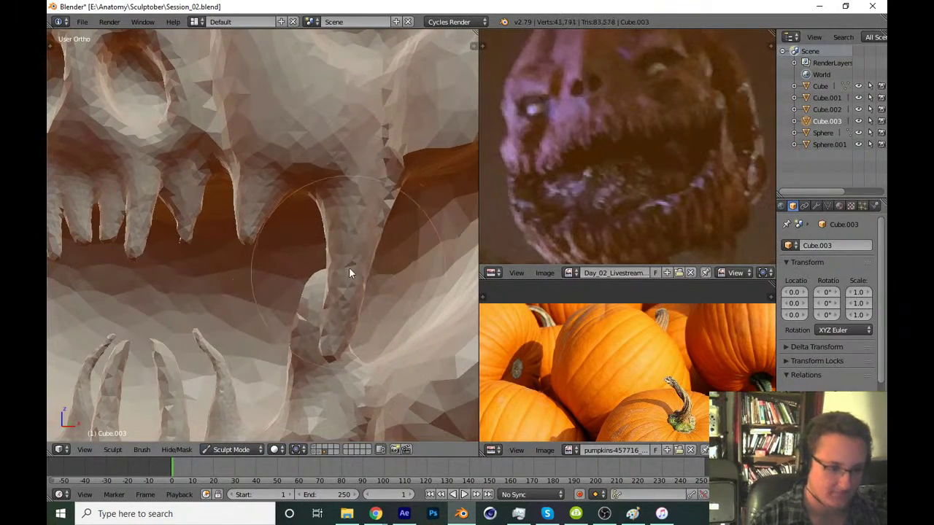
{"action": "mouse_move", "coordinate": [348, 268]}
{"action": "left_mouse_down"}
{"action": "mouse_move", "coordinate": [345, 326]}
{"action": "mouse_move", "coordinate": [362, 308]}
{"action": "mouse_move", "coordinate": [349, 261]}
{"action": "left_mouse_up"}
{"action": "scroll", "coordinate": [329, 389], "scroll_direction": "down", "scroll_amount": 3}
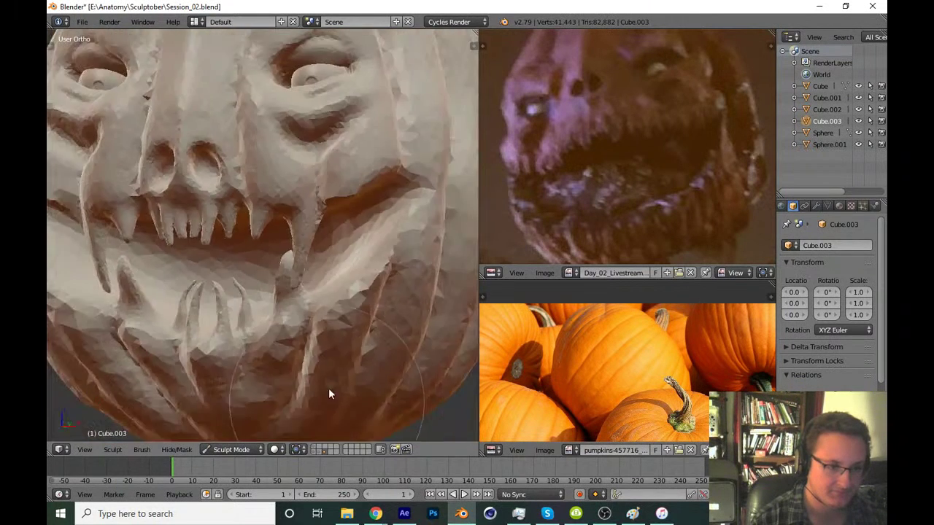
{"action": "scroll", "coordinate": [339, 350], "scroll_direction": "down", "scroll_amount": 3}
{"action": "scroll", "coordinate": [349, 317], "scroll_direction": "down", "scroll_amount": 2}
{"action": "key", "text": "KP_1"}
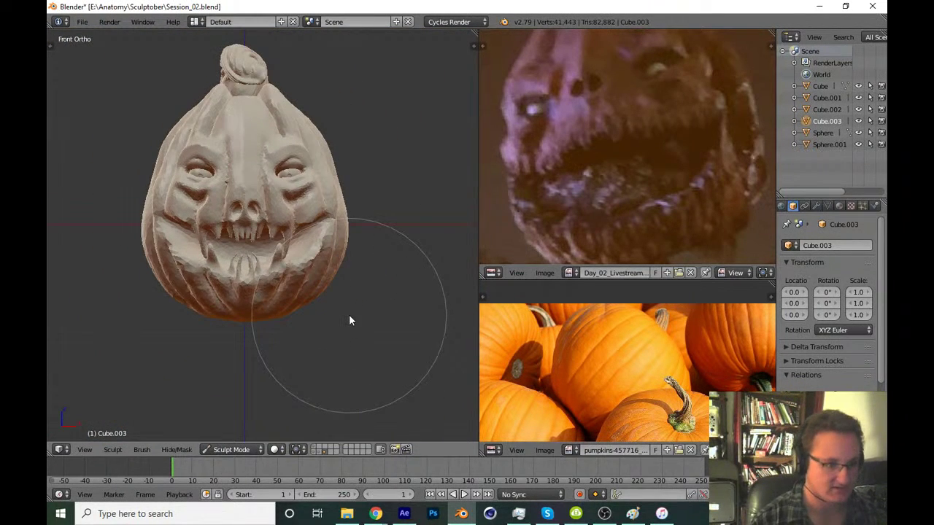
Save the sculpt over Session_02.blend and zoom in toward the nose
{"action": "key", "text": "ctrl+s"}
{"action": "left_click", "coordinate": [374, 326]}
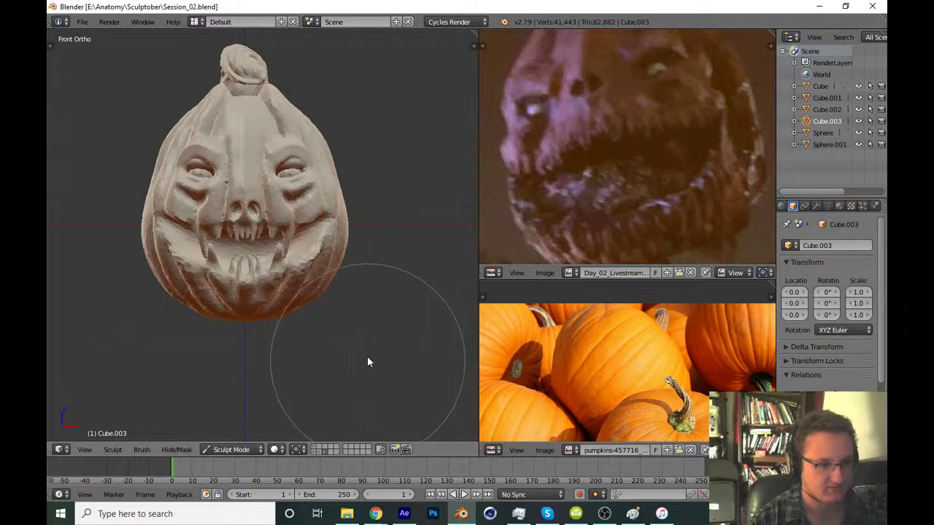
{"action": "scroll", "coordinate": [361, 362], "scroll_direction": "up", "scroll_amount": 1}
{"action": "scroll", "coordinate": [324, 247], "scroll_direction": "up", "scroll_amount": 3}
{"action": "scroll", "coordinate": [384, 296], "scroll_direction": "up", "scroll_amount": 3}
Smooth away the jagged spikes along the nose edge, then turn the pumpkin front-on
{"action": "mouse_move", "coordinate": [384, 297]}
{"action": "middle_mouse_down"}
{"action": "mouse_move", "coordinate": [344, 261]}
{"action": "mouse_move", "coordinate": [348, 276]}
{"action": "middle_mouse_up"}
{"action": "scroll", "coordinate": [347, 276], "scroll_direction": "up", "scroll_amount": 4}
{"action": "scroll", "coordinate": [318, 286], "scroll_direction": "up", "scroll_amount": 2}
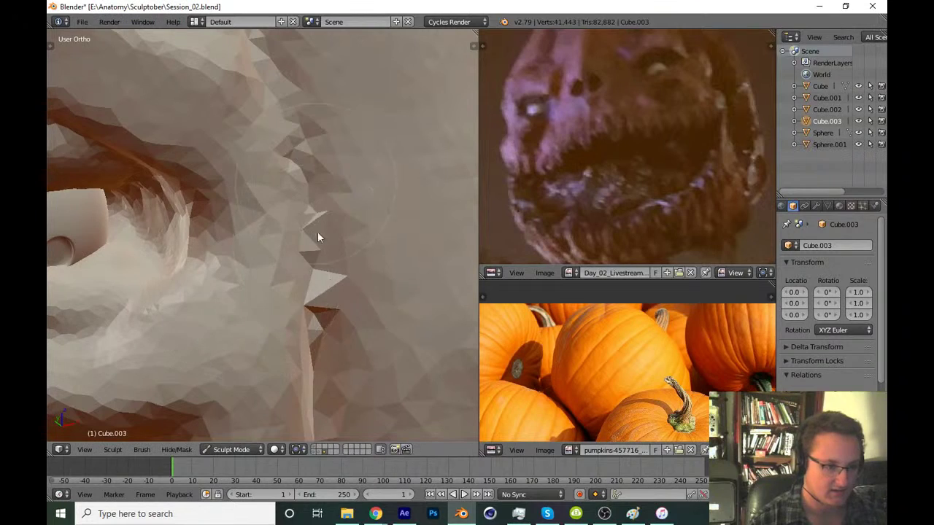
{"action": "mouse_move", "coordinate": [318, 237]}
{"action": "left_mouse_down"}
{"action": "mouse_move", "coordinate": [324, 225]}
{"action": "mouse_move", "coordinate": [320, 323]}
{"action": "mouse_move", "coordinate": [325, 251]}
{"action": "left_mouse_up"}
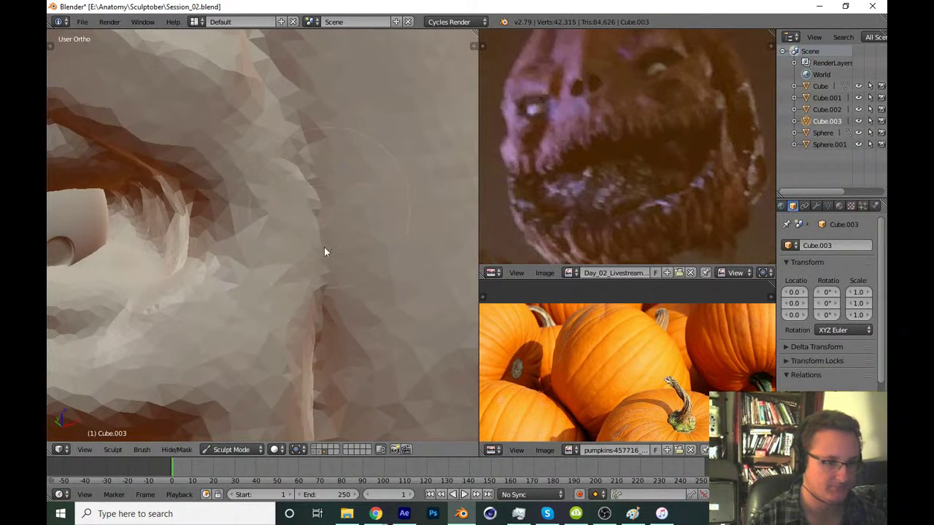
{"action": "scroll", "coordinate": [335, 354], "scroll_direction": "down", "scroll_amount": 6}
{"action": "middle_click_drag", "start_coordinate": [335, 353], "coordinate": [316, 350]}
{"action": "scroll", "coordinate": [352, 385], "scroll_direction": "down", "scroll_amount": 2}
{"action": "scroll", "coordinate": [388, 237], "scroll_direction": "up", "scroll_amount": 4}
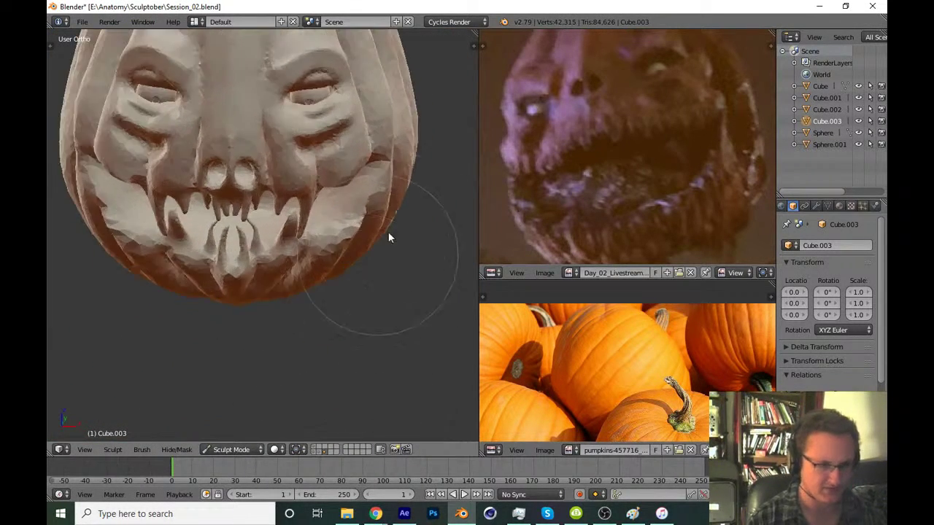
{"action": "middle_click_drag", "start_coordinate": [388, 237], "coordinate": [382, 209]}
With a different sculpt brush, make the central tooth narrower and sharpen the left tooth
{"action": "key", "text": "t"}
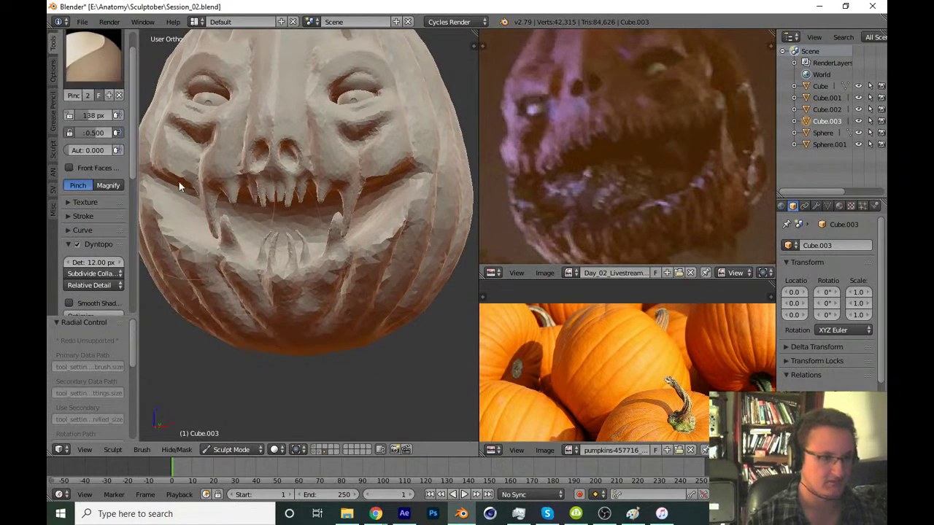
{"action": "left_click", "coordinate": [94, 54]}
{"action": "left_click", "coordinate": [227, 177]}
{"action": "key", "text": "t"}
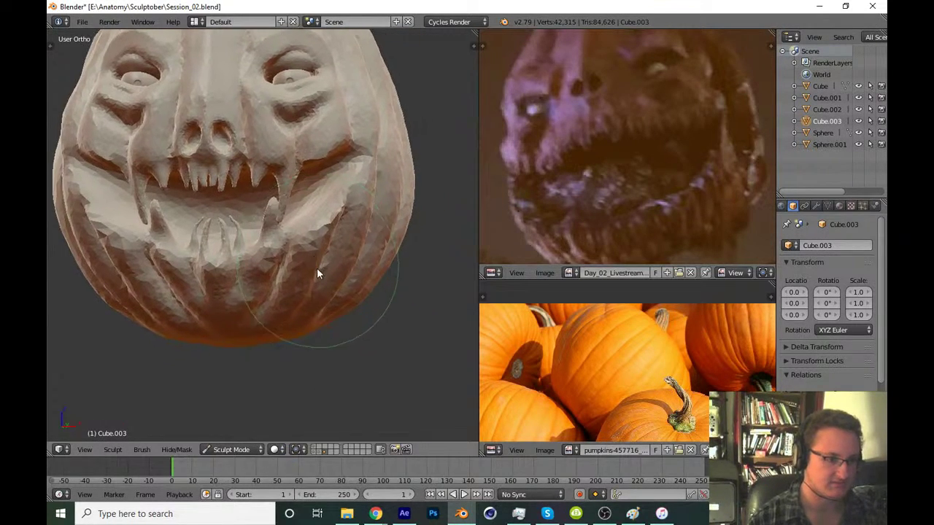
{"action": "scroll", "coordinate": [316, 273], "scroll_direction": "up", "scroll_amount": 5}
{"action": "middle_click_drag", "start_coordinate": [375, 215], "coordinate": [360, 270]}
{"action": "scroll", "coordinate": [289, 214], "scroll_direction": "up", "scroll_amount": 2}
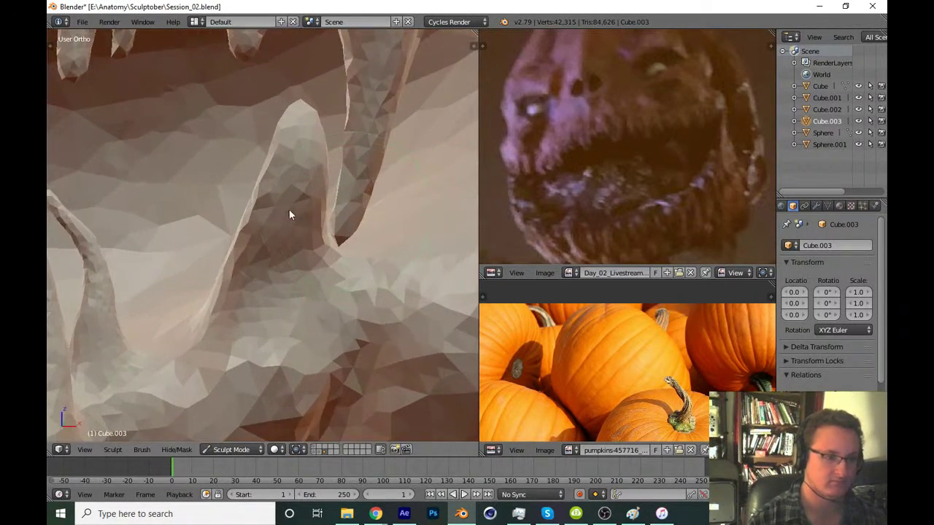
{"action": "middle_click_drag", "start_coordinate": [289, 214], "coordinate": [322, 263]}
{"action": "scroll", "coordinate": [328, 273], "scroll_direction": "up", "scroll_amount": 2}
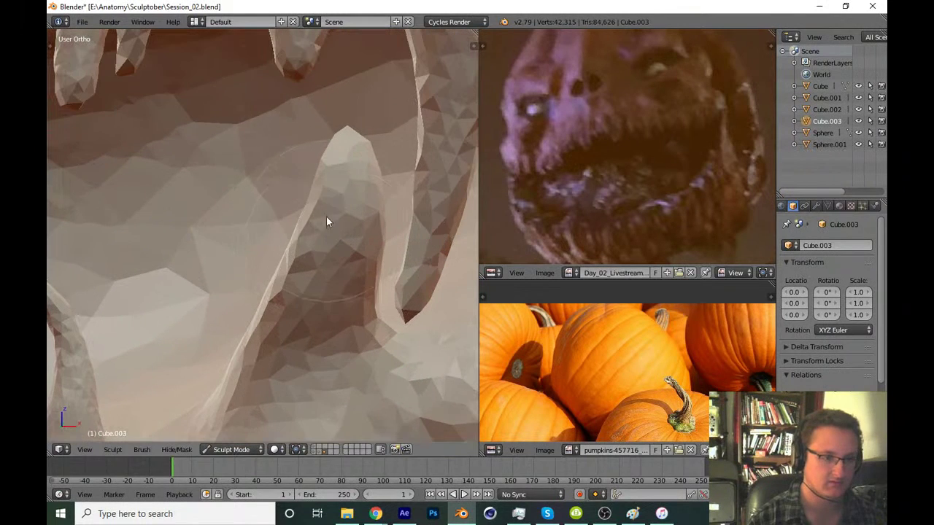
{"action": "mouse_move", "coordinate": [326, 221]}
{"action": "left_mouse_down"}
{"action": "mouse_move", "coordinate": [342, 156]}
{"action": "mouse_move", "coordinate": [328, 231]}
{"action": "mouse_move", "coordinate": [351, 225]}
{"action": "mouse_move", "coordinate": [292, 292]}
{"action": "left_mouse_up"}
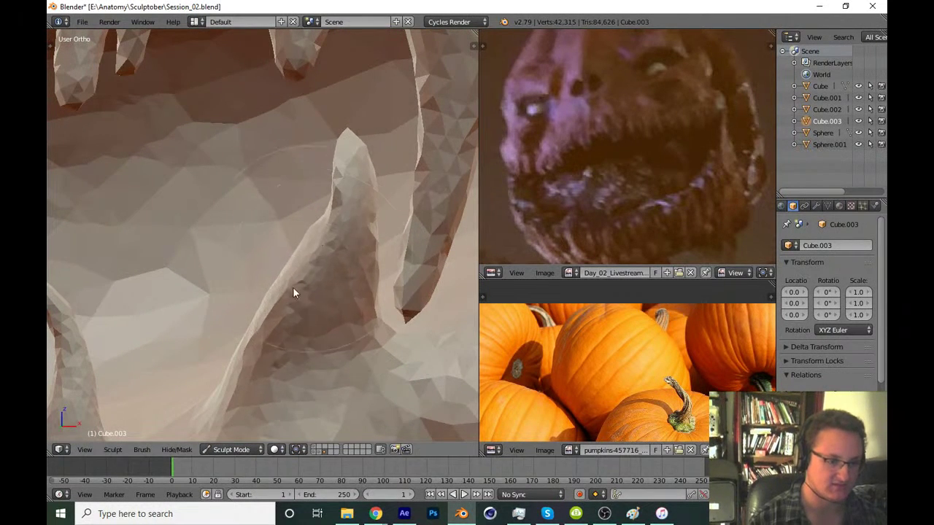
{"action": "mouse_move", "coordinate": [292, 292]}
{"action": "middle_mouse_down"}
{"action": "mouse_move", "coordinate": [272, 281]}
{"action": "mouse_move", "coordinate": [250, 286]}
{"action": "middle_mouse_up"}
{"action": "mouse_move", "coordinate": [251, 287]}
{"action": "left_mouse_down"}
{"action": "mouse_move", "coordinate": [256, 210]}
{"action": "mouse_move", "coordinate": [266, 220]}
{"action": "left_mouse_up"}
In front view, soften the surface beside the tooth
{"action": "key", "text": "KP_1"}
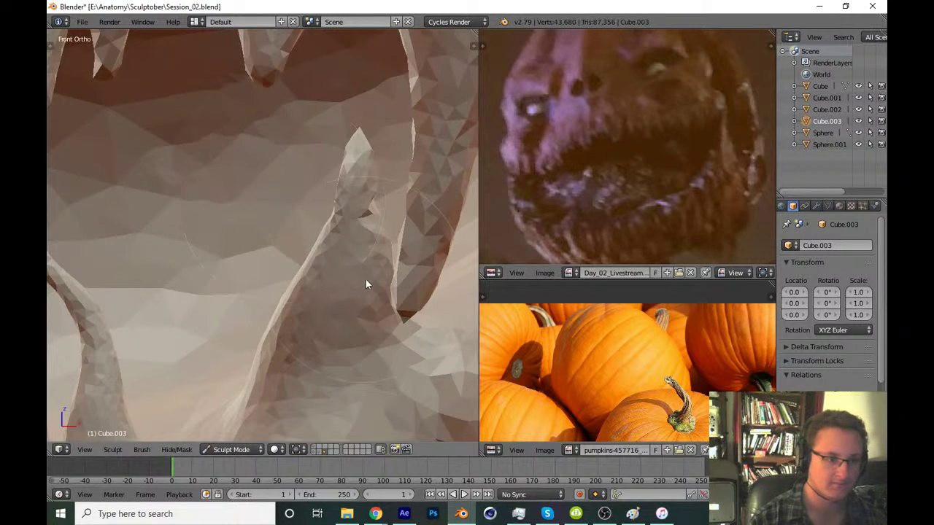
{"action": "scroll", "coordinate": [365, 279], "scroll_direction": "down", "scroll_amount": 5}
{"action": "scroll", "coordinate": [328, 358], "scroll_direction": "down", "scroll_amount": 3}
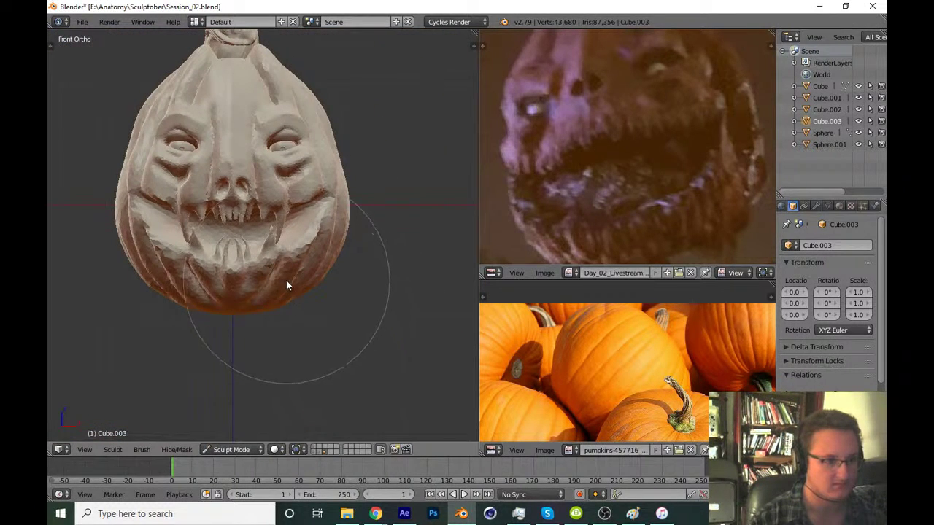
{"action": "scroll", "coordinate": [328, 207], "scroll_direction": "up", "scroll_amount": 5}
{"action": "scroll", "coordinate": [328, 212], "scroll_direction": "up", "scroll_amount": 2}
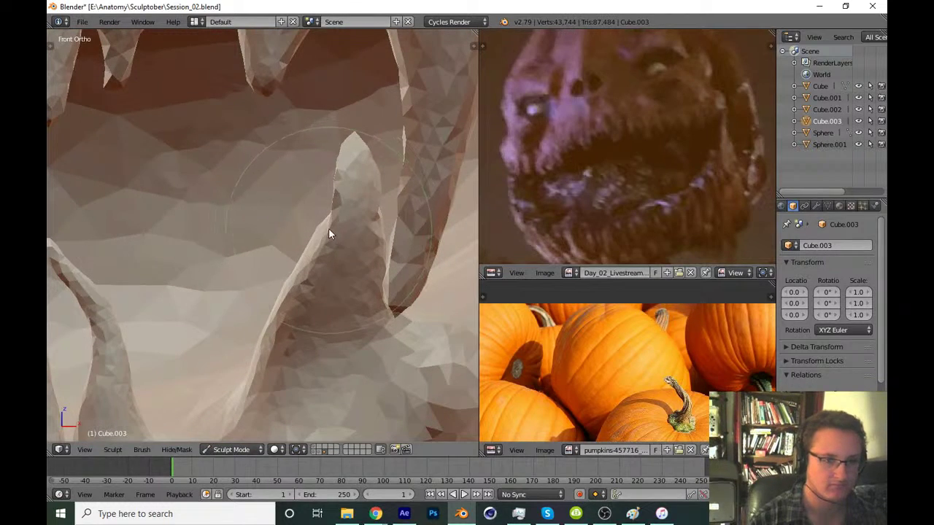
{"action": "left_click_drag", "start_coordinate": [339, 237], "coordinate": [330, 240], "text": "shift"}
{"action": "scroll", "coordinate": [301, 343], "scroll_direction": "down", "scroll_amount": 3}
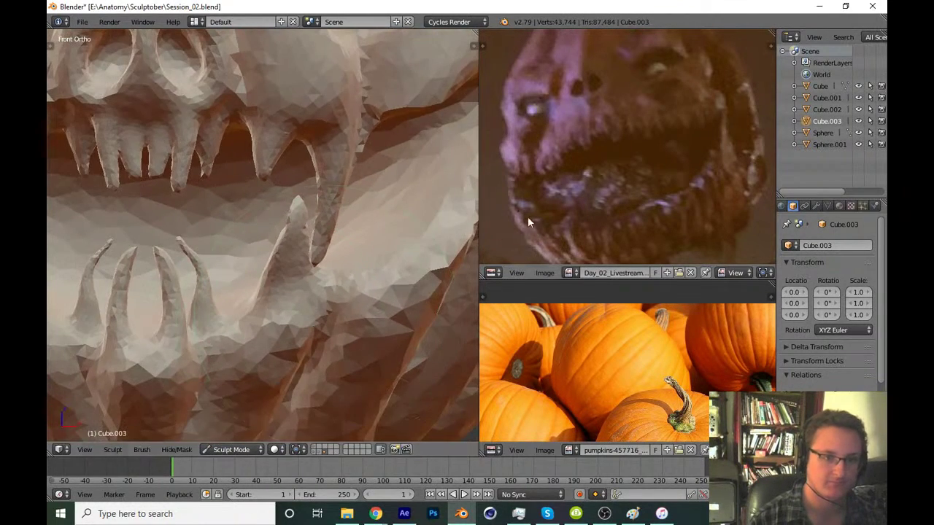
{"action": "scroll", "coordinate": [329, 286], "scroll_direction": "down", "scroll_amount": 4}
{"action": "scroll", "coordinate": [300, 292], "scroll_direction": "up", "scroll_amount": 5}
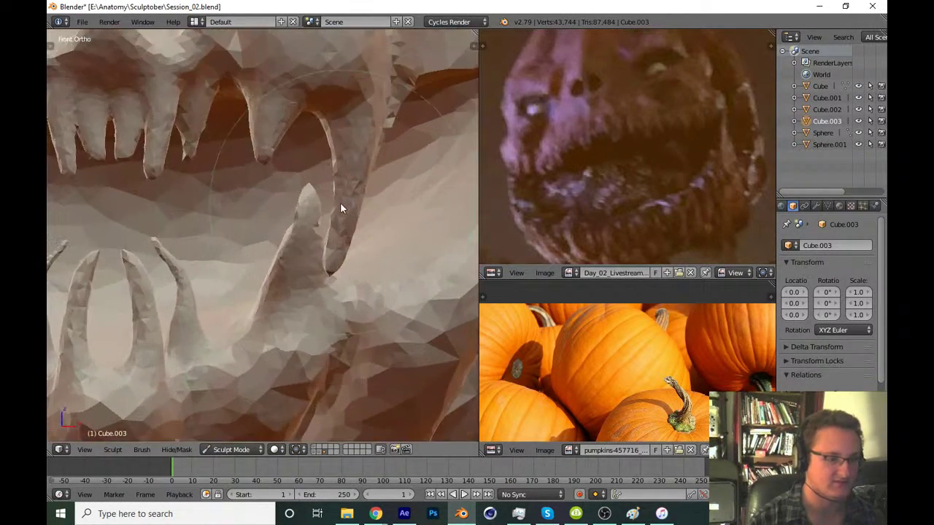
Switch to the Snake Hook brush and pull the central tooth into a long hook
{"action": "key", "text": "t"}
{"action": "left_click", "coordinate": [93, 55]}
{"action": "left_click", "coordinate": [96, 232]}
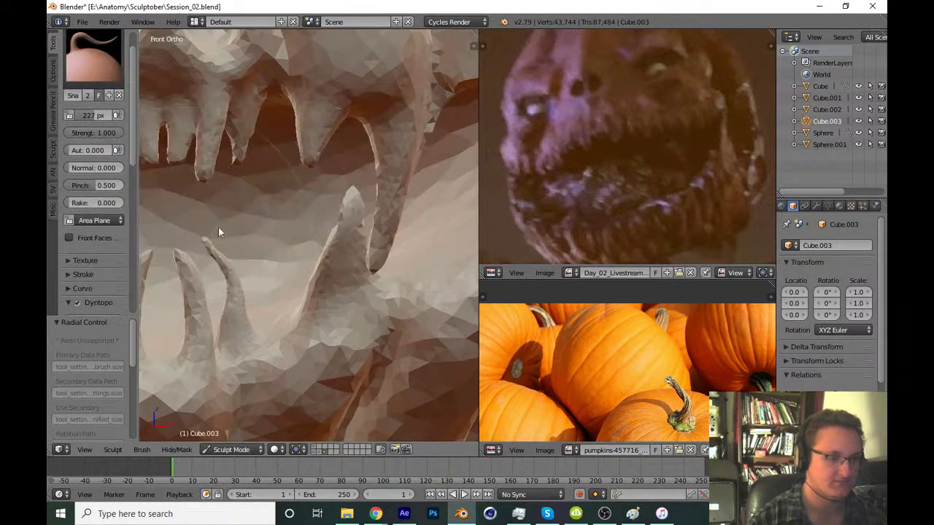
{"action": "scroll", "coordinate": [298, 285], "scroll_direction": "up", "scroll_amount": 2}
{"action": "scroll", "coordinate": [301, 222], "scroll_direction": "up", "scroll_amount": 2}
{"action": "key", "text": "t"}
{"action": "scroll", "coordinate": [288, 208], "scroll_direction": "up", "scroll_amount": 1}
{"action": "scroll", "coordinate": [288, 208], "scroll_direction": "up", "scroll_amount": 2}
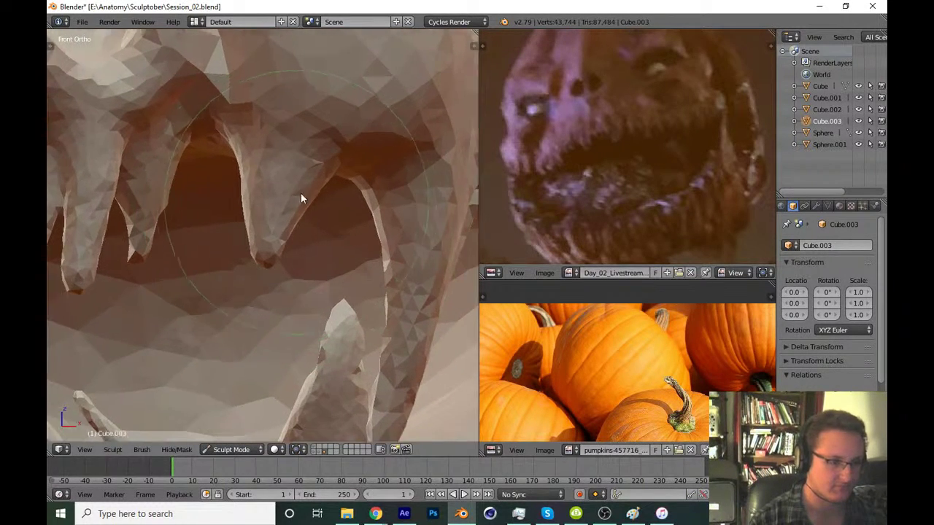
{"action": "mouse_move", "coordinate": [301, 193]}
{"action": "left_mouse_down"}
{"action": "mouse_move", "coordinate": [317, 191]}
{"action": "mouse_move", "coordinate": [271, 194]}
{"action": "left_mouse_up"}
{"action": "scroll", "coordinate": [255, 349], "scroll_direction": "down", "scroll_amount": 4}
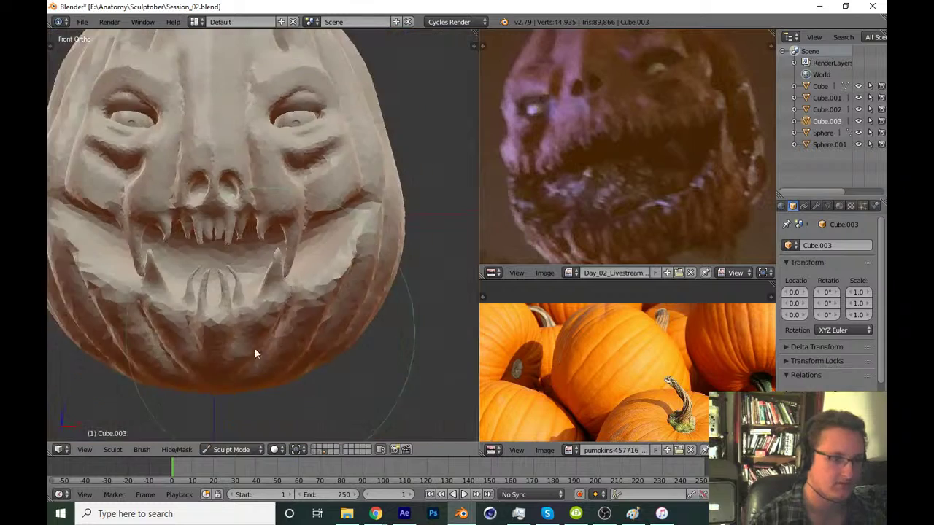
{"action": "scroll", "coordinate": [253, 345], "scroll_direction": "down", "scroll_amount": 2}
{"action": "scroll", "coordinate": [259, 278], "scroll_direction": "up", "scroll_amount": 5}
{"action": "scroll", "coordinate": [292, 234], "scroll_direction": "up", "scroll_amount": 2}
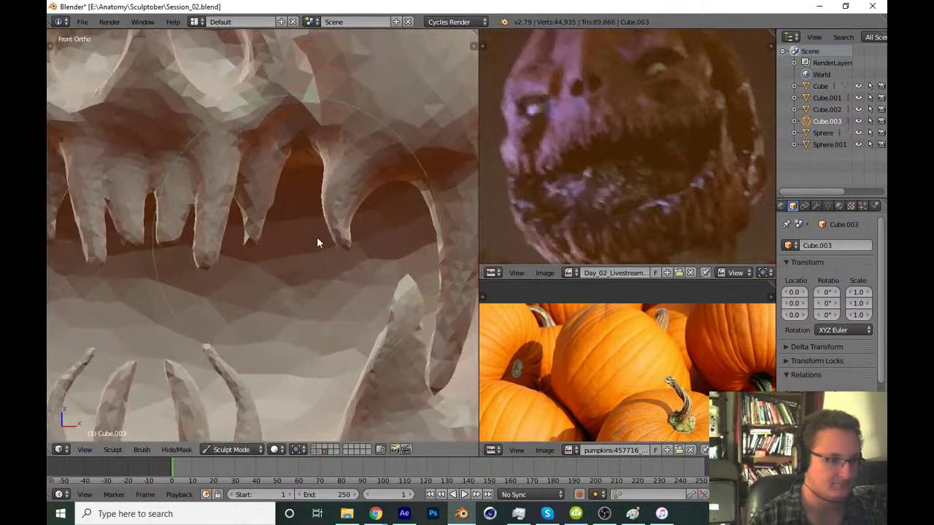
{"action": "scroll", "coordinate": [321, 229], "scroll_direction": "up", "scroll_amount": 2}
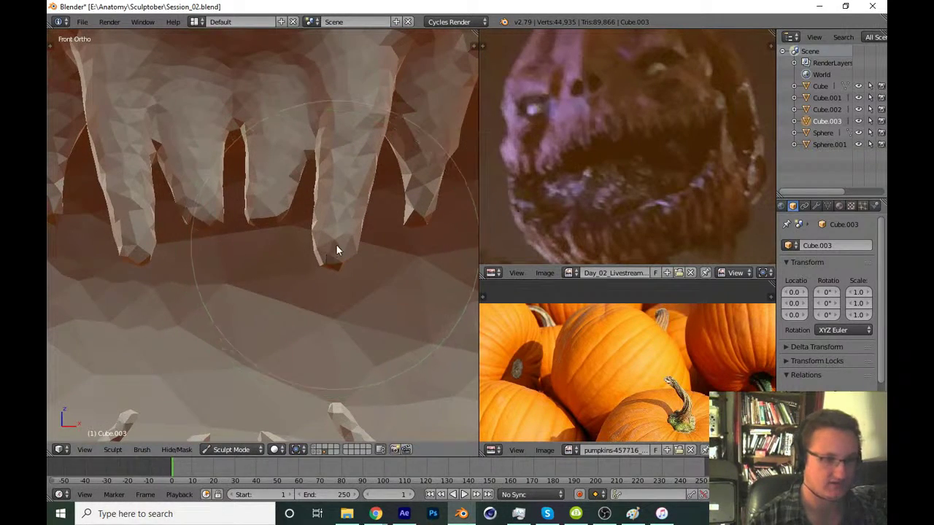
Re-sculpt the teeth to open a gap between them and add more detail
{"action": "mouse_move", "coordinate": [337, 245]}
{"action": "left_mouse_down"}
{"action": "mouse_move", "coordinate": [324, 270]}
{"action": "mouse_move", "coordinate": [265, 224]}
{"action": "mouse_move", "coordinate": [253, 236]}
{"action": "left_mouse_up"}
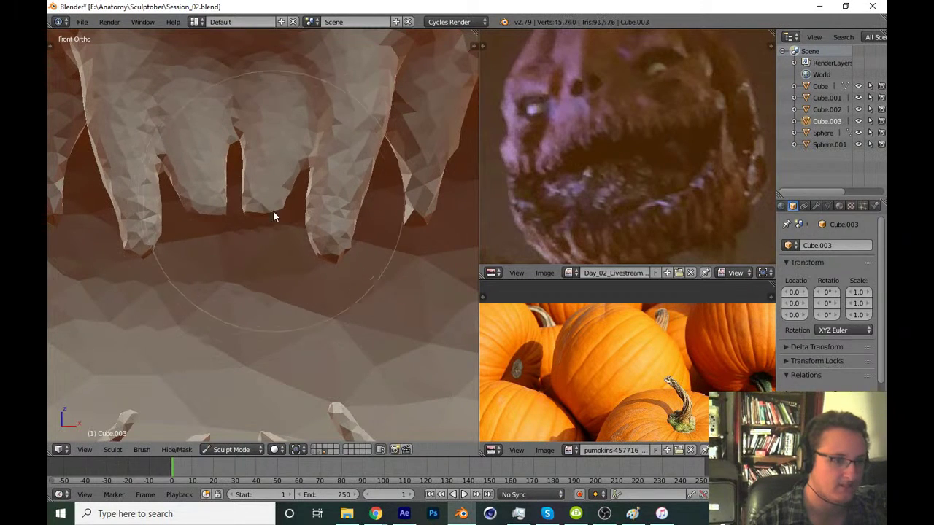
{"action": "middle_click_drag", "start_coordinate": [271, 250], "coordinate": [361, 219]}
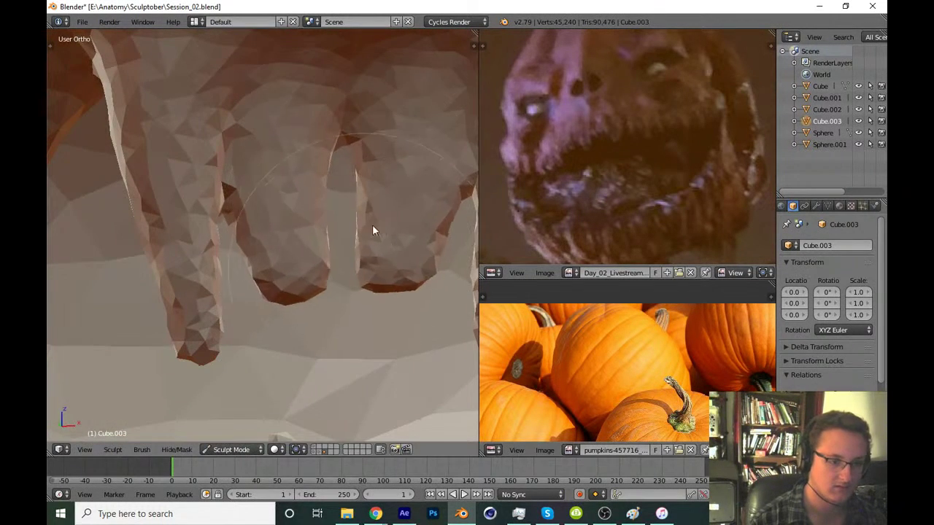
{"action": "mouse_move", "coordinate": [388, 256]}
{"action": "middle_mouse_down"}
{"action": "mouse_move", "coordinate": [211, 255]}
{"action": "mouse_move", "coordinate": [358, 307]}
{"action": "middle_mouse_up"}
{"action": "left_click_drag", "start_coordinate": [358, 307], "coordinate": [355, 329]}
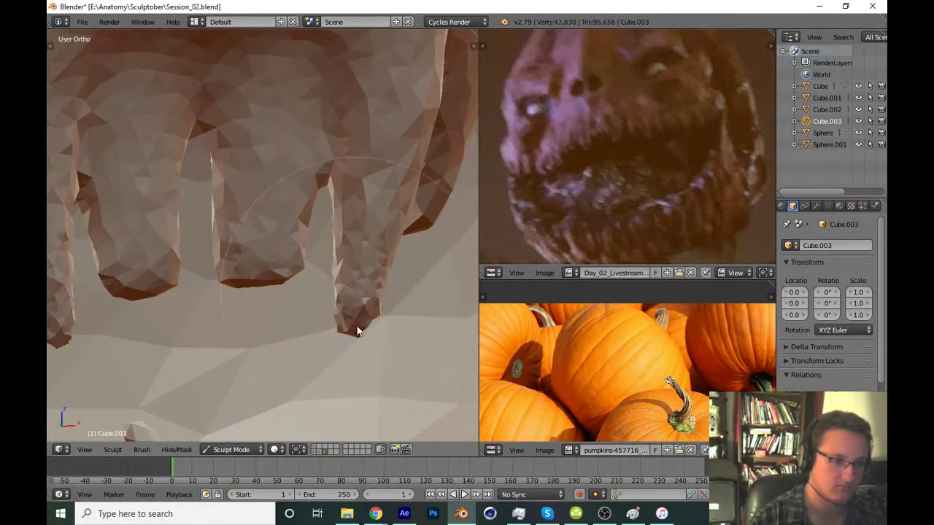
{"action": "scroll", "coordinate": [337, 337], "scroll_direction": "down", "scroll_amount": 2}
{"action": "scroll", "coordinate": [297, 356], "scroll_direction": "down", "scroll_amount": 3}
{"action": "scroll", "coordinate": [302, 327], "scroll_direction": "down", "scroll_amount": 2}
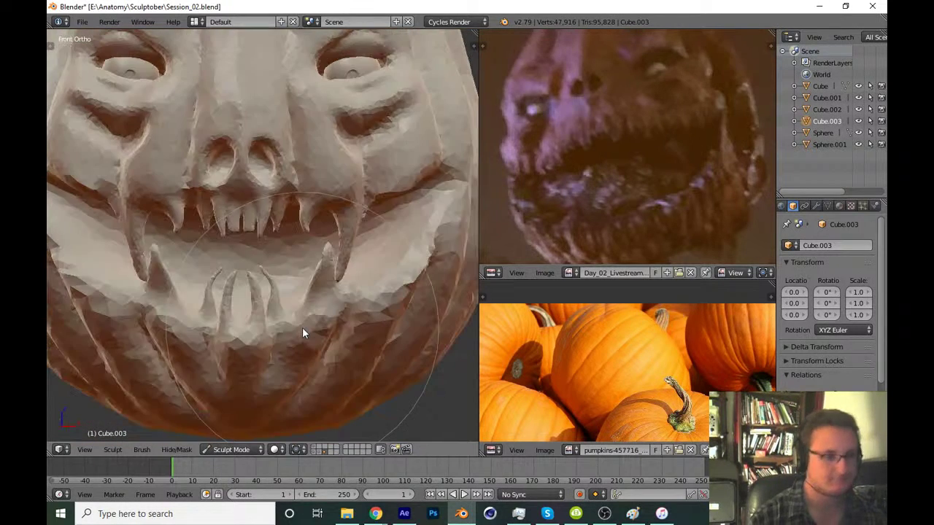
{"action": "scroll", "coordinate": [372, 281], "scroll_direction": "down", "scroll_amount": 3}
{"action": "mouse_move", "coordinate": [371, 290]}
{"action": "middle_mouse_down"}
{"action": "mouse_move", "coordinate": [311, 281]}
{"action": "mouse_move", "coordinate": [292, 267]}
{"action": "middle_mouse_up"}
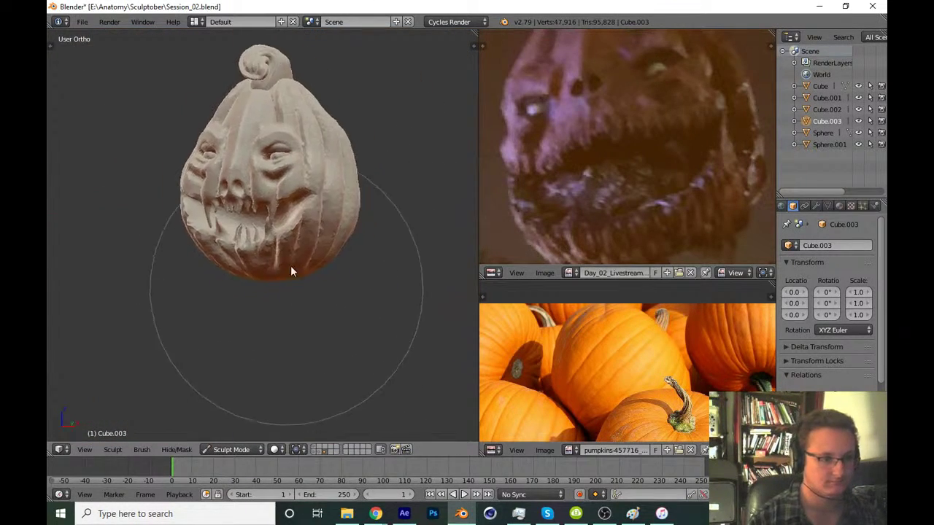
{"action": "scroll", "coordinate": [317, 150], "scroll_direction": "up", "scroll_amount": 8}
Using Snake Hook again, pull a new long fang down from the upper jaw
{"action": "key", "text": "t"}
{"action": "left_click", "coordinate": [93, 58]}
{"action": "left_click", "coordinate": [101, 222]}
{"action": "key", "text": "t"}
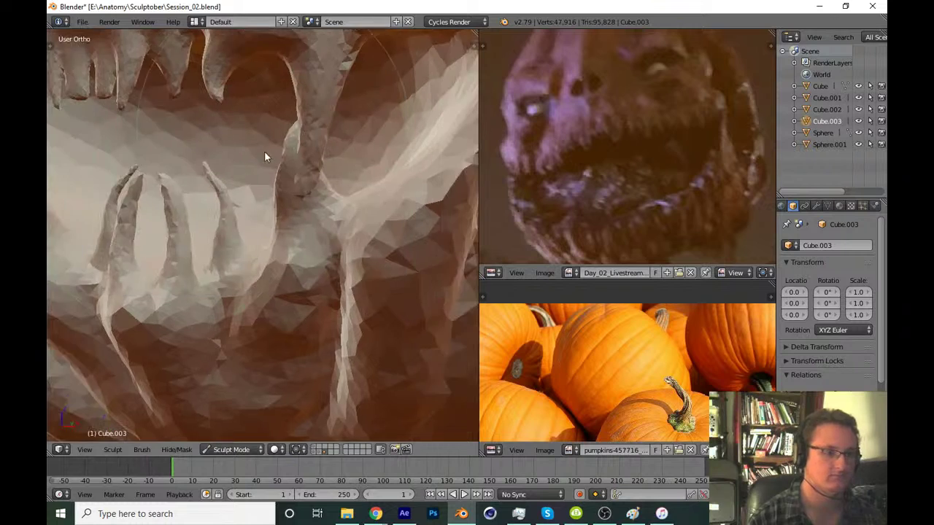
{"action": "mouse_move", "coordinate": [264, 151]}
{"action": "middle_mouse_down"}
{"action": "mouse_move", "coordinate": [278, 251]}
{"action": "mouse_move", "coordinate": [310, 227]}
{"action": "middle_mouse_up"}
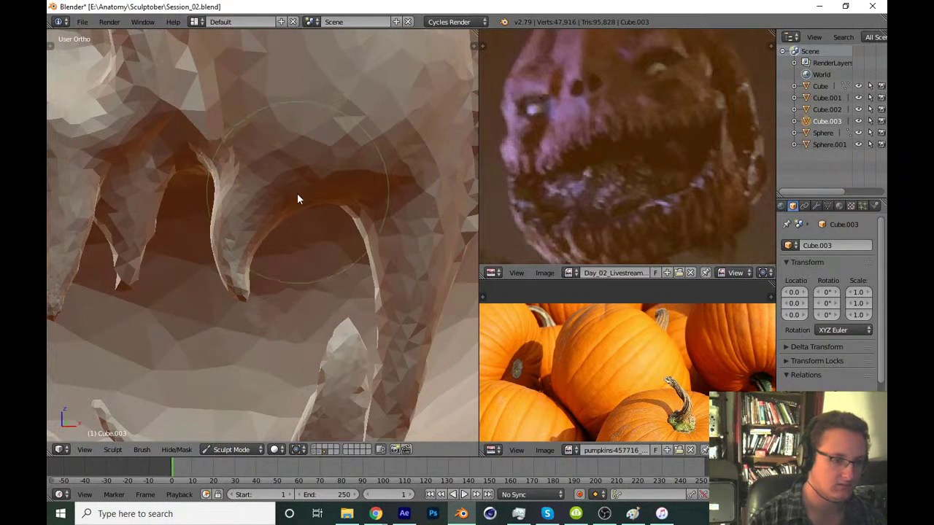
{"action": "mouse_move", "coordinate": [299, 195]}
{"action": "left_mouse_down"}
{"action": "mouse_move", "coordinate": [291, 373]}
{"action": "mouse_move", "coordinate": [302, 201]}
{"action": "mouse_move", "coordinate": [320, 311]}
{"action": "mouse_move", "coordinate": [259, 415]}
{"action": "left_mouse_up"}
{"action": "scroll", "coordinate": [288, 342], "scroll_direction": "down", "scroll_amount": 5}
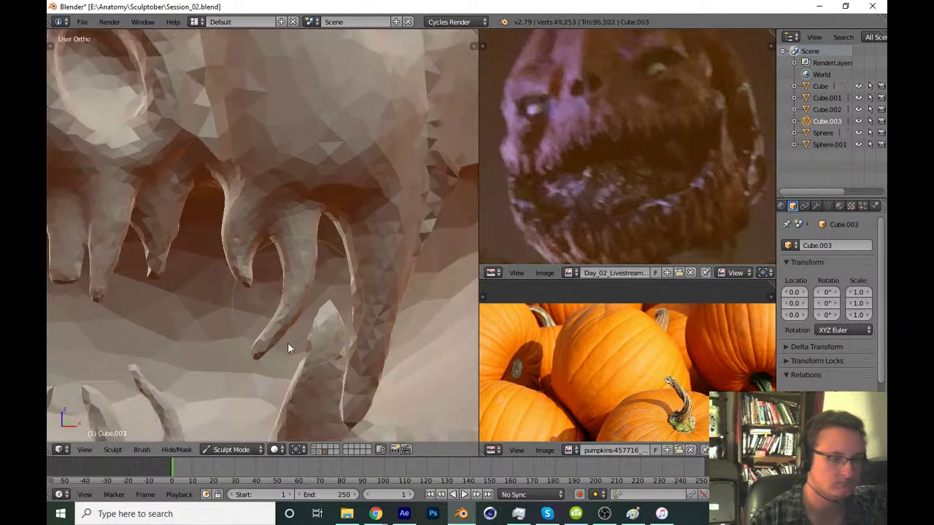
{"action": "key", "text": "KP_1"}
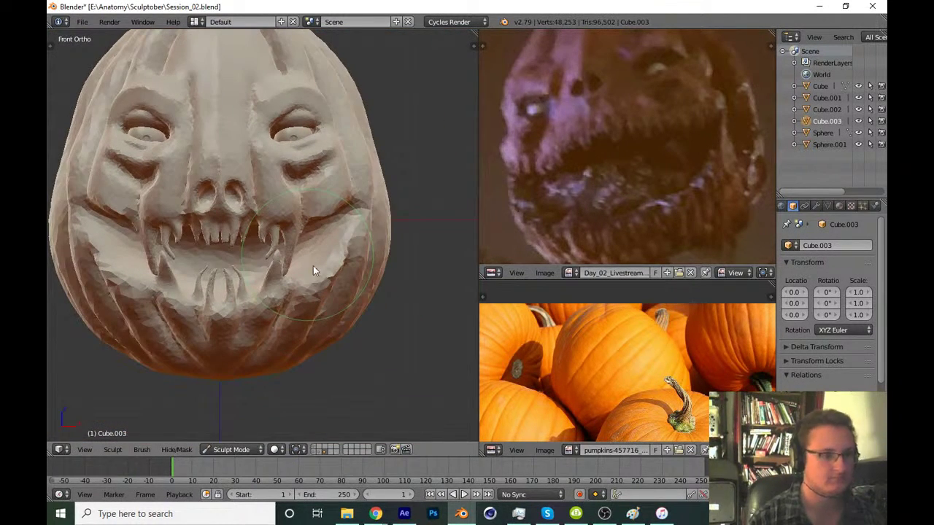
{"action": "scroll", "coordinate": [317, 271], "scroll_direction": "down", "scroll_amount": 4}
Viewing the teeth from the side and below, reshape the tooth tip
{"action": "middle_click_drag", "start_coordinate": [341, 341], "coordinate": [243, 363]}
{"action": "scroll", "coordinate": [252, 365], "scroll_direction": "up", "scroll_amount": 5}
{"action": "scroll", "coordinate": [255, 321], "scroll_direction": "up", "scroll_amount": 3}
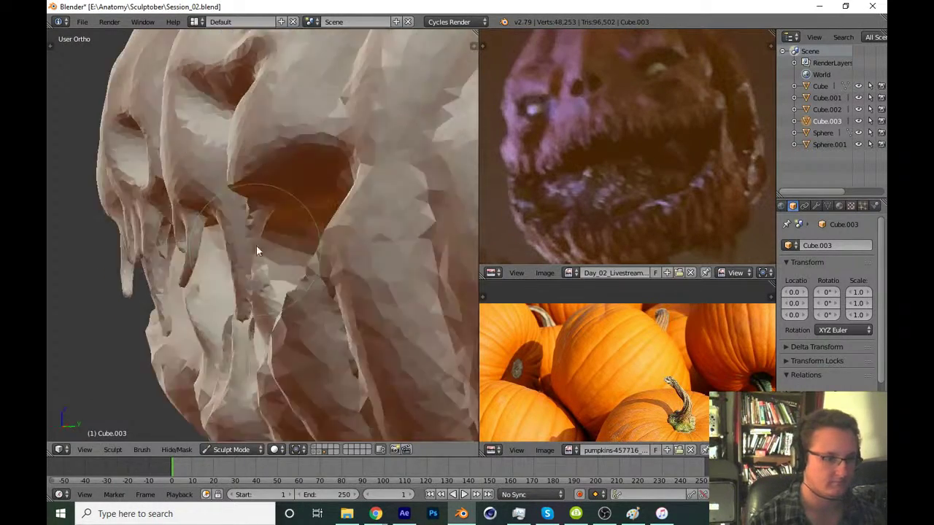
{"action": "scroll", "coordinate": [256, 246], "scroll_direction": "up", "scroll_amount": 2}
{"action": "scroll", "coordinate": [271, 205], "scroll_direction": "up", "scroll_amount": 2}
{"action": "scroll", "coordinate": [323, 214], "scroll_direction": "up", "scroll_amount": 2}
{"action": "mouse_move", "coordinate": [448, 260]}
{"action": "middle_mouse_down"}
{"action": "mouse_move", "coordinate": [359, 260]}
{"action": "mouse_move", "coordinate": [381, 234]}
{"action": "middle_mouse_up"}
{"action": "mouse_move", "coordinate": [356, 307]}
{"action": "left_mouse_down"}
{"action": "mouse_move", "coordinate": [323, 329]}
{"action": "mouse_move", "coordinate": [358, 253]}
{"action": "mouse_move", "coordinate": [335, 337]}
{"action": "mouse_move", "coordinate": [317, 329]}
{"action": "left_mouse_up"}
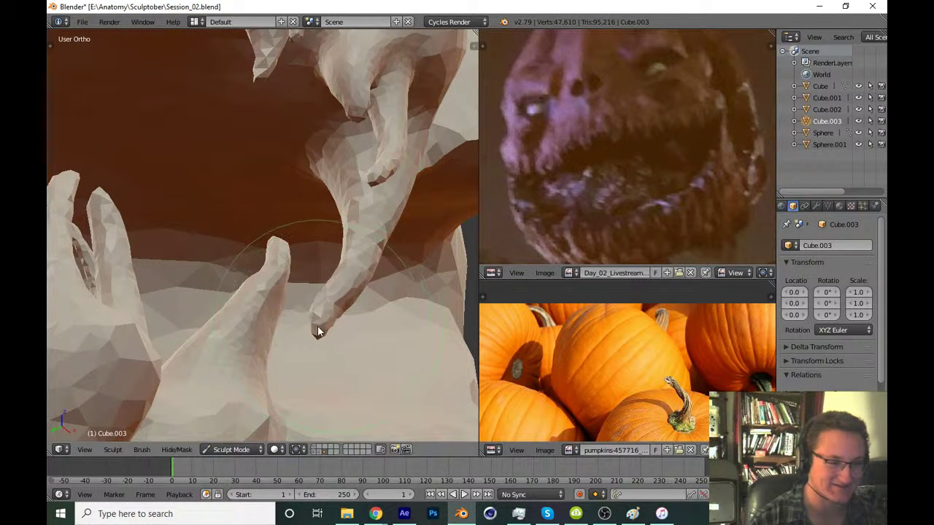
Shade the sculpt with a grey matcap, then save over Session_02.blend
{"action": "key", "text": "n"}
{"action": "left_click", "coordinate": [420, 286]}
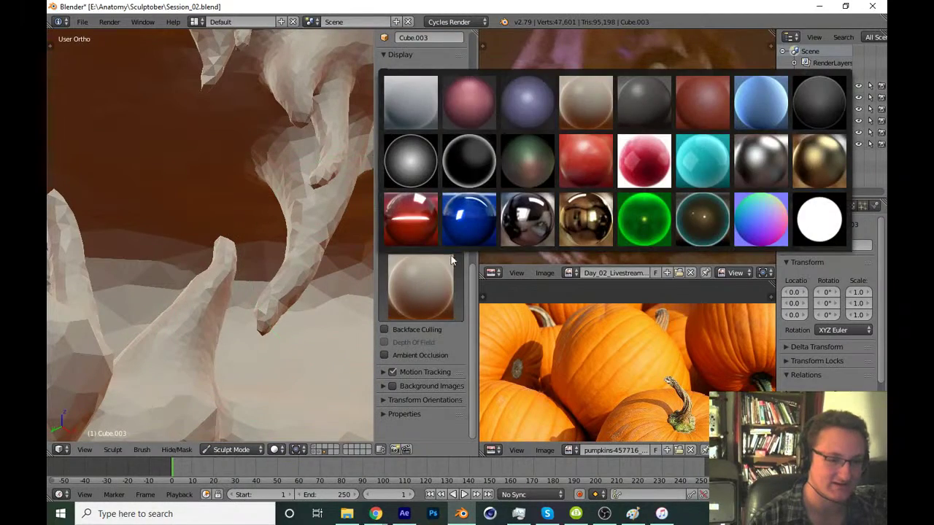
{"action": "left_click", "coordinate": [433, 168]}
{"action": "key", "text": "n"}
{"action": "scroll", "coordinate": [351, 193], "scroll_direction": "down", "scroll_amount": 5}
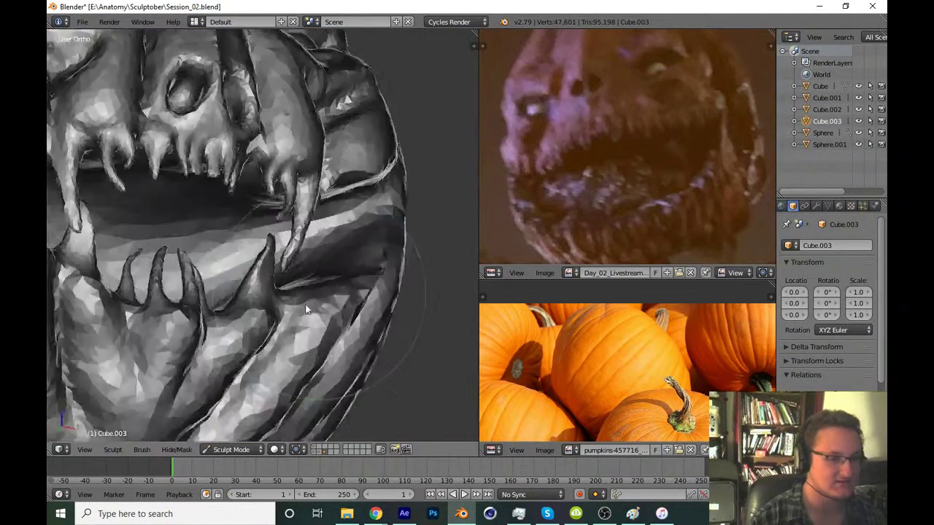
{"action": "scroll", "coordinate": [339, 271], "scroll_direction": "down", "scroll_amount": 4}
{"action": "scroll", "coordinate": [325, 270], "scroll_direction": "down", "scroll_amount": 2}
{"action": "key", "text": "KP_1"}
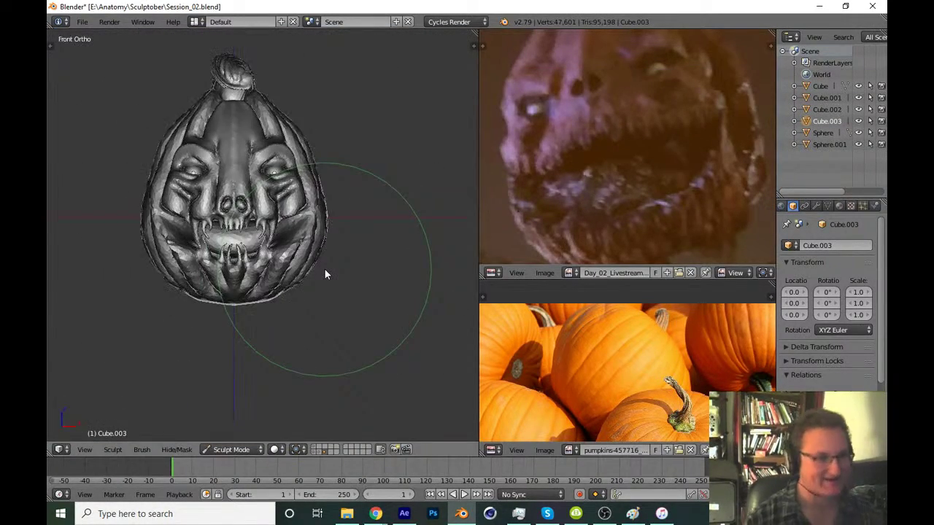
{"action": "scroll", "coordinate": [357, 255], "scroll_direction": "down", "scroll_amount": 3}
{"action": "key", "text": "ctrl+s"}
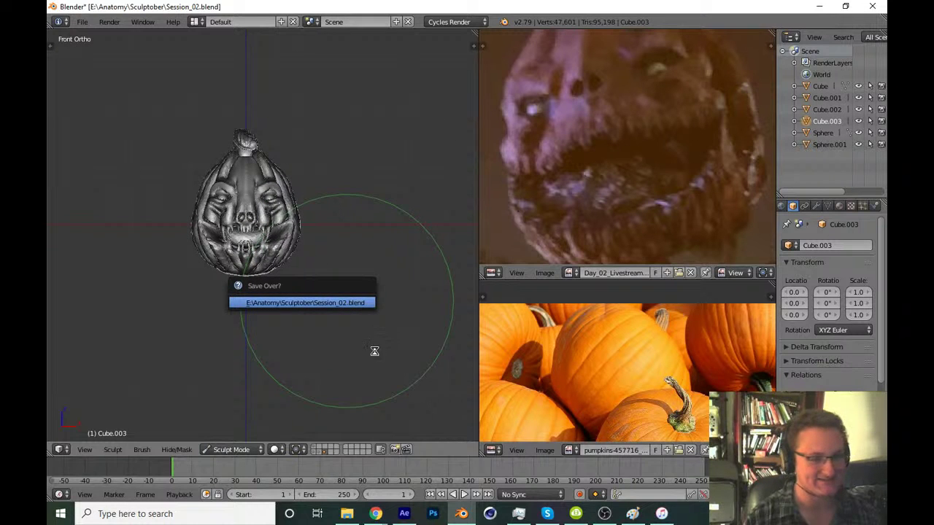
{"action": "key", "text": "Return"}
Try the green-red, glossy red, pink-red, glossy grey and black matcaps on the sculpt
{"action": "key", "text": "n"}
{"action": "left_click", "coordinate": [427, 290]}
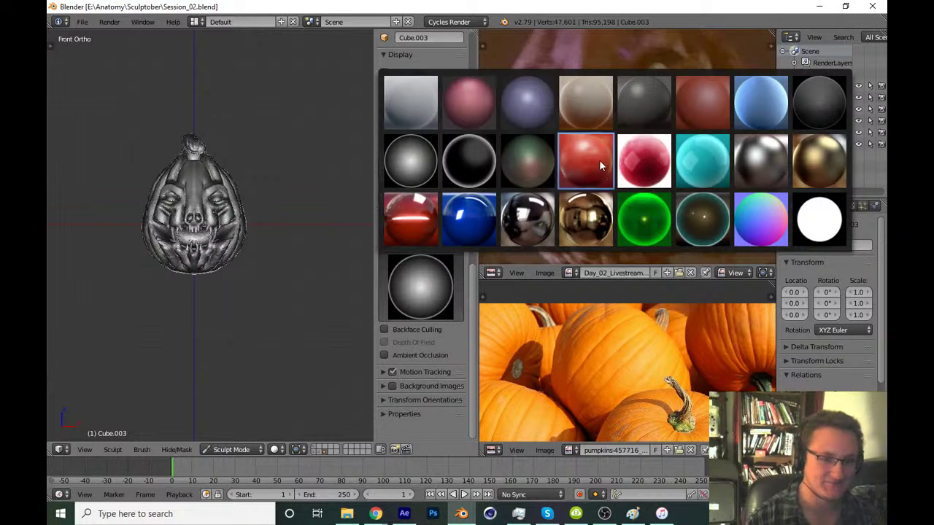
{"action": "left_click", "coordinate": [529, 164]}
{"action": "left_click", "coordinate": [429, 293]}
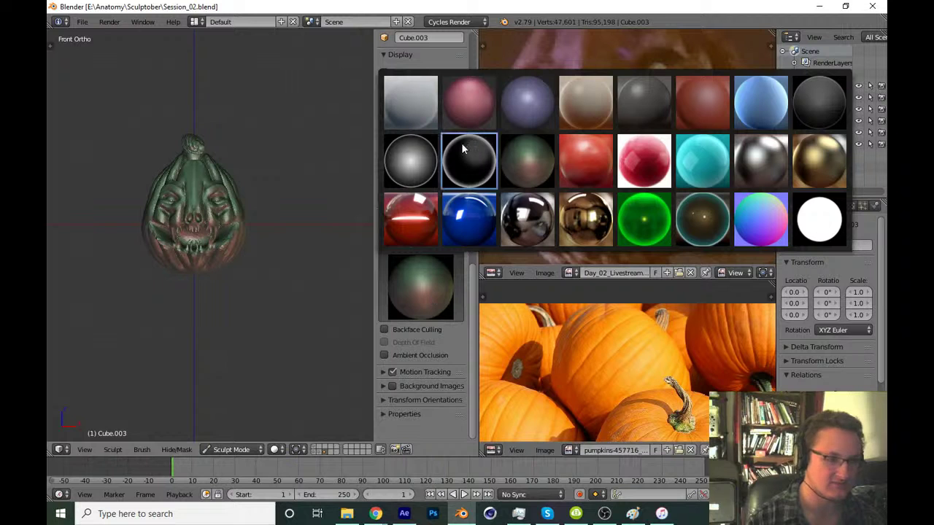
{"action": "left_click", "coordinate": [412, 218]}
{"action": "left_click", "coordinate": [421, 294]}
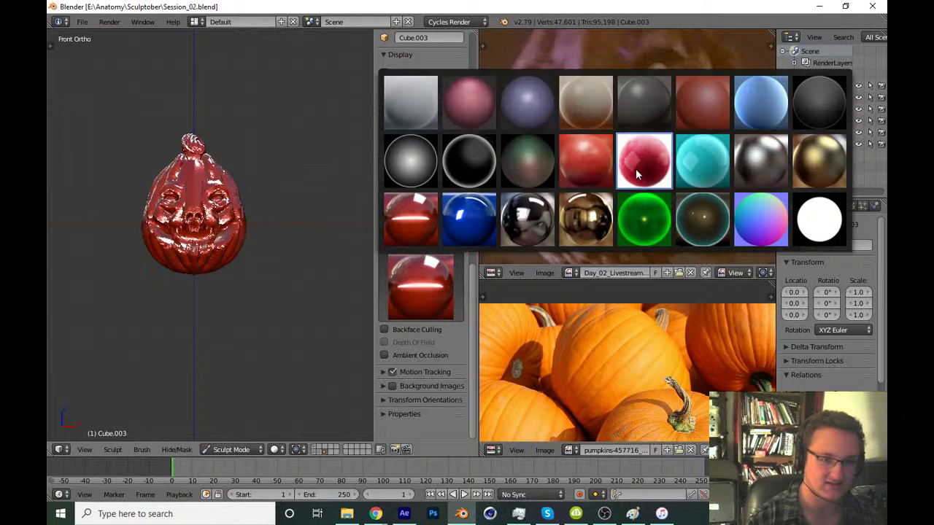
{"action": "left_click", "coordinate": [643, 161]}
{"action": "left_click", "coordinate": [423, 292]}
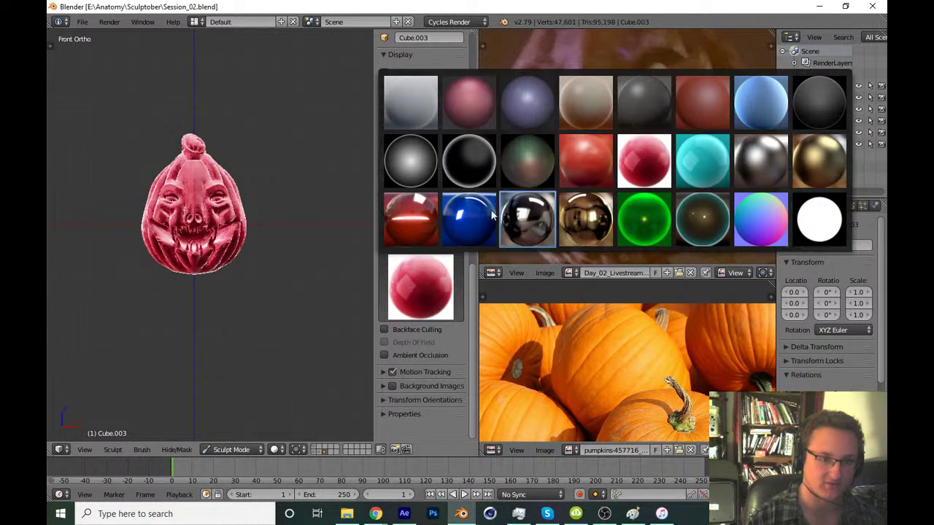
{"action": "left_click", "coordinate": [412, 164]}
{"action": "left_click", "coordinate": [447, 272]}
{"action": "left_click", "coordinate": [468, 160]}
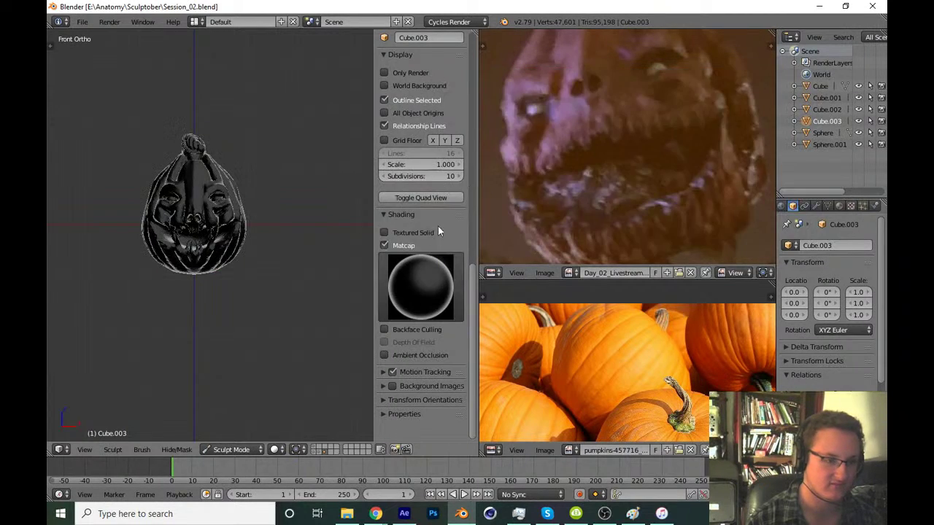
{"action": "left_click", "coordinate": [423, 289]}
Set the viewport to the plain grey matcap and zoom in on the teeth
{"action": "left_click", "coordinate": [412, 164]}
{"action": "key", "text": "n"}
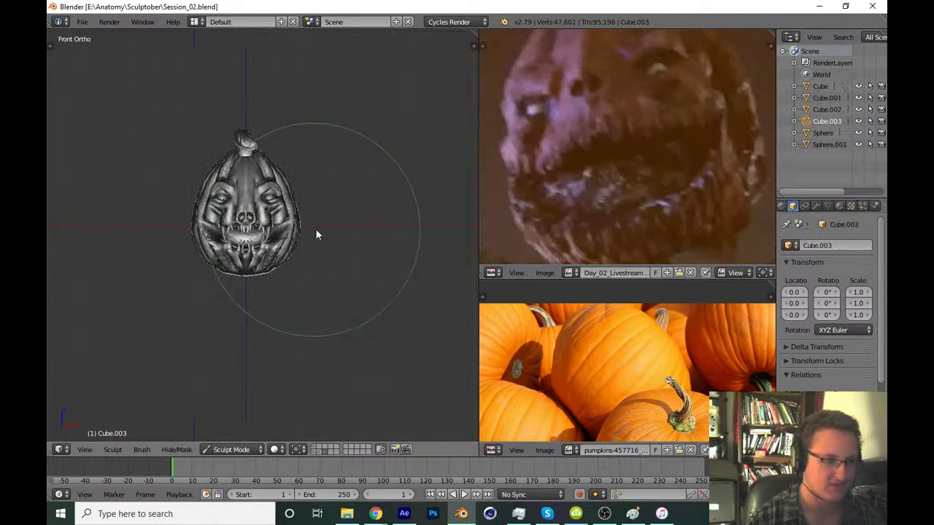
{"action": "scroll", "coordinate": [343, 293], "scroll_direction": "up", "scroll_amount": 3}
{"action": "scroll", "coordinate": [383, 248], "scroll_direction": "up", "scroll_amount": 3}
{"action": "scroll", "coordinate": [368, 316], "scroll_direction": "up", "scroll_amount": 1}
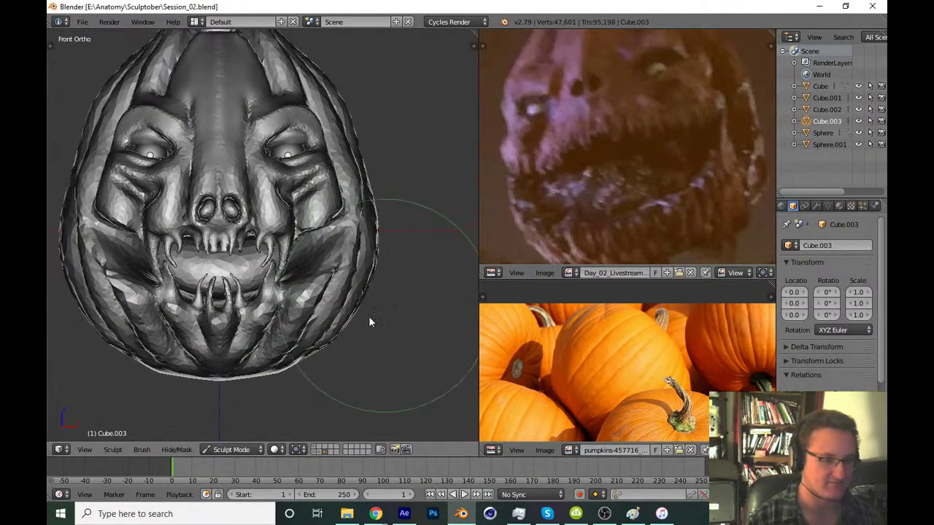
{"action": "scroll", "coordinate": [261, 281], "scroll_direction": "up", "scroll_amount": 3}
{"action": "scroll", "coordinate": [333, 219], "scroll_direction": "up", "scroll_amount": 2}
{"action": "scroll", "coordinate": [317, 241], "scroll_direction": "up", "scroll_amount": 2}
Sculpt the upper teeth tips, lengthening them downward
{"action": "middle_click_drag", "start_coordinate": [316, 237], "coordinate": [322, 245]}
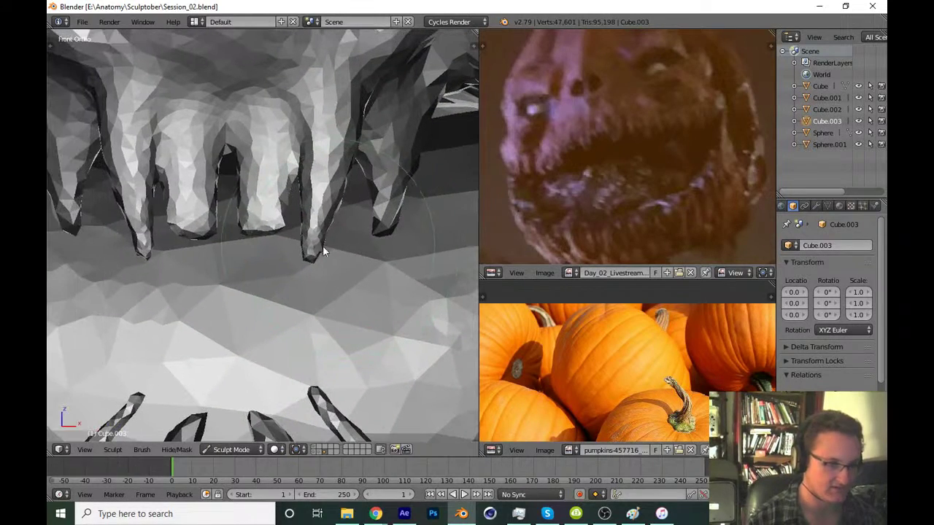
{"action": "left_click_drag", "start_coordinate": [322, 245], "coordinate": [316, 261]}
{"action": "mouse_move", "coordinate": [317, 265]}
{"action": "middle_mouse_down"}
{"action": "mouse_move", "coordinate": [340, 232]}
{"action": "mouse_move", "coordinate": [359, 267]}
{"action": "mouse_move", "coordinate": [226, 258]}
{"action": "mouse_move", "coordinate": [312, 272]}
{"action": "middle_mouse_up"}
{"action": "left_click_drag", "start_coordinate": [312, 271], "coordinate": [305, 296]}
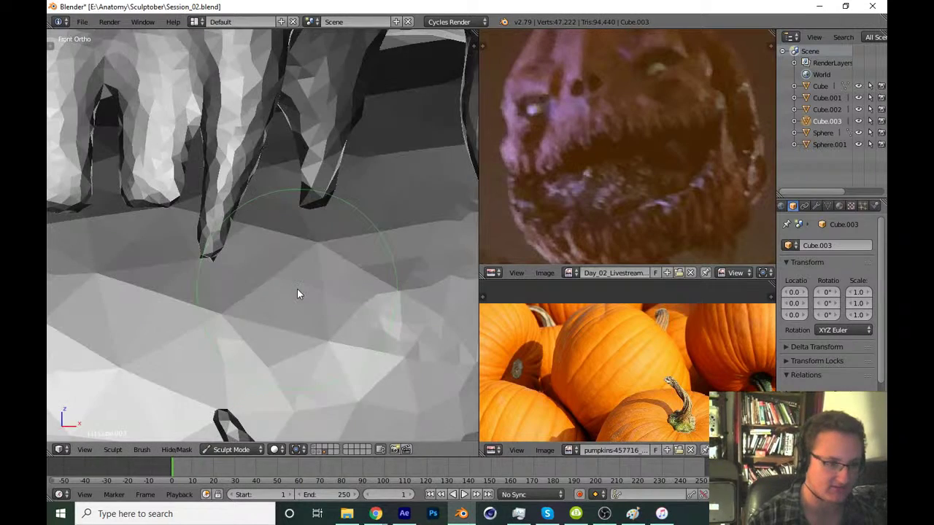
{"action": "mouse_move", "coordinate": [297, 288]}
{"action": "middle_mouse_down"}
{"action": "mouse_move", "coordinate": [363, 306]}
{"action": "mouse_move", "coordinate": [366, 337]}
{"action": "mouse_move", "coordinate": [311, 337]}
{"action": "middle_mouse_up"}
Sculpt small strokes near the teeth and inside the mouth, then save over the file
{"action": "scroll", "coordinate": [311, 331], "scroll_direction": "up", "scroll_amount": 2}
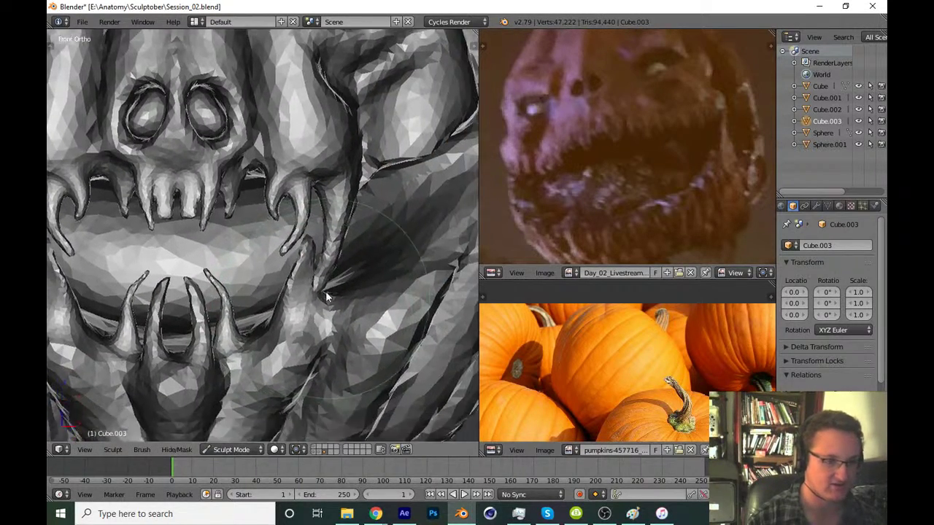
{"action": "scroll", "coordinate": [330, 279], "scroll_direction": "up", "scroll_amount": 2}
{"action": "mouse_move", "coordinate": [350, 270]}
{"action": "middle_mouse_down"}
{"action": "mouse_move", "coordinate": [369, 291]}
{"action": "mouse_move", "coordinate": [326, 271]}
{"action": "mouse_move", "coordinate": [375, 249]}
{"action": "mouse_move", "coordinate": [377, 275]}
{"action": "mouse_move", "coordinate": [340, 304]}
{"action": "mouse_move", "coordinate": [229, 299]}
{"action": "mouse_move", "coordinate": [371, 261]}
{"action": "mouse_move", "coordinate": [246, 250]}
{"action": "middle_mouse_up"}
{"action": "key", "text": "t"}
{"action": "key", "text": "t"}
{"action": "left_click_drag", "start_coordinate": [259, 230], "coordinate": [267, 181]}
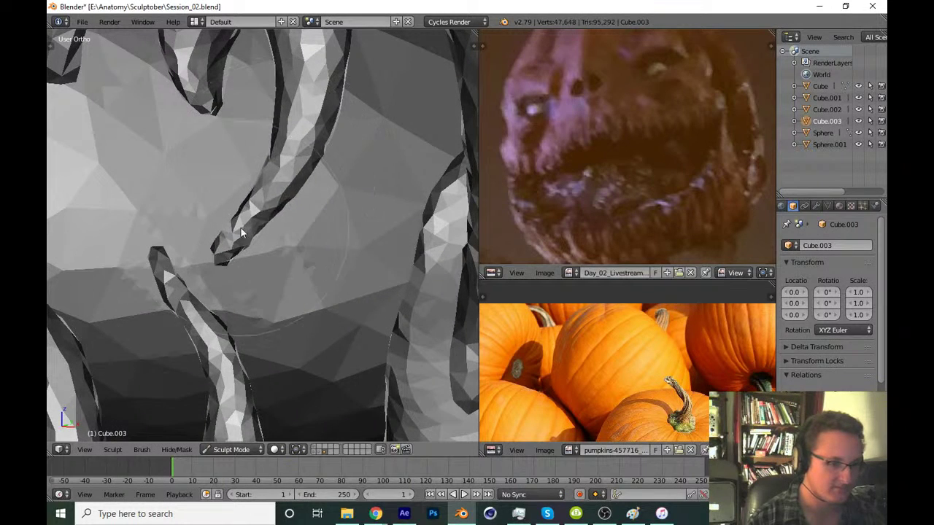
{"action": "mouse_move", "coordinate": [236, 256]}
{"action": "middle_mouse_down"}
{"action": "mouse_move", "coordinate": [256, 212]}
{"action": "mouse_move", "coordinate": [249, 307]}
{"action": "mouse_move", "coordinate": [263, 207]}
{"action": "mouse_move", "coordinate": [249, 244]}
{"action": "middle_mouse_up"}
{"action": "left_click_drag", "start_coordinate": [248, 245], "coordinate": [222, 269]}
{"action": "middle_click_drag", "start_coordinate": [222, 269], "coordinate": [243, 340]}
{"action": "scroll", "coordinate": [243, 340], "scroll_direction": "down", "scroll_amount": 3}
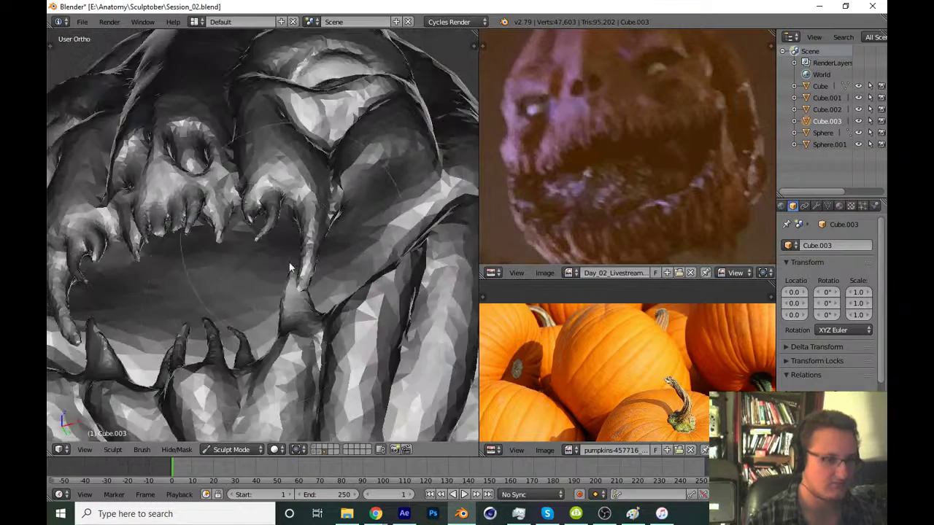
{"action": "scroll", "coordinate": [277, 321], "scroll_direction": "down", "scroll_amount": 3}
{"action": "scroll", "coordinate": [344, 298], "scroll_direction": "down", "scroll_amount": 3}
{"action": "key", "text": "ctrl+s"}
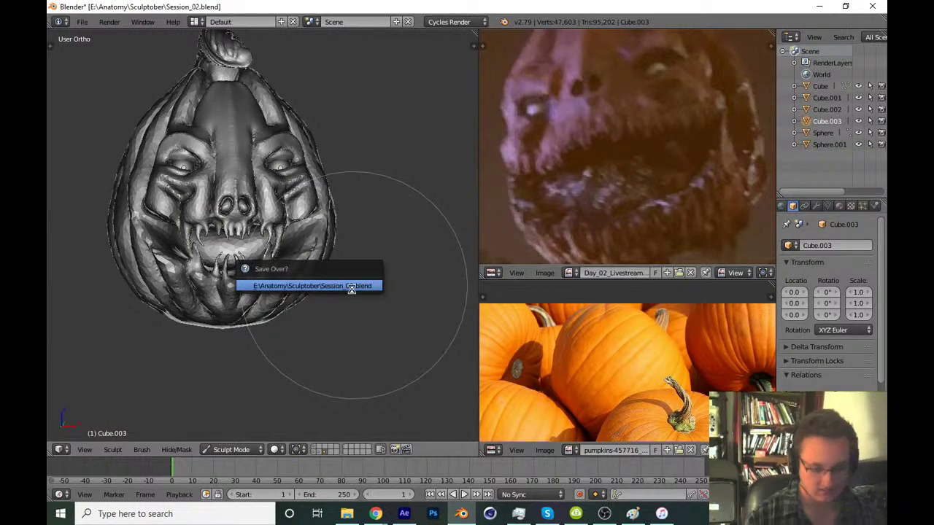
{"action": "left_click", "coordinate": [351, 288]}
From the front view, reshape the central ridge between the teeth
{"action": "key", "text": "KP_1"}
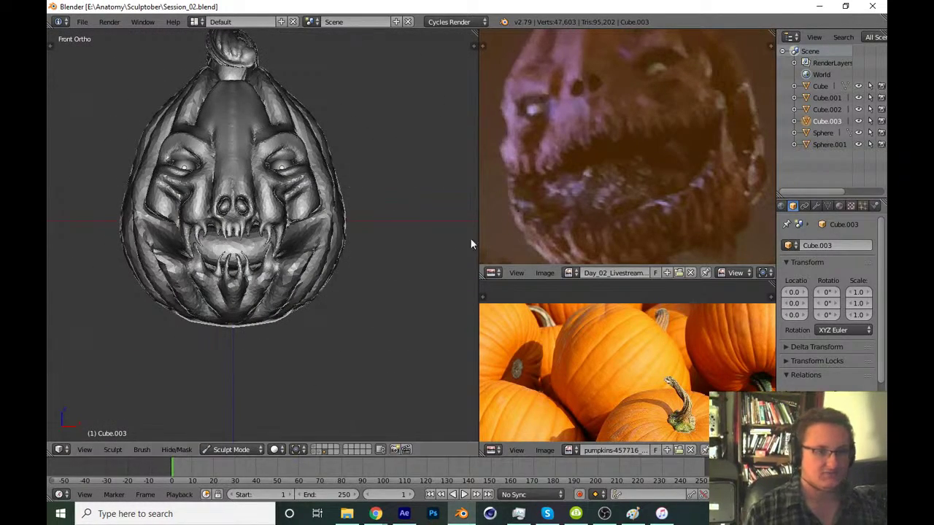
{"action": "middle_click_drag", "start_coordinate": [270, 267], "coordinate": [269, 307], "text": "shift"}
{"action": "scroll", "coordinate": [270, 300], "scroll_direction": "up", "scroll_amount": 5}
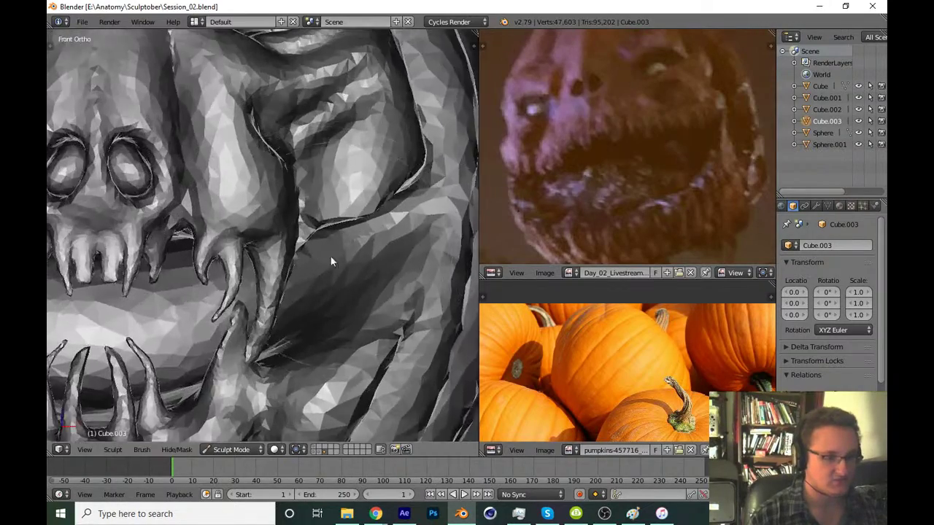
{"action": "mouse_move", "coordinate": [330, 256]}
{"action": "middle_mouse_down"}
{"action": "mouse_move", "coordinate": [287, 241]}
{"action": "mouse_move", "coordinate": [319, 190]}
{"action": "middle_mouse_up"}
{"action": "scroll", "coordinate": [324, 227], "scroll_direction": "up", "scroll_amount": 2}
{"action": "middle_click_drag", "start_coordinate": [324, 227], "coordinate": [314, 219]}
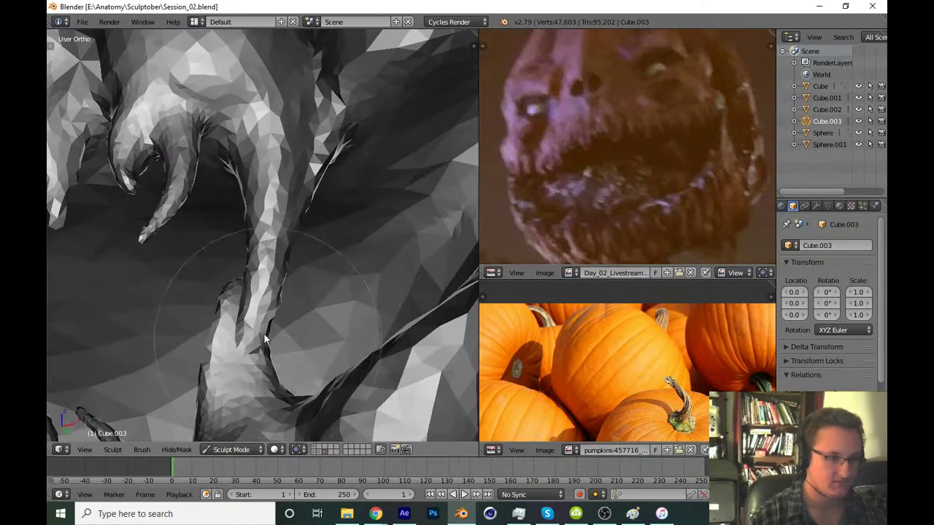
{"action": "mouse_move", "coordinate": [255, 321]}
{"action": "left_mouse_down"}
{"action": "mouse_move", "coordinate": [279, 194]}
{"action": "mouse_move", "coordinate": [320, 201]}
{"action": "left_mouse_up"}
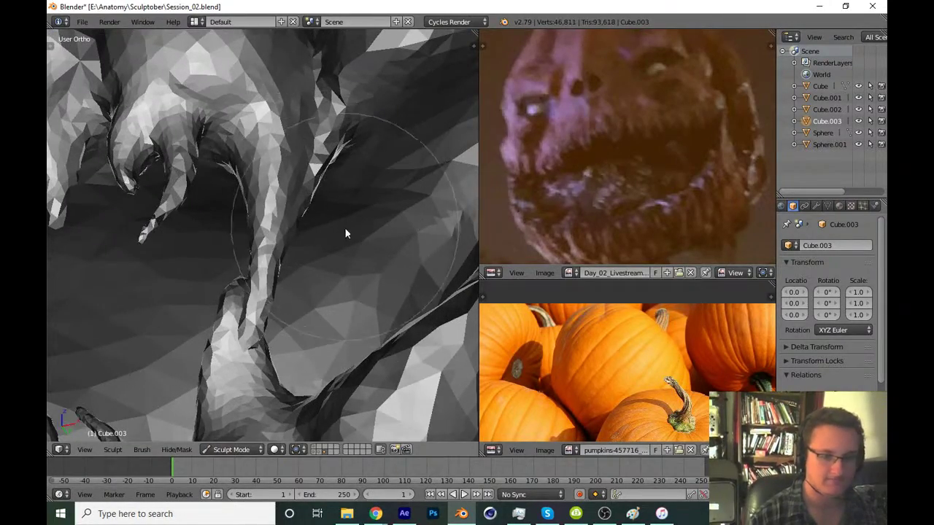
Switch to the Thumb brush and pull the fold beside the grin into shape
{"action": "key", "text": "t"}
{"action": "left_click", "coordinate": [94, 58]}
{"action": "key", "text": "Escape"}
{"action": "key", "text": "t"}
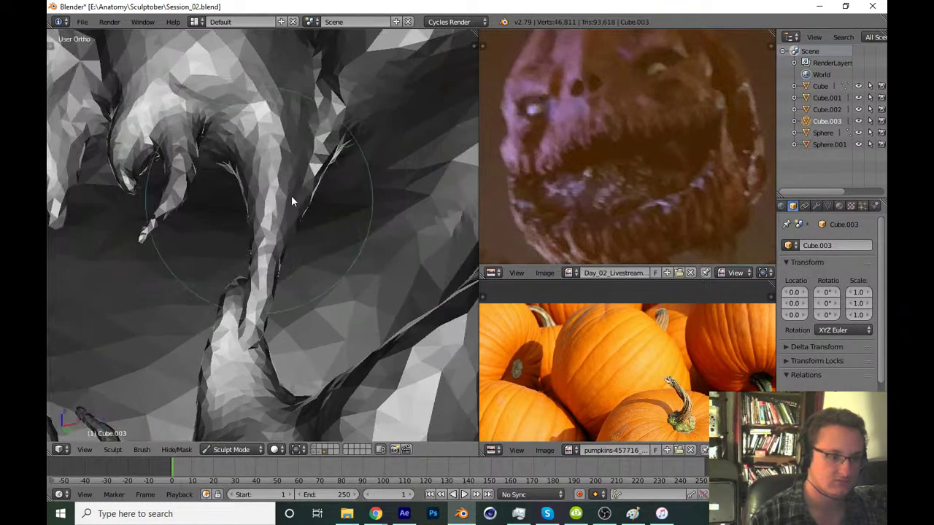
{"action": "mouse_move", "coordinate": [291, 196]}
{"action": "middle_mouse_down"}
{"action": "mouse_move", "coordinate": [281, 228]}
{"action": "mouse_move", "coordinate": [316, 210]}
{"action": "mouse_move", "coordinate": [286, 200]}
{"action": "mouse_move", "coordinate": [303, 178]}
{"action": "middle_mouse_up"}
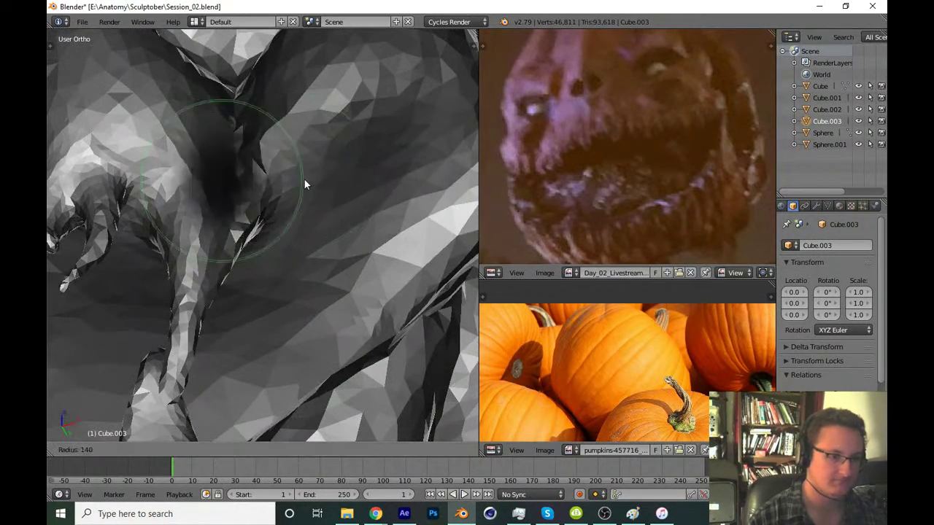
{"action": "mouse_move", "coordinate": [316, 175]}
{"action": "left_mouse_down"}
{"action": "mouse_move", "coordinate": [334, 204]}
{"action": "mouse_move", "coordinate": [320, 279]}
{"action": "mouse_move", "coordinate": [278, 343]}
{"action": "left_mouse_up"}
Choose the Snake Hook brush and stretch the fold down-left into a longer hook
{"action": "key", "text": "t"}
{"action": "left_click", "coordinate": [93, 58]}
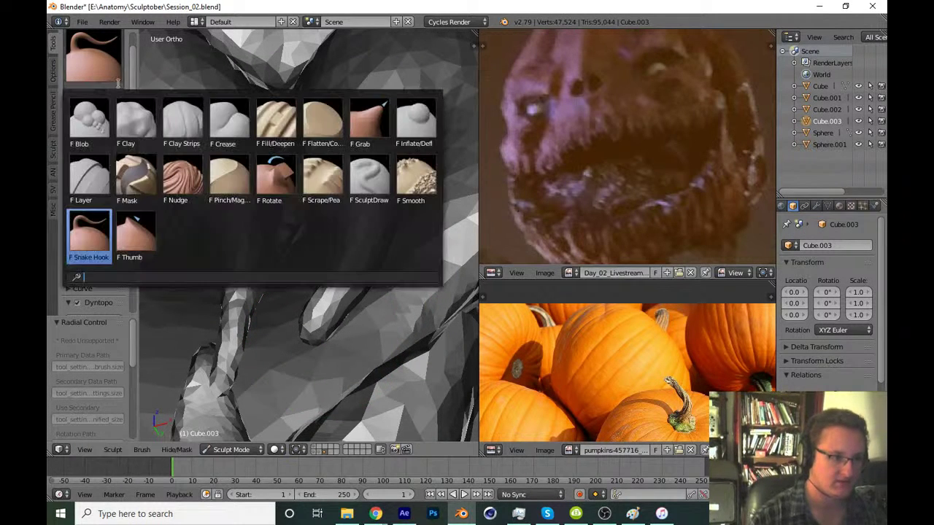
{"action": "left_click", "coordinate": [95, 237]}
{"action": "key", "text": "t"}
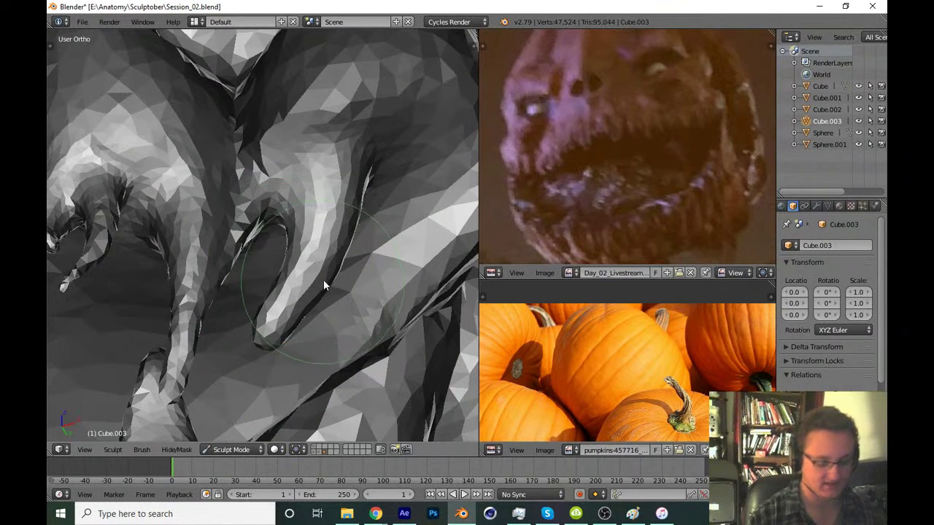
{"action": "left_click_drag", "start_coordinate": [323, 280], "coordinate": [311, 325]}
{"action": "mouse_move", "coordinate": [310, 325]}
{"action": "middle_mouse_down"}
{"action": "mouse_move", "coordinate": [330, 349]}
{"action": "mouse_move", "coordinate": [313, 299]}
{"action": "mouse_move", "coordinate": [306, 308]}
{"action": "mouse_move", "coordinate": [288, 306]}
{"action": "mouse_move", "coordinate": [305, 281]}
{"action": "mouse_move", "coordinate": [288, 276]}
{"action": "mouse_move", "coordinate": [292, 284]}
{"action": "middle_mouse_up"}
Undo one tip stroke and re-sculpt the fold's pointed tip
{"action": "mouse_move", "coordinate": [292, 284]}
{"action": "left_mouse_down"}
{"action": "mouse_move", "coordinate": [319, 265]}
{"action": "mouse_move", "coordinate": [284, 274]}
{"action": "mouse_move", "coordinate": [317, 248]}
{"action": "mouse_move", "coordinate": [336, 176]}
{"action": "mouse_move", "coordinate": [280, 307]}
{"action": "mouse_move", "coordinate": [298, 277]}
{"action": "left_mouse_up"}
{"action": "key", "text": "ctrl+z"}
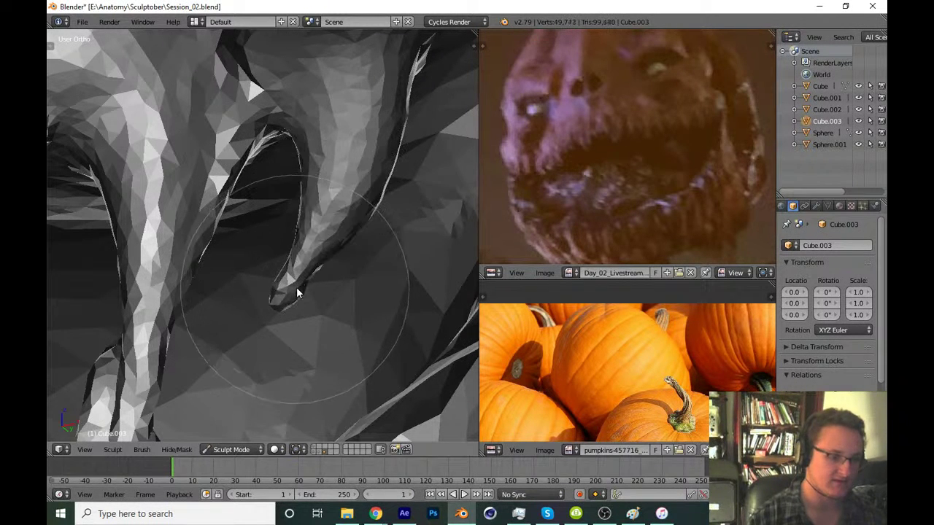
{"action": "mouse_move", "coordinate": [318, 251]}
{"action": "left_mouse_down"}
{"action": "mouse_move", "coordinate": [350, 154]}
{"action": "mouse_move", "coordinate": [324, 186]}
{"action": "mouse_move", "coordinate": [306, 262]}
{"action": "left_mouse_up"}
{"action": "mouse_move", "coordinate": [306, 262]}
{"action": "middle_mouse_down"}
{"action": "mouse_move", "coordinate": [338, 289]}
{"action": "mouse_move", "coordinate": [320, 288]}
{"action": "middle_mouse_up"}
{"action": "scroll", "coordinate": [338, 289], "scroll_direction": "down", "scroll_amount": 3}
{"action": "scroll", "coordinate": [344, 286], "scroll_direction": "down", "scroll_amount": 3}
Save the sculpt over the existing Session_02.blend file
{"action": "key", "text": "ctrl+d"}
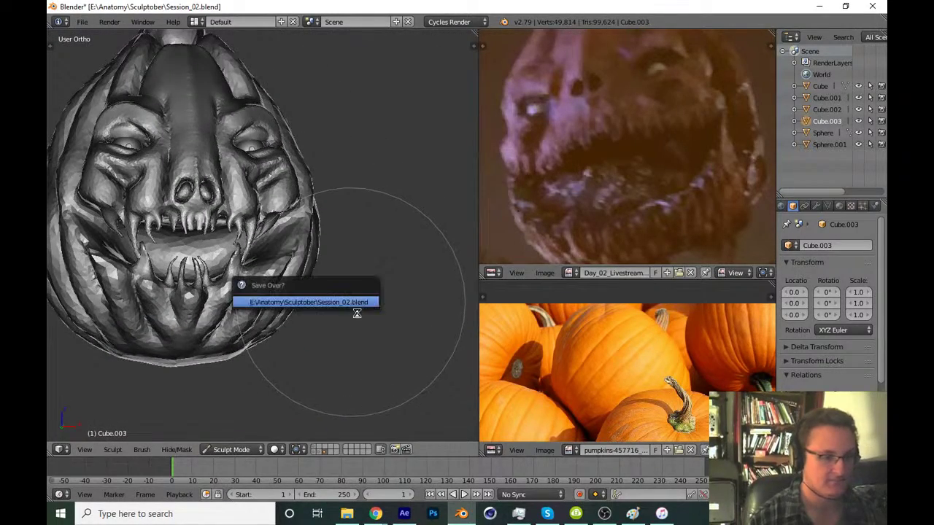
{"action": "left_click", "coordinate": [357, 312]}
{"action": "mouse_move", "coordinate": [356, 372]}
{"action": "middle_mouse_down"}
{"action": "mouse_move", "coordinate": [290, 379]}
{"action": "mouse_move", "coordinate": [338, 348]}
{"action": "middle_mouse_up"}
{"action": "key", "text": "ctrl+s"}
{"action": "left_click", "coordinate": [335, 352]}
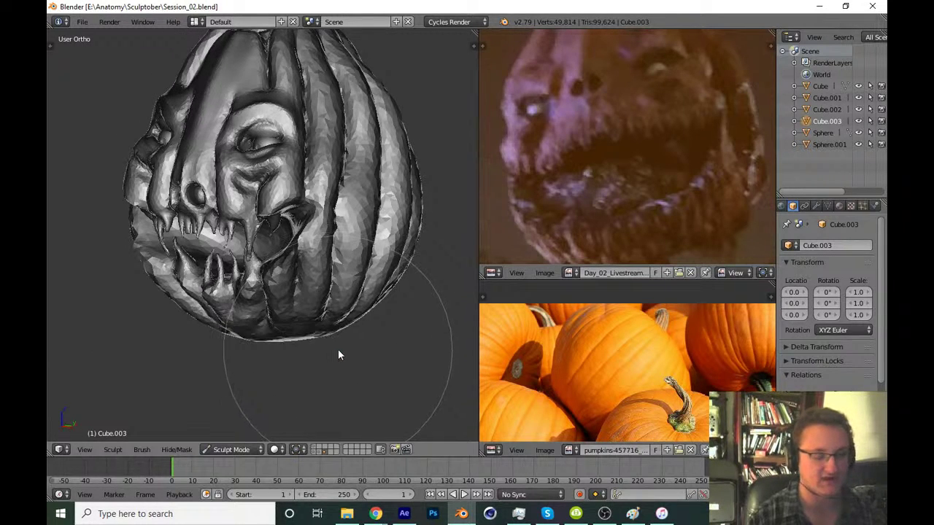
Turn the pumpkin to face the front and request another save over the file
{"action": "mouse_move", "coordinate": [327, 349]}
{"action": "middle_mouse_down"}
{"action": "mouse_move", "coordinate": [350, 299]}
{"action": "mouse_move", "coordinate": [351, 234]}
{"action": "middle_mouse_up"}
{"action": "scroll", "coordinate": [350, 295], "scroll_direction": "up", "scroll_amount": 3}
{"action": "scroll", "coordinate": [321, 295], "scroll_direction": "up", "scroll_amount": 2}
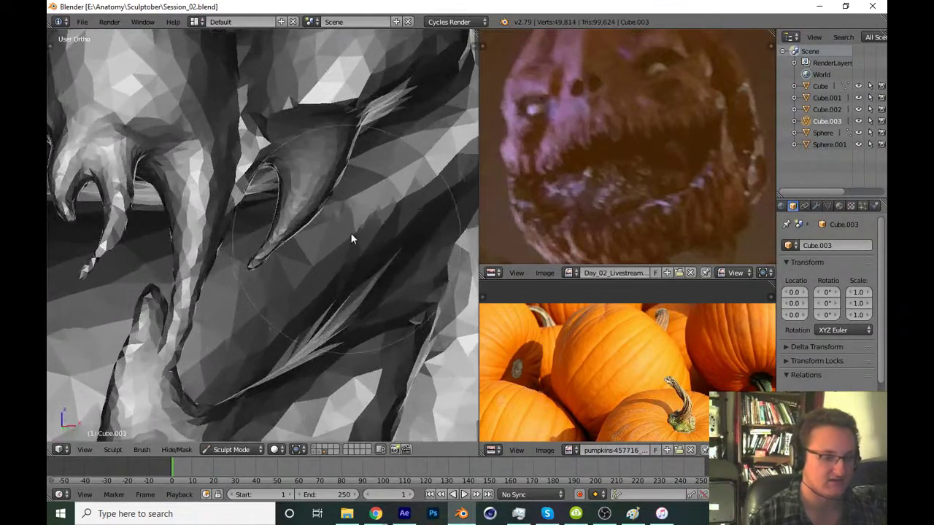
{"action": "scroll", "coordinate": [350, 233], "scroll_direction": "down", "scroll_amount": 2}
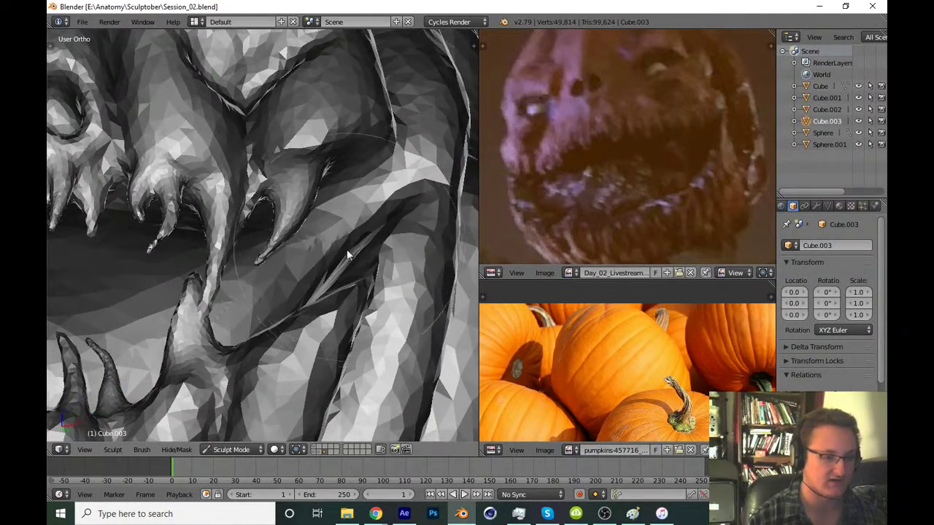
{"action": "scroll", "coordinate": [341, 270], "scroll_direction": "down", "scroll_amount": 3}
{"action": "mouse_move", "coordinate": [335, 289]}
{"action": "middle_mouse_down"}
{"action": "mouse_move", "coordinate": [344, 289]}
{"action": "mouse_move", "coordinate": [342, 273]}
{"action": "mouse_move", "coordinate": [324, 294]}
{"action": "mouse_move", "coordinate": [345, 327]}
{"action": "mouse_move", "coordinate": [308, 266]}
{"action": "mouse_move", "coordinate": [350, 276]}
{"action": "mouse_move", "coordinate": [366, 330]}
{"action": "middle_mouse_up"}
{"action": "scroll", "coordinate": [340, 265], "scroll_direction": "down", "scroll_amount": 3}
{"action": "scroll", "coordinate": [368, 282], "scroll_direction": "down", "scroll_amount": 2}
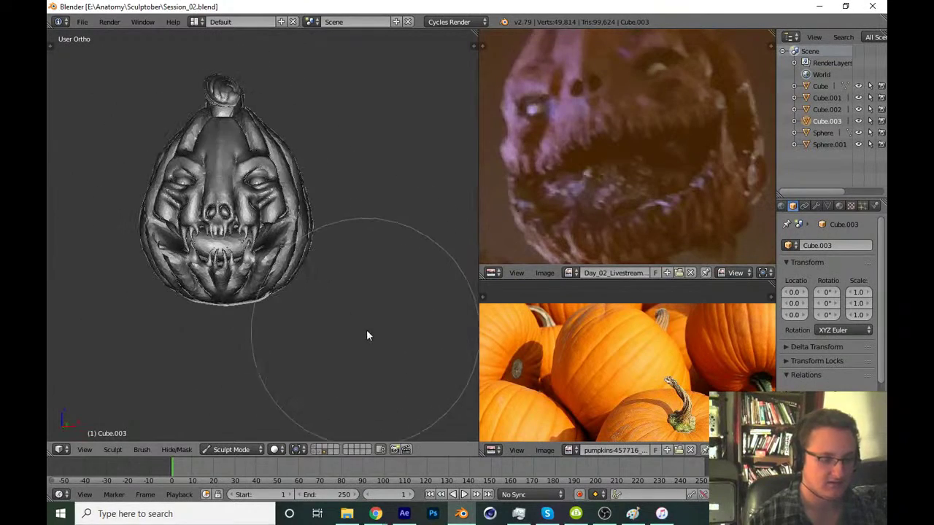
{"action": "key", "text": "ctrl+s"}
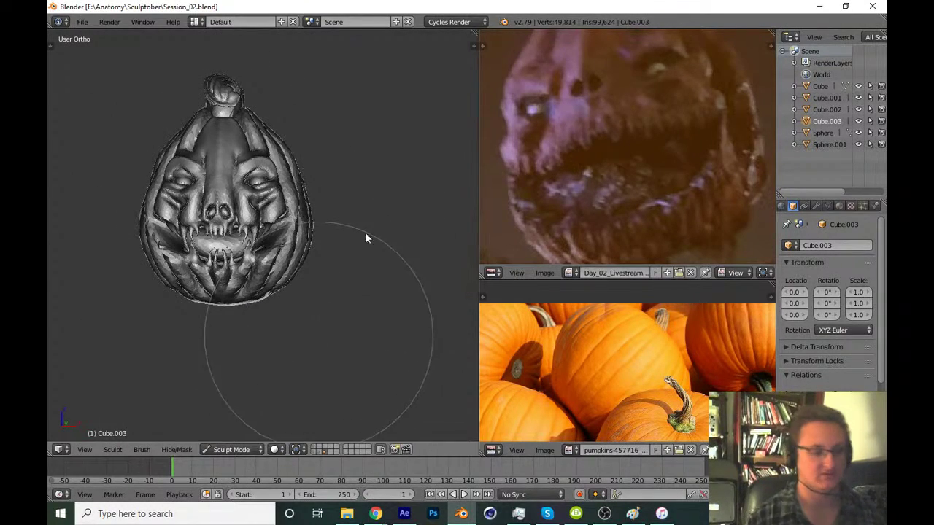
Orbit and zoom around the skull, teeth and claws to inspect the sculpt
{"action": "scroll", "coordinate": [365, 237], "scroll_direction": "up", "scroll_amount": 4}
{"action": "scroll", "coordinate": [366, 246], "scroll_direction": "up", "scroll_amount": 2}
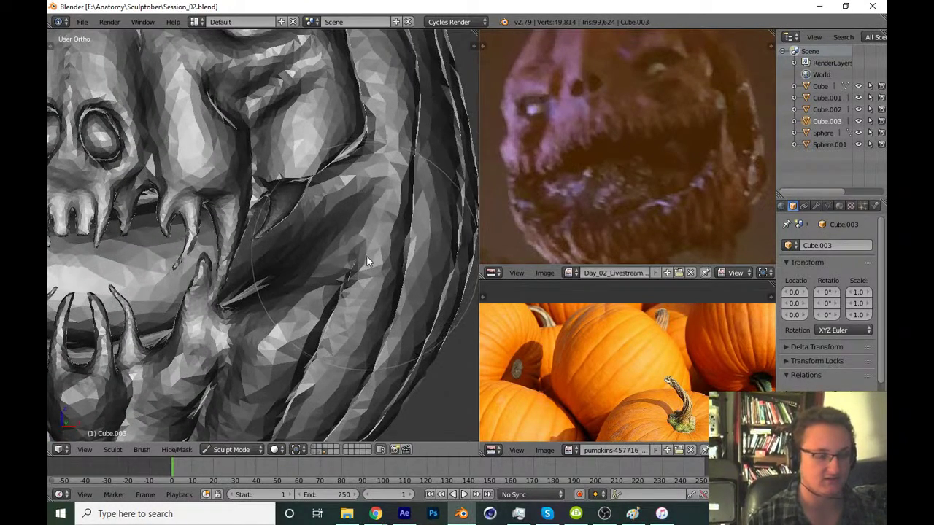
{"action": "mouse_move", "coordinate": [367, 261]}
{"action": "middle_mouse_down"}
{"action": "mouse_move", "coordinate": [331, 263]}
{"action": "mouse_move", "coordinate": [332, 270]}
{"action": "mouse_move", "coordinate": [356, 240]}
{"action": "middle_mouse_up"}
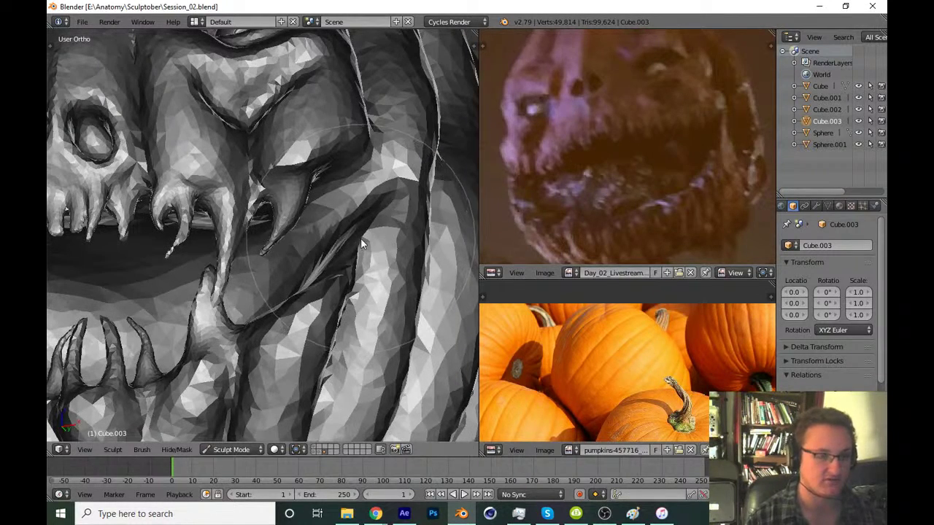
{"action": "mouse_move", "coordinate": [448, 224]}
{"action": "middle_mouse_down"}
{"action": "mouse_move", "coordinate": [362, 326]}
{"action": "mouse_move", "coordinate": [379, 337]}
{"action": "mouse_move", "coordinate": [329, 338]}
{"action": "middle_mouse_up"}
{"action": "scroll", "coordinate": [363, 320], "scroll_direction": "down", "scroll_amount": 5}
{"action": "scroll", "coordinate": [357, 251], "scroll_direction": "up", "scroll_amount": 3}
{"action": "scroll", "coordinate": [365, 246], "scroll_direction": "up", "scroll_amount": 3}
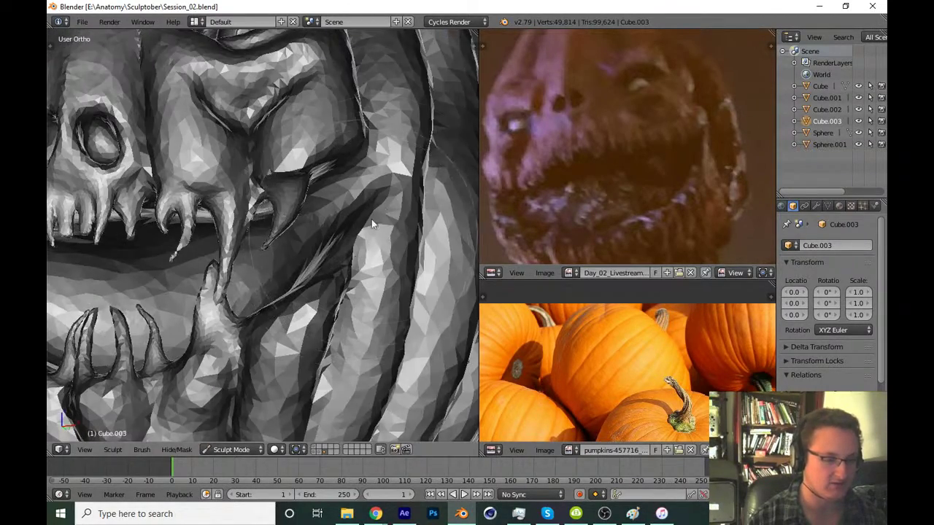
{"action": "scroll", "coordinate": [371, 219], "scroll_direction": "up", "scroll_amount": 3}
{"action": "scroll", "coordinate": [385, 223], "scroll_direction": "up", "scroll_amount": 2}
{"action": "scroll", "coordinate": [373, 233], "scroll_direction": "down", "scroll_amount": 3}
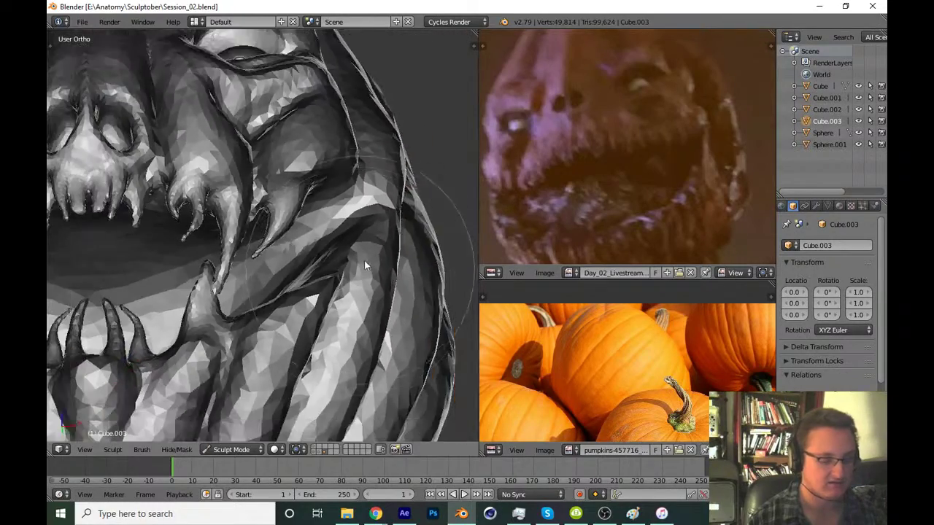
{"action": "scroll", "coordinate": [364, 260], "scroll_direction": "down", "scroll_amount": 4}
{"action": "mouse_move", "coordinate": [344, 313]}
{"action": "middle_mouse_down"}
{"action": "mouse_move", "coordinate": [286, 344]}
{"action": "mouse_move", "coordinate": [306, 300]}
{"action": "middle_mouse_up"}
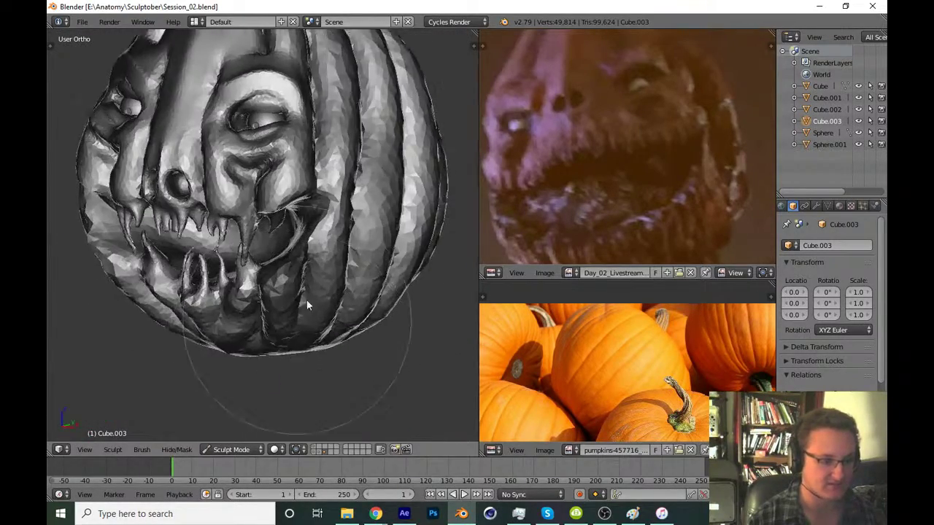
{"action": "scroll", "coordinate": [304, 305], "scroll_direction": "up", "scroll_amount": 3}
{"action": "scroll", "coordinate": [321, 266], "scroll_direction": "up", "scroll_amount": 2}
{"action": "scroll", "coordinate": [361, 291], "scroll_direction": "up", "scroll_amount": 2}
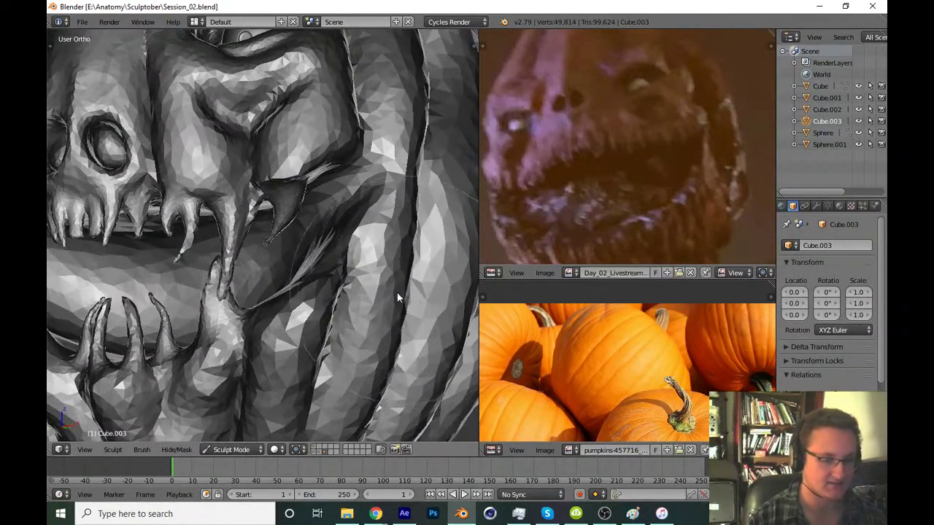
{"action": "scroll", "coordinate": [620, 365], "scroll_direction": "up", "scroll_amount": 1}
{"action": "scroll", "coordinate": [620, 364], "scroll_direction": "up", "scroll_amount": 1}
{"action": "scroll", "coordinate": [306, 356], "scroll_direction": "down", "scroll_amount": 4}
{"action": "middle_click_drag", "start_coordinate": [306, 357], "coordinate": [323, 362]}
{"action": "scroll", "coordinate": [323, 362], "scroll_direction": "down", "scroll_amount": 2}
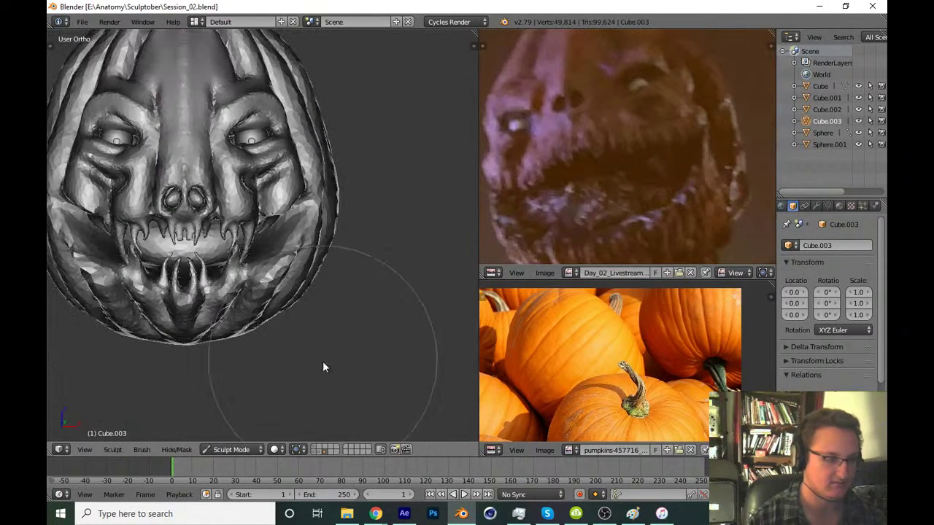
Save over Session_02.blend again, then undo and redo back to the latest sculpt
{"action": "key", "text": "ctrl+s"}
{"action": "left_click", "coordinate": [315, 343]}
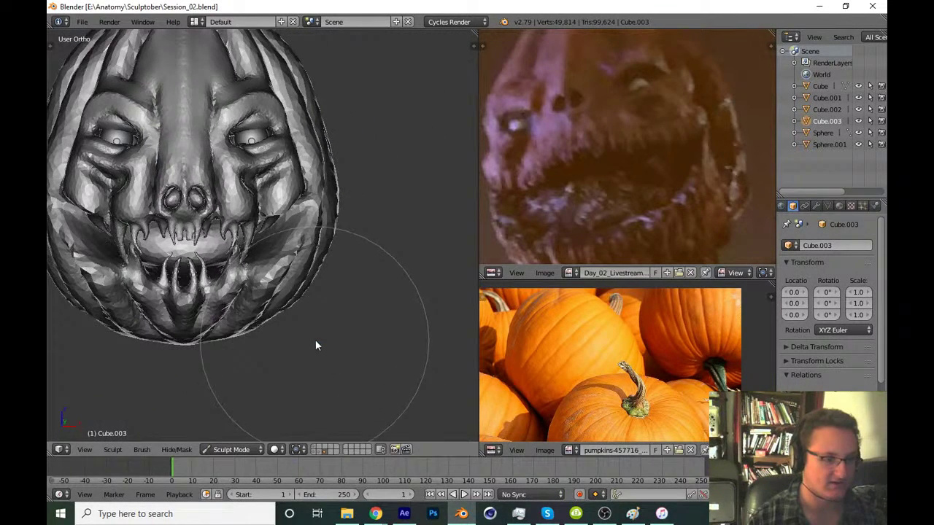
{"action": "middle_click_drag", "start_coordinate": [352, 327], "coordinate": [354, 336]}
{"action": "key", "text": "ctrl+s"}
{"action": "left_click", "coordinate": [355, 336]}
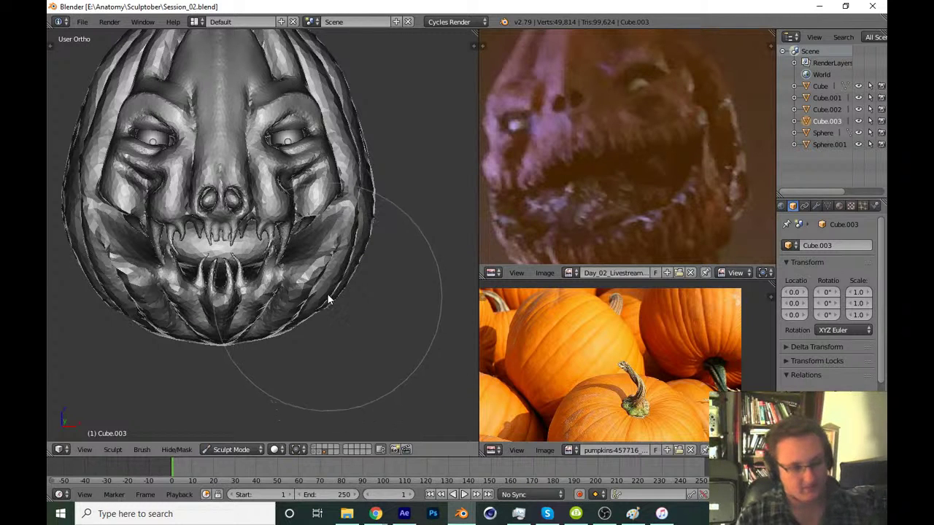
{"action": "key", "text": "ctrl+z"}
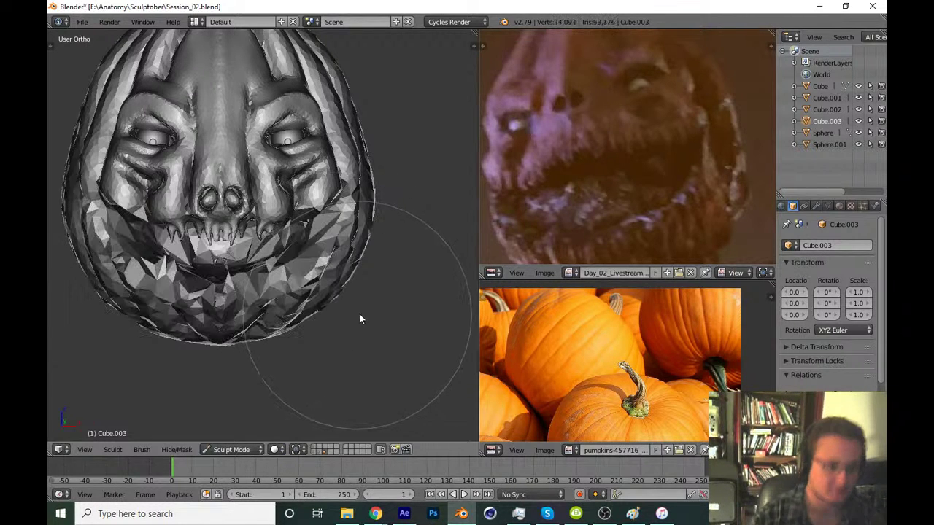
{"action": "key", "text": "ctrl+shift+z"}
Deepen the creases across the pumpkin's lower half beneath the grin
{"action": "middle_click_drag", "start_coordinate": [378, 320], "coordinate": [319, 310]}
{"action": "scroll", "coordinate": [343, 295], "scroll_direction": "up", "scroll_amount": 3}
{"action": "scroll", "coordinate": [365, 285], "scroll_direction": "up", "scroll_amount": 3}
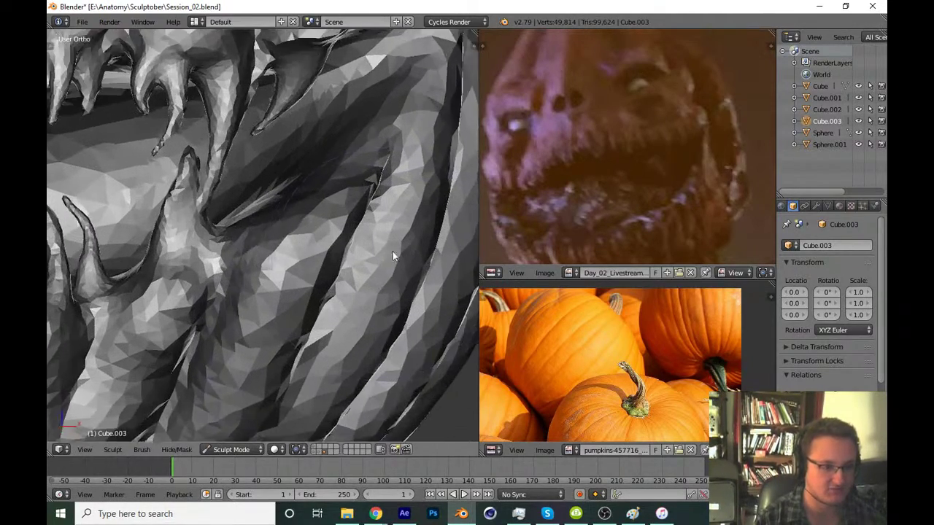
{"action": "scroll", "coordinate": [392, 251], "scroll_direction": "up", "scroll_amount": 2}
{"action": "left_click_drag", "start_coordinate": [385, 226], "coordinate": [337, 335]}
{"action": "mouse_move", "coordinate": [337, 335]}
{"action": "middle_mouse_down"}
{"action": "mouse_move", "coordinate": [362, 299]}
{"action": "mouse_move", "coordinate": [255, 373]}
{"action": "middle_mouse_up"}
{"action": "left_click_drag", "start_coordinate": [254, 372], "coordinate": [273, 311]}
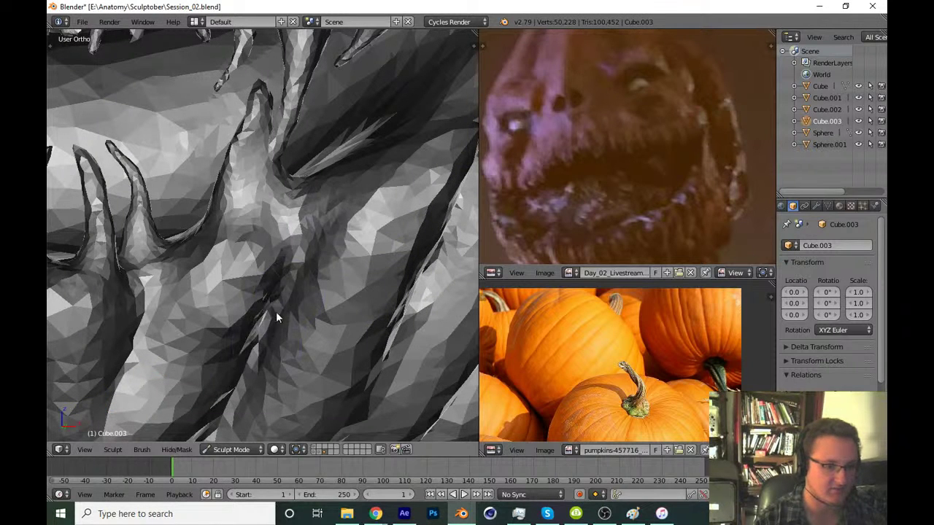
{"action": "mouse_move", "coordinate": [323, 225]}
{"action": "left_mouse_down"}
{"action": "mouse_move", "coordinate": [317, 267]}
{"action": "mouse_move", "coordinate": [270, 330]}
{"action": "mouse_move", "coordinate": [298, 286]}
{"action": "left_mouse_up"}
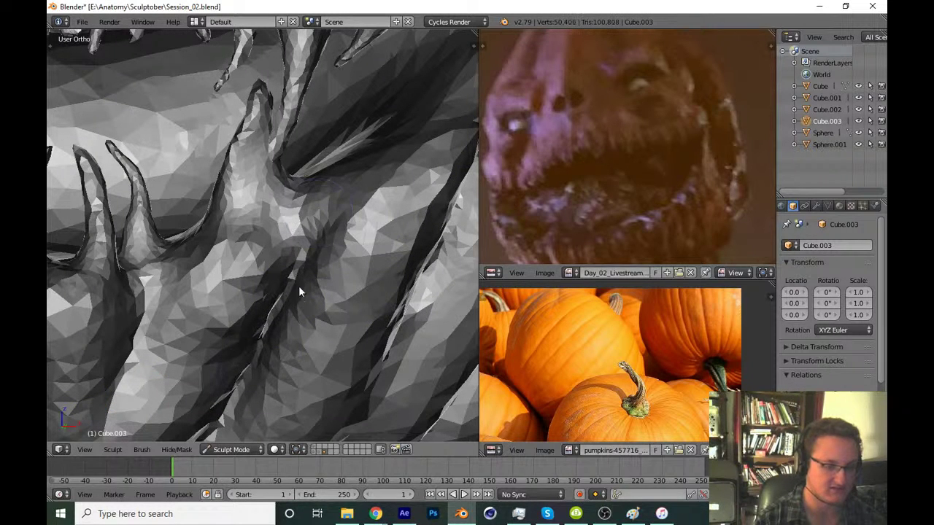
Check the carved face from side and front views against the reference photo
{"action": "scroll", "coordinate": [562, 365], "scroll_direction": "up", "scroll_amount": 2}
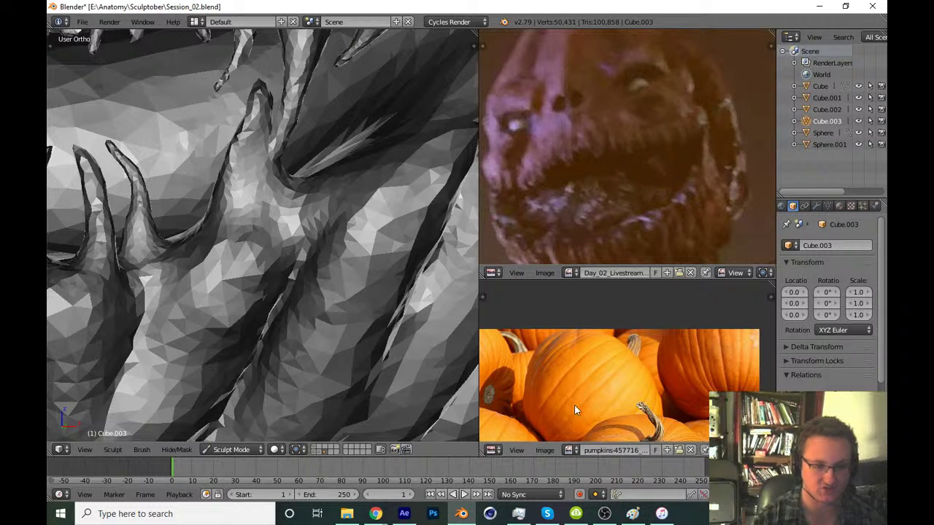
{"action": "scroll", "coordinate": [549, 400], "scroll_direction": "up", "scroll_amount": 1}
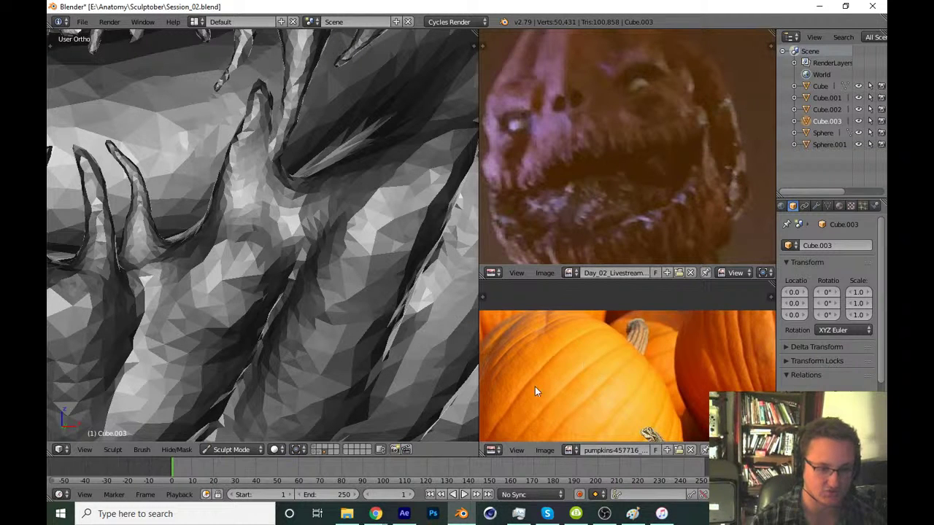
{"action": "middle_click_drag", "start_coordinate": [547, 404], "coordinate": [610, 338], "text": "ctrl"}
{"action": "scroll", "coordinate": [442, 356], "scroll_direction": "down", "scroll_amount": 3}
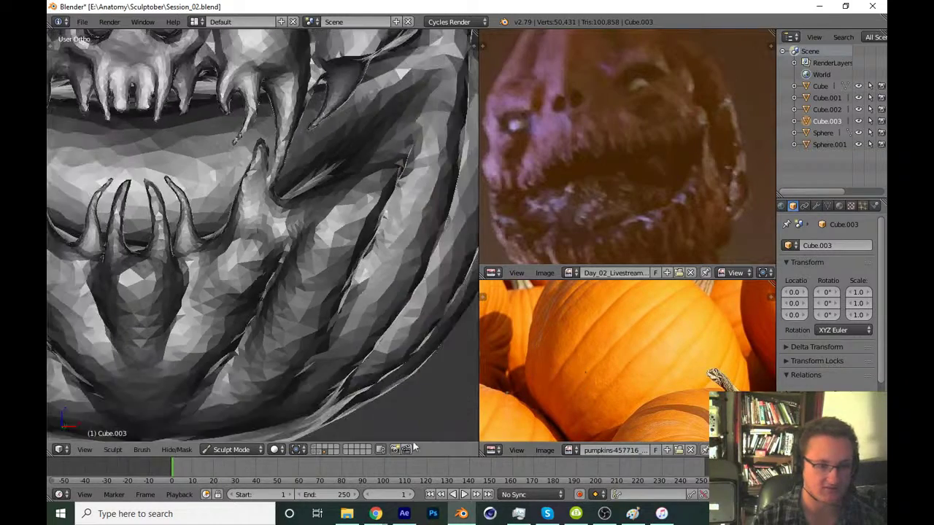
{"action": "scroll", "coordinate": [441, 355], "scroll_direction": "down", "scroll_amount": 2}
{"action": "scroll", "coordinate": [357, 299], "scroll_direction": "down", "scroll_amount": 2}
{"action": "mouse_move", "coordinate": [358, 299]}
{"action": "middle_mouse_down"}
{"action": "mouse_move", "coordinate": [372, 250]}
{"action": "mouse_move", "coordinate": [353, 350]}
{"action": "mouse_move", "coordinate": [367, 248]}
{"action": "middle_mouse_up"}
{"action": "middle_click_drag", "start_coordinate": [331, 293], "coordinate": [343, 307]}
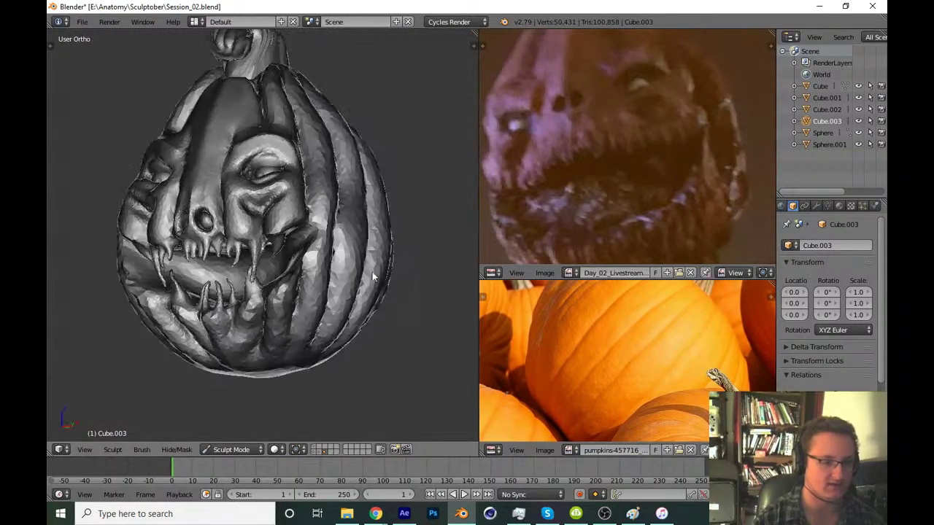
{"action": "scroll", "coordinate": [344, 308], "scroll_direction": "down", "scroll_amount": 2}
{"action": "scroll", "coordinate": [341, 317], "scroll_direction": "down", "scroll_amount": 1}
{"action": "scroll", "coordinate": [325, 351], "scroll_direction": "down", "scroll_amount": 1}
Turn the pumpkin to a straight front view, save over Session_02.blend, and zoom onto the face
{"action": "mouse_move", "coordinate": [324, 351]}
{"action": "middle_mouse_down"}
{"action": "mouse_move", "coordinate": [302, 355]}
{"action": "mouse_move", "coordinate": [319, 382]}
{"action": "middle_mouse_up"}
{"action": "scroll", "coordinate": [347, 354], "scroll_direction": "down", "scroll_amount": 1}
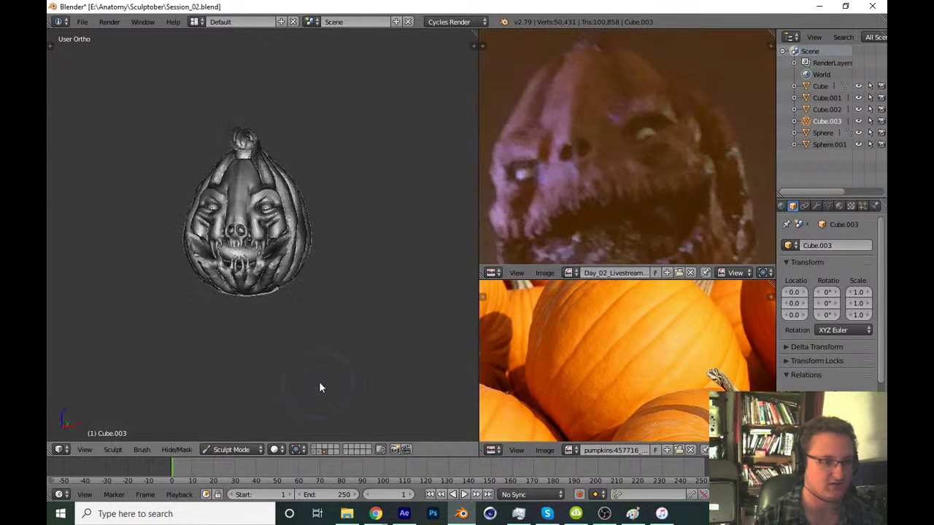
{"action": "key", "text": "ctrl+s"}
{"action": "key", "text": "Return"}
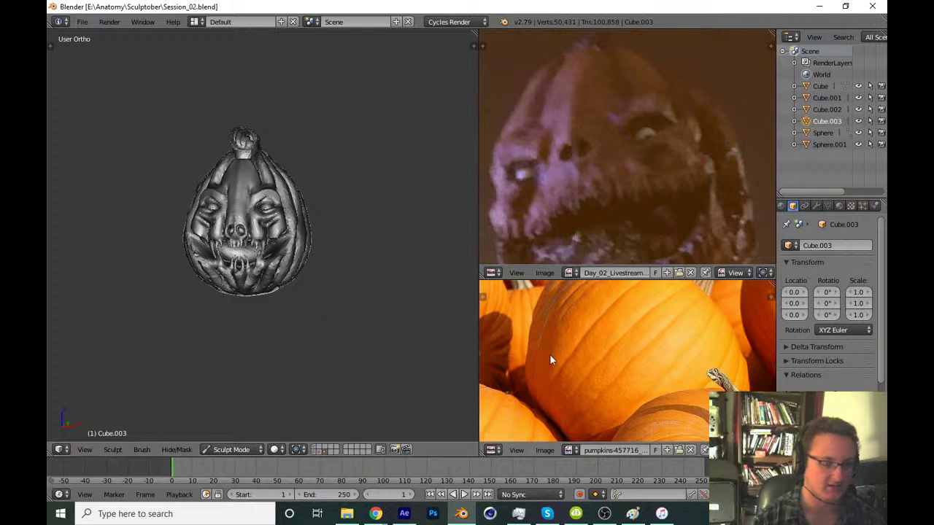
{"action": "scroll", "coordinate": [379, 326], "scroll_direction": "up", "scroll_amount": 1}
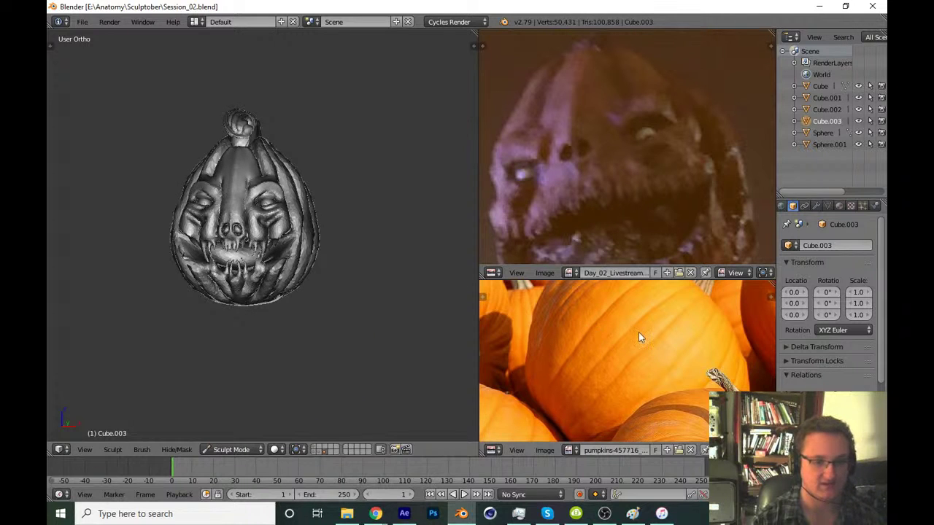
{"action": "scroll", "coordinate": [534, 331], "scroll_direction": "down", "scroll_amount": 1}
{"action": "scroll", "coordinate": [528, 378], "scroll_direction": "down", "scroll_amount": 1}
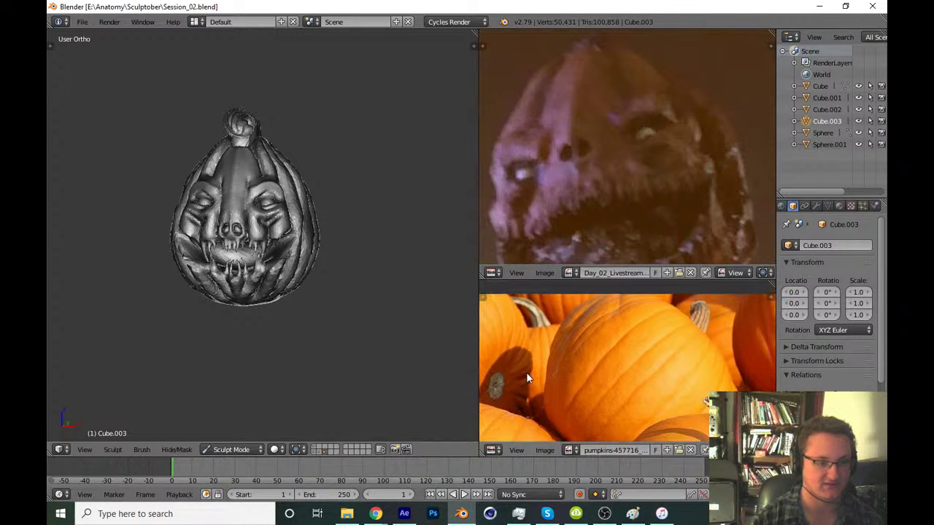
{"action": "scroll", "coordinate": [370, 306], "scroll_direction": "up", "scroll_amount": 2}
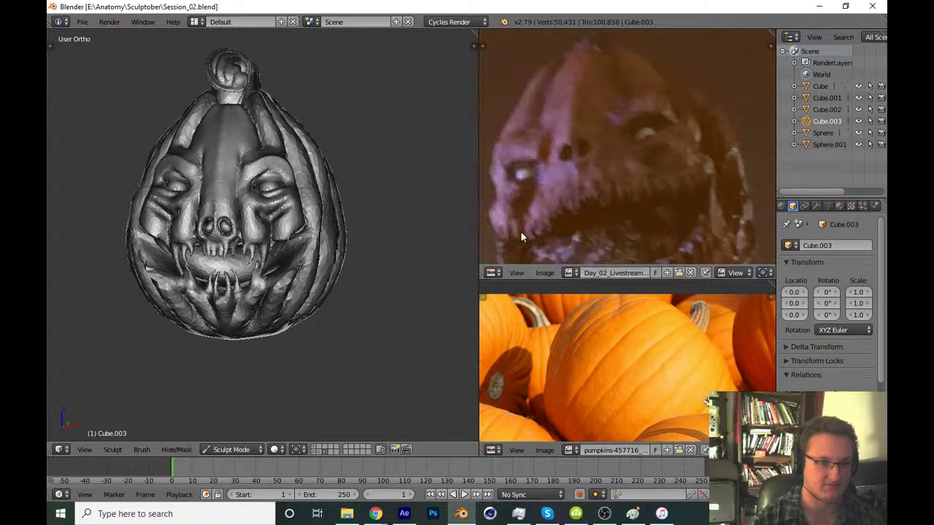
{"action": "scroll", "coordinate": [335, 377], "scroll_direction": "up", "scroll_amount": 5}
Choose a carving brush from the Tool Shelf and zoom in on the eye socket and teeth
{"action": "key", "text": "t"}
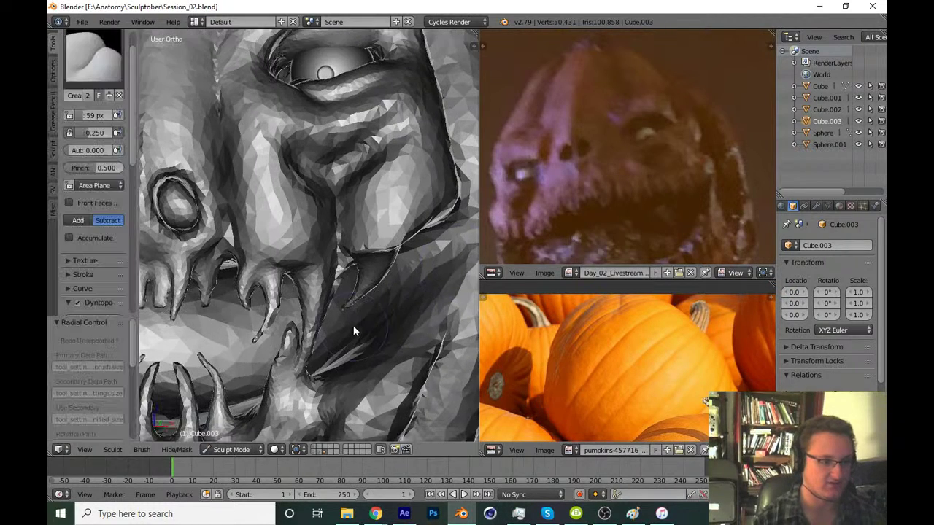
{"action": "left_click", "coordinate": [93, 54]}
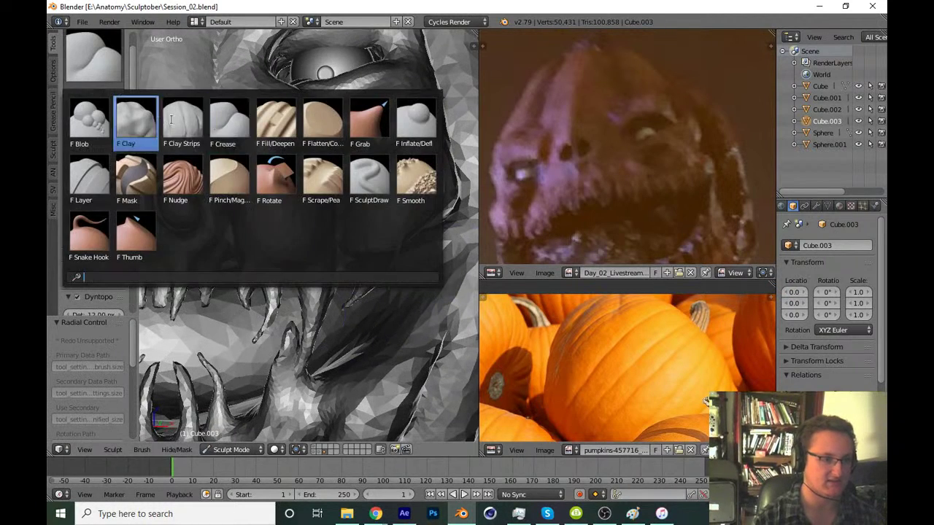
{"action": "left_click", "coordinate": [88, 235]}
{"action": "key", "text": "t"}
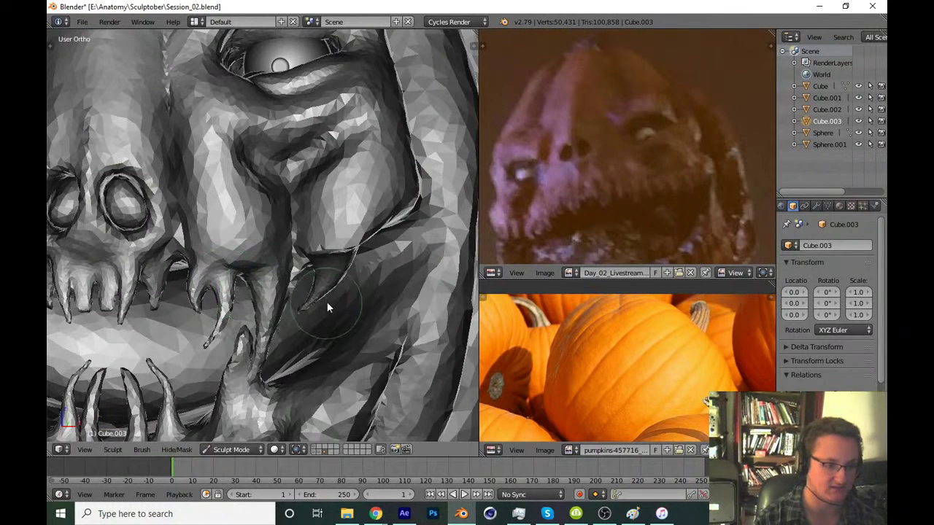
{"action": "middle_click_drag", "start_coordinate": [327, 309], "coordinate": [319, 258]}
{"action": "scroll", "coordinate": [319, 255], "scroll_direction": "up", "scroll_amount": 3}
{"action": "scroll", "coordinate": [350, 251], "scroll_direction": "up", "scroll_amount": 2}
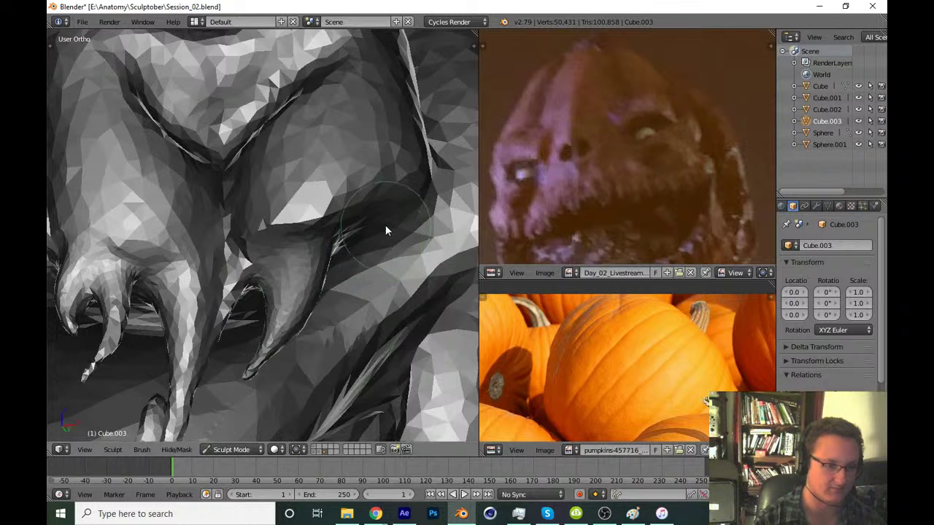
Carve and deepen the crease beside the claw, then save over the existing file
{"action": "mouse_move", "coordinate": [379, 239]}
{"action": "left_mouse_down"}
{"action": "mouse_move", "coordinate": [357, 235]}
{"action": "mouse_move", "coordinate": [362, 322]}
{"action": "left_mouse_up"}
{"action": "mouse_move", "coordinate": [364, 324]}
{"action": "middle_mouse_down"}
{"action": "mouse_move", "coordinate": [342, 271]}
{"action": "mouse_move", "coordinate": [287, 338]}
{"action": "mouse_move", "coordinate": [246, 327]}
{"action": "middle_mouse_up"}
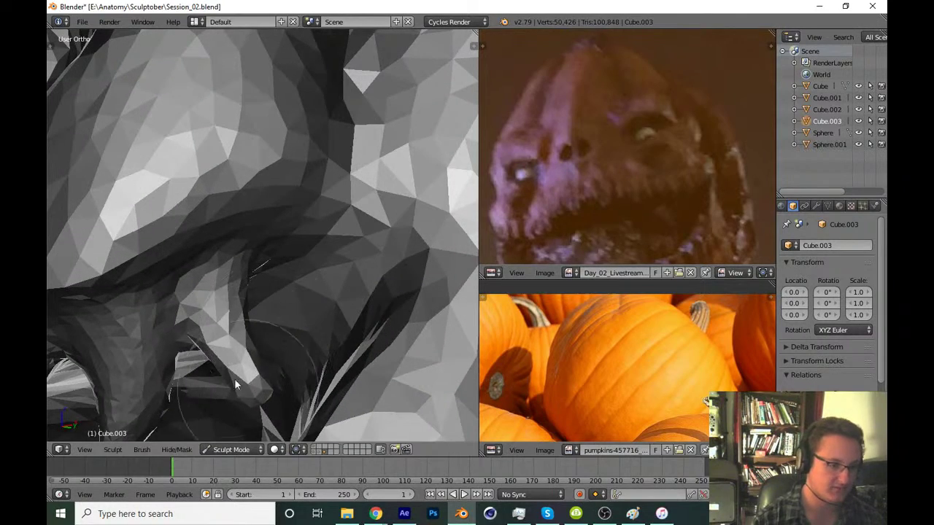
{"action": "mouse_move", "coordinate": [237, 385]}
{"action": "left_mouse_down"}
{"action": "mouse_move", "coordinate": [283, 408]}
{"action": "mouse_move", "coordinate": [262, 293]}
{"action": "left_mouse_up"}
{"action": "scroll", "coordinate": [262, 293], "scroll_direction": "down", "scroll_amount": 3}
{"action": "scroll", "coordinate": [350, 278], "scroll_direction": "down", "scroll_amount": 2}
{"action": "scroll", "coordinate": [343, 277], "scroll_direction": "down", "scroll_amount": 2}
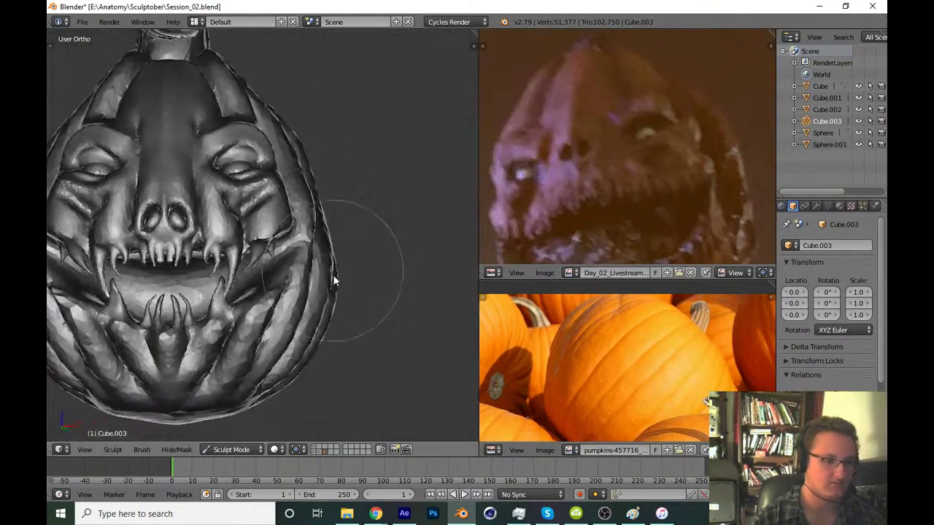
{"action": "scroll", "coordinate": [339, 276], "scroll_direction": "down", "scroll_amount": 2}
{"action": "mouse_move", "coordinate": [340, 283]}
{"action": "middle_mouse_down"}
{"action": "mouse_move", "coordinate": [306, 279]}
{"action": "mouse_move", "coordinate": [328, 307]}
{"action": "mouse_move", "coordinate": [348, 307]}
{"action": "middle_mouse_up"}
{"action": "key", "text": "ctrl+s"}
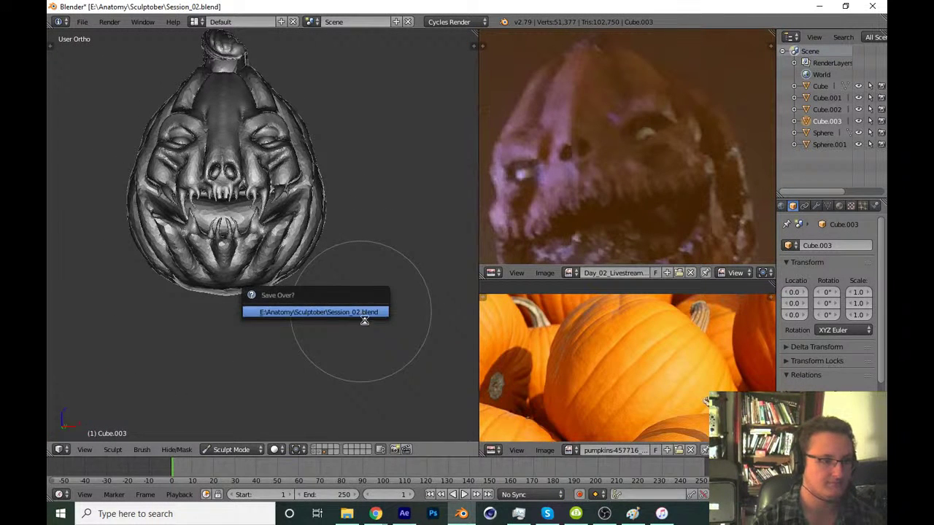
Confirm saving over Session_02.blend, then reshape the mouth between the lower fangs
{"action": "left_click", "coordinate": [342, 311]}
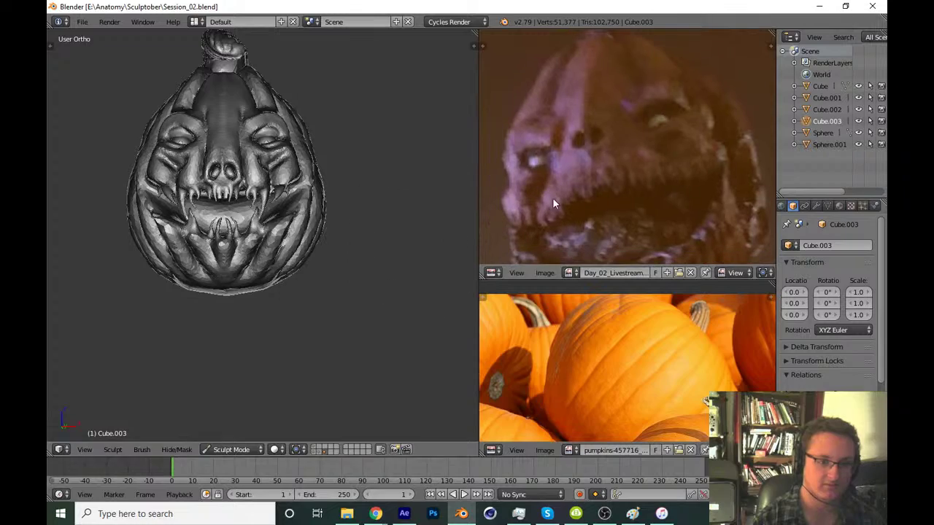
{"action": "scroll", "coordinate": [361, 267], "scroll_direction": "up", "scroll_amount": 3}
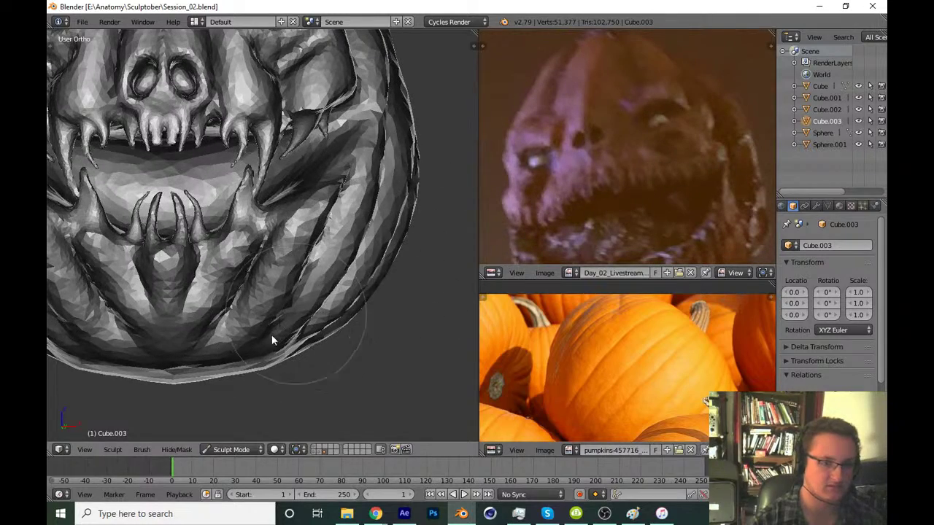
{"action": "scroll", "coordinate": [361, 281], "scroll_direction": "up", "scroll_amount": 5}
{"action": "left_click", "coordinate": [348, 273]}
{"action": "scroll", "coordinate": [349, 272], "scroll_direction": "up", "scroll_amount": 2}
{"action": "scroll", "coordinate": [345, 332], "scroll_direction": "up", "scroll_amount": 2}
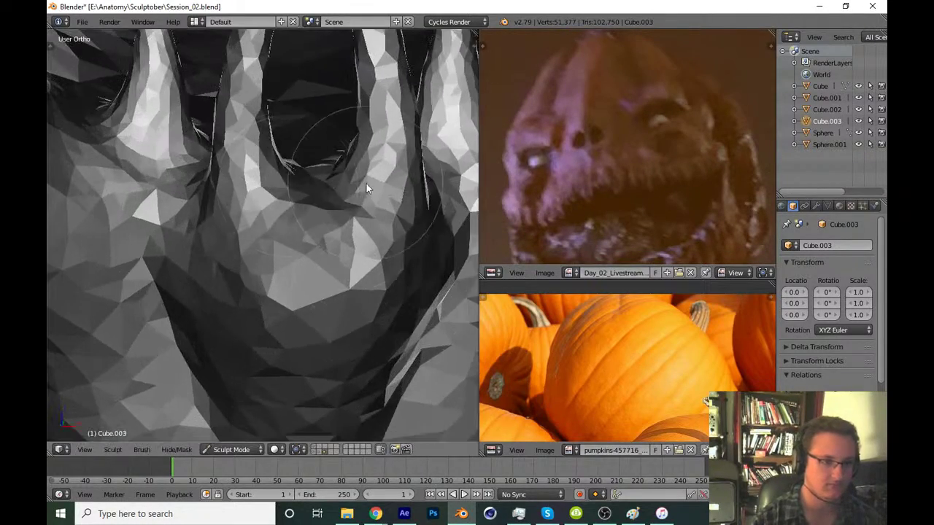
{"action": "scroll", "coordinate": [359, 255], "scroll_direction": "up", "scroll_amount": 2}
{"action": "mouse_move", "coordinate": [358, 255]}
{"action": "left_mouse_down"}
{"action": "mouse_move", "coordinate": [348, 320]}
{"action": "mouse_move", "coordinate": [368, 350]}
{"action": "left_mouse_up"}
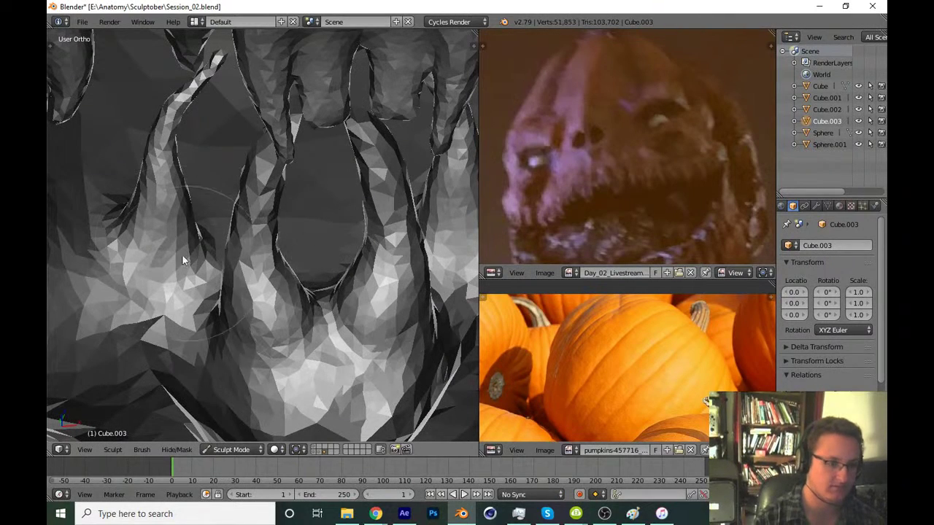
Sculpt the creases beside the lower fangs and refine the surrounding mesh
{"action": "mouse_move", "coordinate": [181, 268]}
{"action": "left_mouse_down"}
{"action": "mouse_move", "coordinate": [182, 212]}
{"action": "mouse_move", "coordinate": [178, 246]}
{"action": "left_mouse_up"}
{"action": "mouse_move", "coordinate": [177, 246]}
{"action": "middle_mouse_down"}
{"action": "mouse_move", "coordinate": [259, 269]}
{"action": "mouse_move", "coordinate": [334, 202]}
{"action": "middle_mouse_up"}
{"action": "mouse_move", "coordinate": [334, 202]}
{"action": "left_mouse_down"}
{"action": "mouse_move", "coordinate": [366, 173]}
{"action": "mouse_move", "coordinate": [320, 178]}
{"action": "mouse_move", "coordinate": [360, 272]}
{"action": "left_mouse_up"}
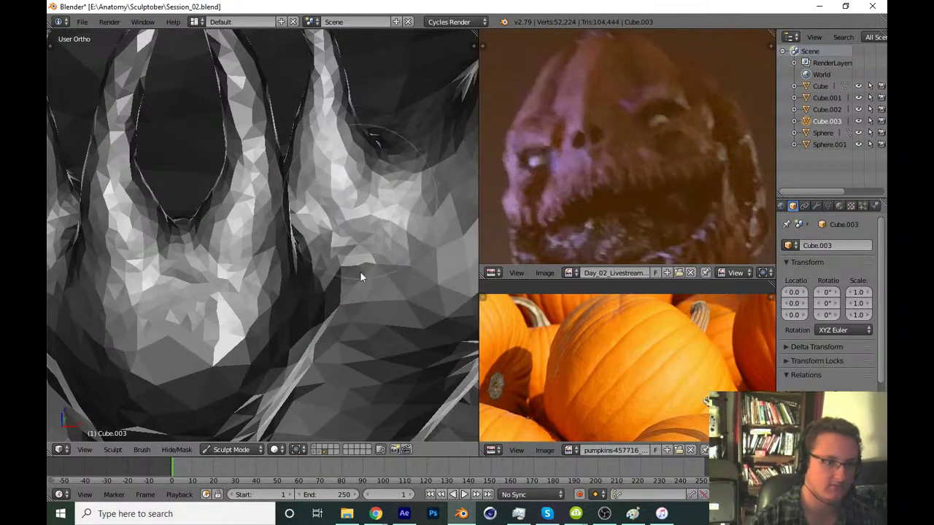
{"action": "middle_click_drag", "start_coordinate": [360, 272], "coordinate": [351, 188]}
{"action": "scroll", "coordinate": [343, 241], "scroll_direction": "down", "scroll_amount": 5}
{"action": "middle_click_drag", "start_coordinate": [334, 296], "coordinate": [328, 277]}
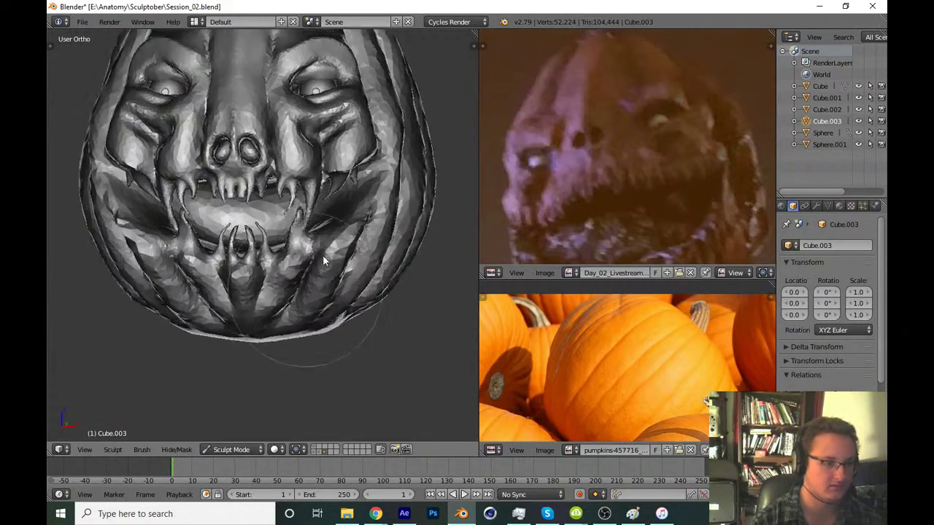
{"action": "scroll", "coordinate": [318, 179], "scroll_direction": "up", "scroll_amount": 5}
{"action": "mouse_move", "coordinate": [319, 185]}
{"action": "middle_mouse_down"}
{"action": "mouse_move", "coordinate": [309, 240]}
{"action": "mouse_move", "coordinate": [244, 288]}
{"action": "middle_mouse_up"}
Resize the brush radius, sculpt around the lower fangs, and save over Session_02.blend
{"action": "key", "text": "f"}
{"action": "left_click", "coordinate": [277, 258]}
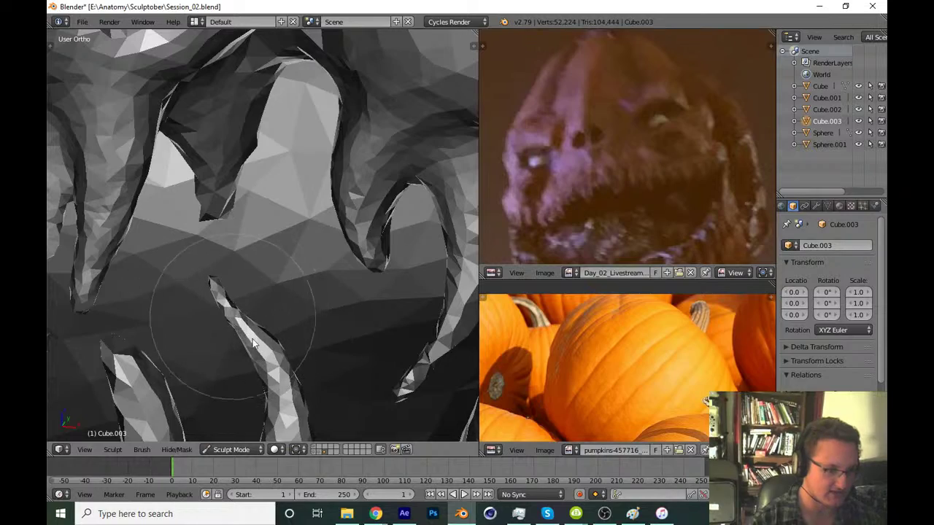
{"action": "left_click_drag", "start_coordinate": [216, 284], "coordinate": [270, 350]}
{"action": "scroll", "coordinate": [322, 350], "scroll_direction": "down", "scroll_amount": 3}
{"action": "scroll", "coordinate": [323, 350], "scroll_direction": "down", "scroll_amount": 3}
{"action": "scroll", "coordinate": [321, 346], "scroll_direction": "down", "scroll_amount": 2}
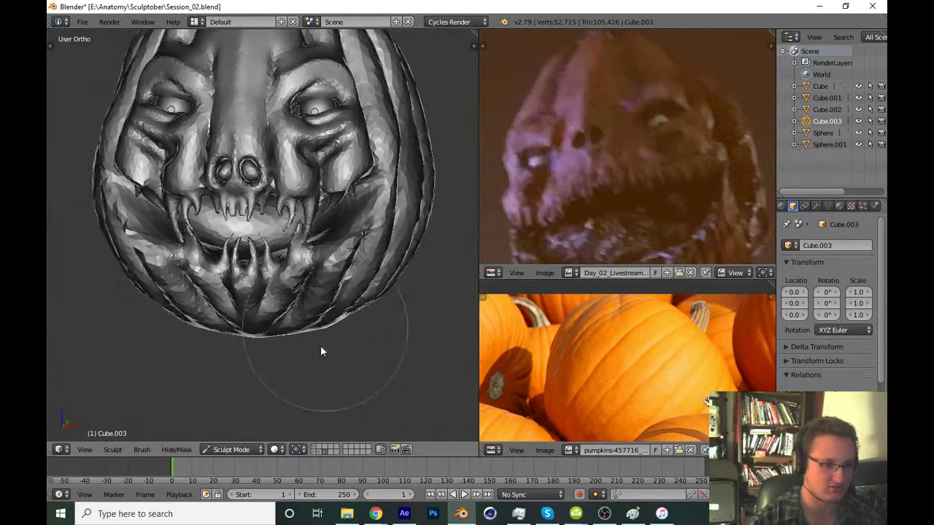
{"action": "scroll", "coordinate": [336, 350], "scroll_direction": "down", "scroll_amount": 2}
{"action": "key", "text": "ctrl+s"}
{"action": "key", "text": "Return"}
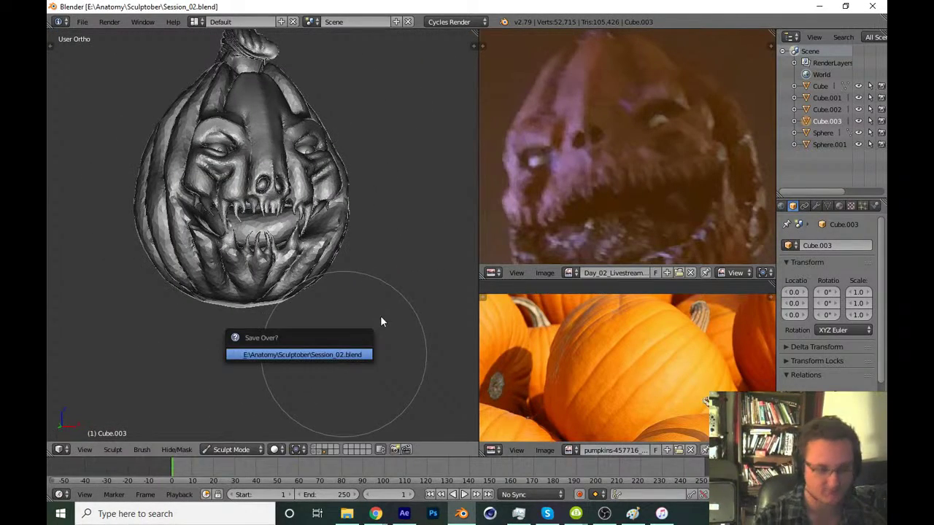
From the front view, look down onto the lower teeth and add a small sculpt stroke
{"action": "key", "text": "KP_1"}
{"action": "middle_click_drag", "start_coordinate": [289, 326], "coordinate": [294, 345], "text": "shift"}
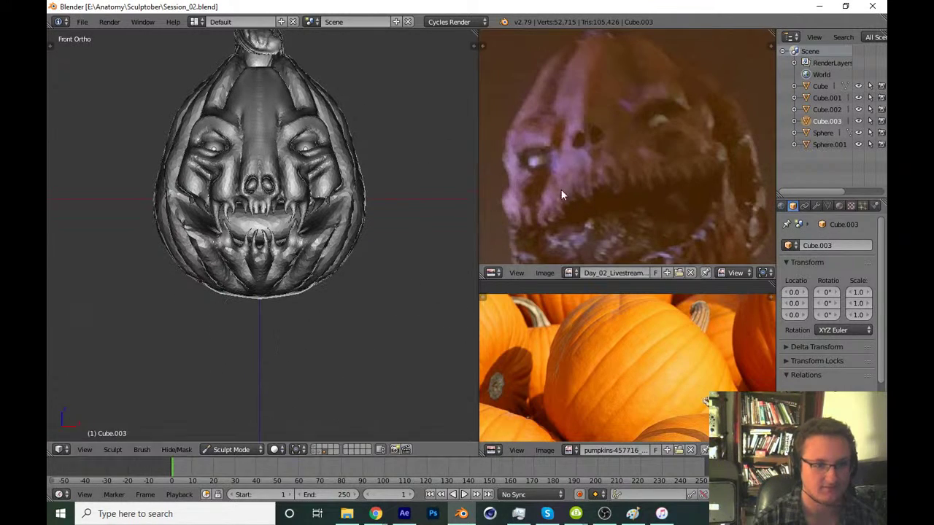
{"action": "scroll", "coordinate": [359, 309], "scroll_direction": "up", "scroll_amount": 5}
{"action": "scroll", "coordinate": [416, 232], "scroll_direction": "up", "scroll_amount": 4}
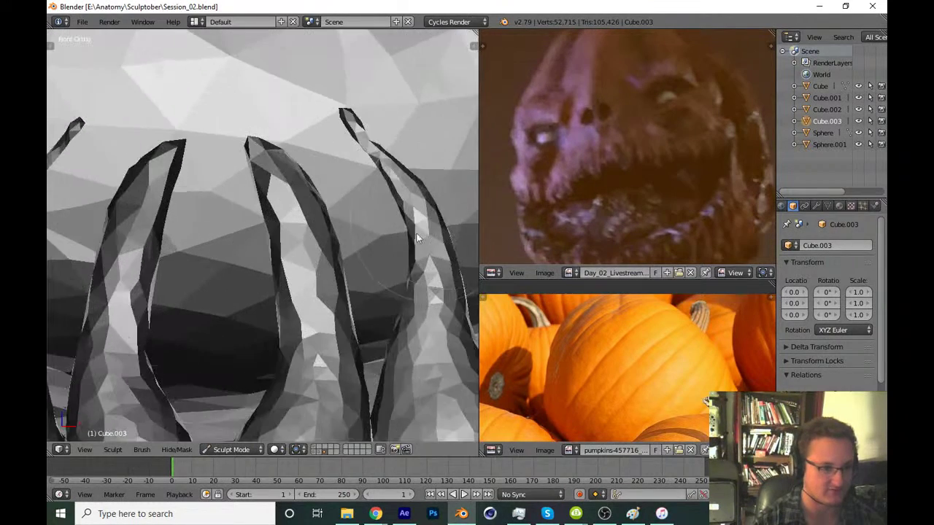
{"action": "scroll", "coordinate": [378, 243], "scroll_direction": "up", "scroll_amount": 2}
{"action": "mouse_move", "coordinate": [377, 242]}
{"action": "middle_mouse_down"}
{"action": "mouse_move", "coordinate": [340, 327]}
{"action": "mouse_move", "coordinate": [305, 313]}
{"action": "mouse_move", "coordinate": [346, 245]}
{"action": "middle_mouse_up"}
{"action": "mouse_move", "coordinate": [347, 245]}
{"action": "left_mouse_down"}
{"action": "mouse_move", "coordinate": [328, 270]}
{"action": "mouse_move", "coordinate": [310, 267]}
{"action": "left_mouse_up"}
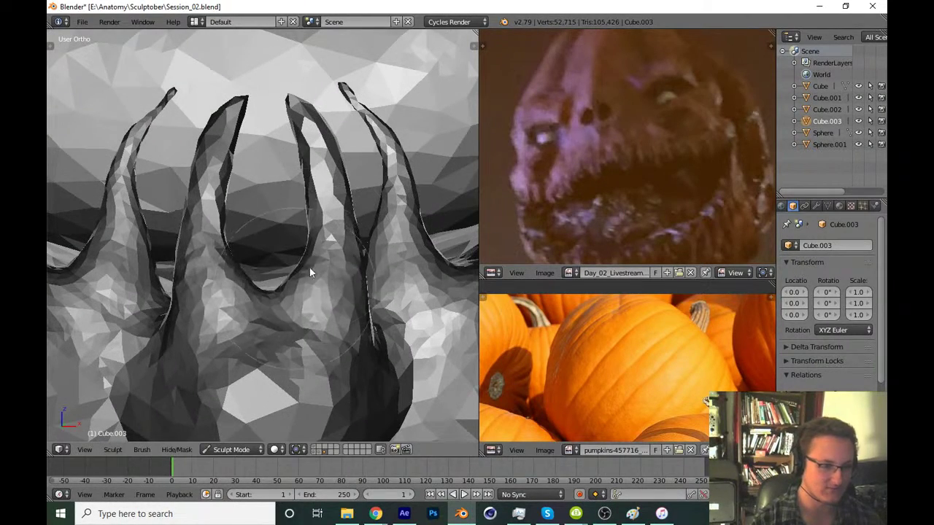
Switch to the Pinch brush and pinch the lower fangs into sharper points
{"action": "key", "text": "t"}
{"action": "mouse_move", "coordinate": [334, 244]}
{"action": "middle_mouse_down"}
{"action": "mouse_move", "coordinate": [327, 266]}
{"action": "mouse_move", "coordinate": [352, 248]}
{"action": "middle_mouse_up"}
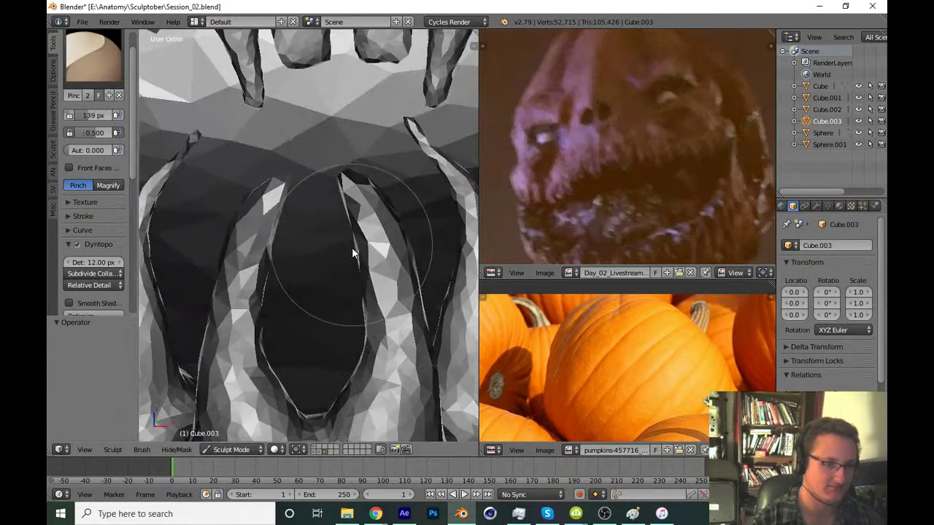
{"action": "mouse_move", "coordinate": [367, 209]}
{"action": "left_mouse_down"}
{"action": "mouse_move", "coordinate": [367, 185]}
{"action": "mouse_move", "coordinate": [368, 252]}
{"action": "left_mouse_up"}
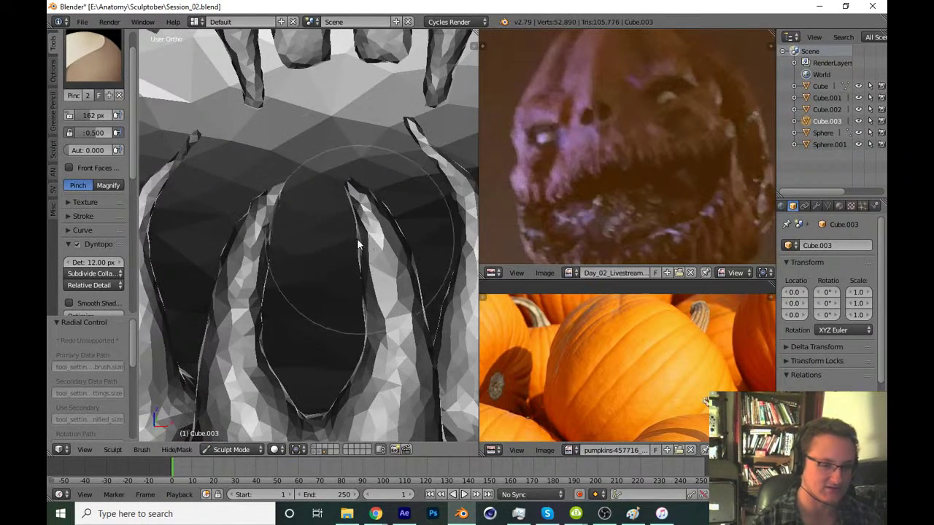
{"action": "middle_click_drag", "start_coordinate": [368, 252], "coordinate": [363, 262]}
{"action": "mouse_move", "coordinate": [362, 267]}
{"action": "left_mouse_down"}
{"action": "mouse_move", "coordinate": [380, 243]}
{"action": "mouse_move", "coordinate": [379, 313]}
{"action": "mouse_move", "coordinate": [360, 357]}
{"action": "left_mouse_up"}
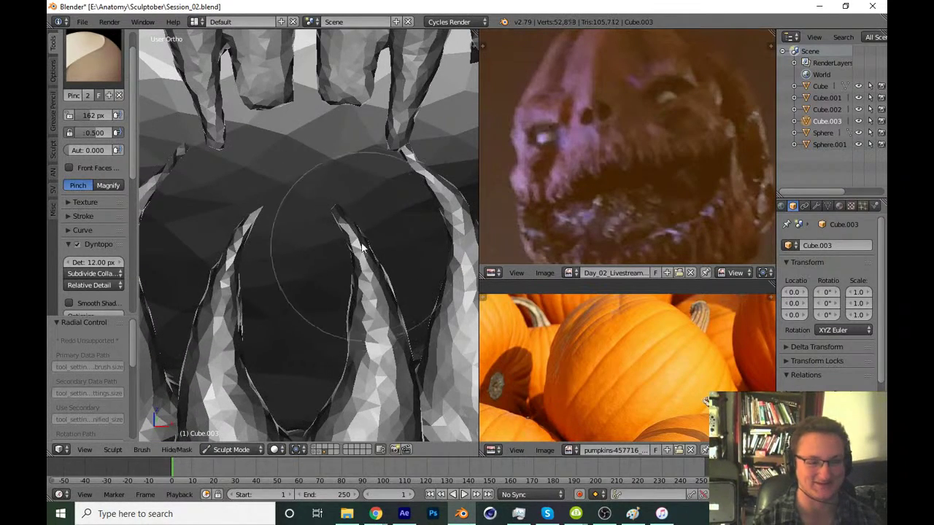
{"action": "scroll", "coordinate": [360, 363], "scroll_direction": "down", "scroll_amount": 2}
{"action": "scroll", "coordinate": [361, 356], "scroll_direction": "down", "scroll_amount": 2}
{"action": "scroll", "coordinate": [332, 303], "scroll_direction": "down", "scroll_amount": 2}
{"action": "scroll", "coordinate": [313, 304], "scroll_direction": "down", "scroll_amount": 2}
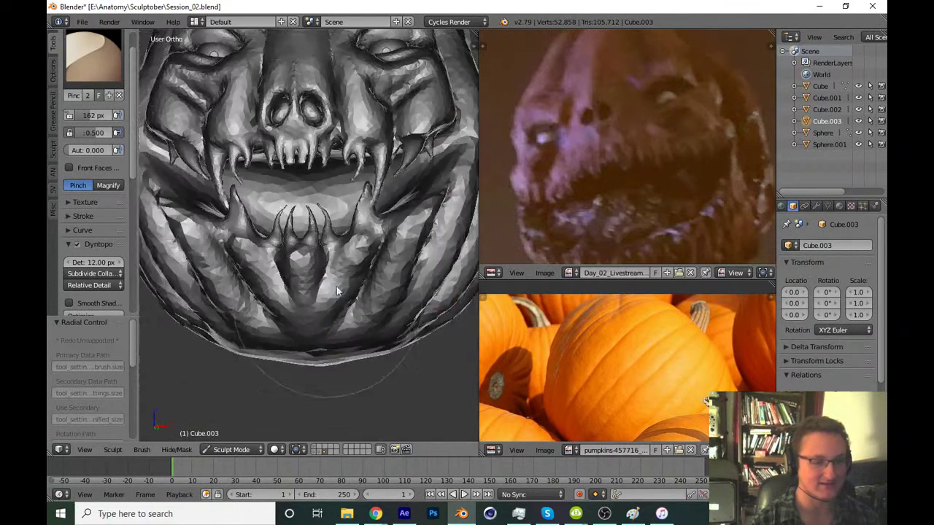
{"action": "scroll", "coordinate": [332, 357], "scroll_direction": "down", "scroll_amount": 2}
{"action": "key", "text": "KP_1"}
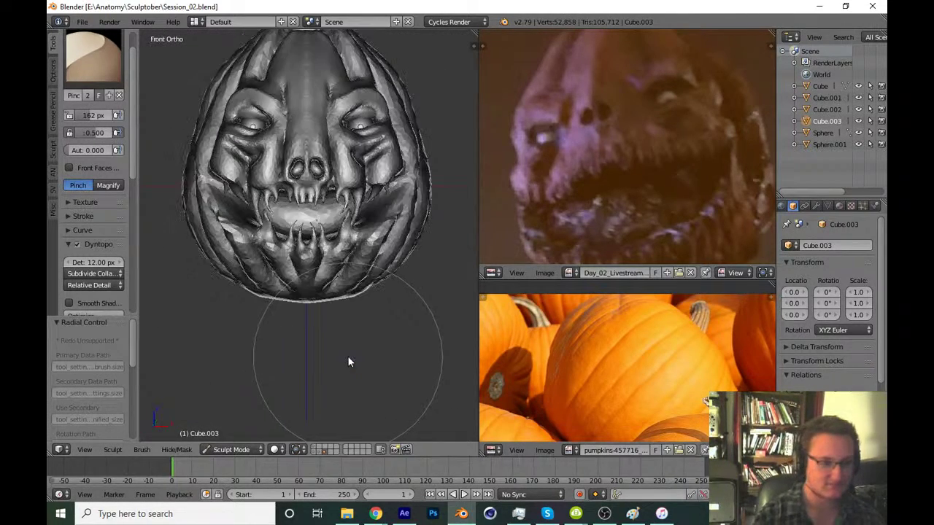
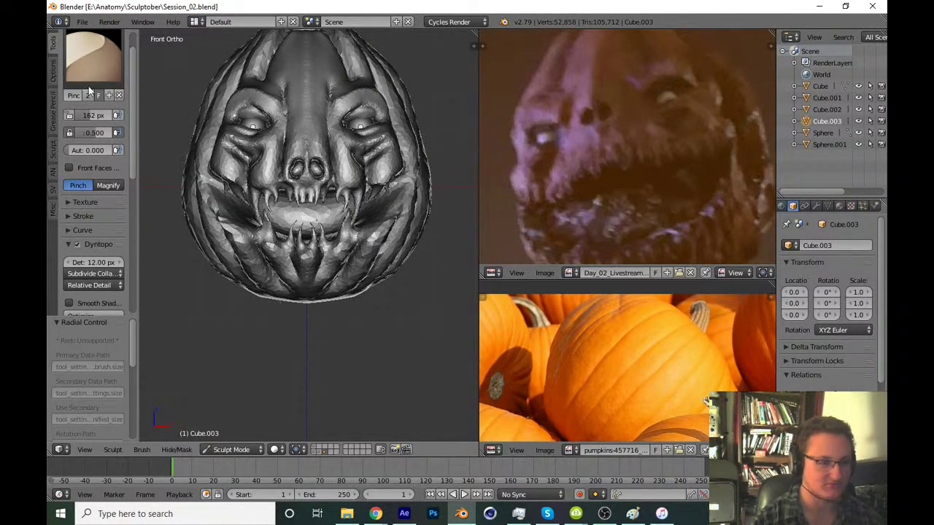
Switch to the Snake Hook brush and zoom in close on the pumpkin's teeth
{"action": "left_click", "coordinate": [93, 55]}
{"action": "left_click", "coordinate": [89, 233]}
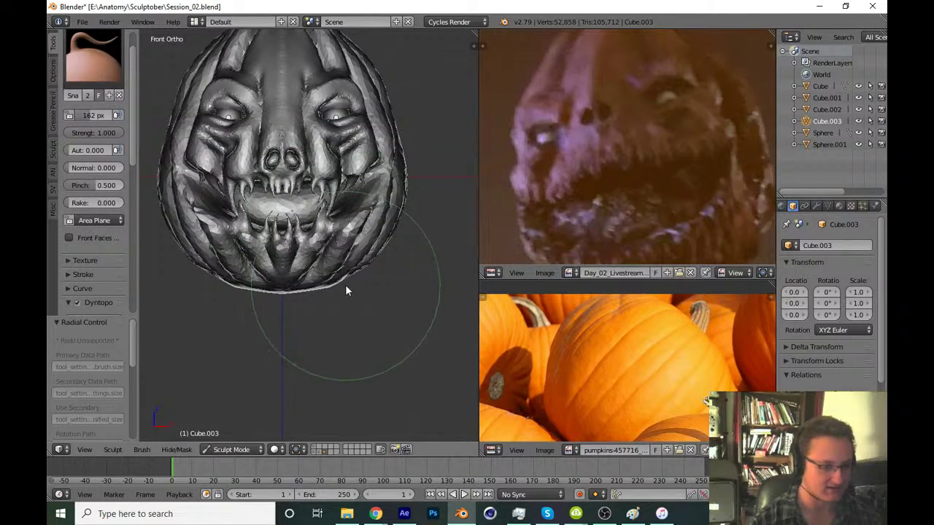
{"action": "middle_click_drag", "start_coordinate": [342, 278], "coordinate": [293, 286]}
{"action": "scroll", "coordinate": [293, 286], "scroll_direction": "up", "scroll_amount": 5}
{"action": "mouse_move", "coordinate": [322, 168]}
{"action": "middle_mouse_down"}
{"action": "mouse_move", "coordinate": [326, 233]}
{"action": "mouse_move", "coordinate": [327, 217]}
{"action": "mouse_move", "coordinate": [305, 233]}
{"action": "mouse_move", "coordinate": [306, 270]}
{"action": "mouse_move", "coordinate": [285, 248]}
{"action": "mouse_move", "coordinate": [311, 271]}
{"action": "mouse_move", "coordinate": [297, 312]}
{"action": "middle_mouse_up"}
{"action": "key", "text": "t"}
{"action": "key", "text": "t"}
Set the brush radius to 163 and slim a lower tooth spike, shifting its tip
{"action": "mouse_move", "coordinate": [292, 329]}
{"action": "left_mouse_down"}
{"action": "mouse_move", "coordinate": [270, 291]}
{"action": "mouse_move", "coordinate": [273, 138]}
{"action": "mouse_move", "coordinate": [286, 110]}
{"action": "mouse_move", "coordinate": [280, 141]}
{"action": "left_mouse_up"}
{"action": "mouse_move", "coordinate": [280, 141]}
{"action": "middle_mouse_down"}
{"action": "mouse_move", "coordinate": [308, 161]}
{"action": "mouse_move", "coordinate": [325, 215]}
{"action": "mouse_move", "coordinate": [318, 161]}
{"action": "mouse_move", "coordinate": [300, 216]}
{"action": "mouse_move", "coordinate": [322, 225]}
{"action": "middle_mouse_up"}
{"action": "key", "text": "f"}
{"action": "left_click", "coordinate": [314, 183]}
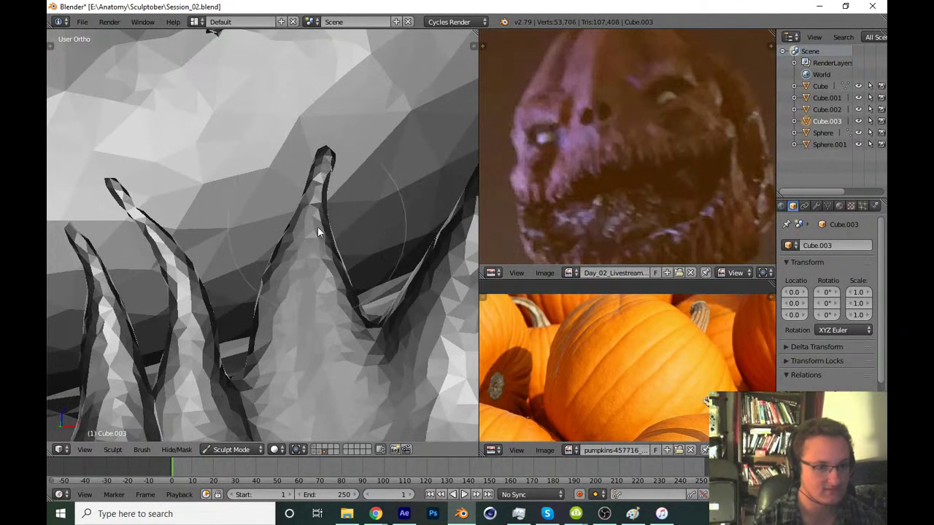
{"action": "left_click_drag", "start_coordinate": [316, 223], "coordinate": [306, 237]}
Sharpen the lower spikes from a low angle, then save over the file
{"action": "scroll", "coordinate": [306, 238], "scroll_direction": "down", "scroll_amount": 4}
{"action": "mouse_move", "coordinate": [339, 290]}
{"action": "middle_mouse_down"}
{"action": "mouse_move", "coordinate": [310, 327]}
{"action": "mouse_move", "coordinate": [332, 265]}
{"action": "middle_mouse_up"}
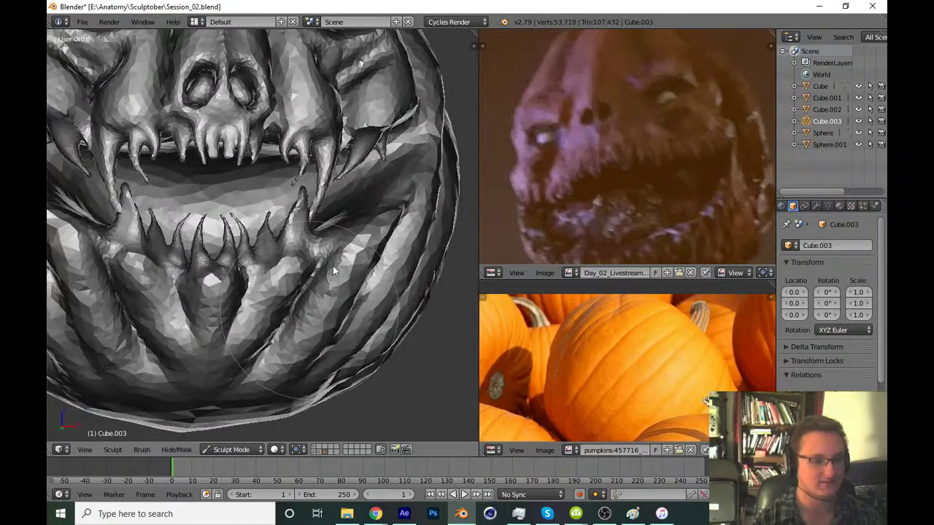
{"action": "left_click_drag", "start_coordinate": [327, 260], "coordinate": [314, 273]}
{"action": "mouse_move", "coordinate": [313, 274]}
{"action": "middle_mouse_down"}
{"action": "mouse_move", "coordinate": [266, 307]}
{"action": "mouse_move", "coordinate": [253, 358]}
{"action": "mouse_move", "coordinate": [324, 350]}
{"action": "mouse_move", "coordinate": [375, 204]}
{"action": "middle_mouse_up"}
{"action": "scroll", "coordinate": [326, 345], "scroll_direction": "up", "scroll_amount": 4}
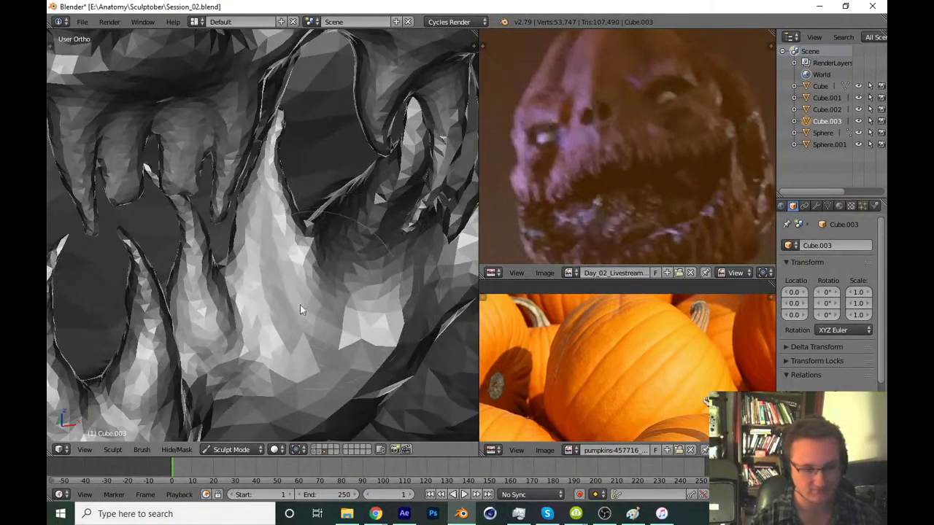
{"action": "scroll", "coordinate": [296, 288], "scroll_direction": "up", "scroll_amount": 2}
{"action": "mouse_move", "coordinate": [291, 274]}
{"action": "middle_mouse_down"}
{"action": "mouse_move", "coordinate": [287, 302]}
{"action": "mouse_move", "coordinate": [300, 318]}
{"action": "mouse_move", "coordinate": [261, 331]}
{"action": "middle_mouse_up"}
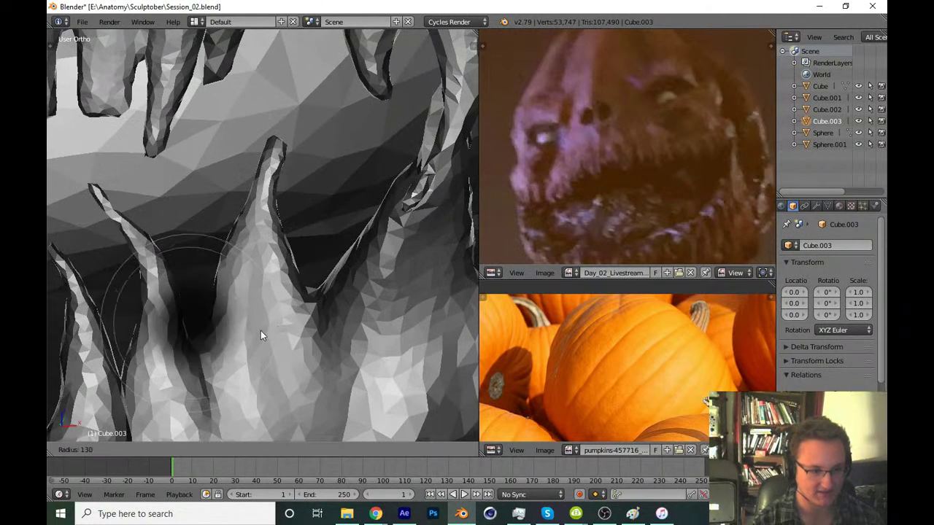
{"action": "mouse_move", "coordinate": [246, 340]}
{"action": "left_mouse_down"}
{"action": "mouse_move", "coordinate": [251, 323]}
{"action": "mouse_move", "coordinate": [296, 354]}
{"action": "mouse_move", "coordinate": [265, 326]}
{"action": "mouse_move", "coordinate": [302, 293]}
{"action": "mouse_move", "coordinate": [246, 255]}
{"action": "mouse_move", "coordinate": [254, 202]}
{"action": "left_mouse_up"}
{"action": "middle_click_drag", "start_coordinate": [254, 202], "coordinate": [252, 224]}
{"action": "key", "text": "ctrl+s"}
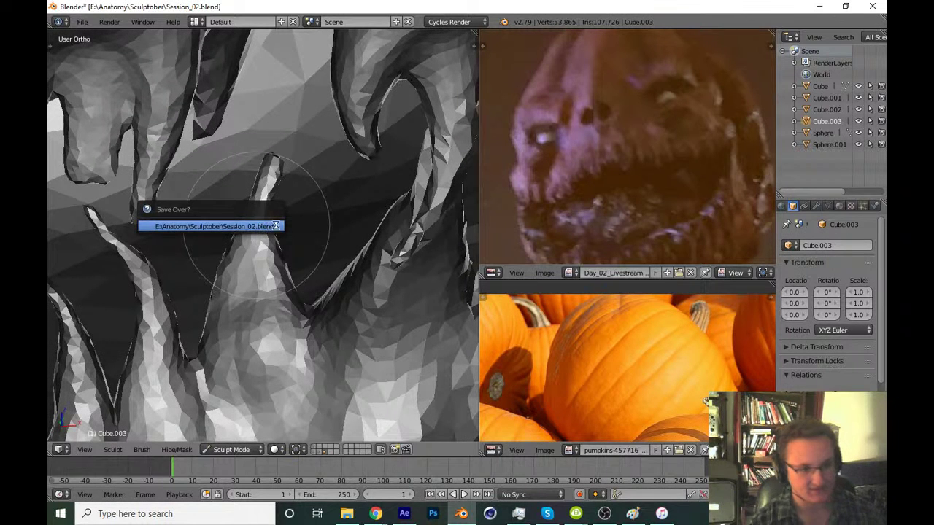
{"action": "left_click", "coordinate": [274, 229]}
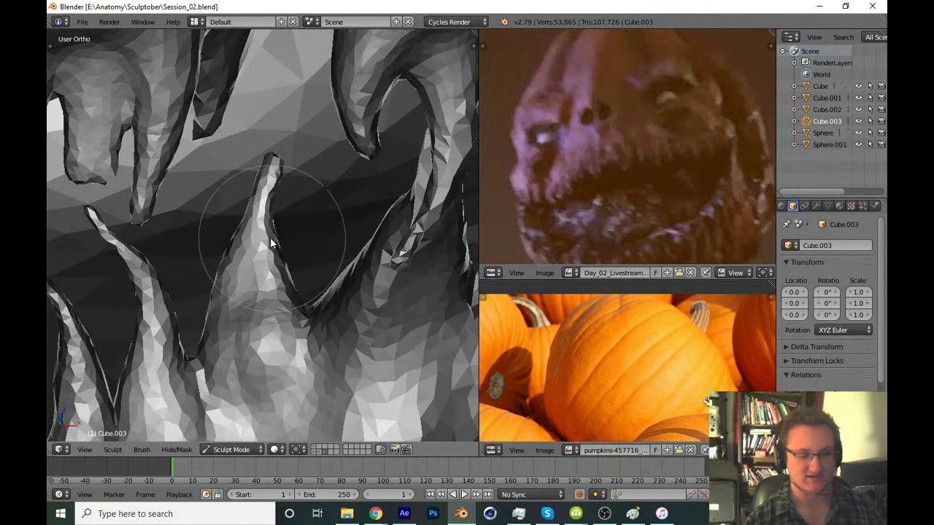
Redo the spike reshaping stroke and enlarge the brush radius
{"action": "left_click_drag", "start_coordinate": [285, 253], "coordinate": [284, 243]}
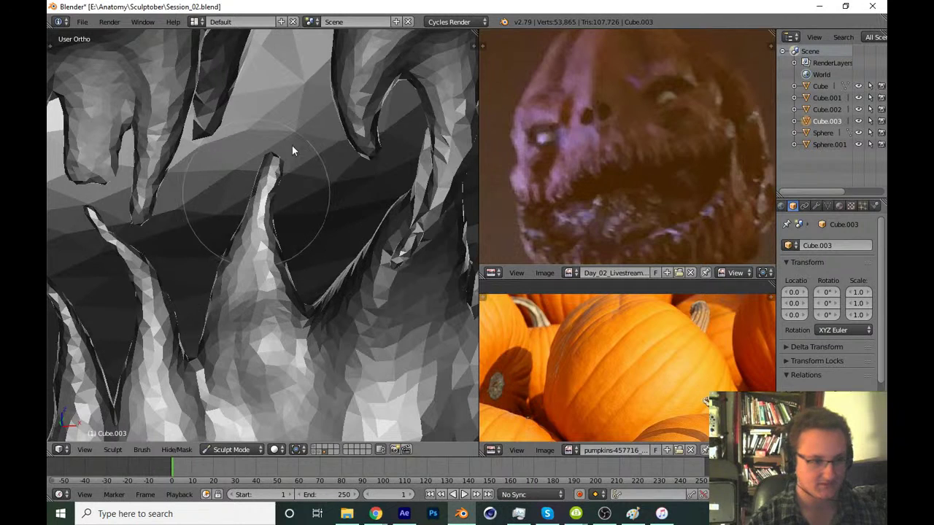
{"action": "scroll", "coordinate": [283, 149], "scroll_direction": "up", "scroll_amount": 4}
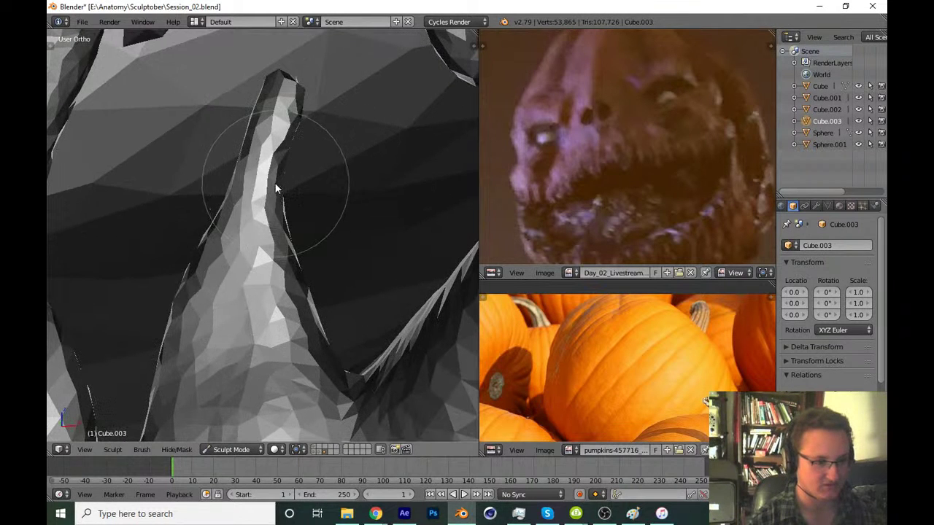
{"action": "key", "text": "ctrl+z"}
{"action": "left_click_drag", "start_coordinate": [288, 184], "coordinate": [242, 191]}
{"action": "key", "text": "f"}
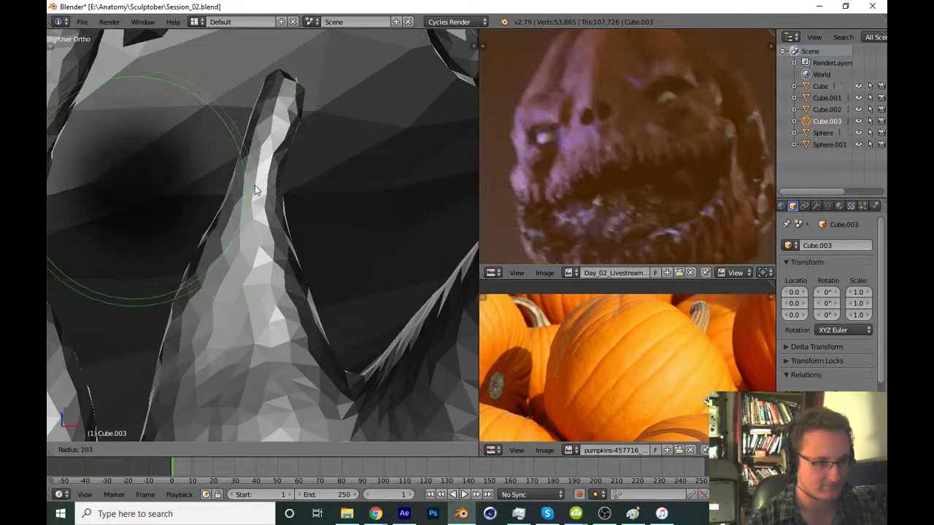
{"action": "left_click", "coordinate": [254, 185]}
{"action": "scroll", "coordinate": [297, 283], "scroll_direction": "down", "scroll_amount": 6}
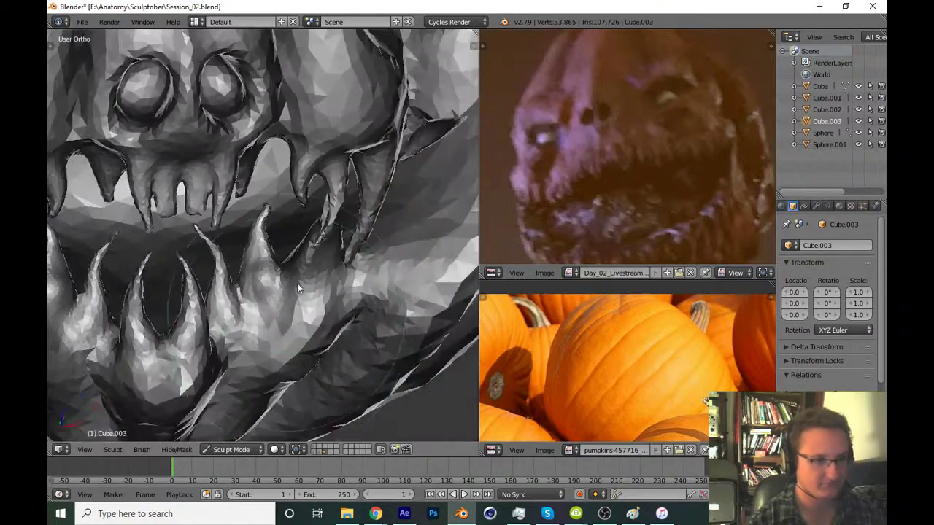
{"action": "scroll", "coordinate": [281, 321], "scroll_direction": "down", "scroll_amount": 3}
{"action": "scroll", "coordinate": [271, 291], "scroll_direction": "down", "scroll_amount": 3}
From the front view, pull a fang tip longer and sharper, then check the face
{"action": "key", "text": "KP_1"}
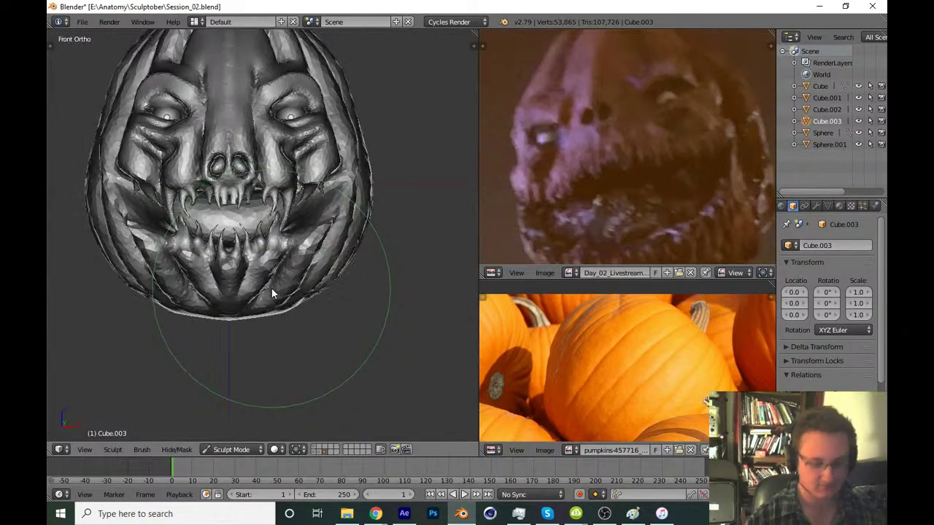
{"action": "scroll", "coordinate": [327, 227], "scroll_direction": "up", "scroll_amount": 6}
{"action": "scroll", "coordinate": [326, 183], "scroll_direction": "up", "scroll_amount": 2}
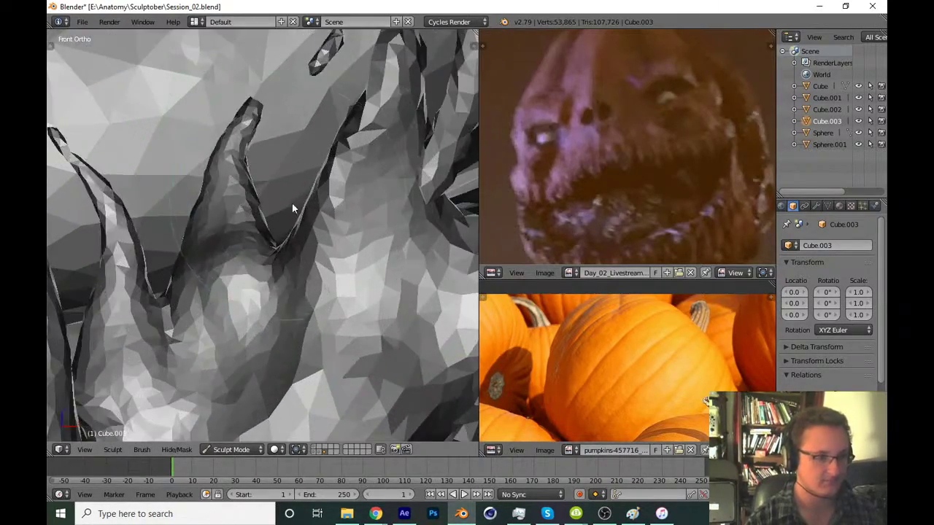
{"action": "middle_click_drag", "start_coordinate": [285, 194], "coordinate": [256, 90]}
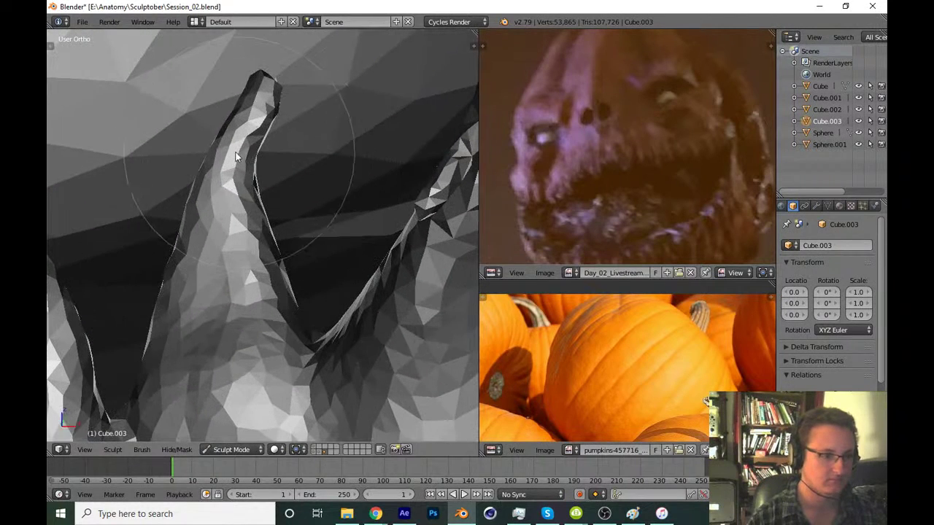
{"action": "mouse_move", "coordinate": [255, 90]}
{"action": "left_mouse_down"}
{"action": "mouse_move", "coordinate": [237, 123]}
{"action": "mouse_move", "coordinate": [220, 218]}
{"action": "mouse_move", "coordinate": [256, 157]}
{"action": "mouse_move", "coordinate": [265, 73]}
{"action": "mouse_move", "coordinate": [240, 118]}
{"action": "mouse_move", "coordinate": [240, 191]}
{"action": "left_mouse_up"}
{"action": "scroll", "coordinate": [293, 288], "scroll_direction": "down", "scroll_amount": 4}
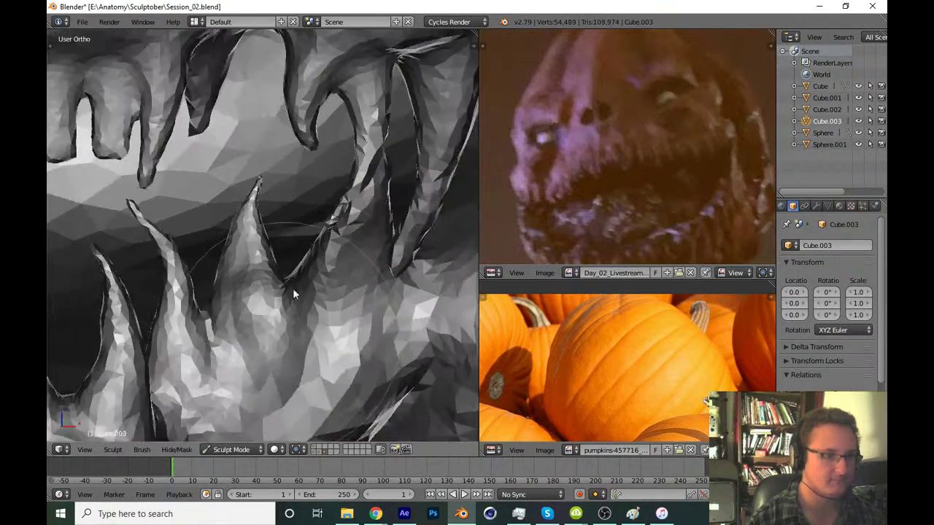
{"action": "scroll", "coordinate": [282, 312], "scroll_direction": "down", "scroll_amount": 2}
{"action": "scroll", "coordinate": [282, 312], "scroll_direction": "down", "scroll_amount": 3}
{"action": "mouse_move", "coordinate": [281, 312]}
{"action": "middle_mouse_down"}
{"action": "mouse_move", "coordinate": [244, 304]}
{"action": "mouse_move", "coordinate": [310, 261]}
{"action": "middle_mouse_up"}
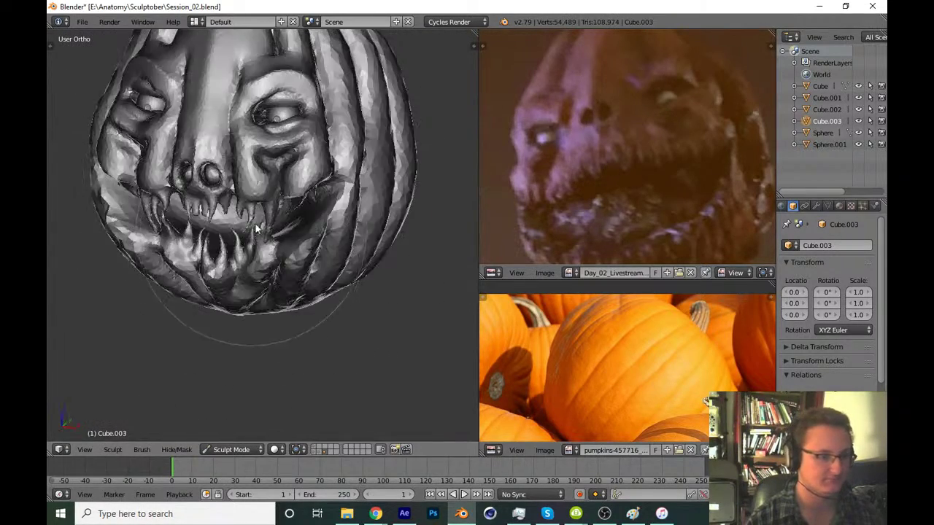
{"action": "scroll", "coordinate": [310, 260], "scroll_direction": "down", "scroll_amount": 2}
Give the pumpkin sculpt a pink MatCap in the viewport display settings
{"action": "key", "text": "n"}
{"action": "left_click", "coordinate": [422, 286]}
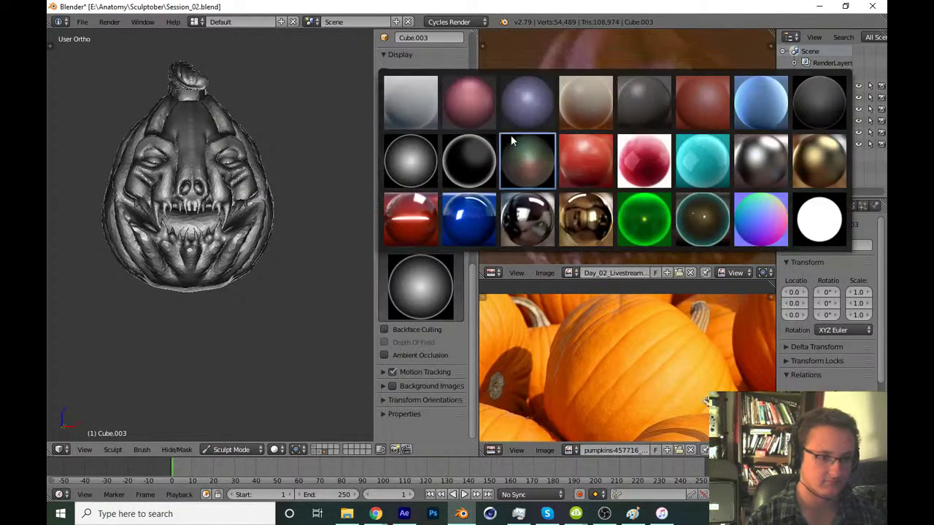
{"action": "left_click", "coordinate": [478, 117]}
{"action": "key", "text": "n"}
{"action": "mouse_move", "coordinate": [338, 284]}
{"action": "middle_mouse_down"}
{"action": "mouse_move", "coordinate": [275, 244]}
{"action": "mouse_move", "coordinate": [308, 227]}
{"action": "mouse_move", "coordinate": [303, 279]}
{"action": "middle_mouse_up"}
{"action": "scroll", "coordinate": [355, 192], "scroll_direction": "up", "scroll_amount": 5}
Try the Clay Strips brush, then switch to a different sculpt brush and hide the tool shelf
{"action": "key", "text": "t"}
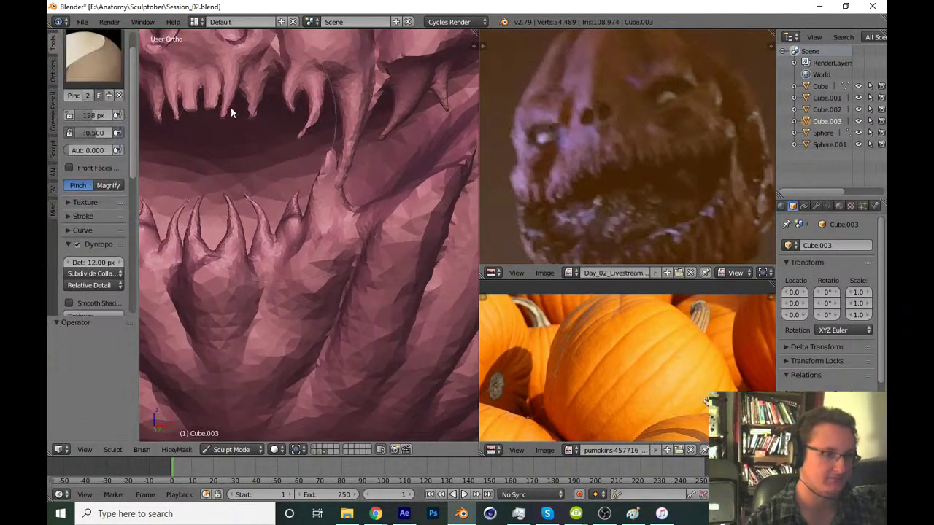
{"action": "key", "text": "t"}
{"action": "scroll", "coordinate": [279, 141], "scroll_direction": "down", "scroll_amount": 3}
{"action": "key", "text": "t"}
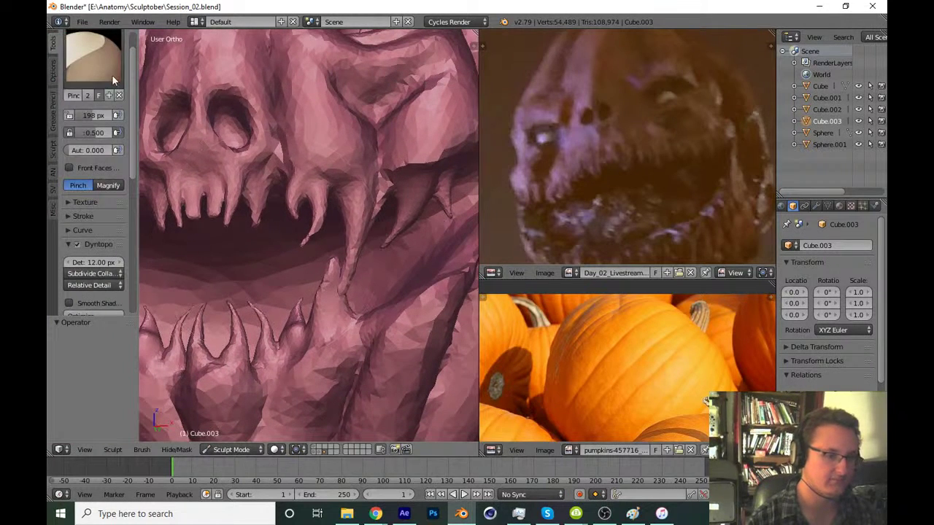
{"action": "left_click", "coordinate": [112, 73]}
{"action": "left_click", "coordinate": [182, 117]}
{"action": "scroll", "coordinate": [307, 208], "scroll_direction": "up", "scroll_amount": 2}
{"action": "scroll", "coordinate": [301, 170], "scroll_direction": "up", "scroll_amount": 2}
{"action": "scroll", "coordinate": [256, 172], "scroll_direction": "up", "scroll_amount": 2}
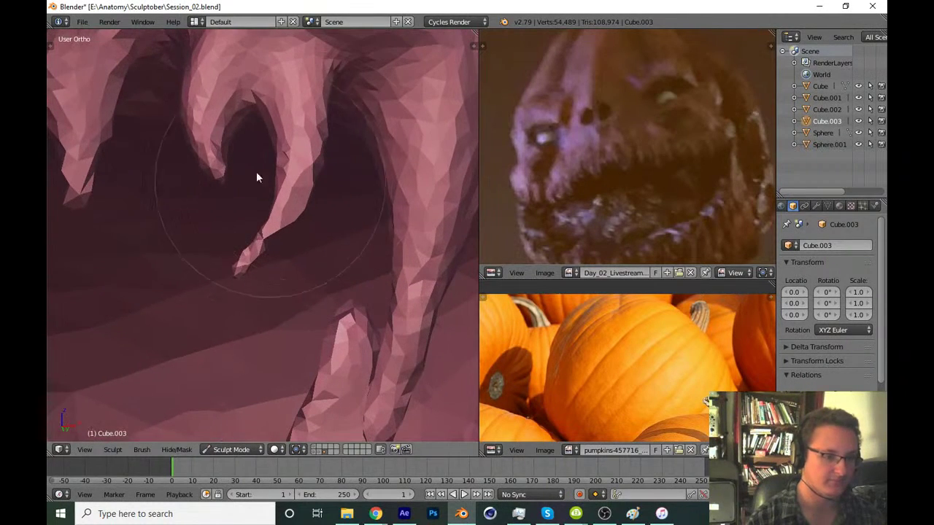
{"action": "scroll", "coordinate": [168, 116], "scroll_direction": "up", "scroll_amount": 2}
{"action": "left_click", "coordinate": [93, 55]}
{"action": "left_click", "coordinate": [365, 125]}
{"action": "key", "text": "t"}
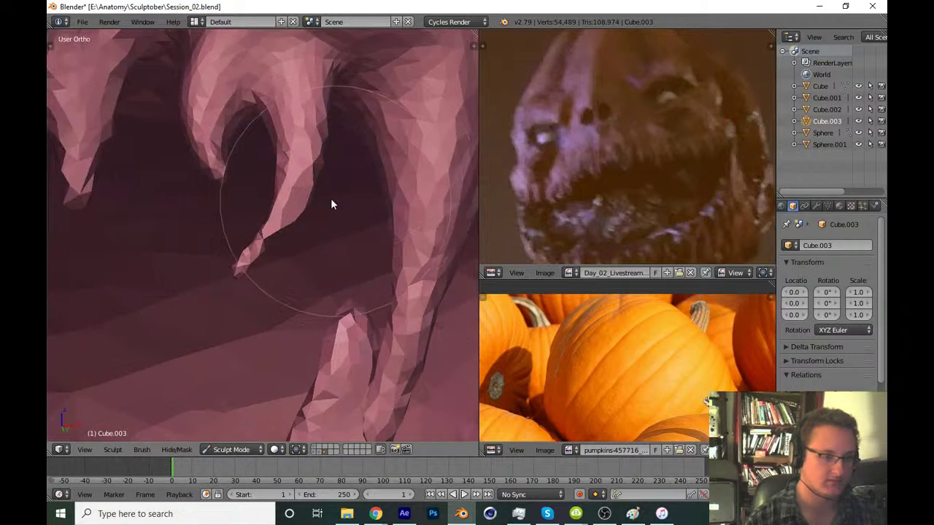
Smooth and refine the curve of the upper fang along its length
{"action": "left_click_drag", "start_coordinate": [307, 183], "coordinate": [267, 236]}
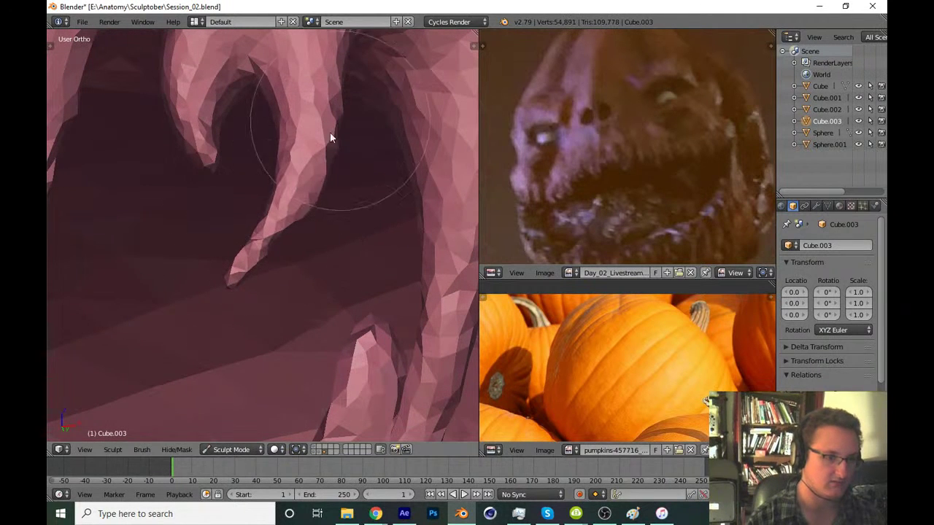
{"action": "mouse_move", "coordinate": [329, 136]}
{"action": "left_mouse_down"}
{"action": "mouse_move", "coordinate": [223, 292]}
{"action": "mouse_move", "coordinate": [294, 200]}
{"action": "mouse_move", "coordinate": [307, 210]}
{"action": "mouse_move", "coordinate": [328, 77]}
{"action": "left_mouse_up"}
{"action": "scroll", "coordinate": [336, 146], "scroll_direction": "down", "scroll_amount": 5}
{"action": "scroll", "coordinate": [350, 263], "scroll_direction": "down", "scroll_amount": 4}
{"action": "scroll", "coordinate": [358, 270], "scroll_direction": "down", "scroll_amount": 2}
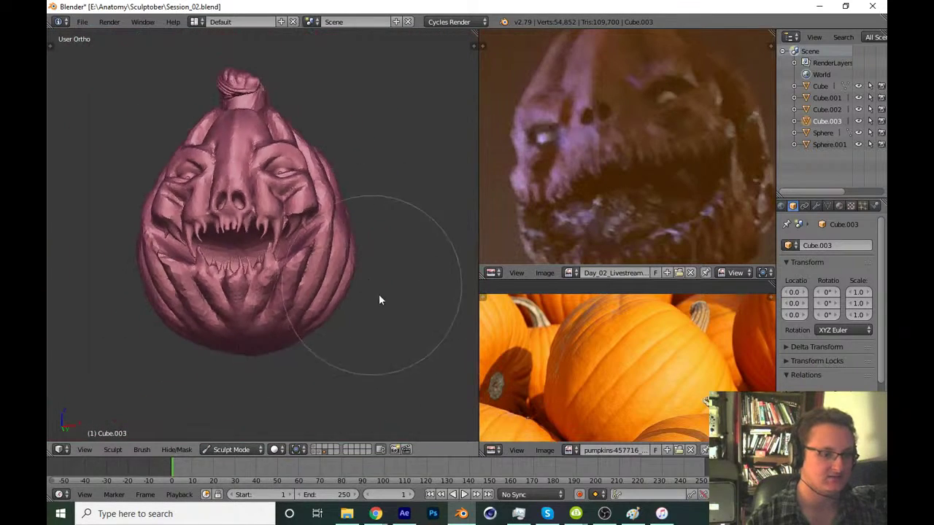
{"action": "scroll", "coordinate": [380, 307], "scroll_direction": "up", "scroll_amount": 1}
{"action": "middle_click_drag", "start_coordinate": [375, 329], "coordinate": [324, 350]}
Save over Session_02.blend and inspect the pumpkin's underside
{"action": "key", "text": "ctrl+s"}
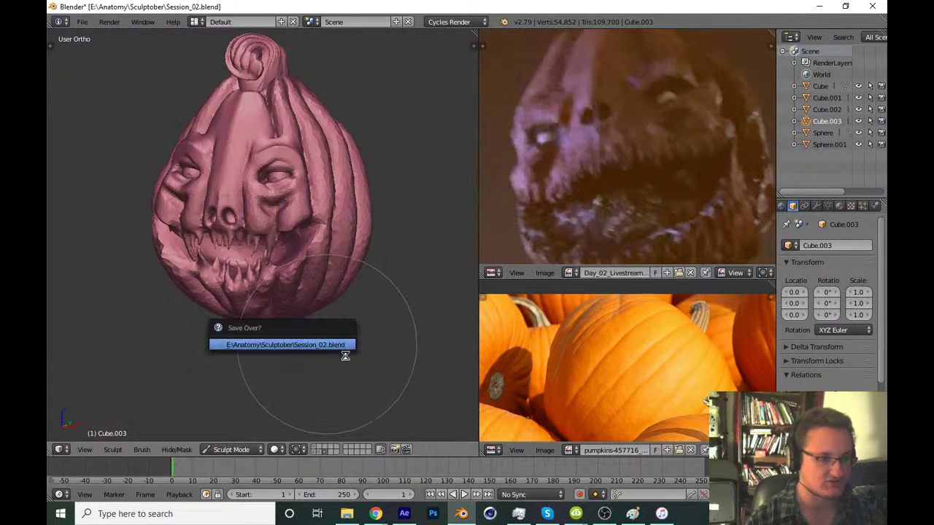
{"action": "key", "text": "Return"}
{"action": "mouse_move", "coordinate": [370, 289]}
{"action": "middle_mouse_down"}
{"action": "mouse_move", "coordinate": [382, 268]}
{"action": "mouse_move", "coordinate": [388, 134]}
{"action": "mouse_move", "coordinate": [375, 213]}
{"action": "middle_mouse_up"}
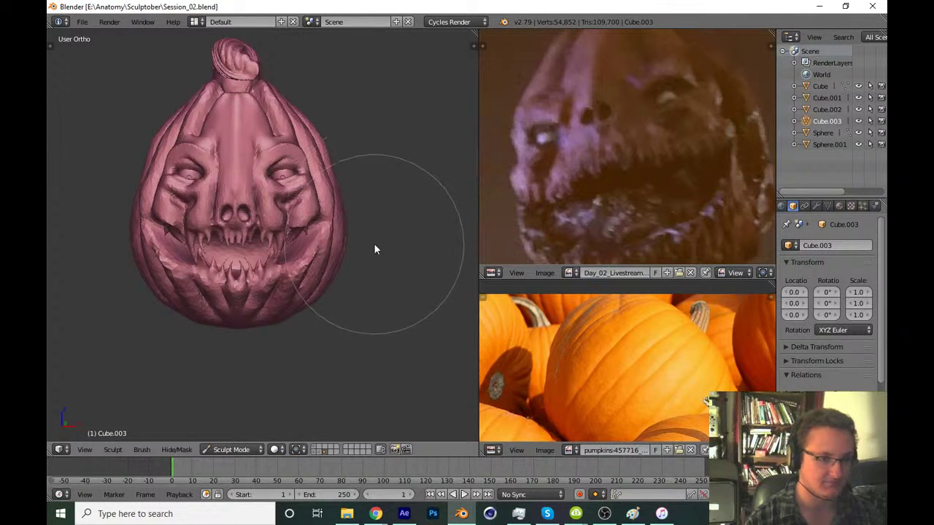
{"action": "middle_click_drag", "start_coordinate": [341, 251], "coordinate": [333, 208]}
Pick a sculpt brush and smooth the ridge inside the mouth and the claw's central surface
{"action": "key", "text": "t"}
{"action": "left_click", "coordinate": [87, 63]}
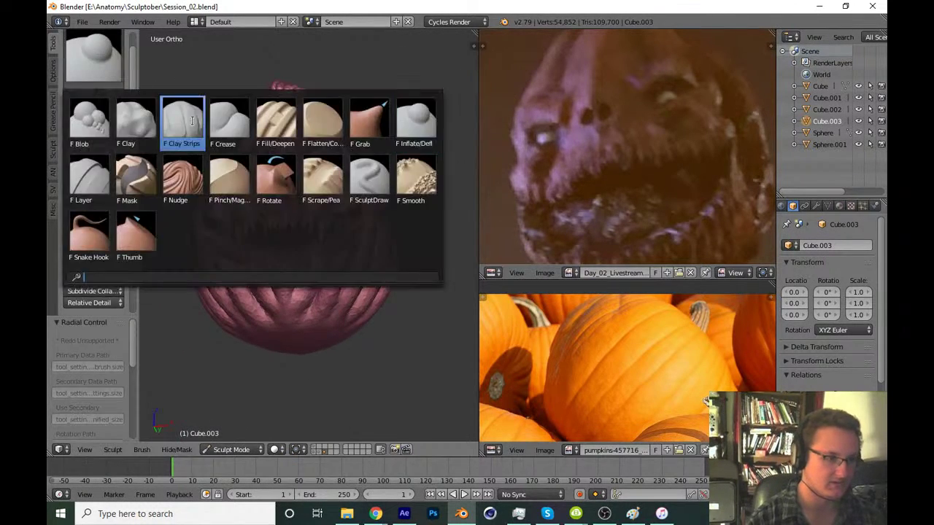
{"action": "left_click", "coordinate": [184, 121]}
{"action": "key", "text": "t"}
{"action": "scroll", "coordinate": [311, 321], "scroll_direction": "up", "scroll_amount": 3}
{"action": "scroll", "coordinate": [310, 237], "scroll_direction": "up", "scroll_amount": 3}
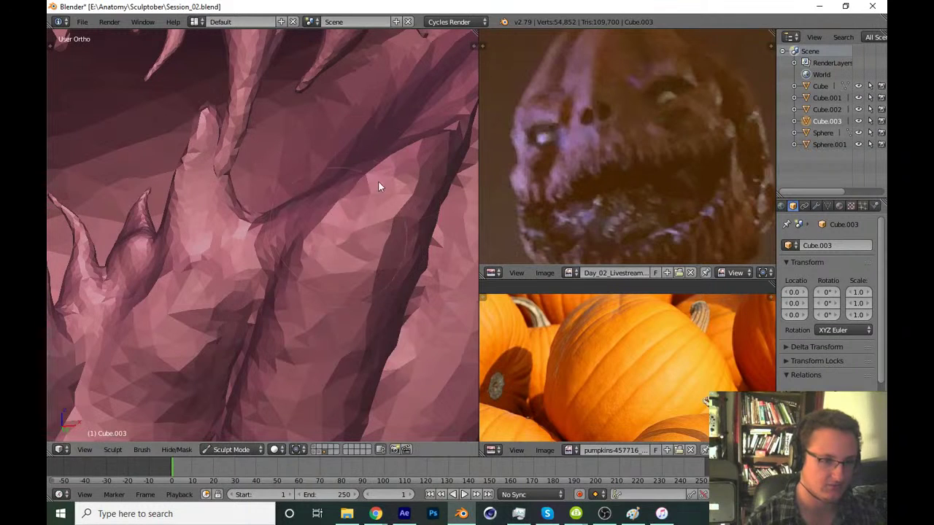
{"action": "mouse_move", "coordinate": [316, 286]}
{"action": "left_mouse_down"}
{"action": "mouse_move", "coordinate": [434, 151]}
{"action": "mouse_move", "coordinate": [377, 215]}
{"action": "mouse_move", "coordinate": [278, 361]}
{"action": "left_mouse_up"}
{"action": "middle_click_drag", "start_coordinate": [278, 362], "coordinate": [300, 261]}
{"action": "mouse_move", "coordinate": [264, 252]}
{"action": "left_mouse_down"}
{"action": "mouse_move", "coordinate": [227, 262]}
{"action": "mouse_move", "coordinate": [254, 206]}
{"action": "mouse_move", "coordinate": [200, 332]}
{"action": "mouse_move", "coordinate": [297, 222]}
{"action": "mouse_move", "coordinate": [291, 194]}
{"action": "mouse_move", "coordinate": [224, 304]}
{"action": "left_mouse_up"}
{"action": "middle_click_drag", "start_coordinate": [223, 304], "coordinate": [315, 279]}
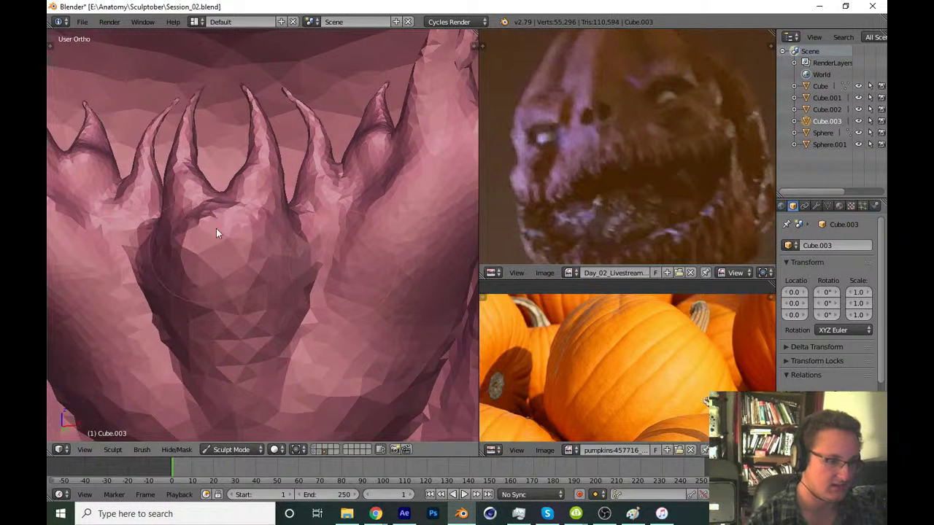
{"action": "mouse_move", "coordinate": [220, 218]}
{"action": "left_mouse_down"}
{"action": "mouse_move", "coordinate": [250, 239]}
{"action": "mouse_move", "coordinate": [253, 260]}
{"action": "left_mouse_up"}
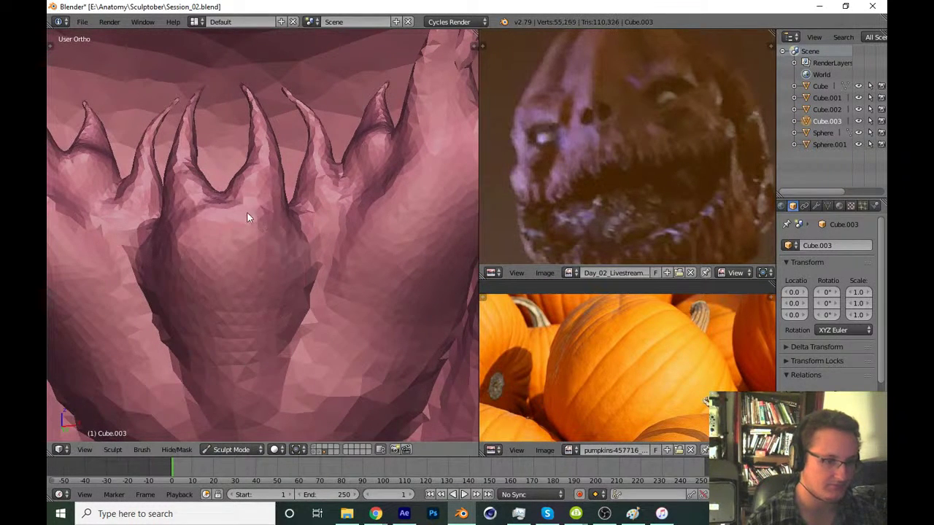
{"action": "mouse_move", "coordinate": [246, 212]}
{"action": "left_mouse_down"}
{"action": "mouse_move", "coordinate": [281, 219]}
{"action": "mouse_move", "coordinate": [367, 297]}
{"action": "mouse_move", "coordinate": [315, 371]}
{"action": "left_mouse_up"}
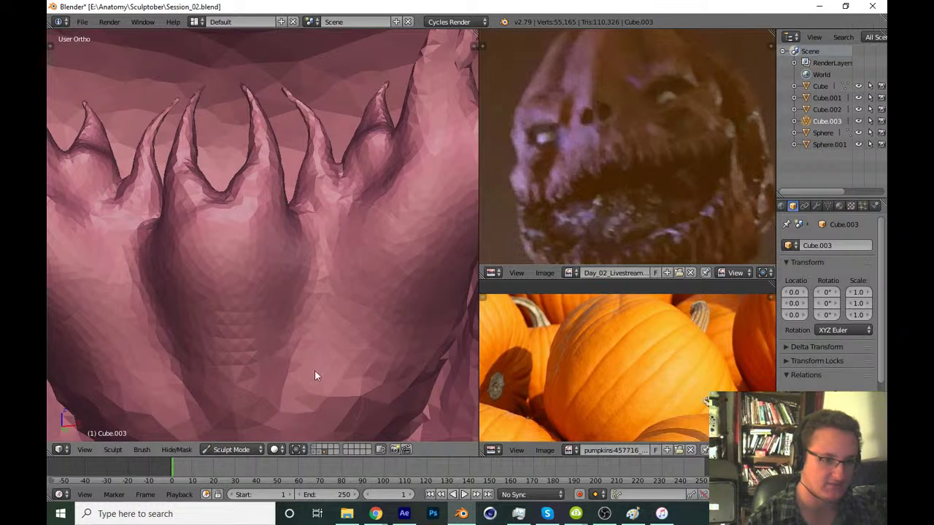
Switch to the Snake Hook brush and pull a mouth spike into a thinner point
{"action": "mouse_move", "coordinate": [340, 255]}
{"action": "middle_mouse_down"}
{"action": "mouse_move", "coordinate": [203, 292]}
{"action": "mouse_move", "coordinate": [412, 211]}
{"action": "middle_mouse_up"}
{"action": "scroll", "coordinate": [357, 311], "scroll_direction": "down", "scroll_amount": 4}
{"action": "scroll", "coordinate": [333, 299], "scroll_direction": "down", "scroll_amount": 3}
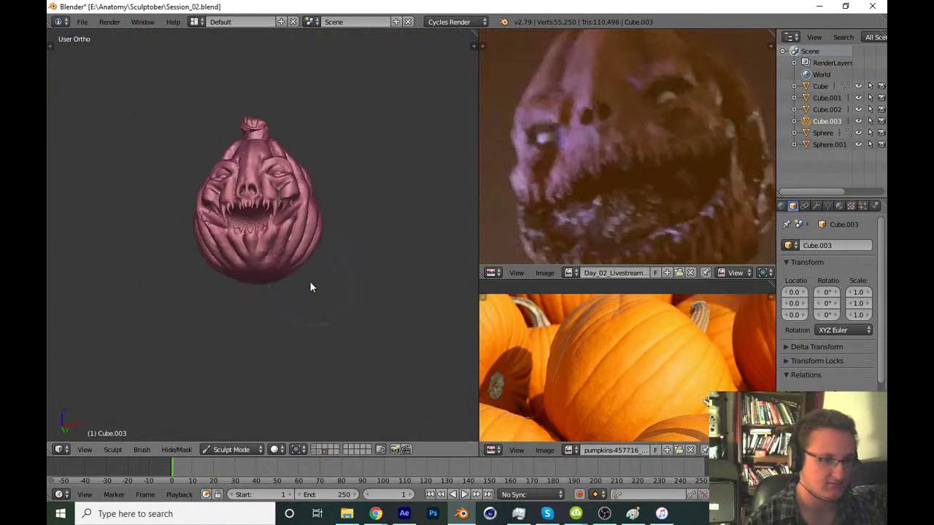
{"action": "scroll", "coordinate": [309, 281], "scroll_direction": "down", "scroll_amount": 1}
{"action": "middle_click_drag", "start_coordinate": [324, 289], "coordinate": [307, 336]}
{"action": "scroll", "coordinate": [351, 233], "scroll_direction": "up", "scroll_amount": 5}
{"action": "scroll", "coordinate": [360, 243], "scroll_direction": "up", "scroll_amount": 2}
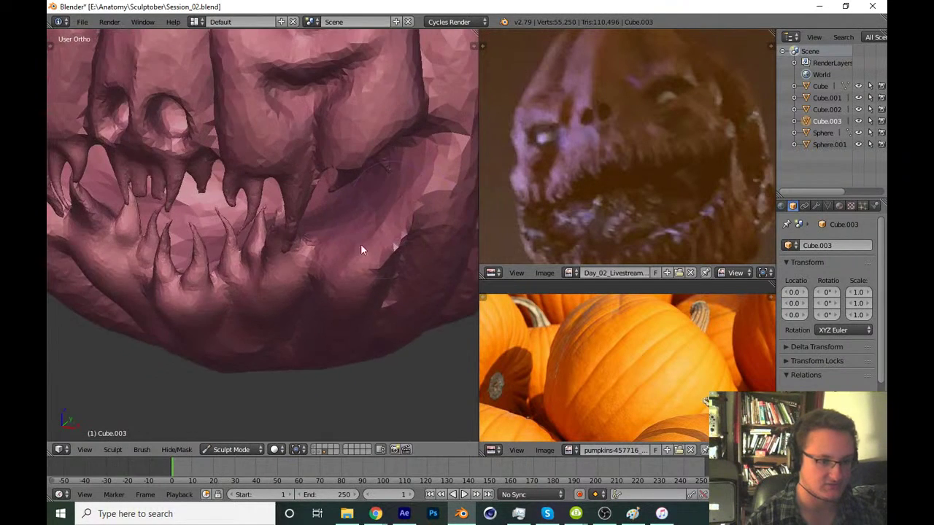
{"action": "scroll", "coordinate": [365, 204], "scroll_direction": "up", "scroll_amount": 3}
{"action": "mouse_move", "coordinate": [365, 203]}
{"action": "middle_mouse_down"}
{"action": "mouse_move", "coordinate": [362, 179]}
{"action": "mouse_move", "coordinate": [386, 190]}
{"action": "mouse_move", "coordinate": [330, 239]}
{"action": "mouse_move", "coordinate": [362, 239]}
{"action": "mouse_move", "coordinate": [303, 266]}
{"action": "mouse_move", "coordinate": [353, 269]}
{"action": "mouse_move", "coordinate": [395, 217]}
{"action": "mouse_move", "coordinate": [405, 159]}
{"action": "middle_mouse_up"}
{"action": "key", "text": "t"}
{"action": "left_click", "coordinate": [93, 58]}
{"action": "left_click", "coordinate": [83, 219]}
{"action": "key", "text": "t"}
{"action": "scroll", "coordinate": [328, 237], "scroll_direction": "up", "scroll_amount": 1}
{"action": "mouse_move", "coordinate": [406, 159]}
{"action": "left_mouse_down"}
{"action": "mouse_move", "coordinate": [379, 167]}
{"action": "mouse_move", "coordinate": [371, 142]}
{"action": "mouse_move", "coordinate": [368, 212]}
{"action": "mouse_move", "coordinate": [361, 169]}
{"action": "mouse_move", "coordinate": [359, 217]}
{"action": "left_mouse_up"}
Refine the spike shapes from below with small strokes, then save the file
{"action": "mouse_move", "coordinate": [357, 240]}
{"action": "middle_mouse_down"}
{"action": "mouse_move", "coordinate": [378, 318]}
{"action": "mouse_move", "coordinate": [372, 267]}
{"action": "mouse_move", "coordinate": [358, 340]}
{"action": "middle_mouse_up"}
{"action": "left_click_drag", "start_coordinate": [358, 340], "coordinate": [355, 340]}
{"action": "mouse_move", "coordinate": [354, 340]}
{"action": "middle_mouse_down"}
{"action": "mouse_move", "coordinate": [302, 313]}
{"action": "mouse_move", "coordinate": [257, 308]}
{"action": "mouse_move", "coordinate": [252, 263]}
{"action": "middle_mouse_up"}
{"action": "mouse_move", "coordinate": [252, 263]}
{"action": "left_mouse_down"}
{"action": "mouse_move", "coordinate": [267, 253]}
{"action": "mouse_move", "coordinate": [260, 288]}
{"action": "left_mouse_up"}
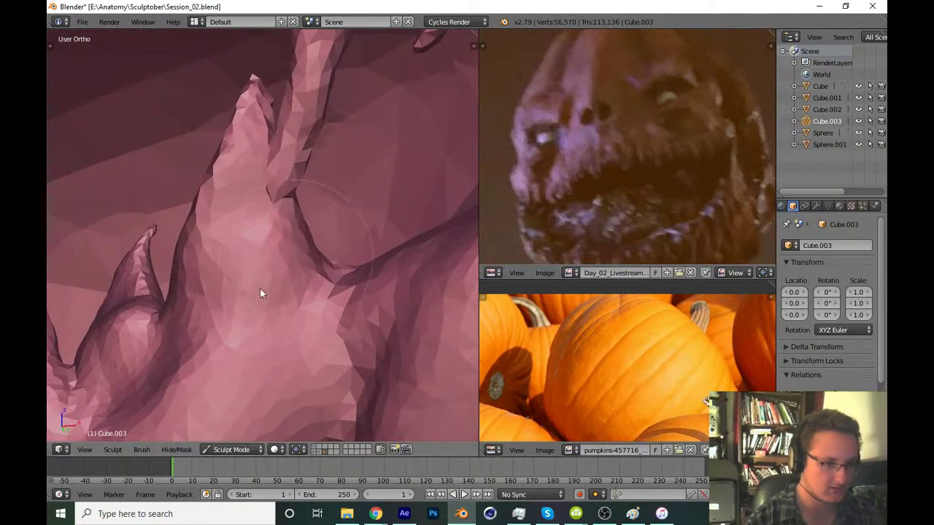
{"action": "middle_click_drag", "start_coordinate": [260, 288], "coordinate": [344, 211]}
{"action": "scroll", "coordinate": [283, 310], "scroll_direction": "down", "scroll_amount": 8}
{"action": "middle_click_drag", "start_coordinate": [283, 310], "coordinate": [326, 314]}
{"action": "scroll", "coordinate": [316, 312], "scroll_direction": "down", "scroll_amount": 2}
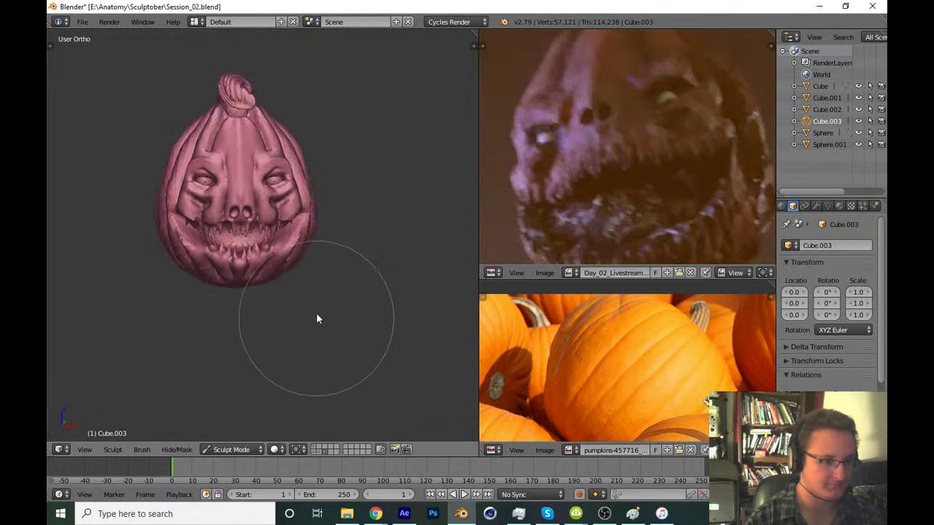
{"action": "scroll", "coordinate": [316, 313], "scroll_direction": "up", "scroll_amount": 3}
{"action": "key", "text": "ctrl+s"}
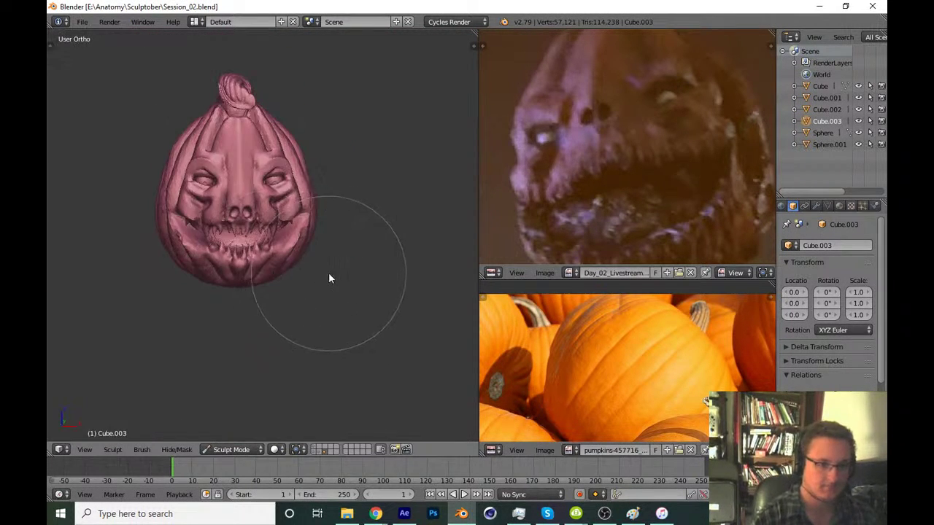
Reselect the Snake Hook brush and zoom in on the mouth interior
{"action": "key", "text": "t"}
{"action": "left_click", "coordinate": [92, 70]}
{"action": "left_click", "coordinate": [83, 231]}
{"action": "key", "text": "t"}
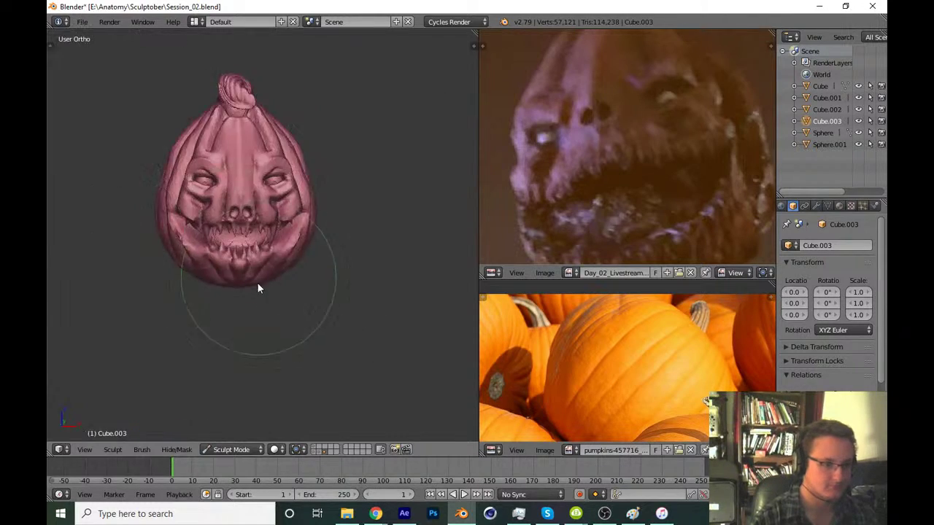
{"action": "scroll", "coordinate": [292, 255], "scroll_direction": "up", "scroll_amount": 6}
{"action": "scroll", "coordinate": [321, 241], "scroll_direction": "up", "scroll_amount": 2}
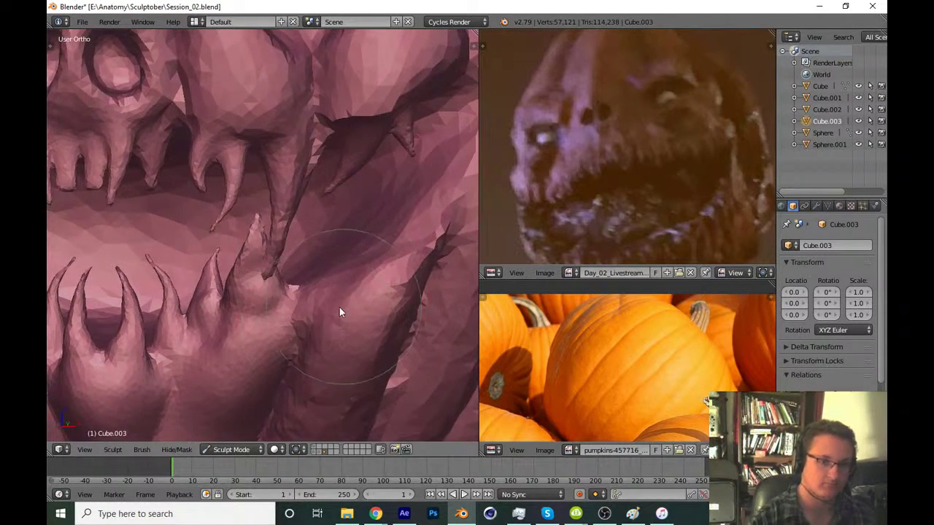
{"action": "scroll", "coordinate": [323, 326], "scroll_direction": "down", "scroll_amount": 2}
{"action": "scroll", "coordinate": [323, 326], "scroll_direction": "down", "scroll_amount": 2}
{"action": "scroll", "coordinate": [324, 331], "scroll_direction": "down", "scroll_amount": 2}
{"action": "scroll", "coordinate": [322, 328], "scroll_direction": "up", "scroll_amount": 1}
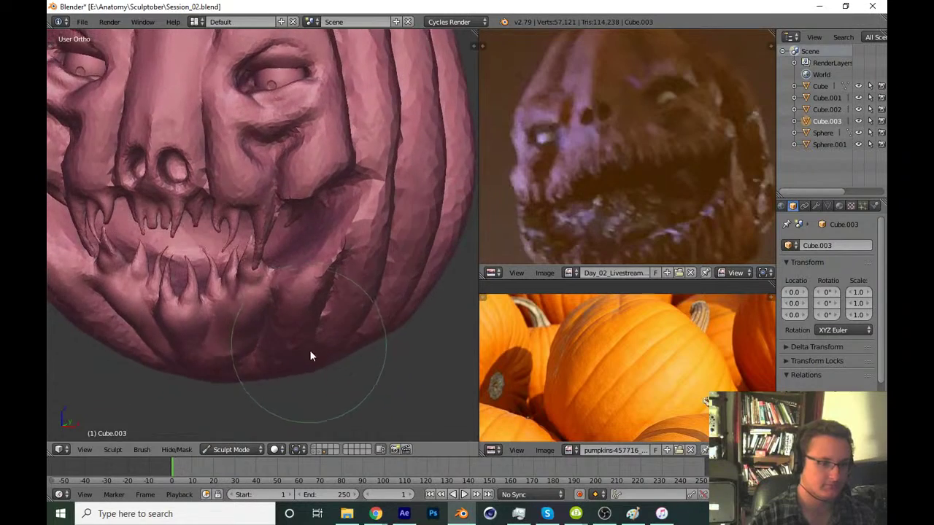
{"action": "scroll", "coordinate": [309, 343], "scroll_direction": "down", "scroll_amount": 1}
{"action": "scroll", "coordinate": [314, 292], "scroll_direction": "up", "scroll_amount": 3}
{"action": "scroll", "coordinate": [332, 248], "scroll_direction": "up", "scroll_amount": 2}
{"action": "scroll", "coordinate": [335, 248], "scroll_direction": "up", "scroll_amount": 1}
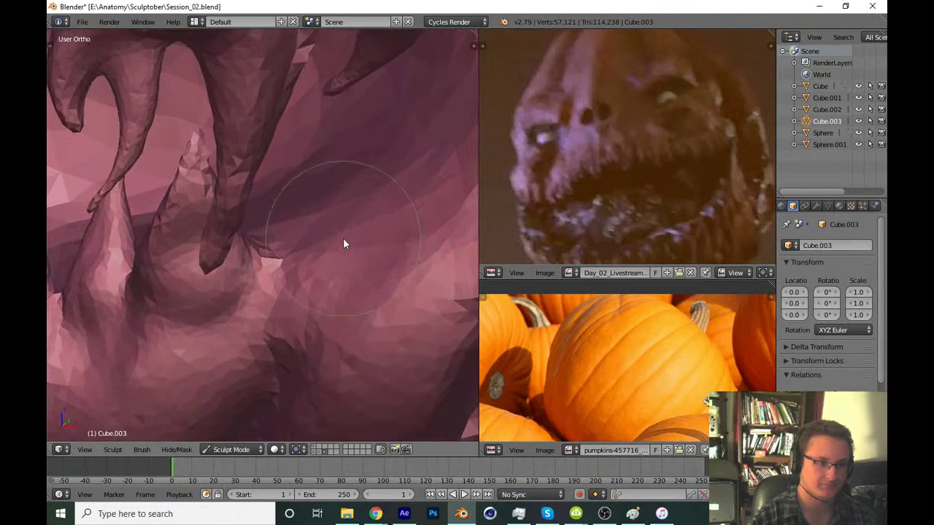
{"action": "scroll", "coordinate": [322, 259], "scroll_direction": "up", "scroll_amount": 1}
Resize the brush and try pulling a fang from the mouth floor, then undo it
{"action": "key", "text": "f"}
{"action": "left_click", "coordinate": [314, 270]}
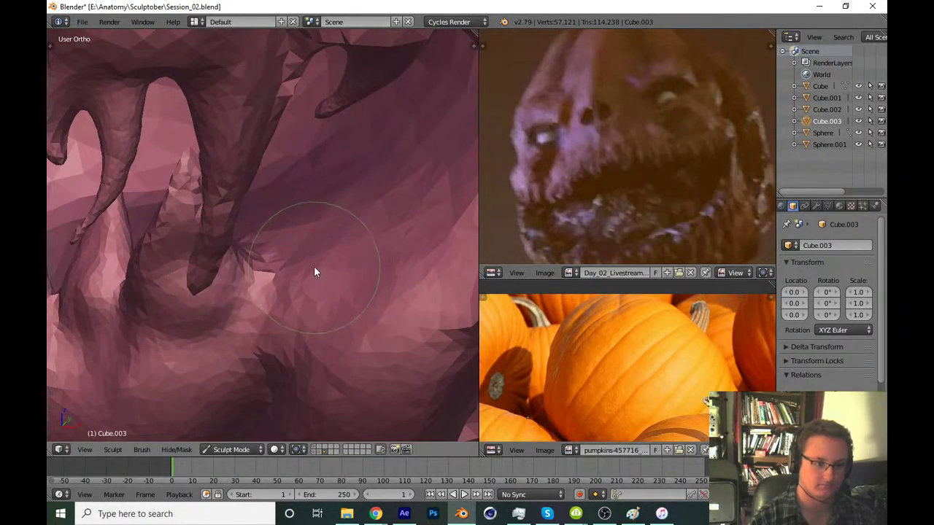
{"action": "key", "text": "f"}
{"action": "left_click", "coordinate": [324, 253]}
{"action": "scroll", "coordinate": [311, 235], "scroll_direction": "up", "scroll_amount": 1}
{"action": "mouse_move", "coordinate": [307, 245]}
{"action": "left_mouse_down"}
{"action": "mouse_move", "coordinate": [316, 211]}
{"action": "mouse_move", "coordinate": [306, 135]}
{"action": "mouse_move", "coordinate": [279, 106]}
{"action": "mouse_move", "coordinate": [290, 113]}
{"action": "left_mouse_up"}
{"action": "key", "text": "ctrl+z"}
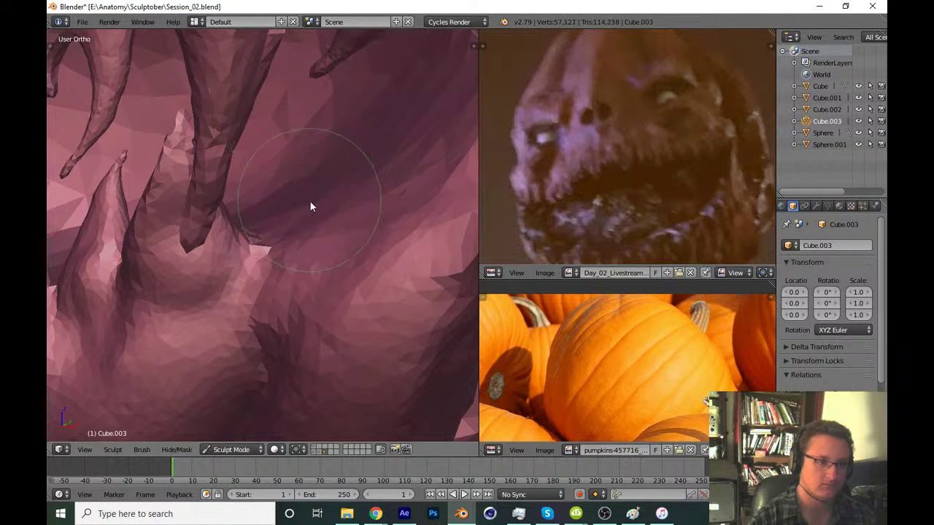
With a slightly larger brush, pull a new fang up from the inner mouth and thin it
{"action": "mouse_move", "coordinate": [310, 201]}
{"action": "middle_mouse_down"}
{"action": "mouse_move", "coordinate": [291, 275]}
{"action": "mouse_move", "coordinate": [295, 240]}
{"action": "middle_mouse_up"}
{"action": "key", "text": "f"}
{"action": "left_click", "coordinate": [314, 227]}
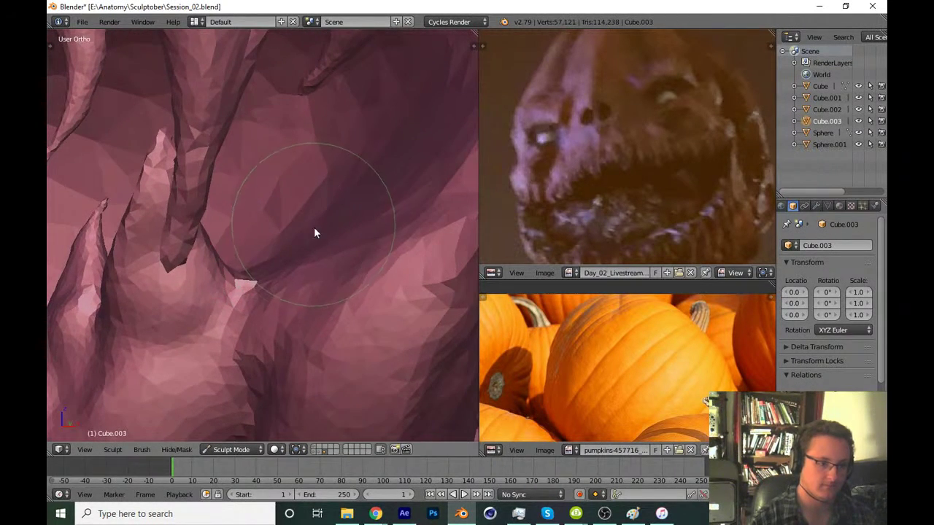
{"action": "mouse_move", "coordinate": [292, 279]}
{"action": "left_mouse_down"}
{"action": "mouse_move", "coordinate": [303, 190]}
{"action": "mouse_move", "coordinate": [267, 134]}
{"action": "mouse_move", "coordinate": [272, 121]}
{"action": "left_mouse_up"}
{"action": "middle_click_drag", "start_coordinate": [273, 127], "coordinate": [326, 151]}
{"action": "mouse_move", "coordinate": [294, 149]}
{"action": "left_mouse_down"}
{"action": "mouse_move", "coordinate": [309, 146]}
{"action": "mouse_move", "coordinate": [284, 129]}
{"action": "mouse_move", "coordinate": [316, 184]}
{"action": "mouse_move", "coordinate": [267, 122]}
{"action": "mouse_move", "coordinate": [306, 196]}
{"action": "mouse_move", "coordinate": [289, 156]}
{"action": "mouse_move", "coordinate": [316, 170]}
{"action": "mouse_move", "coordinate": [307, 157]}
{"action": "mouse_move", "coordinate": [322, 159]}
{"action": "mouse_move", "coordinate": [325, 169]}
{"action": "left_mouse_up"}
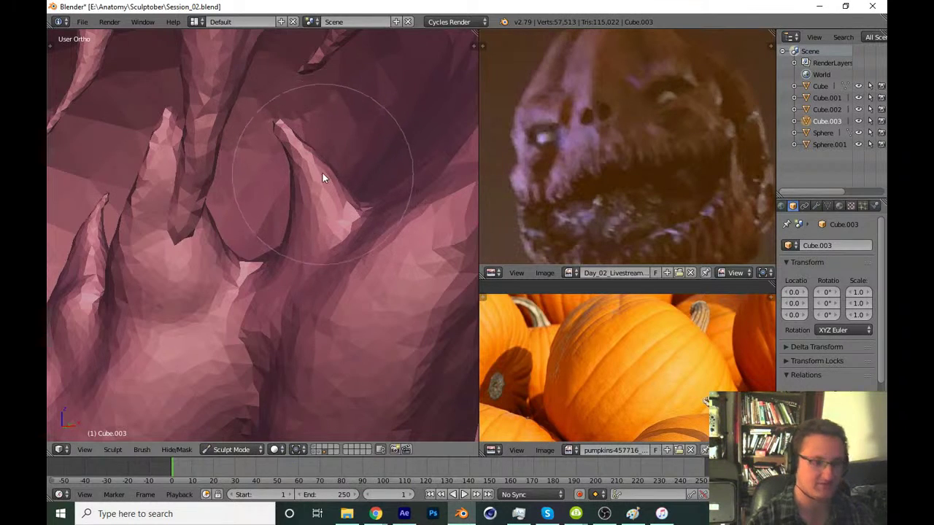
{"action": "middle_click_drag", "start_coordinate": [322, 172], "coordinate": [319, 223], "text": "shift"}
Compare the mouth with and without the last sculpt stroke using undo and redo
{"action": "scroll", "coordinate": [344, 276], "scroll_direction": "down", "scroll_amount": 3}
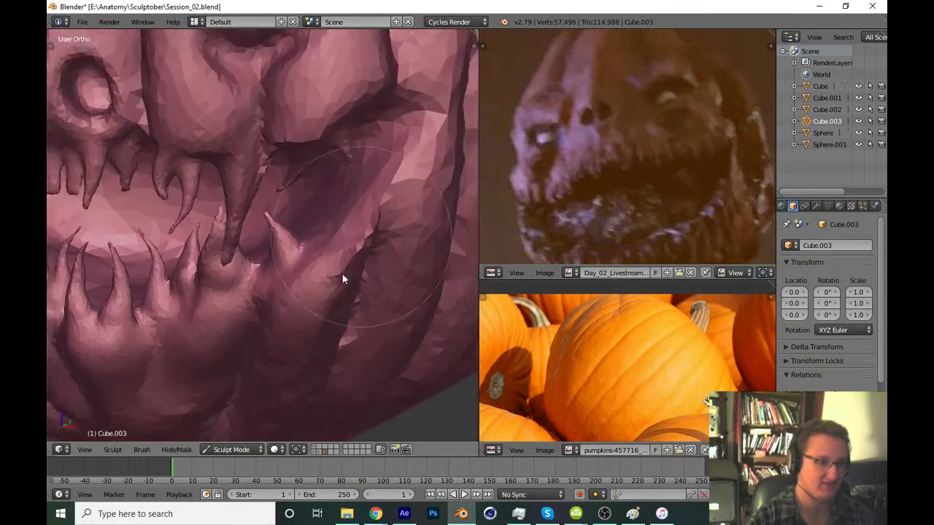
{"action": "scroll", "coordinate": [353, 283], "scroll_direction": "down", "scroll_amount": 3}
{"action": "scroll", "coordinate": [328, 328], "scroll_direction": "down", "scroll_amount": 3}
{"action": "scroll", "coordinate": [302, 263], "scroll_direction": "down", "scroll_amount": 1}
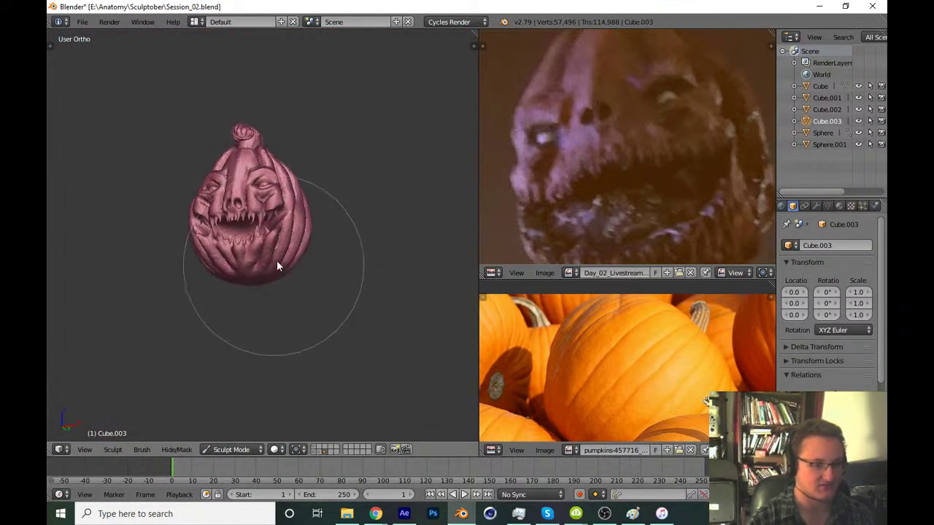
{"action": "scroll", "coordinate": [277, 260], "scroll_direction": "up", "scroll_amount": 5}
{"action": "scroll", "coordinate": [337, 170], "scroll_direction": "up", "scroll_amount": 2}
{"action": "key", "text": "t"}
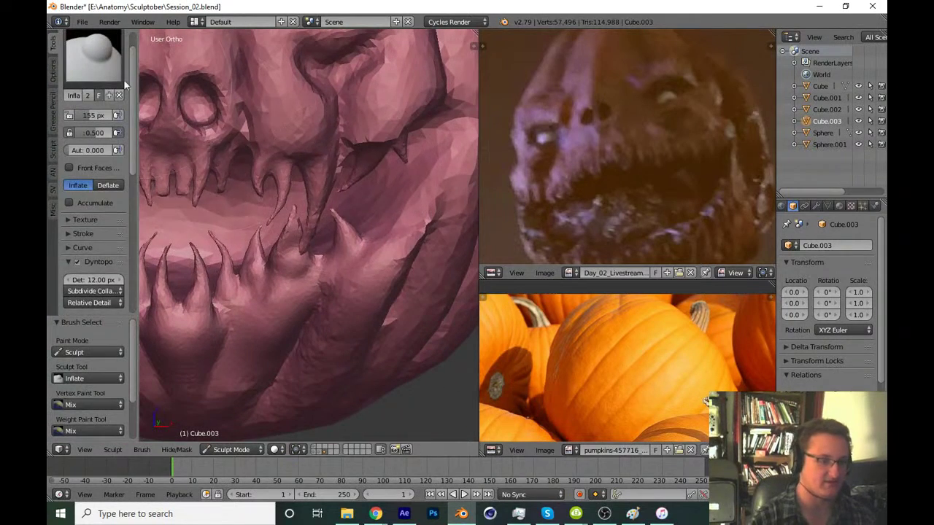
{"action": "left_click", "coordinate": [92, 57]}
{"action": "key", "text": "t"}
{"action": "scroll", "coordinate": [314, 306], "scroll_direction": "up", "scroll_amount": 3}
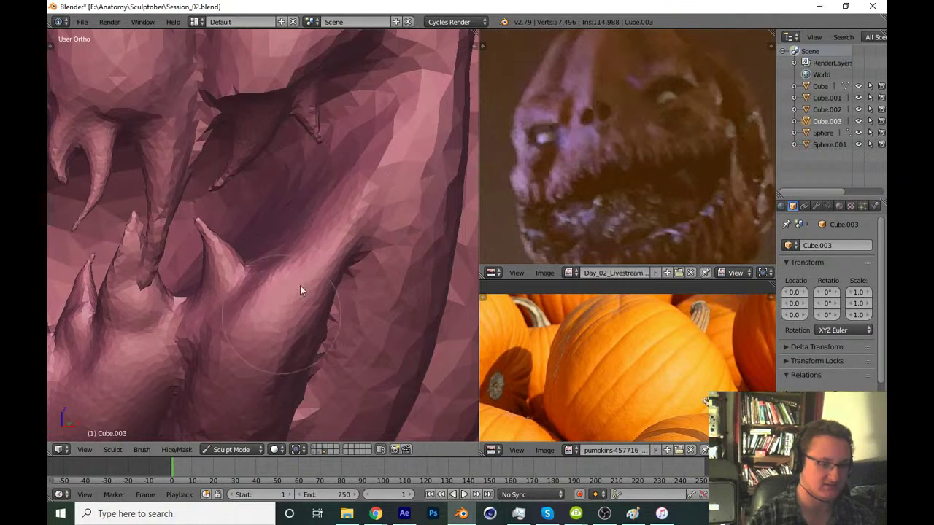
{"action": "mouse_move", "coordinate": [320, 243]}
{"action": "middle_mouse_down"}
{"action": "mouse_move", "coordinate": [307, 265]}
{"action": "mouse_move", "coordinate": [325, 259]}
{"action": "middle_mouse_up"}
{"action": "key", "text": "ctrl+z"}
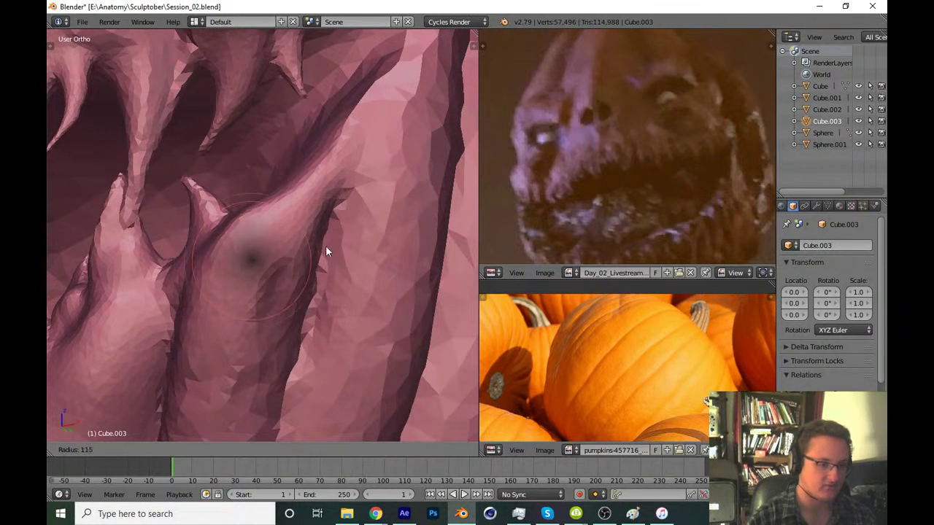
{"action": "key", "text": "ctrl+shift+z"}
{"action": "key", "text": "ctrl+z"}
{"action": "key", "text": "ctrl+shift+z"}
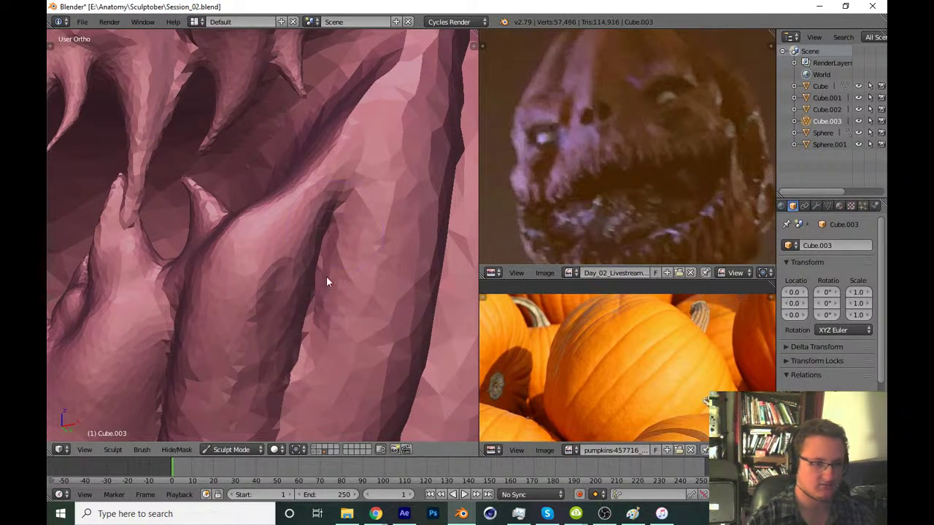
Zoom and pan around the mouth to inspect the upper teeth
{"action": "scroll", "coordinate": [336, 248], "scroll_direction": "down", "scroll_amount": 2}
{"action": "scroll", "coordinate": [336, 277], "scroll_direction": "down", "scroll_amount": 5}
{"action": "scroll", "coordinate": [325, 342], "scroll_direction": "down", "scroll_amount": 3}
{"action": "scroll", "coordinate": [336, 321], "scroll_direction": "up", "scroll_amount": 2}
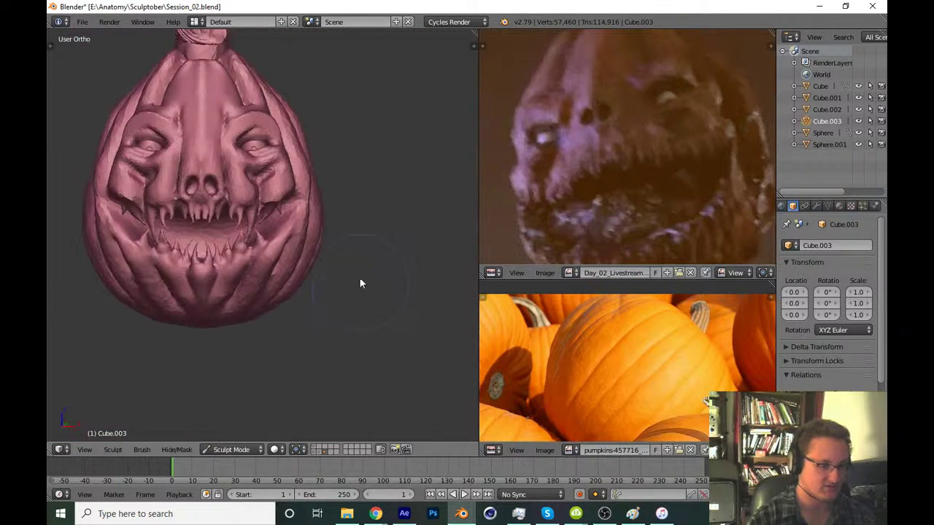
{"action": "scroll", "coordinate": [340, 299], "scroll_direction": "down", "scroll_amount": 4}
{"action": "scroll", "coordinate": [328, 277], "scroll_direction": "up", "scroll_amount": 6}
{"action": "scroll", "coordinate": [325, 240], "scroll_direction": "up", "scroll_amount": 3}
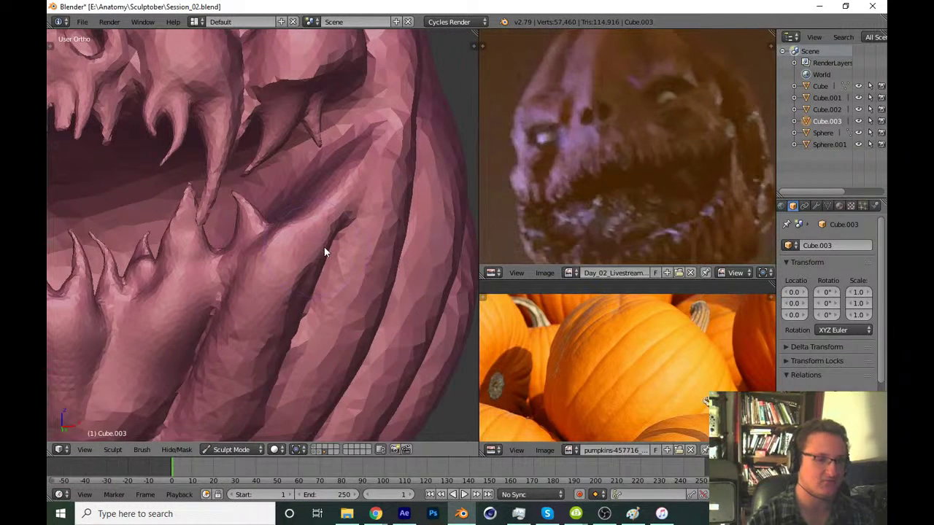
{"action": "middle_click_drag", "start_coordinate": [323, 250], "coordinate": [354, 321], "text": "shift"}
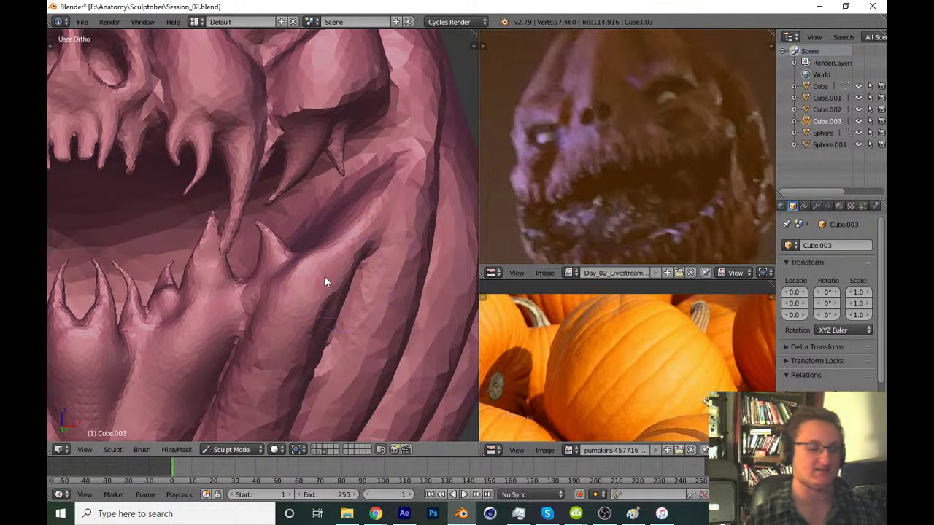
{"action": "mouse_move", "coordinate": [325, 277]}
{"action": "middle_mouse_down"}
{"action": "mouse_move", "coordinate": [348, 276]}
{"action": "mouse_move", "coordinate": [346, 301]}
{"action": "middle_mouse_up"}
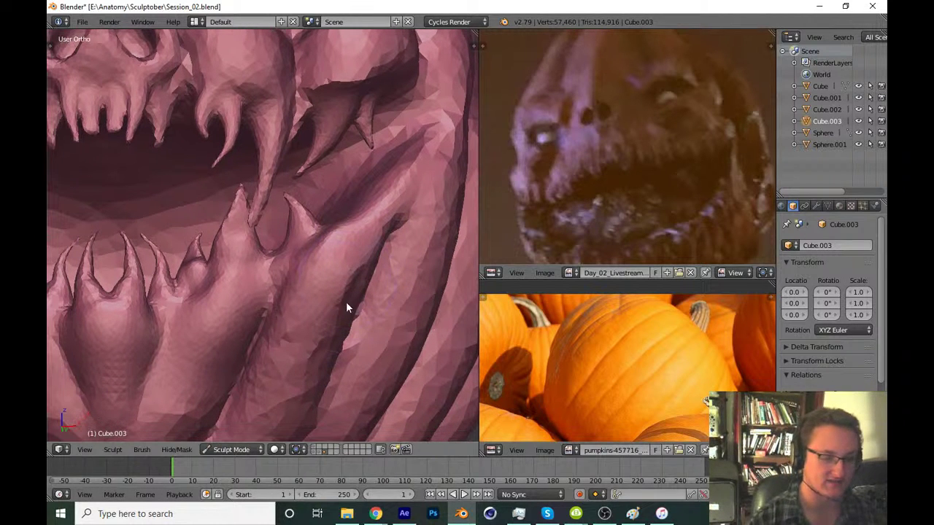
{"action": "scroll", "coordinate": [385, 285], "scroll_direction": "down", "scroll_amount": 2}
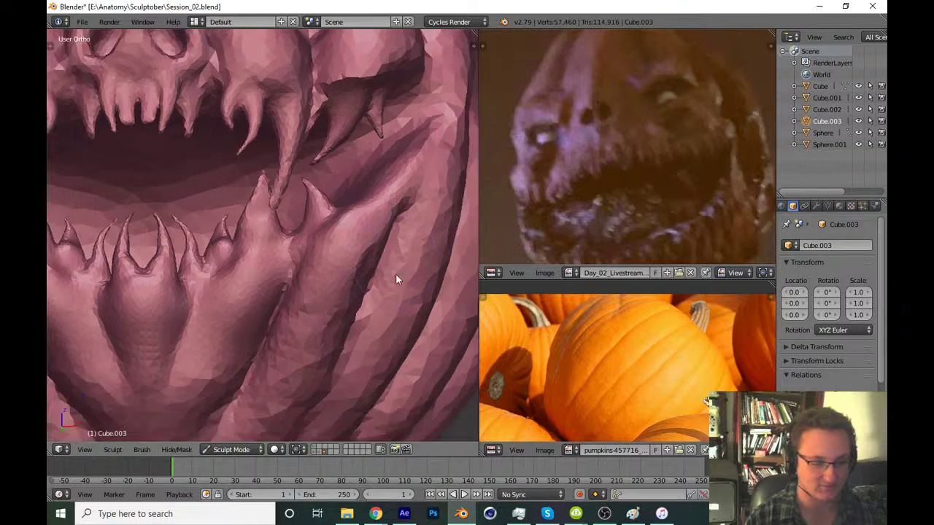
{"action": "scroll", "coordinate": [395, 273], "scroll_direction": "down", "scroll_amount": 3}
{"action": "scroll", "coordinate": [379, 324], "scroll_direction": "up", "scroll_amount": 1}
{"action": "scroll", "coordinate": [373, 326], "scroll_direction": "up", "scroll_amount": 1}
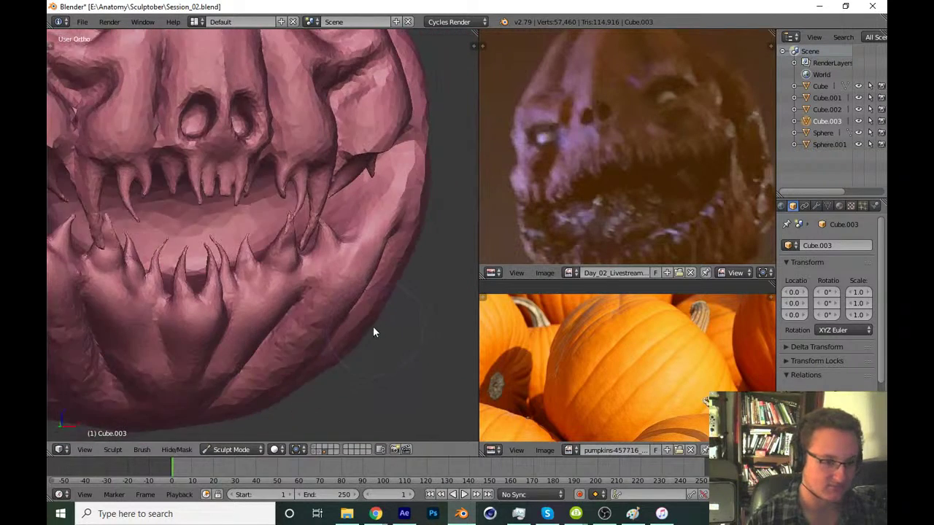
{"action": "scroll", "coordinate": [379, 299], "scroll_direction": "up", "scroll_amount": 2}
{"action": "scroll", "coordinate": [398, 245], "scroll_direction": "up", "scroll_amount": 2}
{"action": "scroll", "coordinate": [386, 262], "scroll_direction": "up", "scroll_amount": 2}
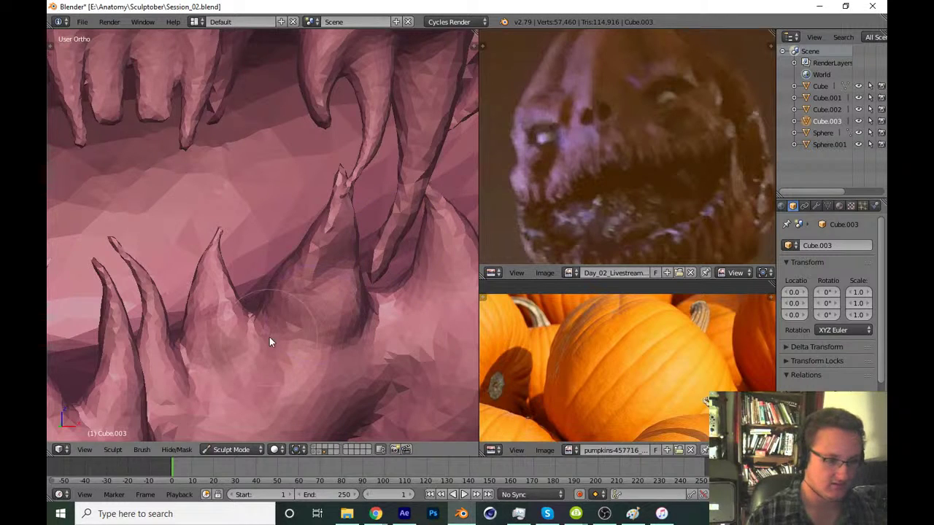
Enlarge the brush, reshape the lower fang spike, and save over Session_02.blend
{"action": "mouse_move", "coordinate": [270, 337]}
{"action": "middle_mouse_down"}
{"action": "mouse_move", "coordinate": [353, 340]}
{"action": "mouse_move", "coordinate": [371, 311]}
{"action": "mouse_move", "coordinate": [275, 356]}
{"action": "middle_mouse_up"}
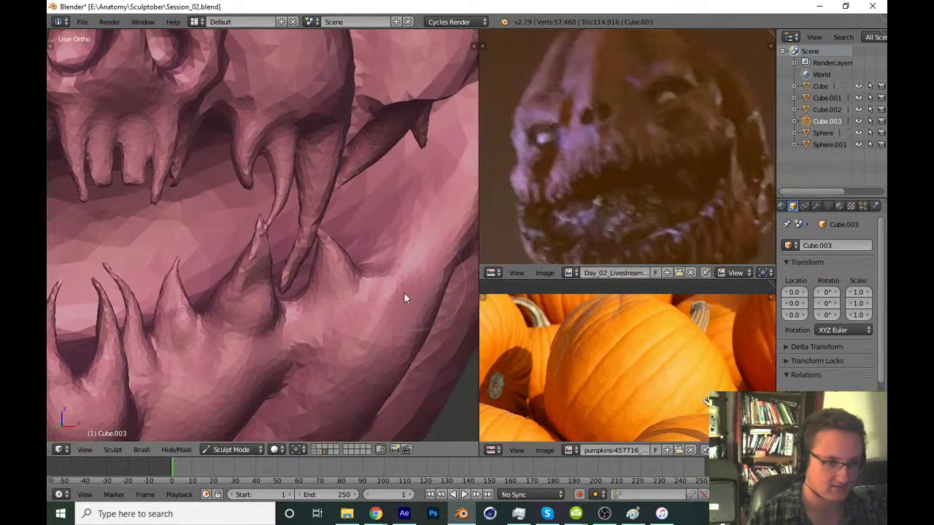
{"action": "mouse_move", "coordinate": [404, 294]}
{"action": "middle_mouse_down"}
{"action": "mouse_move", "coordinate": [343, 308]}
{"action": "mouse_move", "coordinate": [388, 235]}
{"action": "mouse_move", "coordinate": [321, 296]}
{"action": "mouse_move", "coordinate": [259, 328]}
{"action": "mouse_move", "coordinate": [348, 271]}
{"action": "mouse_move", "coordinate": [333, 309]}
{"action": "middle_mouse_up"}
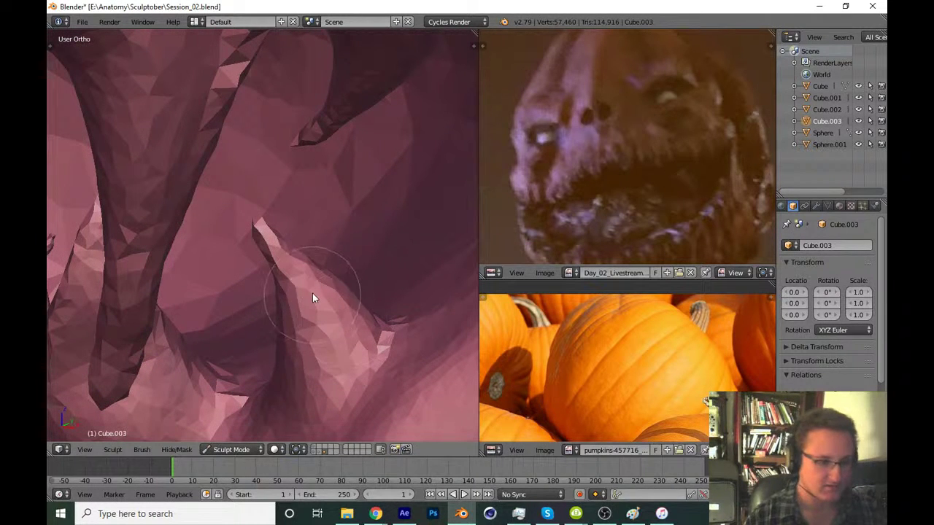
{"action": "key", "text": "f"}
{"action": "left_click", "coordinate": [325, 283]}
{"action": "mouse_move", "coordinate": [333, 376]}
{"action": "left_mouse_down"}
{"action": "mouse_move", "coordinate": [345, 336]}
{"action": "mouse_move", "coordinate": [346, 351]}
{"action": "mouse_move", "coordinate": [313, 306]}
{"action": "left_mouse_up"}
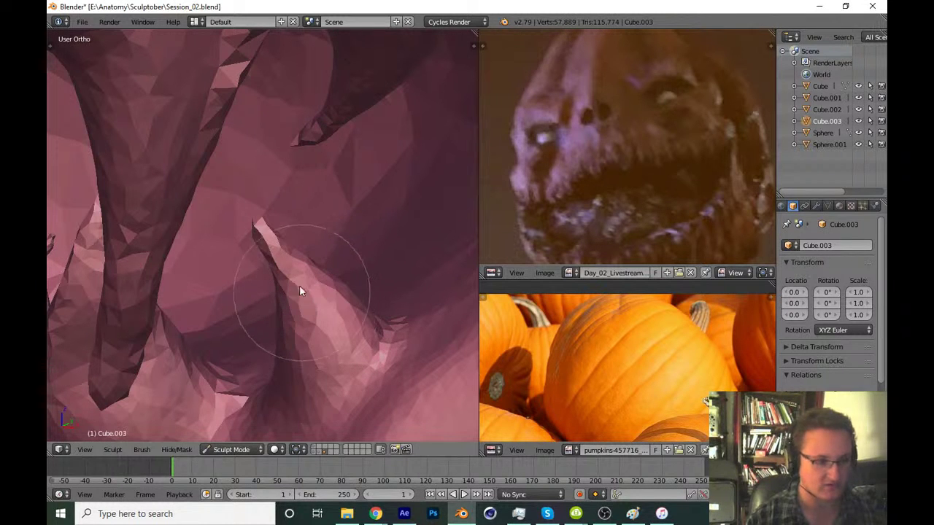
{"action": "mouse_move", "coordinate": [304, 272]}
{"action": "middle_mouse_down"}
{"action": "mouse_move", "coordinate": [382, 248]}
{"action": "mouse_move", "coordinate": [324, 288]}
{"action": "middle_mouse_up"}
{"action": "mouse_move", "coordinate": [324, 288]}
{"action": "left_mouse_down"}
{"action": "mouse_move", "coordinate": [316, 259]}
{"action": "mouse_move", "coordinate": [333, 283]}
{"action": "mouse_move", "coordinate": [312, 241]}
{"action": "mouse_move", "coordinate": [368, 266]}
{"action": "left_mouse_up"}
{"action": "scroll", "coordinate": [360, 296], "scroll_direction": "down", "scroll_amount": 1}
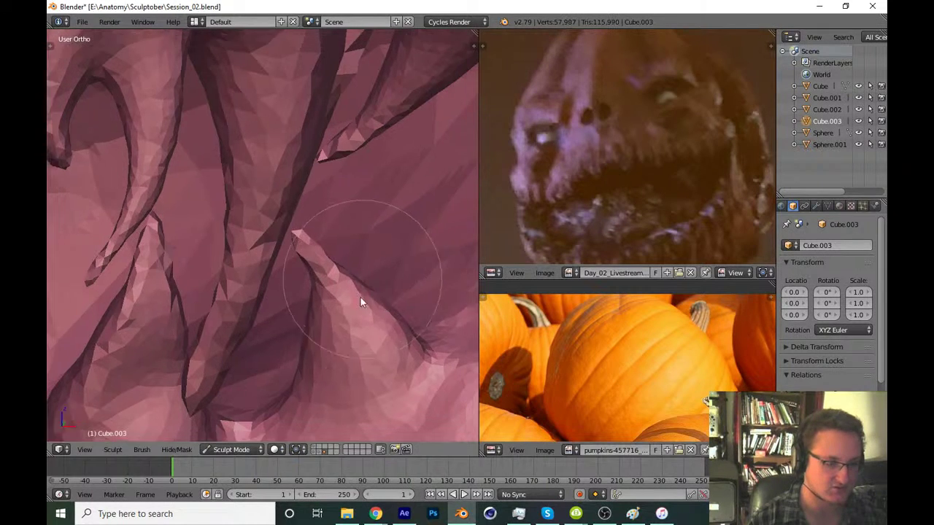
{"action": "scroll", "coordinate": [360, 296], "scroll_direction": "down", "scroll_amount": 3}
{"action": "key", "text": "ctrl+s"}
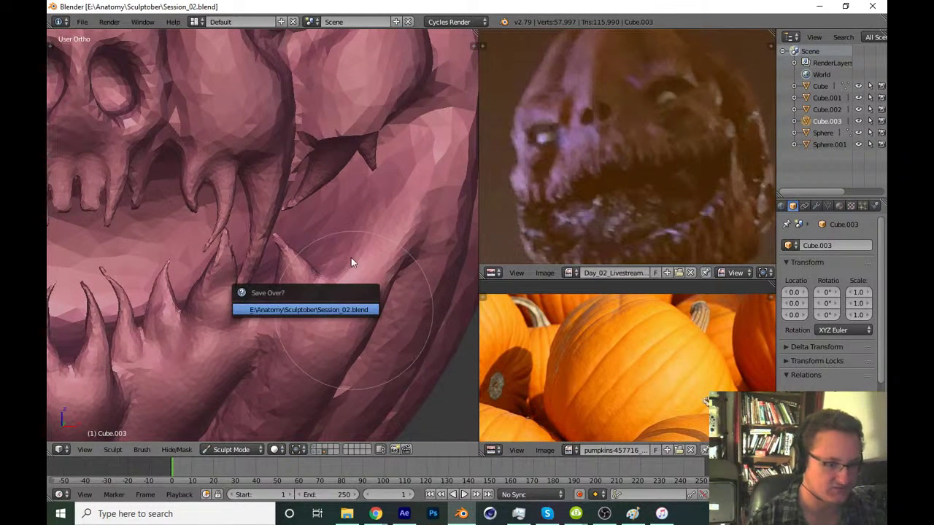
Save over Session_02.blend twice while turning the view toward the pumpkin's face
{"action": "middle_click_drag", "start_coordinate": [328, 274], "coordinate": [370, 234]}
{"action": "scroll", "coordinate": [369, 234], "scroll_direction": "down", "scroll_amount": 3}
{"action": "middle_click_drag", "start_coordinate": [346, 307], "coordinate": [347, 251]}
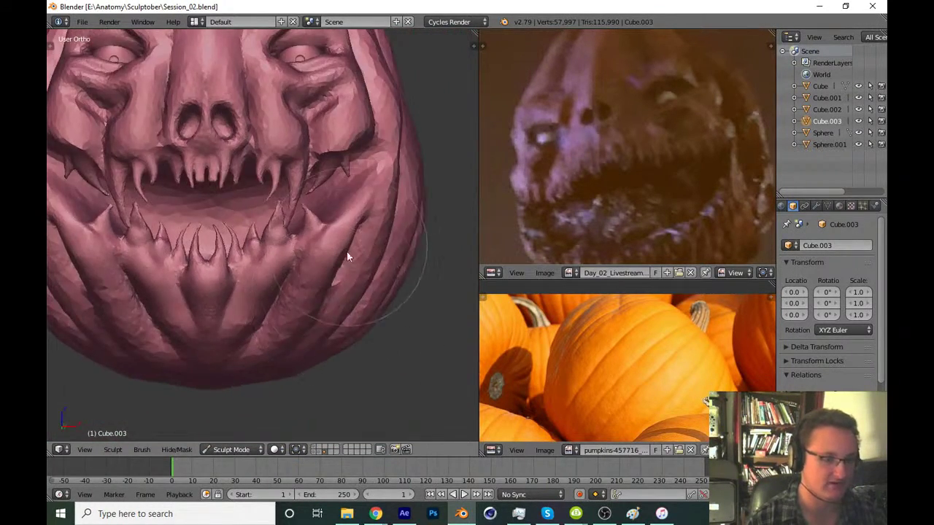
{"action": "scroll", "coordinate": [347, 251], "scroll_direction": "down", "scroll_amount": 2}
{"action": "mouse_move", "coordinate": [307, 318]}
{"action": "middle_mouse_down"}
{"action": "mouse_move", "coordinate": [295, 337]}
{"action": "mouse_move", "coordinate": [333, 298]}
{"action": "mouse_move", "coordinate": [306, 321]}
{"action": "mouse_move", "coordinate": [250, 344]}
{"action": "mouse_move", "coordinate": [341, 321]}
{"action": "middle_mouse_up"}
{"action": "key", "text": "ctrl+s"}
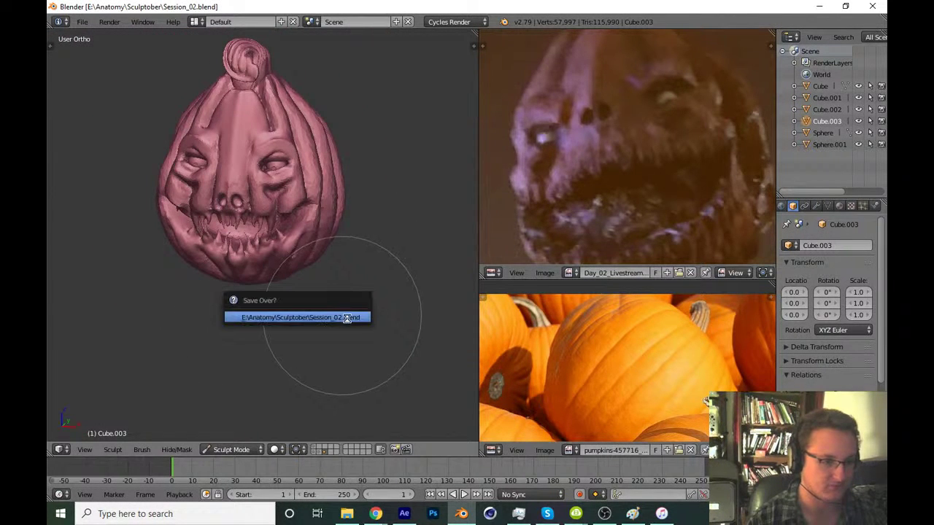
{"action": "left_click", "coordinate": [351, 318]}
Reshape the central lower tooth spike, working from the front and angled views
{"action": "middle_click_drag", "start_coordinate": [351, 282], "coordinate": [359, 291]}
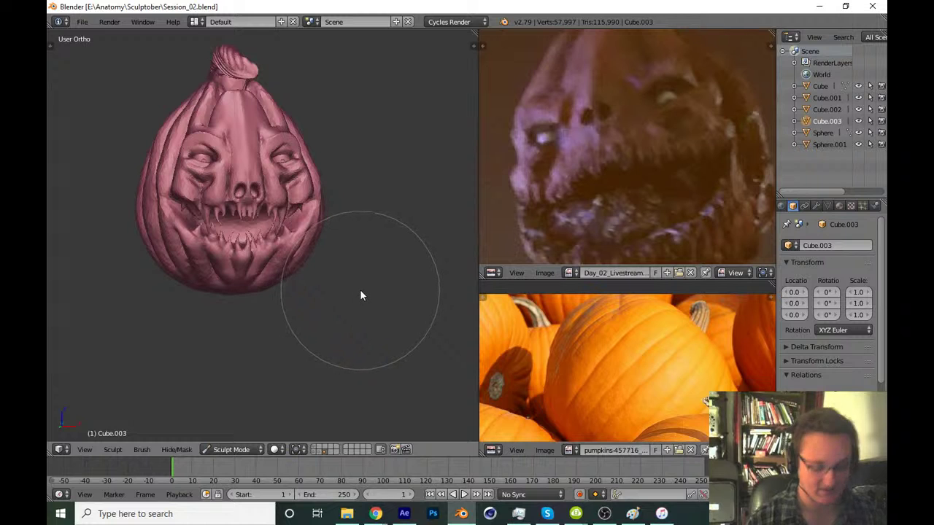
{"action": "key", "text": "KP_1"}
{"action": "scroll", "coordinate": [351, 274], "scroll_direction": "up", "scroll_amount": 1}
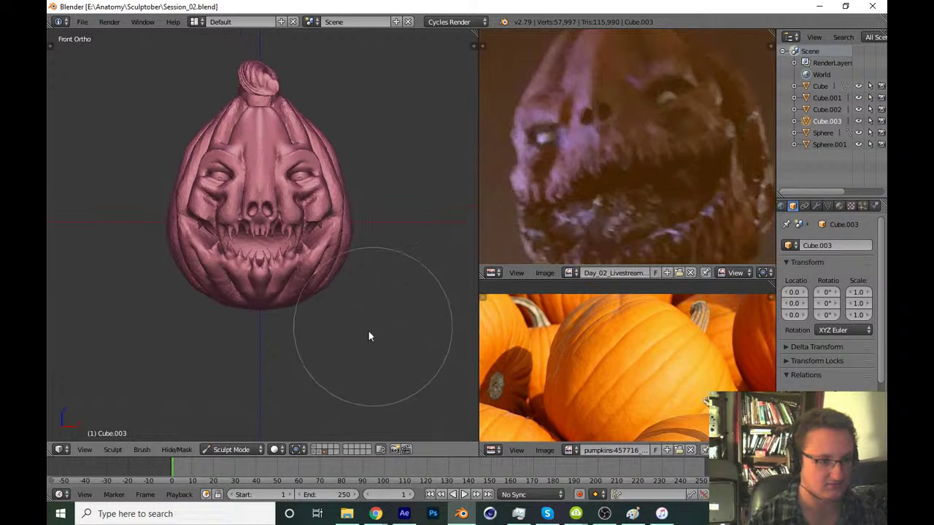
{"action": "scroll", "coordinate": [369, 331], "scroll_direction": "up", "scroll_amount": 2}
{"action": "scroll", "coordinate": [381, 290], "scroll_direction": "up", "scroll_amount": 3}
{"action": "scroll", "coordinate": [376, 281], "scroll_direction": "up", "scroll_amount": 1, "text": "shift"}
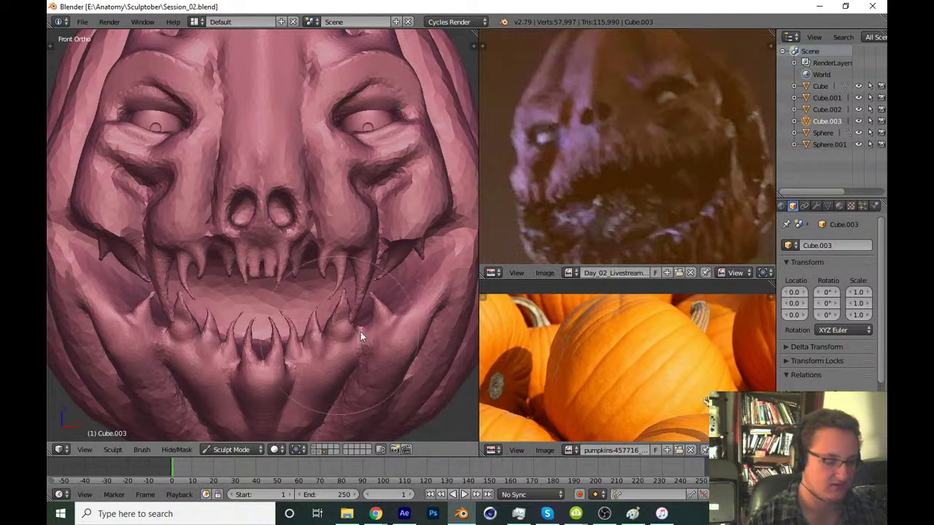
{"action": "scroll", "coordinate": [372, 306], "scroll_direction": "down", "scroll_amount": 2, "text": "shift"}
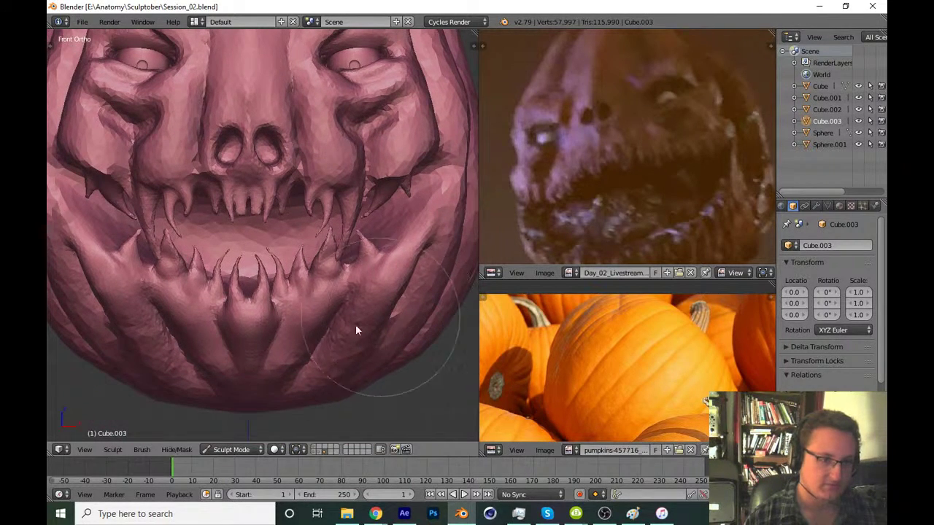
{"action": "scroll", "coordinate": [343, 332], "scroll_direction": "up", "scroll_amount": 1}
{"action": "scroll", "coordinate": [321, 339], "scroll_direction": "up", "scroll_amount": 4}
{"action": "mouse_move", "coordinate": [411, 179]}
{"action": "middle_mouse_down"}
{"action": "mouse_move", "coordinate": [294, 318]}
{"action": "mouse_move", "coordinate": [344, 347]}
{"action": "middle_mouse_up"}
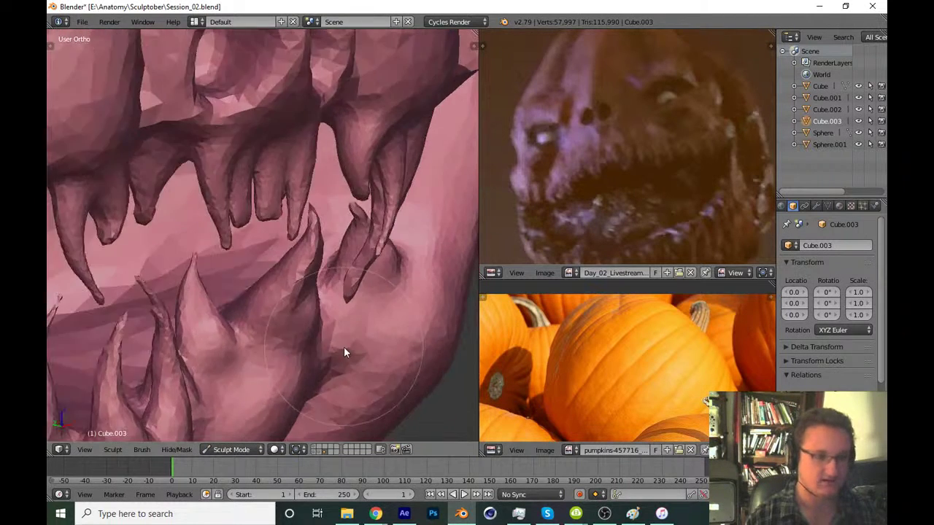
{"action": "scroll", "coordinate": [350, 292], "scroll_direction": "up", "scroll_amount": 3}
{"action": "mouse_move", "coordinate": [362, 241]}
{"action": "left_mouse_down"}
{"action": "mouse_move", "coordinate": [361, 144]}
{"action": "mouse_move", "coordinate": [373, 160]}
{"action": "left_mouse_up"}
{"action": "mouse_move", "coordinate": [392, 209]}
{"action": "middle_mouse_down"}
{"action": "mouse_move", "coordinate": [301, 248]}
{"action": "mouse_move", "coordinate": [336, 215]}
{"action": "mouse_move", "coordinate": [323, 262]}
{"action": "mouse_move", "coordinate": [282, 257]}
{"action": "middle_mouse_up"}
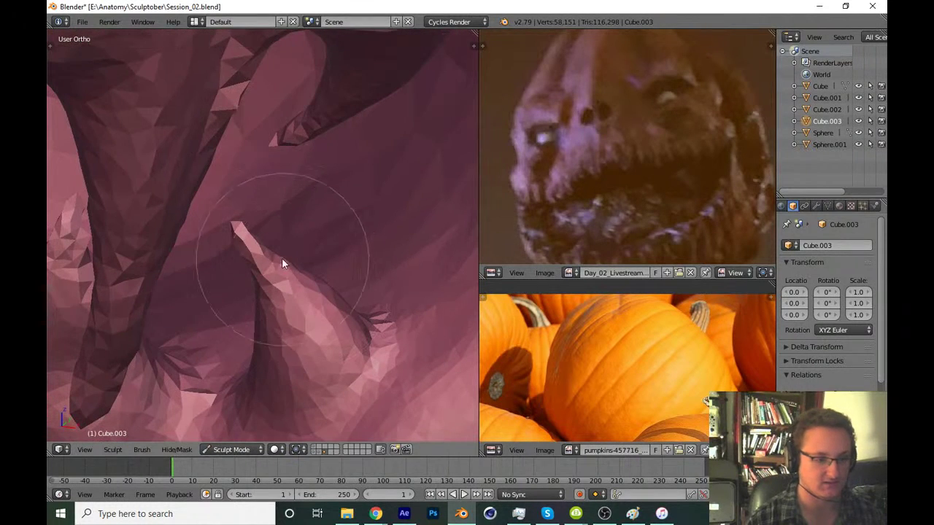
{"action": "mouse_move", "coordinate": [281, 257]}
{"action": "left_mouse_down"}
{"action": "mouse_move", "coordinate": [251, 271]}
{"action": "mouse_move", "coordinate": [282, 267]}
{"action": "mouse_move", "coordinate": [322, 296]}
{"action": "mouse_move", "coordinate": [310, 280]}
{"action": "mouse_move", "coordinate": [297, 297]}
{"action": "left_mouse_up"}
{"action": "mouse_move", "coordinate": [297, 297]}
{"action": "middle_mouse_down"}
{"action": "mouse_move", "coordinate": [312, 244]}
{"action": "mouse_move", "coordinate": [296, 318]}
{"action": "mouse_move", "coordinate": [306, 308]}
{"action": "middle_mouse_up"}
{"action": "mouse_move", "coordinate": [296, 264]}
{"action": "left_mouse_down"}
{"action": "mouse_move", "coordinate": [273, 253]}
{"action": "mouse_move", "coordinate": [256, 269]}
{"action": "mouse_move", "coordinate": [298, 277]}
{"action": "mouse_move", "coordinate": [365, 362]}
{"action": "left_mouse_up"}
Save Session_02.blend again and return to a zoomed-in front view
{"action": "scroll", "coordinate": [350, 387], "scroll_direction": "down", "scroll_amount": 3}
{"action": "scroll", "coordinate": [337, 350], "scroll_direction": "down", "scroll_amount": 3}
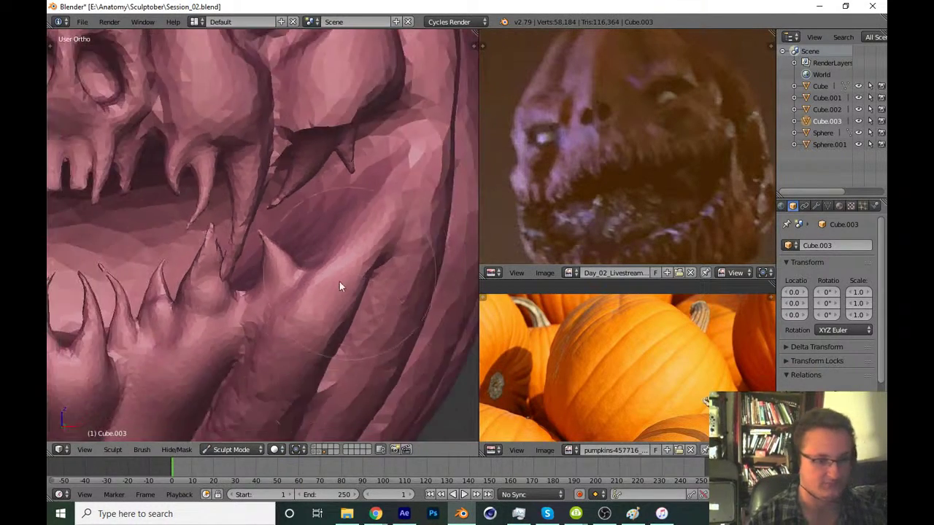
{"action": "scroll", "coordinate": [321, 290], "scroll_direction": "down", "scroll_amount": 3}
{"action": "scroll", "coordinate": [285, 339], "scroll_direction": "down", "scroll_amount": 2}
{"action": "middle_click_drag", "start_coordinate": [264, 387], "coordinate": [302, 329]}
{"action": "key", "text": "ctrl+s"}
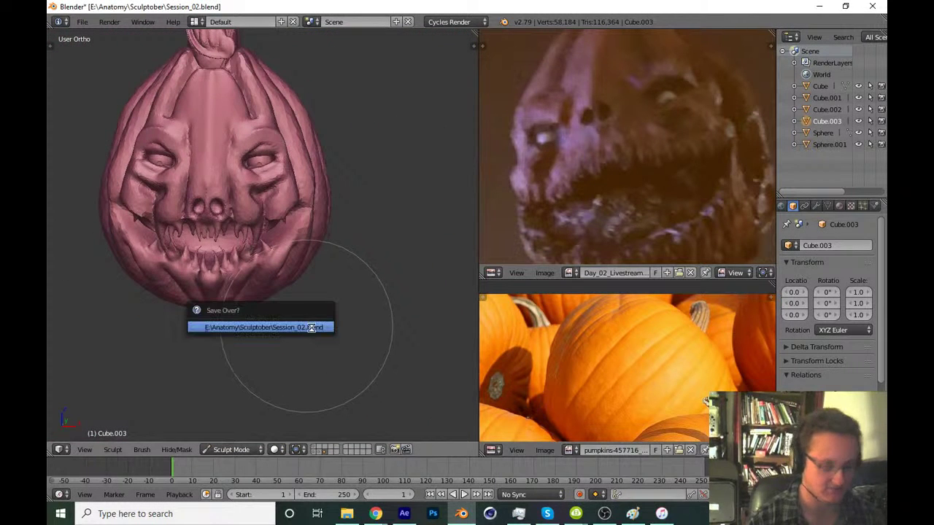
{"action": "key", "text": "KP_1"}
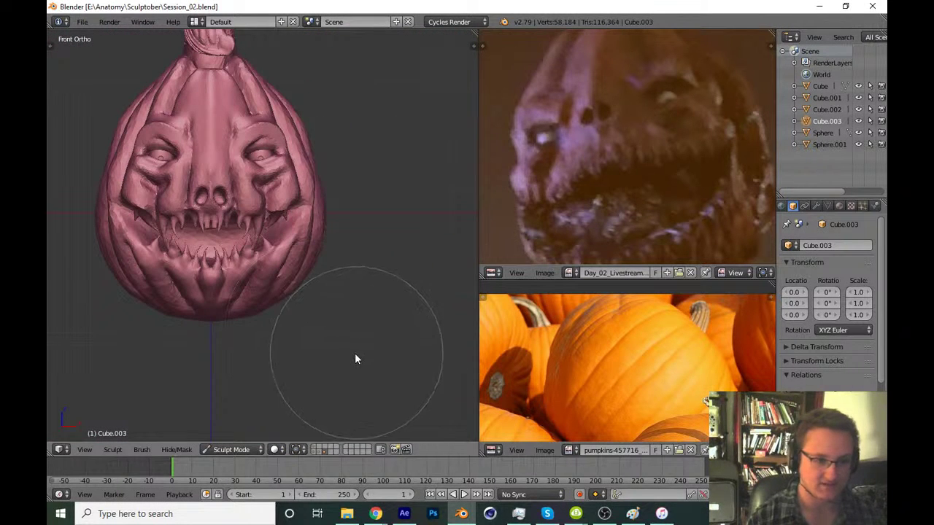
{"action": "scroll", "coordinate": [596, 220], "scroll_direction": "up", "scroll_amount": 1}
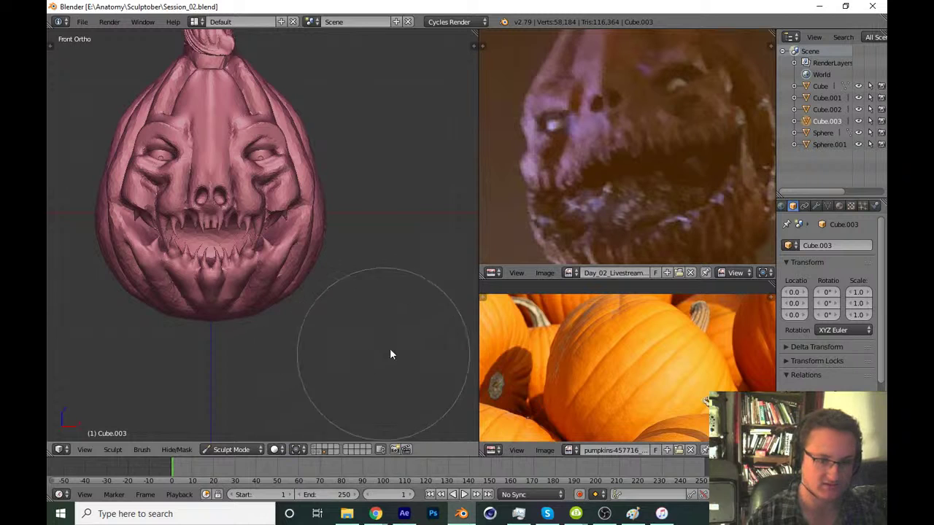
{"action": "scroll", "coordinate": [347, 357], "scroll_direction": "up", "scroll_amount": 2, "text": "ctrl"}
{"action": "scroll", "coordinate": [365, 314], "scroll_direction": "up", "scroll_amount": 4}
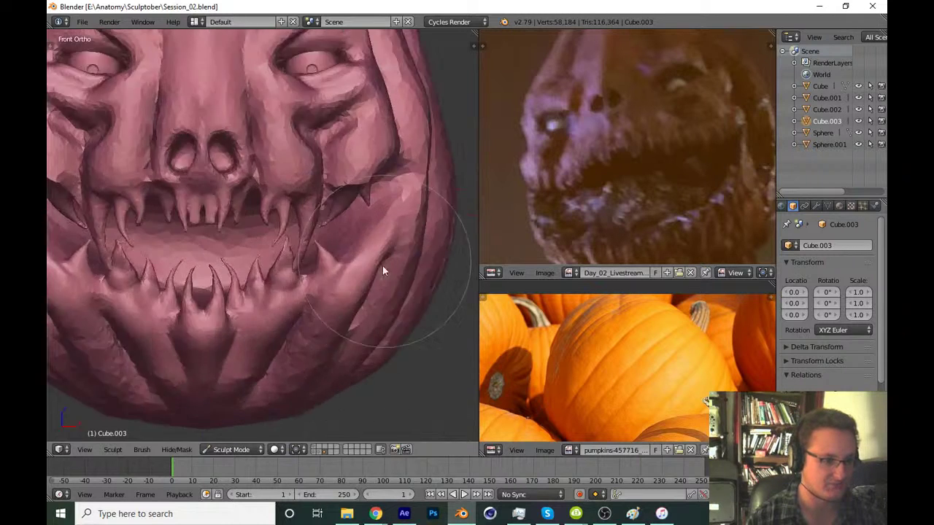
{"action": "scroll", "coordinate": [391, 268], "scroll_direction": "up", "scroll_amount": 4}
{"action": "scroll", "coordinate": [380, 285], "scroll_direction": "up", "scroll_amount": 2}
Switch sculpt brush, resize it, and pull the fold between the fangs downward
{"action": "key", "text": "t"}
{"action": "left_click", "coordinate": [94, 55]}
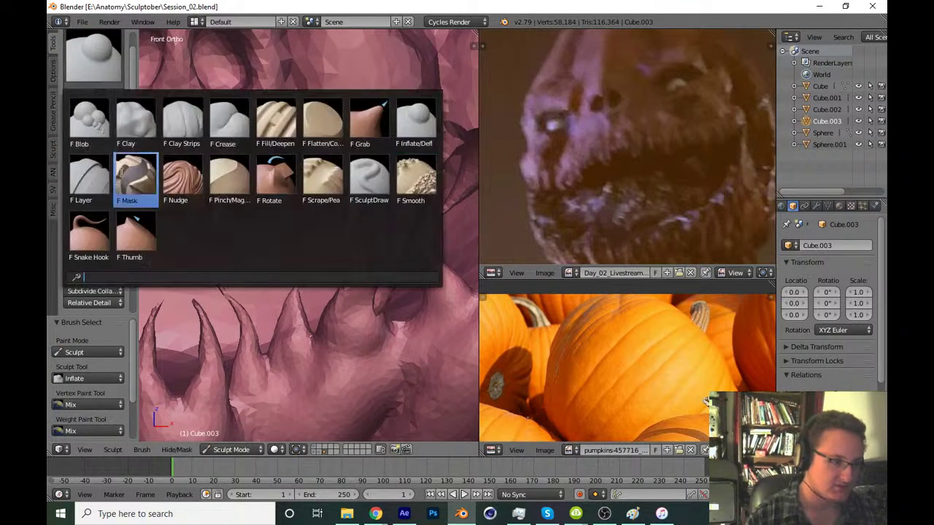
{"action": "left_click", "coordinate": [134, 232]}
{"action": "key", "text": "t"}
{"action": "mouse_move", "coordinate": [358, 295]}
{"action": "middle_mouse_down"}
{"action": "mouse_move", "coordinate": [262, 327]}
{"action": "mouse_move", "coordinate": [296, 260]}
{"action": "middle_mouse_up"}
{"action": "key", "text": "f"}
{"action": "left_click", "coordinate": [257, 292]}
{"action": "left_click_drag", "start_coordinate": [238, 314], "coordinate": [238, 302]}
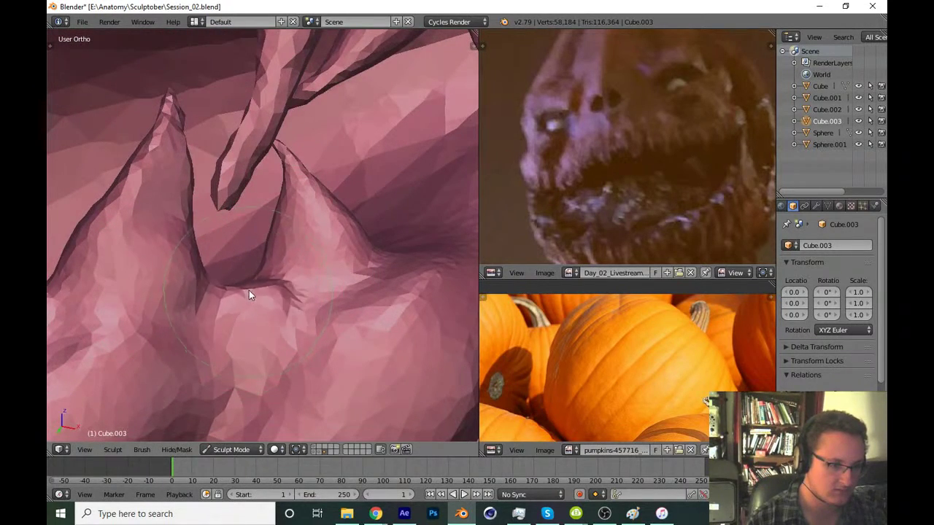
{"action": "mouse_move", "coordinate": [238, 302]}
{"action": "middle_mouse_down"}
{"action": "mouse_move", "coordinate": [180, 324]}
{"action": "mouse_move", "coordinate": [248, 285]}
{"action": "middle_mouse_up"}
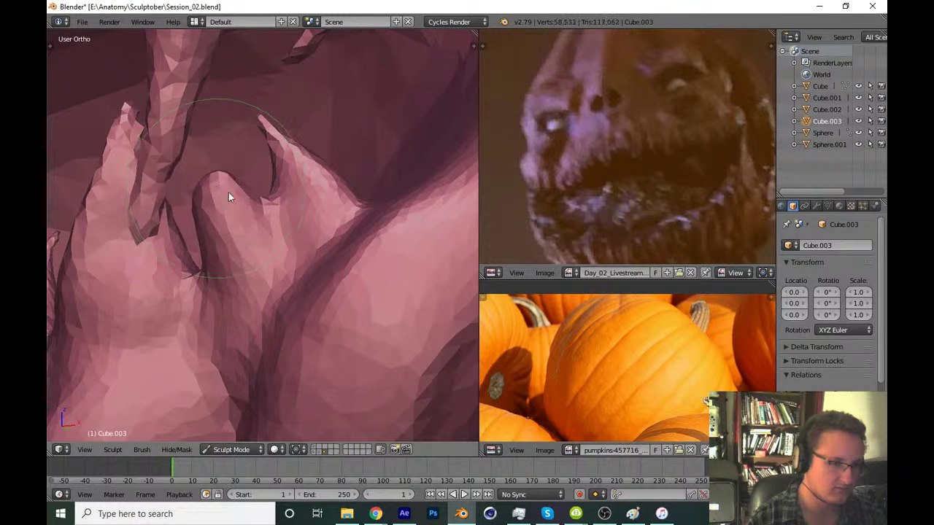
{"action": "left_click_drag", "start_coordinate": [229, 192], "coordinate": [259, 271]}
Mask a small patch at the back of the mouth and invert the mask
{"action": "mouse_move", "coordinate": [261, 302]}
{"action": "middle_mouse_down"}
{"action": "mouse_move", "coordinate": [272, 342]}
{"action": "mouse_move", "coordinate": [289, 345]}
{"action": "middle_mouse_up"}
{"action": "key", "text": "f"}
{"action": "left_click", "coordinate": [294, 344]}
{"action": "left_click_drag", "start_coordinate": [265, 357], "coordinate": [282, 326]}
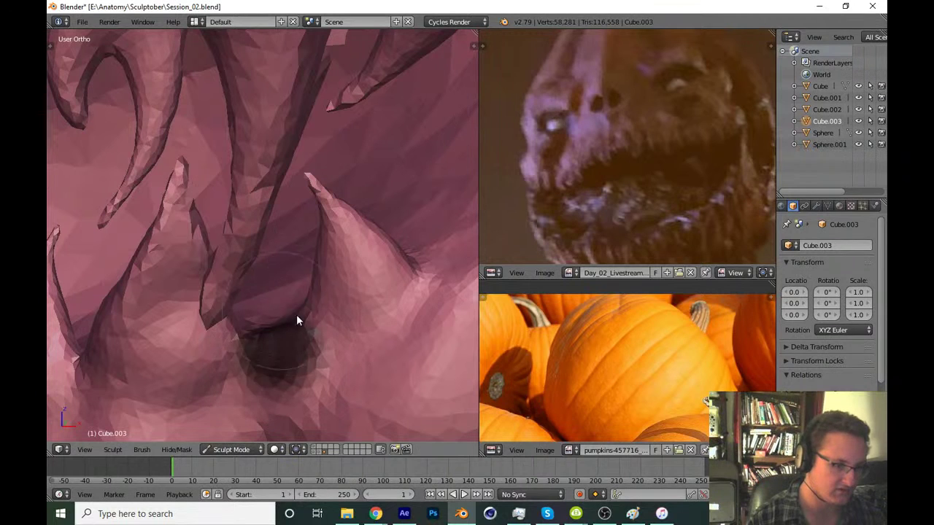
{"action": "key", "text": "ctrl+i"}
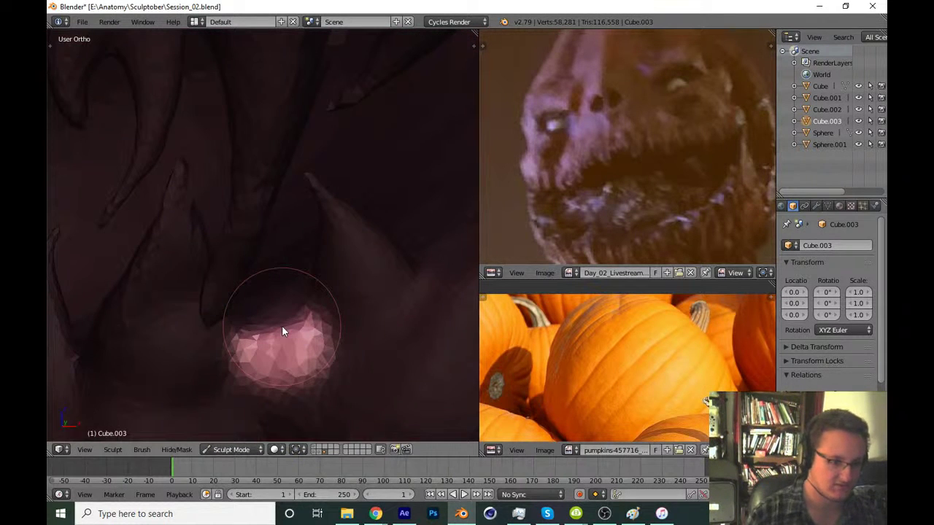
Switch to the Snake Hook brush and adjust its size over the free patch
{"action": "key", "text": "t"}
{"action": "left_click", "coordinate": [103, 77]}
{"action": "left_click", "coordinate": [136, 229]}
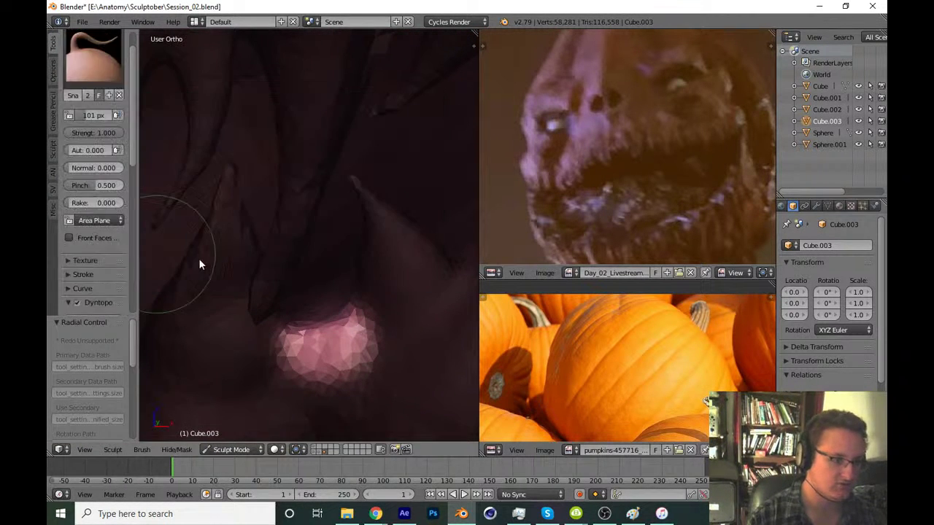
{"action": "key", "text": "t"}
{"action": "key", "text": "f"}
{"action": "left_click", "coordinate": [304, 289]}
{"action": "key", "text": "t"}
{"action": "key", "text": "t"}
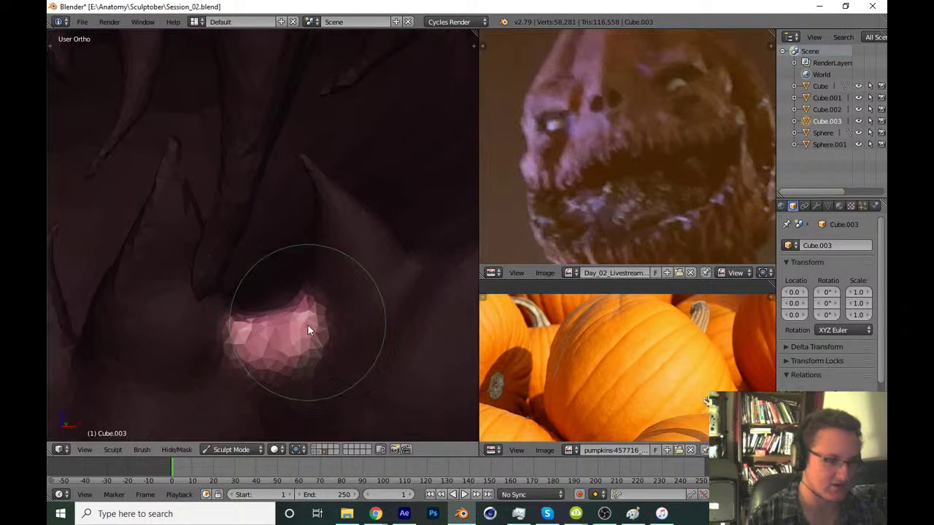
{"action": "middle_click_drag", "start_coordinate": [308, 325], "coordinate": [321, 305], "text": "shift"}
{"action": "key", "text": "f"}
{"action": "left_click", "coordinate": [294, 305]}
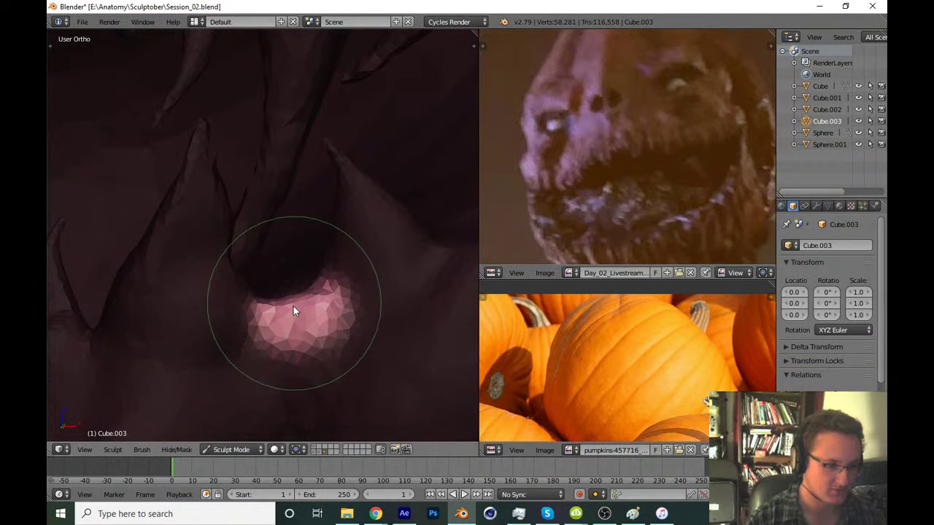
Pull the unmasked patch up into a pointed fang, undoing two earlier attempts
{"action": "left_click_drag", "start_coordinate": [296, 307], "coordinate": [235, 120]}
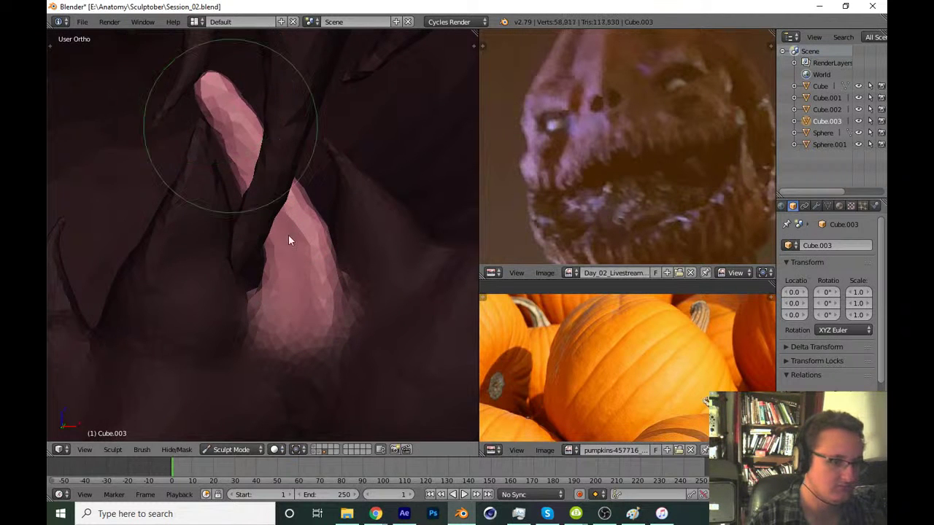
{"action": "key", "text": "ctrl+z"}
{"action": "key", "text": "f"}
{"action": "left_click", "coordinate": [302, 269]}
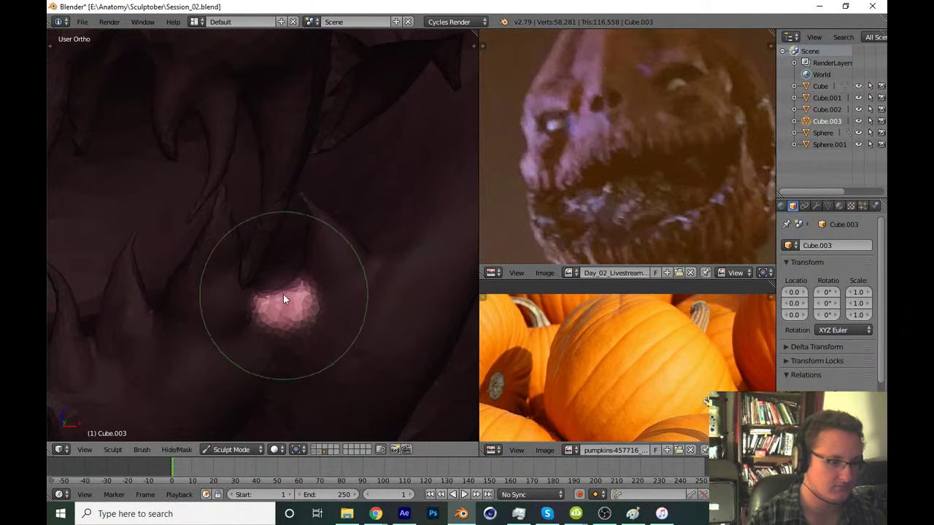
{"action": "left_click_drag", "start_coordinate": [285, 292], "coordinate": [266, 198]}
{"action": "key", "text": "ctrl+z"}
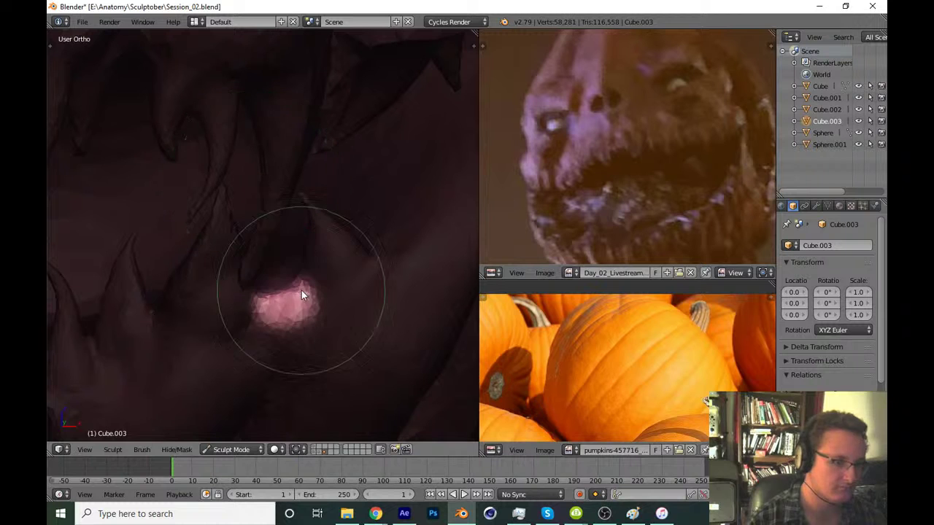
{"action": "left_click_drag", "start_coordinate": [277, 302], "coordinate": [241, 181]}
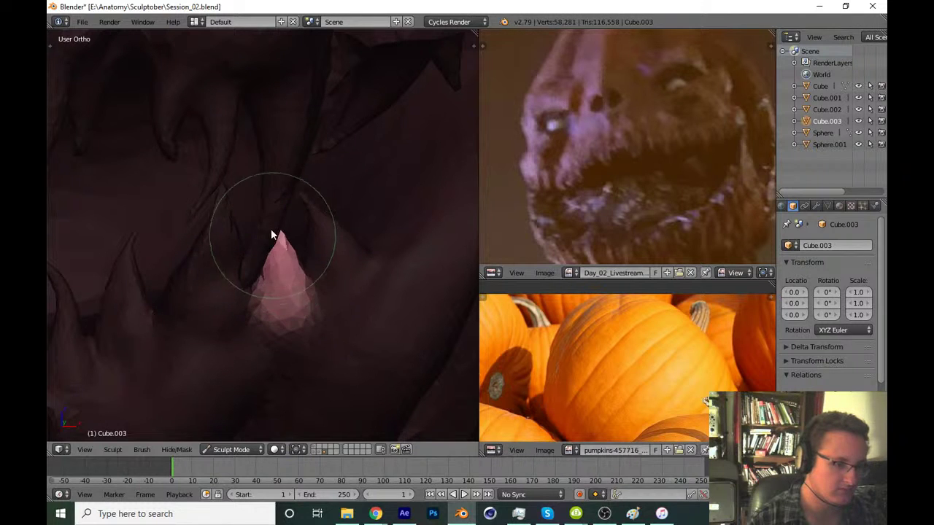
Enlarge the brush and sculpt the lower spikes into sharper points
{"action": "scroll", "coordinate": [240, 174], "scroll_direction": "down", "scroll_amount": 3}
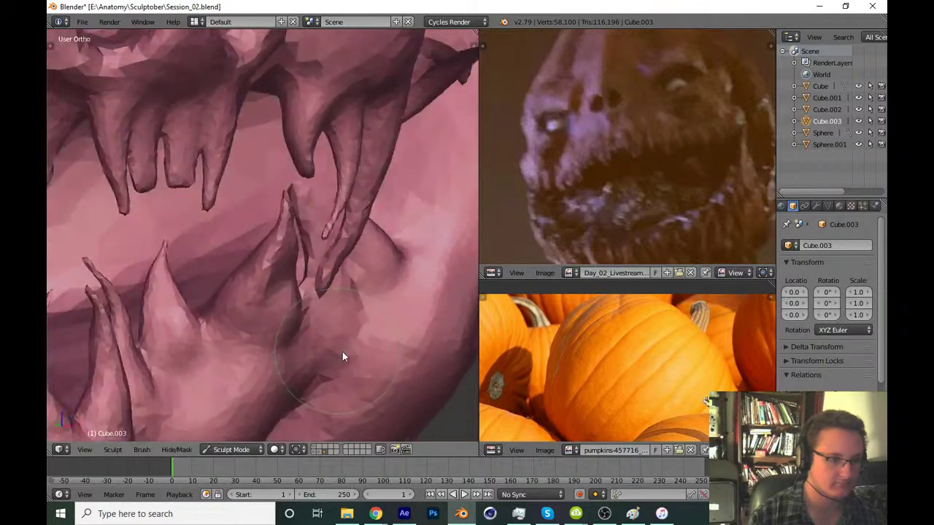
{"action": "mouse_move", "coordinate": [342, 351]}
{"action": "middle_mouse_down"}
{"action": "mouse_move", "coordinate": [346, 343]}
{"action": "mouse_move", "coordinate": [260, 352]}
{"action": "middle_mouse_up"}
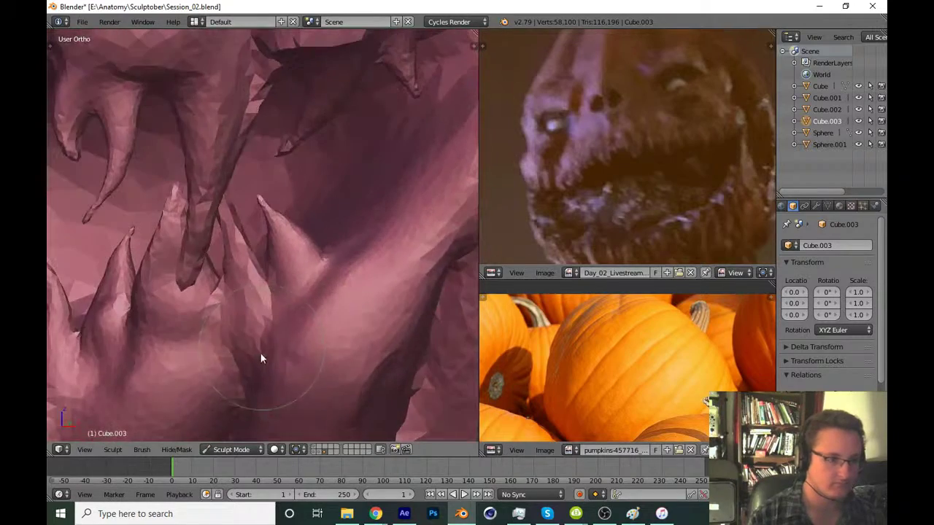
{"action": "mouse_move", "coordinate": [260, 318]}
{"action": "middle_mouse_down"}
{"action": "mouse_move", "coordinate": [281, 314]}
{"action": "mouse_move", "coordinate": [296, 254]}
{"action": "mouse_move", "coordinate": [337, 278]}
{"action": "middle_mouse_up"}
{"action": "key", "text": "f"}
{"action": "left_click", "coordinate": [354, 284]}
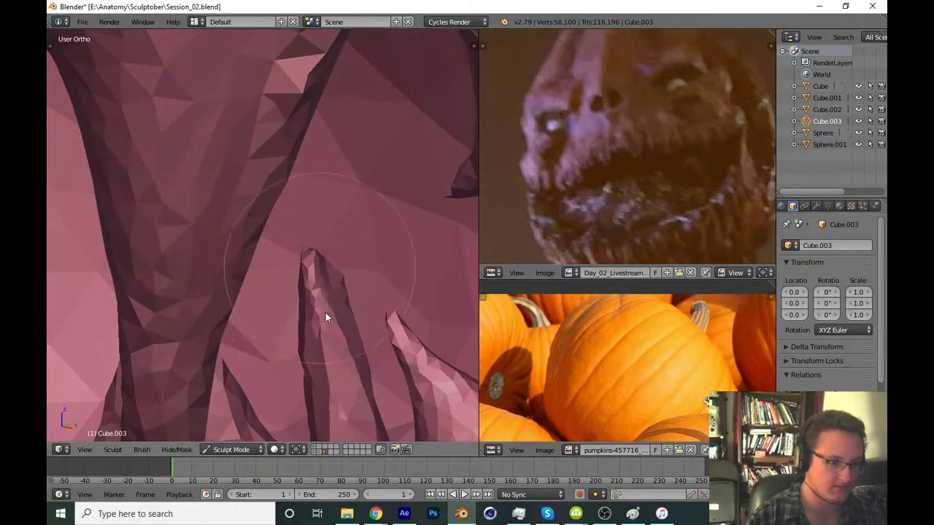
{"action": "mouse_move", "coordinate": [348, 359]}
{"action": "left_mouse_down"}
{"action": "mouse_move", "coordinate": [322, 294]}
{"action": "mouse_move", "coordinate": [329, 330]}
{"action": "mouse_move", "coordinate": [325, 299]}
{"action": "mouse_move", "coordinate": [320, 332]}
{"action": "mouse_move", "coordinate": [337, 372]}
{"action": "mouse_move", "coordinate": [358, 348]}
{"action": "left_mouse_up"}
{"action": "mouse_move", "coordinate": [359, 348]}
{"action": "middle_mouse_down"}
{"action": "mouse_move", "coordinate": [343, 389]}
{"action": "mouse_move", "coordinate": [310, 290]}
{"action": "mouse_move", "coordinate": [322, 307]}
{"action": "mouse_move", "coordinate": [355, 275]}
{"action": "middle_mouse_up"}
{"action": "mouse_move", "coordinate": [355, 275]}
{"action": "left_mouse_down"}
{"action": "mouse_move", "coordinate": [324, 298]}
{"action": "mouse_move", "coordinate": [358, 292]}
{"action": "mouse_move", "coordinate": [298, 316]}
{"action": "left_mouse_up"}
{"action": "middle_click_drag", "start_coordinate": [298, 317], "coordinate": [340, 285]}
Return to the front view and save Session_02.blend
{"action": "scroll", "coordinate": [340, 284], "scroll_direction": "down", "scroll_amount": 3}
{"action": "scroll", "coordinate": [338, 323], "scroll_direction": "down", "scroll_amount": 2}
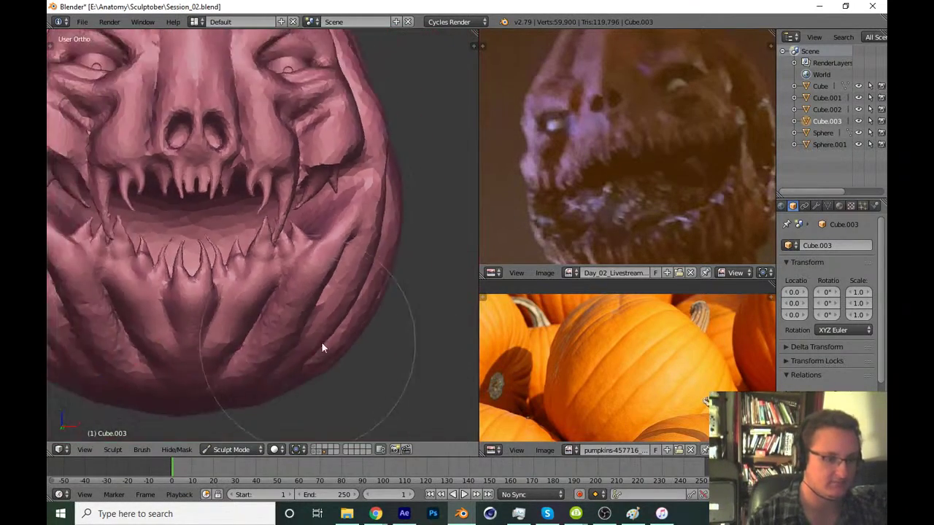
{"action": "mouse_move", "coordinate": [324, 344]}
{"action": "middle_mouse_down"}
{"action": "mouse_move", "coordinate": [325, 367]}
{"action": "mouse_move", "coordinate": [287, 330]}
{"action": "middle_mouse_up"}
{"action": "key", "text": "KP_1"}
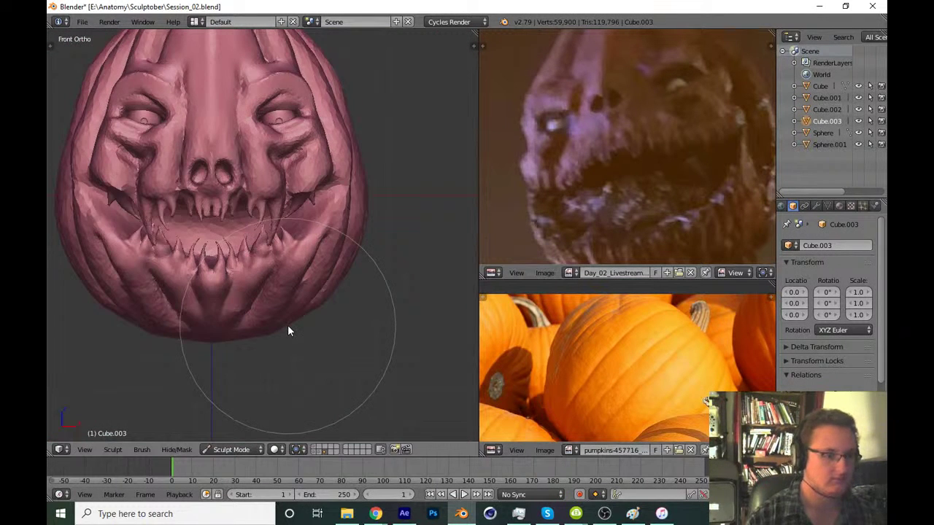
{"action": "scroll", "coordinate": [302, 336], "scroll_direction": "down", "scroll_amount": 1}
{"action": "scroll", "coordinate": [325, 349], "scroll_direction": "down", "scroll_amount": 2}
{"action": "key", "text": "ctrl+s"}
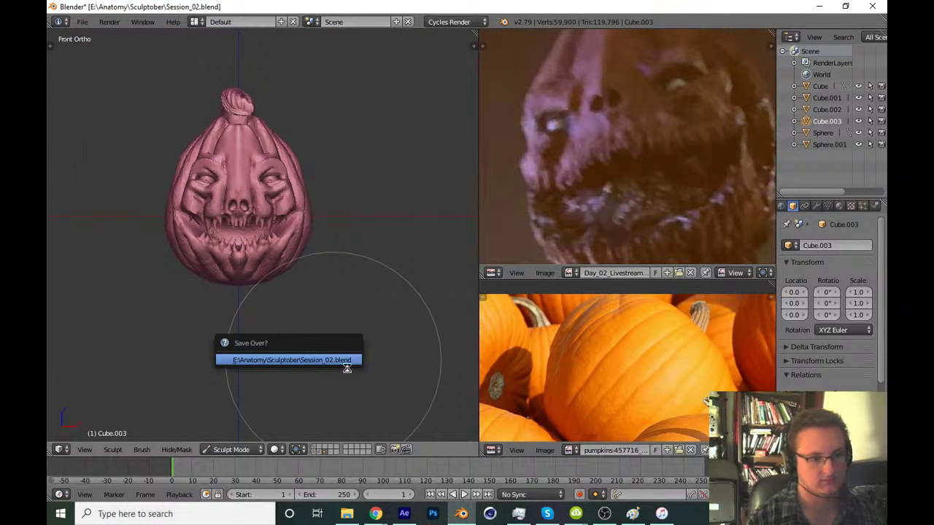
Confirm overwriting Session_02.blend and inspect the mouth from the right side
{"action": "left_click", "coordinate": [346, 363]}
{"action": "mouse_move", "coordinate": [307, 371]}
{"action": "middle_mouse_down"}
{"action": "mouse_move", "coordinate": [348, 368]}
{"action": "mouse_move", "coordinate": [291, 379]}
{"action": "mouse_move", "coordinate": [186, 353]}
{"action": "mouse_move", "coordinate": [402, 375]}
{"action": "mouse_move", "coordinate": [302, 419]}
{"action": "mouse_move", "coordinate": [244, 392]}
{"action": "middle_mouse_up"}
{"action": "key", "text": "KP_3"}
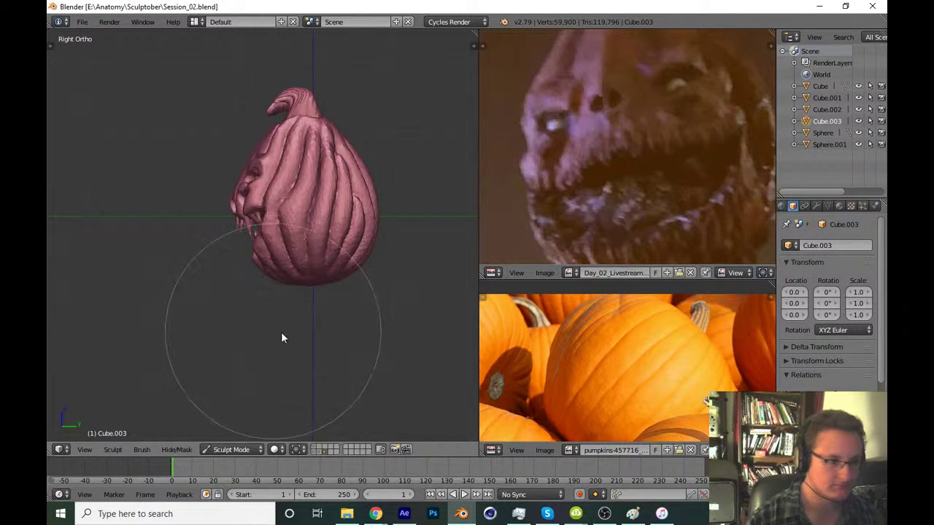
{"action": "scroll", "coordinate": [281, 332], "scroll_direction": "up", "scroll_amount": 4}
{"action": "scroll", "coordinate": [278, 314], "scroll_direction": "up", "scroll_amount": 3}
{"action": "mouse_move", "coordinate": [246, 306]}
{"action": "middle_mouse_down"}
{"action": "mouse_move", "coordinate": [282, 256]}
{"action": "mouse_move", "coordinate": [317, 333]}
{"action": "mouse_move", "coordinate": [216, 312]}
{"action": "mouse_move", "coordinate": [171, 224]}
{"action": "mouse_move", "coordinate": [183, 323]}
{"action": "middle_mouse_up"}
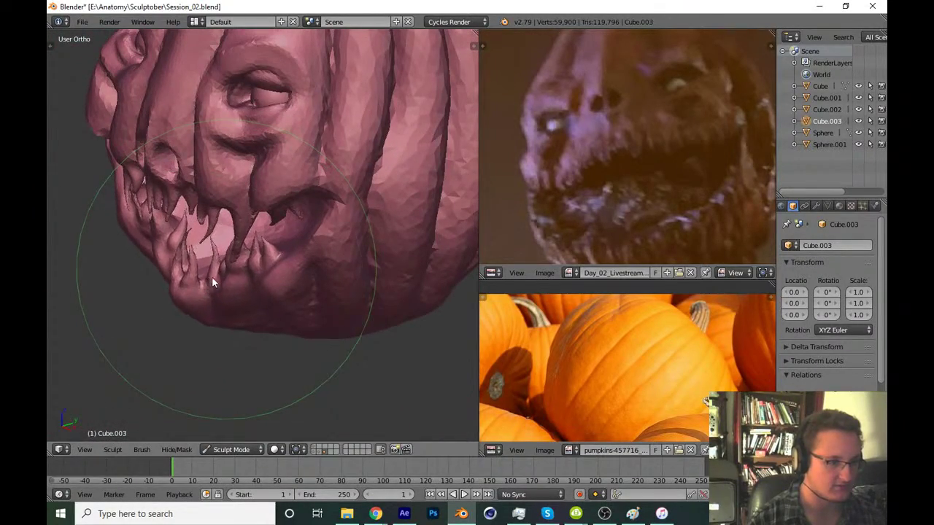
{"action": "mouse_move", "coordinate": [222, 270]}
{"action": "middle_mouse_down"}
{"action": "mouse_move", "coordinate": [183, 253]}
{"action": "mouse_move", "coordinate": [170, 167]}
{"action": "mouse_move", "coordinate": [233, 259]}
{"action": "middle_mouse_up"}
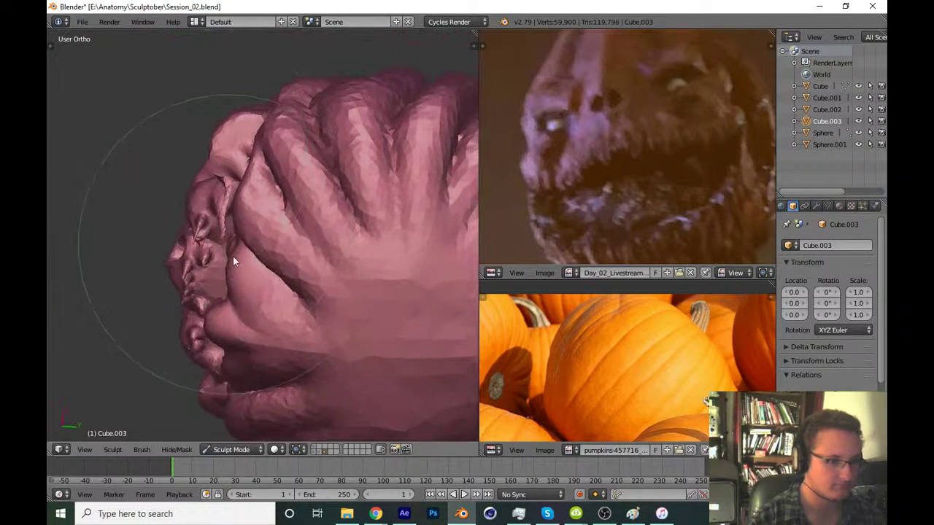
{"action": "mouse_move", "coordinate": [257, 311]}
{"action": "middle_mouse_down"}
{"action": "mouse_move", "coordinate": [267, 309]}
{"action": "mouse_move", "coordinate": [317, 355]}
{"action": "mouse_move", "coordinate": [251, 343]}
{"action": "middle_mouse_up"}
Shift the tip of a lower fang to the left in the right side view
{"action": "key", "text": "KP_3"}
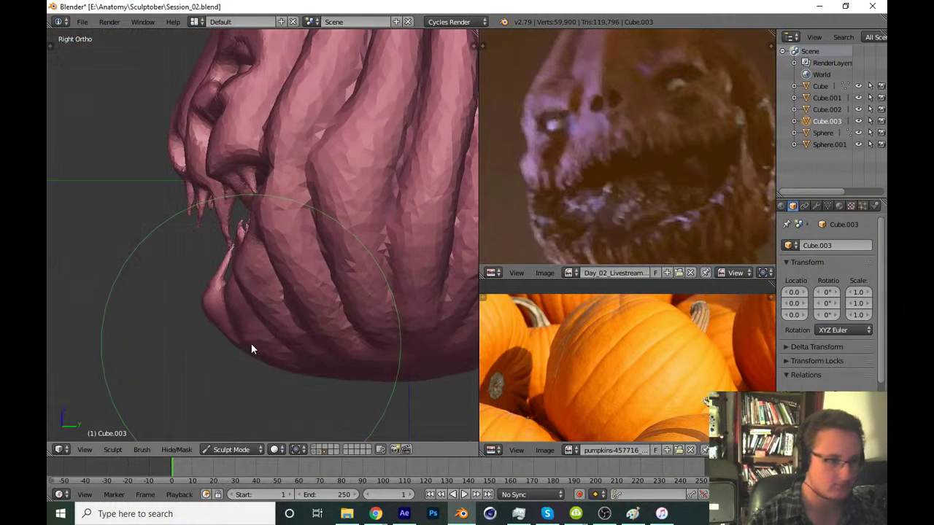
{"action": "scroll", "coordinate": [251, 349], "scroll_direction": "up", "scroll_amount": 2}
{"action": "scroll", "coordinate": [193, 338], "scroll_direction": "up", "scroll_amount": 3}
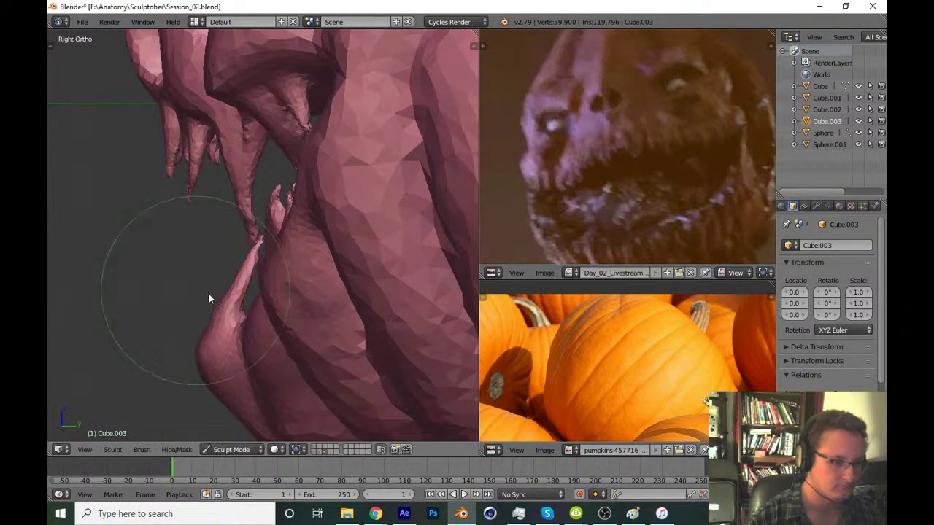
{"action": "left_click_drag", "start_coordinate": [232, 289], "coordinate": [227, 286]}
{"action": "scroll", "coordinate": [220, 341], "scroll_direction": "down", "scroll_amount": 2}
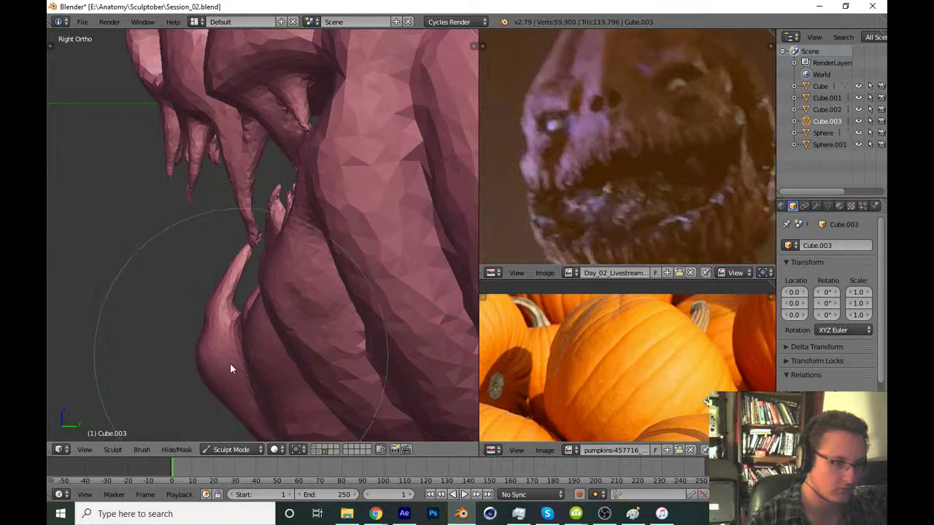
{"action": "scroll", "coordinate": [241, 352], "scroll_direction": "down", "scroll_amount": 2}
{"action": "scroll", "coordinate": [261, 291], "scroll_direction": "down", "scroll_amount": 3}
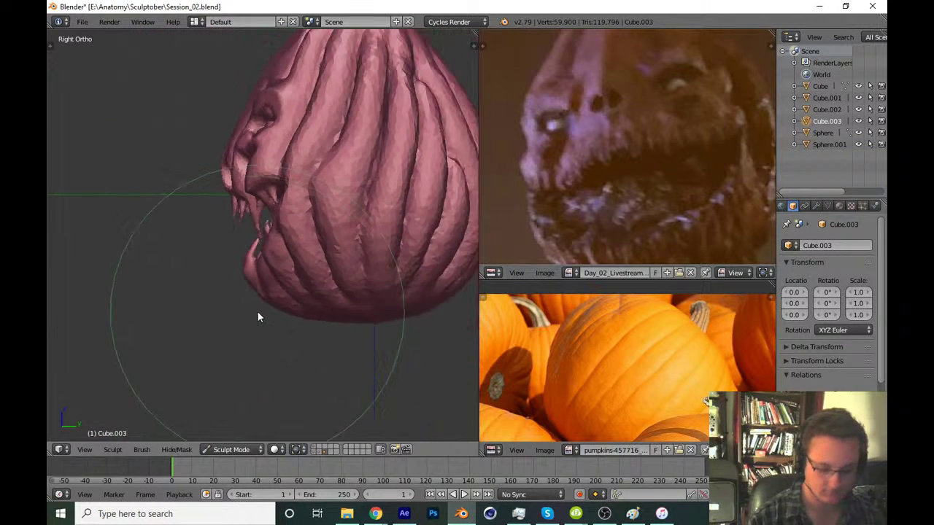
{"action": "key", "text": "KP_1"}
Check the teeth from below and set the brush radius to 250
{"action": "mouse_move", "coordinate": [319, 267]}
{"action": "middle_mouse_down"}
{"action": "mouse_move", "coordinate": [313, 338]}
{"action": "mouse_move", "coordinate": [363, 359]}
{"action": "mouse_move", "coordinate": [290, 334]}
{"action": "mouse_move", "coordinate": [299, 334]}
{"action": "mouse_move", "coordinate": [162, 318]}
{"action": "mouse_move", "coordinate": [242, 317]}
{"action": "mouse_move", "coordinate": [263, 268]}
{"action": "mouse_move", "coordinate": [196, 329]}
{"action": "mouse_move", "coordinate": [255, 333]}
{"action": "middle_mouse_up"}
{"action": "scroll", "coordinate": [270, 289], "scroll_direction": "up", "scroll_amount": 2}
{"action": "key", "text": "KP_3"}
{"action": "key", "text": "ctrl+KP_7"}
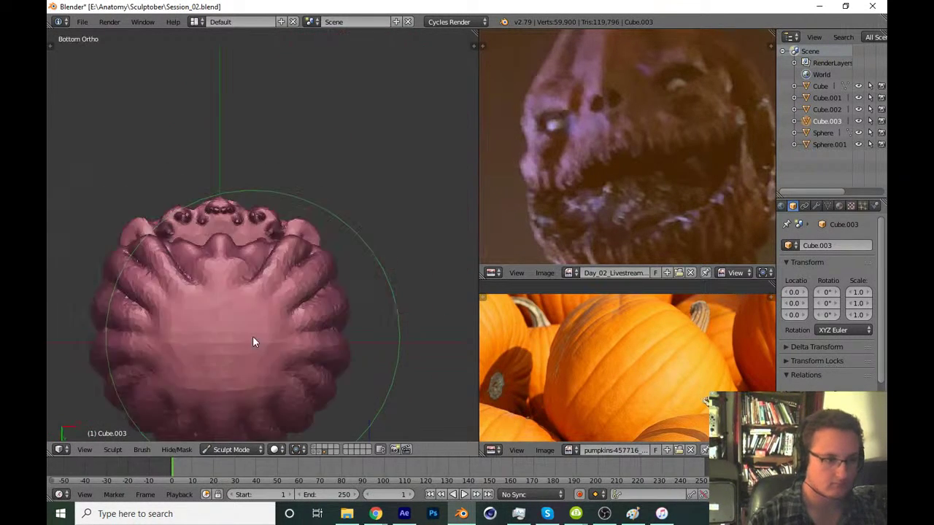
{"action": "scroll", "coordinate": [335, 292], "scroll_direction": "up", "scroll_amount": 2}
{"action": "scroll", "coordinate": [292, 277], "scroll_direction": "up", "scroll_amount": 2}
{"action": "key", "text": "f"}
{"action": "left_click", "coordinate": [279, 275]}
{"action": "mouse_move", "coordinate": [279, 276]}
{"action": "middle_mouse_down"}
{"action": "mouse_move", "coordinate": [244, 358]}
{"action": "mouse_move", "coordinate": [251, 316]}
{"action": "mouse_move", "coordinate": [284, 300]}
{"action": "mouse_move", "coordinate": [254, 295]}
{"action": "middle_mouse_up"}
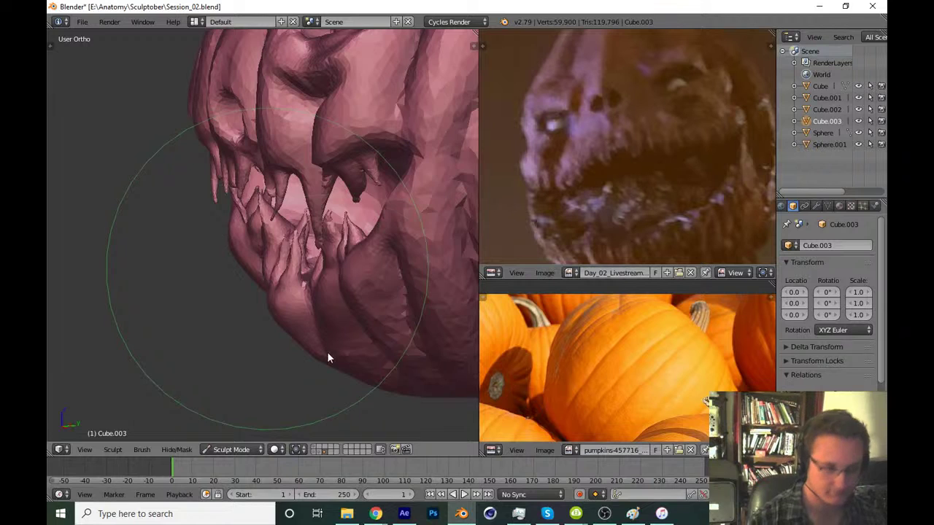
{"action": "middle_click_drag", "start_coordinate": [327, 357], "coordinate": [296, 294]}
{"action": "key", "text": "KP_1"}
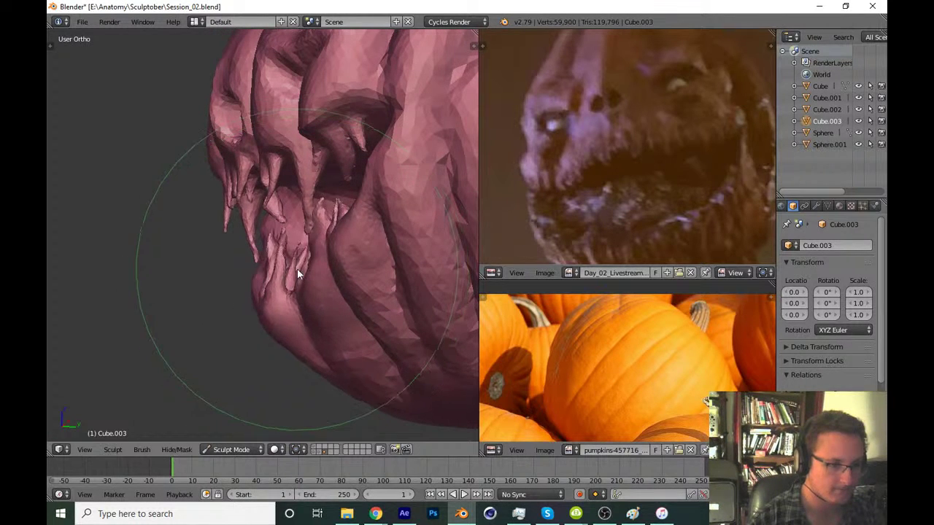
Frame the whole pumpkin and save over Session_02.blend
{"action": "key", "text": "Home"}
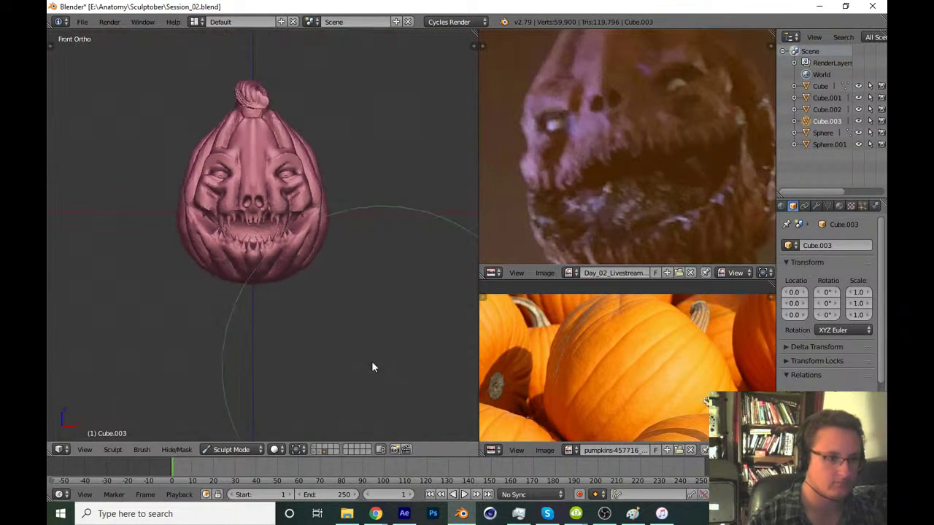
{"action": "key", "text": "ctrl+s"}
{"action": "left_click", "coordinate": [365, 355]}
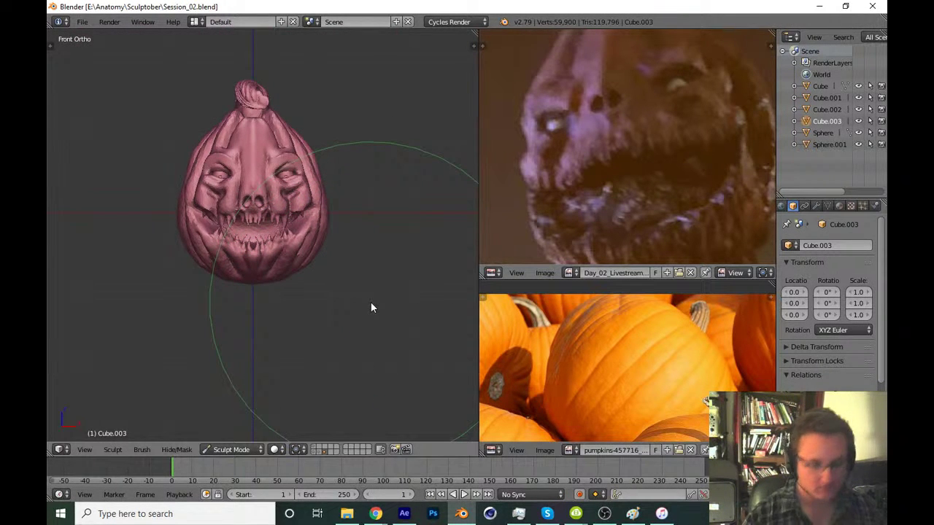
Shrink the brush and pull a lower tooth outward to the right
{"action": "key", "text": "KP_3"}
{"action": "scroll", "coordinate": [254, 276], "scroll_direction": "up", "scroll_amount": 4}
{"action": "scroll", "coordinate": [284, 301], "scroll_direction": "up", "scroll_amount": 3}
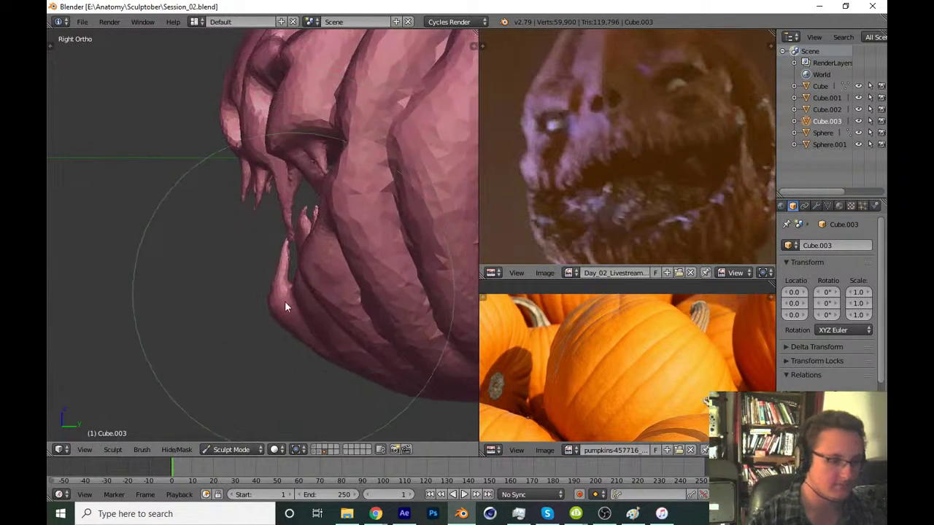
{"action": "key", "text": "f"}
{"action": "left_click", "coordinate": [294, 297]}
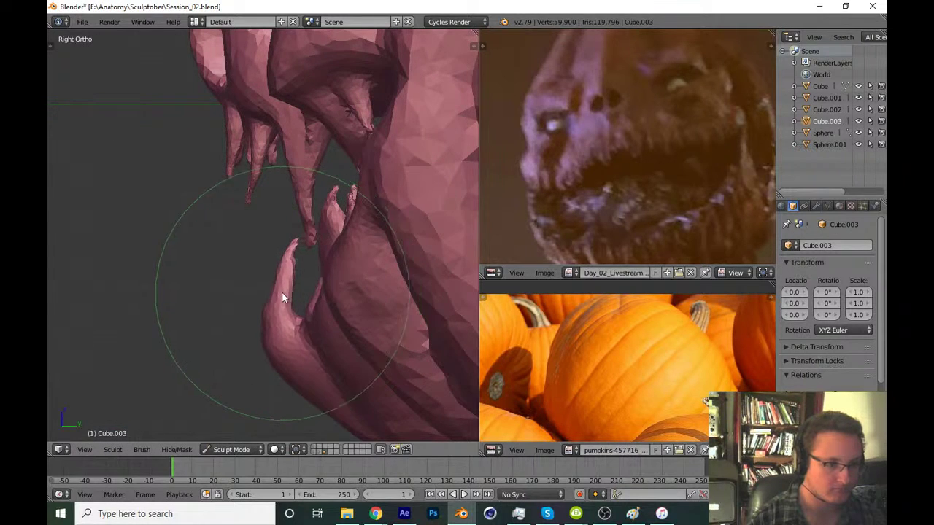
{"action": "mouse_move", "coordinate": [281, 292]}
{"action": "middle_mouse_down"}
{"action": "mouse_move", "coordinate": [286, 341]}
{"action": "mouse_move", "coordinate": [350, 202]}
{"action": "mouse_move", "coordinate": [329, 201]}
{"action": "mouse_move", "coordinate": [331, 189]}
{"action": "middle_mouse_up"}
{"action": "scroll", "coordinate": [332, 275], "scroll_direction": "up", "scroll_amount": 2}
{"action": "mouse_move", "coordinate": [332, 276]}
{"action": "middle_mouse_down"}
{"action": "mouse_move", "coordinate": [328, 286]}
{"action": "mouse_move", "coordinate": [252, 246]}
{"action": "mouse_move", "coordinate": [226, 295]}
{"action": "middle_mouse_up"}
{"action": "scroll", "coordinate": [310, 211], "scroll_direction": "up", "scroll_amount": 3}
{"action": "middle_click_drag", "start_coordinate": [310, 206], "coordinate": [270, 200]}
{"action": "scroll", "coordinate": [317, 240], "scroll_direction": "down", "scroll_amount": 2}
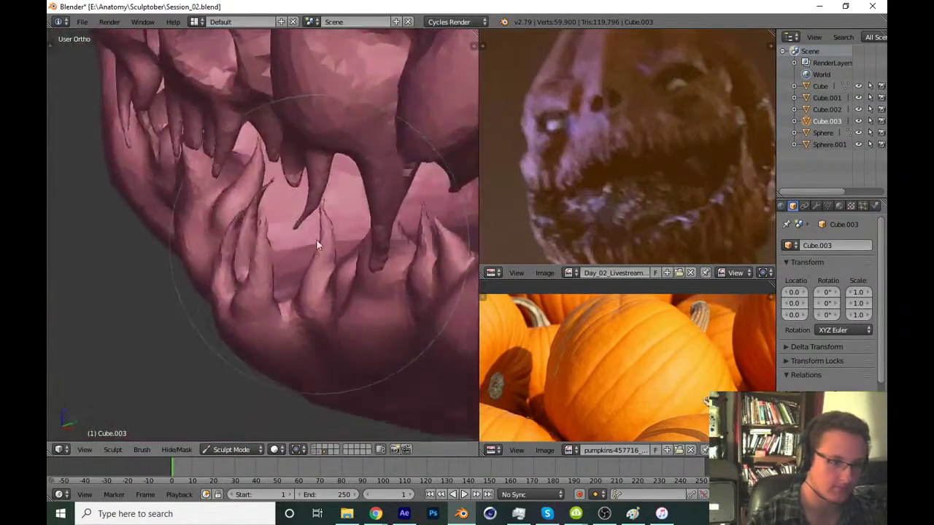
{"action": "mouse_move", "coordinate": [317, 240]}
{"action": "middle_mouse_down"}
{"action": "mouse_move", "coordinate": [378, 221]}
{"action": "mouse_move", "coordinate": [426, 265]}
{"action": "mouse_move", "coordinate": [340, 246]}
{"action": "mouse_move", "coordinate": [289, 214]}
{"action": "middle_mouse_up"}
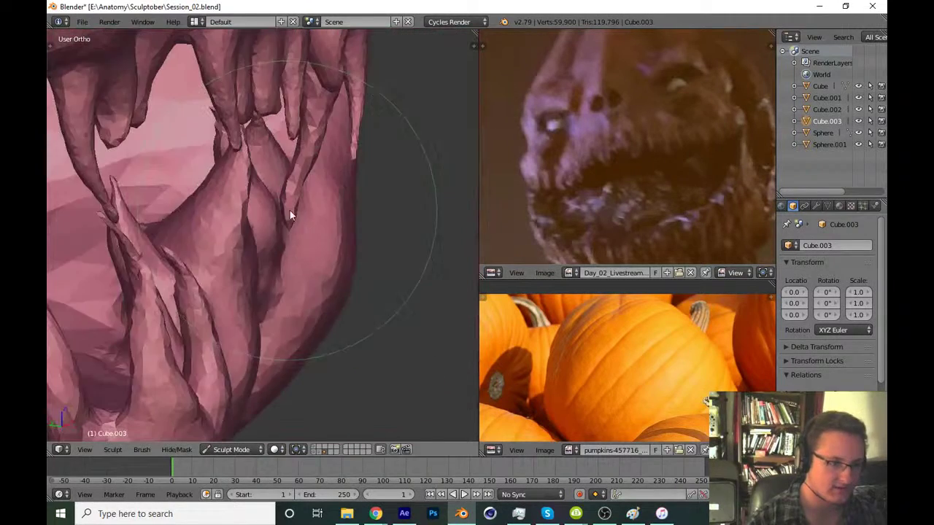
{"action": "left_click_drag", "start_coordinate": [135, 232], "coordinate": [165, 234]}
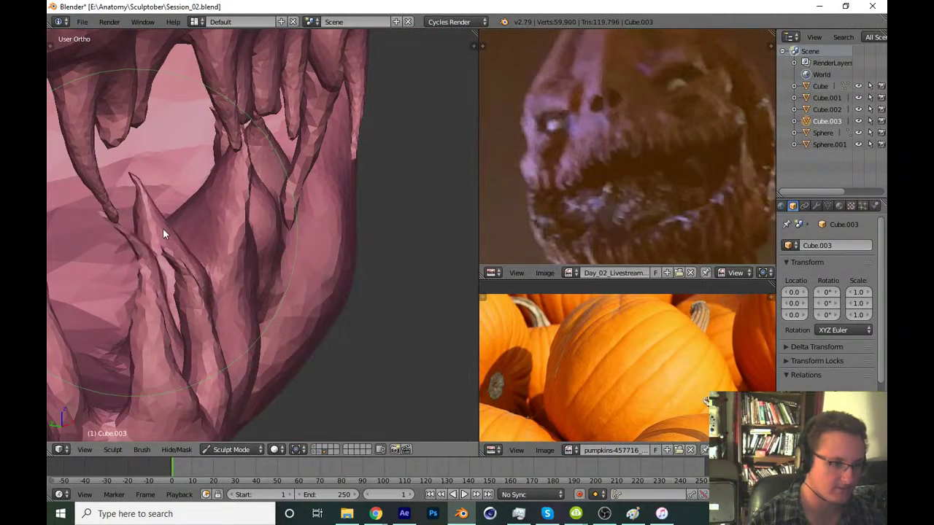
Check the open mouth from the front and side, then save the sculpt
{"action": "mouse_move", "coordinate": [290, 239]}
{"action": "middle_mouse_down"}
{"action": "mouse_move", "coordinate": [343, 255]}
{"action": "mouse_move", "coordinate": [391, 242]}
{"action": "mouse_move", "coordinate": [348, 299]}
{"action": "mouse_move", "coordinate": [322, 264]}
{"action": "mouse_move", "coordinate": [351, 275]}
{"action": "mouse_move", "coordinate": [343, 290]}
{"action": "mouse_move", "coordinate": [334, 269]}
{"action": "mouse_move", "coordinate": [310, 292]}
{"action": "middle_mouse_up"}
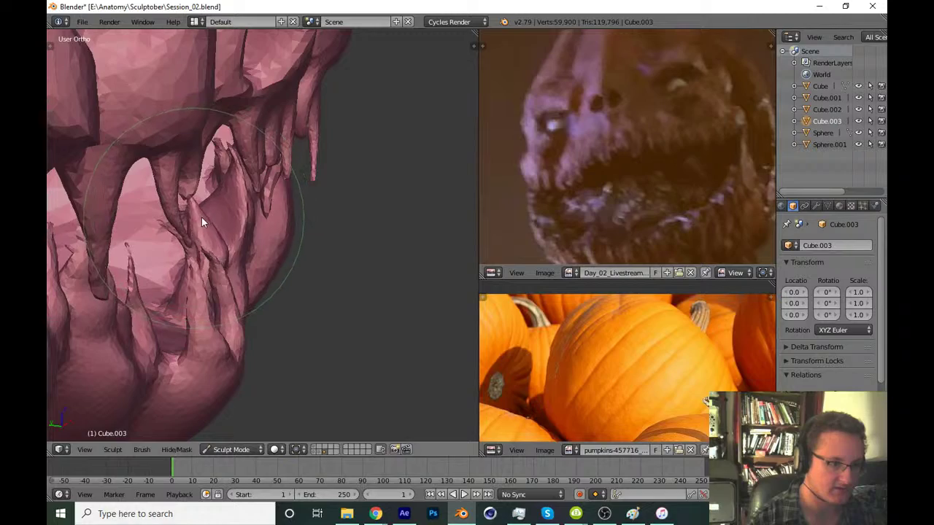
{"action": "middle_click_drag", "start_coordinate": [271, 249], "coordinate": [289, 265]}
{"action": "middle_click_drag", "start_coordinate": [350, 318], "coordinate": [343, 246]}
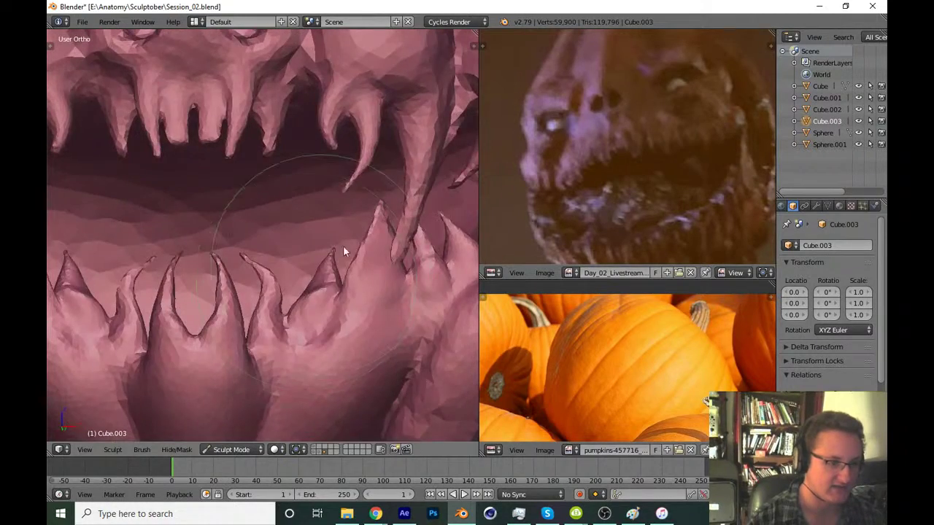
{"action": "mouse_move", "coordinate": [356, 280]}
{"action": "middle_mouse_down"}
{"action": "mouse_move", "coordinate": [368, 287]}
{"action": "mouse_move", "coordinate": [302, 309]}
{"action": "mouse_move", "coordinate": [282, 377]}
{"action": "mouse_move", "coordinate": [337, 219]}
{"action": "mouse_move", "coordinate": [403, 263]}
{"action": "middle_mouse_up"}
{"action": "scroll", "coordinate": [403, 258], "scroll_direction": "down", "scroll_amount": 5}
{"action": "mouse_move", "coordinate": [348, 316]}
{"action": "middle_mouse_down"}
{"action": "mouse_move", "coordinate": [382, 331]}
{"action": "mouse_move", "coordinate": [307, 341]}
{"action": "middle_mouse_up"}
{"action": "key", "text": "ctrl+s"}
Save the pumpkin sculpt over Session_02.blend, confirming the overwrite from the front view
{"action": "left_click", "coordinate": [319, 343]}
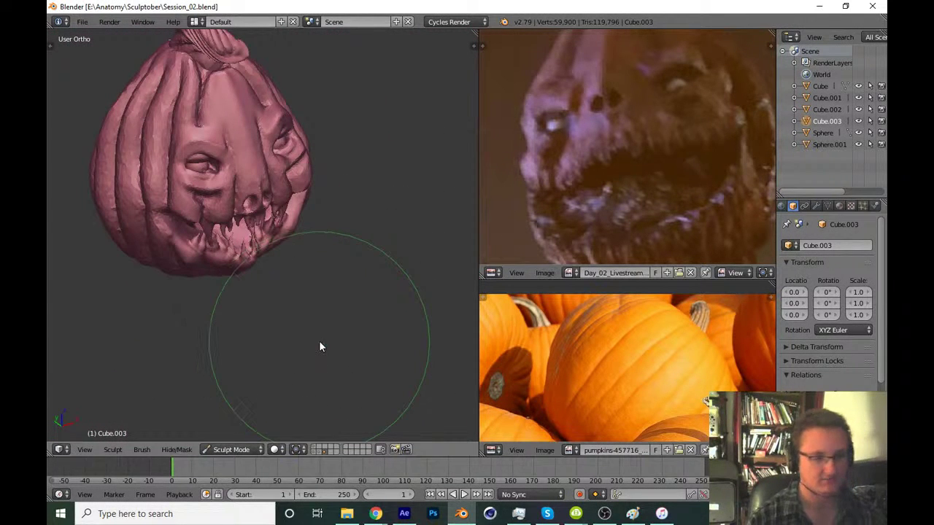
{"action": "key", "text": "KP_1"}
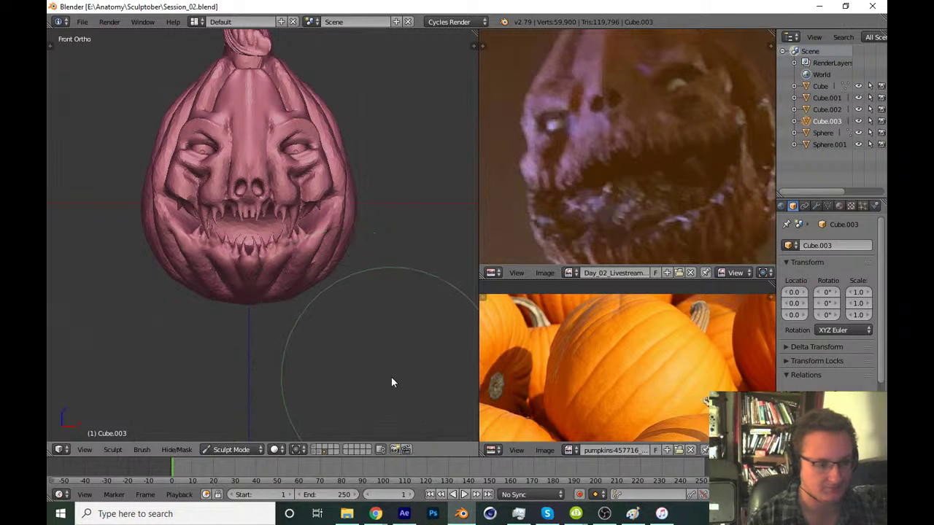
{"action": "key", "text": "ctrl+s"}
{"action": "key", "text": "Return"}
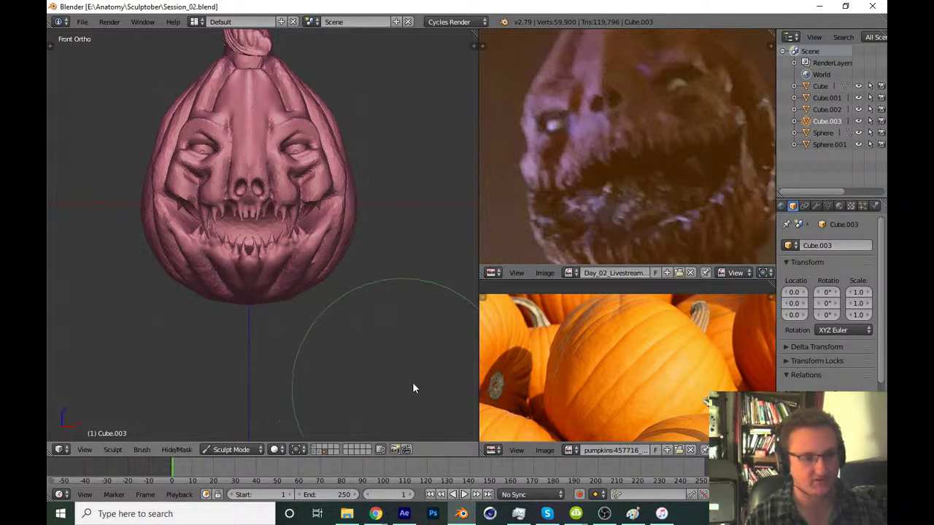
Check the pumpkin from the top and front views, then save over Session_02.blend again
{"action": "scroll", "coordinate": [408, 365], "scroll_direction": "up", "scroll_amount": 1}
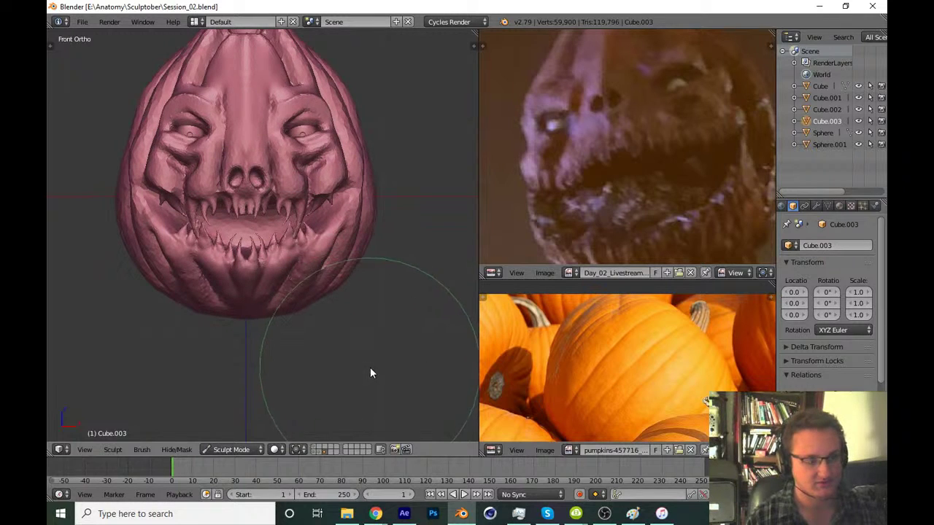
{"action": "mouse_move", "coordinate": [370, 373]}
{"action": "middle_mouse_down"}
{"action": "mouse_move", "coordinate": [273, 378]}
{"action": "mouse_move", "coordinate": [266, 362]}
{"action": "mouse_move", "coordinate": [304, 267]}
{"action": "mouse_move", "coordinate": [389, 288]}
{"action": "mouse_move", "coordinate": [316, 343]}
{"action": "middle_mouse_up"}
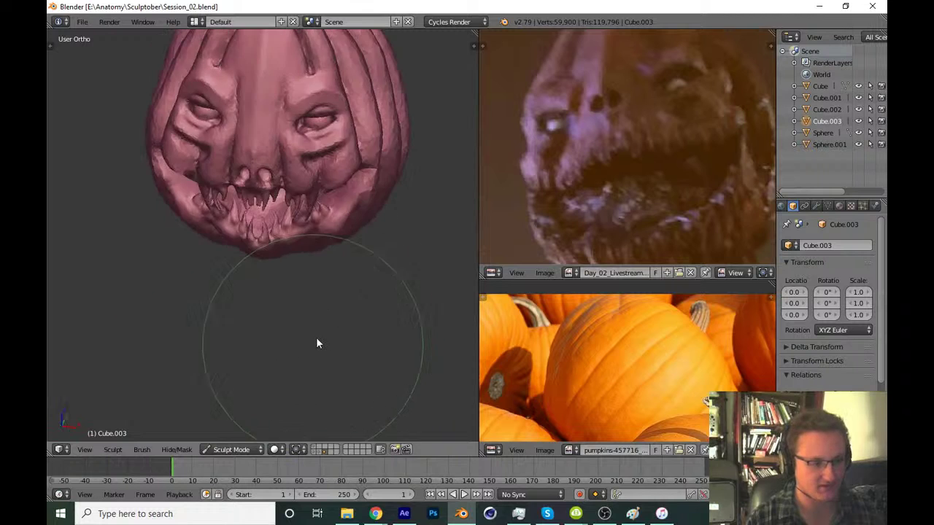
{"action": "key", "text": "KP_8"}
{"action": "key", "text": "KP_8"}
{"action": "key", "text": "KP_8"}
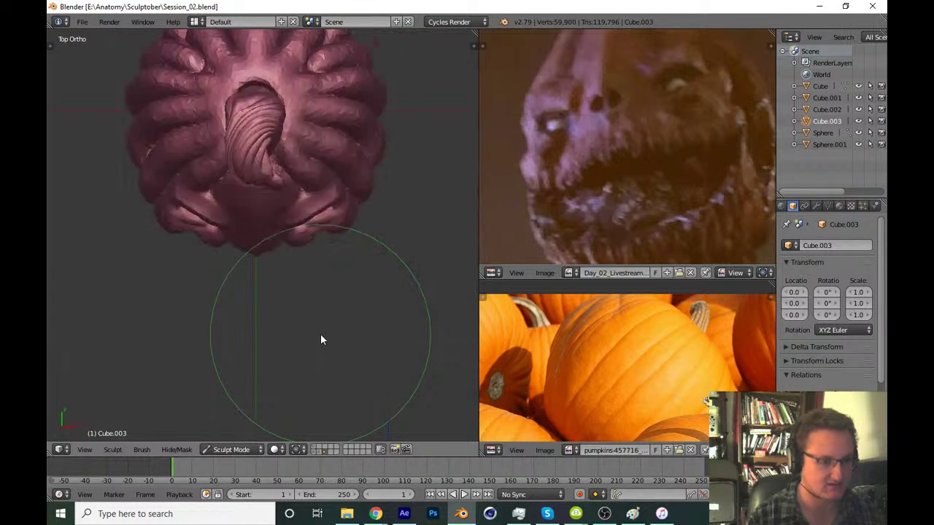
{"action": "key", "text": "KP_1"}
{"action": "key", "text": "ctrl+s"}
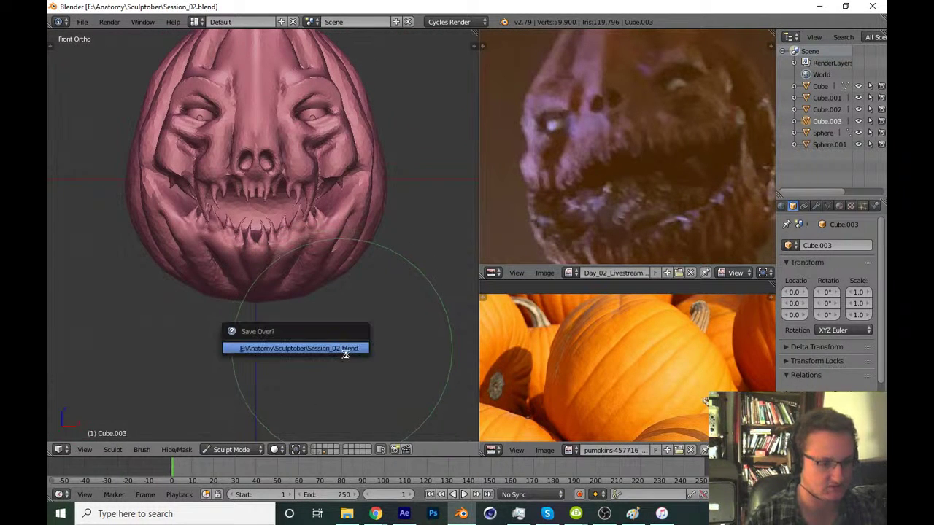
{"action": "key", "text": "Return"}
Inspect the mouth wireframe in Edit Mode, return to sculpting, and re-save Session_02.blend
{"action": "scroll", "coordinate": [368, 259], "scroll_direction": "up", "scroll_amount": 4}
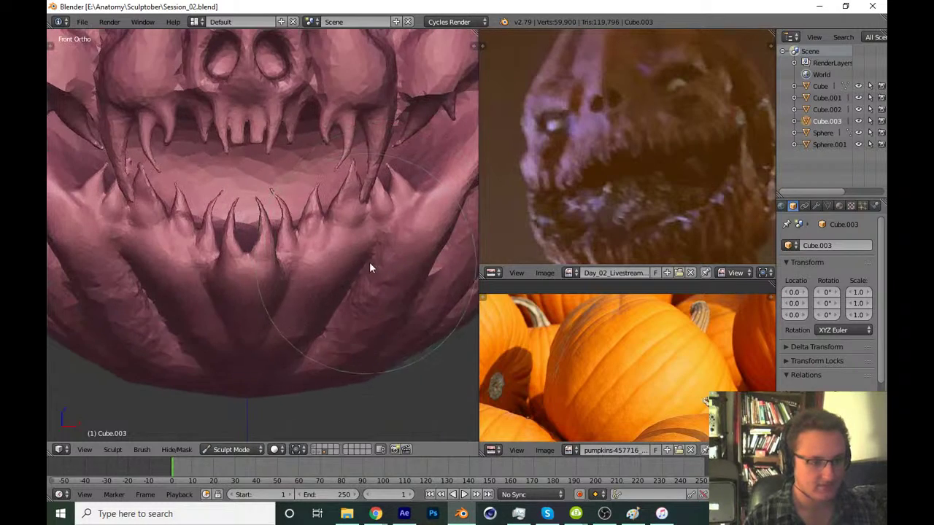
{"action": "key", "text": "Tab"}
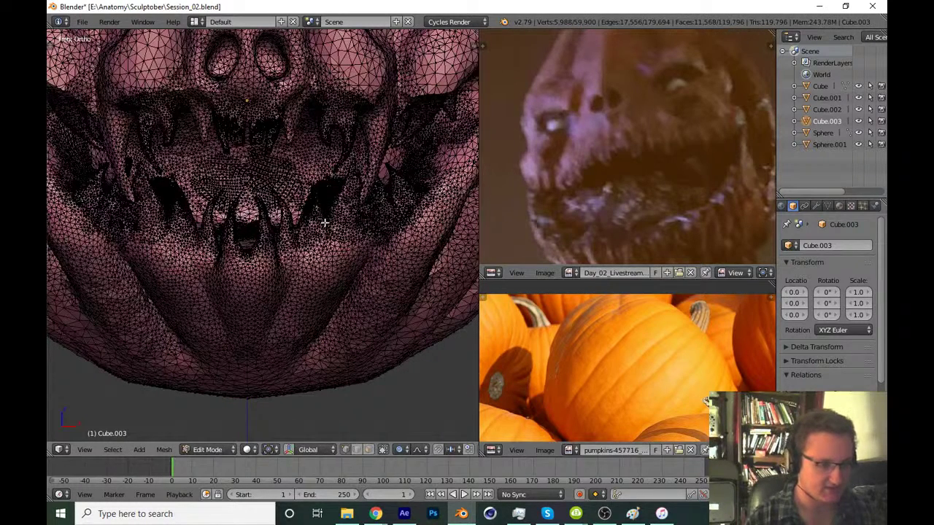
{"action": "key", "text": "Tab"}
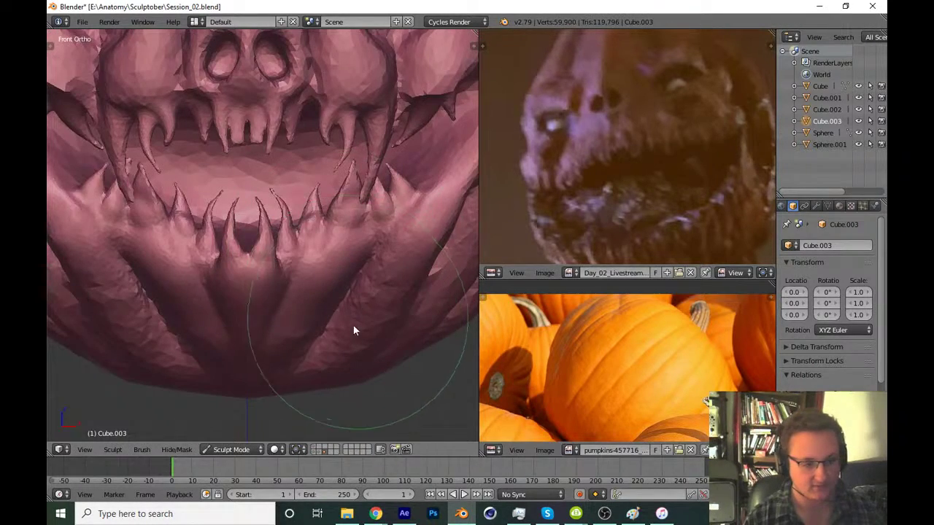
{"action": "scroll", "coordinate": [362, 249], "scroll_direction": "down", "scroll_amount": 5}
{"action": "mouse_move", "coordinate": [348, 324]}
{"action": "middle_mouse_down"}
{"action": "mouse_move", "coordinate": [352, 340]}
{"action": "mouse_move", "coordinate": [361, 302]}
{"action": "mouse_move", "coordinate": [354, 314]}
{"action": "mouse_move", "coordinate": [301, 325]}
{"action": "middle_mouse_up"}
{"action": "key", "text": "KP_1"}
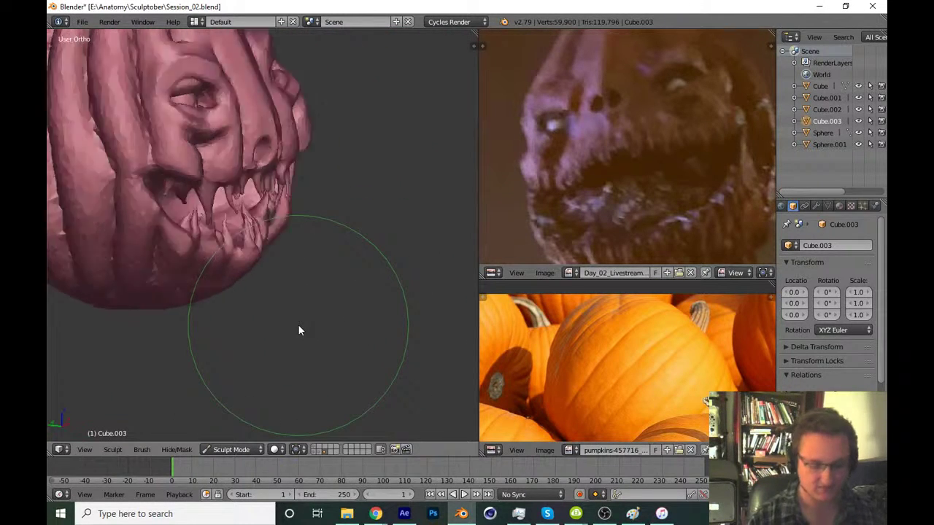
{"action": "key", "text": "ctrl+s"}
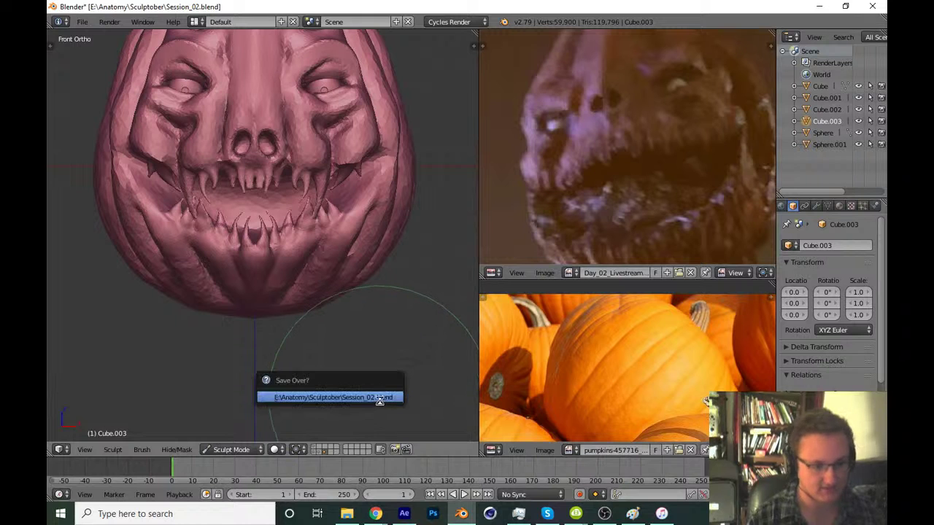
{"action": "left_click", "coordinate": [372, 400]}
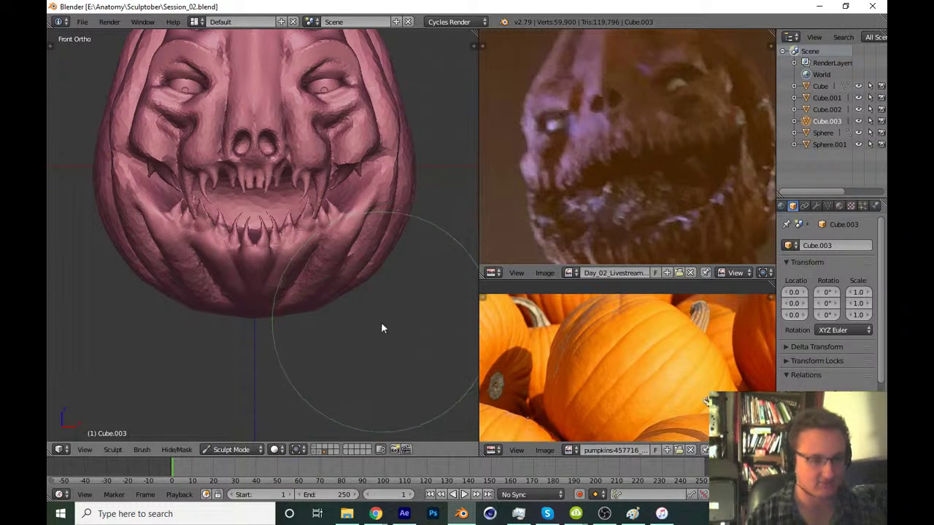
{"action": "mouse_move", "coordinate": [382, 309]}
{"action": "middle_mouse_down", "text": "shift"}
{"action": "mouse_move", "coordinate": [363, 374]}
{"action": "mouse_move", "coordinate": [367, 280]}
{"action": "mouse_move", "coordinate": [350, 233]}
{"action": "mouse_move", "coordinate": [170, 131]}
{"action": "middle_mouse_up", "text": "shift"}
Select the Snake Hook sculpt brush from the brush list
{"action": "key", "text": "t"}
{"action": "left_click", "coordinate": [73, 70]}
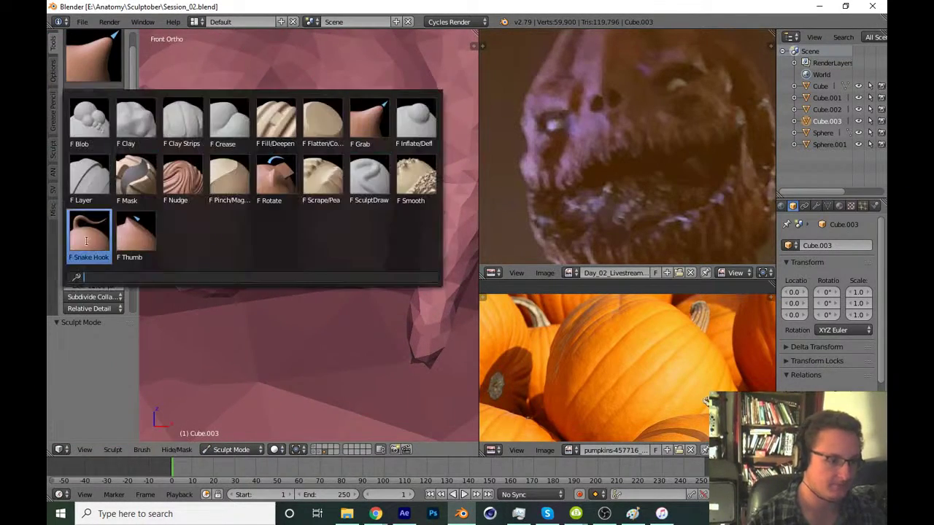
{"action": "left_click", "coordinate": [88, 241]}
{"action": "key", "text": "t"}
{"action": "key", "text": "ctrl+z"}
{"action": "key", "text": "ctrl+shift+z"}
{"action": "key", "text": "ctrl+z"}
{"action": "key", "text": "ctrl+shift+z"}
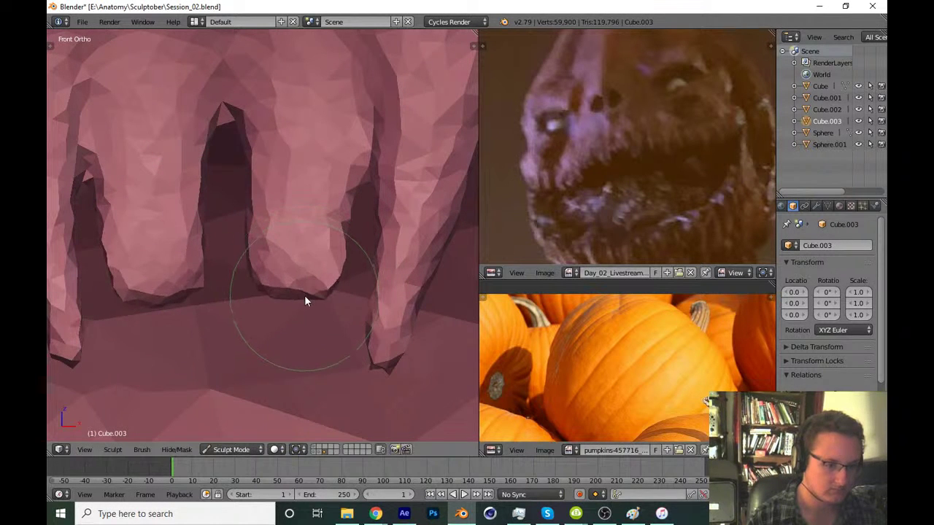
Pull the upper fangs down into longer points, checking them from the side
{"action": "left_click_drag", "start_coordinate": [304, 295], "coordinate": [305, 324]}
{"action": "key", "text": "ctrl+z"}
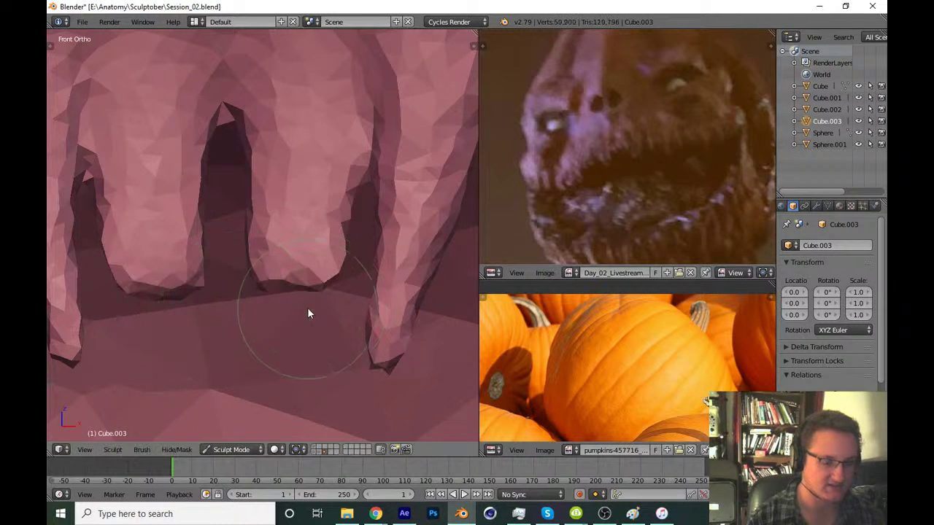
{"action": "mouse_move", "coordinate": [286, 290]}
{"action": "left_mouse_down"}
{"action": "mouse_move", "coordinate": [290, 359]}
{"action": "mouse_move", "coordinate": [291, 295]}
{"action": "mouse_move", "coordinate": [310, 402]}
{"action": "left_mouse_up"}
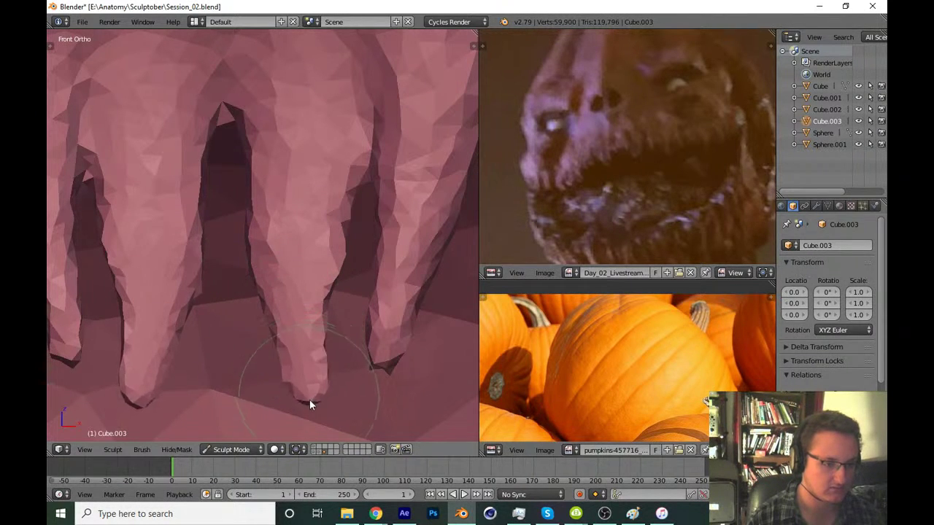
{"action": "scroll", "coordinate": [313, 357], "scroll_direction": "down", "scroll_amount": 3}
{"action": "scroll", "coordinate": [318, 296], "scroll_direction": "down", "scroll_amount": 3}
{"action": "scroll", "coordinate": [317, 299], "scroll_direction": "down", "scroll_amount": 3}
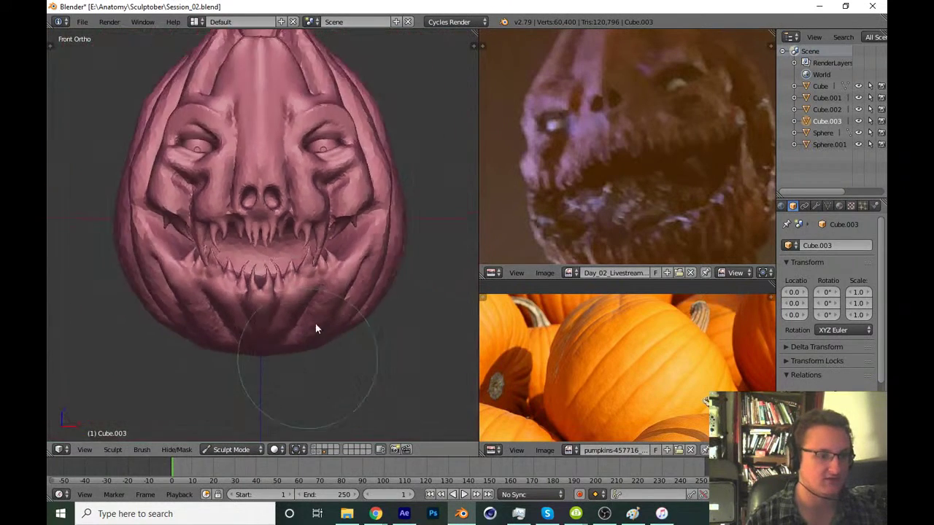
{"action": "scroll", "coordinate": [321, 329], "scroll_direction": "down", "scroll_amount": 2}
{"action": "mouse_move", "coordinate": [327, 333]}
{"action": "middle_mouse_down"}
{"action": "mouse_move", "coordinate": [331, 393]}
{"action": "mouse_move", "coordinate": [291, 345]}
{"action": "middle_mouse_up"}
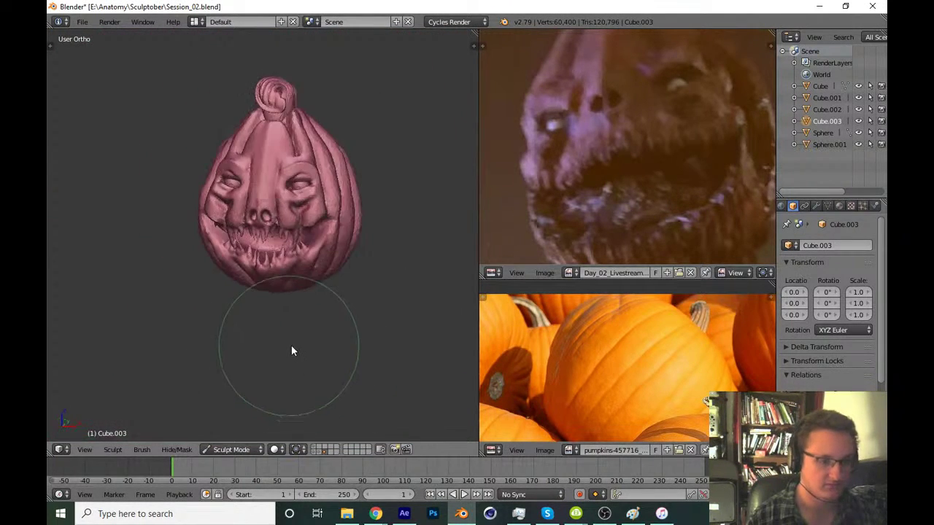
{"action": "key", "text": "KP_3"}
{"action": "key", "text": "KP_1"}
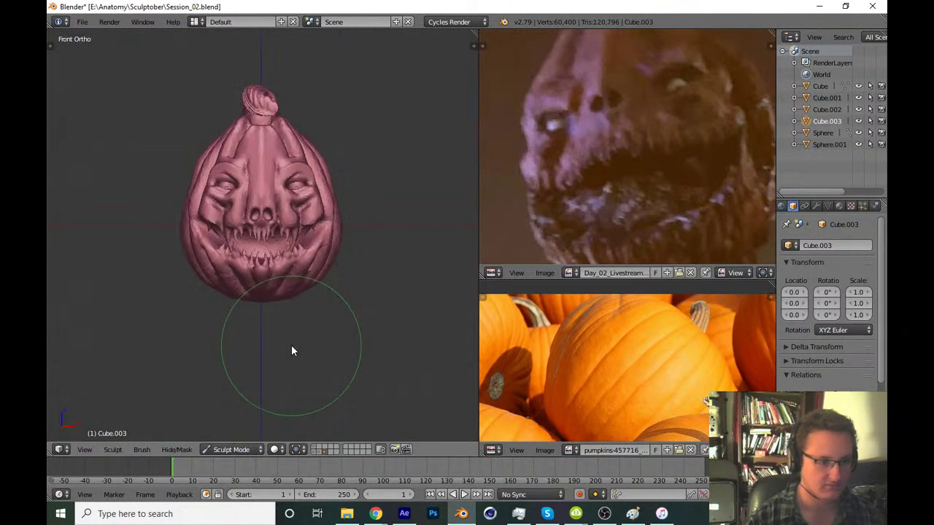
{"action": "scroll", "coordinate": [307, 379], "scroll_direction": "up", "scroll_amount": 3}
{"action": "scroll", "coordinate": [280, 357], "scroll_direction": "up", "scroll_amount": 3}
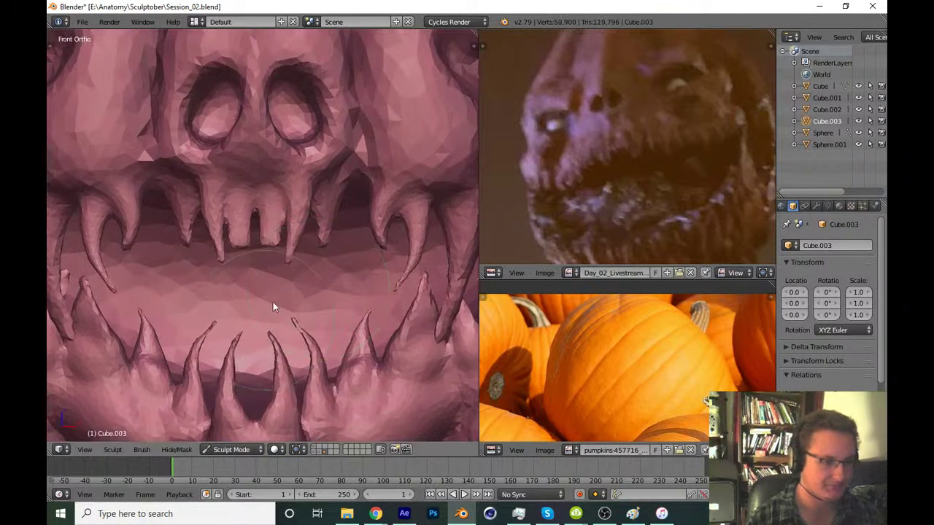
{"action": "scroll", "coordinate": [274, 302], "scroll_direction": "up", "scroll_amount": 4}
{"action": "scroll", "coordinate": [306, 224], "scroll_direction": "up", "scroll_amount": 2}
Enlarge the brush and sharpen the middle tooth's edges into creases
{"action": "key", "text": "f"}
{"action": "left_click", "coordinate": [308, 266]}
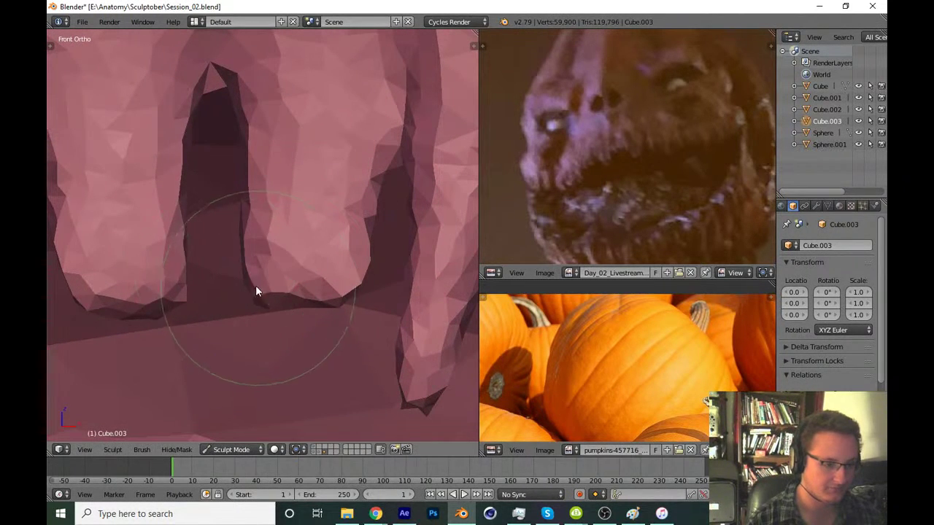
{"action": "mouse_move", "coordinate": [258, 235]}
{"action": "left_mouse_down"}
{"action": "mouse_move", "coordinate": [305, 274]}
{"action": "mouse_move", "coordinate": [296, 238]}
{"action": "left_mouse_up"}
{"action": "key", "text": "f"}
{"action": "left_click", "coordinate": [319, 237]}
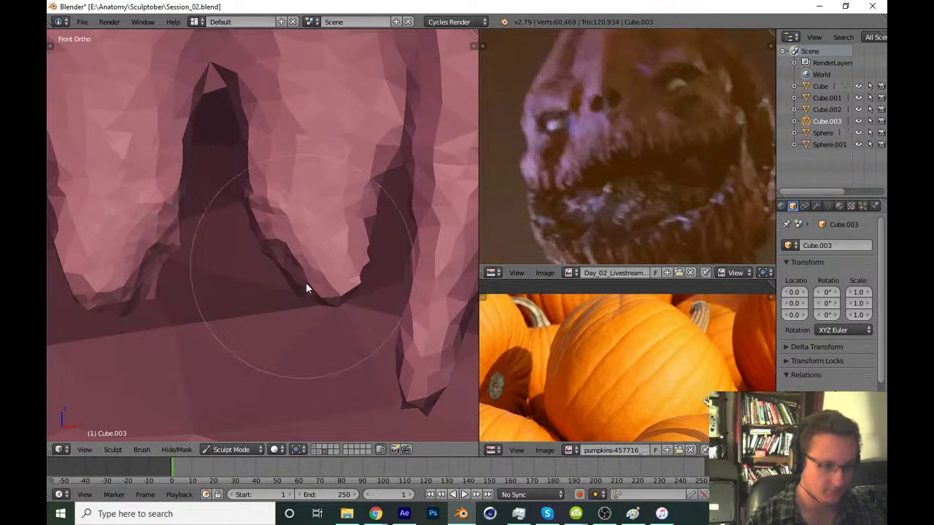
{"action": "mouse_move", "coordinate": [305, 282]}
{"action": "left_mouse_down"}
{"action": "mouse_move", "coordinate": [280, 252]}
{"action": "mouse_move", "coordinate": [300, 247]}
{"action": "mouse_move", "coordinate": [270, 228]}
{"action": "mouse_move", "coordinate": [315, 284]}
{"action": "left_mouse_up"}
Re-sculpt the tip of one tooth
{"action": "scroll", "coordinate": [319, 299], "scroll_direction": "down", "scroll_amount": 4}
{"action": "scroll", "coordinate": [314, 309], "scroll_direction": "down", "scroll_amount": 4}
{"action": "scroll", "coordinate": [312, 312], "scroll_direction": "down", "scroll_amount": 3}
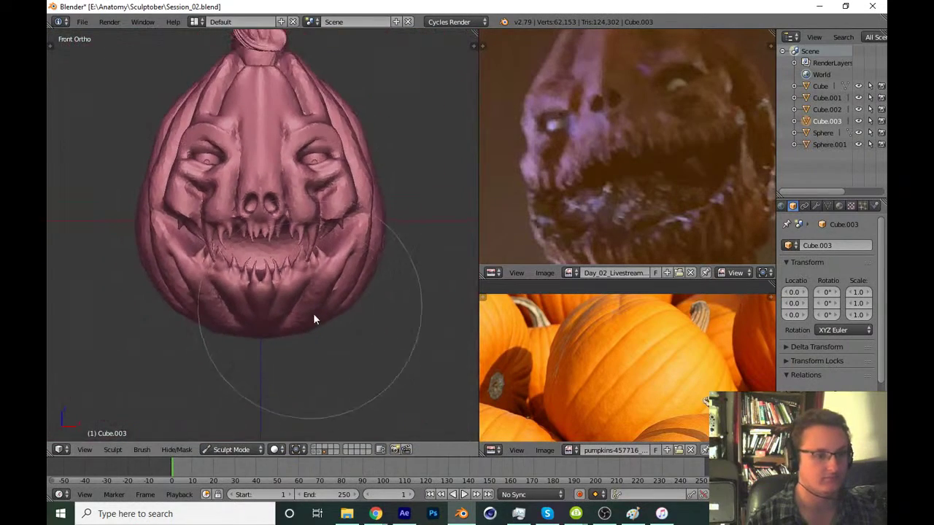
{"action": "scroll", "coordinate": [313, 320], "scroll_direction": "up", "scroll_amount": 5}
{"action": "scroll", "coordinate": [315, 211], "scroll_direction": "up", "scroll_amount": 4}
{"action": "scroll", "coordinate": [310, 208], "scroll_direction": "up", "scroll_amount": 2}
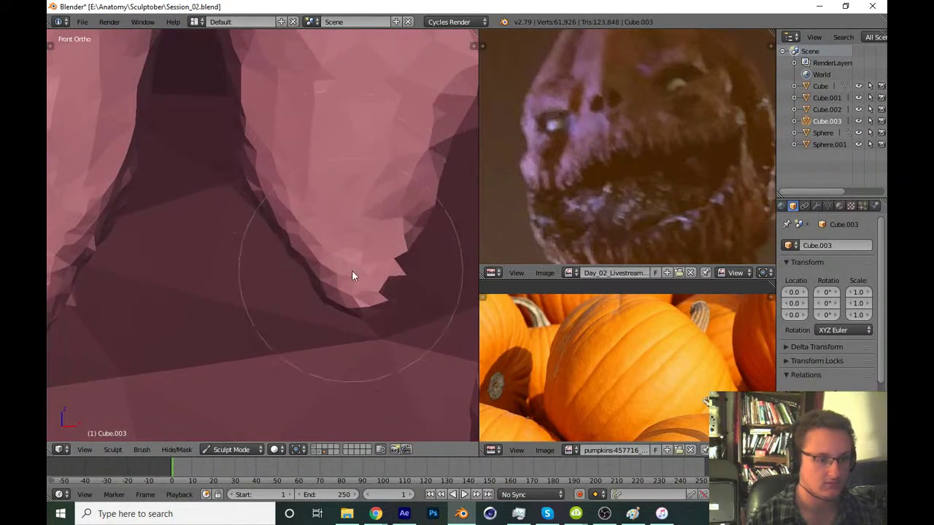
{"action": "mouse_move", "coordinate": [353, 272]}
{"action": "left_mouse_down"}
{"action": "mouse_move", "coordinate": [327, 209]}
{"action": "mouse_move", "coordinate": [295, 208]}
{"action": "mouse_move", "coordinate": [335, 228]}
{"action": "mouse_move", "coordinate": [352, 268]}
{"action": "left_mouse_up"}
Reshape and refine the teeth inside the mouth
{"action": "scroll", "coordinate": [352, 268], "scroll_direction": "down", "scroll_amount": 3}
{"action": "scroll", "coordinate": [308, 283], "scroll_direction": "down", "scroll_amount": 3}
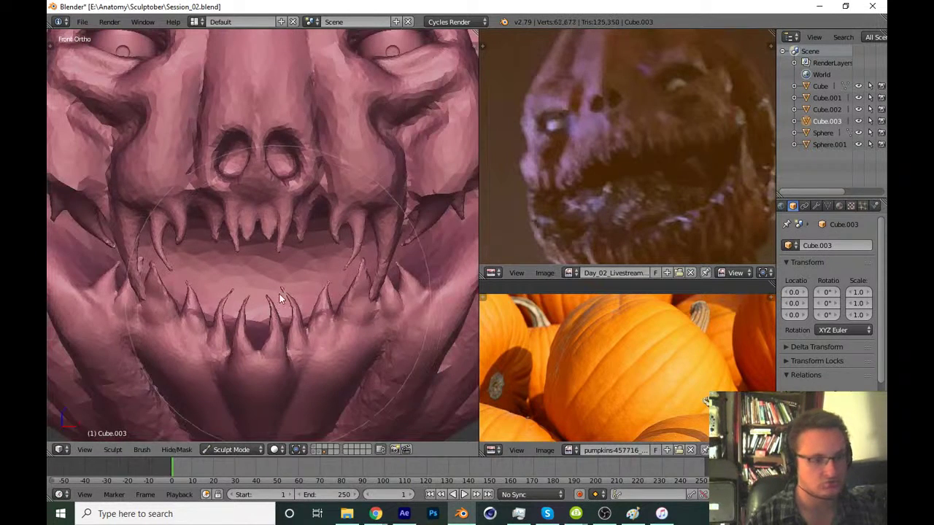
{"action": "scroll", "coordinate": [271, 304], "scroll_direction": "down", "scroll_amount": 2}
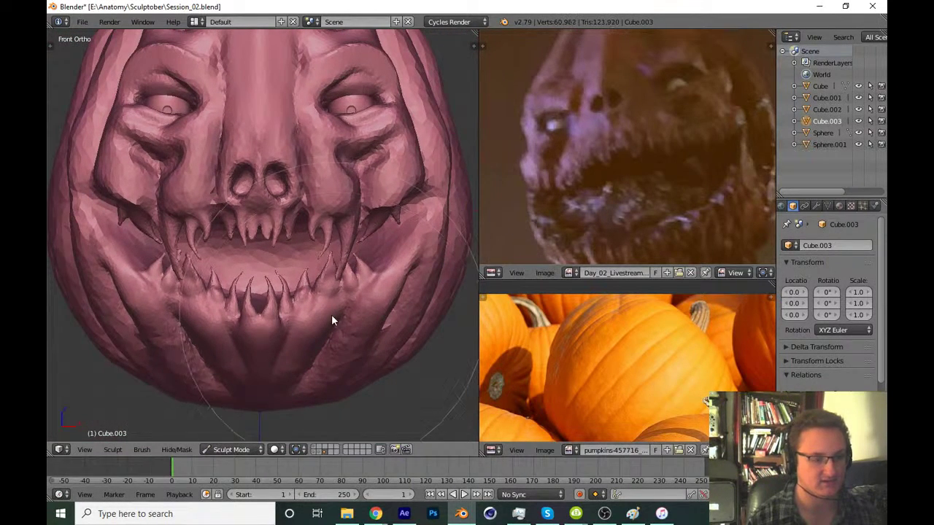
{"action": "scroll", "coordinate": [334, 317], "scroll_direction": "down", "scroll_amount": 1}
{"action": "scroll", "coordinate": [318, 343], "scroll_direction": "up", "scroll_amount": 2}
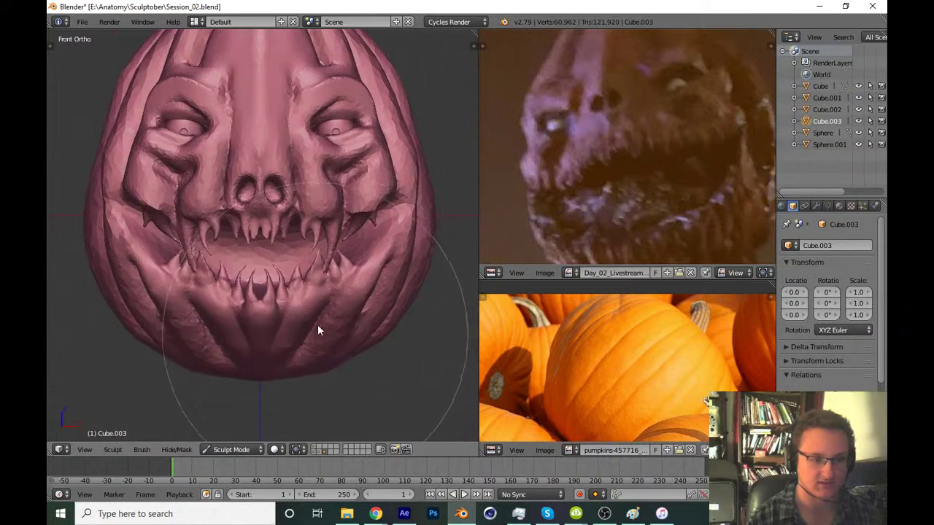
{"action": "scroll", "coordinate": [317, 324], "scroll_direction": "up", "scroll_amount": 4}
{"action": "scroll", "coordinate": [363, 181], "scroll_direction": "up", "scroll_amount": 3}
{"action": "mouse_move", "coordinate": [356, 184]}
{"action": "left_mouse_down"}
{"action": "mouse_move", "coordinate": [238, 237]}
{"action": "mouse_move", "coordinate": [267, 229]}
{"action": "mouse_move", "coordinate": [297, 274]}
{"action": "left_mouse_up"}
{"action": "scroll", "coordinate": [299, 270], "scroll_direction": "up", "scroll_amount": 2}
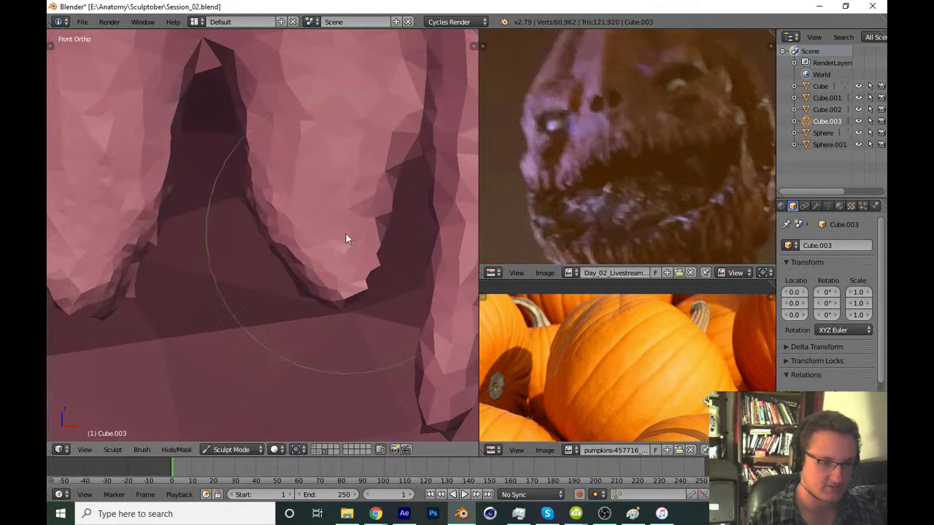
{"action": "left_click_drag", "start_coordinate": [377, 234], "coordinate": [343, 251]}
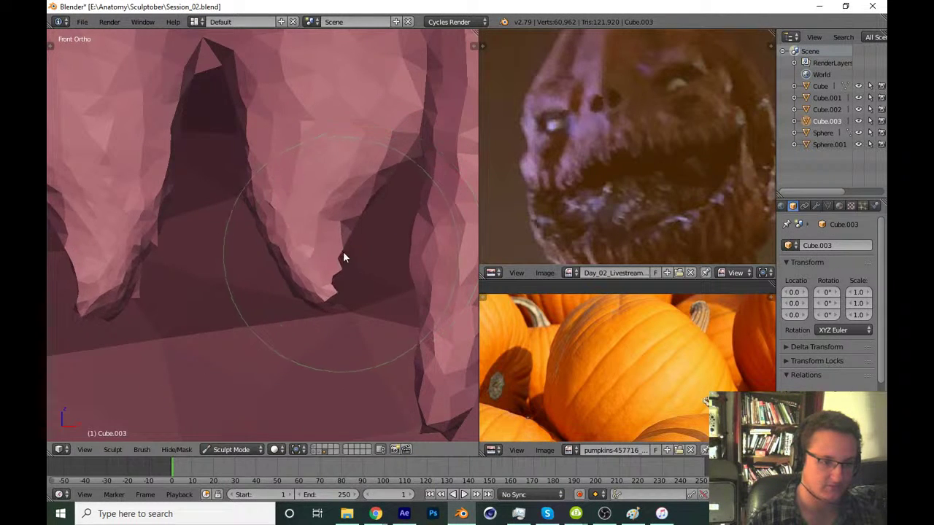
Save the reshaped fangs over Session_02.blend
{"action": "scroll", "coordinate": [340, 330], "scroll_direction": "down", "scroll_amount": 1}
{"action": "scroll", "coordinate": [340, 330], "scroll_direction": "down", "scroll_amount": 4}
{"action": "scroll", "coordinate": [315, 307], "scroll_direction": "down", "scroll_amount": 3}
{"action": "scroll", "coordinate": [332, 354], "scroll_direction": "down", "scroll_amount": 3}
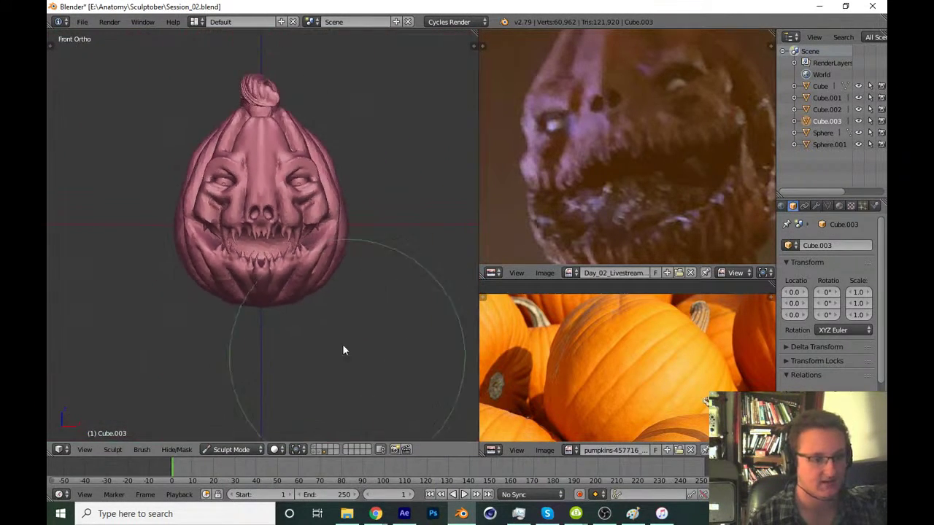
{"action": "key", "text": "ctrl+s"}
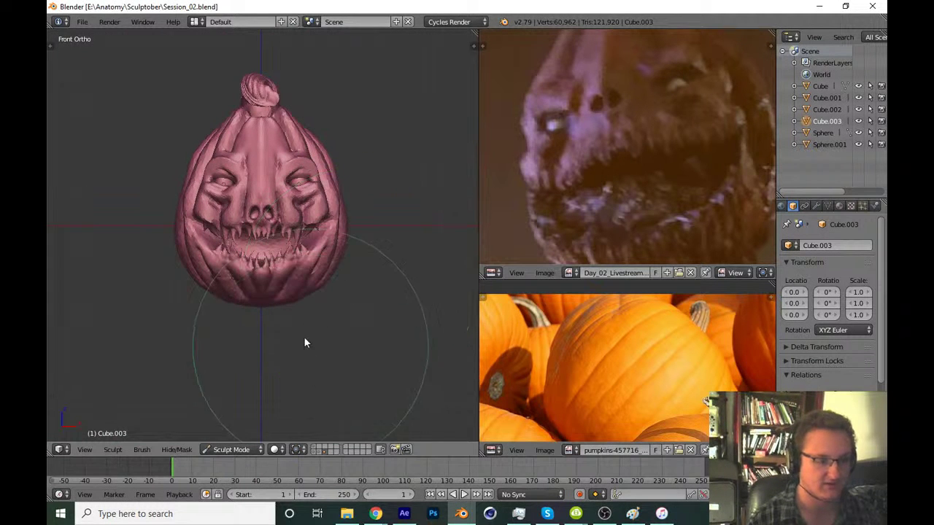
{"action": "mouse_move", "coordinate": [276, 352]}
{"action": "middle_mouse_down"}
{"action": "mouse_move", "coordinate": [322, 341]}
{"action": "mouse_move", "coordinate": [270, 378]}
{"action": "mouse_move", "coordinate": [280, 345]}
{"action": "middle_mouse_up"}
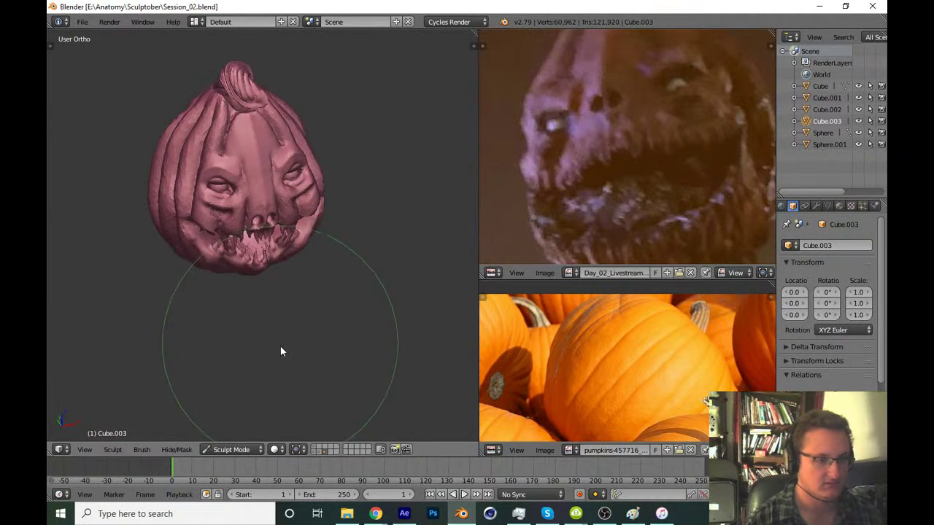
Save over Session_02.blend and view the pumpkin from the front
{"action": "key", "text": "ctrl+s"}
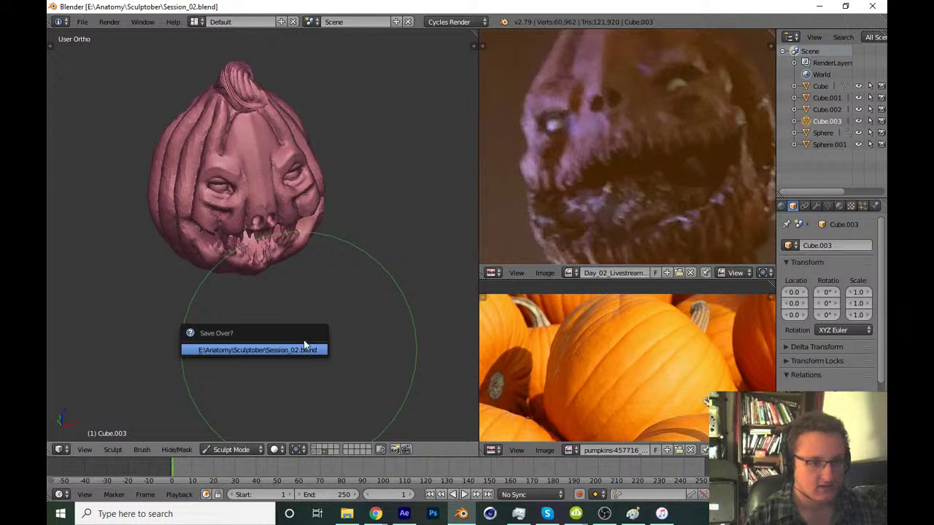
{"action": "mouse_move", "coordinate": [330, 298]}
{"action": "middle_mouse_down"}
{"action": "mouse_move", "coordinate": [240, 324]}
{"action": "mouse_move", "coordinate": [256, 351]}
{"action": "mouse_move", "coordinate": [324, 329]}
{"action": "mouse_move", "coordinate": [271, 346]}
{"action": "middle_mouse_up"}
{"action": "key", "text": "KP_1"}
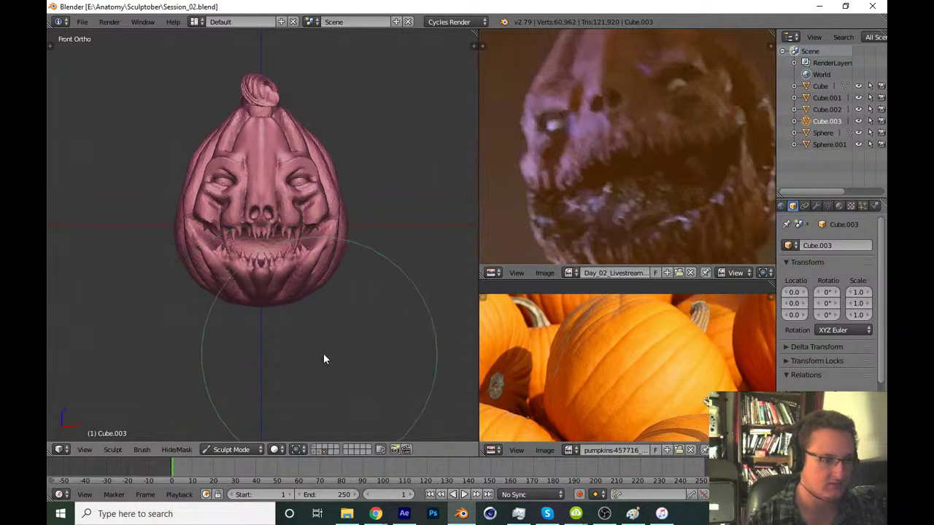
In Object Mode, duplicate the pumpkin as Cube.004 and reset its location to the origin
{"action": "left_click", "coordinate": [246, 451]}
{"action": "left_click", "coordinate": [259, 437]}
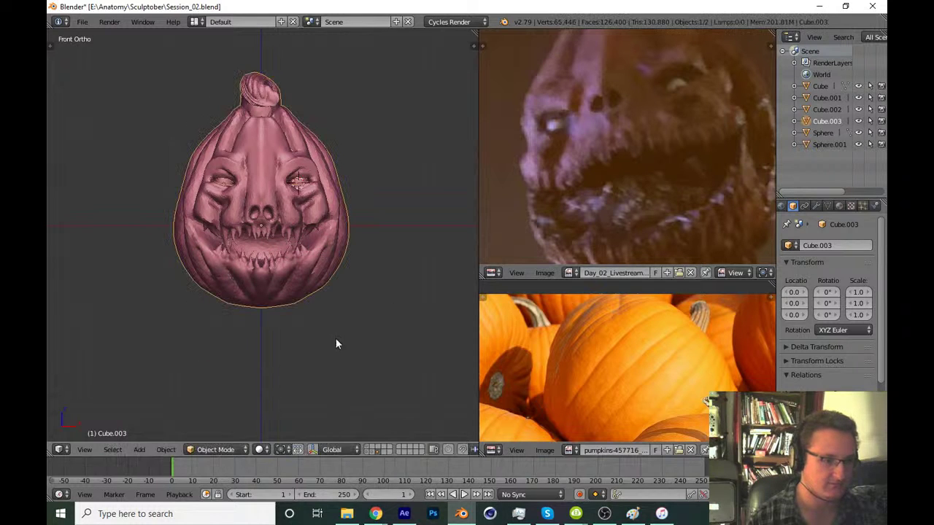
{"action": "key", "text": "shift+d"}
{"action": "left_click", "coordinate": [338, 344]}
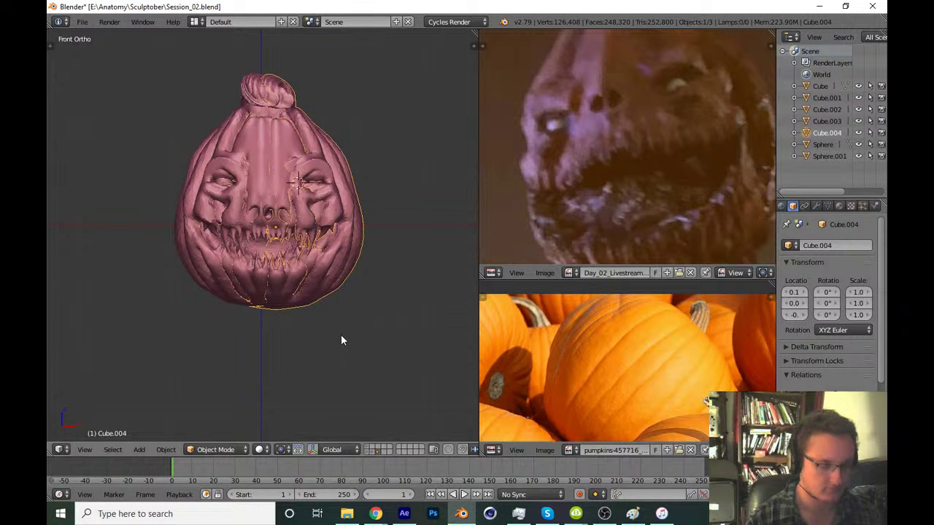
{"action": "key", "text": "alt+g"}
Move Cube.004 to another layer and show only that layer
{"action": "key", "text": "m"}
{"action": "left_click", "coordinate": [461, 363]}
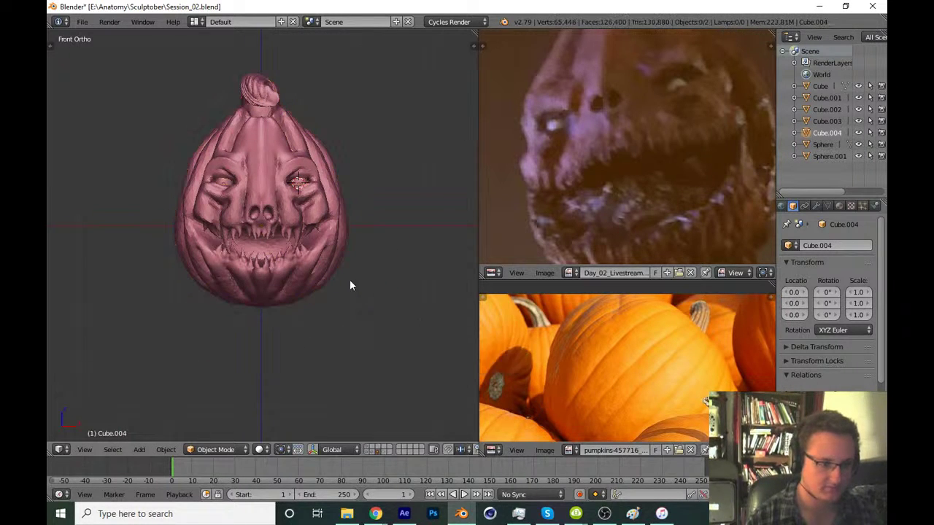
{"action": "left_click", "coordinate": [385, 450]}
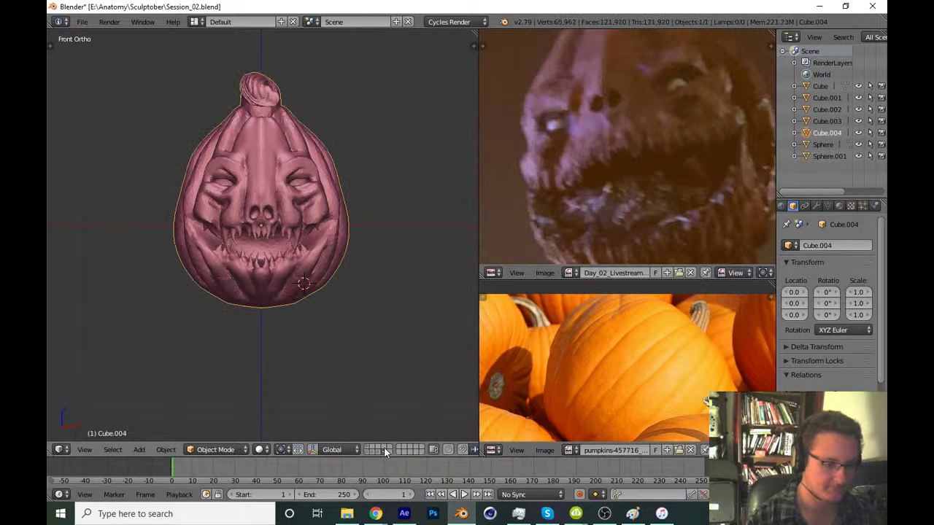
{"action": "scroll", "coordinate": [358, 284], "scroll_direction": "up", "scroll_amount": 4}
{"action": "scroll", "coordinate": [332, 317], "scroll_direction": "up", "scroll_amount": 2}
{"action": "left_click", "coordinate": [216, 450]}
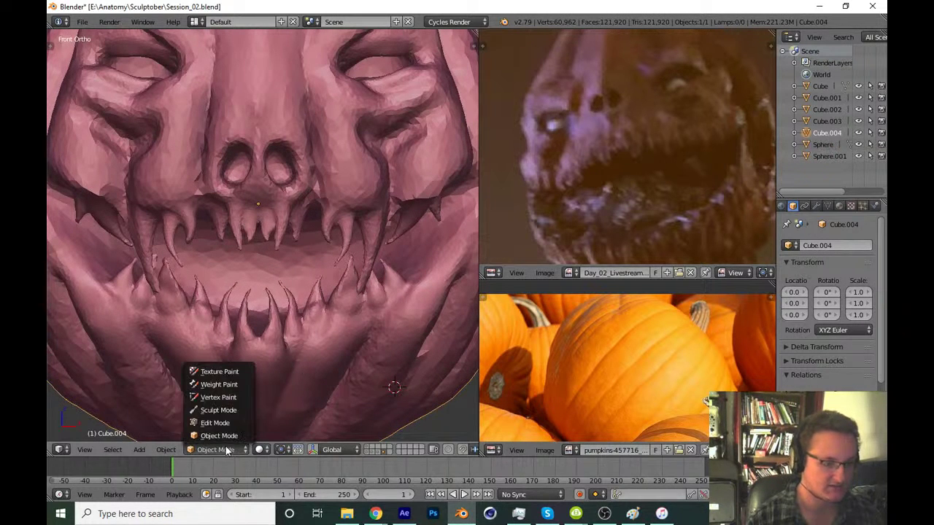
Enter Sculpt Mode on Cube.004, shrink the brush, and check the Symmetry settings
{"action": "left_click", "coordinate": [218, 410]}
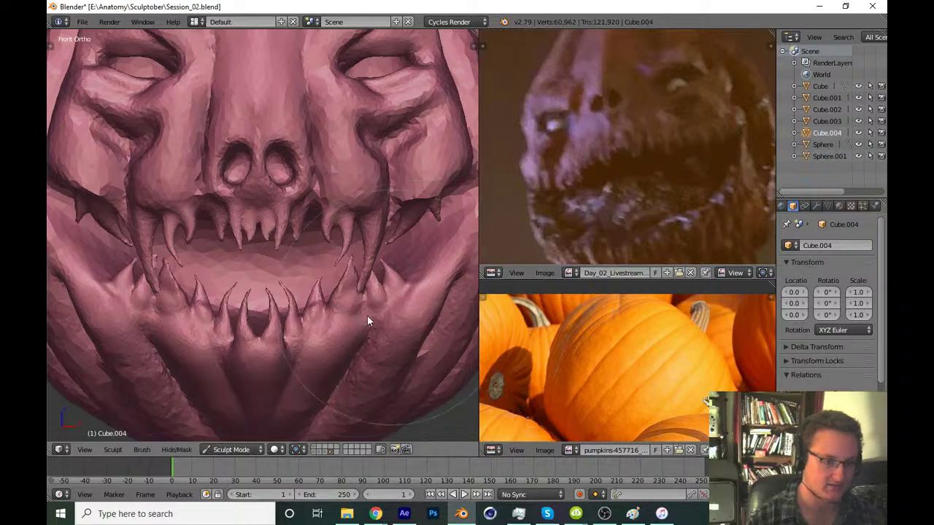
{"action": "mouse_move", "coordinate": [369, 316]}
{"action": "middle_mouse_down"}
{"action": "mouse_move", "coordinate": [256, 325]}
{"action": "mouse_move", "coordinate": [302, 305]}
{"action": "mouse_move", "coordinate": [306, 286]}
{"action": "middle_mouse_up"}
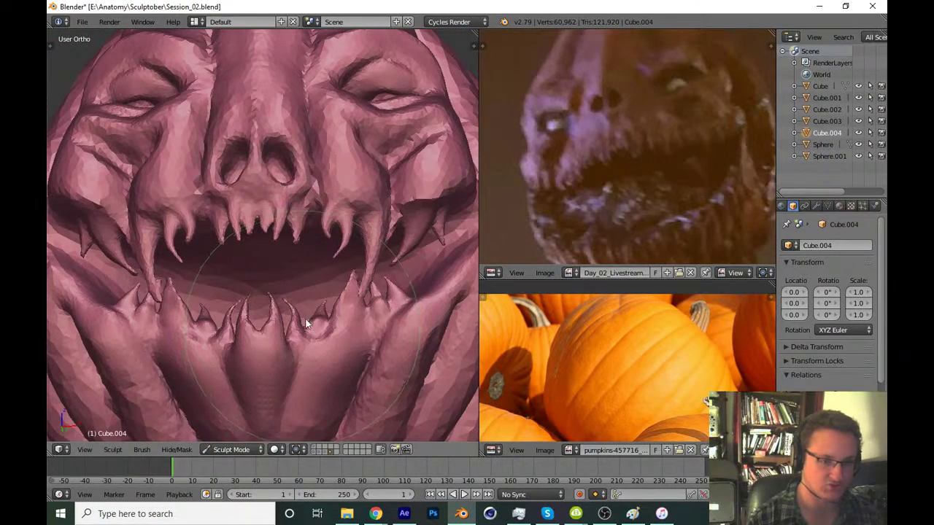
{"action": "scroll", "coordinate": [312, 319], "scroll_direction": "up", "scroll_amount": 2}
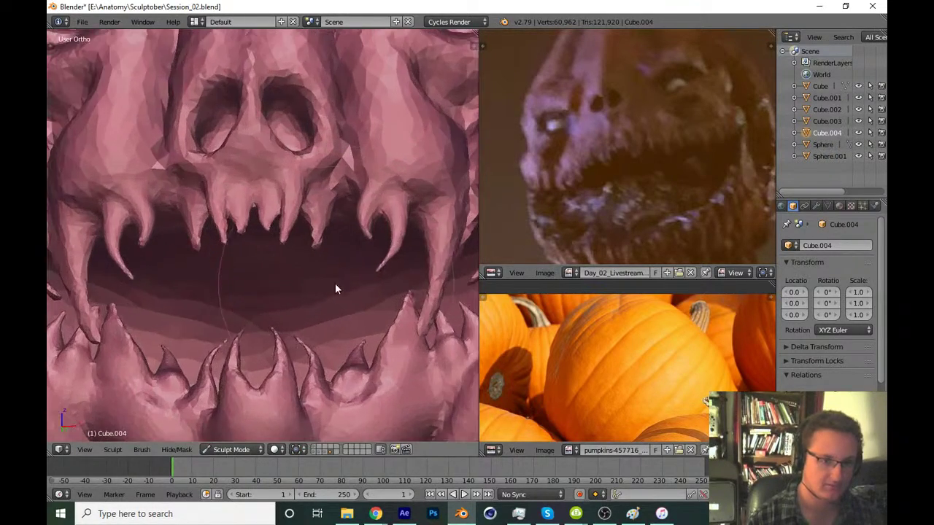
{"action": "scroll", "coordinate": [335, 283], "scroll_direction": "up", "scroll_amount": 2}
{"action": "key", "text": "f"}
{"action": "left_click", "coordinate": [292, 279]}
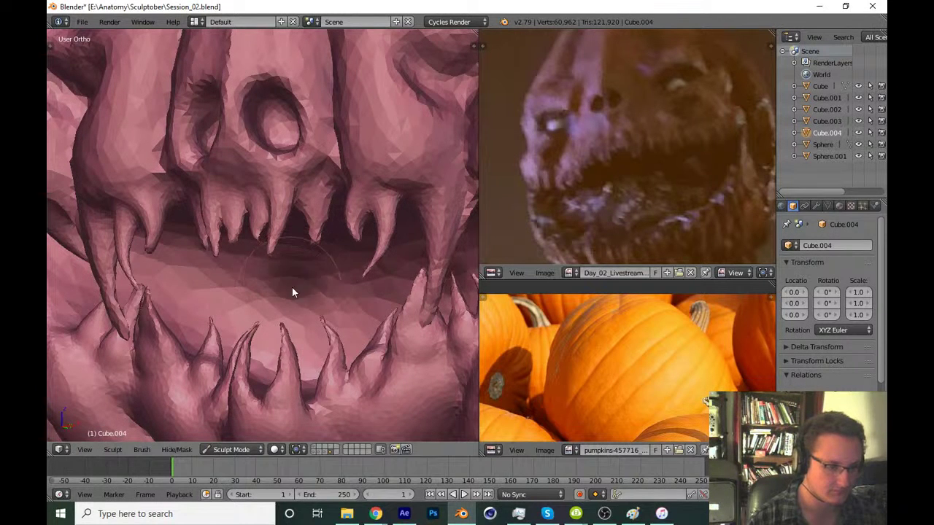
{"action": "key", "text": "t"}
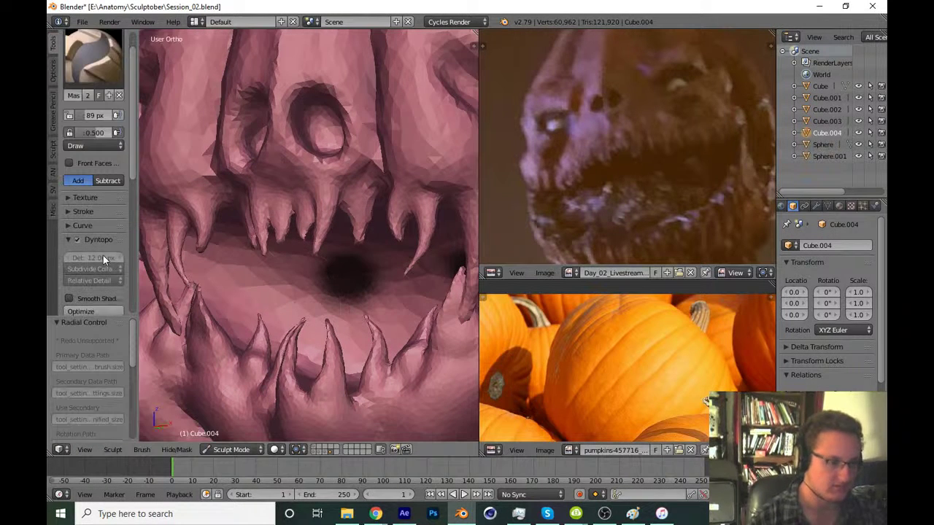
{"action": "scroll", "coordinate": [126, 180], "scroll_direction": "down", "scroll_amount": 3}
{"action": "scroll", "coordinate": [135, 209], "scroll_direction": "down", "scroll_amount": 3}
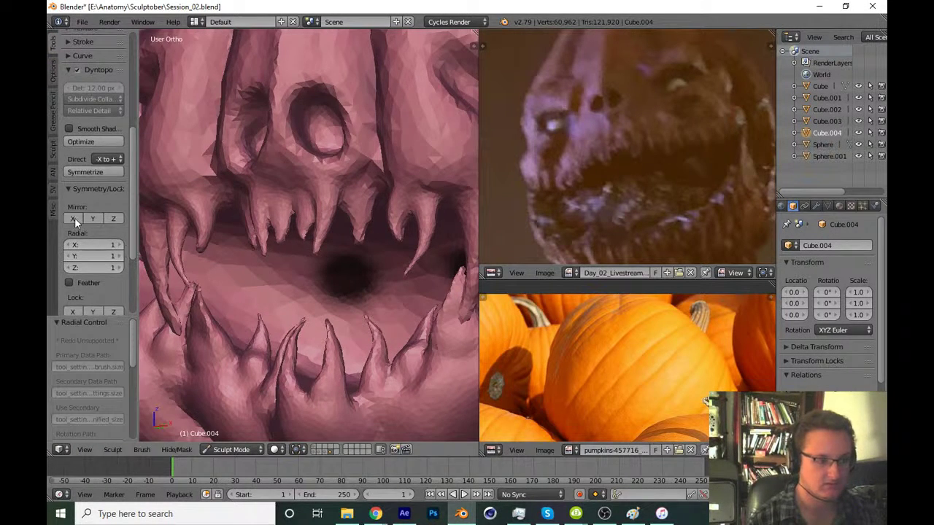
{"action": "key", "text": "t"}
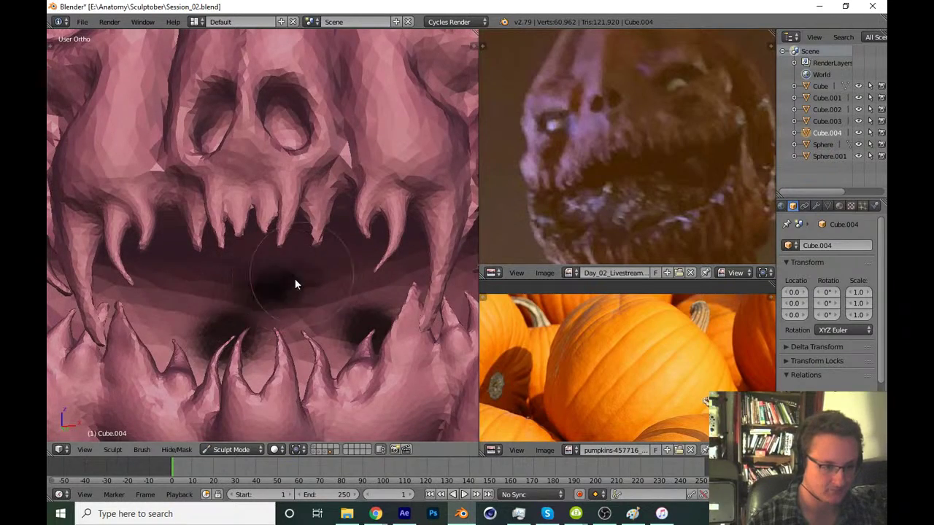
Carve the back of the mouth deeper, then invert the mask to free only the mouth interior
{"action": "mouse_move", "coordinate": [295, 285]}
{"action": "middle_mouse_down"}
{"action": "mouse_move", "coordinate": [271, 290]}
{"action": "mouse_move", "coordinate": [262, 308]}
{"action": "mouse_move", "coordinate": [304, 309]}
{"action": "mouse_move", "coordinate": [173, 323]}
{"action": "middle_mouse_up"}
{"action": "mouse_move", "coordinate": [173, 323]}
{"action": "left_mouse_down"}
{"action": "mouse_move", "coordinate": [250, 313]}
{"action": "mouse_move", "coordinate": [229, 324]}
{"action": "left_mouse_up"}
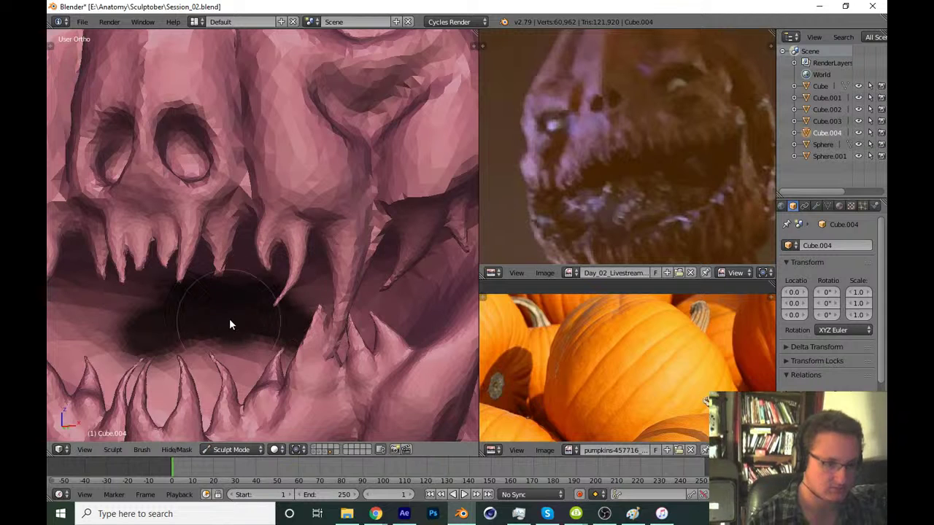
{"action": "middle_click_drag", "start_coordinate": [242, 315], "coordinate": [247, 327]}
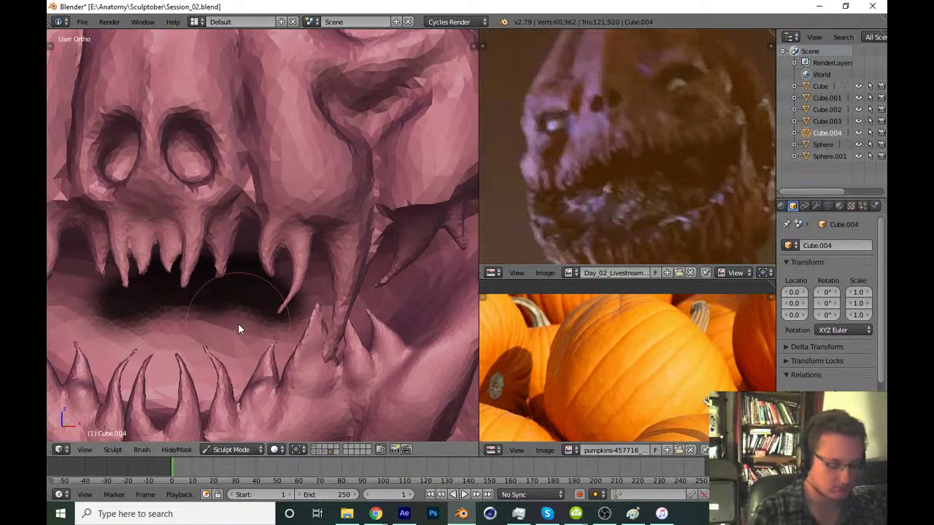
{"action": "key", "text": "ctrl+i"}
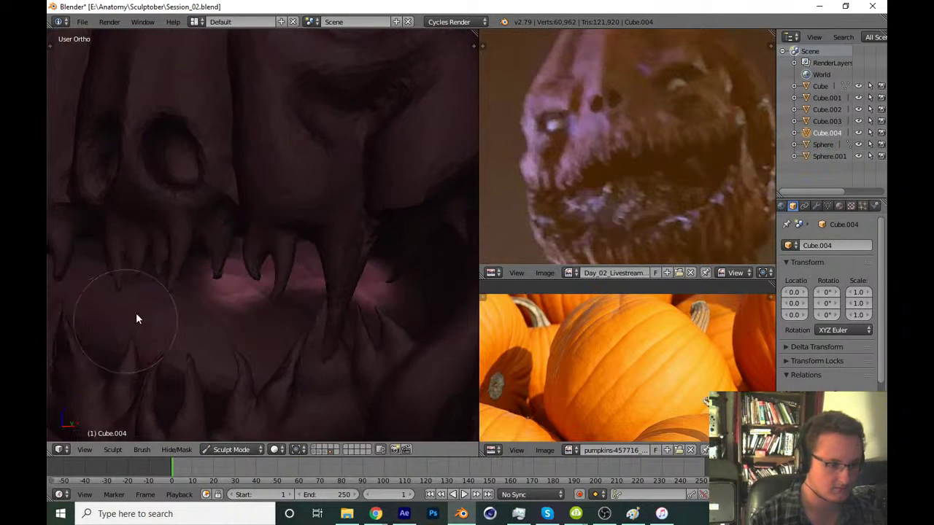
Check the Matcap shading in the sidebar, then sculpt a stroke inside the mouth
{"action": "middle_click_drag", "start_coordinate": [252, 299], "coordinate": [249, 268]}
{"action": "key", "text": "n"}
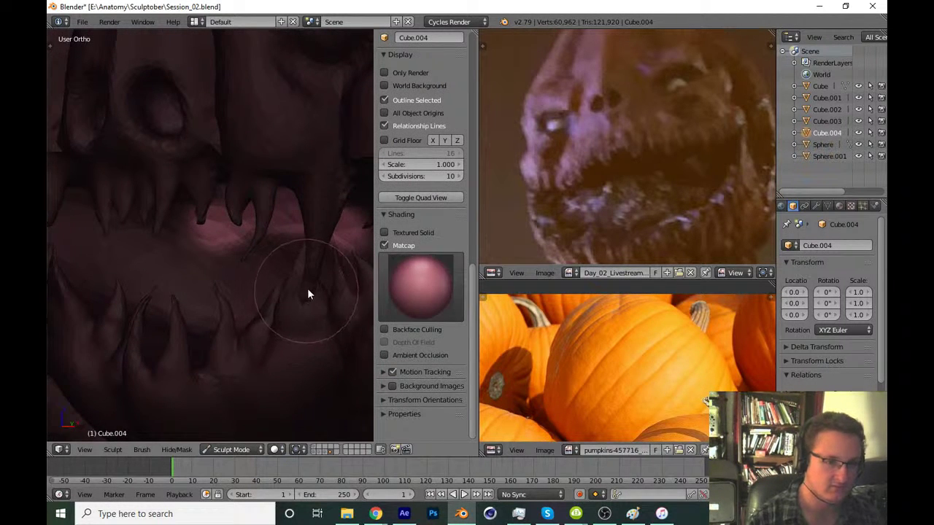
{"action": "key", "text": "n"}
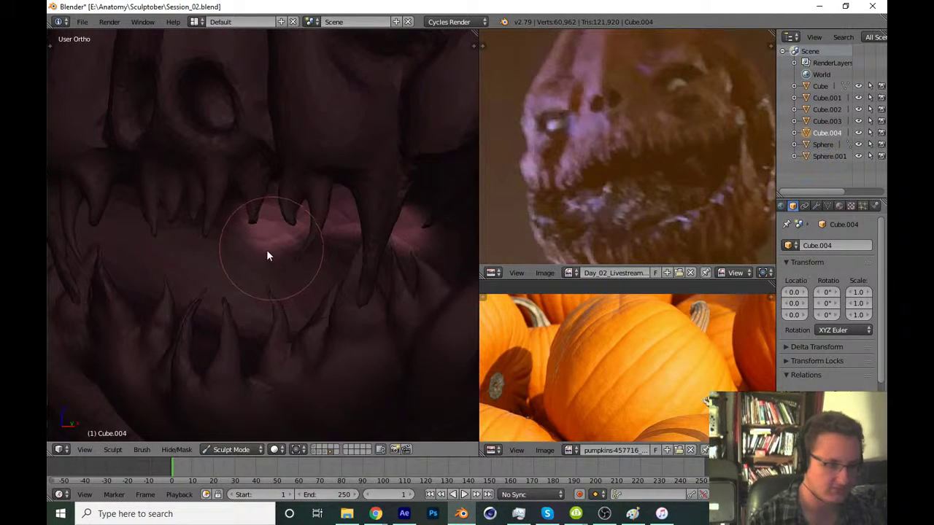
{"action": "mouse_move", "coordinate": [266, 250]}
{"action": "left_mouse_down"}
{"action": "mouse_move", "coordinate": [149, 245]}
{"action": "mouse_move", "coordinate": [202, 239]}
{"action": "mouse_move", "coordinate": [169, 264]}
{"action": "mouse_move", "coordinate": [241, 267]}
{"action": "mouse_move", "coordinate": [224, 305]}
{"action": "mouse_move", "coordinate": [262, 288]}
{"action": "mouse_move", "coordinate": [153, 288]}
{"action": "left_mouse_up"}
{"action": "scroll", "coordinate": [245, 241], "scroll_direction": "down", "scroll_amount": 2}
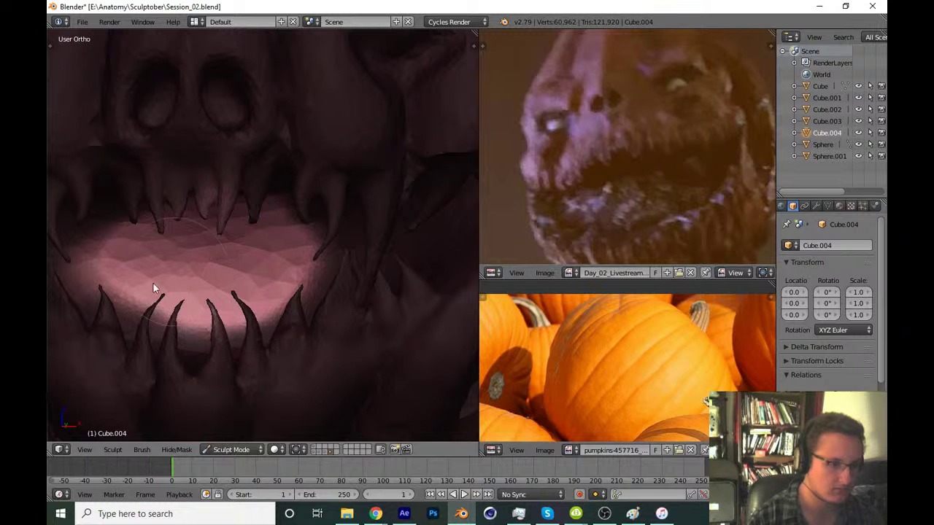
Reshape the right-side and lower fangs with strokes from front and side angles
{"action": "mouse_move", "coordinate": [228, 282]}
{"action": "left_mouse_down"}
{"action": "mouse_move", "coordinate": [335, 247]}
{"action": "mouse_move", "coordinate": [377, 245]}
{"action": "mouse_move", "coordinate": [313, 289]}
{"action": "left_mouse_up"}
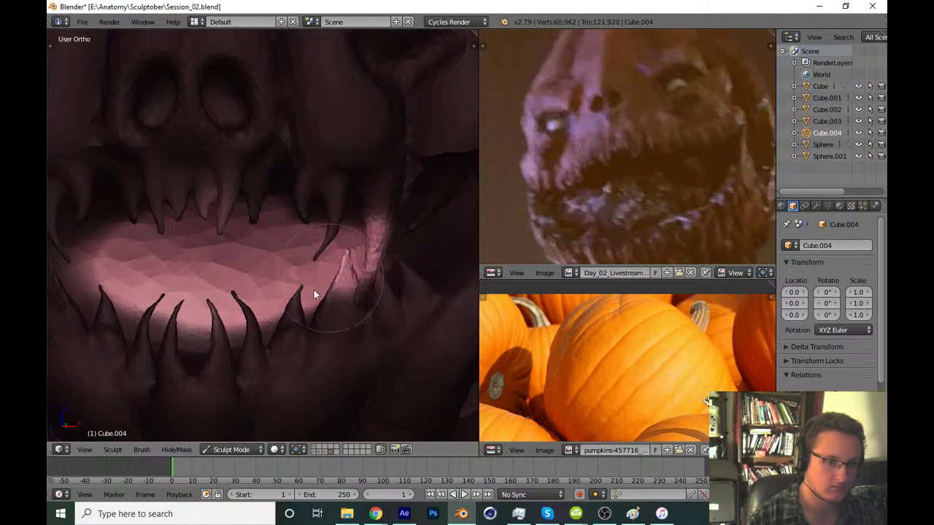
{"action": "middle_click_drag", "start_coordinate": [314, 290], "coordinate": [330, 270]}
{"action": "mouse_move", "coordinate": [329, 270]}
{"action": "left_mouse_down"}
{"action": "mouse_move", "coordinate": [297, 319]}
{"action": "mouse_move", "coordinate": [348, 217]}
{"action": "left_mouse_up"}
{"action": "mouse_move", "coordinate": [348, 217]}
{"action": "middle_mouse_down"}
{"action": "mouse_move", "coordinate": [360, 265]}
{"action": "mouse_move", "coordinate": [318, 246]}
{"action": "middle_mouse_up"}
{"action": "middle_click_drag", "start_coordinate": [164, 256], "coordinate": [155, 255]}
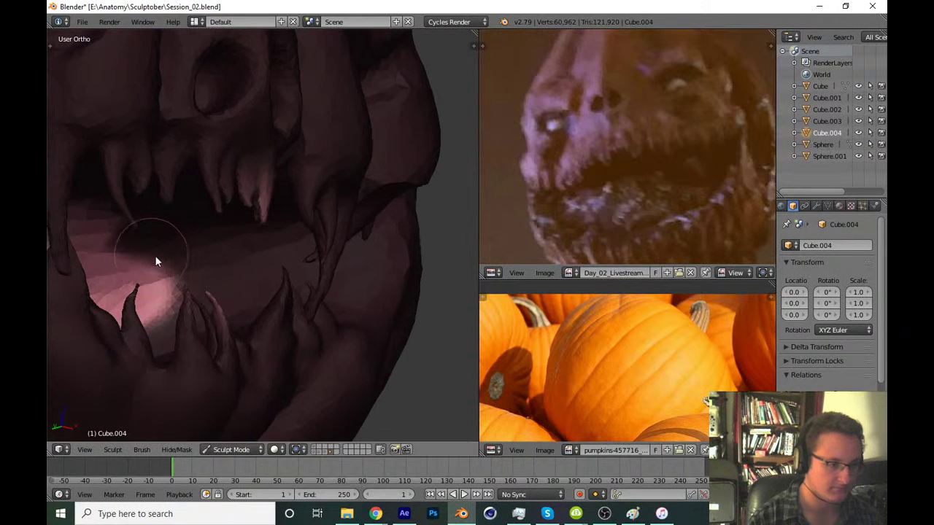
{"action": "middle_click_drag", "start_coordinate": [233, 319], "coordinate": [231, 322]}
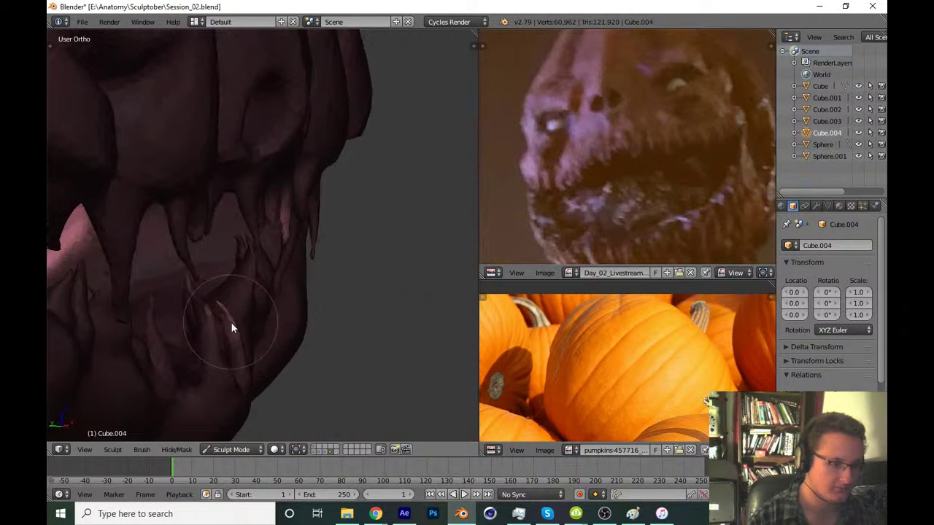
{"action": "mouse_move", "coordinate": [230, 322]}
{"action": "left_mouse_down"}
{"action": "mouse_move", "coordinate": [200, 298]}
{"action": "mouse_move", "coordinate": [243, 269]}
{"action": "mouse_move", "coordinate": [230, 306]}
{"action": "mouse_move", "coordinate": [296, 184]}
{"action": "mouse_move", "coordinate": [246, 334]}
{"action": "left_mouse_up"}
{"action": "mouse_move", "coordinate": [246, 334]}
{"action": "middle_mouse_down"}
{"action": "mouse_move", "coordinate": [313, 334]}
{"action": "mouse_move", "coordinate": [298, 271]}
{"action": "middle_mouse_up"}
{"action": "mouse_move", "coordinate": [248, 307]}
{"action": "middle_mouse_down"}
{"action": "mouse_move", "coordinate": [280, 282]}
{"action": "mouse_move", "coordinate": [262, 289]}
{"action": "middle_mouse_up"}
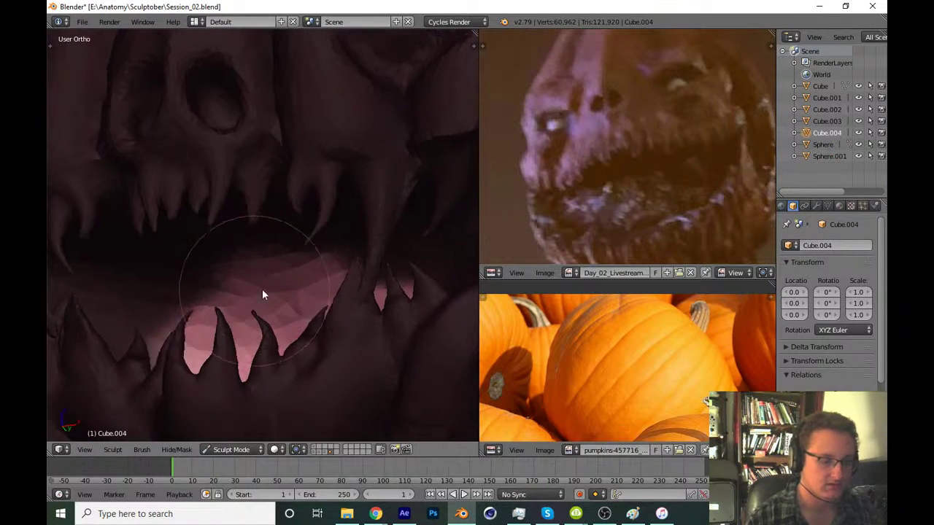
{"action": "left_click", "coordinate": [663, 511]}
{"action": "mouse_move", "coordinate": [642, 367]}
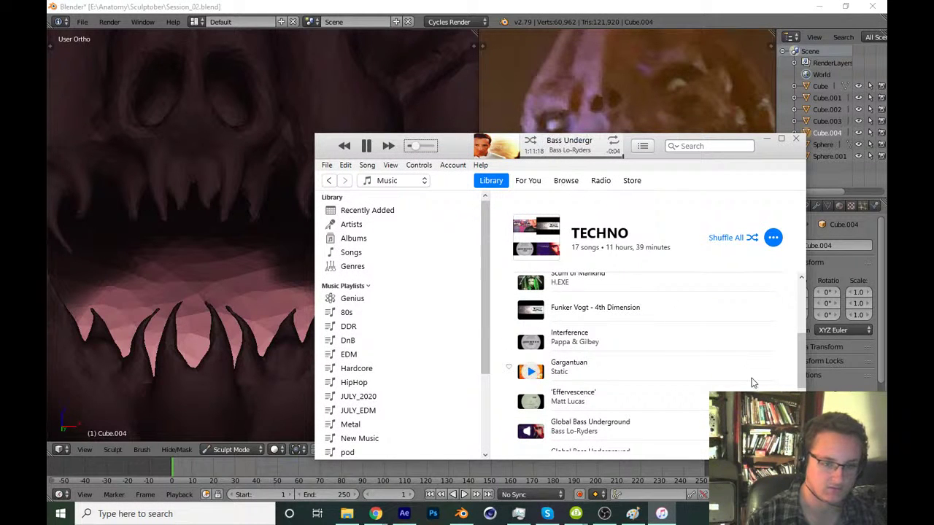
{"action": "left_click", "coordinate": [806, 364]}
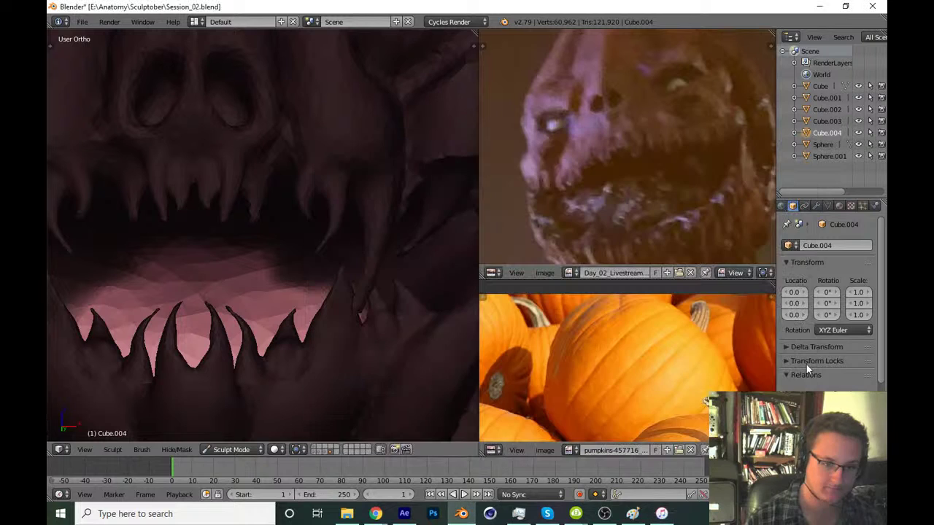
{"action": "left_click", "coordinate": [661, 514]}
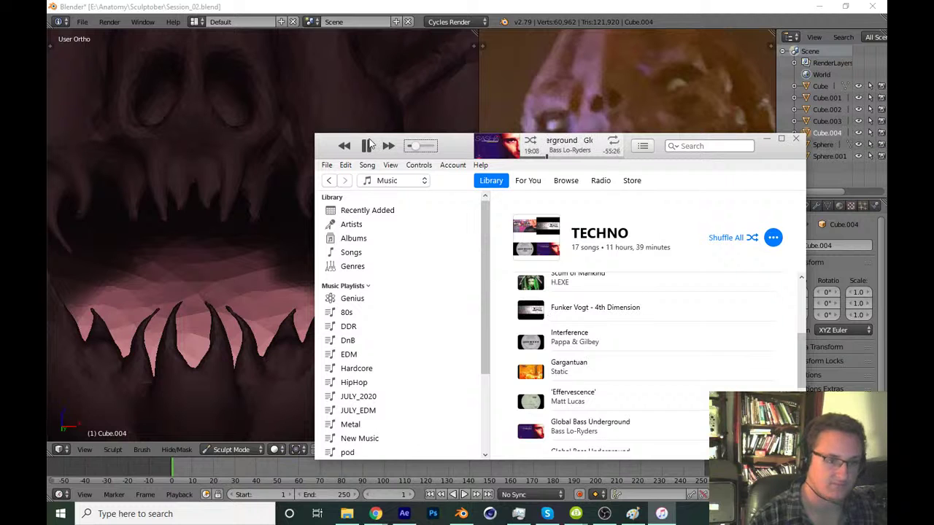
{"action": "left_click", "coordinate": [766, 140]}
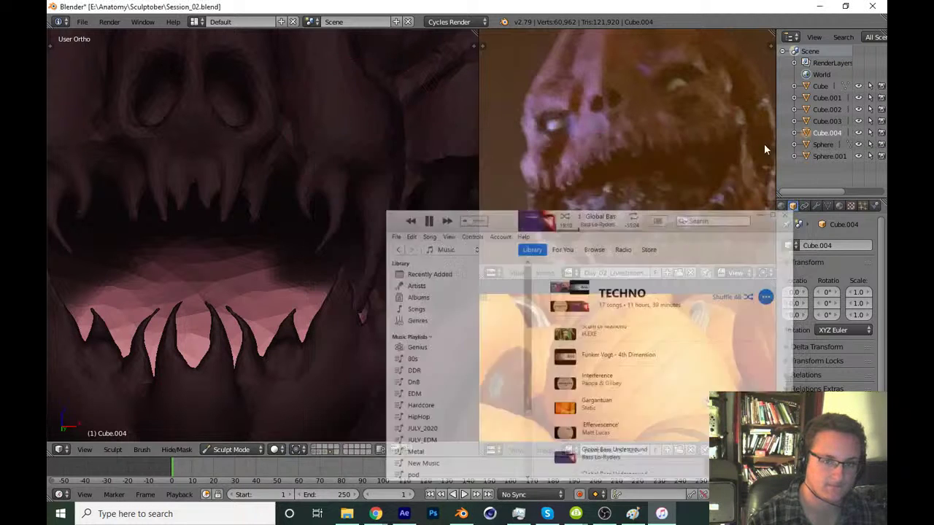
Shrink the brush and sculpt strokes that raise and brighten the palate
{"action": "key", "text": "f"}
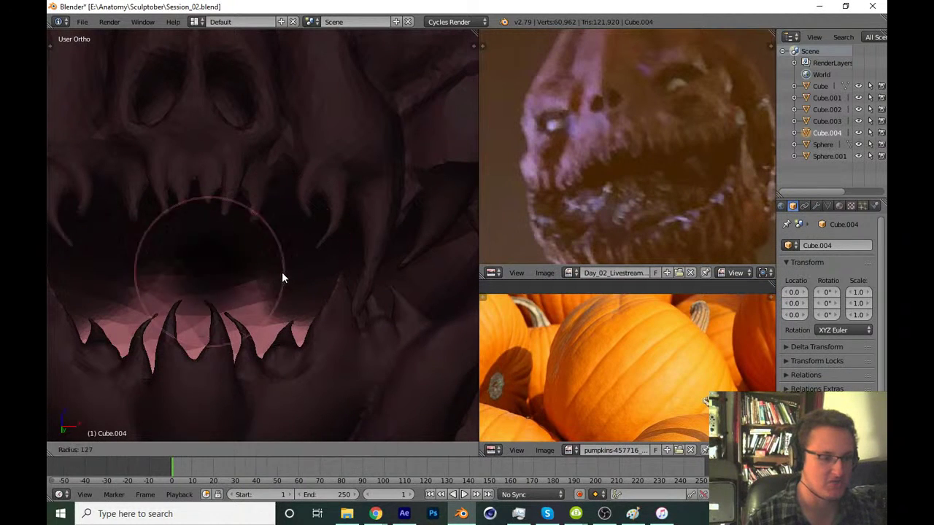
{"action": "left_click", "coordinate": [282, 272]}
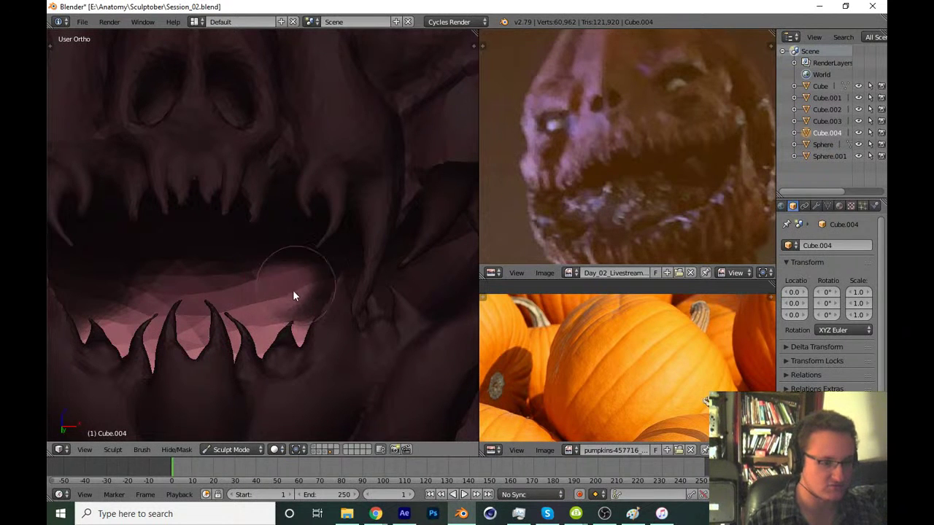
{"action": "mouse_move", "coordinate": [293, 290]}
{"action": "middle_mouse_down"}
{"action": "mouse_move", "coordinate": [279, 289]}
{"action": "mouse_move", "coordinate": [272, 265]}
{"action": "mouse_move", "coordinate": [248, 275]}
{"action": "mouse_move", "coordinate": [268, 267]}
{"action": "mouse_move", "coordinate": [274, 284]}
{"action": "middle_mouse_up"}
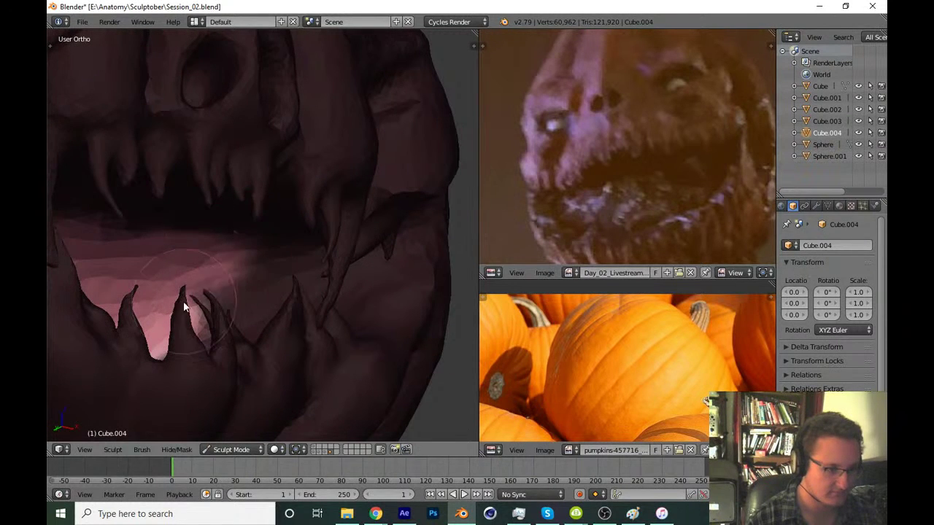
{"action": "mouse_move", "coordinate": [228, 256]}
{"action": "middle_mouse_down"}
{"action": "mouse_move", "coordinate": [270, 246]}
{"action": "mouse_move", "coordinate": [277, 259]}
{"action": "mouse_move", "coordinate": [159, 263]}
{"action": "mouse_move", "coordinate": [237, 252]}
{"action": "mouse_move", "coordinate": [274, 277]}
{"action": "mouse_move", "coordinate": [244, 290]}
{"action": "middle_mouse_up"}
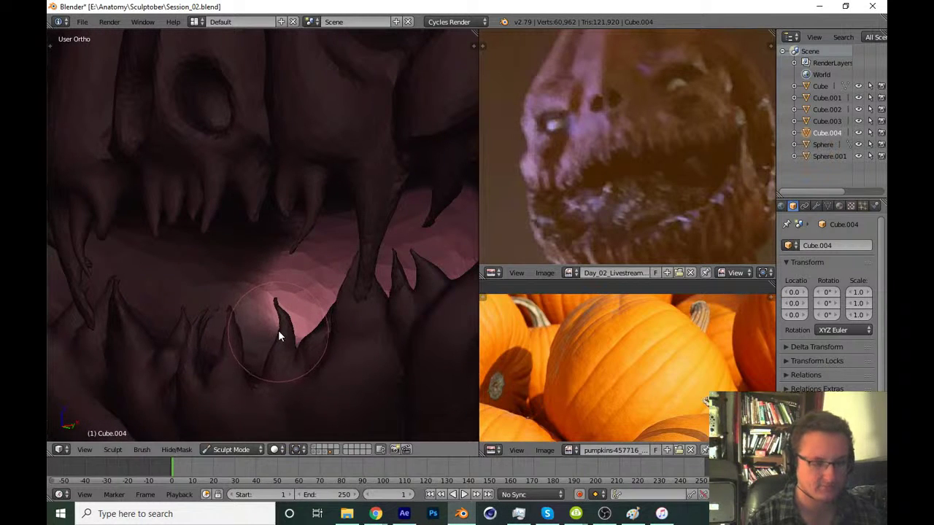
{"action": "mouse_move", "coordinate": [278, 330]}
{"action": "left_mouse_down"}
{"action": "mouse_move", "coordinate": [204, 268]}
{"action": "mouse_move", "coordinate": [271, 236]}
{"action": "mouse_move", "coordinate": [238, 281]}
{"action": "mouse_move", "coordinate": [264, 284]}
{"action": "mouse_move", "coordinate": [184, 251]}
{"action": "left_mouse_up"}
{"action": "middle_click_drag", "start_coordinate": [247, 263], "coordinate": [310, 289]}
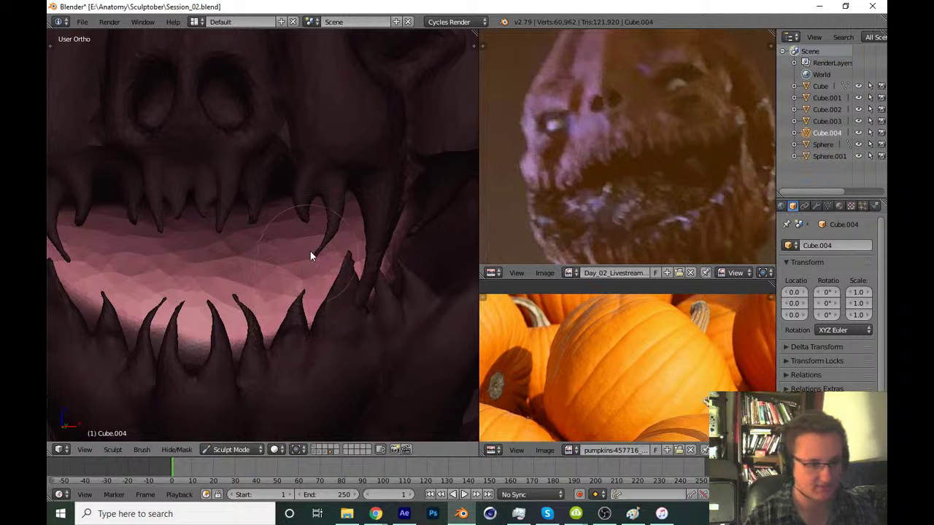
{"action": "mouse_move", "coordinate": [310, 255]}
{"action": "middle_mouse_down"}
{"action": "mouse_move", "coordinate": [299, 312]}
{"action": "mouse_move", "coordinate": [205, 354]}
{"action": "middle_mouse_up"}
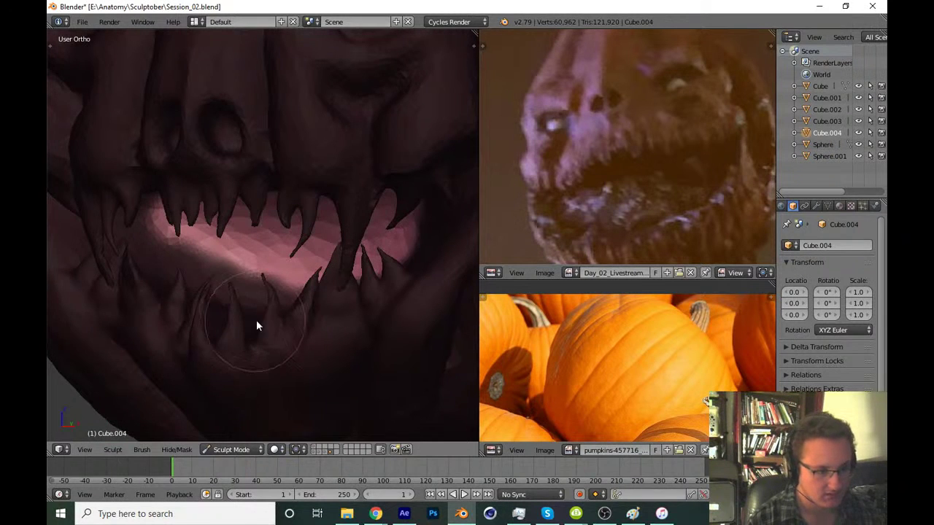
{"action": "scroll", "coordinate": [261, 279], "scroll_direction": "up", "scroll_amount": 3}
{"action": "left_click_drag", "start_coordinate": [223, 285], "coordinate": [137, 255]}
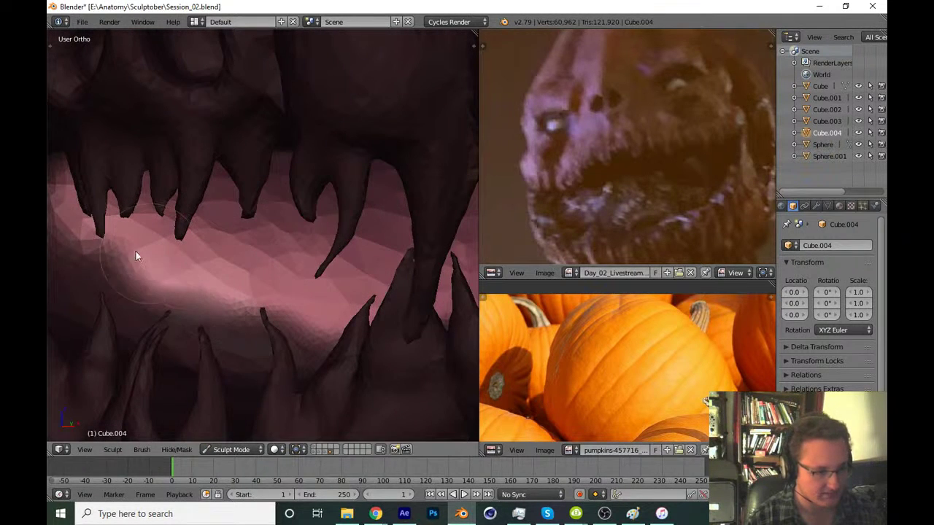
{"action": "scroll", "coordinate": [197, 245], "scroll_direction": "down", "scroll_amount": 3}
{"action": "scroll", "coordinate": [280, 246], "scroll_direction": "down", "scroll_amount": 3}
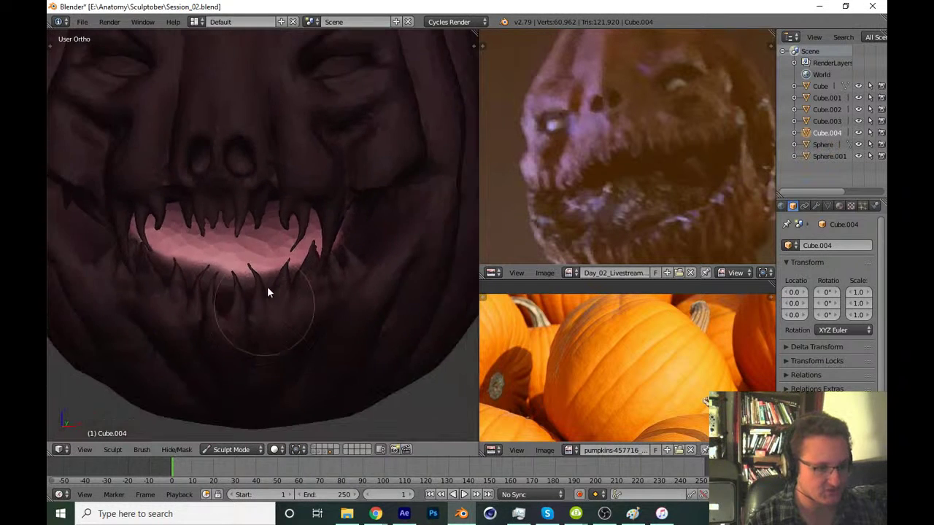
From the front view, use a smaller brush to brighten the palate behind the upper teeth
{"action": "key", "text": "KP_1"}
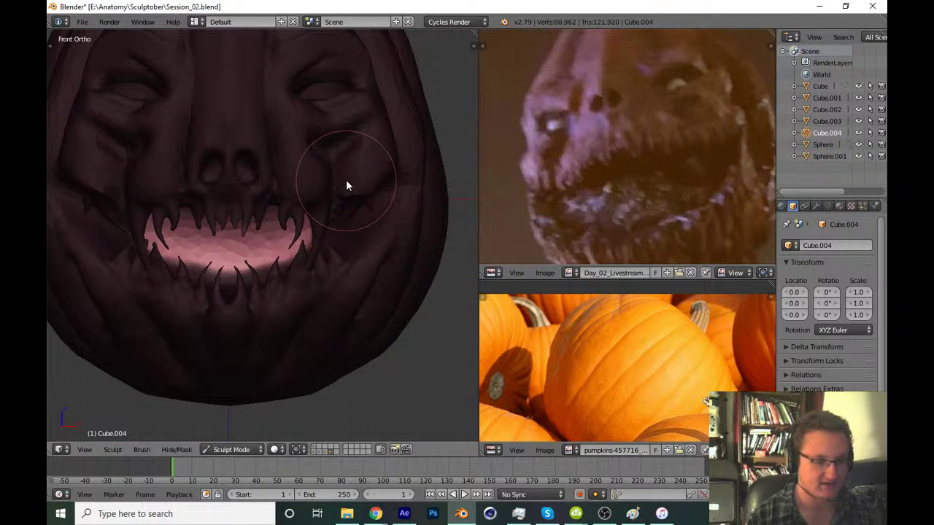
{"action": "mouse_move", "coordinate": [283, 315]}
{"action": "middle_mouse_down", "text": "shift"}
{"action": "mouse_move", "coordinate": [316, 270]}
{"action": "mouse_move", "coordinate": [309, 240]}
{"action": "middle_mouse_up", "text": "shift"}
{"action": "scroll", "coordinate": [315, 272], "scroll_direction": "up", "scroll_amount": 3}
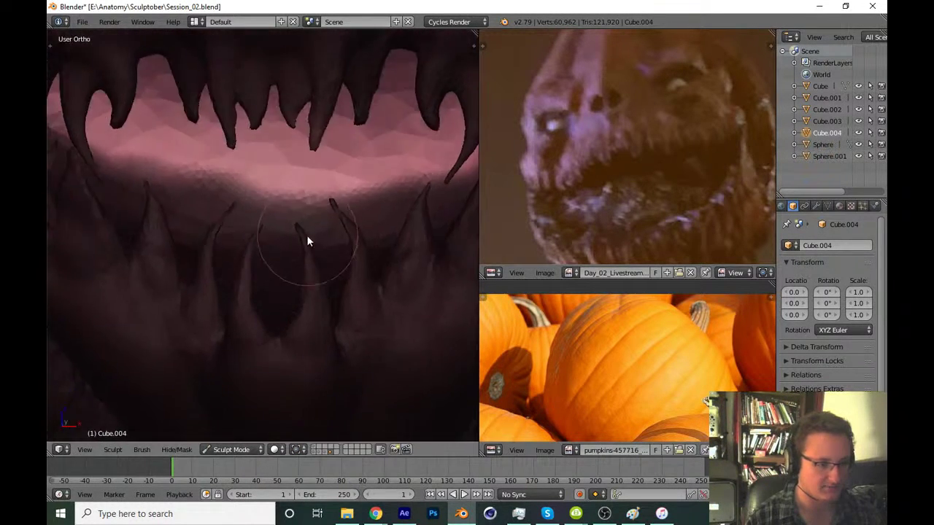
{"action": "key", "text": "f"}
{"action": "left_click", "coordinate": [186, 154]}
{"action": "key", "text": "f"}
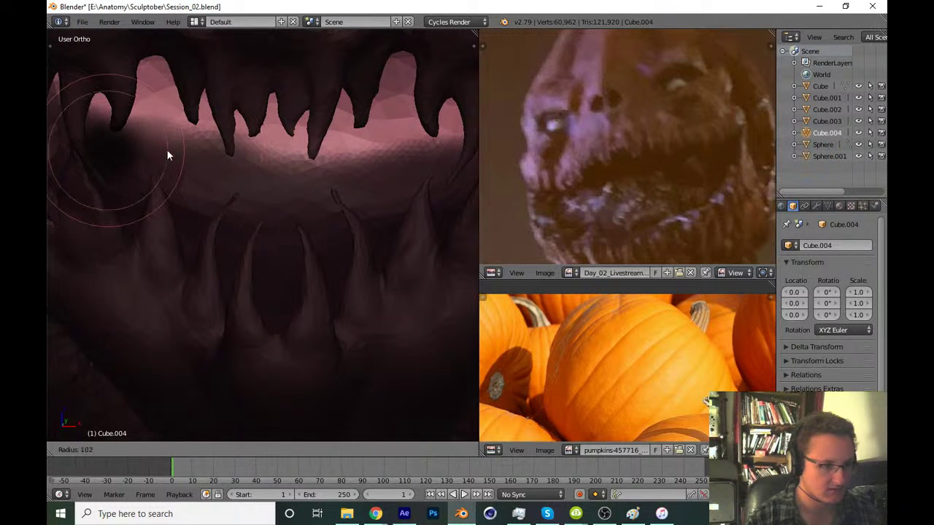
{"action": "left_click", "coordinate": [166, 149]}
{"action": "mouse_move", "coordinate": [152, 149]}
{"action": "left_mouse_down"}
{"action": "mouse_move", "coordinate": [192, 142]}
{"action": "mouse_move", "coordinate": [271, 150]}
{"action": "mouse_move", "coordinate": [255, 191]}
{"action": "mouse_move", "coordinate": [413, 152]}
{"action": "left_mouse_up"}
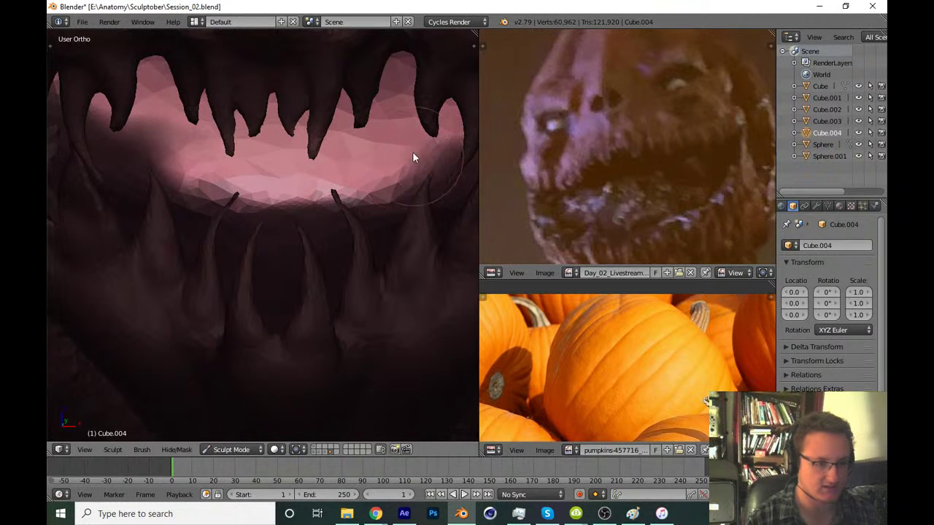
{"action": "mouse_move", "coordinate": [413, 152]}
{"action": "middle_mouse_down"}
{"action": "mouse_move", "coordinate": [319, 218]}
{"action": "mouse_move", "coordinate": [304, 214]}
{"action": "mouse_move", "coordinate": [332, 194]}
{"action": "mouse_move", "coordinate": [302, 188]}
{"action": "mouse_move", "coordinate": [177, 223]}
{"action": "mouse_move", "coordinate": [127, 252]}
{"action": "mouse_move", "coordinate": [196, 213]}
{"action": "mouse_move", "coordinate": [233, 265]}
{"action": "mouse_move", "coordinate": [238, 250]}
{"action": "mouse_move", "coordinate": [192, 207]}
{"action": "middle_mouse_up"}
Reshape the palate and smooth out its dark patch, finishing on the front view
{"action": "left_click_drag", "start_coordinate": [147, 225], "coordinate": [207, 260]}
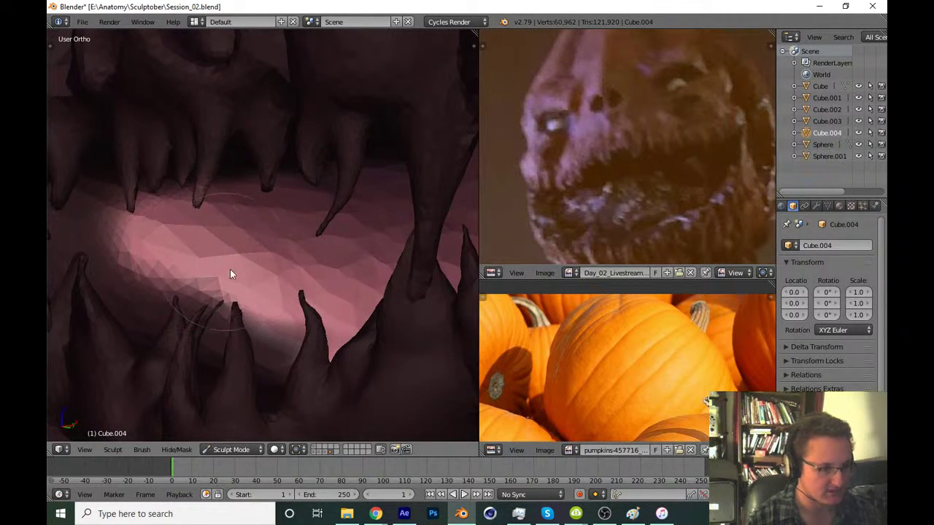
{"action": "mouse_move", "coordinate": [230, 274]}
{"action": "middle_mouse_down"}
{"action": "mouse_move", "coordinate": [120, 241]}
{"action": "mouse_move", "coordinate": [152, 261]}
{"action": "middle_mouse_up"}
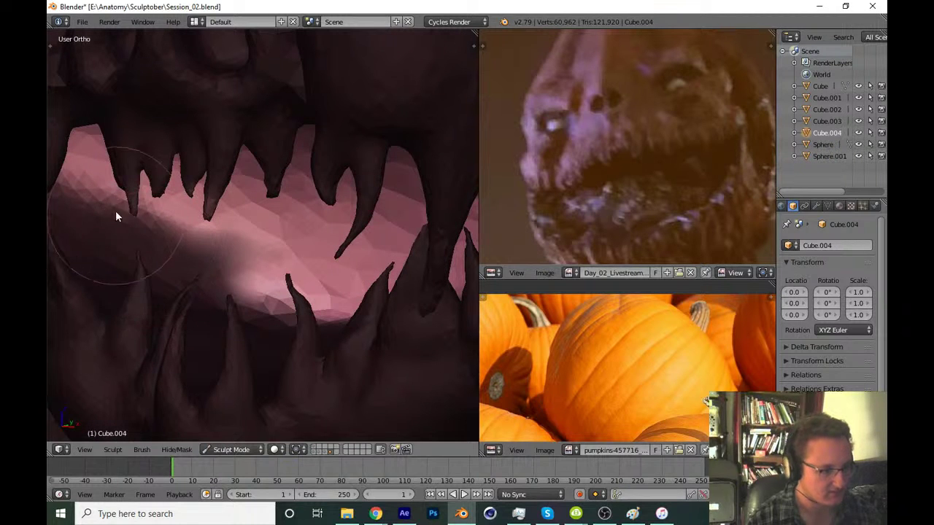
{"action": "left_click_drag", "start_coordinate": [159, 241], "coordinate": [195, 243]}
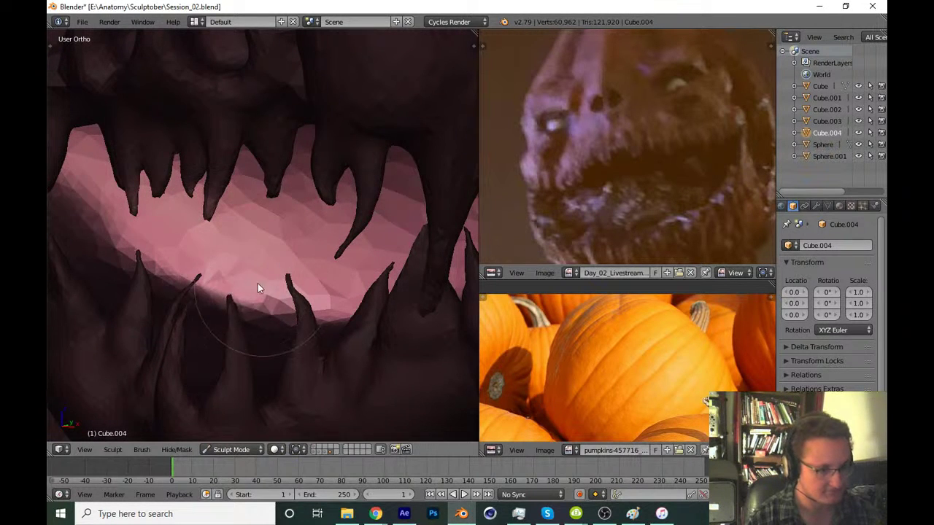
{"action": "middle_click_drag", "start_coordinate": [258, 287], "coordinate": [242, 278]}
{"action": "scroll", "coordinate": [293, 262], "scroll_direction": "down", "scroll_amount": 2}
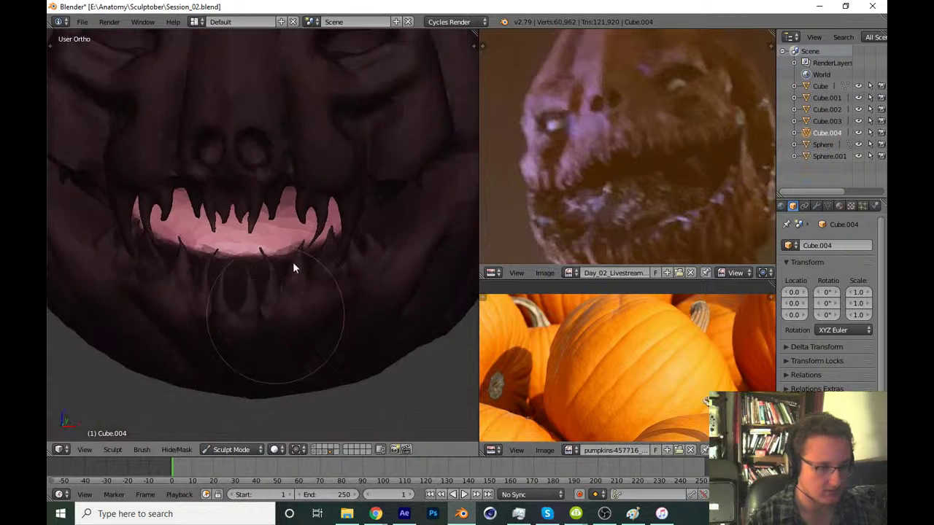
{"action": "scroll", "coordinate": [293, 283], "scroll_direction": "down", "scroll_amount": 2}
{"action": "key", "text": "KP_1"}
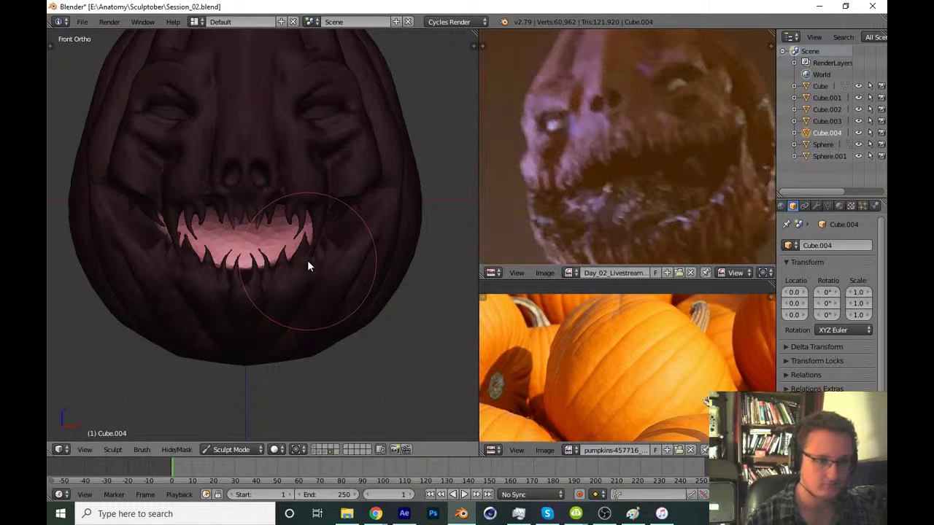
Switch the sculpt brush to Snake Hook and hide the tool shelf
{"action": "key", "text": "t"}
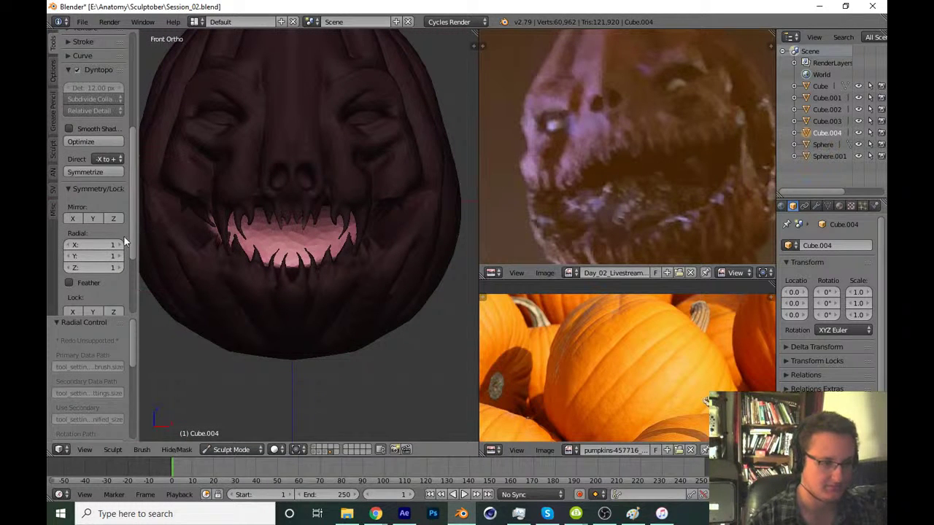
{"action": "left_click_drag", "start_coordinate": [134, 239], "coordinate": [140, 103]}
{"action": "left_click", "coordinate": [110, 107]}
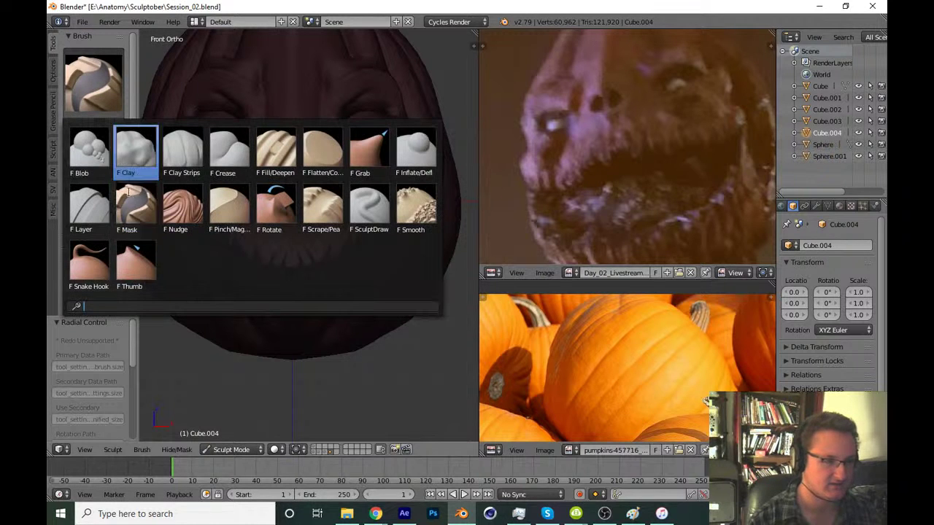
{"action": "left_click", "coordinate": [82, 272]}
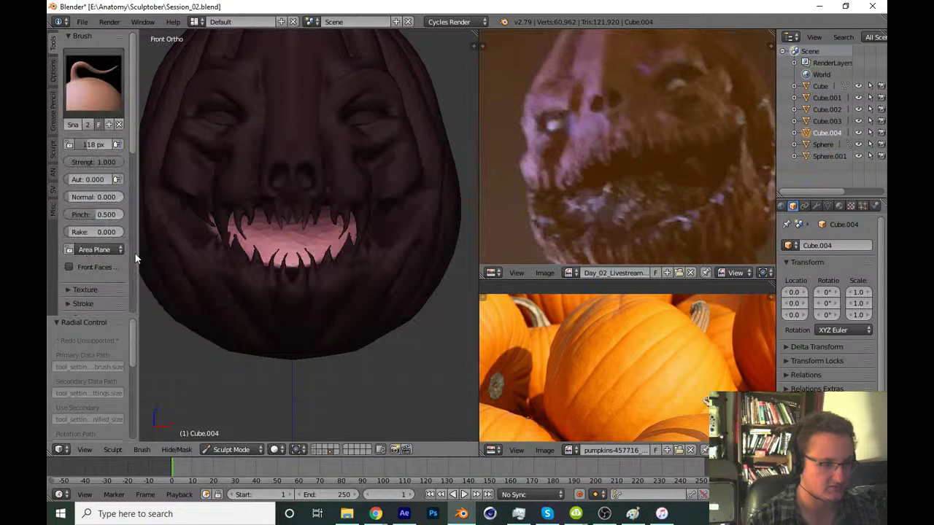
{"action": "left_click", "coordinate": [101, 99]}
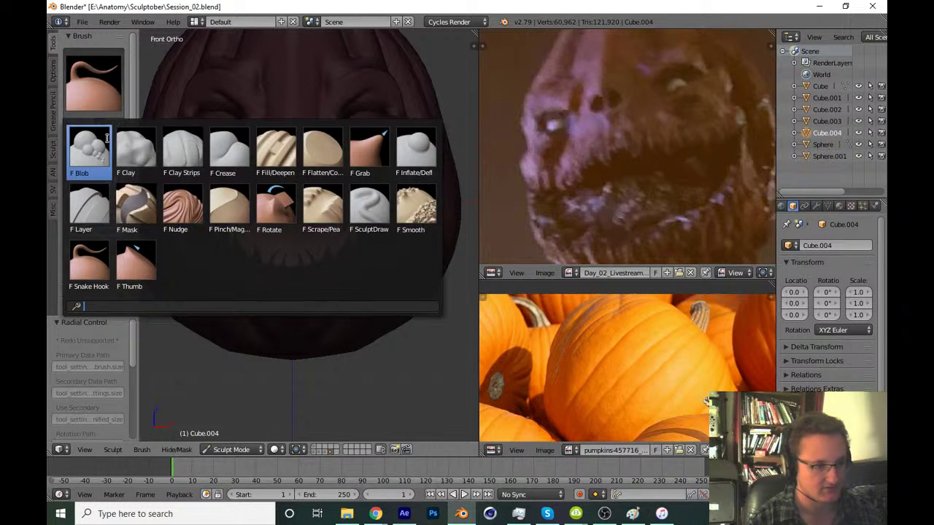
{"action": "left_click", "coordinate": [86, 260]}
{"action": "key", "text": "t"}
{"action": "scroll", "coordinate": [299, 219], "scroll_direction": "up", "scroll_amount": 3}
Pull and reshape the inner edge of the mouth interior with Snake Hook
{"action": "mouse_move", "coordinate": [298, 220]}
{"action": "middle_mouse_down"}
{"action": "mouse_move", "coordinate": [250, 239]}
{"action": "mouse_move", "coordinate": [287, 234]}
{"action": "mouse_move", "coordinate": [310, 249]}
{"action": "middle_mouse_up"}
{"action": "scroll", "coordinate": [297, 232], "scroll_direction": "up", "scroll_amount": 2}
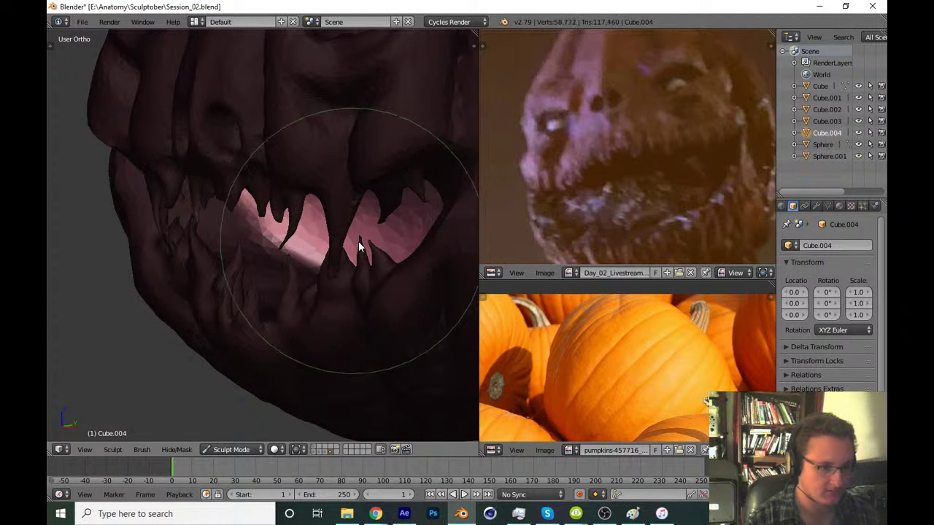
{"action": "mouse_move", "coordinate": [308, 242]}
{"action": "left_mouse_down"}
{"action": "mouse_move", "coordinate": [319, 246]}
{"action": "mouse_move", "coordinate": [233, 252]}
{"action": "left_mouse_up"}
{"action": "mouse_move", "coordinate": [233, 252]}
{"action": "middle_mouse_down"}
{"action": "mouse_move", "coordinate": [316, 246]}
{"action": "mouse_move", "coordinate": [263, 264]}
{"action": "mouse_move", "coordinate": [228, 239]}
{"action": "mouse_move", "coordinate": [239, 235]}
{"action": "middle_mouse_up"}
{"action": "left_click_drag", "start_coordinate": [239, 235], "coordinate": [208, 234]}
{"action": "mouse_move", "coordinate": [208, 234]}
{"action": "middle_mouse_down"}
{"action": "mouse_move", "coordinate": [234, 225]}
{"action": "mouse_move", "coordinate": [266, 250]}
{"action": "mouse_move", "coordinate": [285, 235]}
{"action": "middle_mouse_up"}
Stretch the lower fangs into longer, sharper, more jagged points
{"action": "left_click_drag", "start_coordinate": [285, 236], "coordinate": [290, 236]}
{"action": "middle_click_drag", "start_coordinate": [290, 236], "coordinate": [270, 246]}
{"action": "mouse_move", "coordinate": [271, 246]}
{"action": "left_mouse_down"}
{"action": "mouse_move", "coordinate": [246, 219]}
{"action": "mouse_move", "coordinate": [319, 205]}
{"action": "left_mouse_up"}
{"action": "middle_click_drag", "start_coordinate": [275, 190], "coordinate": [270, 250]}
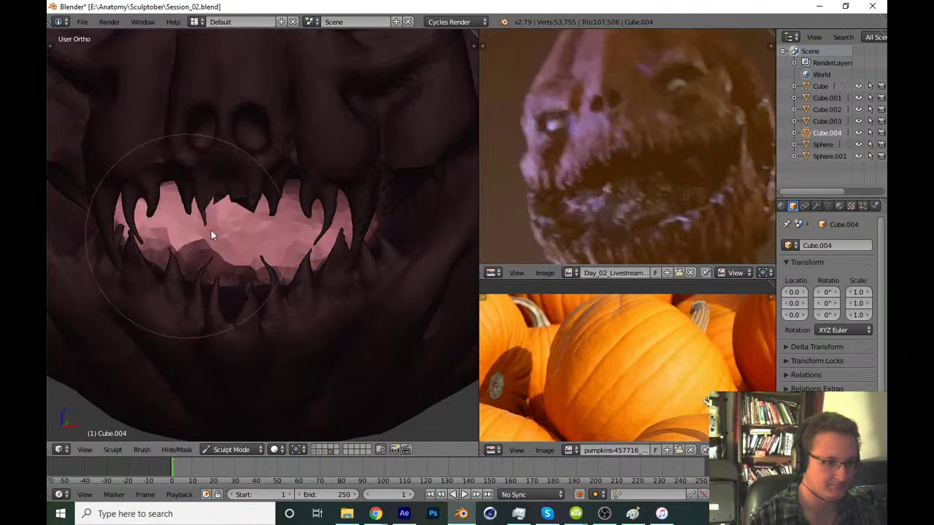
{"action": "middle_click_drag", "start_coordinate": [208, 244], "coordinate": [315, 259]}
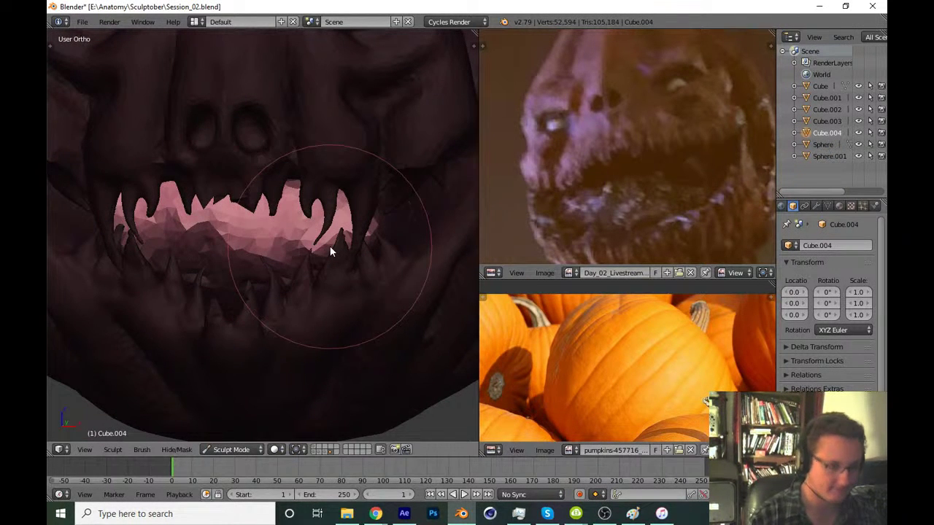
{"action": "mouse_move", "coordinate": [330, 246]}
{"action": "left_mouse_down"}
{"action": "mouse_move", "coordinate": [256, 215]}
{"action": "mouse_move", "coordinate": [243, 248]}
{"action": "mouse_move", "coordinate": [221, 251]}
{"action": "mouse_move", "coordinate": [212, 266]}
{"action": "left_mouse_up"}
Enlarge the Snake Hook brush radius to 182
{"action": "key", "text": "f"}
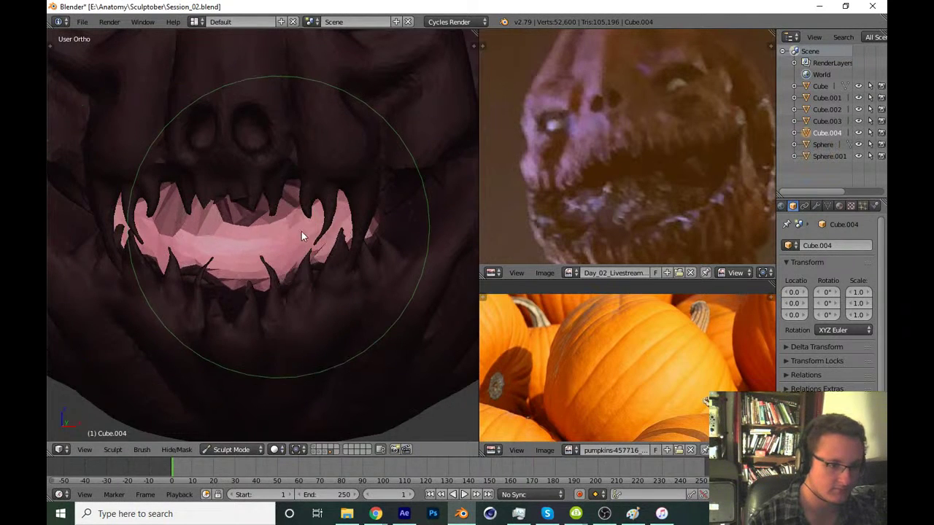
{"action": "mouse_move", "coordinate": [302, 231]}
{"action": "middle_mouse_down"}
{"action": "mouse_move", "coordinate": [250, 214]}
{"action": "mouse_move", "coordinate": [288, 252]}
{"action": "mouse_move", "coordinate": [222, 296]}
{"action": "mouse_move", "coordinate": [303, 252]}
{"action": "mouse_move", "coordinate": [288, 255]}
{"action": "middle_mouse_up"}
{"action": "key", "text": "f"}
{"action": "left_click", "coordinate": [215, 257]}
{"action": "key", "text": "f"}
{"action": "left_click", "coordinate": [213, 230]}
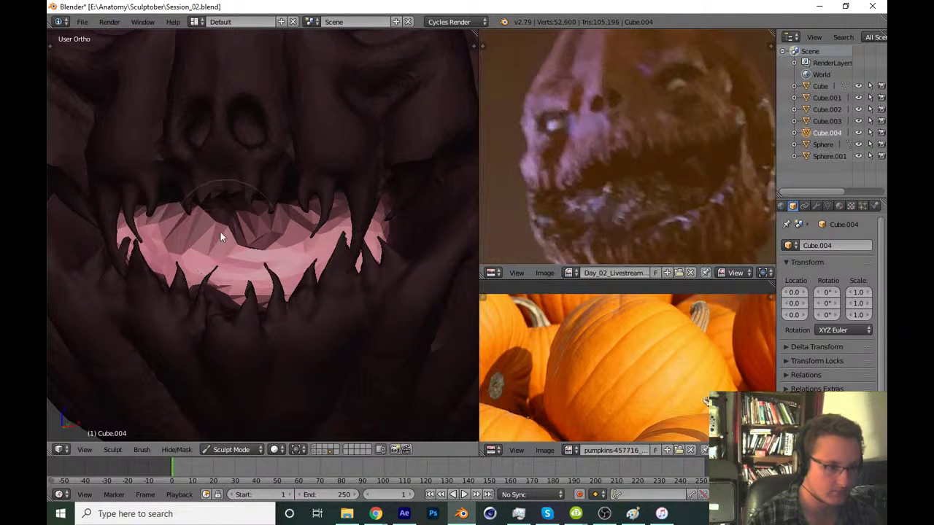
Undo a stray sculpt stroke inside the mouth
{"action": "left_click_drag", "start_coordinate": [198, 232], "coordinate": [316, 215]}
{"action": "key", "text": "t"}
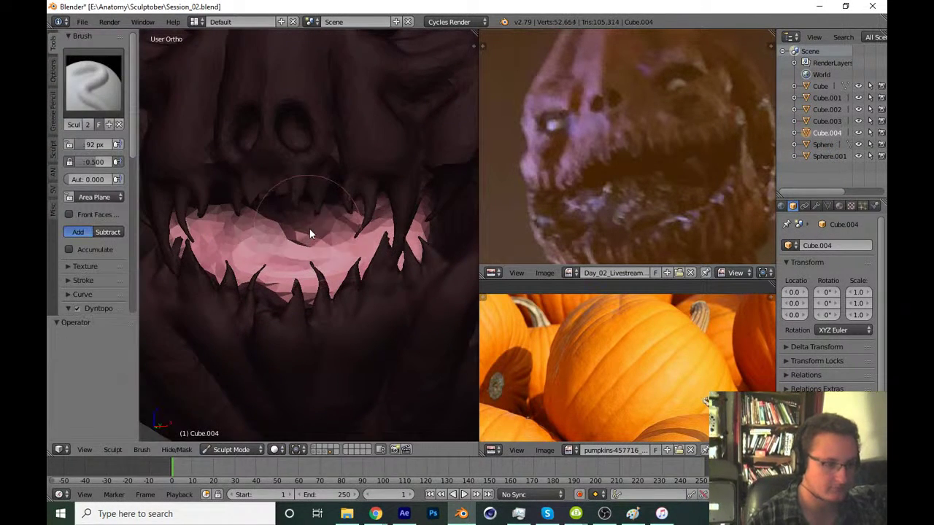
{"action": "key", "text": "ctrl+z"}
{"action": "key", "text": "t"}
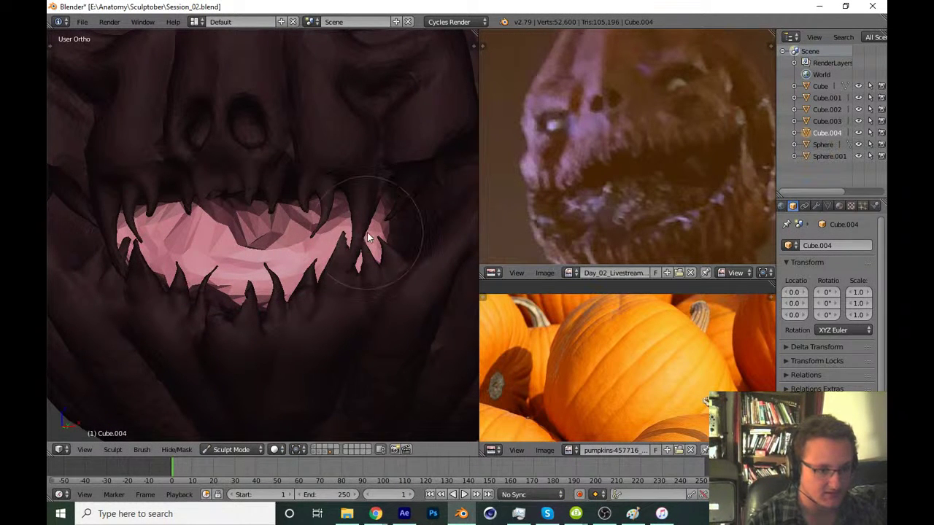
Orbit to a lower, frontal view of the teeth, then bring iTunes forward
{"action": "mouse_move", "coordinate": [378, 235]}
{"action": "middle_mouse_down"}
{"action": "mouse_move", "coordinate": [246, 282]}
{"action": "mouse_move", "coordinate": [268, 289]}
{"action": "mouse_move", "coordinate": [238, 244]}
{"action": "mouse_move", "coordinate": [142, 261]}
{"action": "mouse_move", "coordinate": [268, 229]}
{"action": "middle_mouse_up"}
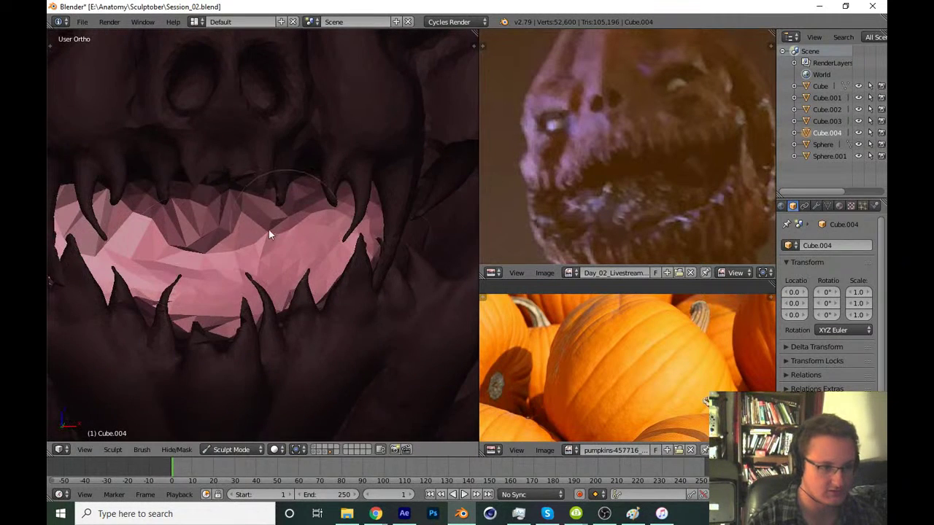
{"action": "middle_click_drag", "start_coordinate": [173, 277], "coordinate": [175, 250]}
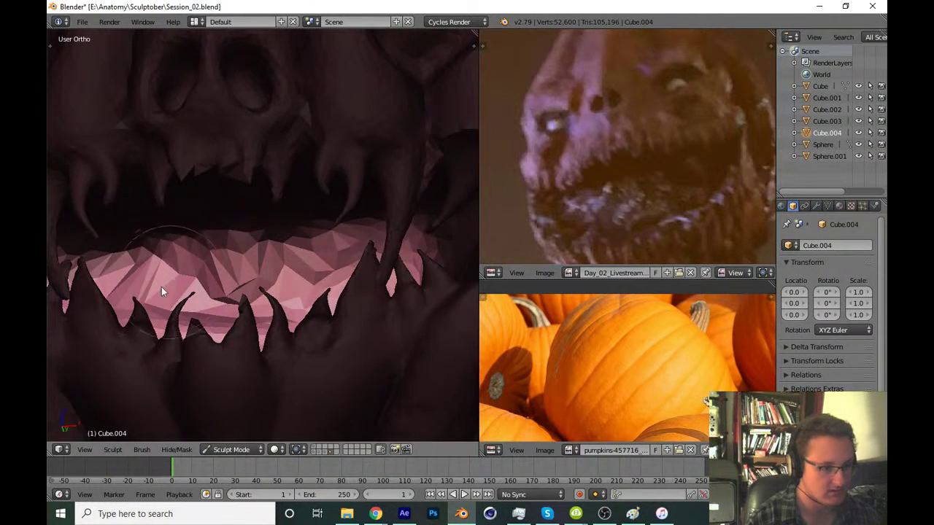
{"action": "mouse_move", "coordinate": [162, 291]}
{"action": "middle_mouse_down"}
{"action": "mouse_move", "coordinate": [183, 285]}
{"action": "mouse_move", "coordinate": [159, 281]}
{"action": "middle_mouse_up"}
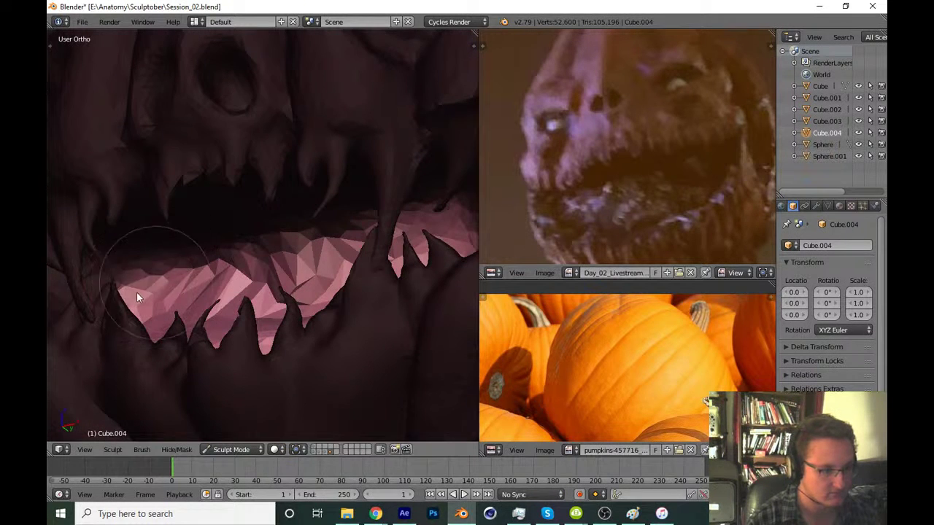
{"action": "middle_click_drag", "start_coordinate": [258, 255], "coordinate": [229, 279]}
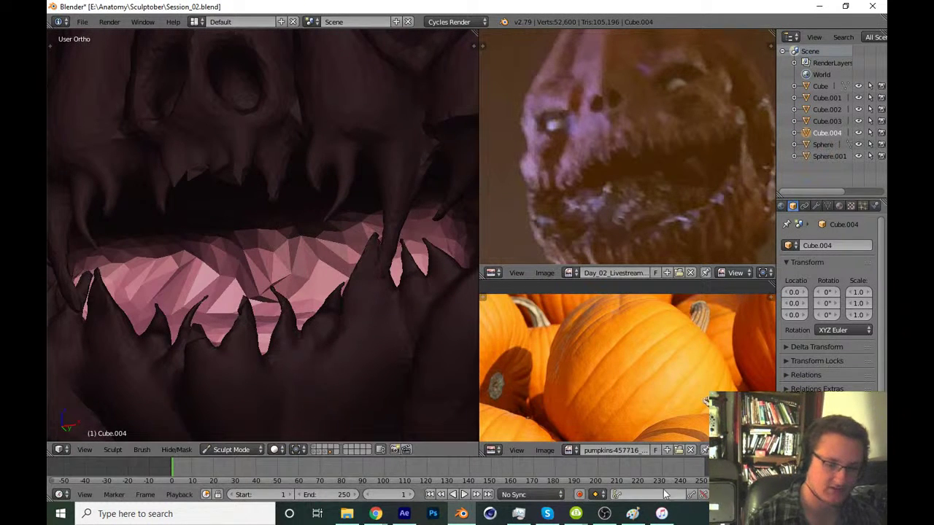
{"action": "left_click", "coordinate": [661, 513]}
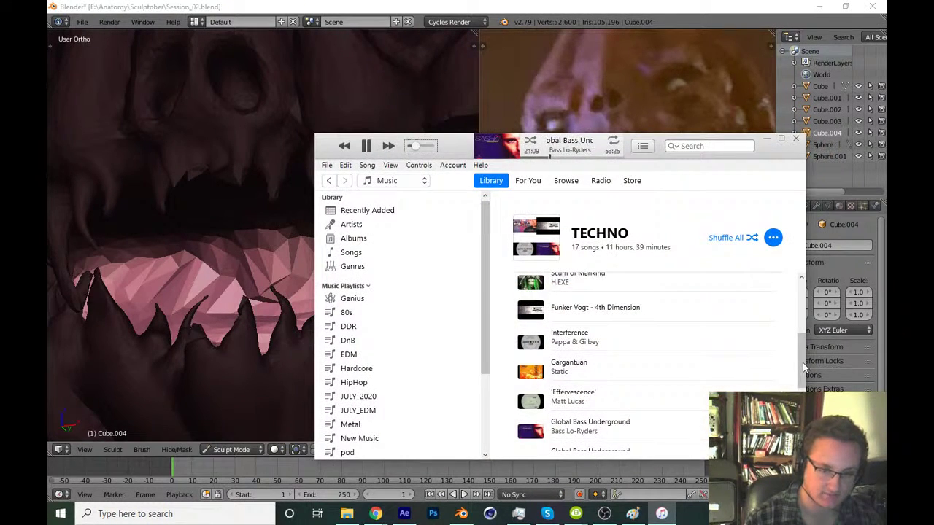
Play 'Global Underground' from the TECHNO playlist and minimize iTunes
{"action": "mouse_move", "coordinate": [802, 379]}
{"action": "left_mouse_down"}
{"action": "mouse_move", "coordinate": [802, 434]}
{"action": "mouse_move", "coordinate": [790, 323]}
{"action": "left_mouse_up"}
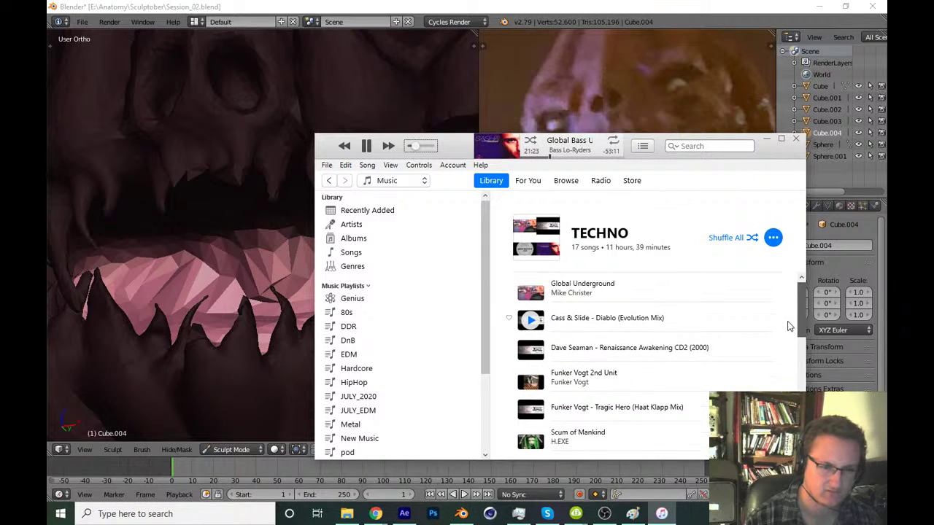
{"action": "left_click_drag", "start_coordinate": [788, 326], "coordinate": [793, 427]}
{"action": "mouse_move", "coordinate": [632, 378]}
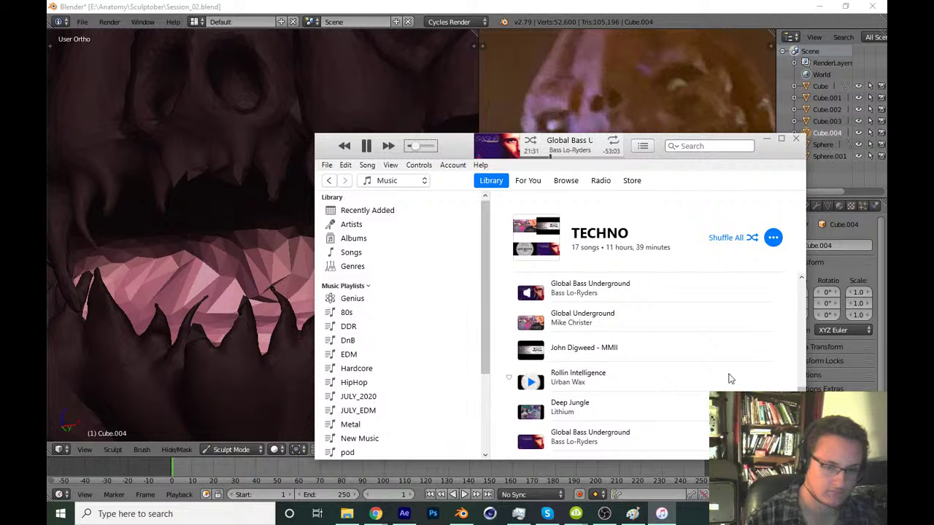
{"action": "left_click_drag", "start_coordinate": [793, 427], "coordinate": [797, 291]}
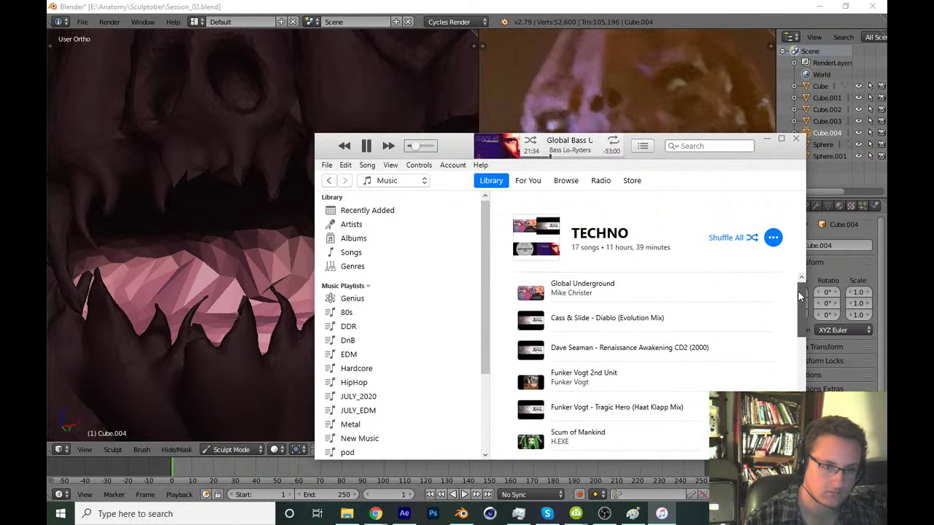
{"action": "left_click", "coordinate": [532, 294]}
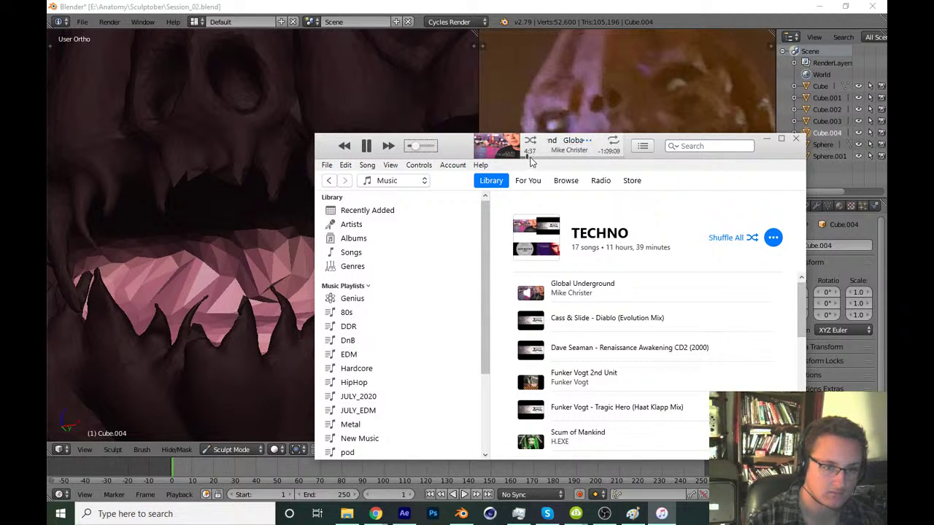
{"action": "left_click", "coordinate": [661, 514]}
{"action": "right_click", "coordinate": [661, 514]}
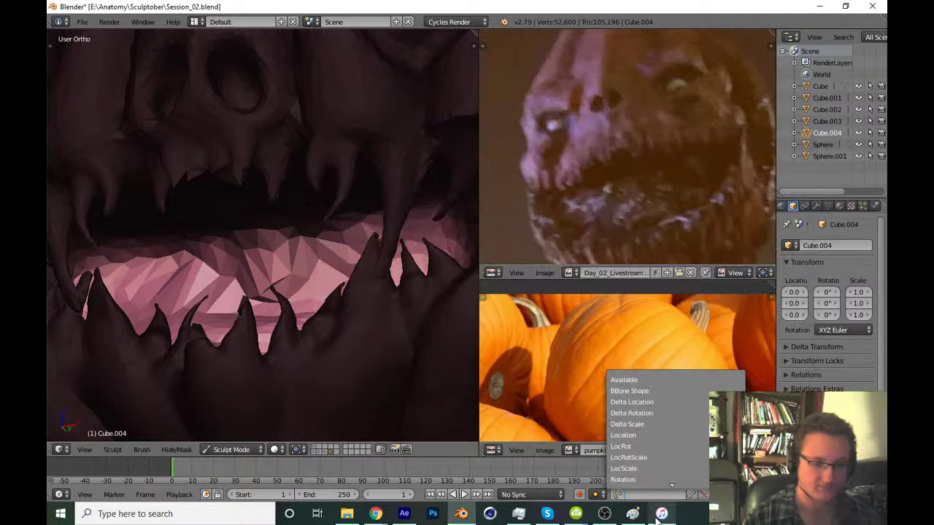
Push down and reshape the pink gum beneath and between the lower teeth
{"action": "left_click", "coordinate": [626, 455]}
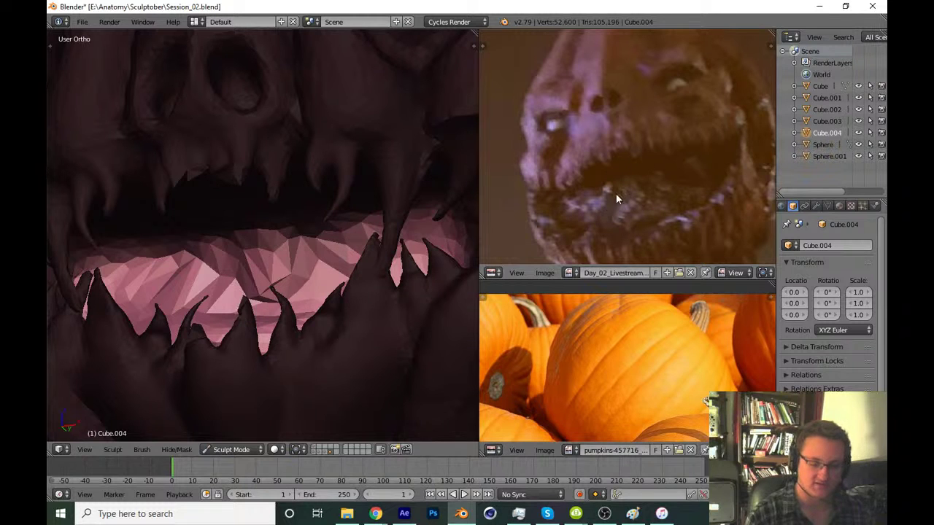
{"action": "mouse_move", "coordinate": [316, 283]}
{"action": "left_mouse_down"}
{"action": "mouse_move", "coordinate": [250, 302]}
{"action": "mouse_move", "coordinate": [208, 302]}
{"action": "mouse_move", "coordinate": [232, 306]}
{"action": "left_mouse_up"}
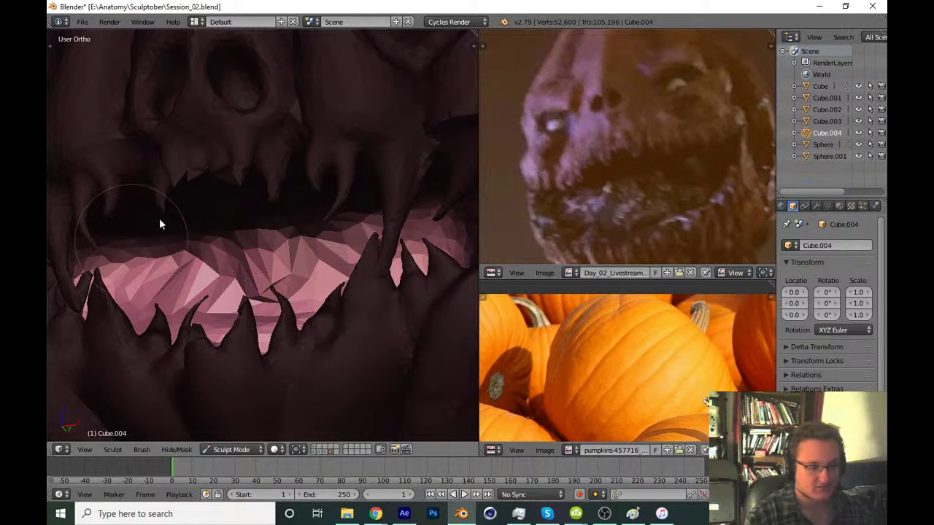
{"action": "mouse_move", "coordinate": [159, 224]}
{"action": "left_mouse_down"}
{"action": "mouse_move", "coordinate": [181, 242]}
{"action": "mouse_move", "coordinate": [273, 245]}
{"action": "mouse_move", "coordinate": [232, 278]}
{"action": "mouse_move", "coordinate": [240, 267]}
{"action": "left_mouse_up"}
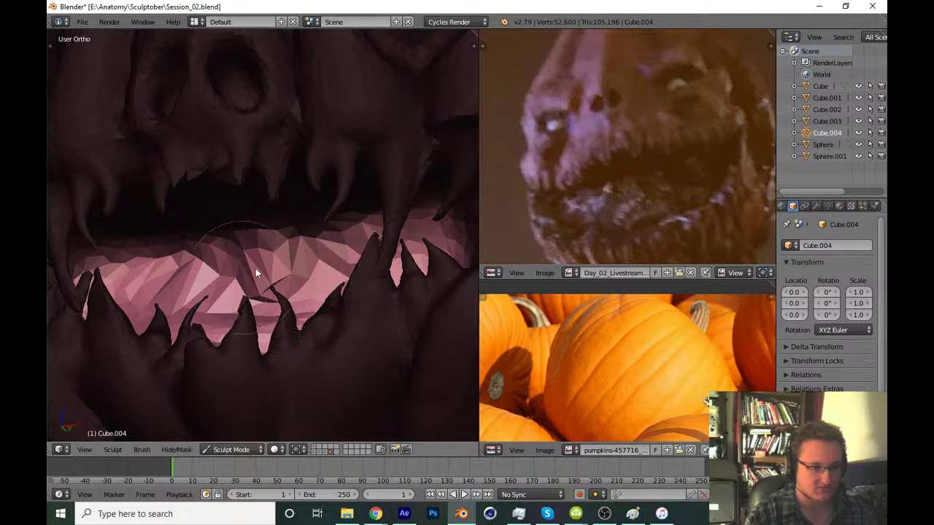
{"action": "mouse_move", "coordinate": [255, 267]}
{"action": "left_mouse_down"}
{"action": "mouse_move", "coordinate": [316, 248]}
{"action": "mouse_move", "coordinate": [310, 254]}
{"action": "mouse_move", "coordinate": [328, 265]}
{"action": "mouse_move", "coordinate": [328, 451]}
{"action": "left_mouse_up"}
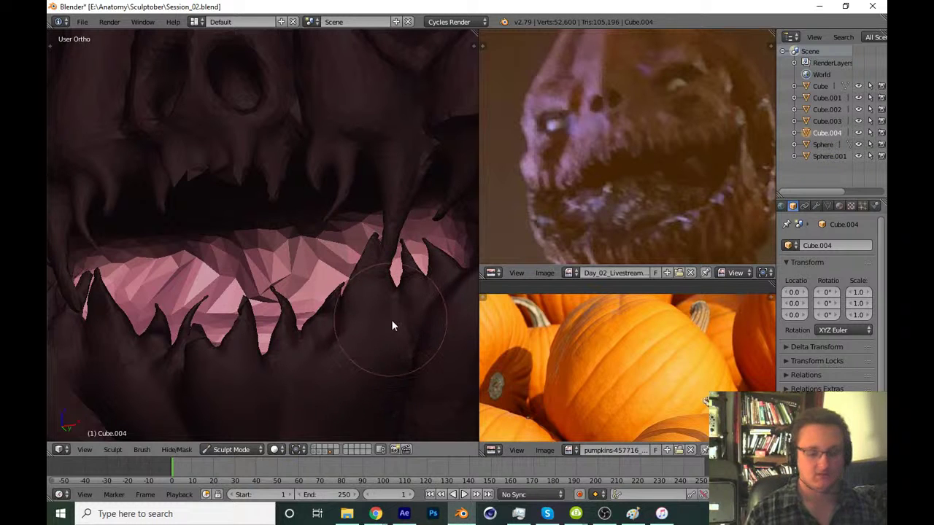
{"action": "key", "text": "t"}
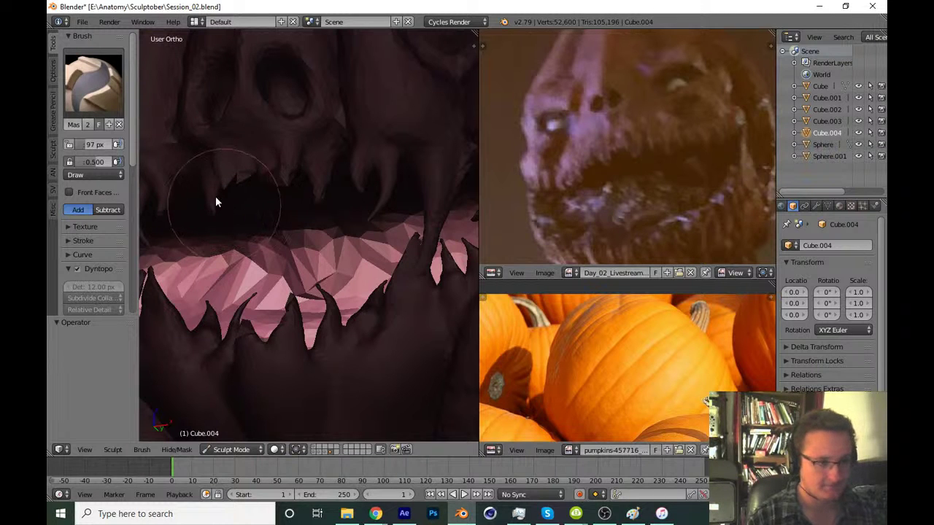
Sculpt new folds and detail across the pink palate with Dyntopo
{"action": "left_click", "coordinate": [94, 80]}
{"action": "left_click", "coordinate": [194, 146]}
{"action": "key", "text": "t"}
{"action": "middle_click_drag", "start_coordinate": [299, 285], "coordinate": [327, 307]}
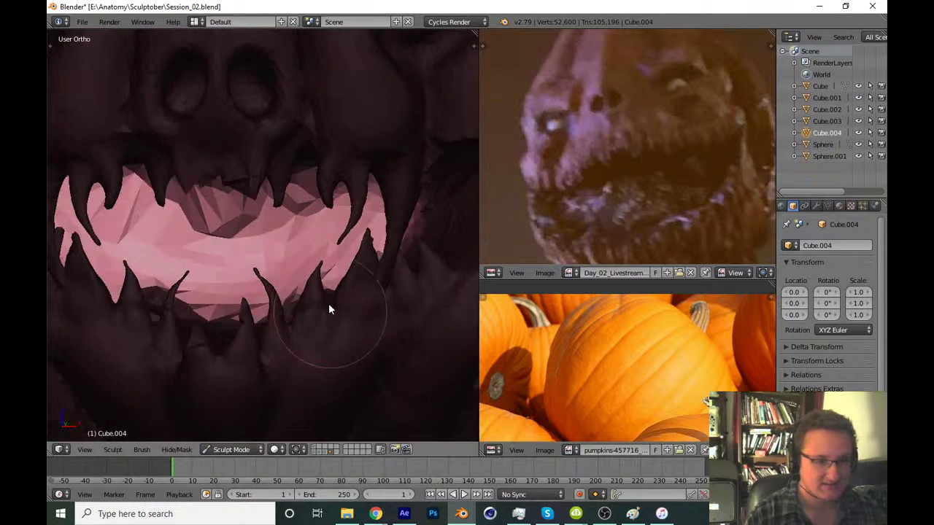
{"action": "mouse_move", "coordinate": [256, 235]}
{"action": "left_mouse_down"}
{"action": "mouse_move", "coordinate": [275, 229]}
{"action": "mouse_move", "coordinate": [236, 267]}
{"action": "mouse_move", "coordinate": [214, 262]}
{"action": "mouse_move", "coordinate": [315, 259]}
{"action": "left_mouse_up"}
{"action": "middle_click_drag", "start_coordinate": [315, 258], "coordinate": [241, 270]}
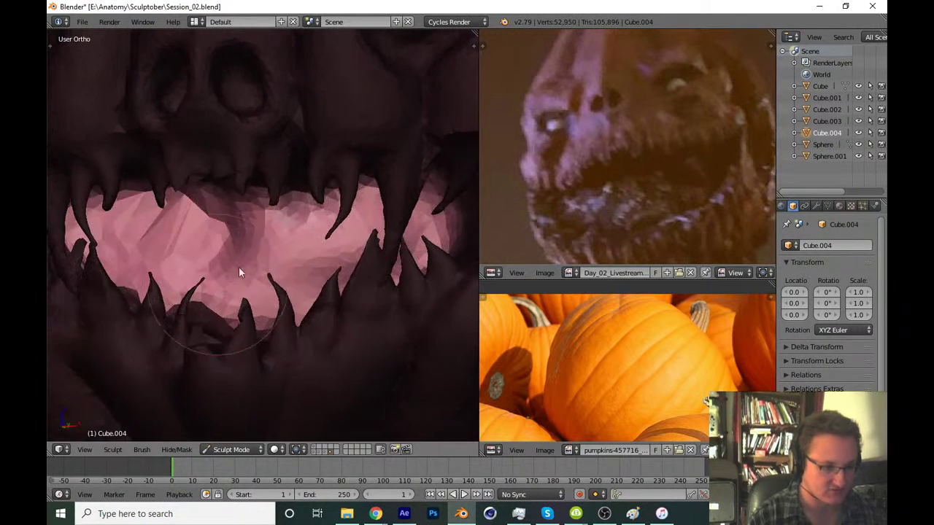
{"action": "left_click_drag", "start_coordinate": [242, 271], "coordinate": [177, 258]}
{"action": "middle_click_drag", "start_coordinate": [177, 258], "coordinate": [265, 273]}
{"action": "mouse_move", "coordinate": [264, 273]}
{"action": "left_mouse_down"}
{"action": "mouse_move", "coordinate": [198, 246]}
{"action": "mouse_move", "coordinate": [288, 271]}
{"action": "mouse_move", "coordinate": [288, 301]}
{"action": "left_mouse_up"}
{"action": "middle_click_drag", "start_coordinate": [288, 301], "coordinate": [271, 299]}
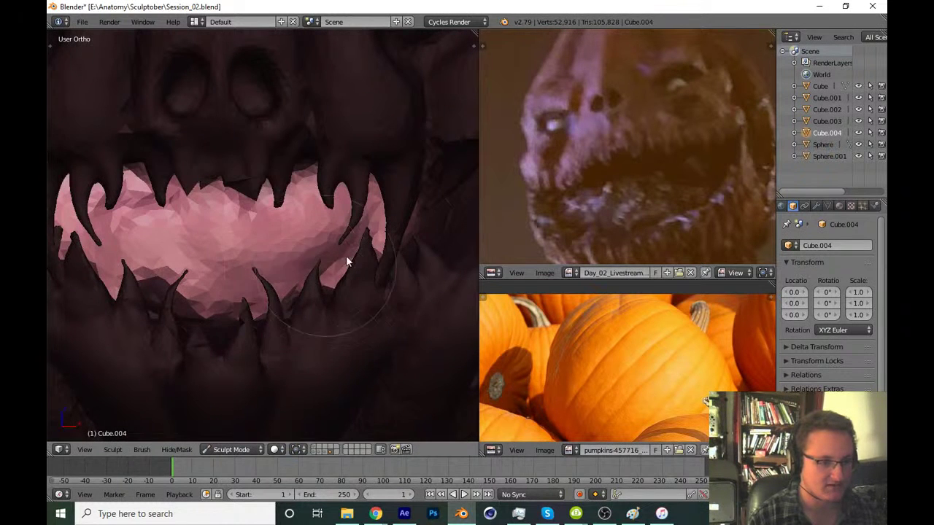
{"action": "mouse_move", "coordinate": [346, 255]}
{"action": "left_mouse_down"}
{"action": "mouse_move", "coordinate": [217, 275]}
{"action": "mouse_move", "coordinate": [234, 285]}
{"action": "mouse_move", "coordinate": [165, 244]}
{"action": "mouse_move", "coordinate": [265, 240]}
{"action": "left_mouse_up"}
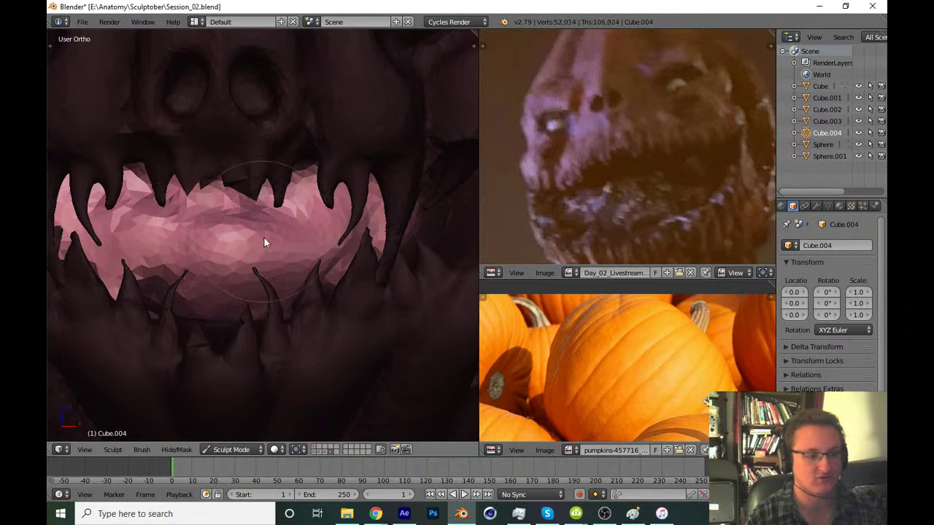
{"action": "middle_click_drag", "start_coordinate": [265, 239], "coordinate": [209, 258]}
Reshape and refine the palate surface near the left teeth
{"action": "mouse_move", "coordinate": [138, 216]}
{"action": "left_mouse_down"}
{"action": "mouse_move", "coordinate": [160, 243]}
{"action": "mouse_move", "coordinate": [183, 242]}
{"action": "mouse_move", "coordinate": [211, 295]}
{"action": "left_mouse_up"}
{"action": "left_click_drag", "start_coordinate": [127, 215], "coordinate": [197, 300]}
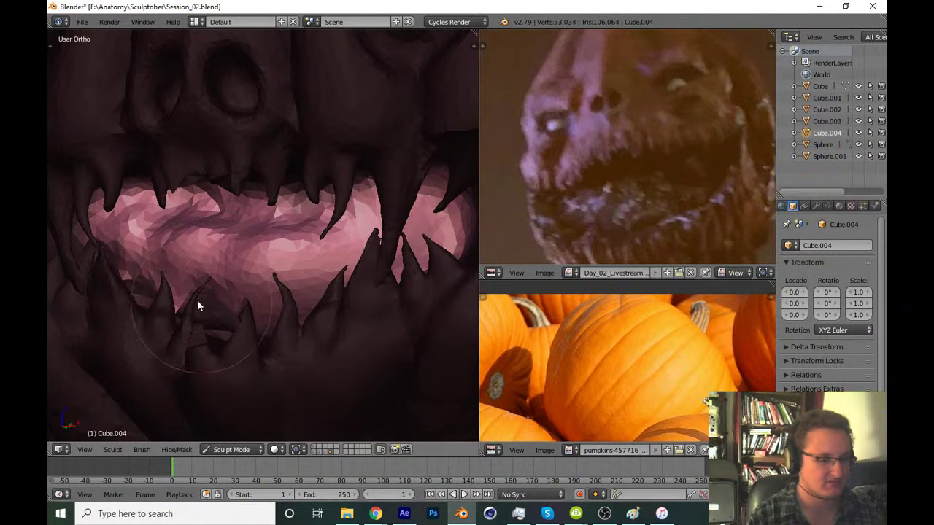
{"action": "mouse_move", "coordinate": [197, 300]}
{"action": "middle_mouse_down"}
{"action": "mouse_move", "coordinate": [212, 280]}
{"action": "mouse_move", "coordinate": [186, 245]}
{"action": "middle_mouse_up"}
{"action": "left_click_drag", "start_coordinate": [187, 251], "coordinate": [244, 262]}
{"action": "middle_click_drag", "start_coordinate": [243, 263], "coordinate": [225, 253]}
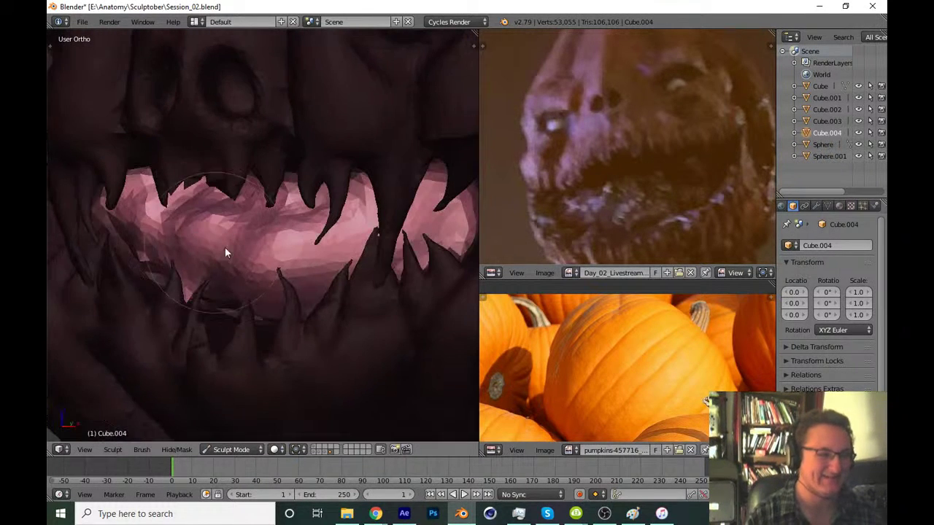
{"action": "left_click_drag", "start_coordinate": [224, 252], "coordinate": [185, 274]}
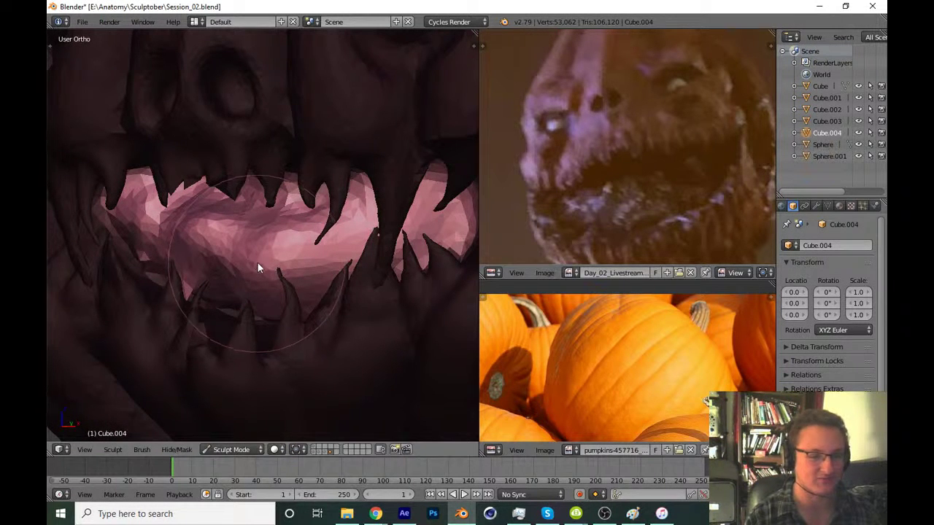
Switch to the Clay brush with a radius of about 162
{"action": "key", "text": "t"}
{"action": "left_click", "coordinate": [93, 81]}
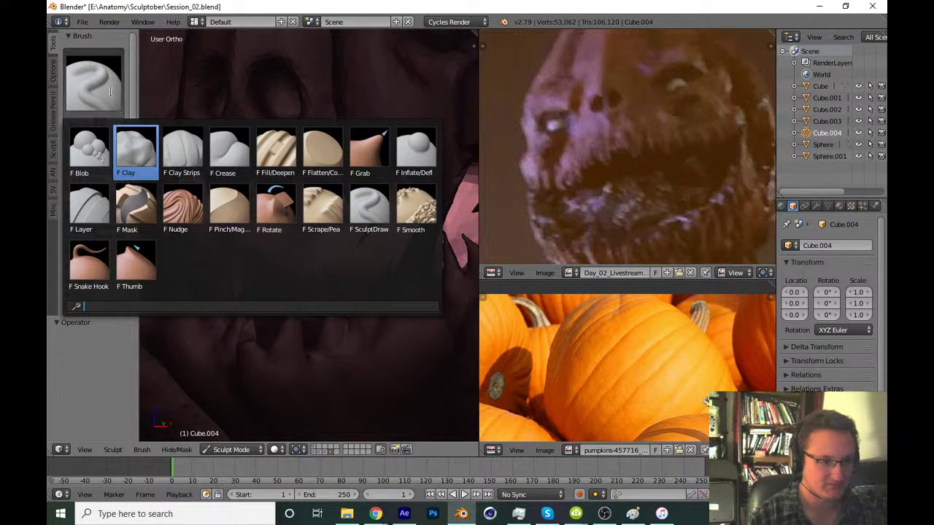
{"action": "left_click", "coordinate": [170, 157]}
{"action": "key", "text": "t"}
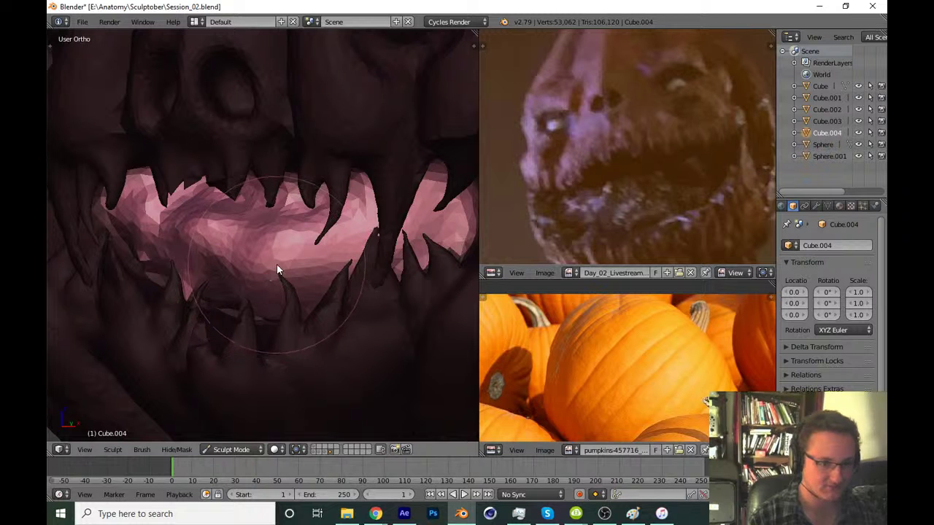
{"action": "key", "text": "t"}
{"action": "key", "text": "f"}
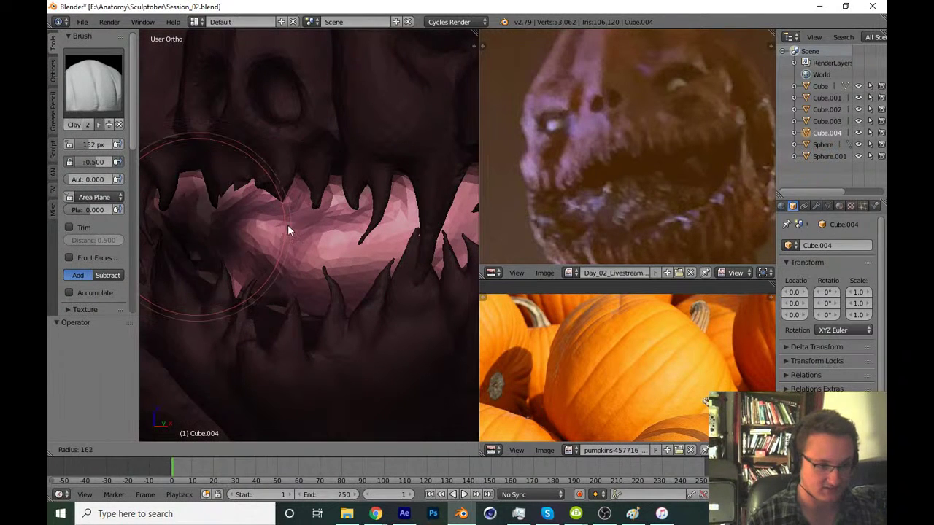
Reshape the teeth inside the mouth and push the lower lip up
{"action": "left_click", "coordinate": [287, 229]}
{"action": "key", "text": "t"}
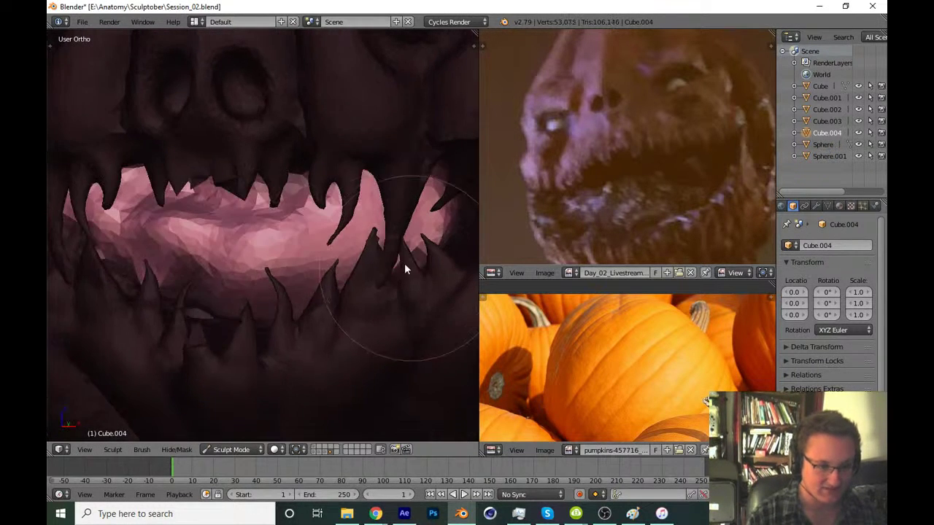
{"action": "mouse_move", "coordinate": [404, 263]}
{"action": "left_mouse_down"}
{"action": "mouse_move", "coordinate": [358, 235]}
{"action": "mouse_move", "coordinate": [371, 253]}
{"action": "mouse_move", "coordinate": [353, 290]}
{"action": "mouse_move", "coordinate": [397, 258]}
{"action": "mouse_move", "coordinate": [360, 250]}
{"action": "left_mouse_up"}
{"action": "mouse_move", "coordinate": [360, 251]}
{"action": "middle_mouse_down"}
{"action": "mouse_move", "coordinate": [343, 179]}
{"action": "mouse_move", "coordinate": [290, 246]}
{"action": "mouse_move", "coordinate": [344, 260]}
{"action": "mouse_move", "coordinate": [296, 258]}
{"action": "mouse_move", "coordinate": [292, 235]}
{"action": "mouse_move", "coordinate": [298, 248]}
{"action": "mouse_move", "coordinate": [283, 254]}
{"action": "middle_mouse_up"}
{"action": "mouse_move", "coordinate": [209, 261]}
{"action": "middle_mouse_down"}
{"action": "mouse_move", "coordinate": [277, 218]}
{"action": "mouse_move", "coordinate": [234, 241]}
{"action": "mouse_move", "coordinate": [268, 257]}
{"action": "middle_mouse_up"}
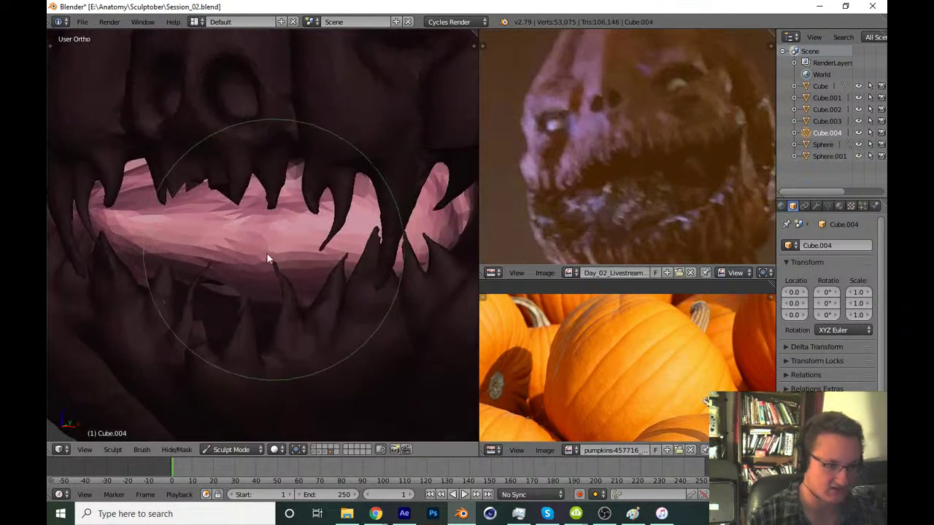
Switch to the Clay brush and build up clay inside the mouth
{"action": "key", "text": "t"}
{"action": "left_click", "coordinate": [93, 82]}
{"action": "left_click", "coordinate": [178, 152]}
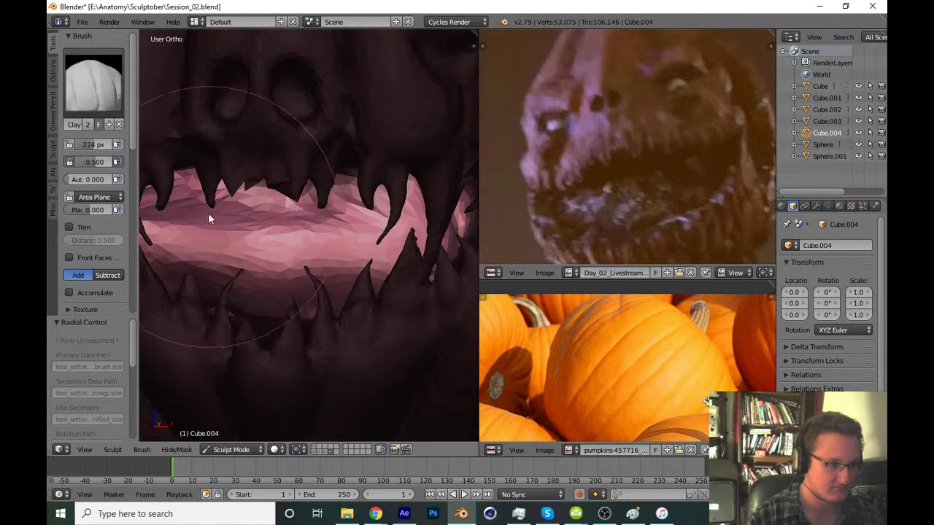
{"action": "left_click", "coordinate": [93, 81]}
{"action": "left_click", "coordinate": [133, 150]}
{"action": "key", "text": "t"}
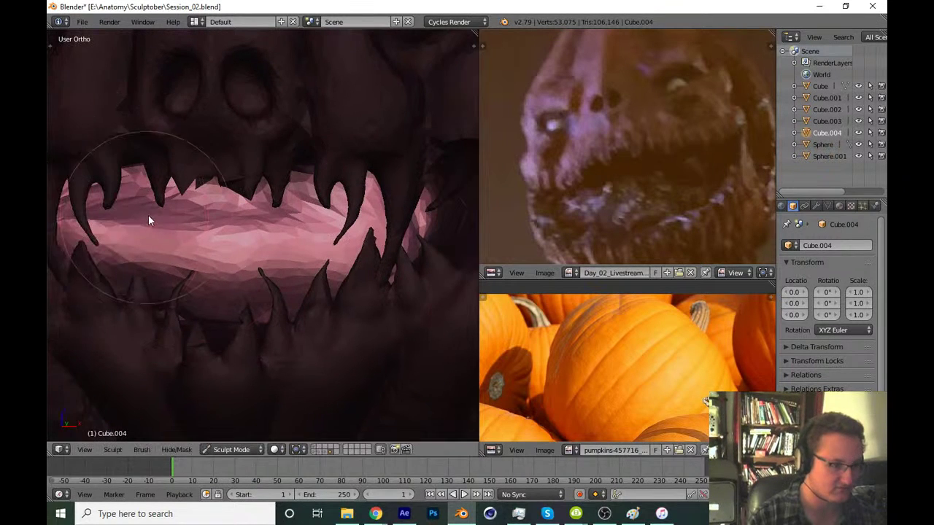
{"action": "mouse_move", "coordinate": [148, 215]}
{"action": "left_mouse_down"}
{"action": "mouse_move", "coordinate": [201, 231]}
{"action": "mouse_move", "coordinate": [153, 200]}
{"action": "mouse_move", "coordinate": [193, 235]}
{"action": "mouse_move", "coordinate": [286, 265]}
{"action": "mouse_move", "coordinate": [203, 207]}
{"action": "left_mouse_up"}
{"action": "middle_click_drag", "start_coordinate": [204, 207], "coordinate": [156, 240]}
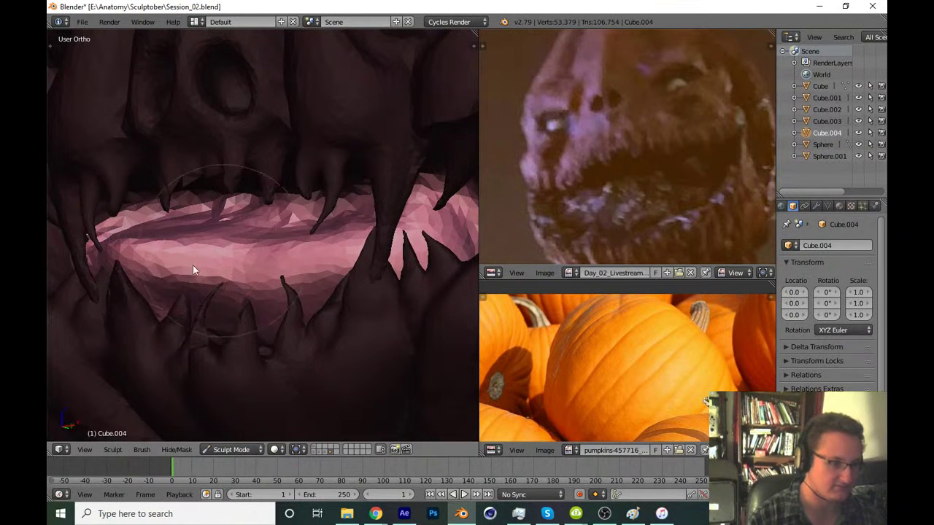
{"action": "mouse_move", "coordinate": [193, 265]}
{"action": "left_mouse_down"}
{"action": "mouse_move", "coordinate": [329, 209]}
{"action": "mouse_move", "coordinate": [344, 317]}
{"action": "left_mouse_up"}
Enlarge the brush and sweep clay across the mouth interior from several angles
{"action": "key", "text": "t"}
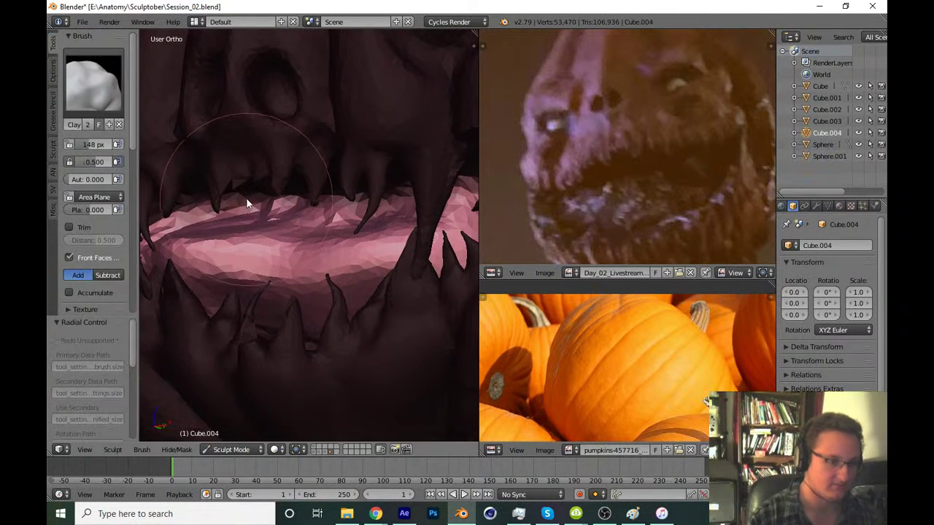
{"action": "key", "text": "t"}
{"action": "key", "text": "f"}
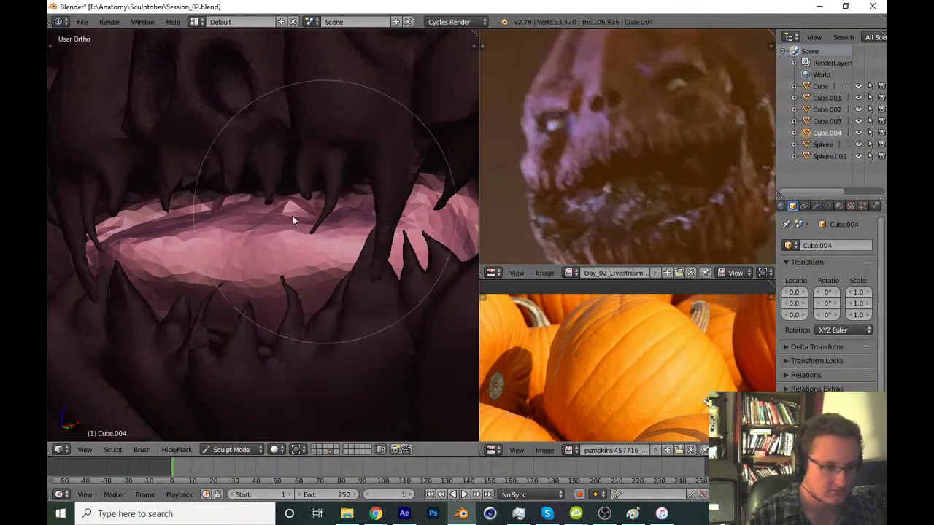
{"action": "mouse_move", "coordinate": [292, 215]}
{"action": "left_mouse_down"}
{"action": "mouse_move", "coordinate": [225, 233]}
{"action": "mouse_move", "coordinate": [333, 258]}
{"action": "mouse_move", "coordinate": [448, 240]}
{"action": "mouse_move", "coordinate": [134, 232]}
{"action": "mouse_move", "coordinate": [220, 202]}
{"action": "mouse_move", "coordinate": [409, 256]}
{"action": "mouse_move", "coordinate": [419, 241]}
{"action": "mouse_move", "coordinate": [322, 222]}
{"action": "mouse_move", "coordinate": [399, 205]}
{"action": "mouse_move", "coordinate": [303, 262]}
{"action": "left_mouse_up"}
{"action": "mouse_move", "coordinate": [304, 262]}
{"action": "middle_mouse_down"}
{"action": "mouse_move", "coordinate": [352, 272]}
{"action": "mouse_move", "coordinate": [210, 211]}
{"action": "middle_mouse_up"}
{"action": "mouse_move", "coordinate": [209, 211]}
{"action": "left_mouse_down"}
{"action": "mouse_move", "coordinate": [142, 214]}
{"action": "mouse_move", "coordinate": [163, 237]}
{"action": "mouse_move", "coordinate": [303, 181]}
{"action": "mouse_move", "coordinate": [354, 307]}
{"action": "mouse_move", "coordinate": [351, 275]}
{"action": "mouse_move", "coordinate": [319, 243]}
{"action": "mouse_move", "coordinate": [355, 267]}
{"action": "mouse_move", "coordinate": [333, 246]}
{"action": "left_mouse_up"}
{"action": "scroll", "coordinate": [352, 275], "scroll_direction": "down", "scroll_amount": 2}
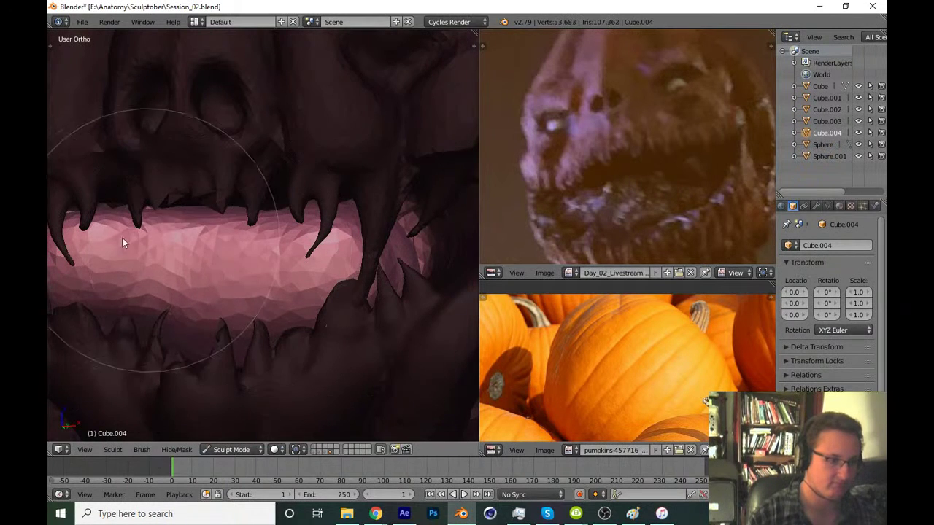
{"action": "middle_click_drag", "start_coordinate": [181, 291], "coordinate": [196, 232]}
{"action": "left_click_drag", "start_coordinate": [196, 232], "coordinate": [383, 308]}
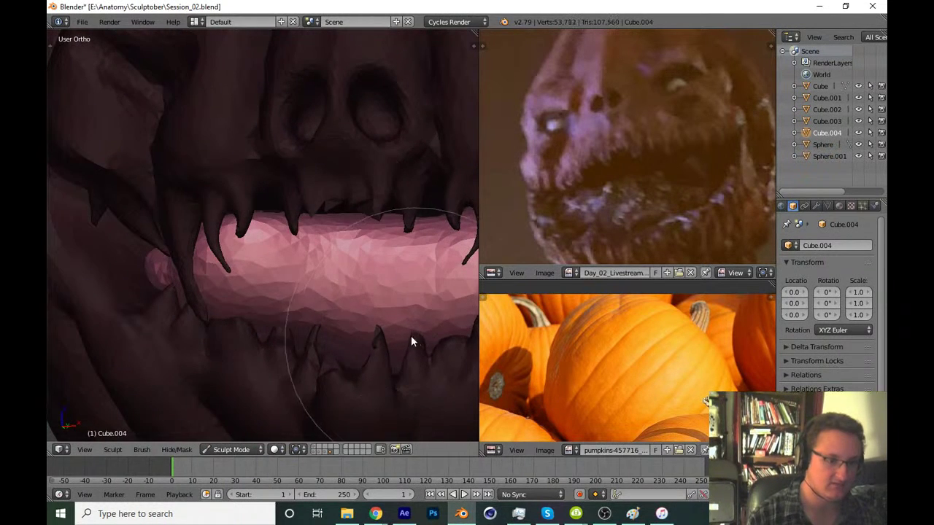
Refine the upper teeth and the teeth near the right fang
{"action": "middle_click_drag", "start_coordinate": [411, 342], "coordinate": [396, 321]}
{"action": "left_click_drag", "start_coordinate": [395, 321], "coordinate": [436, 292]}
{"action": "mouse_move", "coordinate": [435, 291]}
{"action": "middle_mouse_down"}
{"action": "mouse_move", "coordinate": [374, 263]}
{"action": "mouse_move", "coordinate": [368, 310]}
{"action": "middle_mouse_up"}
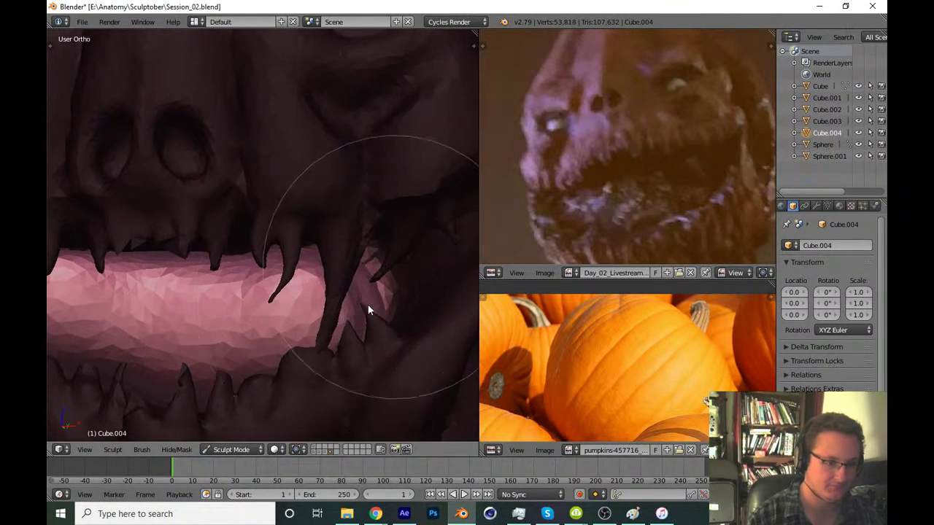
{"action": "mouse_move", "coordinate": [369, 310]}
{"action": "left_mouse_down"}
{"action": "mouse_move", "coordinate": [380, 272]}
{"action": "mouse_move", "coordinate": [323, 249]}
{"action": "left_mouse_up"}
{"action": "scroll", "coordinate": [316, 319], "scroll_direction": "down", "scroll_amount": 5}
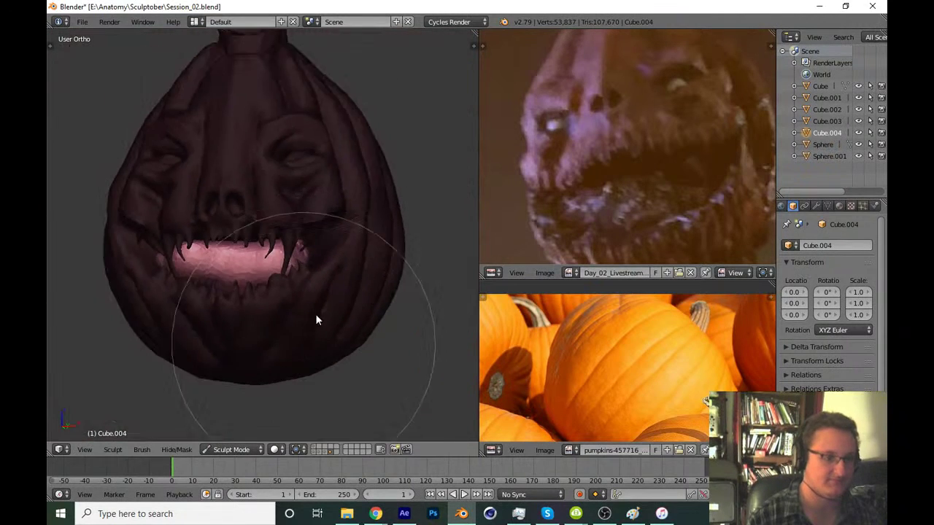
{"action": "scroll", "coordinate": [302, 283], "scroll_direction": "up", "scroll_amount": 1}
{"action": "scroll", "coordinate": [350, 240], "scroll_direction": "up", "scroll_amount": 3}
{"action": "scroll", "coordinate": [334, 240], "scroll_direction": "up", "scroll_amount": 3}
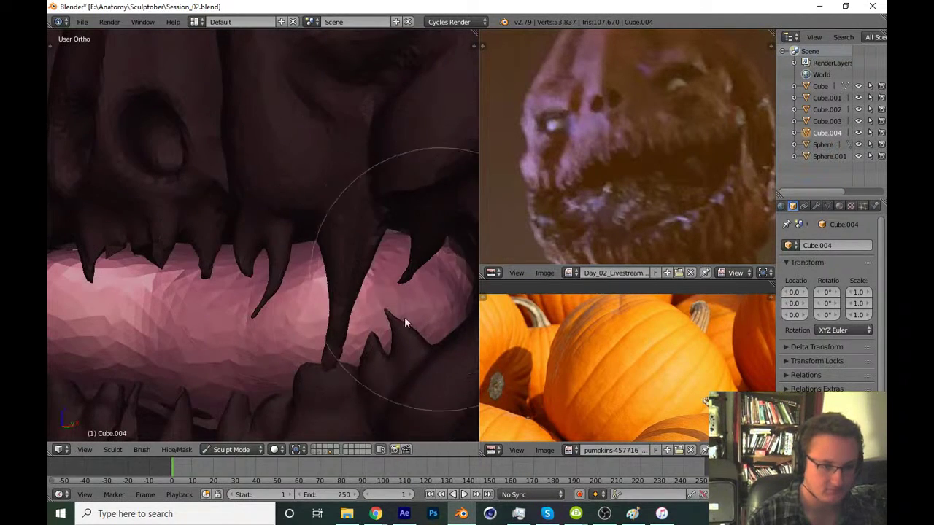
{"action": "mouse_move", "coordinate": [404, 316]}
{"action": "left_mouse_down"}
{"action": "mouse_move", "coordinate": [358, 237]}
{"action": "mouse_move", "coordinate": [188, 284]}
{"action": "left_mouse_up"}
Smooth the inside of the mouth and set the brush radius to 155
{"action": "scroll", "coordinate": [188, 284], "scroll_direction": "down", "scroll_amount": 2}
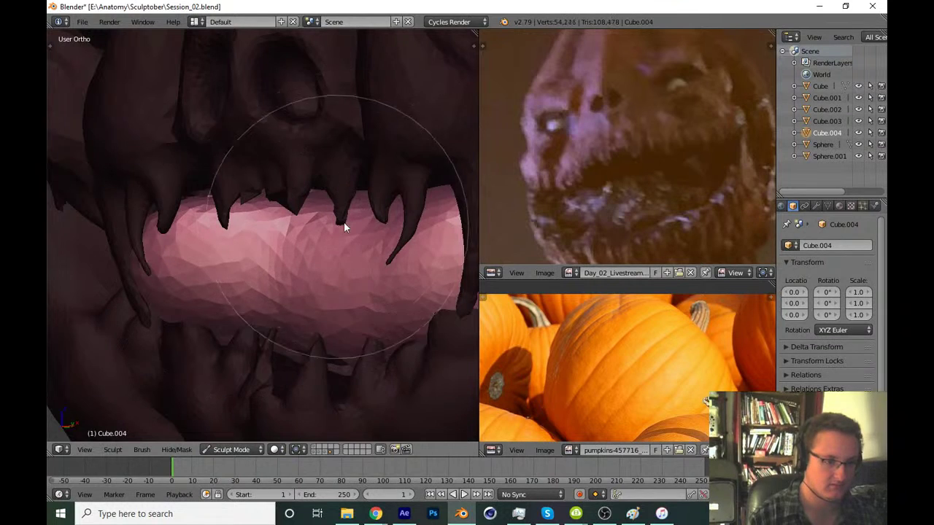
{"action": "left_click_drag", "start_coordinate": [343, 222], "coordinate": [370, 271]}
{"action": "scroll", "coordinate": [371, 271], "scroll_direction": "up", "scroll_amount": 2}
{"action": "scroll", "coordinate": [331, 318], "scroll_direction": "up", "scroll_amount": 1}
{"action": "key", "text": "f"}
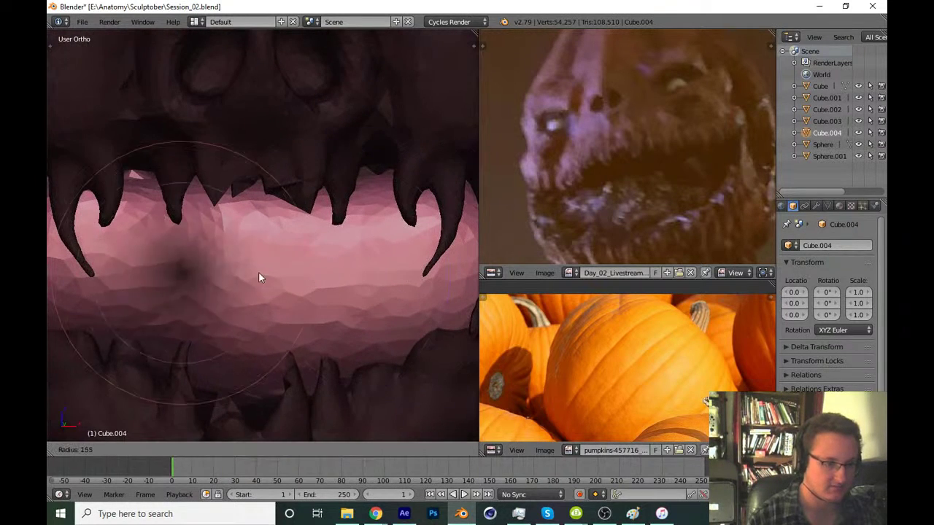
{"action": "left_click", "coordinate": [263, 280]}
Switch to the Crease brush and carve creases into the mouth interior and lip
{"action": "key", "text": "t"}
{"action": "left_click", "coordinate": [106, 88]}
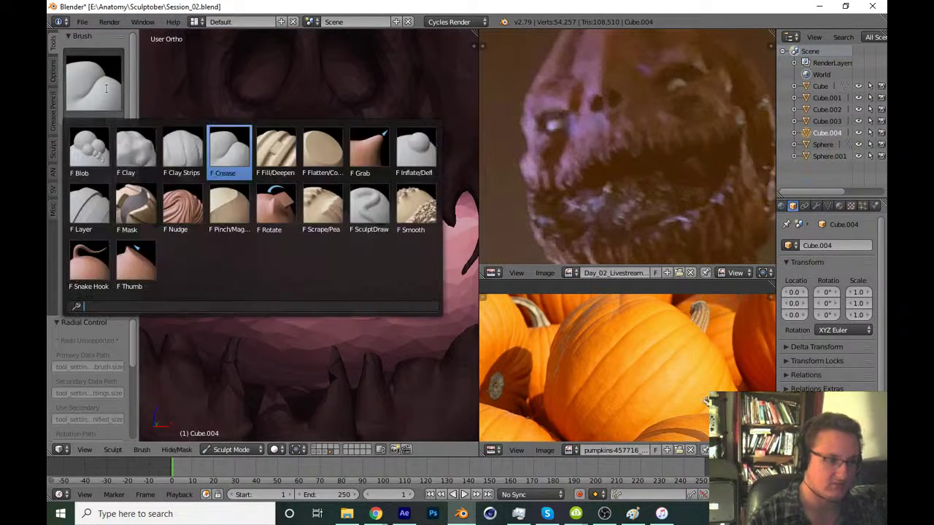
{"action": "left_click", "coordinate": [181, 151]}
{"action": "key", "text": "t"}
{"action": "left_click_drag", "start_coordinate": [221, 285], "coordinate": [288, 317]}
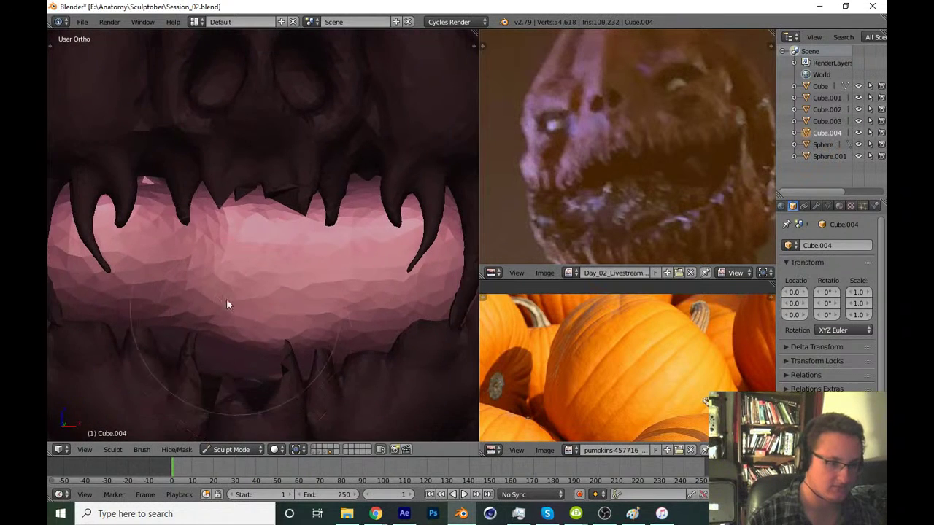
{"action": "mouse_move", "coordinate": [226, 305]}
{"action": "left_mouse_down"}
{"action": "mouse_move", "coordinate": [214, 320]}
{"action": "mouse_move", "coordinate": [161, 297]}
{"action": "mouse_move", "coordinate": [189, 205]}
{"action": "mouse_move", "coordinate": [364, 286]}
{"action": "mouse_move", "coordinate": [244, 277]}
{"action": "mouse_move", "coordinate": [467, 265]}
{"action": "mouse_move", "coordinate": [298, 306]}
{"action": "mouse_move", "coordinate": [296, 257]}
{"action": "mouse_move", "coordinate": [345, 234]}
{"action": "mouse_move", "coordinate": [273, 298]}
{"action": "mouse_move", "coordinate": [355, 253]}
{"action": "mouse_move", "coordinate": [248, 334]}
{"action": "mouse_move", "coordinate": [329, 285]}
{"action": "mouse_move", "coordinate": [306, 327]}
{"action": "mouse_move", "coordinate": [294, 328]}
{"action": "left_mouse_up"}
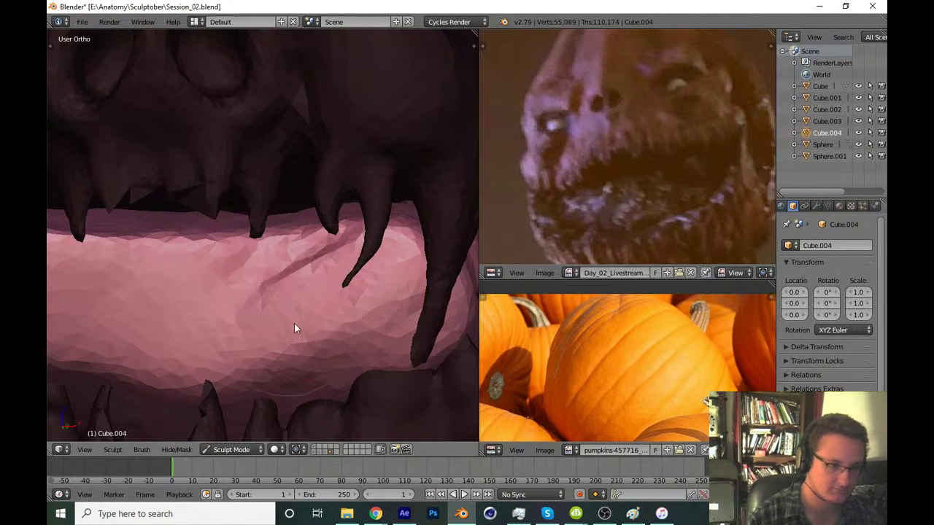
{"action": "middle_click_drag", "start_coordinate": [294, 329], "coordinate": [250, 308]}
{"action": "left_click_drag", "start_coordinate": [250, 308], "coordinate": [292, 348]}
{"action": "middle_click_drag", "start_coordinate": [291, 348], "coordinate": [248, 261]}
{"action": "mouse_move", "coordinate": [248, 261]}
{"action": "left_mouse_down"}
{"action": "mouse_move", "coordinate": [370, 242]}
{"action": "mouse_move", "coordinate": [294, 275]}
{"action": "mouse_move", "coordinate": [180, 358]}
{"action": "left_mouse_up"}
{"action": "mouse_move", "coordinate": [180, 359]}
{"action": "middle_mouse_down"}
{"action": "mouse_move", "coordinate": [273, 267]}
{"action": "mouse_move", "coordinate": [401, 246]}
{"action": "mouse_move", "coordinate": [302, 260]}
{"action": "middle_mouse_up"}
Carve more crease strokes across the lip and upper mouth surface
{"action": "mouse_move", "coordinate": [303, 261]}
{"action": "left_mouse_down"}
{"action": "mouse_move", "coordinate": [384, 215]}
{"action": "mouse_move", "coordinate": [378, 202]}
{"action": "left_mouse_up"}
{"action": "middle_click_drag", "start_coordinate": [377, 202], "coordinate": [284, 226]}
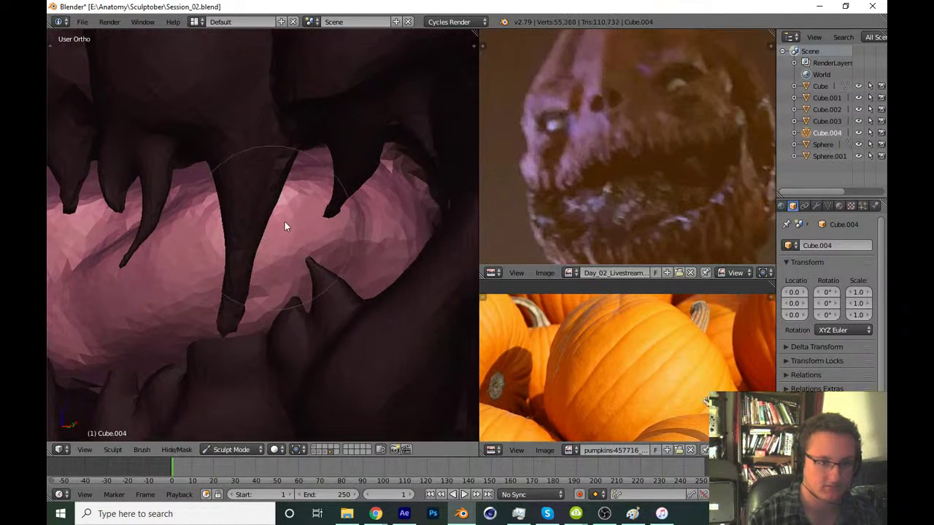
{"action": "left_click_drag", "start_coordinate": [284, 226], "coordinate": [439, 181]}
{"action": "mouse_move", "coordinate": [439, 181]}
{"action": "middle_mouse_down"}
{"action": "mouse_move", "coordinate": [350, 237]}
{"action": "mouse_move", "coordinate": [238, 240]}
{"action": "mouse_move", "coordinate": [250, 270]}
{"action": "mouse_move", "coordinate": [346, 244]}
{"action": "middle_mouse_up"}
{"action": "mouse_move", "coordinate": [346, 244]}
{"action": "left_mouse_down"}
{"action": "mouse_move", "coordinate": [363, 185]}
{"action": "mouse_move", "coordinate": [280, 189]}
{"action": "left_mouse_up"}
{"action": "mouse_move", "coordinate": [279, 189]}
{"action": "middle_mouse_down"}
{"action": "mouse_move", "coordinate": [230, 229]}
{"action": "mouse_move", "coordinate": [216, 277]}
{"action": "mouse_move", "coordinate": [138, 207]}
{"action": "mouse_move", "coordinate": [375, 236]}
{"action": "mouse_move", "coordinate": [341, 197]}
{"action": "middle_mouse_up"}
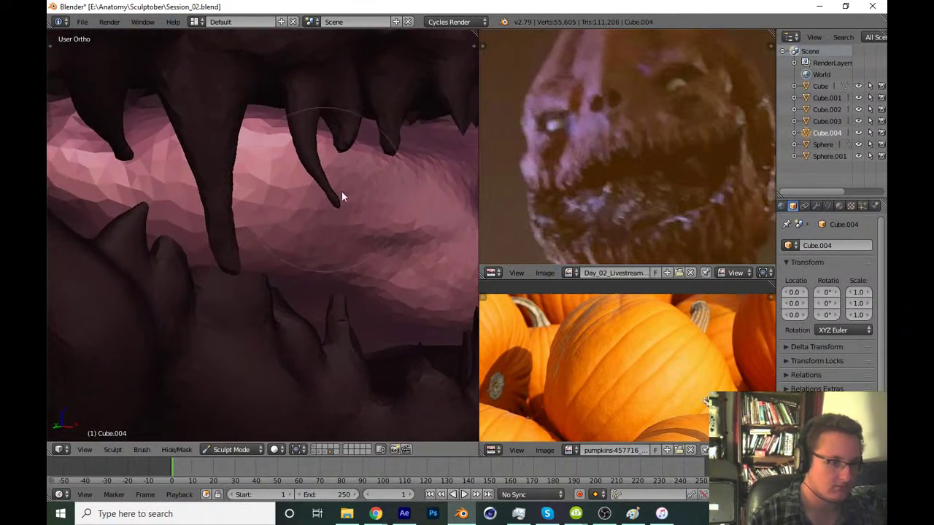
{"action": "mouse_move", "coordinate": [342, 197]}
{"action": "left_mouse_down"}
{"action": "mouse_move", "coordinate": [275, 182]}
{"action": "mouse_move", "coordinate": [194, 184]}
{"action": "mouse_move", "coordinate": [417, 219]}
{"action": "left_mouse_up"}
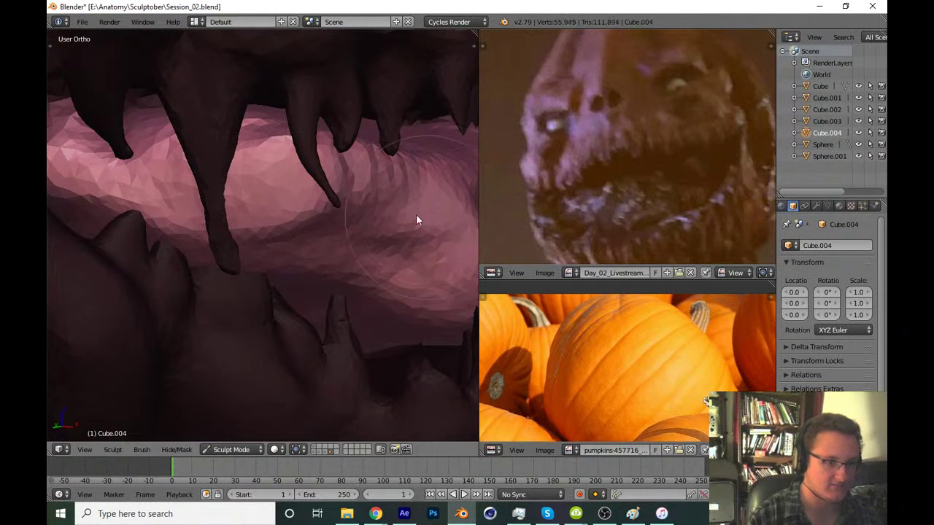
{"action": "middle_click_drag", "start_coordinate": [417, 220], "coordinate": [311, 198]}
{"action": "left_click_drag", "start_coordinate": [311, 197], "coordinate": [211, 202]}
{"action": "mouse_move", "coordinate": [211, 202]}
{"action": "middle_mouse_down"}
{"action": "mouse_move", "coordinate": [282, 248]}
{"action": "mouse_move", "coordinate": [189, 202]}
{"action": "middle_mouse_up"}
Resize the brush and sculpt local details around the upper teeth
{"action": "key", "text": "f"}
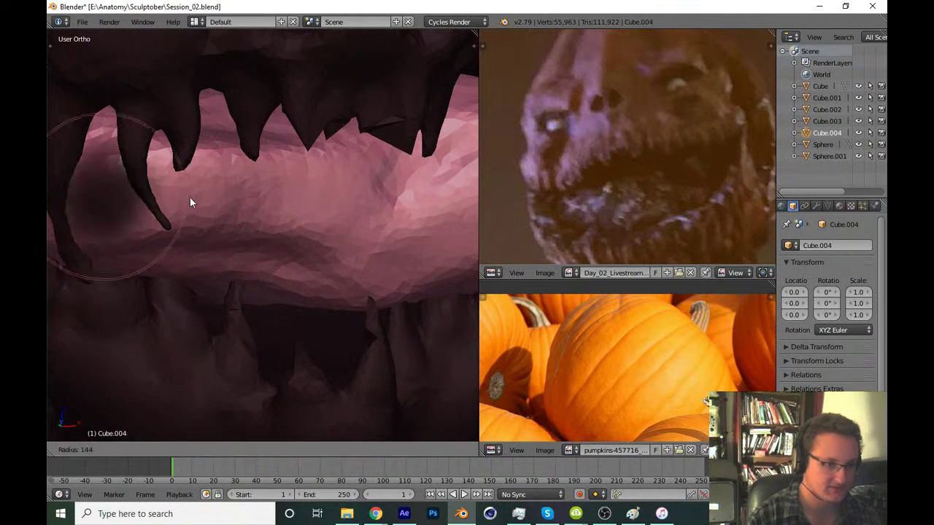
{"action": "left_click", "coordinate": [140, 193]}
{"action": "middle_click_drag", "start_coordinate": [365, 222], "coordinate": [267, 252]}
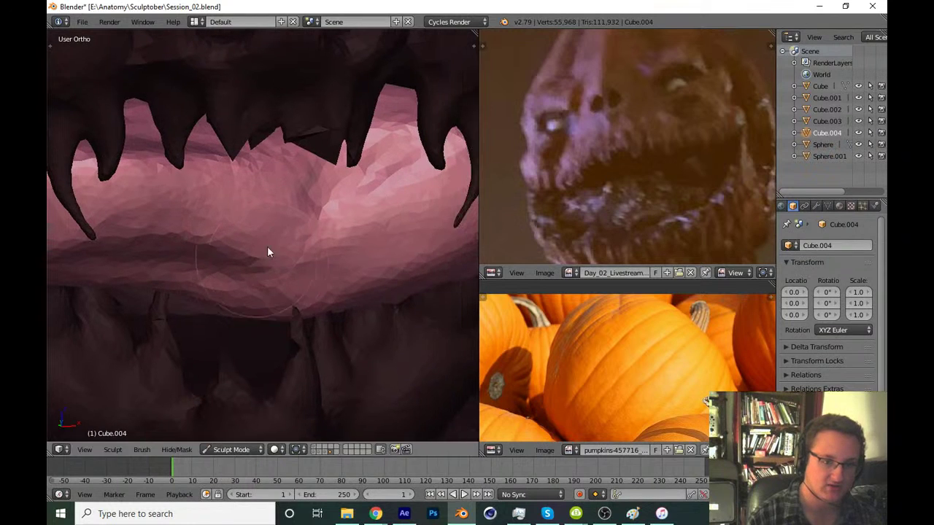
{"action": "middle_click_drag", "start_coordinate": [377, 248], "coordinate": [254, 276]}
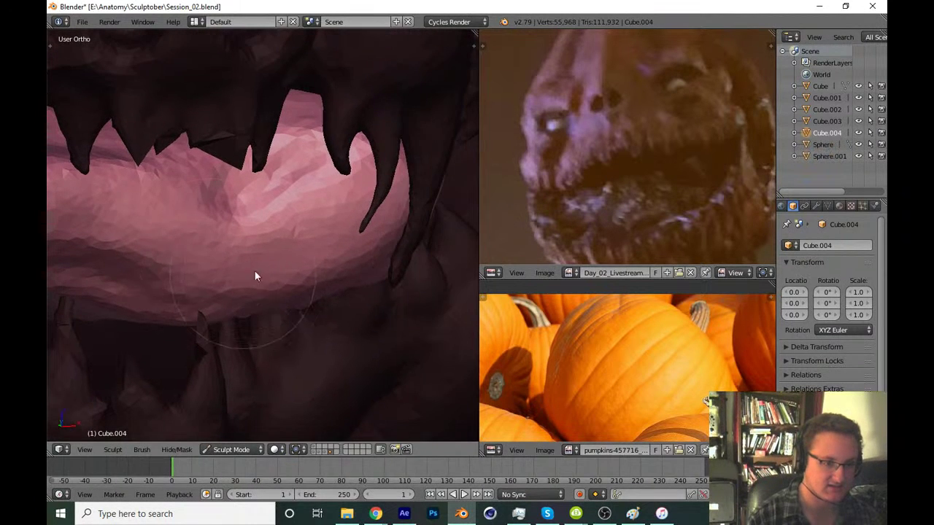
{"action": "left_click_drag", "start_coordinate": [254, 275], "coordinate": [355, 209]}
{"action": "middle_click_drag", "start_coordinate": [354, 208], "coordinate": [208, 255]}
{"action": "left_click_drag", "start_coordinate": [209, 255], "coordinate": [350, 139]}
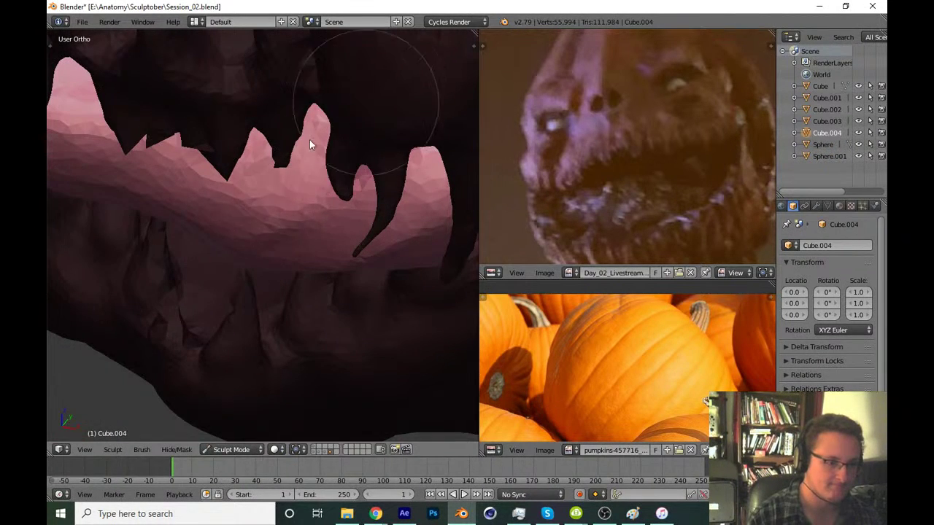
{"action": "middle_click_drag", "start_coordinate": [310, 139], "coordinate": [301, 139]}
{"action": "left_click_drag", "start_coordinate": [300, 138], "coordinate": [361, 141]}
{"action": "middle_click_drag", "start_coordinate": [360, 142], "coordinate": [380, 167]}
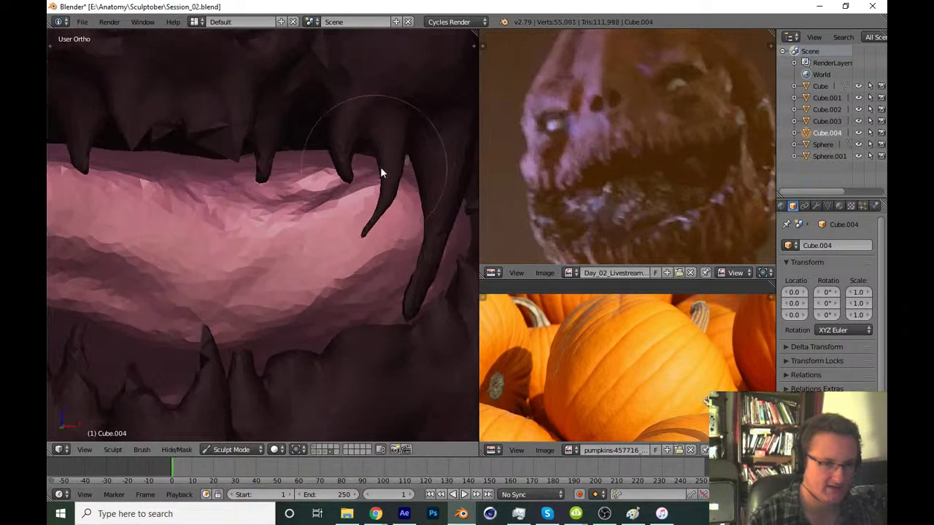
{"action": "scroll", "coordinate": [381, 167], "scroll_direction": "down", "scroll_amount": 4}
{"action": "scroll", "coordinate": [416, 177], "scroll_direction": "down", "scroll_amount": 3}
{"action": "scroll", "coordinate": [296, 278], "scroll_direction": "up", "scroll_amount": 5}
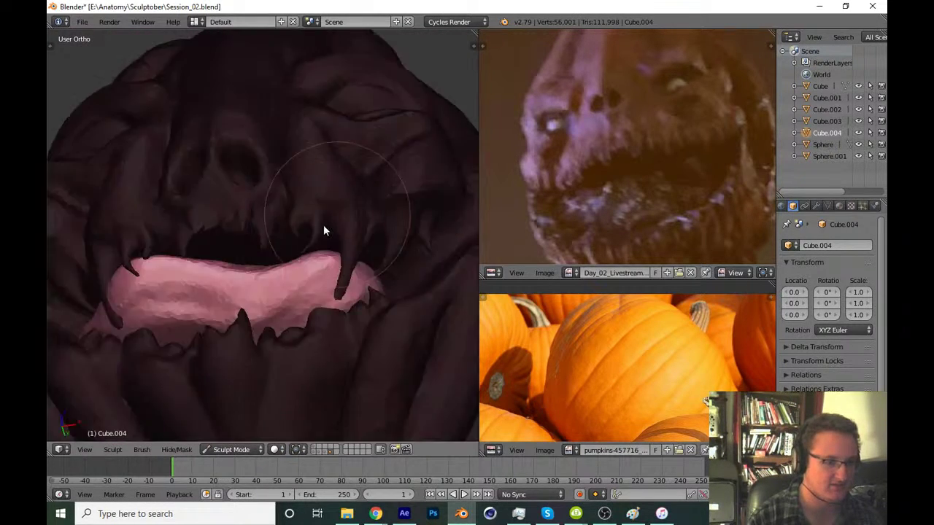
{"action": "scroll", "coordinate": [343, 197], "scroll_direction": "up", "scroll_amount": 2}
Carve a groove and several strokes across the pink tongue
{"action": "mouse_move", "coordinate": [367, 162]}
{"action": "middle_mouse_down"}
{"action": "mouse_move", "coordinate": [302, 214]}
{"action": "mouse_move", "coordinate": [309, 227]}
{"action": "mouse_move", "coordinate": [167, 304]}
{"action": "mouse_move", "coordinate": [209, 267]}
{"action": "middle_mouse_up"}
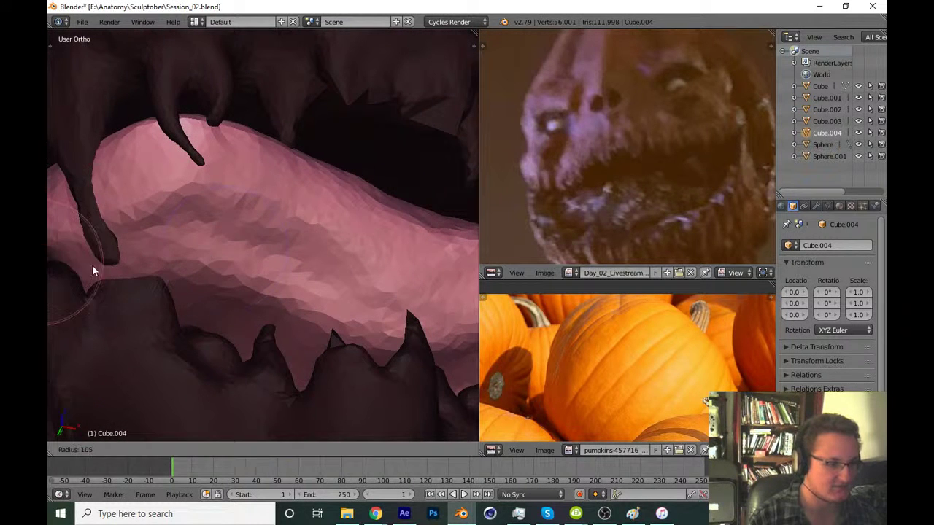
{"action": "mouse_move", "coordinate": [245, 210]}
{"action": "left_mouse_down"}
{"action": "mouse_move", "coordinate": [217, 227]}
{"action": "mouse_move", "coordinate": [266, 244]}
{"action": "mouse_move", "coordinate": [350, 308]}
{"action": "left_mouse_up"}
{"action": "mouse_move", "coordinate": [351, 309]}
{"action": "middle_mouse_down"}
{"action": "mouse_move", "coordinate": [265, 236]}
{"action": "mouse_move", "coordinate": [330, 286]}
{"action": "middle_mouse_up"}
{"action": "mouse_move", "coordinate": [329, 286]}
{"action": "left_mouse_down"}
{"action": "mouse_move", "coordinate": [344, 275]}
{"action": "mouse_move", "coordinate": [250, 287]}
{"action": "mouse_move", "coordinate": [333, 285]}
{"action": "left_mouse_up"}
{"action": "mouse_move", "coordinate": [334, 285]}
{"action": "middle_mouse_down"}
{"action": "mouse_move", "coordinate": [265, 245]}
{"action": "mouse_move", "coordinate": [275, 264]}
{"action": "middle_mouse_up"}
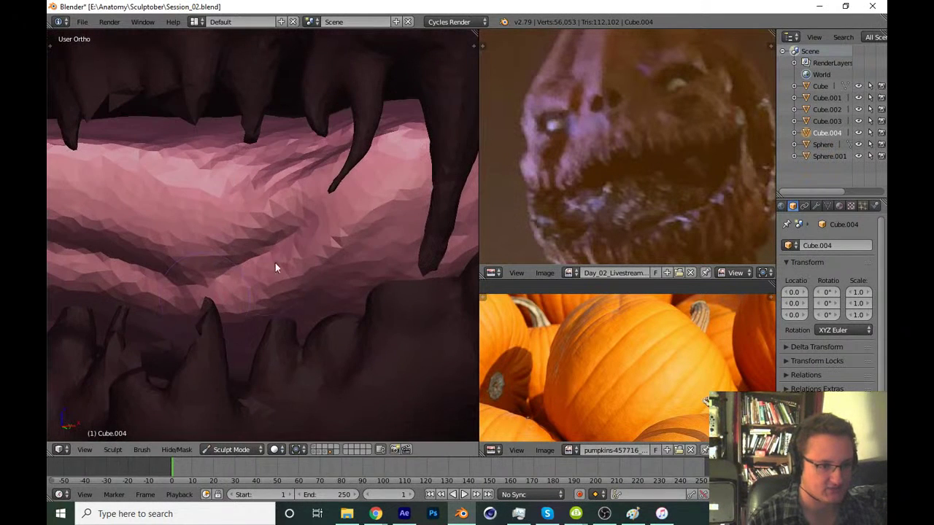
{"action": "mouse_move", "coordinate": [275, 264]}
{"action": "left_mouse_down"}
{"action": "mouse_move", "coordinate": [407, 194]}
{"action": "mouse_move", "coordinate": [156, 282]}
{"action": "left_mouse_up"}
{"action": "middle_click_drag", "start_coordinate": [196, 280], "coordinate": [94, 277]}
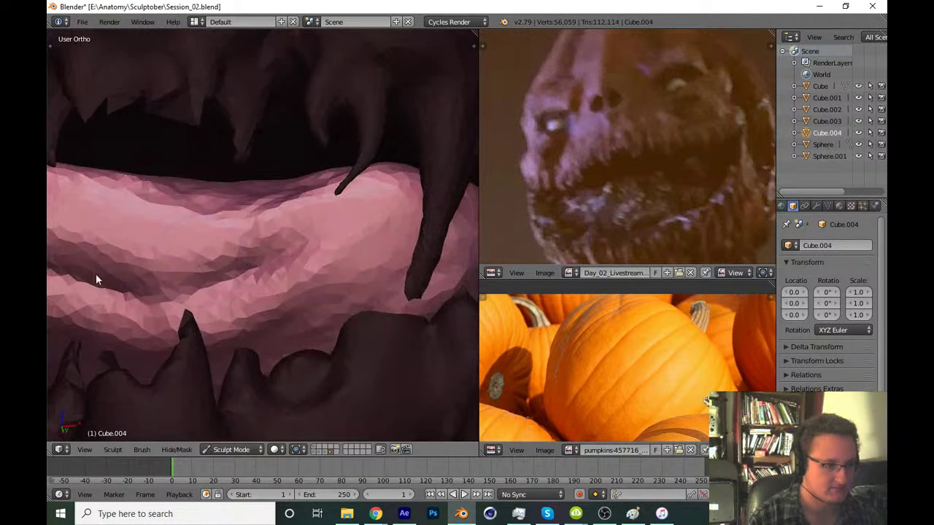
{"action": "left_click_drag", "start_coordinate": [94, 278], "coordinate": [333, 250]}
{"action": "mouse_move", "coordinate": [334, 250]}
{"action": "middle_mouse_down"}
{"action": "mouse_move", "coordinate": [229, 317]}
{"action": "mouse_move", "coordinate": [251, 225]}
{"action": "mouse_move", "coordinate": [260, 250]}
{"action": "mouse_move", "coordinate": [377, 271]}
{"action": "mouse_move", "coordinate": [334, 175]}
{"action": "mouse_move", "coordinate": [283, 227]}
{"action": "middle_mouse_up"}
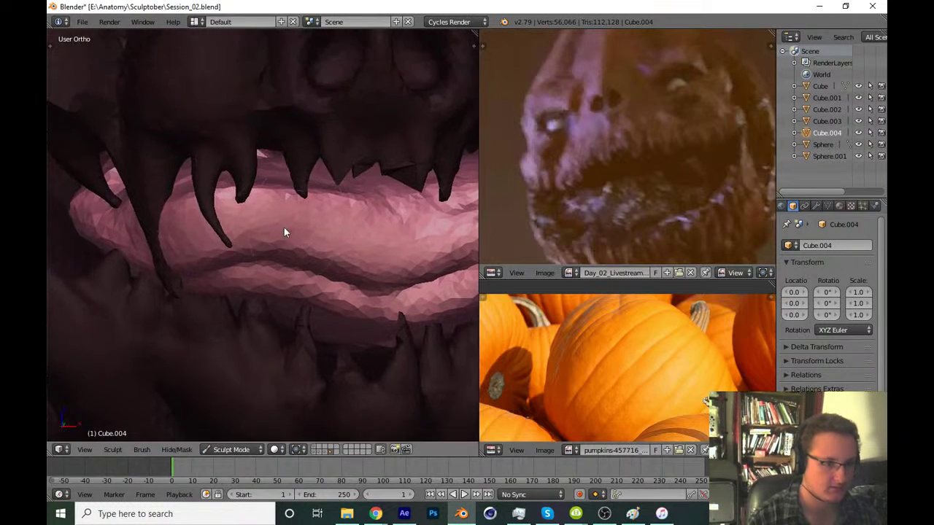
Enlarge the brush and carve ring-shaped pits into the tongue
{"action": "key", "text": "f"}
{"action": "left_click", "coordinate": [266, 183]}
{"action": "middle_click_drag", "start_coordinate": [267, 184], "coordinate": [254, 185]}
{"action": "left_click_drag", "start_coordinate": [282, 190], "coordinate": [253, 197]}
{"action": "mouse_move", "coordinate": [381, 208]}
{"action": "middle_mouse_down"}
{"action": "mouse_move", "coordinate": [351, 213]}
{"action": "mouse_move", "coordinate": [291, 250]}
{"action": "mouse_move", "coordinate": [255, 198]}
{"action": "middle_mouse_up"}
{"action": "scroll", "coordinate": [290, 250], "scroll_direction": "up", "scroll_amount": 2}
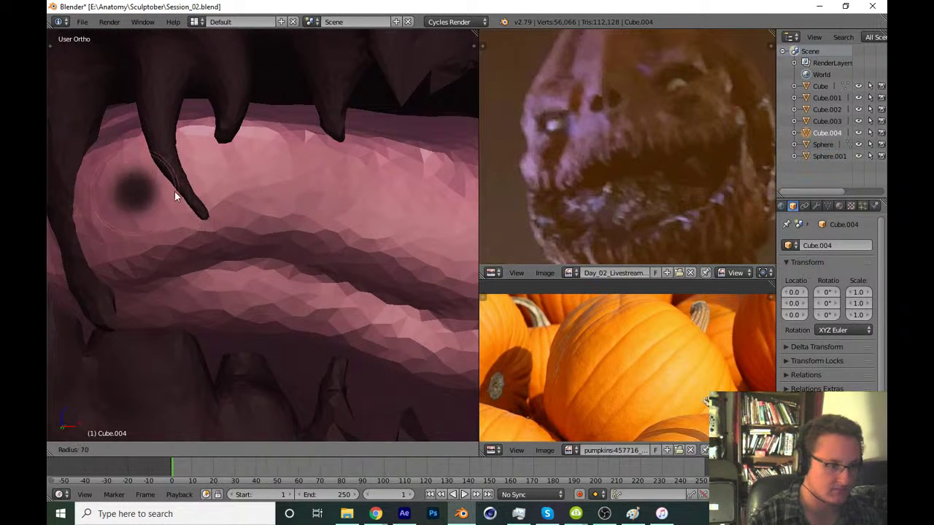
{"action": "mouse_move", "coordinate": [175, 197]}
{"action": "left_mouse_down"}
{"action": "mouse_move", "coordinate": [225, 198]}
{"action": "mouse_move", "coordinate": [260, 183]}
{"action": "mouse_move", "coordinate": [224, 160]}
{"action": "mouse_move", "coordinate": [269, 178]}
{"action": "left_mouse_up"}
{"action": "mouse_move", "coordinate": [270, 179]}
{"action": "middle_mouse_down"}
{"action": "mouse_move", "coordinate": [257, 214]}
{"action": "mouse_move", "coordinate": [240, 211]}
{"action": "middle_mouse_up"}
{"action": "mouse_move", "coordinate": [240, 211]}
{"action": "left_mouse_down"}
{"action": "mouse_move", "coordinate": [244, 192]}
{"action": "mouse_move", "coordinate": [217, 222]}
{"action": "mouse_move", "coordinate": [272, 195]}
{"action": "mouse_move", "coordinate": [245, 180]}
{"action": "mouse_move", "coordinate": [261, 216]}
{"action": "left_mouse_up"}
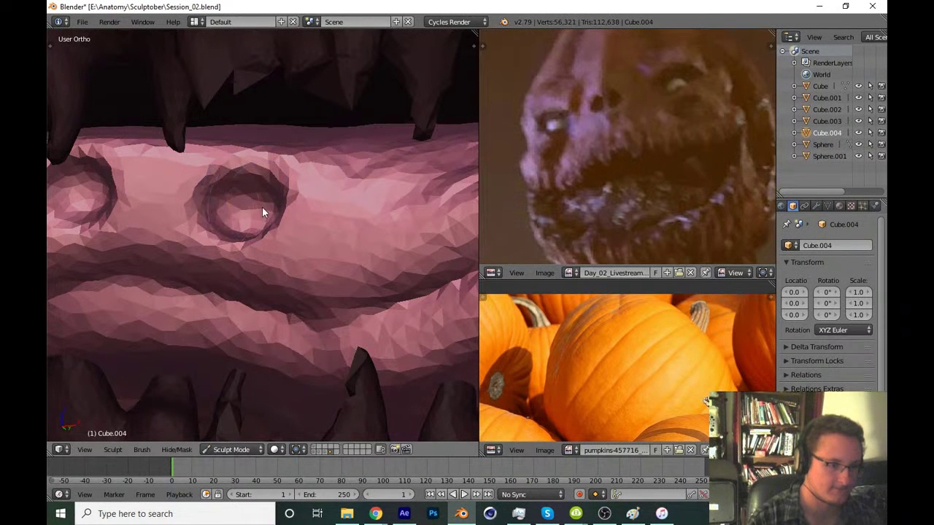
Deepen a new tongue pit and carve another one beside the fang
{"action": "middle_click_drag", "start_coordinate": [296, 209], "coordinate": [317, 240]}
{"action": "mouse_move", "coordinate": [324, 268]}
{"action": "left_mouse_down"}
{"action": "mouse_move", "coordinate": [313, 246]}
{"action": "mouse_move", "coordinate": [315, 259]}
{"action": "mouse_move", "coordinate": [354, 236]}
{"action": "left_mouse_up"}
{"action": "middle_click_drag", "start_coordinate": [354, 236], "coordinate": [285, 350]}
{"action": "scroll", "coordinate": [284, 350], "scroll_direction": "down", "scroll_amount": 5}
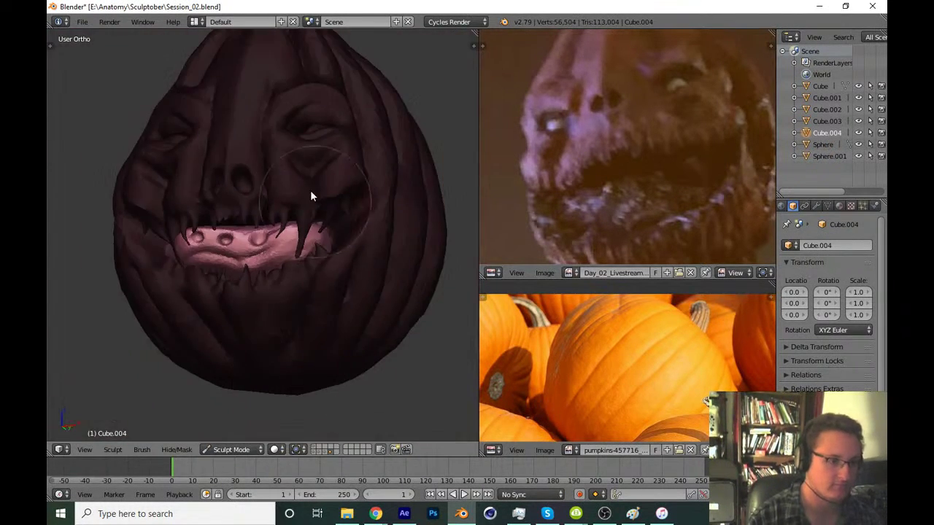
{"action": "middle_click_drag", "start_coordinate": [313, 194], "coordinate": [296, 271]}
{"action": "scroll", "coordinate": [369, 223], "scroll_direction": "up", "scroll_amount": 6}
{"action": "middle_click_drag", "start_coordinate": [369, 224], "coordinate": [287, 232]}
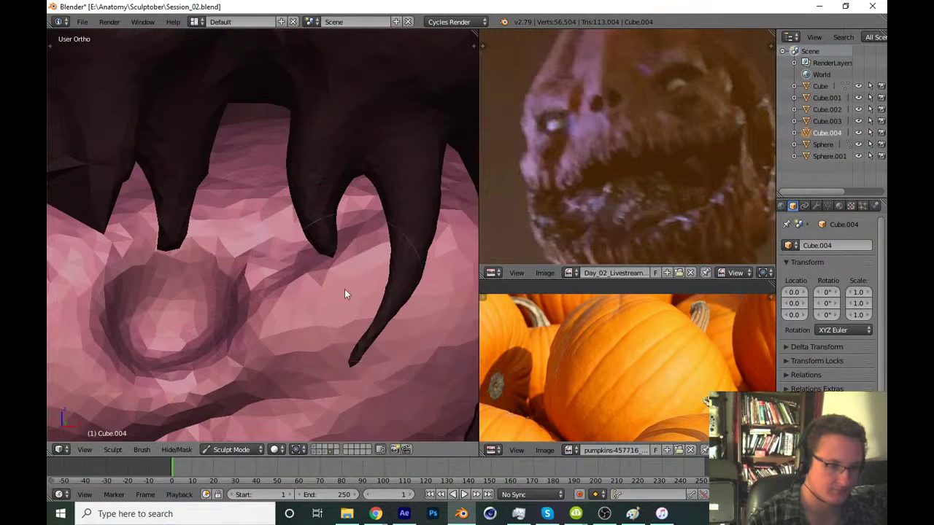
{"action": "mouse_move", "coordinate": [344, 289]}
{"action": "left_mouse_down"}
{"action": "mouse_move", "coordinate": [403, 250]}
{"action": "mouse_move", "coordinate": [356, 296]}
{"action": "mouse_move", "coordinate": [366, 258]}
{"action": "left_mouse_up"}
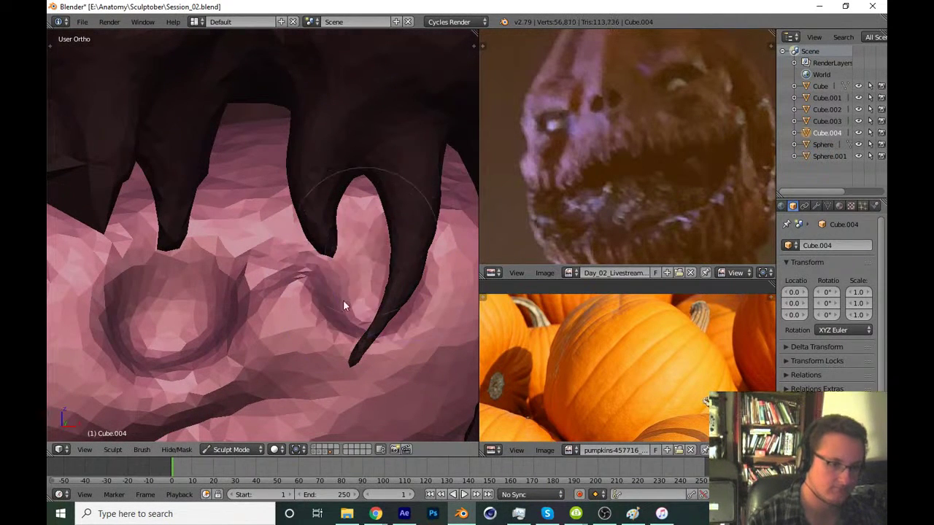
{"action": "scroll", "coordinate": [343, 321], "scroll_direction": "down", "scroll_amount": 5}
{"action": "scroll", "coordinate": [371, 264], "scroll_direction": "down", "scroll_amount": 2}
{"action": "mouse_move", "coordinate": [343, 341]}
{"action": "middle_mouse_down"}
{"action": "mouse_move", "coordinate": [387, 242]}
{"action": "mouse_move", "coordinate": [294, 252]}
{"action": "mouse_move", "coordinate": [326, 229]}
{"action": "middle_mouse_up"}
{"action": "scroll", "coordinate": [359, 202], "scroll_direction": "up", "scroll_amount": 4}
Switch to the Snake Hook brush and enlarge its radius
{"action": "key", "text": "t"}
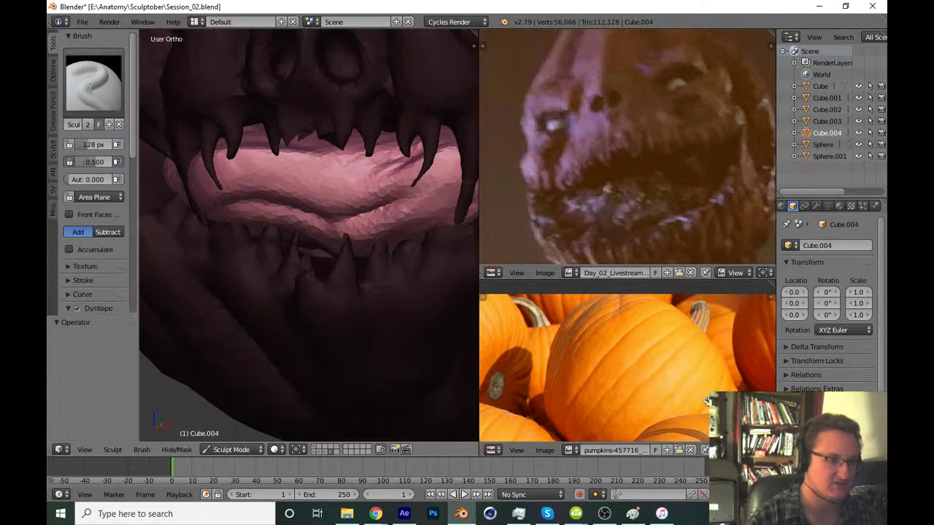
{"action": "left_click", "coordinate": [93, 80]}
{"action": "left_click", "coordinate": [88, 271]}
{"action": "key", "text": "t"}
{"action": "key", "text": "f"}
{"action": "left_click", "coordinate": [316, 203]}
Pull a tongue down out of the mouth and reshape it from the front view
{"action": "mouse_move", "coordinate": [316, 203]}
{"action": "middle_mouse_down"}
{"action": "mouse_move", "coordinate": [278, 233]}
{"action": "mouse_move", "coordinate": [200, 246]}
{"action": "mouse_move", "coordinate": [186, 213]}
{"action": "middle_mouse_up"}
{"action": "mouse_move", "coordinate": [219, 205]}
{"action": "left_mouse_down"}
{"action": "mouse_move", "coordinate": [196, 209]}
{"action": "mouse_move", "coordinate": [150, 250]}
{"action": "mouse_move", "coordinate": [104, 324]}
{"action": "left_mouse_up"}
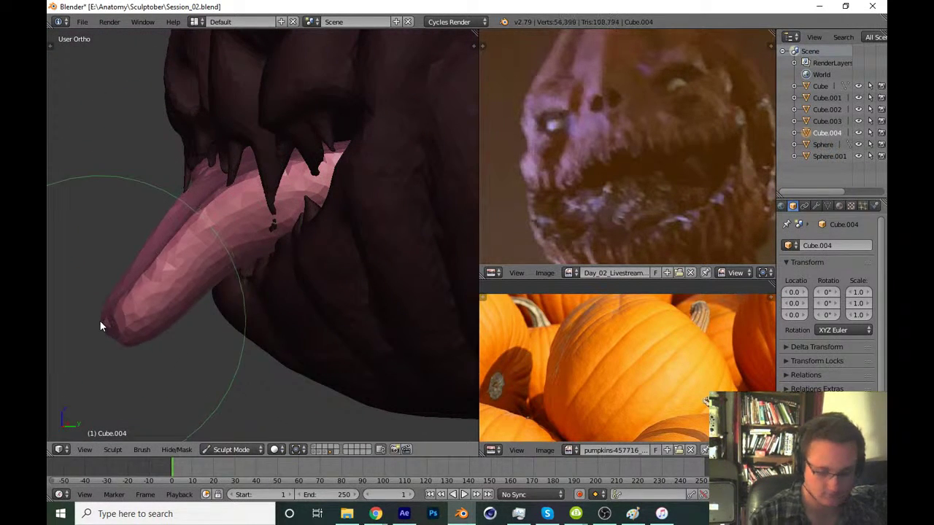
{"action": "key", "text": "KP_1"}
{"action": "scroll", "coordinate": [358, 231], "scroll_direction": "down", "scroll_amount": 4}
{"action": "scroll", "coordinate": [297, 286], "scroll_direction": "down", "scroll_amount": 1}
{"action": "scroll", "coordinate": [297, 289], "scroll_direction": "up", "scroll_amount": 8}
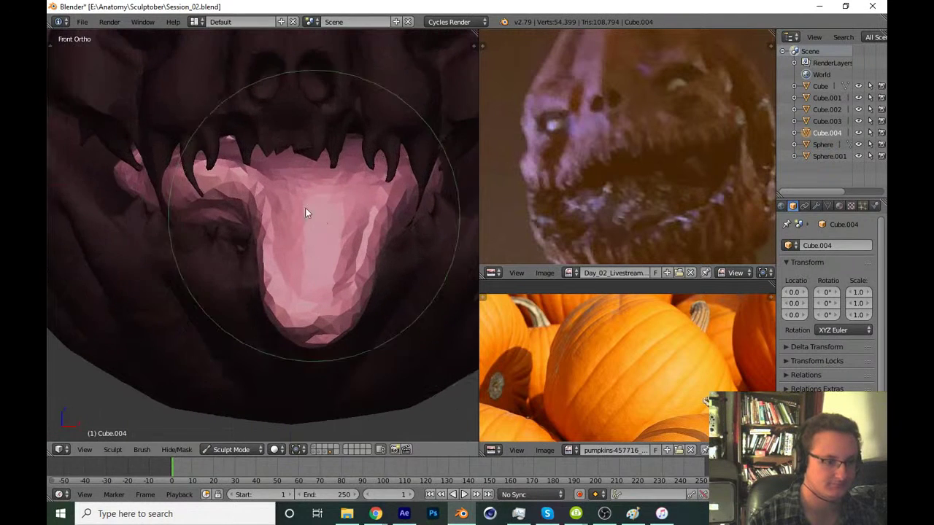
{"action": "mouse_move", "coordinate": [306, 209]}
{"action": "left_mouse_down"}
{"action": "mouse_move", "coordinate": [263, 197]}
{"action": "mouse_move", "coordinate": [222, 205]}
{"action": "mouse_move", "coordinate": [266, 236]}
{"action": "mouse_move", "coordinate": [352, 236]}
{"action": "mouse_move", "coordinate": [364, 254]}
{"action": "mouse_move", "coordinate": [244, 271]}
{"action": "mouse_move", "coordinate": [337, 321]}
{"action": "mouse_move", "coordinate": [323, 328]}
{"action": "mouse_move", "coordinate": [354, 265]}
{"action": "left_mouse_up"}
Sculpt the tongue surface and raise a bulge on it
{"action": "scroll", "coordinate": [368, 243], "scroll_direction": "up", "scroll_amount": 3}
{"action": "mouse_move", "coordinate": [384, 222]}
{"action": "middle_mouse_down"}
{"action": "mouse_move", "coordinate": [305, 265]}
{"action": "mouse_move", "coordinate": [227, 240]}
{"action": "mouse_move", "coordinate": [231, 213]}
{"action": "middle_mouse_up"}
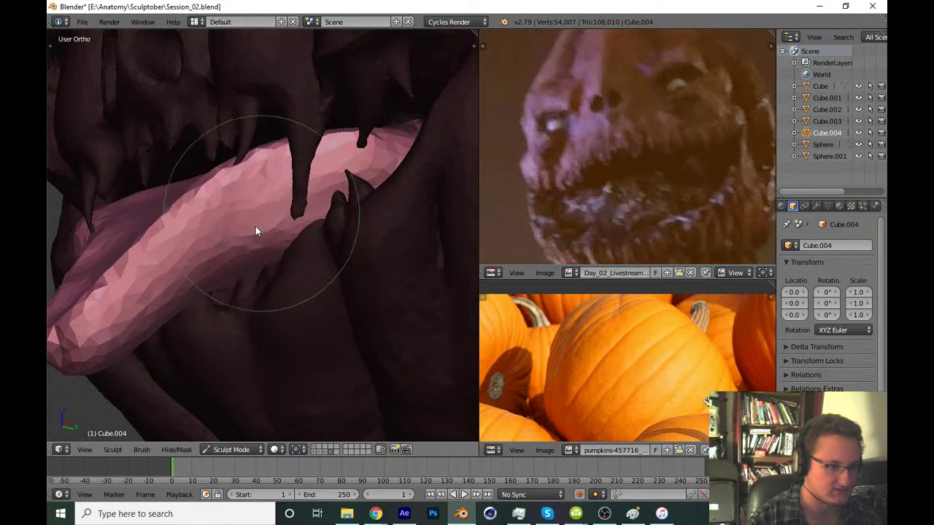
{"action": "mouse_move", "coordinate": [257, 229]}
{"action": "left_mouse_down"}
{"action": "mouse_move", "coordinate": [223, 323]}
{"action": "mouse_move", "coordinate": [248, 319]}
{"action": "left_mouse_up"}
{"action": "mouse_move", "coordinate": [248, 318]}
{"action": "middle_mouse_down"}
{"action": "mouse_move", "coordinate": [265, 280]}
{"action": "mouse_move", "coordinate": [246, 337]}
{"action": "mouse_move", "coordinate": [259, 263]}
{"action": "mouse_move", "coordinate": [277, 310]}
{"action": "mouse_move", "coordinate": [351, 283]}
{"action": "mouse_move", "coordinate": [307, 239]}
{"action": "mouse_move", "coordinate": [347, 188]}
{"action": "middle_mouse_up"}
{"action": "mouse_move", "coordinate": [346, 188]}
{"action": "left_mouse_down"}
{"action": "mouse_move", "coordinate": [304, 209]}
{"action": "mouse_move", "coordinate": [265, 283]}
{"action": "left_mouse_up"}
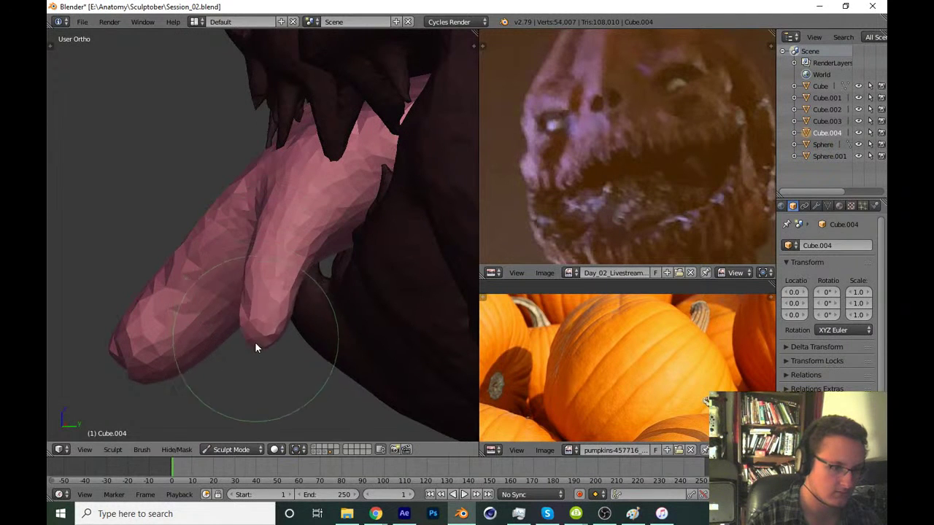
{"action": "key", "text": "KP_1"}
{"action": "scroll", "coordinate": [262, 326], "scroll_direction": "down", "scroll_amount": 3}
{"action": "scroll", "coordinate": [273, 285], "scroll_direction": "down", "scroll_amount": 2}
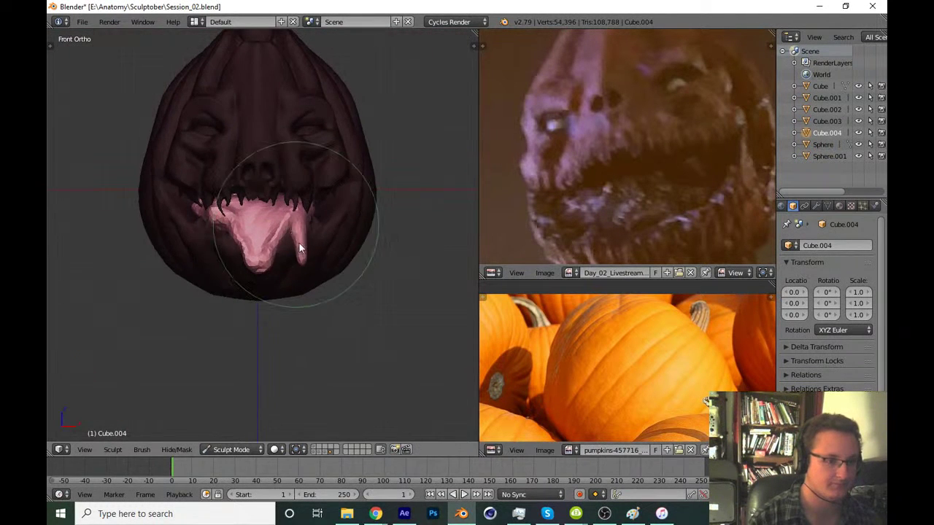
{"action": "scroll", "coordinate": [299, 251], "scroll_direction": "down", "scroll_amount": 2}
Adjust a setting in the sculpt tool panel
{"action": "key", "text": "t"}
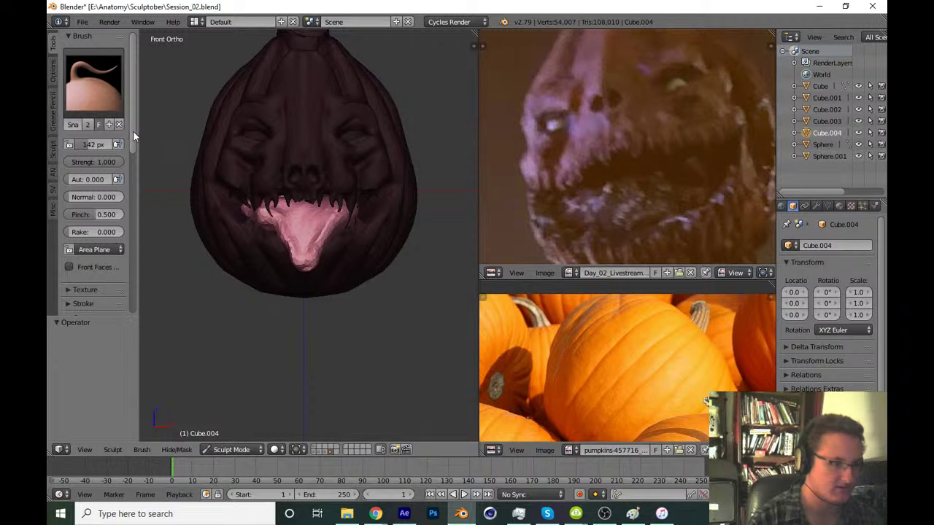
{"action": "left_click_drag", "start_coordinate": [132, 136], "coordinate": [124, 253]}
{"action": "key", "text": "t"}
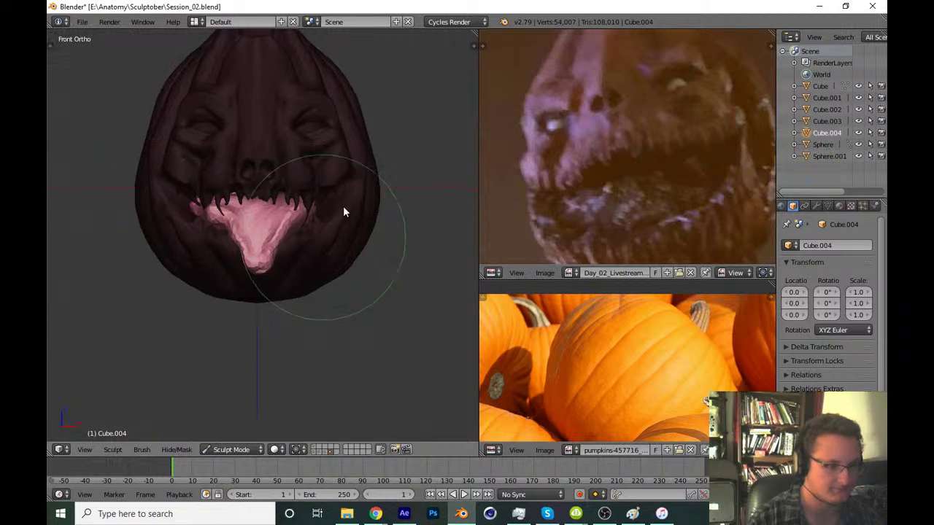
{"action": "scroll", "coordinate": [343, 208], "scroll_direction": "up", "scroll_amount": 5}
Sculpt a bulge on the upper tongue and merge its two lobes into one
{"action": "mouse_move", "coordinate": [343, 208]}
{"action": "middle_mouse_down"}
{"action": "mouse_move", "coordinate": [286, 183]}
{"action": "mouse_move", "coordinate": [244, 230]}
{"action": "middle_mouse_up"}
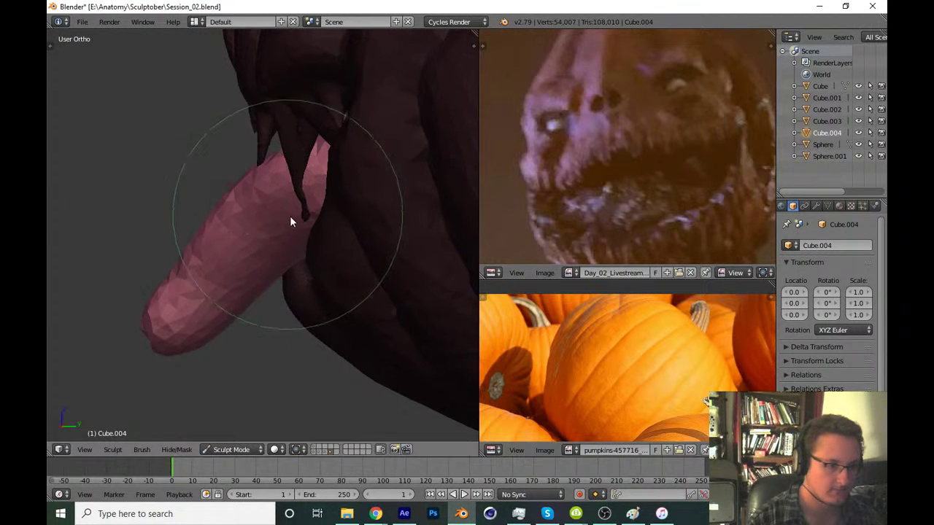
{"action": "mouse_move", "coordinate": [290, 215]}
{"action": "left_mouse_down"}
{"action": "mouse_move", "coordinate": [271, 214]}
{"action": "mouse_move", "coordinate": [280, 208]}
{"action": "mouse_move", "coordinate": [245, 258]}
{"action": "left_mouse_up"}
{"action": "mouse_move", "coordinate": [245, 258]}
{"action": "middle_mouse_down"}
{"action": "mouse_move", "coordinate": [227, 317]}
{"action": "mouse_move", "coordinate": [220, 307]}
{"action": "middle_mouse_up"}
{"action": "key", "text": "KP_1"}
{"action": "scroll", "coordinate": [220, 307], "scroll_direction": "down", "scroll_amount": 3}
{"action": "scroll", "coordinate": [303, 245], "scroll_direction": "up", "scroll_amount": 2}
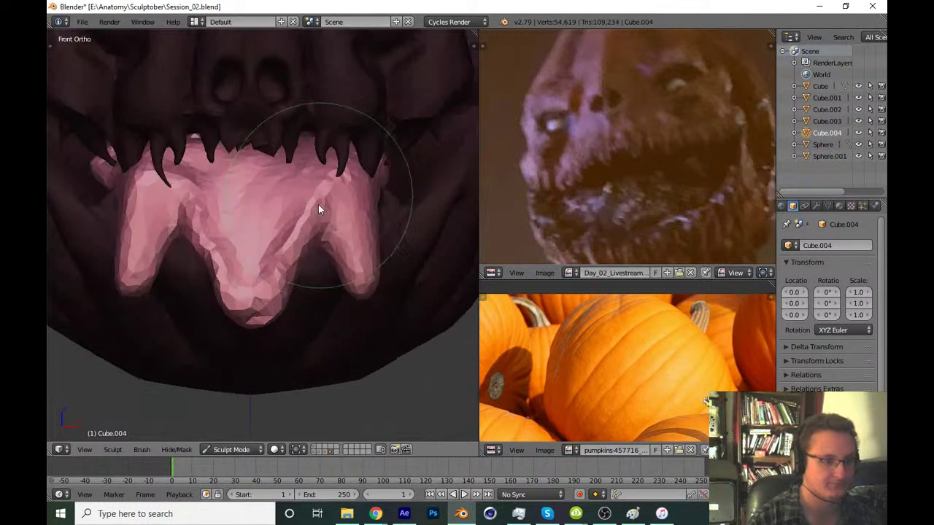
{"action": "left_click_drag", "start_coordinate": [318, 204], "coordinate": [294, 241]}
{"action": "scroll", "coordinate": [295, 242], "scroll_direction": "up", "scroll_amount": 2}
With a larger brush, broaden and round out the tongue
{"action": "key", "text": "f"}
{"action": "left_click", "coordinate": [367, 202]}
{"action": "mouse_move", "coordinate": [368, 202]}
{"action": "left_mouse_down"}
{"action": "mouse_move", "coordinate": [381, 208]}
{"action": "mouse_move", "coordinate": [377, 219]}
{"action": "mouse_move", "coordinate": [328, 280]}
{"action": "mouse_move", "coordinate": [341, 287]}
{"action": "mouse_move", "coordinate": [344, 266]}
{"action": "left_mouse_up"}
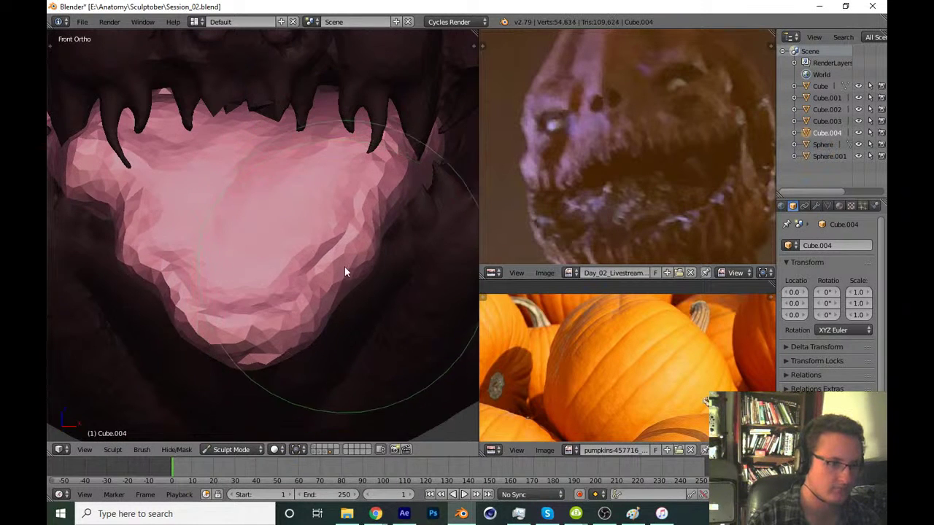
{"action": "middle_click_drag", "start_coordinate": [344, 266], "coordinate": [298, 256]}
{"action": "left_click_drag", "start_coordinate": [299, 256], "coordinate": [232, 296]}
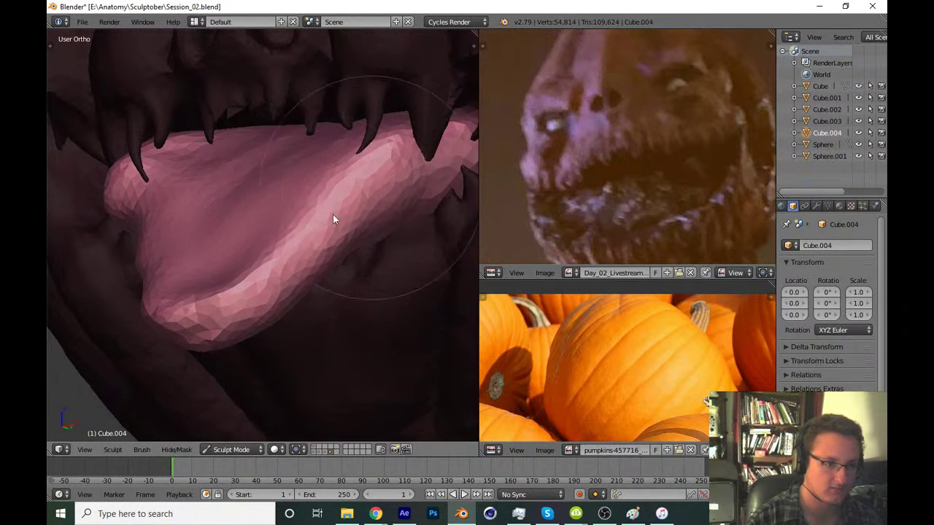
{"action": "key", "text": "KP_1"}
{"action": "scroll", "coordinate": [330, 217], "scroll_direction": "down", "scroll_amount": 5}
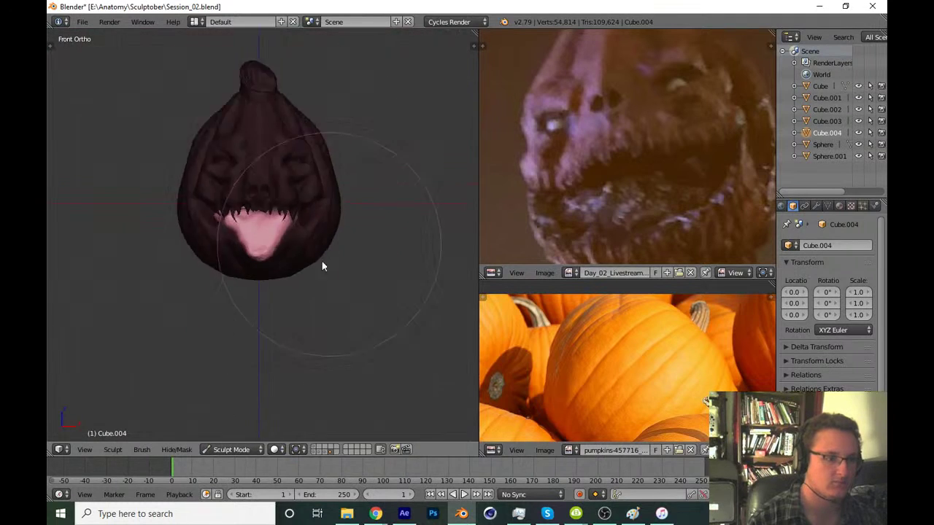
{"action": "scroll", "coordinate": [323, 263], "scroll_direction": "up", "scroll_amount": 3}
{"action": "scroll", "coordinate": [334, 252], "scroll_direction": "up", "scroll_amount": 3}
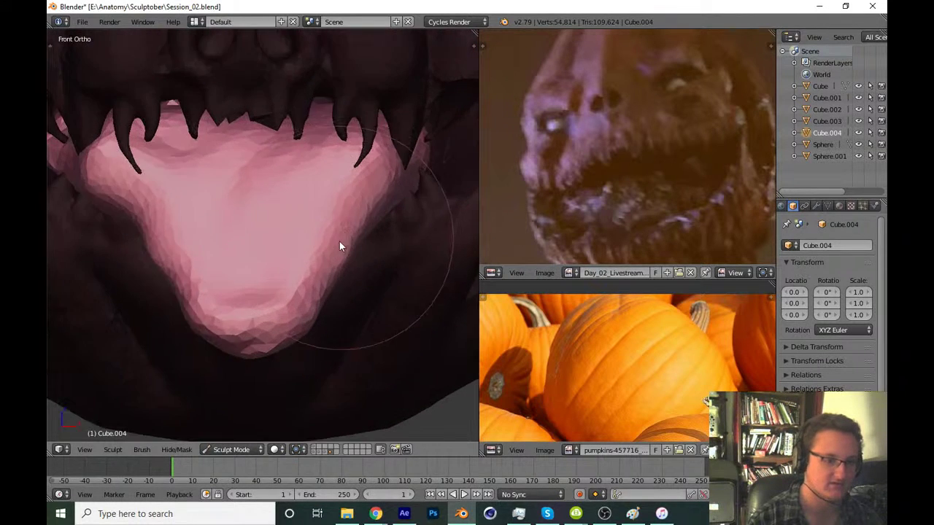
Resize the brush and pull the tongue tip downward in Right Ortho
{"action": "mouse_move", "coordinate": [332, 271]}
{"action": "middle_mouse_down"}
{"action": "mouse_move", "coordinate": [312, 300]}
{"action": "mouse_move", "coordinate": [264, 278]}
{"action": "middle_mouse_up"}
{"action": "key", "text": "KP_3"}
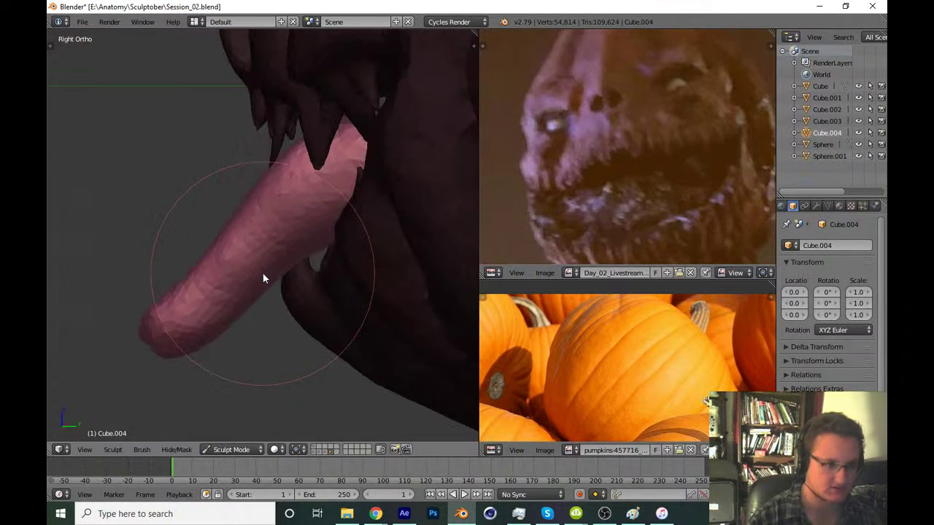
{"action": "key", "text": "f"}
{"action": "left_click", "coordinate": [143, 340]}
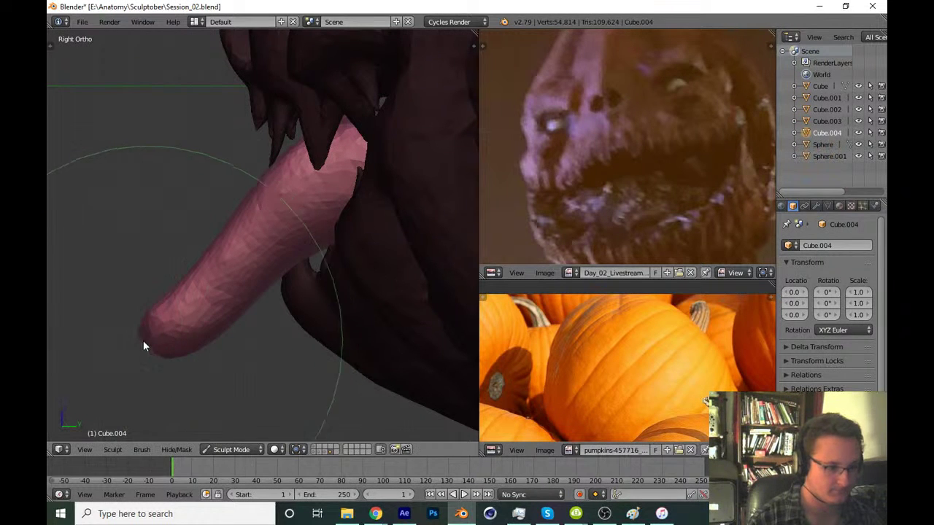
{"action": "left_click_drag", "start_coordinate": [143, 340], "coordinate": [150, 359]}
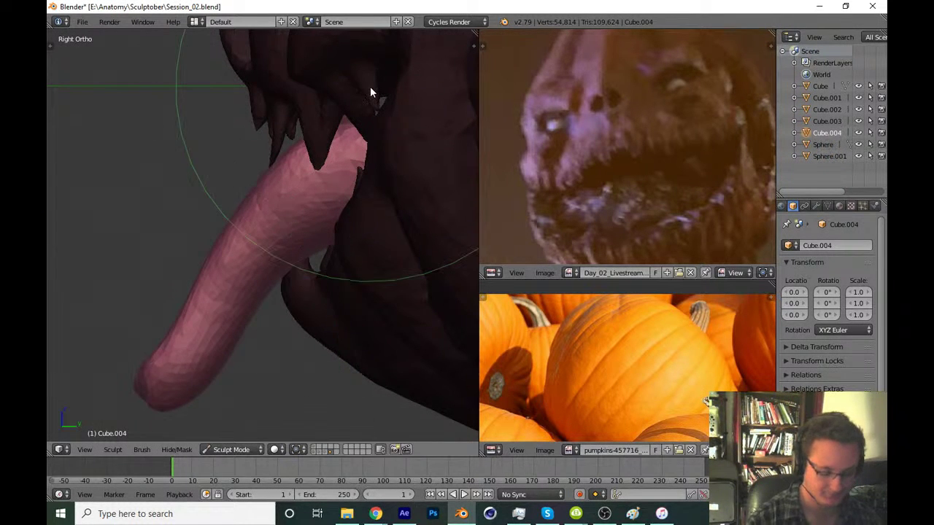
Narrow and lengthen the tongue tip in the front view
{"action": "key", "text": "KP_1"}
{"action": "middle_click_drag", "start_coordinate": [277, 394], "coordinate": [298, 331], "text": "shift"}
{"action": "mouse_move", "coordinate": [297, 332]}
{"action": "left_mouse_down"}
{"action": "mouse_move", "coordinate": [291, 307]}
{"action": "mouse_move", "coordinate": [282, 308]}
{"action": "mouse_move", "coordinate": [338, 196]}
{"action": "left_mouse_up"}
{"action": "middle_click_drag", "start_coordinate": [338, 196], "coordinate": [299, 263], "text": "shift"}
{"action": "mouse_move", "coordinate": [307, 249]}
{"action": "left_mouse_down"}
{"action": "mouse_move", "coordinate": [350, 241]}
{"action": "mouse_move", "coordinate": [319, 246]}
{"action": "mouse_move", "coordinate": [329, 249]}
{"action": "mouse_move", "coordinate": [304, 261]}
{"action": "left_mouse_up"}
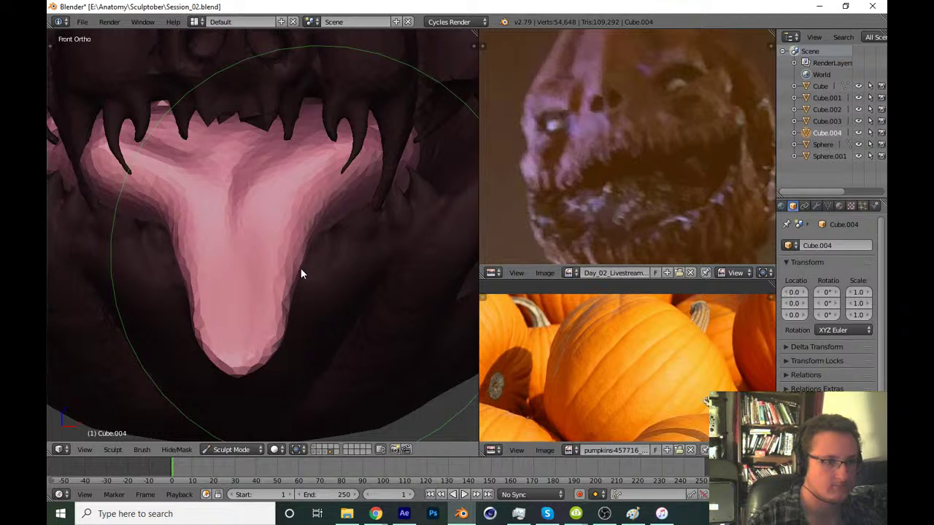
{"action": "scroll", "coordinate": [302, 269], "scroll_direction": "down", "scroll_amount": 5}
{"action": "scroll", "coordinate": [325, 303], "scroll_direction": "down", "scroll_amount": 4}
{"action": "scroll", "coordinate": [321, 304], "scroll_direction": "up", "scroll_amount": 6}
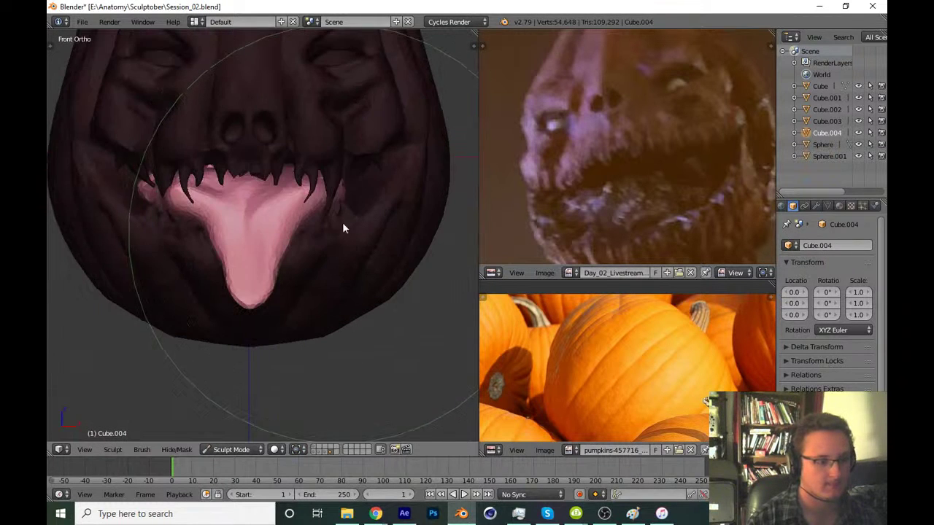
{"action": "left_click_drag", "start_coordinate": [342, 222], "coordinate": [343, 231]}
{"action": "scroll", "coordinate": [315, 270], "scroll_direction": "up", "scroll_amount": 5}
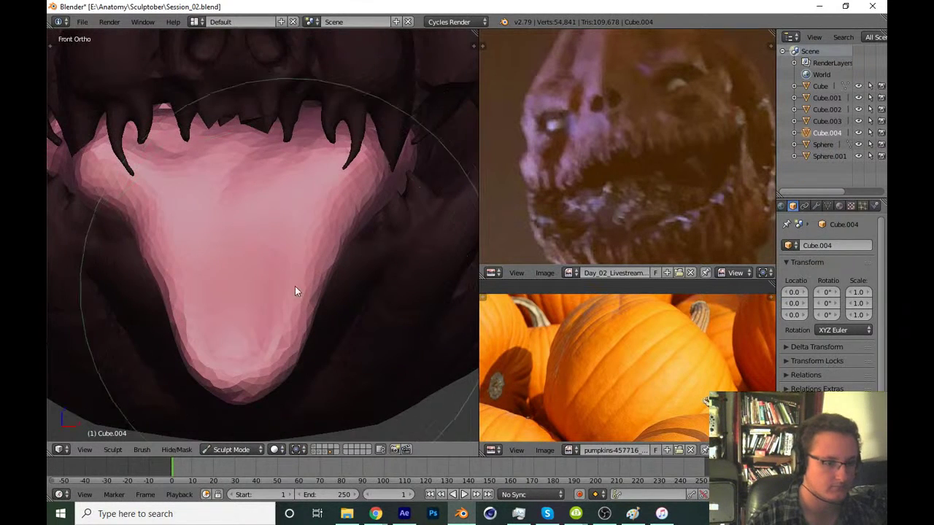
Bend the tongue tip and slim and straighten the tongue in Right Ortho
{"action": "key", "text": "KP_3"}
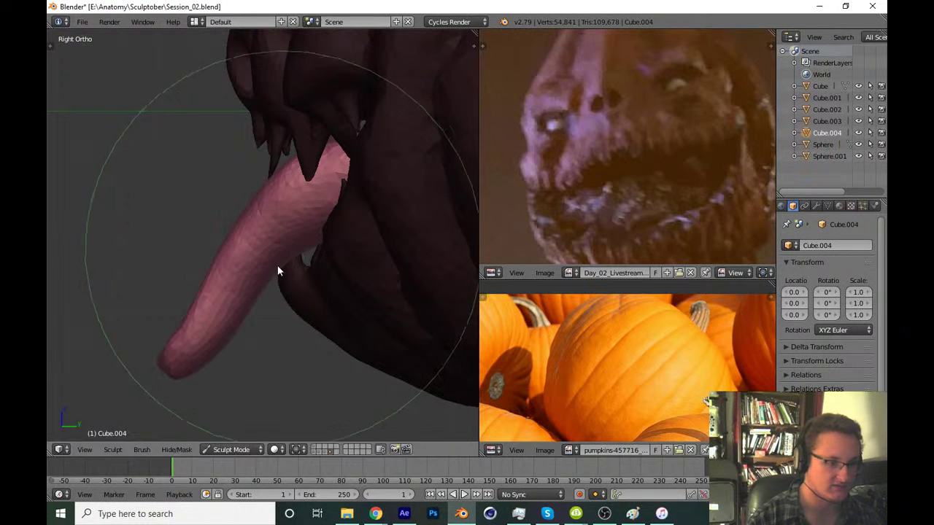
{"action": "left_click_drag", "start_coordinate": [198, 350], "coordinate": [120, 300]}
{"action": "mouse_move", "coordinate": [274, 248]}
{"action": "left_mouse_down"}
{"action": "mouse_move", "coordinate": [276, 205]}
{"action": "mouse_move", "coordinate": [278, 216]}
{"action": "left_mouse_up"}
{"action": "key", "text": "KP_1"}
{"action": "scroll", "coordinate": [330, 281], "scroll_direction": "down", "scroll_amount": 3}
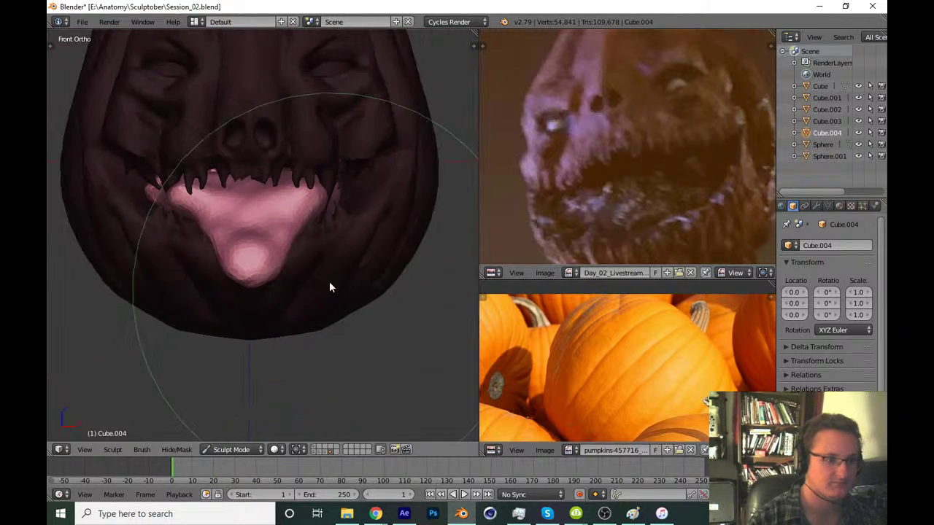
{"action": "scroll", "coordinate": [313, 313], "scroll_direction": "down", "scroll_amount": 3}
{"action": "scroll", "coordinate": [340, 201], "scroll_direction": "up", "scroll_amount": 5}
{"action": "scroll", "coordinate": [323, 223], "scroll_direction": "up", "scroll_amount": 2}
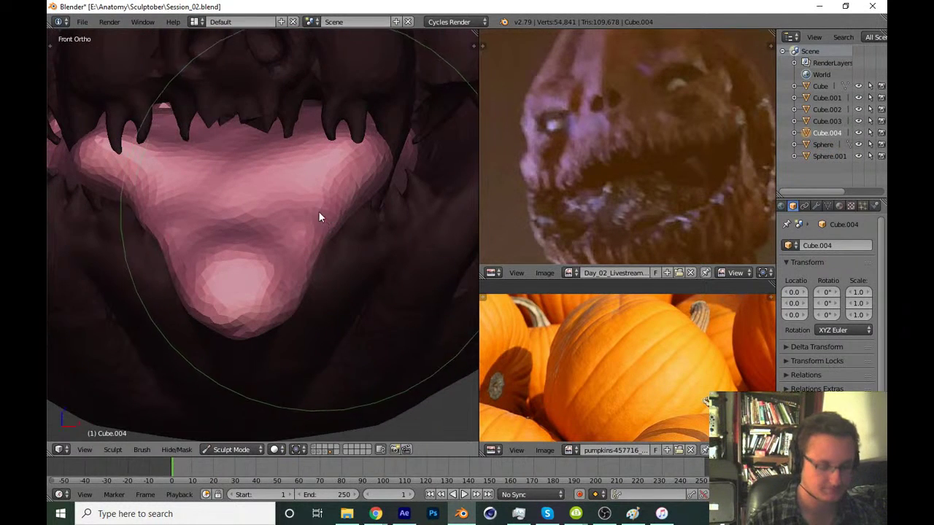
With a smaller brush, reshape the tongue tip into a shorter point
{"action": "middle_click_drag", "start_coordinate": [321, 216], "coordinate": [292, 296]}
{"action": "key", "text": "f"}
{"action": "left_click", "coordinate": [248, 349]}
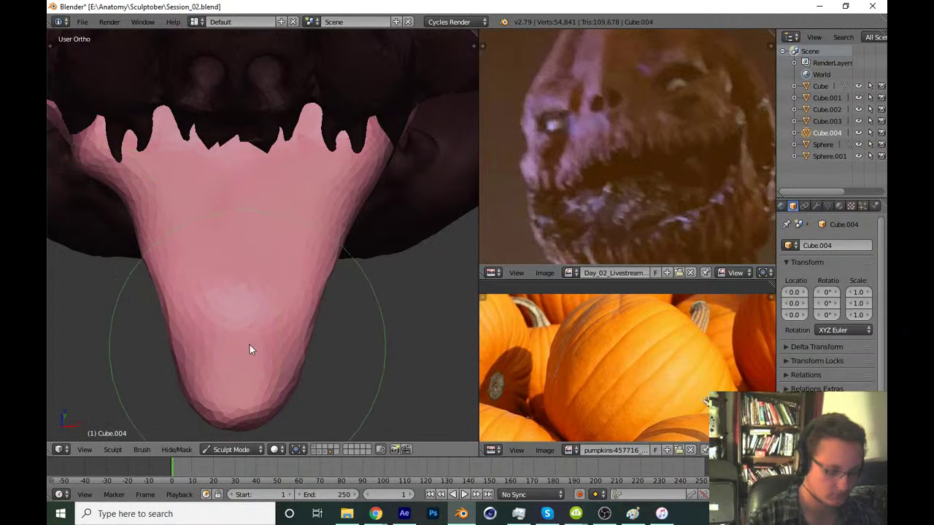
{"action": "mouse_move", "coordinate": [241, 391]}
{"action": "left_mouse_down"}
{"action": "mouse_move", "coordinate": [276, 356]}
{"action": "mouse_move", "coordinate": [278, 378]}
{"action": "mouse_move", "coordinate": [266, 371]}
{"action": "mouse_move", "coordinate": [300, 267]}
{"action": "mouse_move", "coordinate": [255, 379]}
{"action": "mouse_move", "coordinate": [322, 252]}
{"action": "mouse_move", "coordinate": [337, 253]}
{"action": "mouse_move", "coordinate": [304, 272]}
{"action": "left_mouse_up"}
{"action": "key", "text": "KP_1"}
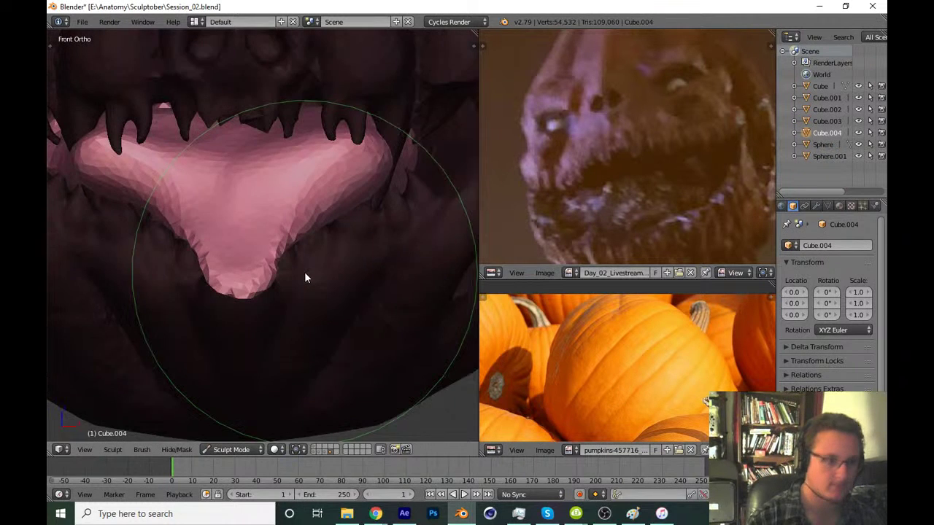
{"action": "scroll", "coordinate": [304, 271], "scroll_direction": "down", "scroll_amount": 3}
Sculpt added detail along the side of the tongue inside the mouth
{"action": "scroll", "coordinate": [316, 359], "scroll_direction": "down", "scroll_amount": 3}
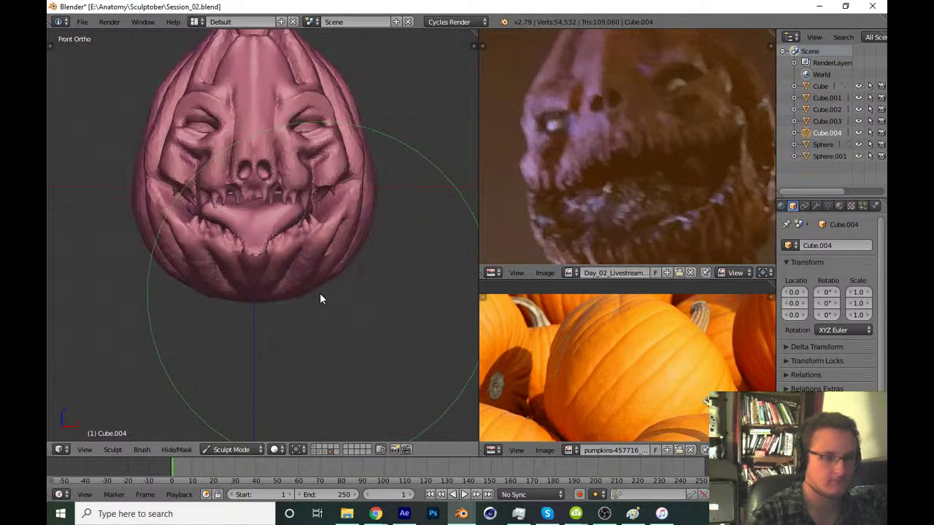
{"action": "middle_click_drag", "start_coordinate": [319, 299], "coordinate": [188, 341]}
{"action": "scroll", "coordinate": [249, 252], "scroll_direction": "up", "scroll_amount": 2}
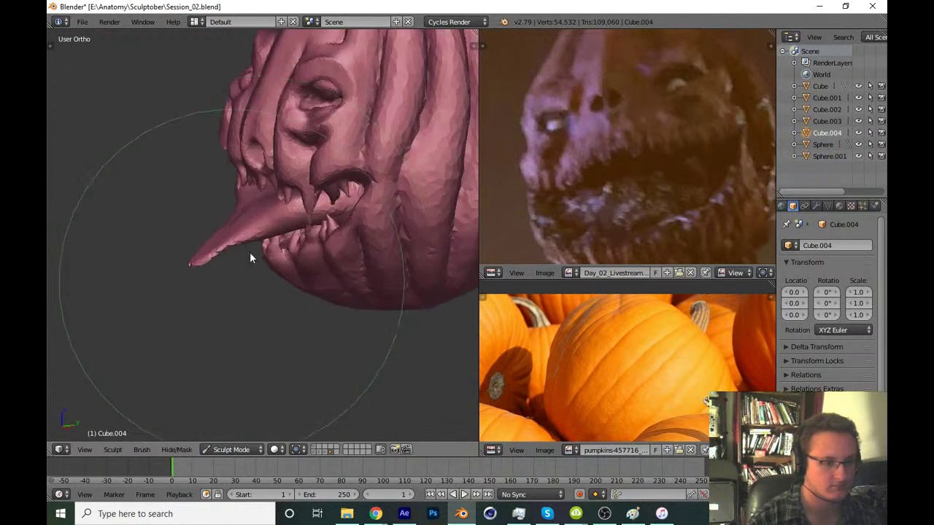
{"action": "scroll", "coordinate": [269, 281], "scroll_direction": "up", "scroll_amount": 2}
{"action": "scroll", "coordinate": [255, 294], "scroll_direction": "up", "scroll_amount": 2}
{"action": "scroll", "coordinate": [215, 228], "scroll_direction": "up", "scroll_amount": 2}
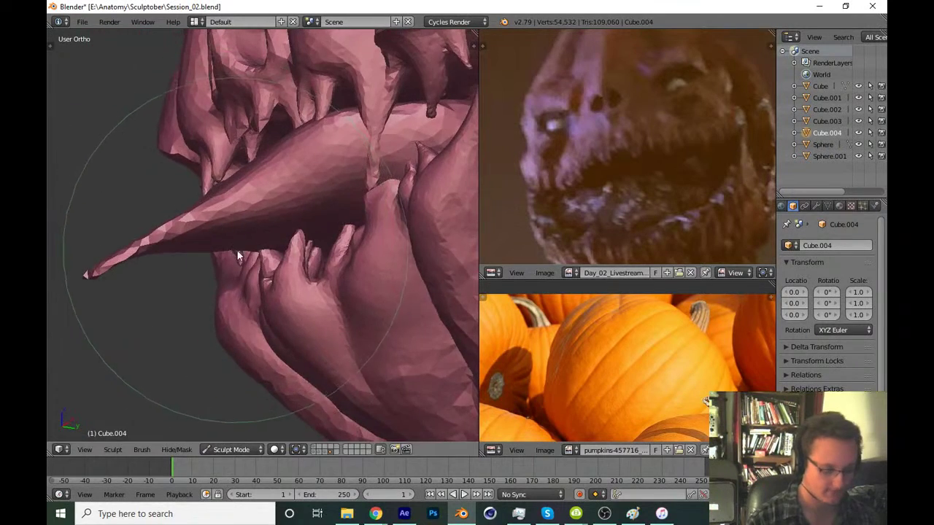
{"action": "mouse_move", "coordinate": [215, 222]}
{"action": "middle_mouse_down"}
{"action": "mouse_move", "coordinate": [148, 271]}
{"action": "mouse_move", "coordinate": [129, 221]}
{"action": "middle_mouse_up"}
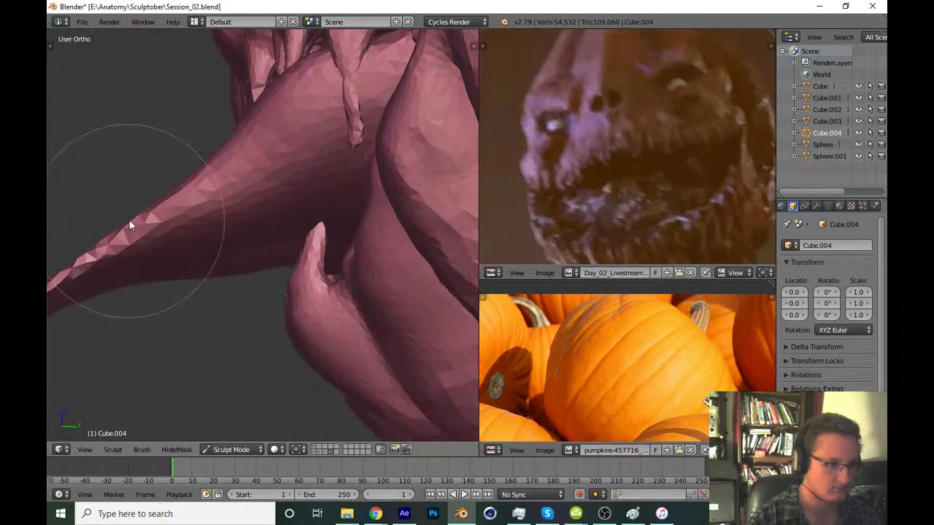
{"action": "left_click_drag", "start_coordinate": [130, 221], "coordinate": [70, 286]}
{"action": "scroll", "coordinate": [178, 222], "scroll_direction": "down", "scroll_amount": 3}
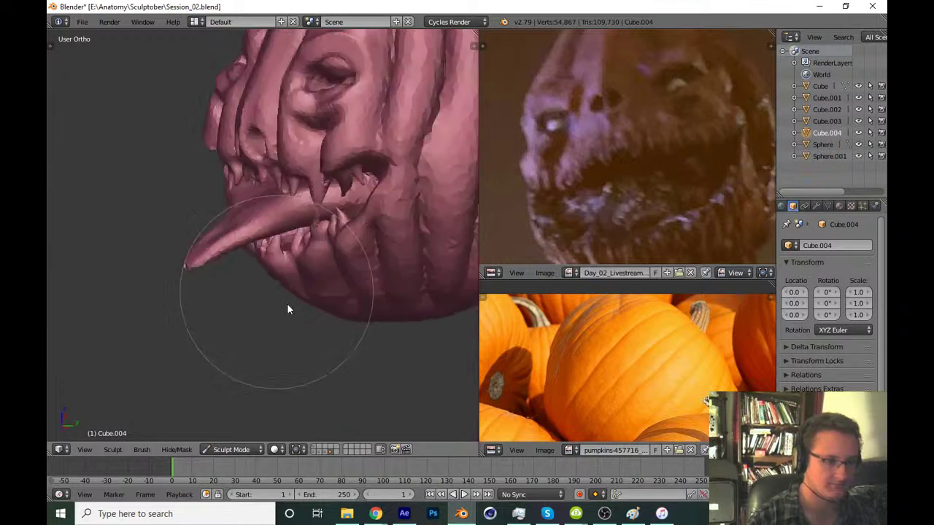
{"action": "middle_click_drag", "start_coordinate": [287, 303], "coordinate": [266, 307]}
Save the sculpt over Session_02.blend
{"action": "key", "text": "ctrl+s"}
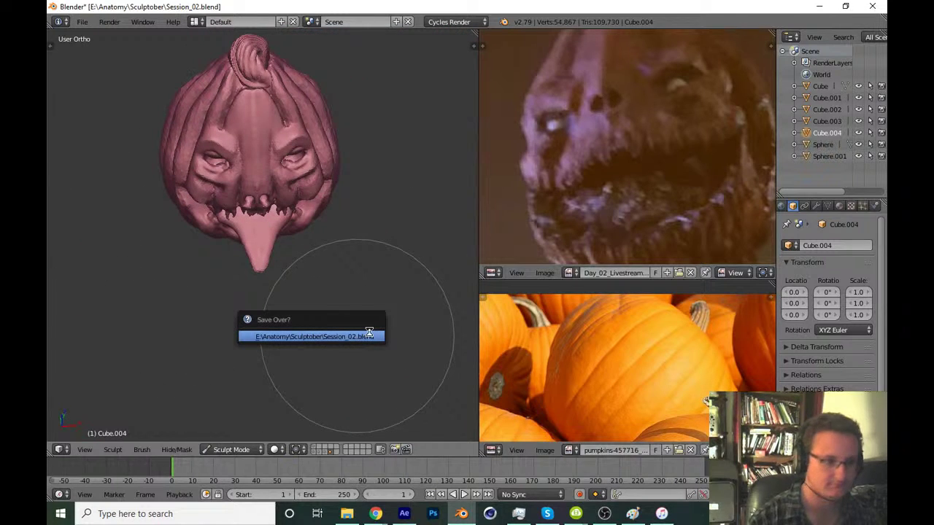
{"action": "left_click", "coordinate": [369, 333]}
{"action": "key", "text": "KP_1"}
{"action": "scroll", "coordinate": [304, 229], "scroll_direction": "up", "scroll_amount": 6}
{"action": "scroll", "coordinate": [303, 234], "scroll_direction": "up", "scroll_amount": 2}
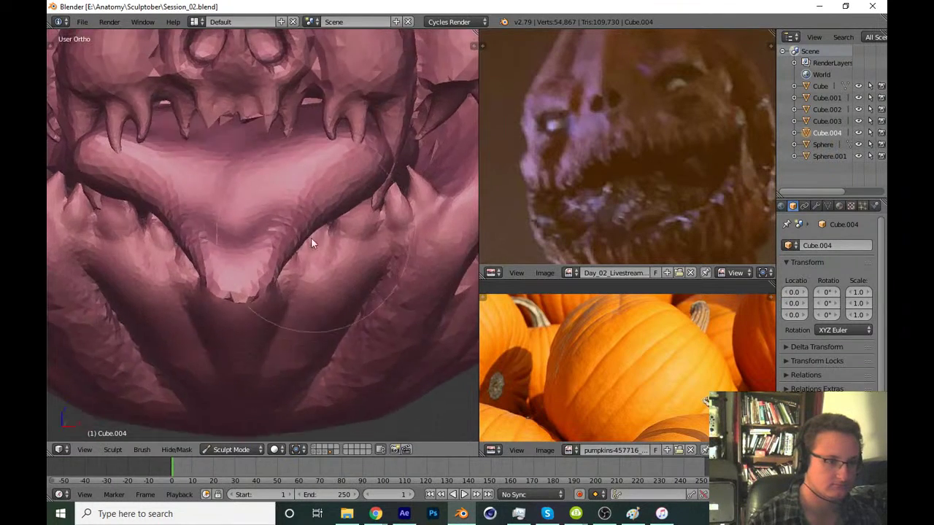
{"action": "mouse_move", "coordinate": [311, 241]}
{"action": "middle_mouse_down"}
{"action": "mouse_move", "coordinate": [302, 308]}
{"action": "mouse_move", "coordinate": [320, 258]}
{"action": "middle_mouse_up"}
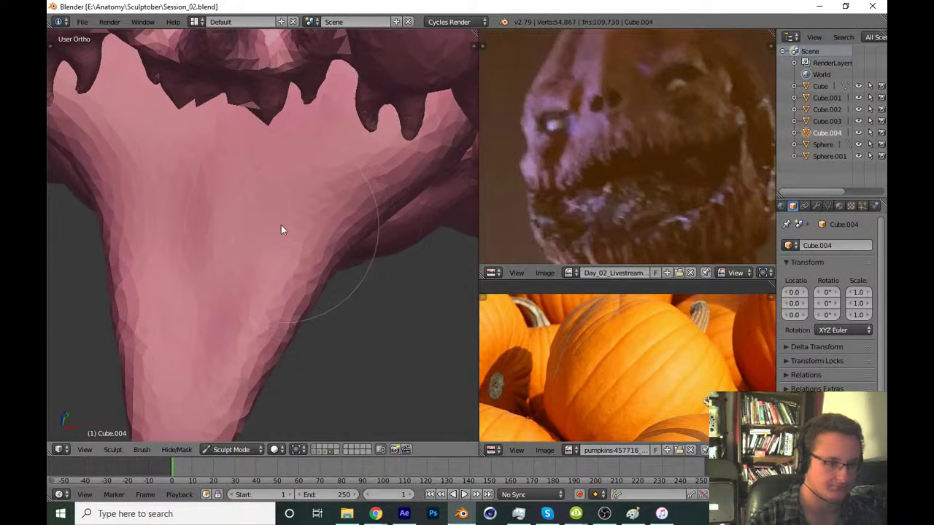
Pick a different sculpt brush from the brush list
{"action": "key", "text": "t"}
{"action": "scroll", "coordinate": [135, 151], "scroll_direction": "up", "scroll_amount": 5}
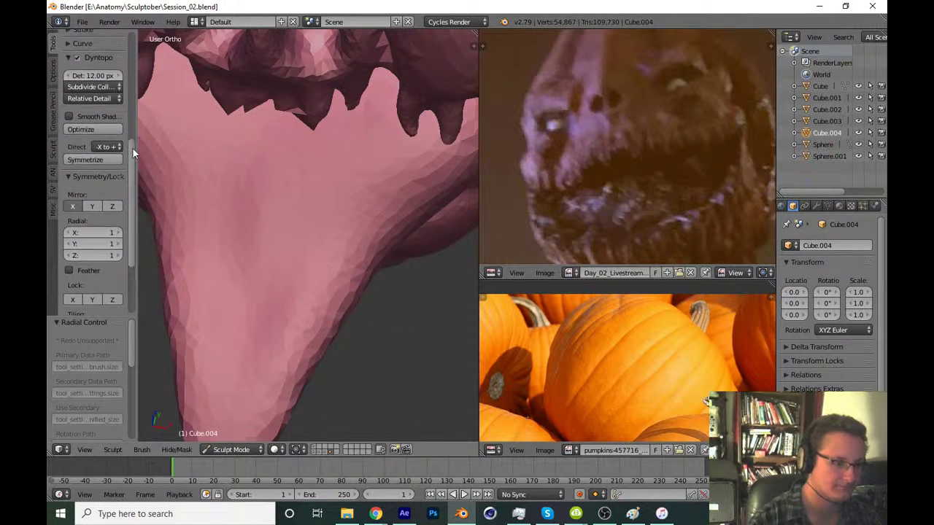
{"action": "scroll", "coordinate": [109, 109], "scroll_direction": "up", "scroll_amount": 5}
{"action": "left_click", "coordinate": [99, 78]}
{"action": "left_click", "coordinate": [83, 264]}
Grow a finger-like claw lump hanging beneath the tongue and inspect it from several angles
{"action": "key", "text": "t"}
{"action": "mouse_move", "coordinate": [264, 207]}
{"action": "middle_mouse_down"}
{"action": "mouse_move", "coordinate": [217, 119]}
{"action": "mouse_move", "coordinate": [256, 192]}
{"action": "middle_mouse_up"}
{"action": "left_click_drag", "start_coordinate": [256, 194], "coordinate": [212, 269]}
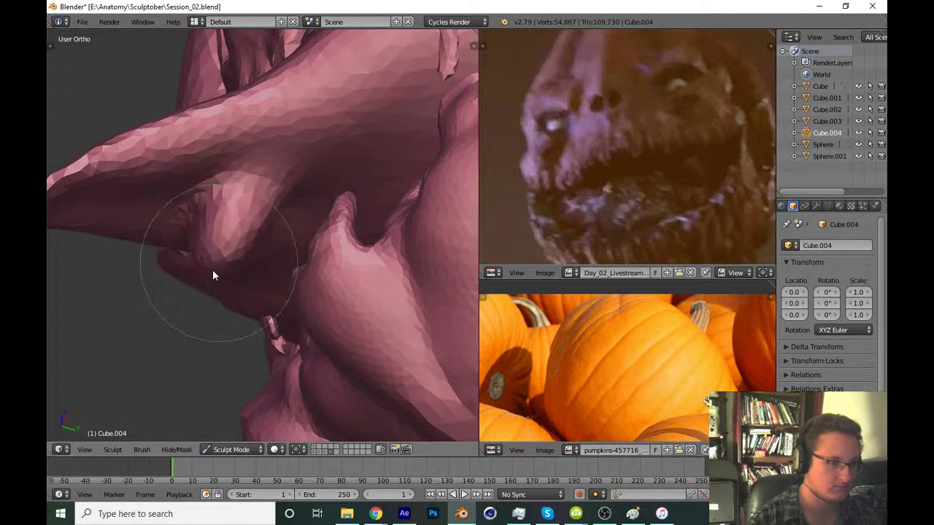
{"action": "mouse_move", "coordinate": [233, 253]}
{"action": "middle_mouse_down"}
{"action": "mouse_move", "coordinate": [330, 256]}
{"action": "mouse_move", "coordinate": [274, 284]}
{"action": "mouse_move", "coordinate": [229, 286]}
{"action": "middle_mouse_up"}
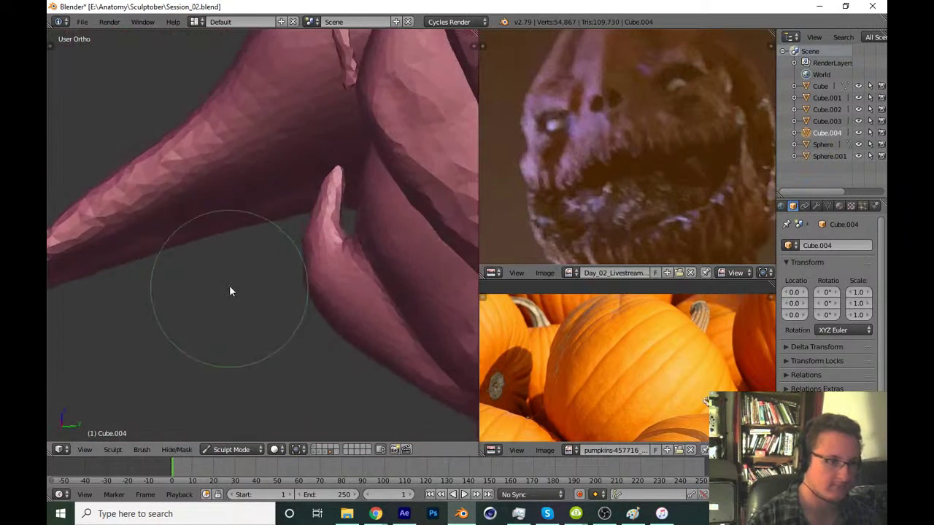
{"action": "left_click_drag", "start_coordinate": [229, 200], "coordinate": [149, 340]}
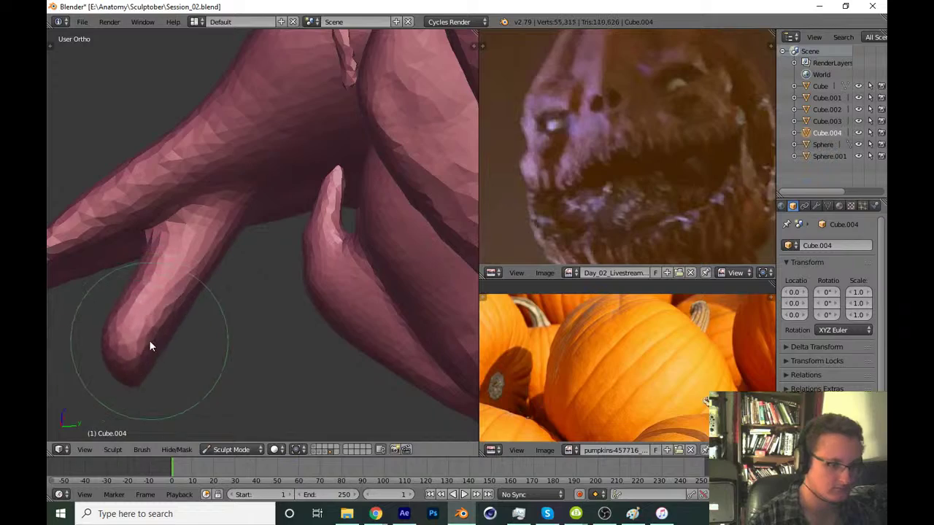
{"action": "scroll", "coordinate": [150, 341], "scroll_direction": "down", "scroll_amount": 3}
{"action": "mouse_move", "coordinate": [149, 341]}
{"action": "middle_mouse_down"}
{"action": "mouse_move", "coordinate": [344, 227]}
{"action": "mouse_move", "coordinate": [361, 235]}
{"action": "mouse_move", "coordinate": [345, 268]}
{"action": "middle_mouse_up"}
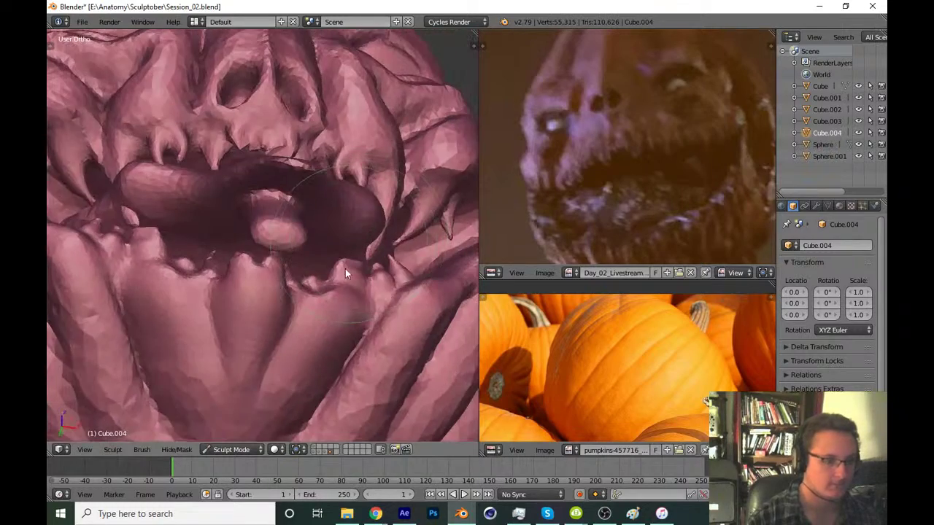
{"action": "scroll", "coordinate": [355, 205], "scroll_direction": "up", "scroll_amount": 3}
{"action": "middle_click_drag", "start_coordinate": [356, 205], "coordinate": [246, 251]}
{"action": "scroll", "coordinate": [292, 205], "scroll_direction": "up", "scroll_amount": 4}
{"action": "mouse_move", "coordinate": [292, 208]}
{"action": "middle_mouse_down"}
{"action": "mouse_move", "coordinate": [253, 223]}
{"action": "mouse_move", "coordinate": [252, 259]}
{"action": "mouse_move", "coordinate": [158, 241]}
{"action": "middle_mouse_up"}
{"action": "mouse_move", "coordinate": [289, 266]}
{"action": "middle_mouse_down"}
{"action": "mouse_move", "coordinate": [251, 306]}
{"action": "mouse_move", "coordinate": [260, 259]}
{"action": "mouse_move", "coordinate": [285, 296]}
{"action": "mouse_move", "coordinate": [319, 275]}
{"action": "mouse_move", "coordinate": [331, 207]}
{"action": "mouse_move", "coordinate": [346, 234]}
{"action": "middle_mouse_up"}
{"action": "mouse_move", "coordinate": [266, 253]}
{"action": "middle_mouse_down"}
{"action": "mouse_move", "coordinate": [277, 302]}
{"action": "mouse_move", "coordinate": [319, 362]}
{"action": "middle_mouse_up"}
Reshape the tongue's surface from a close side view
{"action": "key", "text": "KP_1"}
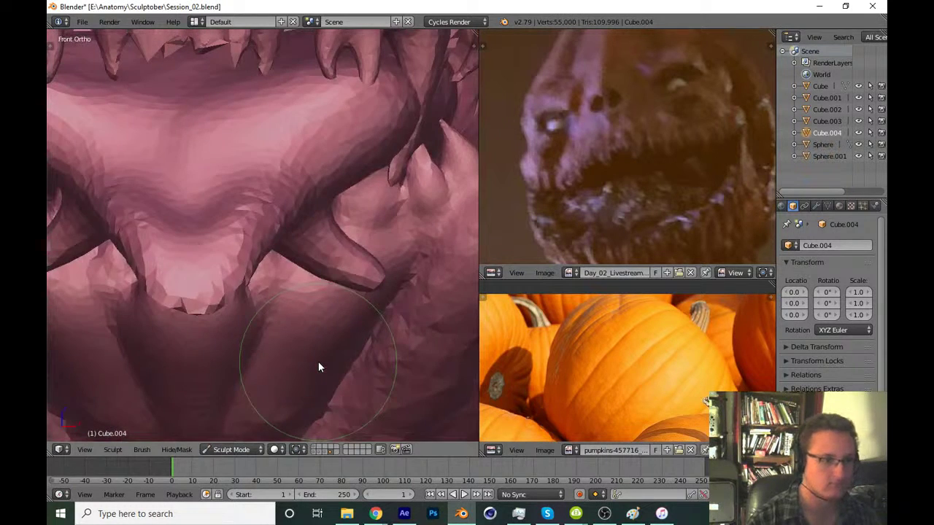
{"action": "scroll", "coordinate": [318, 367], "scroll_direction": "down", "scroll_amount": 5}
{"action": "scroll", "coordinate": [304, 317], "scroll_direction": "down", "scroll_amount": 2}
{"action": "mouse_move", "coordinate": [316, 308]}
{"action": "middle_mouse_down"}
{"action": "mouse_move", "coordinate": [305, 323]}
{"action": "mouse_move", "coordinate": [283, 291]}
{"action": "middle_mouse_up"}
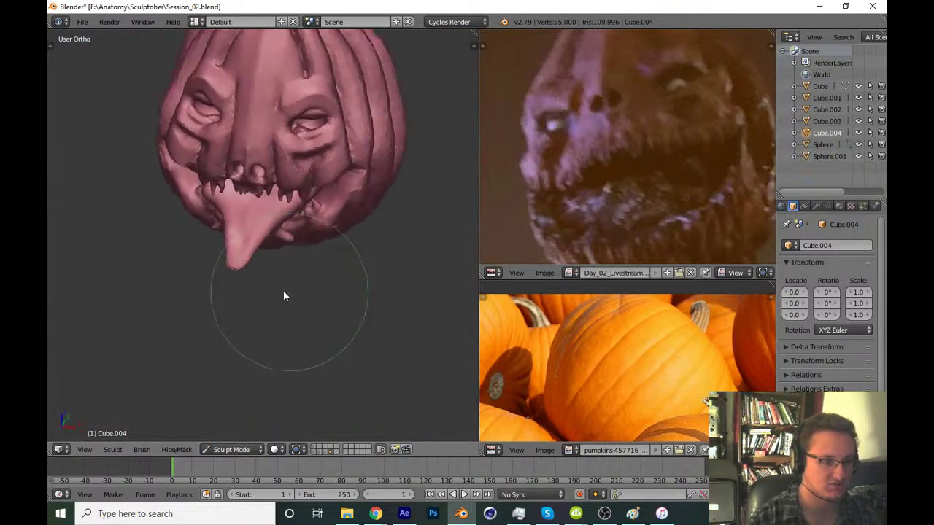
{"action": "scroll", "coordinate": [336, 254], "scroll_direction": "up", "scroll_amount": 4}
{"action": "middle_click_drag", "start_coordinate": [336, 254], "coordinate": [280, 305]}
{"action": "scroll", "coordinate": [281, 305], "scroll_direction": "up", "scroll_amount": 2}
{"action": "mouse_move", "coordinate": [367, 279]}
{"action": "left_mouse_down"}
{"action": "mouse_move", "coordinate": [327, 324]}
{"action": "mouse_move", "coordinate": [299, 330]}
{"action": "left_mouse_up"}
{"action": "scroll", "coordinate": [325, 324], "scroll_direction": "up", "scroll_amount": 2}
Shrink the brush radius to 183 and pull the tongue tip further down in Top Ortho
{"action": "key", "text": "f"}
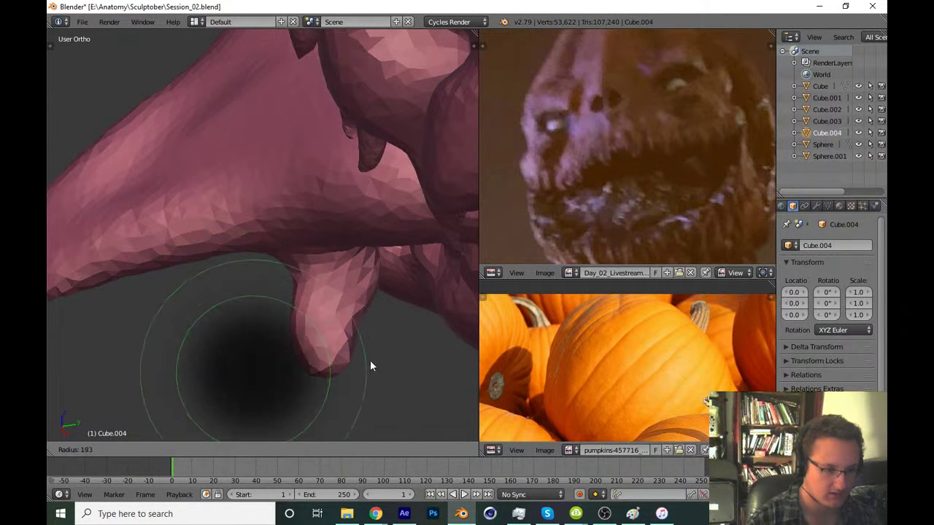
{"action": "left_click", "coordinate": [370, 360]}
{"action": "left_click_drag", "start_coordinate": [325, 368], "coordinate": [272, 388]}
{"action": "key", "text": "KP_7"}
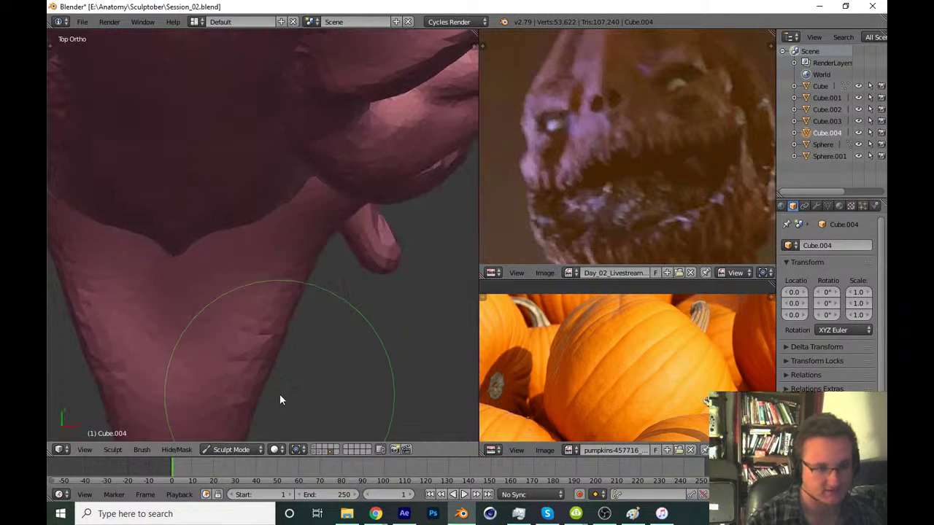
{"action": "middle_click_drag", "start_coordinate": [374, 281], "coordinate": [374, 221], "text": "shift"}
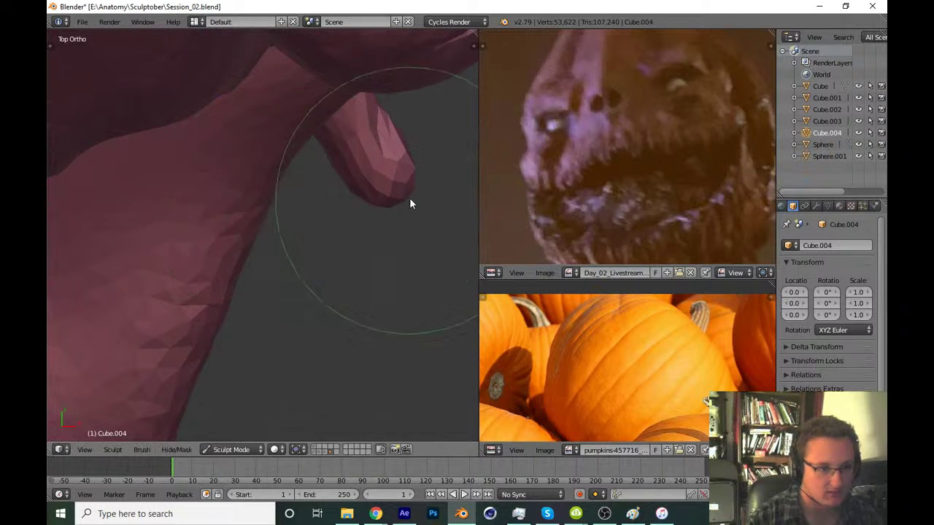
{"action": "mouse_move", "coordinate": [409, 201]}
{"action": "left_mouse_down"}
{"action": "mouse_move", "coordinate": [387, 217]}
{"action": "mouse_move", "coordinate": [375, 258]}
{"action": "left_mouse_up"}
{"action": "mouse_move", "coordinate": [375, 258]}
{"action": "middle_mouse_down"}
{"action": "mouse_move", "coordinate": [352, 172]}
{"action": "mouse_move", "coordinate": [319, 261]}
{"action": "mouse_move", "coordinate": [284, 254]}
{"action": "mouse_move", "coordinate": [294, 280]}
{"action": "middle_mouse_up"}
Pick a new brush from the tool settings and save the sculpt over the current file
{"action": "key", "text": "t"}
{"action": "left_click", "coordinate": [93, 80]}
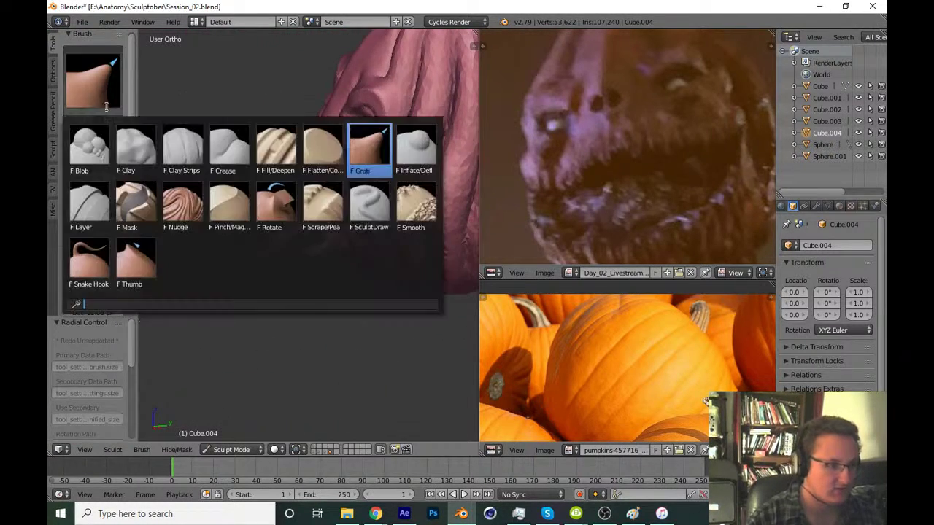
{"action": "key", "text": "t"}
{"action": "mouse_move", "coordinate": [115, 256]}
{"action": "middle_mouse_down"}
{"action": "mouse_move", "coordinate": [195, 286]}
{"action": "mouse_move", "coordinate": [305, 293]}
{"action": "mouse_move", "coordinate": [308, 309]}
{"action": "middle_mouse_up"}
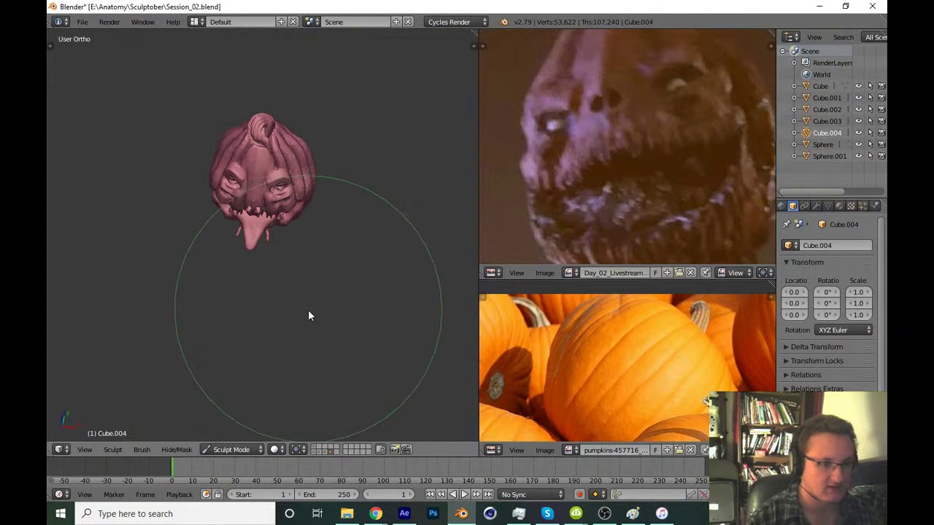
{"action": "key", "text": "ctrl+s"}
{"action": "key", "text": "Return"}
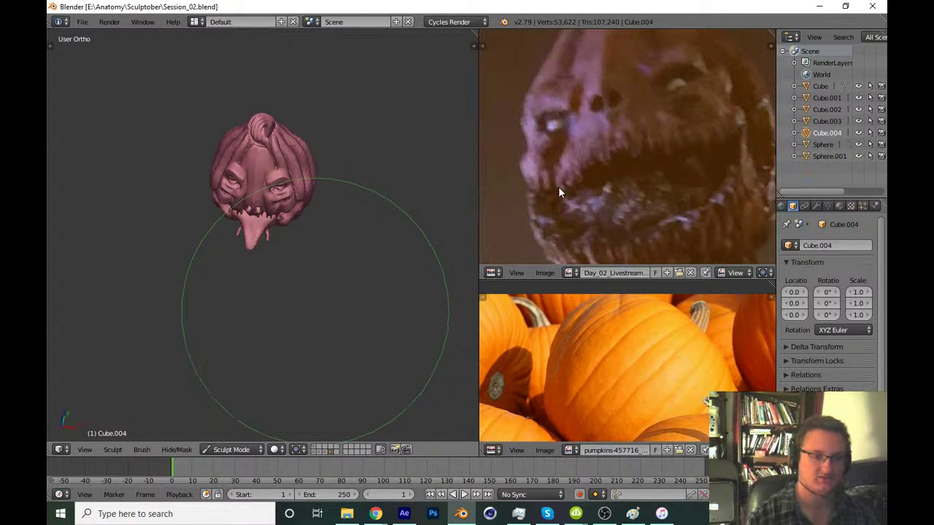
Zoom into the mouth and sculpt the claw beneath the tongue, reshaping its tip
{"action": "key", "text": "KP_1"}
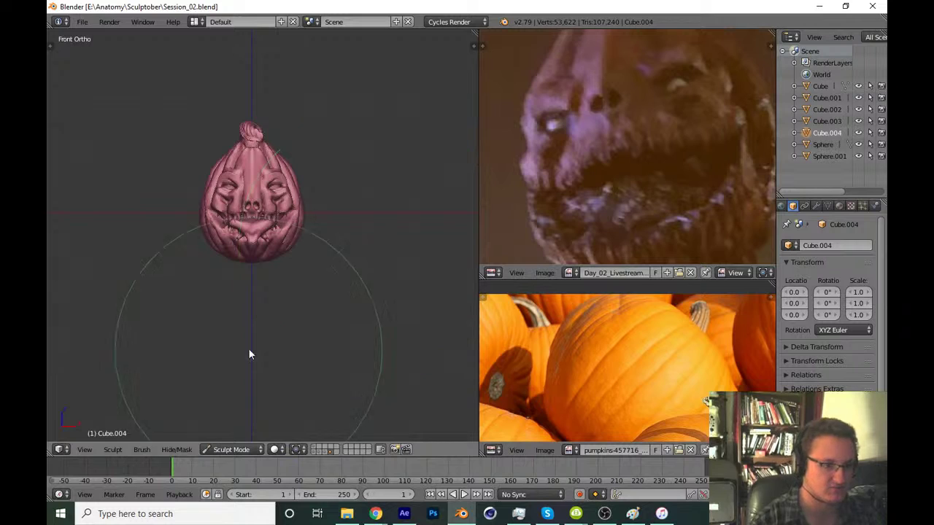
{"action": "scroll", "coordinate": [325, 239], "scroll_direction": "up", "scroll_amount": 5}
{"action": "scroll", "coordinate": [297, 276], "scroll_direction": "up", "scroll_amount": 2}
{"action": "middle_click_drag", "start_coordinate": [297, 276], "coordinate": [283, 300]}
{"action": "scroll", "coordinate": [283, 300], "scroll_direction": "up", "scroll_amount": 2}
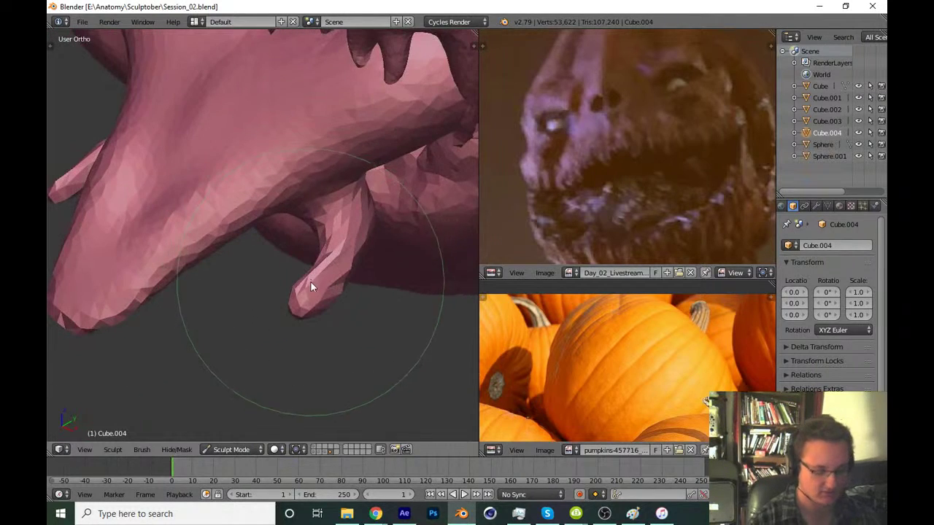
{"action": "left_click_drag", "start_coordinate": [310, 281], "coordinate": [316, 285]}
{"action": "scroll", "coordinate": [317, 285], "scroll_direction": "up", "scroll_amount": 2}
{"action": "mouse_move", "coordinate": [340, 258]}
{"action": "middle_mouse_down"}
{"action": "mouse_move", "coordinate": [316, 253]}
{"action": "mouse_move", "coordinate": [350, 307]}
{"action": "mouse_move", "coordinate": [283, 310]}
{"action": "mouse_move", "coordinate": [291, 307]}
{"action": "mouse_move", "coordinate": [266, 207]}
{"action": "middle_mouse_up"}
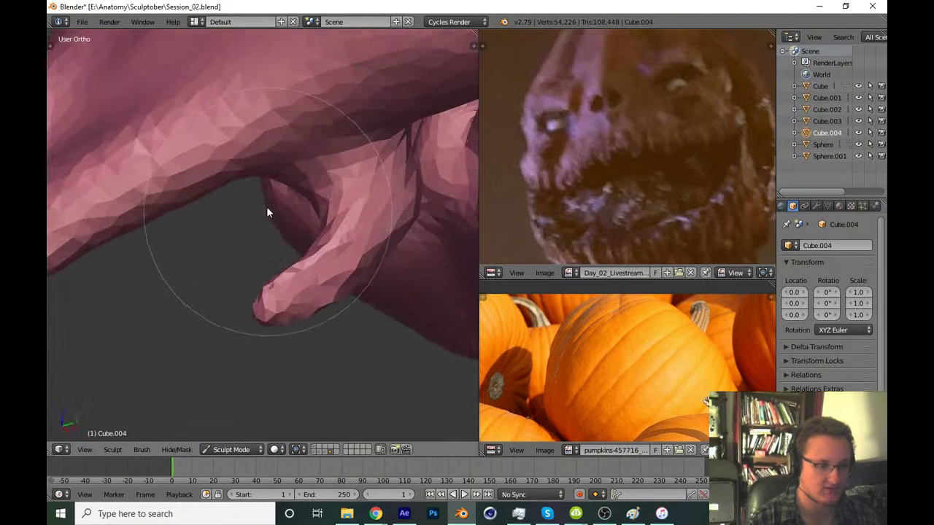
{"action": "left_click_drag", "start_coordinate": [267, 206], "coordinate": [259, 322]}
{"action": "mouse_move", "coordinate": [260, 322]}
{"action": "middle_mouse_down"}
{"action": "mouse_move", "coordinate": [287, 237]}
{"action": "mouse_move", "coordinate": [245, 290]}
{"action": "middle_mouse_up"}
{"action": "left_click_drag", "start_coordinate": [245, 290], "coordinate": [363, 246]}
Switch to a different sculpt brush, stroke along the claw, and save the file
{"action": "key", "text": "t"}
{"action": "left_click", "coordinate": [113, 97]}
{"action": "left_click", "coordinate": [228, 204]}
{"action": "key", "text": "t"}
{"action": "middle_click_drag", "start_coordinate": [233, 207], "coordinate": [319, 235]}
{"action": "left_click_drag", "start_coordinate": [405, 226], "coordinate": [411, 187]}
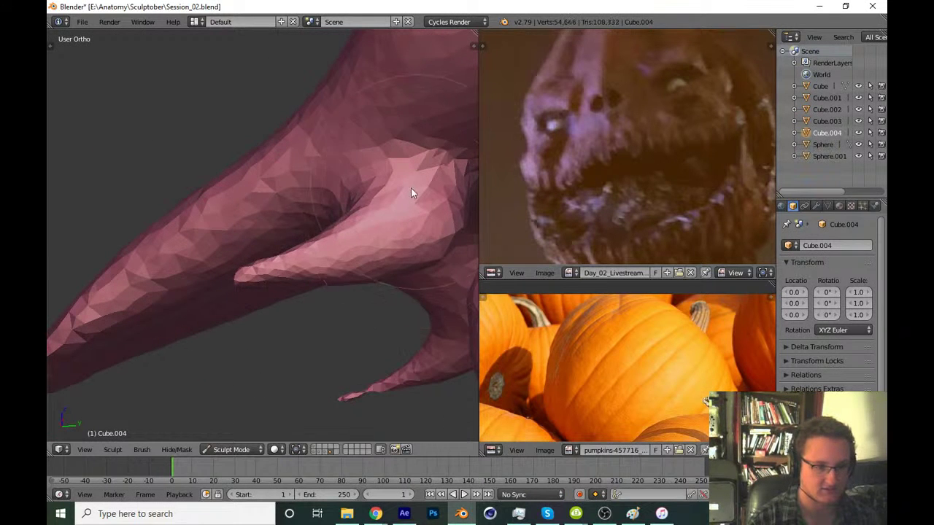
{"action": "mouse_move", "coordinate": [412, 188]}
{"action": "middle_mouse_down"}
{"action": "mouse_move", "coordinate": [350, 262]}
{"action": "mouse_move", "coordinate": [269, 289]}
{"action": "mouse_move", "coordinate": [332, 308]}
{"action": "middle_mouse_up"}
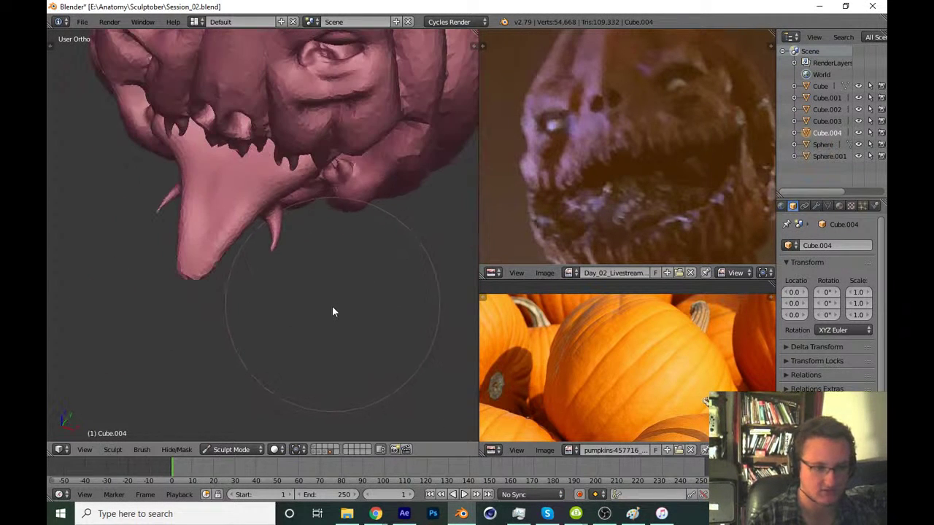
{"action": "key", "text": "ctrl+s"}
Inspect the claw up close, check the front and top views, and save again
{"action": "scroll", "coordinate": [336, 309], "scroll_direction": "down", "scroll_amount": 3}
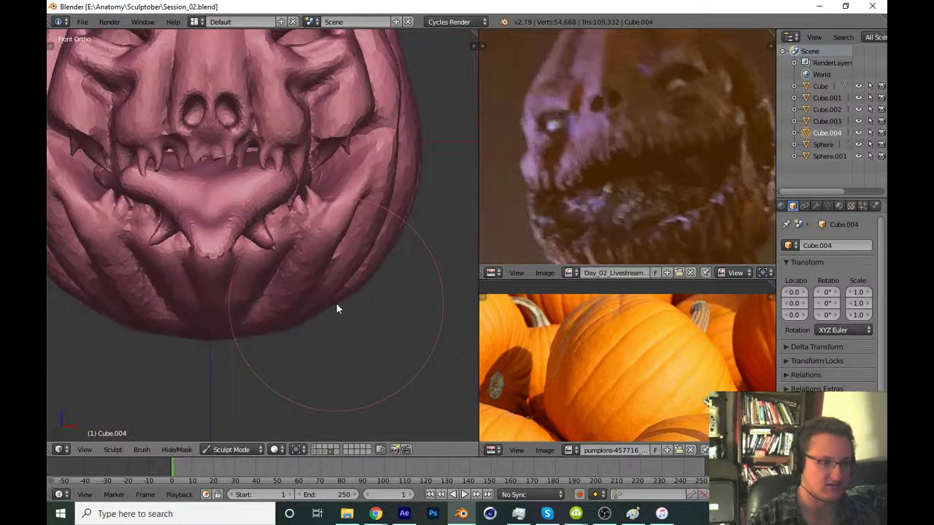
{"action": "scroll", "coordinate": [250, 338], "scroll_direction": "up", "scroll_amount": 2}
{"action": "scroll", "coordinate": [285, 358], "scroll_direction": "up", "scroll_amount": 2}
{"action": "scroll", "coordinate": [306, 325], "scroll_direction": "up", "scroll_amount": 2}
{"action": "scroll", "coordinate": [314, 299], "scroll_direction": "up", "scroll_amount": 2}
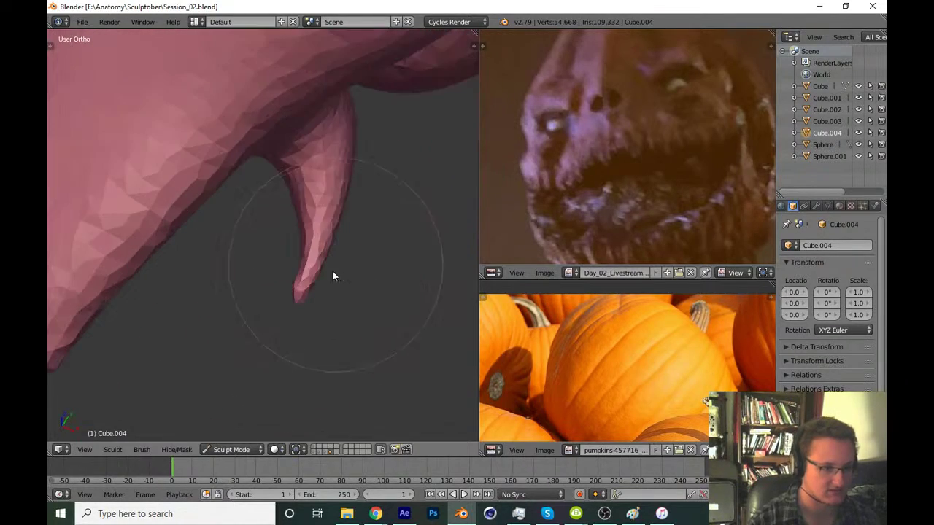
{"action": "mouse_move", "coordinate": [337, 263]}
{"action": "middle_mouse_down"}
{"action": "mouse_move", "coordinate": [390, 203]}
{"action": "mouse_move", "coordinate": [260, 291]}
{"action": "mouse_move", "coordinate": [274, 320]}
{"action": "middle_mouse_up"}
{"action": "key", "text": "KP_1"}
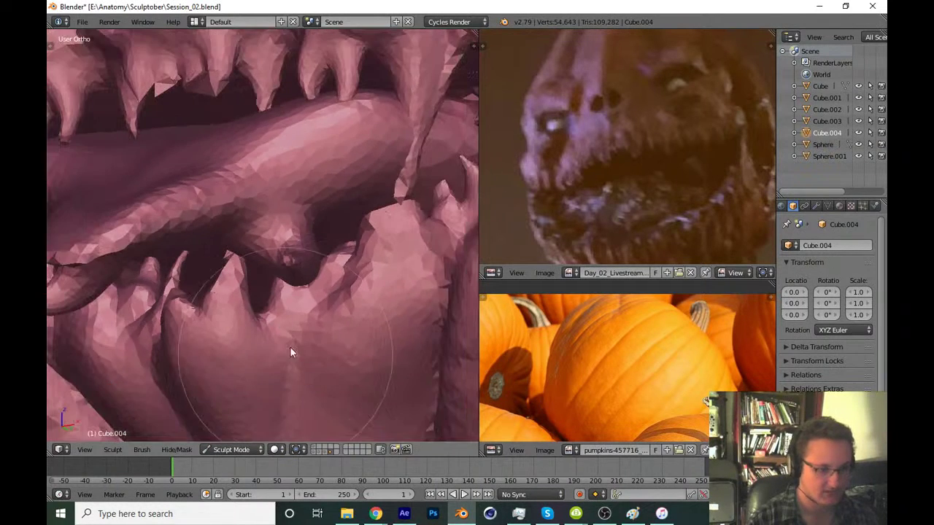
{"action": "key", "text": "KP_7"}
{"action": "scroll", "coordinate": [317, 295], "scroll_direction": "down", "scroll_amount": 2}
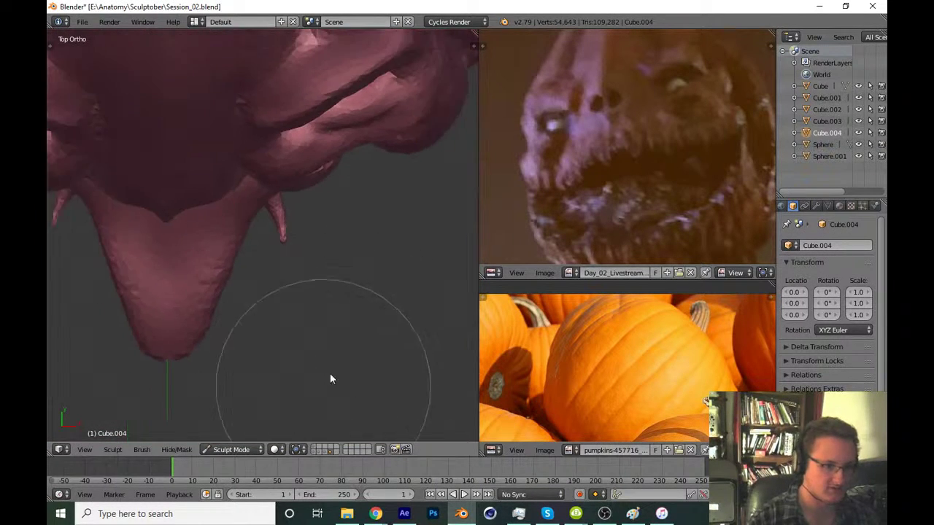
{"action": "key", "text": "ctrl+s"}
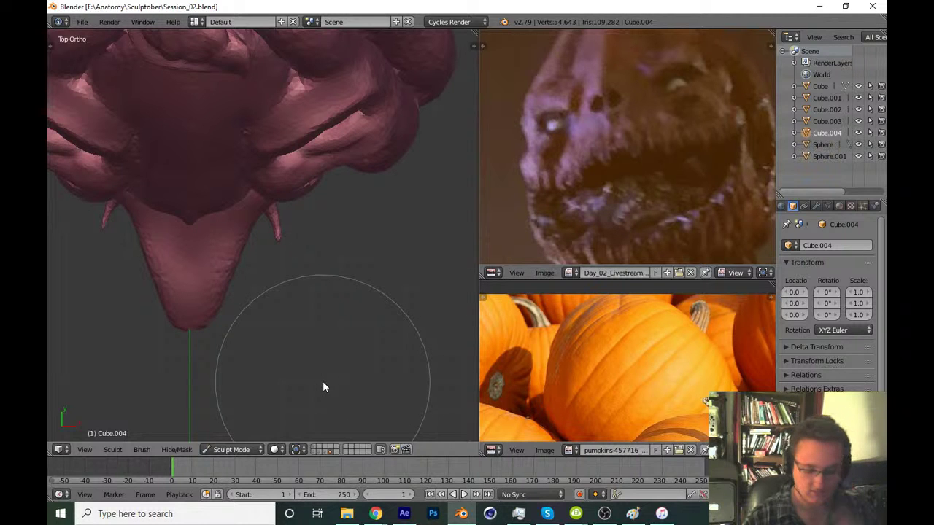
Save from the front view, then orbit around the mouth to look up at it from below
{"action": "key", "text": "KP_1"}
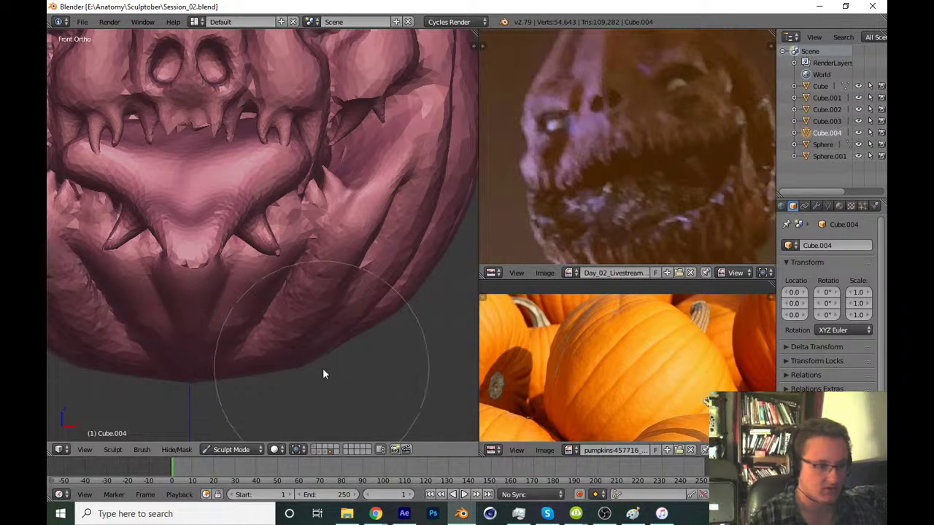
{"action": "scroll", "coordinate": [343, 314], "scroll_direction": "down", "scroll_amount": 2}
{"action": "scroll", "coordinate": [347, 321], "scroll_direction": "down", "scroll_amount": 2}
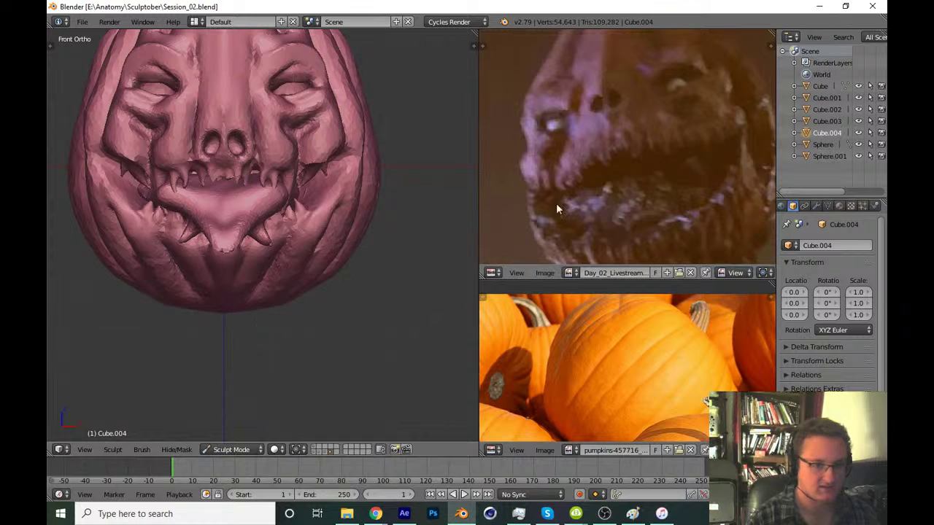
{"action": "key", "text": "ctrl+s"}
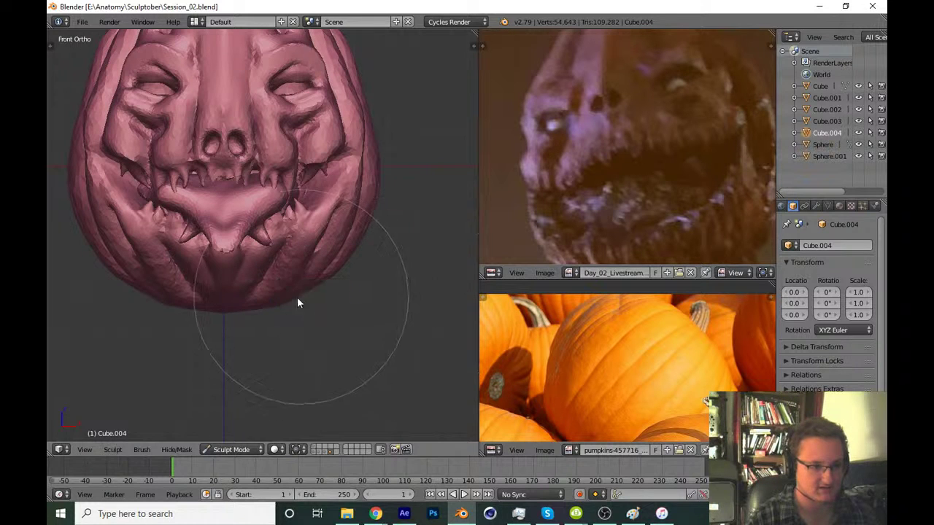
{"action": "scroll", "coordinate": [328, 299], "scroll_direction": "up", "scroll_amount": 3}
{"action": "mouse_move", "coordinate": [359, 263]}
{"action": "middle_mouse_down"}
{"action": "mouse_move", "coordinate": [301, 280]}
{"action": "mouse_move", "coordinate": [312, 302]}
{"action": "middle_mouse_up"}
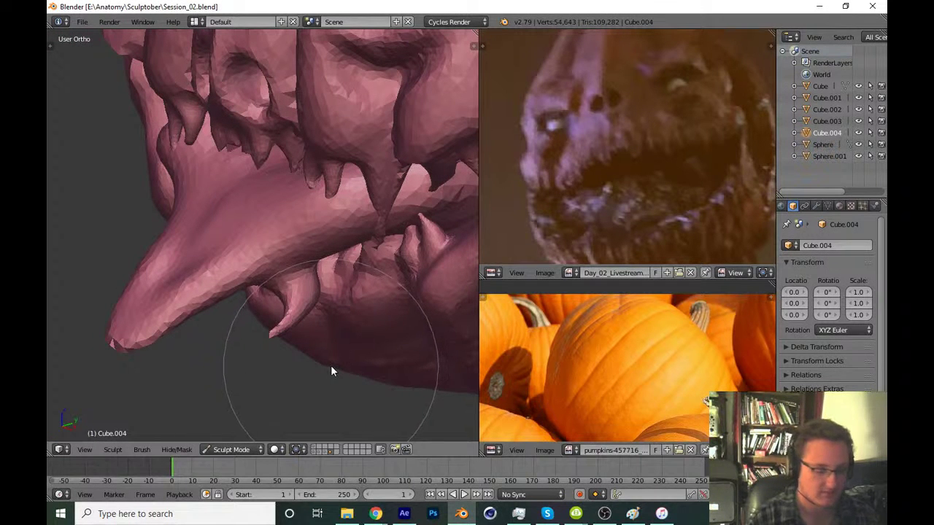
{"action": "middle_click_drag", "start_coordinate": [359, 266], "coordinate": [335, 318]}
{"action": "scroll", "coordinate": [332, 328], "scroll_direction": "down", "scroll_amount": 2}
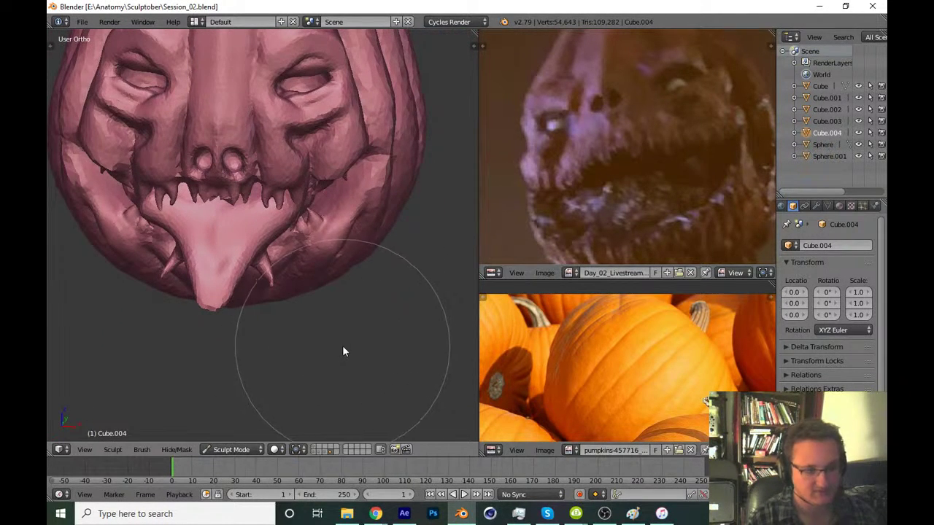
{"action": "middle_click_drag", "start_coordinate": [340, 344], "coordinate": [350, 368]}
{"action": "scroll", "coordinate": [328, 379], "scroll_direction": "up", "scroll_amount": 2}
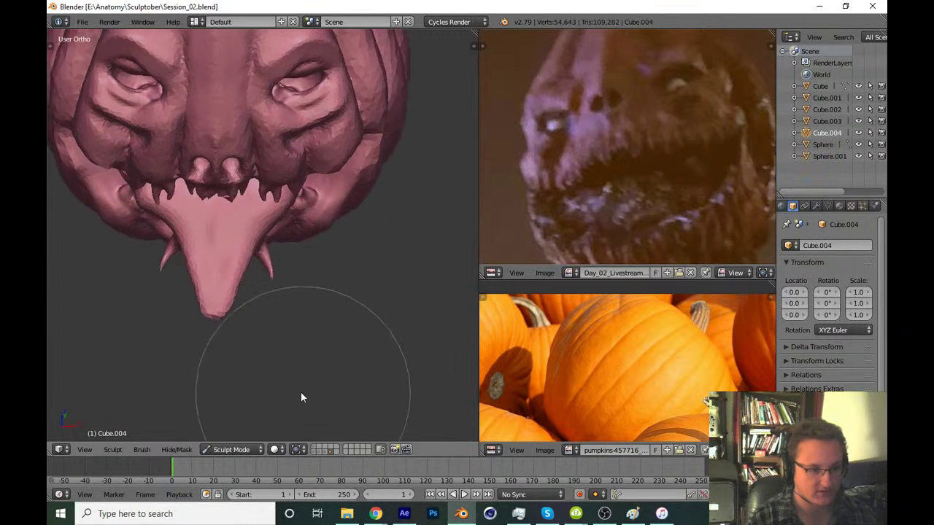
{"action": "scroll", "coordinate": [307, 328], "scroll_direction": "up", "scroll_amount": 2}
From the top view, enlarge the sculpt brush and reshape the tongue tip
{"action": "key", "text": "KP_7"}
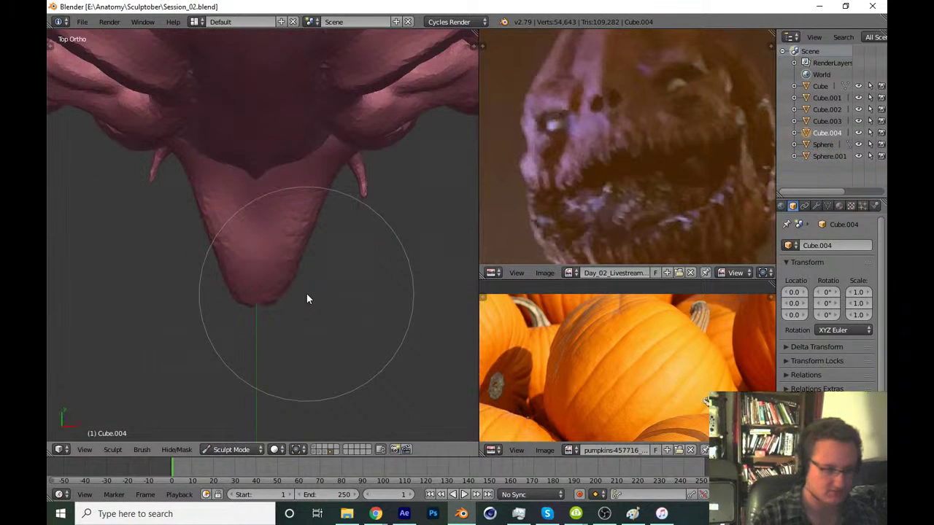
{"action": "key", "text": "f"}
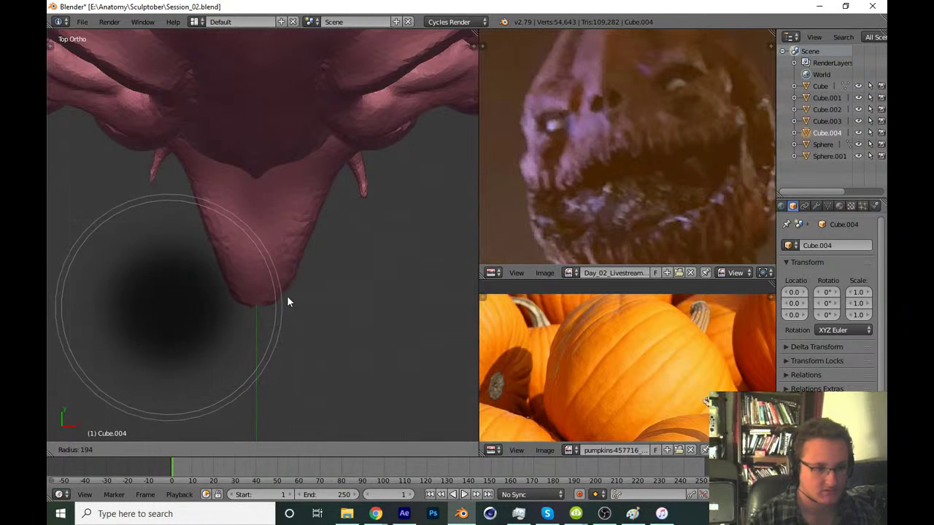
{"action": "left_click", "coordinate": [292, 326]}
{"action": "scroll", "coordinate": [293, 325], "scroll_direction": "up", "scroll_amount": 1}
{"action": "key", "text": "f"}
{"action": "left_click", "coordinate": [304, 277]}
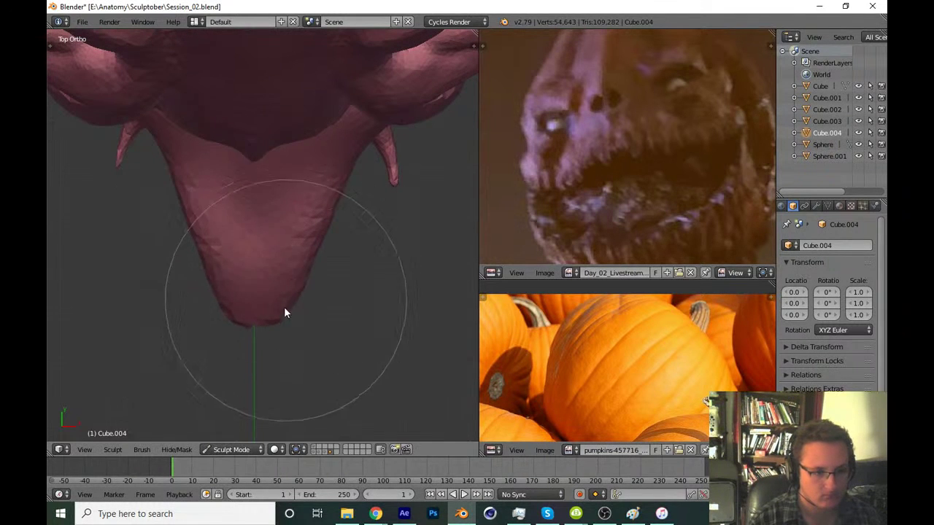
{"action": "mouse_move", "coordinate": [284, 306]}
{"action": "left_mouse_down"}
{"action": "mouse_move", "coordinate": [284, 280]}
{"action": "mouse_move", "coordinate": [281, 290]}
{"action": "left_mouse_up"}
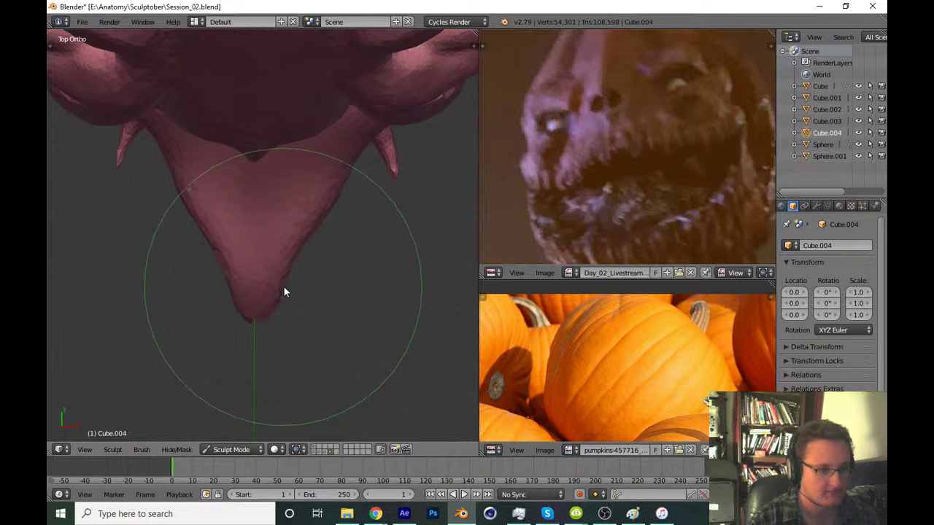
{"action": "scroll", "coordinate": [304, 284], "scroll_direction": "down", "scroll_amount": 4}
Check the tongue from front, side and top views, then look up at the mouth from below
{"action": "key", "text": "KP_1"}
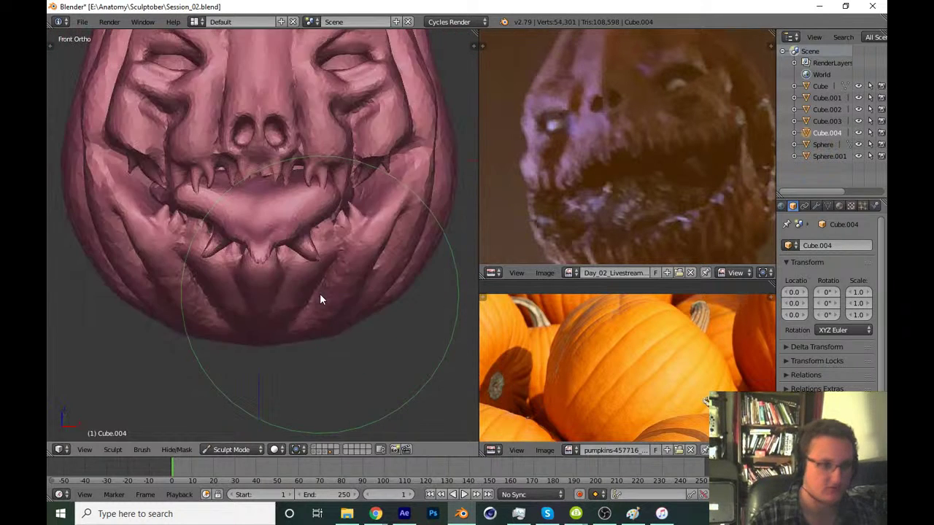
{"action": "key", "text": "KP_3"}
{"action": "key", "text": "KP_7"}
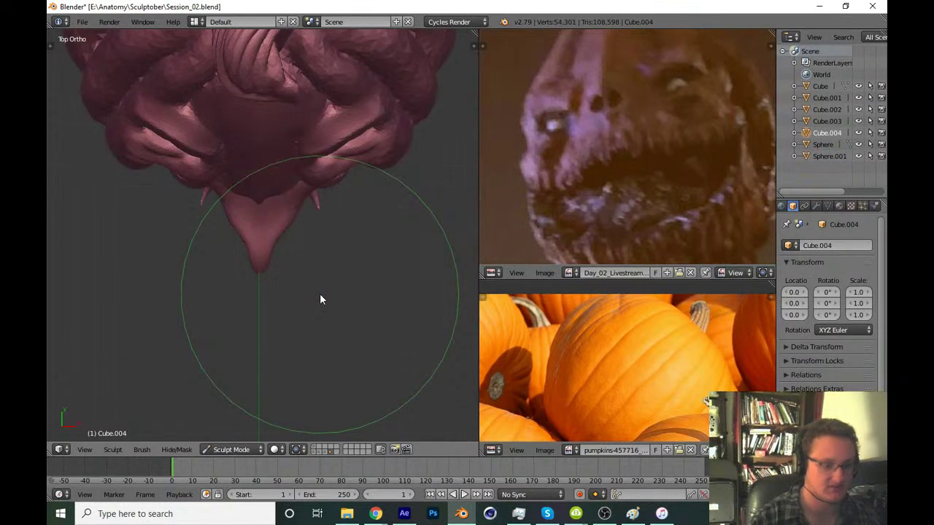
{"action": "key", "text": "KP_1"}
{"action": "scroll", "coordinate": [319, 294], "scroll_direction": "up", "scroll_amount": 1}
{"action": "scroll", "coordinate": [310, 310], "scroll_direction": "up", "scroll_amount": 3}
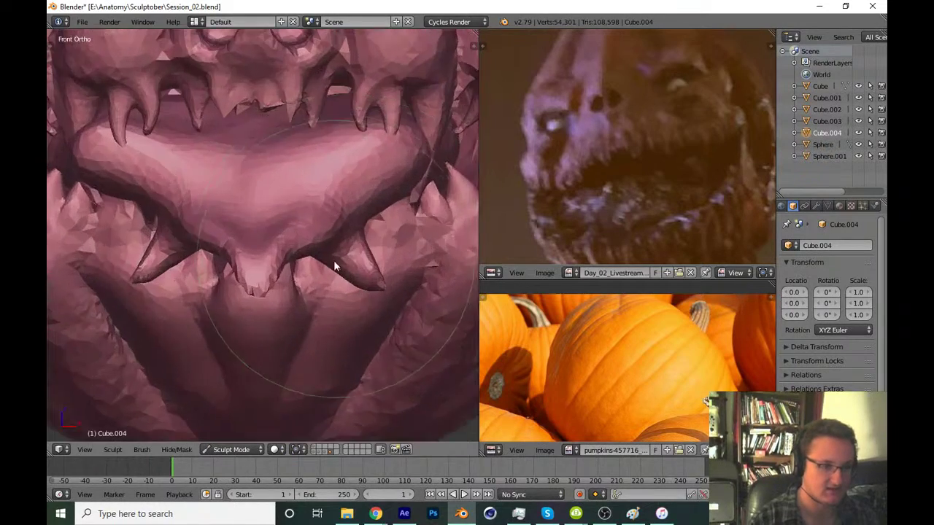
{"action": "mouse_move", "coordinate": [333, 260]}
{"action": "middle_mouse_down"}
{"action": "mouse_move", "coordinate": [334, 232]}
{"action": "mouse_move", "coordinate": [423, 241]}
{"action": "mouse_move", "coordinate": [331, 299]}
{"action": "mouse_move", "coordinate": [369, 260]}
{"action": "mouse_move", "coordinate": [334, 319]}
{"action": "middle_mouse_up"}
Build up and smooth the tongue surface under the teeth and beside the fang
{"action": "key", "text": "t"}
{"action": "key", "text": "t"}
{"action": "mouse_move", "coordinate": [334, 319]}
{"action": "left_mouse_down"}
{"action": "mouse_move", "coordinate": [278, 329]}
{"action": "mouse_move", "coordinate": [333, 265]}
{"action": "left_mouse_up"}
{"action": "mouse_move", "coordinate": [334, 265]}
{"action": "middle_mouse_down"}
{"action": "mouse_move", "coordinate": [286, 342]}
{"action": "mouse_move", "coordinate": [281, 319]}
{"action": "mouse_move", "coordinate": [261, 319]}
{"action": "middle_mouse_up"}
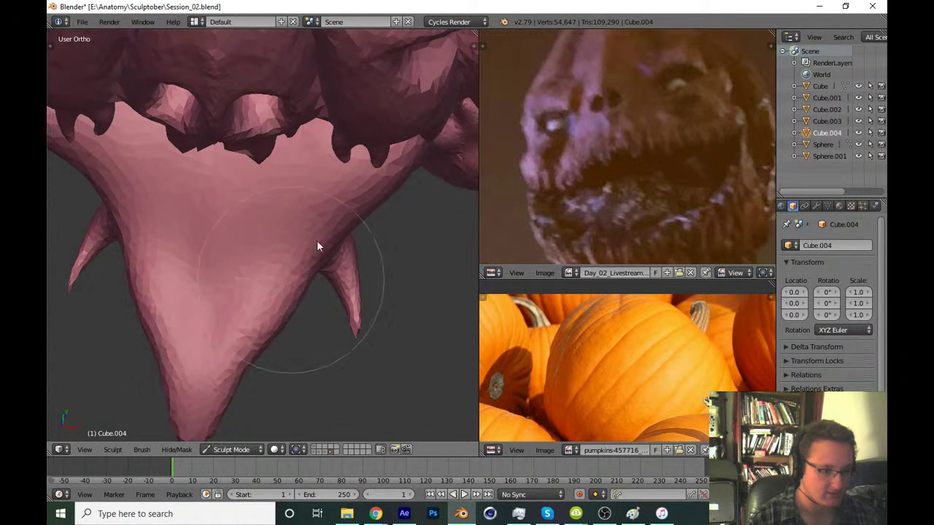
{"action": "mouse_move", "coordinate": [316, 246]}
{"action": "left_mouse_down"}
{"action": "mouse_move", "coordinate": [274, 291]}
{"action": "mouse_move", "coordinate": [297, 315]}
{"action": "left_mouse_up"}
{"action": "middle_click_drag", "start_coordinate": [297, 314], "coordinate": [299, 302]}
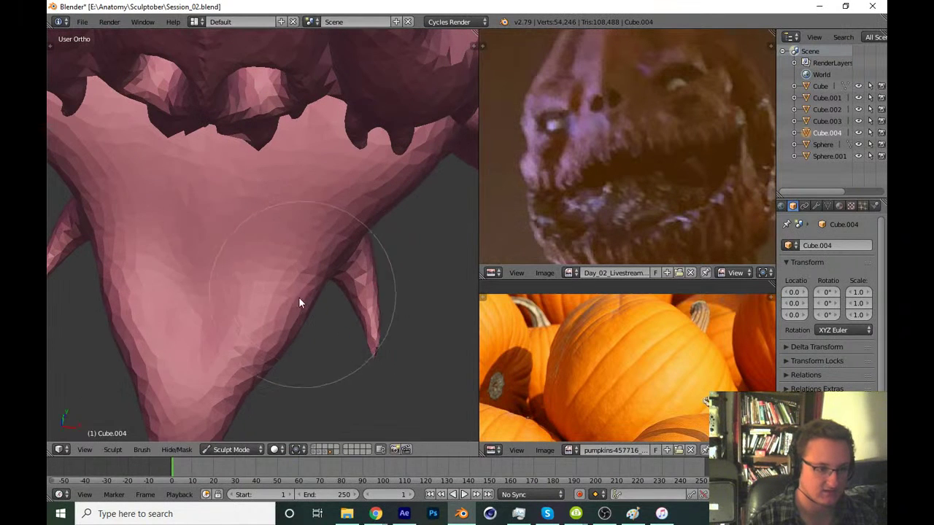
{"action": "mouse_move", "coordinate": [367, 183]}
{"action": "left_mouse_down"}
{"action": "mouse_move", "coordinate": [260, 314]}
{"action": "mouse_move", "coordinate": [333, 252]}
{"action": "left_mouse_up"}
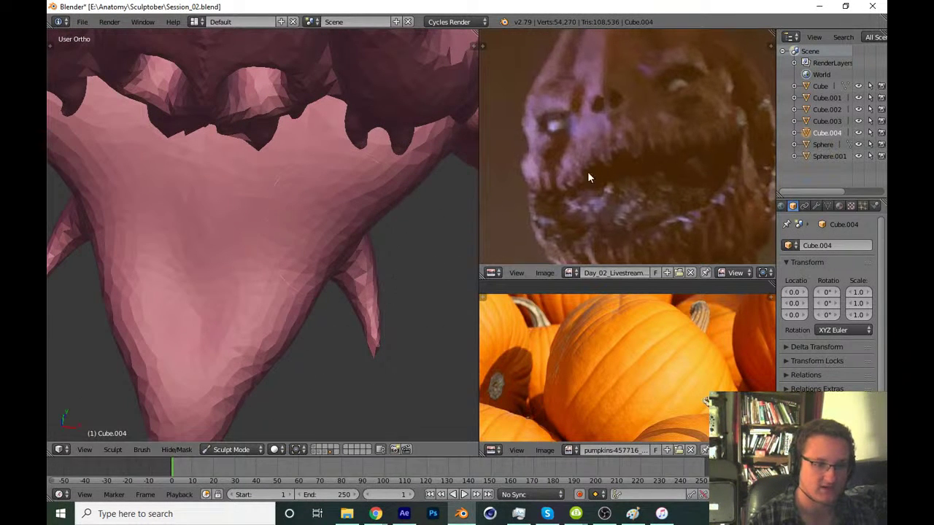
{"action": "scroll", "coordinate": [329, 231], "scroll_direction": "down", "scroll_amount": 2}
{"action": "scroll", "coordinate": [333, 264], "scroll_direction": "down", "scroll_amount": 2}
Frame the chin and fangs, then carve several creases along the chin
{"action": "key", "text": "KP_1"}
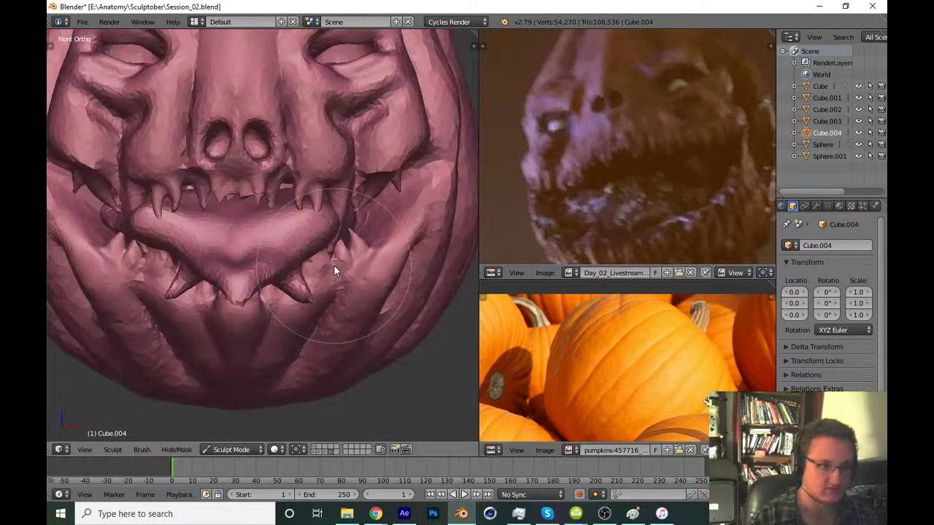
{"action": "scroll", "coordinate": [298, 324], "scroll_direction": "down", "scroll_amount": 5}
{"action": "mouse_move", "coordinate": [298, 324]}
{"action": "middle_mouse_down"}
{"action": "mouse_move", "coordinate": [257, 315]}
{"action": "mouse_move", "coordinate": [250, 350]}
{"action": "mouse_move", "coordinate": [287, 315]}
{"action": "middle_mouse_up"}
{"action": "scroll", "coordinate": [310, 254], "scroll_direction": "up", "scroll_amount": 2}
{"action": "scroll", "coordinate": [293, 239], "scroll_direction": "up", "scroll_amount": 3}
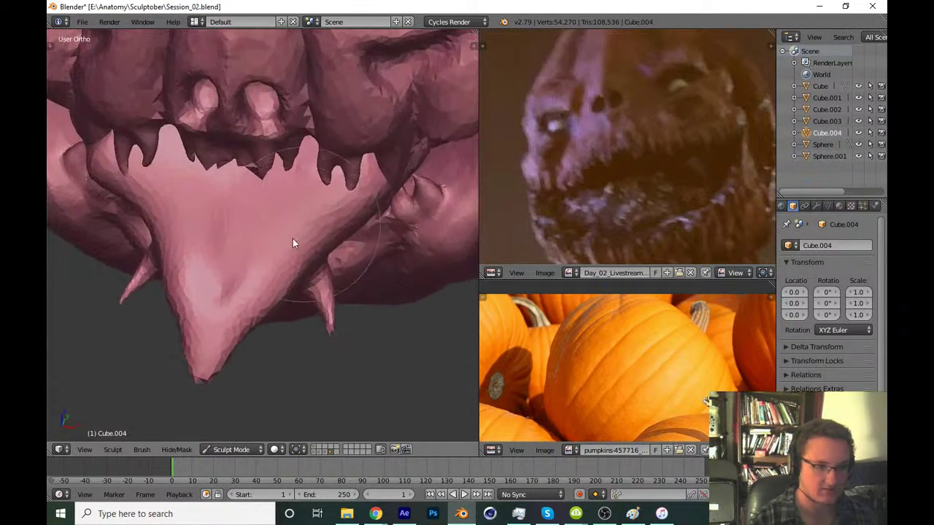
{"action": "mouse_move", "coordinate": [293, 239]}
{"action": "middle_mouse_down"}
{"action": "mouse_move", "coordinate": [252, 253]}
{"action": "mouse_move", "coordinate": [278, 229]}
{"action": "mouse_move", "coordinate": [284, 192]}
{"action": "mouse_move", "coordinate": [283, 307]}
{"action": "middle_mouse_up"}
{"action": "scroll", "coordinate": [280, 219], "scroll_direction": "up", "scroll_amount": 2}
{"action": "scroll", "coordinate": [277, 215], "scroll_direction": "up", "scroll_amount": 3}
{"action": "middle_click_drag", "start_coordinate": [276, 212], "coordinate": [312, 162]}
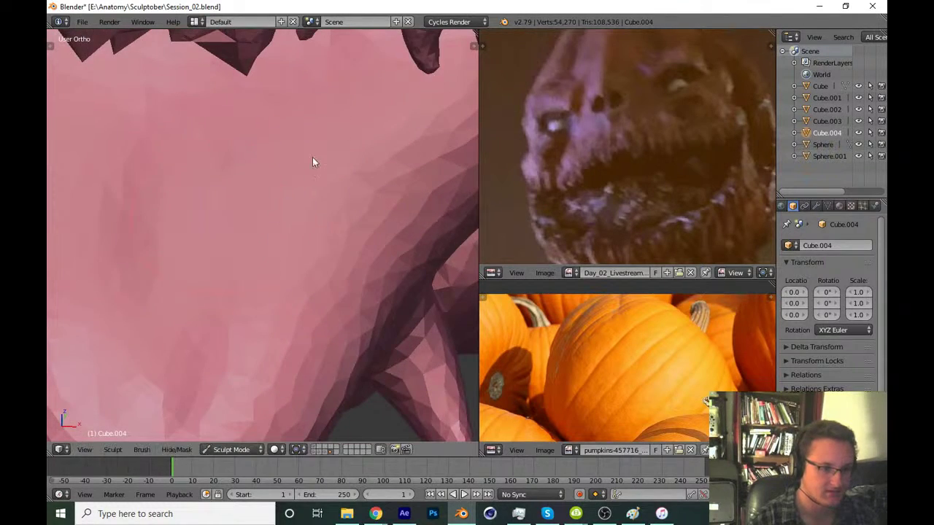
{"action": "scroll", "coordinate": [312, 162], "scroll_direction": "down", "scroll_amount": 3}
{"action": "middle_click_drag", "start_coordinate": [281, 257], "coordinate": [296, 148]}
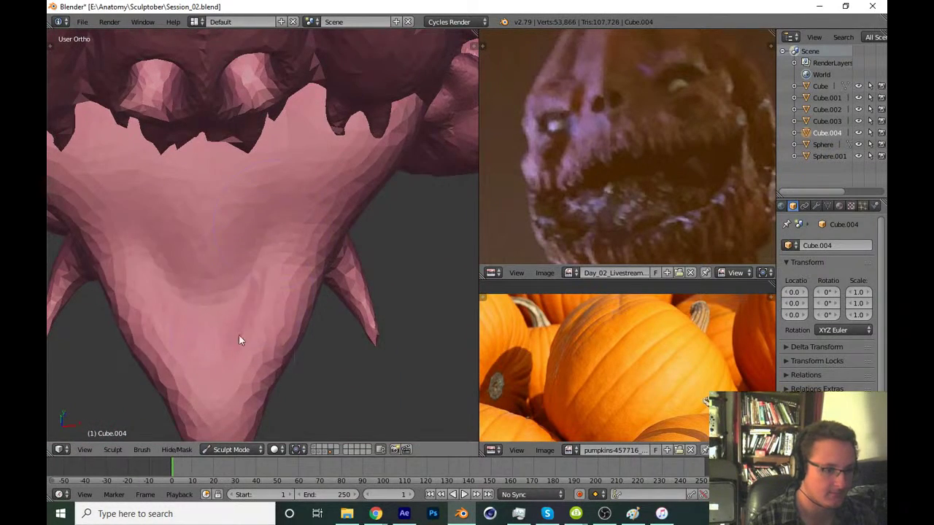
{"action": "scroll", "coordinate": [241, 314], "scroll_direction": "up", "scroll_amount": 2}
{"action": "middle_click_drag", "start_coordinate": [244, 279], "coordinate": [213, 380]}
{"action": "left_click_drag", "start_coordinate": [213, 380], "coordinate": [256, 270]}
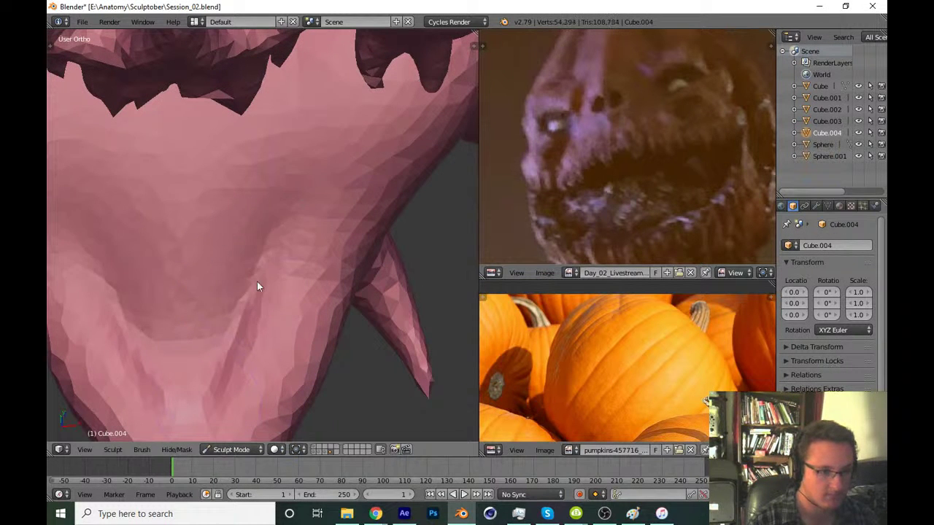
{"action": "mouse_move", "coordinate": [296, 175]}
{"action": "left_mouse_down"}
{"action": "mouse_move", "coordinate": [243, 328]}
{"action": "mouse_move", "coordinate": [261, 284]}
{"action": "mouse_move", "coordinate": [206, 399]}
{"action": "left_mouse_up"}
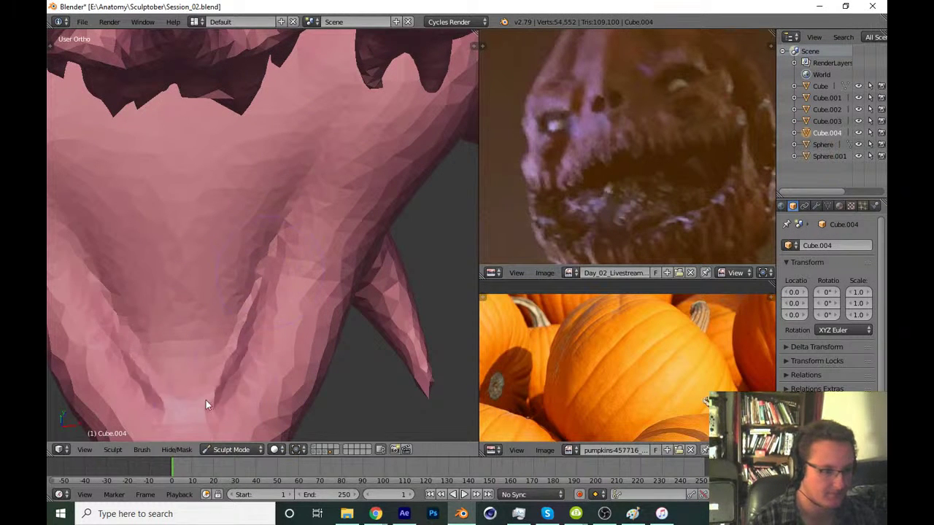
Zoom out to the whole head and save, bringing up the overwrite prompt for Session_02.blend
{"action": "scroll", "coordinate": [294, 282], "scroll_direction": "down", "scroll_amount": 2}
{"action": "scroll", "coordinate": [260, 288], "scroll_direction": "down", "scroll_amount": 2}
{"action": "scroll", "coordinate": [268, 290], "scroll_direction": "down", "scroll_amount": 2}
{"action": "scroll", "coordinate": [306, 299], "scroll_direction": "down", "scroll_amount": 2}
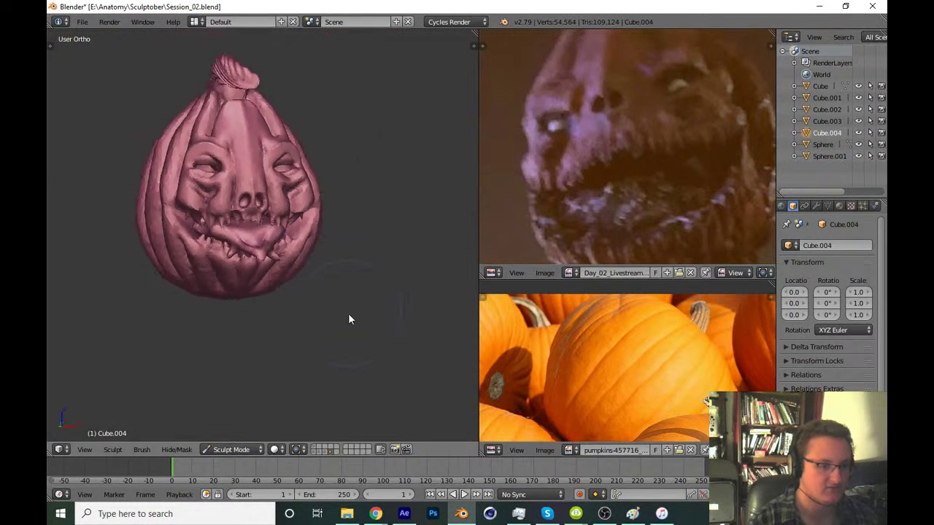
{"action": "middle_click_drag", "start_coordinate": [348, 319], "coordinate": [297, 339]}
{"action": "key", "text": "ctrl+s"}
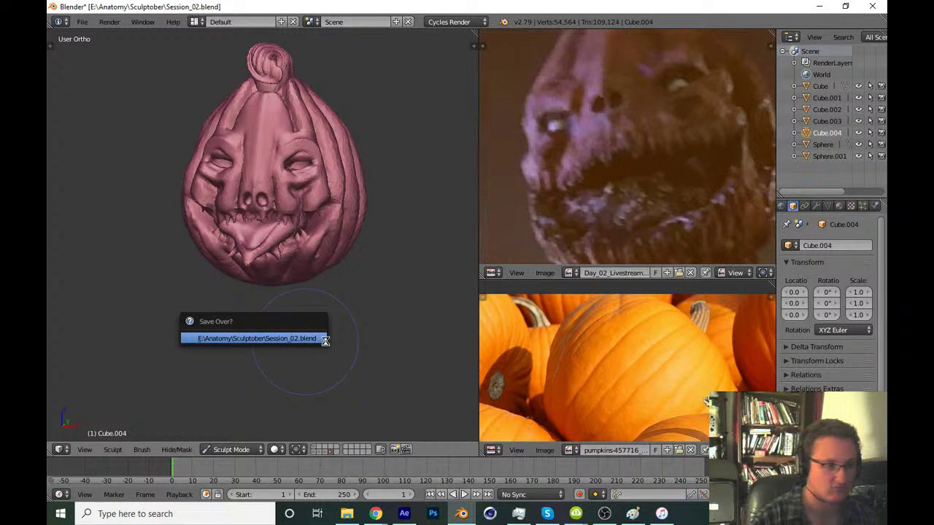
Confirm overwriting Session_02.blend and orbit to view the mouth from below
{"action": "left_click", "coordinate": [325, 340]}
{"action": "key", "text": "KP_1"}
{"action": "scroll", "coordinate": [308, 273], "scroll_direction": "up", "scroll_amount": 3}
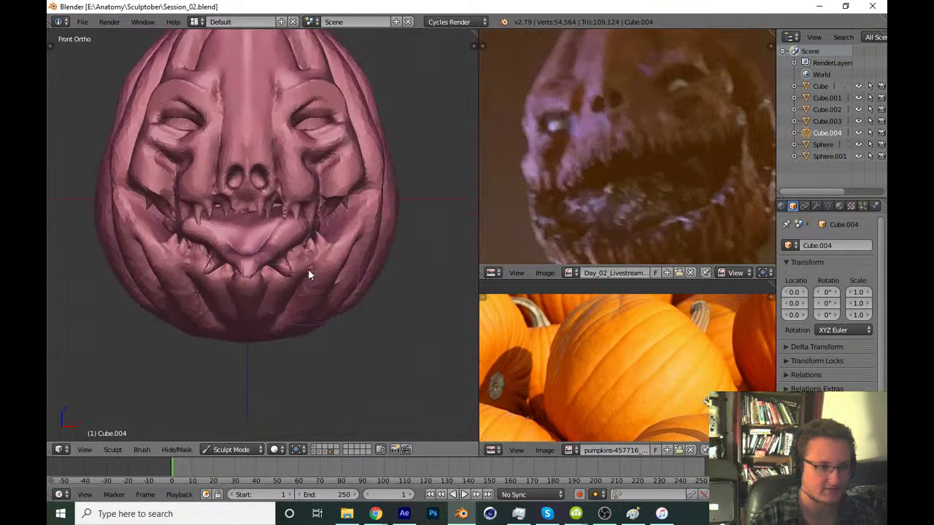
{"action": "scroll", "coordinate": [308, 274], "scroll_direction": "up", "scroll_amount": 3}
{"action": "mouse_move", "coordinate": [270, 325]}
{"action": "middle_mouse_down"}
{"action": "mouse_move", "coordinate": [263, 358]}
{"action": "mouse_move", "coordinate": [293, 384]}
{"action": "mouse_move", "coordinate": [310, 331]}
{"action": "mouse_move", "coordinate": [346, 321]}
{"action": "mouse_move", "coordinate": [329, 292]}
{"action": "mouse_move", "coordinate": [375, 194]}
{"action": "middle_mouse_up"}
{"action": "scroll", "coordinate": [338, 323], "scroll_direction": "up", "scroll_amount": 2}
{"action": "scroll", "coordinate": [341, 316], "scroll_direction": "up", "scroll_amount": 1}
From the top view, enlarge the brush greatly and lightly smooth the chin tip
{"action": "key", "text": "KP_7"}
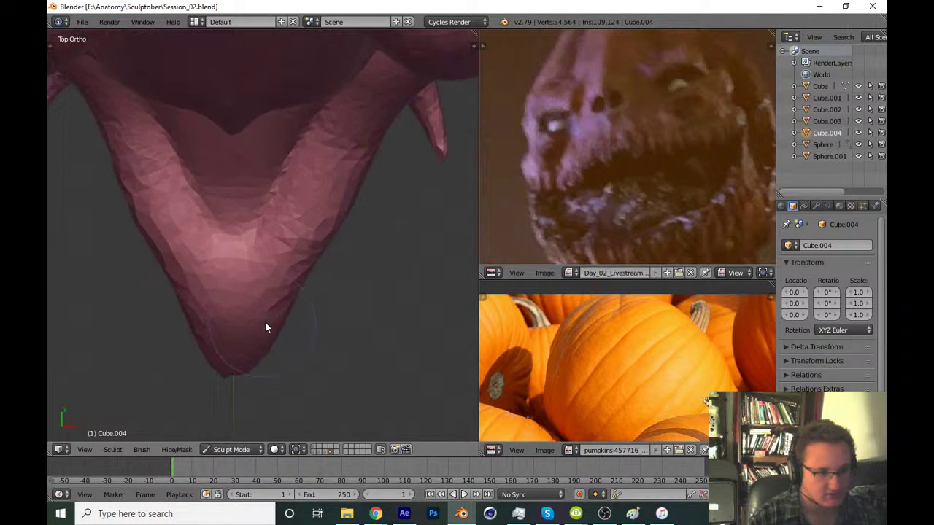
{"action": "key", "text": "f"}
{"action": "left_click", "coordinate": [305, 276]}
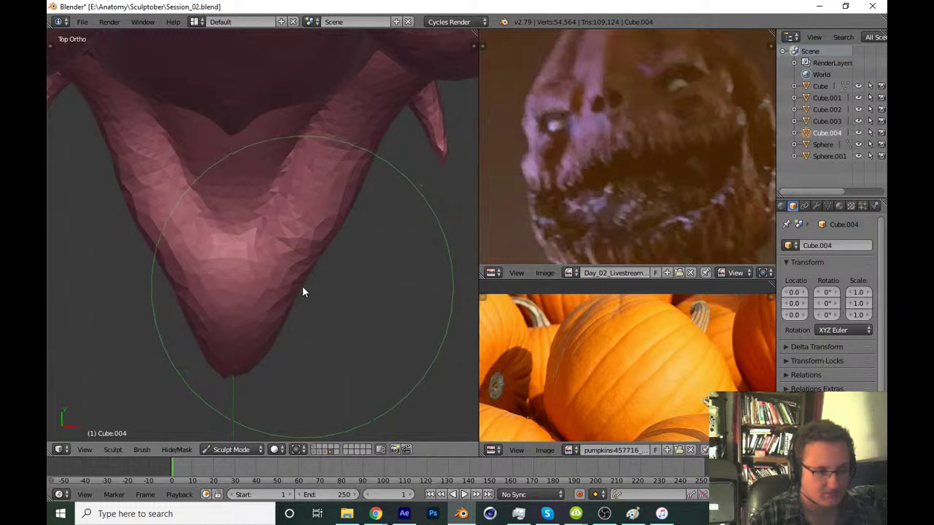
{"action": "left_click_drag", "start_coordinate": [302, 286], "coordinate": [290, 282]}
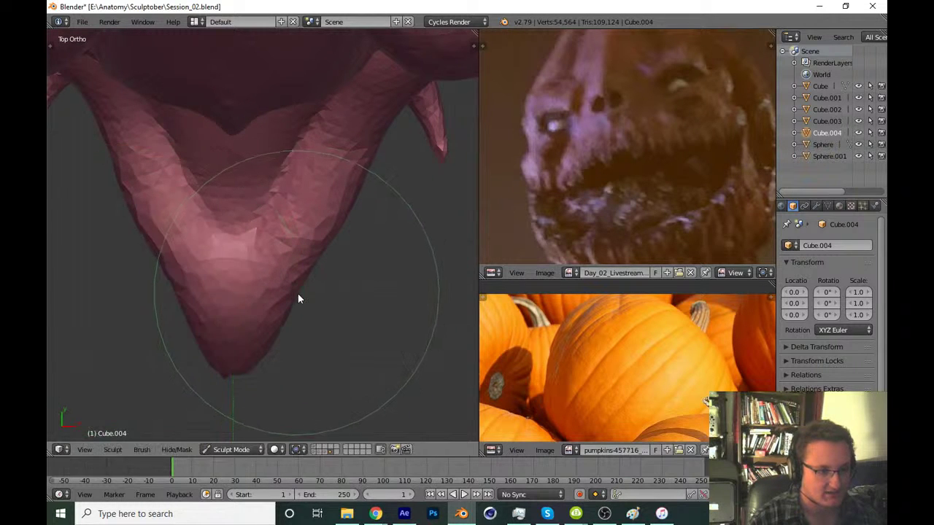
{"action": "scroll", "coordinate": [318, 242], "scroll_direction": "down", "scroll_amount": 4}
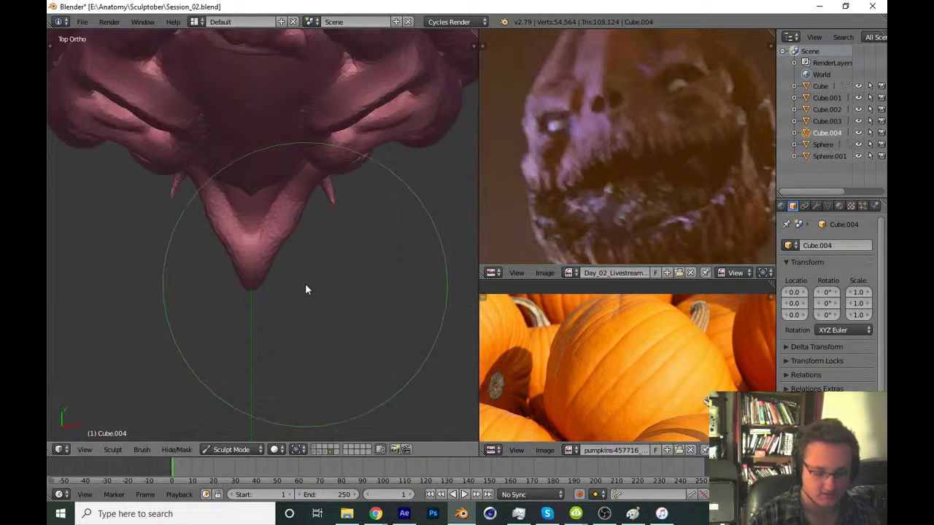
Inspect the tongue tip from the front and right side, then save again
{"action": "key", "text": "KP_1"}
{"action": "middle_click_drag", "start_coordinate": [343, 327], "coordinate": [245, 345]}
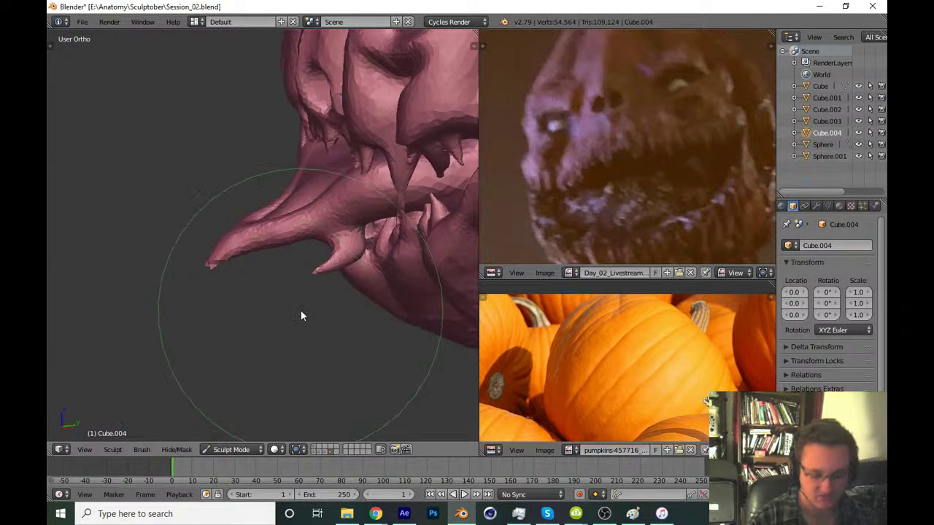
{"action": "key", "text": "KP_3"}
{"action": "scroll", "coordinate": [363, 247], "scroll_direction": "up", "scroll_amount": 2}
{"action": "scroll", "coordinate": [319, 228], "scroll_direction": "up", "scroll_amount": 2}
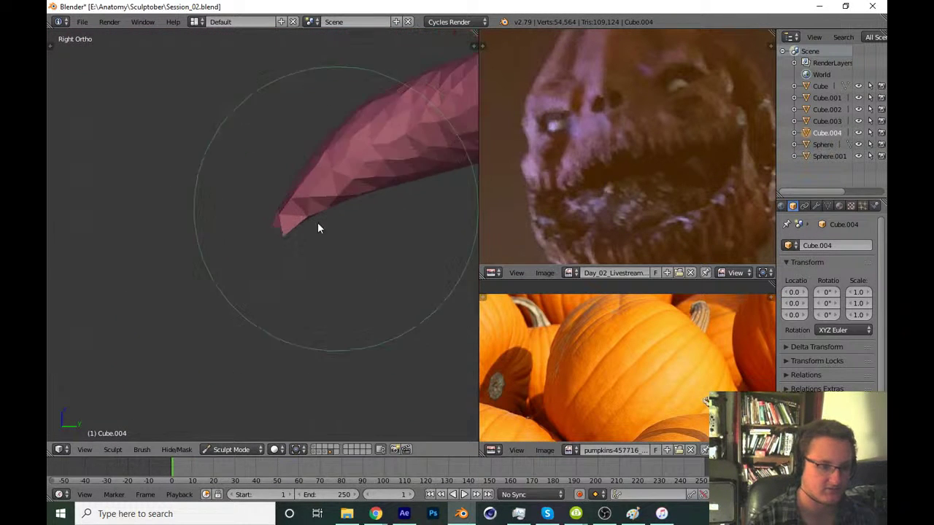
{"action": "mouse_move", "coordinate": [318, 228]}
{"action": "middle_mouse_down"}
{"action": "mouse_move", "coordinate": [350, 275]}
{"action": "mouse_move", "coordinate": [319, 270]}
{"action": "mouse_move", "coordinate": [290, 308]}
{"action": "mouse_move", "coordinate": [325, 310]}
{"action": "middle_mouse_up"}
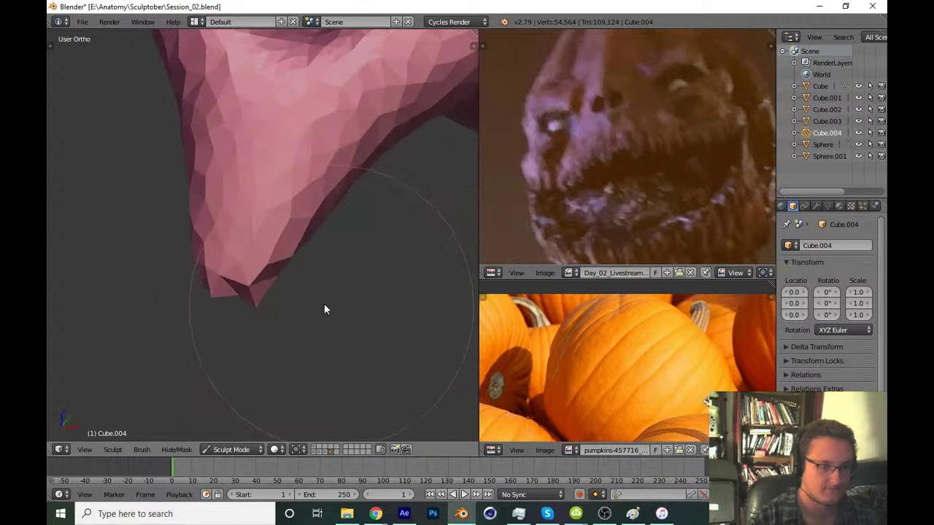
{"action": "mouse_move", "coordinate": [258, 267]}
{"action": "middle_mouse_down"}
{"action": "mouse_move", "coordinate": [312, 338]}
{"action": "mouse_move", "coordinate": [306, 367]}
{"action": "mouse_move", "coordinate": [329, 335]}
{"action": "mouse_move", "coordinate": [272, 335]}
{"action": "middle_mouse_up"}
{"action": "key", "text": "ctrl+s"}
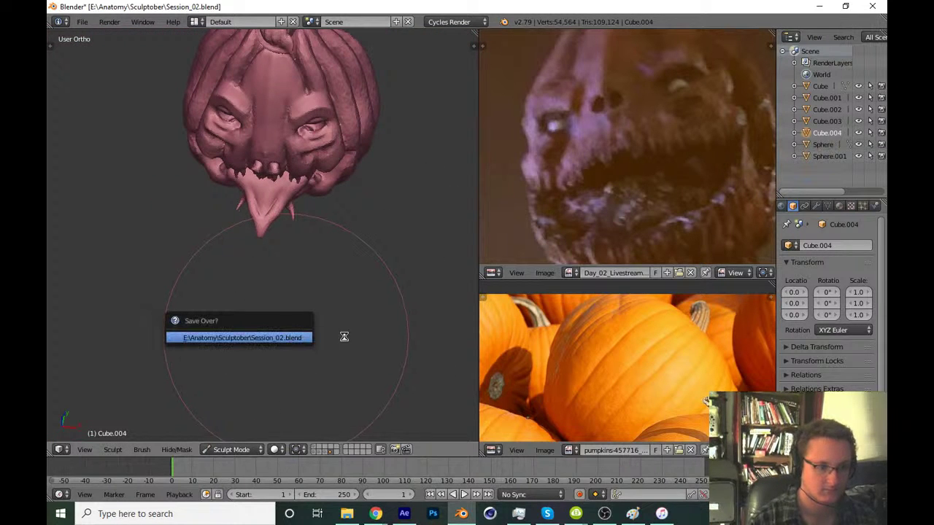
Save over the sculpt file and switch to a different sculpt brush
{"action": "key", "text": "Return"}
{"action": "scroll", "coordinate": [365, 270], "scroll_direction": "up", "scroll_amount": 1}
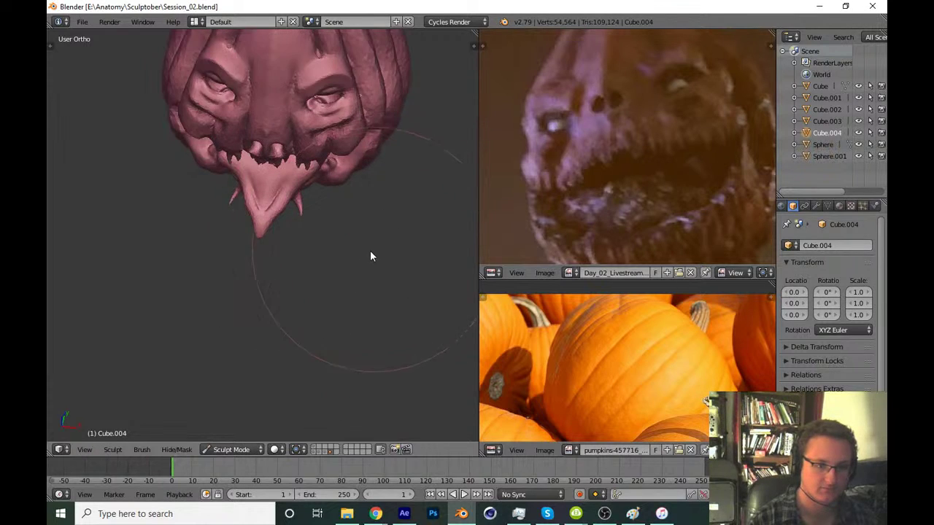
{"action": "scroll", "coordinate": [361, 263], "scroll_direction": "up", "scroll_amount": 3}
{"action": "mouse_move", "coordinate": [351, 271]}
{"action": "middle_mouse_down"}
{"action": "mouse_move", "coordinate": [310, 213]}
{"action": "mouse_move", "coordinate": [300, 221]}
{"action": "middle_mouse_up"}
{"action": "key", "text": "t"}
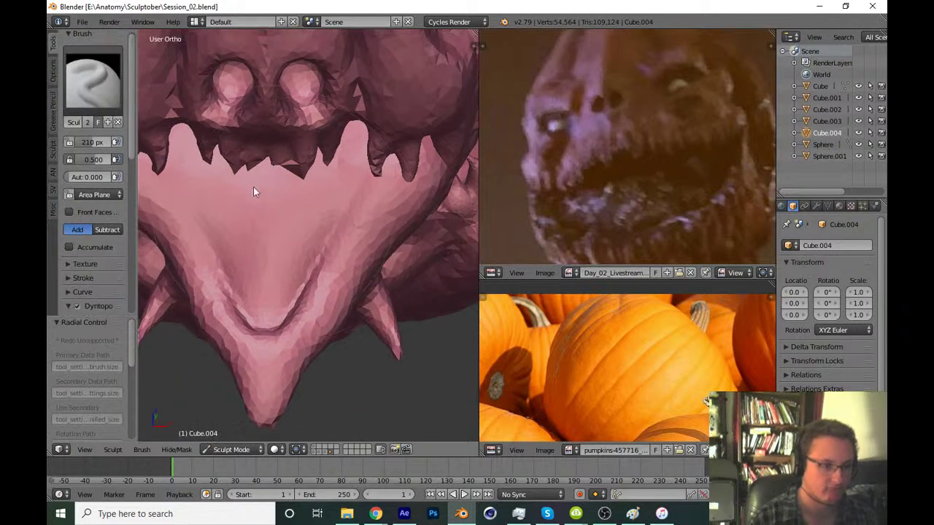
{"action": "key", "text": "t"}
{"action": "scroll", "coordinate": [251, 272], "scroll_direction": "up", "scroll_amount": 3}
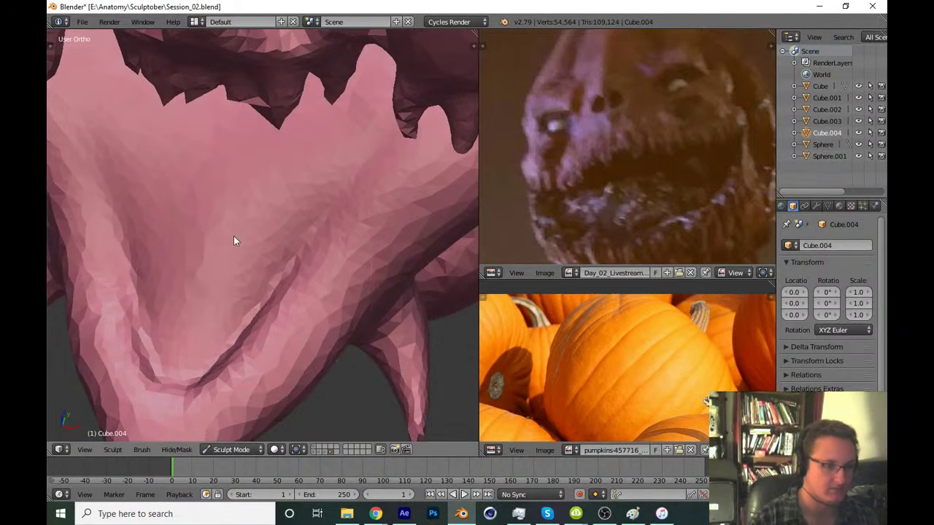
{"action": "key", "text": "t"}
{"action": "left_click", "coordinate": [92, 88]}
{"action": "key", "text": "t"}
{"action": "mouse_move", "coordinate": [248, 226]}
{"action": "middle_mouse_down"}
{"action": "mouse_move", "coordinate": [263, 242]}
{"action": "mouse_move", "coordinate": [224, 231]}
{"action": "mouse_move", "coordinate": [321, 239]}
{"action": "middle_mouse_up"}
{"action": "scroll", "coordinate": [259, 235], "scroll_direction": "down", "scroll_amount": 2}
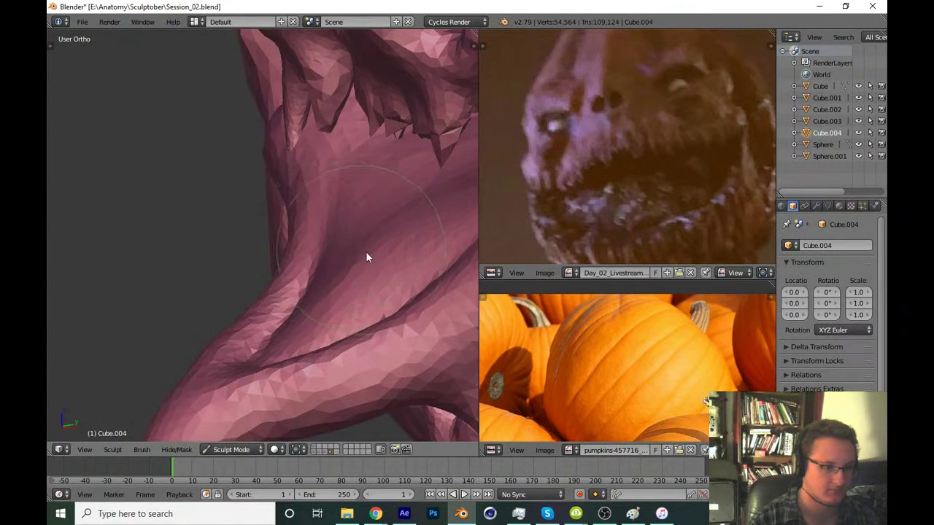
Raise a bump on the creature's arm, stretch it into a long finger, and pull another finger from the hand
{"action": "mouse_move", "coordinate": [352, 266]}
{"action": "left_mouse_down"}
{"action": "mouse_move", "coordinate": [249, 210]}
{"action": "mouse_move", "coordinate": [211, 205]}
{"action": "left_mouse_up"}
{"action": "mouse_move", "coordinate": [241, 211]}
{"action": "middle_mouse_down"}
{"action": "mouse_move", "coordinate": [312, 249]}
{"action": "mouse_move", "coordinate": [278, 204]}
{"action": "mouse_move", "coordinate": [251, 196]}
{"action": "mouse_move", "coordinate": [256, 217]}
{"action": "mouse_move", "coordinate": [298, 246]}
{"action": "mouse_move", "coordinate": [334, 227]}
{"action": "middle_mouse_up"}
{"action": "scroll", "coordinate": [313, 249], "scroll_direction": "down", "scroll_amount": 4}
{"action": "scroll", "coordinate": [277, 204], "scroll_direction": "up", "scroll_amount": 3}
{"action": "scroll", "coordinate": [302, 204], "scroll_direction": "up", "scroll_amount": 2}
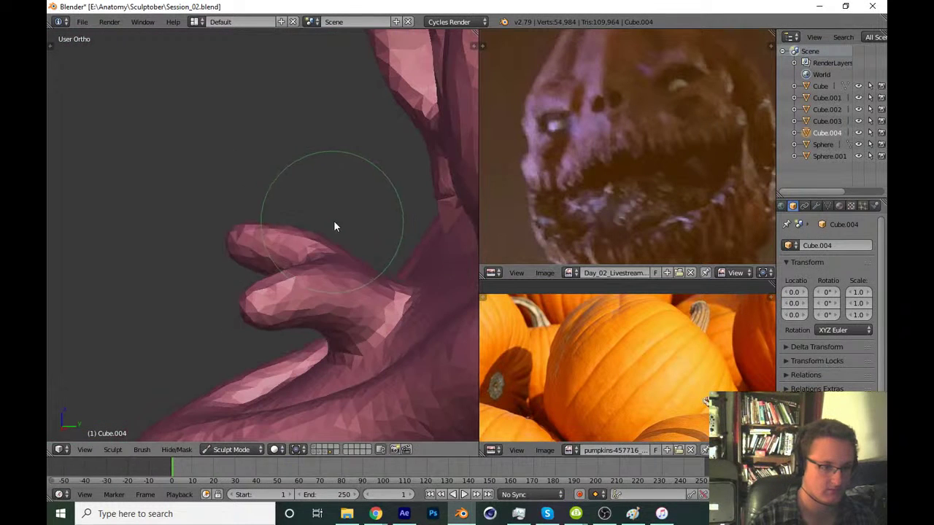
{"action": "mouse_move", "coordinate": [348, 251]}
{"action": "left_mouse_down"}
{"action": "mouse_move", "coordinate": [354, 234]}
{"action": "mouse_move", "coordinate": [328, 195]}
{"action": "mouse_move", "coordinate": [286, 156]}
{"action": "mouse_move", "coordinate": [159, 144]}
{"action": "left_mouse_up"}
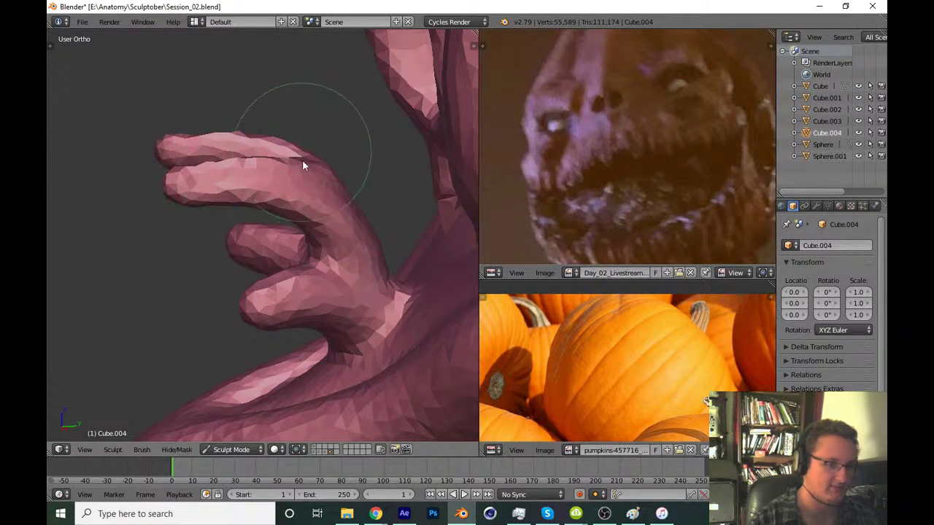
{"action": "mouse_move", "coordinate": [303, 162]}
{"action": "left_mouse_down"}
{"action": "mouse_move", "coordinate": [316, 134]}
{"action": "mouse_move", "coordinate": [214, 85]}
{"action": "left_mouse_up"}
{"action": "key", "text": "ctrl+z"}
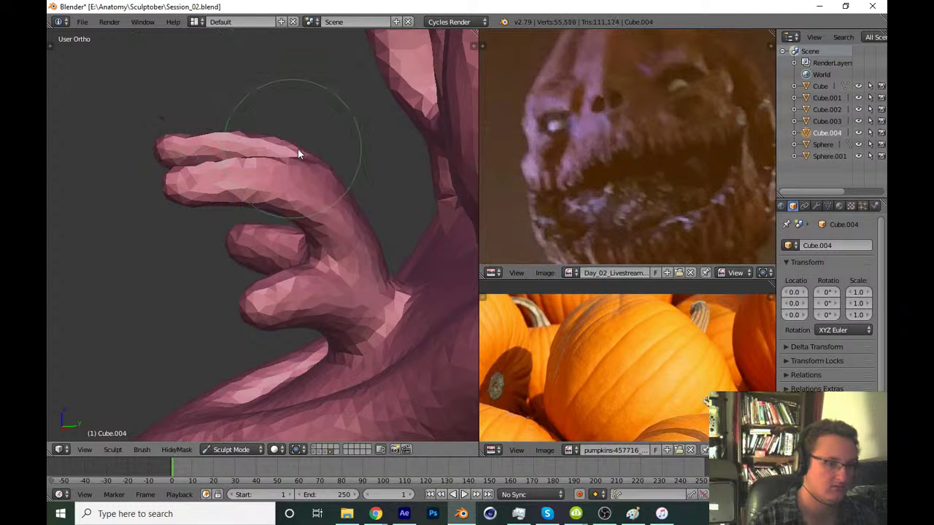
Resize the brush and pull the fingertip upward into a bump
{"action": "key", "text": "f"}
{"action": "left_click", "coordinate": [315, 155]}
{"action": "left_click_drag", "start_coordinate": [321, 161], "coordinate": [326, 138]}
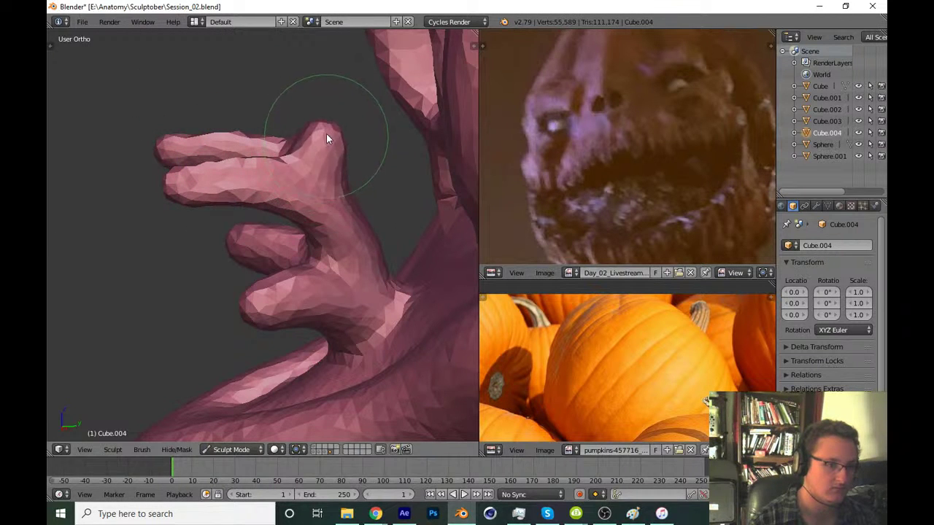
{"action": "scroll", "coordinate": [320, 131], "scroll_direction": "down", "scroll_amount": 5}
{"action": "mouse_move", "coordinate": [319, 131]}
{"action": "middle_mouse_down"}
{"action": "mouse_move", "coordinate": [363, 246]}
{"action": "mouse_move", "coordinate": [351, 237]}
{"action": "middle_mouse_up"}
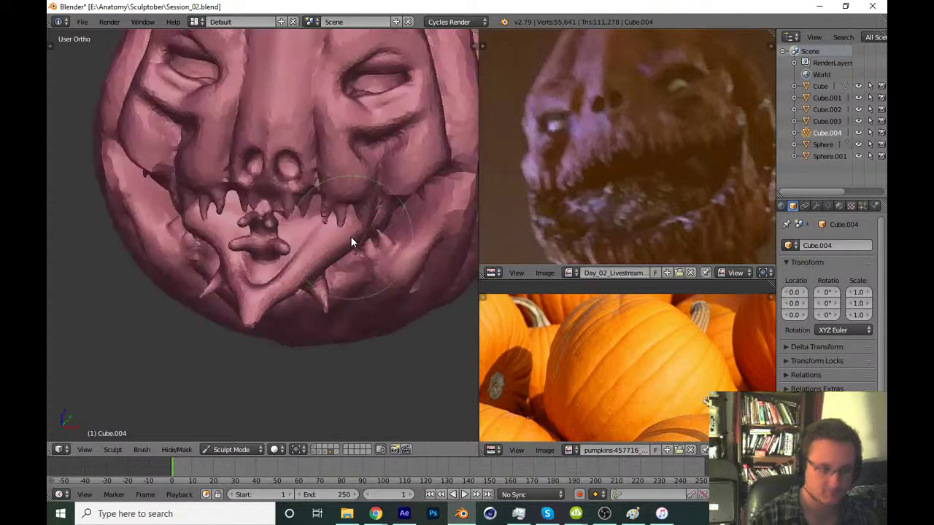
{"action": "scroll", "coordinate": [325, 233], "scroll_direction": "down", "scroll_amount": 2}
{"action": "scroll", "coordinate": [322, 229], "scroll_direction": "up", "scroll_amount": 4}
{"action": "scroll", "coordinate": [285, 227], "scroll_direction": "up", "scroll_amount": 3}
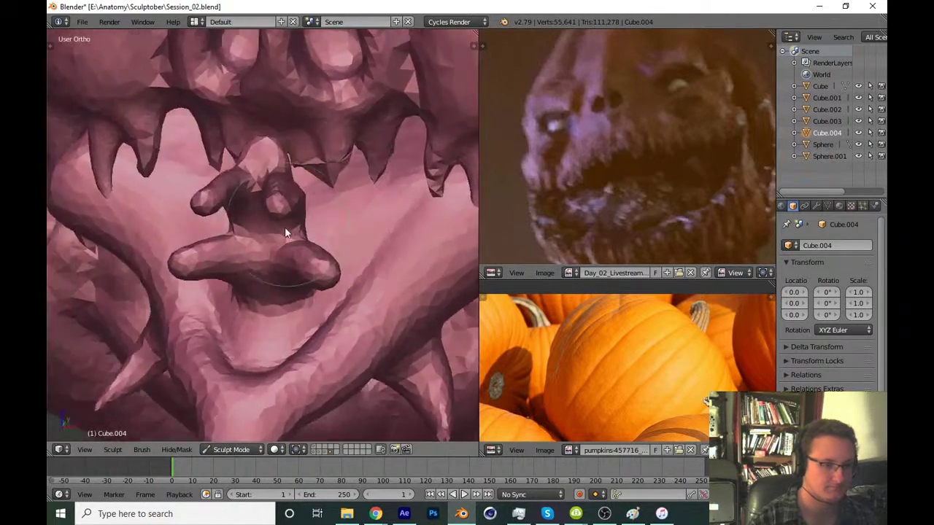
{"action": "mouse_move", "coordinate": [285, 226]}
{"action": "middle_mouse_down"}
{"action": "mouse_move", "coordinate": [304, 184]}
{"action": "mouse_move", "coordinate": [231, 160]}
{"action": "middle_mouse_up"}
{"action": "scroll", "coordinate": [302, 223], "scroll_direction": "up", "scroll_amount": 3}
With a 133 brush radius, bend the fingertip to point left, then smooth it with a larger brush
{"action": "key", "text": "f"}
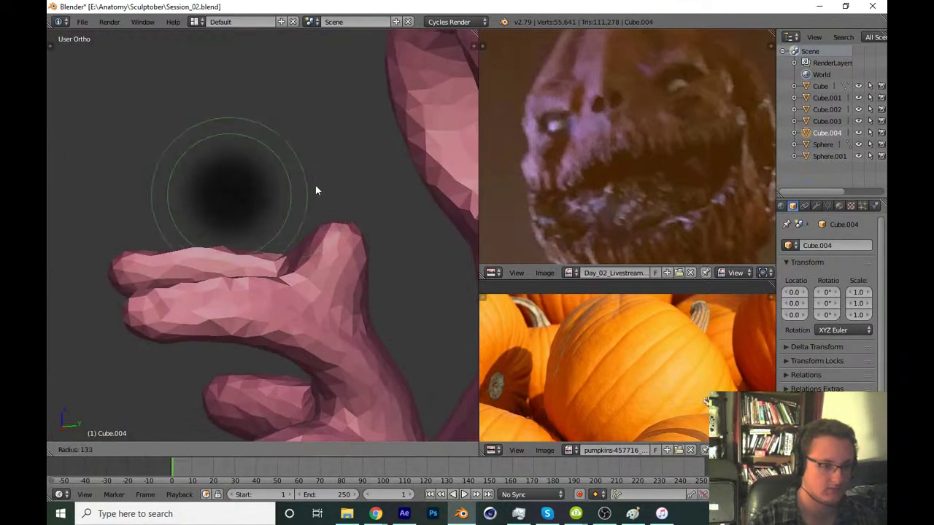
{"action": "left_click", "coordinate": [315, 191]}
{"action": "mouse_move", "coordinate": [337, 223]}
{"action": "left_mouse_down"}
{"action": "mouse_move", "coordinate": [333, 212]}
{"action": "mouse_move", "coordinate": [241, 171]}
{"action": "left_mouse_up"}
{"action": "key", "text": "ctrl+z"}
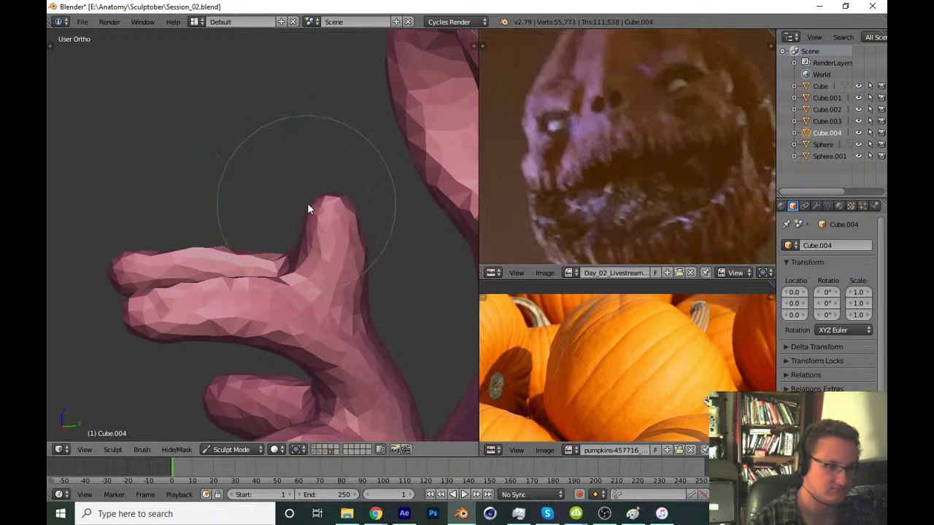
{"action": "mouse_move", "coordinate": [310, 207]}
{"action": "left_mouse_down"}
{"action": "mouse_move", "coordinate": [220, 191]}
{"action": "mouse_move", "coordinate": [140, 202]}
{"action": "left_mouse_up"}
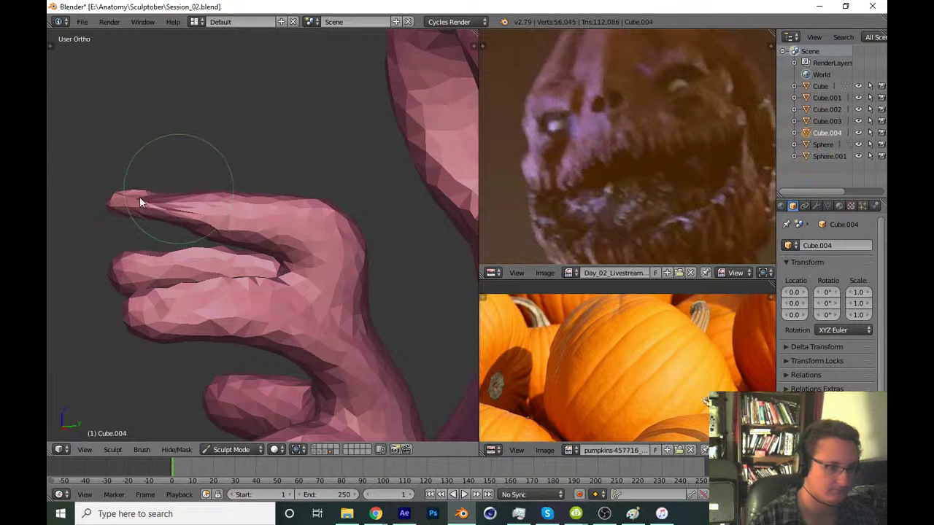
{"action": "middle_click_drag", "start_coordinate": [227, 209], "coordinate": [254, 248]}
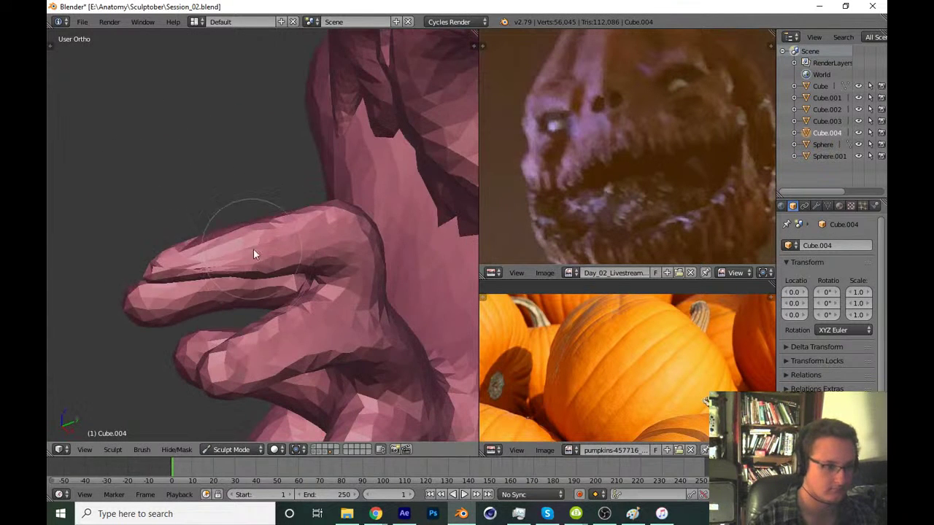
{"action": "key", "text": "f"}
{"action": "left_click", "coordinate": [172, 254]}
{"action": "left_click_drag", "start_coordinate": [186, 259], "coordinate": [225, 261]}
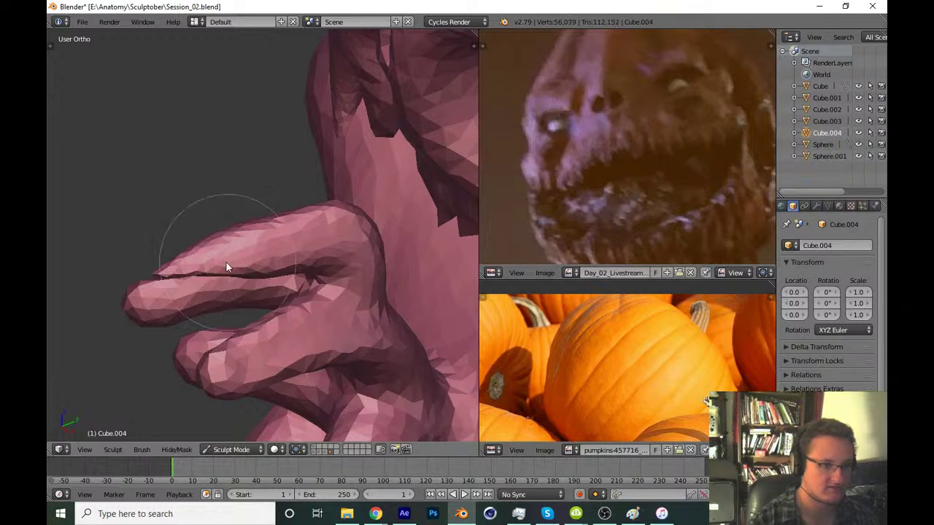
Inspect the fingers from front, right-side and underneath views
{"action": "mouse_move", "coordinate": [302, 240]}
{"action": "middle_mouse_down"}
{"action": "mouse_move", "coordinate": [355, 323]}
{"action": "mouse_move", "coordinate": [365, 290]}
{"action": "middle_mouse_up"}
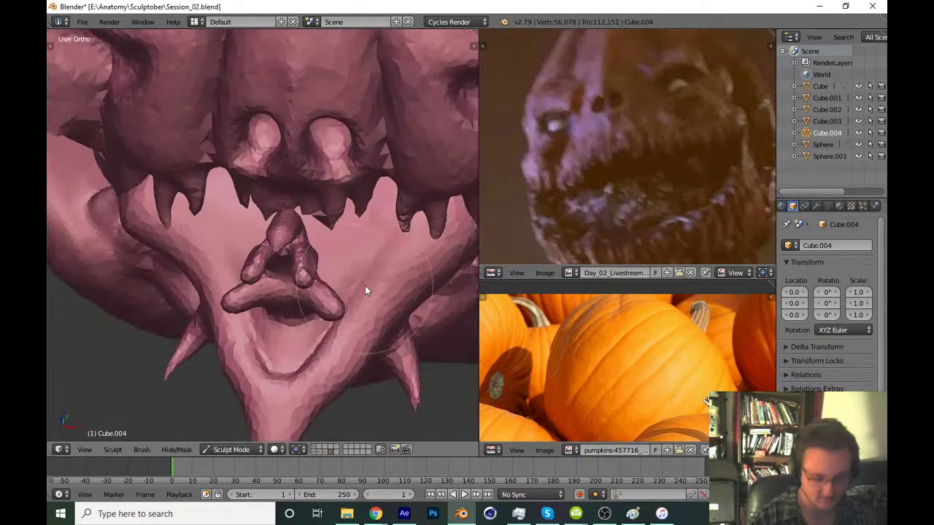
{"action": "key", "text": "KP_1"}
{"action": "scroll", "coordinate": [364, 285], "scroll_direction": "down", "scroll_amount": 1}
{"action": "scroll", "coordinate": [348, 300], "scroll_direction": "down", "scroll_amount": 3}
{"action": "scroll", "coordinate": [367, 277], "scroll_direction": "down", "scroll_amount": 2}
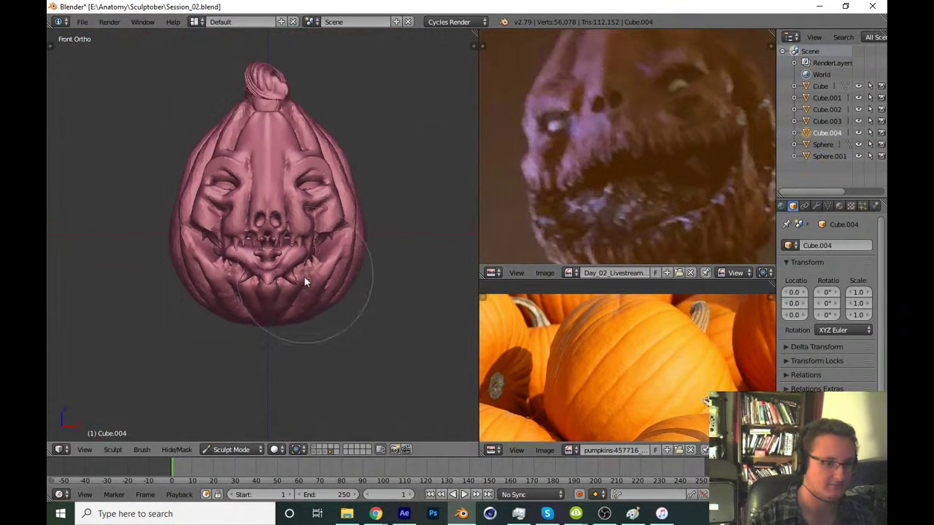
{"action": "mouse_move", "coordinate": [304, 282]}
{"action": "middle_mouse_down"}
{"action": "mouse_move", "coordinate": [399, 300]}
{"action": "mouse_move", "coordinate": [410, 313]}
{"action": "mouse_move", "coordinate": [244, 340]}
{"action": "middle_mouse_up"}
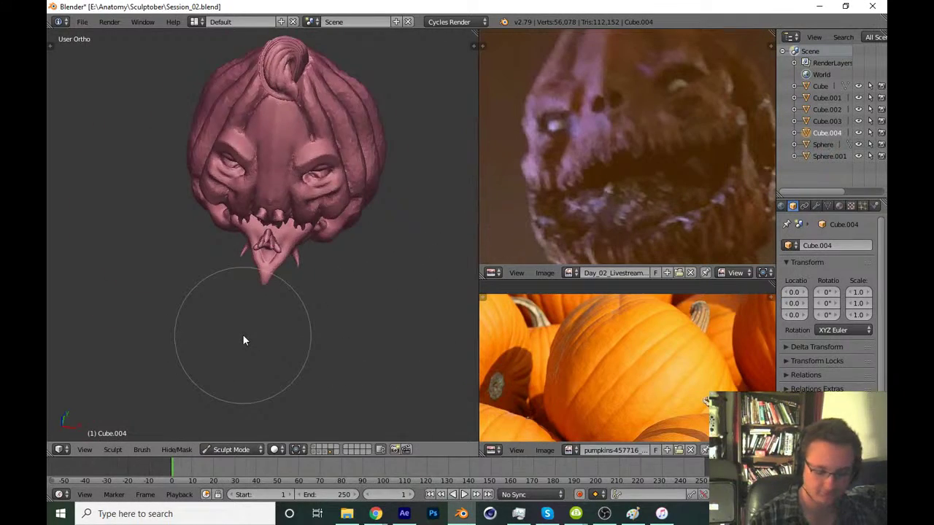
{"action": "key", "text": "KP_3"}
{"action": "key", "text": "KP_1"}
{"action": "scroll", "coordinate": [256, 354], "scroll_direction": "up", "scroll_amount": 1}
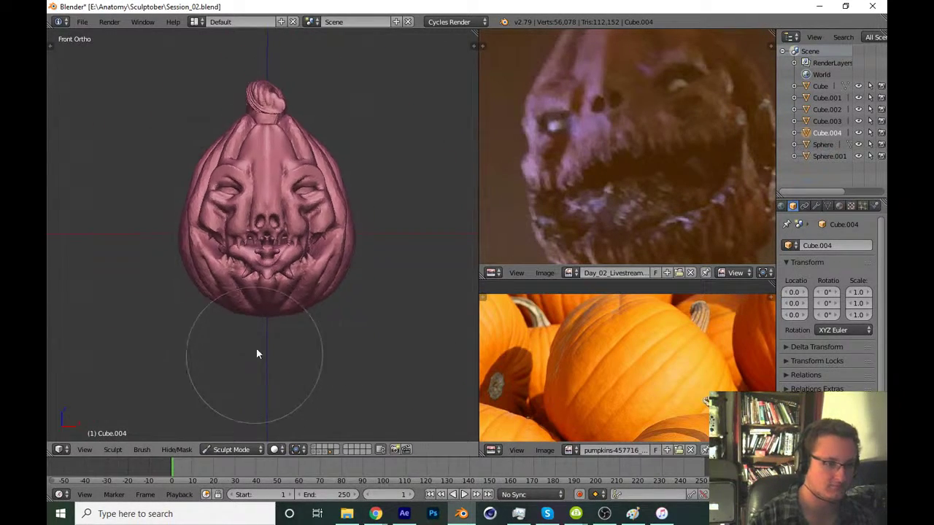
{"action": "scroll", "coordinate": [256, 354], "scroll_direction": "up", "scroll_amount": 5}
{"action": "mouse_move", "coordinate": [256, 354]}
{"action": "middle_mouse_down"}
{"action": "mouse_move", "coordinate": [332, 290]}
{"action": "mouse_move", "coordinate": [383, 301]}
{"action": "mouse_move", "coordinate": [240, 328]}
{"action": "mouse_move", "coordinate": [247, 300]}
{"action": "mouse_move", "coordinate": [311, 316]}
{"action": "mouse_move", "coordinate": [286, 331]}
{"action": "mouse_move", "coordinate": [340, 317]}
{"action": "mouse_move", "coordinate": [354, 338]}
{"action": "mouse_move", "coordinate": [344, 269]}
{"action": "mouse_move", "coordinate": [378, 296]}
{"action": "mouse_move", "coordinate": [270, 297]}
{"action": "mouse_move", "coordinate": [254, 329]}
{"action": "middle_mouse_up"}
{"action": "scroll", "coordinate": [273, 285], "scroll_direction": "up", "scroll_amount": 5}
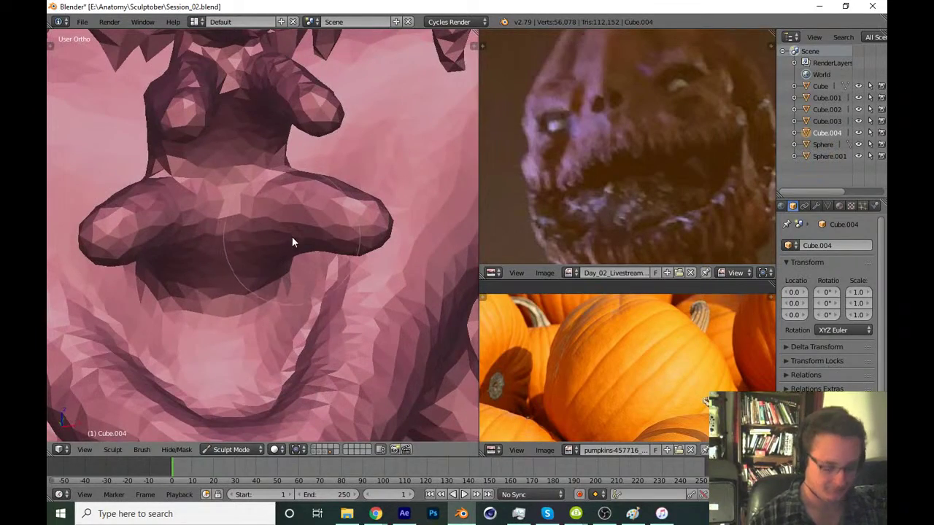
Bulge one fingertip into a rounded ball-shaped tip
{"action": "mouse_move", "coordinate": [334, 235]}
{"action": "middle_mouse_down"}
{"action": "mouse_move", "coordinate": [225, 222]}
{"action": "mouse_move", "coordinate": [195, 248]}
{"action": "mouse_move", "coordinate": [388, 240]}
{"action": "mouse_move", "coordinate": [313, 235]}
{"action": "mouse_move", "coordinate": [254, 284]}
{"action": "middle_mouse_up"}
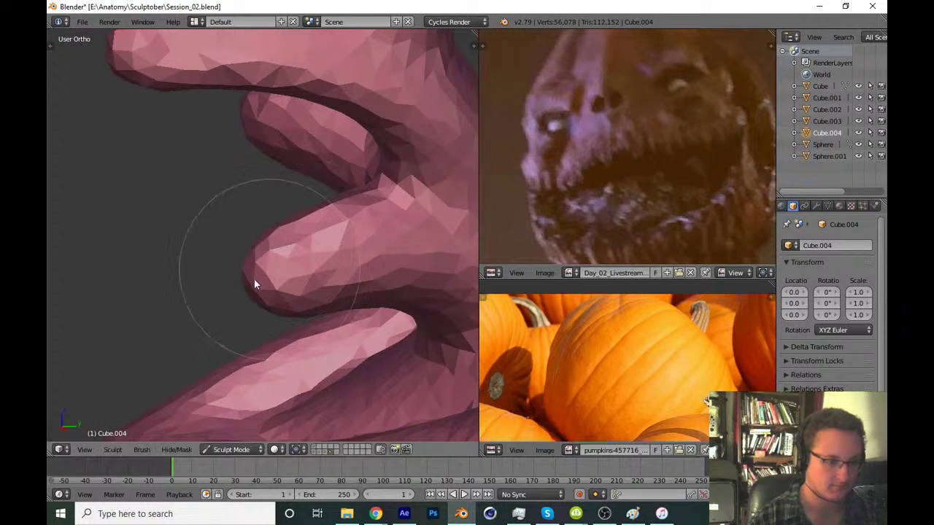
{"action": "mouse_move", "coordinate": [254, 284]}
{"action": "left_mouse_down"}
{"action": "mouse_move", "coordinate": [256, 271]}
{"action": "mouse_move", "coordinate": [231, 302]}
{"action": "mouse_move", "coordinate": [270, 296]}
{"action": "mouse_move", "coordinate": [254, 302]}
{"action": "left_mouse_up"}
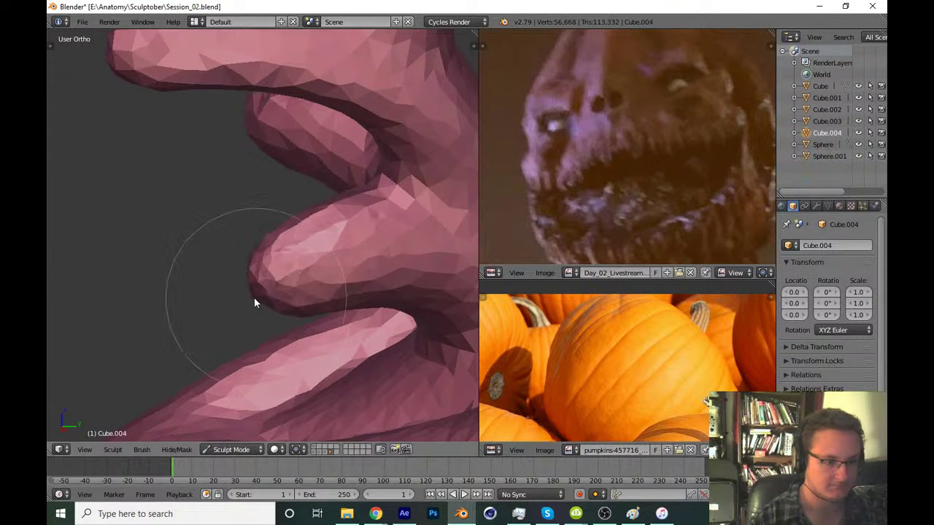
{"action": "key", "text": "ctrl+z"}
{"action": "middle_click_drag", "start_coordinate": [300, 294], "coordinate": [355, 231]}
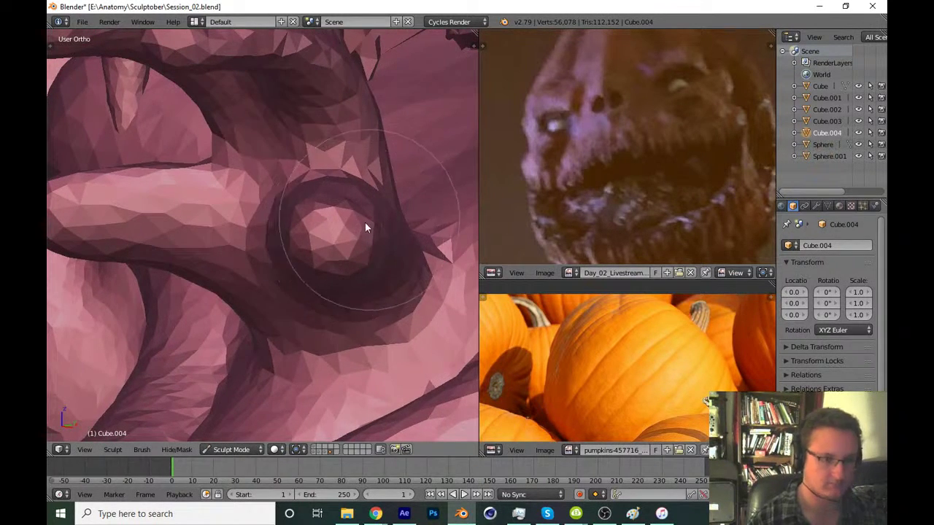
{"action": "mouse_move", "coordinate": [365, 227]}
{"action": "left_mouse_down"}
{"action": "mouse_move", "coordinate": [357, 217]}
{"action": "mouse_move", "coordinate": [355, 236]}
{"action": "mouse_move", "coordinate": [361, 224]}
{"action": "mouse_move", "coordinate": [313, 260]}
{"action": "mouse_move", "coordinate": [370, 215]}
{"action": "mouse_move", "coordinate": [356, 252]}
{"action": "mouse_move", "coordinate": [316, 255]}
{"action": "left_mouse_up"}
{"action": "mouse_move", "coordinate": [317, 254]}
{"action": "middle_mouse_down"}
{"action": "mouse_move", "coordinate": [344, 259]}
{"action": "mouse_move", "coordinate": [292, 271]}
{"action": "mouse_move", "coordinate": [291, 241]}
{"action": "middle_mouse_up"}
{"action": "mouse_move", "coordinate": [291, 241]}
{"action": "left_mouse_down"}
{"action": "mouse_move", "coordinate": [293, 265]}
{"action": "mouse_move", "coordinate": [283, 271]}
{"action": "mouse_move", "coordinate": [261, 235]}
{"action": "left_mouse_up"}
{"action": "mouse_move", "coordinate": [260, 235]}
{"action": "middle_mouse_down"}
{"action": "mouse_move", "coordinate": [357, 247]}
{"action": "mouse_move", "coordinate": [341, 243]}
{"action": "mouse_move", "coordinate": [303, 183]}
{"action": "middle_mouse_up"}
Sculpt ball tips on the remaining fingers and view the whole head from the side
{"action": "mouse_move", "coordinate": [302, 184]}
{"action": "left_mouse_down"}
{"action": "mouse_move", "coordinate": [309, 172]}
{"action": "mouse_move", "coordinate": [281, 199]}
{"action": "mouse_move", "coordinate": [273, 183]}
{"action": "mouse_move", "coordinate": [287, 218]}
{"action": "mouse_move", "coordinate": [286, 155]}
{"action": "left_mouse_up"}
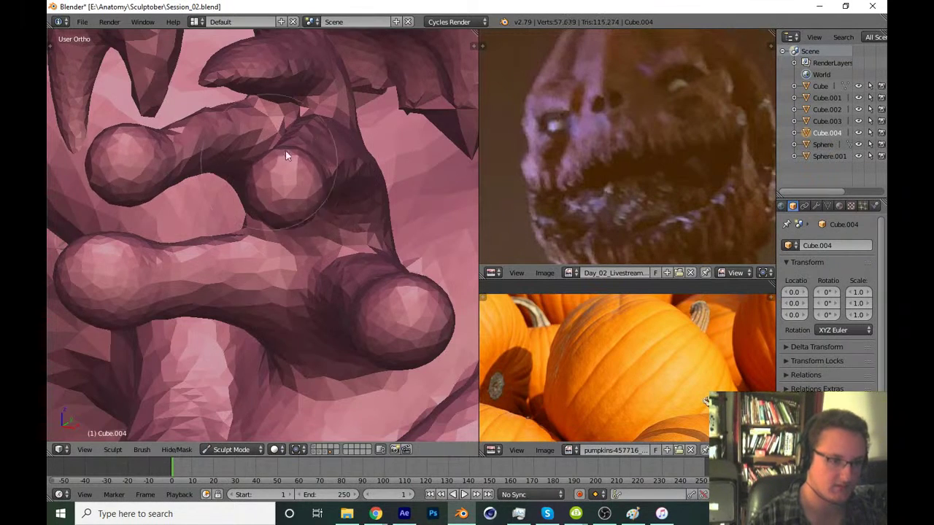
{"action": "middle_click_drag", "start_coordinate": [285, 150], "coordinate": [389, 233]}
{"action": "scroll", "coordinate": [391, 241], "scroll_direction": "down", "scroll_amount": 3}
{"action": "scroll", "coordinate": [351, 270], "scroll_direction": "down", "scroll_amount": 5}
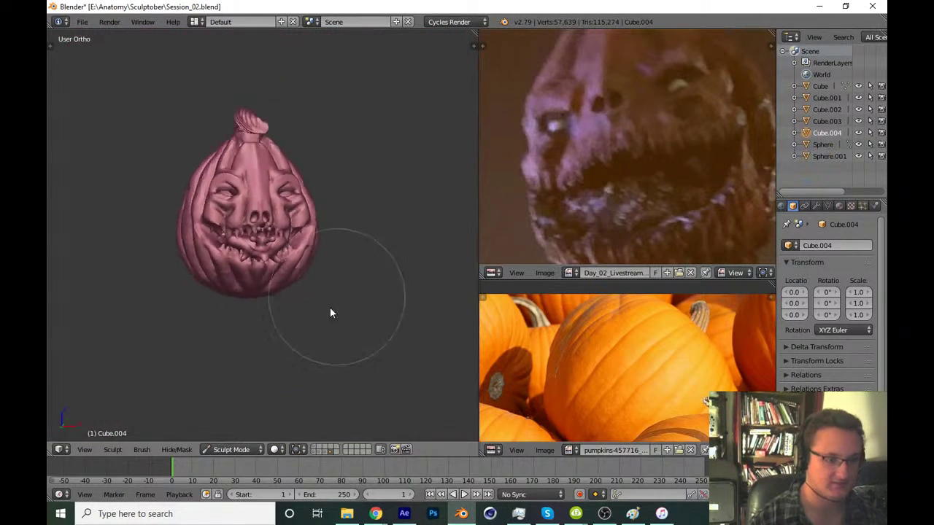
{"action": "mouse_move", "coordinate": [330, 313]}
{"action": "middle_mouse_down"}
{"action": "mouse_move", "coordinate": [406, 348]}
{"action": "mouse_move", "coordinate": [304, 343]}
{"action": "mouse_move", "coordinate": [294, 327]}
{"action": "mouse_move", "coordinate": [236, 321]}
{"action": "mouse_move", "coordinate": [209, 327]}
{"action": "mouse_move", "coordinate": [179, 359]}
{"action": "mouse_move", "coordinate": [326, 300]}
{"action": "mouse_move", "coordinate": [387, 325]}
{"action": "mouse_move", "coordinate": [438, 319]}
{"action": "mouse_move", "coordinate": [292, 348]}
{"action": "middle_mouse_up"}
{"action": "scroll", "coordinate": [390, 216], "scroll_direction": "up", "scroll_amount": 6}
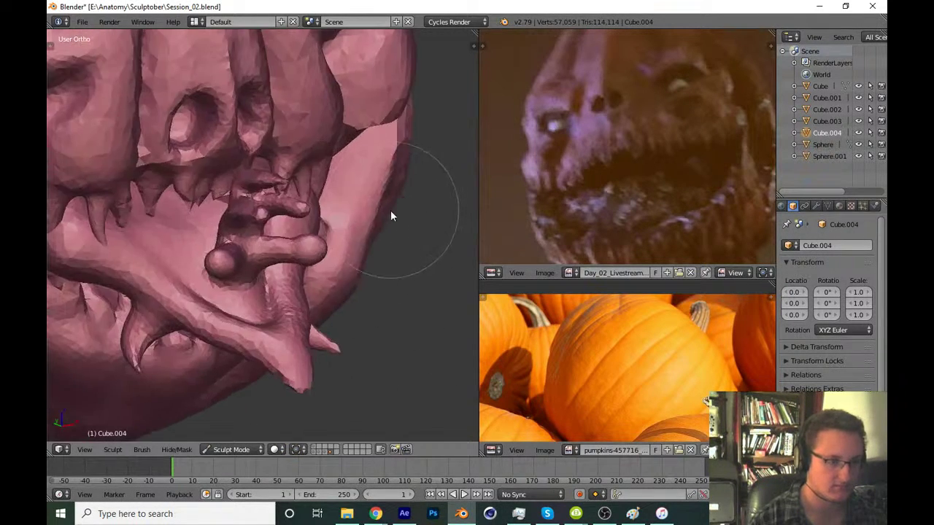
{"action": "middle_click_drag", "start_coordinate": [390, 216], "coordinate": [317, 238]}
{"action": "left_click_drag", "start_coordinate": [355, 224], "coordinate": [349, 250]}
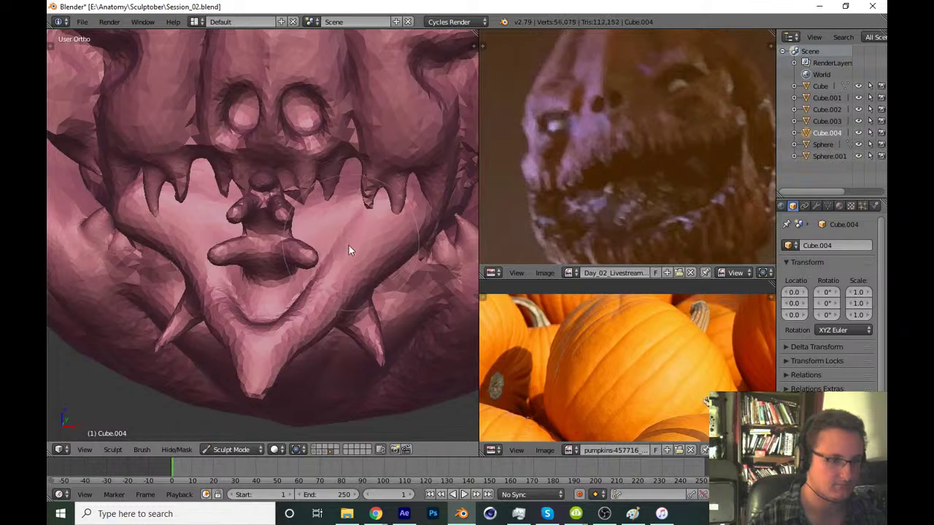
{"action": "scroll", "coordinate": [349, 250], "scroll_direction": "up", "scroll_amount": 3}
{"action": "scroll", "coordinate": [302, 251], "scroll_direction": "up", "scroll_amount": 3}
{"action": "scroll", "coordinate": [285, 249], "scroll_direction": "up", "scroll_amount": 1}
{"action": "mouse_move", "coordinate": [267, 253]}
{"action": "left_mouse_down"}
{"action": "mouse_move", "coordinate": [269, 291]}
{"action": "mouse_move", "coordinate": [267, 261]}
{"action": "mouse_move", "coordinate": [258, 297]}
{"action": "mouse_move", "coordinate": [250, 257]}
{"action": "mouse_move", "coordinate": [262, 267]}
{"action": "left_mouse_up"}
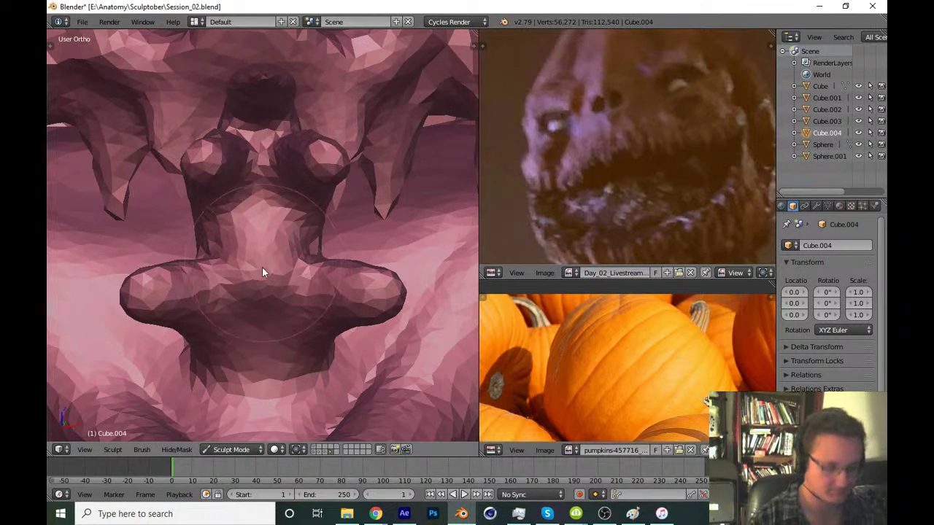
{"action": "middle_click_drag", "start_coordinate": [262, 273], "coordinate": [258, 265]}
{"action": "left_click_drag", "start_coordinate": [279, 290], "coordinate": [272, 291]}
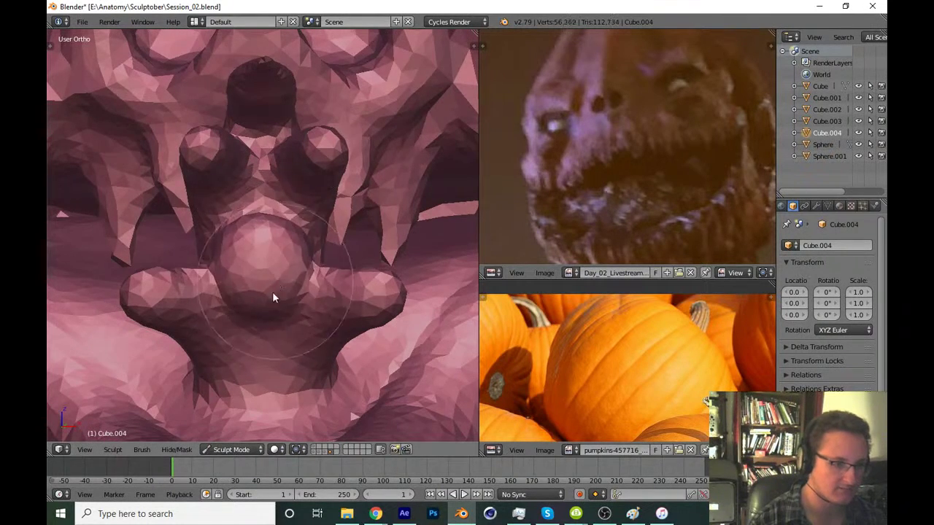
{"action": "middle_click_drag", "start_coordinate": [272, 291], "coordinate": [269, 287]}
{"action": "left_click_drag", "start_coordinate": [269, 286], "coordinate": [283, 285]}
{"action": "middle_click_drag", "start_coordinate": [283, 285], "coordinate": [293, 286]}
{"action": "scroll", "coordinate": [293, 270], "scroll_direction": "up", "scroll_amount": 4}
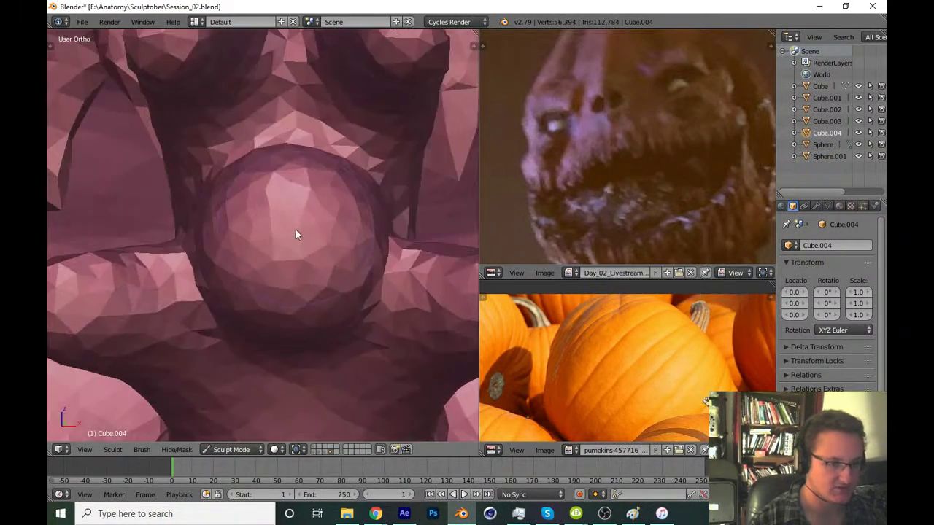
{"action": "middle_click_drag", "start_coordinate": [333, 233], "coordinate": [328, 216]}
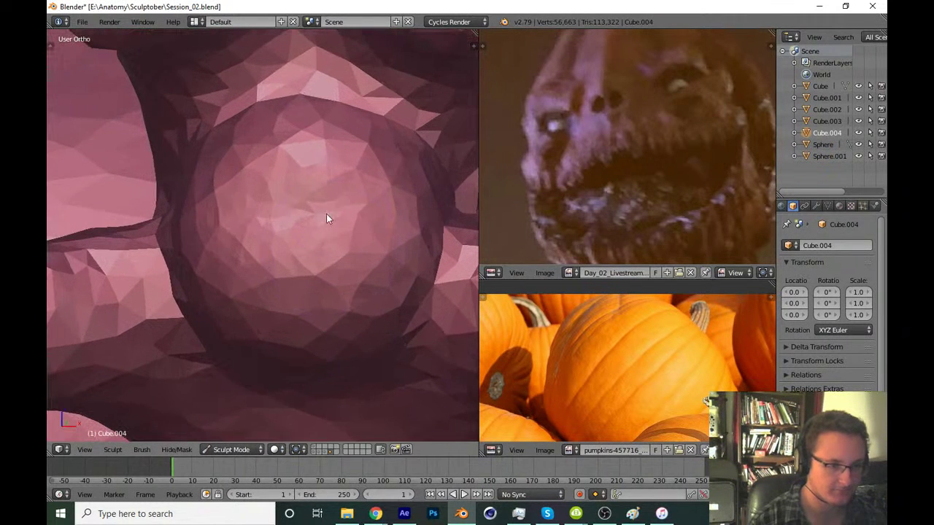
{"action": "mouse_move", "coordinate": [328, 217]}
{"action": "left_mouse_down"}
{"action": "mouse_move", "coordinate": [361, 208]}
{"action": "mouse_move", "coordinate": [379, 223]}
{"action": "mouse_move", "coordinate": [295, 315]}
{"action": "mouse_move", "coordinate": [357, 302]}
{"action": "mouse_move", "coordinate": [402, 263]}
{"action": "mouse_move", "coordinate": [274, 213]}
{"action": "mouse_move", "coordinate": [365, 212]}
{"action": "mouse_move", "coordinate": [375, 268]}
{"action": "mouse_move", "coordinate": [418, 248]}
{"action": "left_mouse_up"}
{"action": "middle_click_drag", "start_coordinate": [418, 248], "coordinate": [331, 277]}
{"action": "left_click_drag", "start_coordinate": [332, 278], "coordinate": [412, 261]}
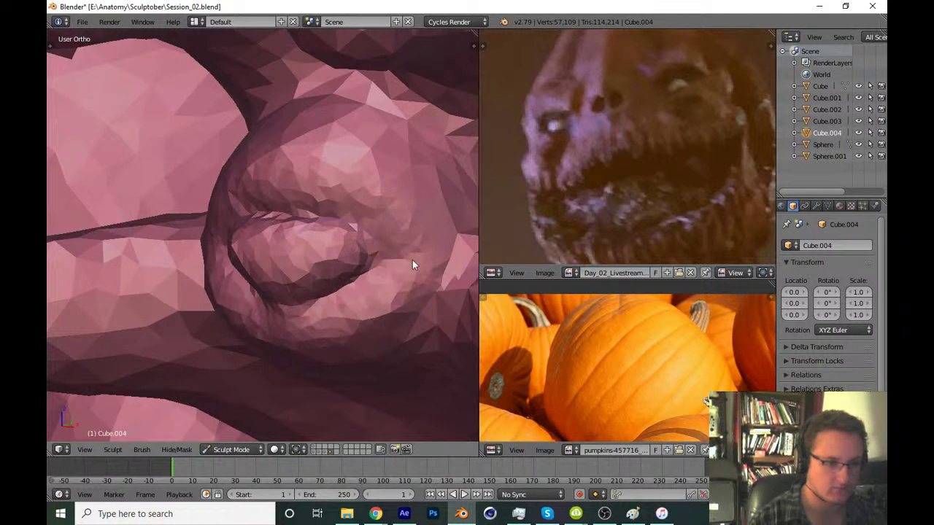
{"action": "middle_click_drag", "start_coordinate": [322, 314], "coordinate": [339, 285]}
{"action": "mouse_move", "coordinate": [339, 285]}
{"action": "left_mouse_down"}
{"action": "mouse_move", "coordinate": [410, 259]}
{"action": "mouse_move", "coordinate": [383, 245]}
{"action": "left_mouse_up"}
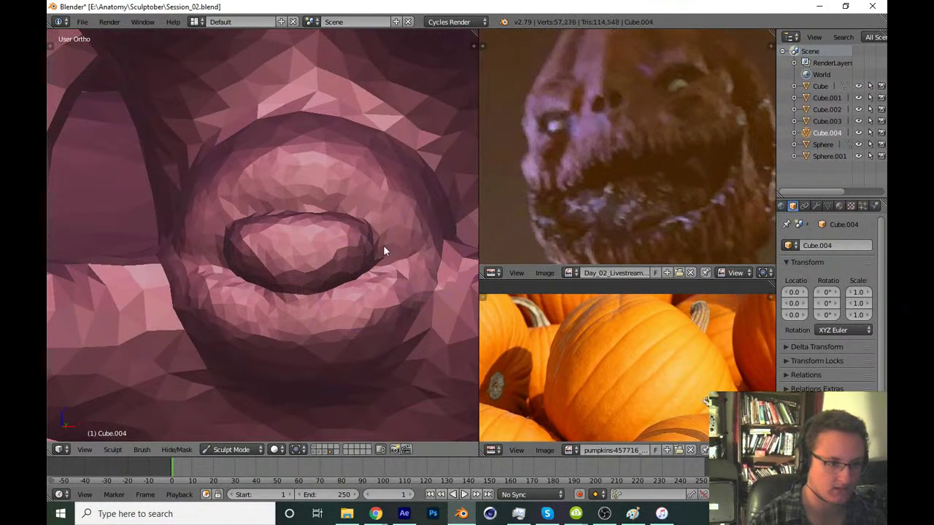
{"action": "middle_click_drag", "start_coordinate": [383, 245], "coordinate": [264, 215]}
{"action": "mouse_move", "coordinate": [264, 215]}
{"action": "left_mouse_down"}
{"action": "mouse_move", "coordinate": [400, 235]}
{"action": "mouse_move", "coordinate": [331, 232]}
{"action": "left_mouse_up"}
{"action": "mouse_move", "coordinate": [330, 233]}
{"action": "middle_mouse_down"}
{"action": "mouse_move", "coordinate": [308, 265]}
{"action": "mouse_move", "coordinate": [318, 242]}
{"action": "middle_mouse_up"}
{"action": "mouse_move", "coordinate": [318, 242]}
{"action": "left_mouse_down"}
{"action": "mouse_move", "coordinate": [331, 267]}
{"action": "mouse_move", "coordinate": [317, 242]}
{"action": "mouse_move", "coordinate": [296, 253]}
{"action": "mouse_move", "coordinate": [330, 246]}
{"action": "mouse_move", "coordinate": [307, 277]}
{"action": "left_mouse_up"}
{"action": "scroll", "coordinate": [318, 360], "scroll_direction": "down", "scroll_amount": 3}
{"action": "mouse_move", "coordinate": [317, 360]}
{"action": "middle_mouse_down"}
{"action": "mouse_move", "coordinate": [354, 330]}
{"action": "mouse_move", "coordinate": [247, 340]}
{"action": "mouse_move", "coordinate": [363, 310]}
{"action": "mouse_move", "coordinate": [246, 310]}
{"action": "mouse_move", "coordinate": [321, 307]}
{"action": "middle_mouse_up"}
Carve creases across the lower part of the round ball
{"action": "scroll", "coordinate": [304, 294], "scroll_direction": "up", "scroll_amount": 5}
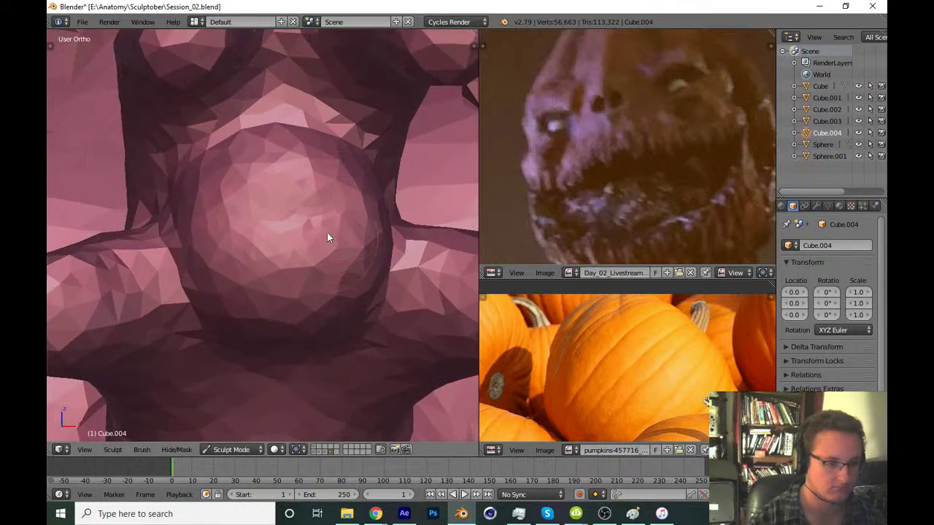
{"action": "mouse_move", "coordinate": [327, 232]}
{"action": "middle_mouse_down"}
{"action": "mouse_move", "coordinate": [309, 247]}
{"action": "mouse_move", "coordinate": [330, 261]}
{"action": "mouse_move", "coordinate": [313, 343]}
{"action": "middle_mouse_up"}
{"action": "scroll", "coordinate": [309, 247], "scroll_direction": "up", "scroll_amount": 2}
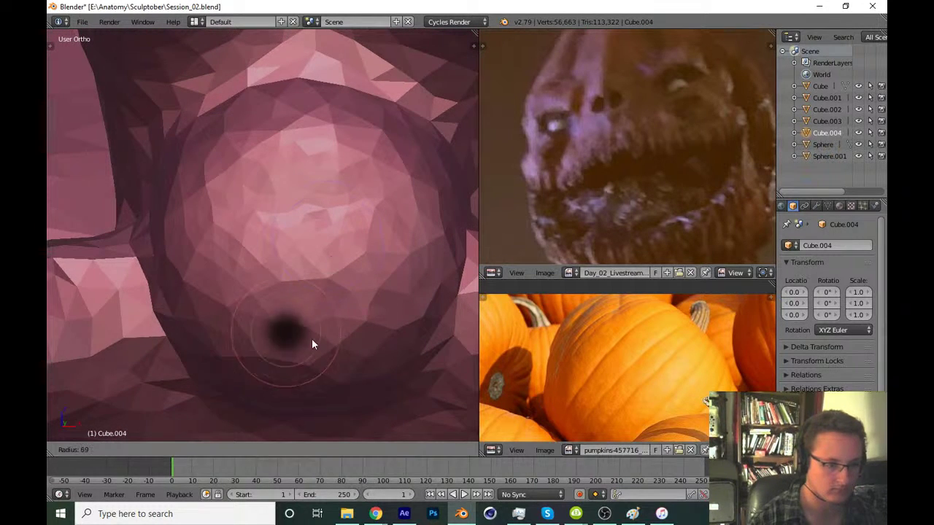
{"action": "left_click_drag", "start_coordinate": [263, 336], "coordinate": [175, 314]}
{"action": "middle_click_drag", "start_coordinate": [320, 292], "coordinate": [283, 201]}
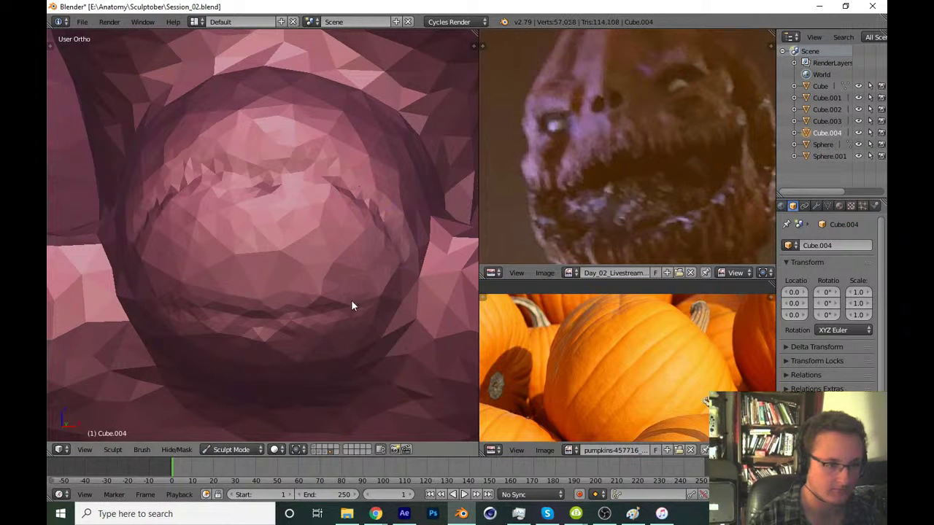
{"action": "left_click_drag", "start_coordinate": [351, 301], "coordinate": [392, 243]}
{"action": "mouse_move", "coordinate": [143, 267]}
{"action": "left_mouse_down"}
{"action": "mouse_move", "coordinate": [281, 305]}
{"action": "mouse_move", "coordinate": [408, 232]}
{"action": "left_mouse_up"}
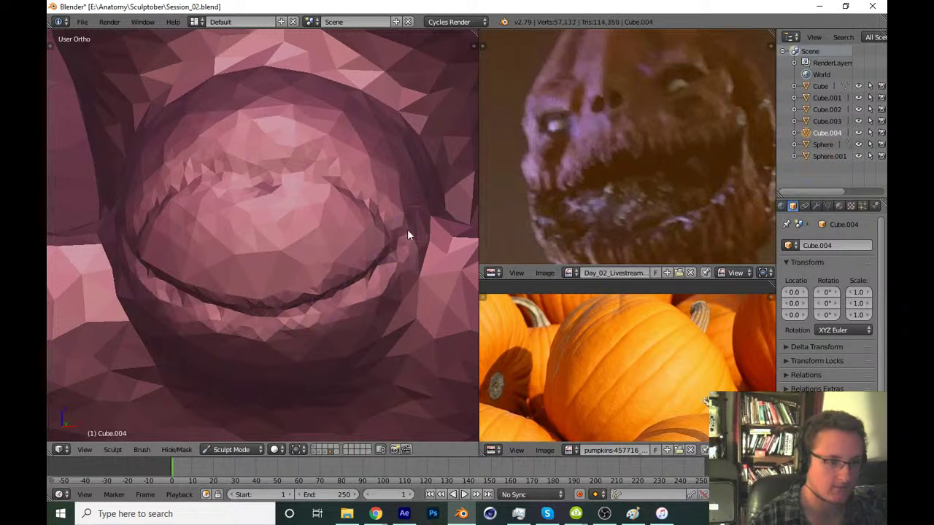
Add creases along the upper left and down the centre to complete the toothy grin
{"action": "mouse_move", "coordinate": [251, 173]}
{"action": "left_mouse_down"}
{"action": "mouse_move", "coordinate": [196, 184]}
{"action": "mouse_move", "coordinate": [157, 213]}
{"action": "left_mouse_up"}
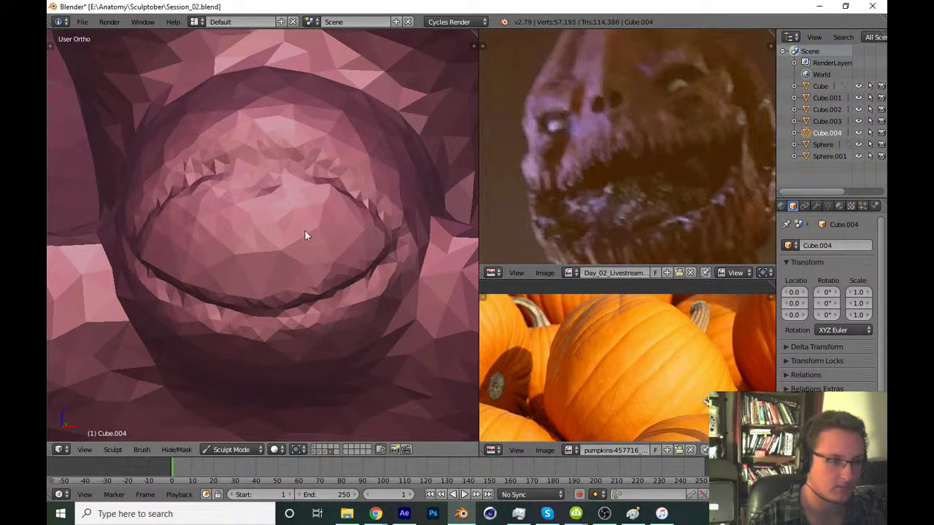
{"action": "left_click", "coordinate": [293, 283]}
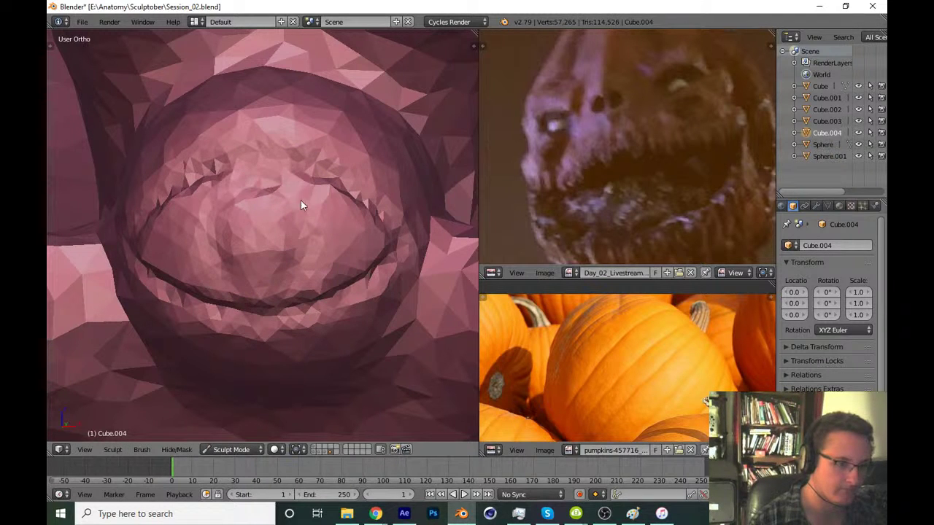
{"action": "mouse_move", "coordinate": [295, 162]}
{"action": "left_mouse_down"}
{"action": "mouse_move", "coordinate": [302, 260]}
{"action": "mouse_move", "coordinate": [292, 320]}
{"action": "left_mouse_up"}
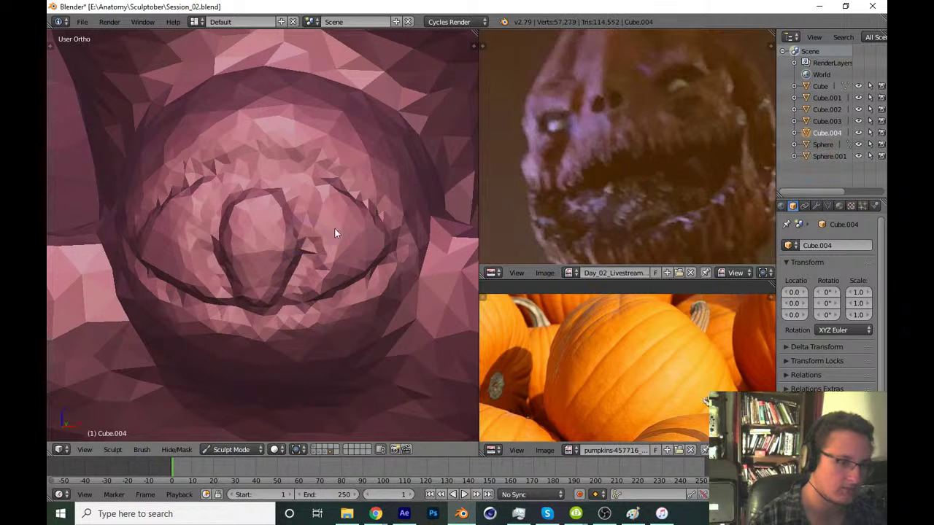
{"action": "scroll", "coordinate": [335, 228], "scroll_direction": "down", "scroll_amount": 5}
{"action": "scroll", "coordinate": [337, 262], "scroll_direction": "down", "scroll_amount": 2}
{"action": "scroll", "coordinate": [328, 256], "scroll_direction": "down", "scroll_amount": 5}
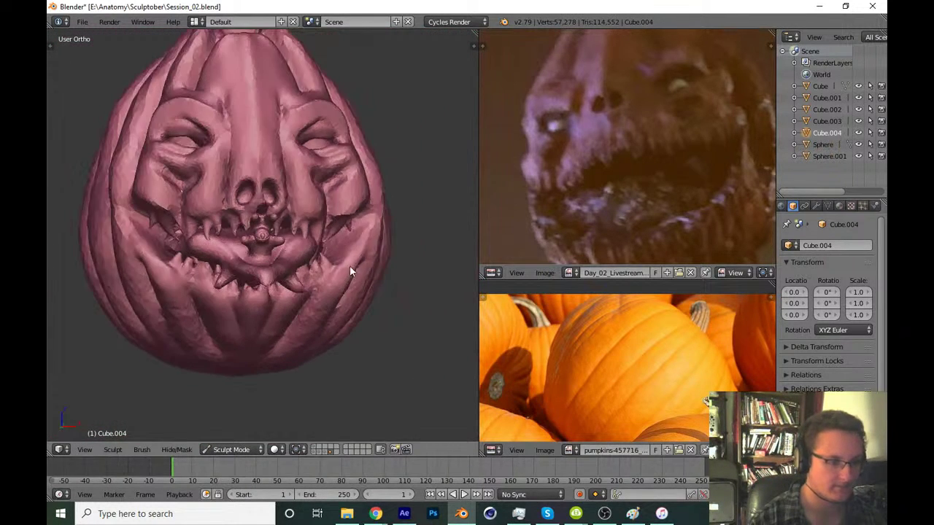
{"action": "mouse_move", "coordinate": [349, 265]}
{"action": "middle_mouse_down"}
{"action": "mouse_move", "coordinate": [330, 305]}
{"action": "mouse_move", "coordinate": [248, 358]}
{"action": "middle_mouse_up"}
Save the sculpt over its existing file
{"action": "key", "text": "ctrl+s"}
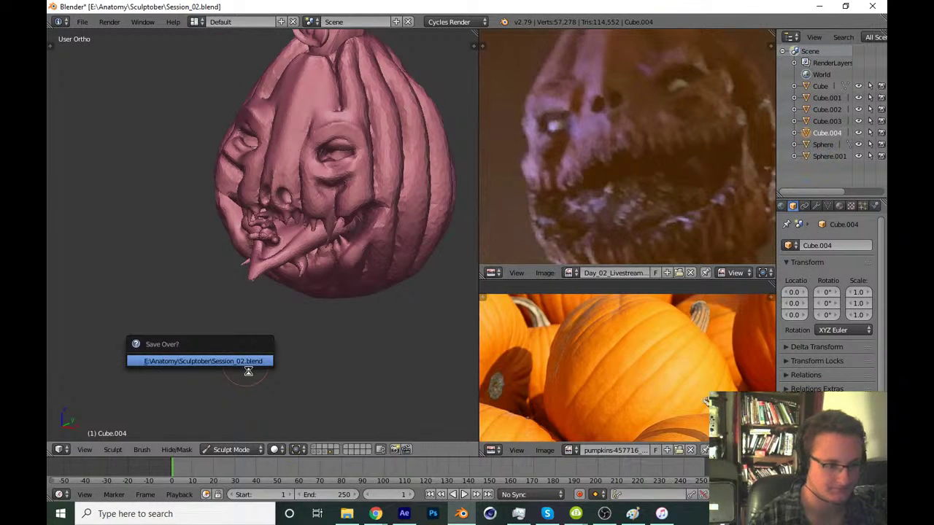
{"action": "key", "text": "Return"}
{"action": "mouse_move", "coordinate": [319, 368]}
{"action": "middle_mouse_down"}
{"action": "mouse_move", "coordinate": [319, 355]}
{"action": "mouse_move", "coordinate": [404, 340]}
{"action": "mouse_move", "coordinate": [336, 370]}
{"action": "middle_mouse_up"}
{"action": "scroll", "coordinate": [350, 306], "scroll_direction": "up", "scroll_amount": 8}
{"action": "mouse_move", "coordinate": [367, 236]}
{"action": "middle_mouse_down"}
{"action": "mouse_move", "coordinate": [294, 271]}
{"action": "mouse_move", "coordinate": [350, 263]}
{"action": "mouse_move", "coordinate": [313, 281]}
{"action": "middle_mouse_up"}
Pick a different sculpt brush and enlarge it to about 100 px
{"action": "key", "text": "t"}
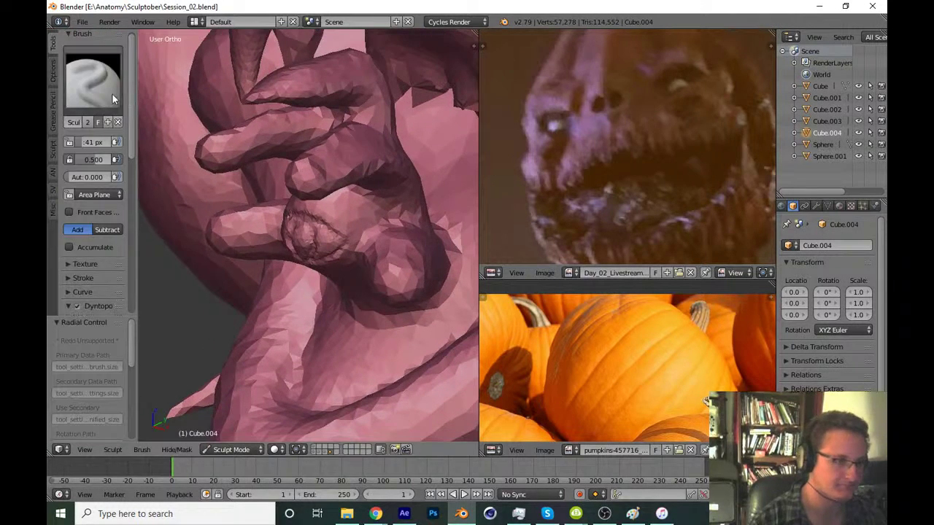
{"action": "left_click", "coordinate": [113, 94]}
{"action": "key", "text": "t"}
{"action": "key", "text": "f"}
{"action": "mouse_move", "coordinate": [224, 299]}
{"action": "middle_mouse_down"}
{"action": "mouse_move", "coordinate": [232, 313]}
{"action": "mouse_move", "coordinate": [276, 311]}
{"action": "middle_mouse_up"}
{"action": "left_click", "coordinate": [270, 307]}
Pull a finger out to the left and draw both extended fingers into long curves
{"action": "mouse_move", "coordinate": [250, 315]}
{"action": "left_mouse_down"}
{"action": "mouse_move", "coordinate": [176, 337]}
{"action": "mouse_move", "coordinate": [107, 326]}
{"action": "left_mouse_up"}
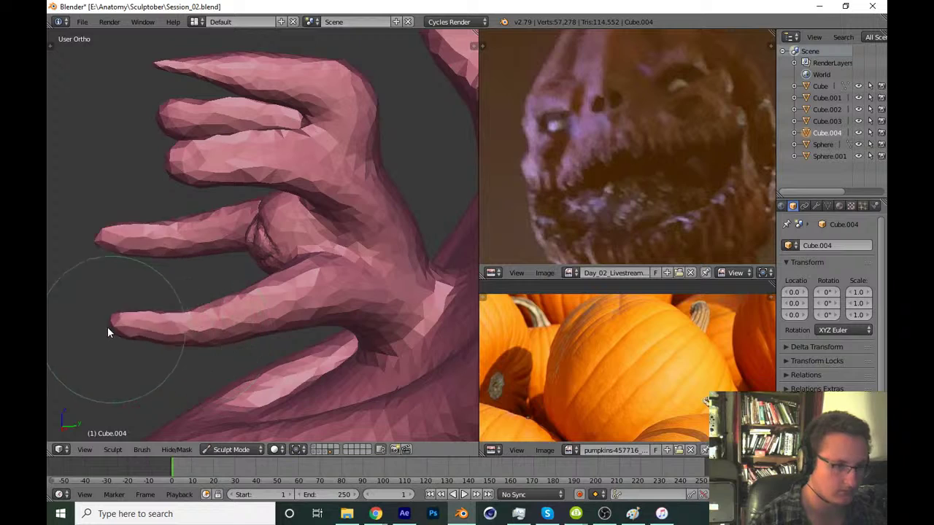
{"action": "mouse_move", "coordinate": [160, 294]}
{"action": "middle_mouse_down"}
{"action": "mouse_move", "coordinate": [262, 342]}
{"action": "mouse_move", "coordinate": [309, 344]}
{"action": "mouse_move", "coordinate": [292, 355]}
{"action": "mouse_move", "coordinate": [221, 251]}
{"action": "mouse_move", "coordinate": [267, 302]}
{"action": "mouse_move", "coordinate": [251, 228]}
{"action": "middle_mouse_up"}
{"action": "key", "text": "f"}
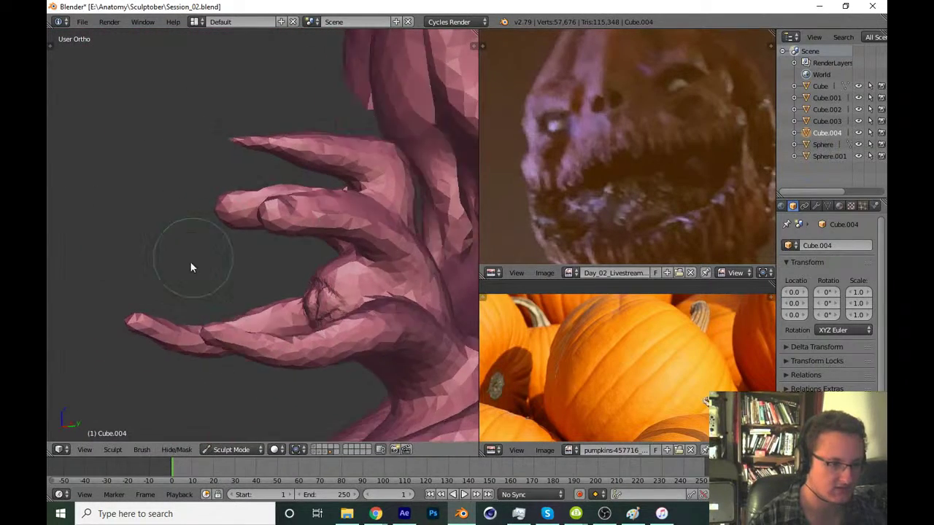
{"action": "left_click", "coordinate": [199, 261]}
{"action": "middle_click_drag", "start_coordinate": [198, 261], "coordinate": [262, 279]}
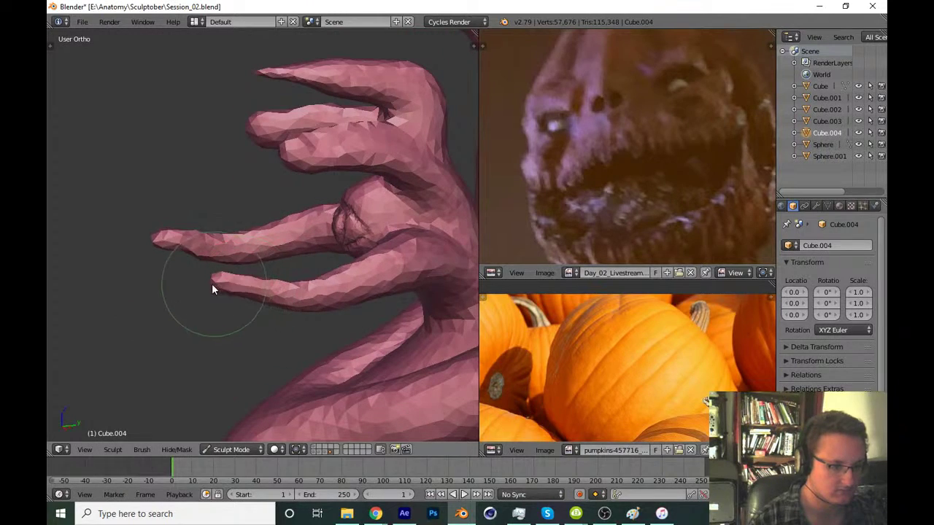
{"action": "mouse_move", "coordinate": [211, 283]}
{"action": "left_mouse_down"}
{"action": "mouse_move", "coordinate": [152, 337]}
{"action": "mouse_move", "coordinate": [198, 303]}
{"action": "left_mouse_up"}
Reshape a fingertip, undoing the unwanted strokes
{"action": "mouse_move", "coordinate": [197, 302]}
{"action": "middle_mouse_down"}
{"action": "mouse_move", "coordinate": [269, 358]}
{"action": "mouse_move", "coordinate": [284, 255]}
{"action": "mouse_move", "coordinate": [336, 270]}
{"action": "mouse_move", "coordinate": [284, 274]}
{"action": "mouse_move", "coordinate": [248, 292]}
{"action": "mouse_move", "coordinate": [262, 270]}
{"action": "middle_mouse_up"}
{"action": "mouse_move", "coordinate": [225, 303]}
{"action": "left_mouse_down"}
{"action": "mouse_move", "coordinate": [246, 344]}
{"action": "mouse_move", "coordinate": [290, 385]}
{"action": "left_mouse_up"}
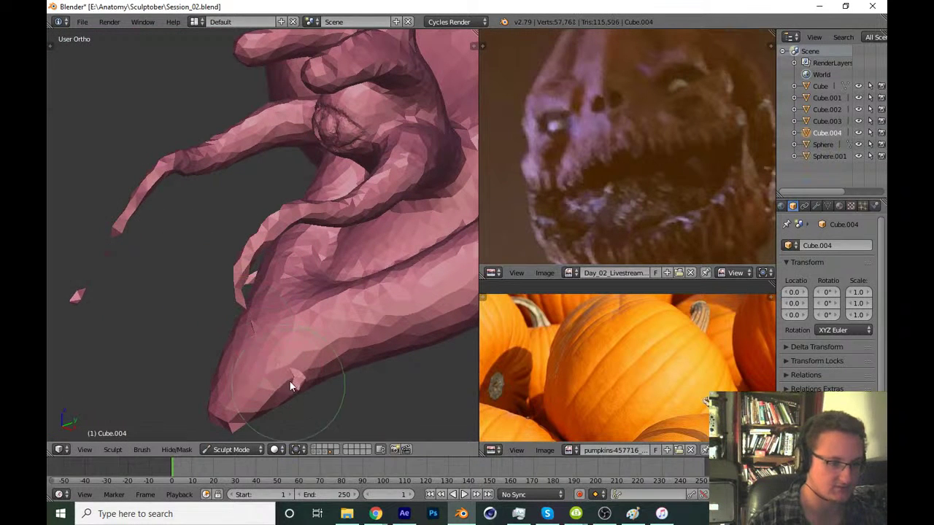
{"action": "mouse_move", "coordinate": [294, 280]}
{"action": "middle_mouse_down"}
{"action": "mouse_move", "coordinate": [328, 293]}
{"action": "mouse_move", "coordinate": [331, 227]}
{"action": "mouse_move", "coordinate": [333, 281]}
{"action": "middle_mouse_up"}
{"action": "left_click_drag", "start_coordinate": [315, 280], "coordinate": [312, 290]}
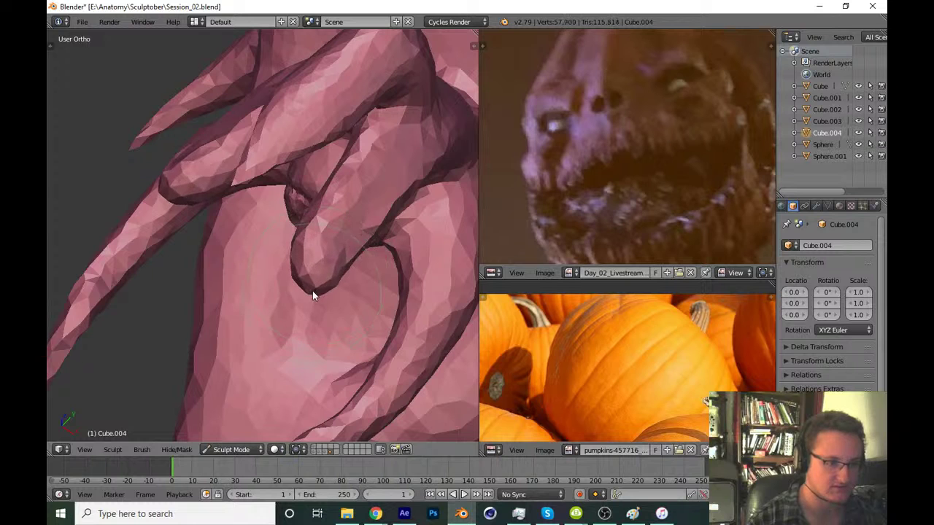
{"action": "mouse_move", "coordinate": [313, 291]}
{"action": "middle_mouse_down"}
{"action": "mouse_move", "coordinate": [305, 267]}
{"action": "mouse_move", "coordinate": [354, 310]}
{"action": "mouse_move", "coordinate": [413, 243]}
{"action": "middle_mouse_up"}
{"action": "key", "text": "ctrl+z"}
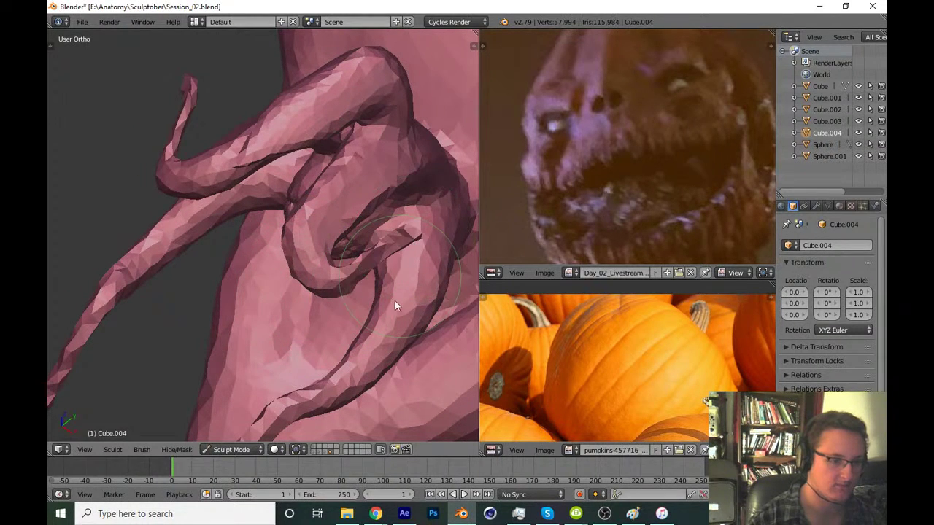
{"action": "key", "text": "ctrl+z"}
{"action": "mouse_move", "coordinate": [394, 306]}
{"action": "middle_mouse_down"}
{"action": "mouse_move", "coordinate": [298, 328]}
{"action": "mouse_move", "coordinate": [359, 246]}
{"action": "mouse_move", "coordinate": [363, 194]}
{"action": "middle_mouse_up"}
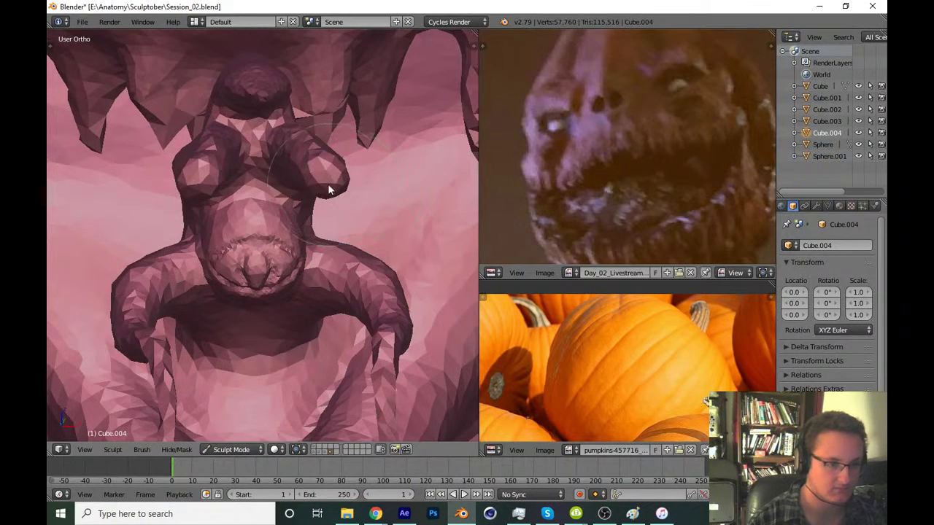
Pull the arms outward symmetrically and stretch the fingers into long curling tentacles
{"action": "mouse_move", "coordinate": [328, 188]}
{"action": "left_mouse_down"}
{"action": "mouse_move", "coordinate": [375, 197]}
{"action": "mouse_move", "coordinate": [448, 183]}
{"action": "left_mouse_up"}
{"action": "middle_click_drag", "start_coordinate": [448, 183], "coordinate": [271, 336]}
{"action": "mouse_move", "coordinate": [283, 334]}
{"action": "left_mouse_down"}
{"action": "mouse_move", "coordinate": [358, 323]}
{"action": "mouse_move", "coordinate": [270, 284]}
{"action": "left_mouse_up"}
{"action": "middle_click_drag", "start_coordinate": [244, 281], "coordinate": [225, 289]}
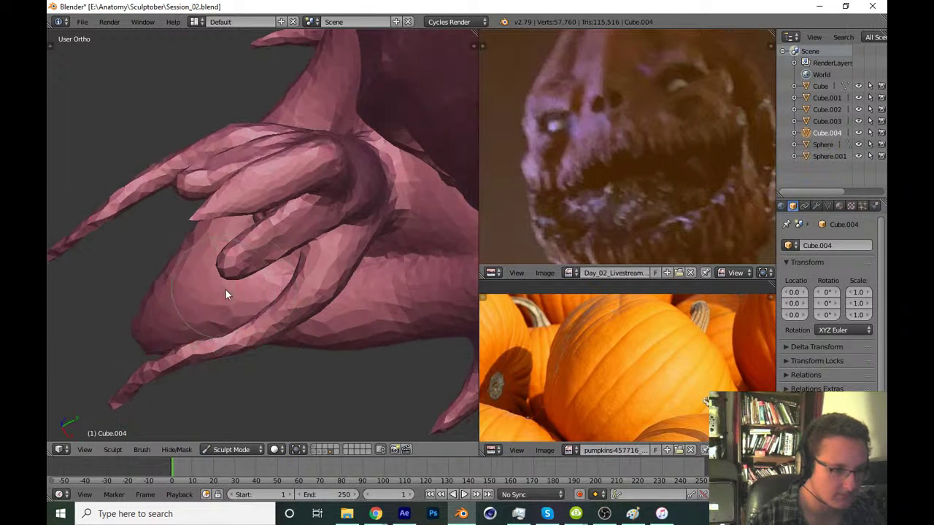
{"action": "mouse_move", "coordinate": [232, 275]}
{"action": "left_mouse_down"}
{"action": "mouse_move", "coordinate": [238, 312]}
{"action": "mouse_move", "coordinate": [315, 348]}
{"action": "mouse_move", "coordinate": [370, 326]}
{"action": "mouse_move", "coordinate": [384, 306]}
{"action": "left_mouse_up"}
{"action": "mouse_move", "coordinate": [384, 306]}
{"action": "middle_mouse_down"}
{"action": "mouse_move", "coordinate": [310, 354]}
{"action": "mouse_move", "coordinate": [384, 222]}
{"action": "mouse_move", "coordinate": [373, 202]}
{"action": "mouse_move", "coordinate": [240, 192]}
{"action": "mouse_move", "coordinate": [299, 236]}
{"action": "mouse_move", "coordinate": [252, 223]}
{"action": "middle_mouse_up"}
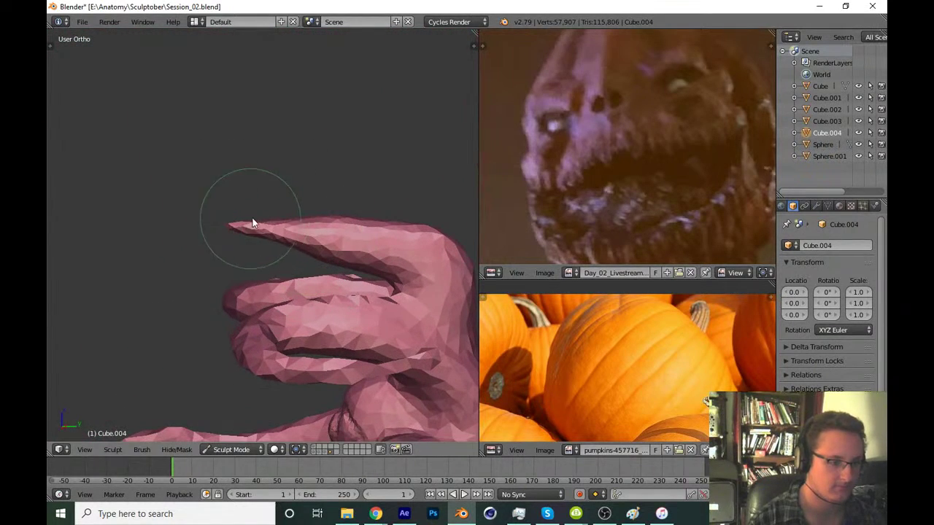
Curl a fingertip up into a hook and draw the strand tip out to the upper right
{"action": "mouse_move", "coordinate": [236, 228]}
{"action": "left_mouse_down"}
{"action": "mouse_move", "coordinate": [217, 211]}
{"action": "mouse_move", "coordinate": [217, 155]}
{"action": "mouse_move", "coordinate": [253, 194]}
{"action": "left_mouse_up"}
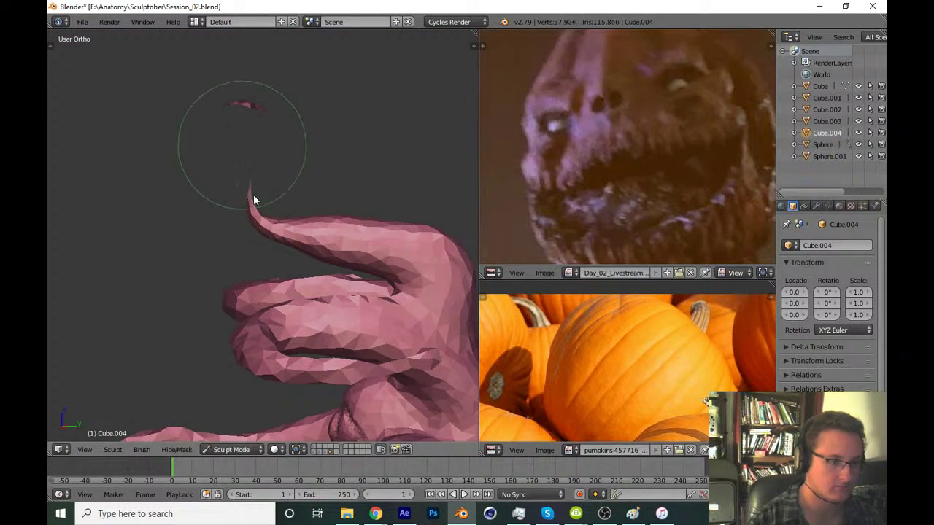
{"action": "key", "text": "ctrl+z"}
{"action": "mouse_move", "coordinate": [254, 194]}
{"action": "middle_mouse_down"}
{"action": "mouse_move", "coordinate": [254, 221]}
{"action": "mouse_move", "coordinate": [183, 240]}
{"action": "middle_mouse_up"}
{"action": "mouse_move", "coordinate": [245, 236]}
{"action": "left_mouse_down"}
{"action": "mouse_move", "coordinate": [234, 244]}
{"action": "mouse_move", "coordinate": [217, 232]}
{"action": "mouse_move", "coordinate": [231, 196]}
{"action": "mouse_move", "coordinate": [222, 196]}
{"action": "mouse_move", "coordinate": [298, 150]}
{"action": "mouse_move", "coordinate": [329, 192]}
{"action": "mouse_move", "coordinate": [379, 177]}
{"action": "left_mouse_up"}
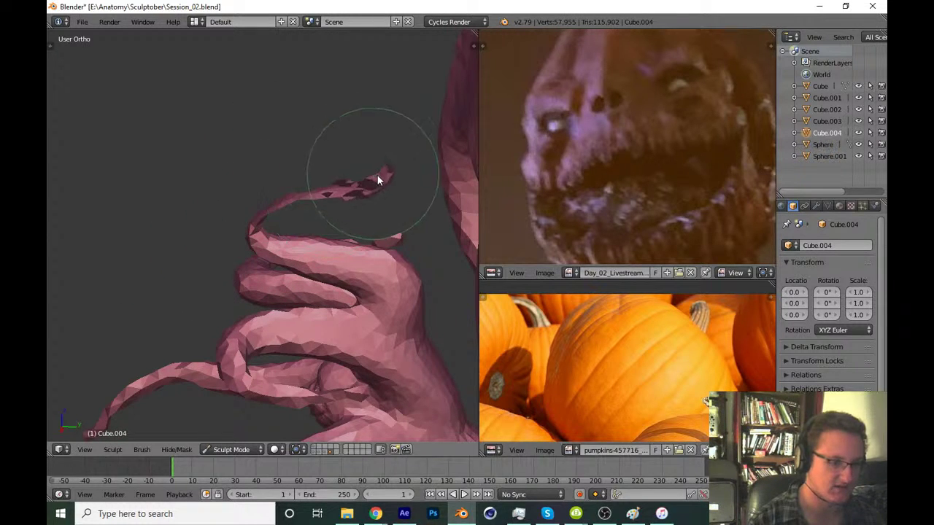
{"action": "left_click_drag", "start_coordinate": [329, 210], "coordinate": [306, 225]}
{"action": "middle_click_drag", "start_coordinate": [307, 226], "coordinate": [388, 196]}
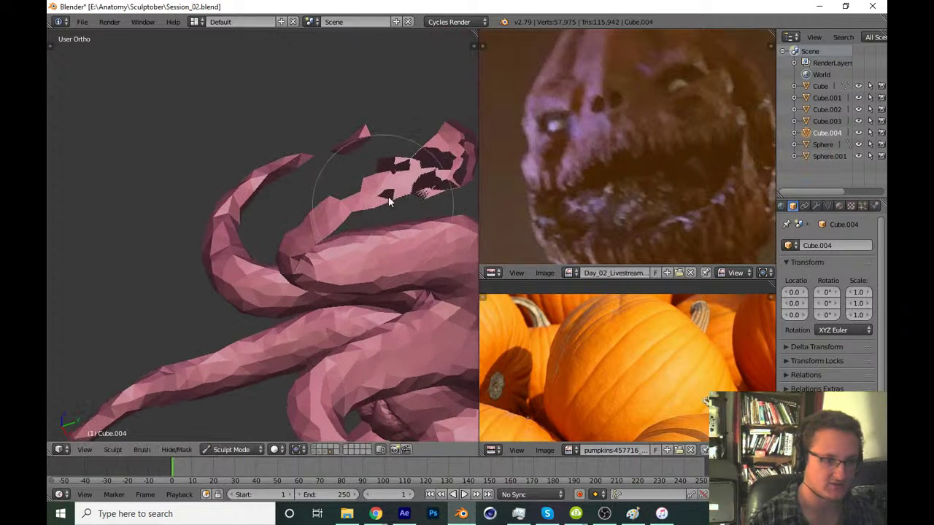
{"action": "mouse_move", "coordinate": [388, 196]}
{"action": "left_mouse_down"}
{"action": "mouse_move", "coordinate": [377, 187]}
{"action": "mouse_move", "coordinate": [403, 182]}
{"action": "mouse_move", "coordinate": [399, 194]}
{"action": "left_mouse_up"}
{"action": "mouse_move", "coordinate": [399, 194]}
{"action": "middle_mouse_down"}
{"action": "mouse_move", "coordinate": [344, 192]}
{"action": "mouse_move", "coordinate": [307, 210]}
{"action": "mouse_move", "coordinate": [319, 178]}
{"action": "middle_mouse_up"}
{"action": "key", "text": "KP_3"}
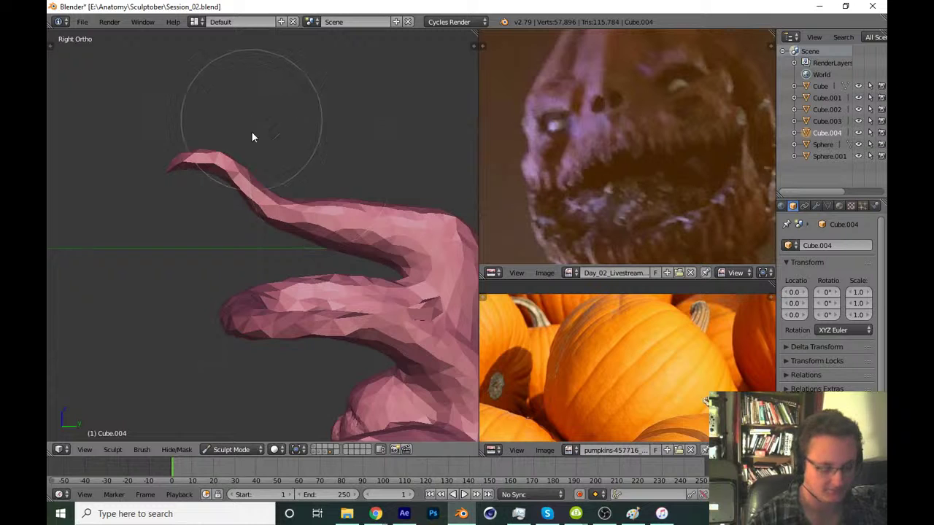
Switch to the Snake Hook brush and hook the strand tip into a new shape
{"action": "middle_click_drag", "start_coordinate": [253, 136], "coordinate": [278, 242], "text": "shift"}
{"action": "key", "text": "t"}
{"action": "left_click", "coordinate": [92, 80]}
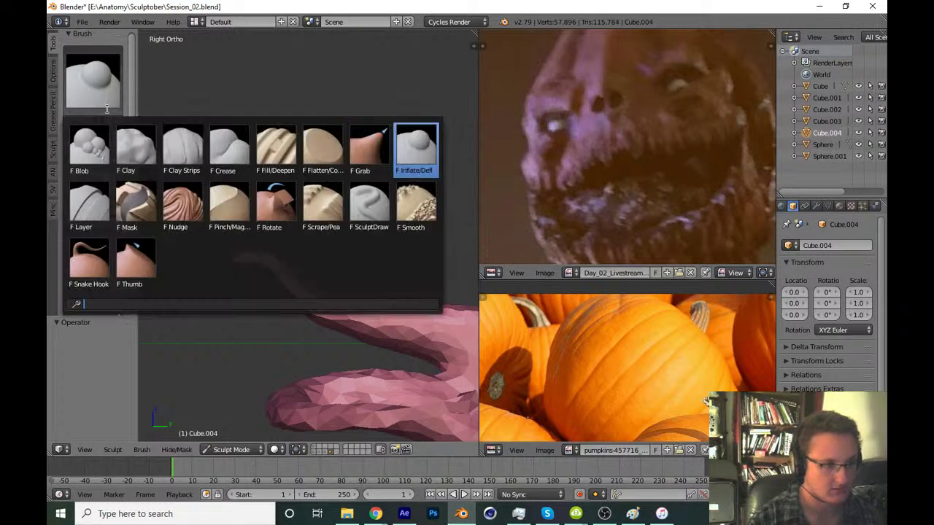
{"action": "left_click", "coordinate": [92, 275]}
{"action": "key", "text": "t"}
{"action": "mouse_move", "coordinate": [221, 255]}
{"action": "left_mouse_down"}
{"action": "mouse_move", "coordinate": [219, 269]}
{"action": "mouse_move", "coordinate": [235, 278]}
{"action": "mouse_move", "coordinate": [197, 256]}
{"action": "mouse_move", "coordinate": [195, 232]}
{"action": "mouse_move", "coordinate": [223, 207]}
{"action": "mouse_move", "coordinate": [243, 213]}
{"action": "mouse_move", "coordinate": [239, 234]}
{"action": "mouse_move", "coordinate": [206, 210]}
{"action": "mouse_move", "coordinate": [261, 202]}
{"action": "left_mouse_up"}
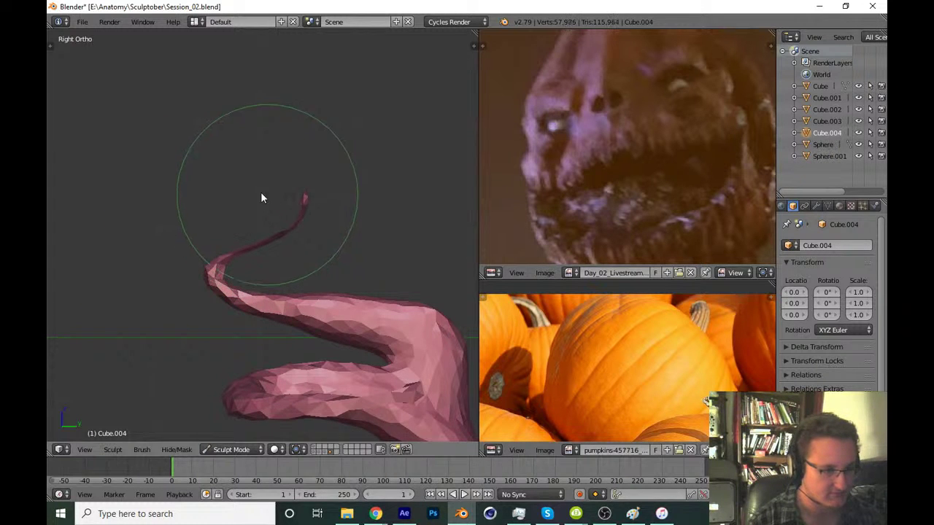
{"action": "middle_click_drag", "start_coordinate": [262, 197], "coordinate": [299, 253]}
Set the brush radius to 133 and pull a strand tip out into a thin spike
{"action": "scroll", "coordinate": [299, 248], "scroll_direction": "up", "scroll_amount": 5}
{"action": "scroll", "coordinate": [331, 248], "scroll_direction": "up", "scroll_amount": 3}
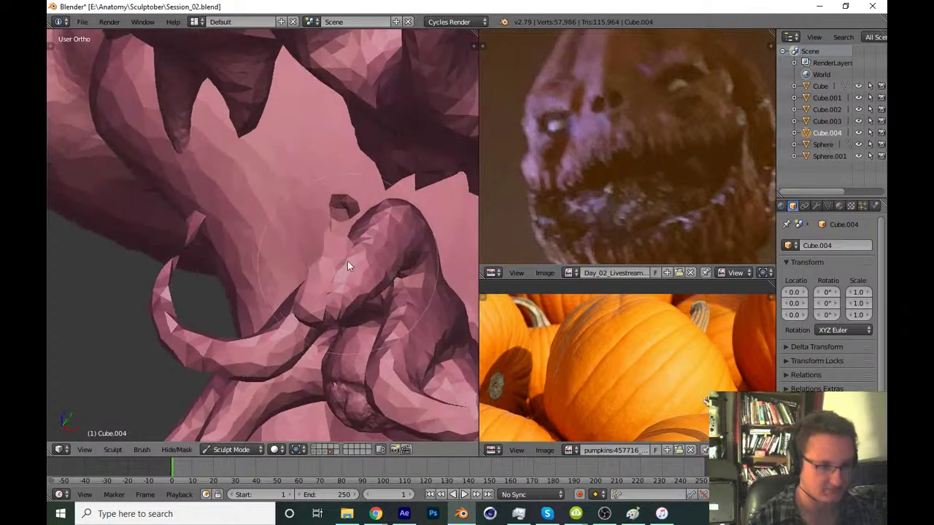
{"action": "key", "text": "f"}
{"action": "left_click", "coordinate": [347, 248]}
{"action": "middle_click_drag", "start_coordinate": [352, 225], "coordinate": [356, 220]}
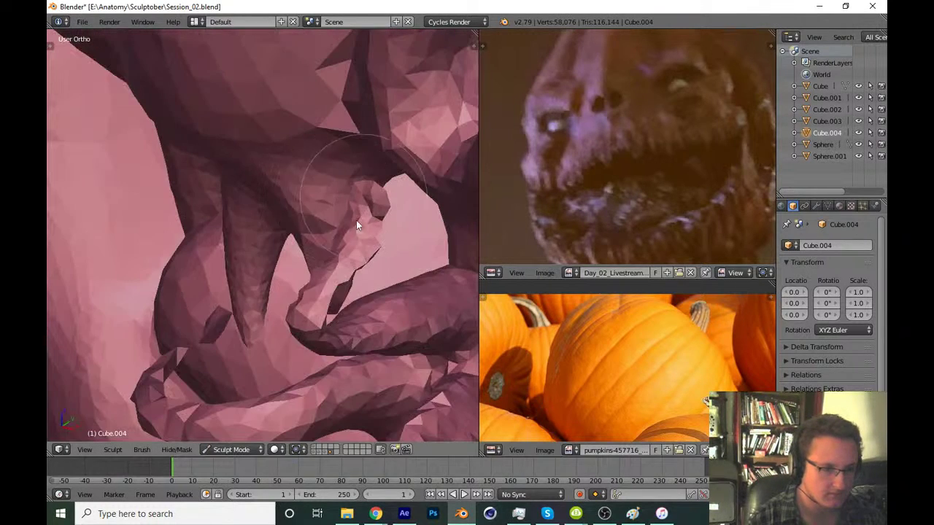
{"action": "left_click_drag", "start_coordinate": [356, 220], "coordinate": [357, 194]}
{"action": "mouse_move", "coordinate": [357, 197]}
{"action": "middle_mouse_down"}
{"action": "mouse_move", "coordinate": [336, 210]}
{"action": "mouse_move", "coordinate": [354, 247]}
{"action": "middle_mouse_up"}
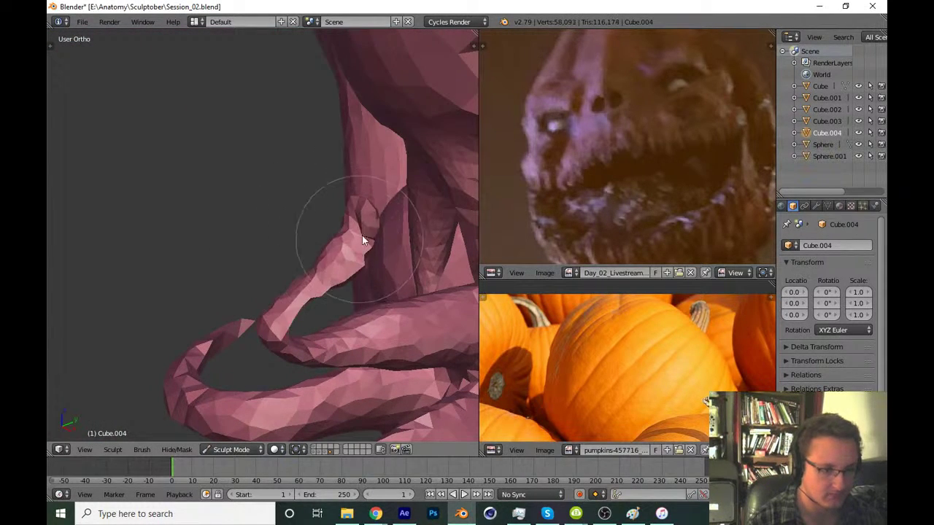
{"action": "left_click_drag", "start_coordinate": [362, 234], "coordinate": [373, 223]}
{"action": "mouse_move", "coordinate": [373, 223]}
{"action": "middle_mouse_down"}
{"action": "mouse_move", "coordinate": [354, 251]}
{"action": "mouse_move", "coordinate": [338, 321]}
{"action": "mouse_move", "coordinate": [339, 336]}
{"action": "mouse_move", "coordinate": [377, 324]}
{"action": "mouse_move", "coordinate": [375, 333]}
{"action": "mouse_move", "coordinate": [346, 340]}
{"action": "mouse_move", "coordinate": [336, 359]}
{"action": "mouse_move", "coordinate": [365, 364]}
{"action": "middle_mouse_up"}
{"action": "key", "text": "KP_3"}
Save over the existing file, then sculpt and reshape the creature's nose ridge
{"action": "key", "text": "ctrl+s"}
{"action": "key", "text": "Return"}
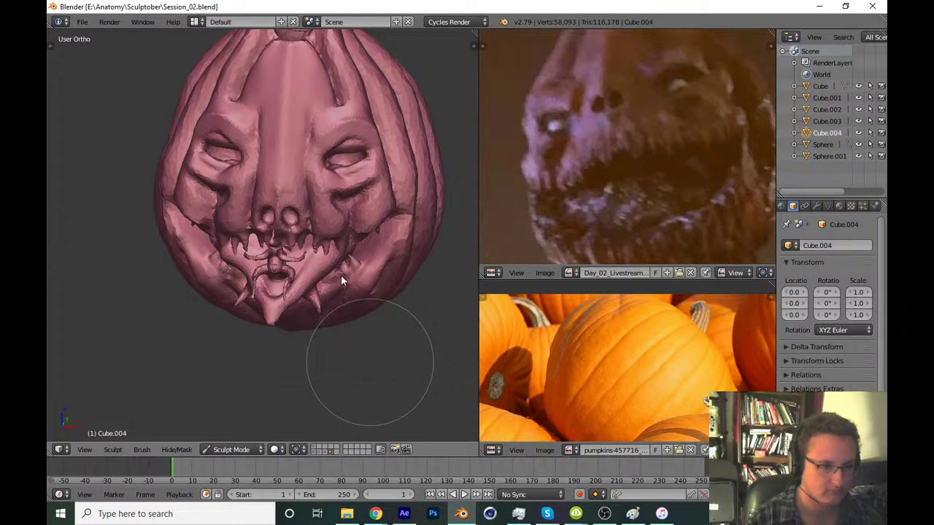
{"action": "scroll", "coordinate": [316, 284], "scroll_direction": "up", "scroll_amount": 2}
{"action": "scroll", "coordinate": [371, 252], "scroll_direction": "up", "scroll_amount": 3}
{"action": "scroll", "coordinate": [343, 207], "scroll_direction": "up", "scroll_amount": 3}
{"action": "scroll", "coordinate": [340, 219], "scroll_direction": "down", "scroll_amount": 4}
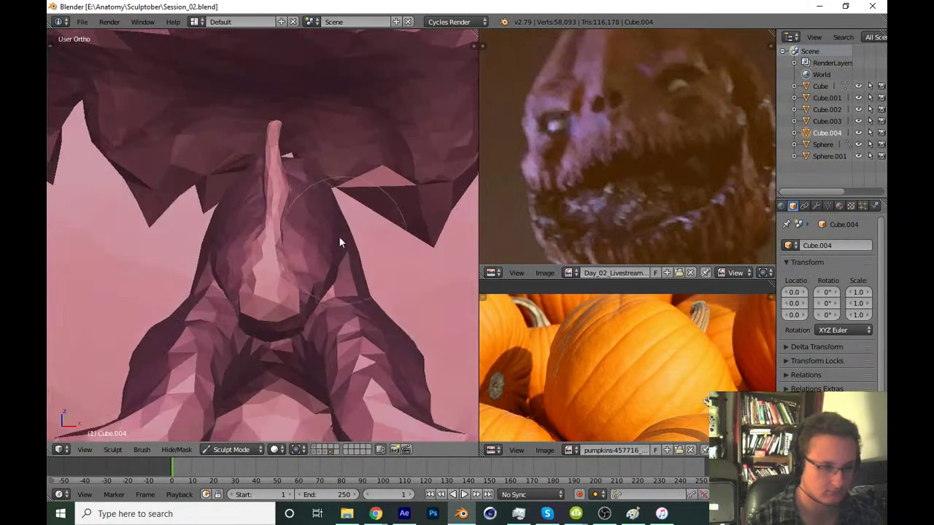
{"action": "scroll", "coordinate": [306, 235], "scroll_direction": "up", "scroll_amount": 2}
{"action": "mouse_move", "coordinate": [289, 205]}
{"action": "left_mouse_down"}
{"action": "mouse_move", "coordinate": [270, 243]}
{"action": "mouse_move", "coordinate": [279, 191]}
{"action": "mouse_move", "coordinate": [305, 173]}
{"action": "mouse_move", "coordinate": [256, 227]}
{"action": "mouse_move", "coordinate": [317, 128]}
{"action": "left_mouse_up"}
{"action": "scroll", "coordinate": [261, 156], "scroll_direction": "up", "scroll_amount": 3}
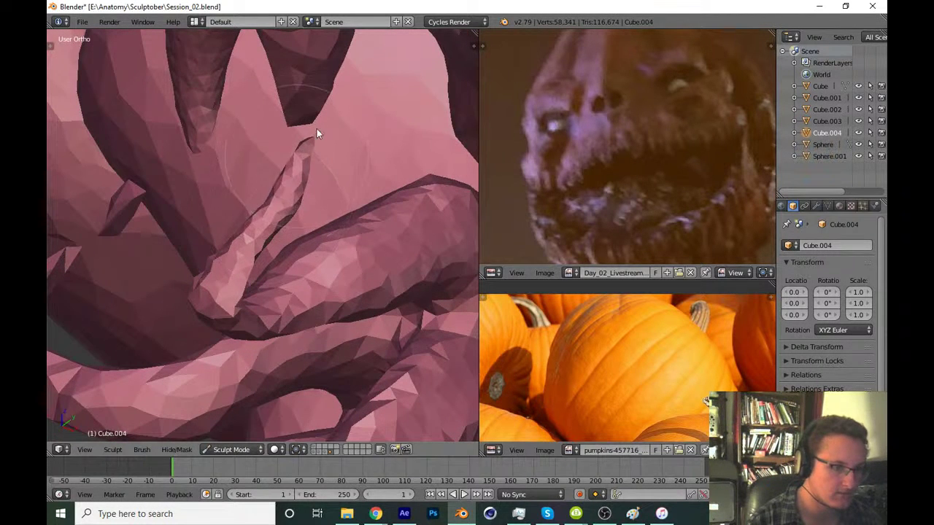
{"action": "mouse_move", "coordinate": [275, 192]}
{"action": "left_mouse_down"}
{"action": "mouse_move", "coordinate": [280, 219]}
{"action": "mouse_move", "coordinate": [292, 194]}
{"action": "mouse_move", "coordinate": [283, 219]}
{"action": "mouse_move", "coordinate": [322, 137]}
{"action": "left_mouse_up"}
{"action": "scroll", "coordinate": [305, 257], "scroll_direction": "down", "scroll_amount": 3}
From a side view, sculpt the curled nose tendril into shape
{"action": "key", "text": "KP_3"}
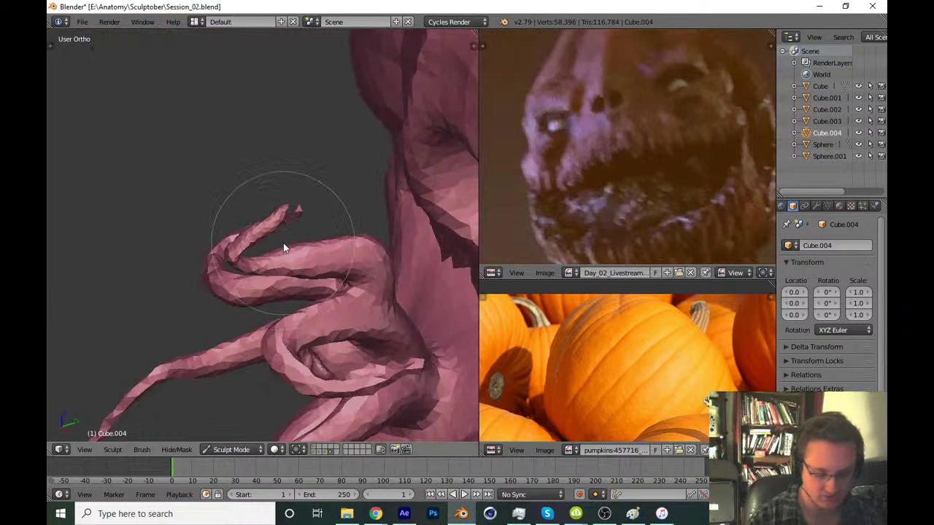
{"action": "scroll", "coordinate": [284, 243], "scroll_direction": "up", "scroll_amount": 1}
{"action": "middle_click_drag", "start_coordinate": [283, 248], "coordinate": [334, 305]}
{"action": "scroll", "coordinate": [368, 254], "scroll_direction": "up", "scroll_amount": 3}
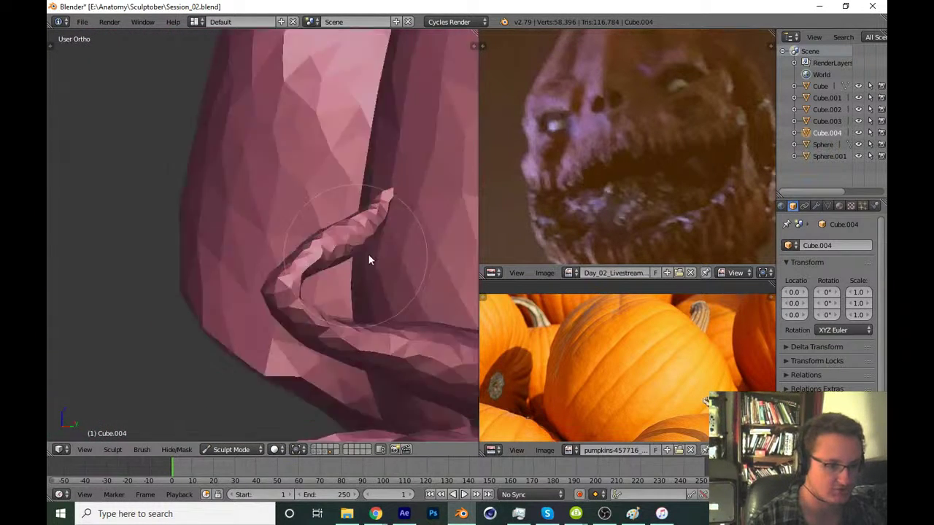
{"action": "middle_click_drag", "start_coordinate": [368, 255], "coordinate": [304, 317]}
{"action": "left_click_drag", "start_coordinate": [301, 311], "coordinate": [286, 349]}
{"action": "scroll", "coordinate": [286, 348], "scroll_direction": "down", "scroll_amount": 2}
{"action": "scroll", "coordinate": [340, 352], "scroll_direction": "down", "scroll_amount": 2}
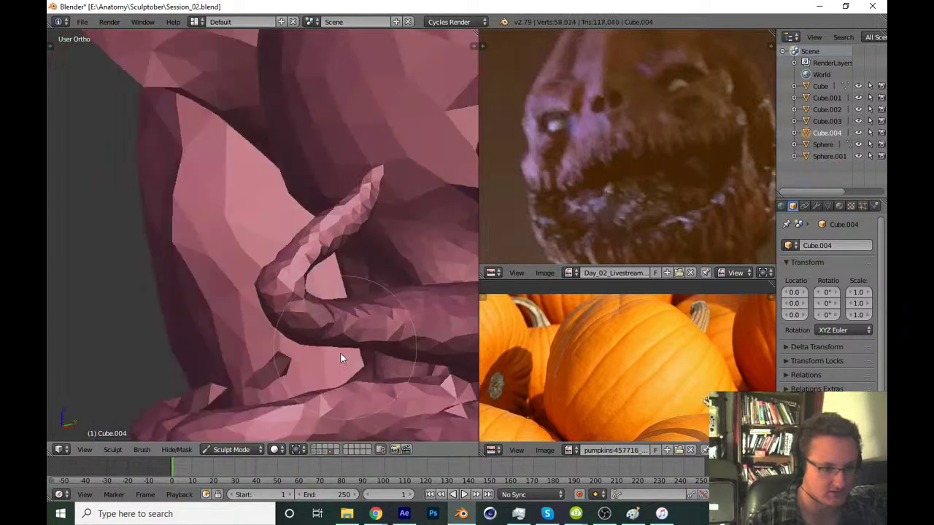
{"action": "scroll", "coordinate": [340, 353], "scroll_direction": "down", "scroll_amount": 2}
{"action": "scroll", "coordinate": [360, 282], "scroll_direction": "up", "scroll_amount": 3}
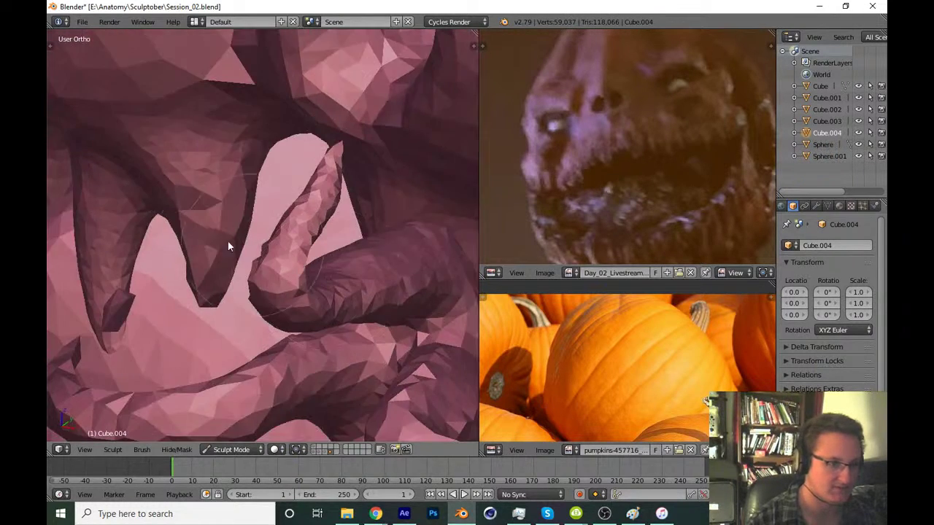
Orbit and zoom around the nose to inspect the tendrils
{"action": "middle_click_drag", "start_coordinate": [228, 241], "coordinate": [166, 117]}
{"action": "scroll", "coordinate": [401, 307], "scroll_direction": "down", "scroll_amount": 3}
{"action": "scroll", "coordinate": [317, 232], "scroll_direction": "up", "scroll_amount": 3}
{"action": "scroll", "coordinate": [317, 236], "scroll_direction": "down", "scroll_amount": 3}
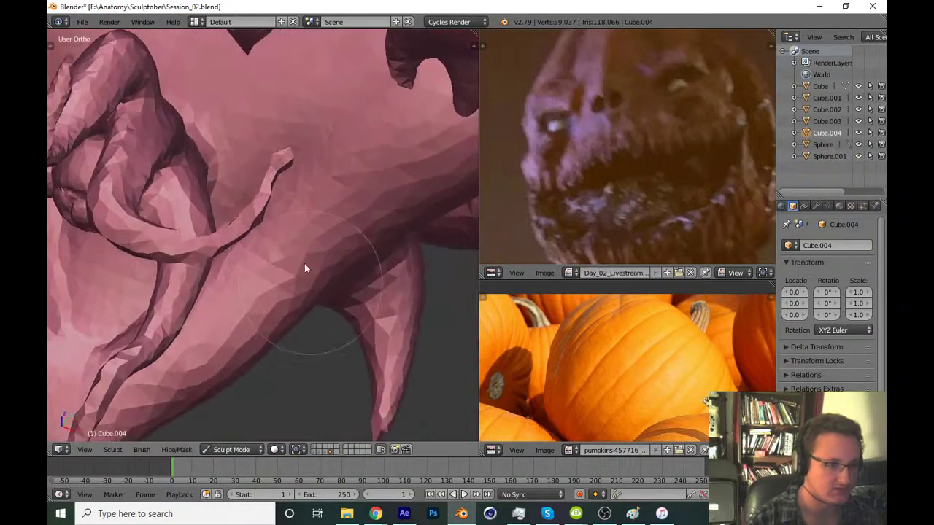
{"action": "mouse_move", "coordinate": [304, 263]}
{"action": "middle_mouse_down"}
{"action": "mouse_move", "coordinate": [326, 236]}
{"action": "mouse_move", "coordinate": [251, 229]}
{"action": "mouse_move", "coordinate": [353, 269]}
{"action": "mouse_move", "coordinate": [234, 312]}
{"action": "mouse_move", "coordinate": [375, 292]}
{"action": "mouse_move", "coordinate": [401, 232]}
{"action": "mouse_move", "coordinate": [355, 267]}
{"action": "mouse_move", "coordinate": [251, 260]}
{"action": "middle_mouse_up"}
{"action": "scroll", "coordinate": [250, 260], "scroll_direction": "up", "scroll_amount": 3}
{"action": "middle_click_drag", "start_coordinate": [265, 134], "coordinate": [243, 269]}
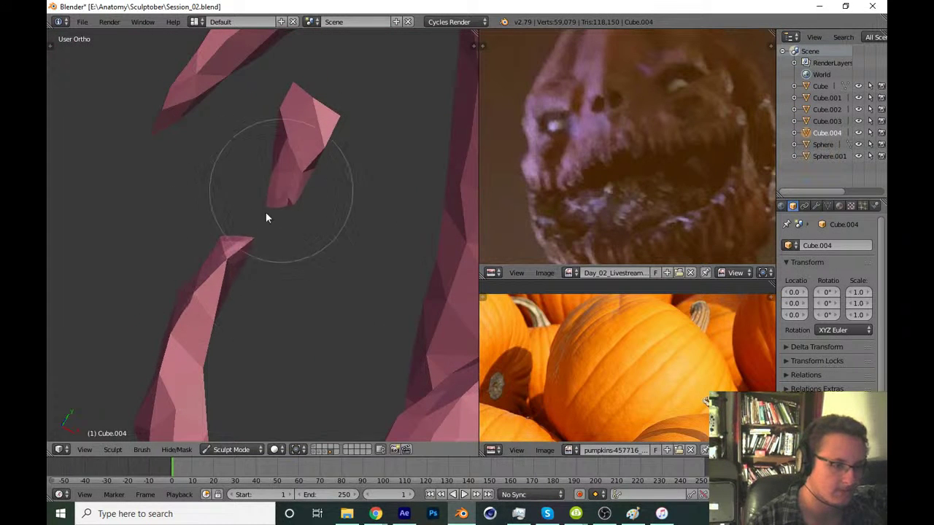
Smooth and round out the tendril surfaces and the upper tendril piece
{"action": "left_click_drag", "start_coordinate": [264, 214], "coordinate": [267, 186]}
{"action": "left_click_drag", "start_coordinate": [241, 241], "coordinate": [204, 313]}
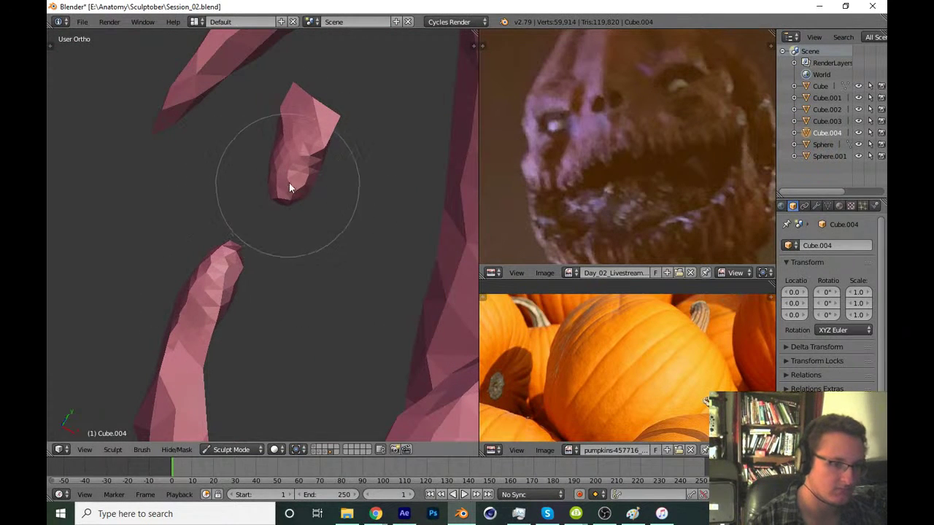
{"action": "left_click_drag", "start_coordinate": [288, 182], "coordinate": [278, 180]}
{"action": "key", "text": "t"}
{"action": "scroll", "coordinate": [134, 157], "scroll_direction": "down", "scroll_amount": 2}
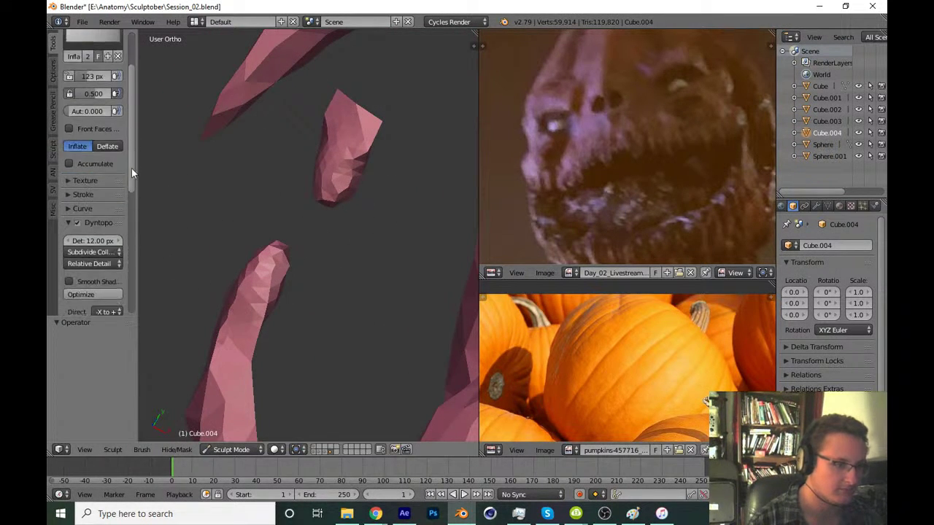
{"action": "scroll", "coordinate": [131, 168], "scroll_direction": "down", "scroll_amount": 2}
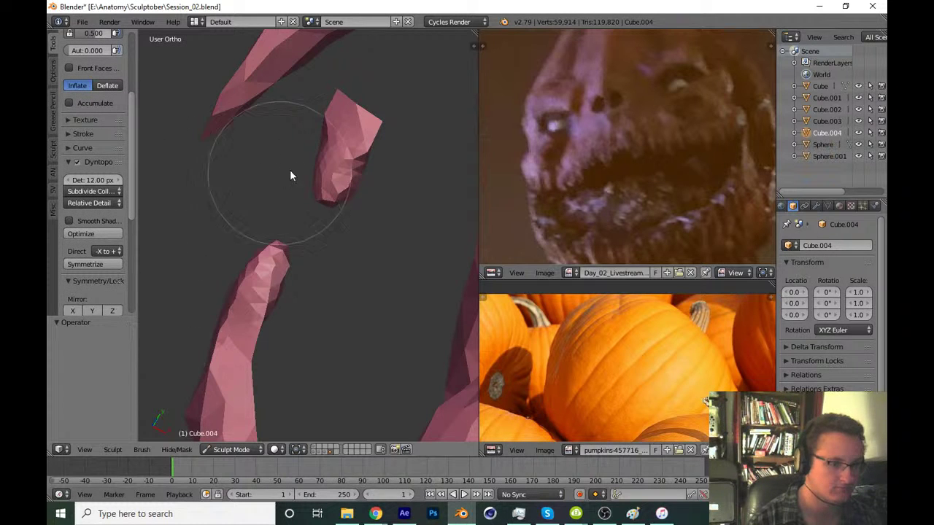
In Edit Mode with wireframe view, circle-select all vertices of the loose floating fragment
{"action": "key", "text": "Tab"}
{"action": "key", "text": "z"}
{"action": "key", "text": "a"}
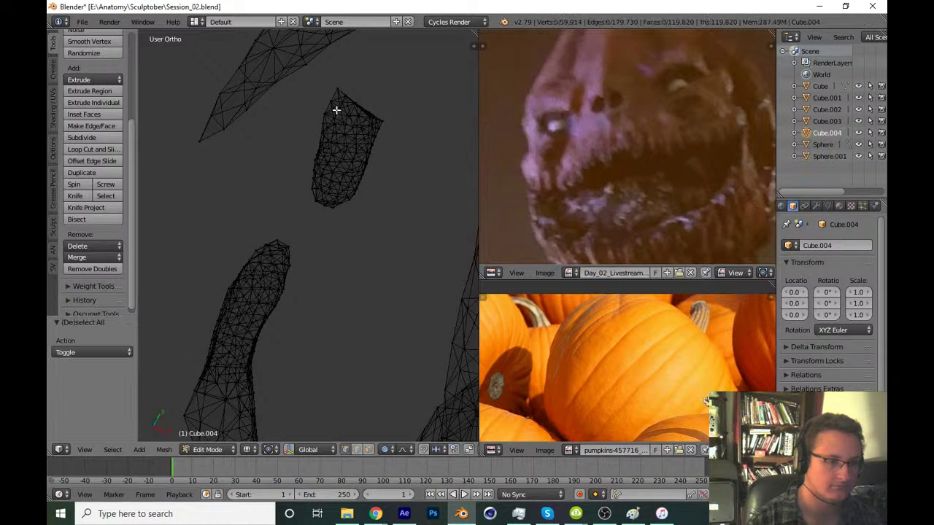
{"action": "key", "text": "a"}
{"action": "key", "text": "a"}
{"action": "key", "text": "c"}
{"action": "mouse_move", "coordinate": [340, 94]}
{"action": "left_mouse_down"}
{"action": "mouse_move", "coordinate": [323, 178]}
{"action": "mouse_move", "coordinate": [367, 115]}
{"action": "mouse_move", "coordinate": [402, 141]}
{"action": "left_mouse_up"}
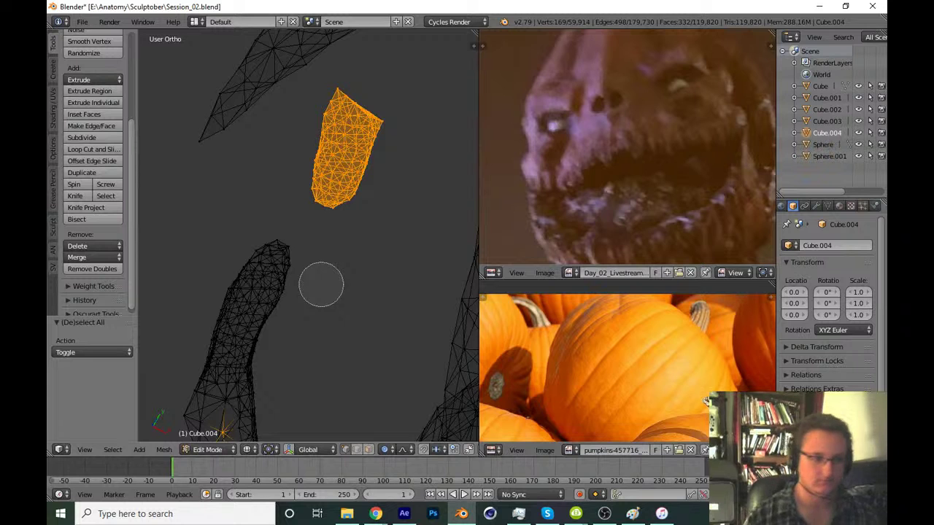
{"action": "middle_click_drag", "start_coordinate": [352, 161], "coordinate": [351, 151]}
{"action": "key", "text": "a"}
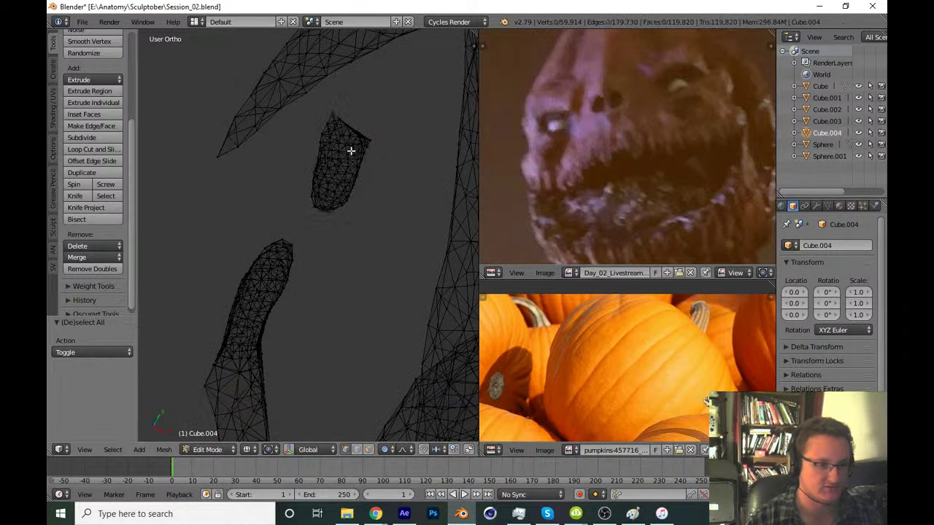
{"action": "left_click_drag", "start_coordinate": [351, 138], "coordinate": [328, 189]}
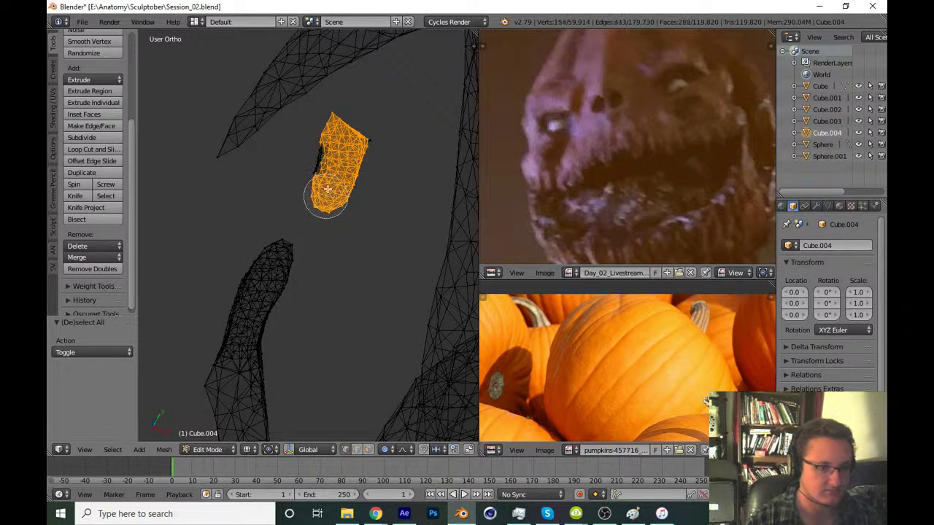
Delete the selected floating vertices and return to Sculpt Mode
{"action": "key", "text": "x"}
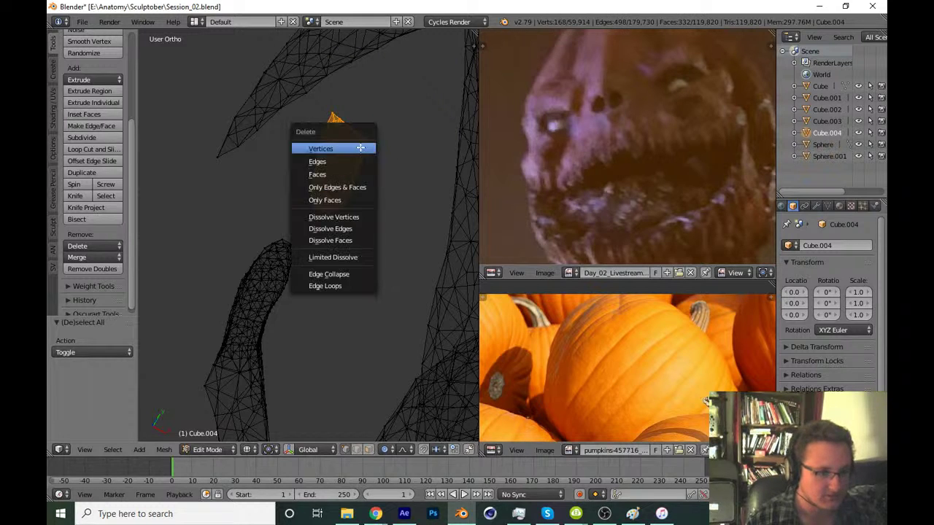
{"action": "left_click", "coordinate": [361, 149]}
{"action": "scroll", "coordinate": [359, 176], "scroll_direction": "up", "scroll_amount": 2}
{"action": "key", "text": "ctrl+Tab"}
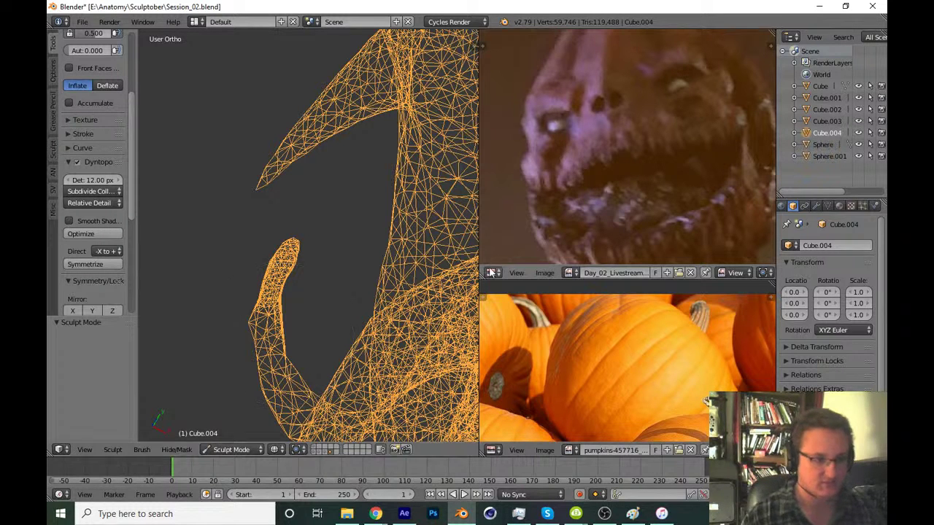
Return to solid shading, view the pumpkin from the front, and save the file
{"action": "key", "text": "z"}
{"action": "mouse_move", "coordinate": [377, 303]}
{"action": "middle_mouse_down"}
{"action": "mouse_move", "coordinate": [292, 240]}
{"action": "mouse_move", "coordinate": [375, 333]}
{"action": "middle_mouse_up"}
{"action": "scroll", "coordinate": [412, 228], "scroll_direction": "up", "scroll_amount": 3}
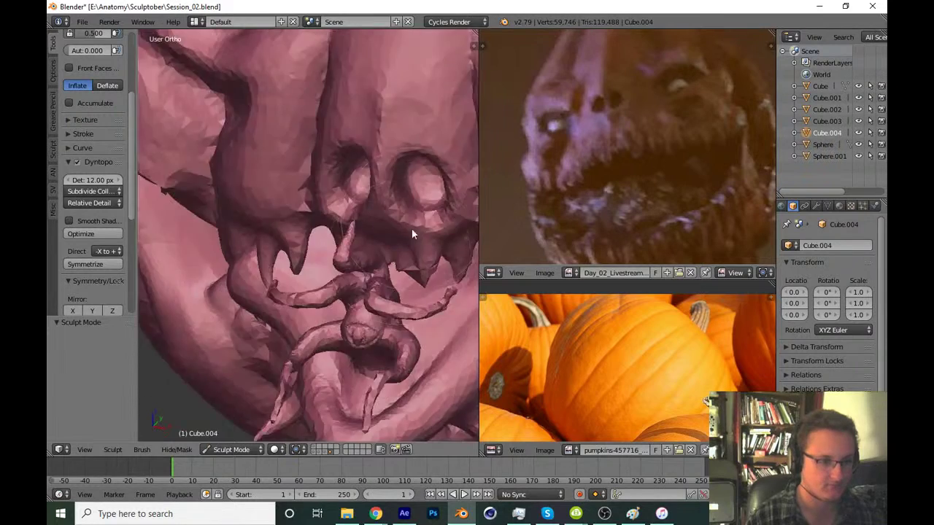
{"action": "scroll", "coordinate": [401, 306], "scroll_direction": "down", "scroll_amount": 4}
{"action": "mouse_move", "coordinate": [393, 378]}
{"action": "middle_mouse_down"}
{"action": "mouse_move", "coordinate": [387, 315]}
{"action": "mouse_move", "coordinate": [380, 355]}
{"action": "mouse_move", "coordinate": [261, 374]}
{"action": "mouse_move", "coordinate": [338, 382]}
{"action": "middle_mouse_up"}
{"action": "key", "text": "ctrl+s"}
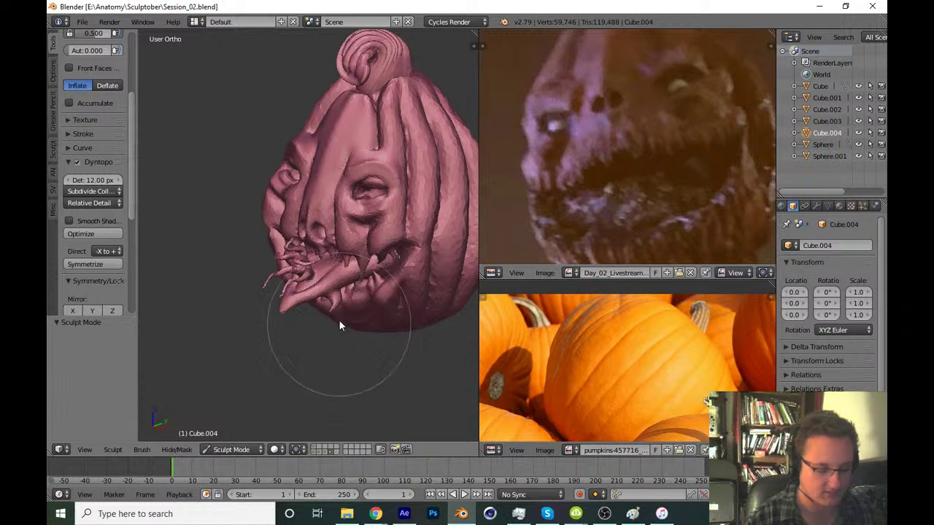
Zoom toward the mouth tentacles and choose a different sculpt brush
{"action": "scroll", "coordinate": [343, 341], "scroll_direction": "up", "scroll_amount": 2}
{"action": "scroll", "coordinate": [338, 345], "scroll_direction": "up", "scroll_amount": 3}
{"action": "middle_click_drag", "start_coordinate": [357, 319], "coordinate": [365, 279]}
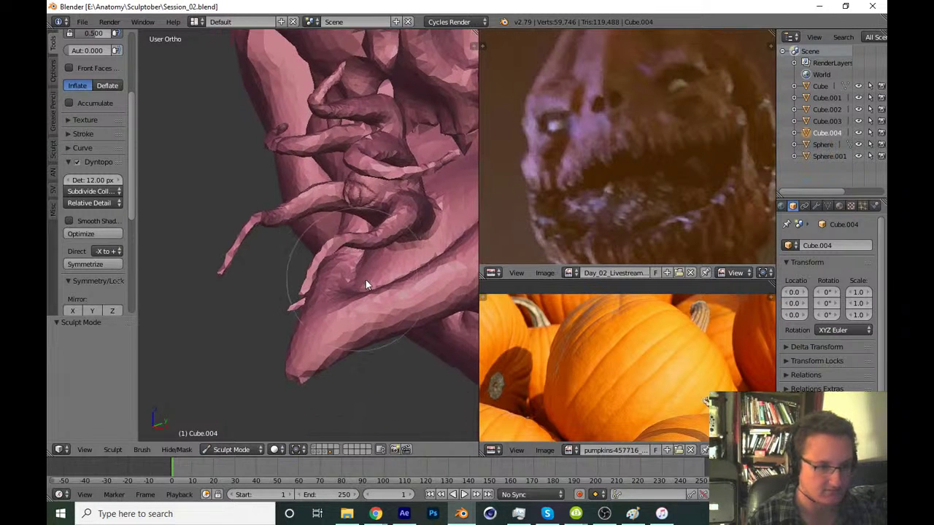
{"action": "scroll", "coordinate": [133, 178], "scroll_direction": "up", "scroll_amount": 2}
{"action": "left_click", "coordinate": [90, 83]}
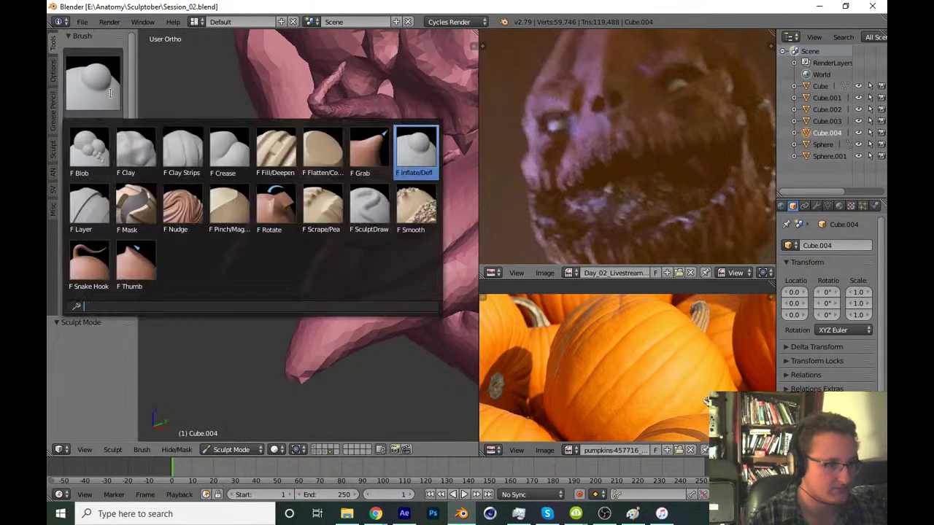
{"action": "left_click", "coordinate": [202, 152]}
{"action": "key", "text": "t"}
Stretch the hanging tentacle into a thinner strand with a pointed tip
{"action": "mouse_move", "coordinate": [198, 181]}
{"action": "middle_mouse_down"}
{"action": "mouse_move", "coordinate": [319, 275]}
{"action": "mouse_move", "coordinate": [343, 255]}
{"action": "mouse_move", "coordinate": [381, 270]}
{"action": "mouse_move", "coordinate": [321, 275]}
{"action": "mouse_move", "coordinate": [318, 235]}
{"action": "middle_mouse_up"}
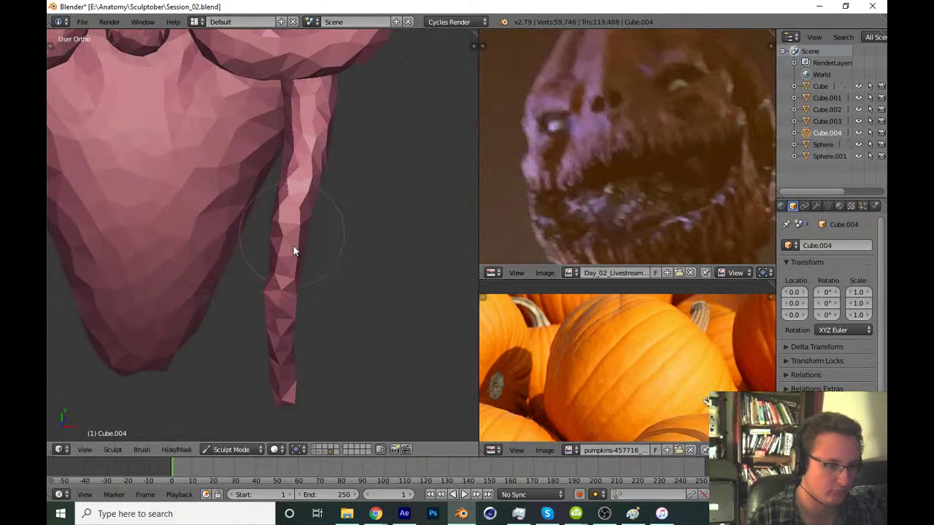
{"action": "mouse_move", "coordinate": [293, 246]}
{"action": "left_mouse_down"}
{"action": "mouse_move", "coordinate": [286, 322]}
{"action": "mouse_move", "coordinate": [296, 334]}
{"action": "left_mouse_up"}
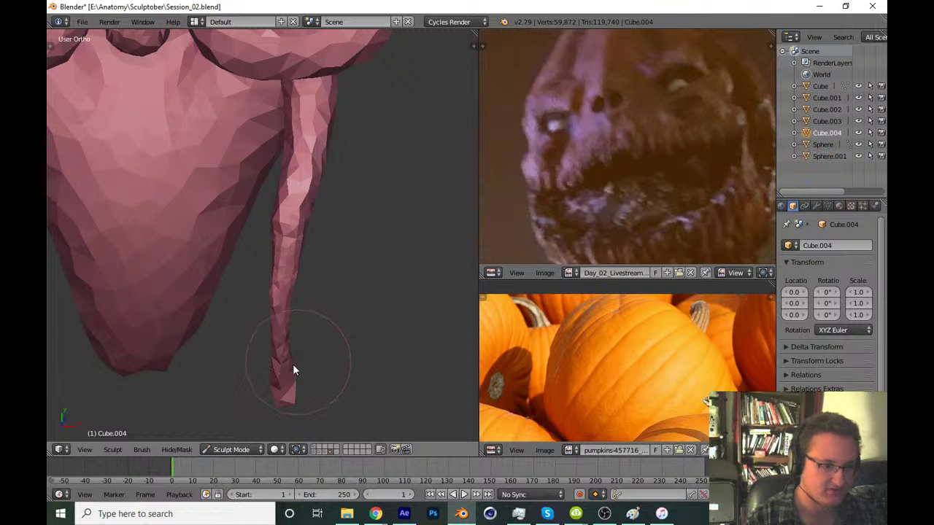
{"action": "middle_click_drag", "start_coordinate": [282, 358], "coordinate": [279, 323]}
{"action": "left_click_drag", "start_coordinate": [279, 323], "coordinate": [286, 412]}
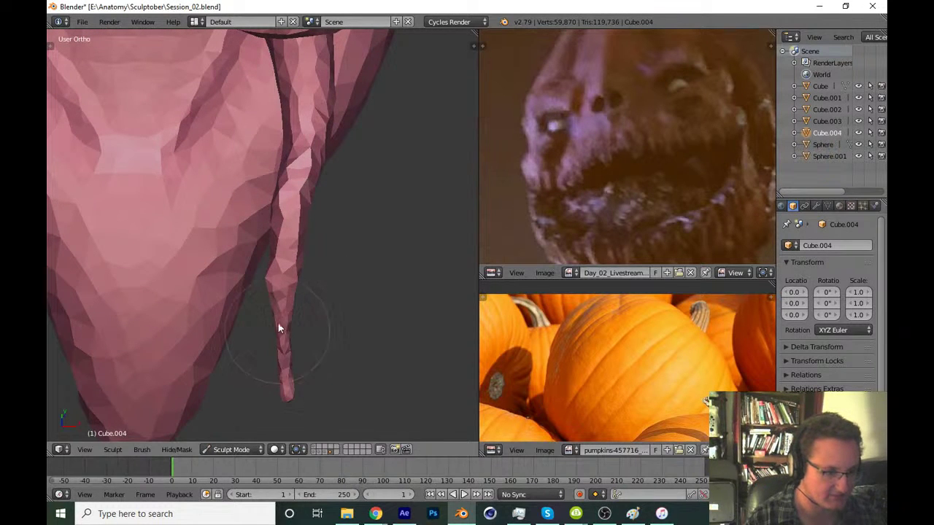
{"action": "left_click_drag", "start_coordinate": [275, 226], "coordinate": [279, 371]}
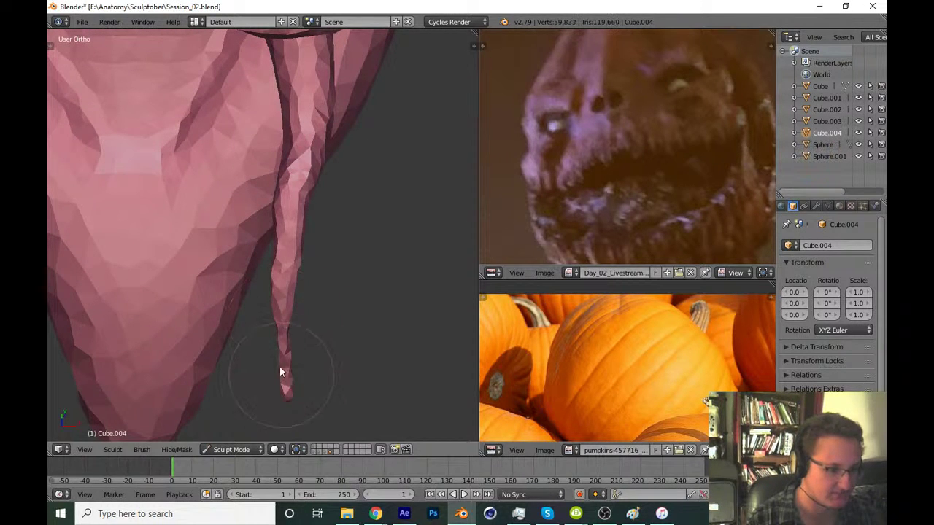
Resize the sculpt brush, settling on a radius around 62
{"action": "key", "text": "t"}
{"action": "key", "text": "t"}
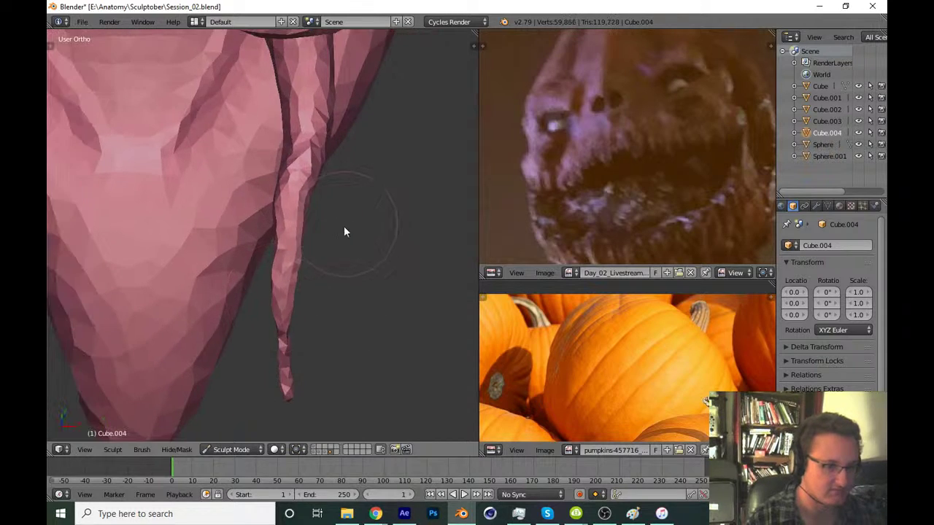
{"action": "mouse_move", "coordinate": [344, 226]}
{"action": "middle_mouse_down"}
{"action": "mouse_move", "coordinate": [292, 192]}
{"action": "mouse_move", "coordinate": [272, 266]}
{"action": "middle_mouse_up"}
{"action": "key", "text": "f"}
{"action": "left_click", "coordinate": [306, 280]}
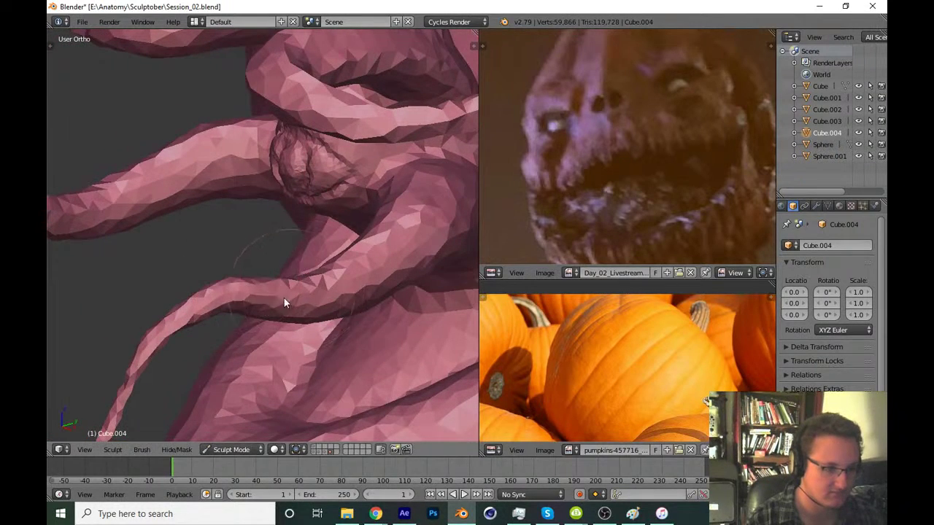
{"action": "key", "text": "f"}
{"action": "left_click", "coordinate": [275, 299]}
{"action": "mouse_move", "coordinate": [275, 299]}
{"action": "middle_mouse_down"}
{"action": "mouse_move", "coordinate": [295, 312]}
{"action": "mouse_move", "coordinate": [297, 299]}
{"action": "middle_mouse_up"}
{"action": "key", "text": "f"}
{"action": "left_click", "coordinate": [297, 293]}
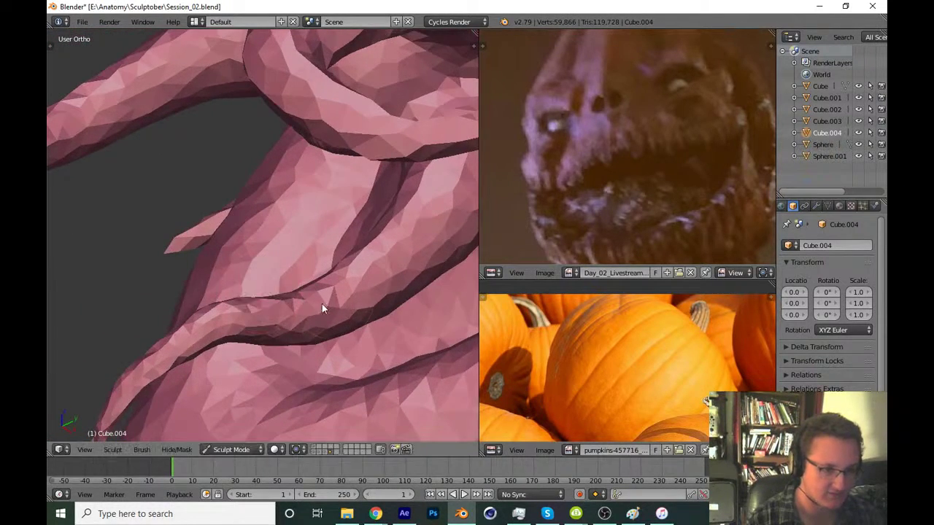
{"action": "mouse_move", "coordinate": [384, 238]}
{"action": "middle_mouse_down"}
{"action": "mouse_move", "coordinate": [308, 246]}
{"action": "mouse_move", "coordinate": [264, 231]}
{"action": "mouse_move", "coordinate": [329, 270]}
{"action": "mouse_move", "coordinate": [304, 264]}
{"action": "mouse_move", "coordinate": [330, 225]}
{"action": "mouse_move", "coordinate": [286, 269]}
{"action": "mouse_move", "coordinate": [285, 236]}
{"action": "middle_mouse_up"}
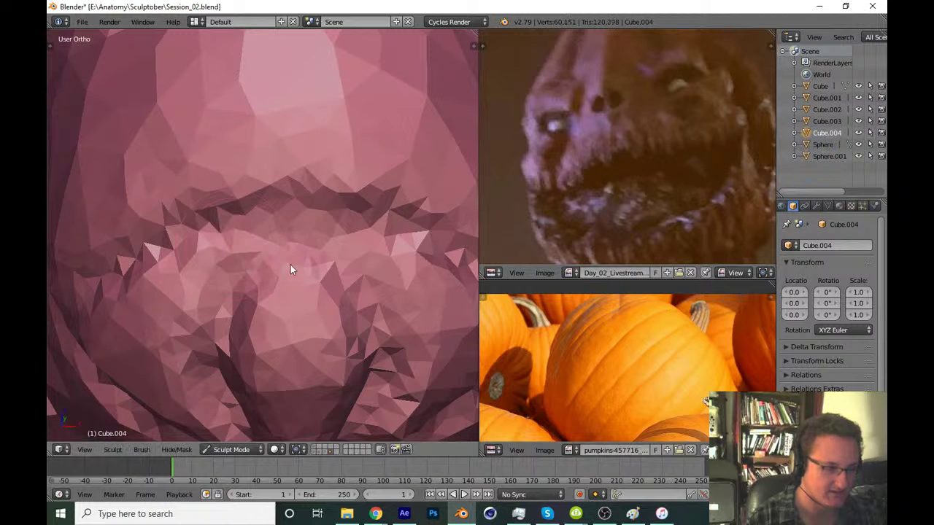
Sculpt along the mouth crease and refine the mouth oval's rim on both sides
{"action": "key", "text": "t"}
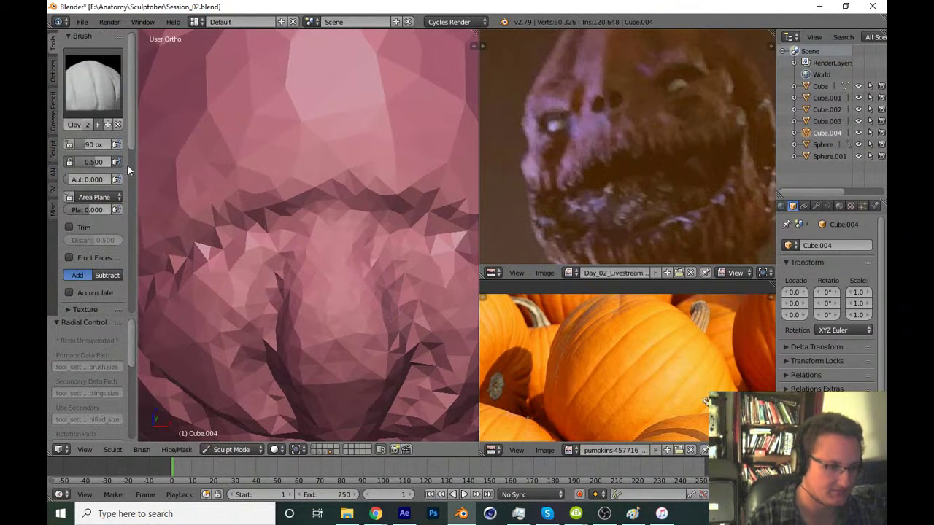
{"action": "scroll", "coordinate": [82, 245], "scroll_direction": "down", "scroll_amount": 5}
{"action": "scroll", "coordinate": [128, 226], "scroll_direction": "down", "scroll_amount": 2}
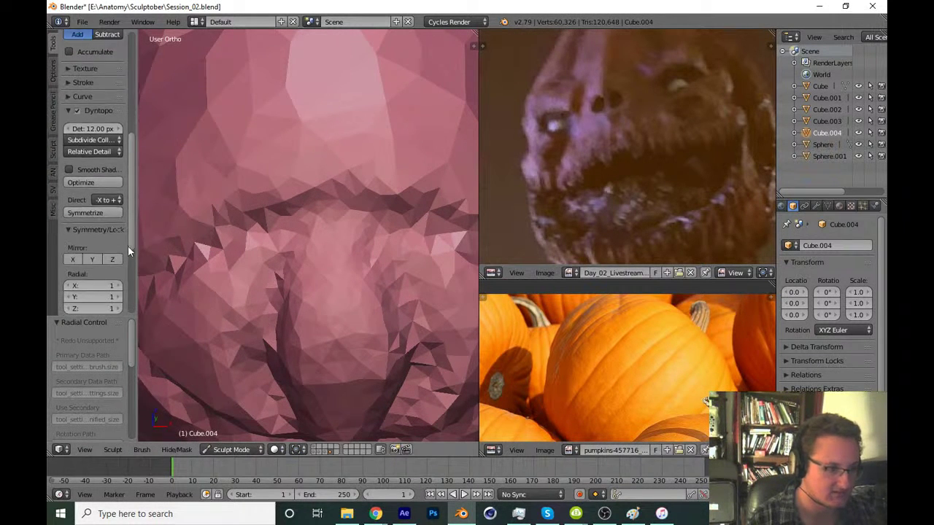
{"action": "scroll", "coordinate": [88, 241], "scroll_direction": "down", "scroll_amount": 2}
{"action": "key", "text": "t"}
{"action": "middle_click_drag", "start_coordinate": [286, 285], "coordinate": [298, 291]}
{"action": "left_click_drag", "start_coordinate": [298, 290], "coordinate": [300, 376]}
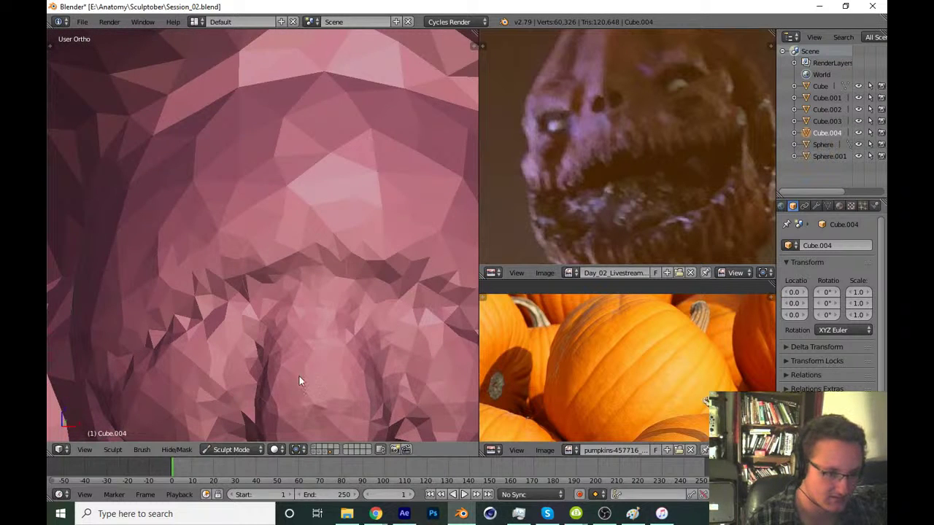
{"action": "mouse_move", "coordinate": [299, 376]}
{"action": "middle_mouse_down"}
{"action": "mouse_move", "coordinate": [303, 261]}
{"action": "mouse_move", "coordinate": [272, 375]}
{"action": "middle_mouse_up"}
{"action": "mouse_move", "coordinate": [272, 375]}
{"action": "left_mouse_down"}
{"action": "mouse_move", "coordinate": [304, 359]}
{"action": "mouse_move", "coordinate": [315, 283]}
{"action": "left_mouse_up"}
{"action": "mouse_move", "coordinate": [342, 239]}
{"action": "left_mouse_down"}
{"action": "mouse_move", "coordinate": [333, 194]}
{"action": "mouse_move", "coordinate": [352, 256]}
{"action": "mouse_move", "coordinate": [357, 229]}
{"action": "mouse_move", "coordinate": [356, 335]}
{"action": "left_mouse_up"}
{"action": "left_click_drag", "start_coordinate": [349, 222], "coordinate": [350, 408]}
{"action": "mouse_move", "coordinate": [350, 408]}
{"action": "middle_mouse_down"}
{"action": "mouse_move", "coordinate": [331, 286]}
{"action": "mouse_move", "coordinate": [288, 153]}
{"action": "middle_mouse_up"}
Build up the upper lip ridge, add small details inside the mouth, and reshape the lower lip ridge
{"action": "mouse_move", "coordinate": [289, 153]}
{"action": "left_mouse_down"}
{"action": "mouse_move", "coordinate": [224, 147]}
{"action": "mouse_move", "coordinate": [307, 146]}
{"action": "mouse_move", "coordinate": [326, 175]}
{"action": "mouse_move", "coordinate": [302, 153]}
{"action": "mouse_move", "coordinate": [359, 204]}
{"action": "left_mouse_up"}
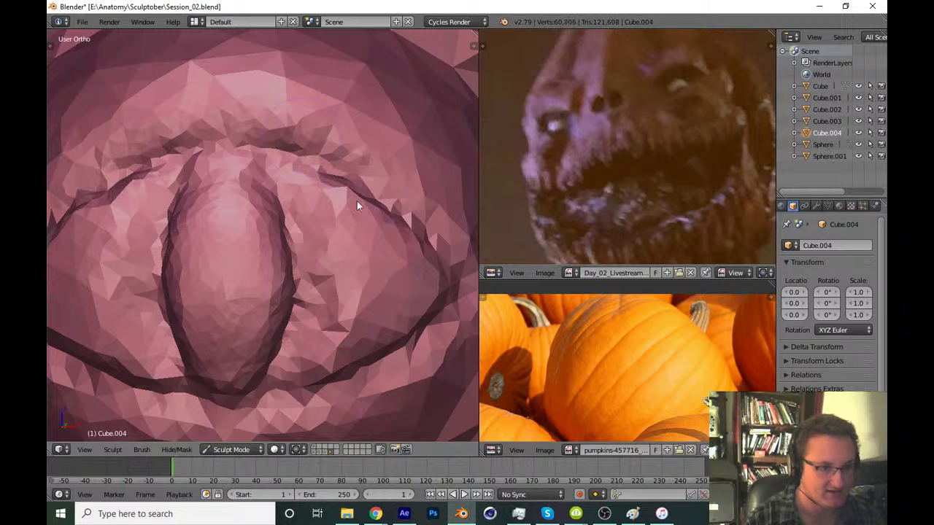
{"action": "mouse_move", "coordinate": [358, 205]}
{"action": "middle_mouse_down"}
{"action": "mouse_move", "coordinate": [296, 211]}
{"action": "mouse_move", "coordinate": [364, 173]}
{"action": "mouse_move", "coordinate": [295, 201]}
{"action": "middle_mouse_up"}
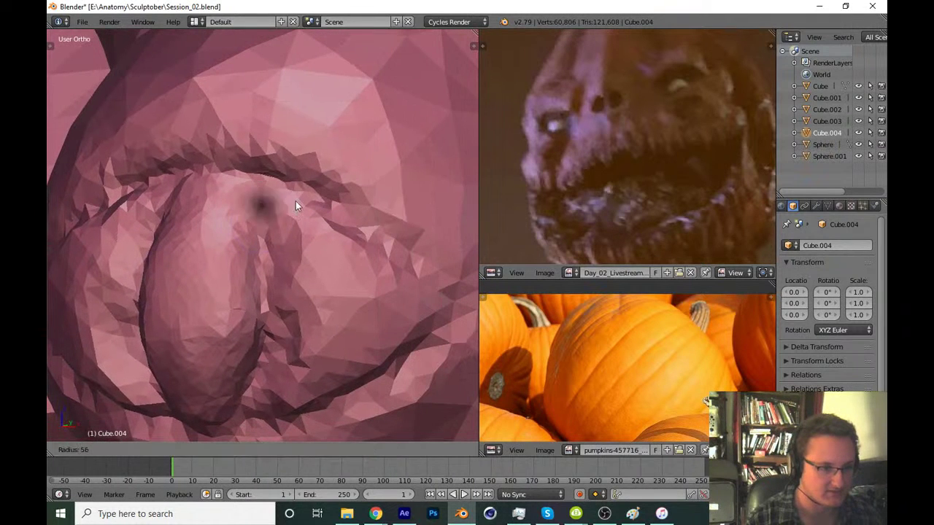
{"action": "mouse_move", "coordinate": [326, 210]}
{"action": "left_mouse_down"}
{"action": "mouse_move", "coordinate": [404, 260]}
{"action": "mouse_move", "coordinate": [360, 213]}
{"action": "mouse_move", "coordinate": [381, 250]}
{"action": "left_mouse_up"}
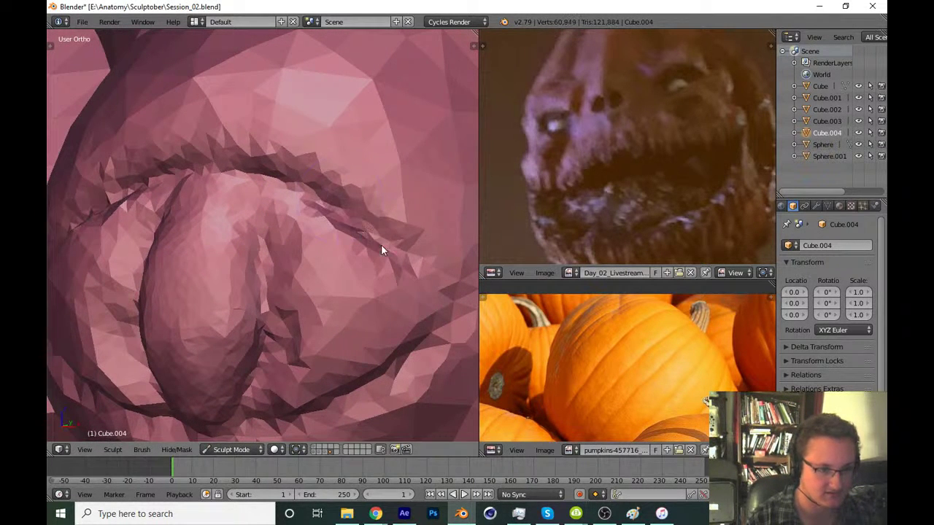
{"action": "left_click_drag", "start_coordinate": [418, 333], "coordinate": [365, 381]}
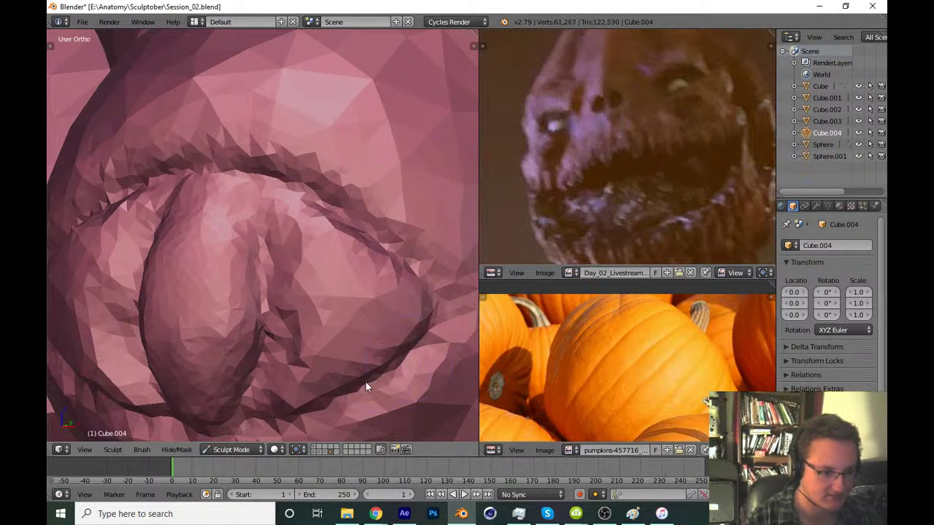
{"action": "mouse_move", "coordinate": [366, 382]}
{"action": "middle_mouse_down"}
{"action": "mouse_move", "coordinate": [345, 219]}
{"action": "mouse_move", "coordinate": [260, 297]}
{"action": "middle_mouse_up"}
{"action": "mouse_move", "coordinate": [261, 304]}
{"action": "left_mouse_down"}
{"action": "mouse_move", "coordinate": [320, 292]}
{"action": "mouse_move", "coordinate": [319, 308]}
{"action": "mouse_move", "coordinate": [390, 260]}
{"action": "mouse_move", "coordinate": [417, 198]}
{"action": "left_mouse_up"}
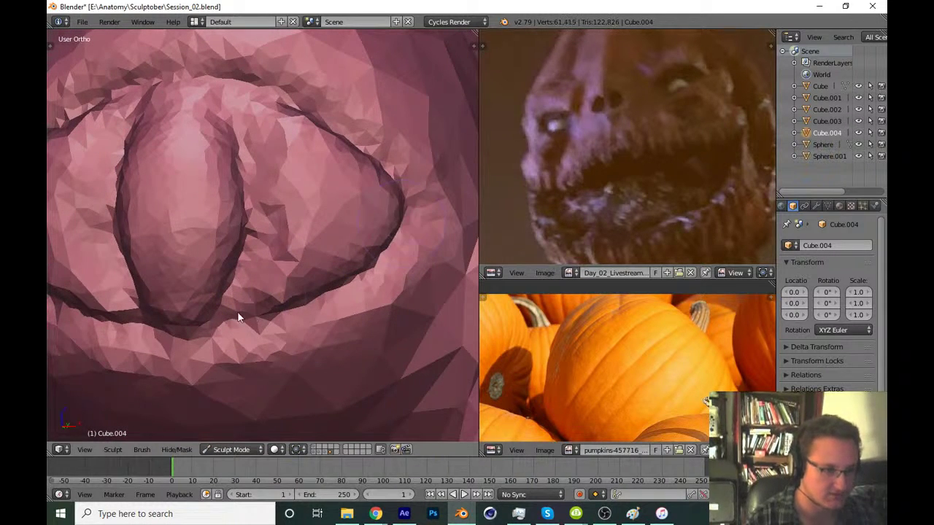
{"action": "left_click_drag", "start_coordinate": [238, 318], "coordinate": [378, 264]}
Pick a different sculpt brush from the brush list
{"action": "scroll", "coordinate": [310, 323], "scroll_direction": "down", "scroll_amount": 3}
{"action": "key", "text": "t"}
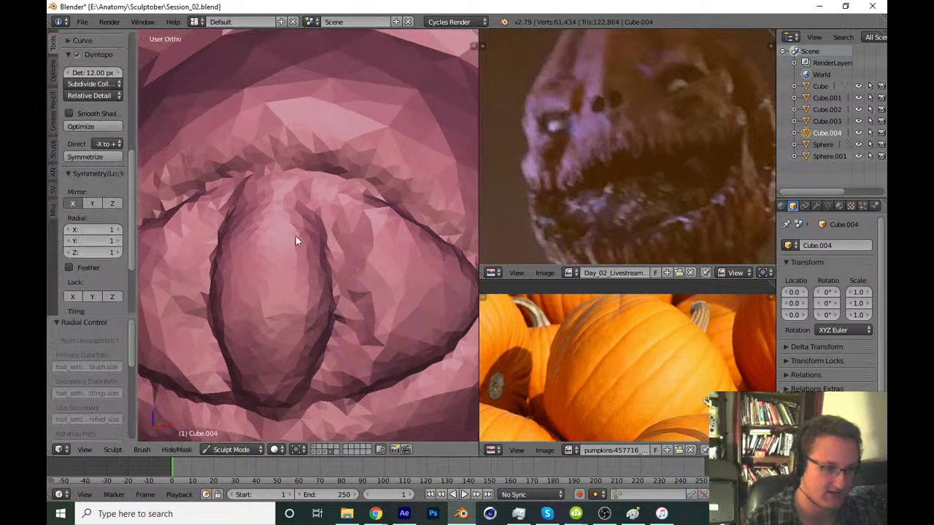
{"action": "scroll", "coordinate": [102, 146], "scroll_direction": "up", "scroll_amount": 5}
{"action": "left_click", "coordinate": [103, 80]}
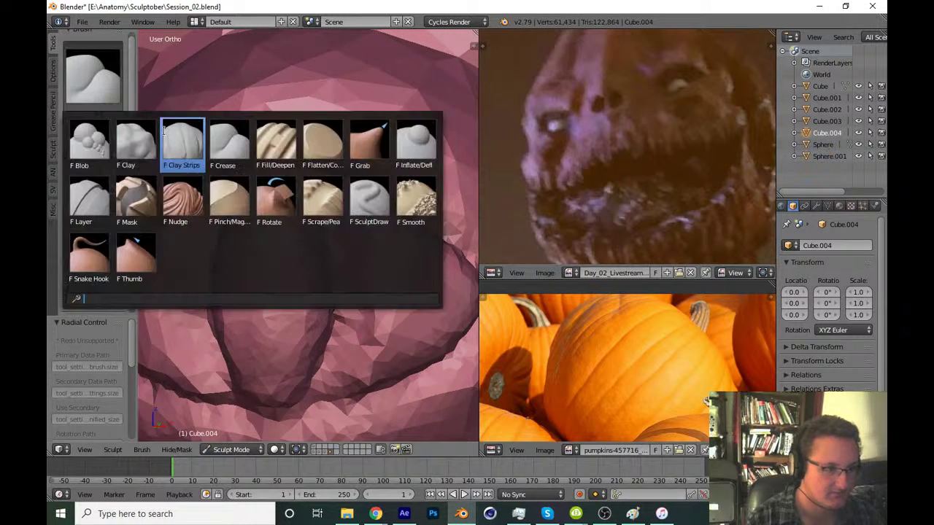
{"action": "left_click", "coordinate": [184, 141]}
{"action": "key", "text": "t"}
{"action": "scroll", "coordinate": [251, 208], "scroll_direction": "up", "scroll_amount": 2}
{"action": "scroll", "coordinate": [302, 273], "scroll_direction": "up", "scroll_amount": 2}
{"action": "scroll", "coordinate": [303, 190], "scroll_direction": "up", "scroll_amount": 2}
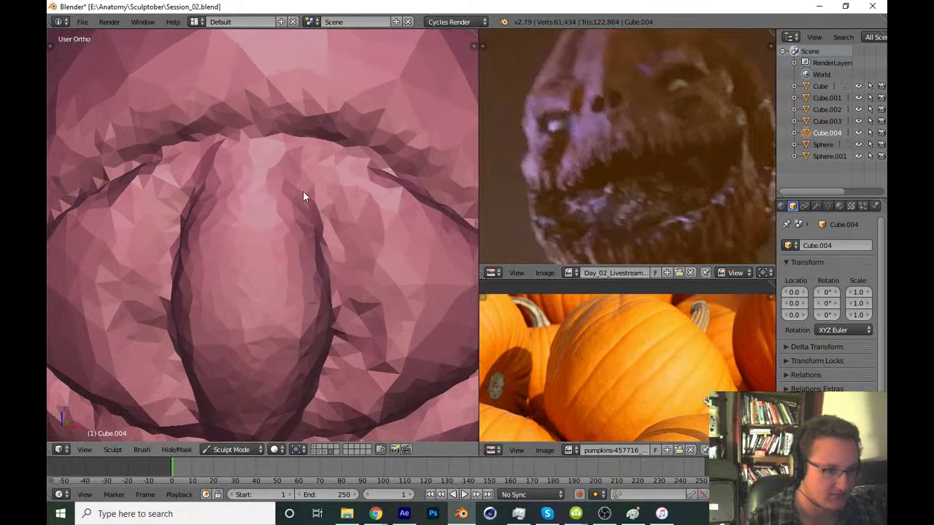
Sculpt and reshape the tongue surface, lightly smoothing one patch
{"action": "left_click_drag", "start_coordinate": [303, 191], "coordinate": [281, 193]}
{"action": "mouse_move", "coordinate": [293, 234]}
{"action": "left_mouse_down"}
{"action": "mouse_move", "coordinate": [299, 210]}
{"action": "mouse_move", "coordinate": [269, 198]}
{"action": "left_mouse_up"}
{"action": "left_click_drag", "start_coordinate": [266, 167], "coordinate": [253, 295]}
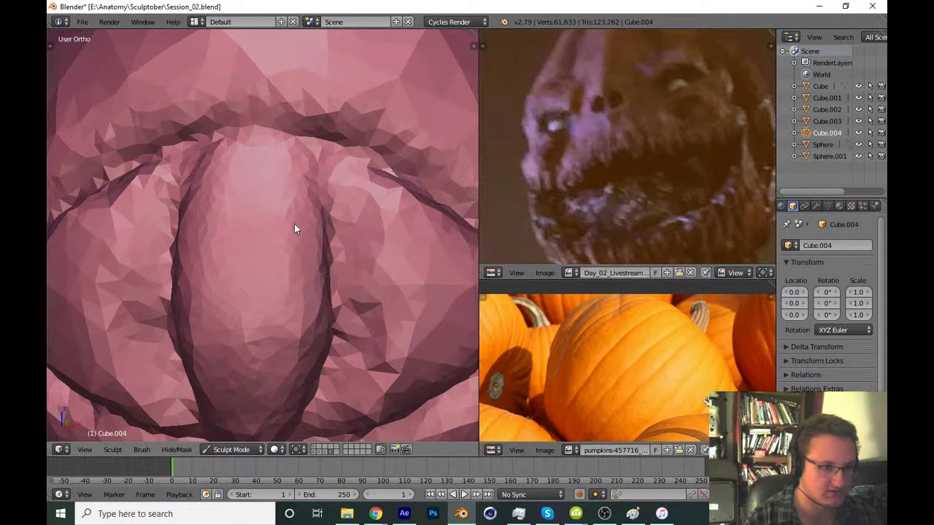
{"action": "left_click_drag", "start_coordinate": [289, 175], "coordinate": [310, 268]}
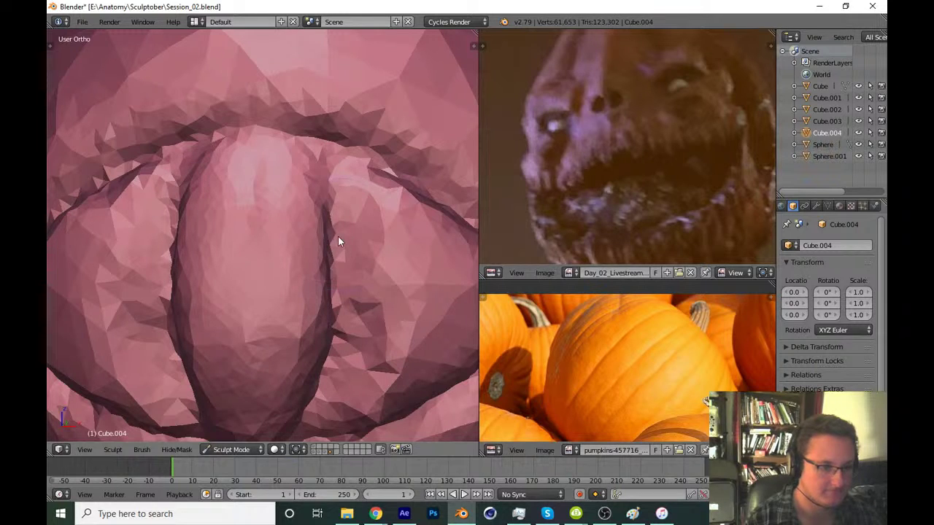
{"action": "left_click_drag", "start_coordinate": [329, 179], "coordinate": [337, 344]}
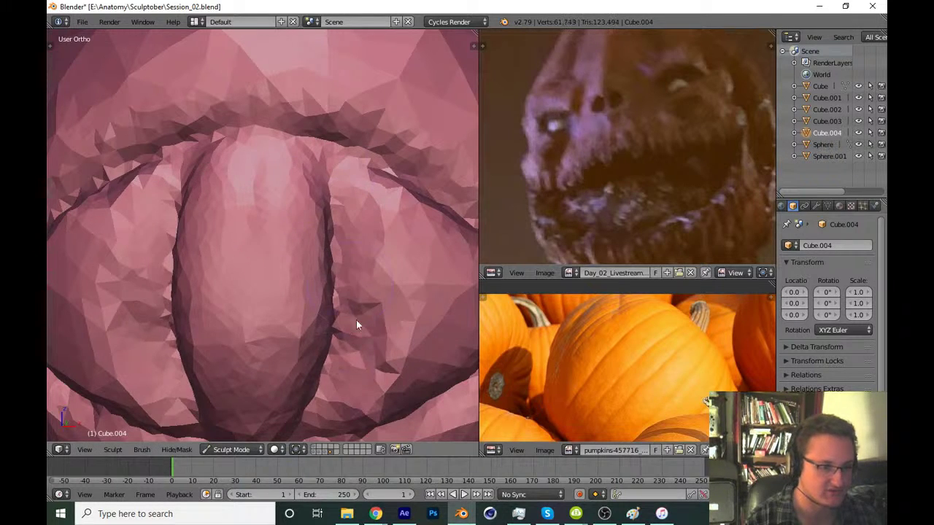
{"action": "scroll", "coordinate": [357, 307], "scroll_direction": "down", "scroll_amount": 4}
{"action": "mouse_move", "coordinate": [361, 295]}
{"action": "middle_mouse_down"}
{"action": "mouse_move", "coordinate": [338, 340]}
{"action": "mouse_move", "coordinate": [315, 338]}
{"action": "mouse_move", "coordinate": [393, 197]}
{"action": "middle_mouse_up"}
{"action": "scroll", "coordinate": [393, 197], "scroll_direction": "up", "scroll_amount": 4}
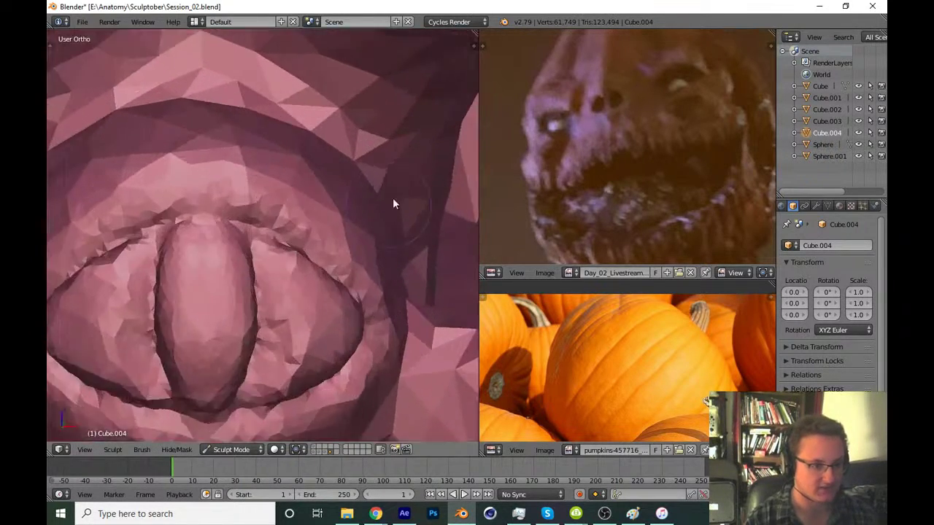
Switch to another sculpt brush and build up the tongue with mirrored strokes
{"action": "key", "text": "t"}
{"action": "left_click", "coordinate": [228, 149]}
{"action": "key", "text": "t"}
{"action": "scroll", "coordinate": [268, 272], "scroll_direction": "up", "scroll_amount": 2}
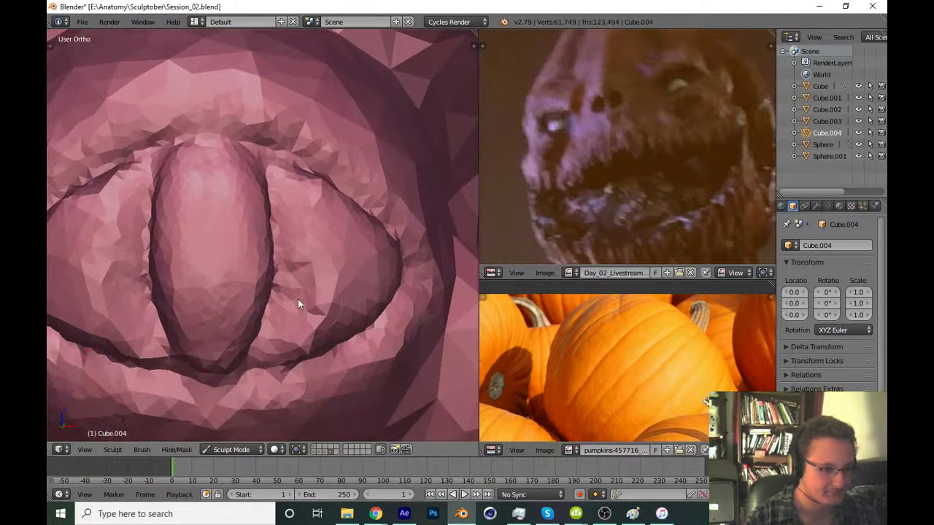
{"action": "scroll", "coordinate": [298, 299], "scroll_direction": "up", "scroll_amount": 2}
{"action": "mouse_move", "coordinate": [299, 220]}
{"action": "left_mouse_down"}
{"action": "mouse_move", "coordinate": [304, 270]}
{"action": "mouse_move", "coordinate": [313, 221]}
{"action": "mouse_move", "coordinate": [304, 329]}
{"action": "mouse_move", "coordinate": [324, 302]}
{"action": "mouse_move", "coordinate": [282, 387]}
{"action": "mouse_move", "coordinate": [346, 253]}
{"action": "left_mouse_up"}
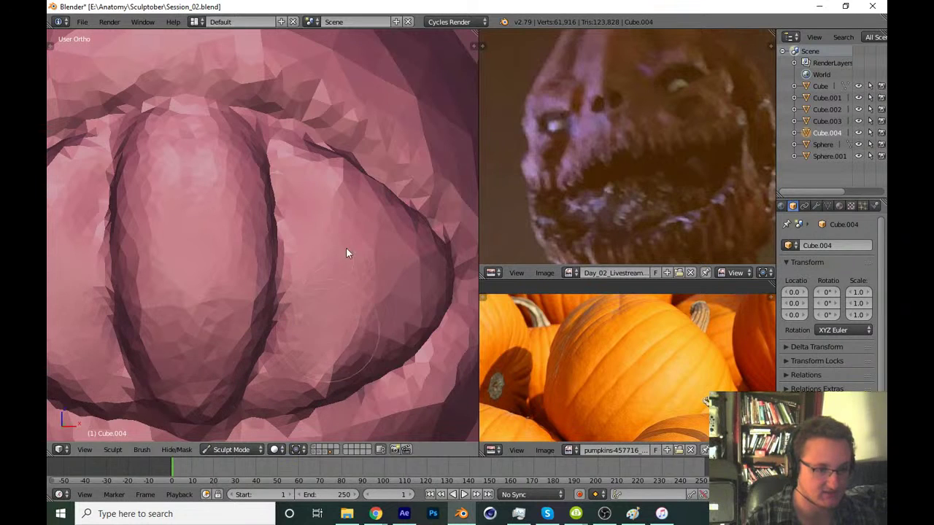
{"action": "mouse_move", "coordinate": [322, 180]}
{"action": "left_mouse_down"}
{"action": "mouse_move", "coordinate": [323, 146]}
{"action": "mouse_move", "coordinate": [360, 299]}
{"action": "mouse_move", "coordinate": [324, 370]}
{"action": "left_mouse_up"}
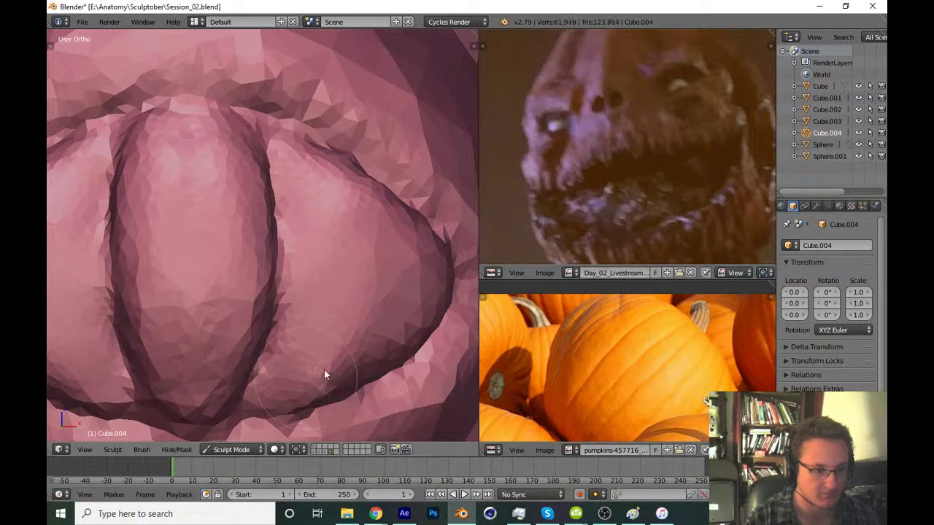
Refine the area below and along the side of the tongue, then view the whole carved face
{"action": "mouse_move", "coordinate": [308, 164]}
{"action": "middle_mouse_down"}
{"action": "mouse_move", "coordinate": [258, 246]}
{"action": "mouse_move", "coordinate": [265, 168]}
{"action": "middle_mouse_up"}
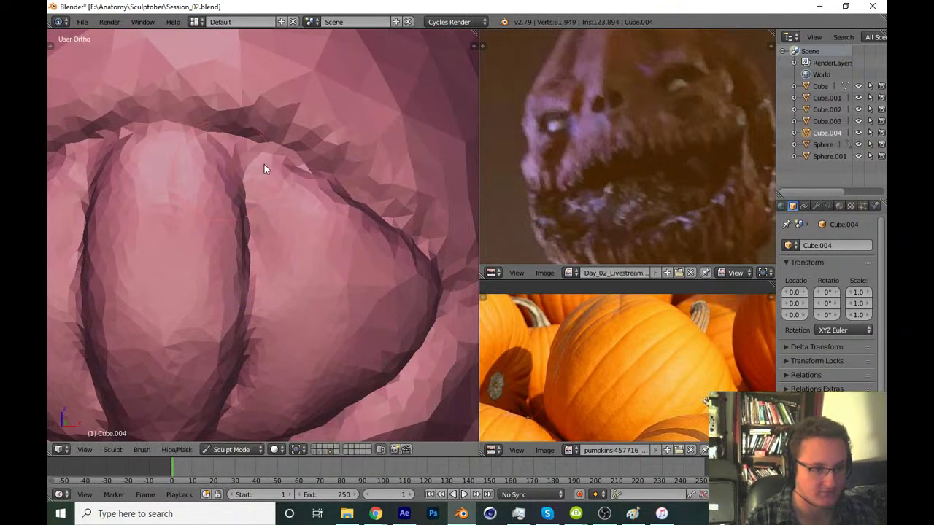
{"action": "mouse_move", "coordinate": [313, 154]}
{"action": "left_mouse_down"}
{"action": "mouse_move", "coordinate": [281, 151]}
{"action": "mouse_move", "coordinate": [332, 174]}
{"action": "left_mouse_up"}
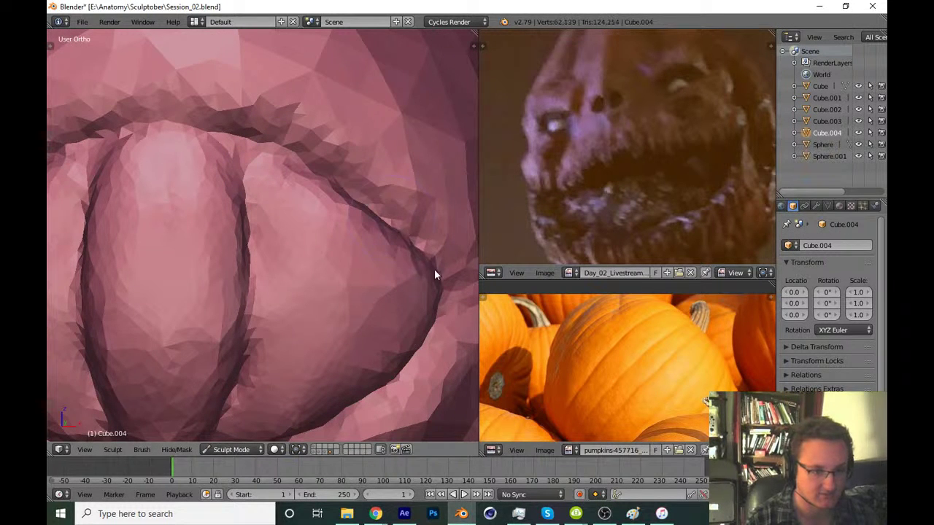
{"action": "middle_click_drag", "start_coordinate": [366, 234], "coordinate": [436, 249]}
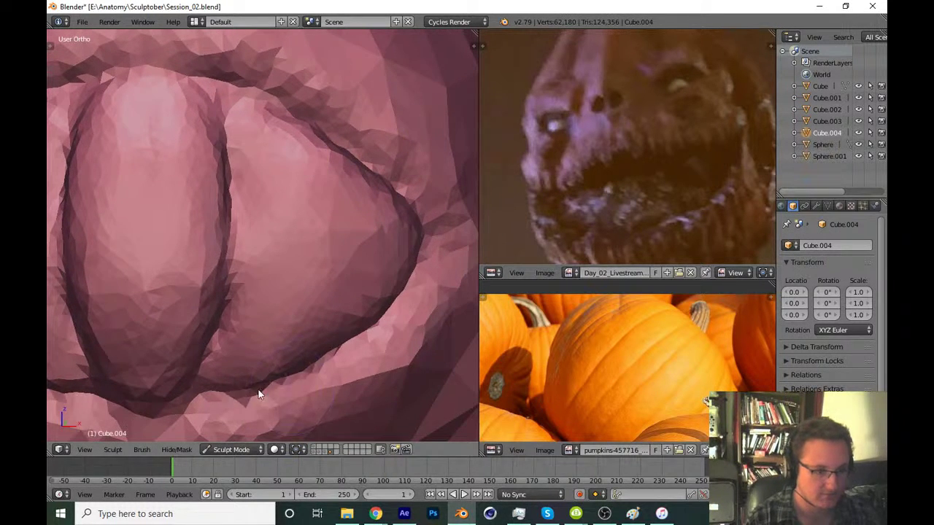
{"action": "left_click_drag", "start_coordinate": [259, 394], "coordinate": [324, 379]}
{"action": "scroll", "coordinate": [329, 354], "scroll_direction": "down", "scroll_amount": 3}
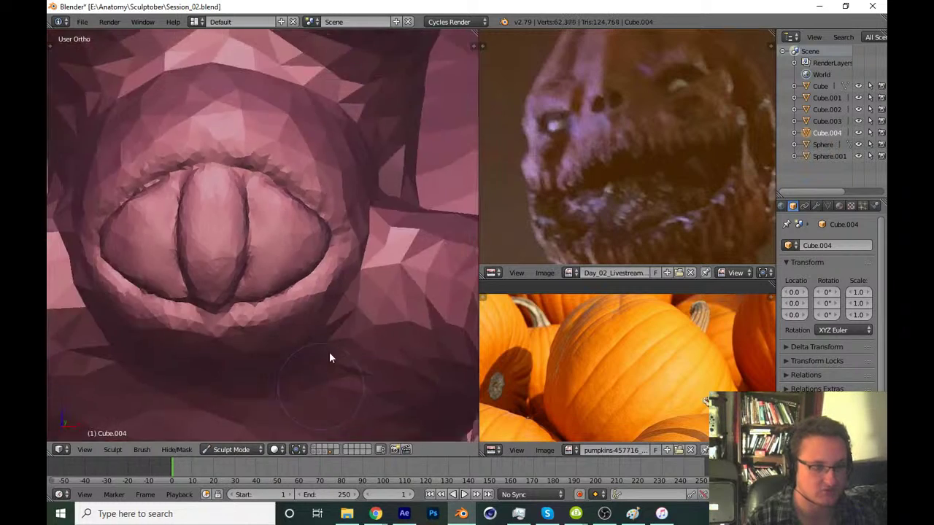
{"action": "scroll", "coordinate": [314, 328], "scroll_direction": "down", "scroll_amount": 3}
{"action": "middle_click_drag", "start_coordinate": [309, 323], "coordinate": [364, 246]}
{"action": "scroll", "coordinate": [323, 357], "scroll_direction": "down", "scroll_amount": 3}
{"action": "mouse_move", "coordinate": [324, 357]}
{"action": "middle_mouse_down"}
{"action": "mouse_move", "coordinate": [321, 375]}
{"action": "mouse_move", "coordinate": [307, 387]}
{"action": "mouse_move", "coordinate": [325, 363]}
{"action": "mouse_move", "coordinate": [304, 380]}
{"action": "middle_mouse_up"}
Save the sculpt over Session_02.blend
{"action": "key", "text": "ctrl+s"}
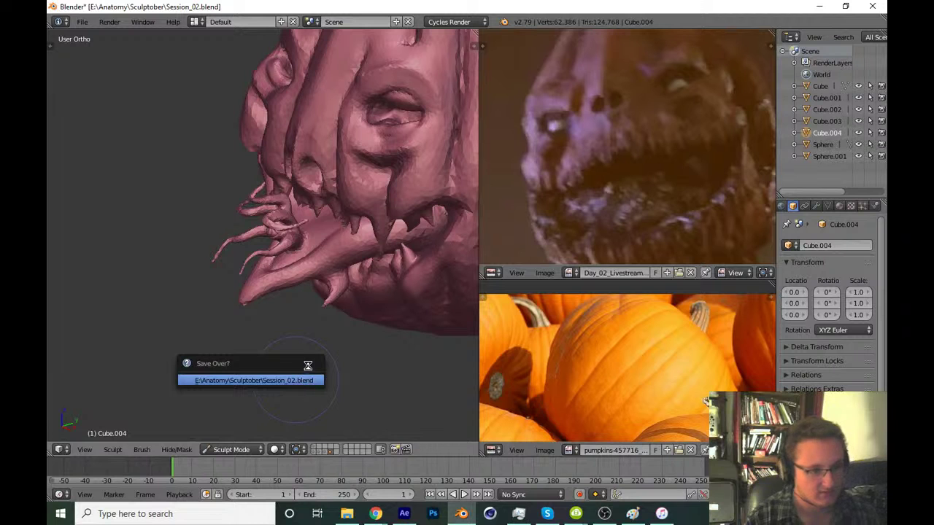
{"action": "mouse_move", "coordinate": [323, 304]}
{"action": "middle_mouse_down"}
{"action": "mouse_move", "coordinate": [330, 358]}
{"action": "mouse_move", "coordinate": [386, 240]}
{"action": "mouse_move", "coordinate": [340, 294]}
{"action": "mouse_move", "coordinate": [352, 329]}
{"action": "mouse_move", "coordinate": [301, 343]}
{"action": "mouse_move", "coordinate": [276, 391]}
{"action": "mouse_move", "coordinate": [345, 315]}
{"action": "mouse_move", "coordinate": [372, 334]}
{"action": "mouse_move", "coordinate": [355, 293]}
{"action": "mouse_move", "coordinate": [424, 287]}
{"action": "mouse_move", "coordinate": [311, 331]}
{"action": "mouse_move", "coordinate": [331, 316]}
{"action": "mouse_move", "coordinate": [269, 302]}
{"action": "mouse_move", "coordinate": [312, 331]}
{"action": "mouse_move", "coordinate": [350, 286]}
{"action": "mouse_move", "coordinate": [444, 316]}
{"action": "mouse_move", "coordinate": [327, 329]}
{"action": "mouse_move", "coordinate": [345, 316]}
{"action": "middle_mouse_up"}
{"action": "scroll", "coordinate": [338, 302], "scroll_direction": "down", "scroll_amount": 2}
{"action": "scroll", "coordinate": [364, 346], "scroll_direction": "down", "scroll_amount": 2}
{"action": "scroll", "coordinate": [343, 306], "scroll_direction": "up", "scroll_amount": 3}
{"action": "scroll", "coordinate": [339, 280], "scroll_direction": "up", "scroll_amount": 2}
Check the head in front and right orthographic views, then open the interaction mode list
{"action": "mouse_move", "coordinate": [337, 268]}
{"action": "middle_mouse_down"}
{"action": "mouse_move", "coordinate": [384, 230]}
{"action": "mouse_move", "coordinate": [339, 320]}
{"action": "middle_mouse_up"}
{"action": "scroll", "coordinate": [339, 320], "scroll_direction": "down", "scroll_amount": 3}
{"action": "scroll", "coordinate": [381, 281], "scroll_direction": "down", "scroll_amount": 2}
{"action": "key", "text": "KP_1"}
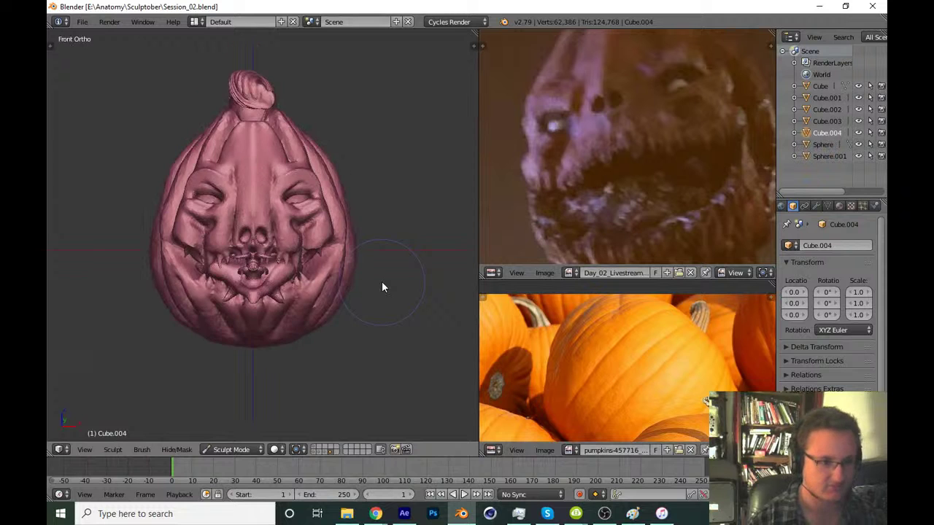
{"action": "key", "text": "KP_3"}
{"action": "key", "text": "KP_1"}
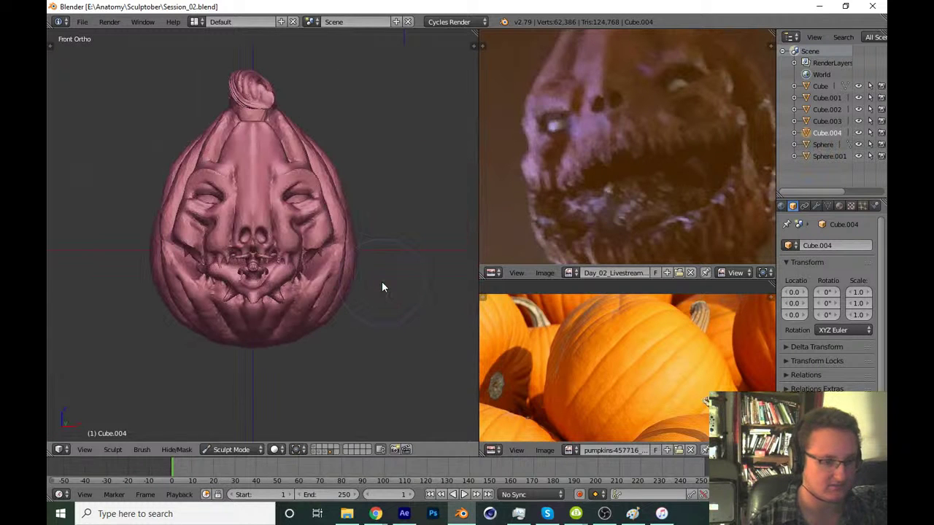
{"action": "mouse_move", "coordinate": [365, 338]}
{"action": "middle_mouse_down"}
{"action": "mouse_move", "coordinate": [373, 371]}
{"action": "mouse_move", "coordinate": [269, 404]}
{"action": "mouse_move", "coordinate": [305, 374]}
{"action": "mouse_move", "coordinate": [296, 422]}
{"action": "middle_mouse_up"}
{"action": "left_click", "coordinate": [250, 449]}
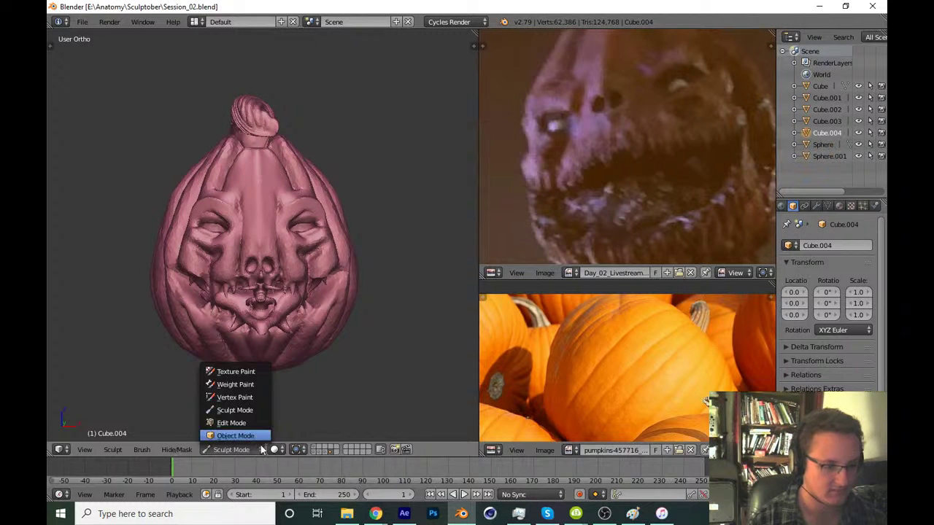
Switch to Object Mode and move the Sphere.001 mesh to a hidden layer
{"action": "left_click", "coordinate": [256, 436]}
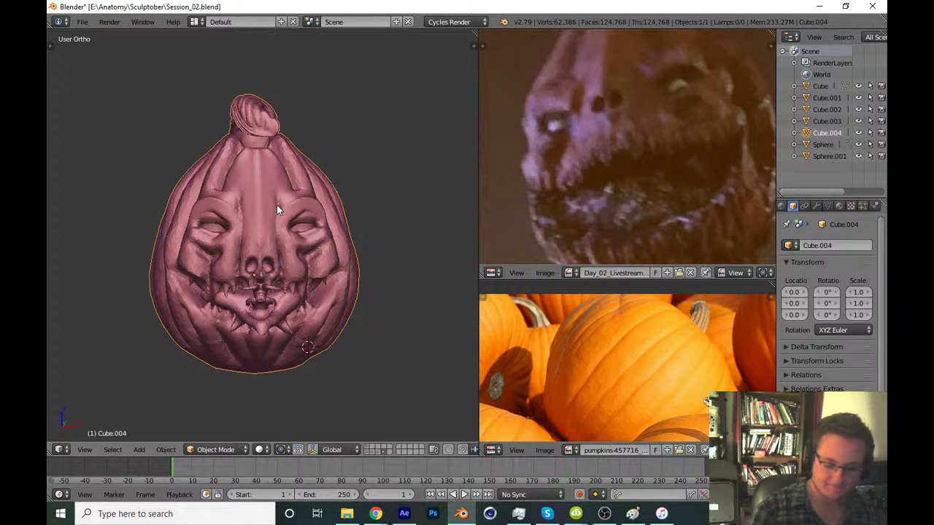
{"action": "left_click", "coordinate": [379, 453]}
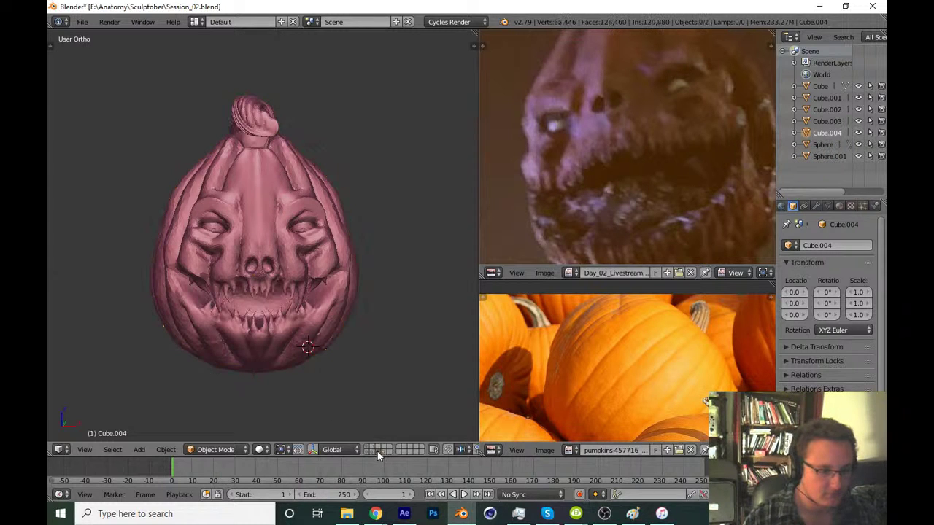
{"action": "scroll", "coordinate": [361, 369], "scroll_direction": "up", "scroll_amount": 2}
{"action": "scroll", "coordinate": [342, 254], "scroll_direction": "up", "scroll_amount": 1}
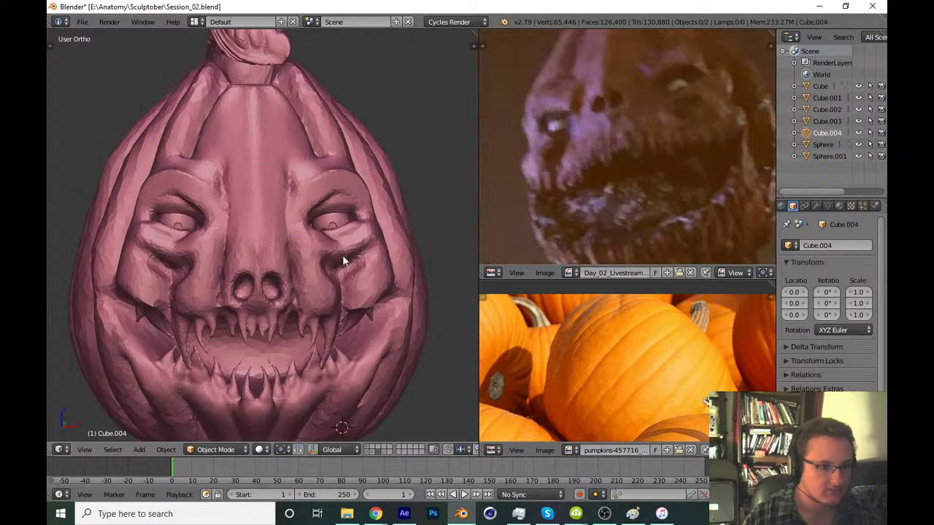
{"action": "right_click", "coordinate": [336, 229]}
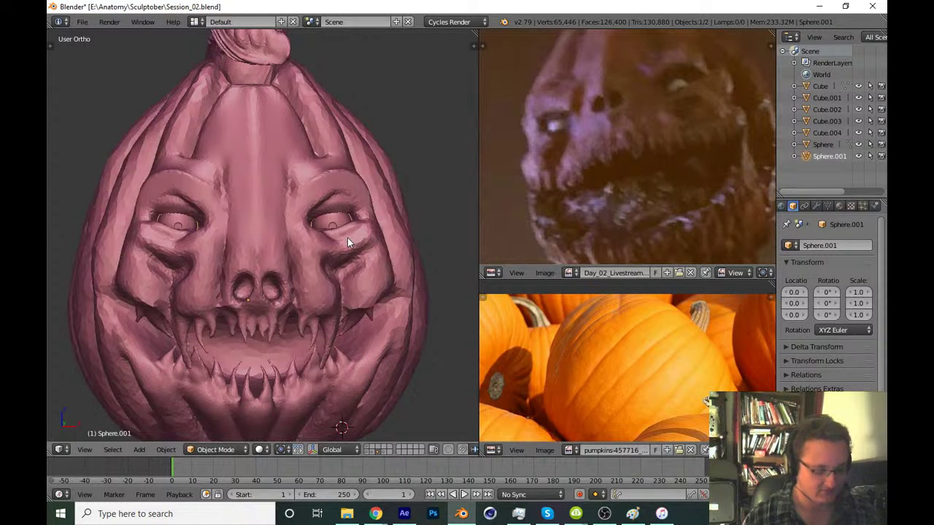
{"action": "key", "text": "m"}
{"action": "left_click", "coordinate": [465, 267]}
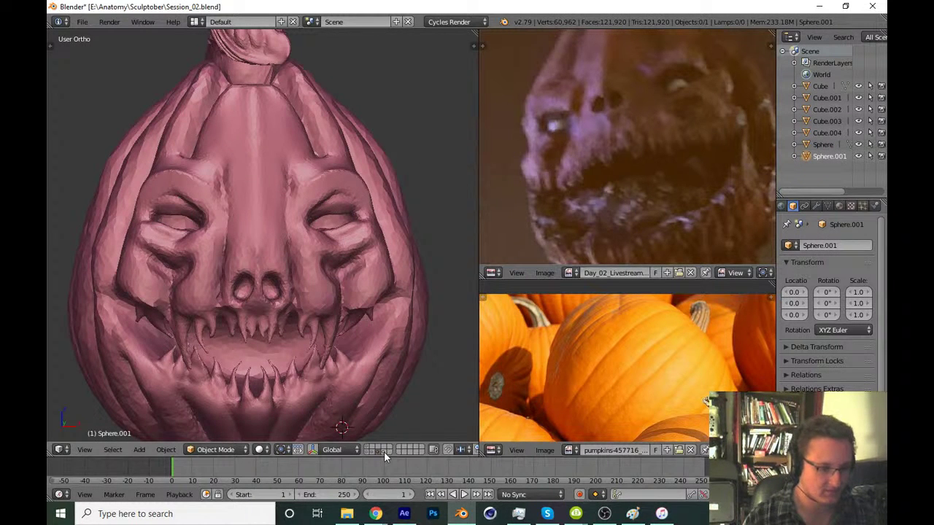
Select the pumpkin Cube.004, then clear the object selection
{"action": "scroll", "coordinate": [374, 389], "scroll_direction": "down", "scroll_amount": 2}
{"action": "scroll", "coordinate": [373, 312], "scroll_direction": "down", "scroll_amount": 1}
{"action": "middle_click_drag", "start_coordinate": [372, 312], "coordinate": [345, 338]}
{"action": "right_click", "coordinate": [354, 348]}
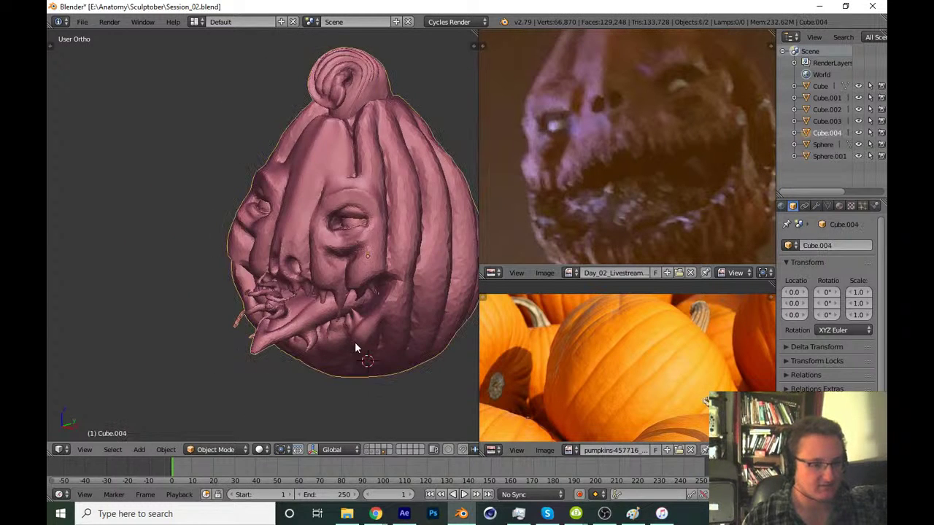
{"action": "scroll", "coordinate": [355, 344], "scroll_direction": "down", "scroll_amount": 2}
{"action": "key", "text": "a"}
{"action": "key", "text": "t"}
{"action": "key", "text": "a"}
{"action": "key", "text": "t"}
{"action": "middle_click_drag", "start_coordinate": [292, 292], "coordinate": [322, 307]}
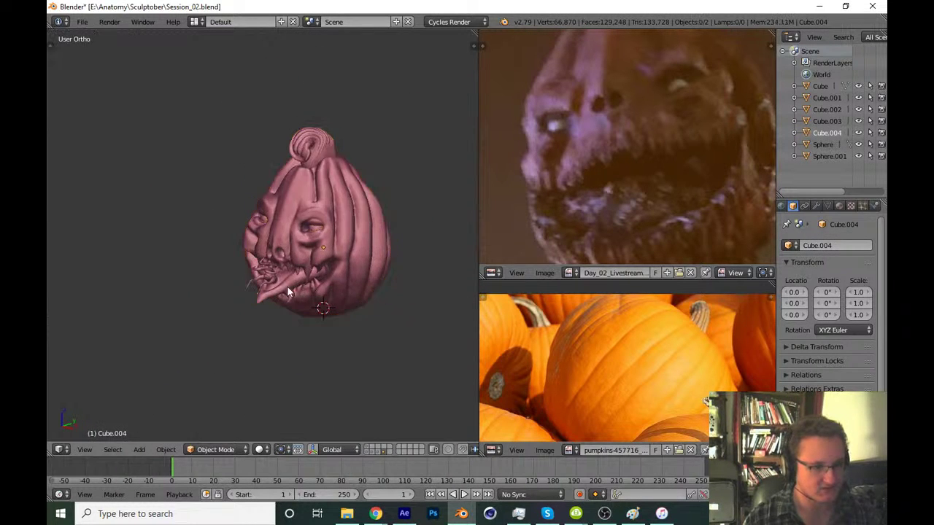
Turn off Matcap in the N panel's Shading section so the head shows plain grey
{"action": "key", "text": "n"}
{"action": "left_click", "coordinate": [402, 295]}
{"action": "key", "text": "n"}
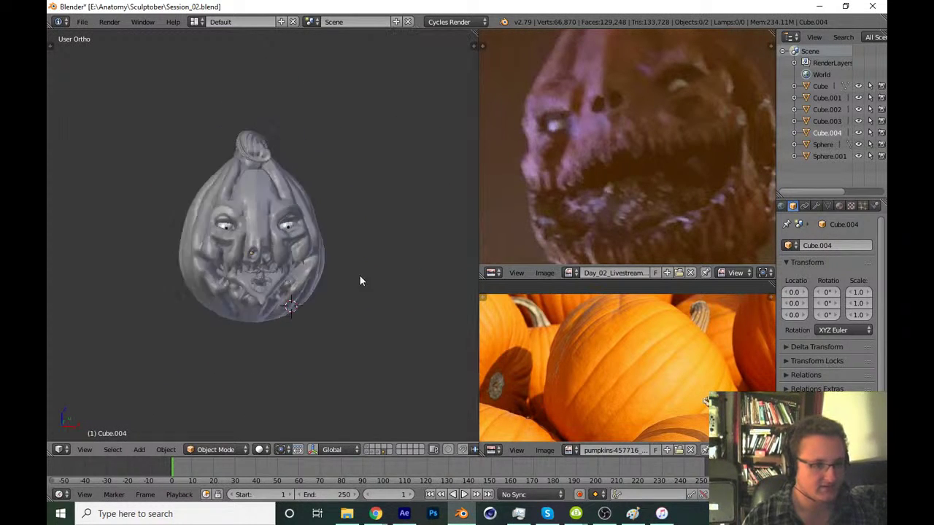
{"action": "middle_click_drag", "start_coordinate": [359, 275], "coordinate": [368, 273]}
Save over Session_02.blend
{"action": "key", "text": "ctrl+s"}
{"action": "scroll", "coordinate": [428, 314], "scroll_direction": "up", "scroll_amount": 2}
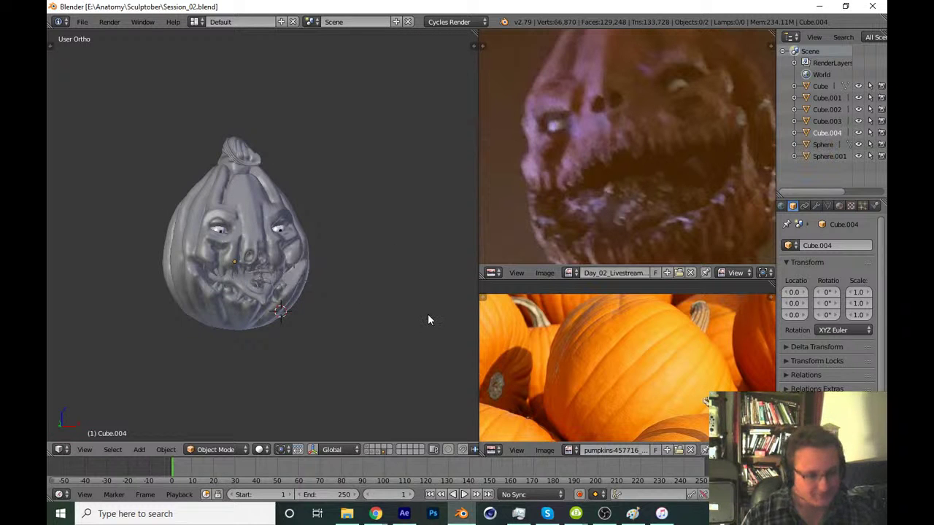
{"action": "scroll", "coordinate": [428, 313], "scroll_direction": "up", "scroll_amount": 2}
{"action": "scroll", "coordinate": [423, 324], "scroll_direction": "up", "scroll_amount": 3}
{"action": "scroll", "coordinate": [348, 331], "scroll_direction": "up", "scroll_amount": 2}
{"action": "scroll", "coordinate": [348, 332], "scroll_direction": "down", "scroll_amount": 3}
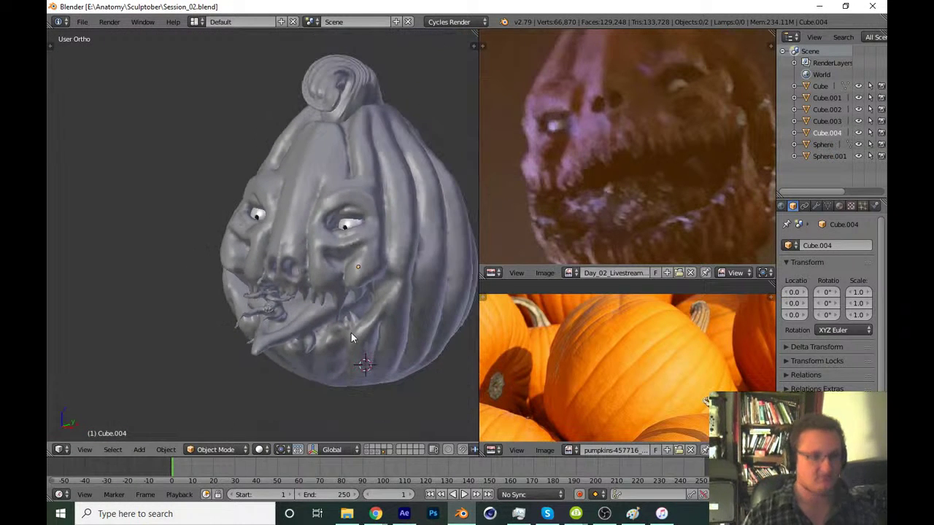
{"action": "scroll", "coordinate": [365, 325], "scroll_direction": "down", "scroll_amount": 1}
{"action": "key", "text": "ctrl+s"}
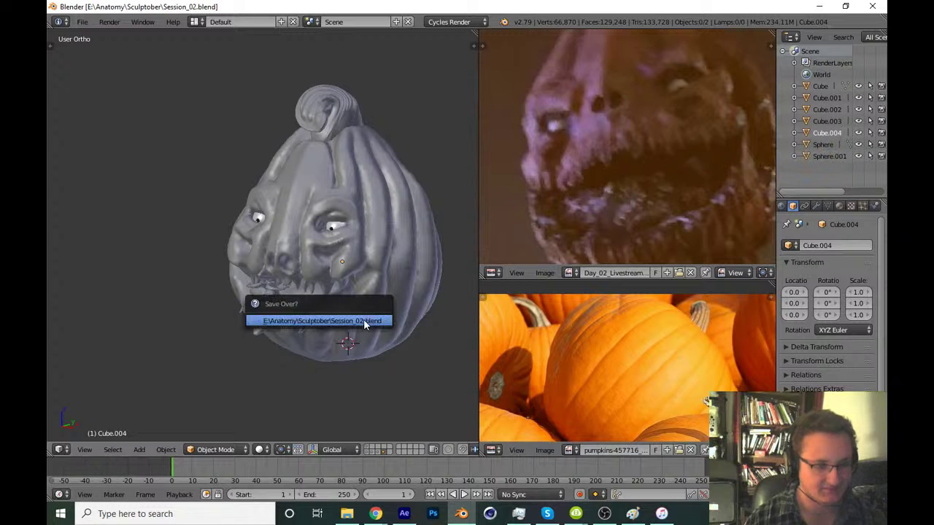
{"action": "left_click", "coordinate": [364, 321]}
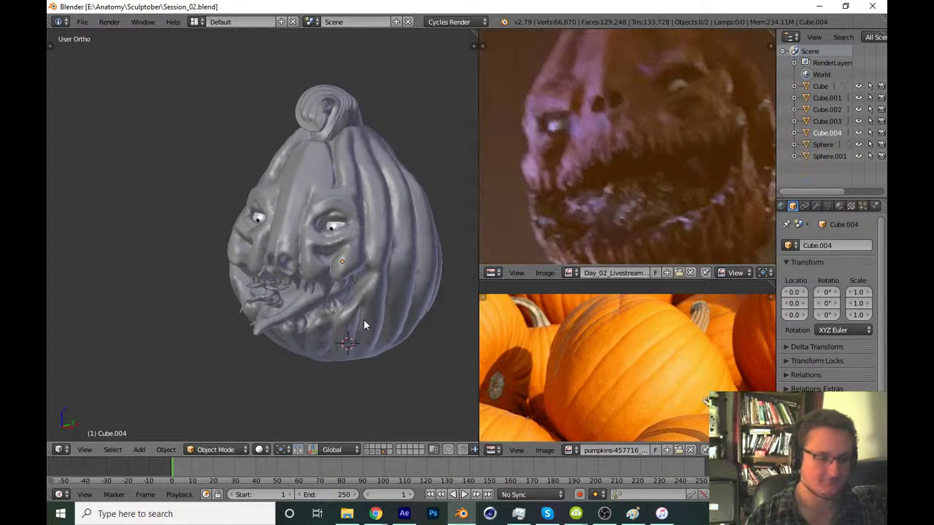
{"action": "mouse_move", "coordinate": [375, 514]}
{"action": "left_click", "coordinate": [368, 467]}
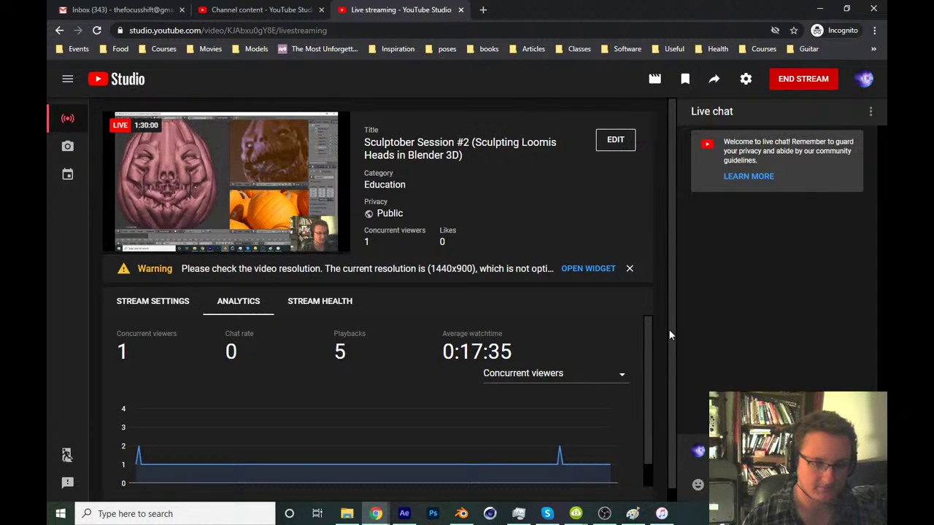
Return to Blender and save over Session_02.blend
{"action": "left_click", "coordinate": [461, 514]}
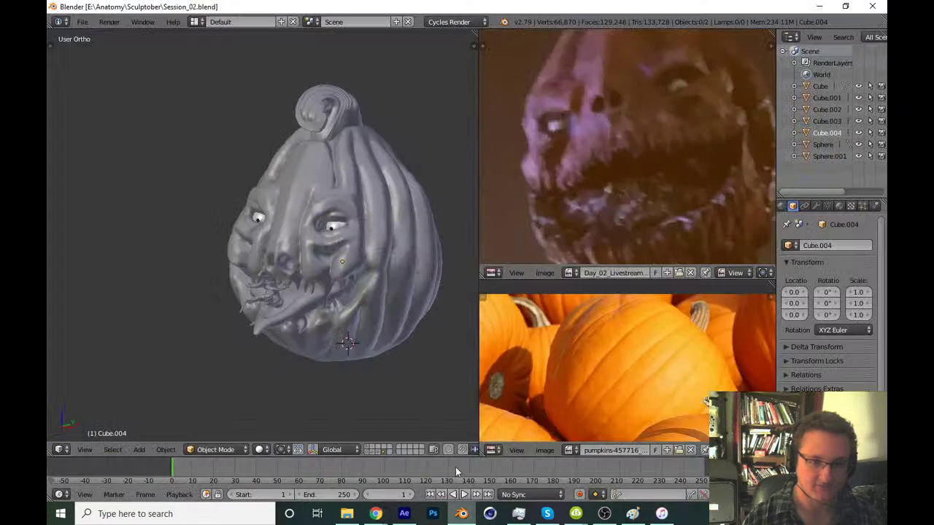
{"action": "key", "text": "ctrl+s"}
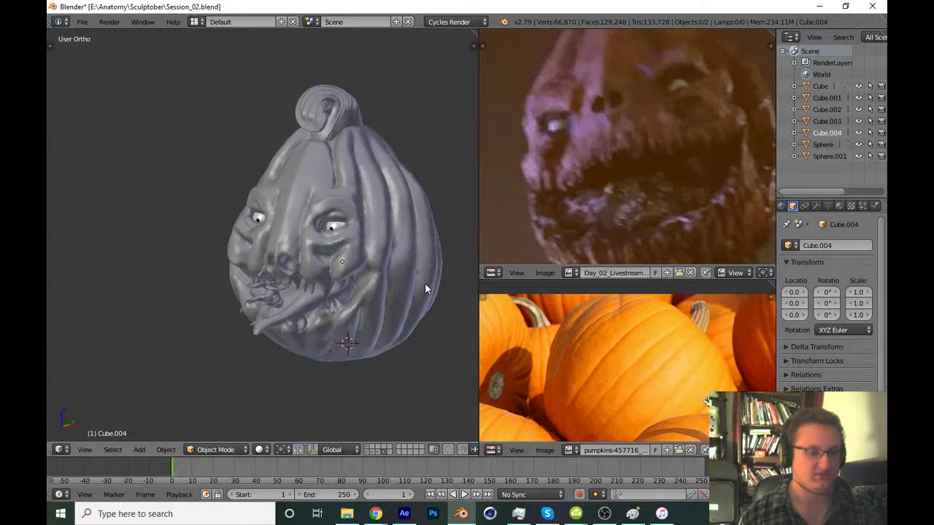
{"action": "mouse_move", "coordinate": [426, 289]}
{"action": "middle_mouse_down"}
{"action": "mouse_move", "coordinate": [385, 292]}
{"action": "mouse_move", "coordinate": [391, 312]}
{"action": "middle_mouse_up"}
{"action": "key", "text": "ctrl+s"}
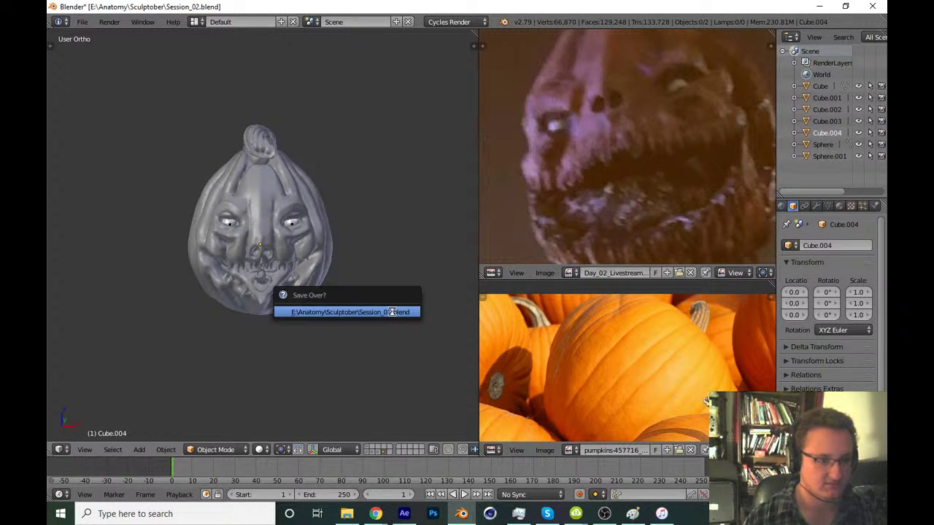
{"action": "left_click", "coordinate": [392, 312]}
{"action": "scroll", "coordinate": [343, 319], "scroll_direction": "up", "scroll_amount": 3}
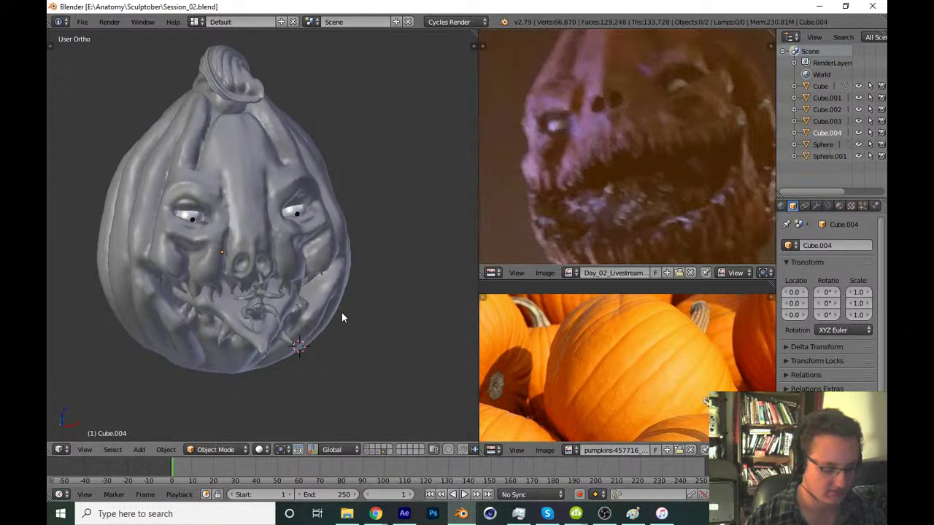
Enable Matcap shading with the beige sphere look in the N panel
{"action": "key", "text": "n"}
{"action": "left_click", "coordinate": [403, 292]}
{"action": "left_click", "coordinate": [419, 334]}
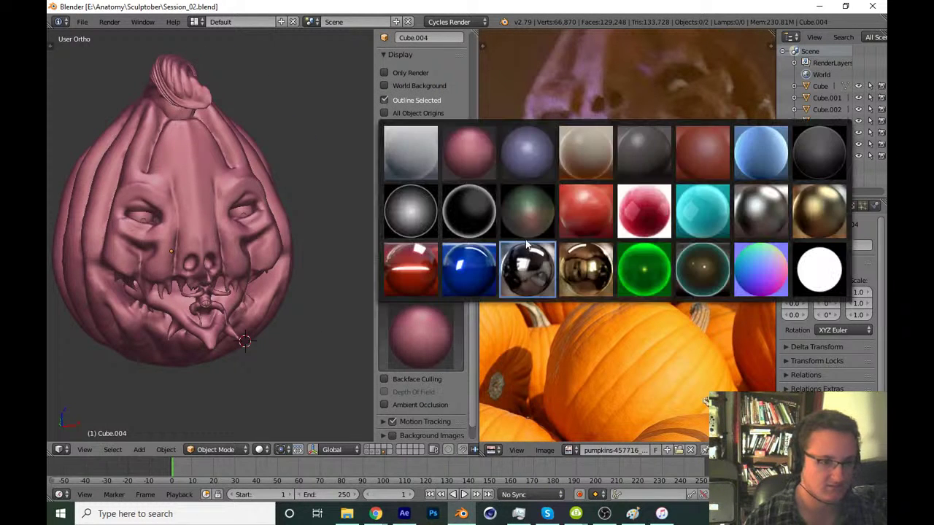
{"action": "left_click", "coordinate": [587, 152]}
{"action": "key", "text": "n"}
Bring up the save prompt, turn the pumpkin to face forward, and show its Material settings
{"action": "key", "text": "ctrl+s"}
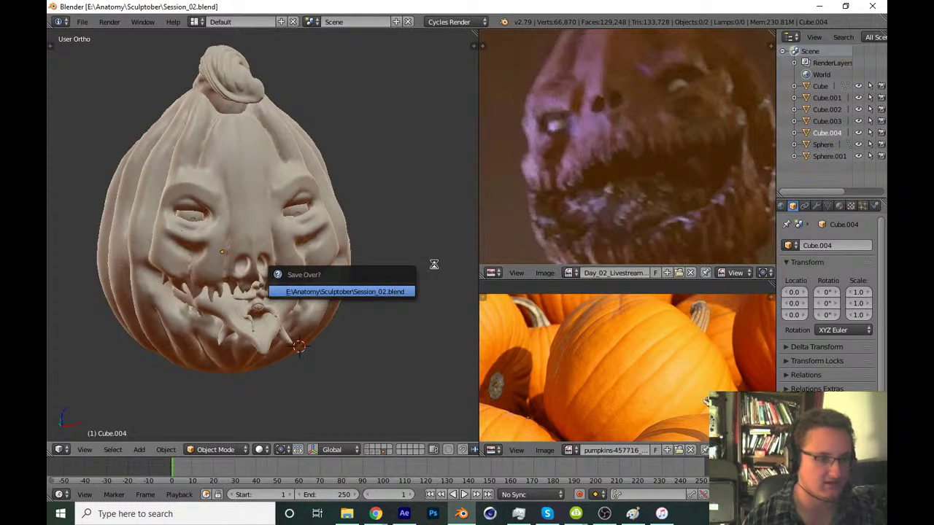
{"action": "scroll", "coordinate": [414, 232], "scroll_direction": "down", "scroll_amount": 1}
{"action": "scroll", "coordinate": [414, 232], "scroll_direction": "down", "scroll_amount": 2}
{"action": "mouse_move", "coordinate": [394, 226]}
{"action": "middle_mouse_down"}
{"action": "mouse_move", "coordinate": [382, 222]}
{"action": "mouse_move", "coordinate": [409, 219]}
{"action": "middle_mouse_up"}
{"action": "scroll", "coordinate": [383, 221], "scroll_direction": "up", "scroll_amount": 2}
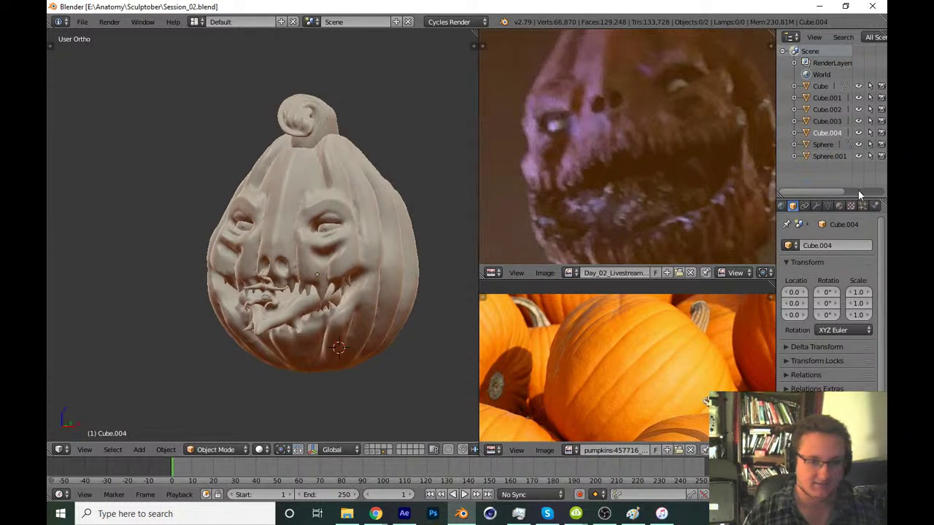
{"action": "left_click", "coordinate": [839, 206]}
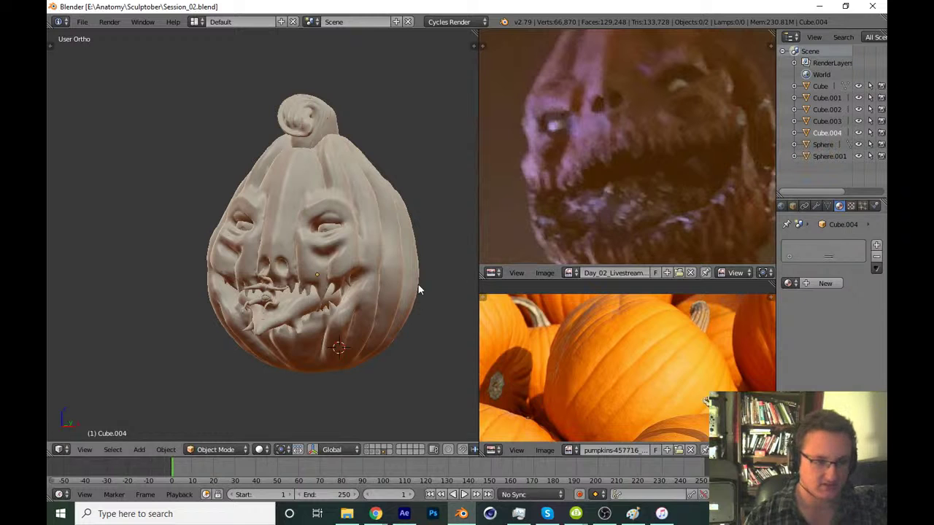
{"action": "scroll", "coordinate": [614, 408], "scroll_direction": "down", "scroll_amount": 2}
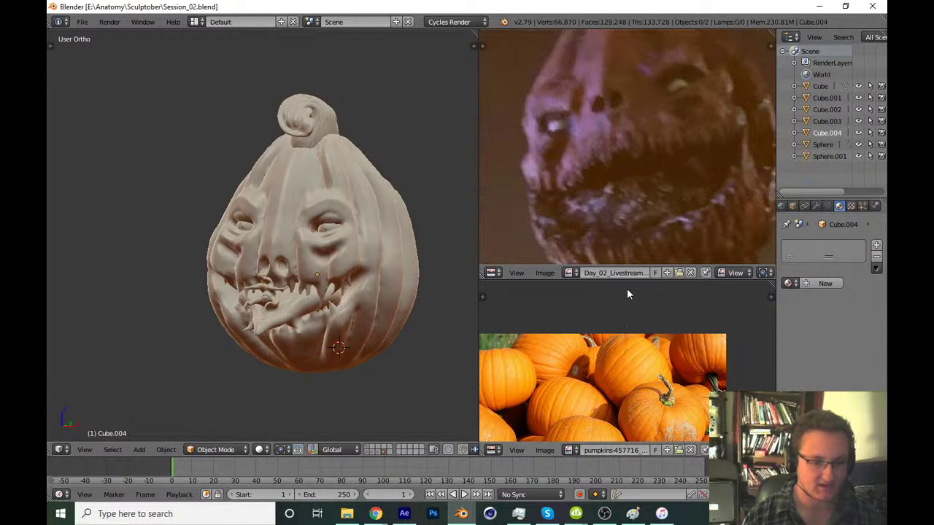
Join both reference image areas into the 3D view and save over Session_02.blend
{"action": "right_click", "coordinate": [627, 290]}
{"action": "left_click", "coordinate": [605, 293]}
{"action": "left_click", "coordinate": [633, 330]}
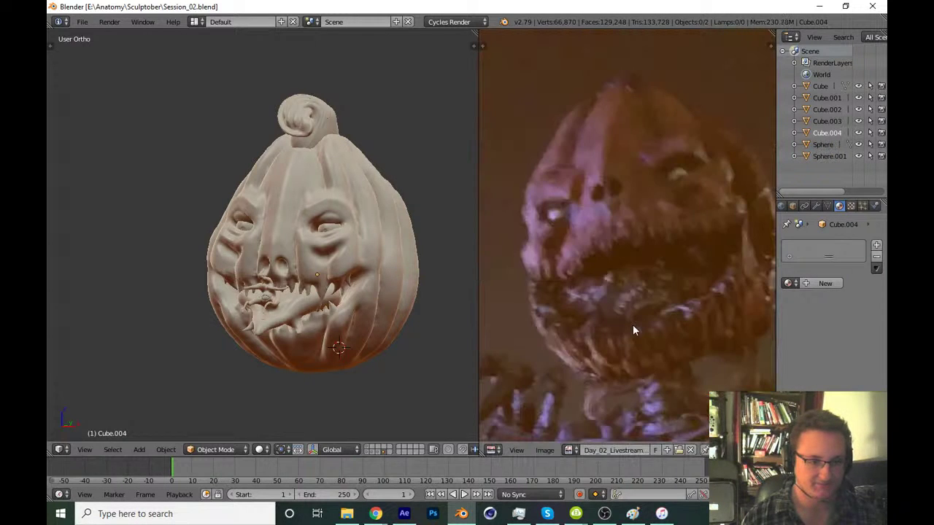
{"action": "right_click", "coordinate": [479, 367]}
{"action": "left_click", "coordinate": [483, 370]}
{"action": "left_click", "coordinate": [502, 365]}
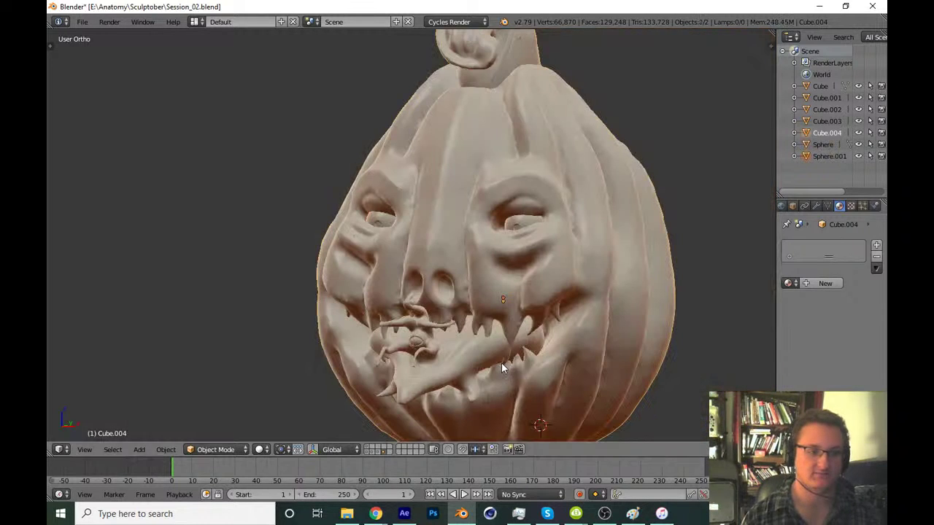
{"action": "key", "text": "ctrl+s"}
{"action": "left_click", "coordinate": [502, 362]}
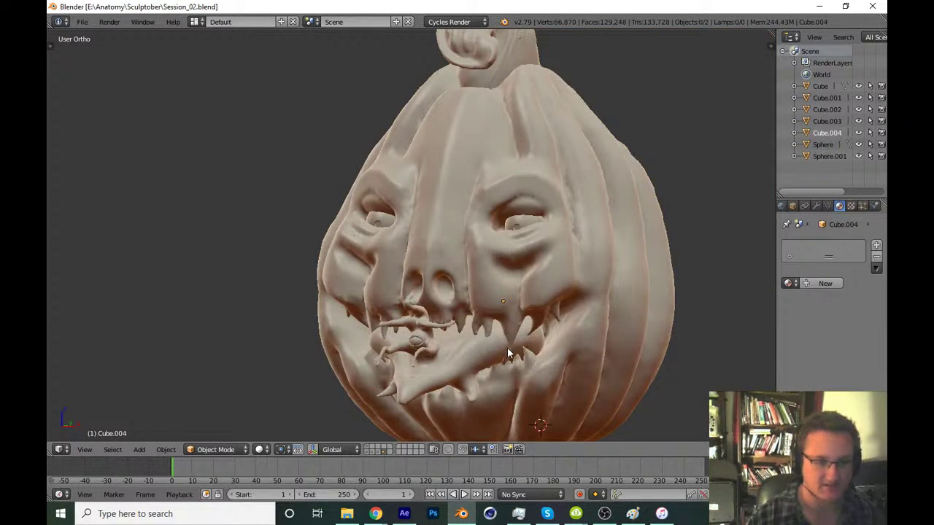
{"action": "scroll", "coordinate": [445, 332], "scroll_direction": "down", "scroll_amount": 3}
{"action": "scroll", "coordinate": [493, 343], "scroll_direction": "down", "scroll_amount": 2}
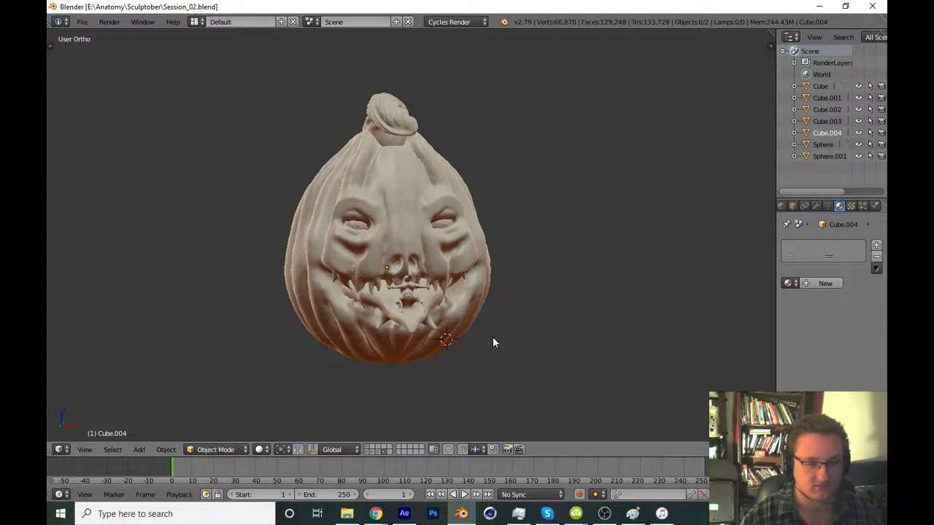
Face the pumpkin head from the front (Numpad 1) and save over Session_02.blend again
{"action": "key", "text": "KP_1"}
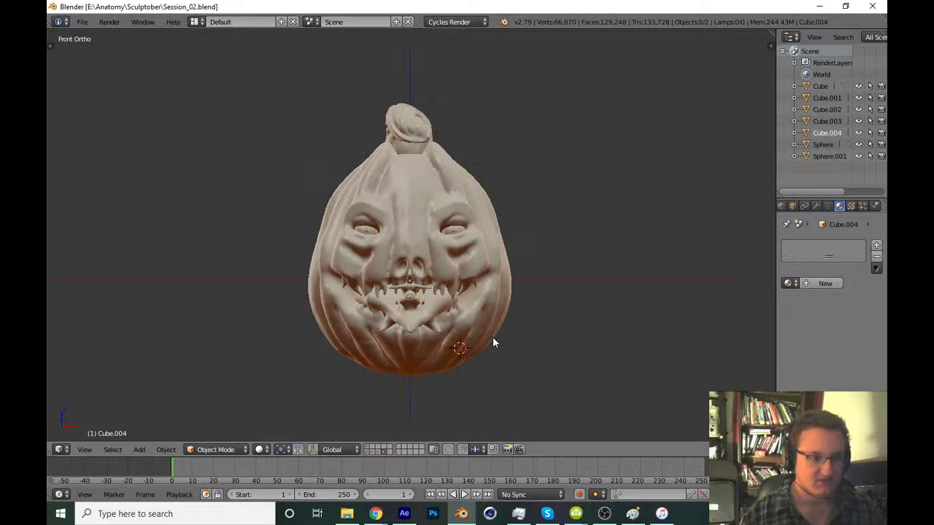
{"action": "scroll", "coordinate": [459, 329], "scroll_direction": "up", "scroll_amount": 2}
{"action": "scroll", "coordinate": [459, 329], "scroll_direction": "up", "scroll_amount": 1}
{"action": "scroll", "coordinate": [451, 311], "scroll_direction": "up", "scroll_amount": 1}
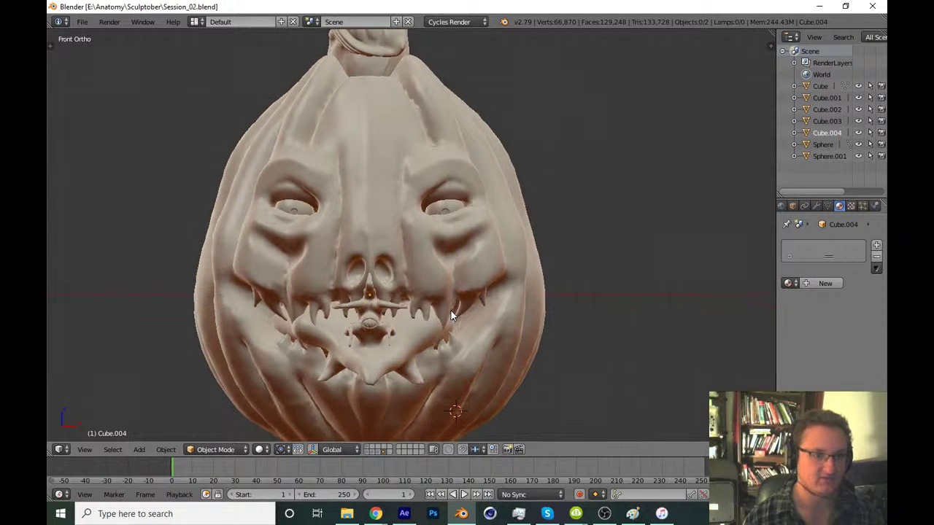
{"action": "scroll", "coordinate": [451, 311], "scroll_direction": "down", "scroll_amount": 3}
{"action": "key", "text": "ctrl+s"}
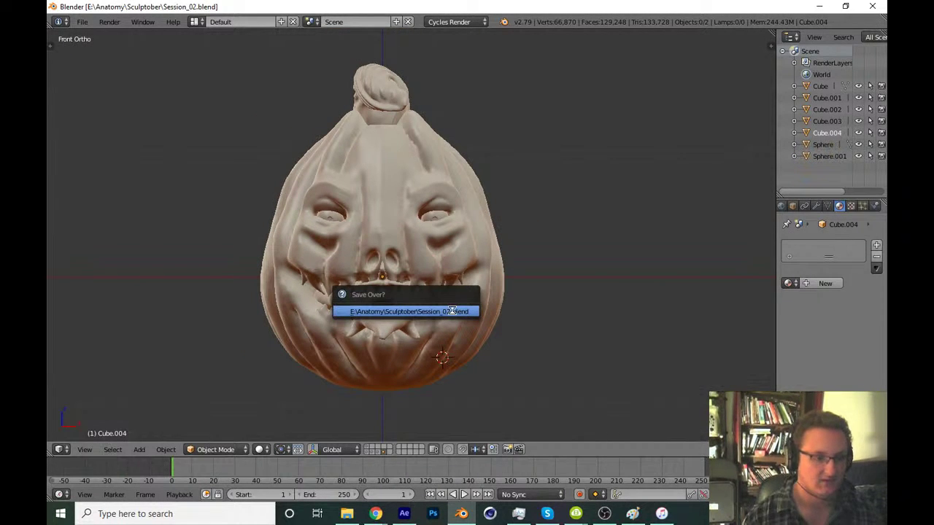
{"action": "left_click", "coordinate": [451, 311]}
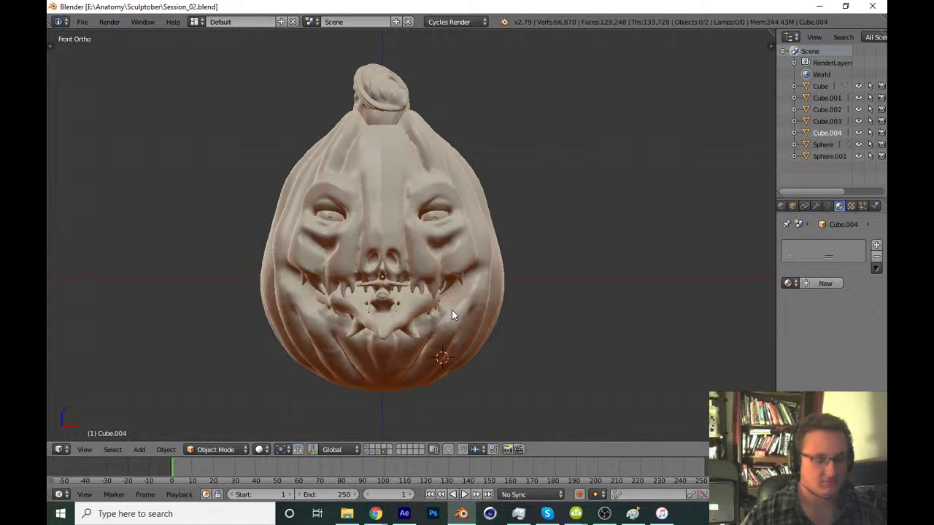